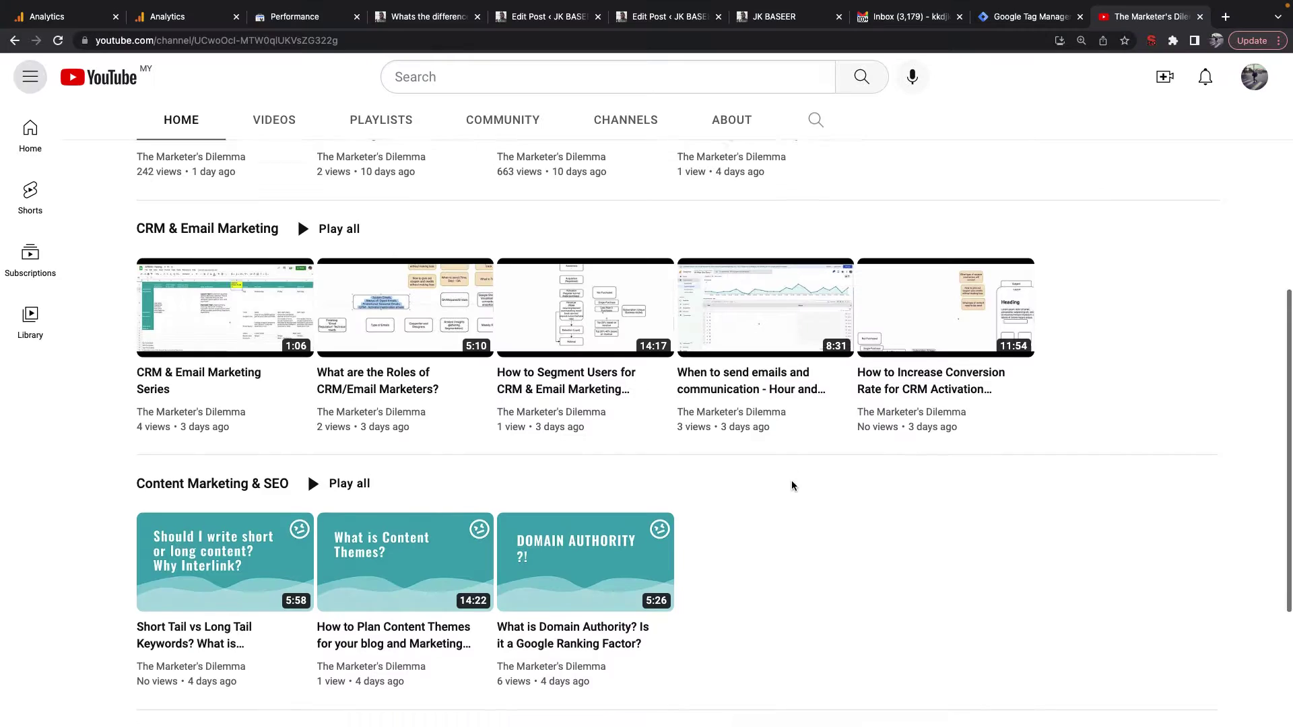
Step: Switch to draw.io and bring the Tag Manager (Why, What, How) notes on the funnel page into view
key(ctrl+Right)
scroll(748, 432, up, 15)
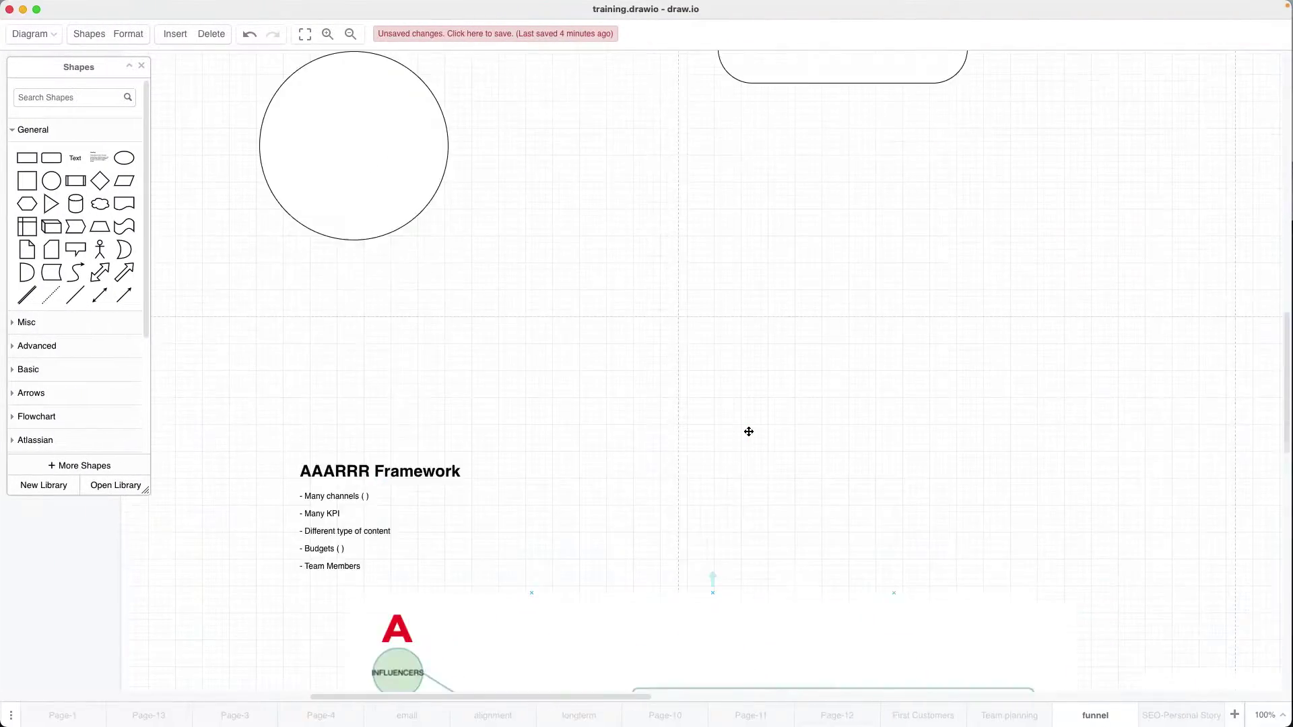
scroll(748, 433, right, 10)
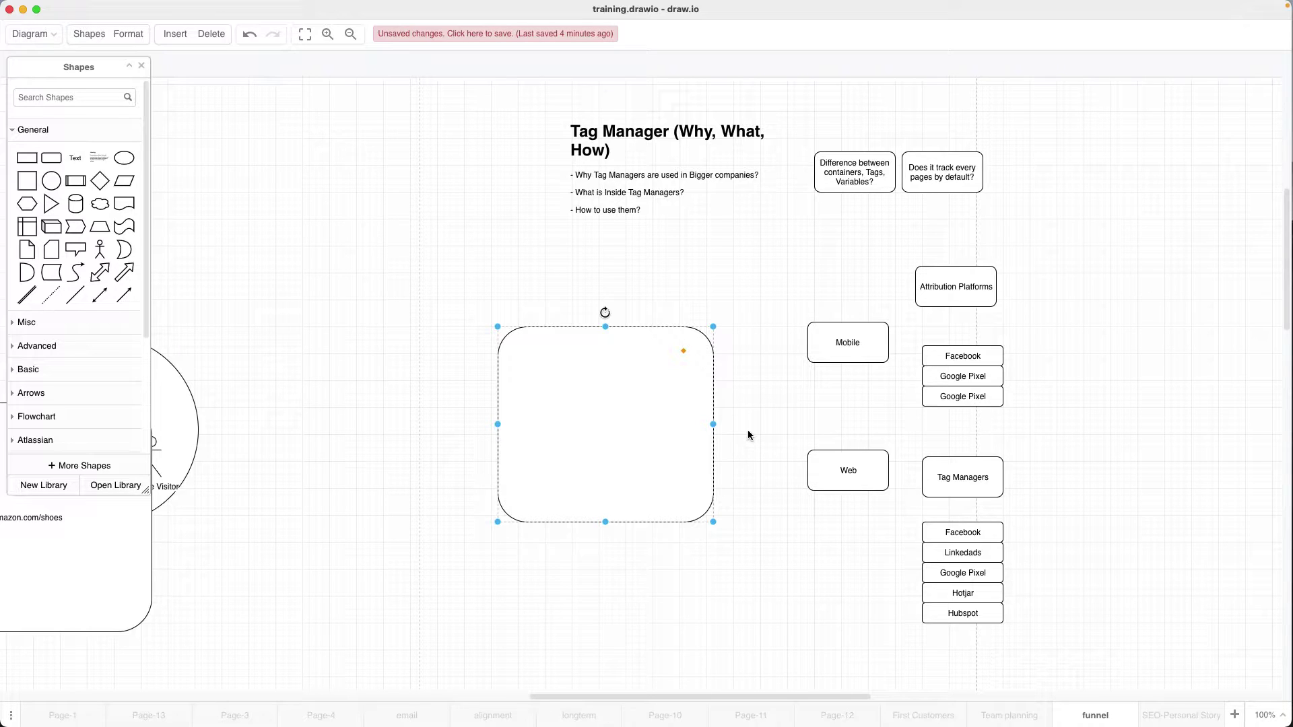
Step: Switch to the browser, bring up the marketing blog's home page and dismiss its experience rating survey
key(ctrl+Left)
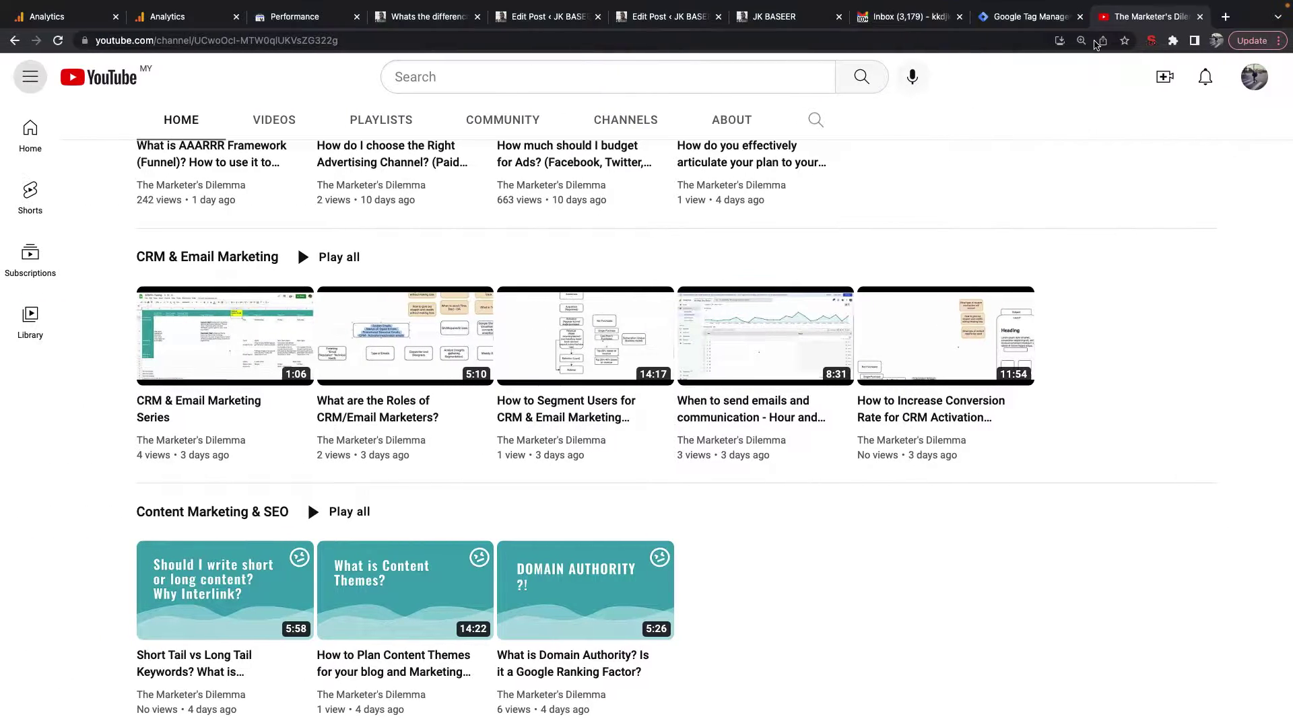
click(754, 20)
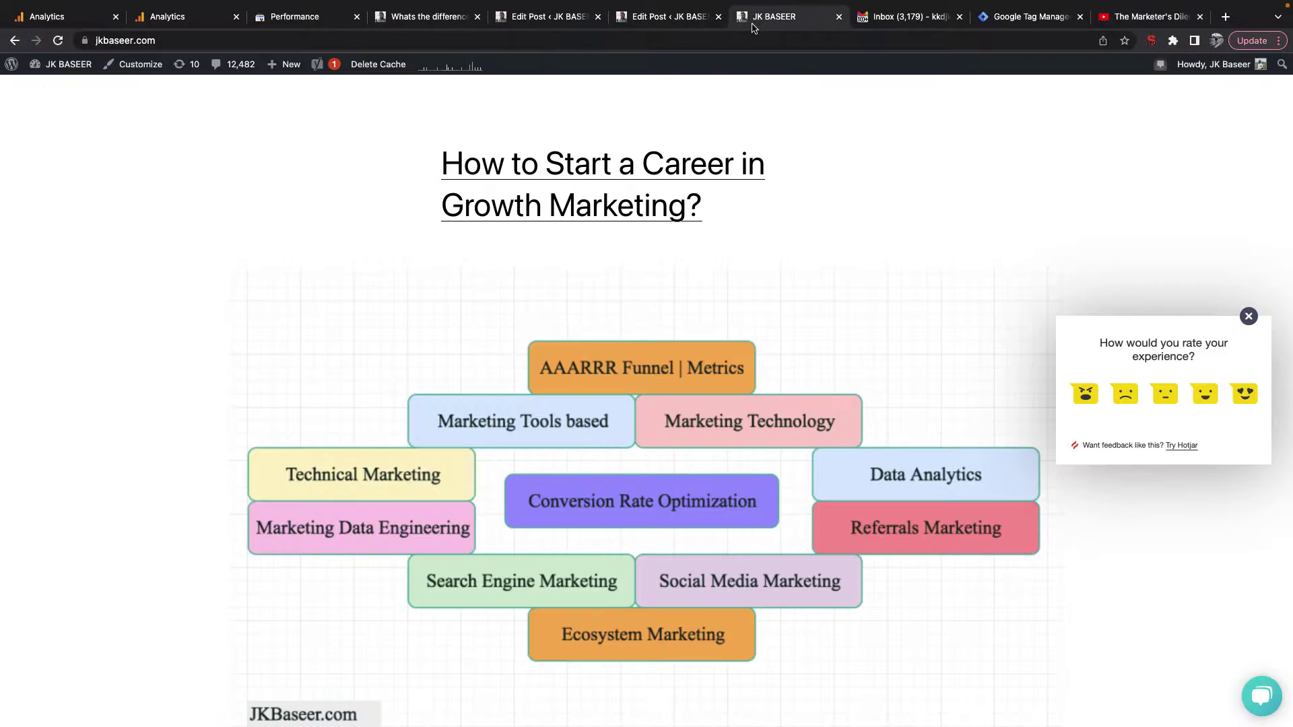
click(1250, 317)
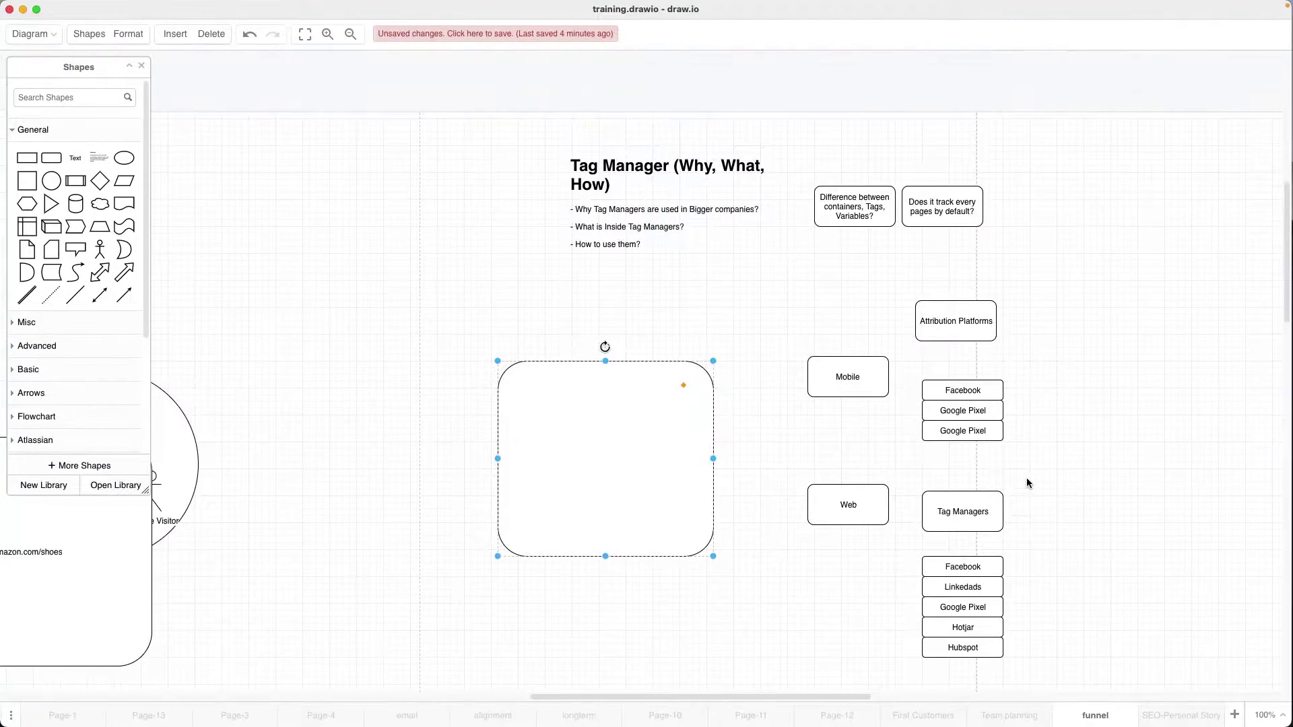
Step: Enlarge the draw.io Tag Manager notes to 175% and highlight the line "What is Inside Tag Managers?"
click(328, 34)
click(328, 33)
click(328, 34)
scroll(553, 182, up, 3)
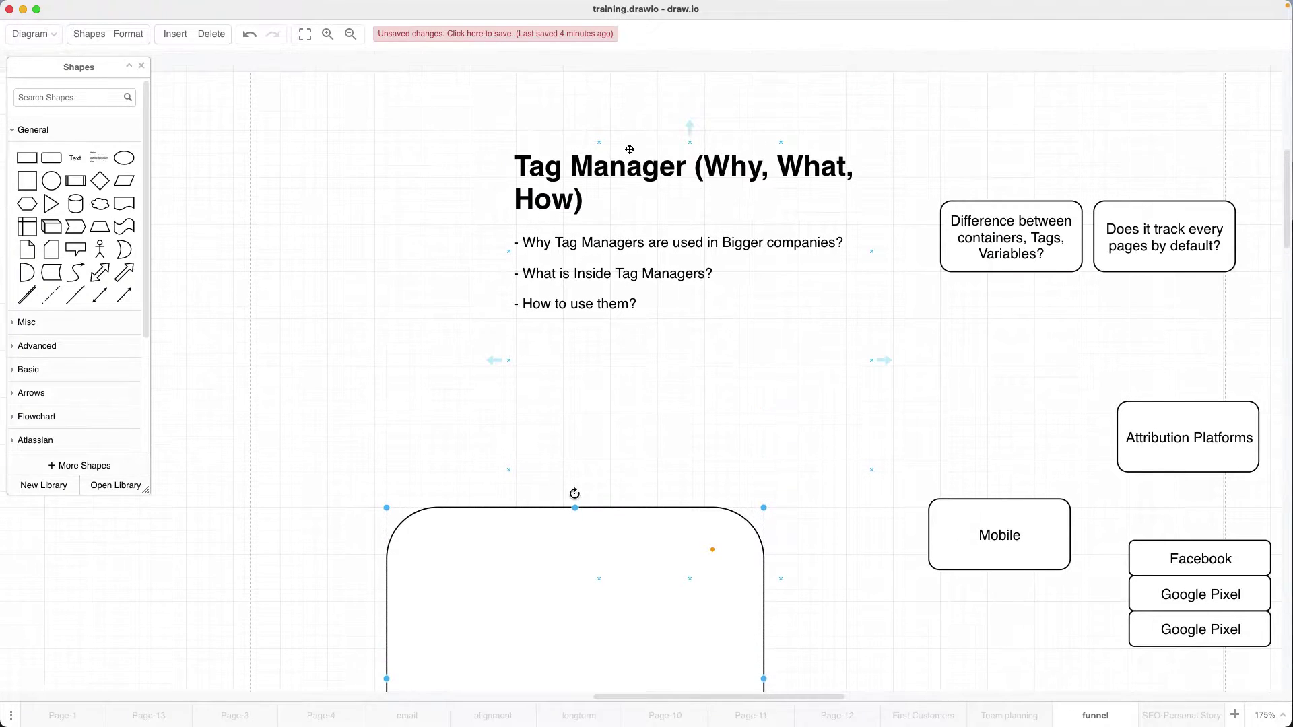
double_click(603, 231)
click(603, 228)
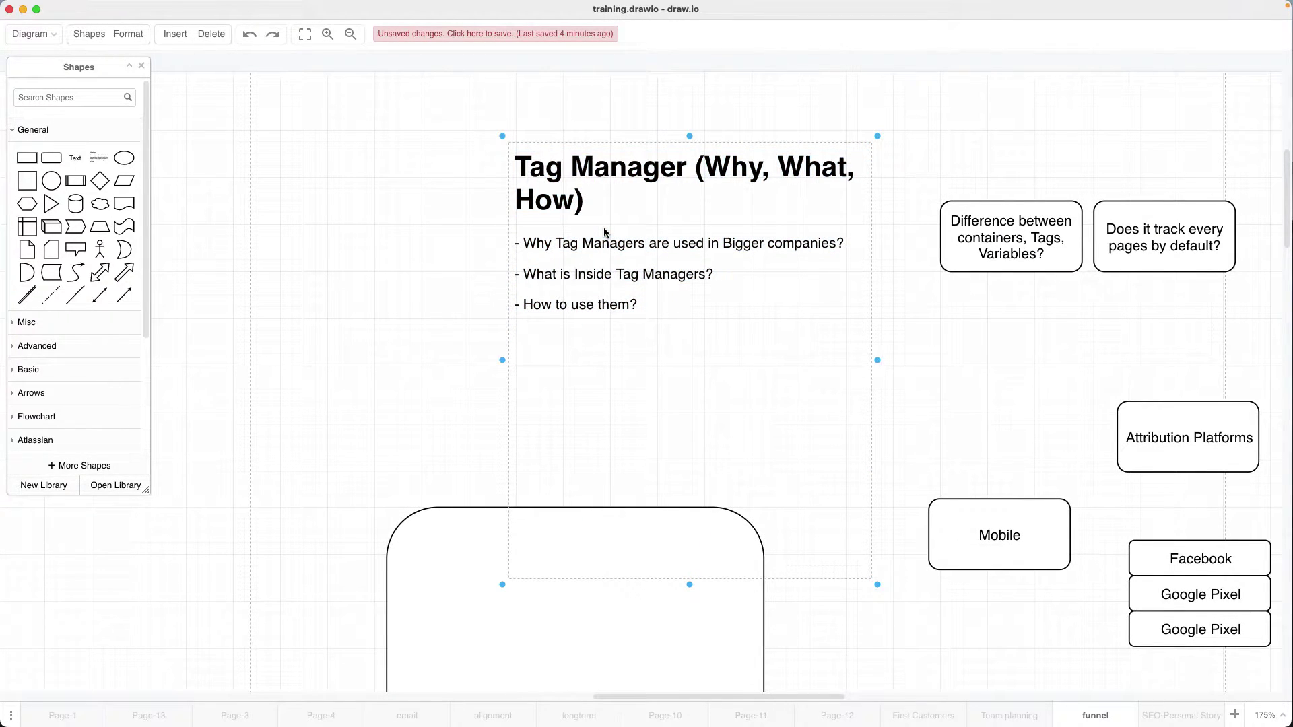
drag(721, 274, 546, 276)
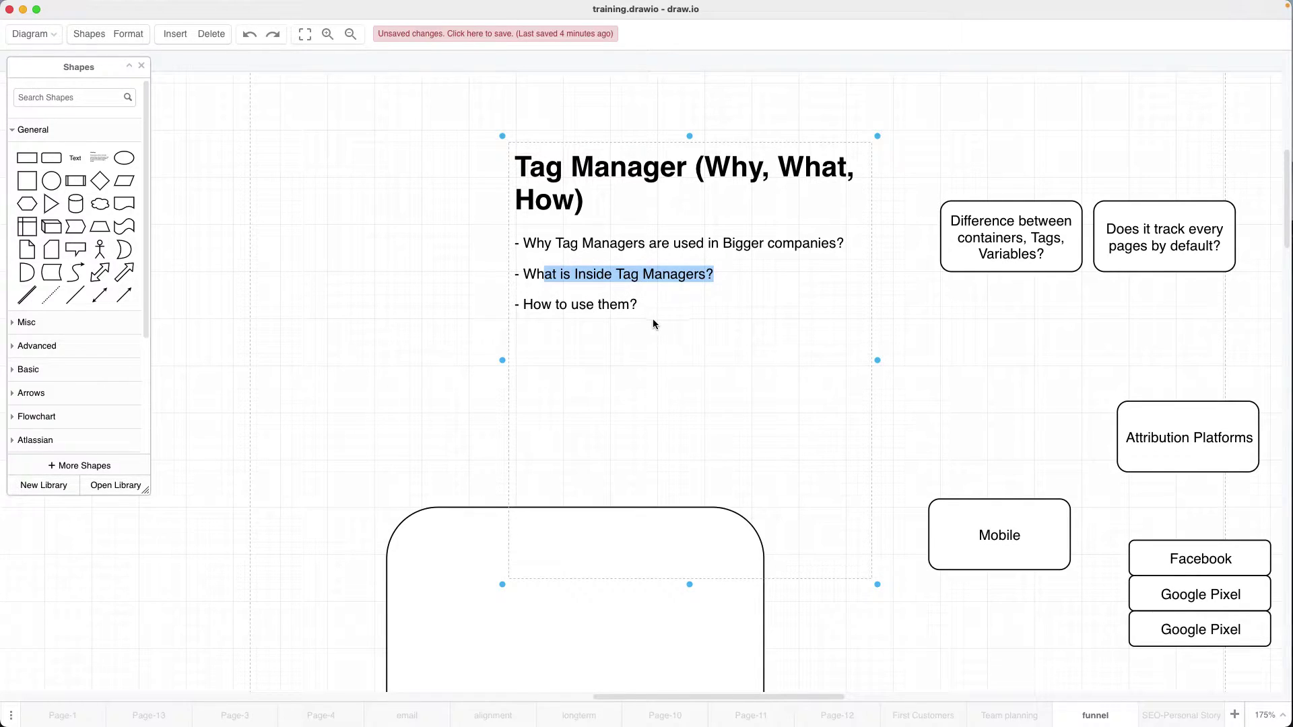
click(653, 319)
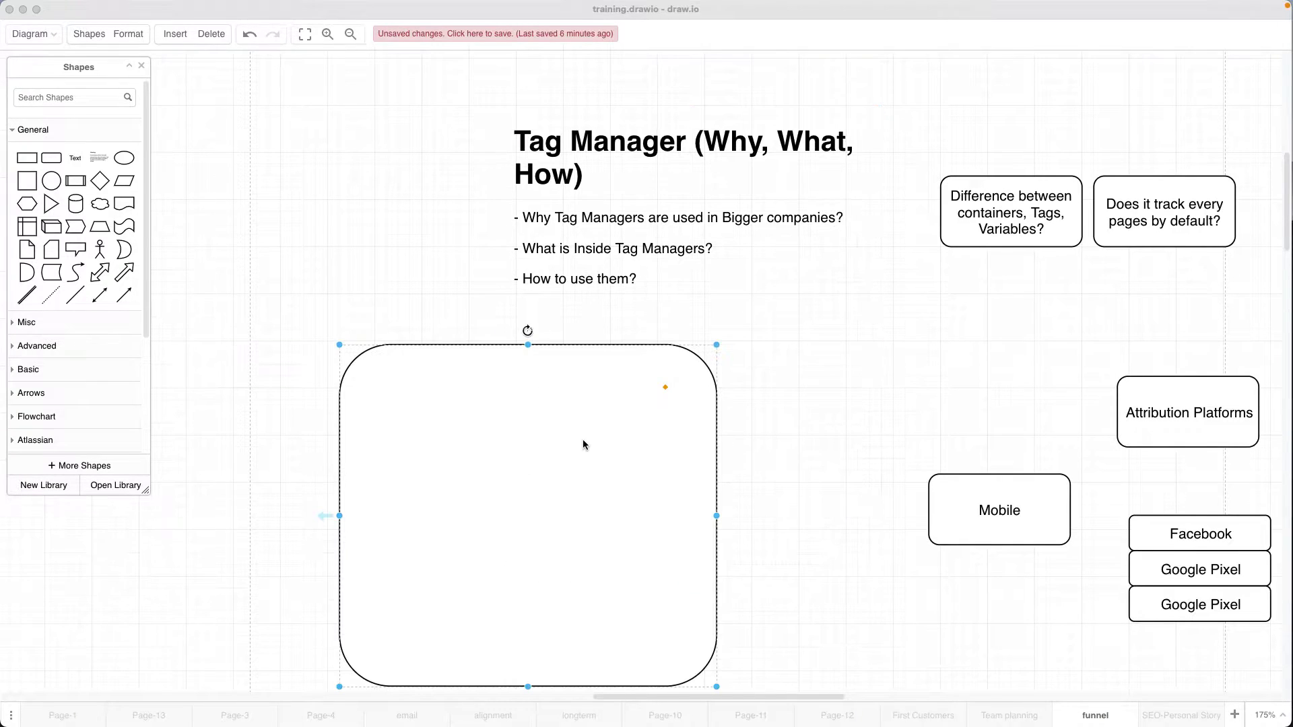
Step: Switch to the browser, look at the Google Tag Manager workspace and open the blog home page's source code
key(ctrl+Left)
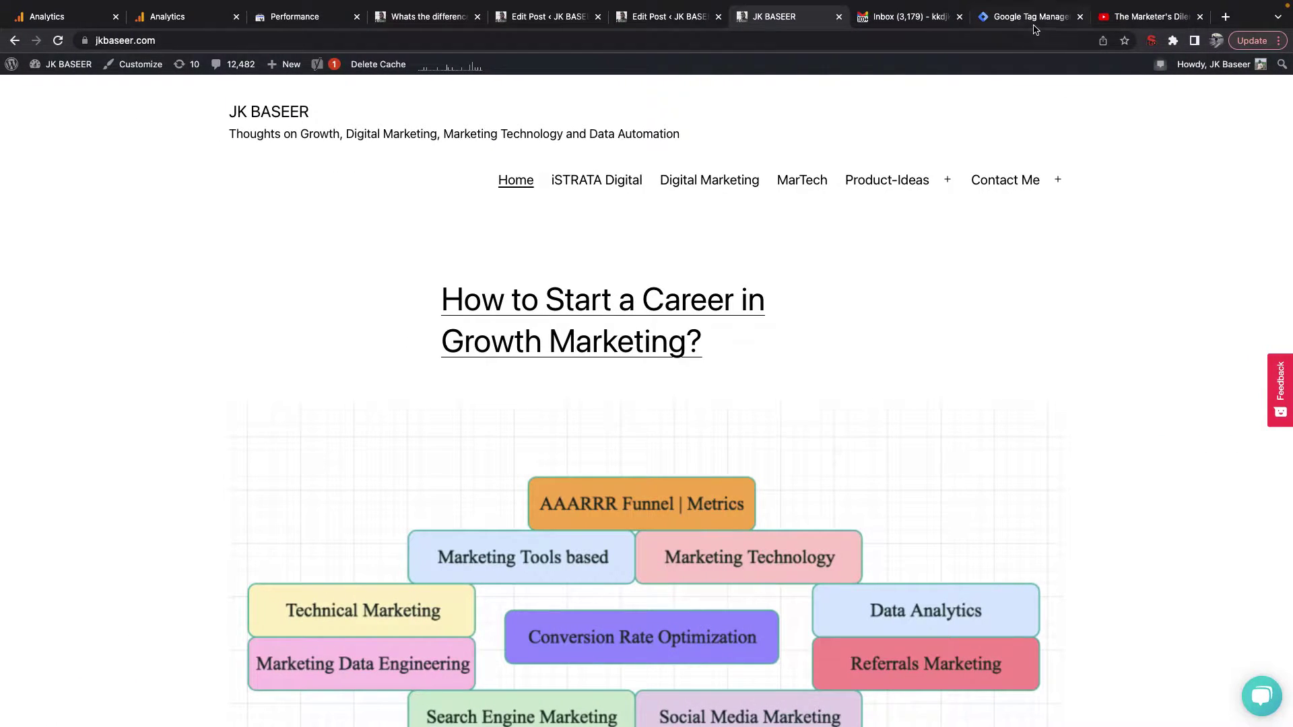
click(1034, 24)
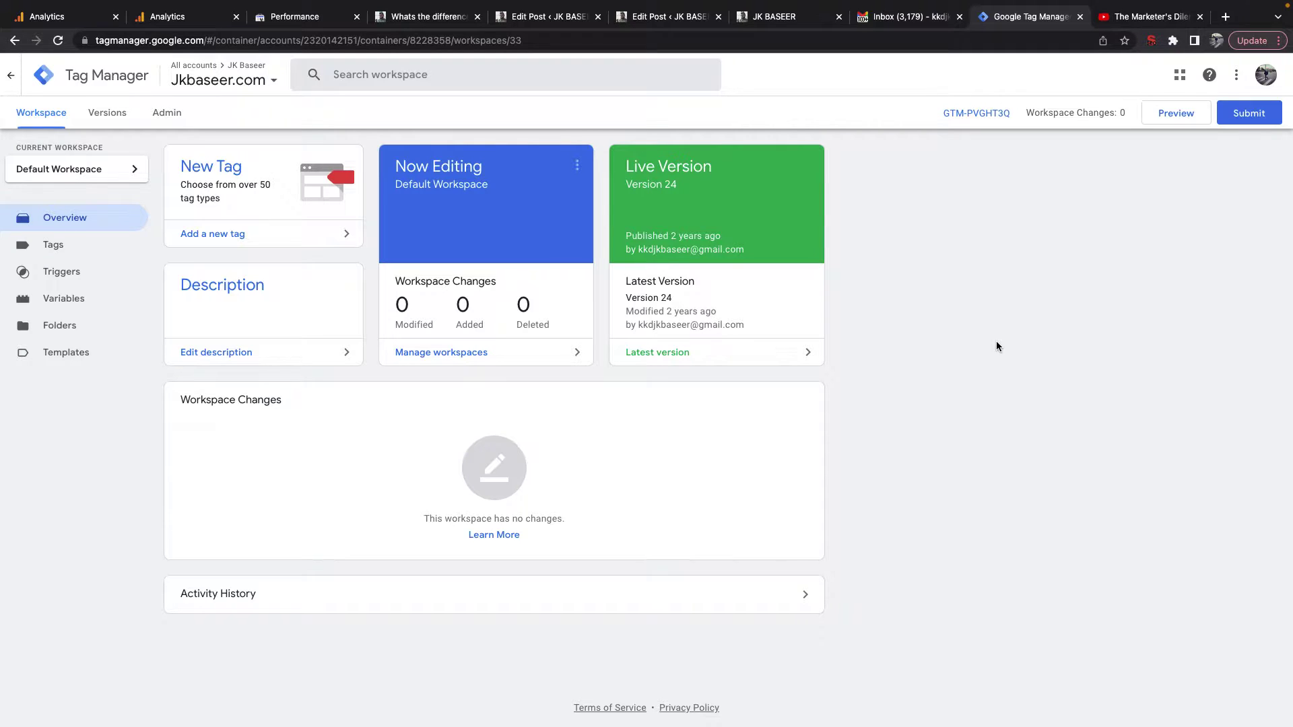
click(797, 23)
mouse_move(863, 191)
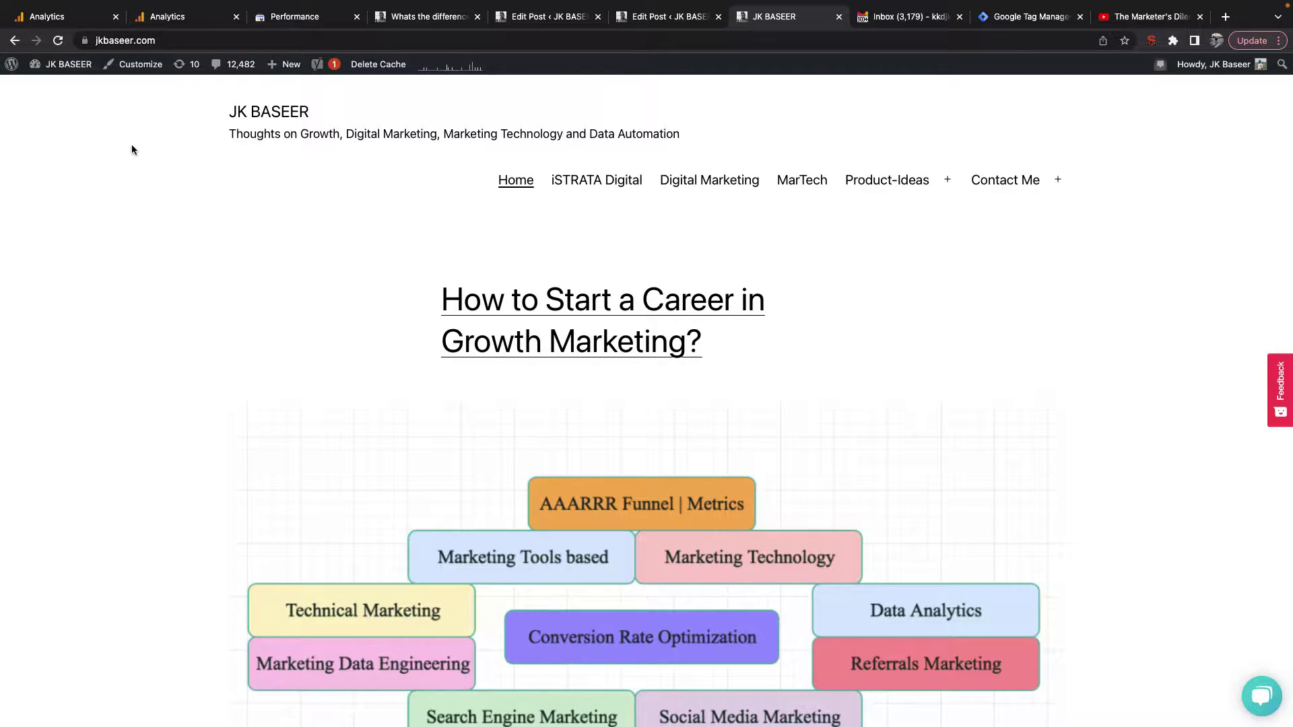
right_click(156, 137)
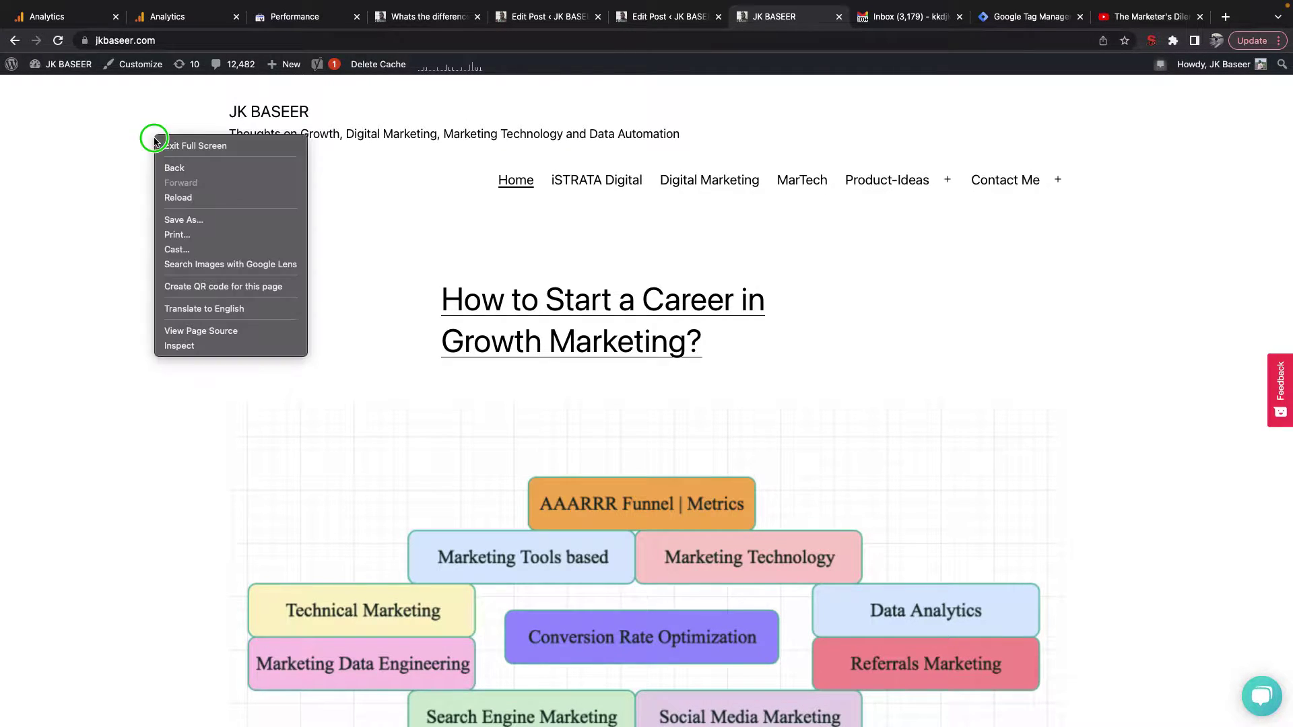
click(202, 330)
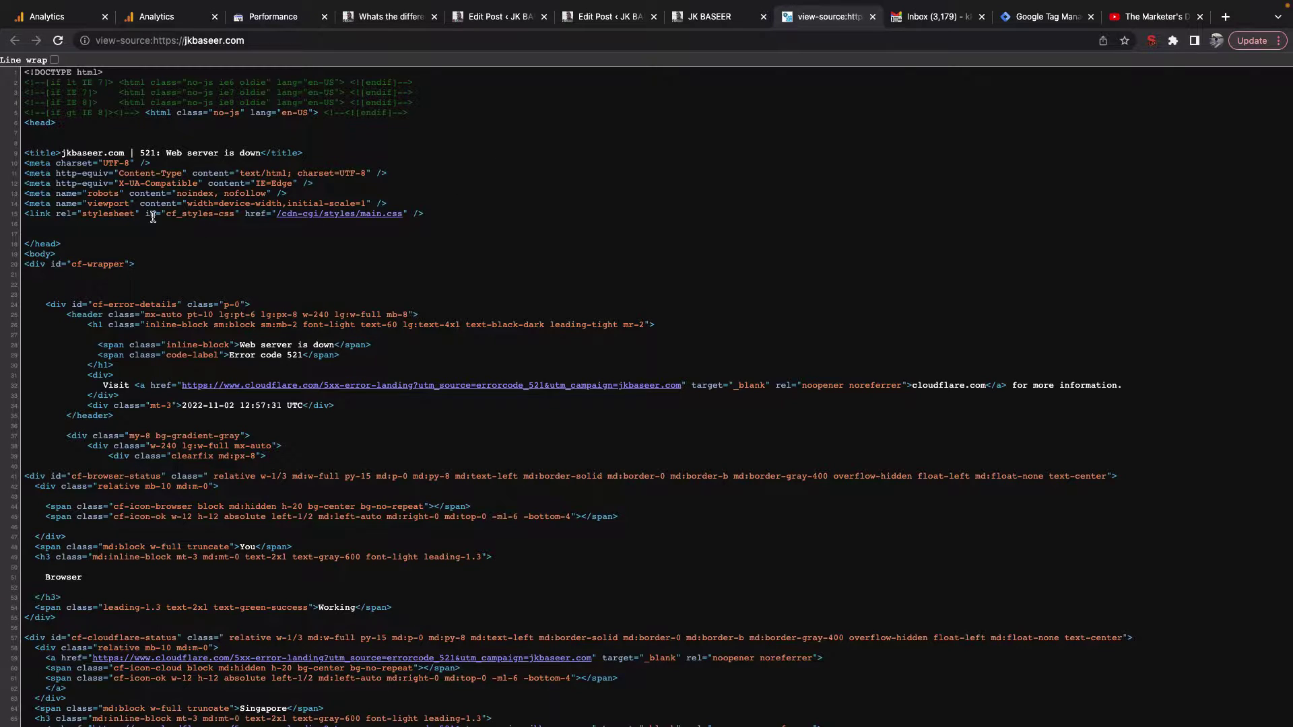
Step: Highlight the stylesheet link in the page source's head and look through the rest of the code
drag(426, 214, 25, 214)
scroll(108, 470, down, 3)
scroll(108, 470, down, 2)
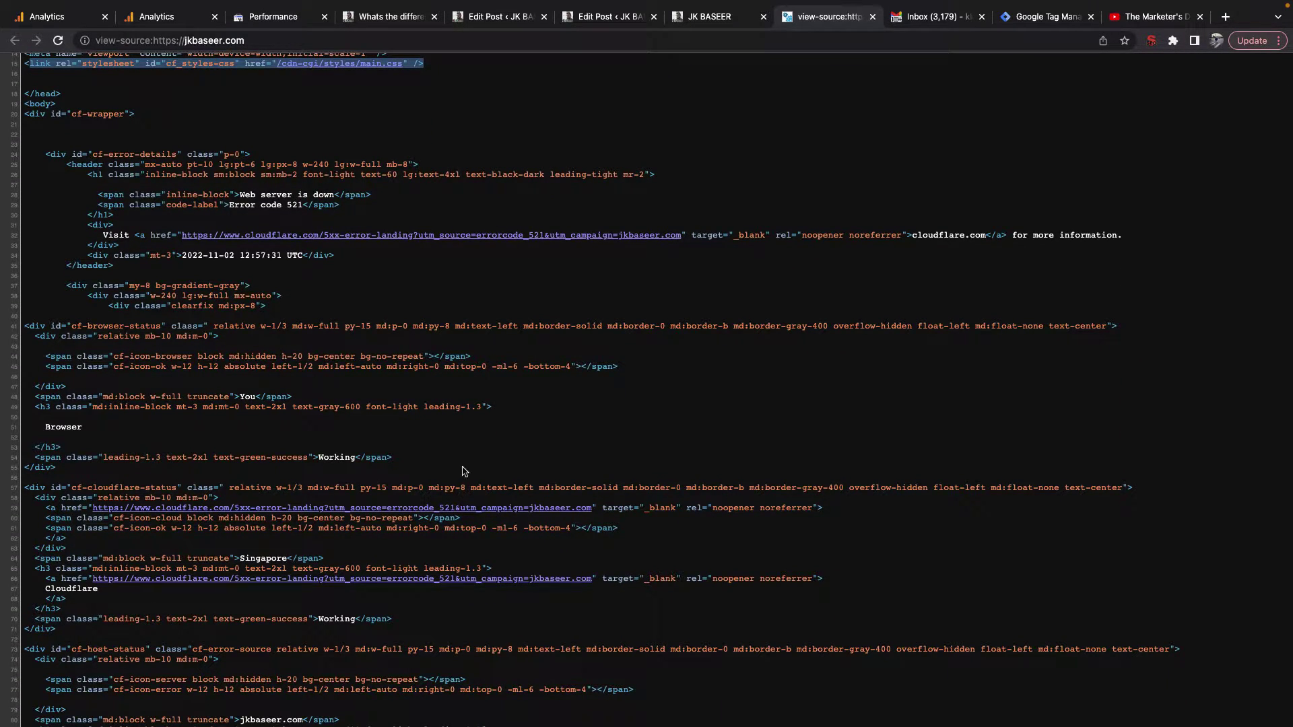
scroll(462, 471, up, 5)
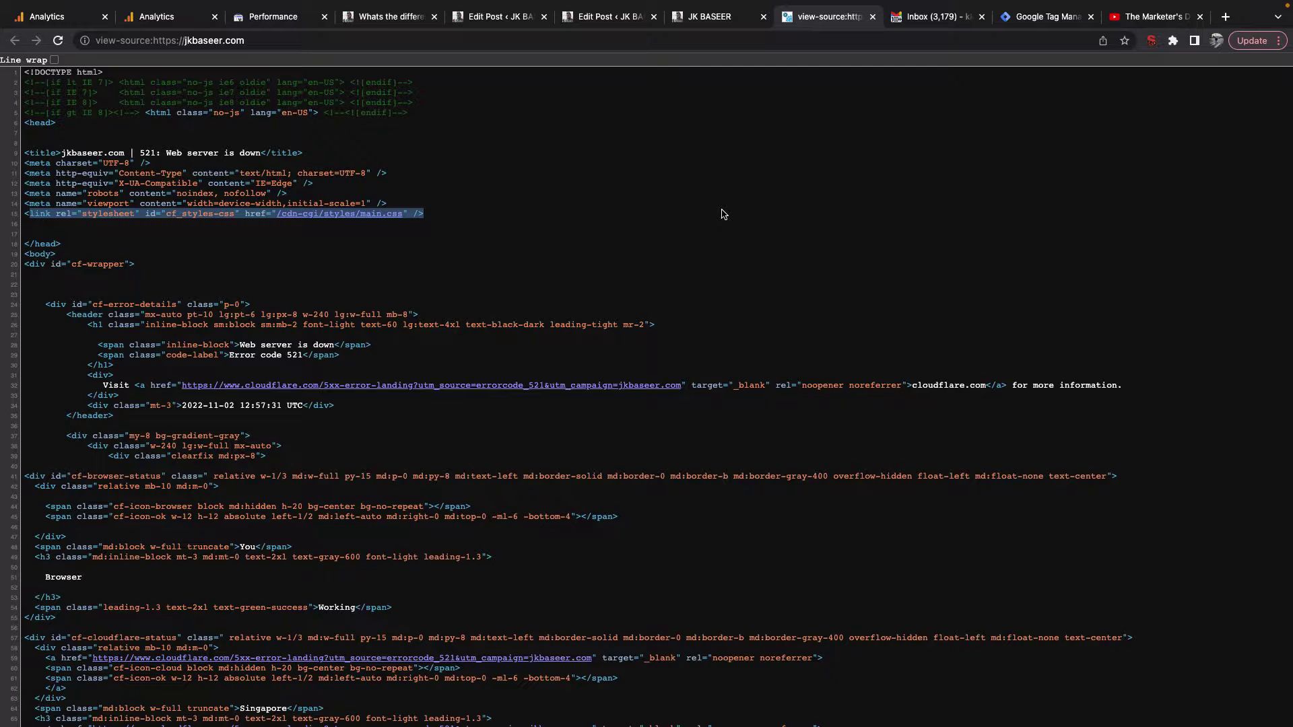
scroll(721, 214, right, 3)
scroll(629, 212, left, 3)
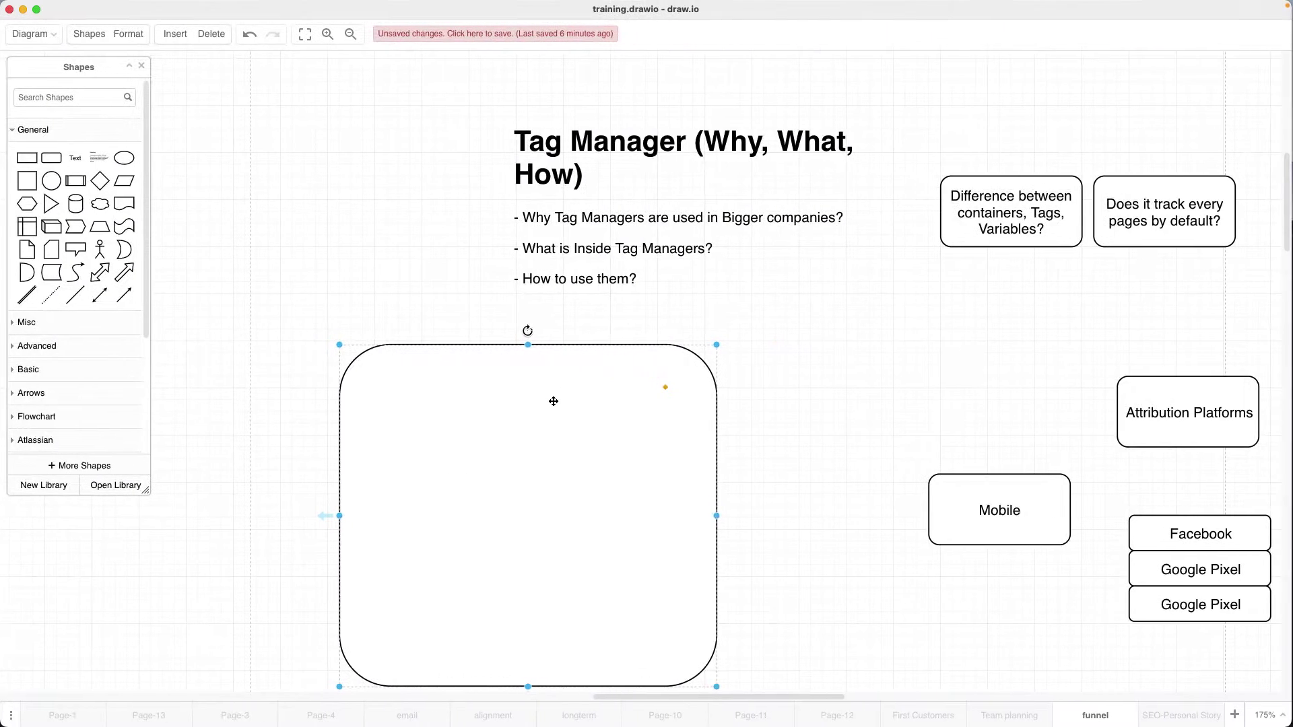
Step: Switch to draw.io and add a rounded box labelled "/MY" beside the Tag Manager notes
scroll(554, 399, down, 2)
drag(60, 166, 275, 173)
double_click(307, 196)
text(MY)
click(340, 150)
key(ctrl+z)
double_click(341, 194)
click(330, 194)
text(.)
click(361, 139)
Step: Duplicate the /MY box directly beneath it and label the copy "/SG"
drag(339, 193, 260, 222)
double_click(260, 223)
key(BackSpace)
key(BackSpace)
text(SG)
click(281, 264)
Step: Add a connected box beside /SG with an arrow leading to it, and label it "/SG/bm"
click(370, 229)
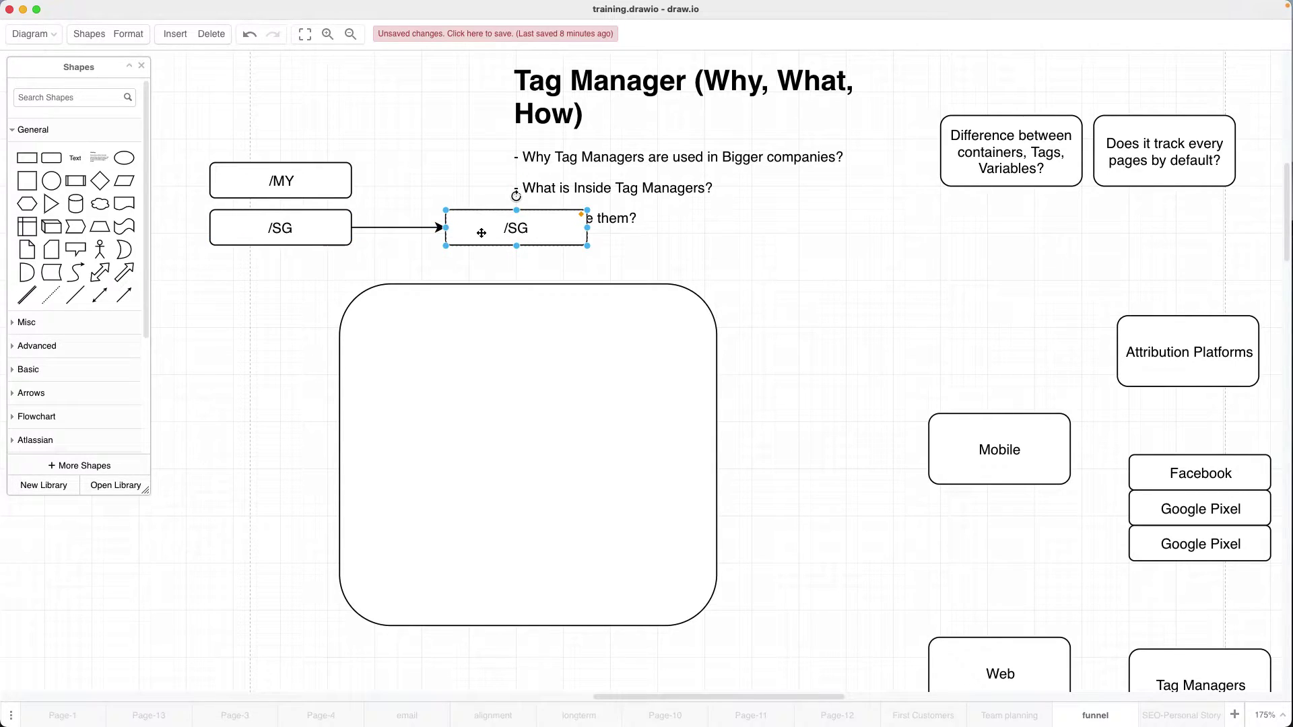
click(530, 229)
double_click(530, 229)
text(/)
text(ch)
key(BackSpace)
key(BackSpace)
text(bm)
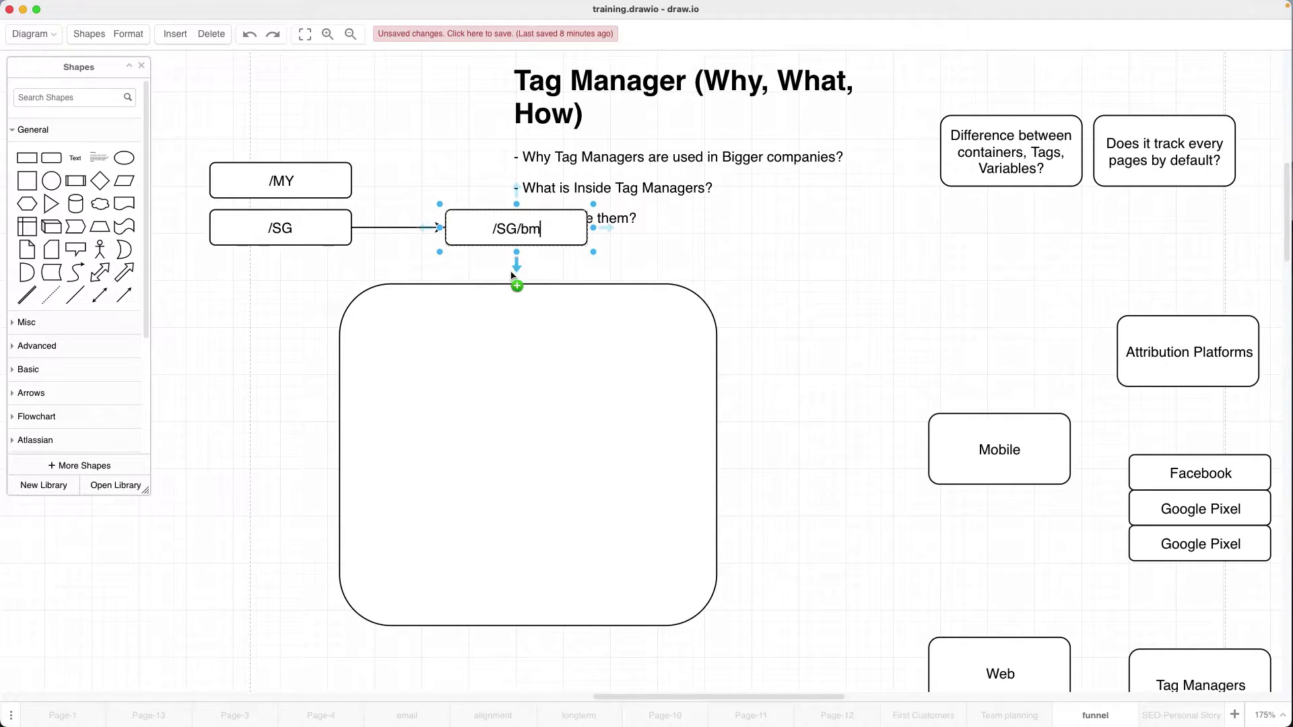
click(475, 182)
Step: Rearrange the /SG/bm box and the large rounded rectangle below the notes, and place a copy of /SG/bm beneath /SG
drag(438, 229, 403, 229)
drag(444, 292, 515, 336)
click(489, 229)
drag(490, 230, 250, 286)
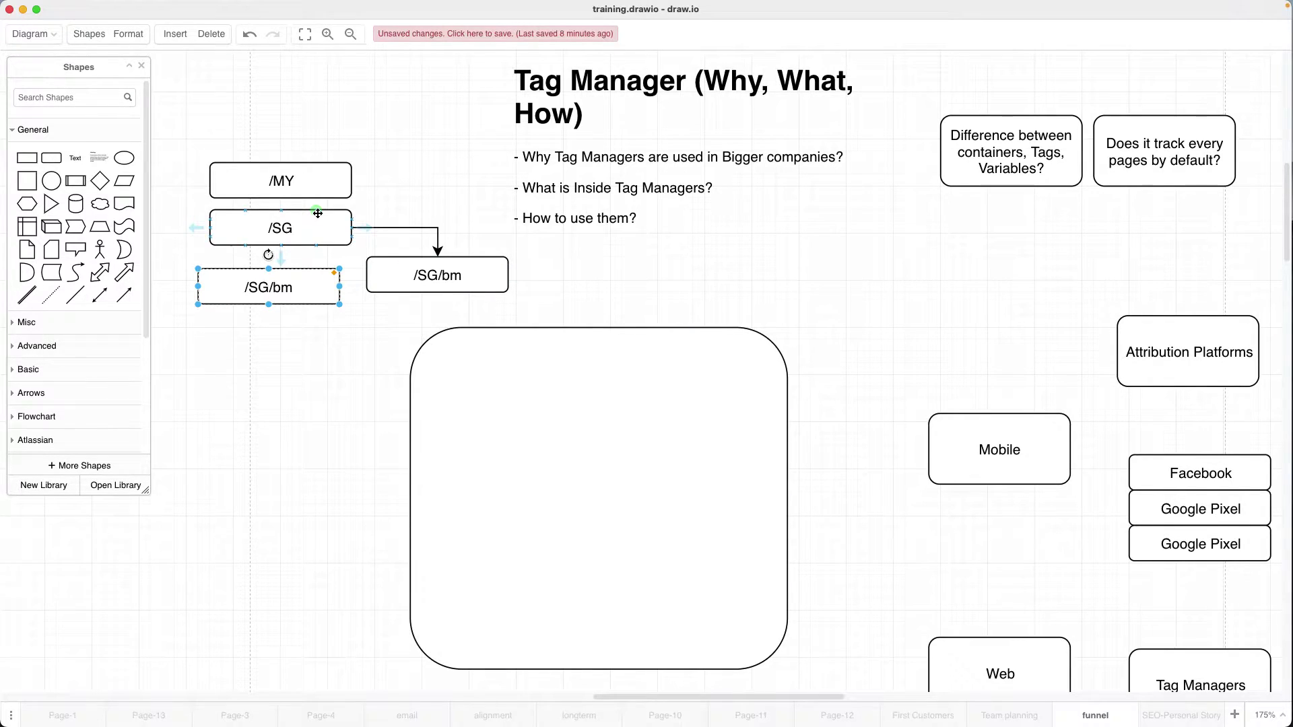
click(567, 445)
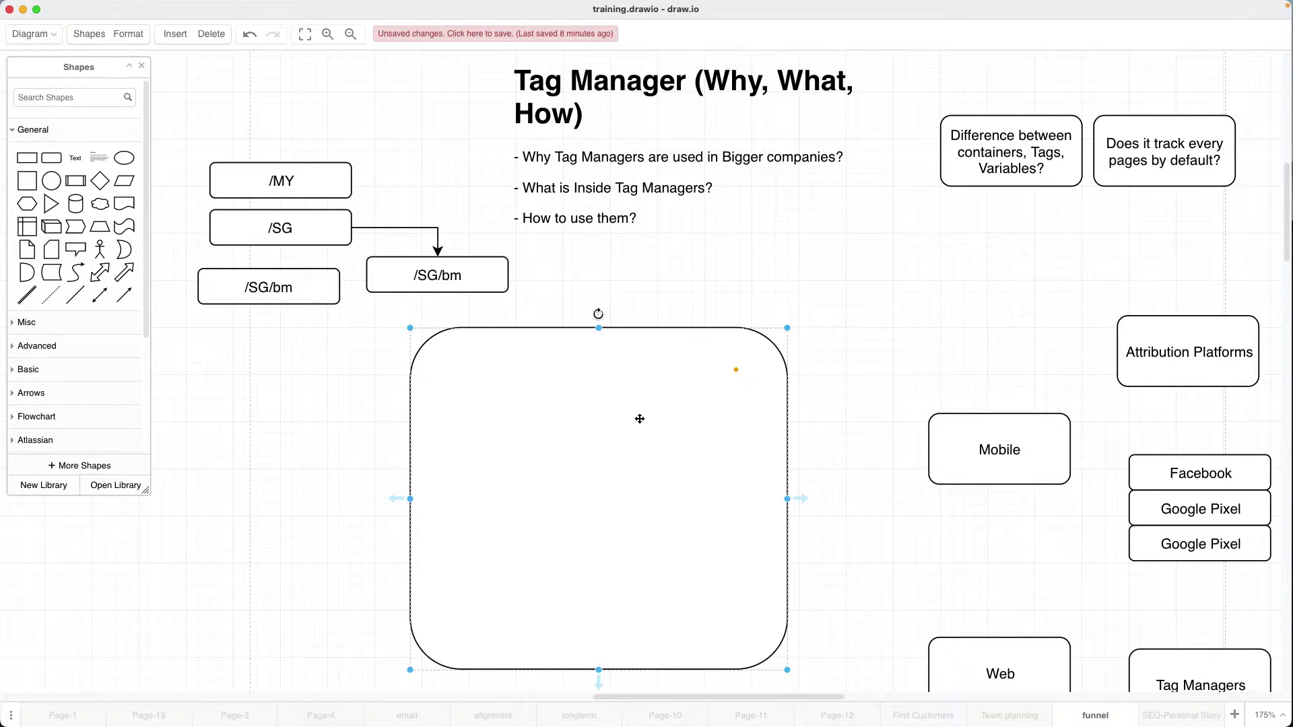
Step: Switch to Google Tag Manager in the browser and create a workspace folder named "Singapore"
key(ctrl+Left)
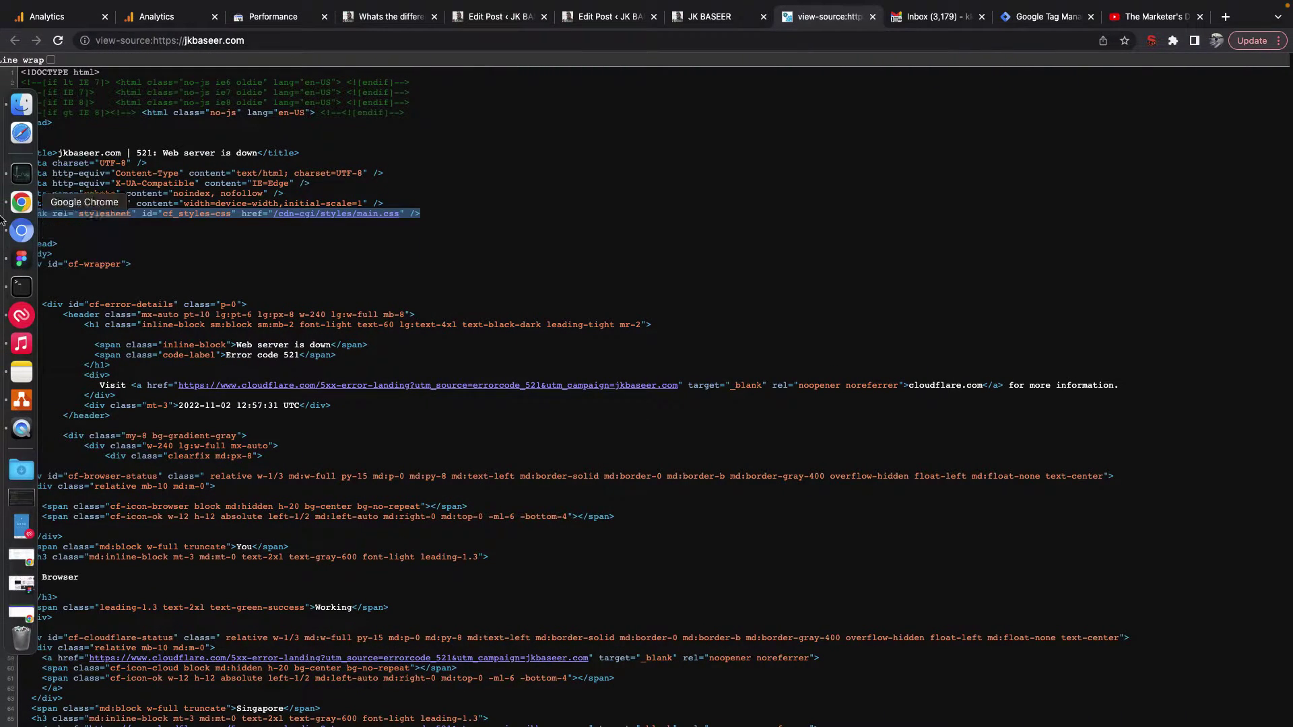
click(1007, 17)
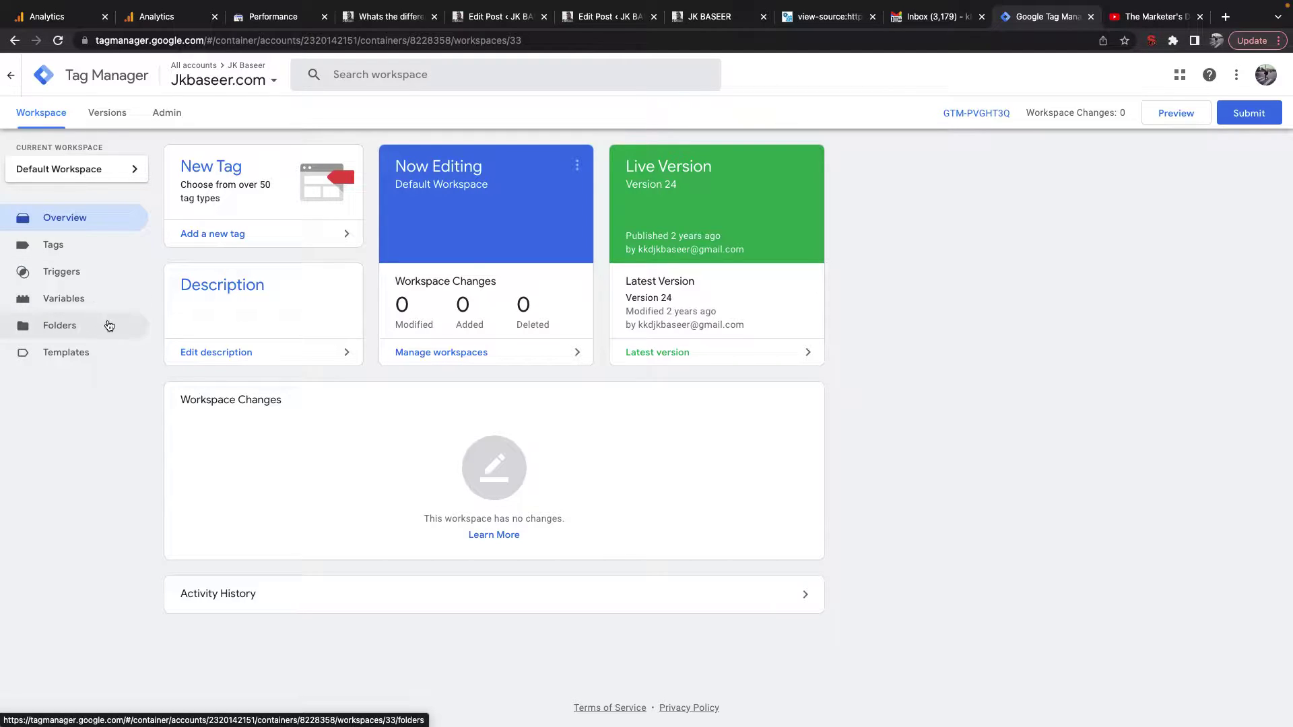
click(85, 327)
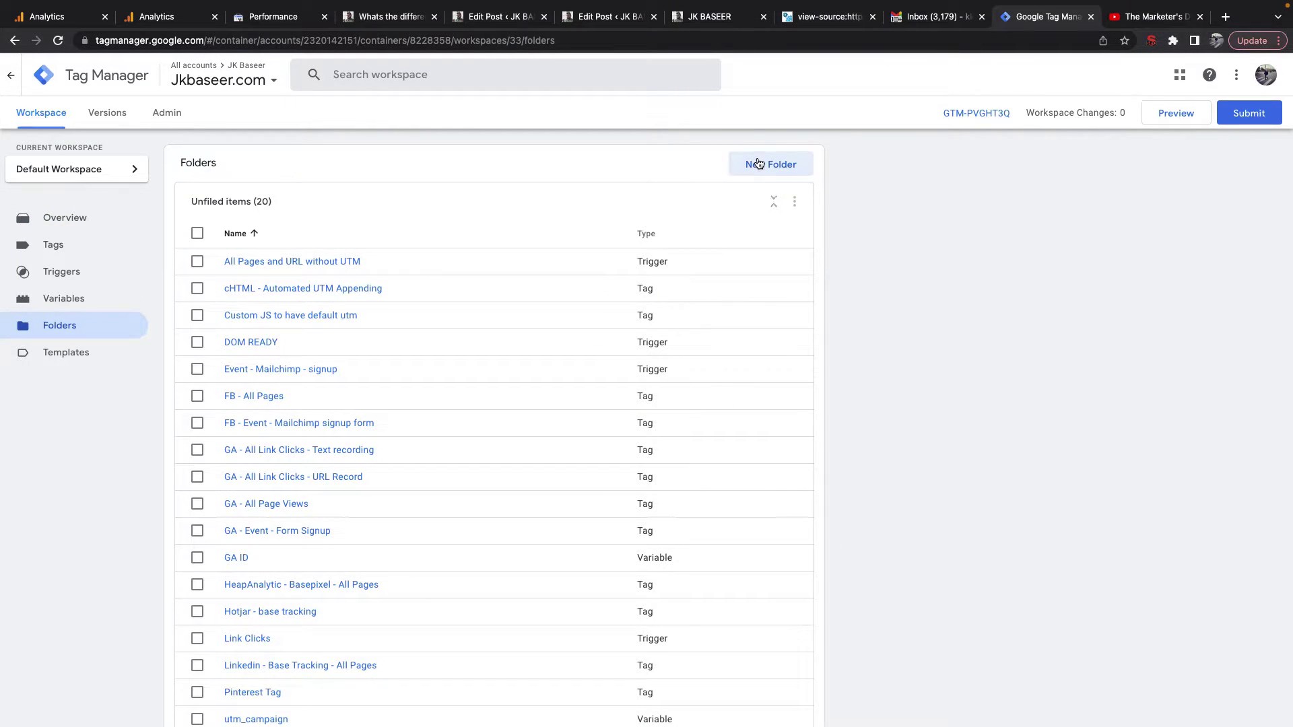
click(758, 163)
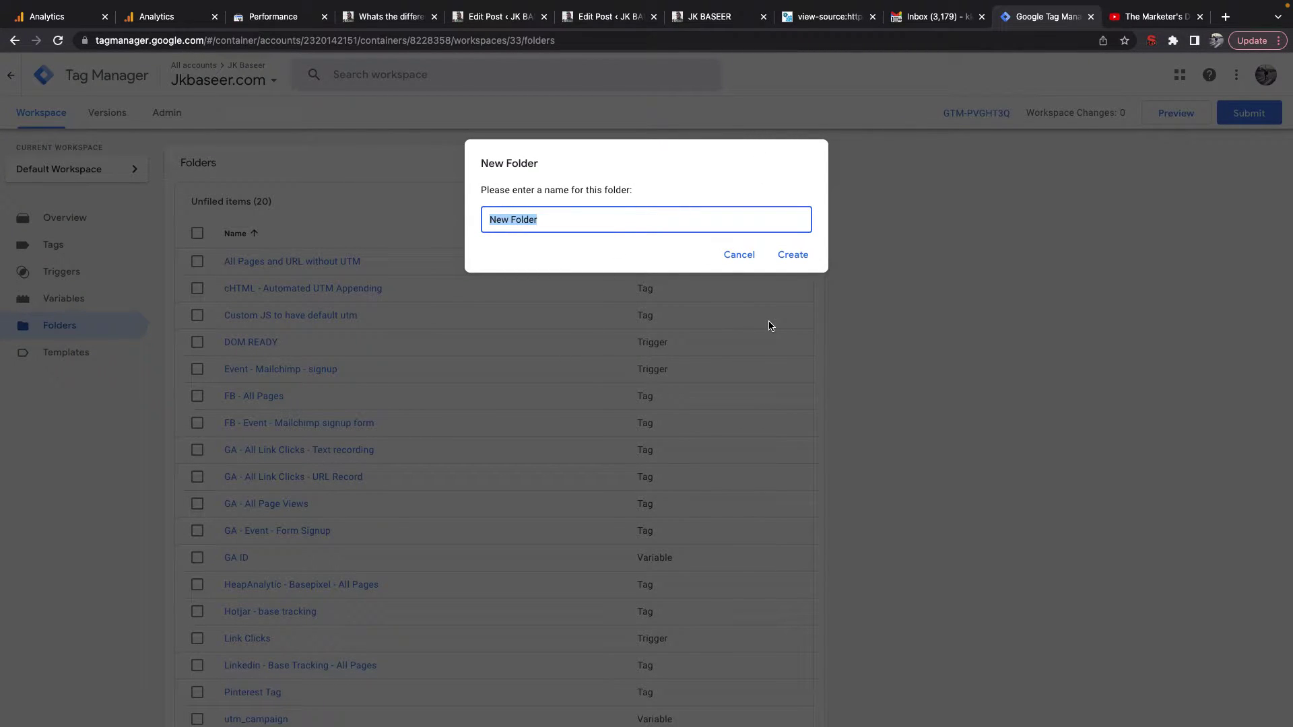
text(Singapore)
click(793, 255)
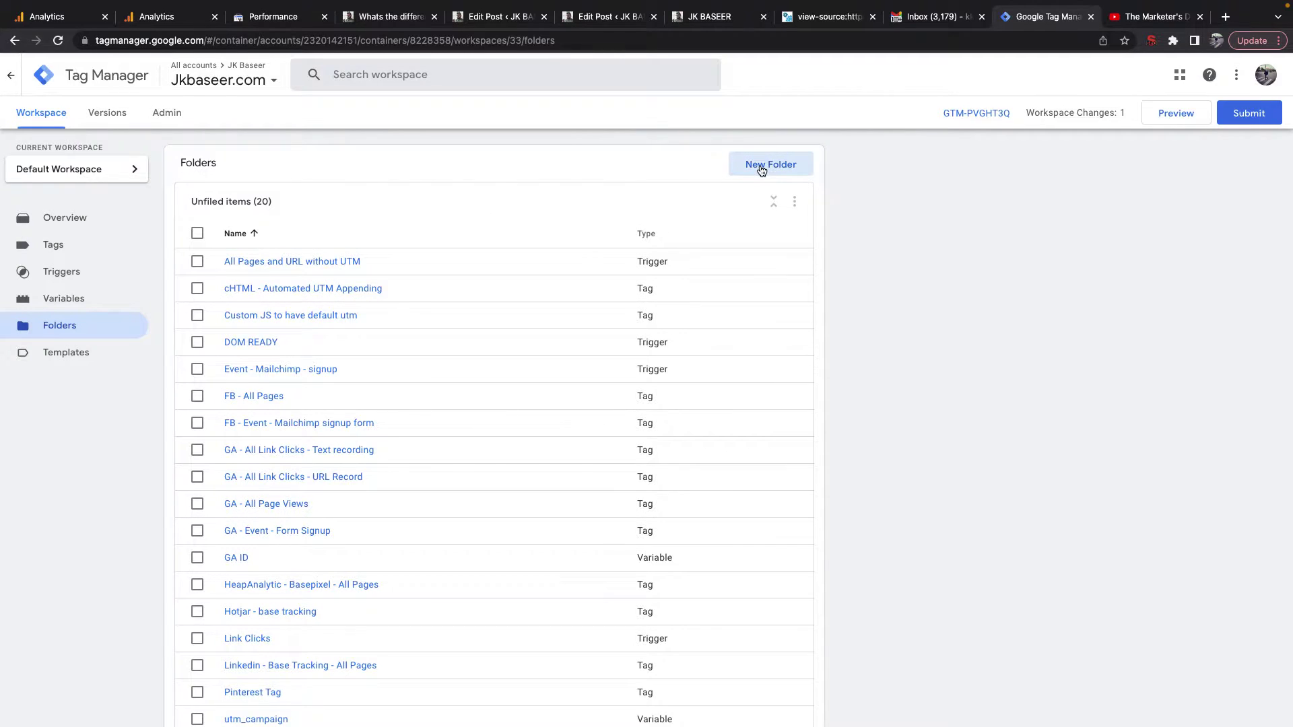
Step: Create another workspace folder named "Malaysia"
click(762, 167)
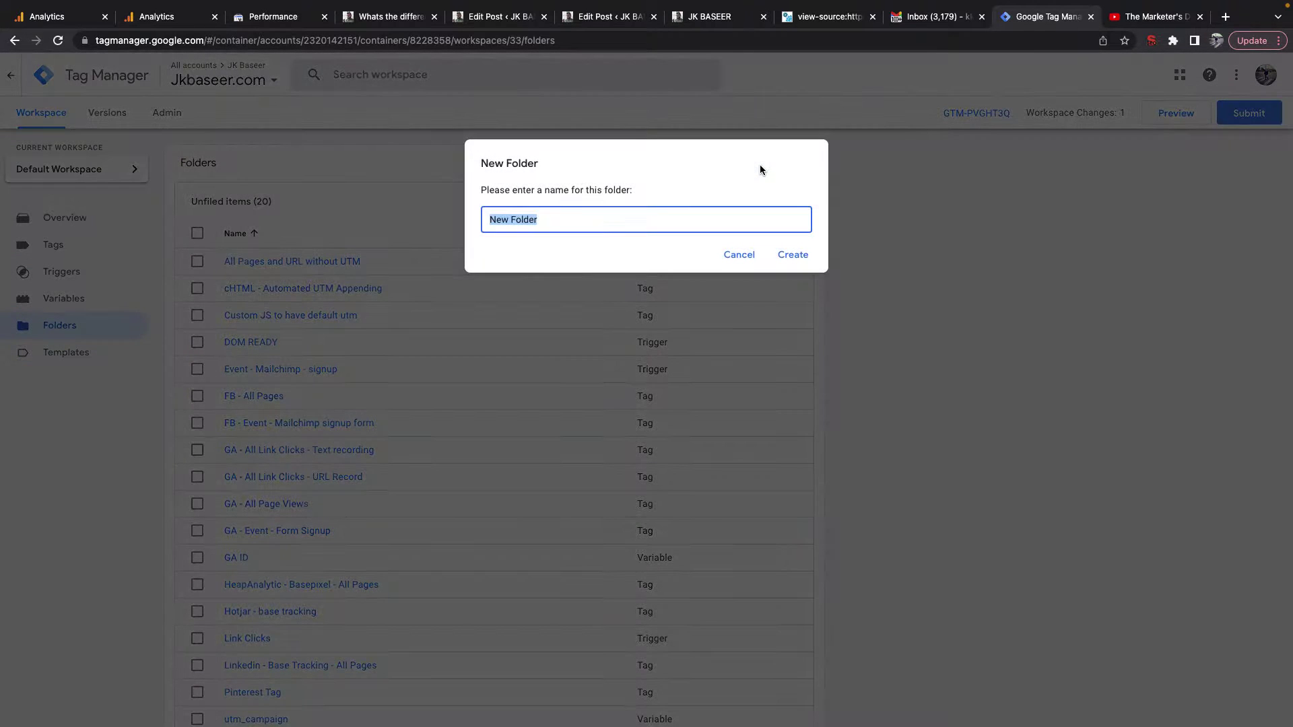
text(MAS)
key(BackSpace)
key(BackSpace)
text(alaysia)
click(794, 260)
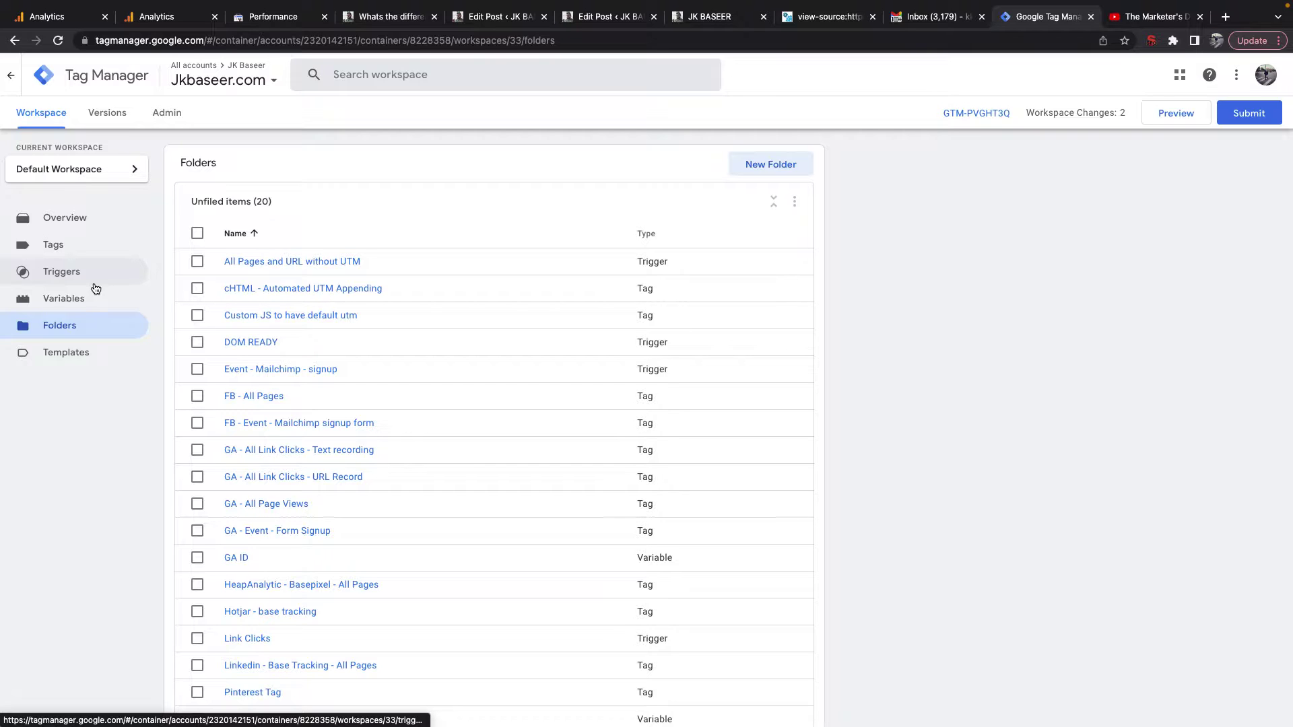
Step: Switch to draw.io, place a copy of the /MY box in the empty area beside the country boxes and label it "Component1"
key(ctrl+Right)
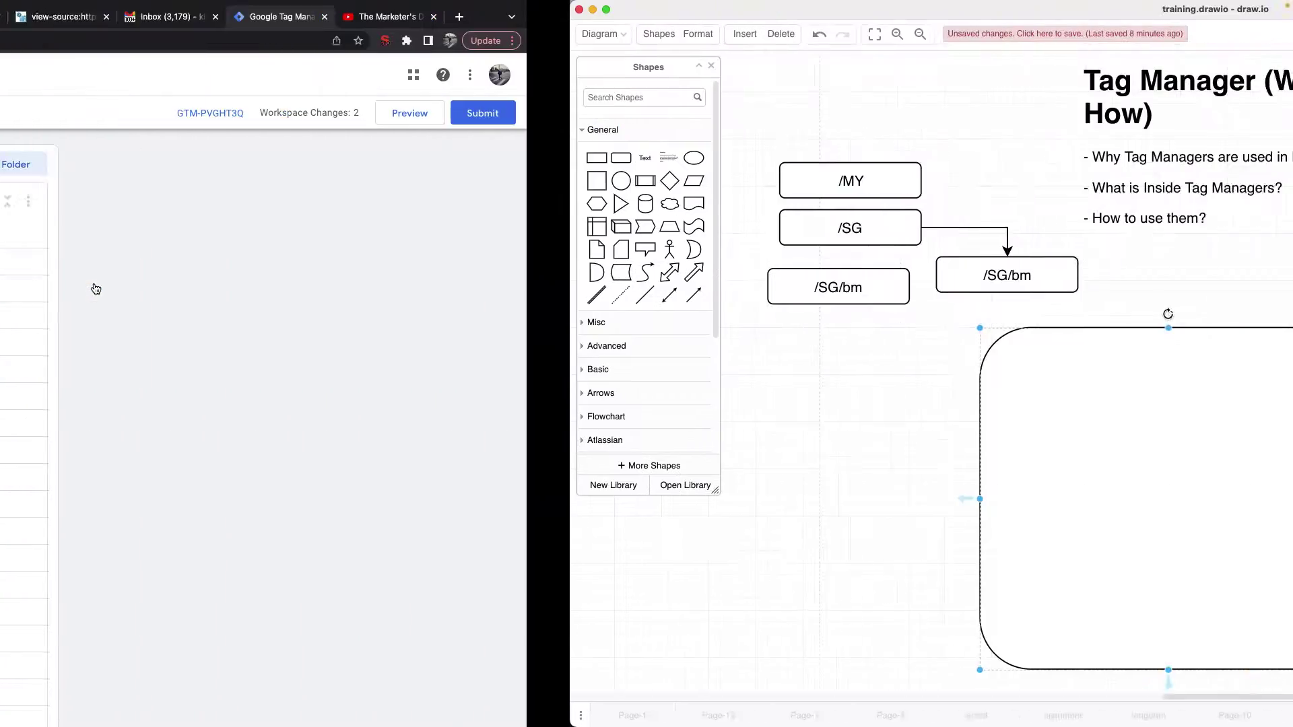
scroll(442, 404, left, 5)
drag(384, 170, 290, 174)
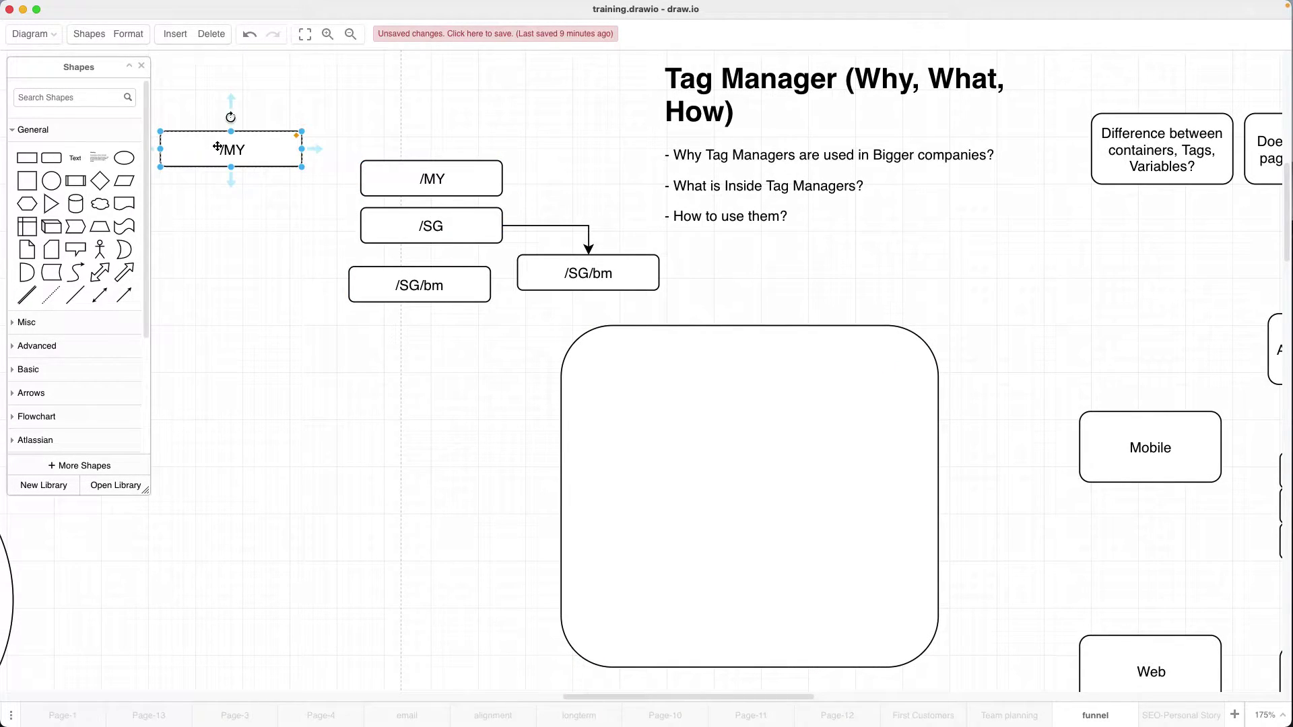
scroll(216, 147, left, 5)
drag(461, 155, 331, 156)
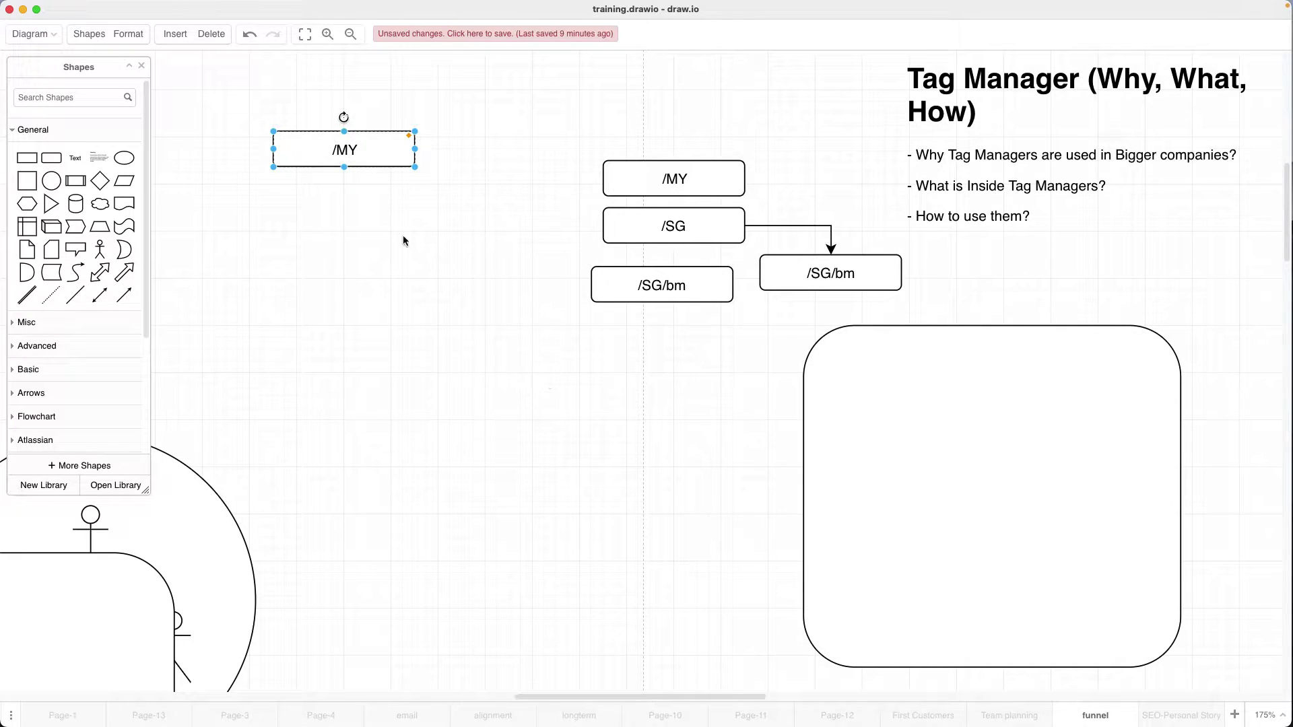
double_click(348, 154)
text(Component1)
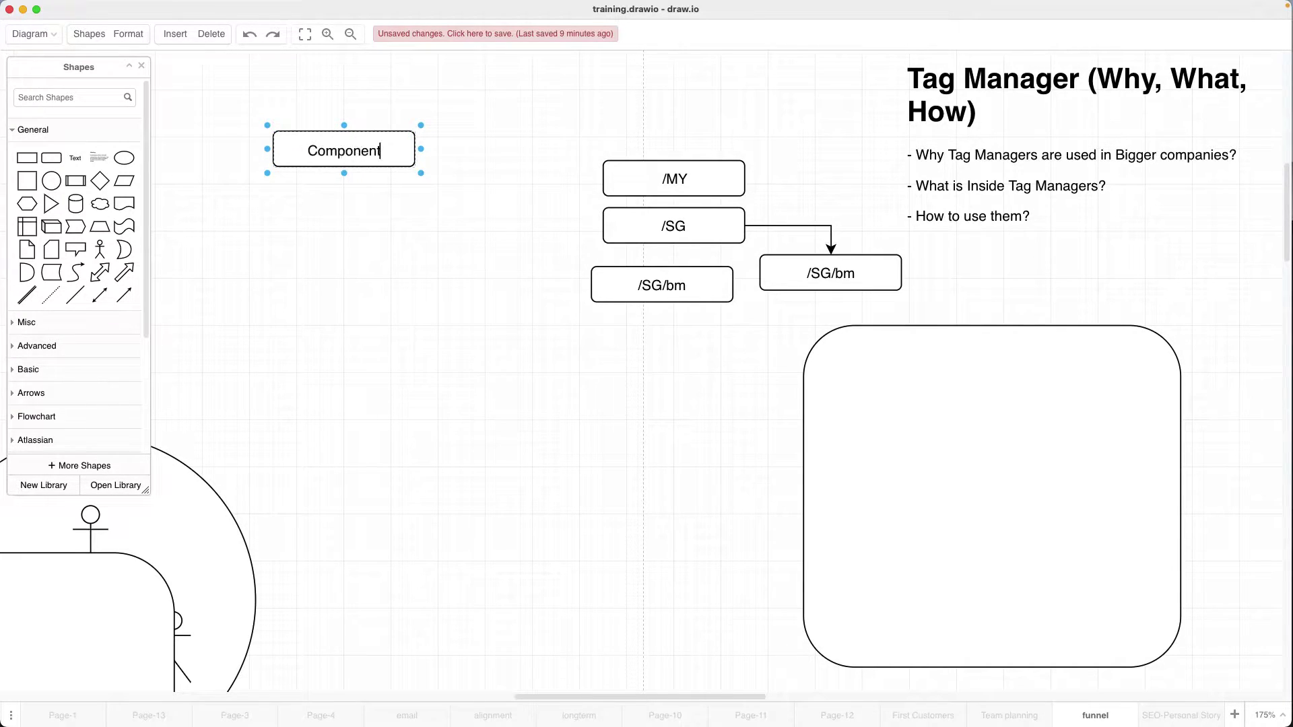
click(350, 247)
Step: Place a copy of the Component1 box directly below the original and open the copy's label for editing
click(325, 150)
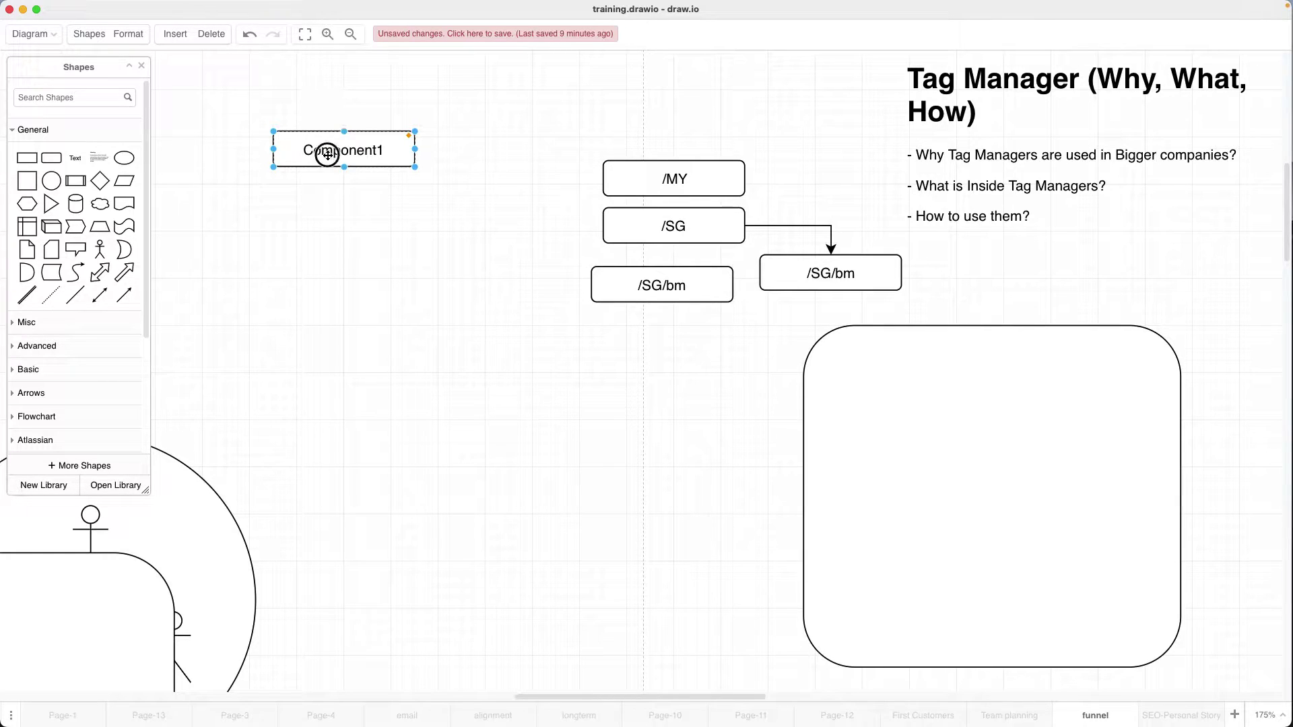
drag(326, 149, 327, 215)
double_click(326, 214)
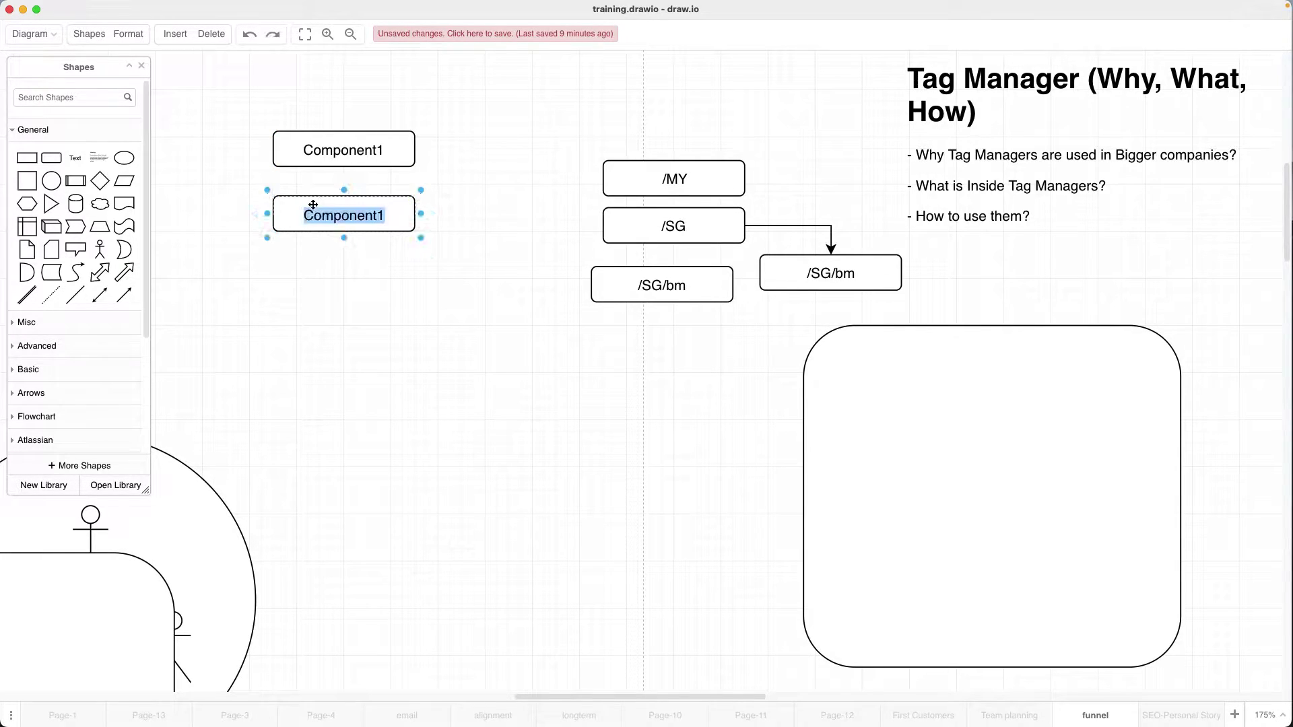
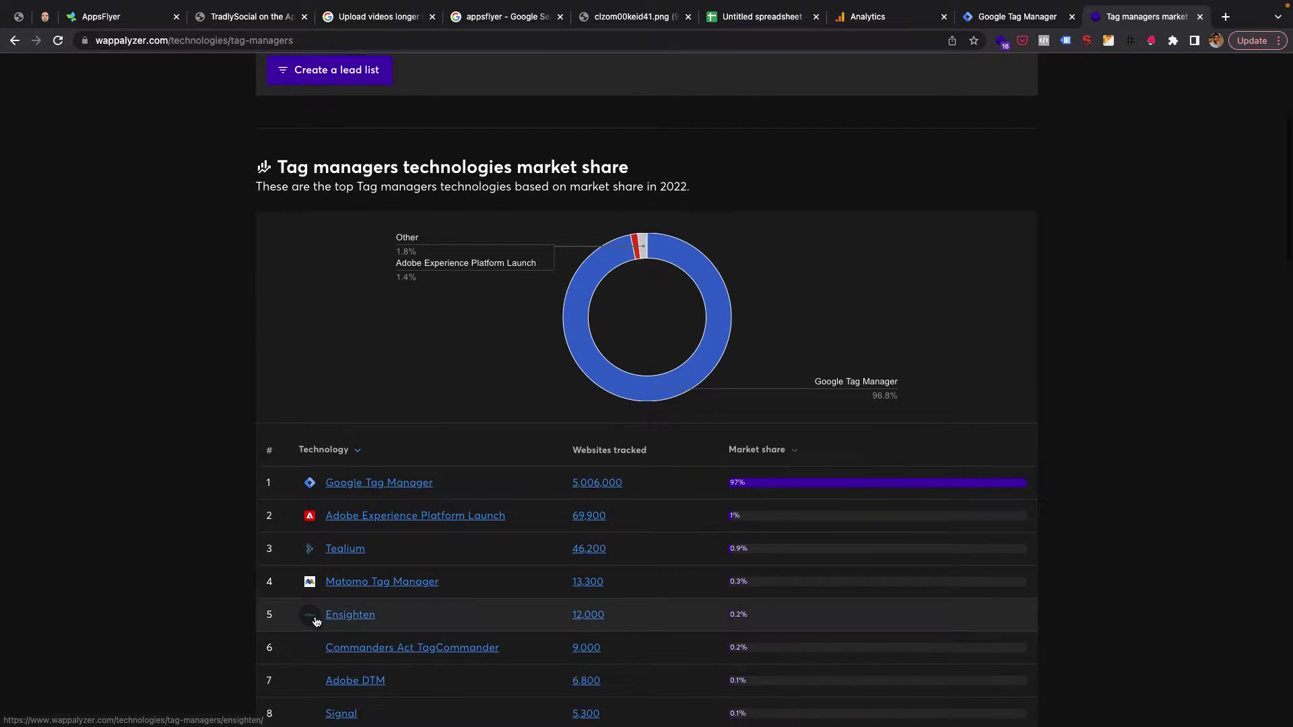
Step: Examine Wappalyzer's tag manager market share chart and the ranking of technologies by websites tracked
scroll(317, 618, down, 2)
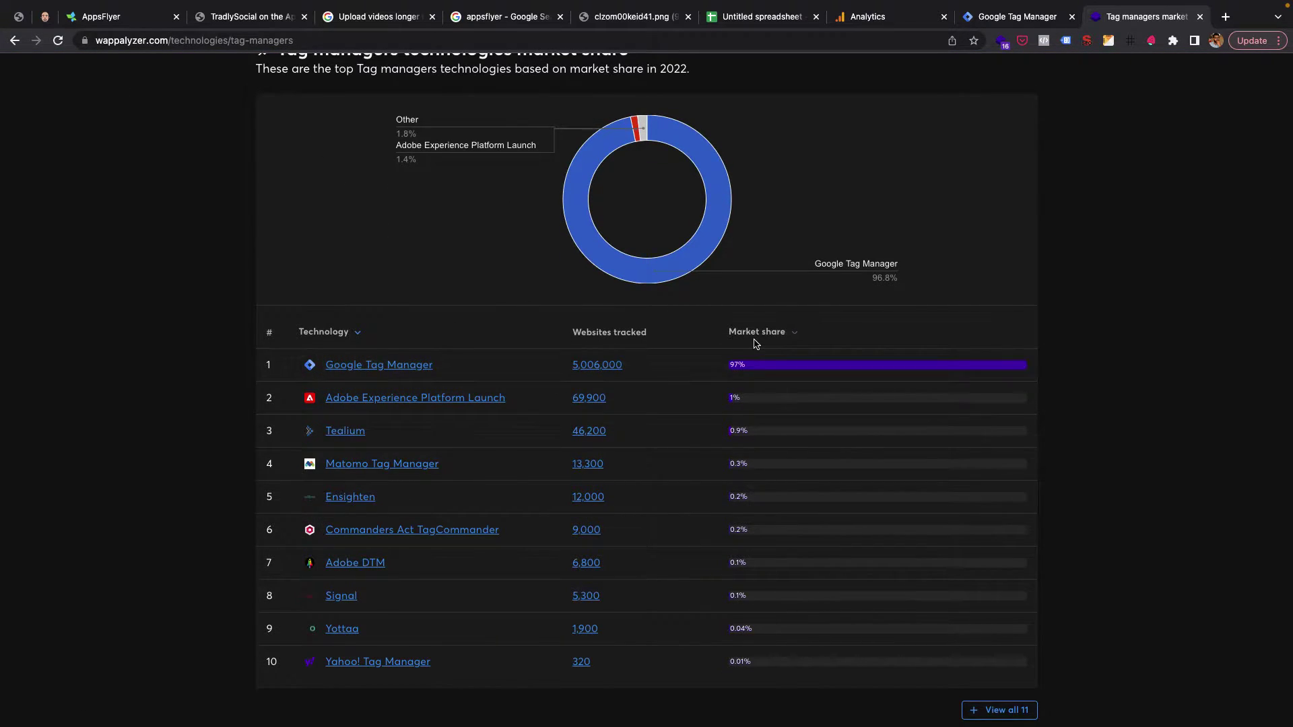
scroll(758, 341, up, 5)
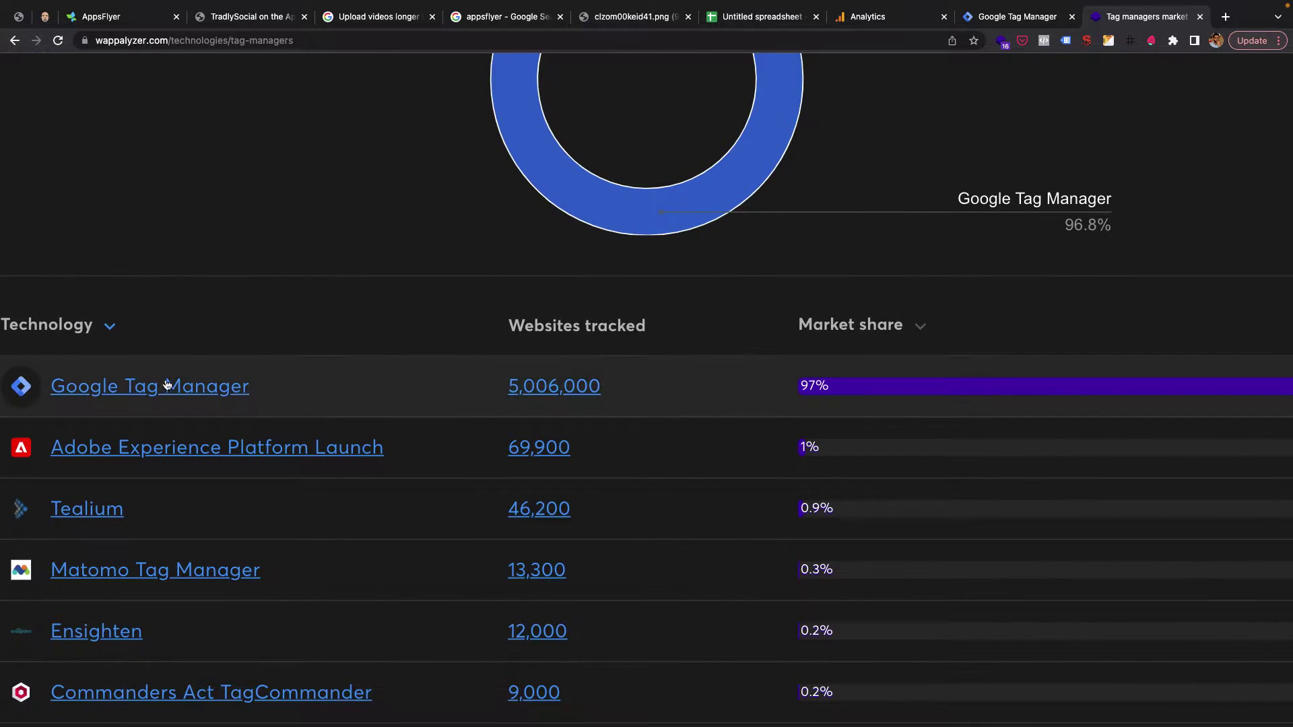
scroll(217, 427, down, 1)
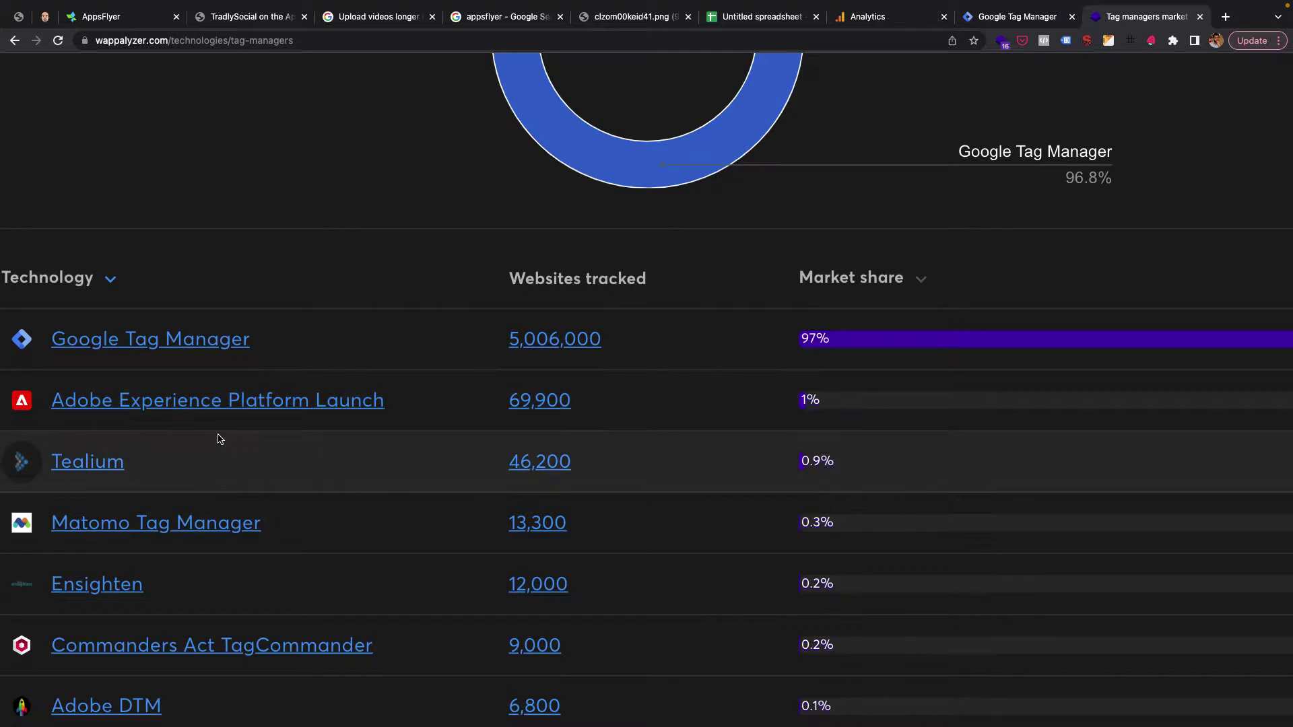
scroll(270, 450, down, 1)
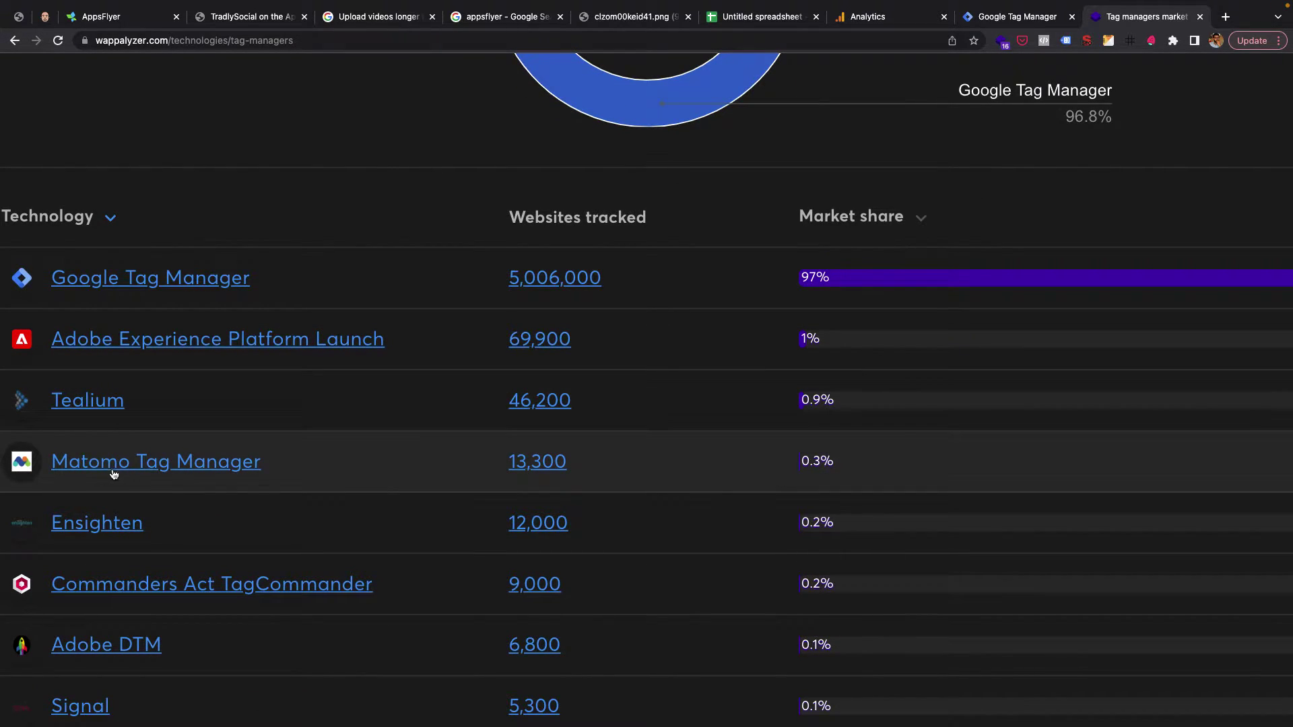
scroll(208, 471, down, 5)
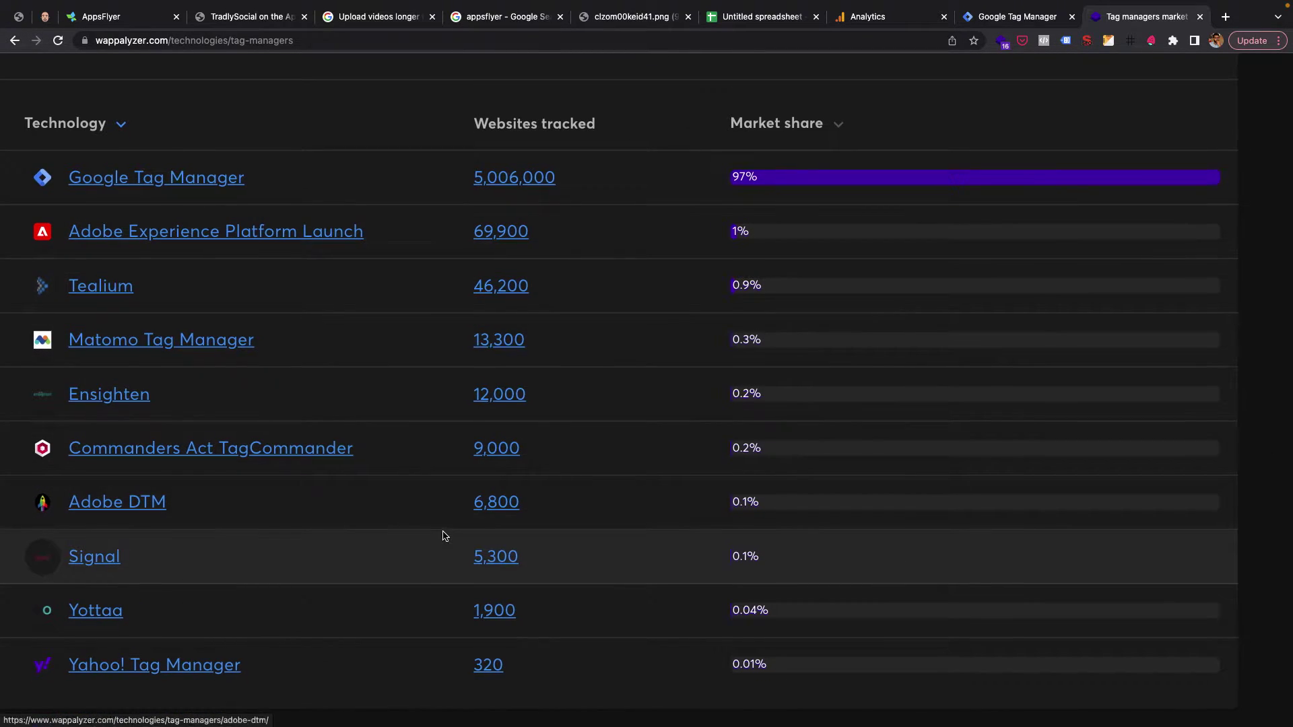
scroll(443, 535, up, 4)
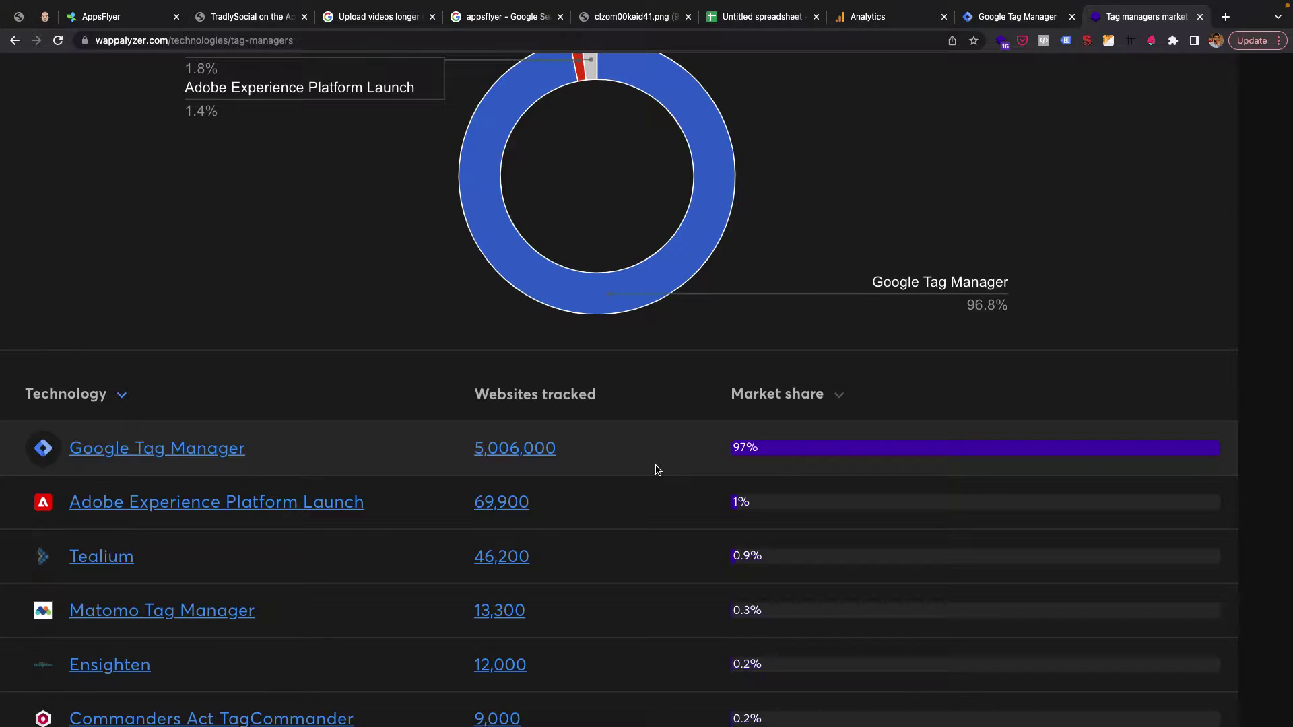
Step: Close the Wappalyzer page and review the tags, types and firing triggers in the Tradly Icebreaker - 2022 container
key(super+w)
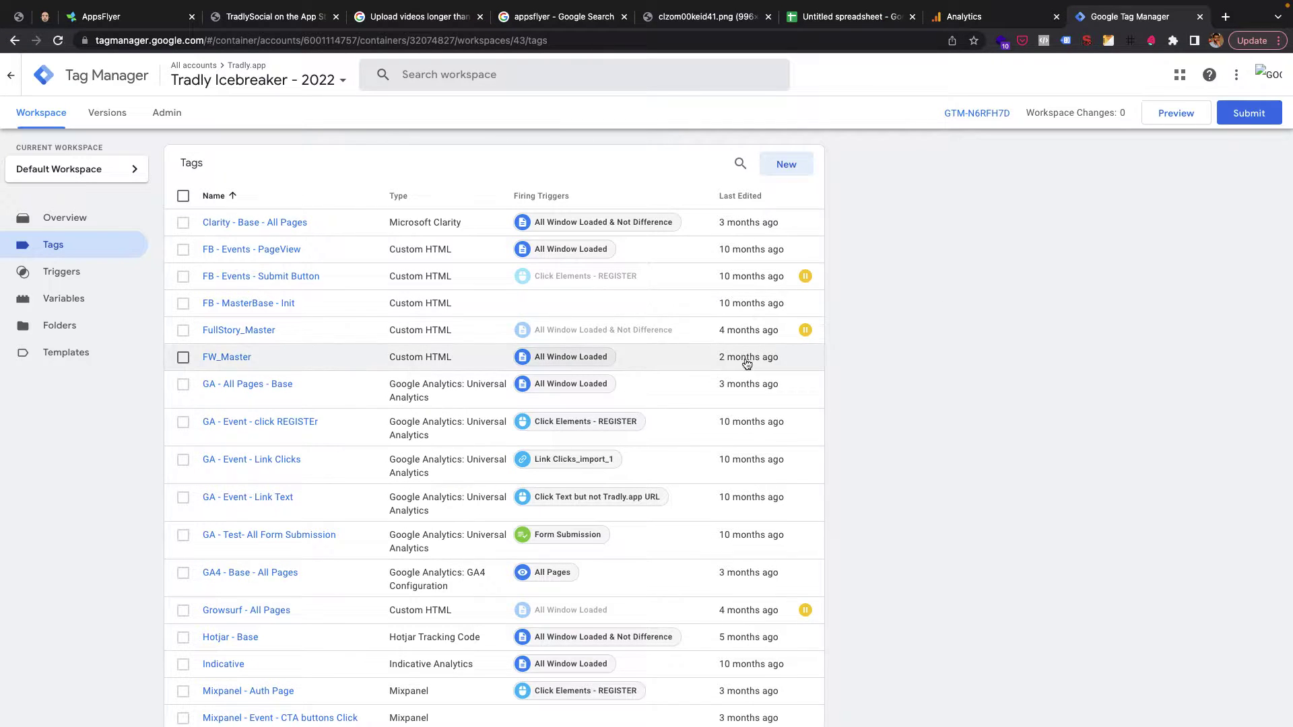
scroll(195, 560, down, 3)
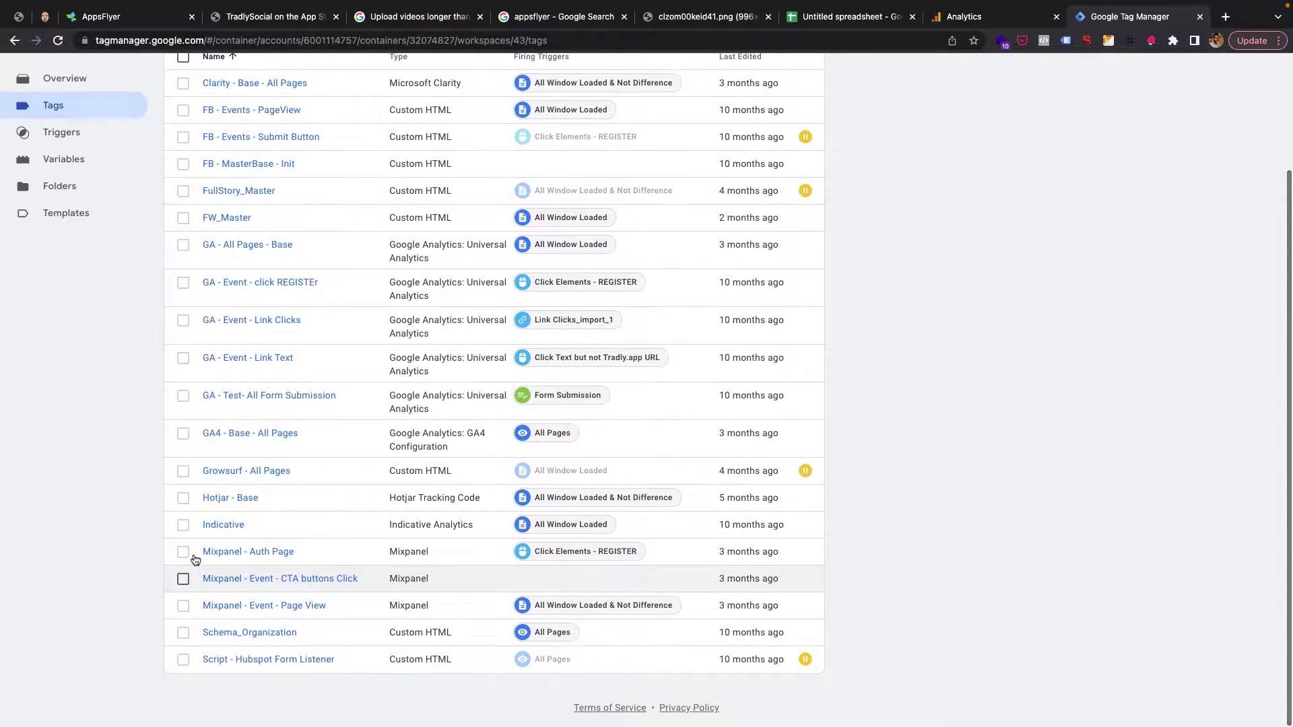
scroll(195, 561, up, 3)
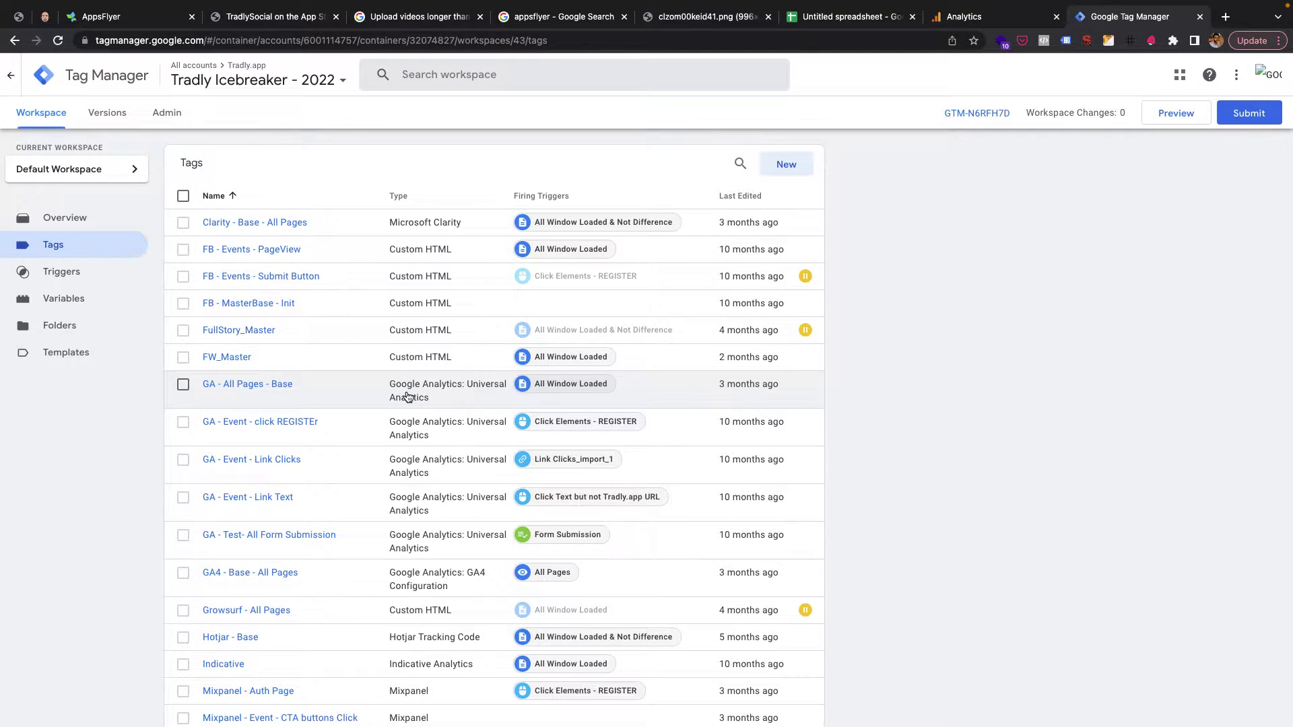
scroll(363, 593, down, 3)
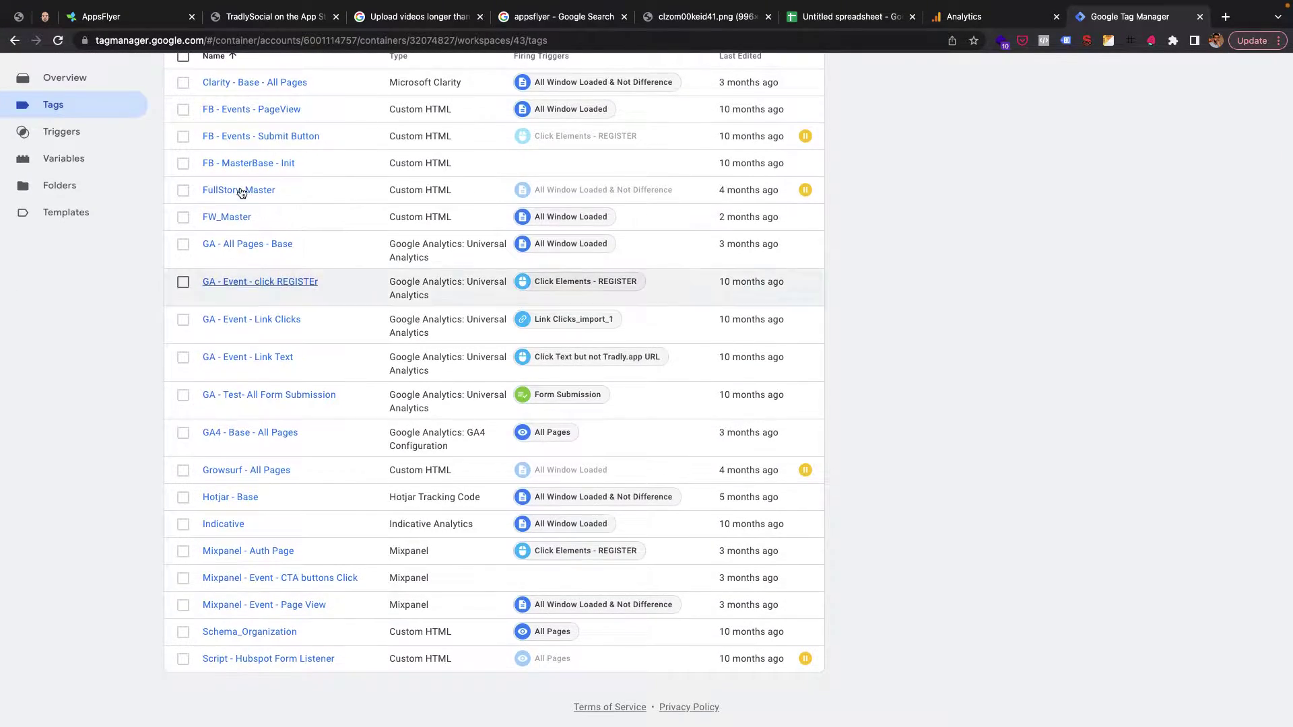
scroll(399, 323, up, 3)
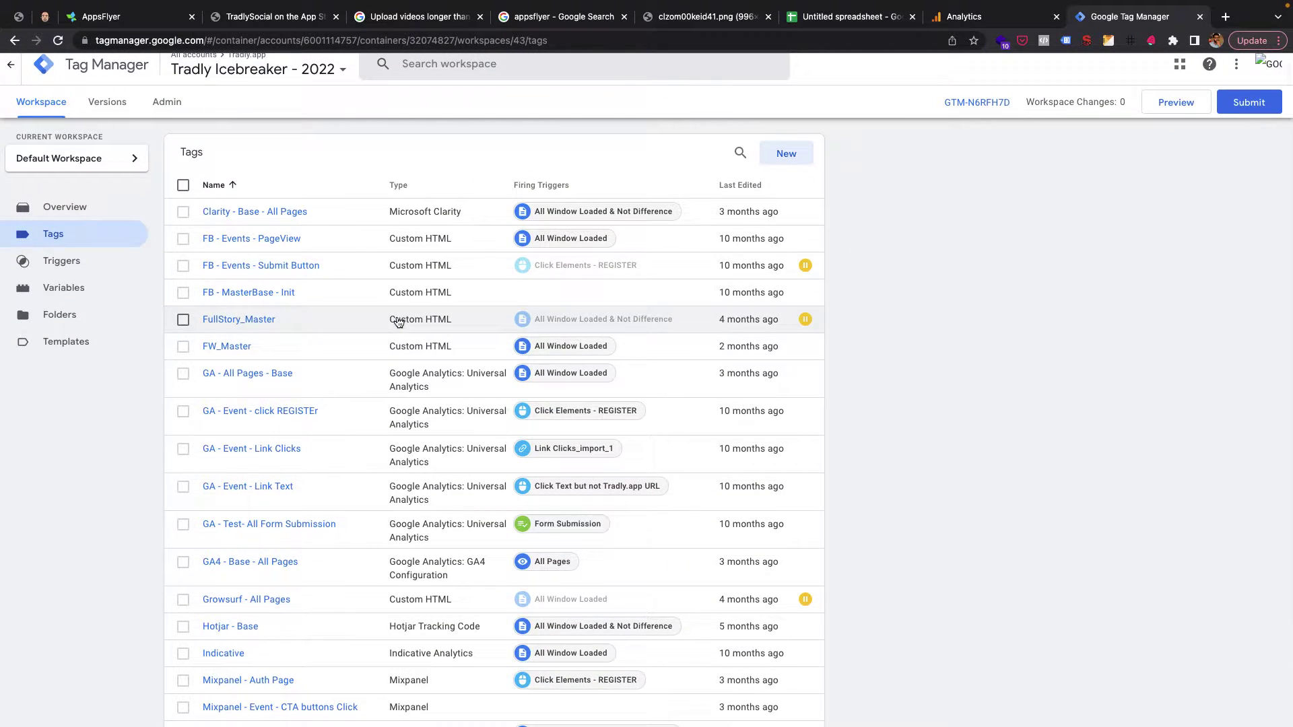
scroll(665, 595, up, 1)
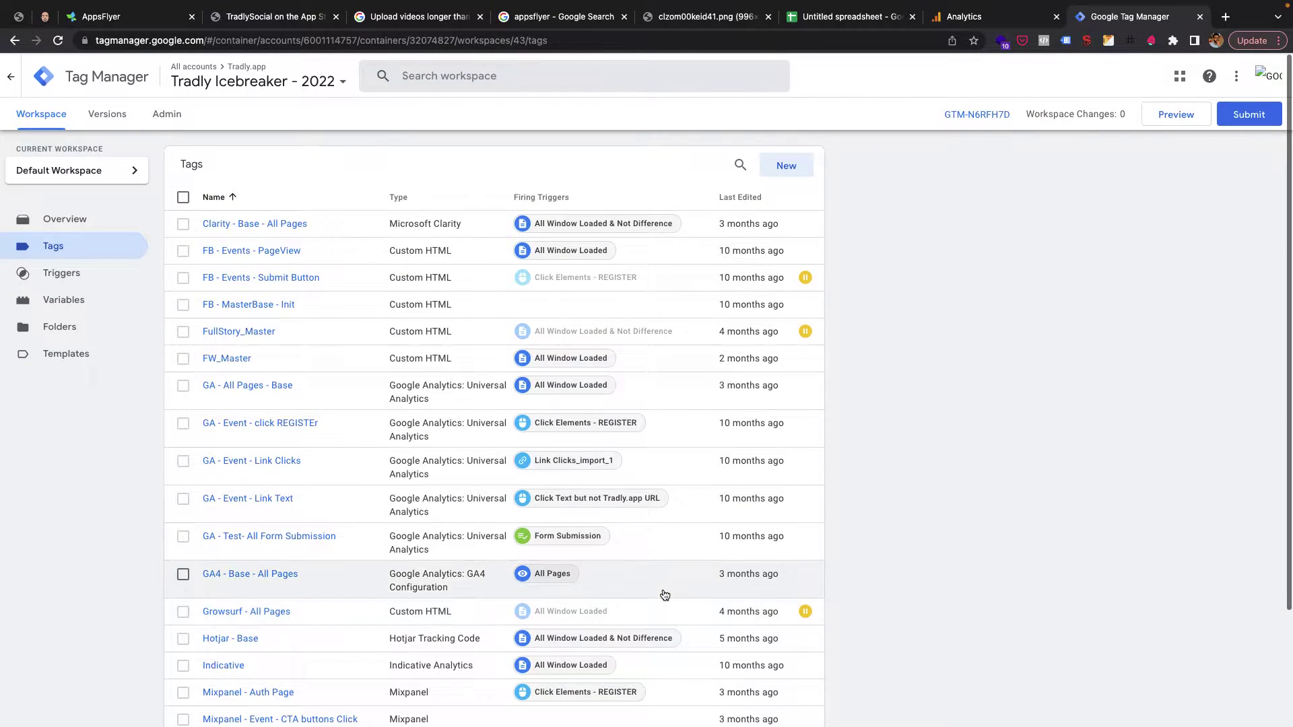
Step: Switch to draw.io and shorten the "Tag Manager (Why, What, How)" text box to end near the large rounded rectangle's upper edge
key(ctrl+Right)
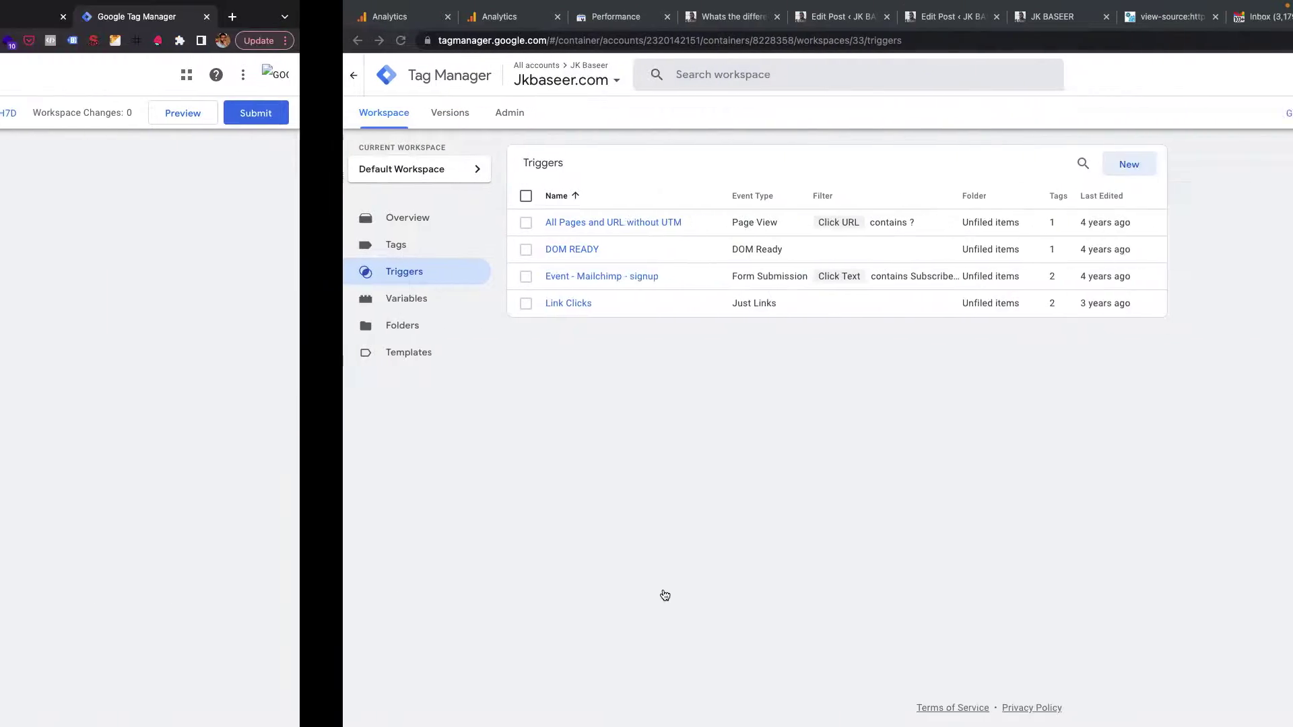
key(ctrl+Right)
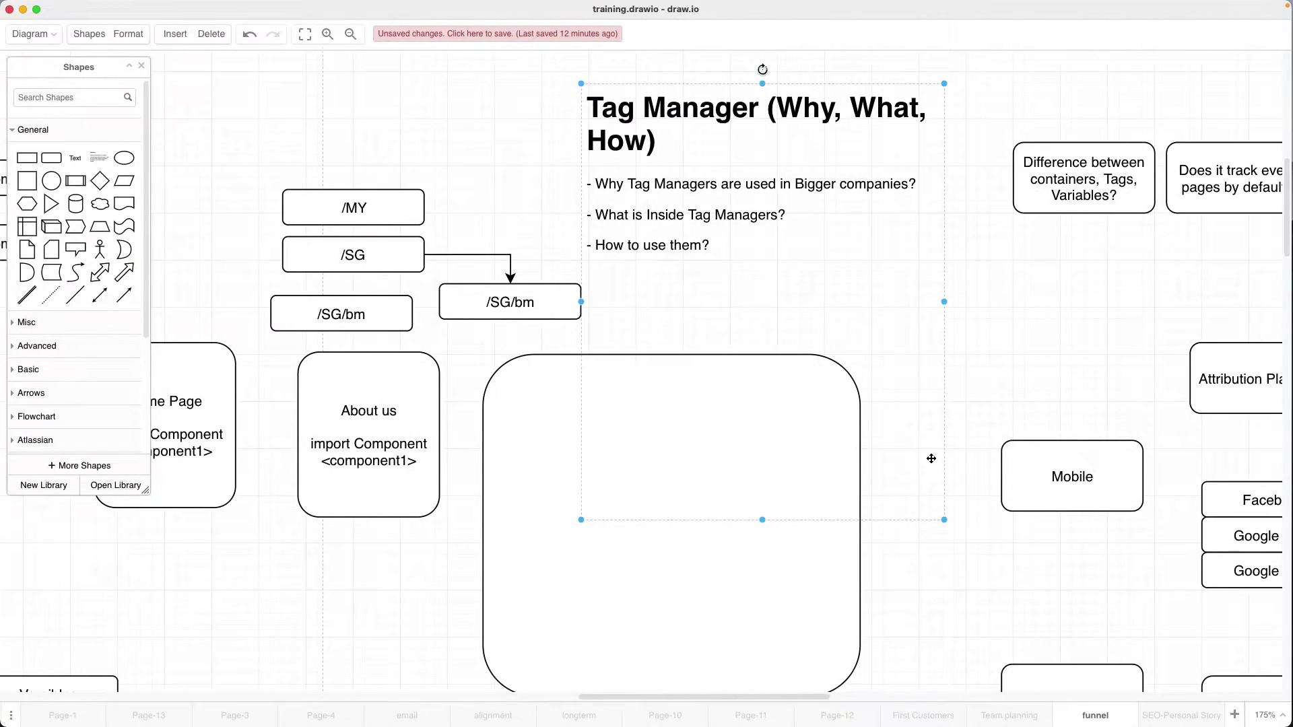
scroll(931, 459, right, 5)
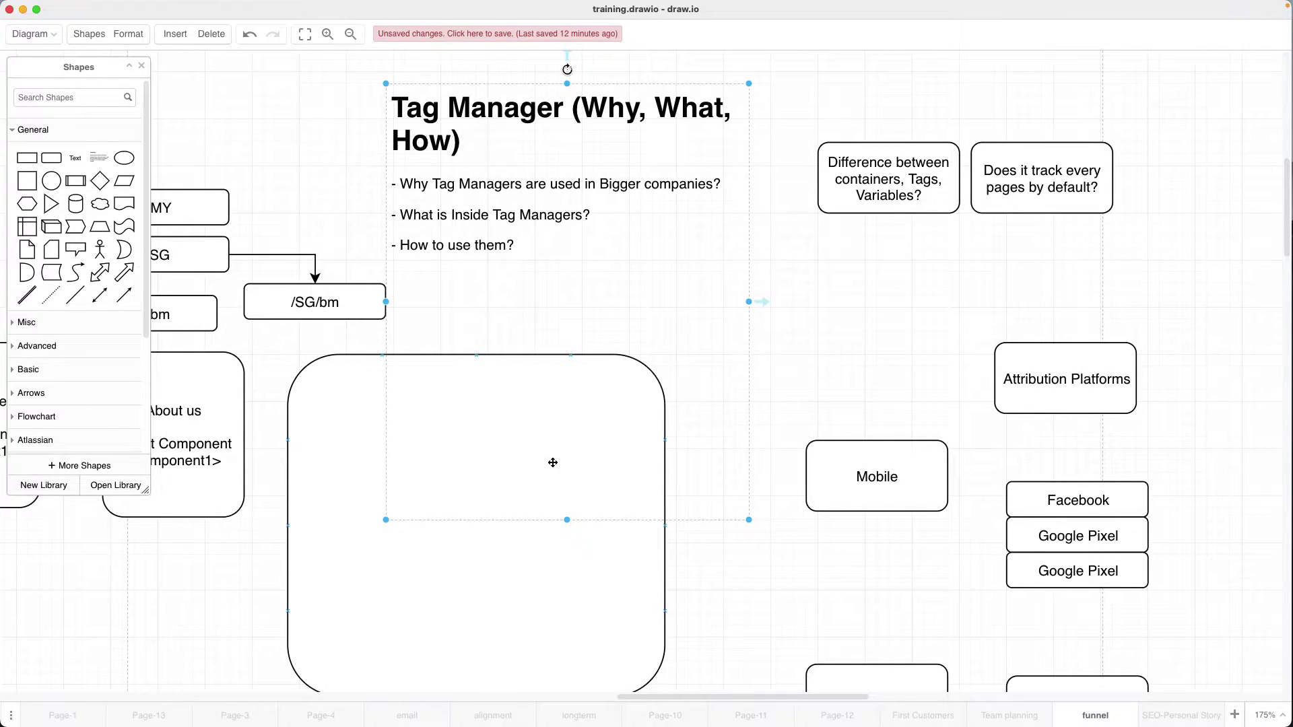
drag(567, 520, 566, 369)
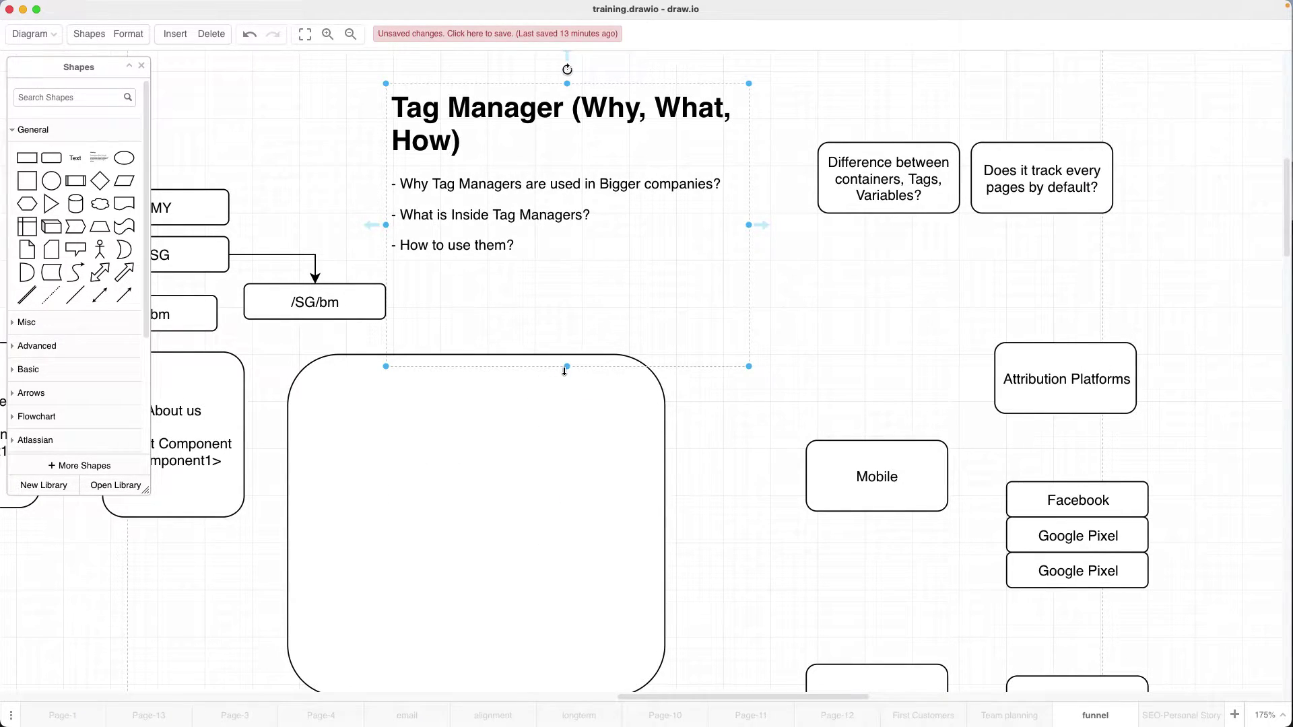
scroll(644, 422, down, 5)
click(767, 408)
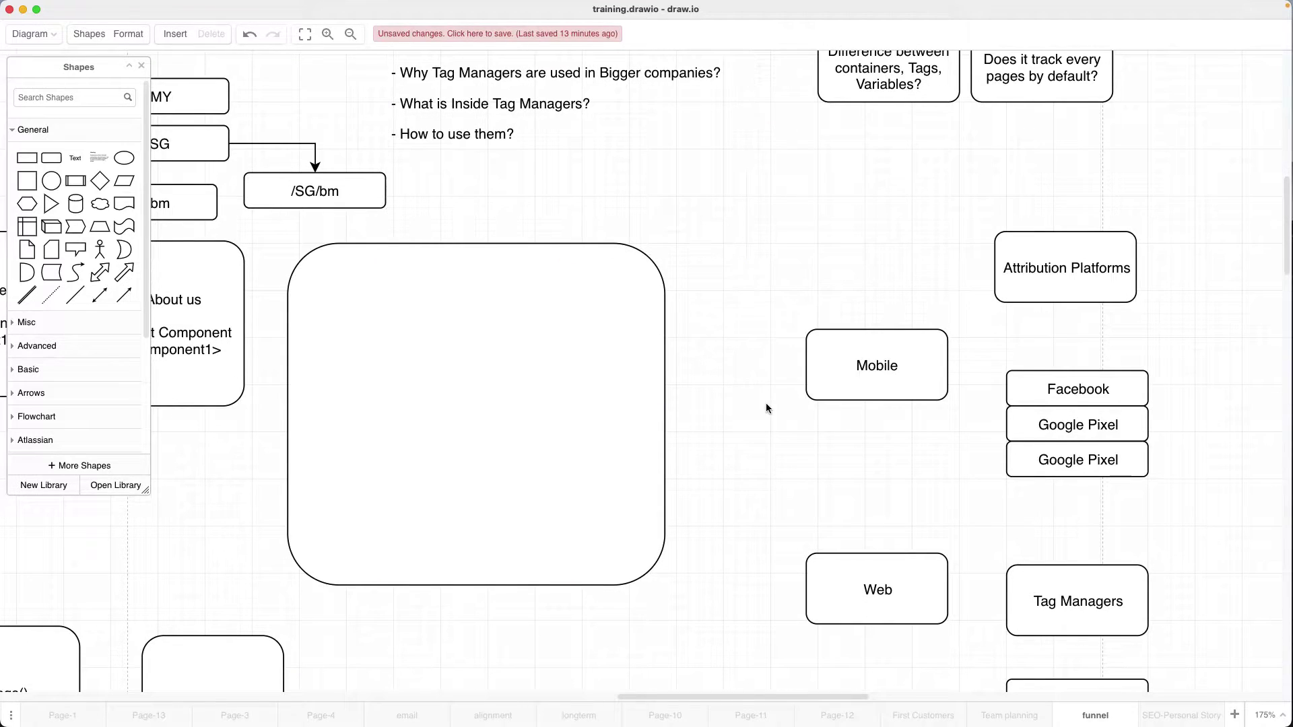
Step: Switch to Google Tag Manager in the browser and open the list of all accounts
scroll(853, 391, up, 1)
key(ctrl+Left)
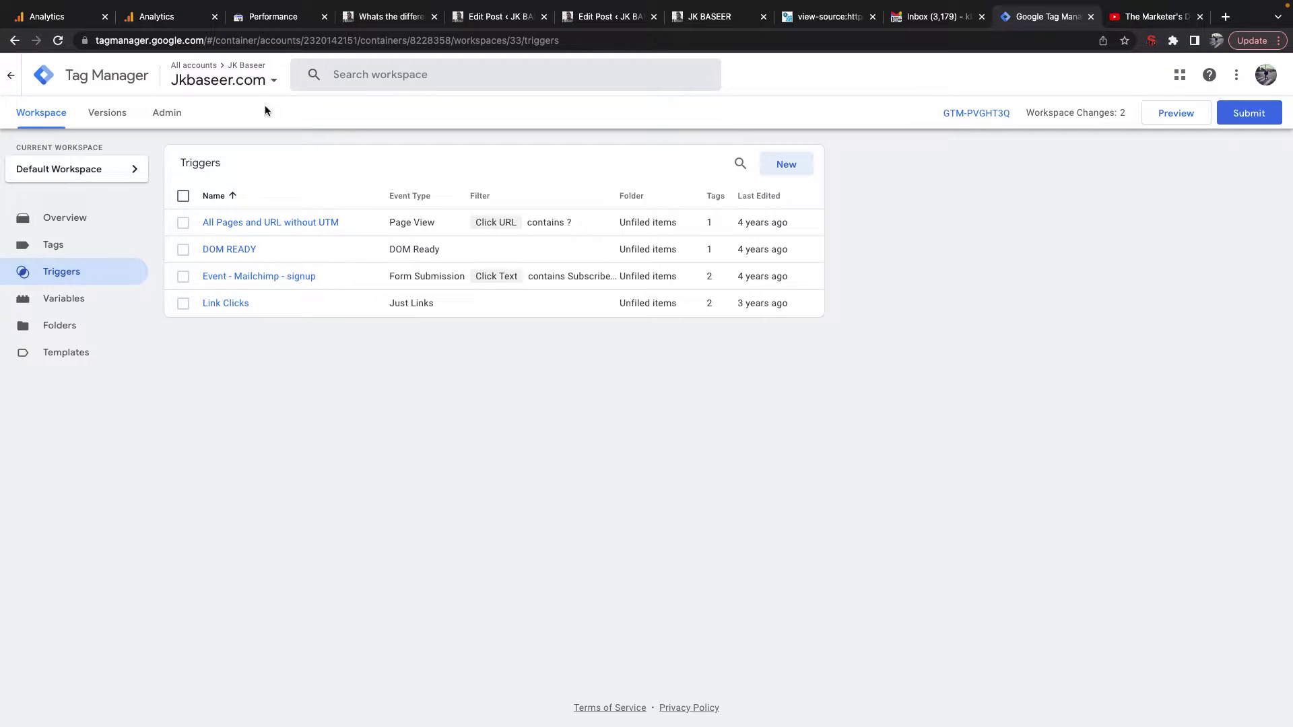
click(12, 75)
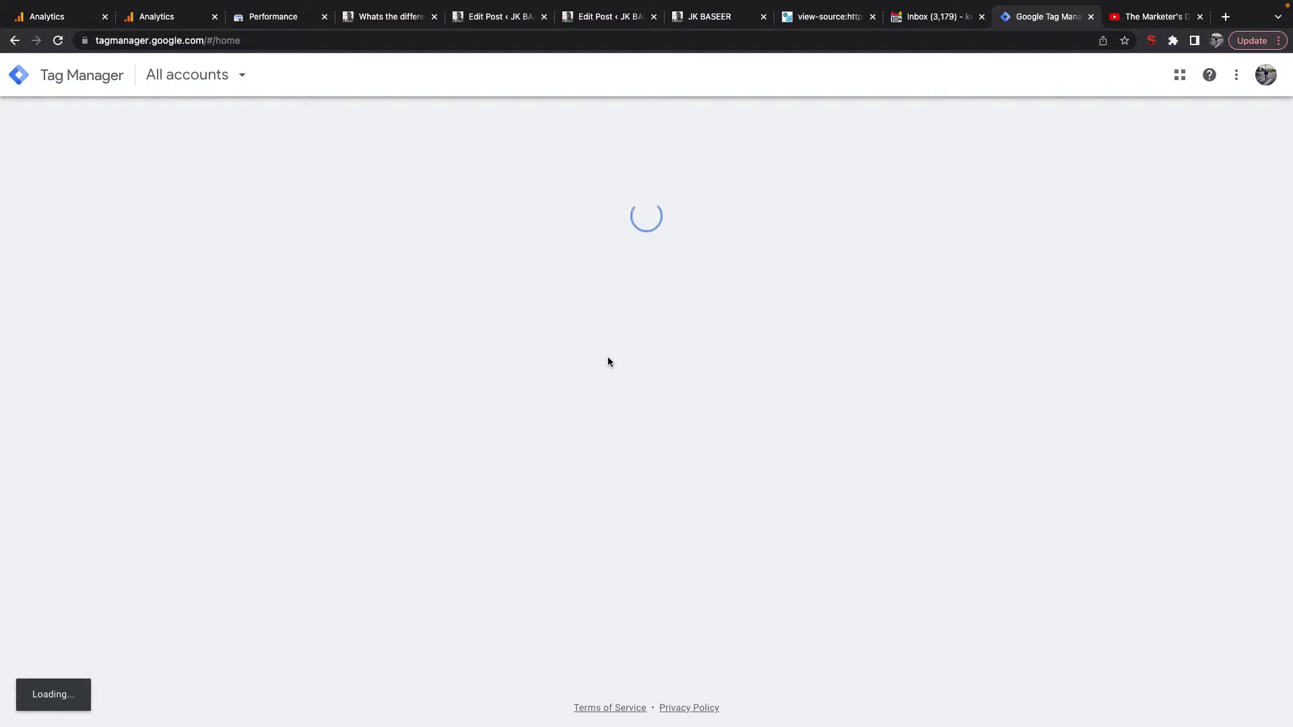
Step: Return to draw.io and move the stack of Facebook and two Google Pixel boxes up, closer beneath Attribution Platforms
key(ctrl+Right)
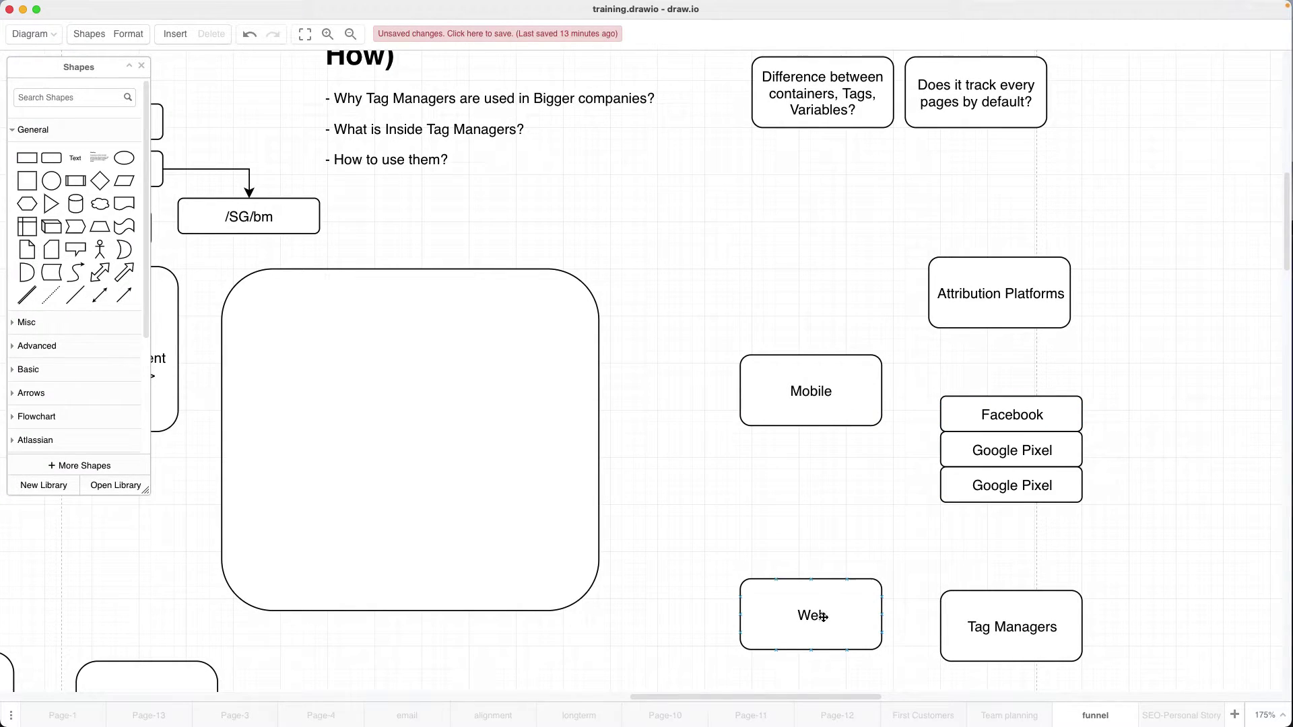
click(920, 383)
drag(920, 382, 1091, 539)
drag(1037, 413, 1038, 352)
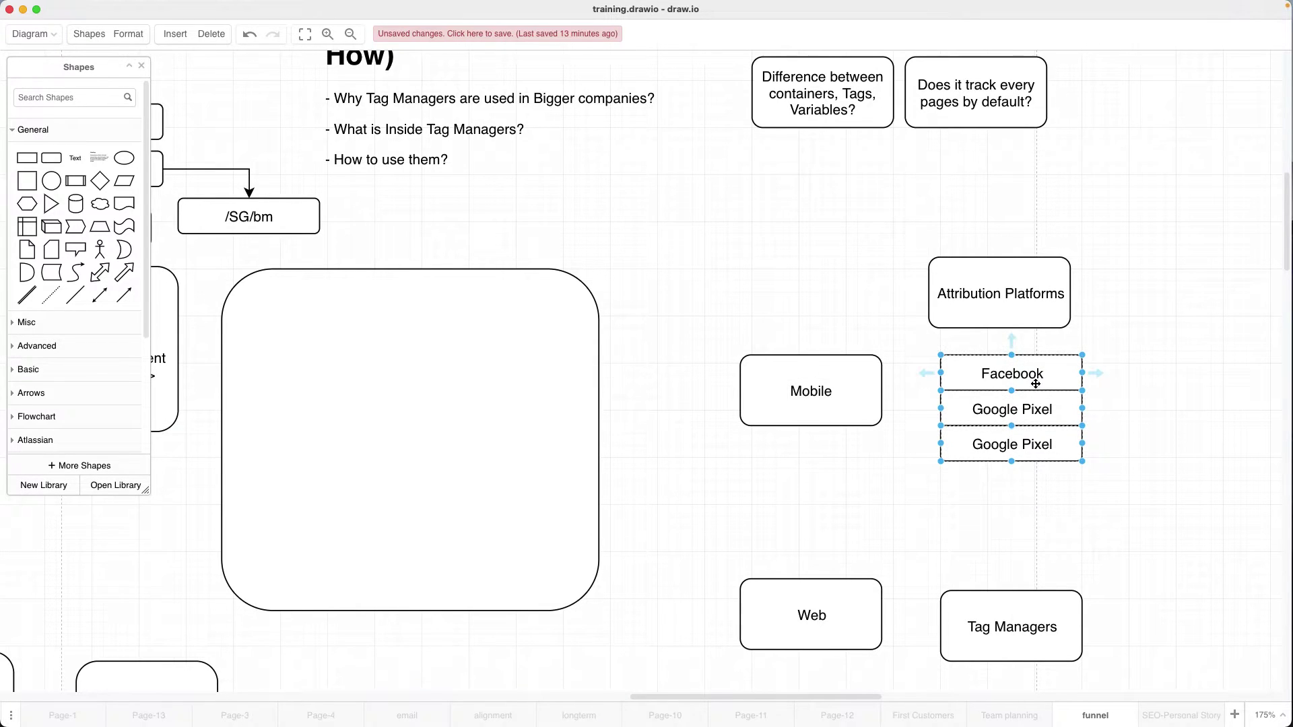
Step: Connect the Tag Managers box to the Facebook box at the head of the stack below it with an arrow
scroll(809, 447, left, 3)
scroll(810, 447, down, 8)
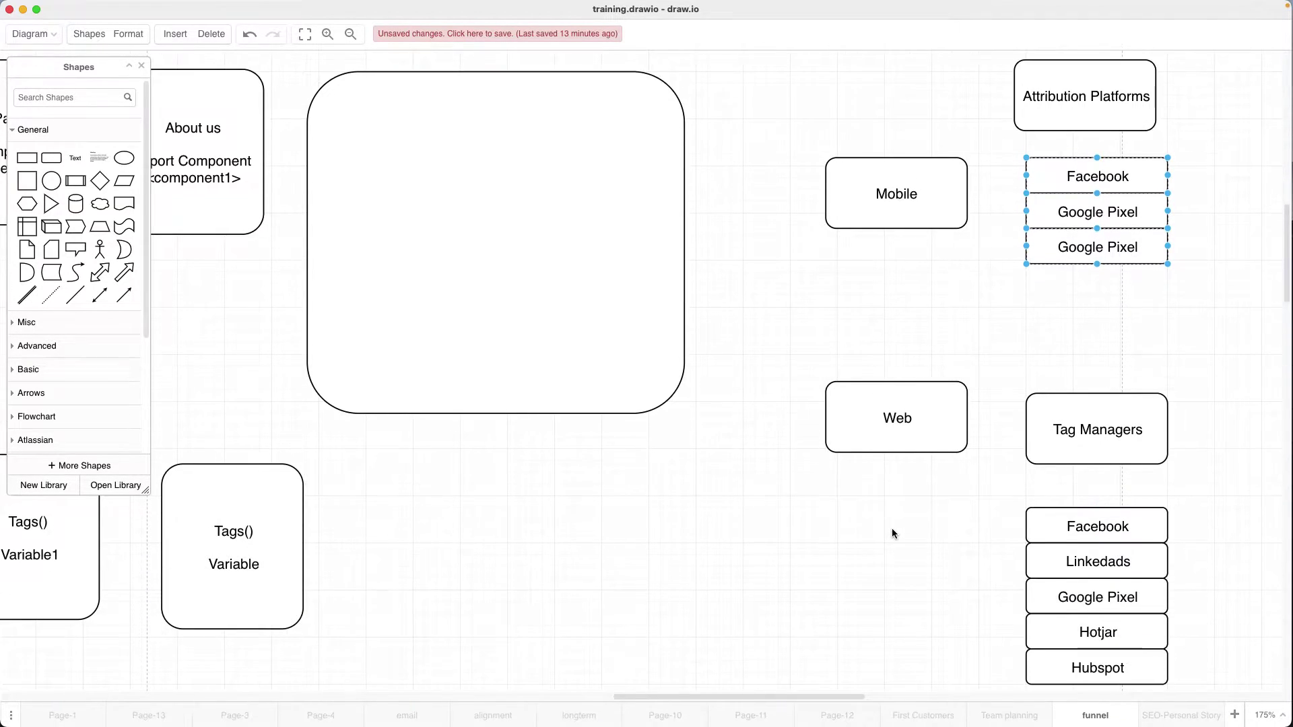
click(900, 348)
scroll(697, 263, up, 3)
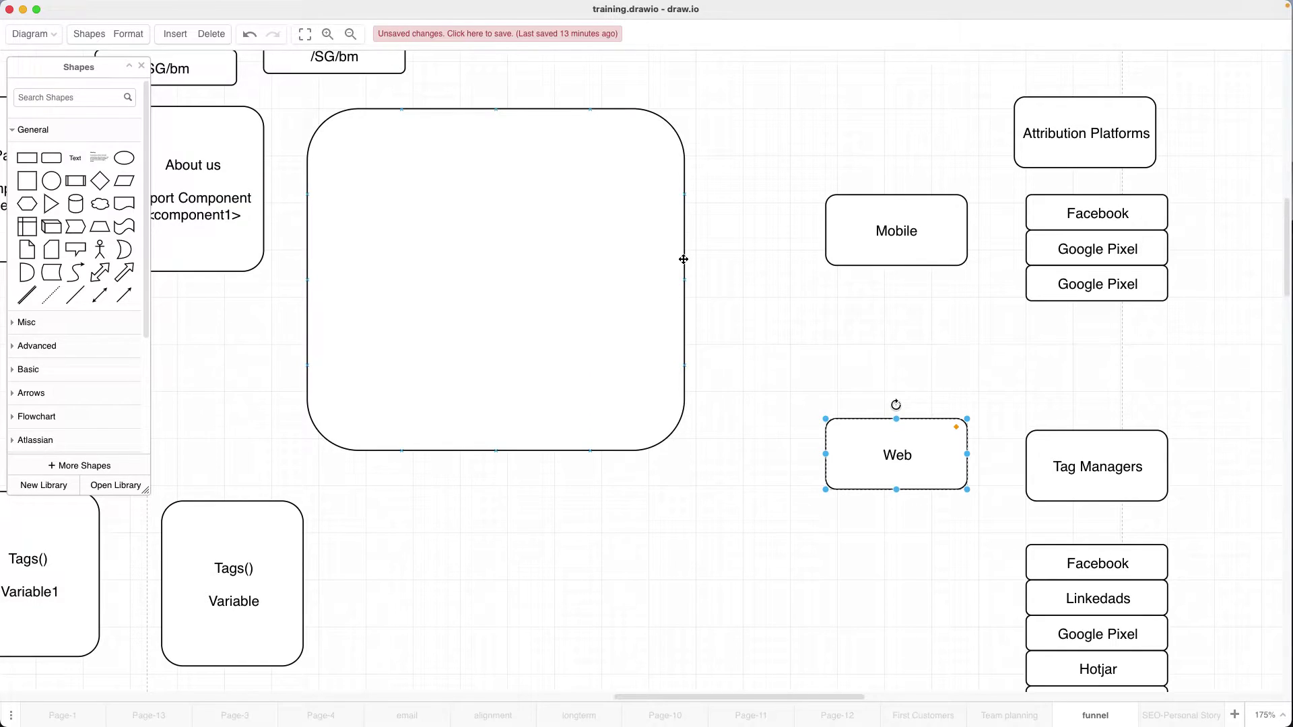
scroll(1071, 471, down, 3)
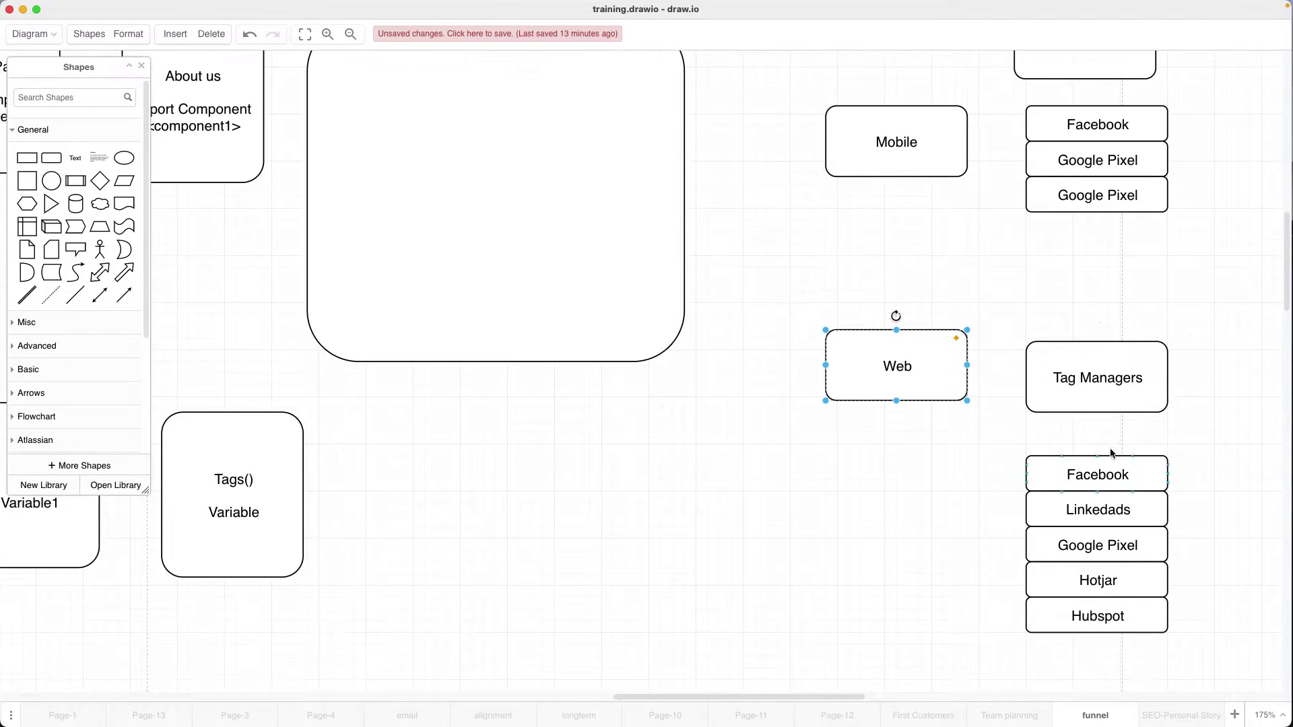
drag(1097, 425, 1098, 464)
click(1020, 606)
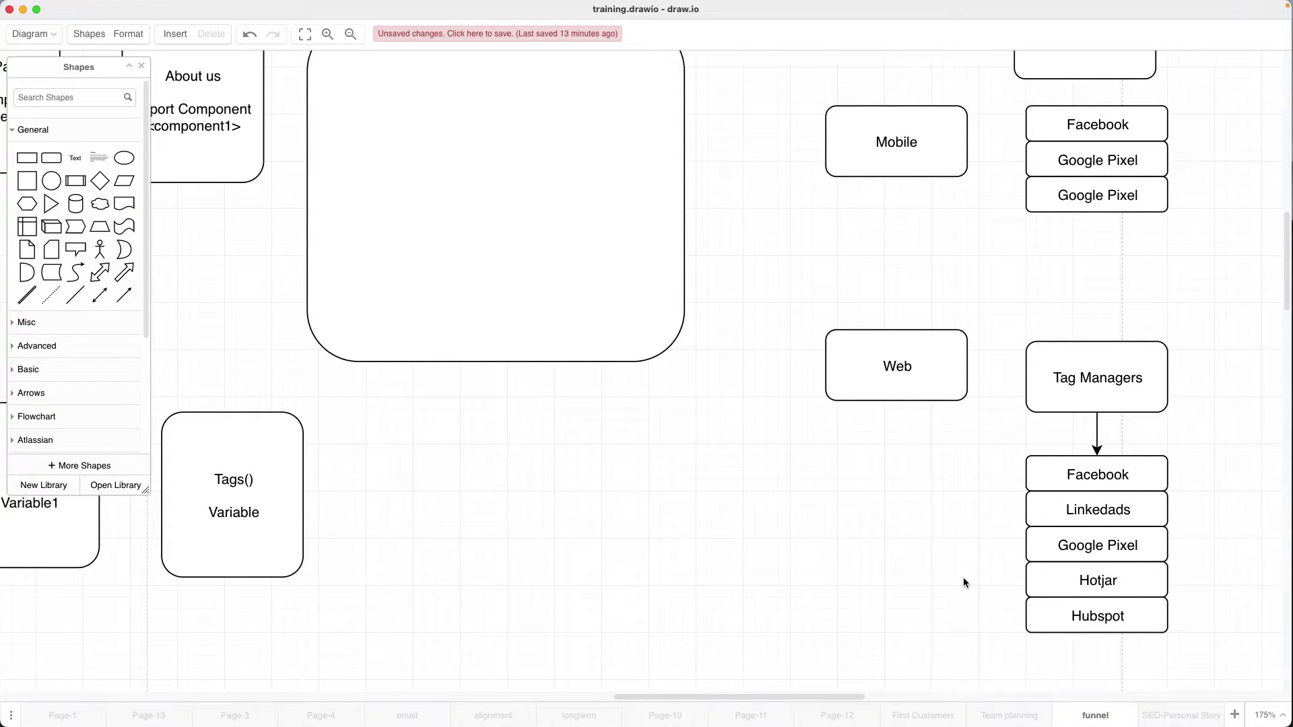
scroll(964, 581, up, 3)
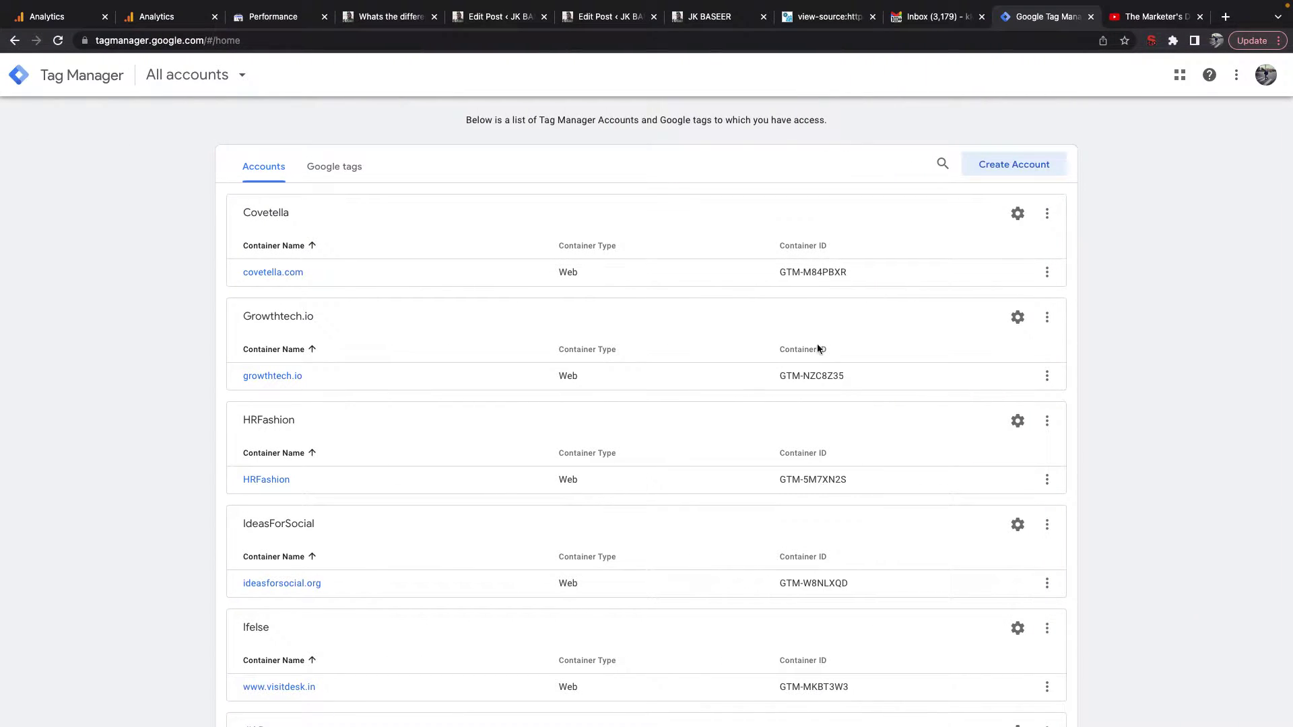
Step: Leave the Tag Manager accounts list and look over the Nammakada storefront's categories, stores and latest products
click(14, 40)
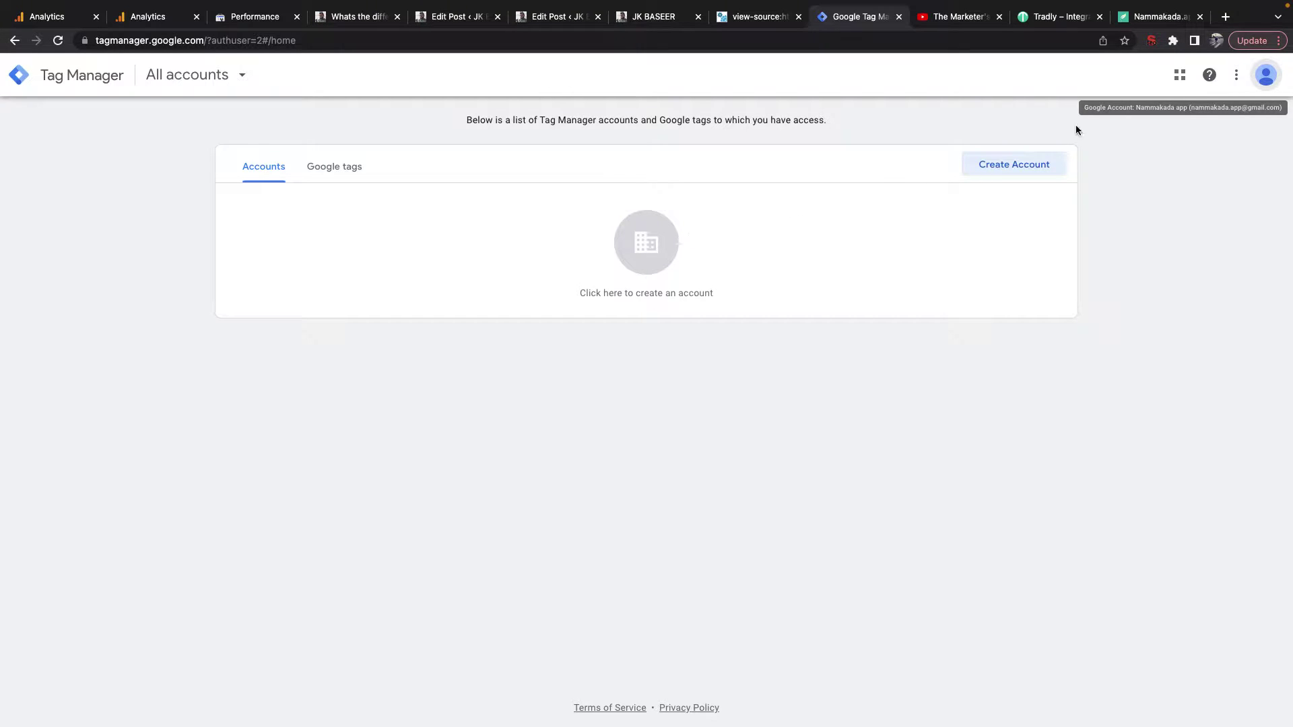
click(1138, 16)
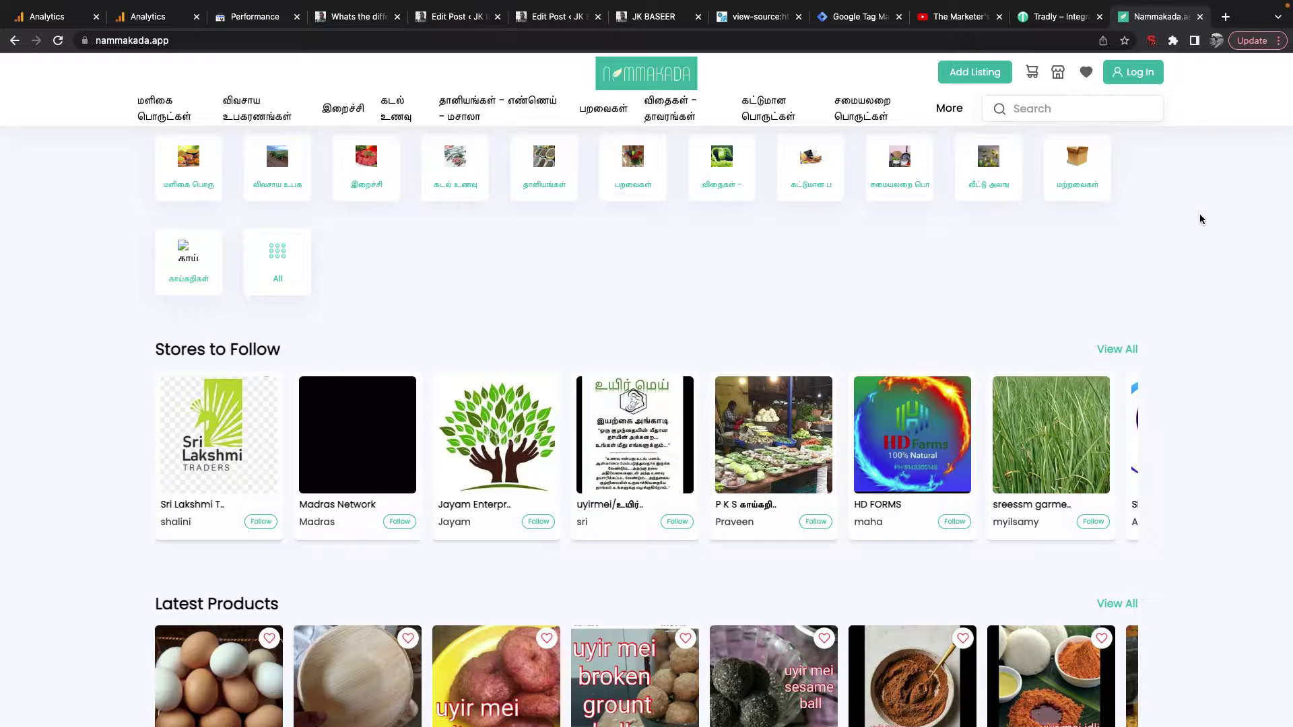
scroll(1198, 218, down, 2)
scroll(1198, 219, up, 1)
scroll(1198, 224, up, 1)
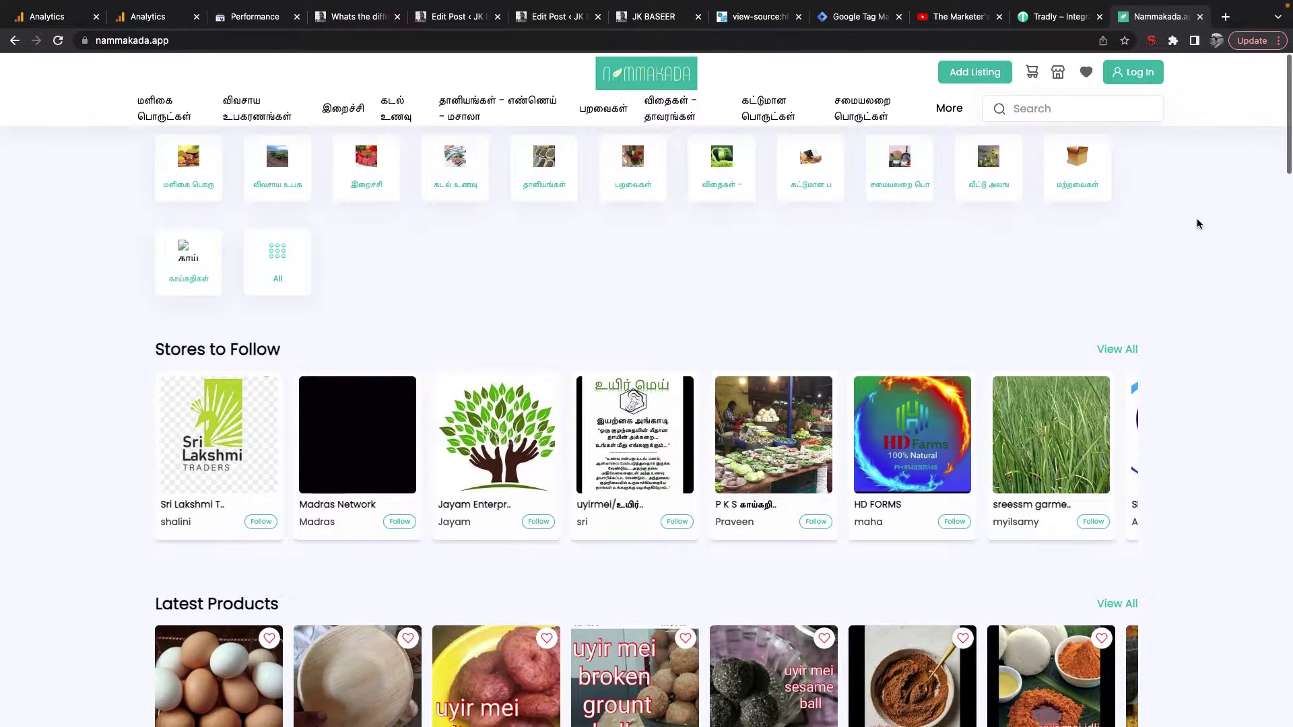
Step: View Tradly's integrations page and the Tag Manager accounts page, and return to the Nammakada storefront
click(1052, 20)
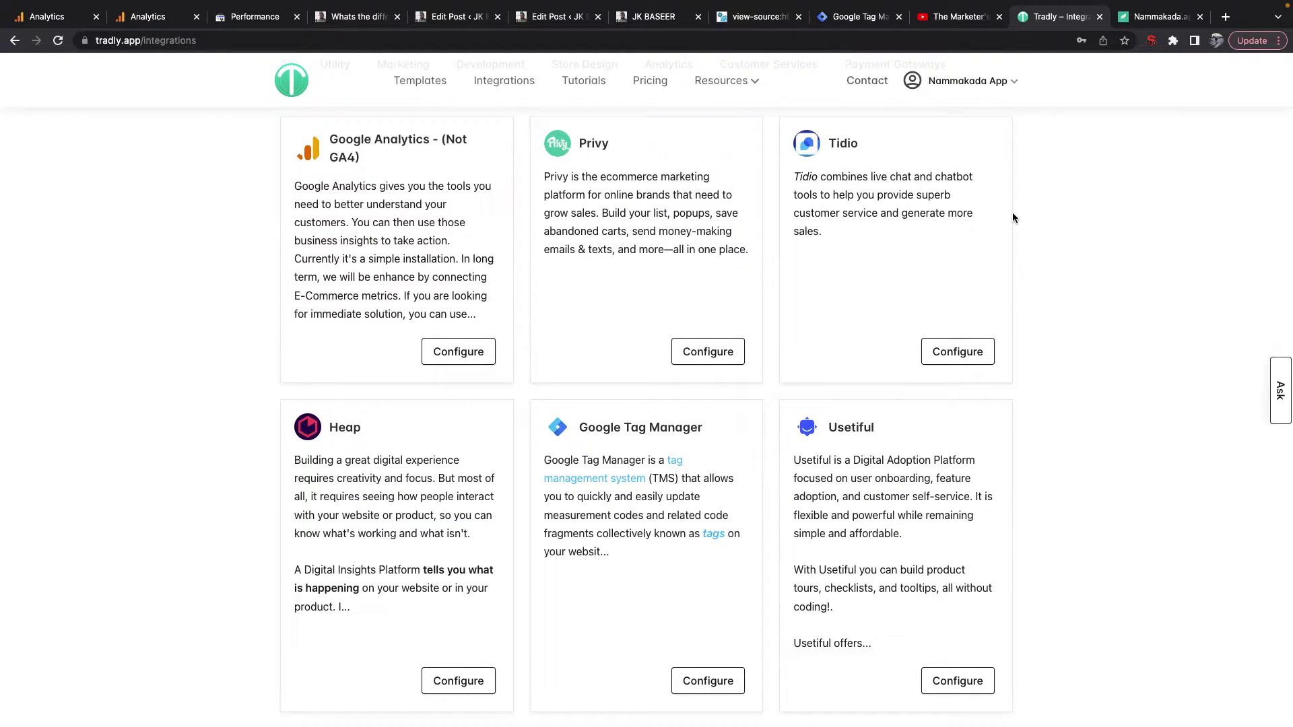
click(869, 19)
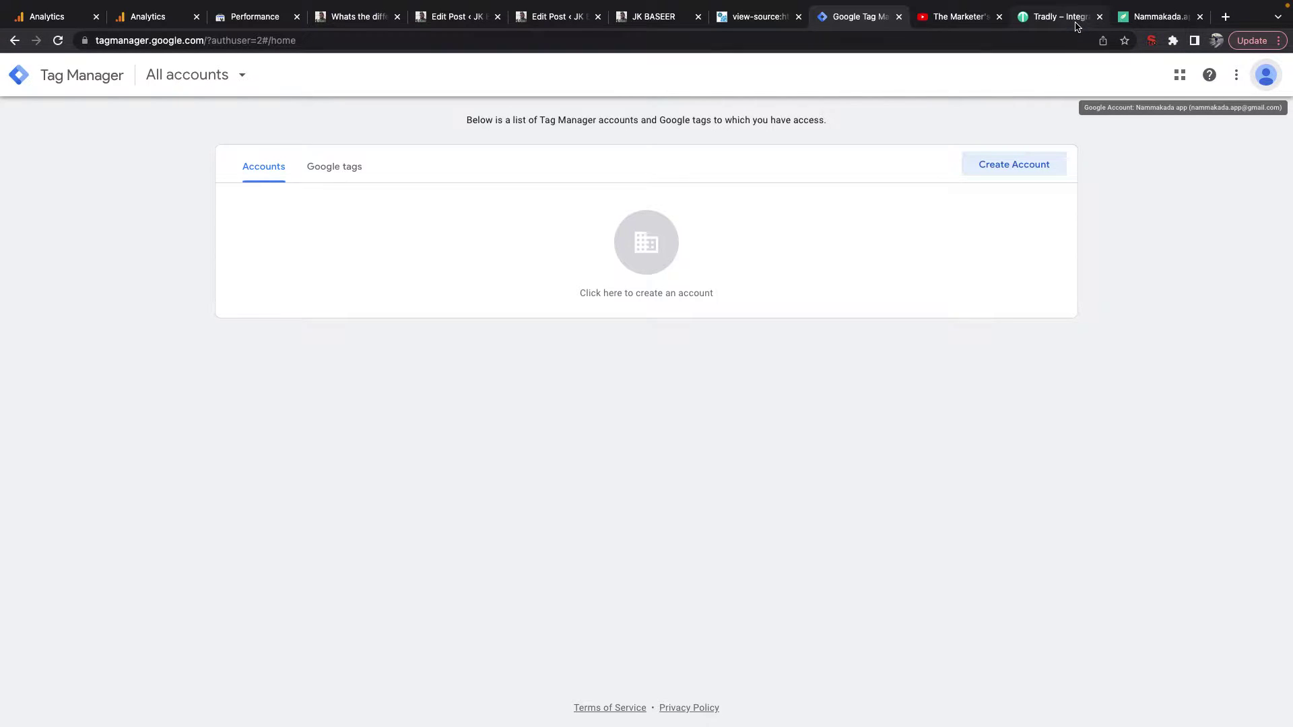
click(1128, 20)
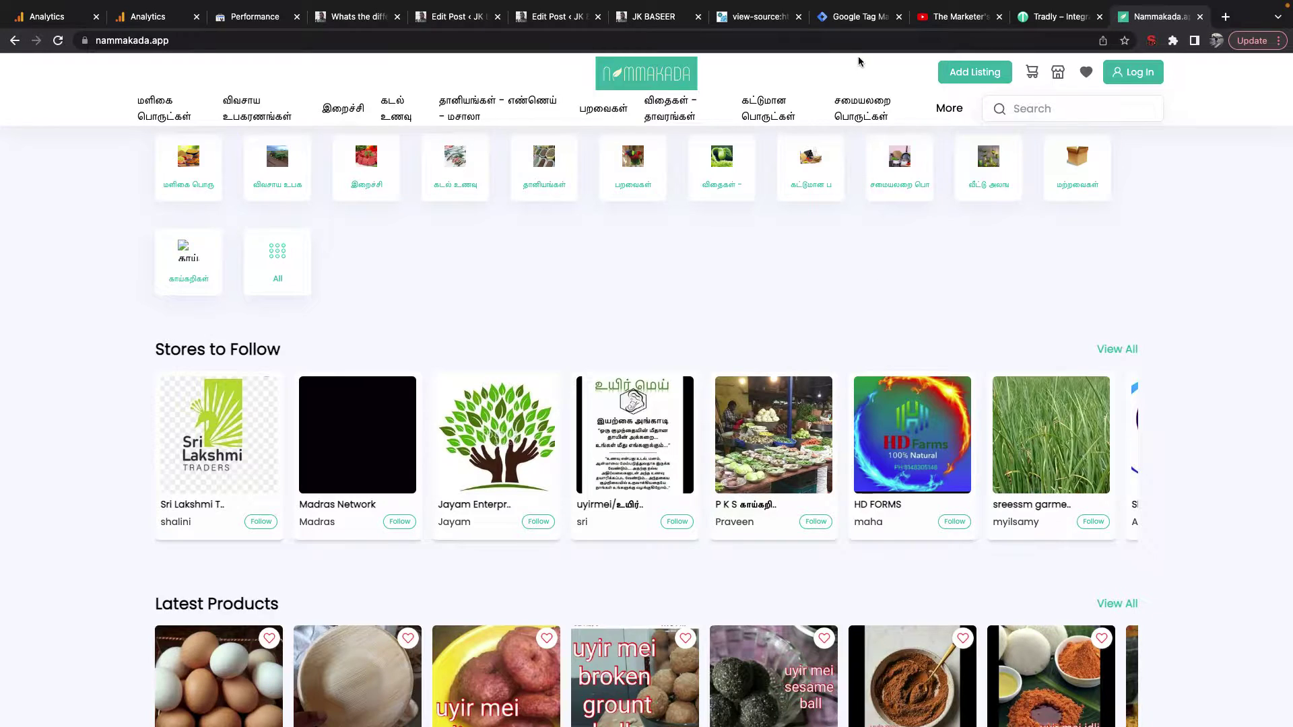
Step: Return to Tag Manager, start a new account and name it Nammakada
click(839, 22)
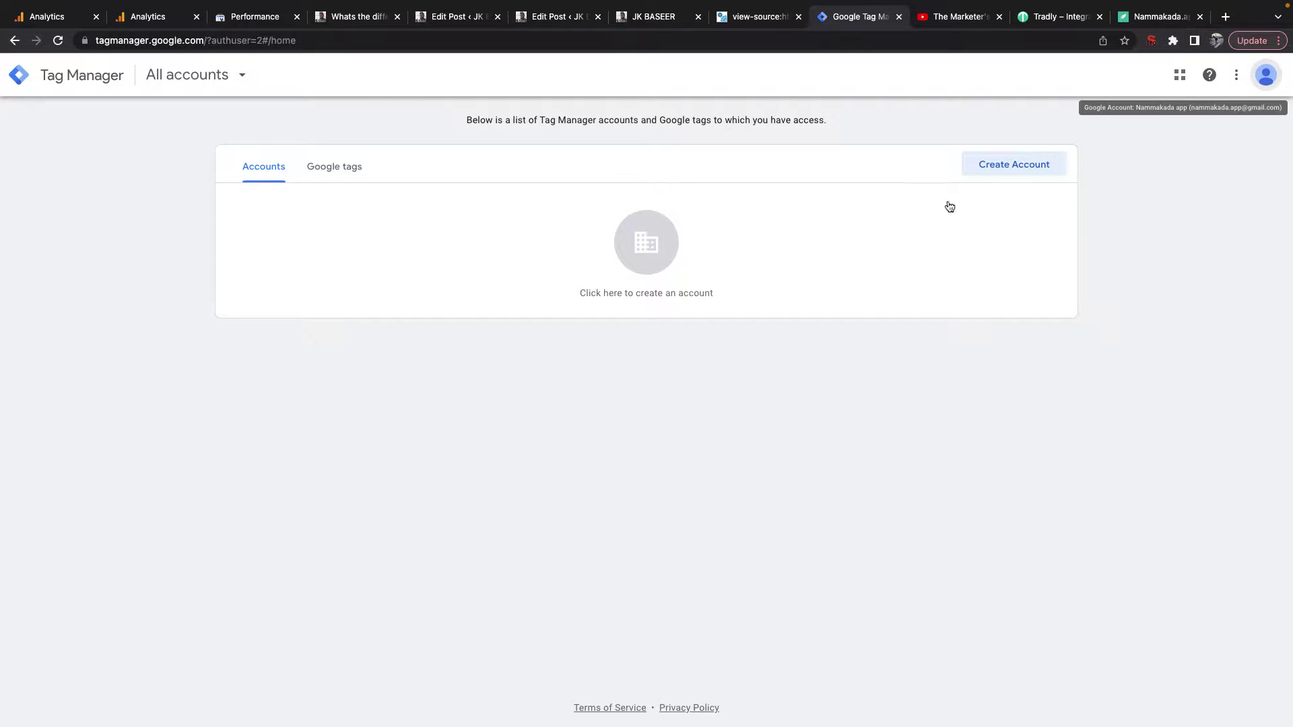
click(1002, 164)
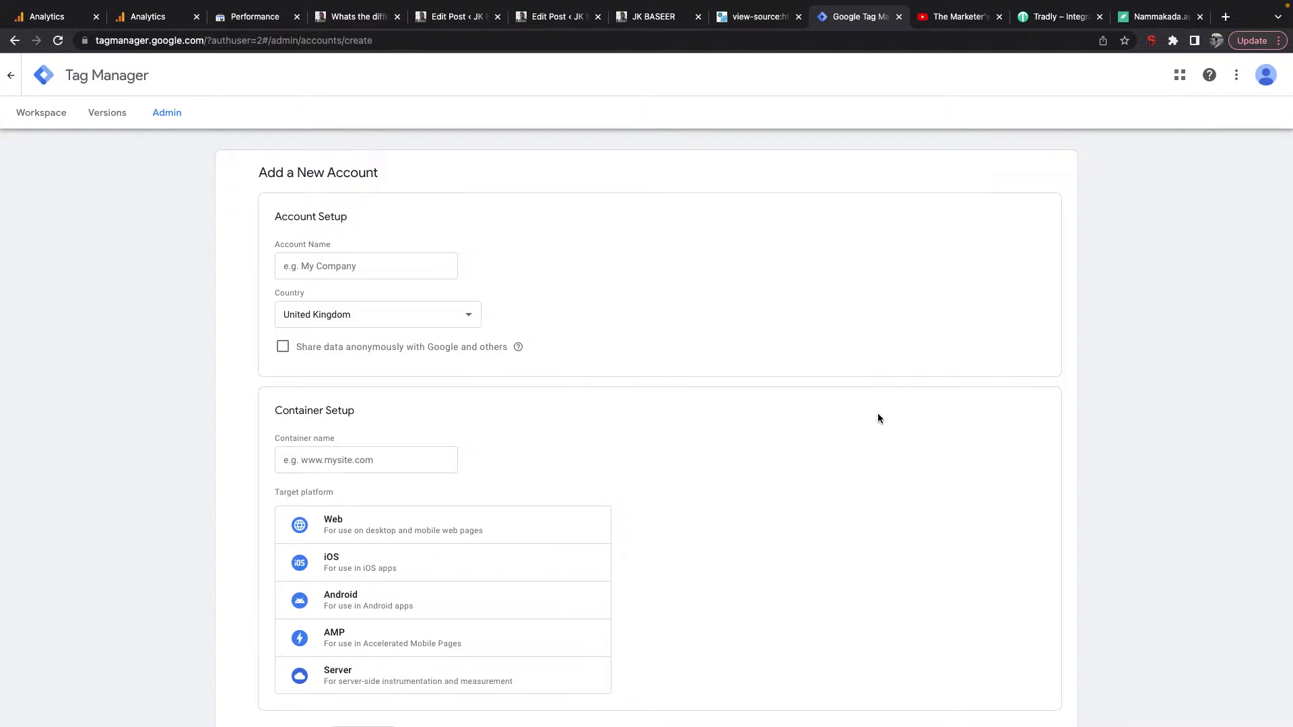
scroll(879, 418, down, 1)
click(373, 248)
text(Nammakada)
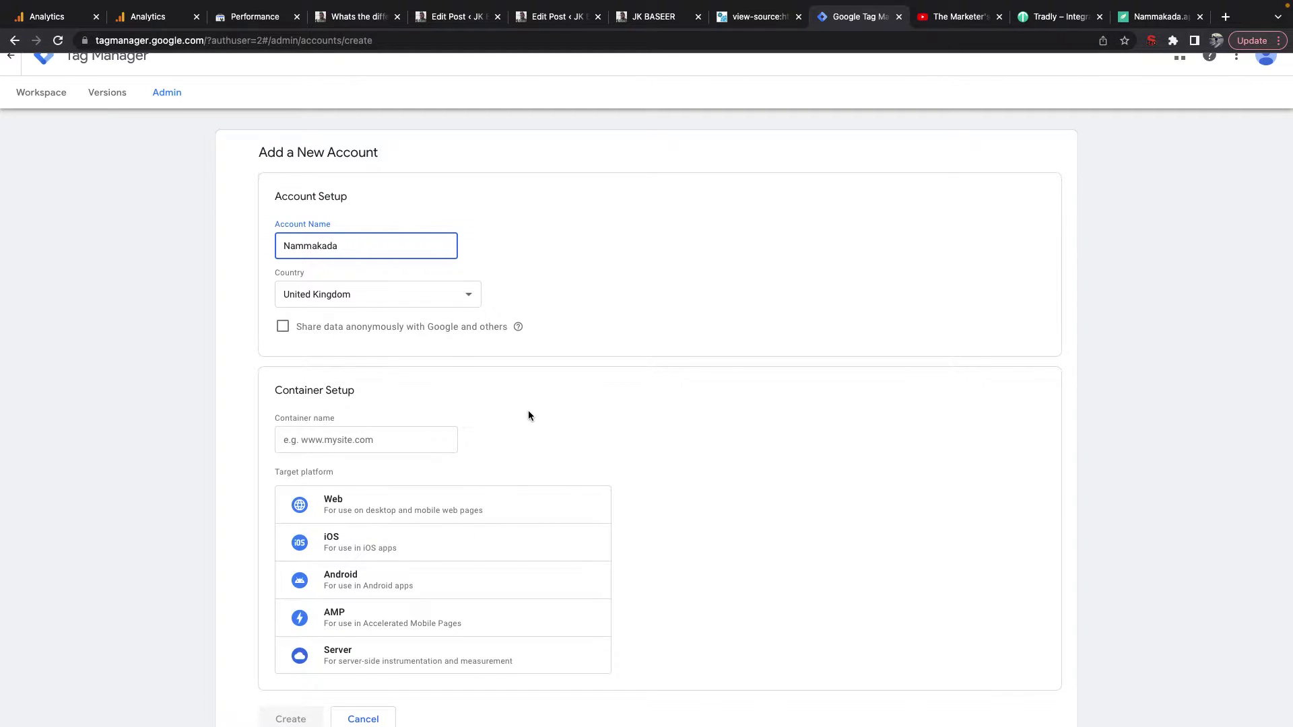
Step: Set the new account's country to India
scroll(528, 410, down, 1)
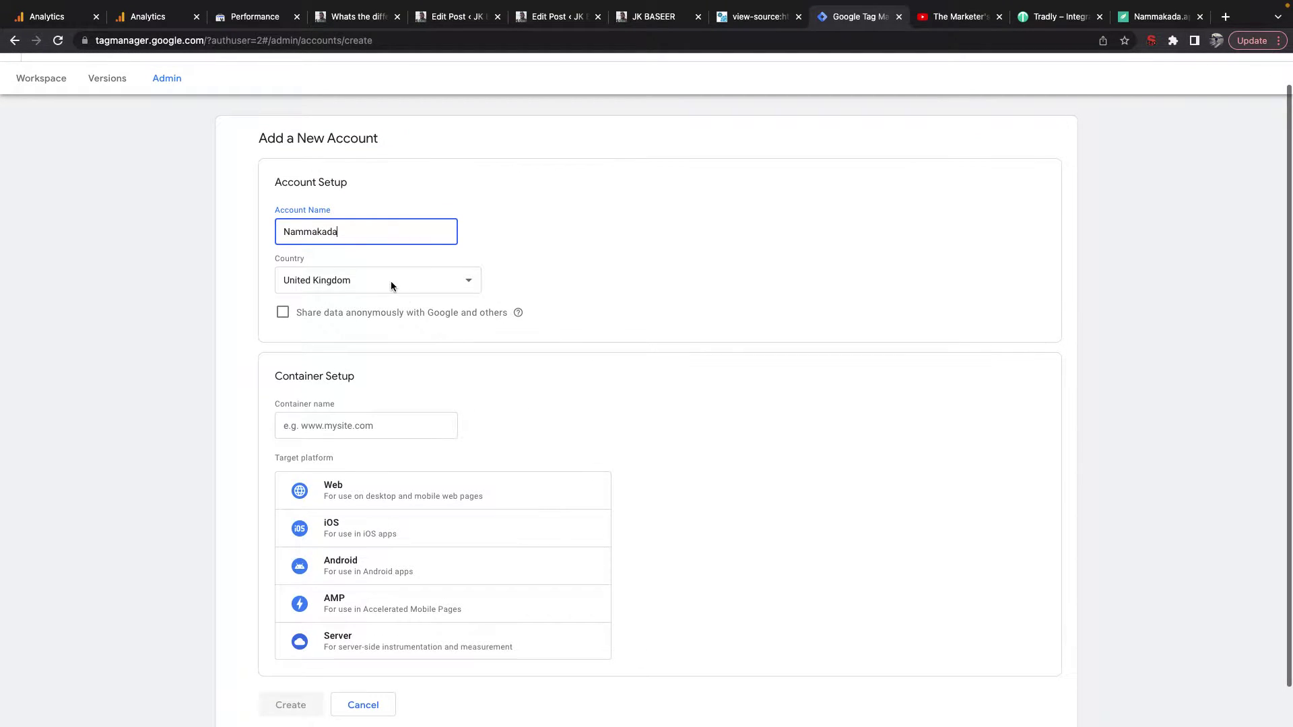
click(390, 281)
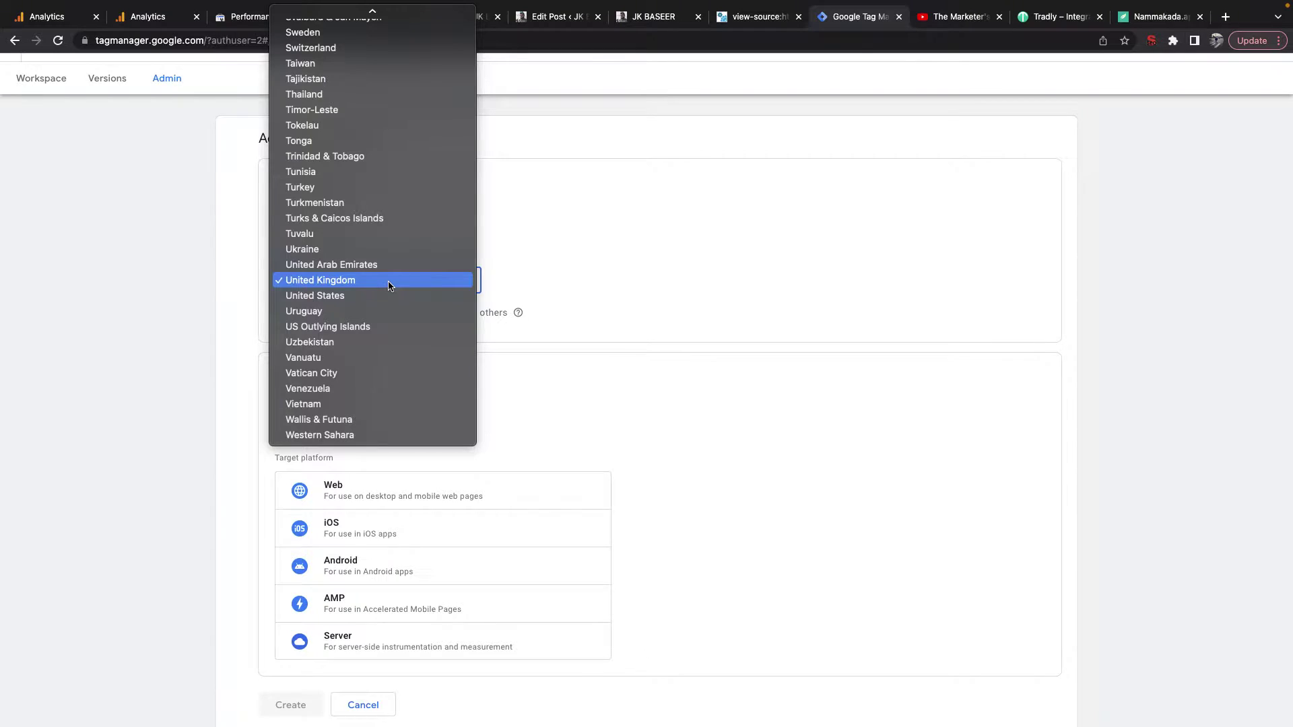
text(india)
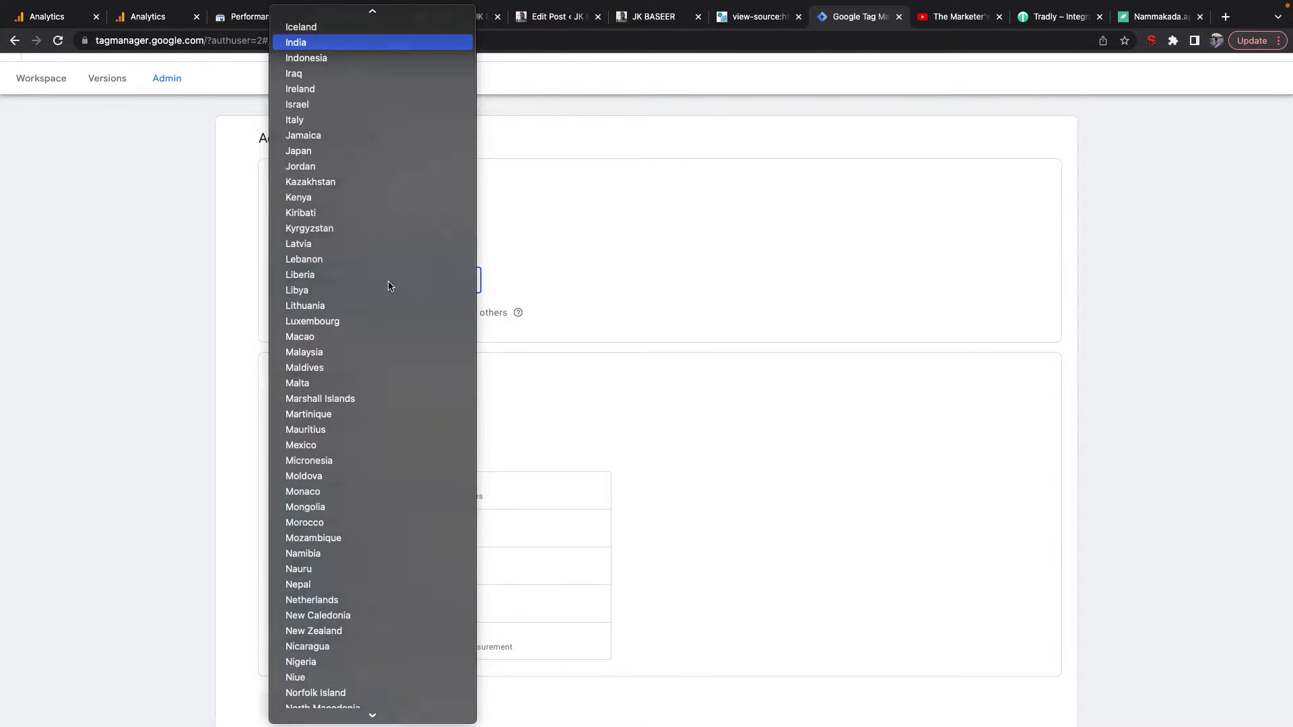
key(Return)
scroll(551, 366, down, 1)
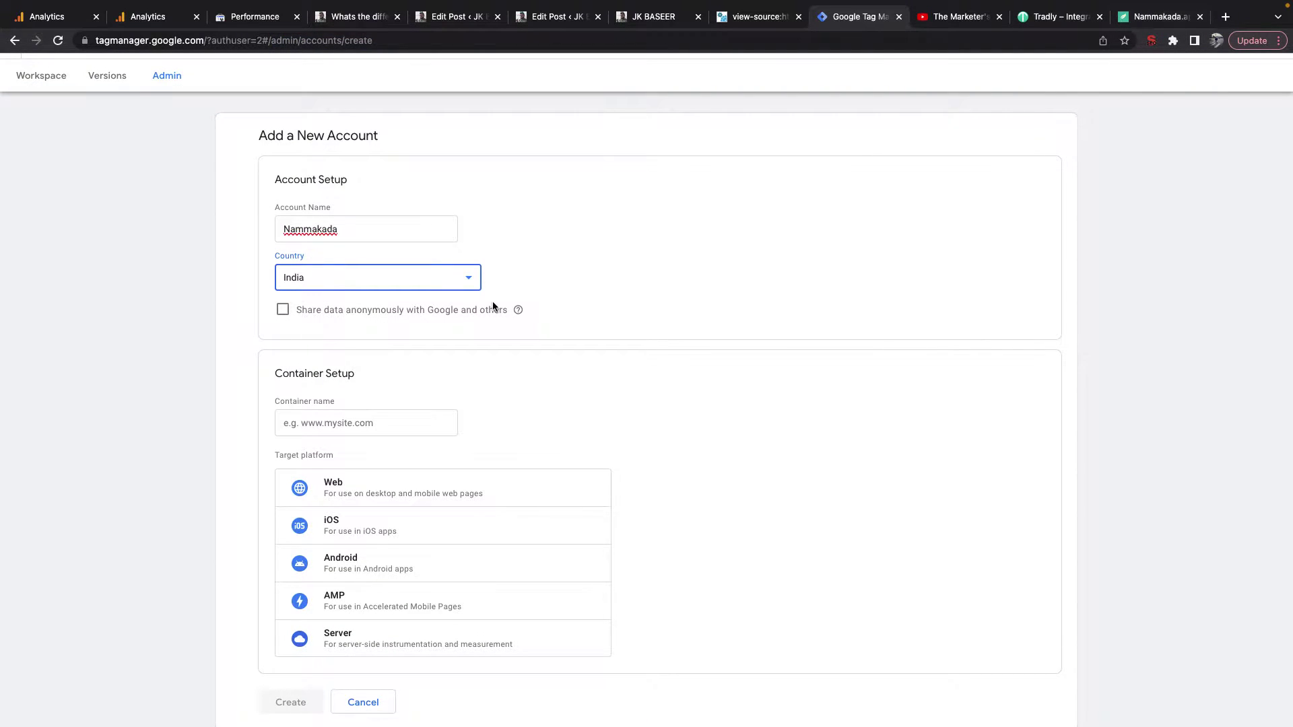
scroll(494, 307, down, 3)
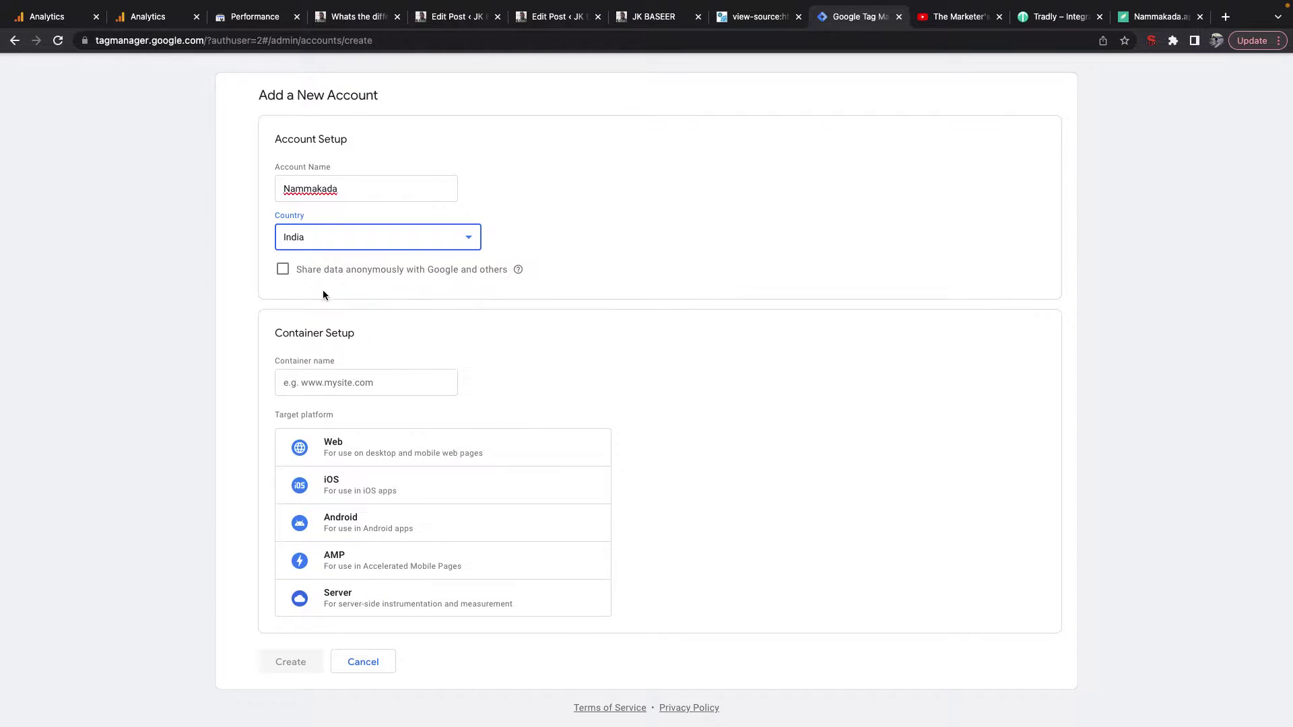
click(1134, 18)
click(358, 40)
key(super+c)
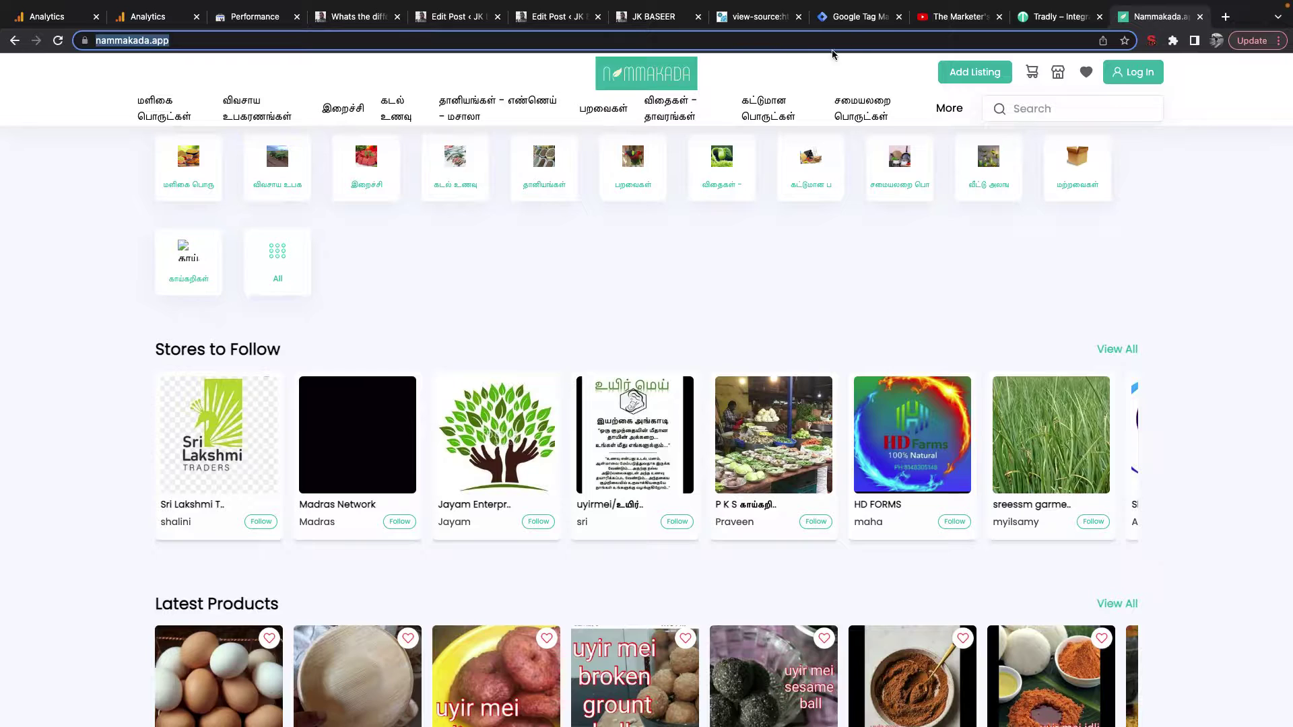
click(858, 27)
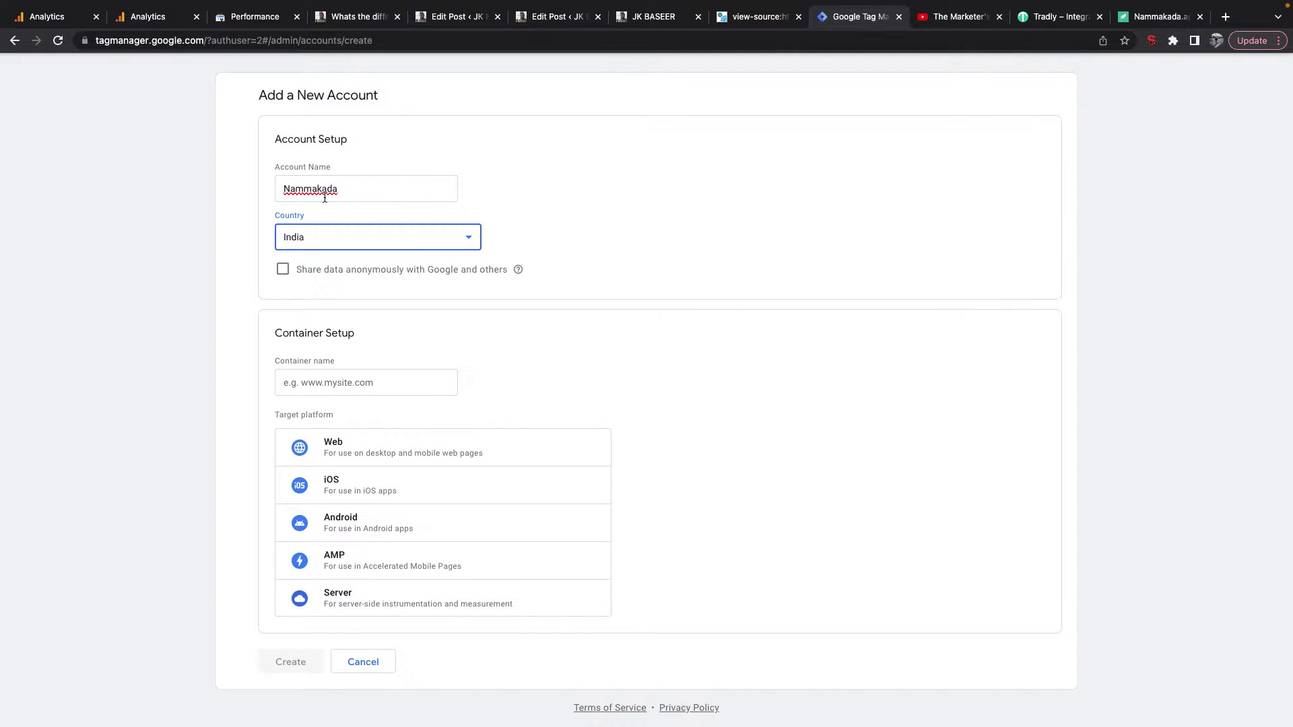
click(349, 374)
key(super+v)
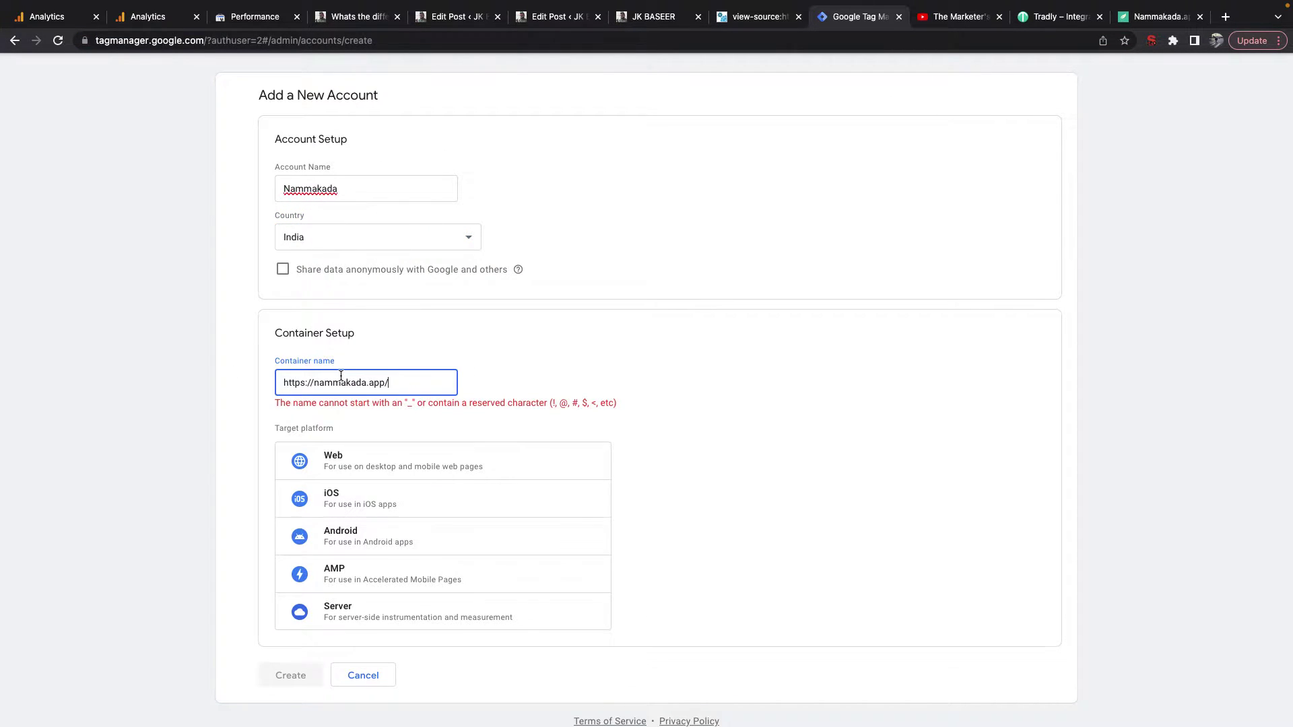
Step: Replace the container name with Nammakada Web, without quotation marks
key(super+a)
text(Nammakada Web)
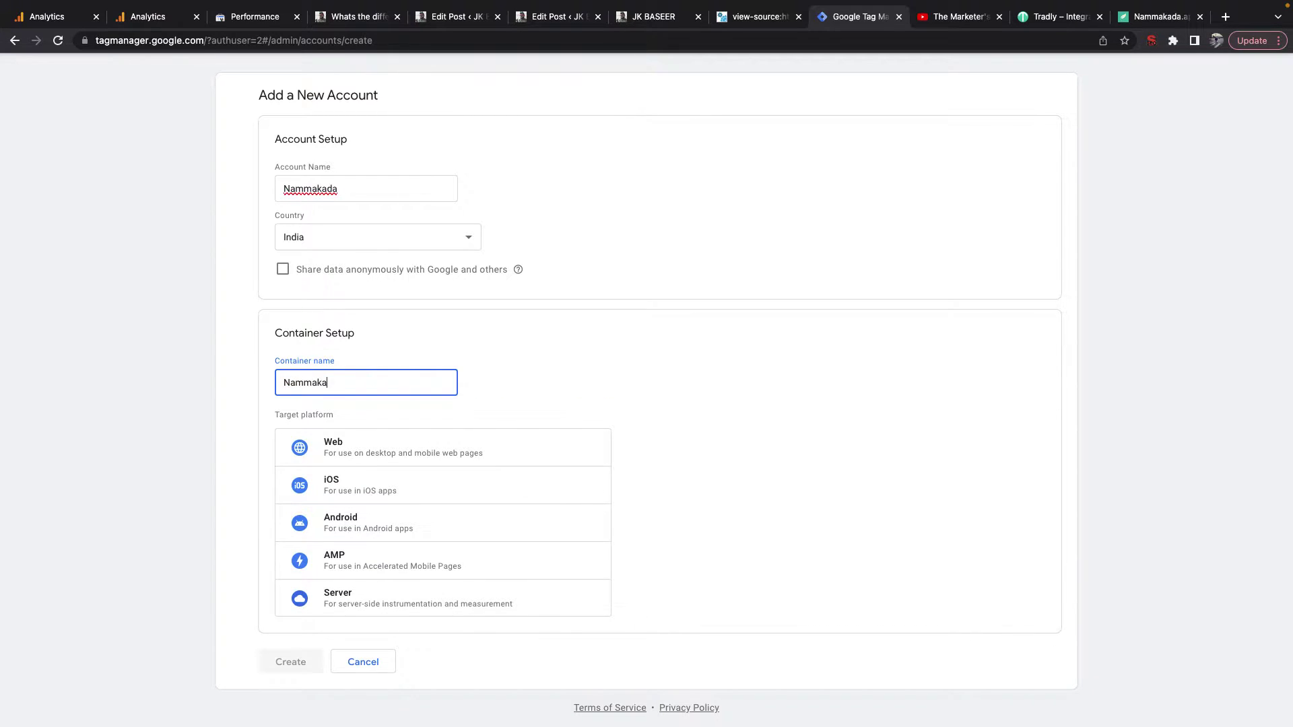
click(340, 381)
text(')
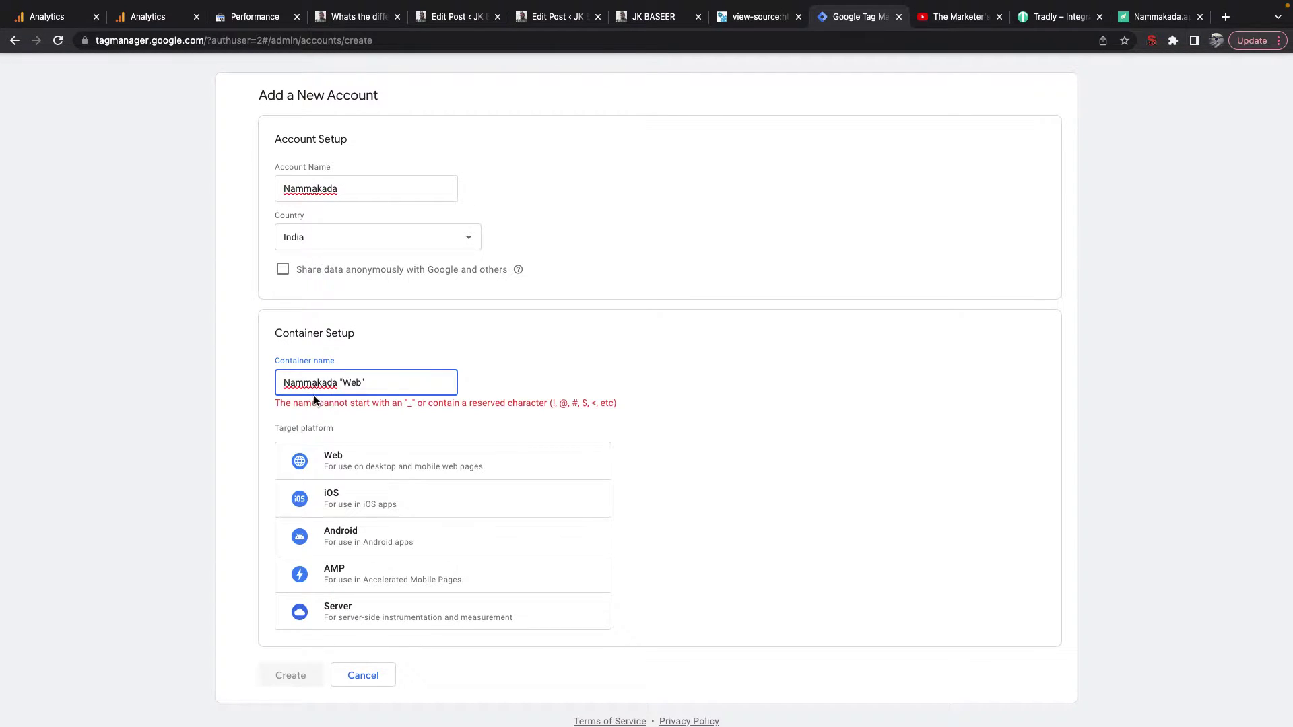
click(341, 383)
key(BackSpace)
key(BackSpace)
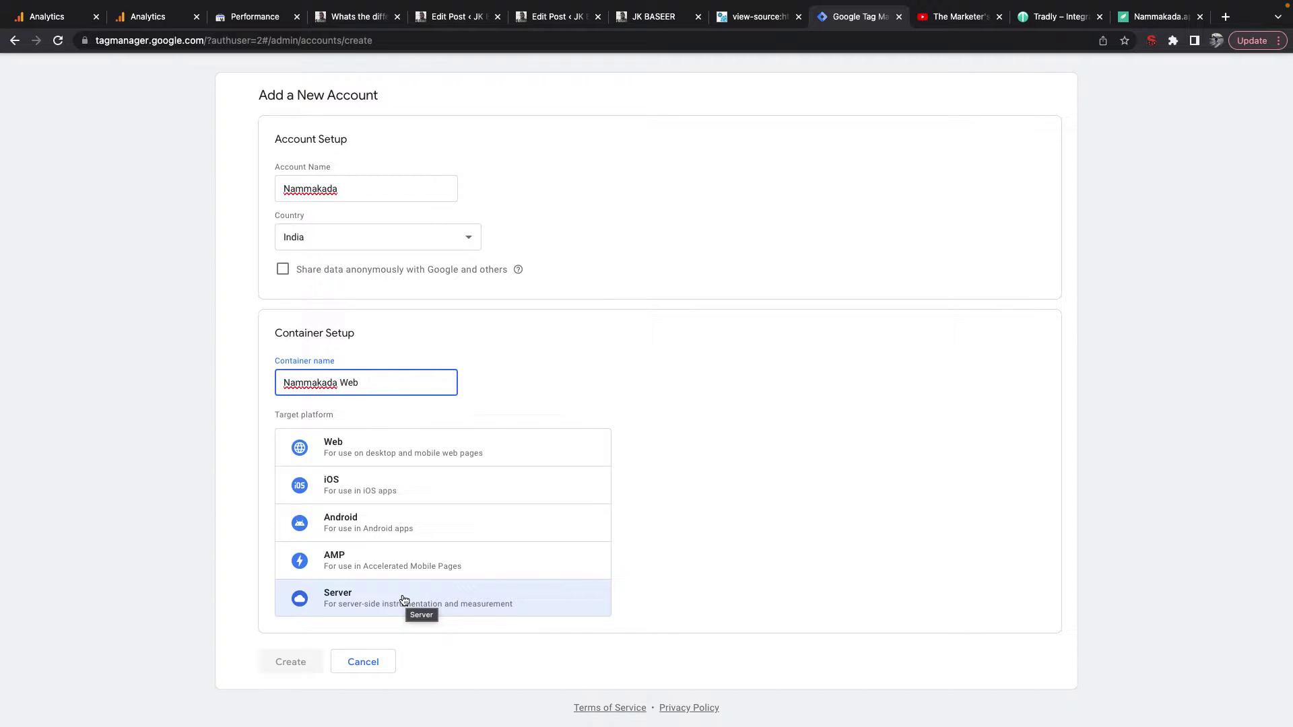
Step: Choose Web as the target platform, create the account and accept the Terms of Service along with the GDPR Data Processing Terms
click(389, 455)
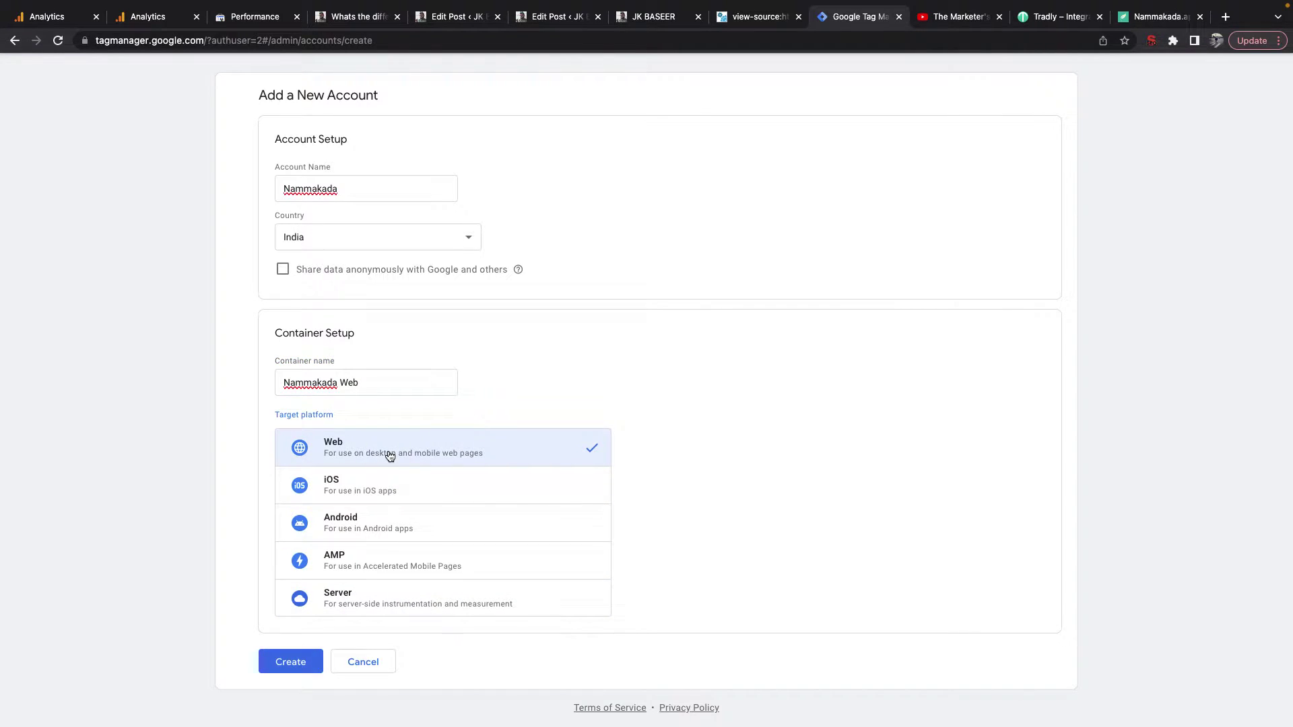
click(276, 660)
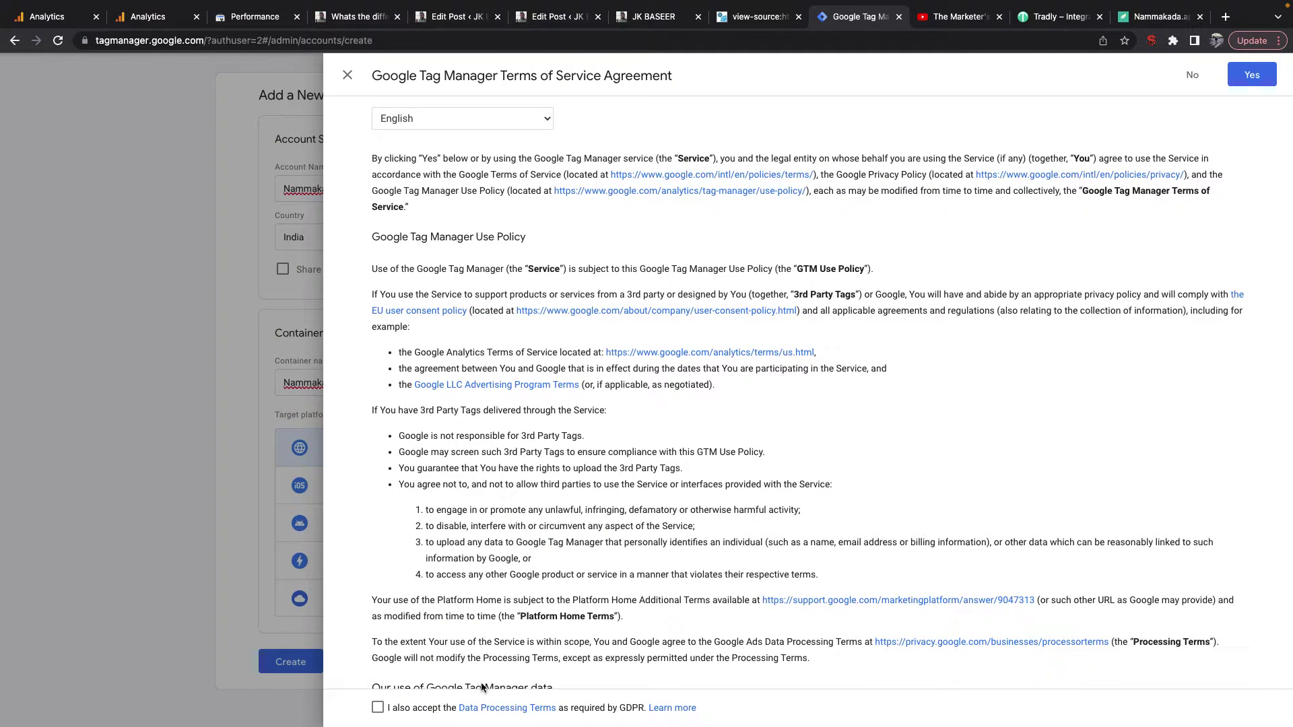
click(378, 708)
click(1253, 74)
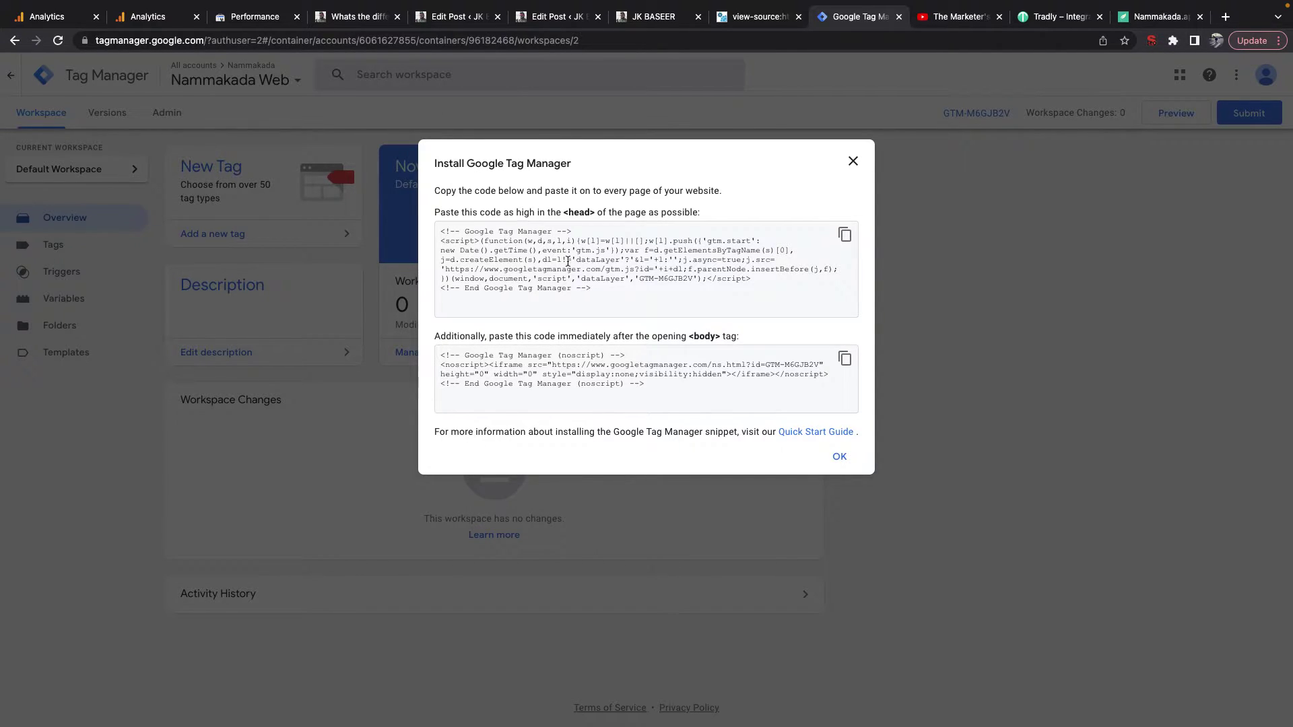
Step: Highlight the head and body installation snippets of Google Tag Manager in turn
drag(591, 289, 430, 232)
click(651, 408)
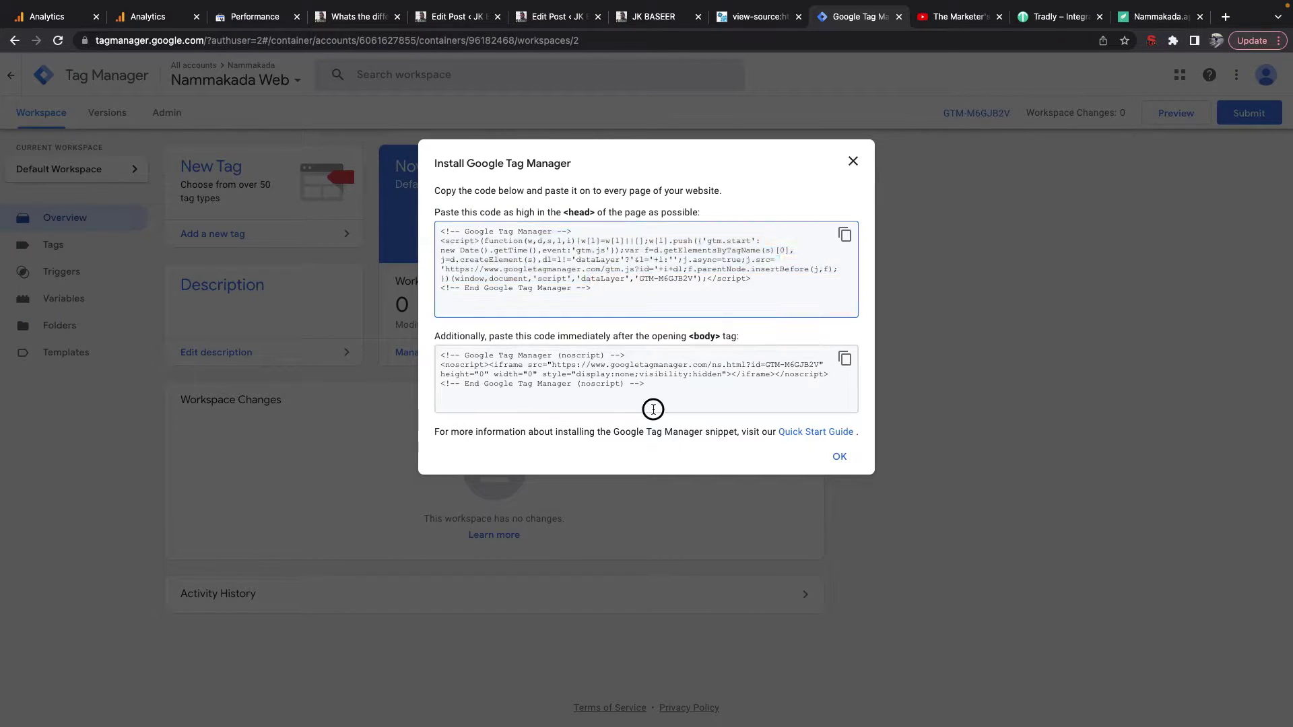
drag(652, 409, 375, 298)
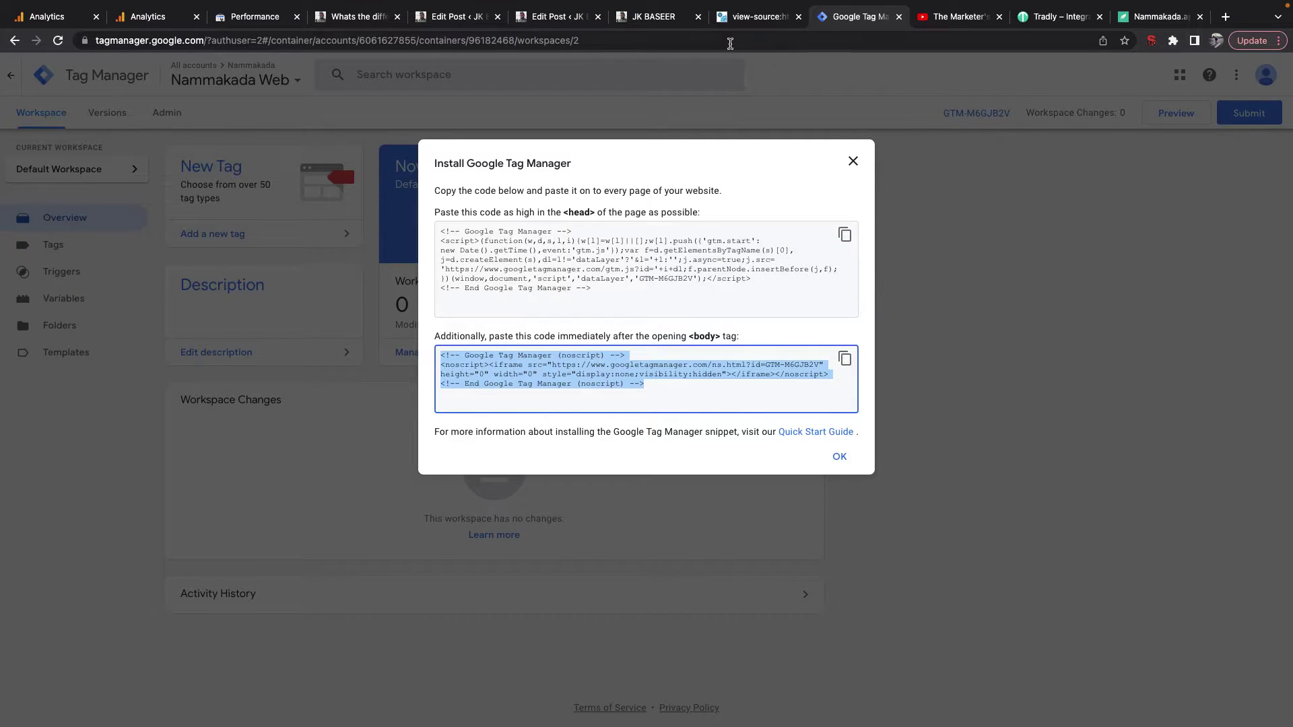
Step: Switch to the blog's page source and highlight the lines inside its head section
click(736, 22)
click(59, 231)
drag(58, 231, 14, 152)
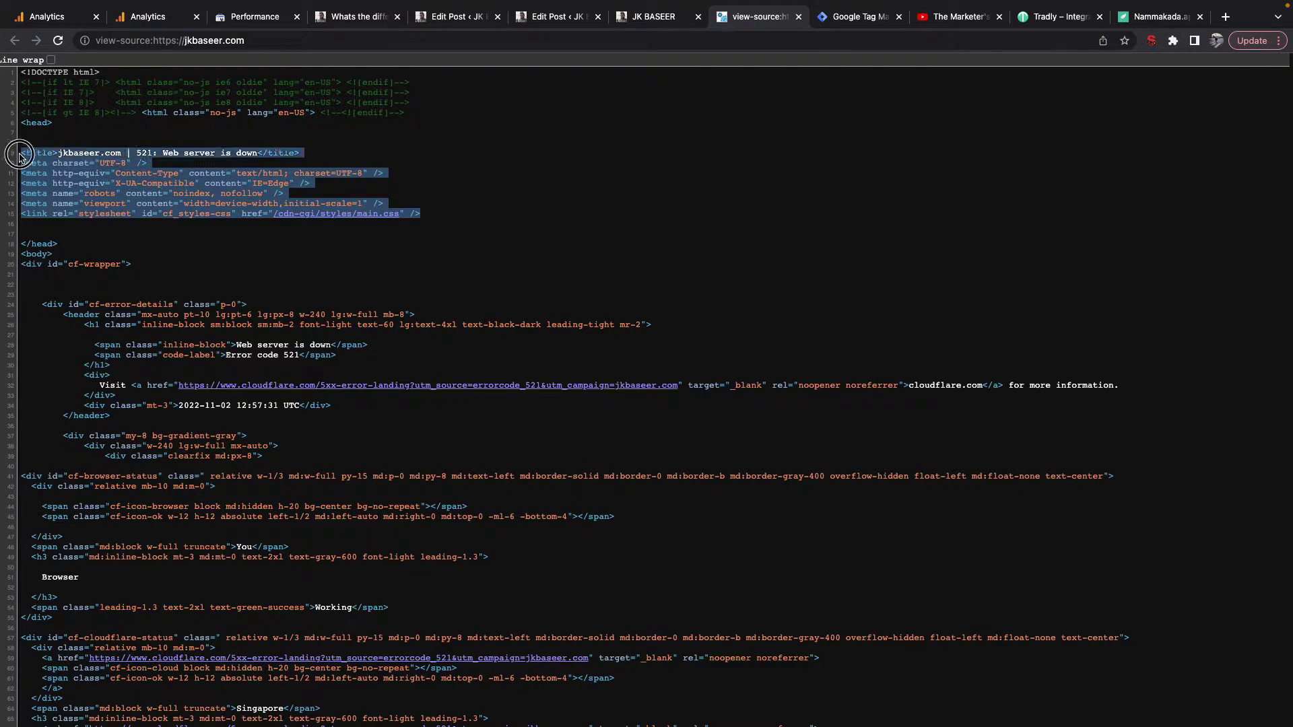
click(49, 217)
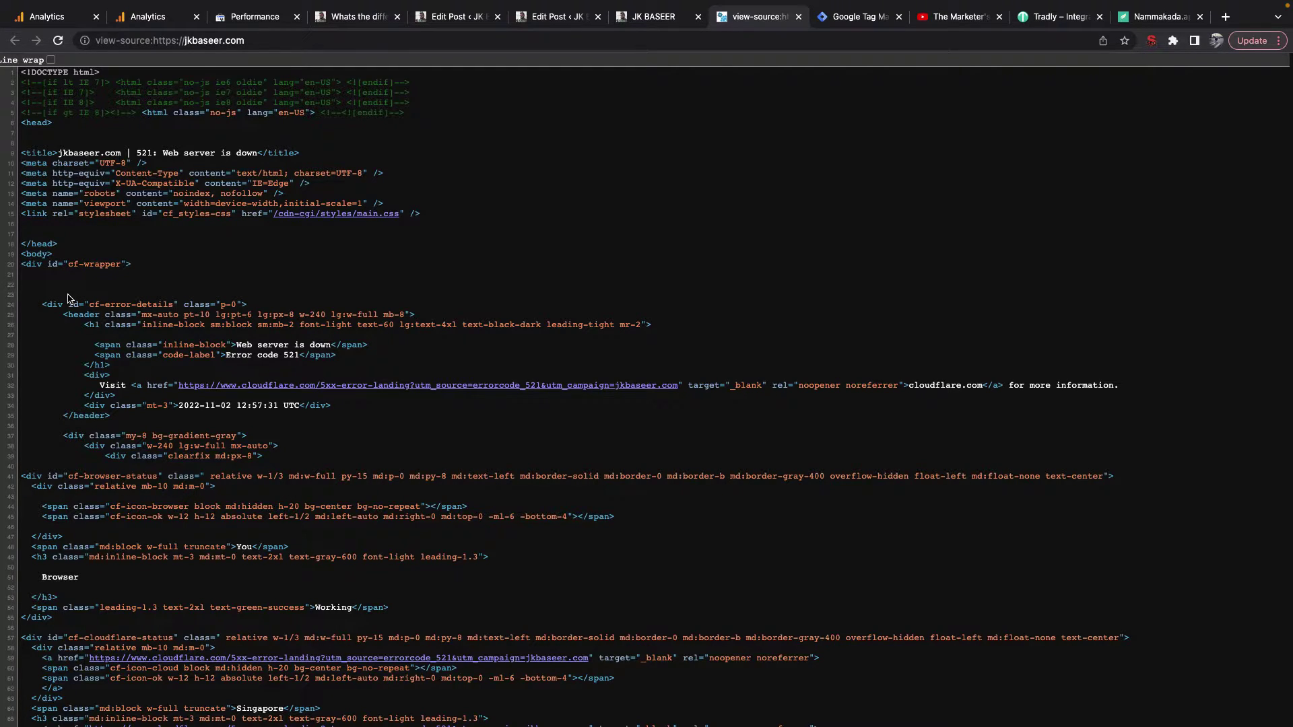
Step: Return to the Tag Manager installation code and highlight the head snippet
click(841, 18)
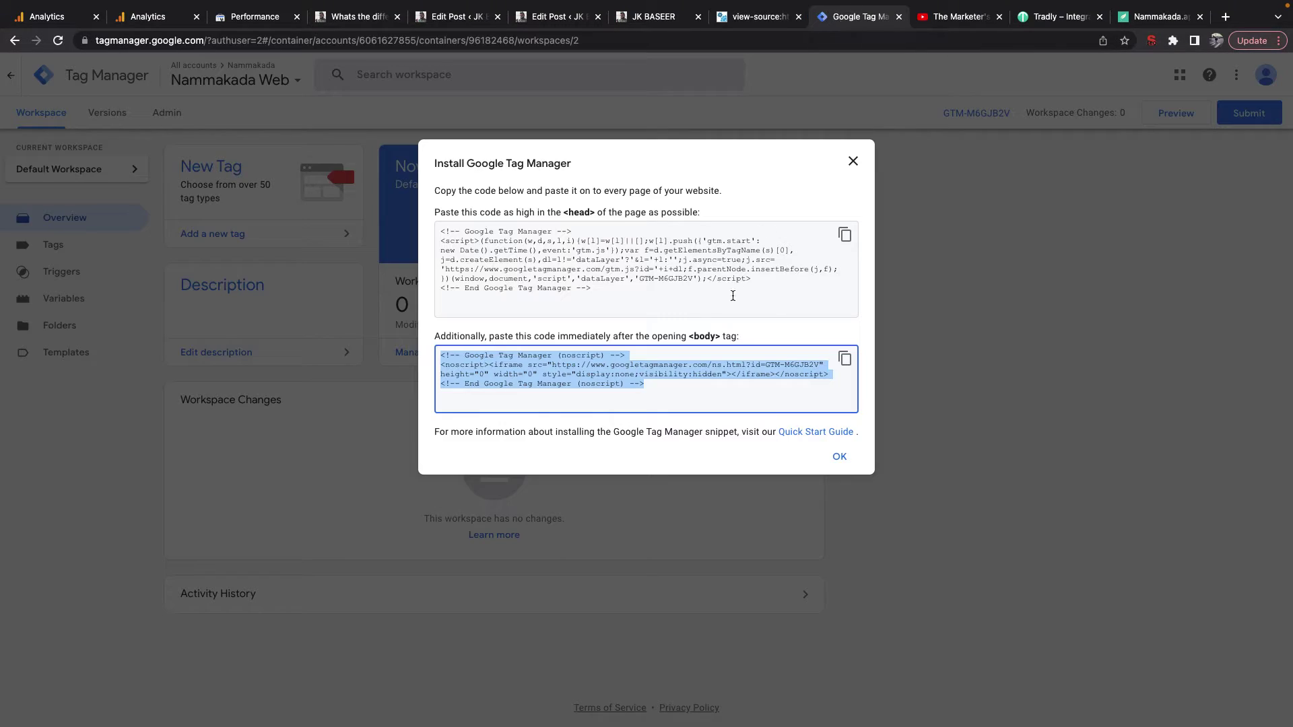
click(653, 392)
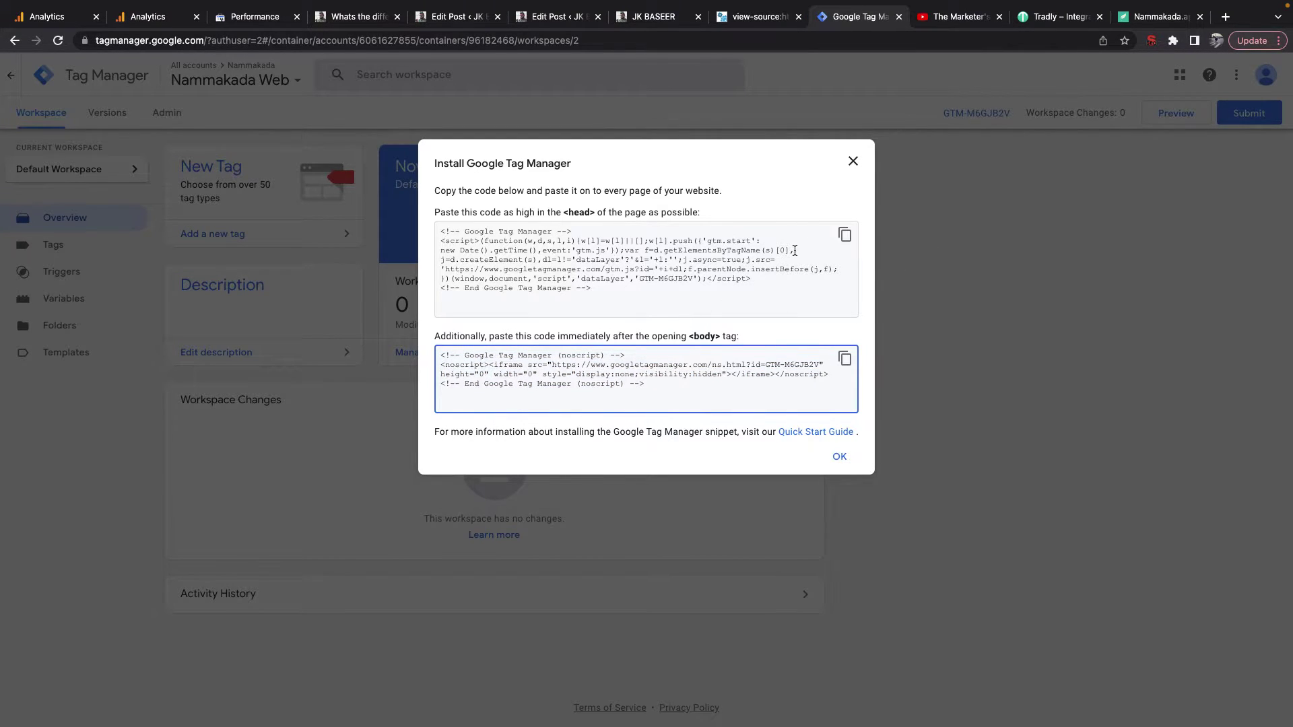
drag(609, 300, 435, 234)
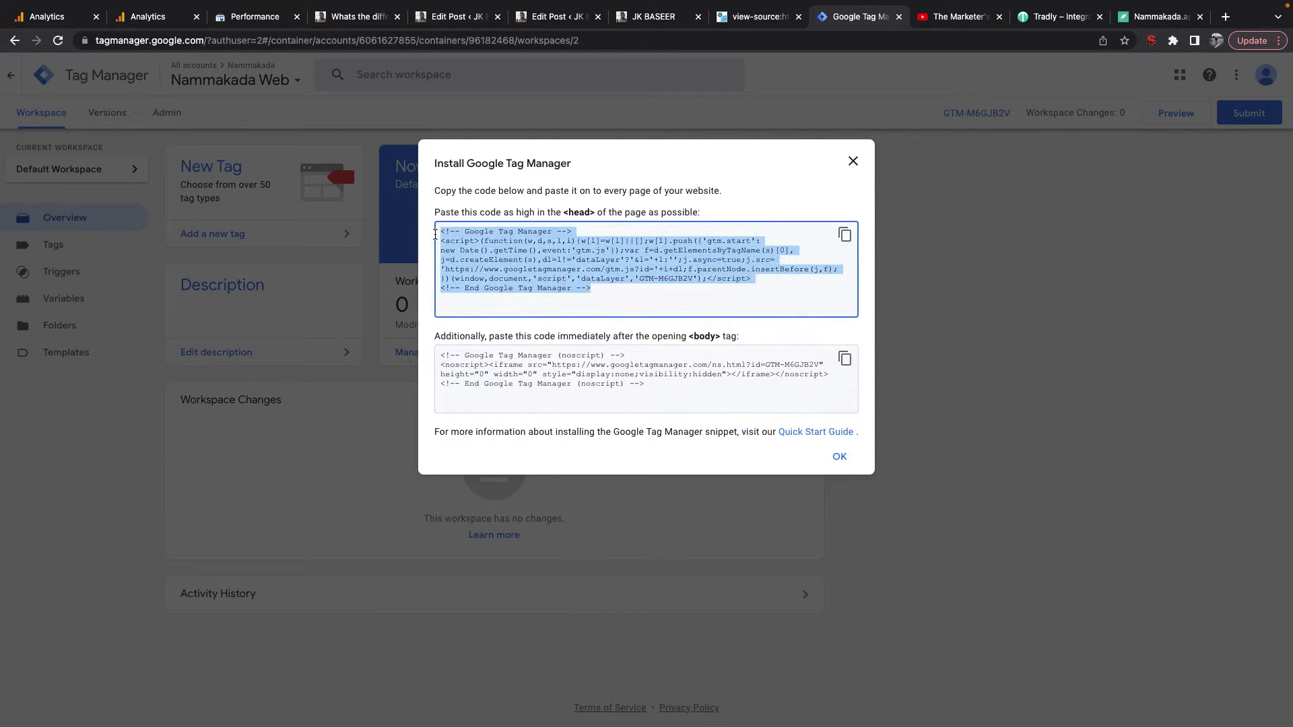
Step: Enlarge the blog's page source and examine where the head and body sections begin, highlighting the opening head tag
click(744, 18)
scroll(71, 142, up, 5)
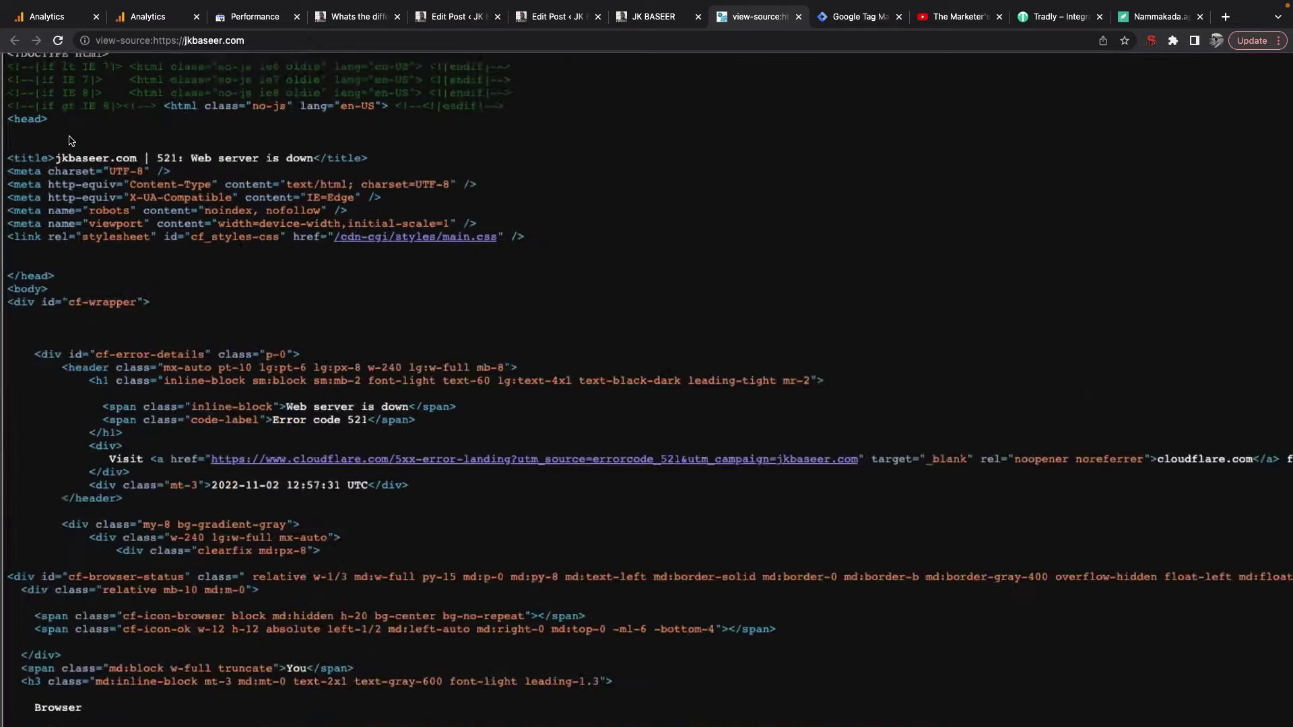
scroll(71, 141, up, 2)
scroll(70, 141, left, 2)
drag(98, 172, 38, 168)
click(40, 168)
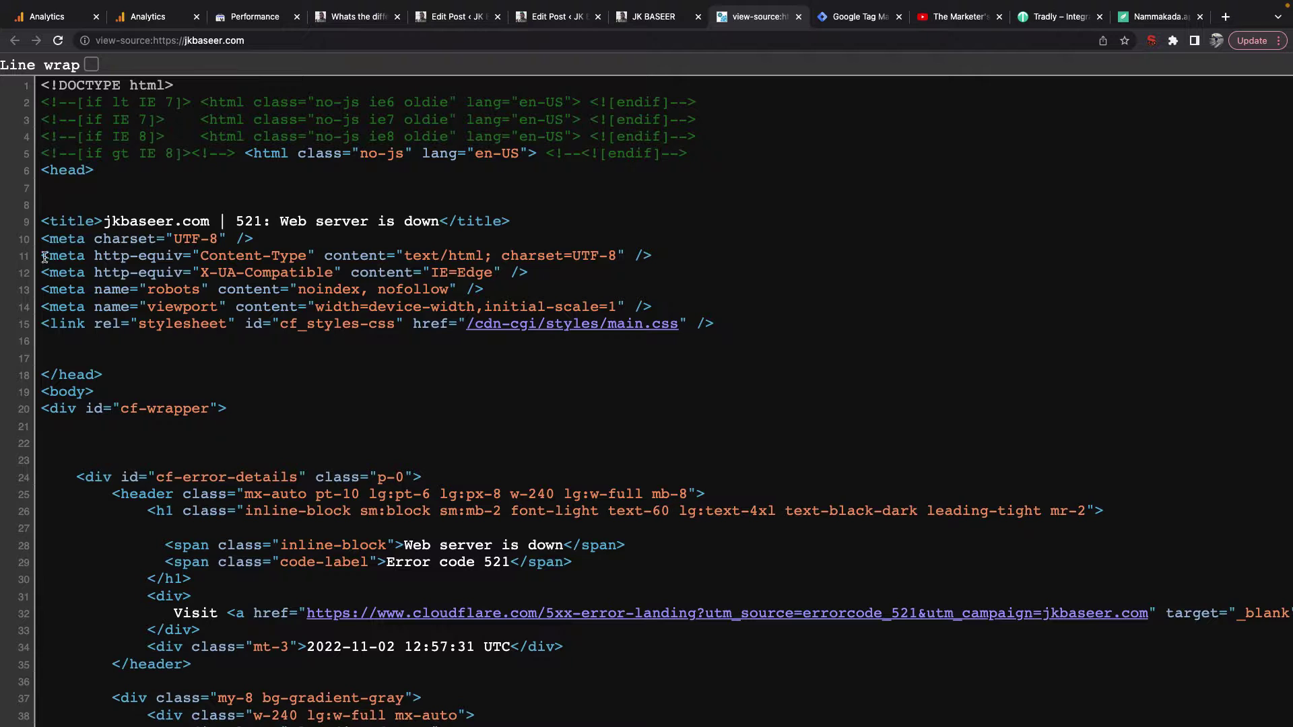
scroll(330, 423, down, 3)
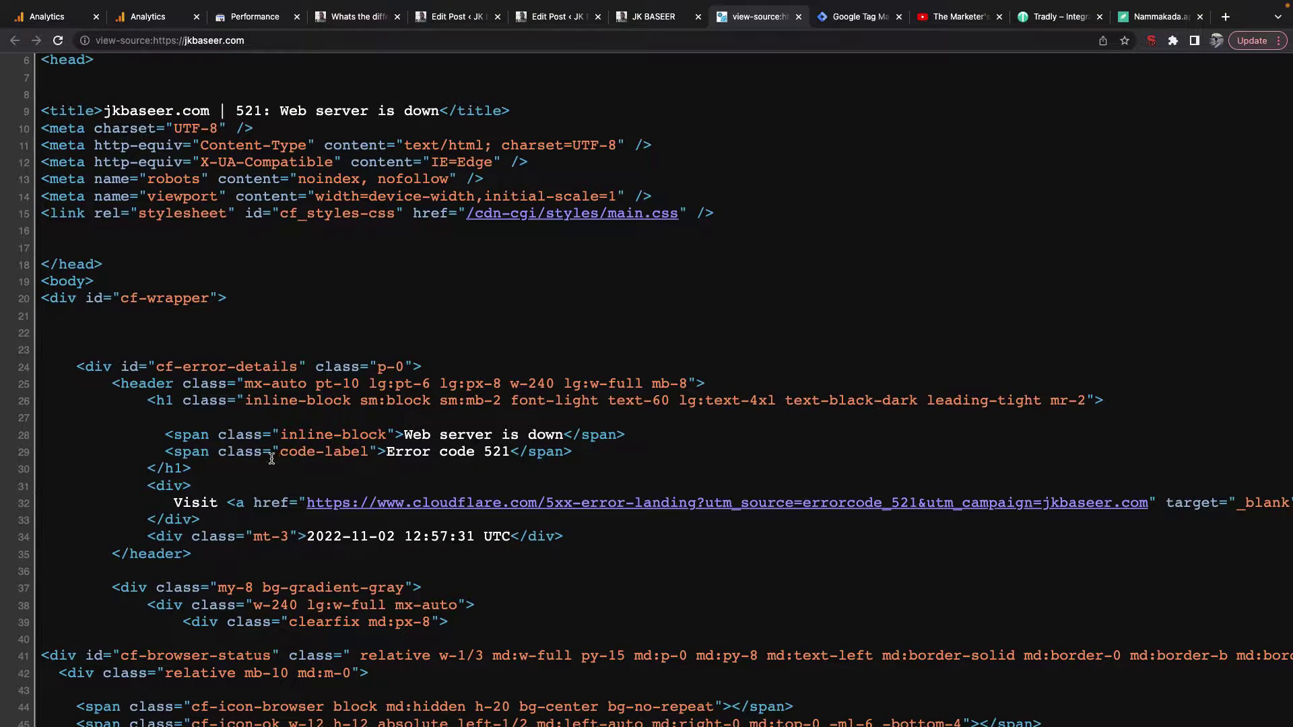
scroll(272, 459, down, 1)
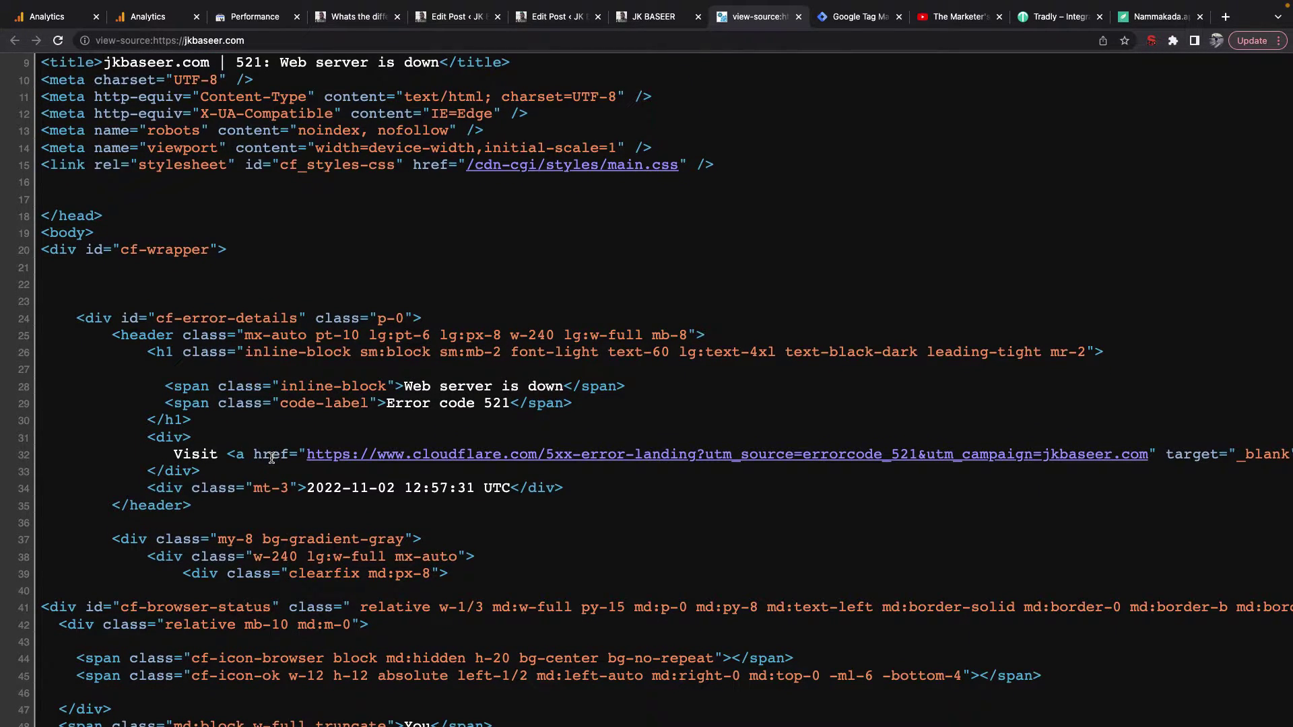
Step: Open a fresh page source of the blog's homepage and close the outdated source view
click(653, 16)
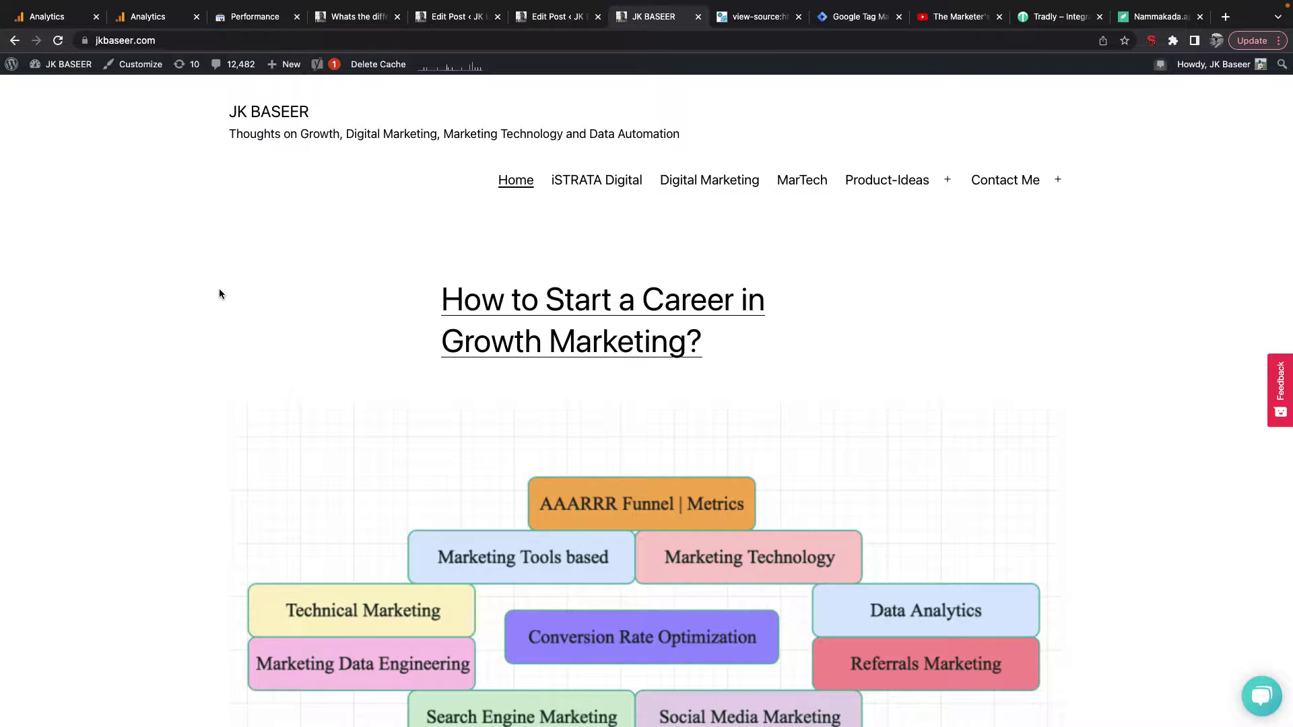
right_click(152, 280)
click(208, 469)
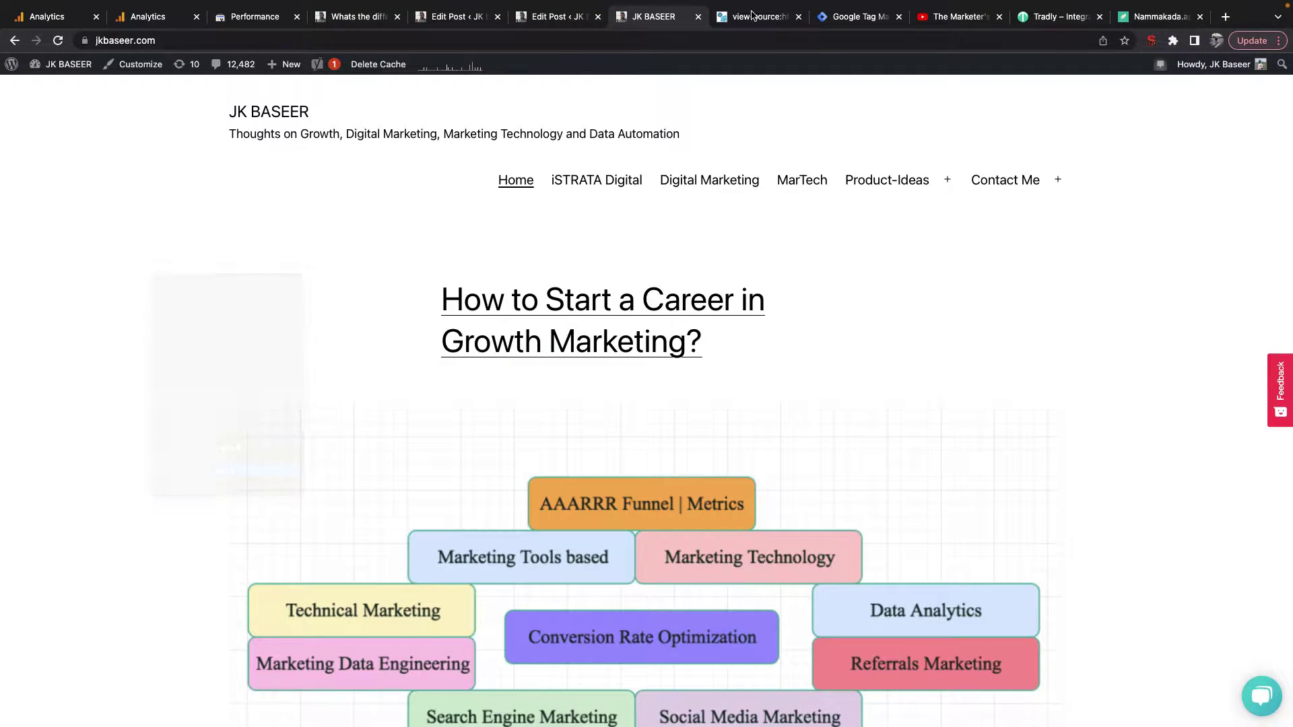
click(792, 18)
click(831, 16)
click(720, 16)
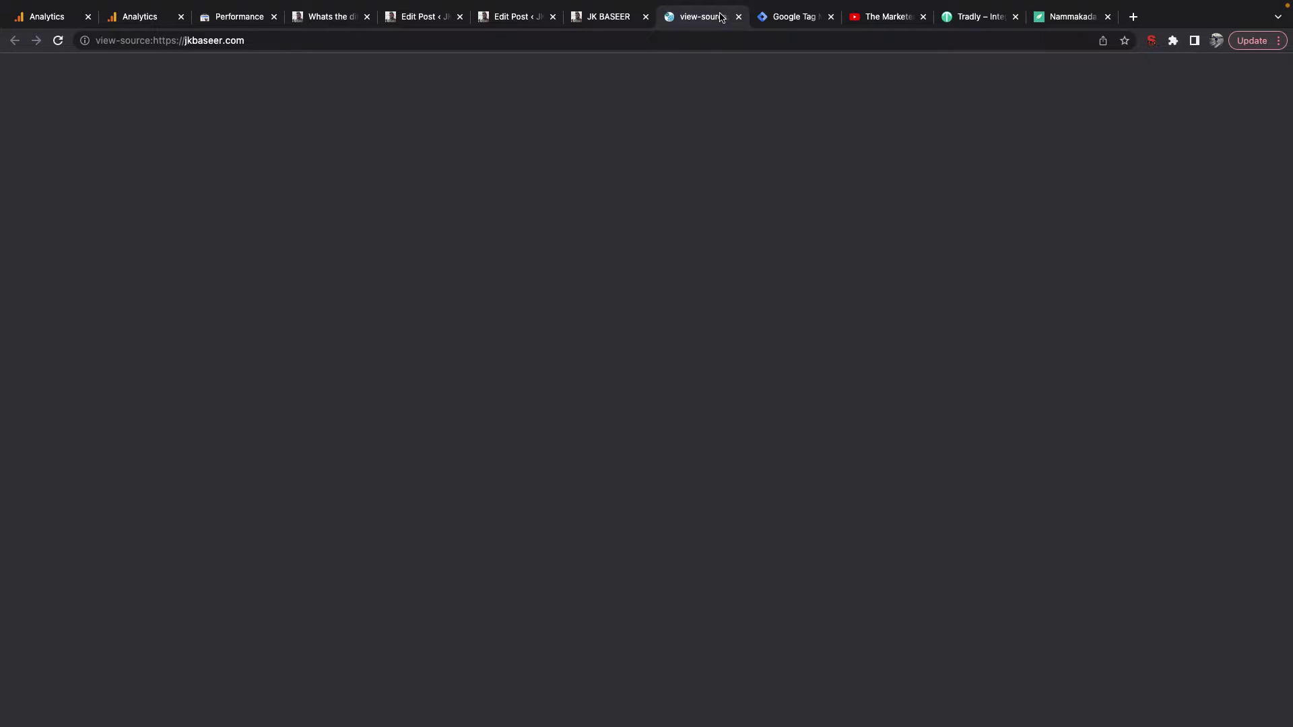
Step: Look through the new page source for the Tag Manager script and search it for "body"
scroll(530, 499, down, 2)
scroll(530, 499, down, 8)
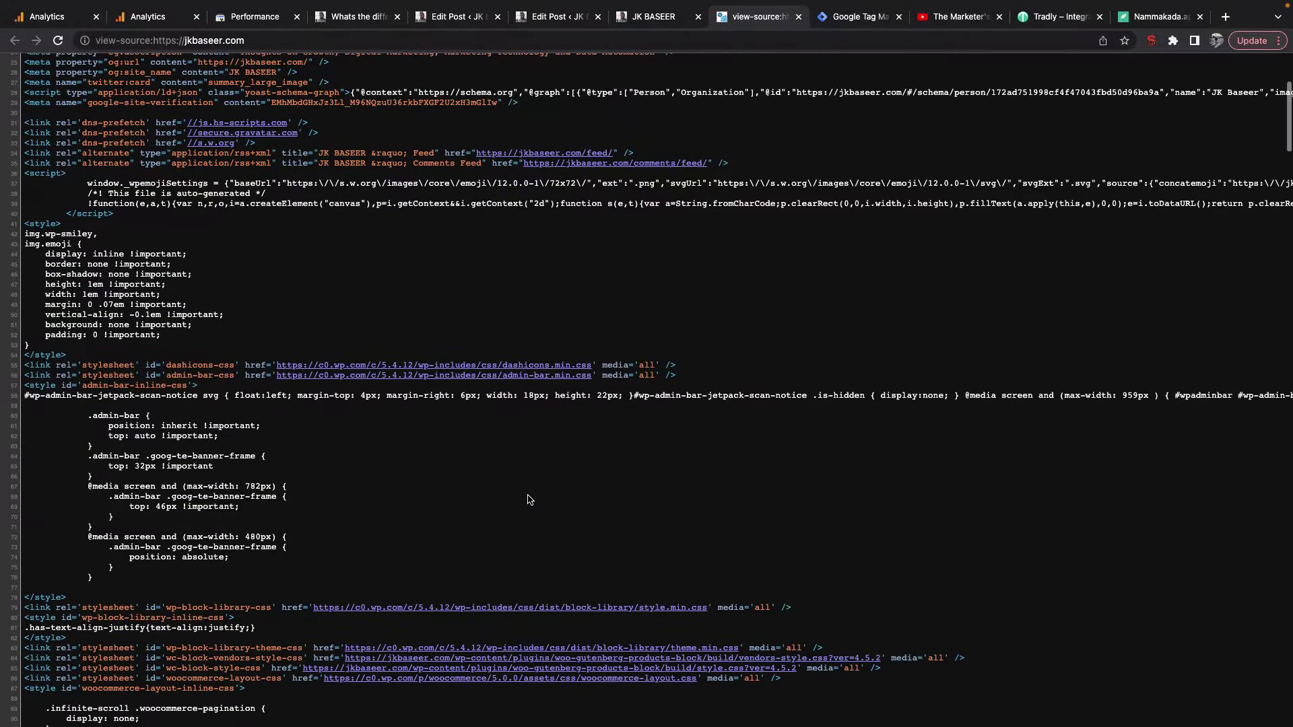
scroll(530, 499, down, 6)
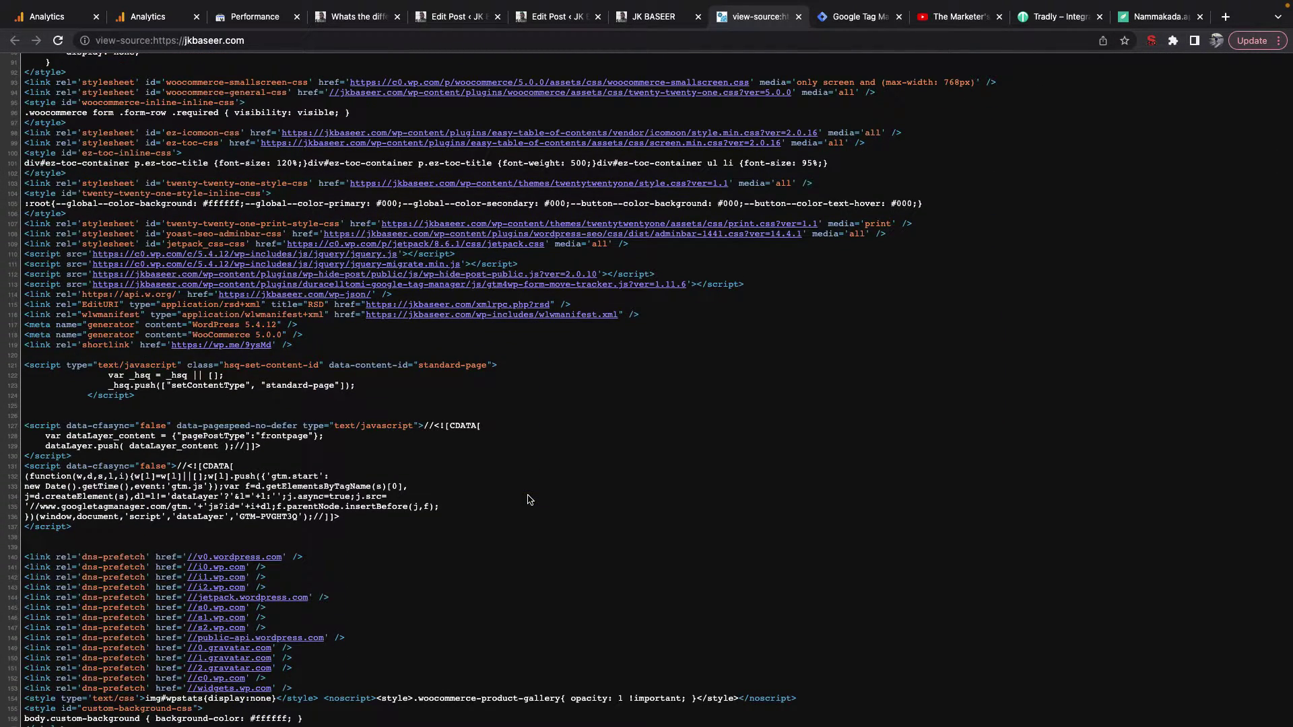
key(super+f)
text(body)
key(Return)
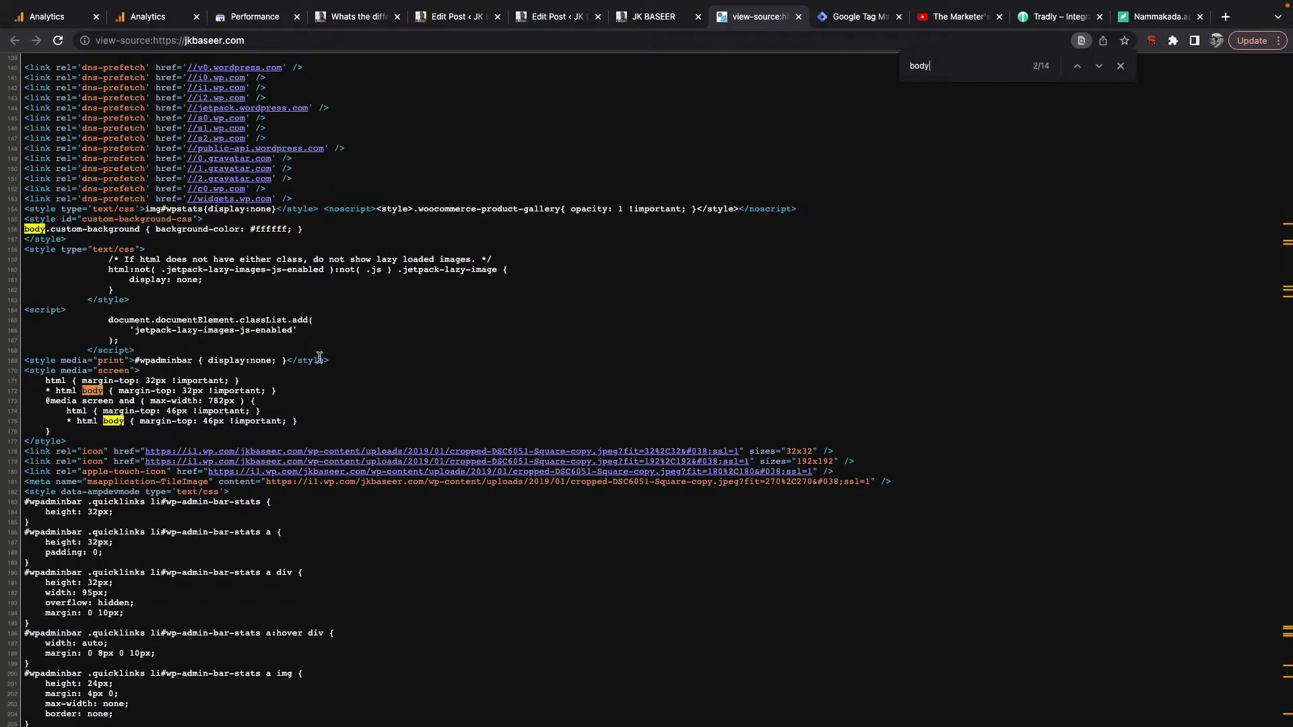
scroll(240, 286, up, 5)
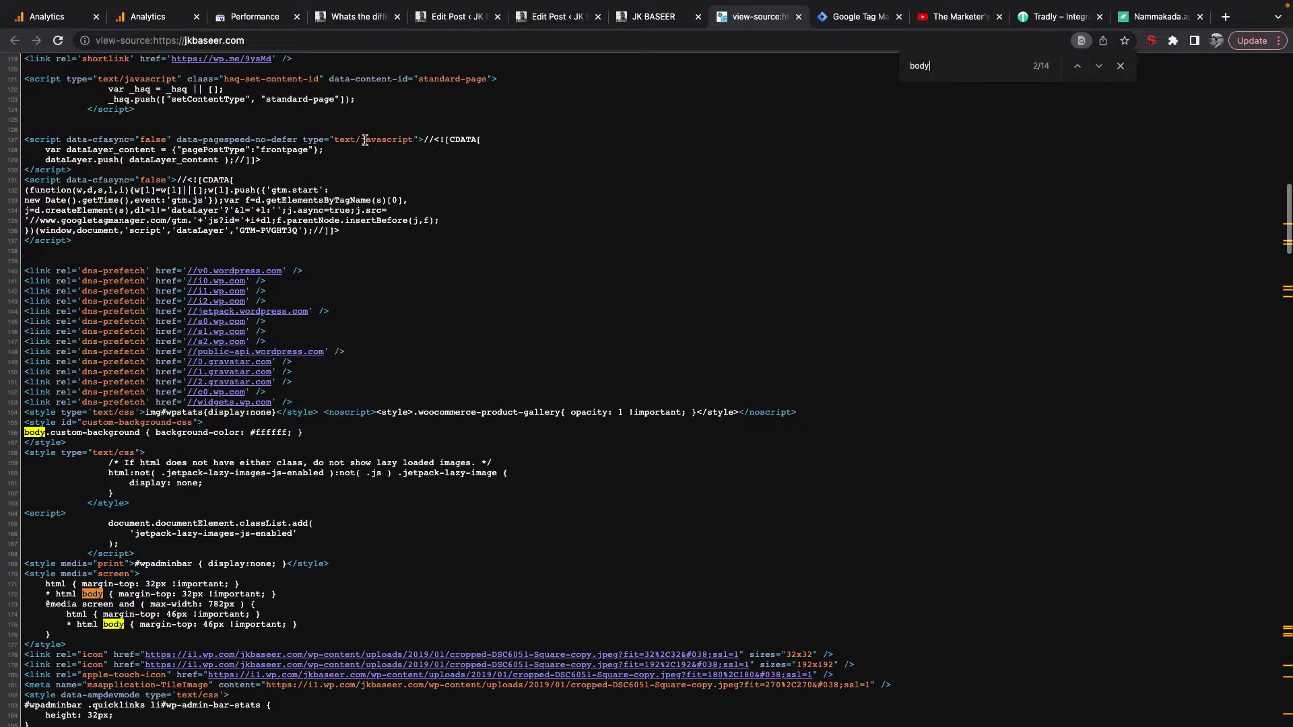
Step: Refine the page source search to "<body" and examine the code around the opening body tag
click(914, 65)
text(<)
key(End)
text(>)
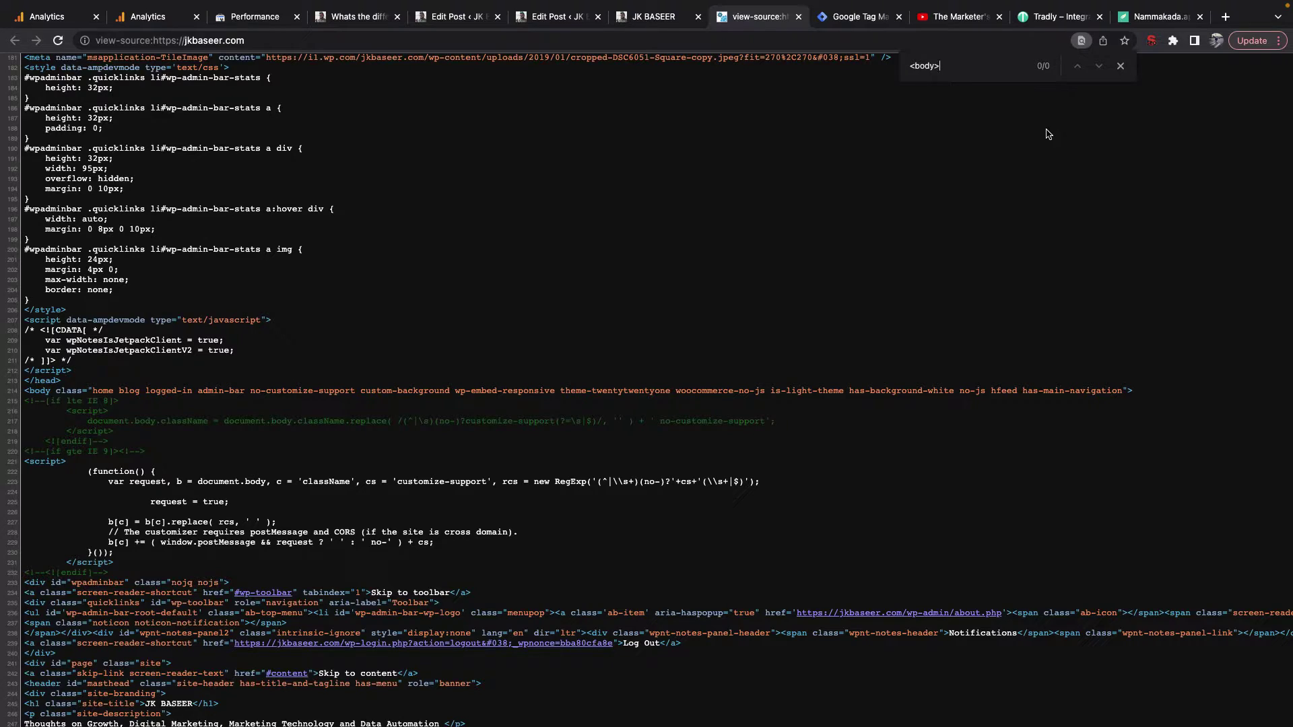
key(BackSpace)
scroll(60, 413, down, 1)
scroll(59, 413, down, 1)
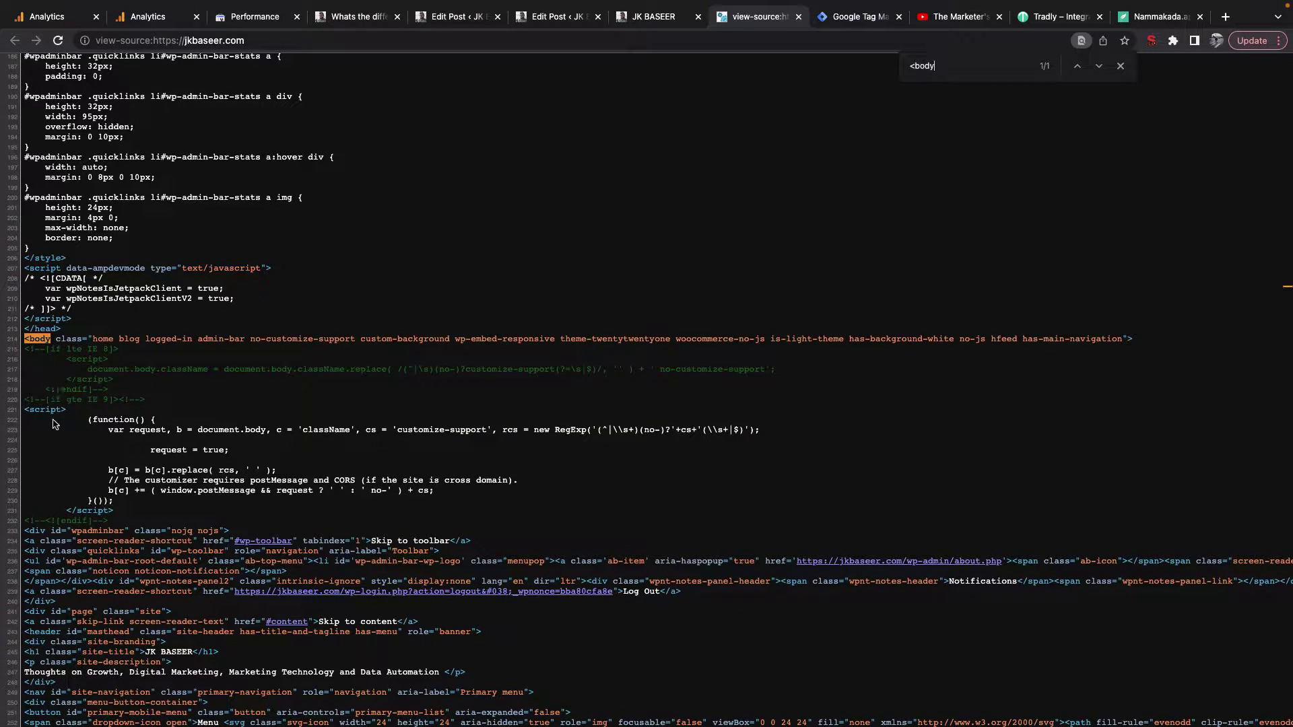
Step: Look over the blog's homepage, highlighting part of its tagline, and check the marketing technology post in the editor
click(626, 27)
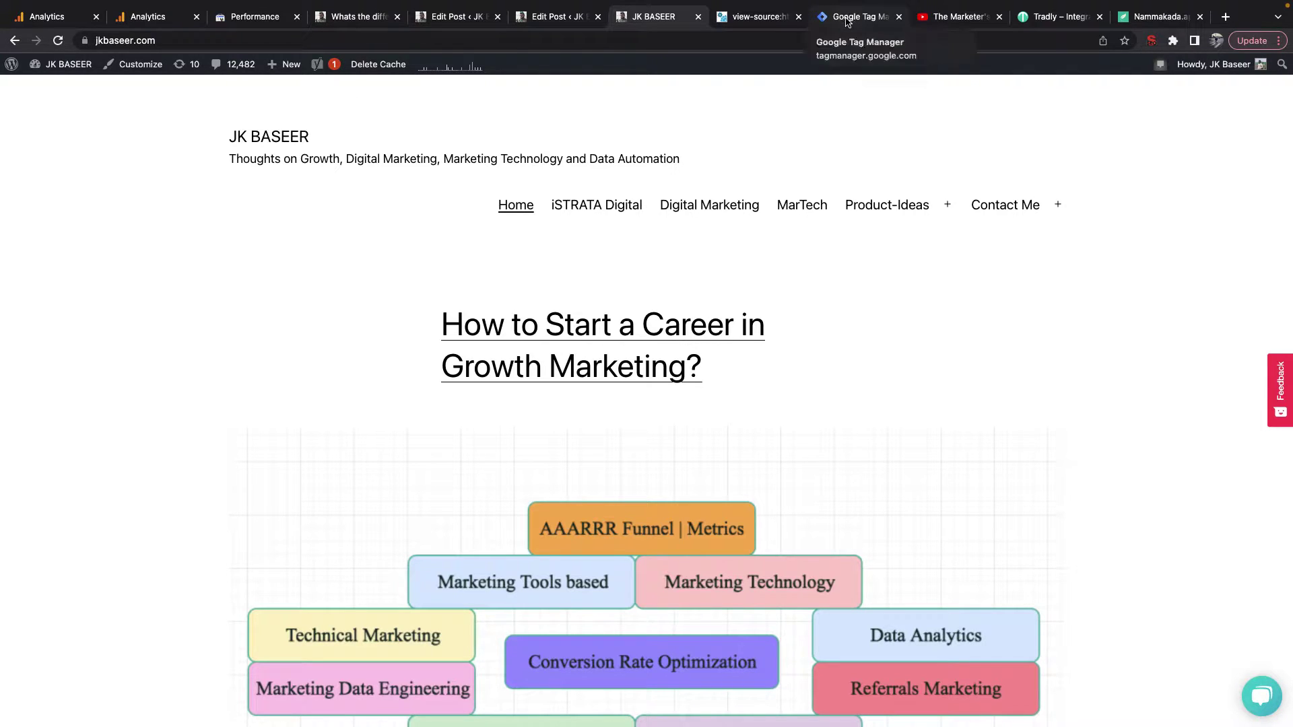
drag(323, 133, 454, 158)
click(227, 159)
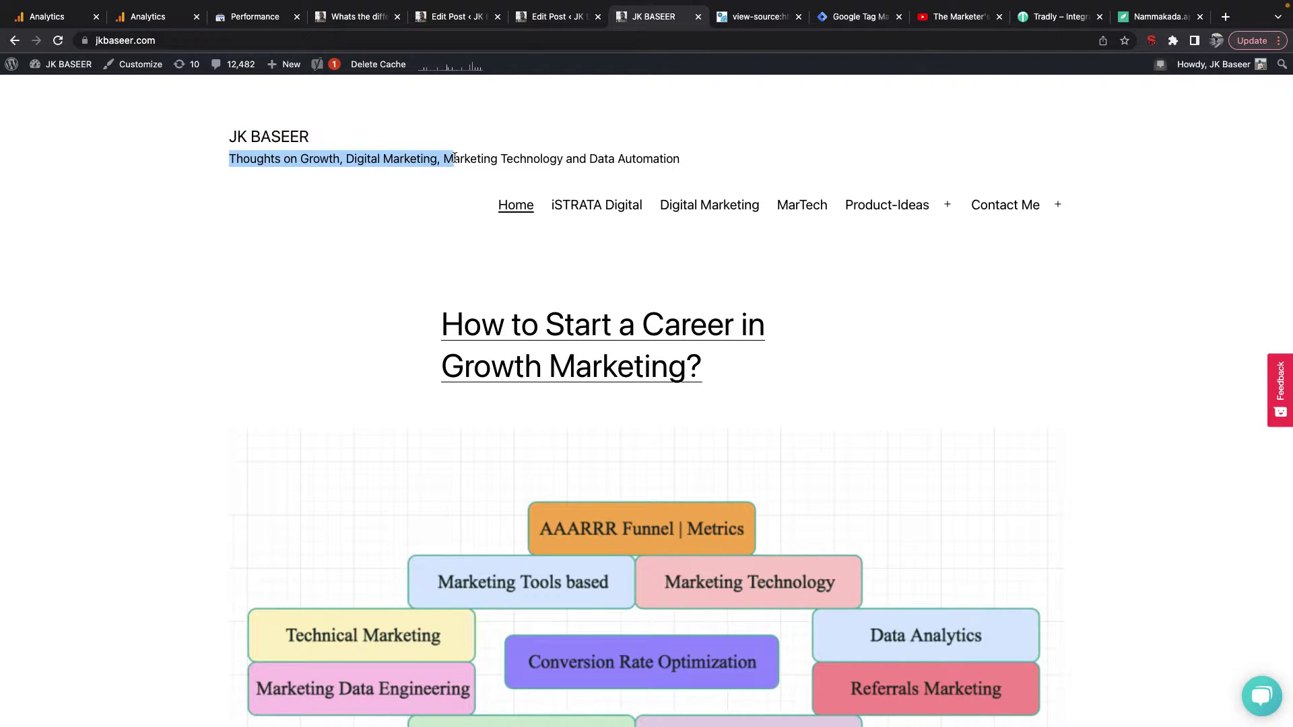
click(390, 211)
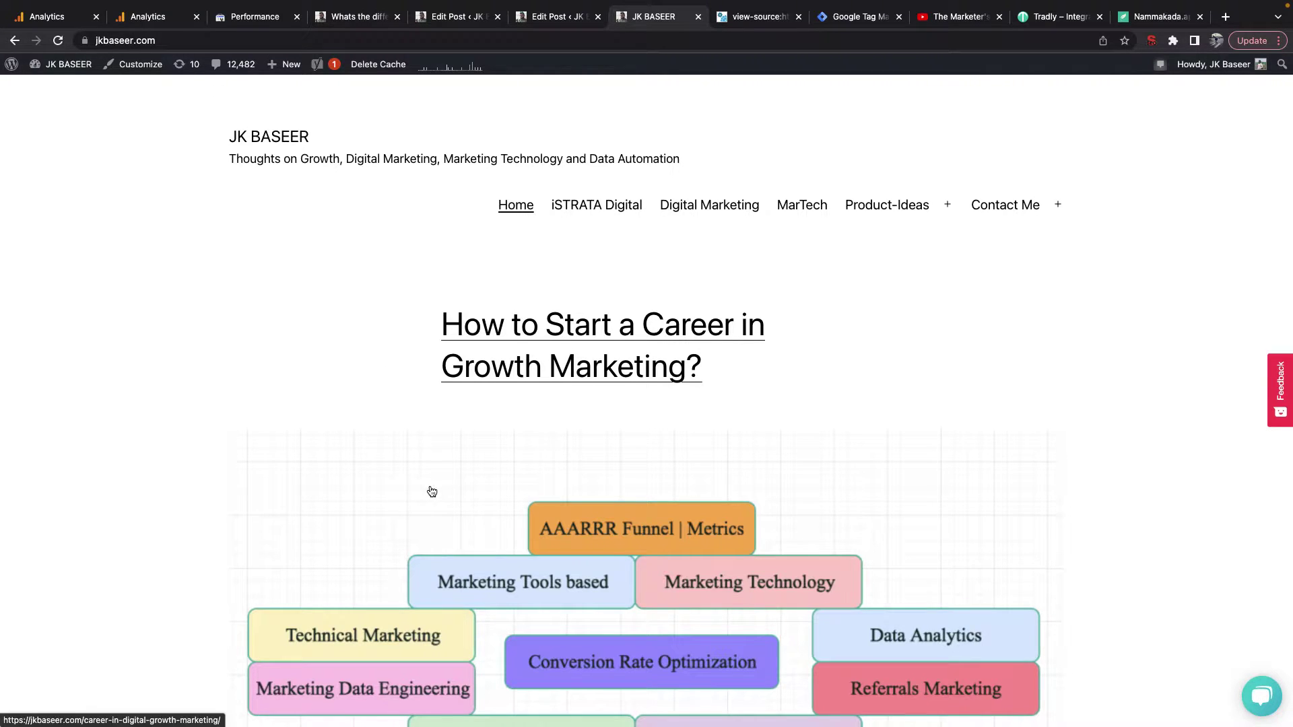
scroll(432, 492, down, 1)
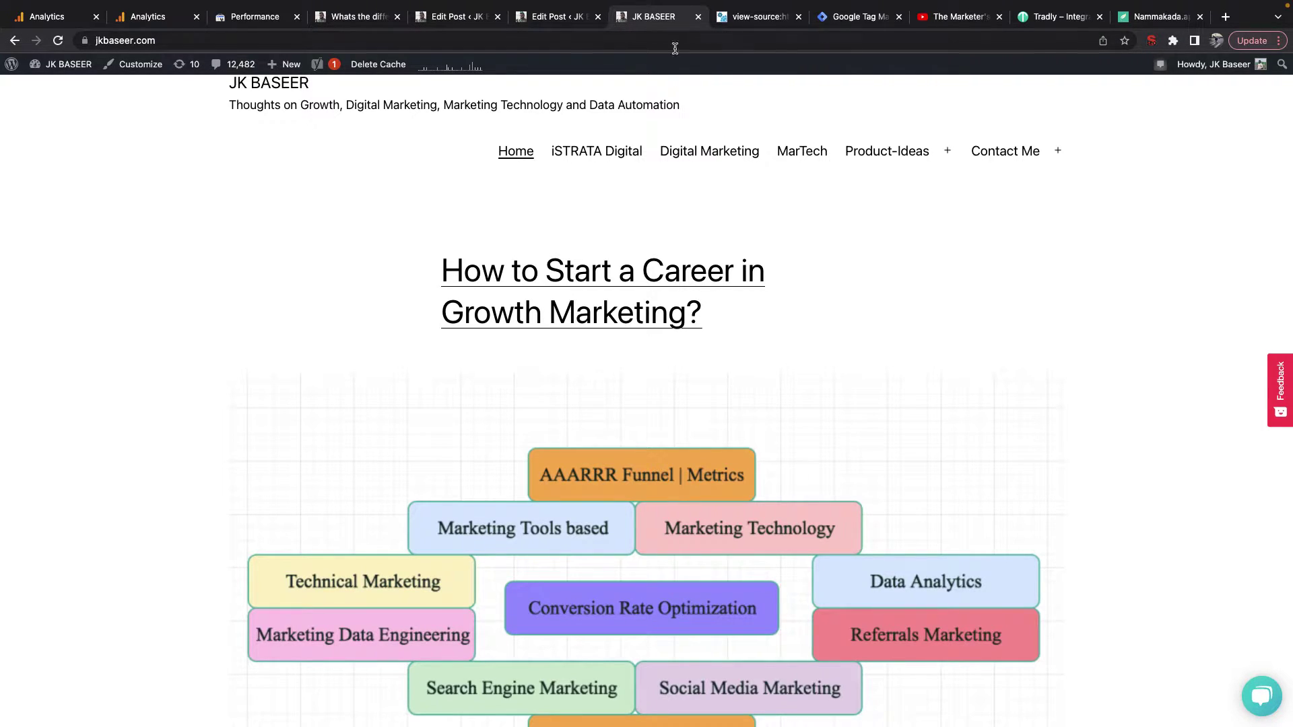
click(532, 15)
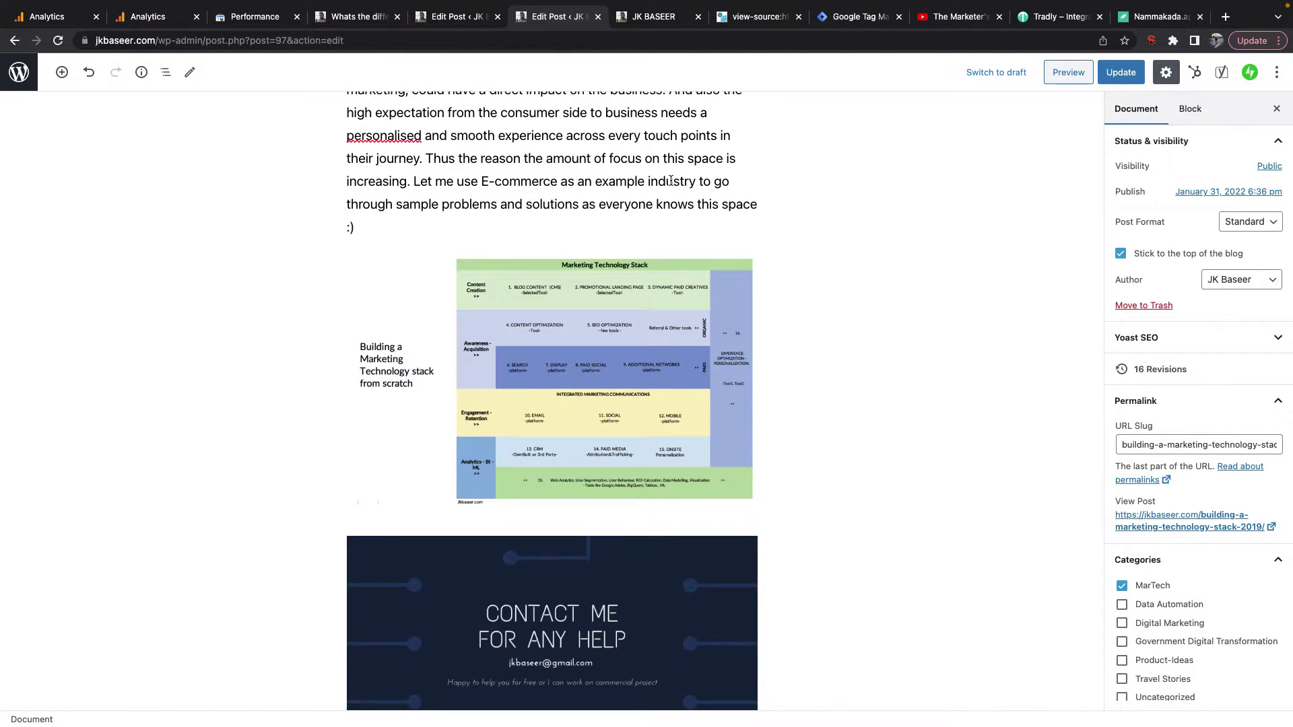
right_click(672, 180)
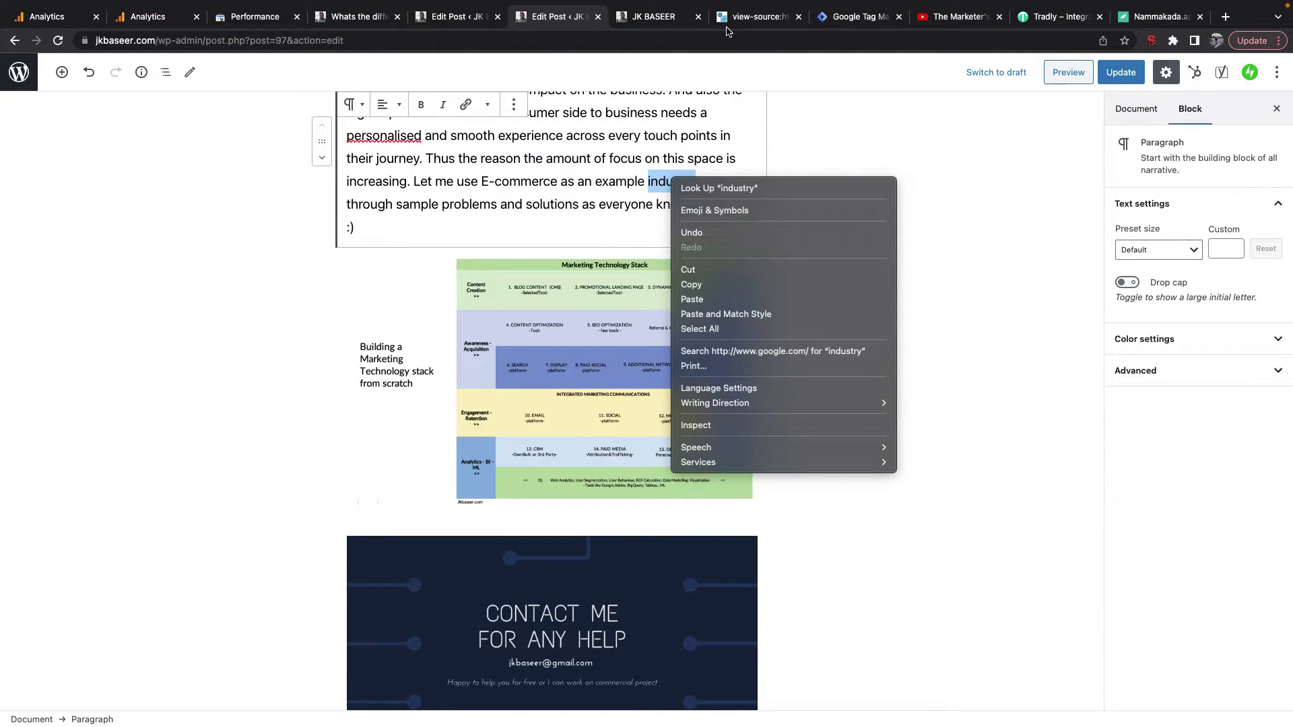
Step: Return to the Tag Manager installation code and copy only the container ID from the head snippet
click(839, 27)
click(848, 27)
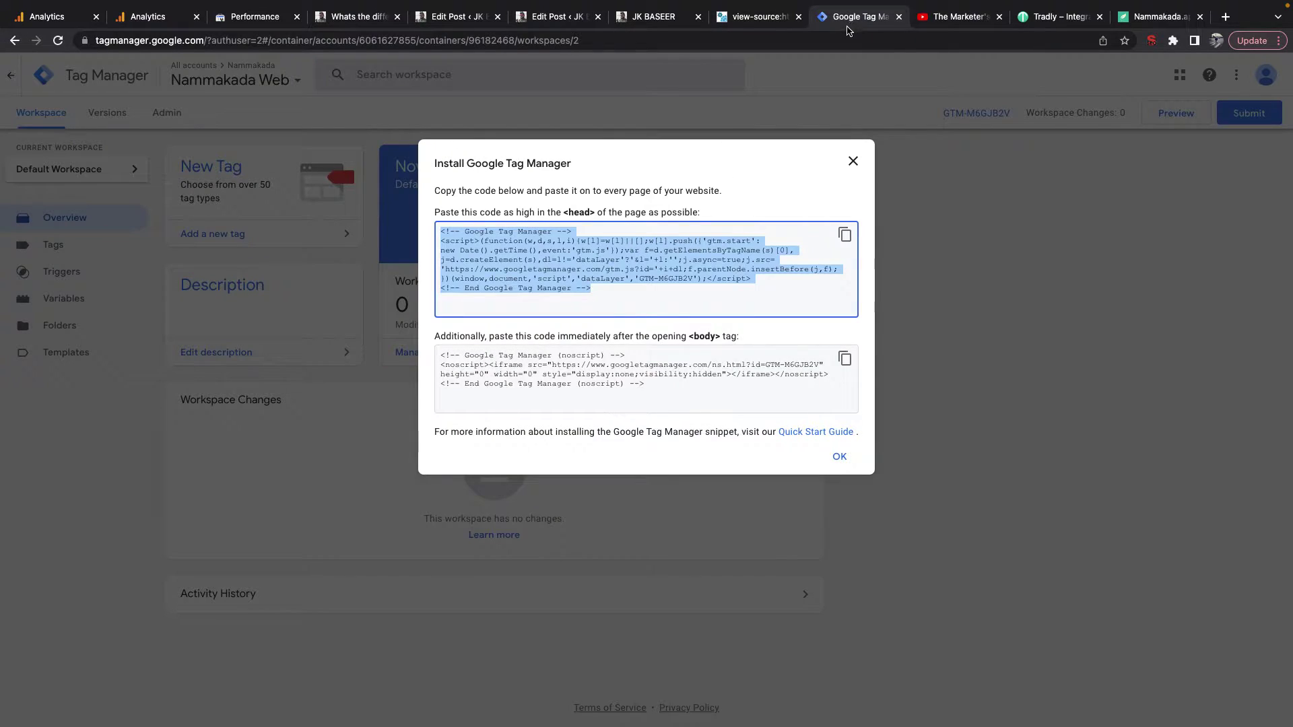
drag(694, 278, 639, 278)
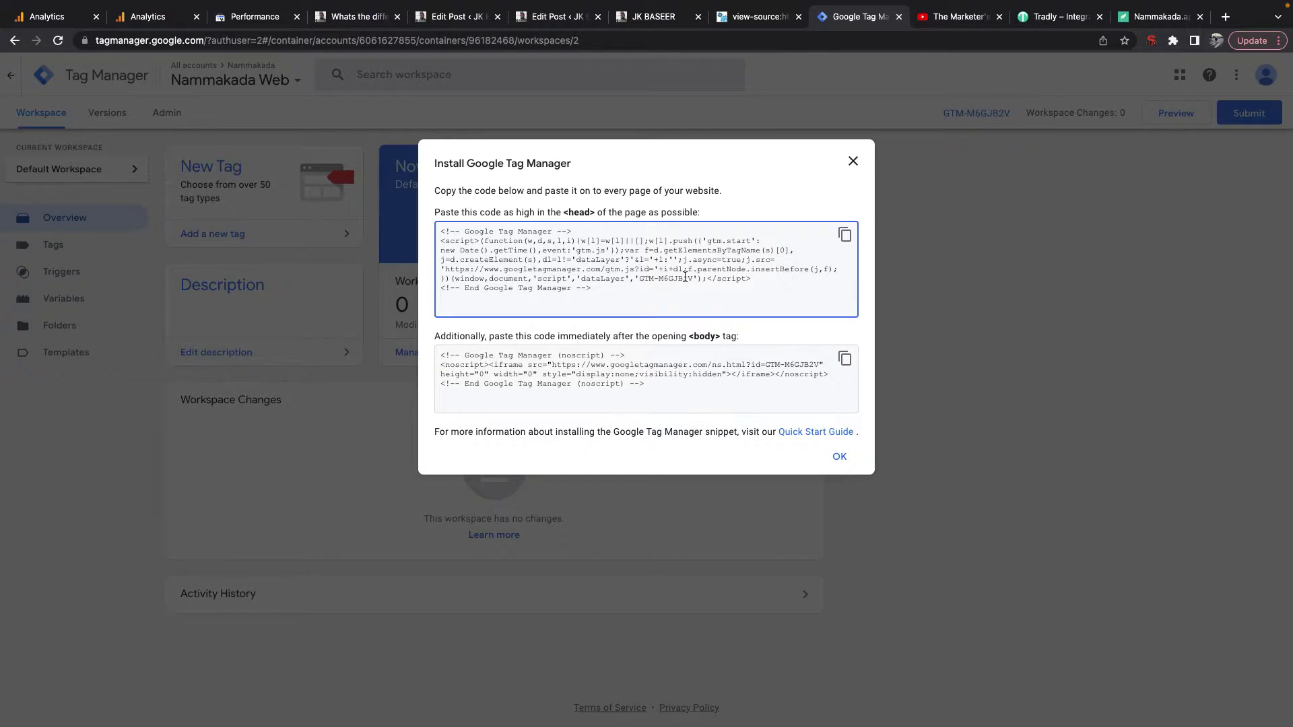
drag(694, 281, 639, 279)
key(super+c)
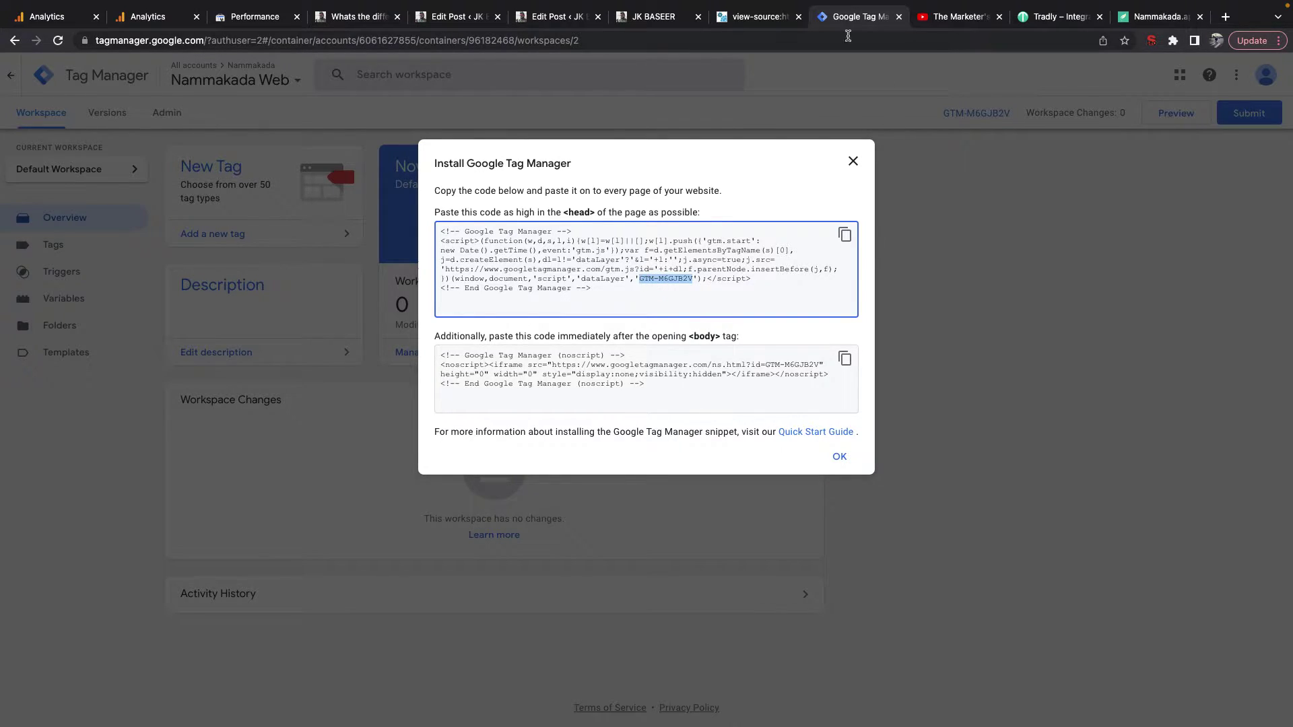
Step: Open Tradly's Google Tag Manager integration and enter the copied container ID as the GTM ID, without the "GTM-" prefix
click(1050, 18)
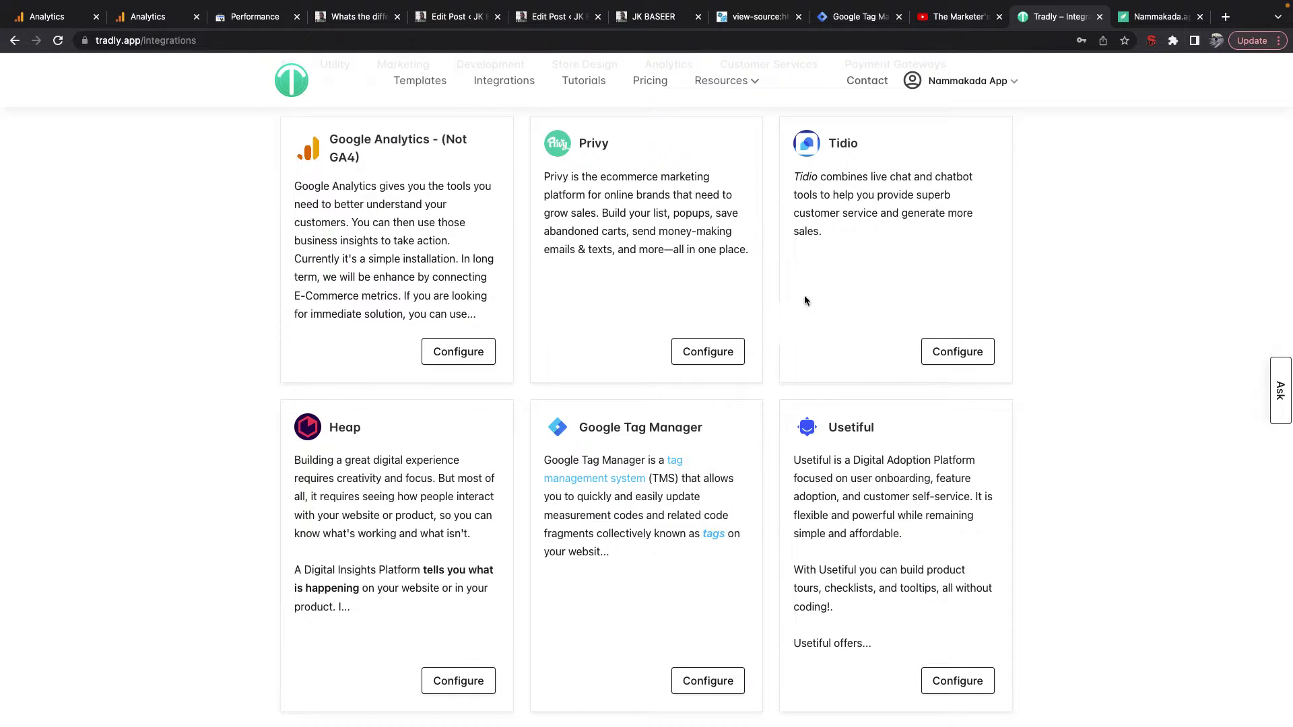
scroll(699, 511, down, 3)
click(690, 566)
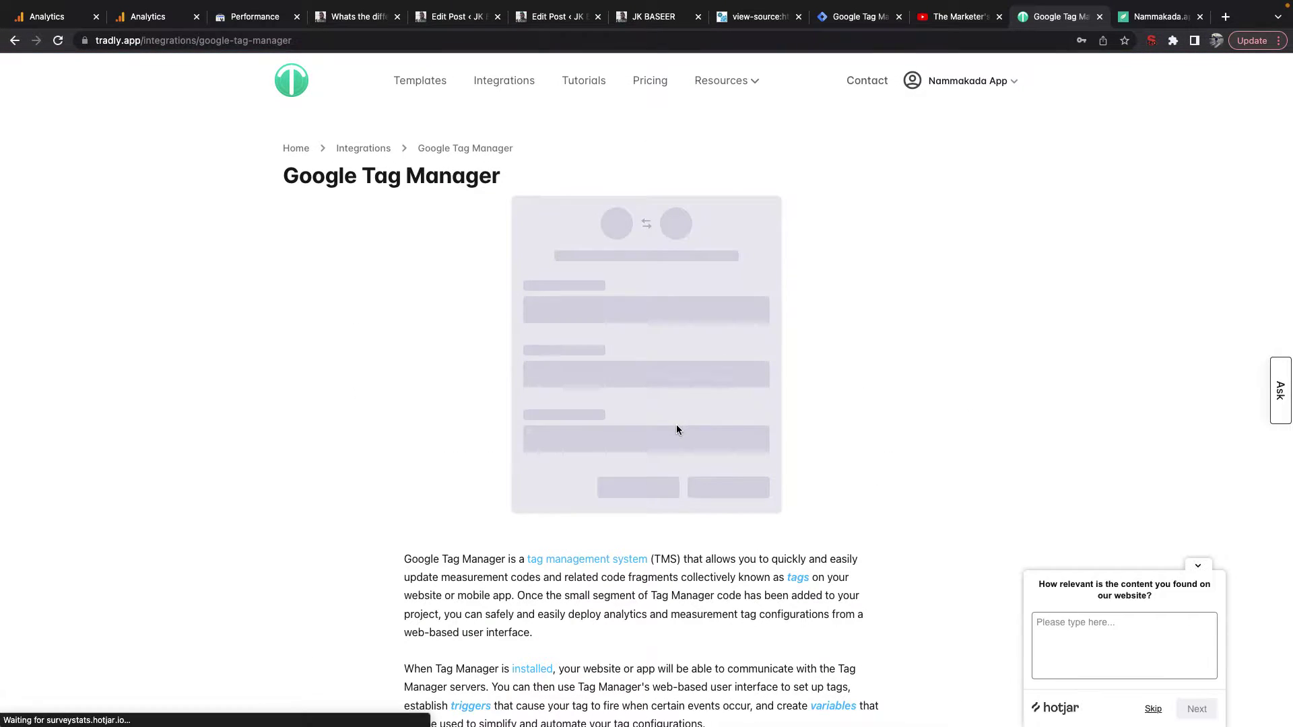
click(560, 276)
key(super+v)
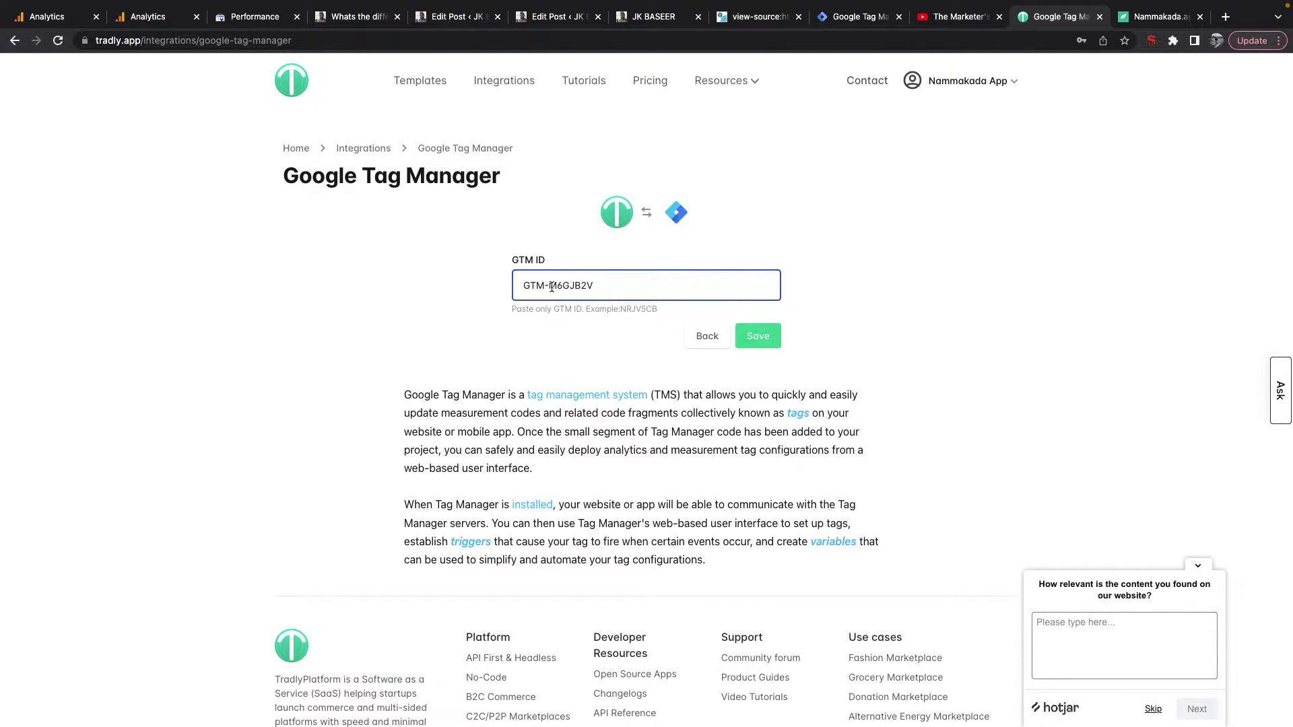
double_click(550, 286)
click(545, 288)
key(super+shift+Left)
key(BackSpace)
Step: Check the Nammakada storefront and open the Chrome Web Store in a new browser tab
click(1167, 18)
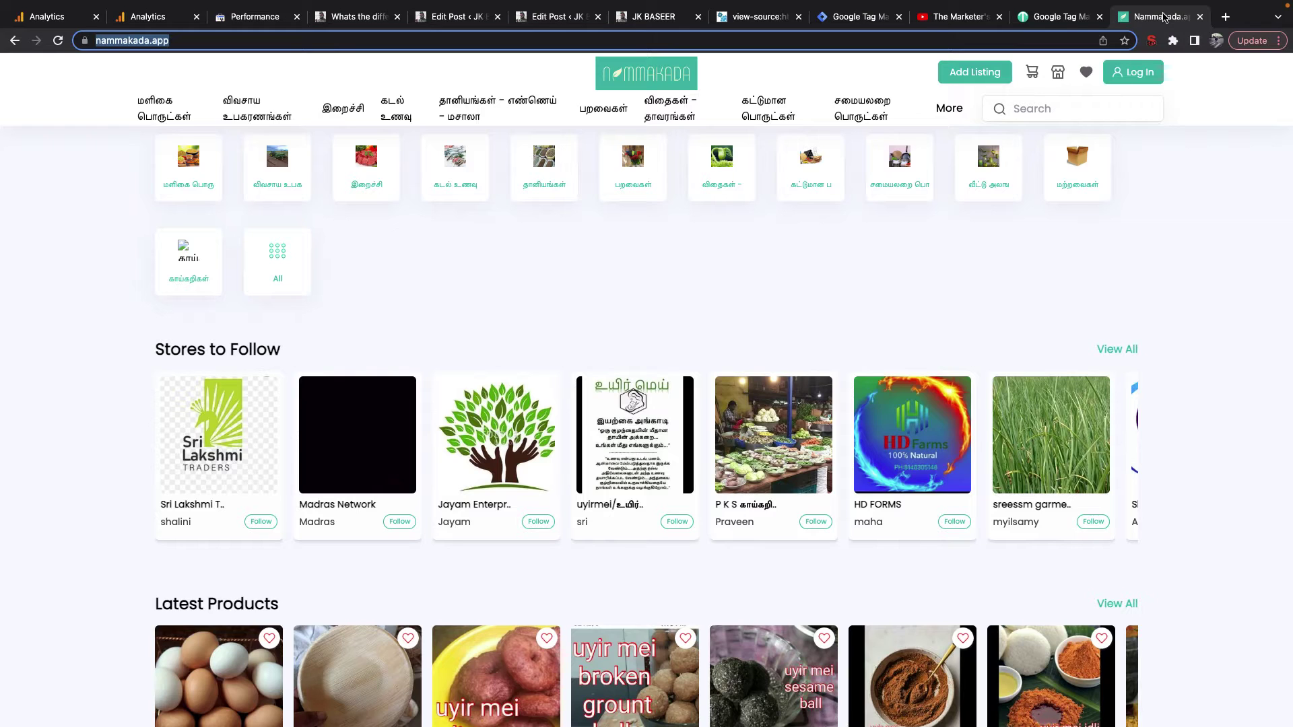
click(1225, 20)
click(31, 68)
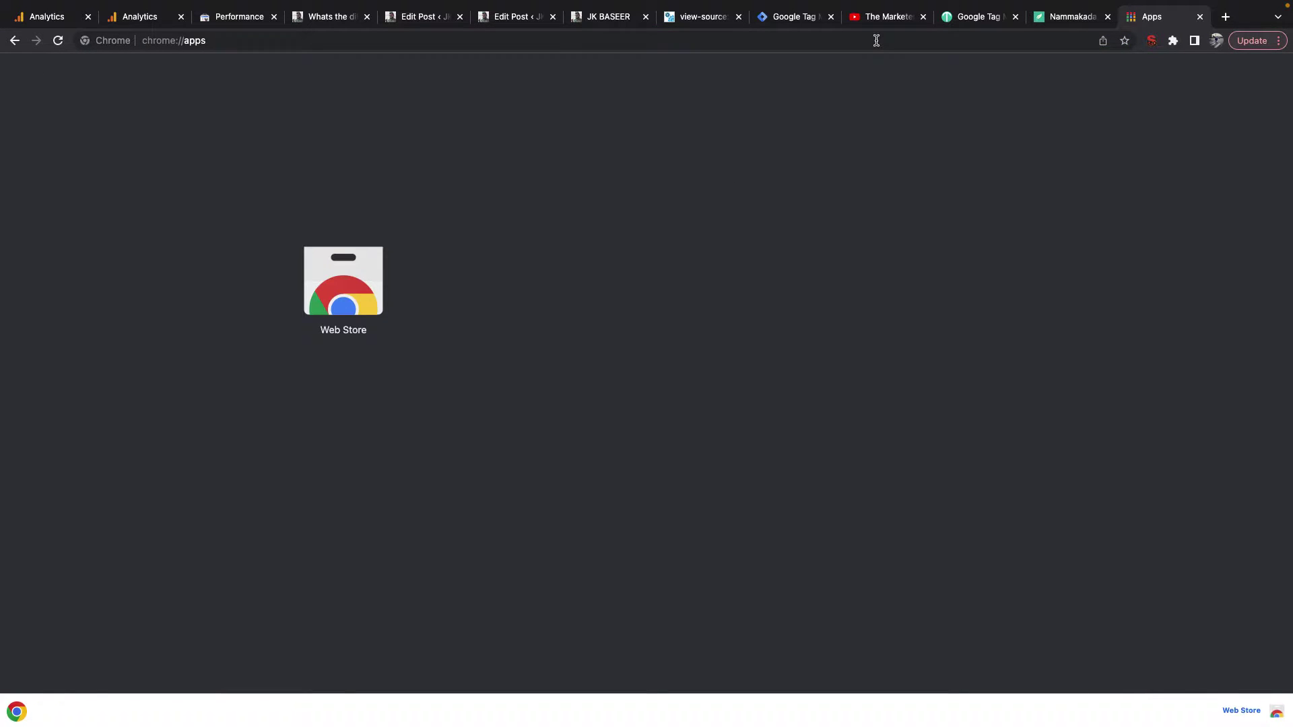
click(354, 295)
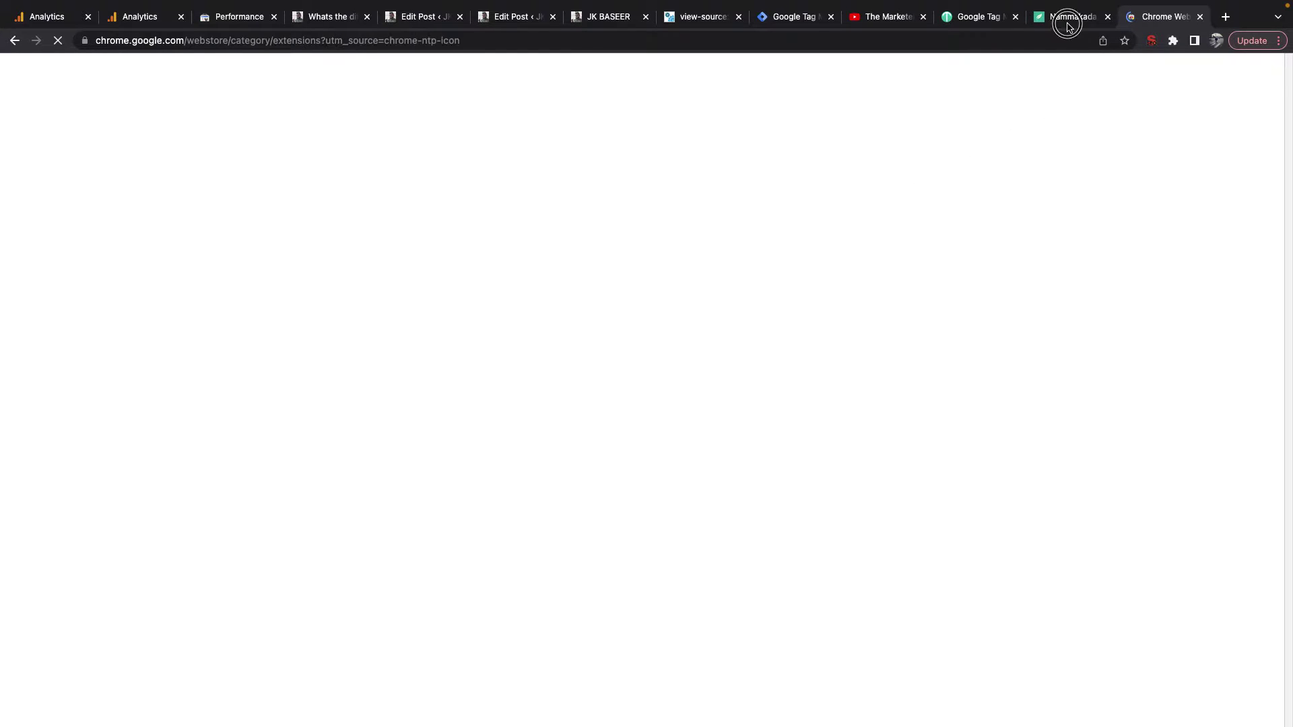
click(1071, 16)
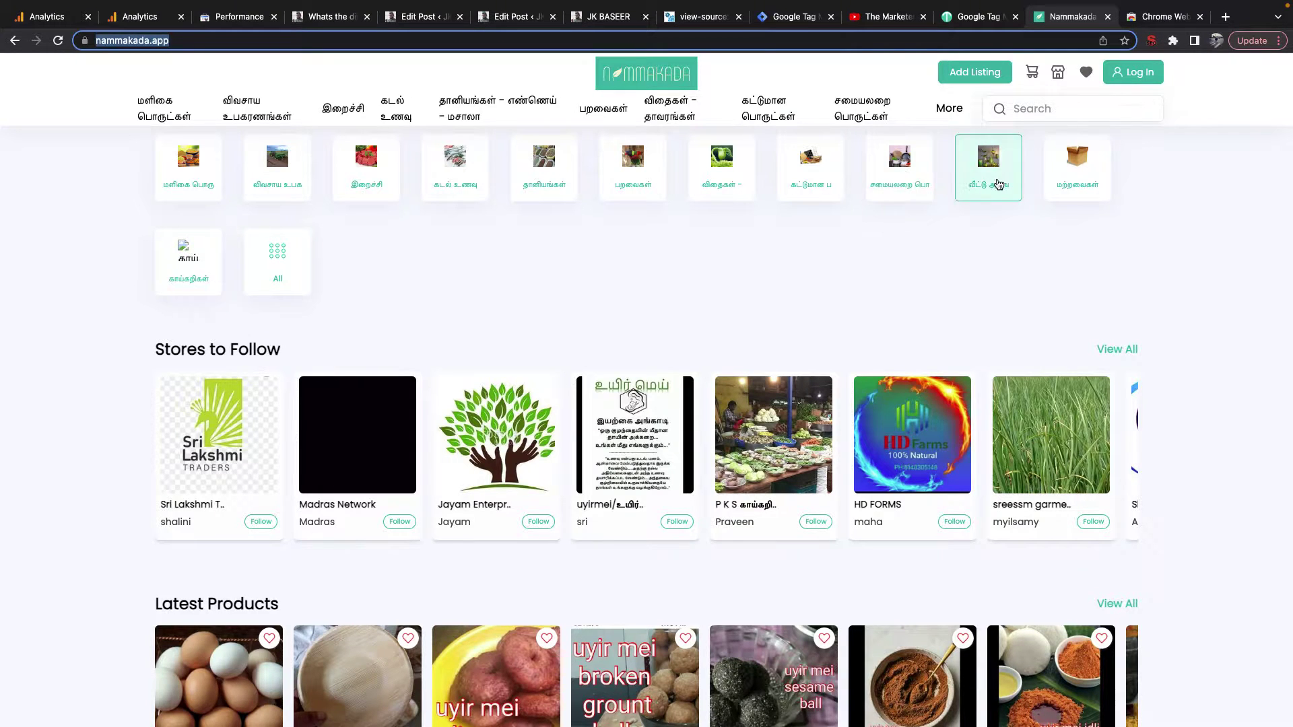
click(1145, 20)
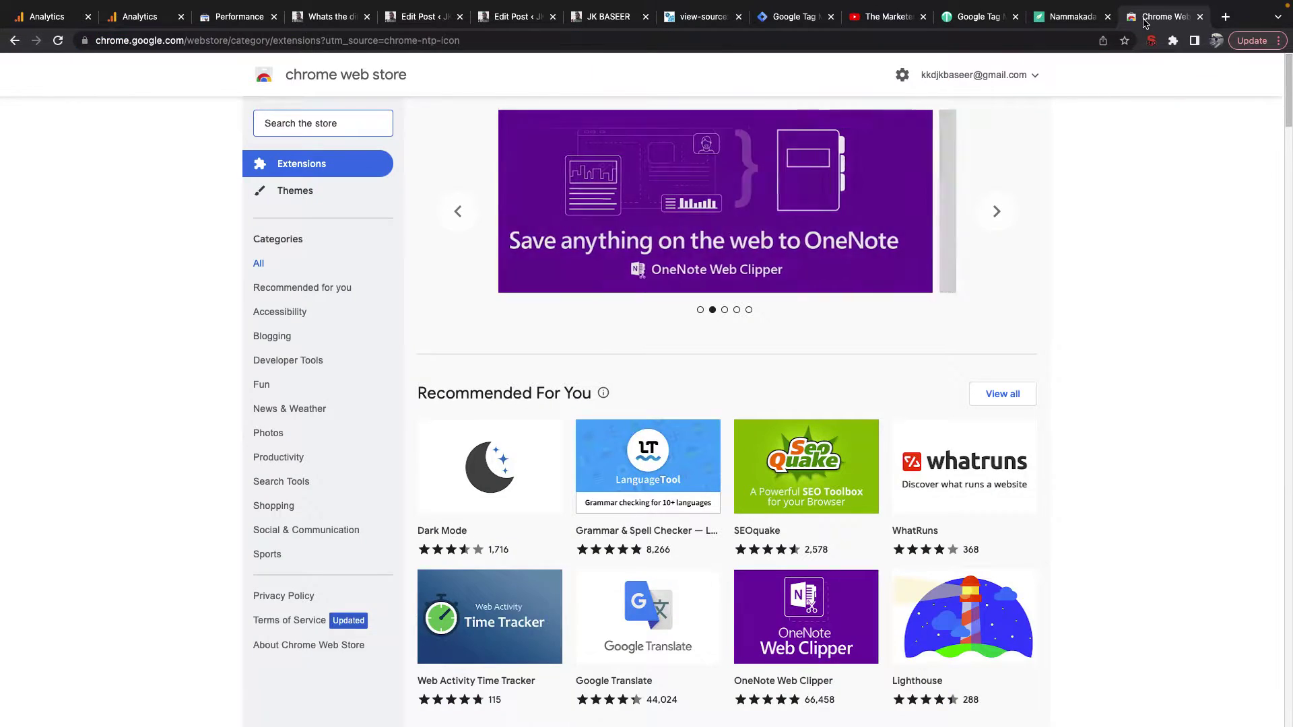
Step: Dismiss the Tag Manager installation code and launch preview mode for the Nammakada Web container
click(805, 24)
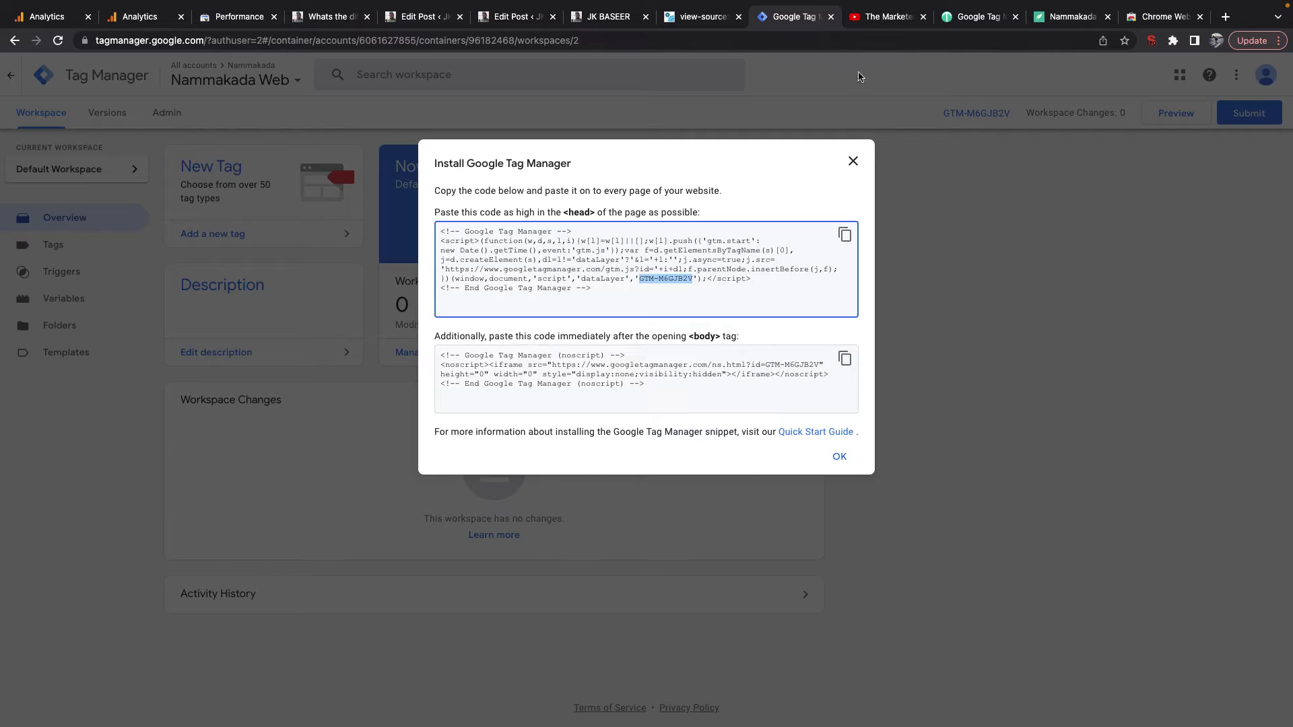
click(853, 161)
click(1177, 108)
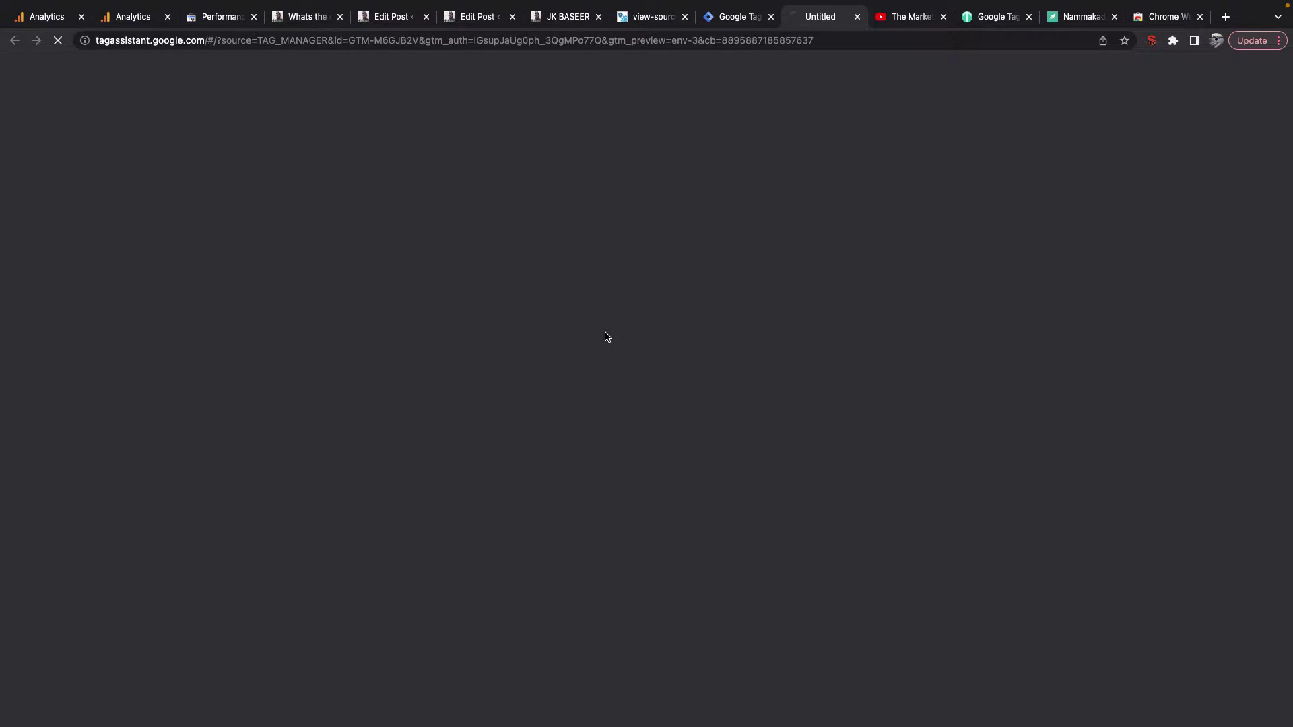
click(735, 17)
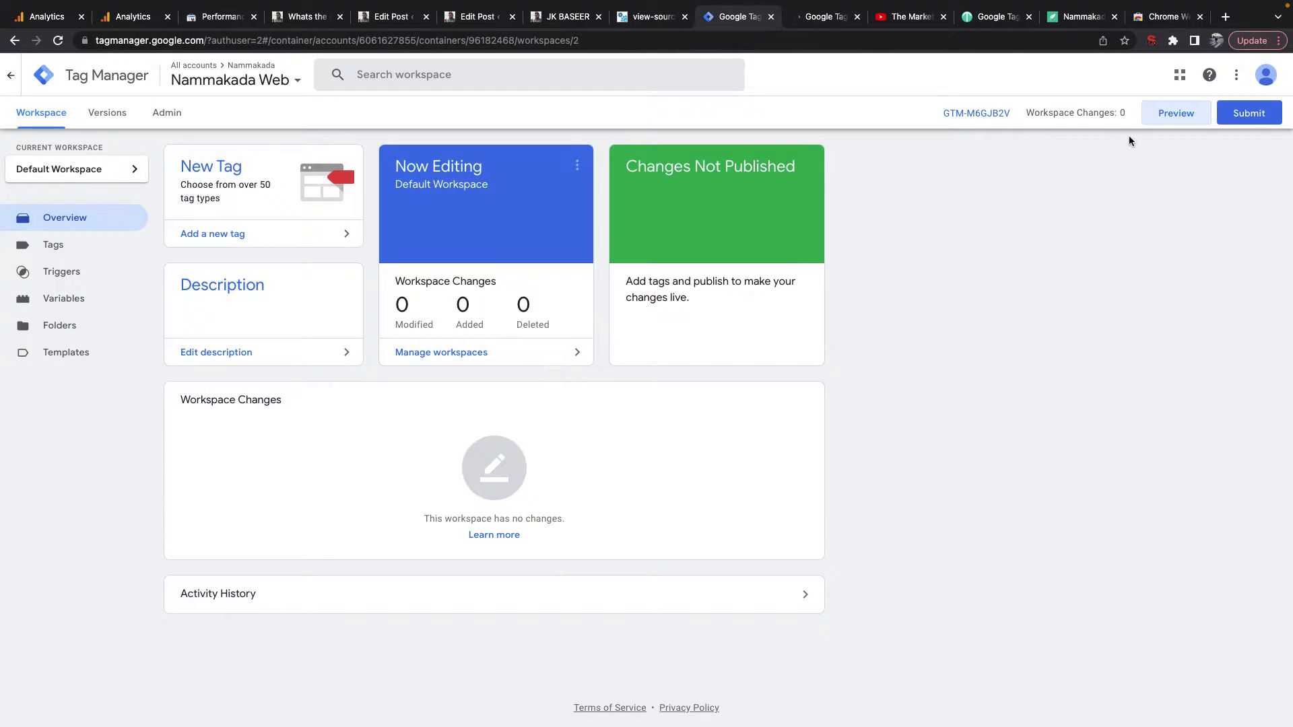
click(820, 18)
click(540, 372)
click(1075, 51)
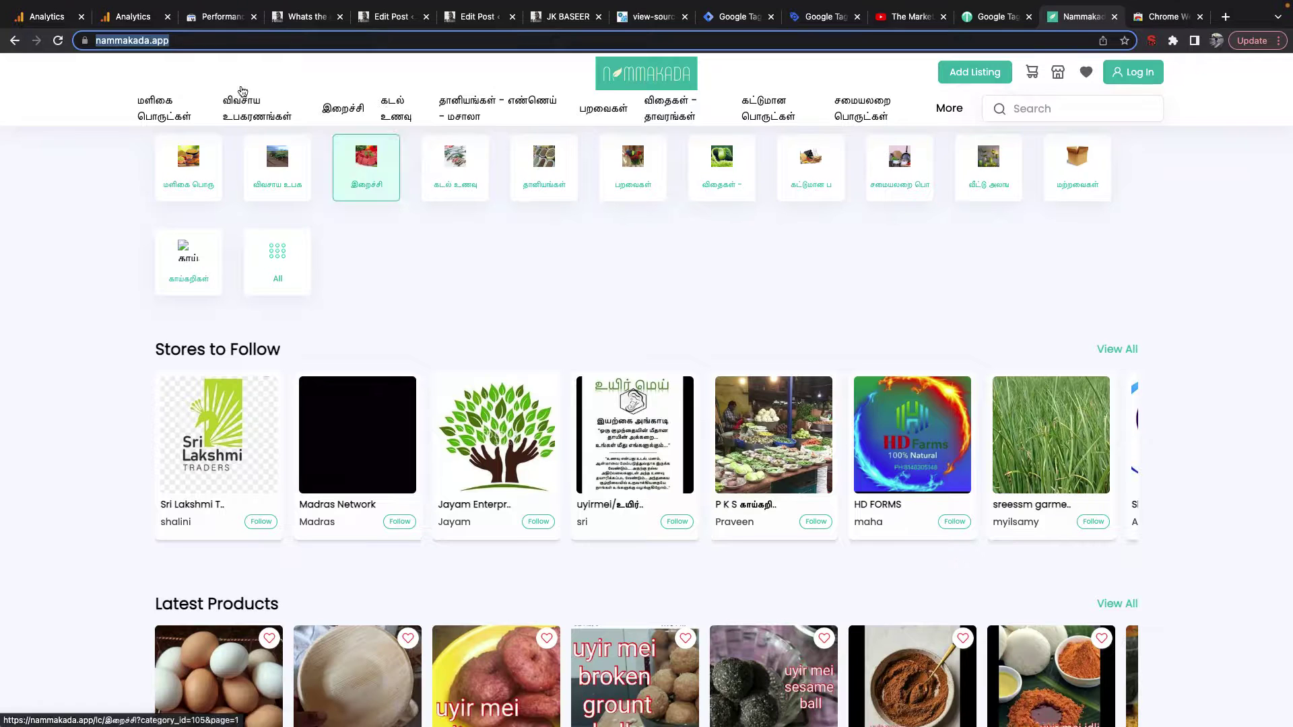
click(789, 20)
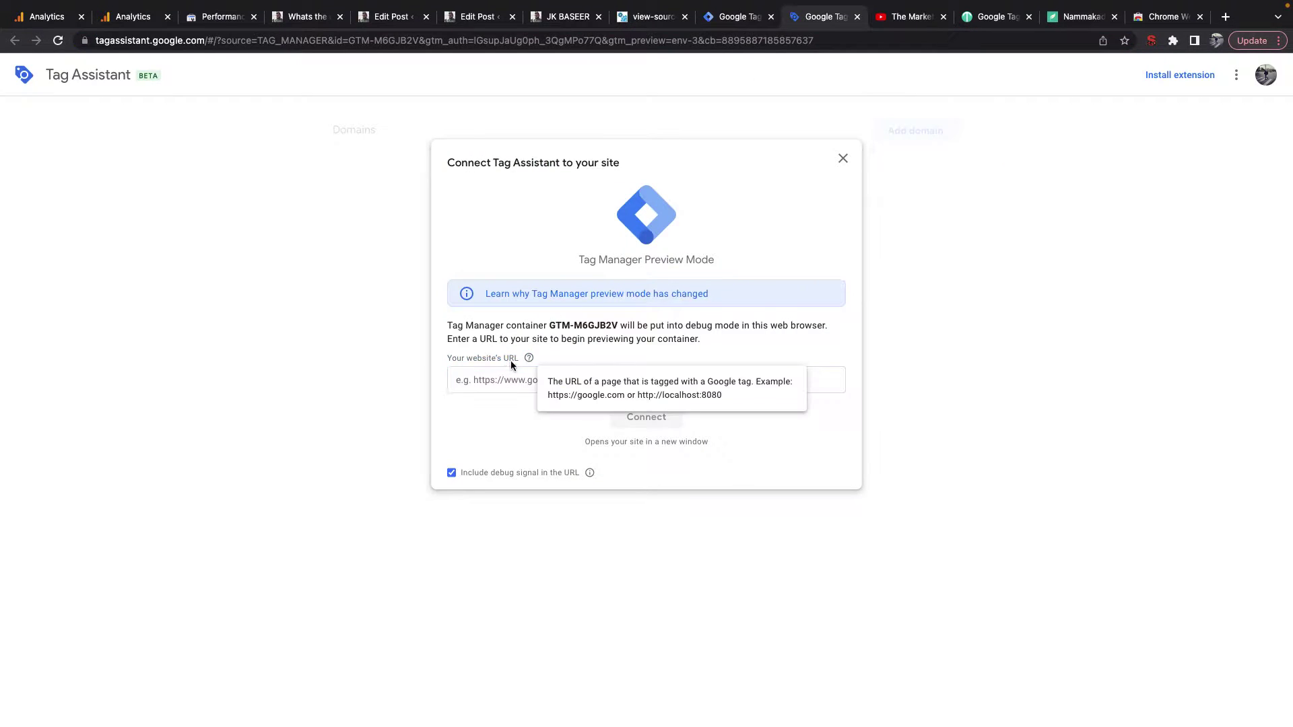
text(https://nammakada.app/)
click(636, 417)
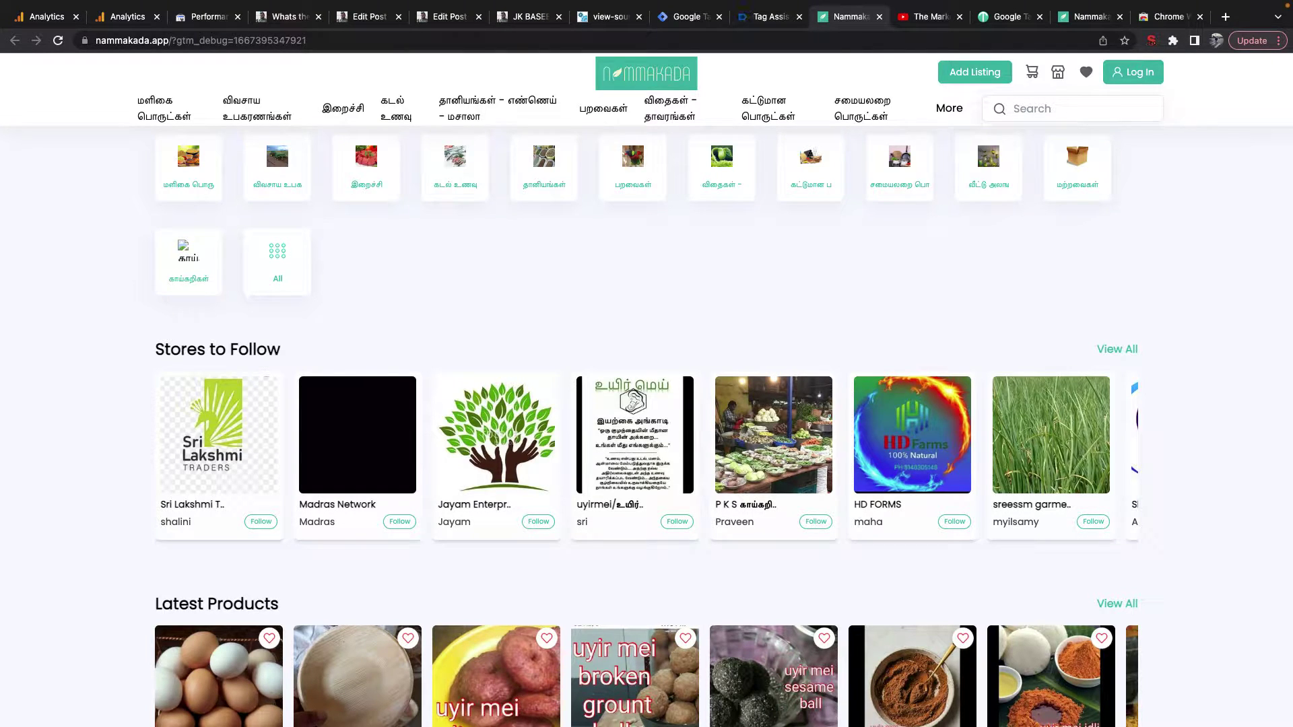
Step: Search the Chrome Web Store for "Tag manager"
click(1160, 17)
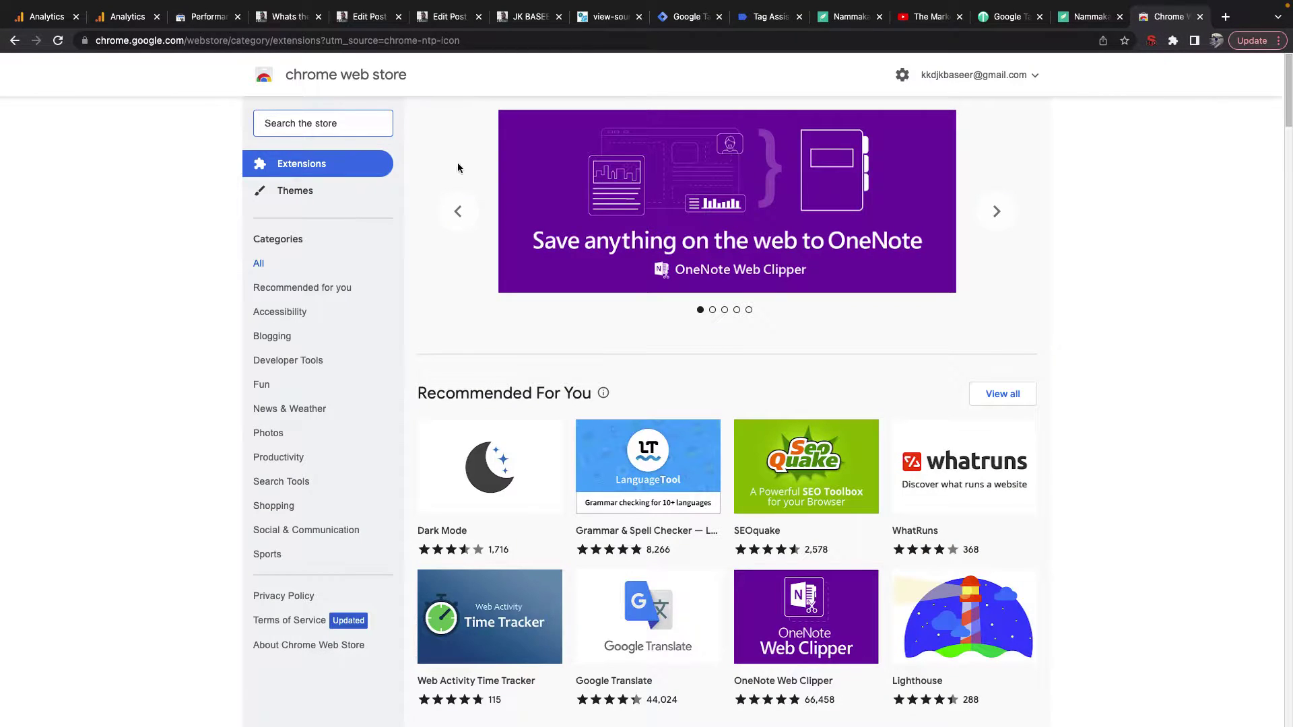
click(333, 123)
text(Tag manager)
key(Return)
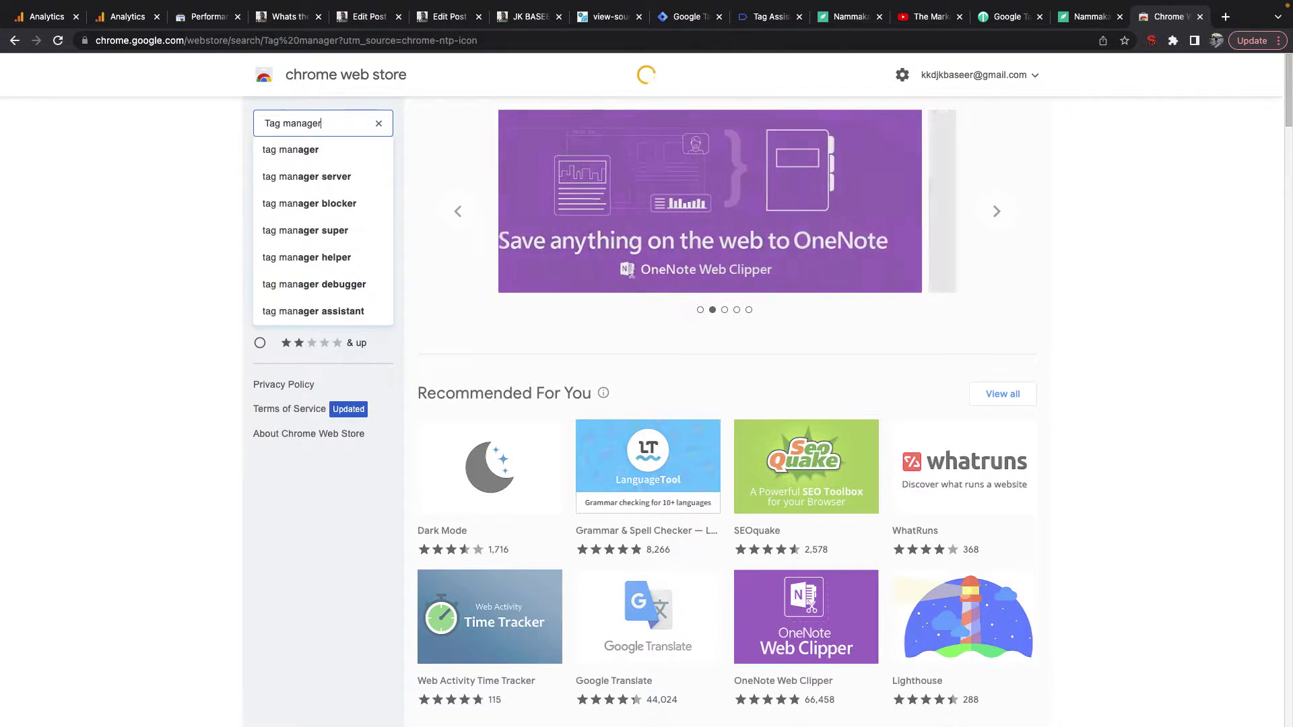
Step: Look through the storefront opened for debugging, and highlight the explanation in Tag Assistant's connection report
click(854, 17)
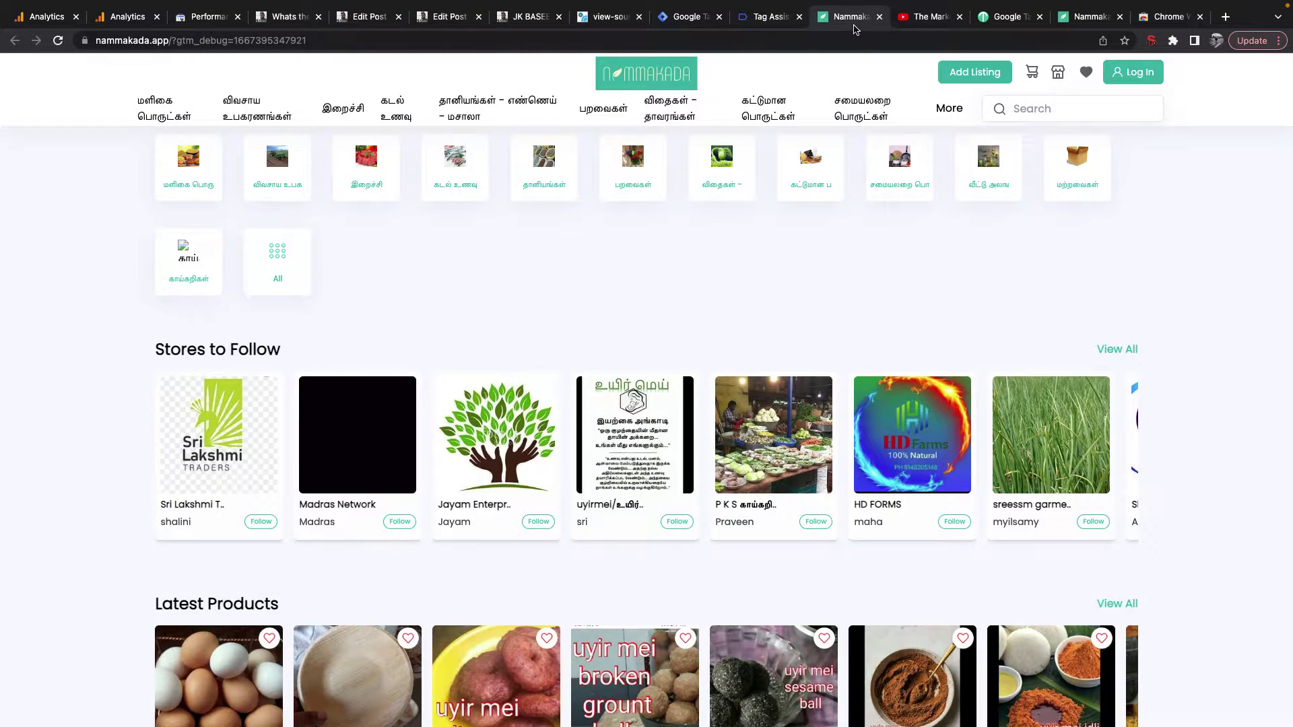
scroll(884, 392, down, 7)
scroll(885, 392, down, 2)
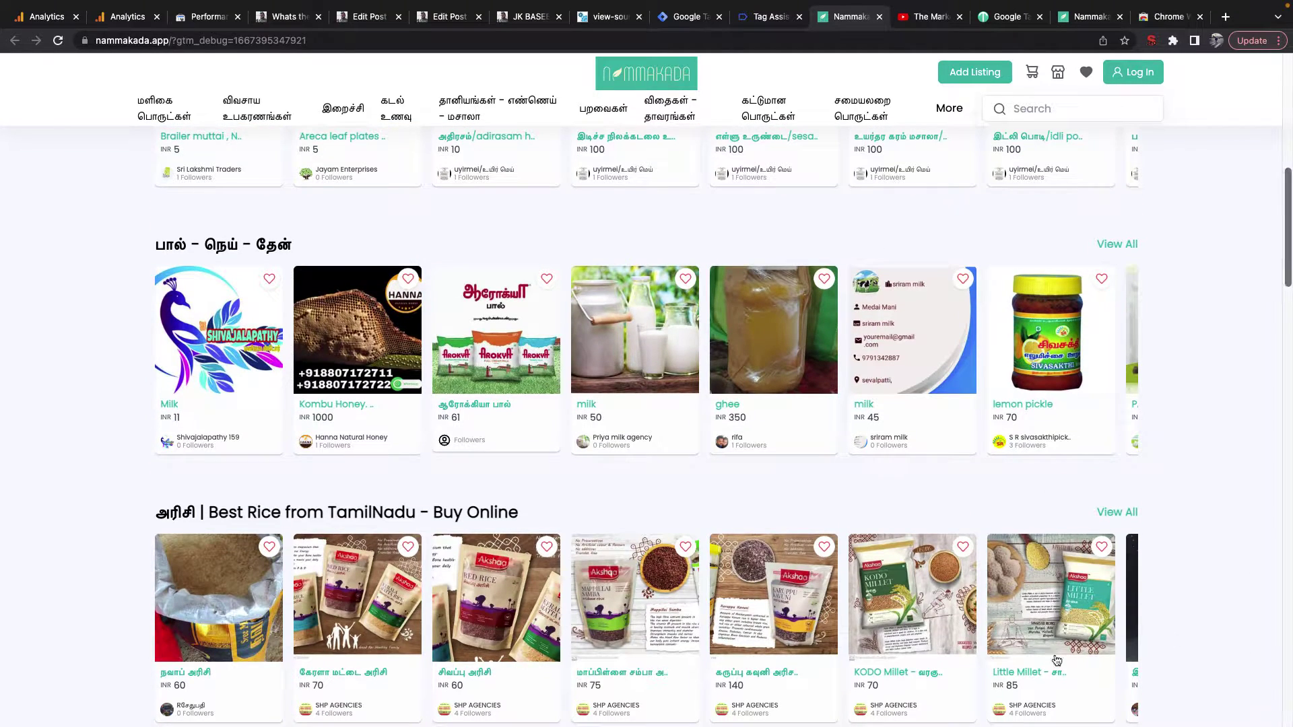
click(771, 16)
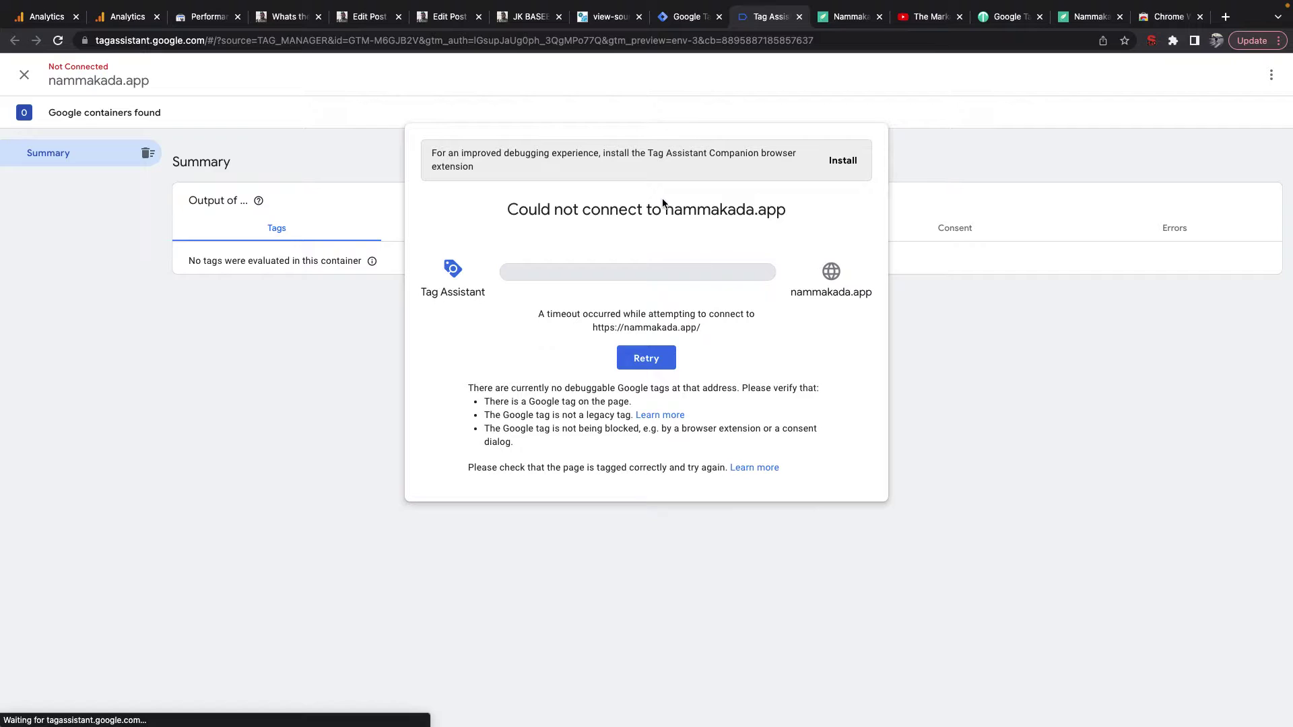
drag(470, 388, 595, 386)
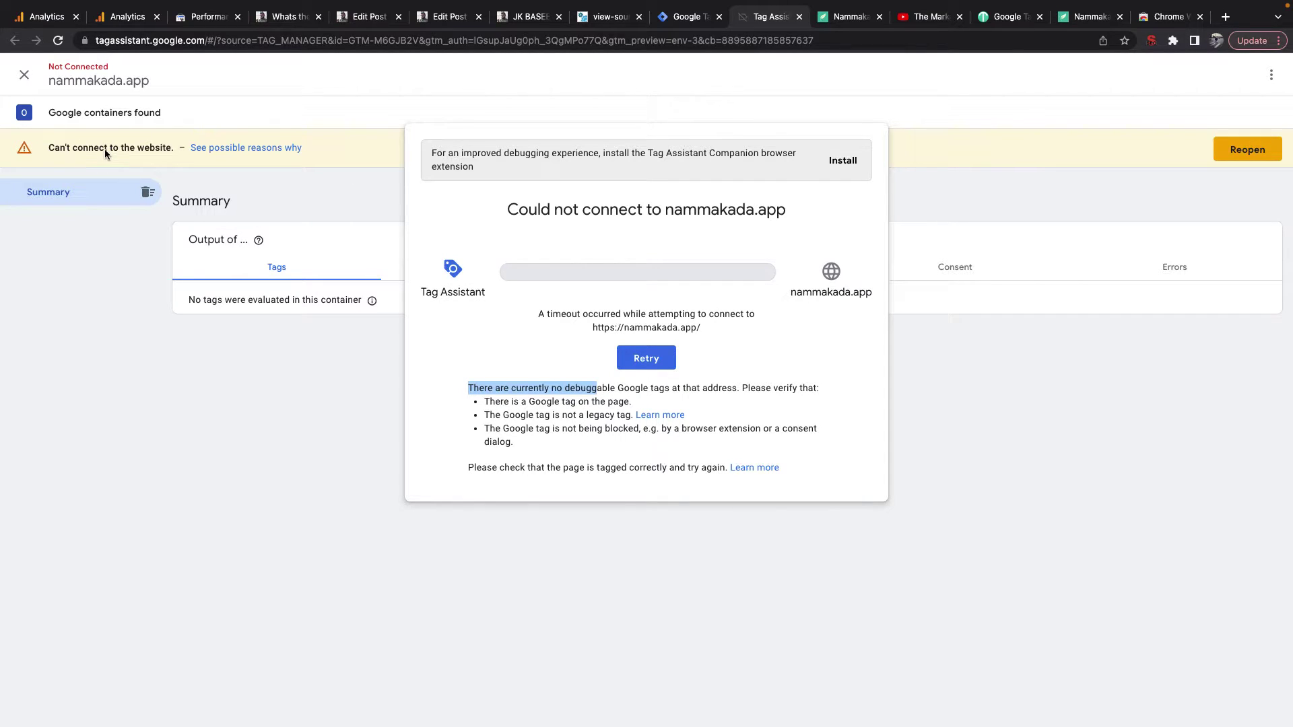
Step: Save the GTM ID in Tradly's Google Tag Manager integration
click(1086, 19)
click(1018, 16)
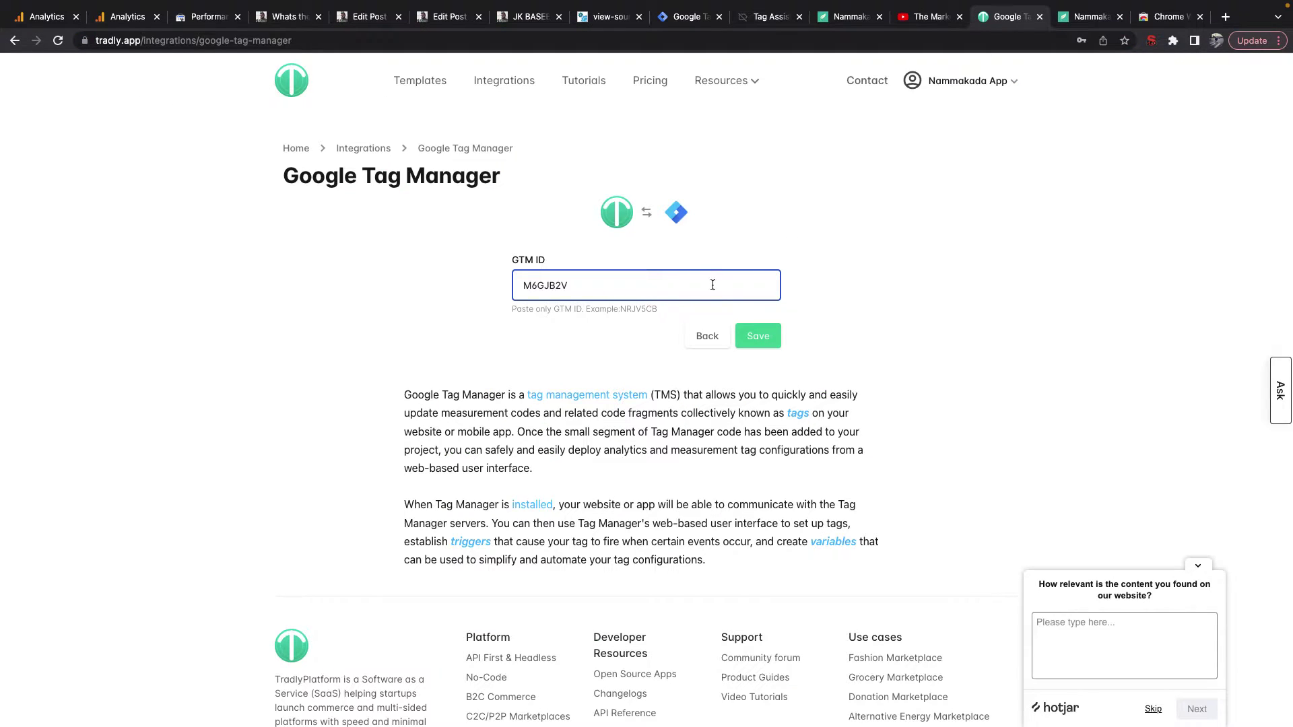
click(757, 337)
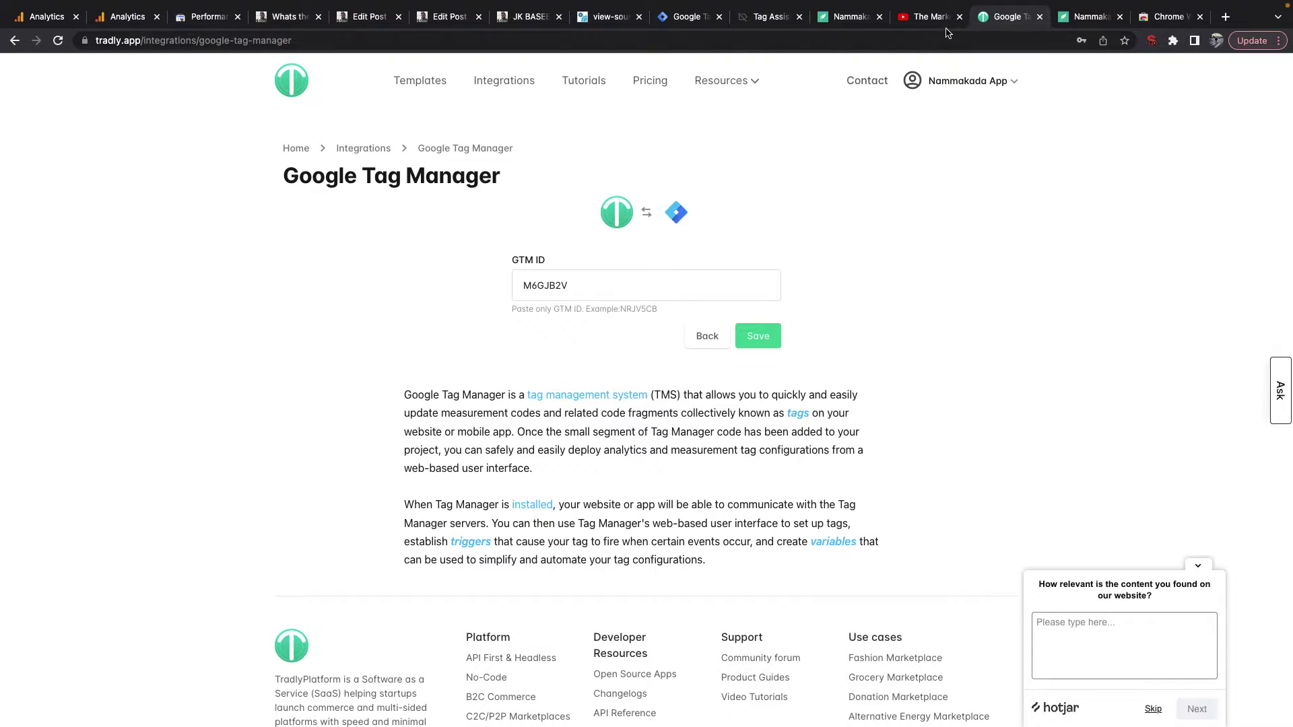
click(758, 19)
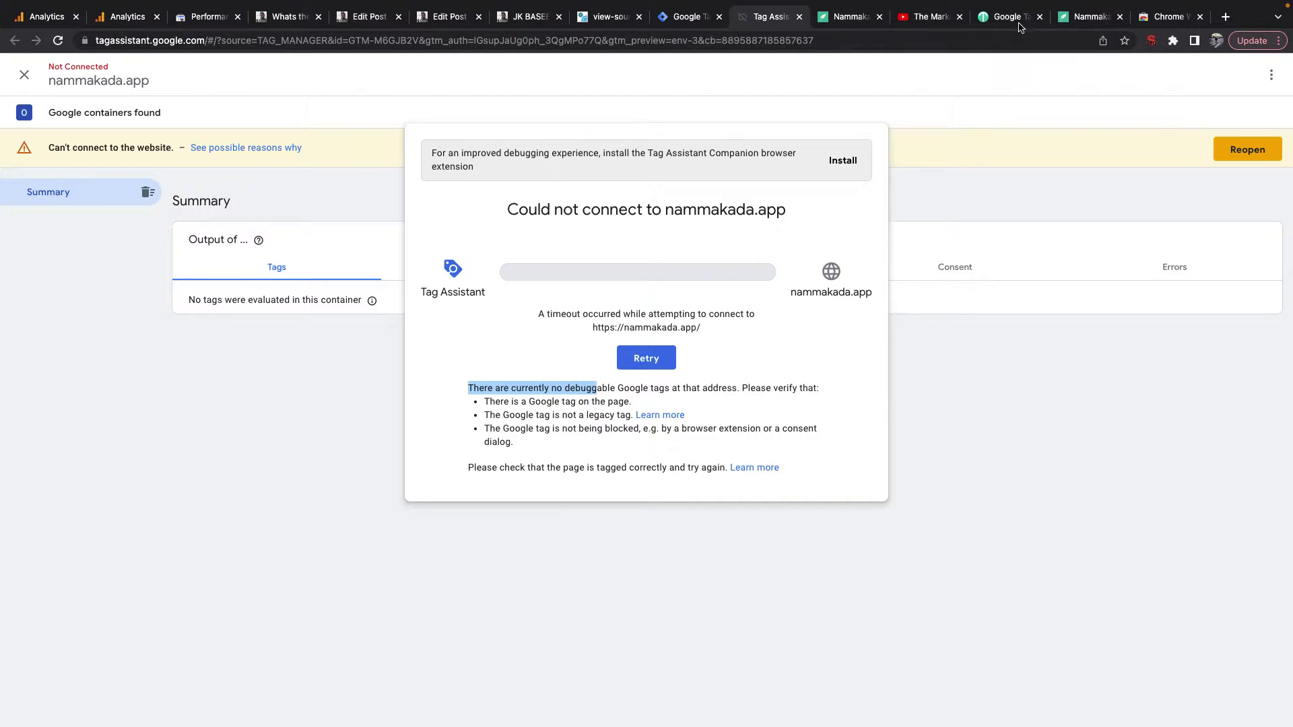
click(1085, 18)
click(840, 22)
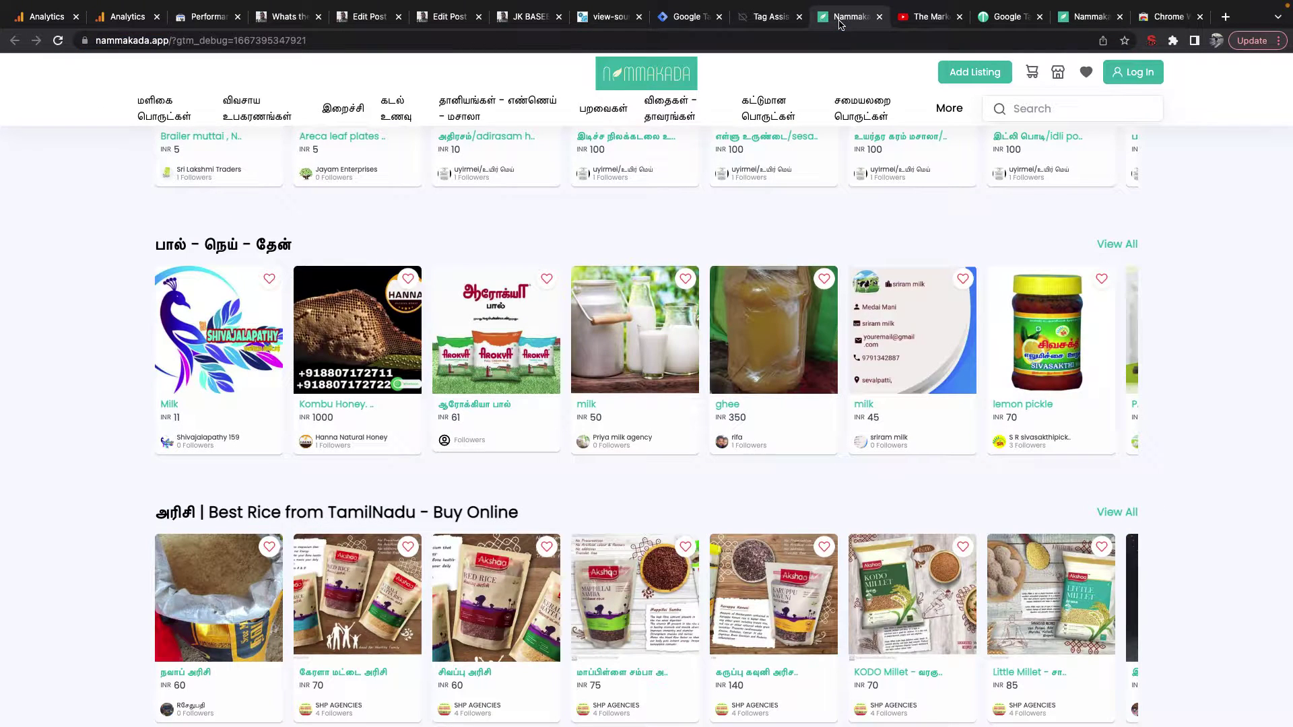
click(879, 17)
click(817, 15)
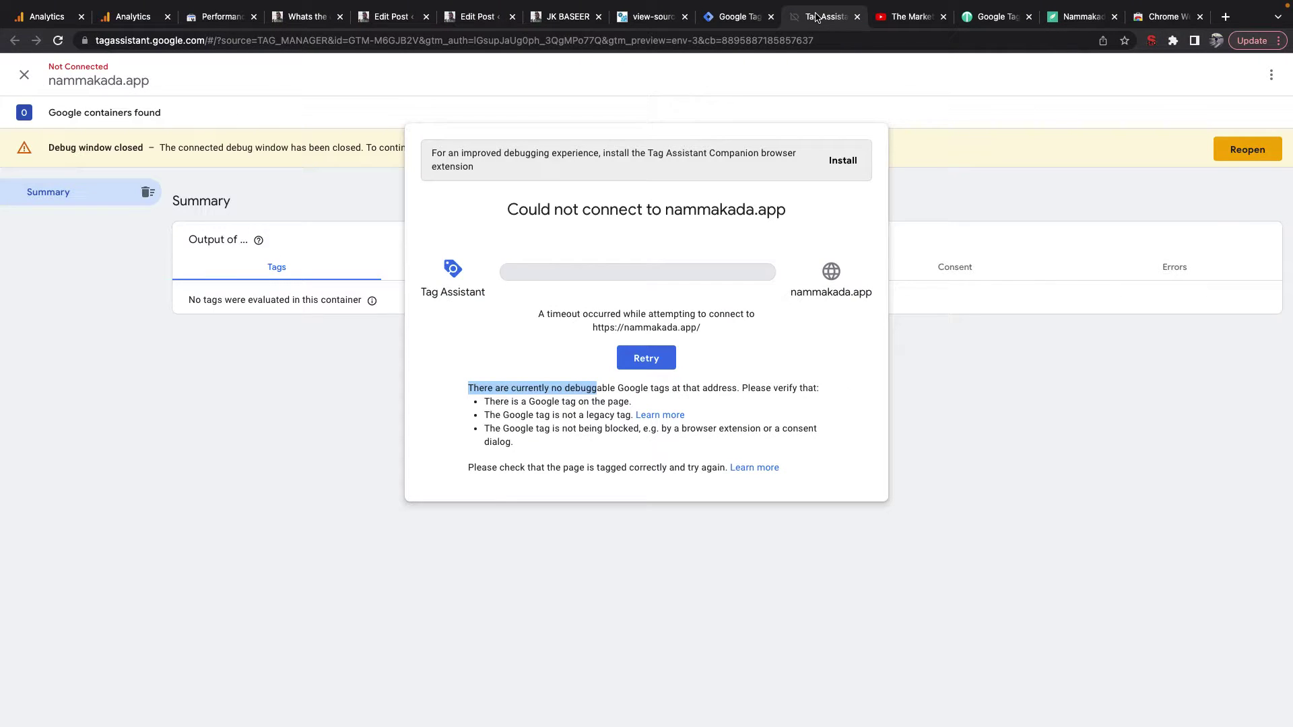
click(636, 359)
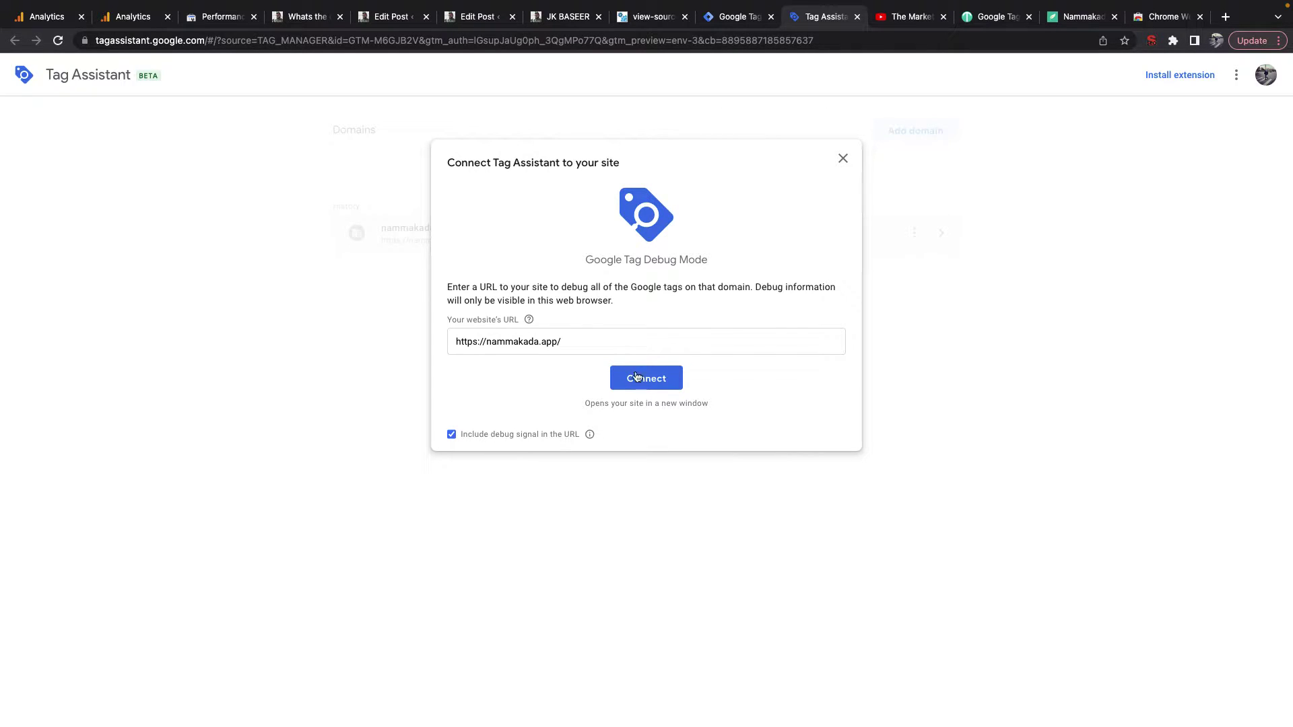
click(639, 376)
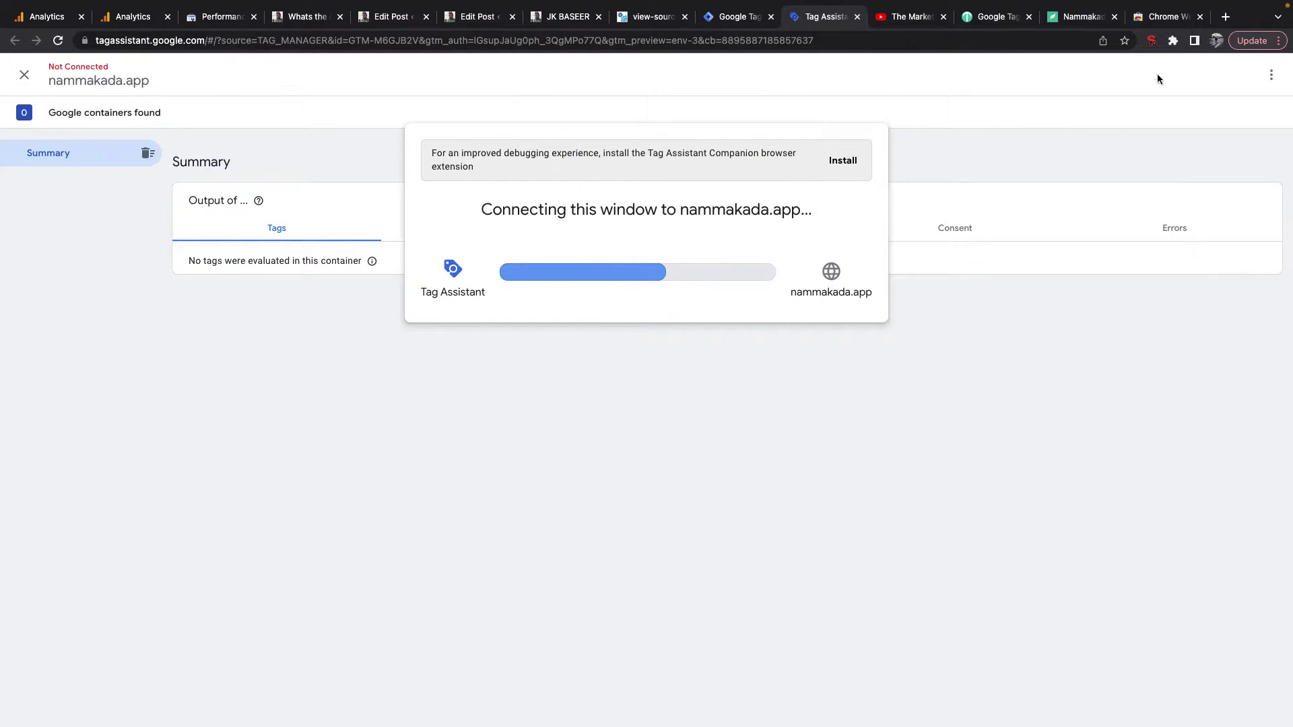
Step: Request installation of the Tag Manager Assistant extension from the Chrome Web Store
click(1161, 19)
click(784, 210)
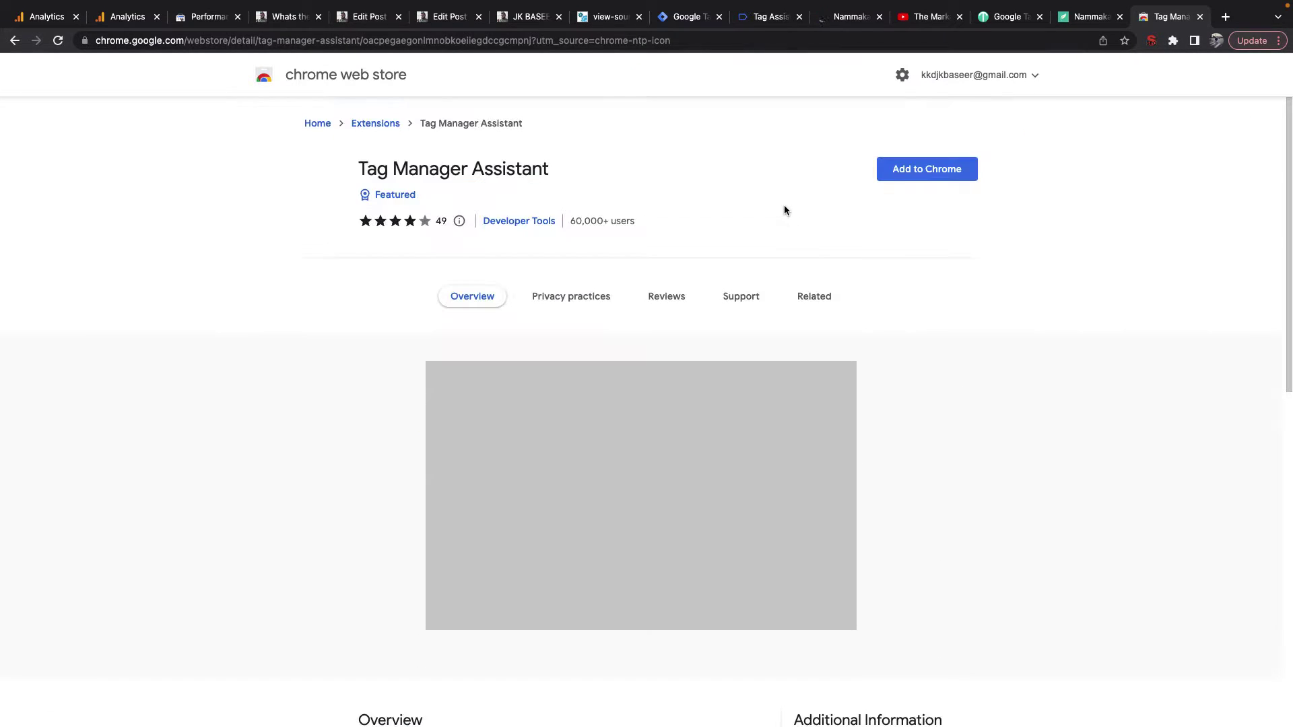
click(926, 180)
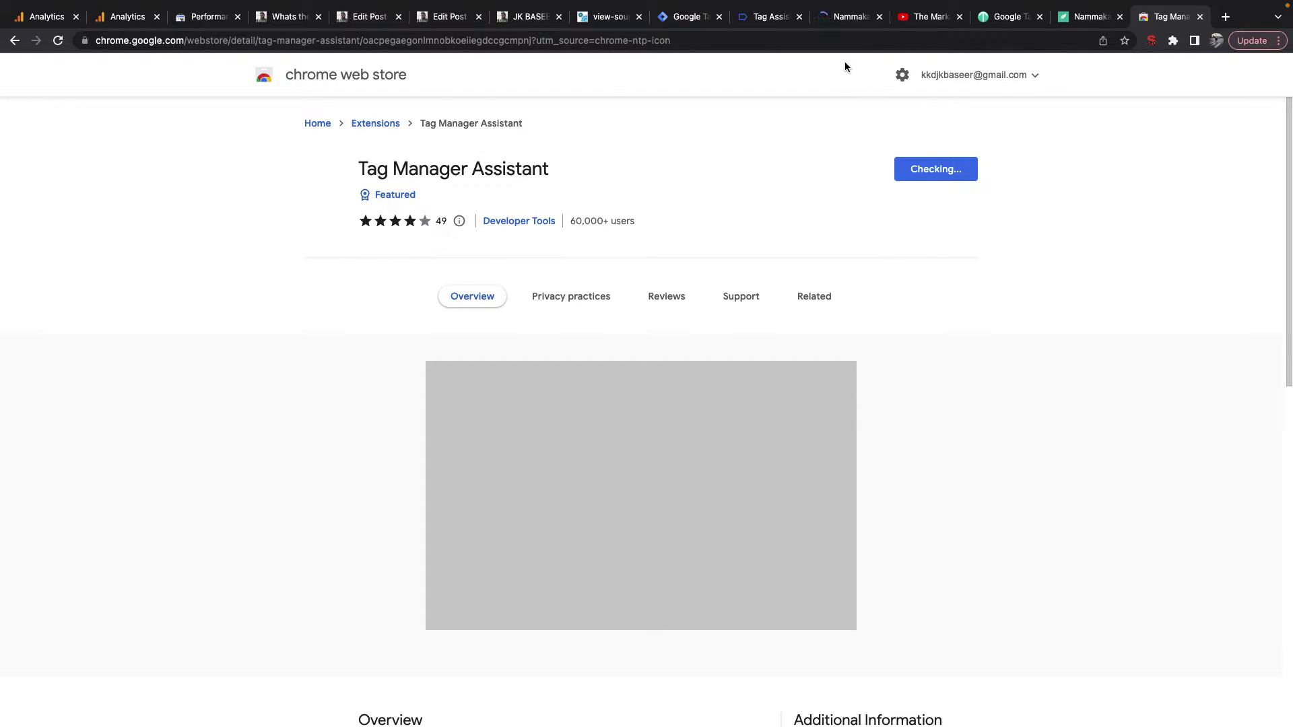
Step: Check the debugging connection on both the reopened storefront and the Tag Assistant page
click(835, 18)
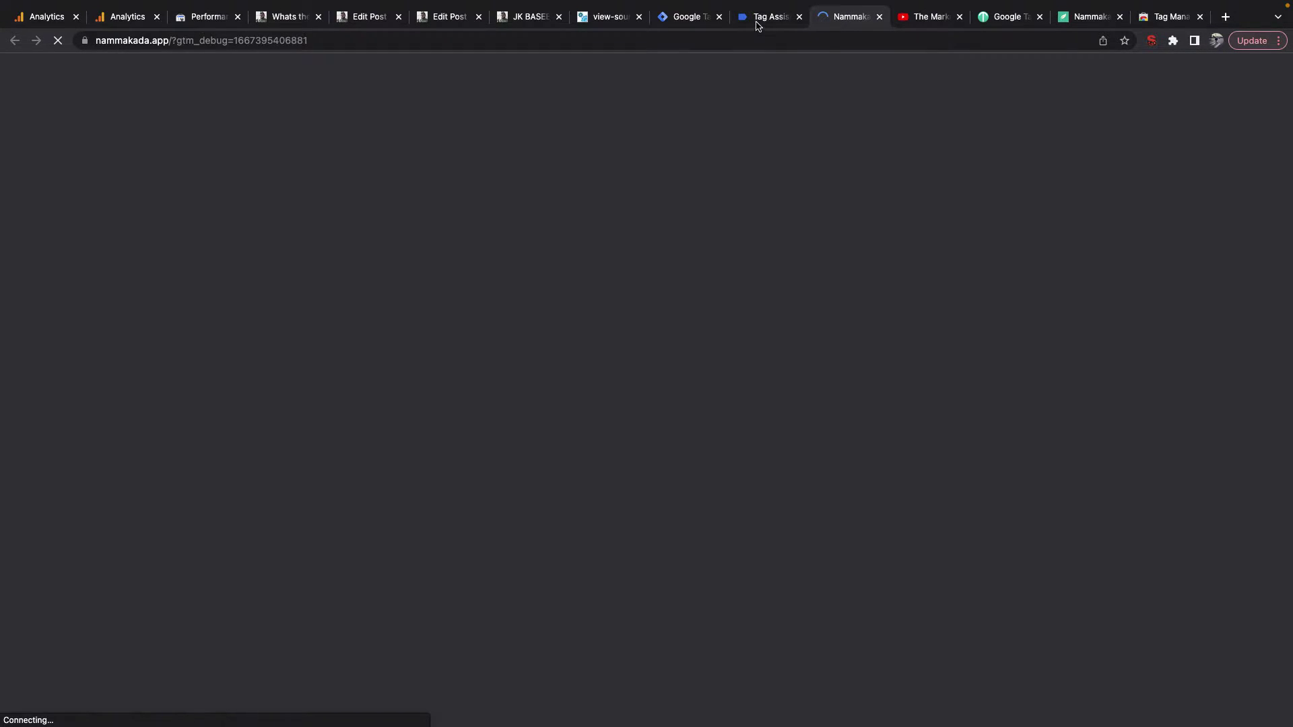
click(757, 25)
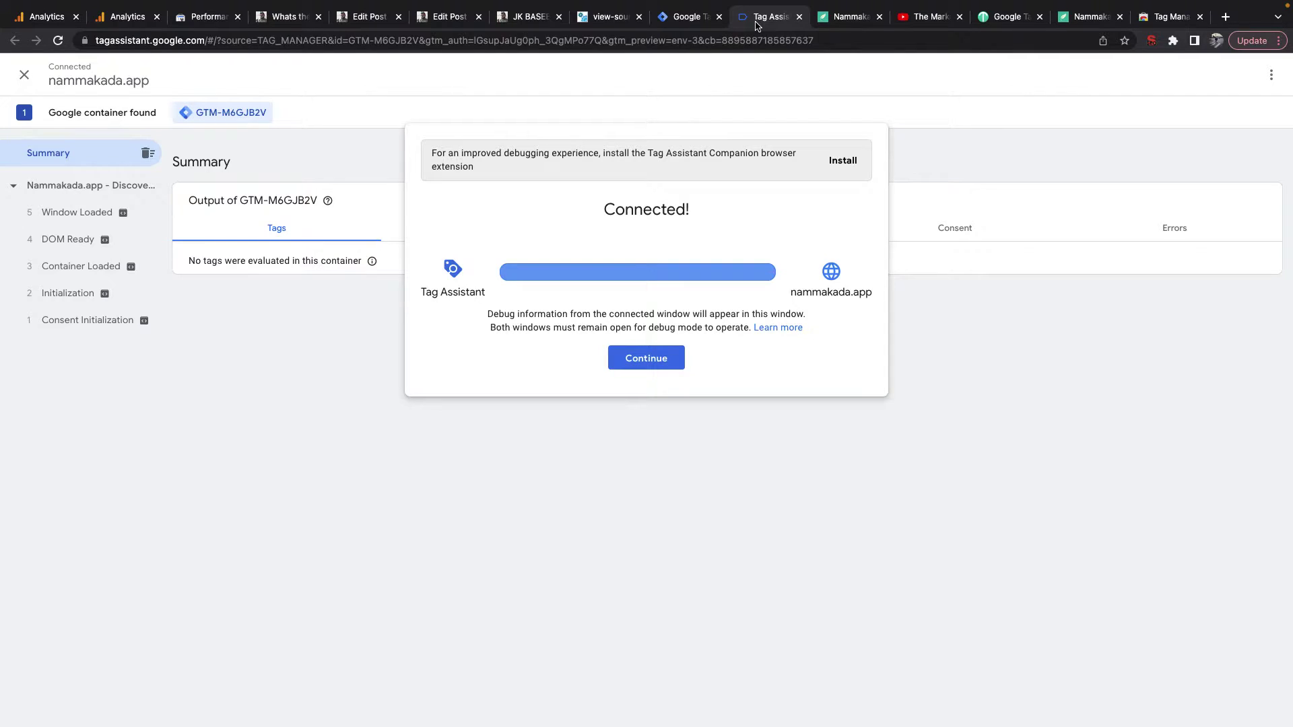
click(839, 18)
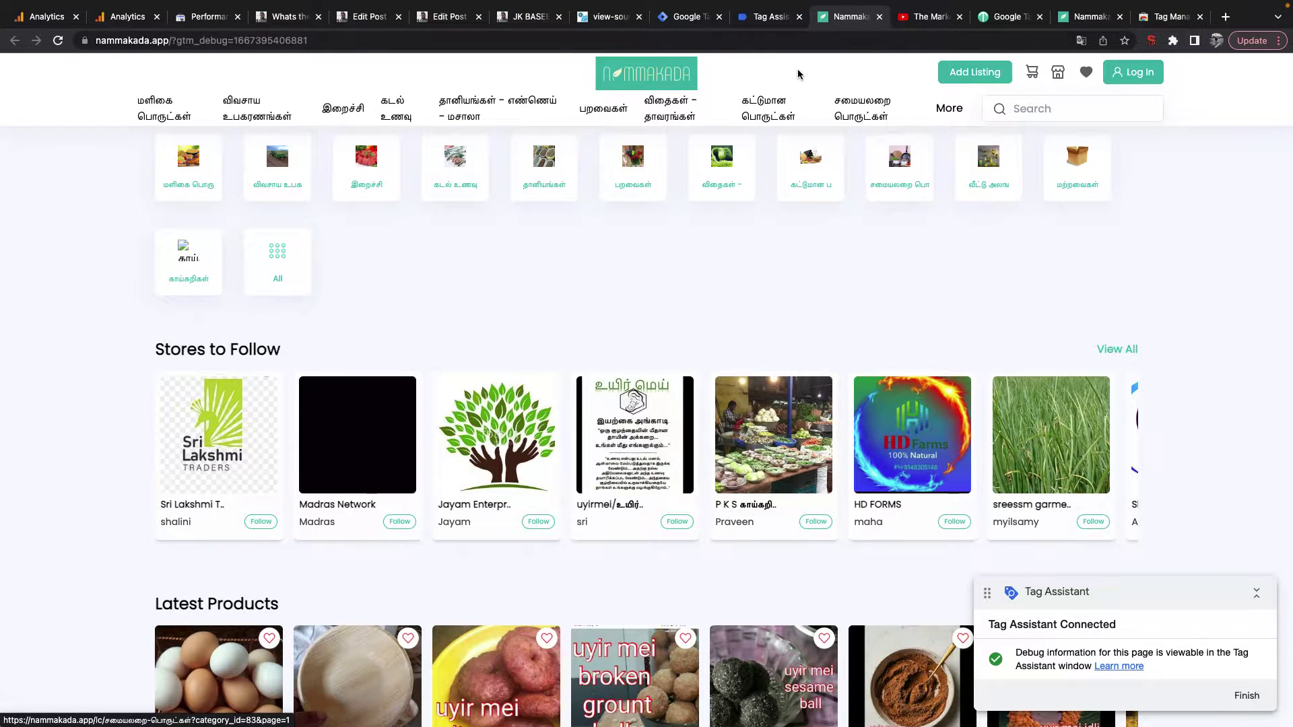
click(759, 18)
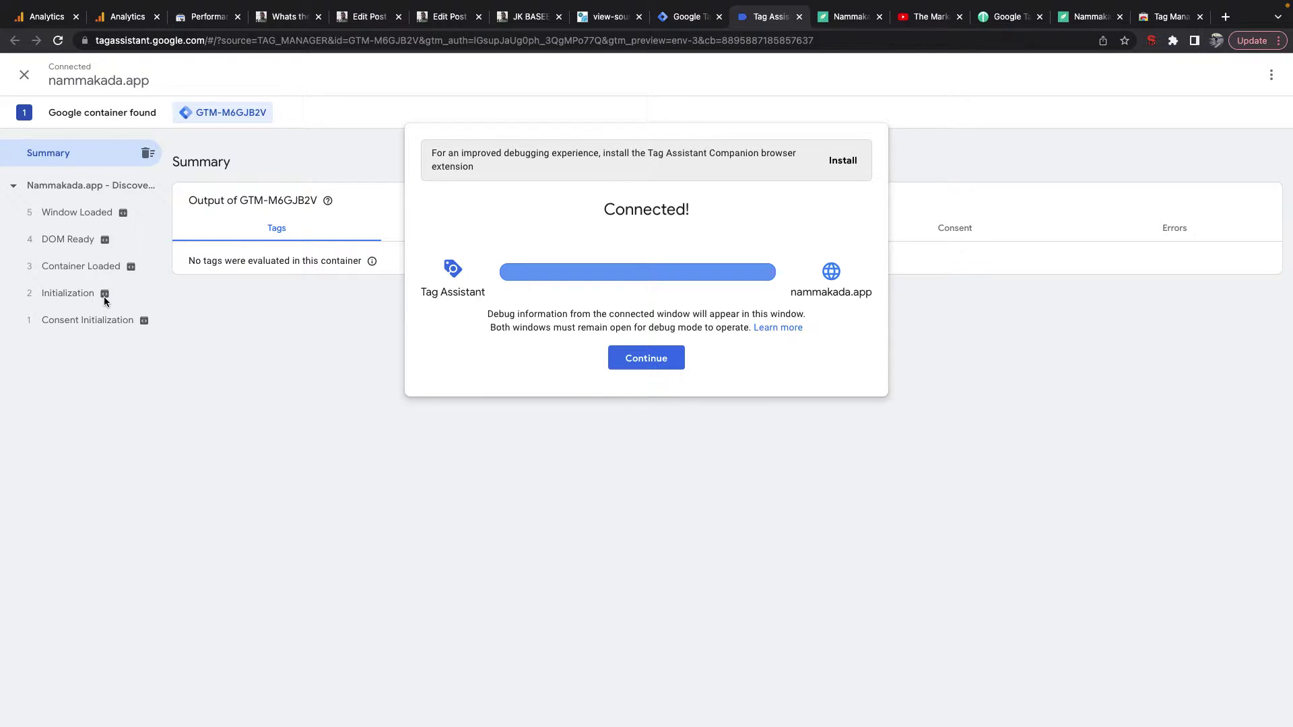
Step: Continue to the debug report, examine the DOM Ready and Window Loaded events, and look through the connected storefront
click(648, 358)
click(93, 241)
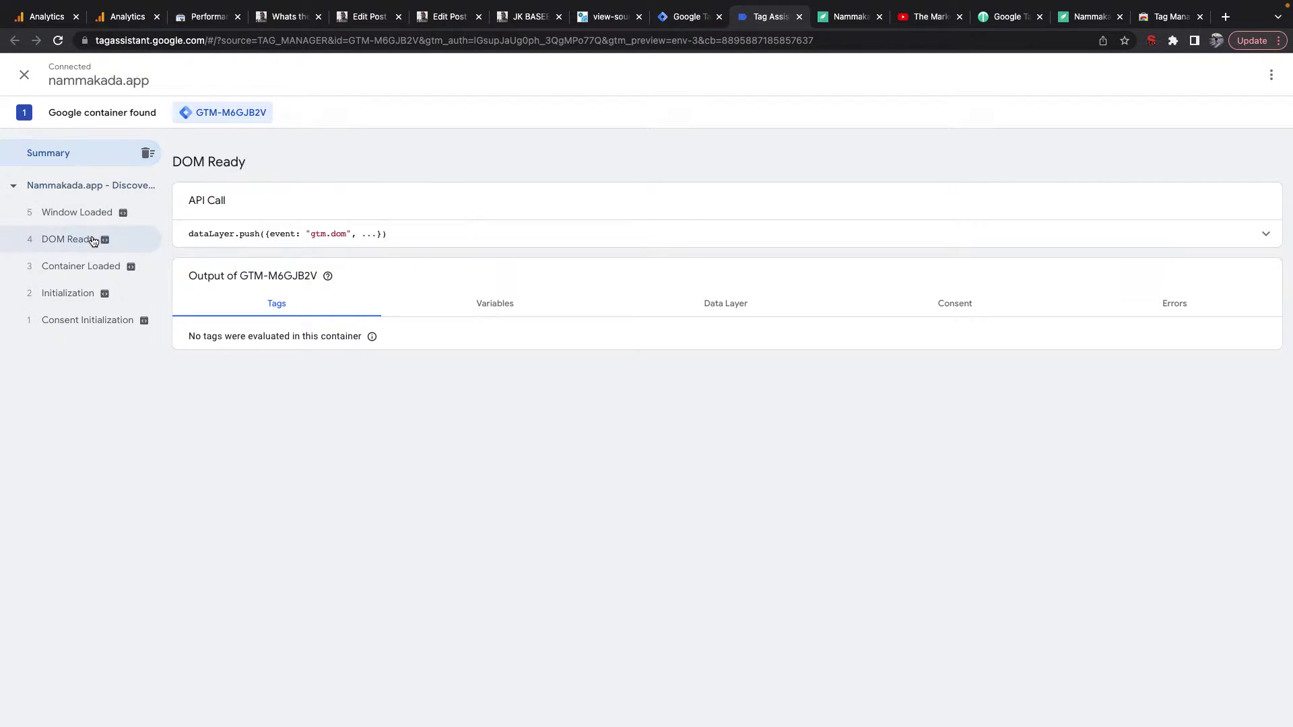
click(80, 212)
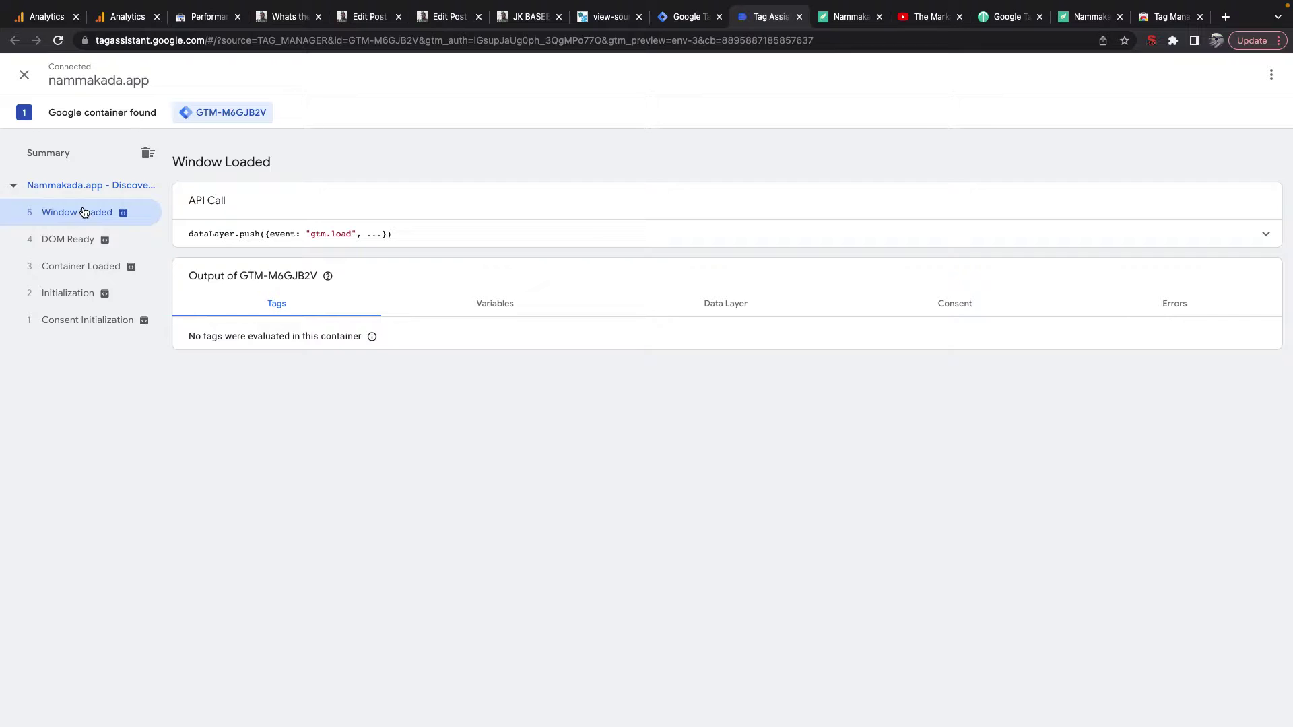
click(832, 17)
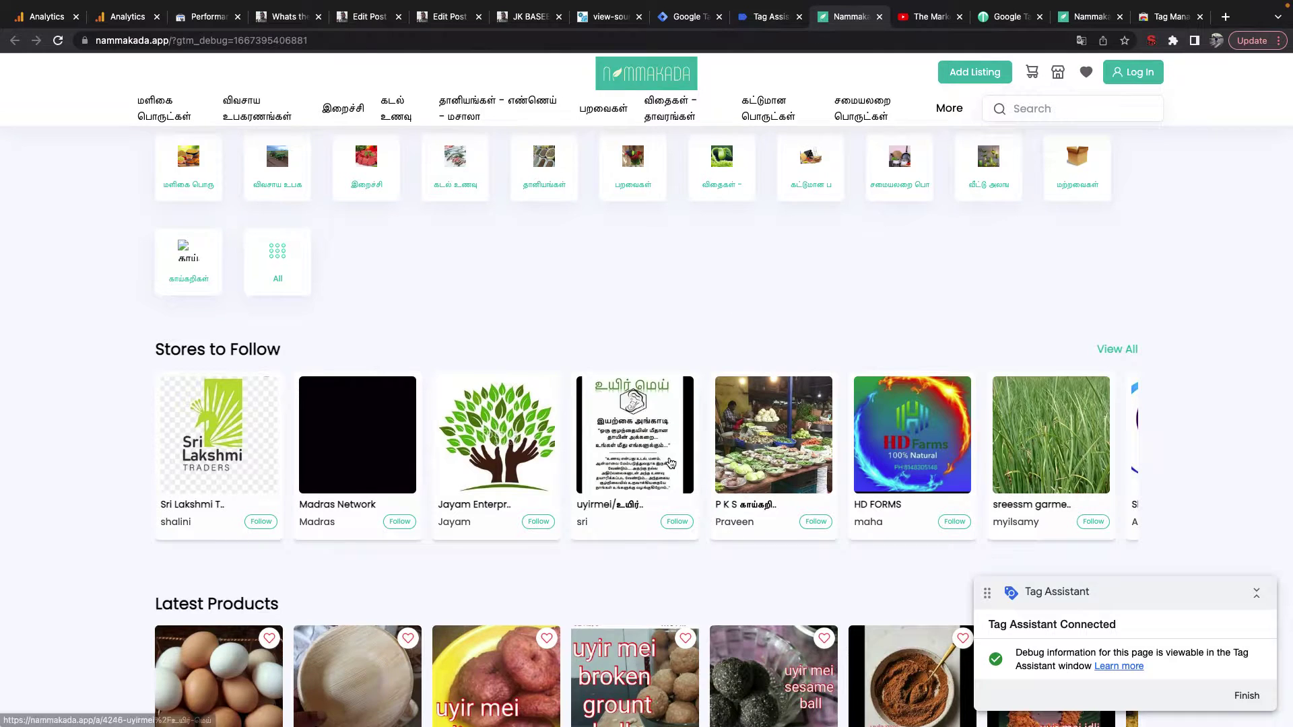
scroll(672, 463, down, 4)
scroll(671, 463, down, 5)
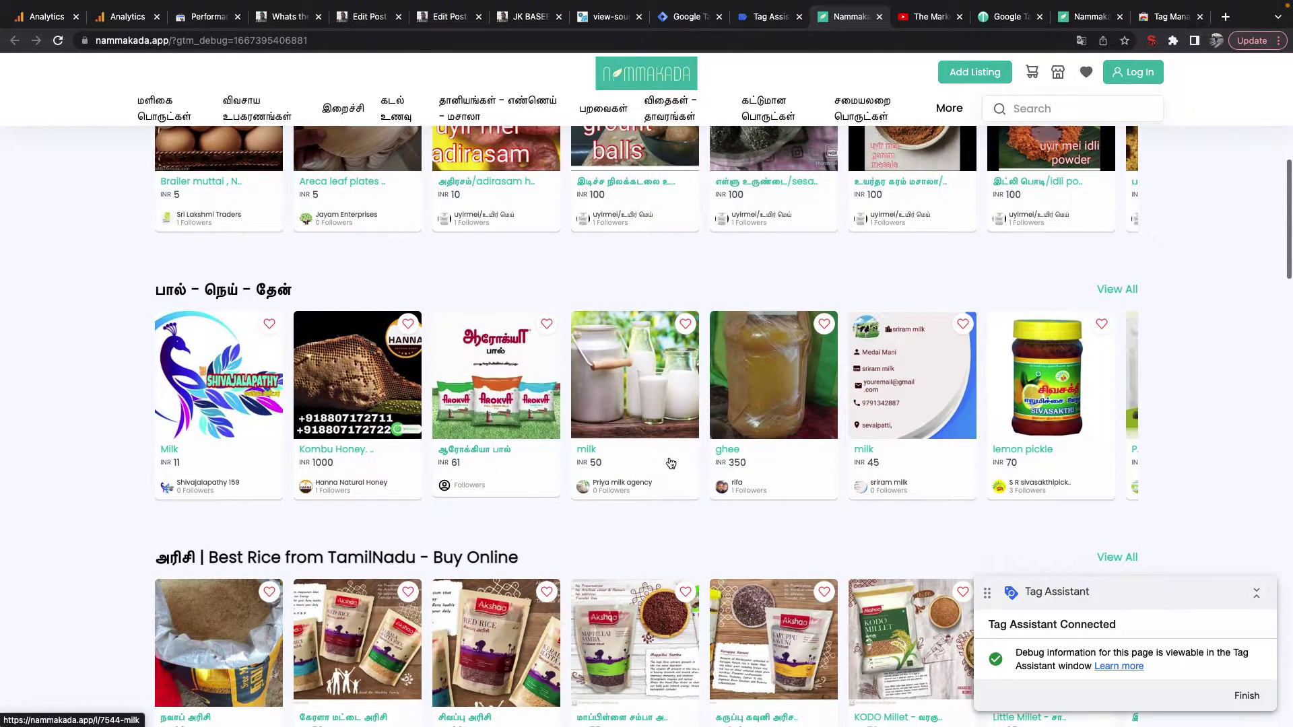
Step: Check the Tag Manager Assistant store page and the browser's extension list on the storefront for the new extension
click(1159, 20)
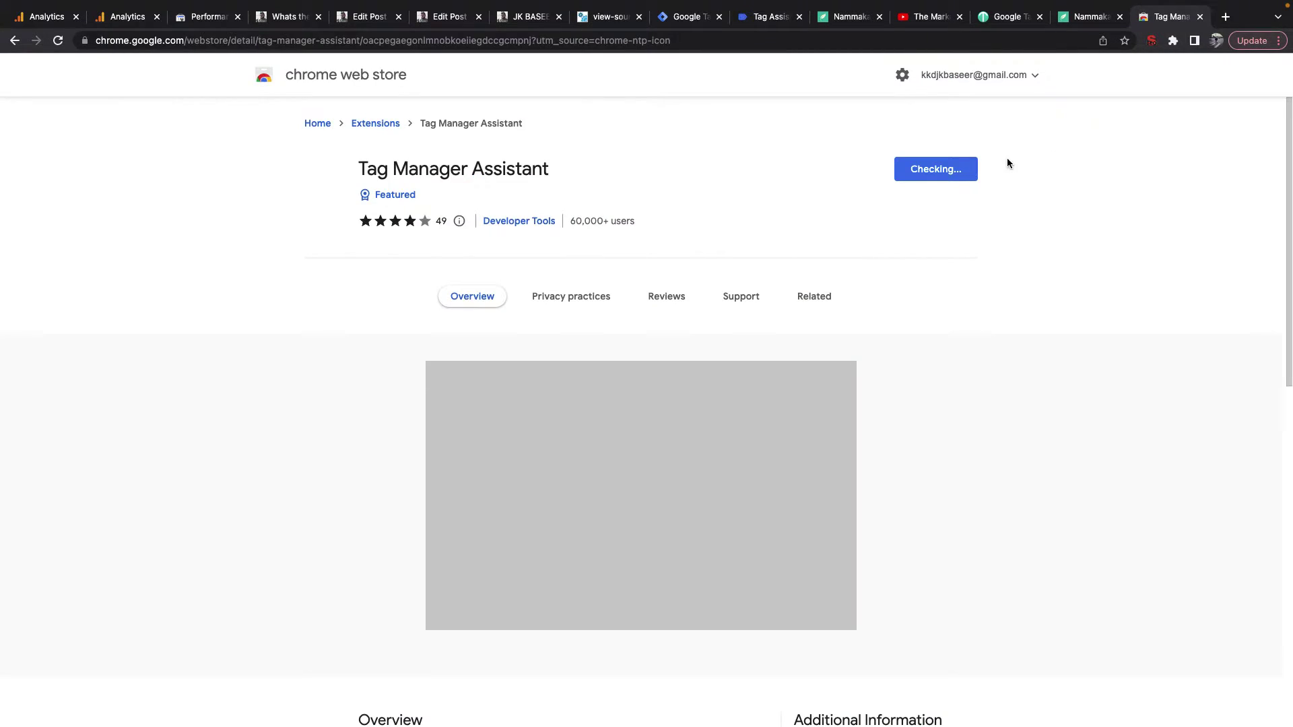
scroll(722, 344, down, 1)
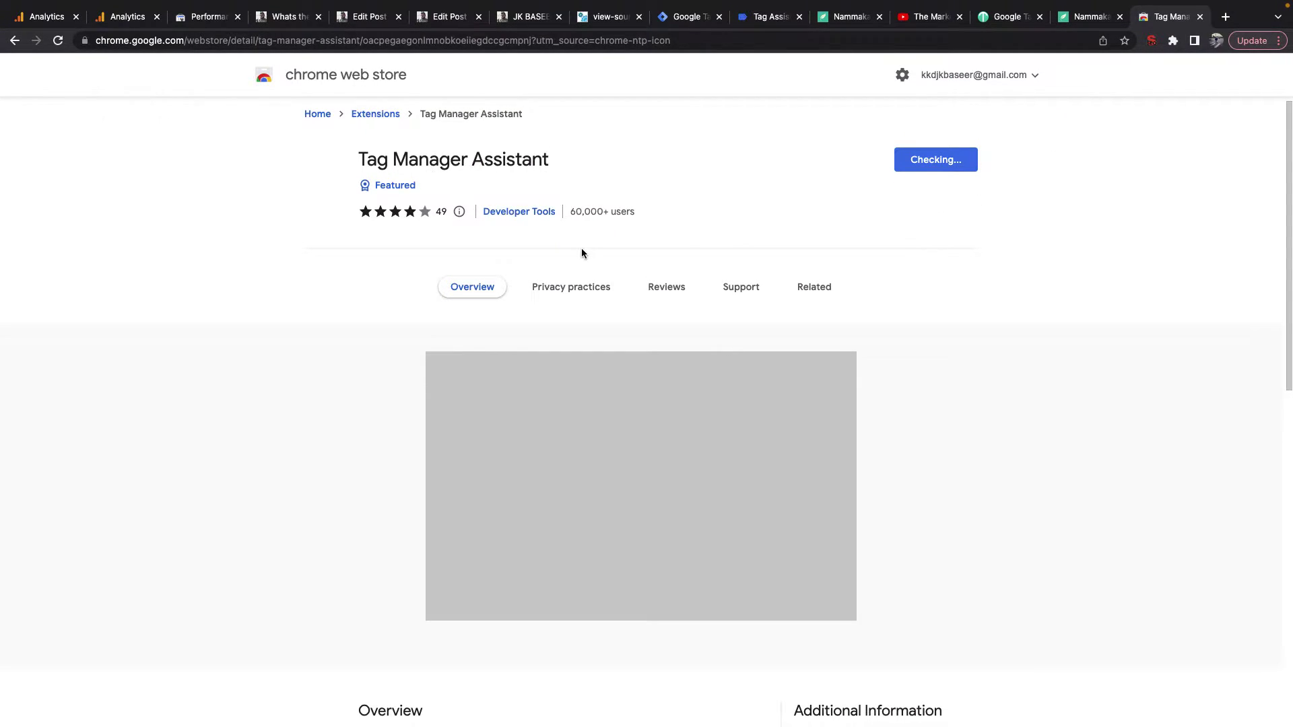
scroll(583, 253, up, 1)
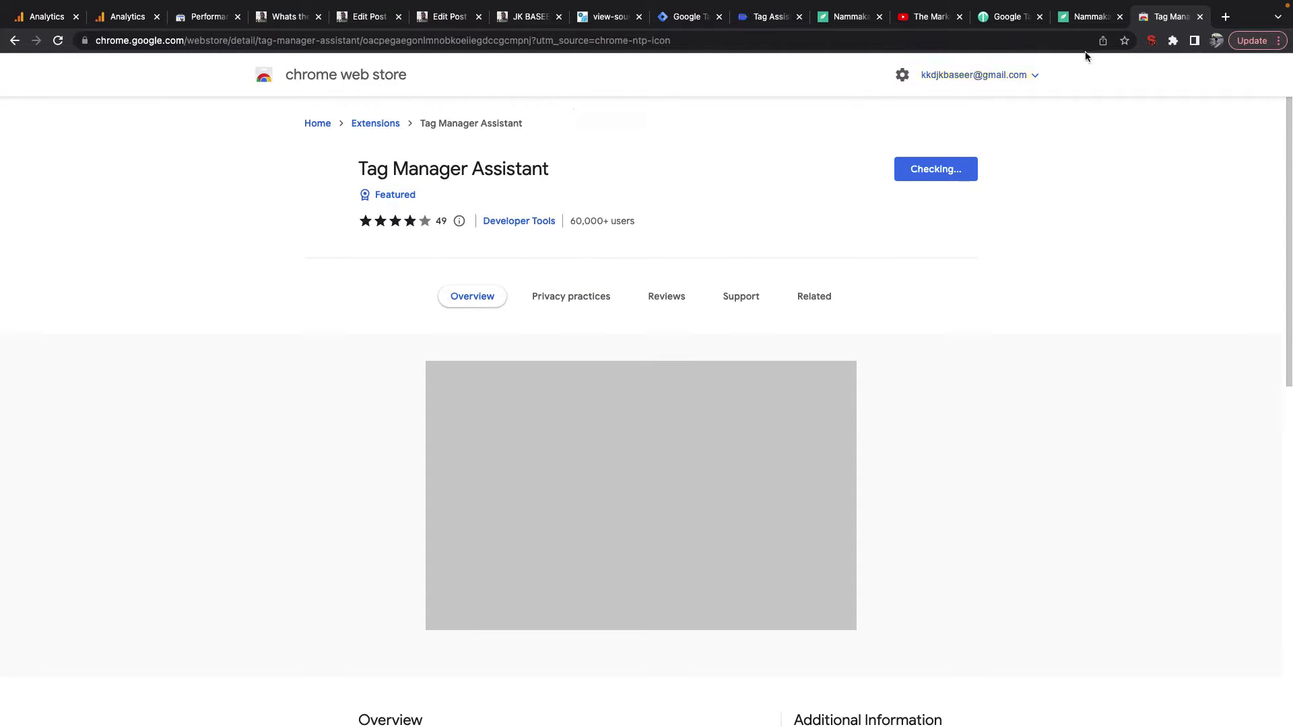
click(1088, 17)
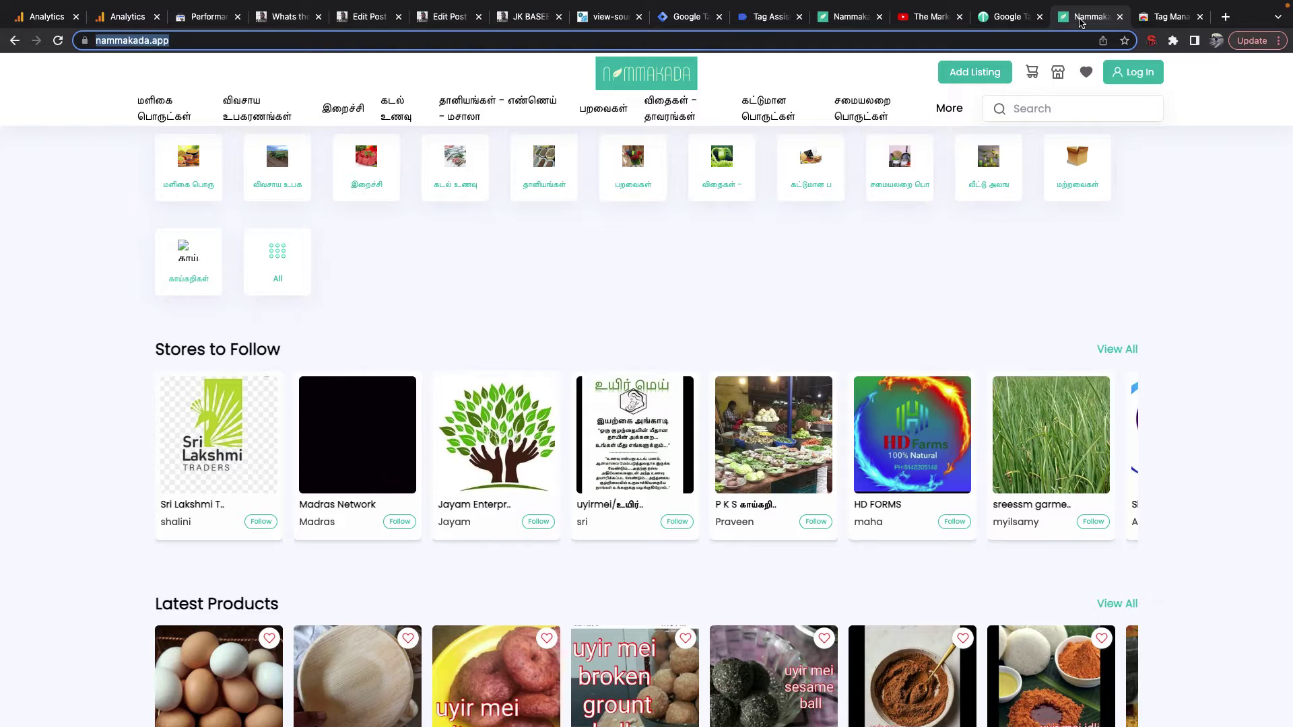
click(1170, 42)
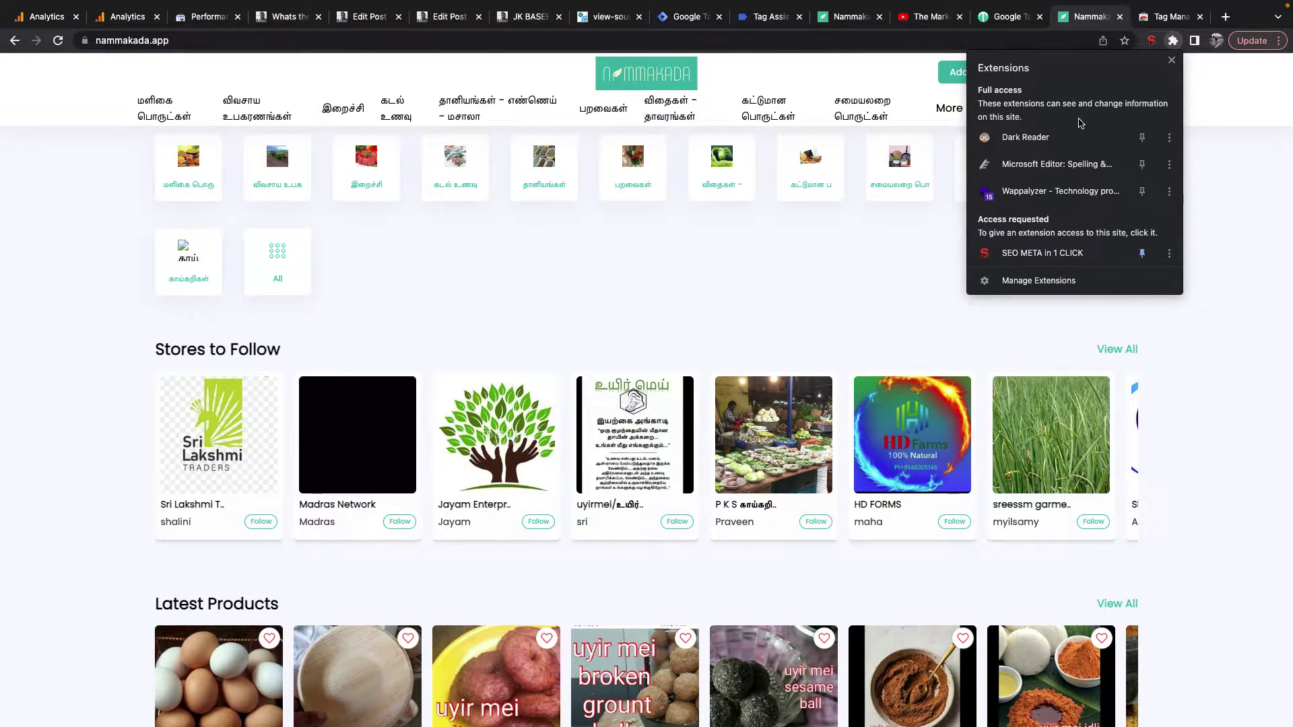
click(1170, 25)
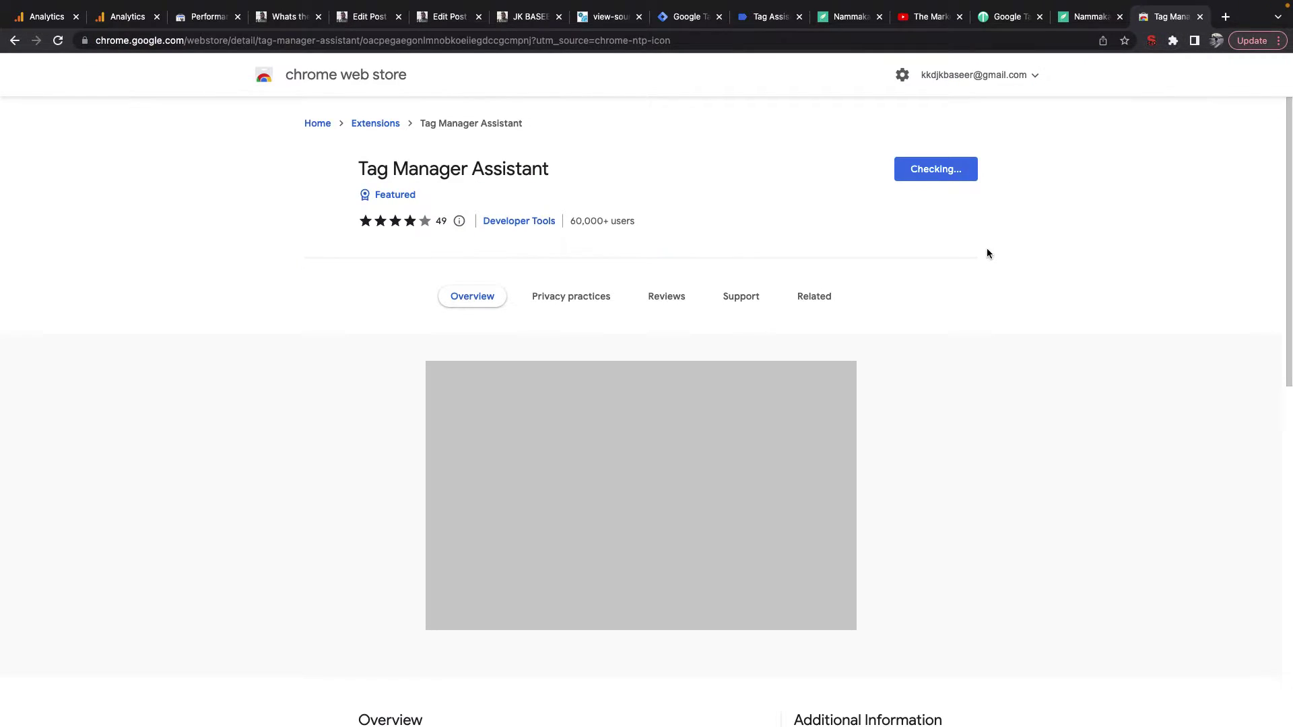
scroll(987, 253, down, 4)
scroll(988, 253, up, 4)
click(1081, 17)
click(1171, 41)
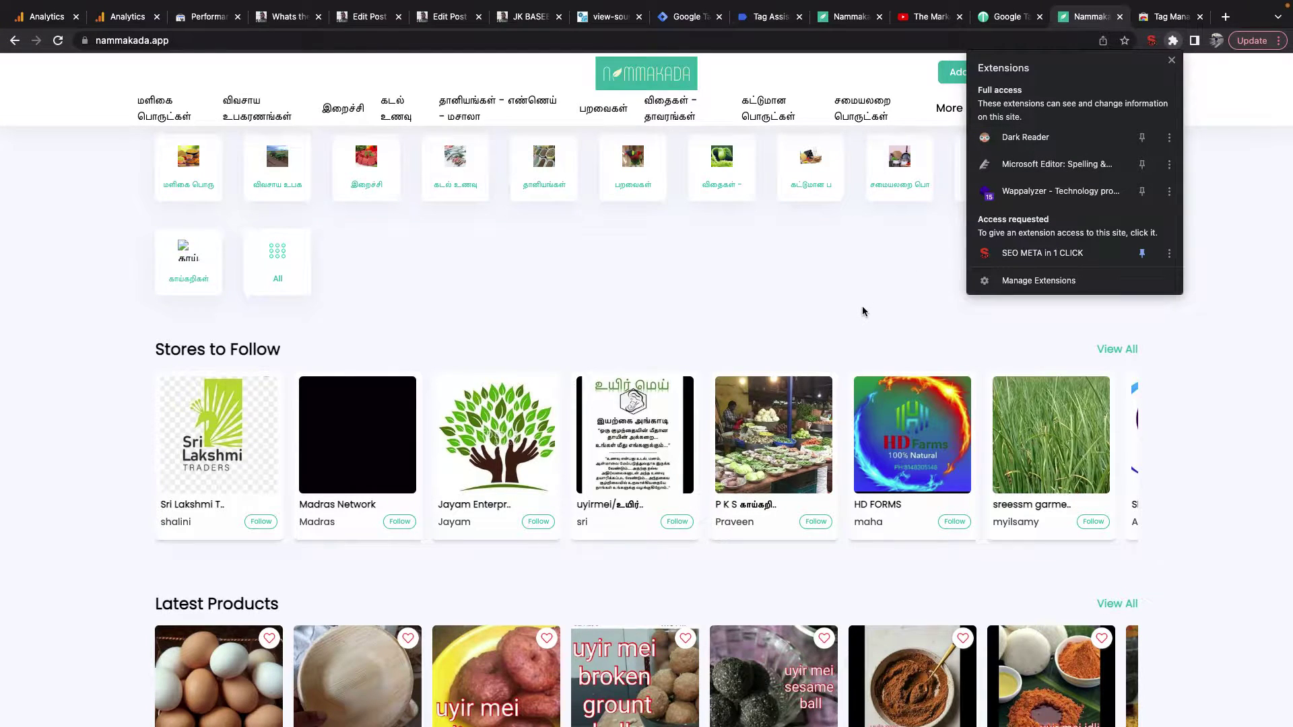
scroll(864, 311, down, 1)
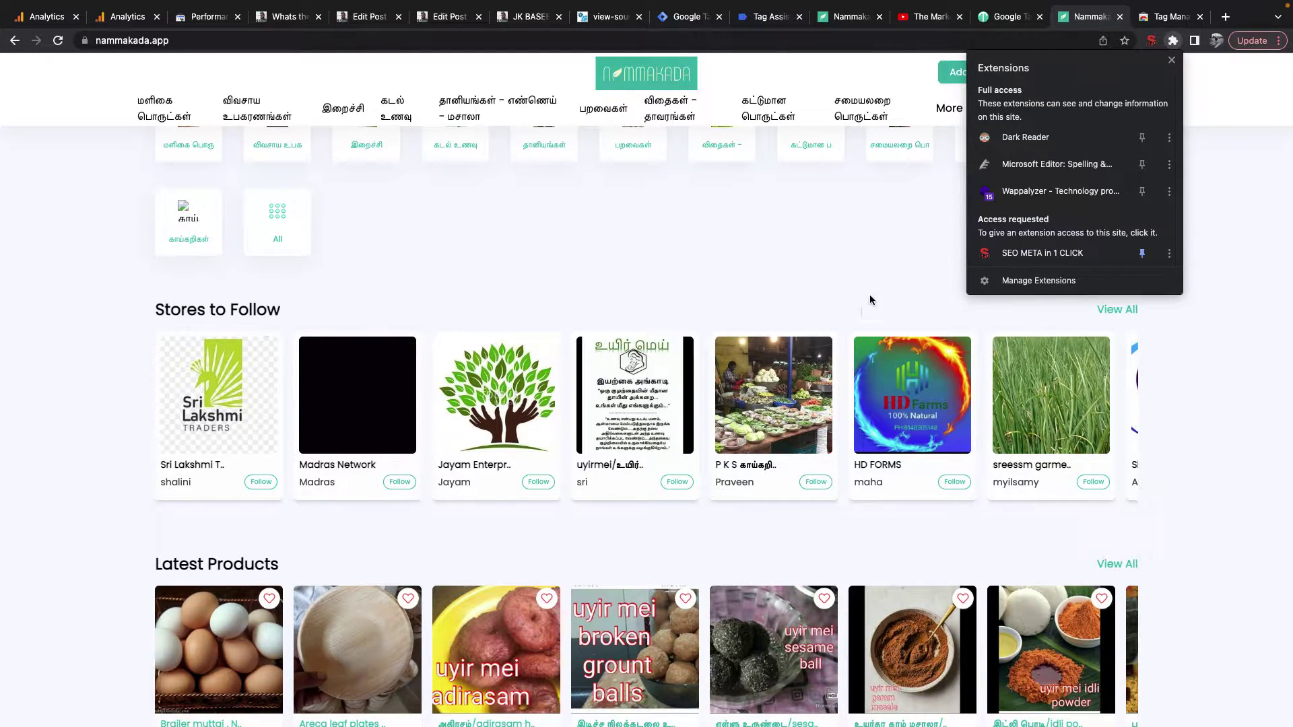
click(887, 164)
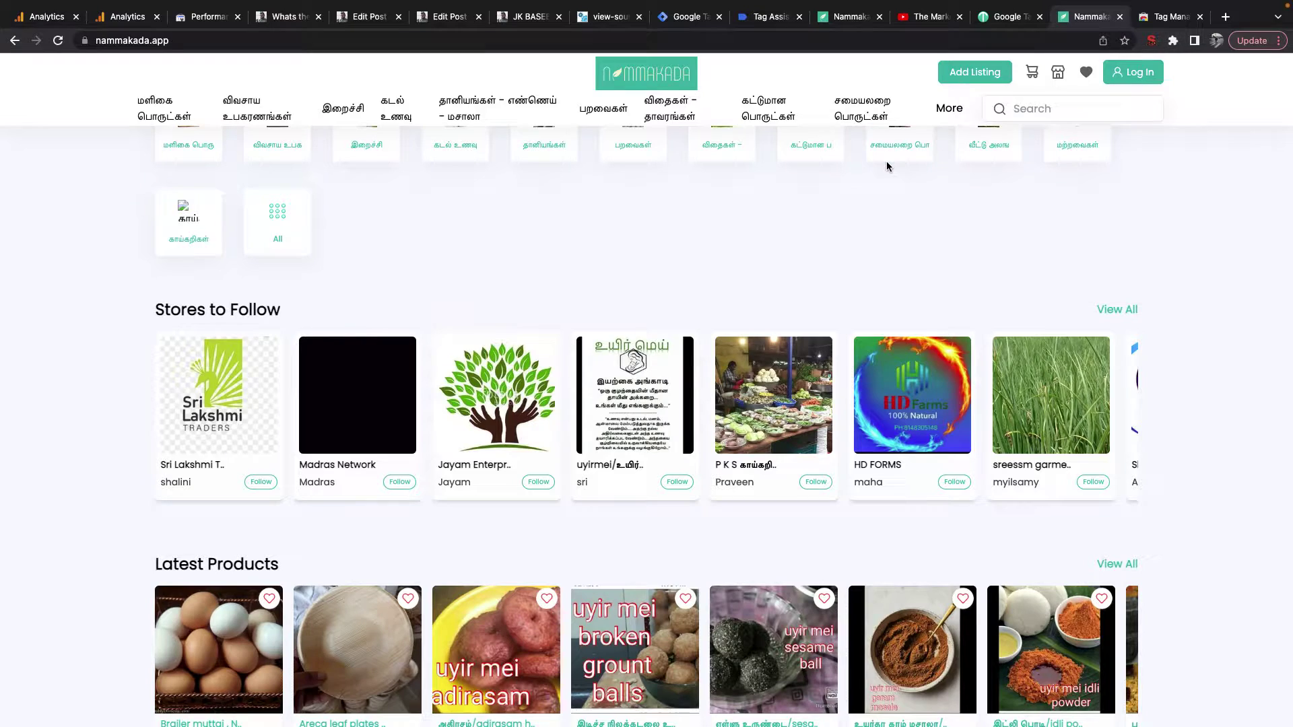
Step: End the current Tag Assistant debug session and start debugging nammakada.app again from the history
click(764, 19)
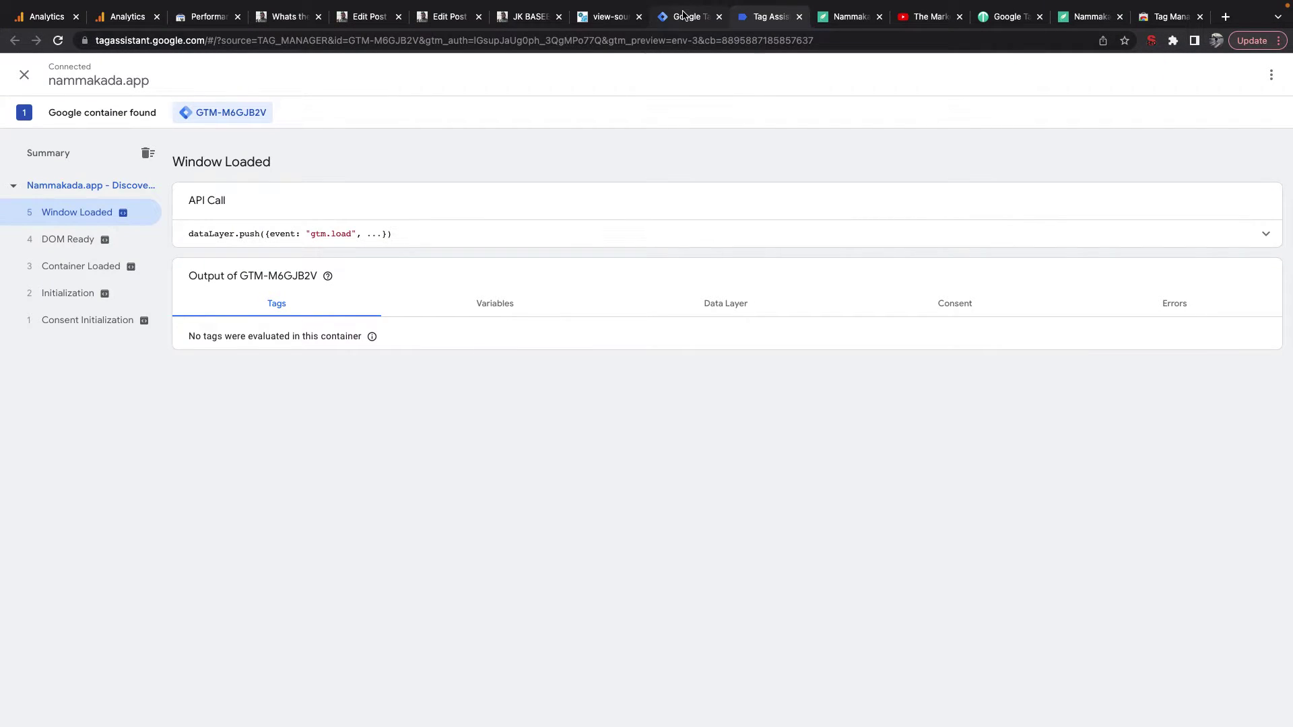
click(33, 76)
click(762, 262)
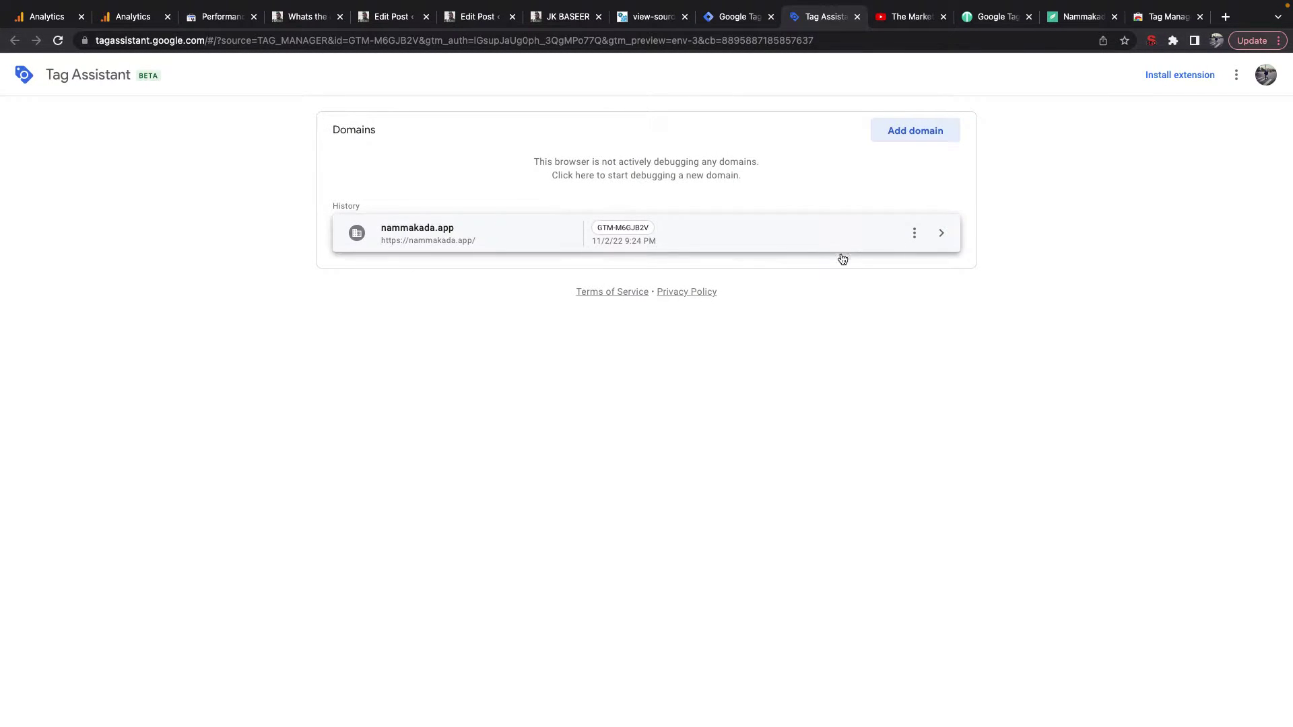
click(437, 228)
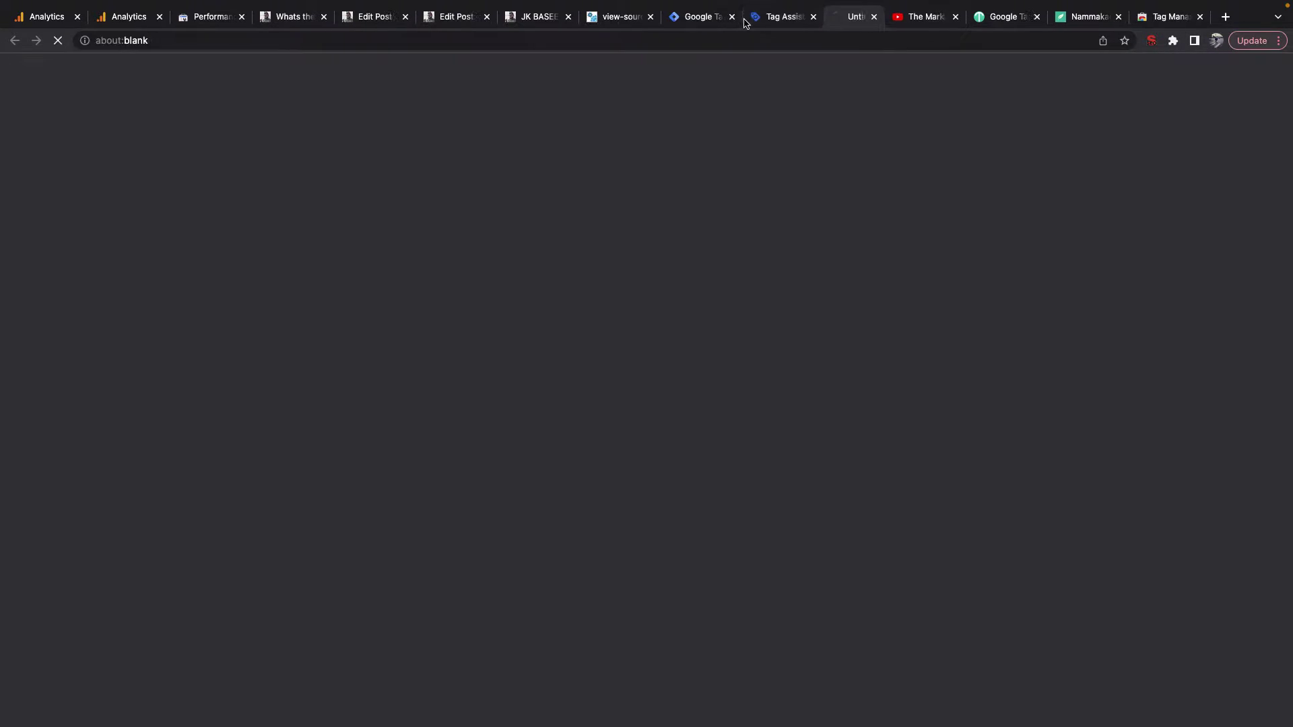
Step: Review the Nammakada Web workspace in Tag Manager, the tag manager diagram in draw.io and the storefront
click(691, 20)
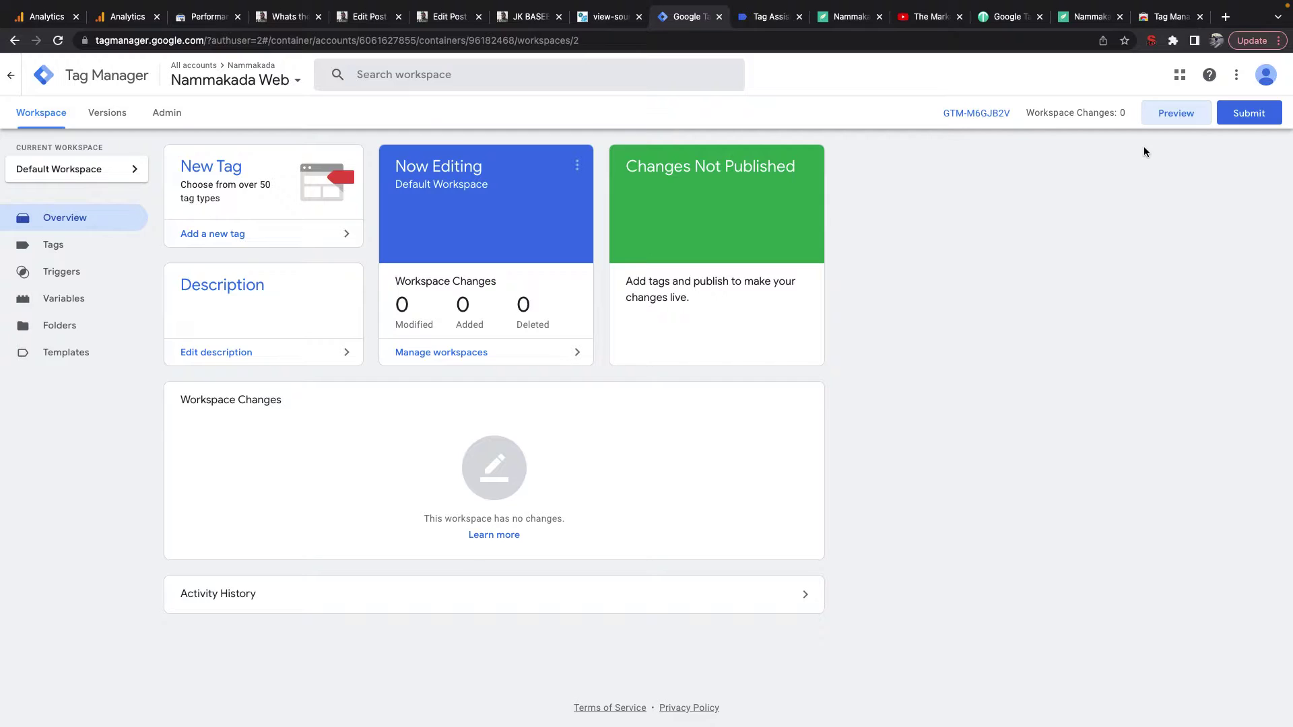
key(ctrl+Right)
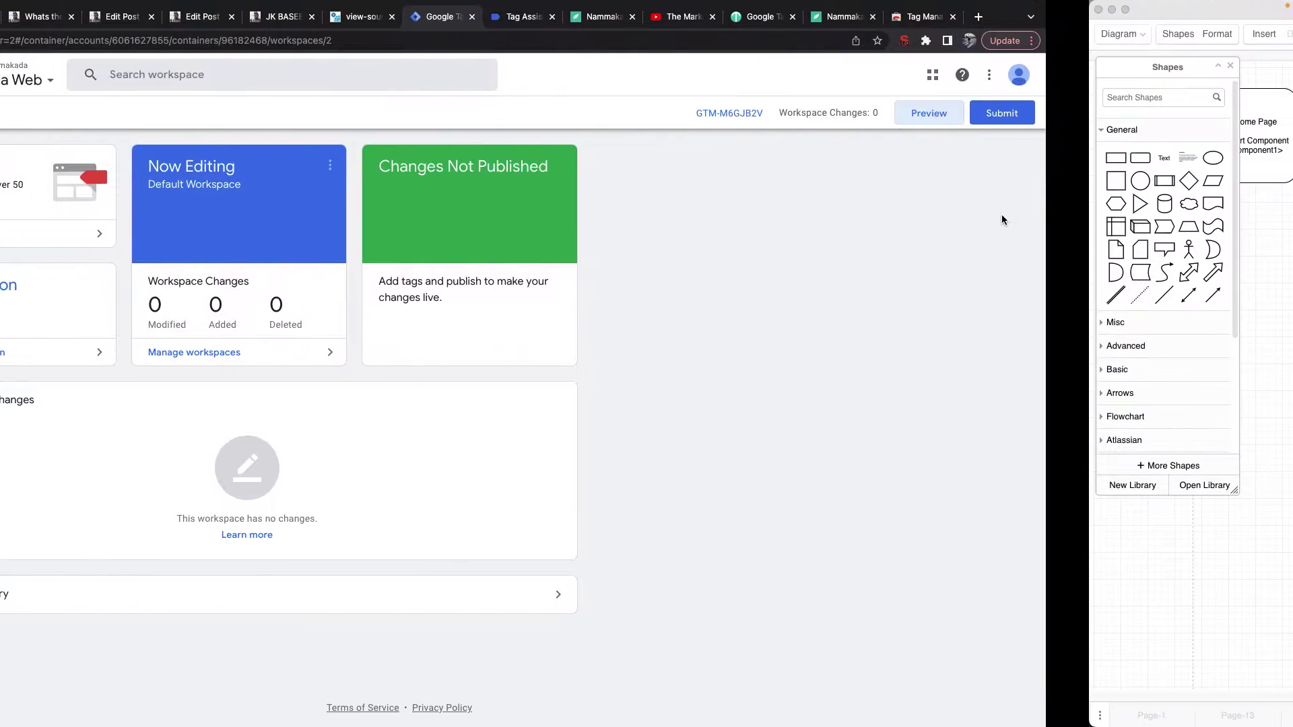
scroll(991, 377, right, 5)
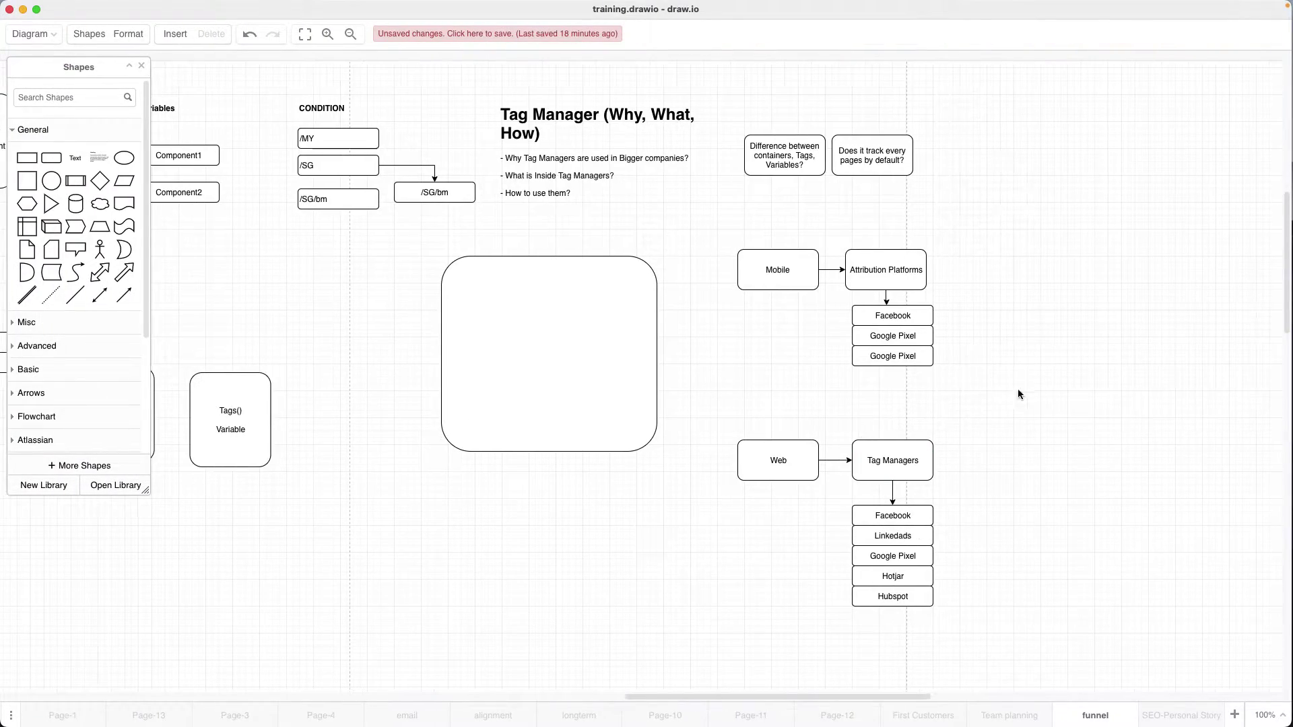
key(ctrl+Left)
click(1083, 16)
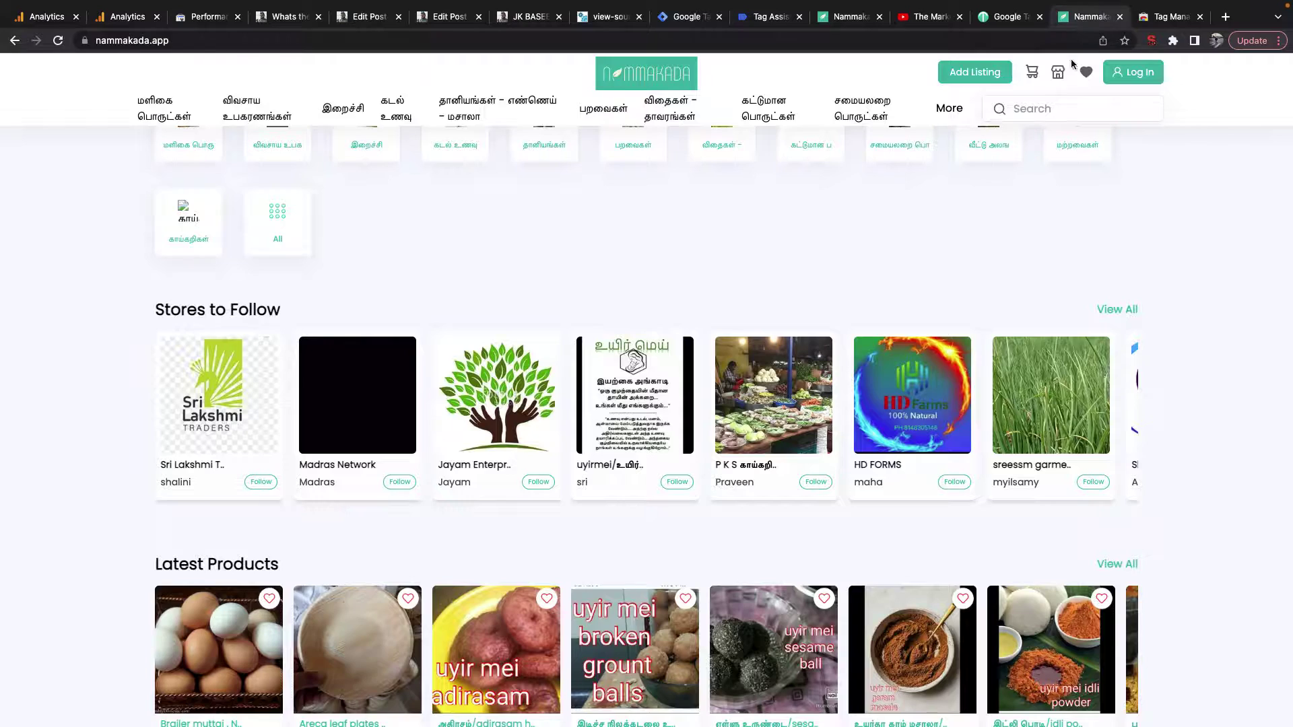
scroll(964, 465, down, 3)
scroll(964, 464, up, 4)
Step: Switch to draw.io and relabel the Facebook box under Tag Managers as "Facebook (Pixel)"
key(ctrl+Right)
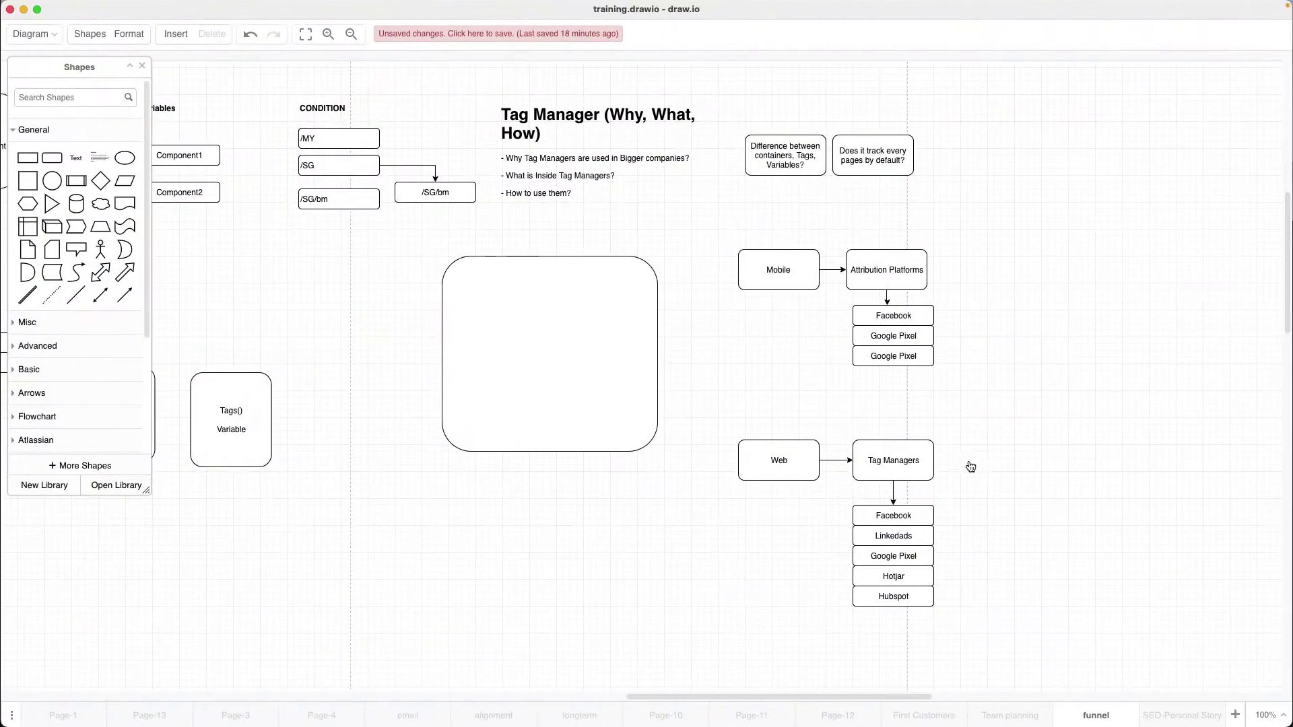
scroll(916, 522, down, 3)
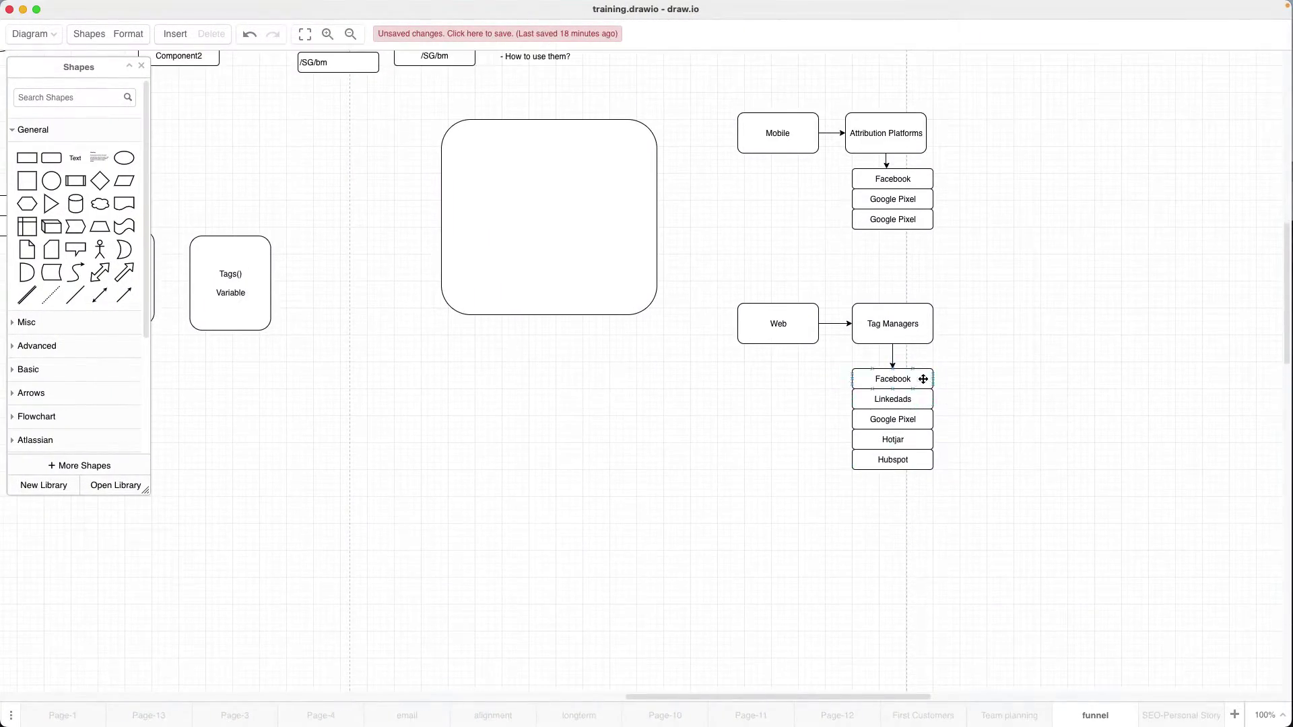
double_click(923, 380)
key(Right)
text((Pixle)
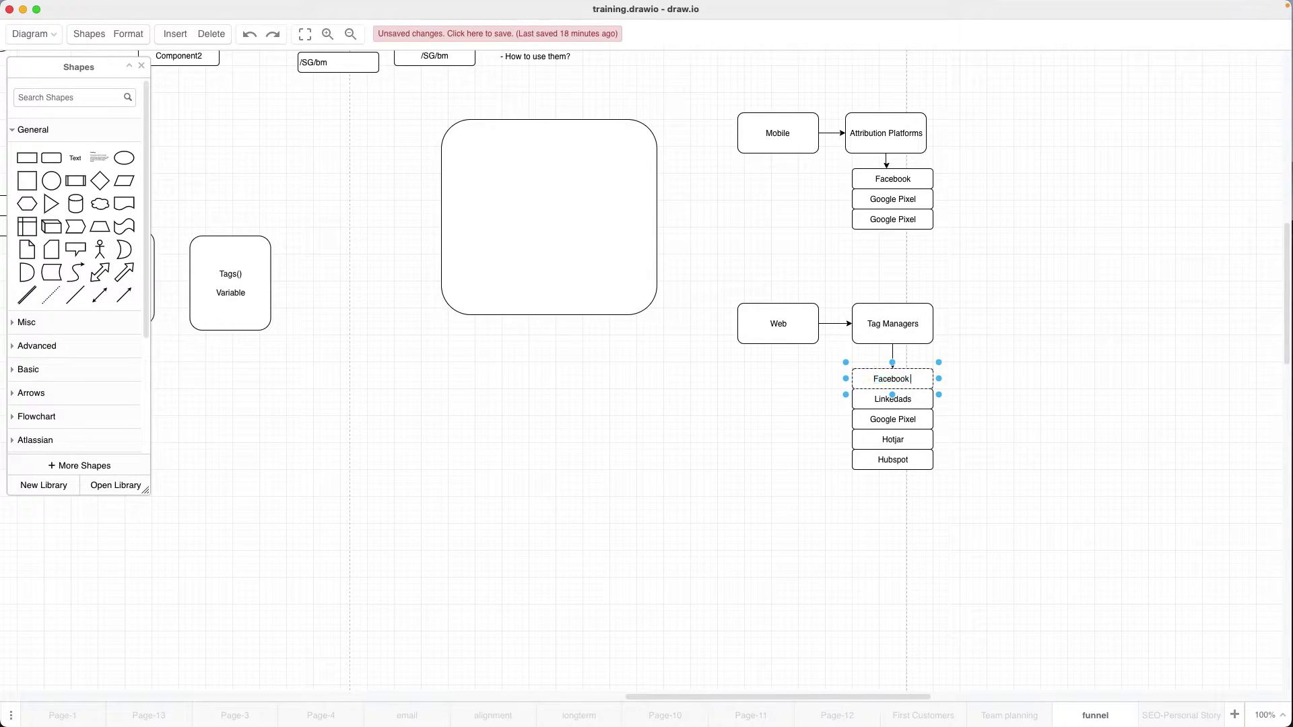
key(BackSpace)
key(BackSpace)
text(el))
click(947, 465)
Step: Place a copy of the Facebook (Pixel) box beside the Tag Managers list and label it "Google Analytics"
drag(919, 382, 1041, 377)
double_click(1041, 377)
text(Google Analytics)
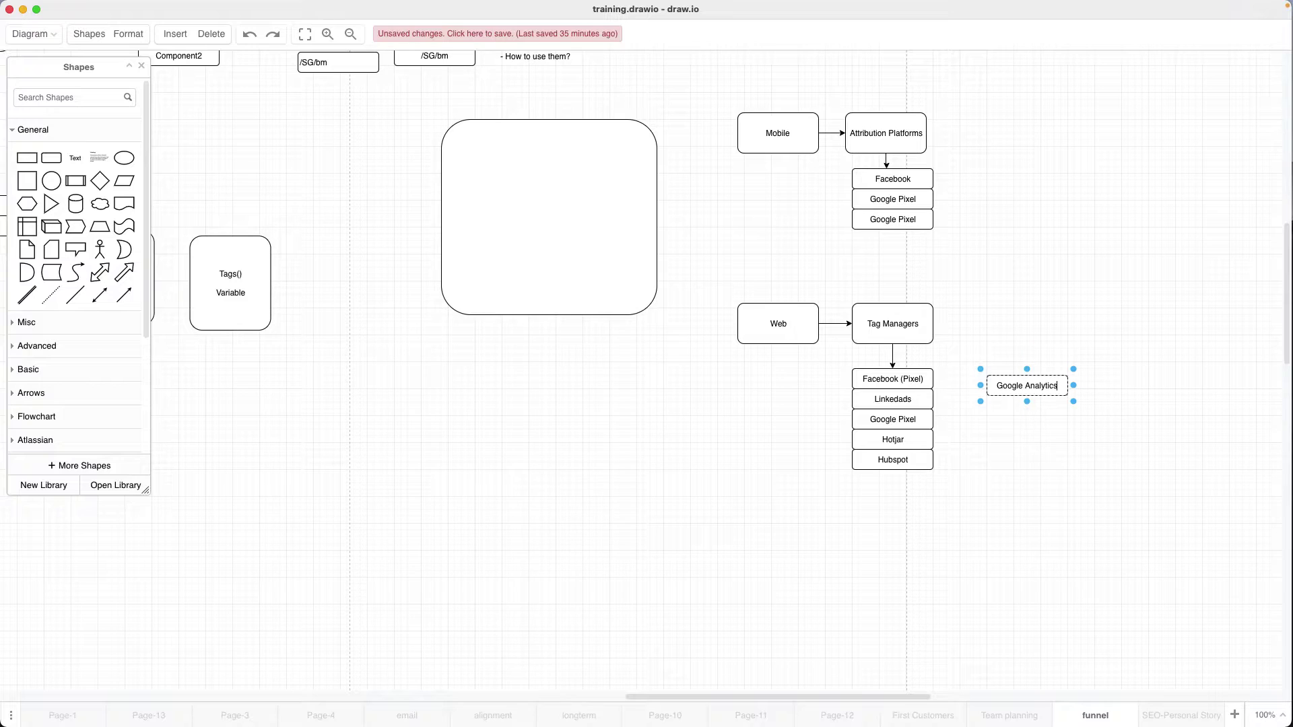
Step: Add "(GA4)" as a second line to the label of the Google Analytics box beside the Tag Managers list
click(1032, 440)
click(1041, 386)
key(Return)
text((GA4))
click(1037, 467)
Step: Switch to Google Analytics in the browser and create a new GA4 property for nammakada.app with the GA4 Setup Assistant
key(ctrl+Left)
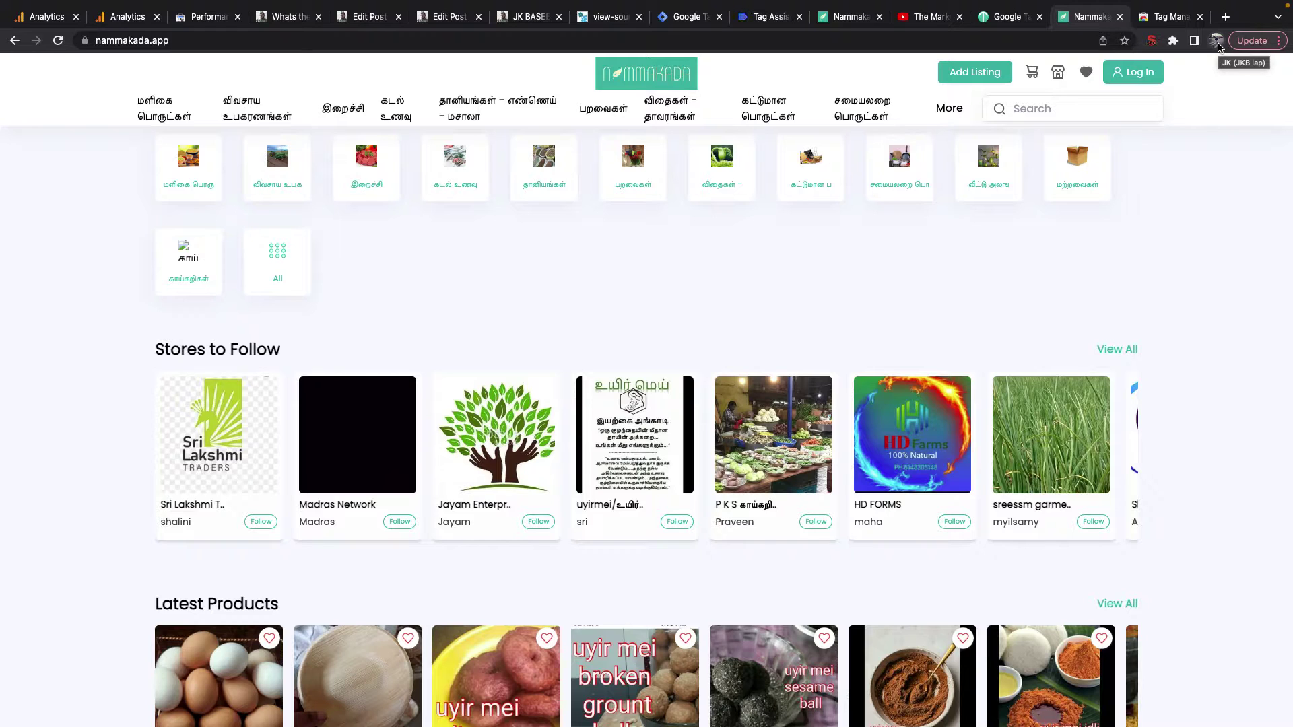
key(super+2)
click(292, 310)
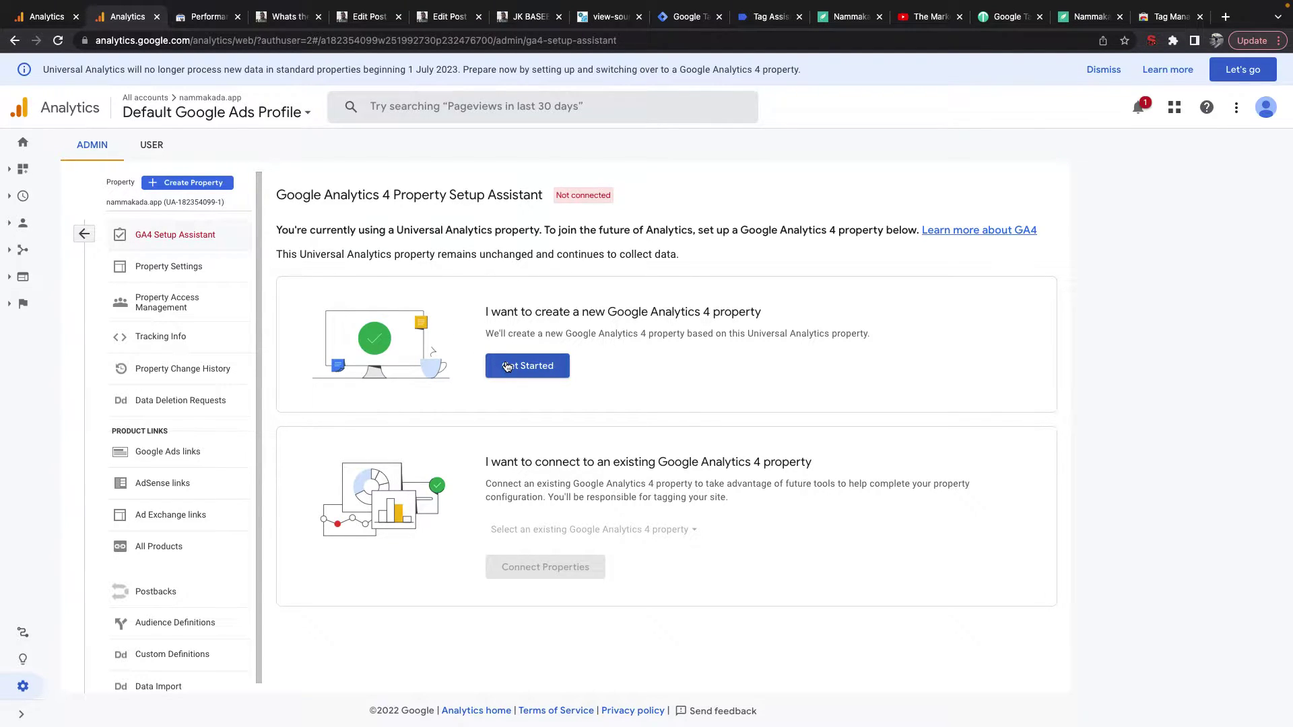
click(206, 188)
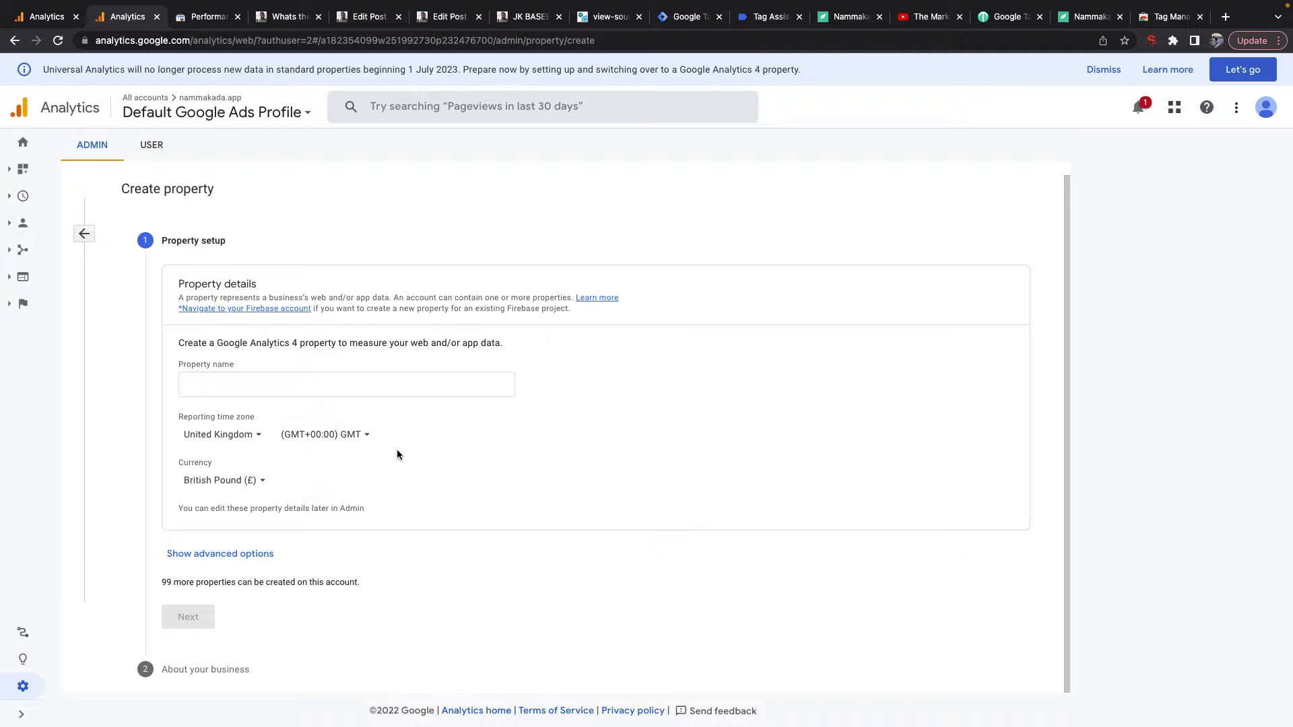
click(86, 232)
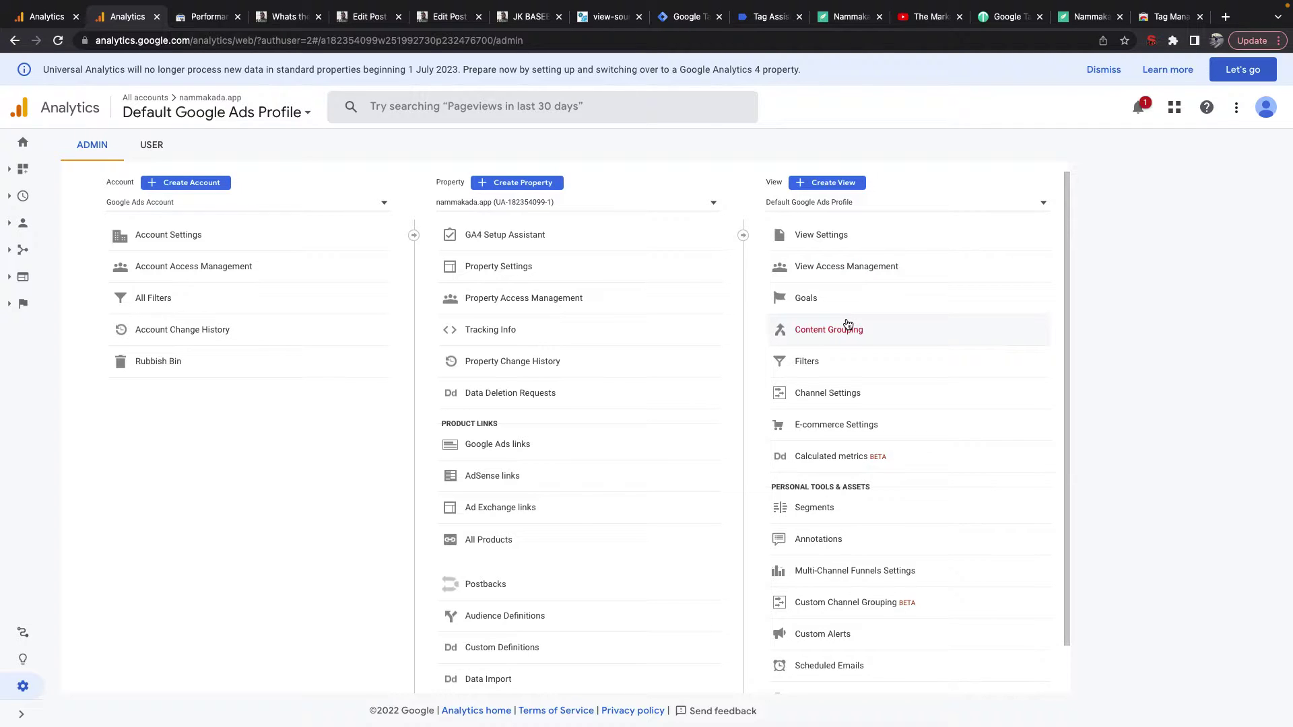
click(536, 237)
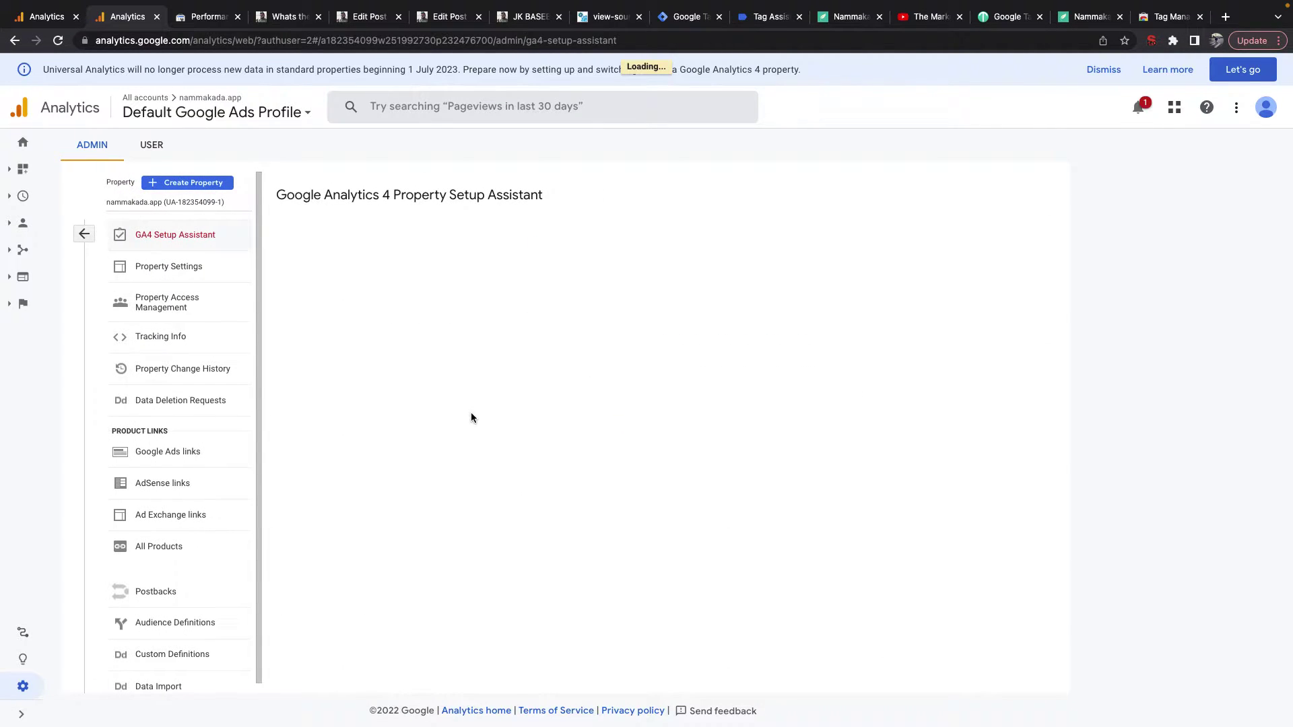
click(534, 373)
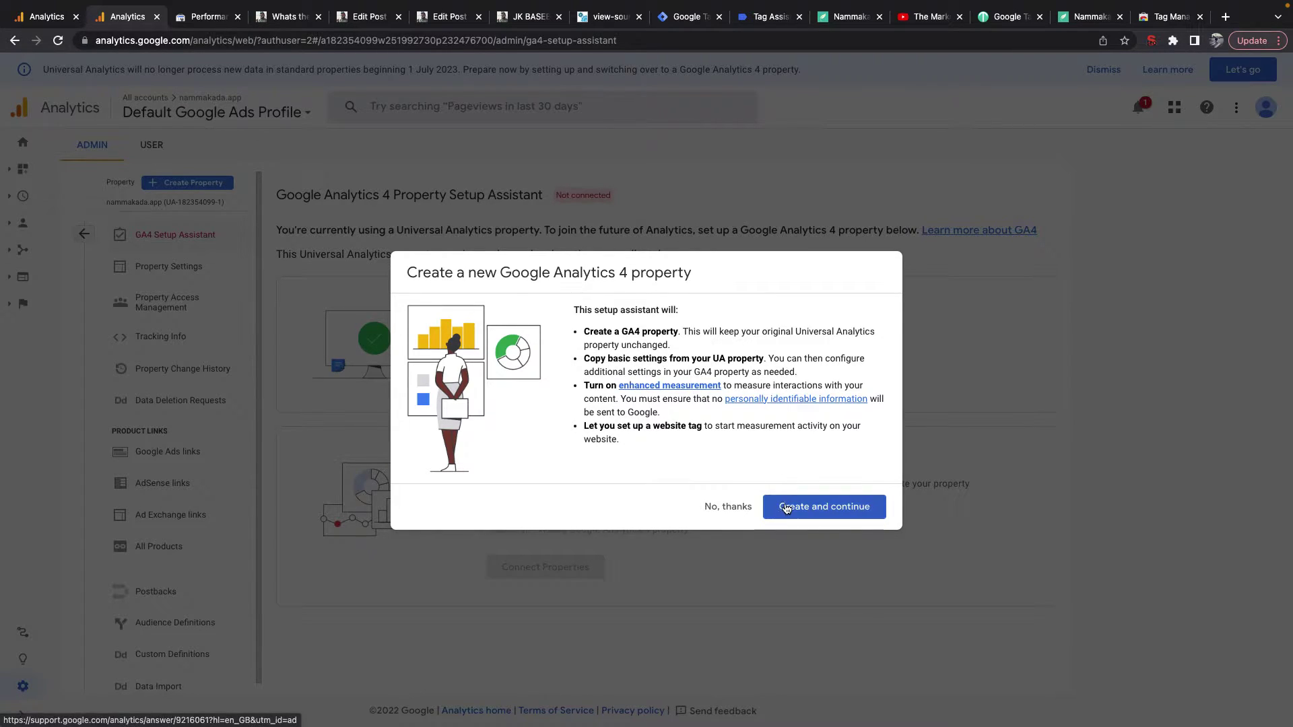
click(821, 499)
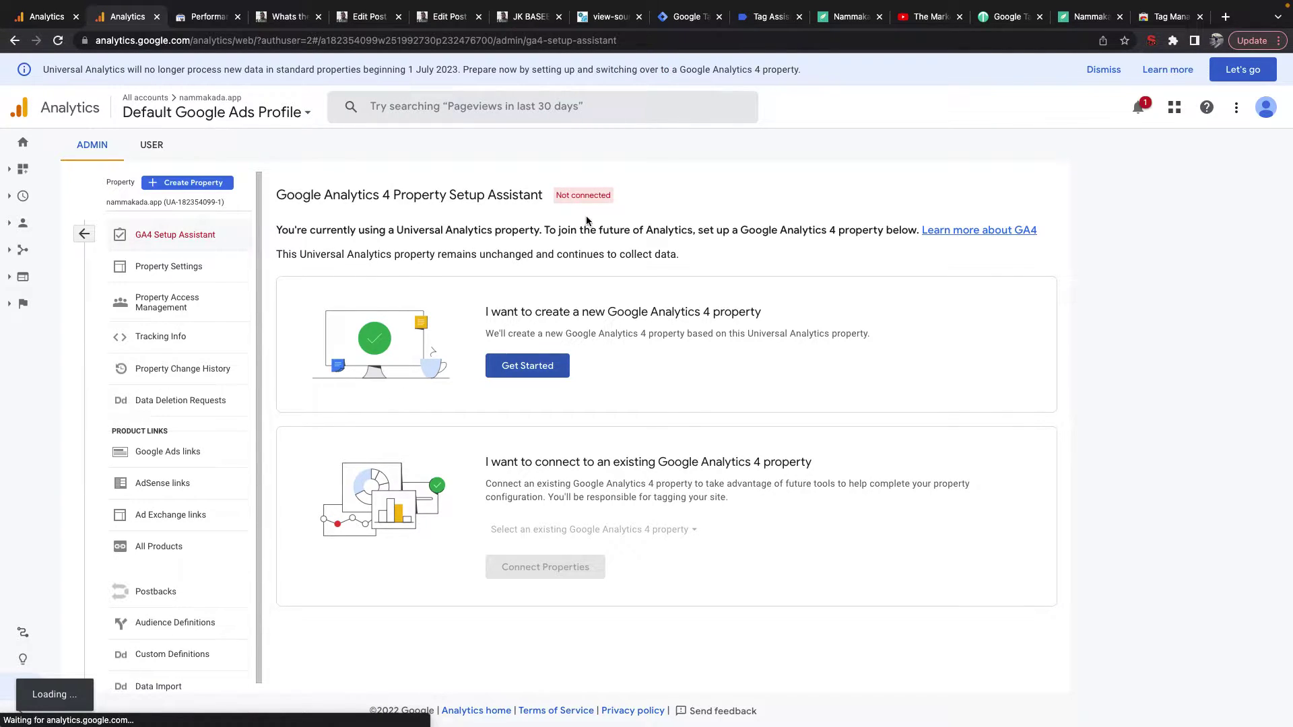
Step: Switch to Google Tag Manager and start configuring a new tag in the Nammakada Web default workspace
click(669, 54)
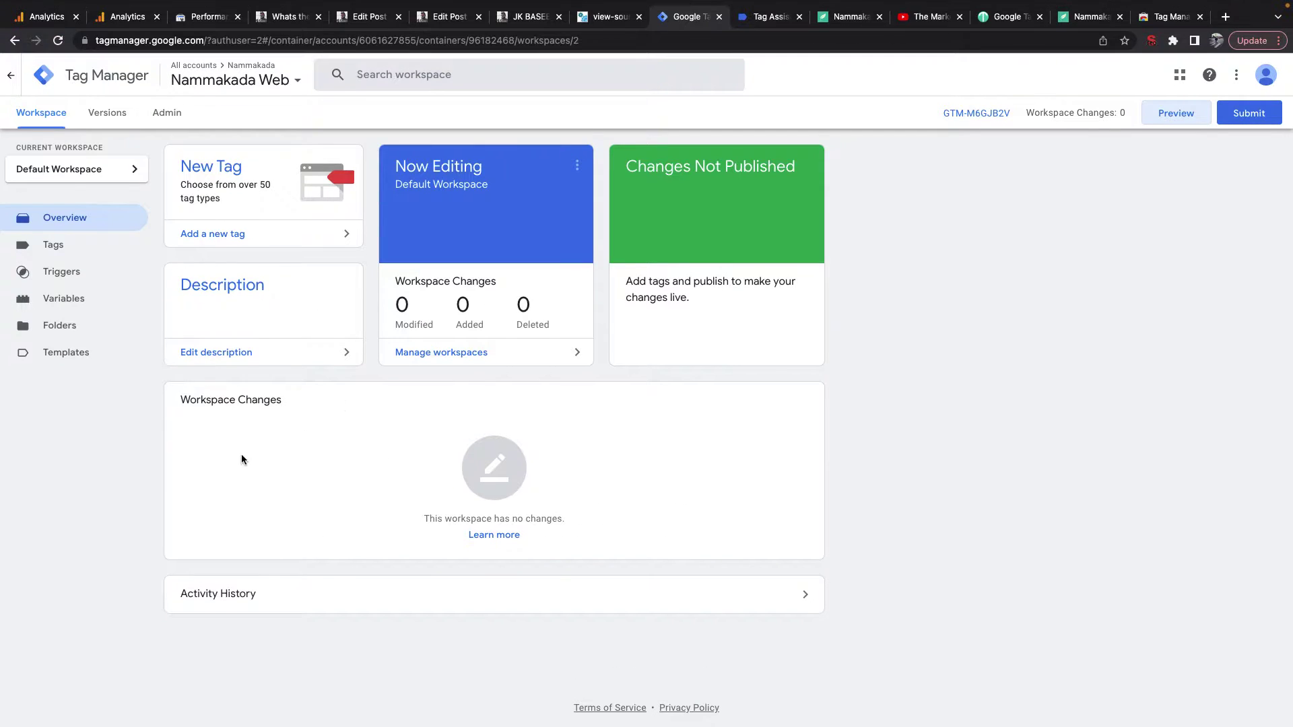
click(309, 230)
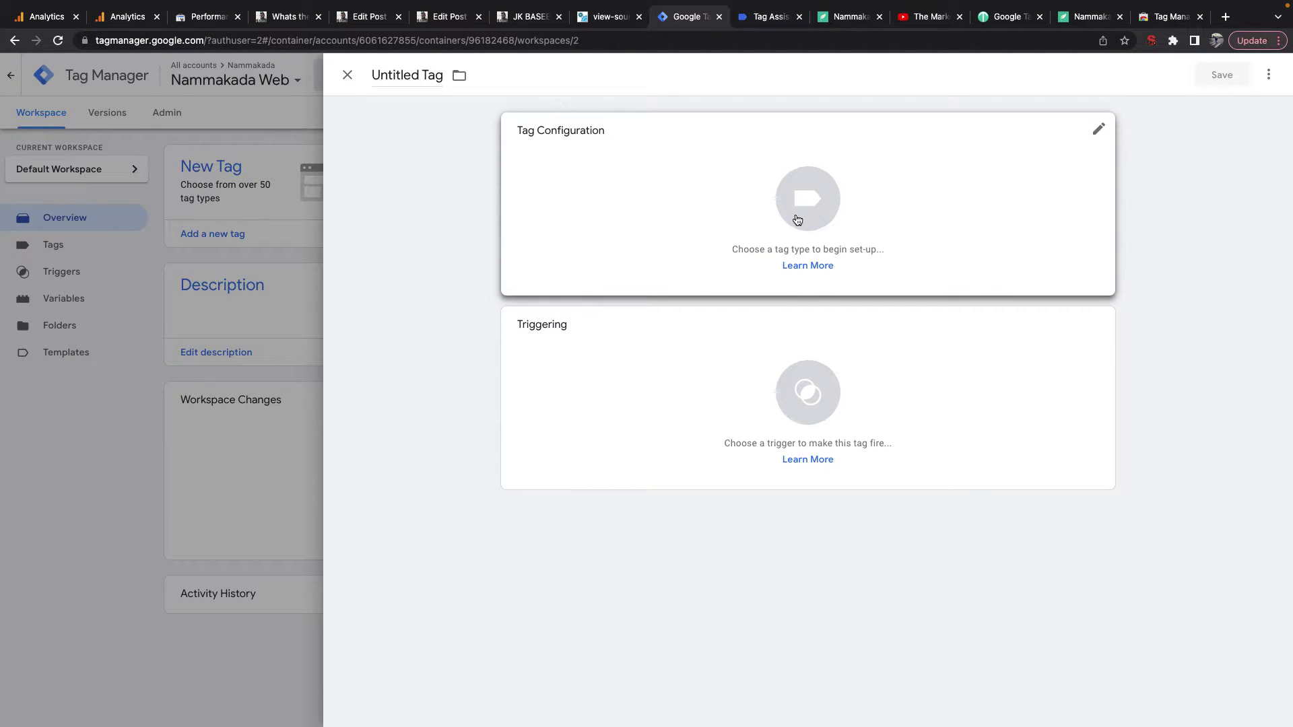
click(824, 227)
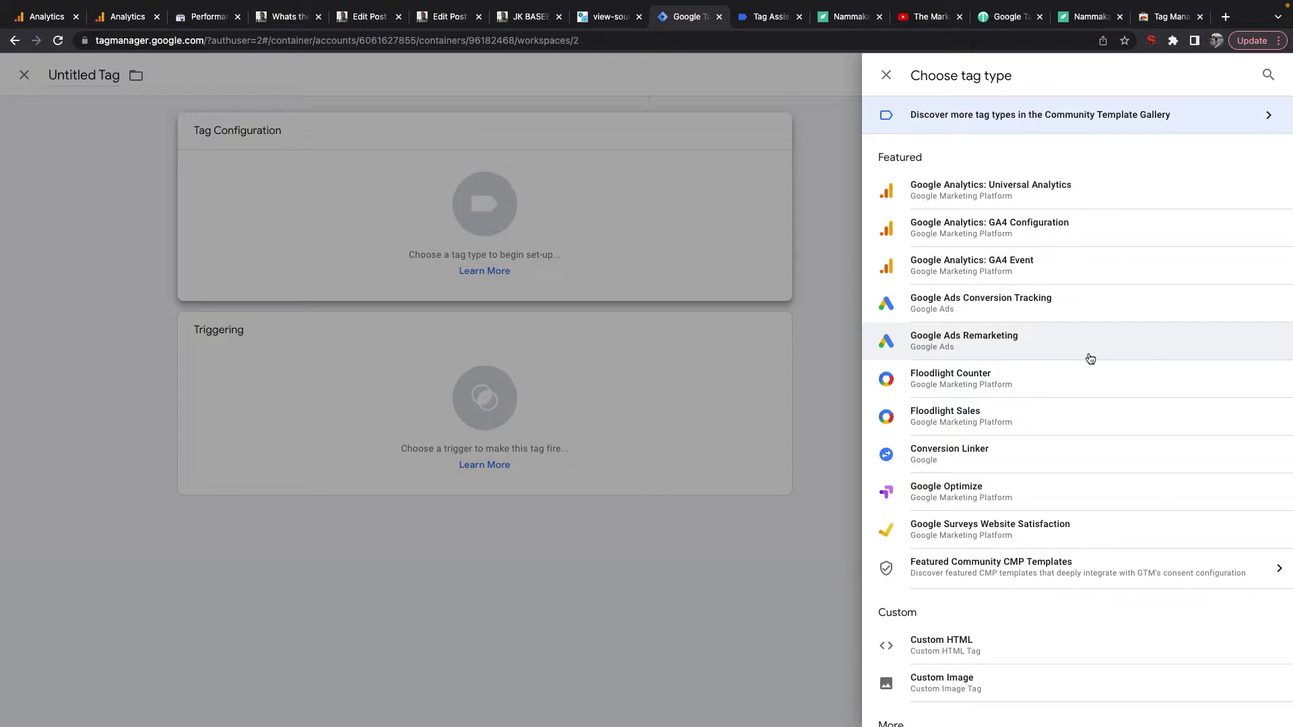
Step: Browse the available tag types and set the new tag's type to Custom HTML
scroll(1090, 359, down, 9)
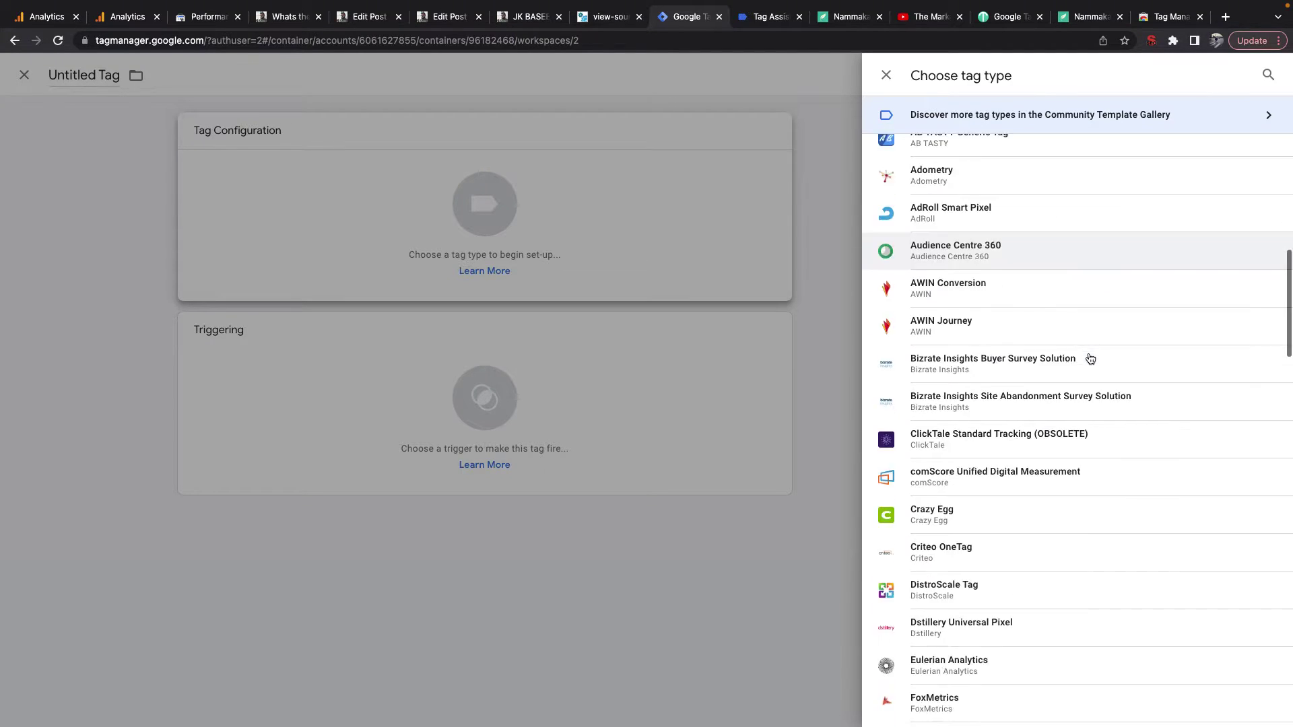
scroll(1091, 358, up, 7)
scroll(1090, 359, up, 3)
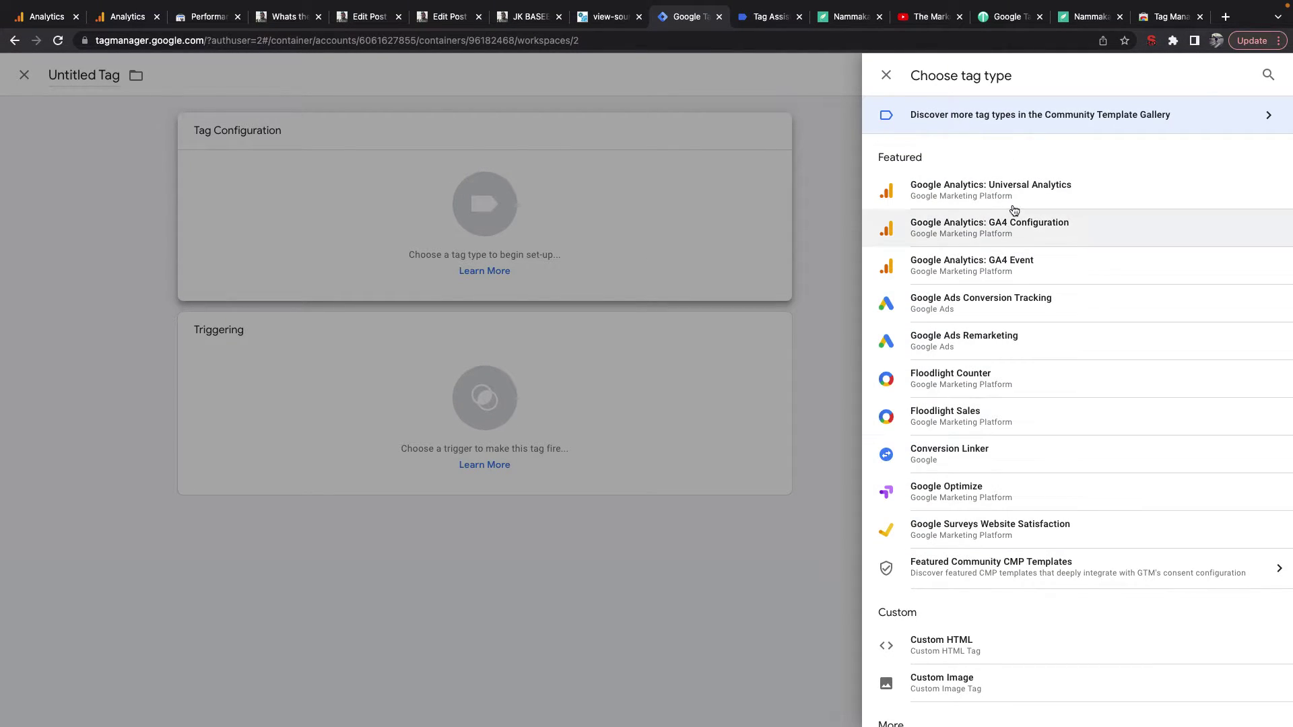
scroll(1039, 384, down, 1)
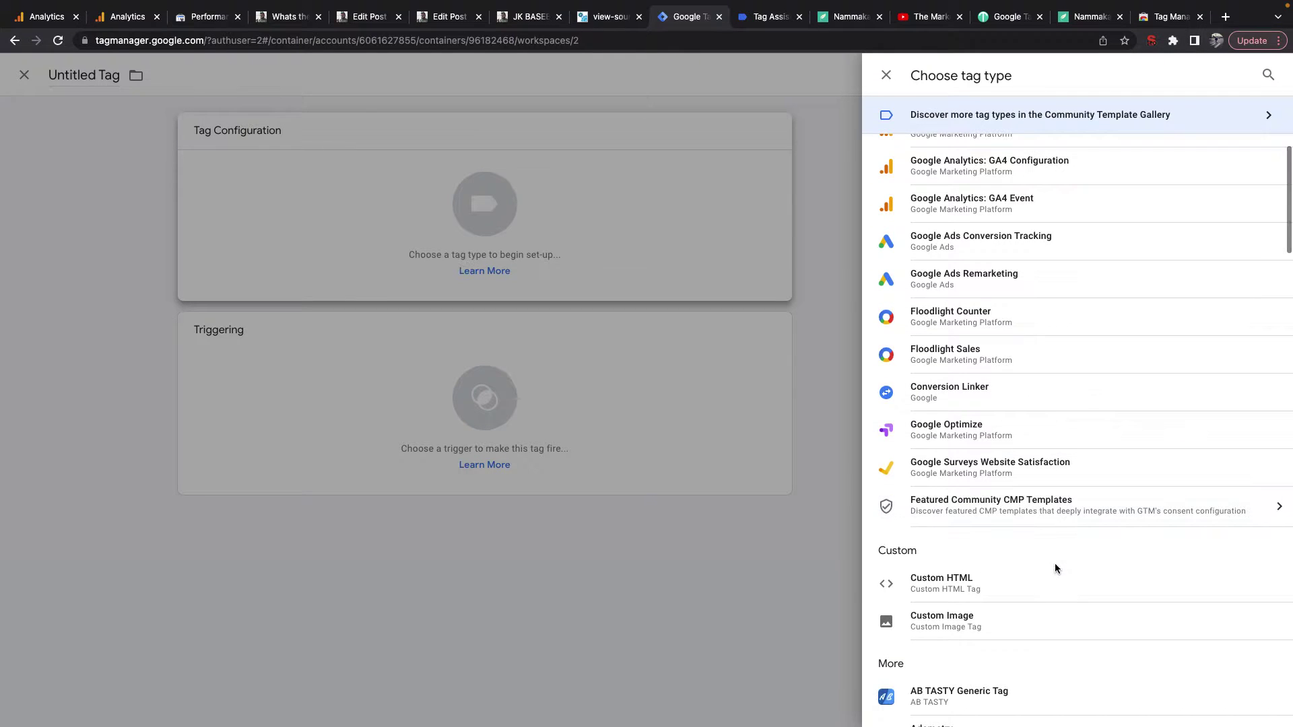
scroll(1054, 568, down, 5)
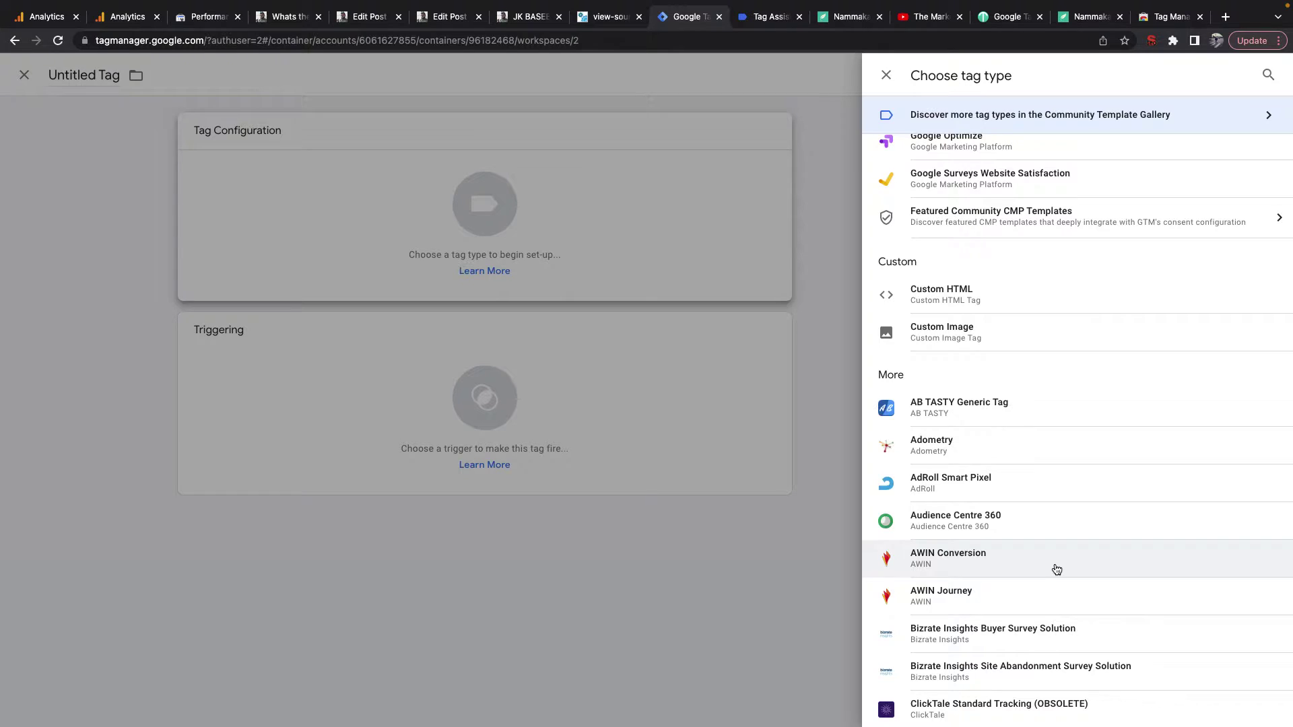
scroll(1057, 570, up, 2)
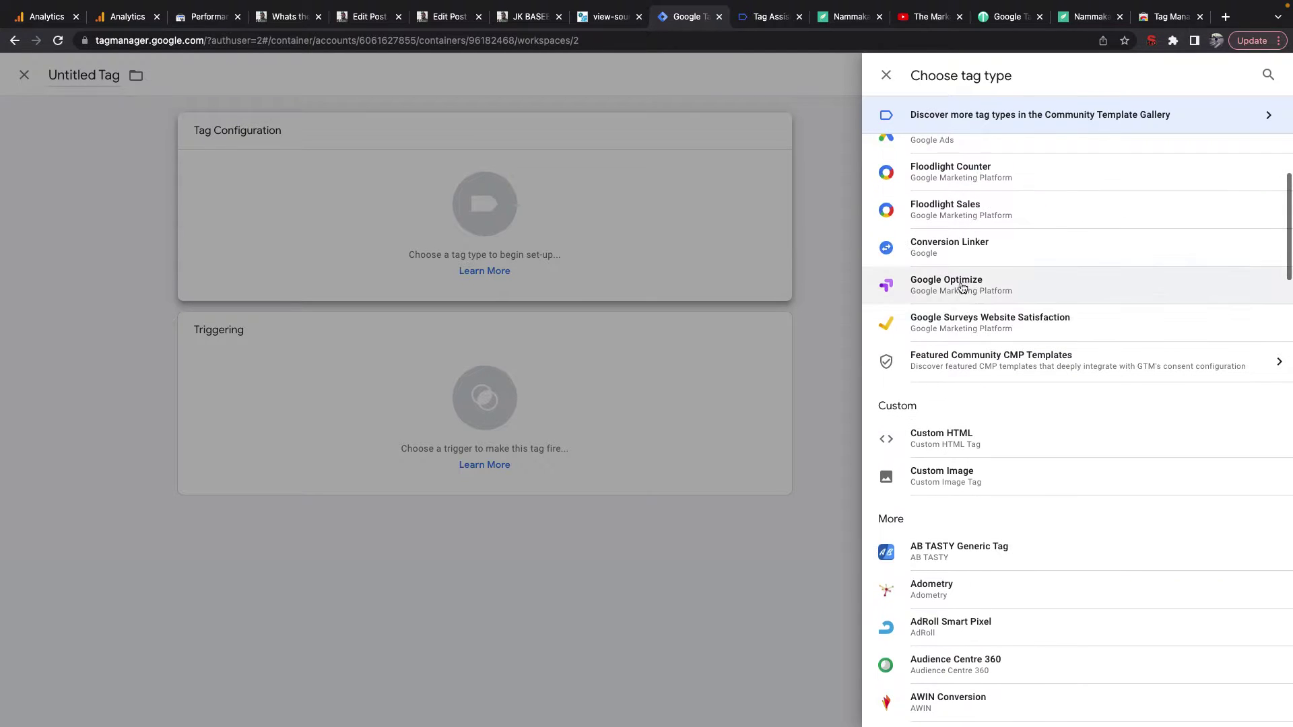
click(1004, 433)
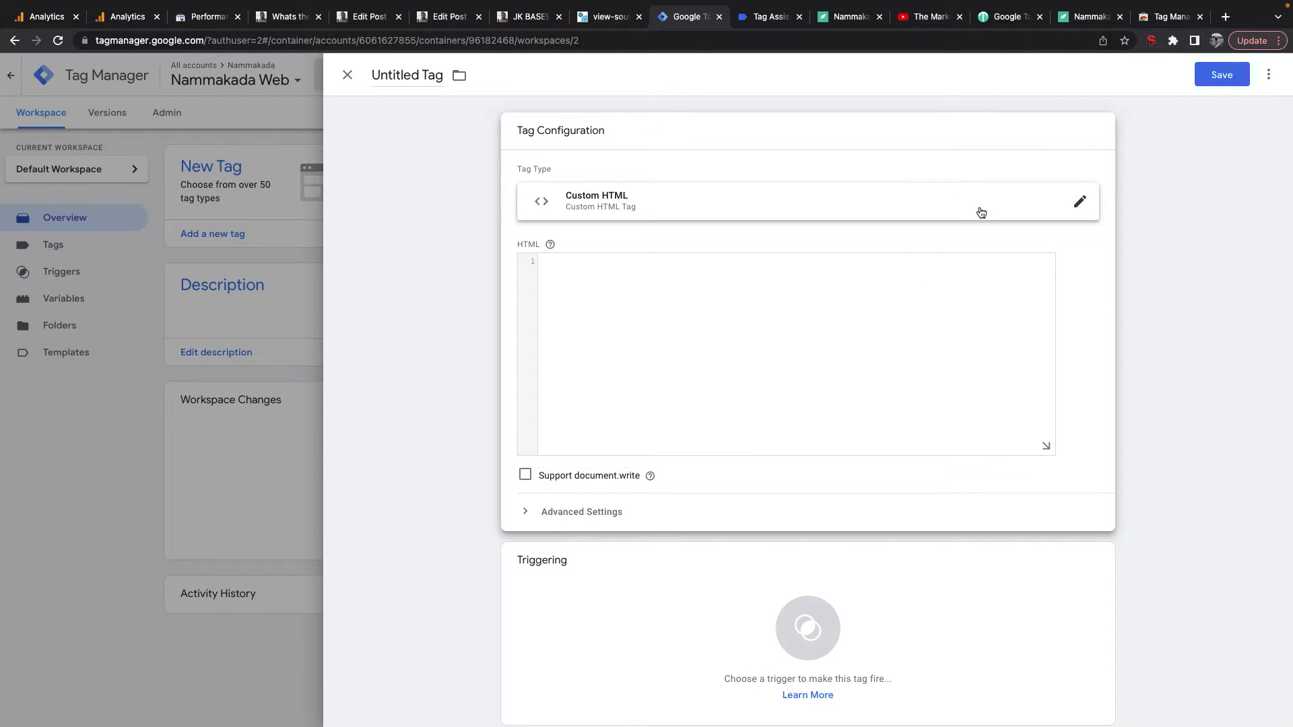
Step: Examine the featured, custom and third-party tag types again, and briefly open the Community Template Gallery
click(1021, 211)
scroll(1069, 446, down, 1)
scroll(1072, 446, down, 1)
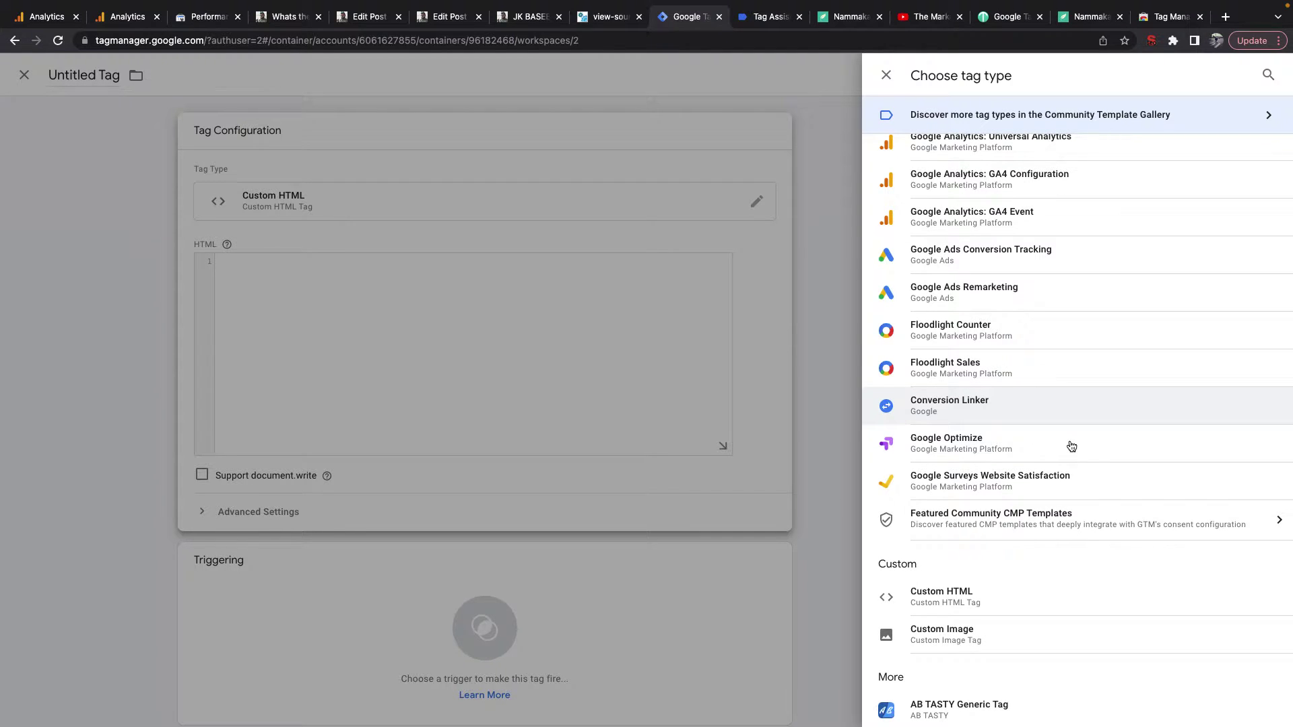
scroll(1072, 446, down, 1)
scroll(1070, 442, up, 2)
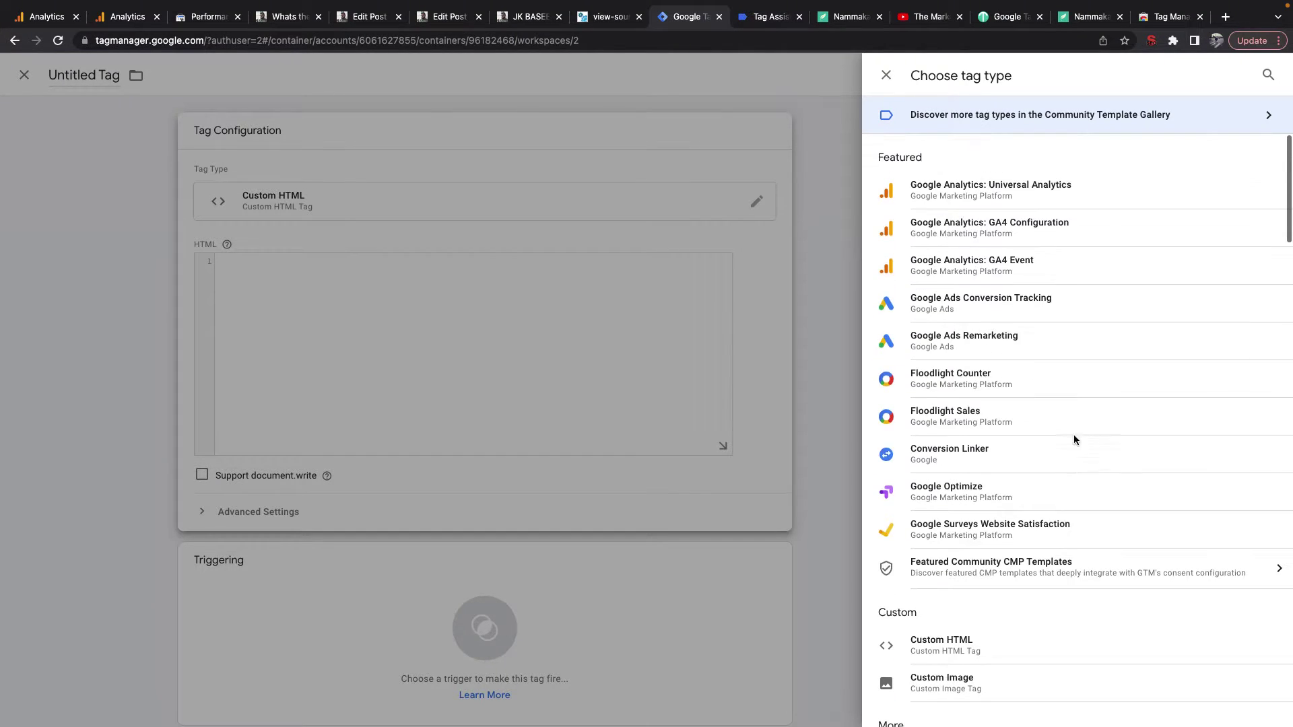
scroll(1086, 525, down, 6)
scroll(1085, 524, down, 5)
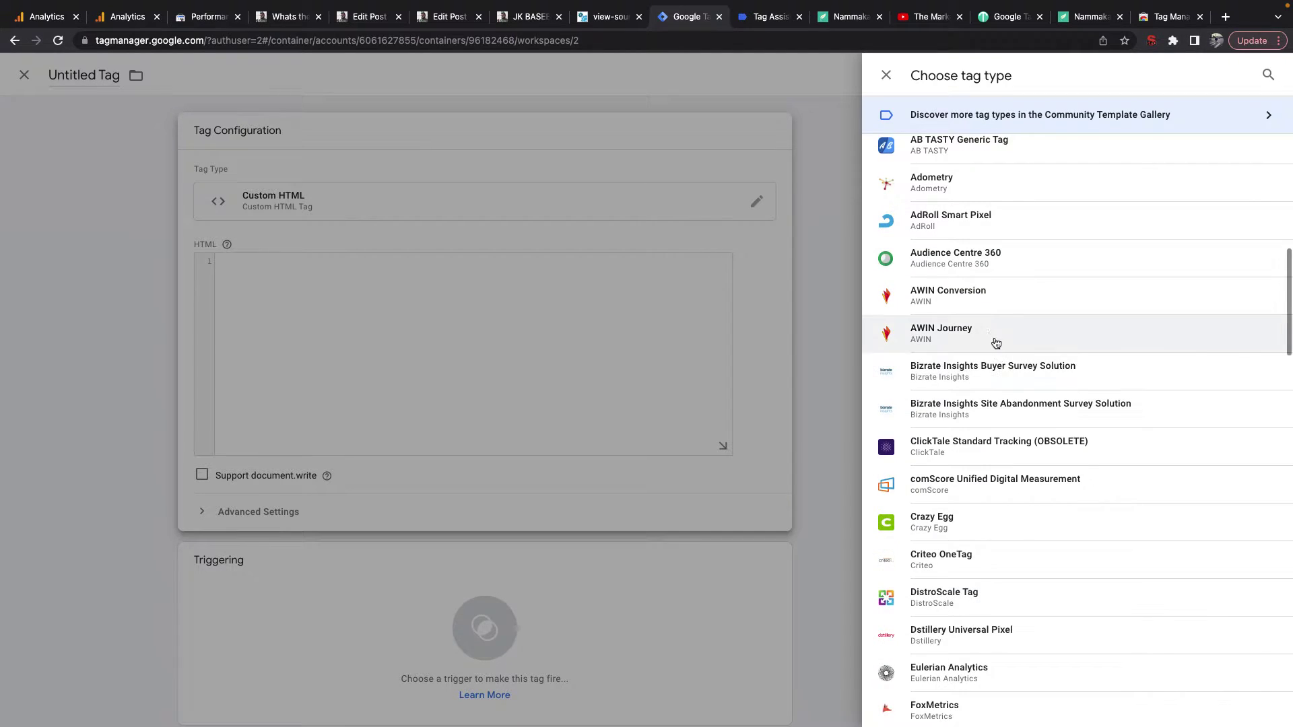
scroll(1102, 401, up, 1)
scroll(1103, 385, up, 3)
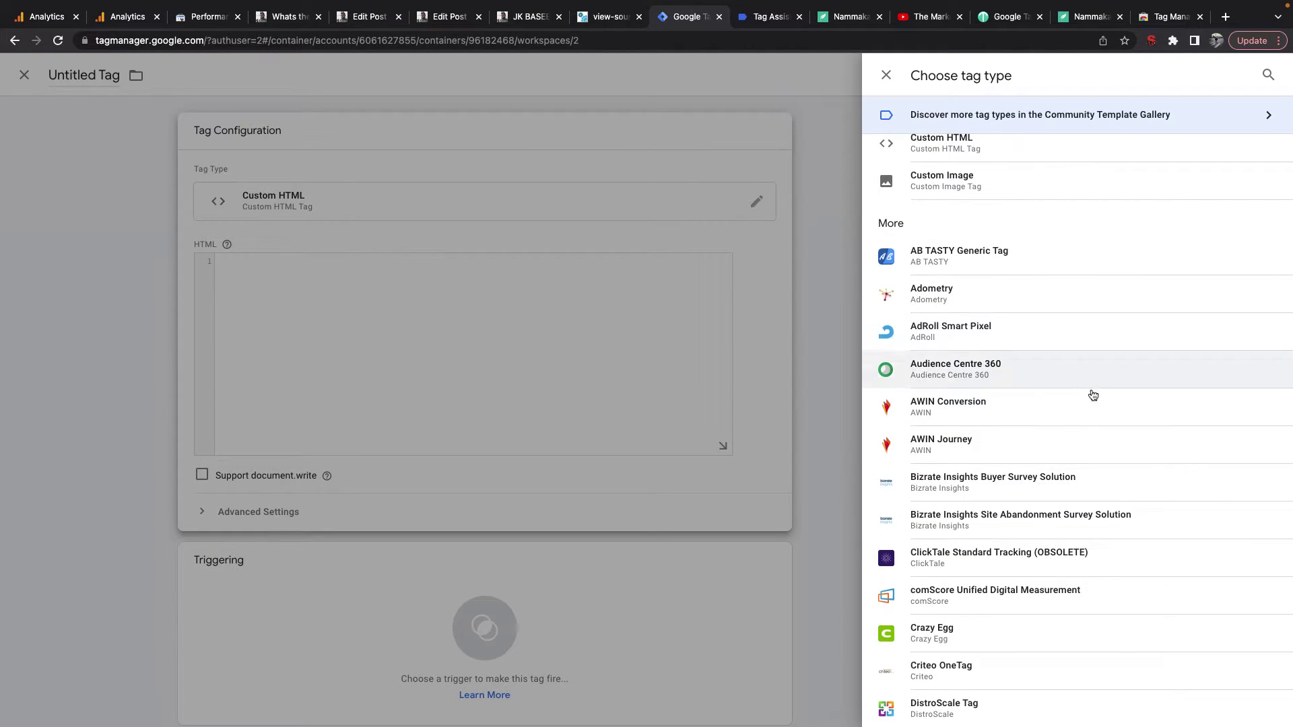
click(1093, 122)
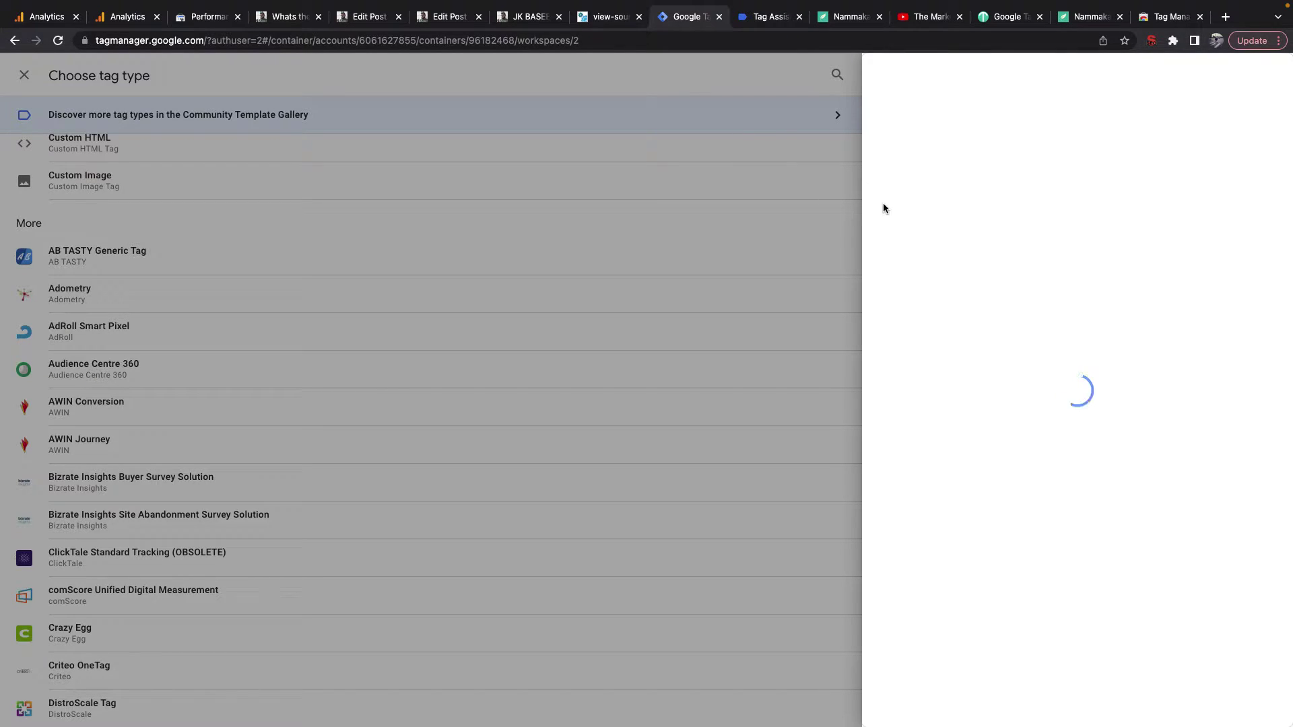
click(529, 119)
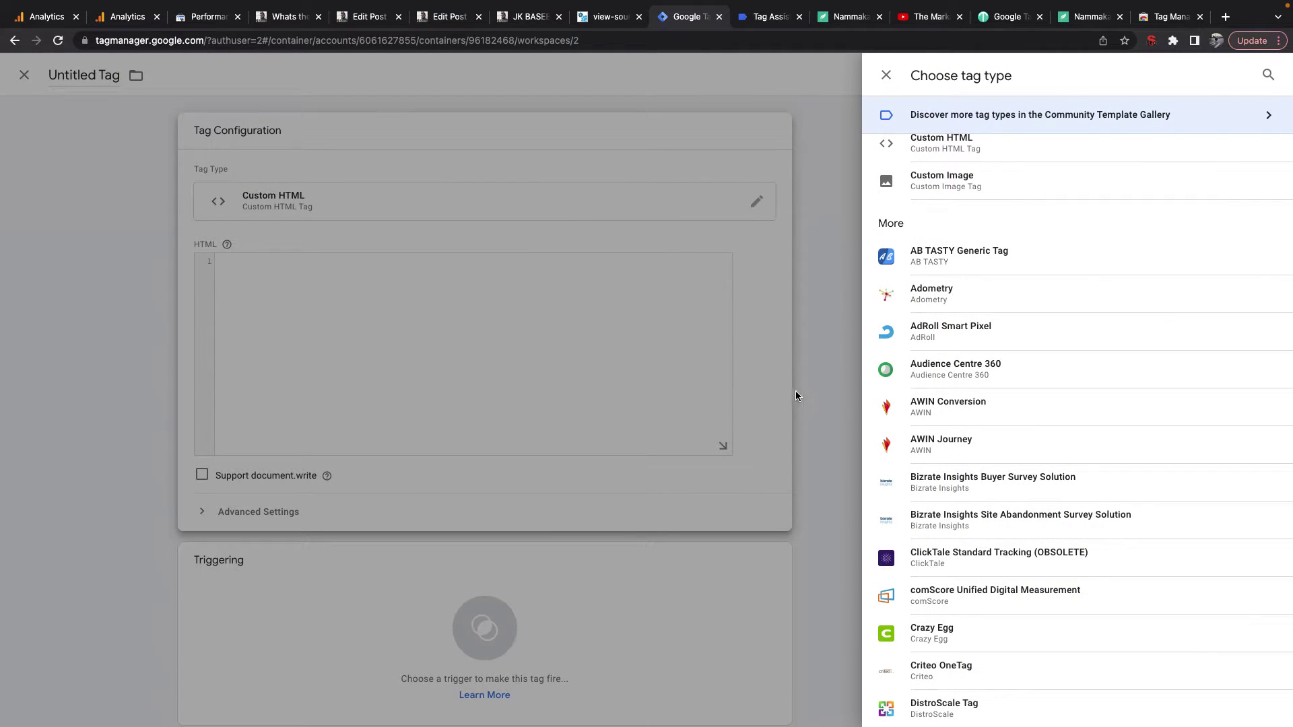
scroll(1072, 255, up, 8)
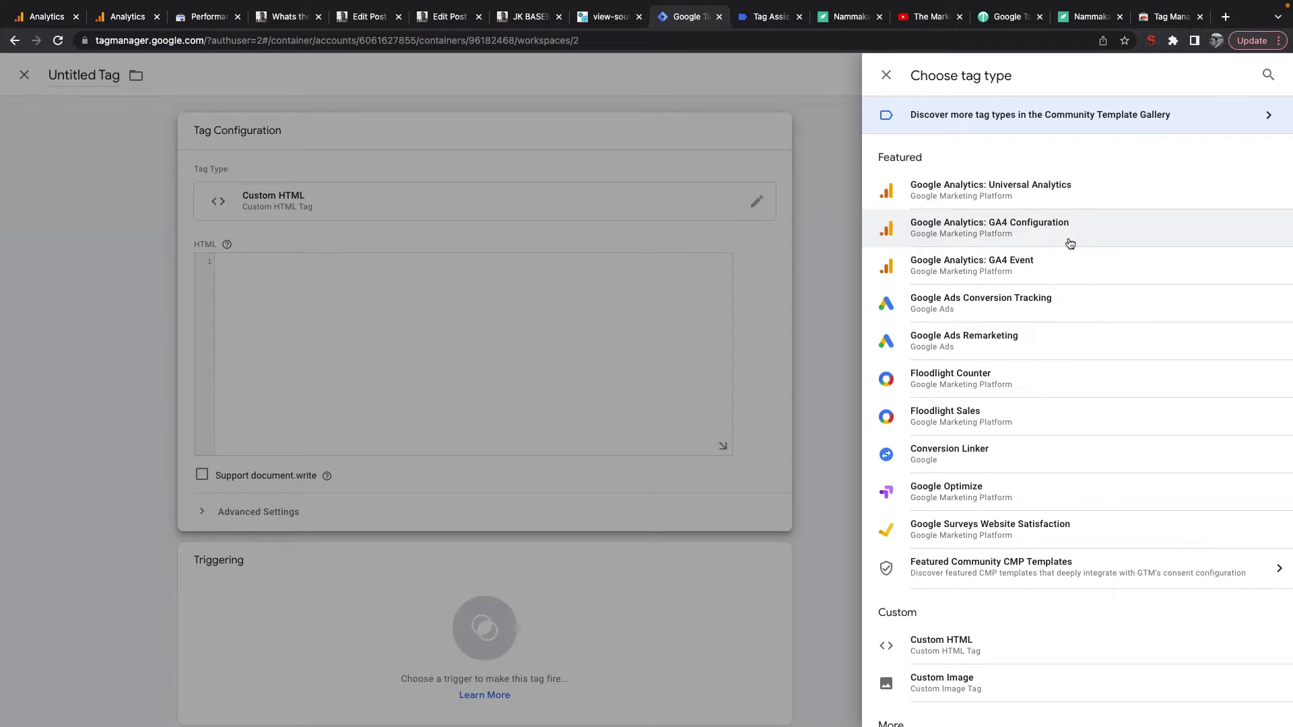
Step: Search the tag types for "Hub" and for "Hotj", and clear the search
click(1264, 73)
text(Hub)
key(ctrl+a)
key(BackSpace)
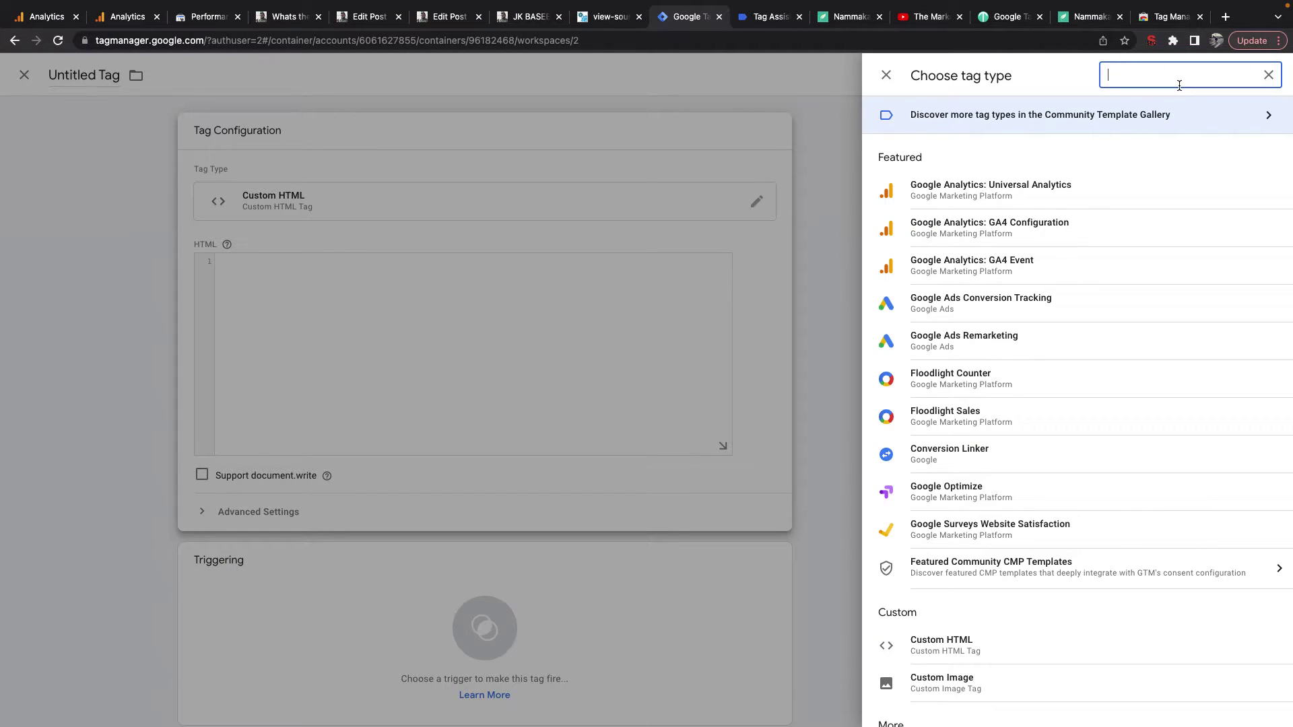
text(Hotj)
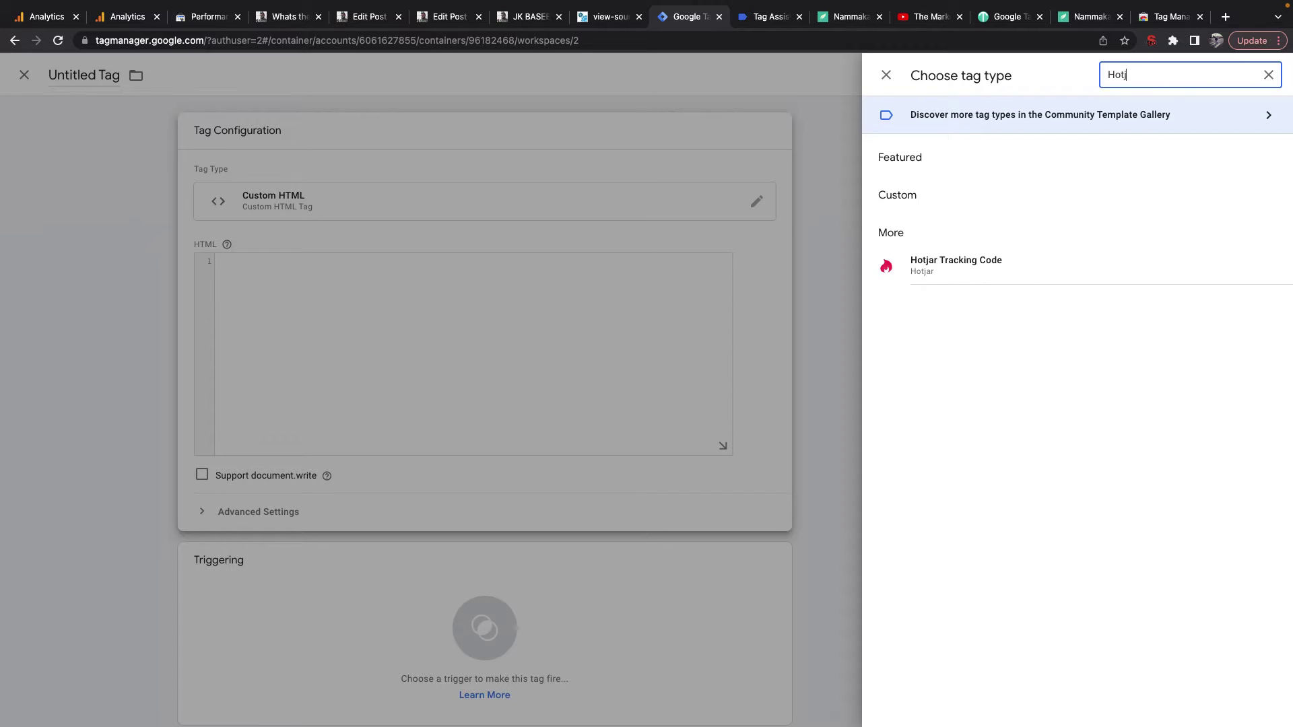
key(ctrl+a)
key(BackSpace)
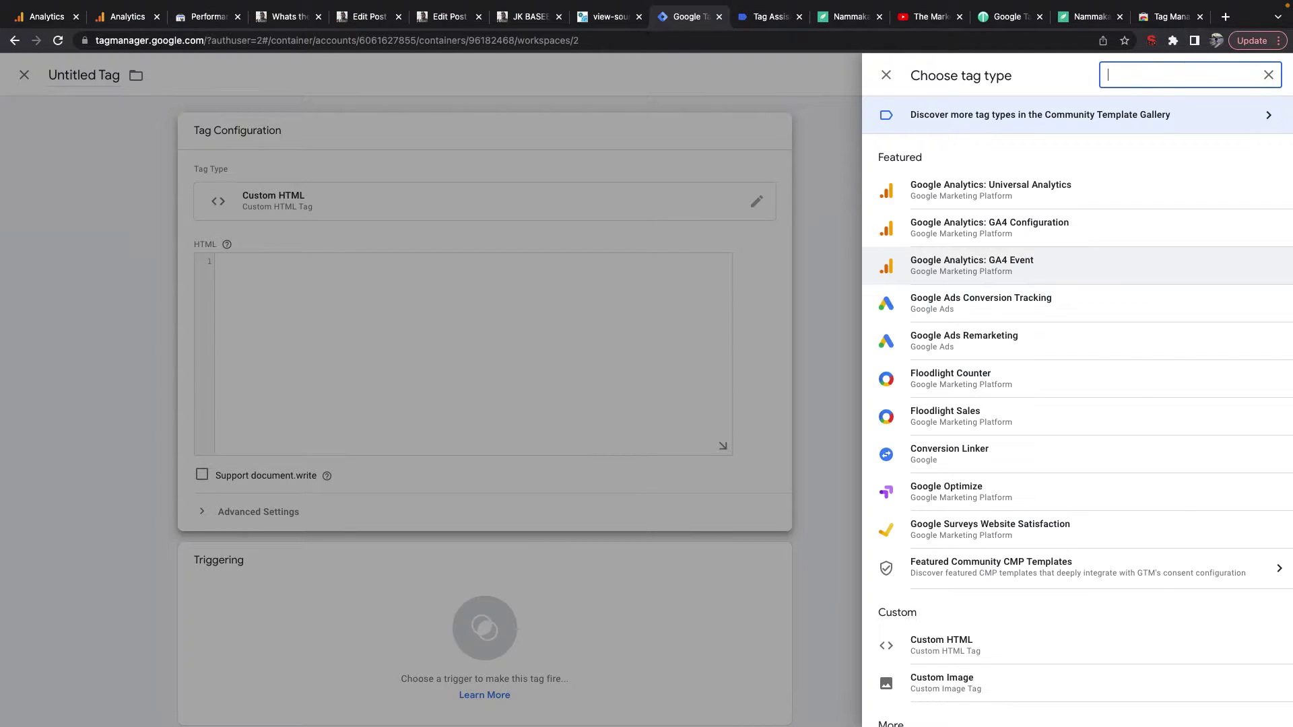
Step: Set the new tag's type to Google Analytics: GA4 Configuration and start entering its Measurement ID
click(1016, 231)
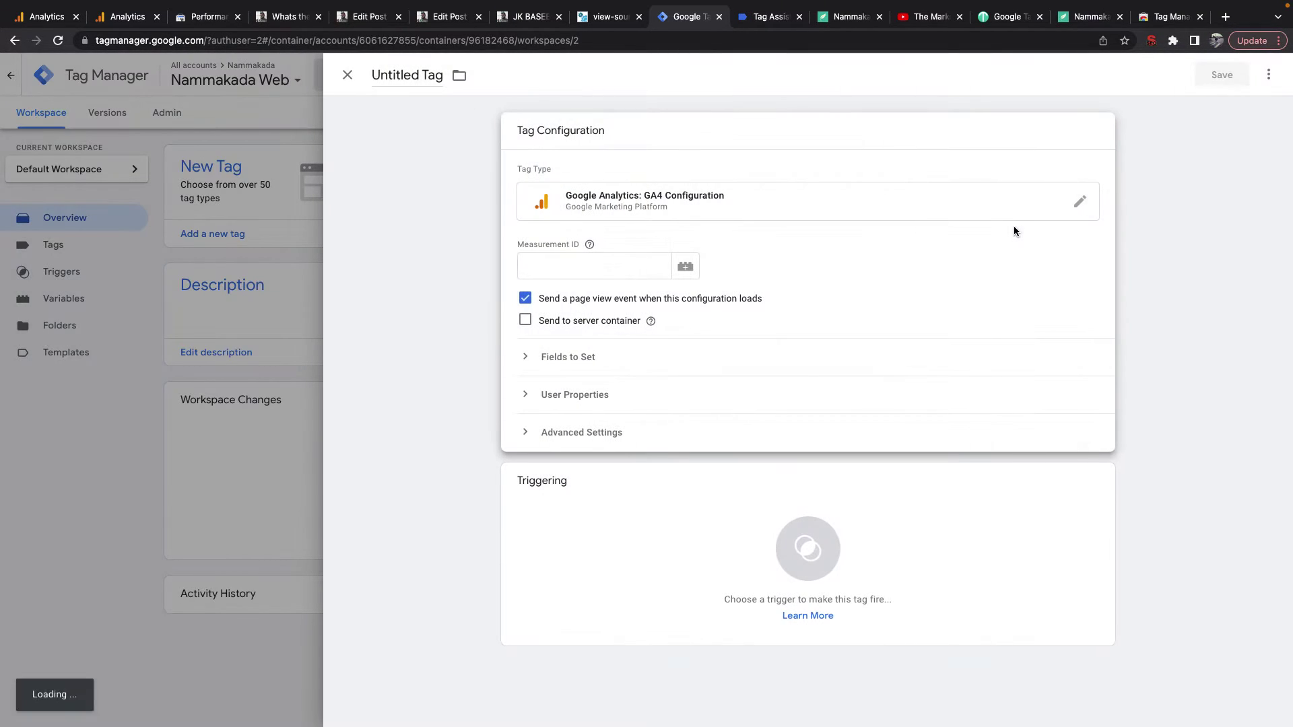
click(562, 273)
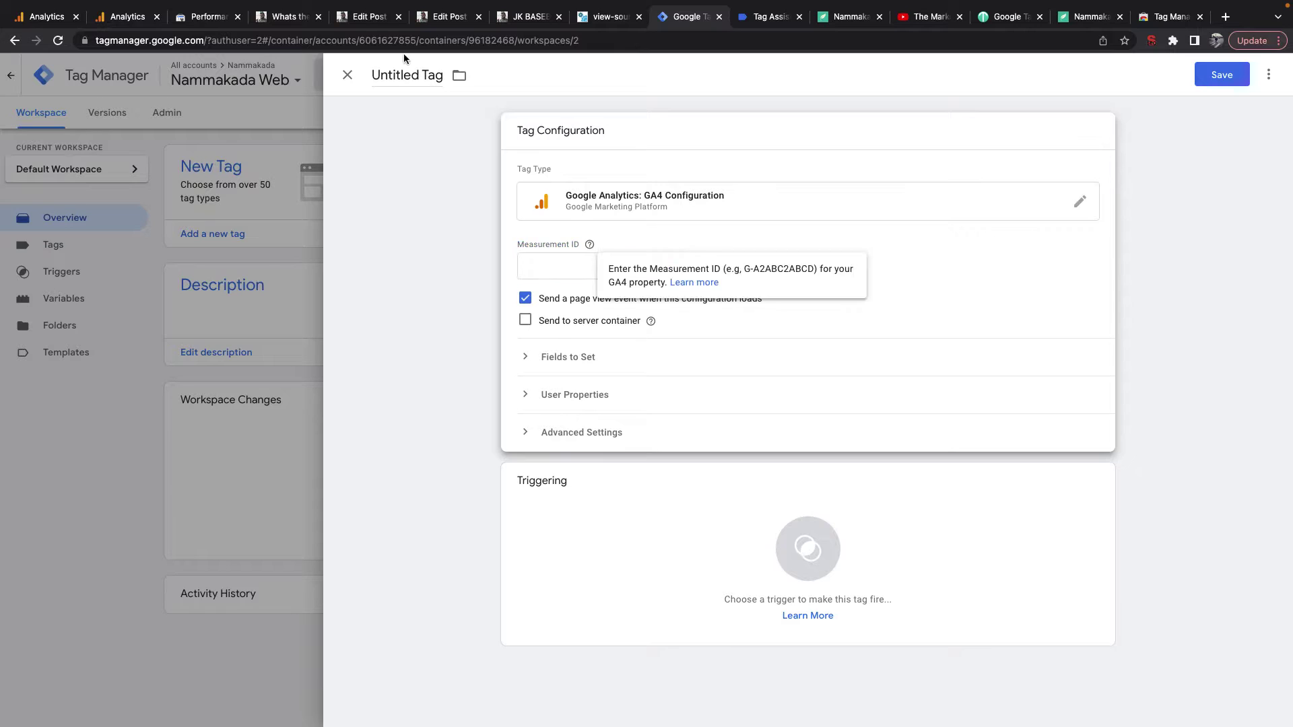
Step: Switch to Google Analytics, highlight the measurement ID in the manual Google tag installation code, and close the installation instructions
click(125, 18)
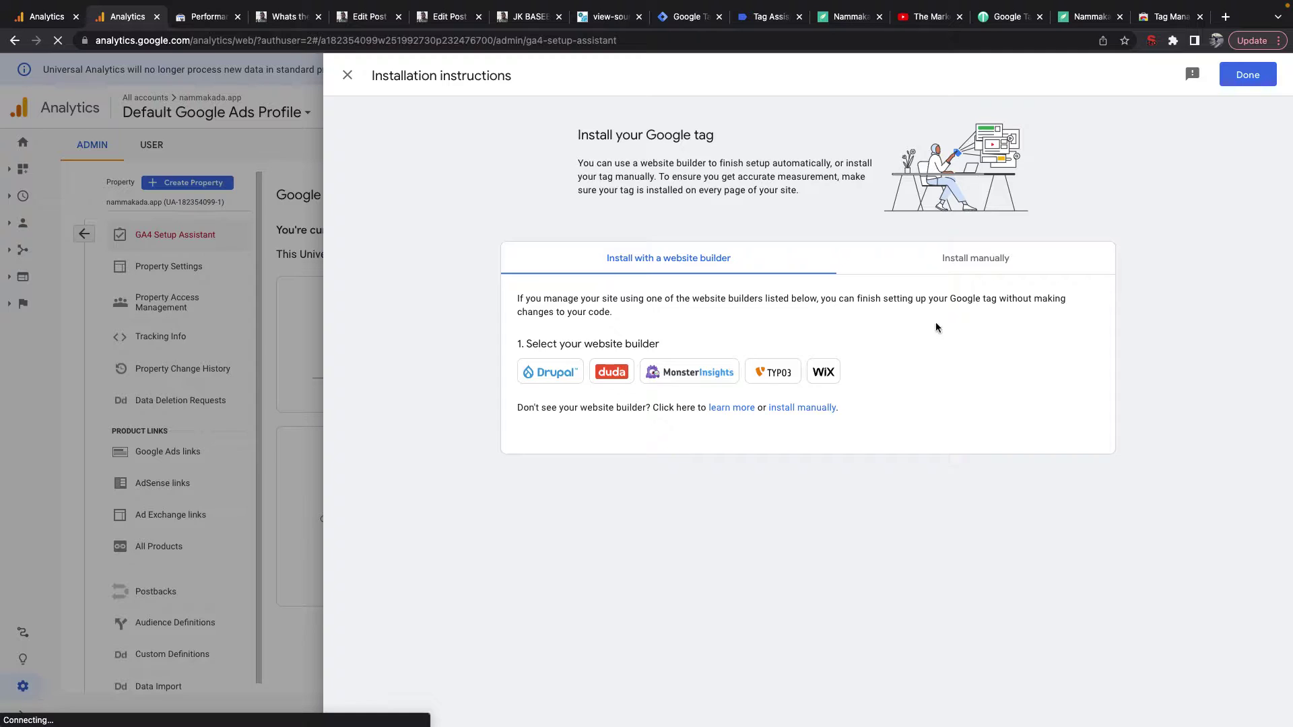
click(954, 261)
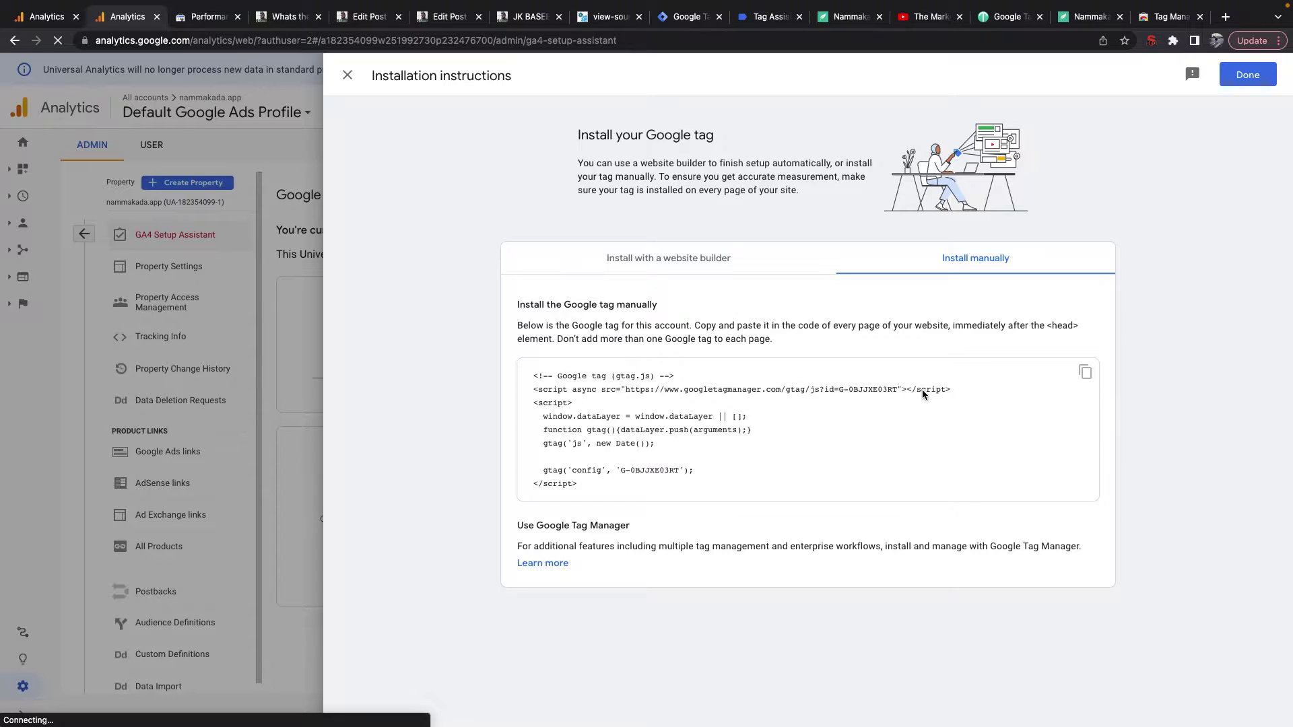
drag(898, 389, 840, 393)
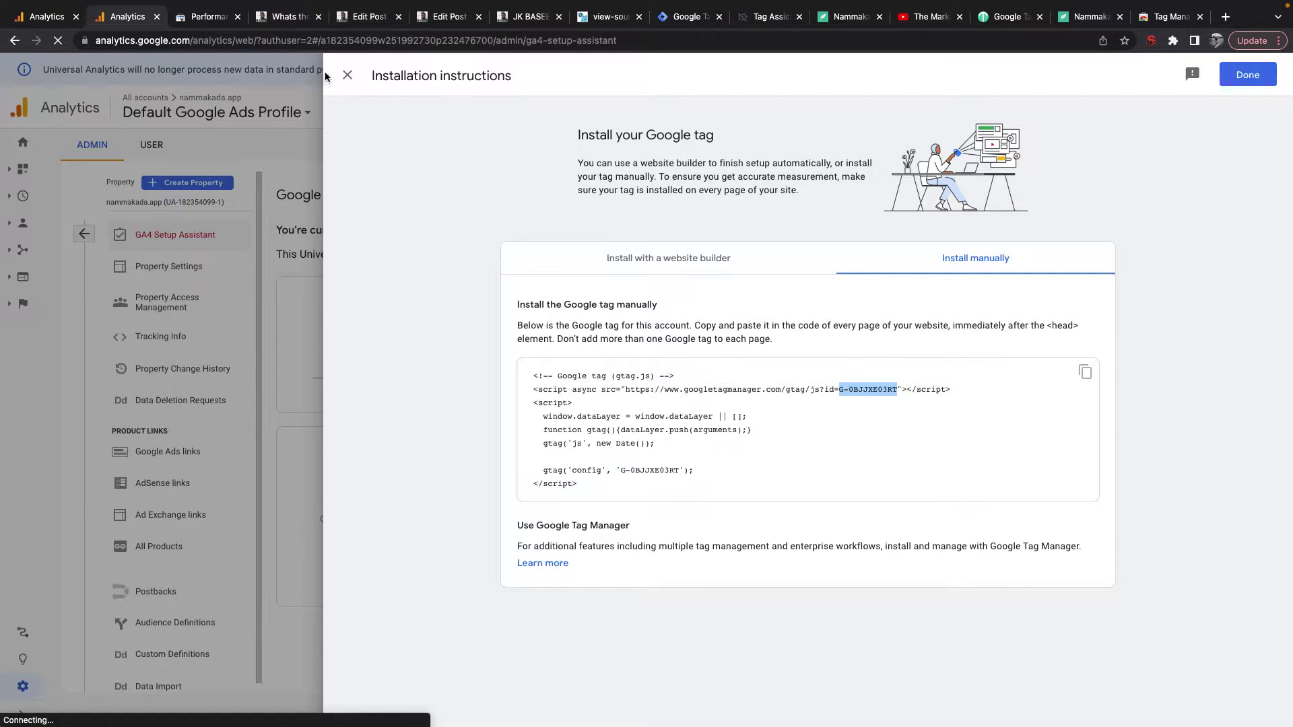
click(347, 75)
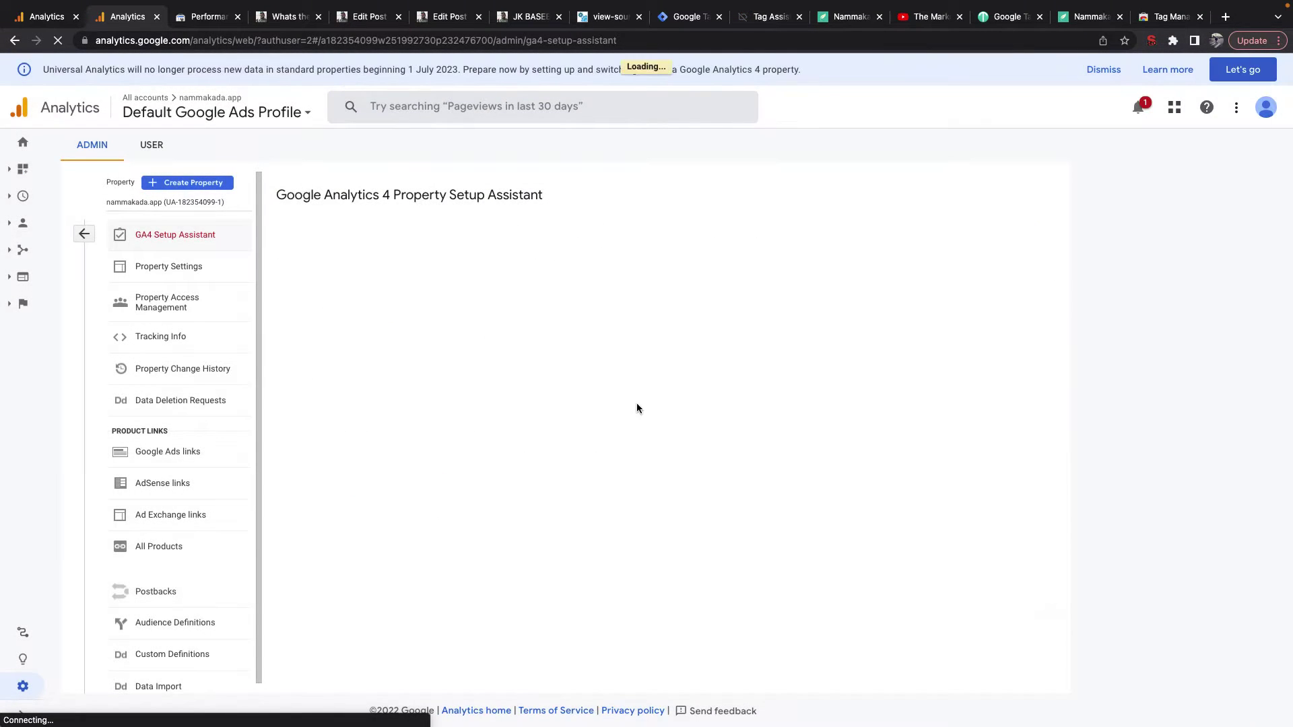
Step: Copy the property ID of the connected property nammakada.app - GA4
click(215, 101)
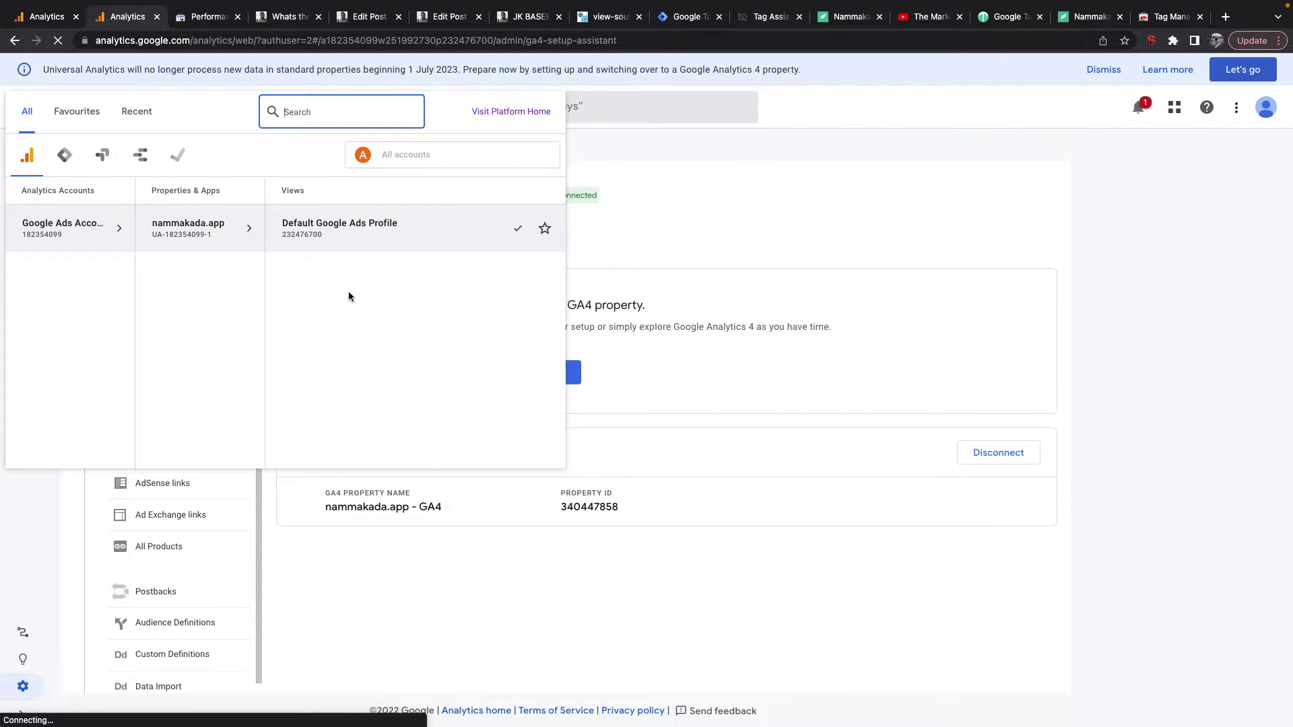
click(746, 312)
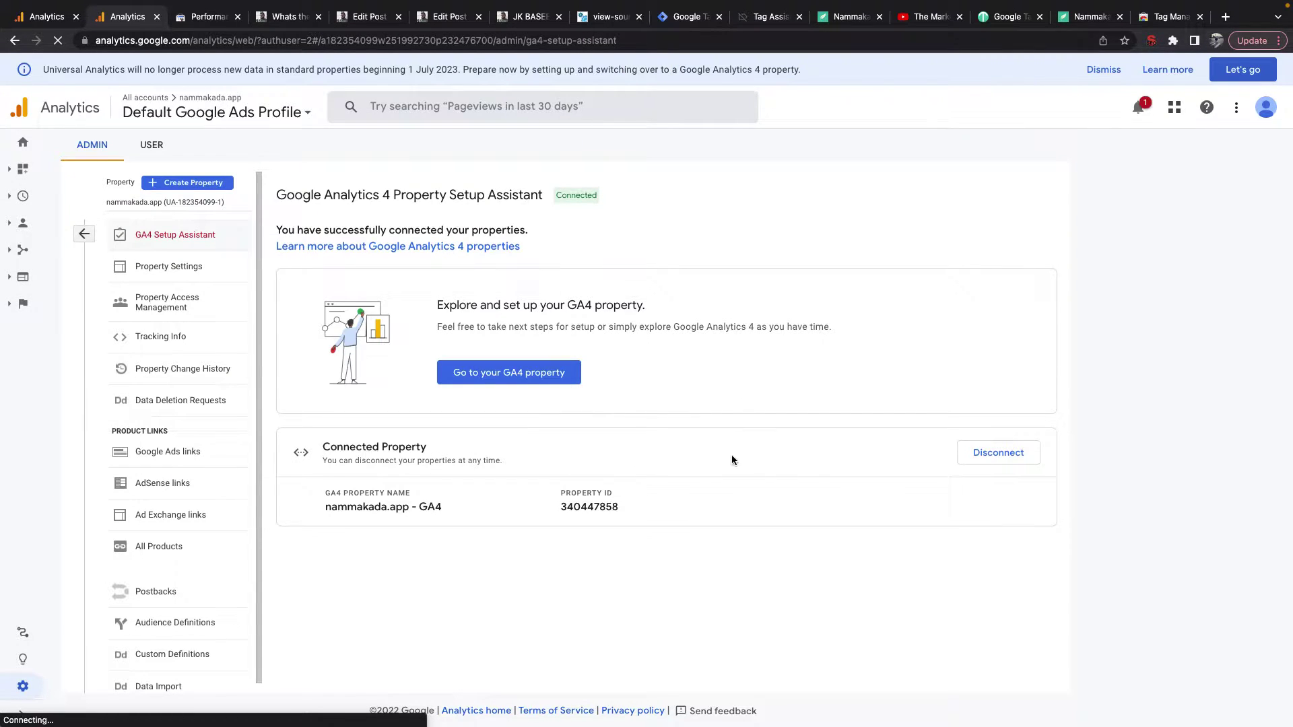
drag(637, 515, 555, 513)
key(super+c)
Step: Select the Default Google Ads Profile view of the nammakada.app property in Analytics
click(187, 101)
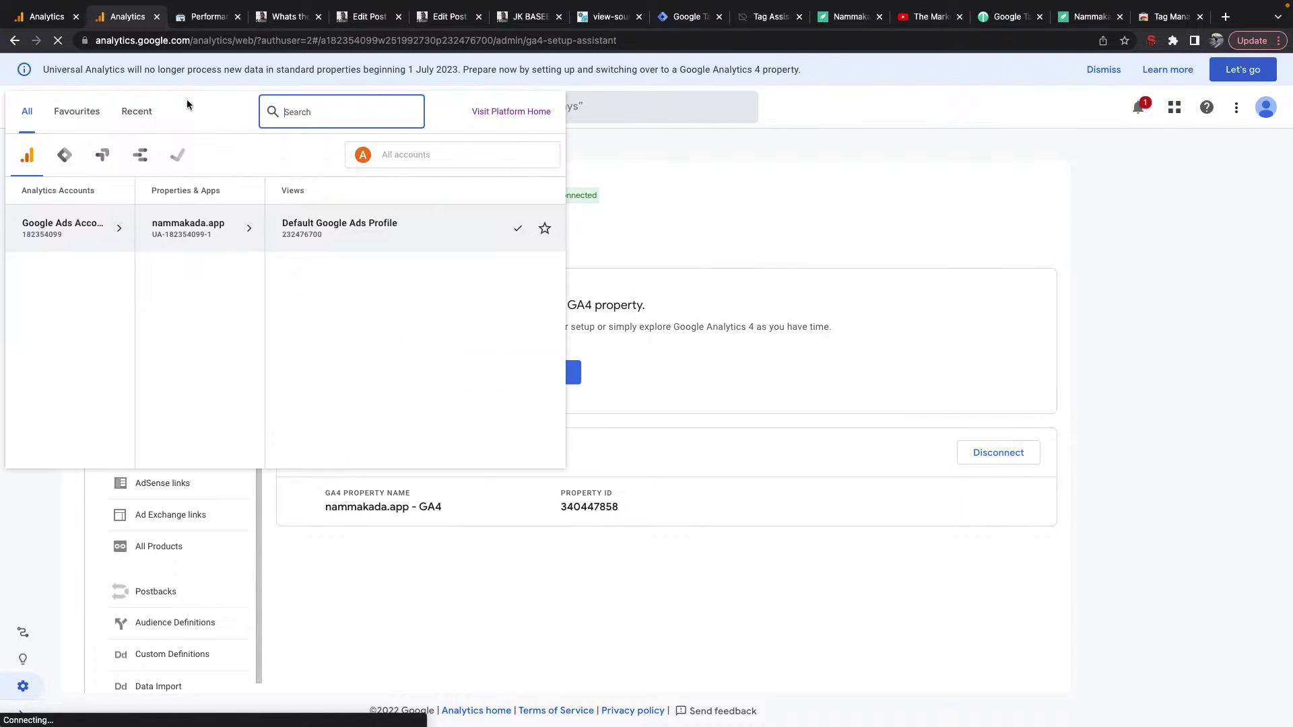
click(431, 212)
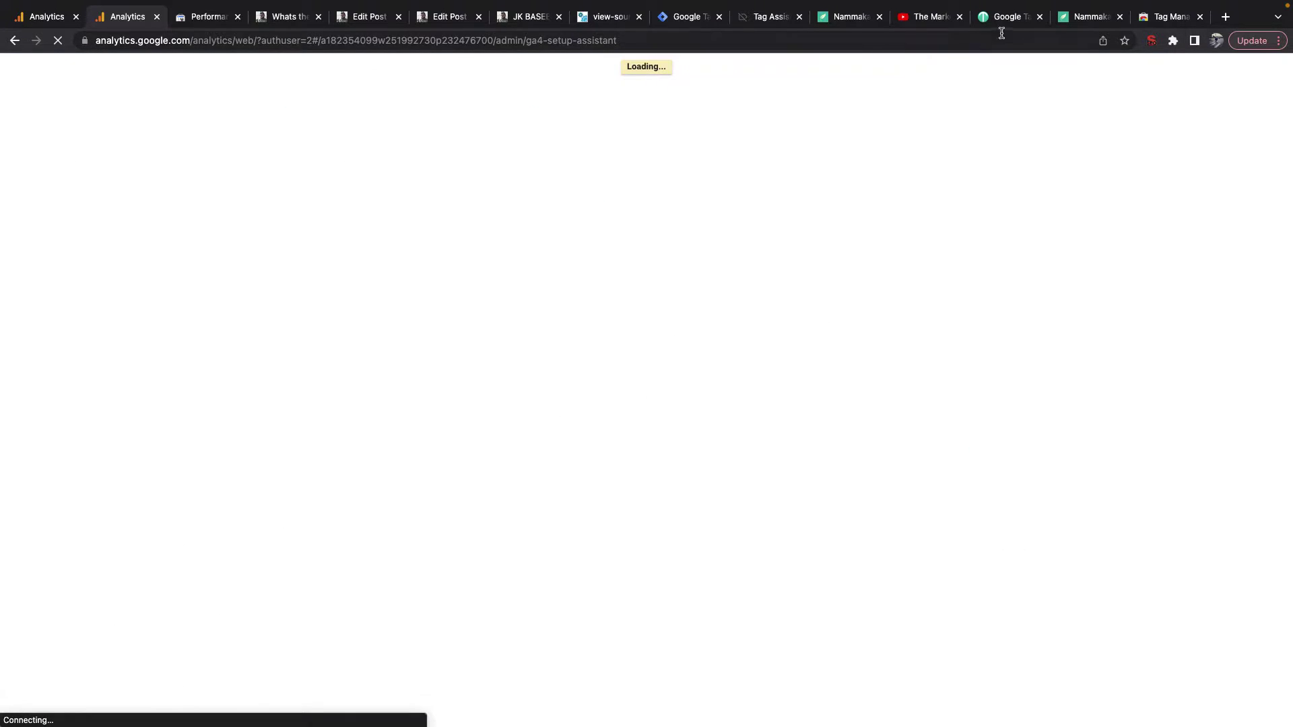
Step: Switch to Tag Manager and paste the copied property ID as the GA4 Configuration tag's Measurement ID
click(694, 20)
click(582, 264)
key(super+v)
click(656, 510)
right_click(657, 505)
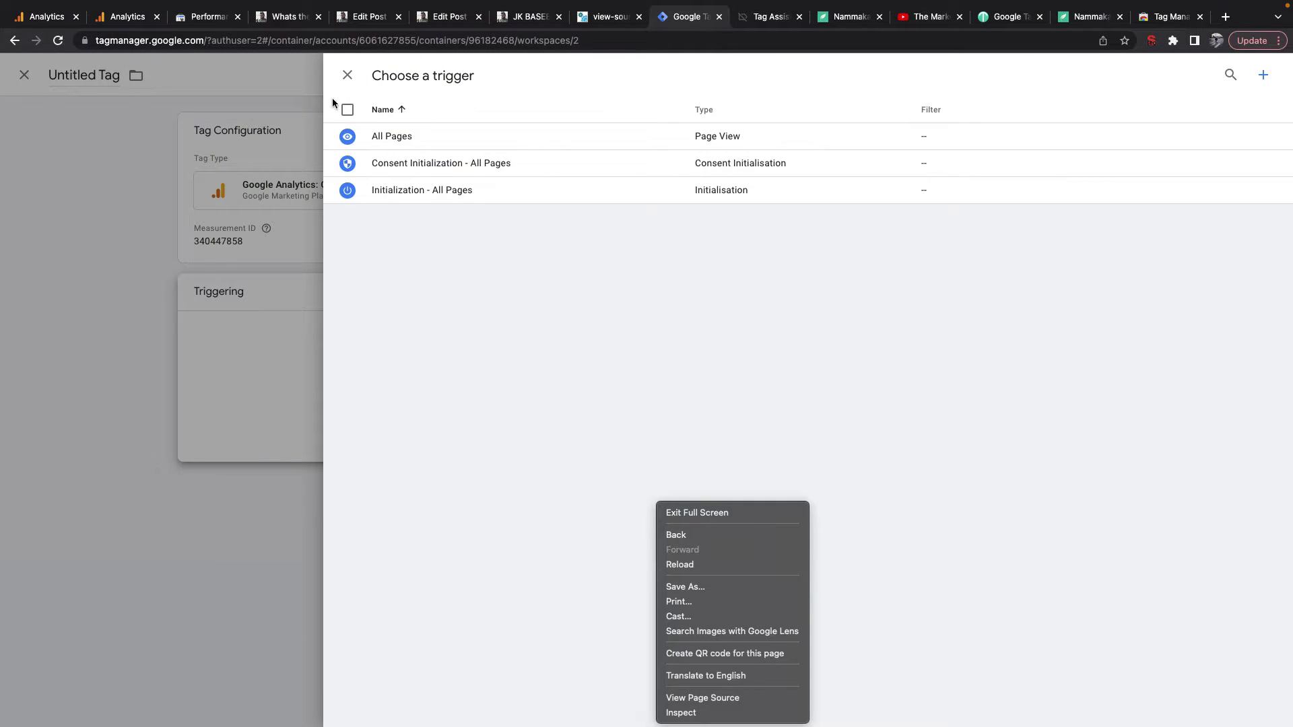
click(341, 83)
click(347, 77)
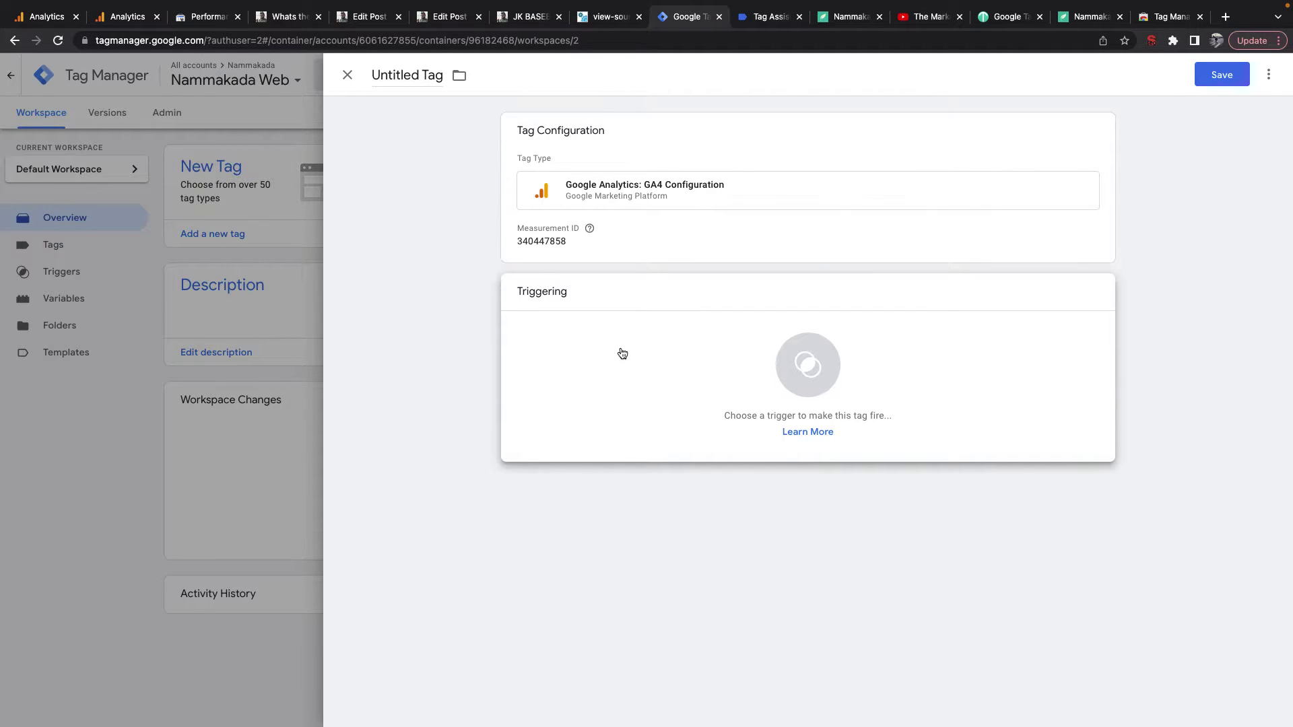
Step: Switch to the Nammakada site, edit its address to nammakada.app/my/ without loading it, and return to Tag Manager
click(847, 17)
drag(182, 42, 424, 77)
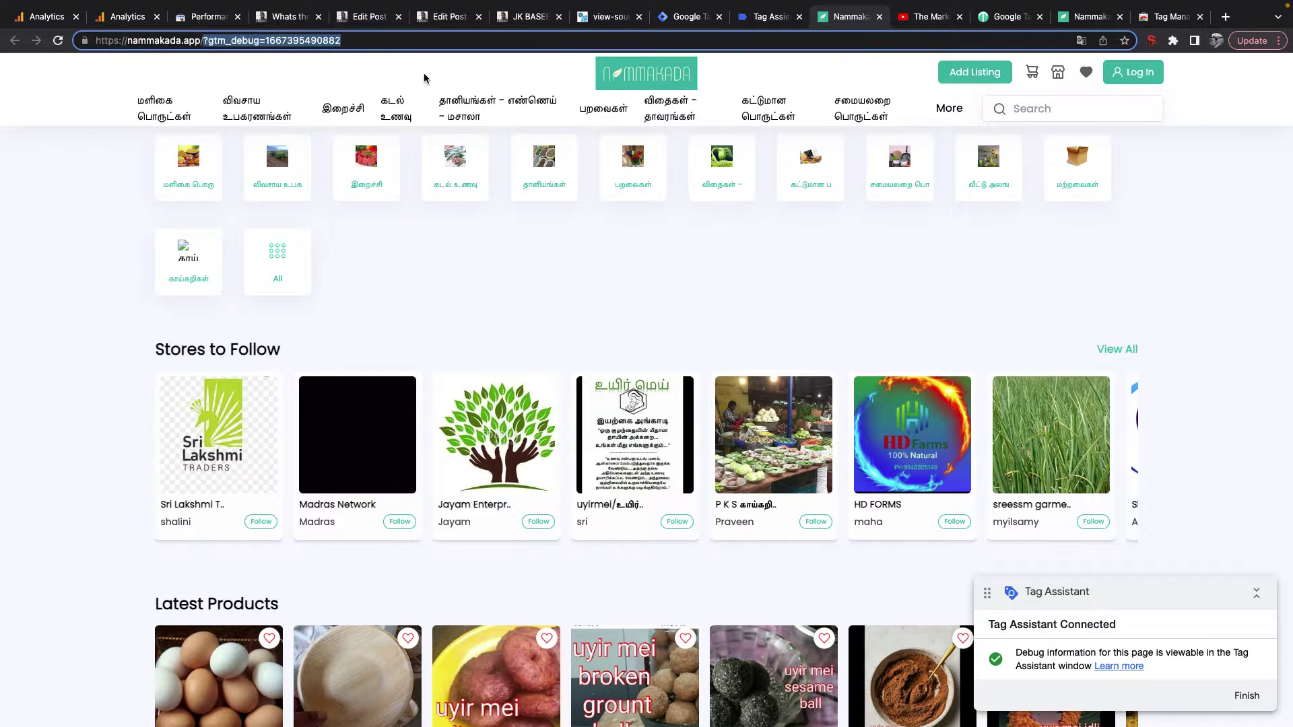
text(sg/)
key(BackSpace)
key(BackSpace)
key(BackSpace)
text(my/)
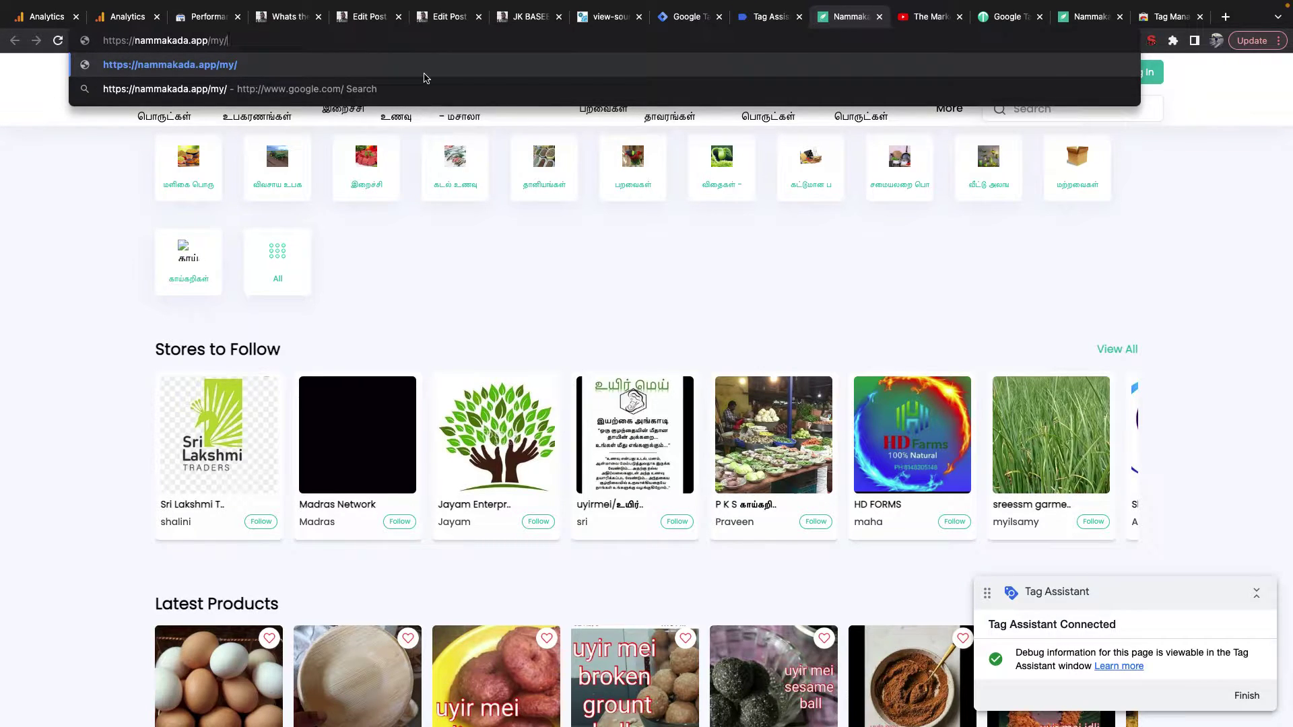
click(768, 28)
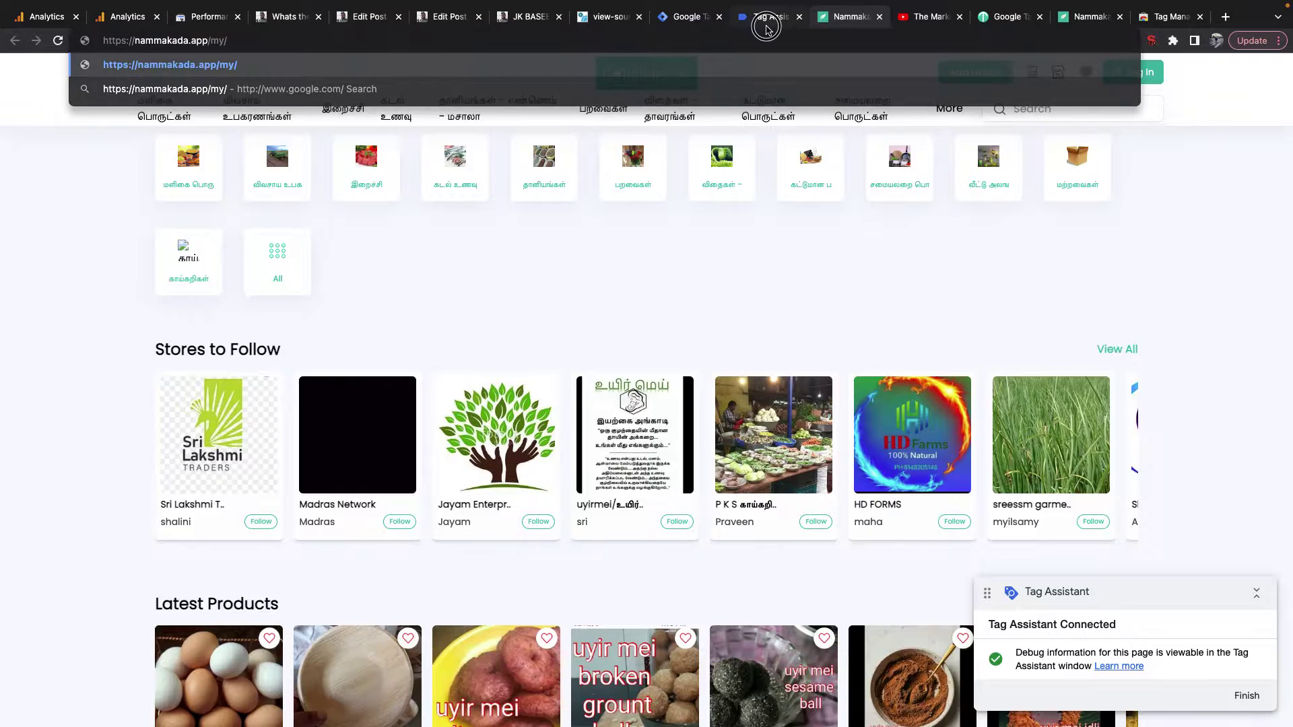
click(687, 17)
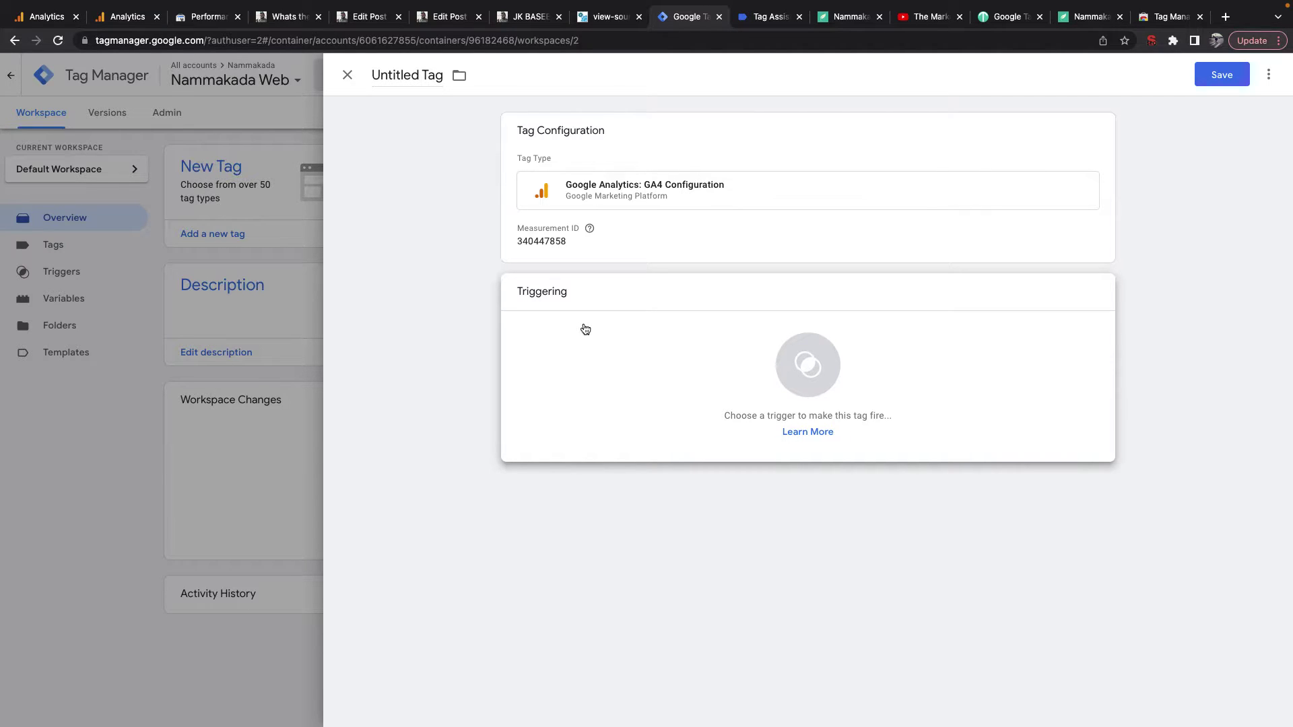
Step: Try All Pages as the tag's firing trigger and remove it again
click(584, 327)
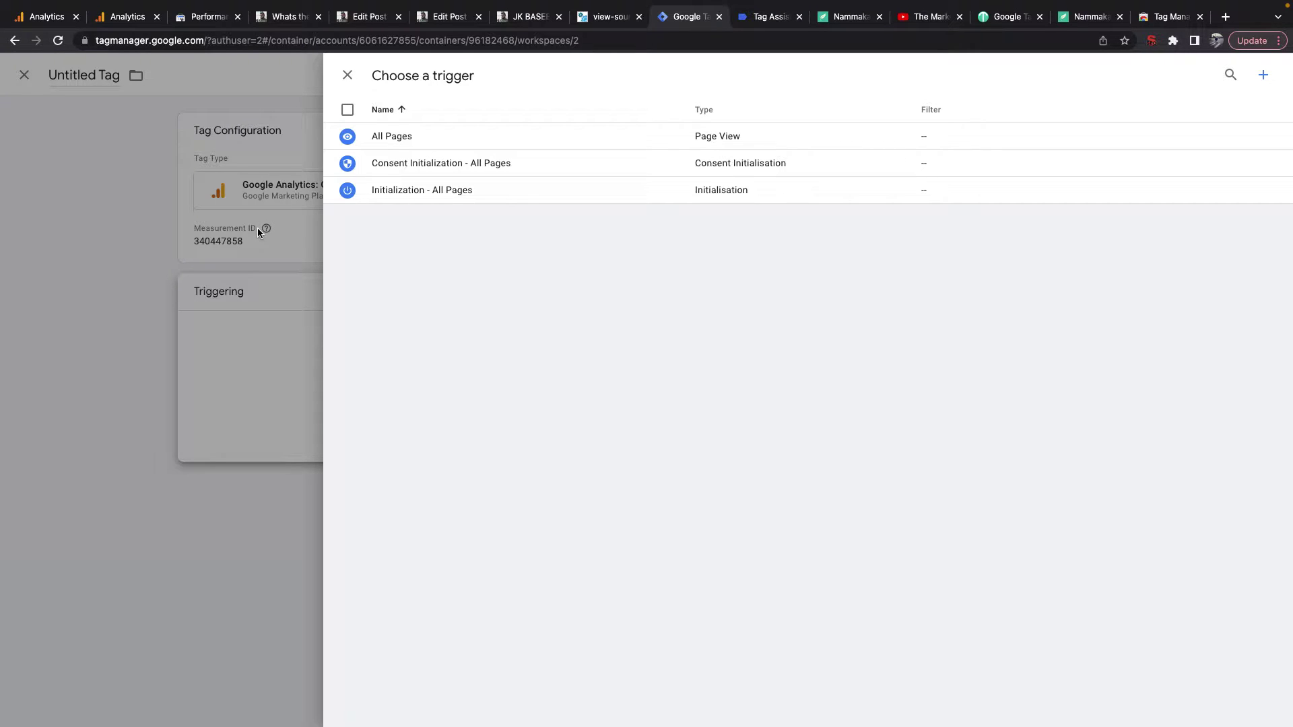
click(425, 142)
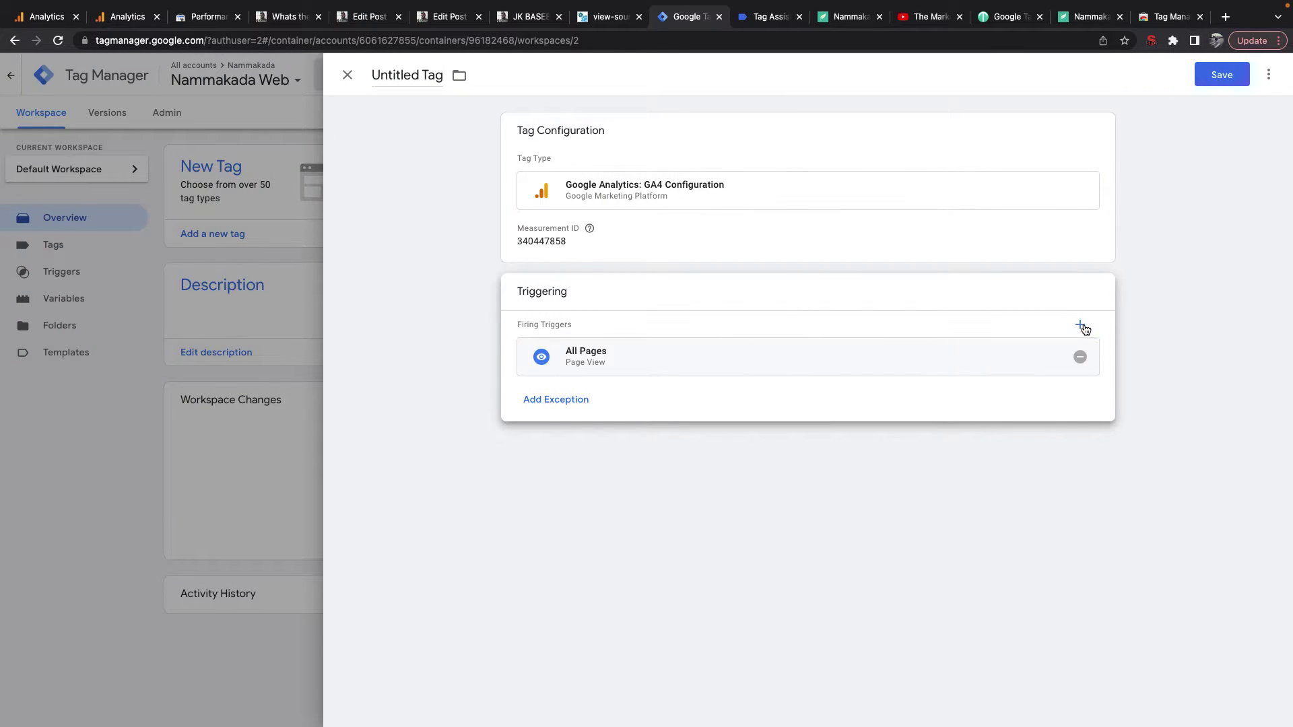
click(1078, 358)
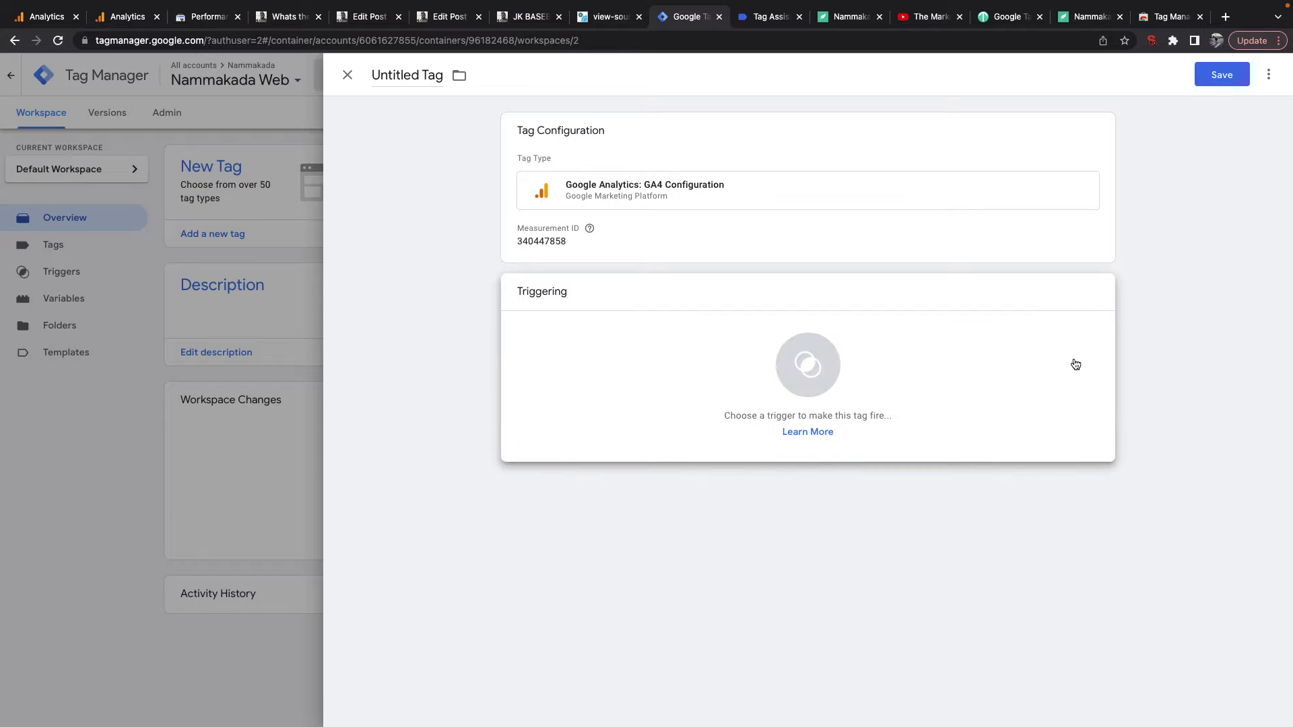
Step: Open the tag's trigger choices and write dashboard.example.com in the browser address as an example subdomain without loading it
click(809, 364)
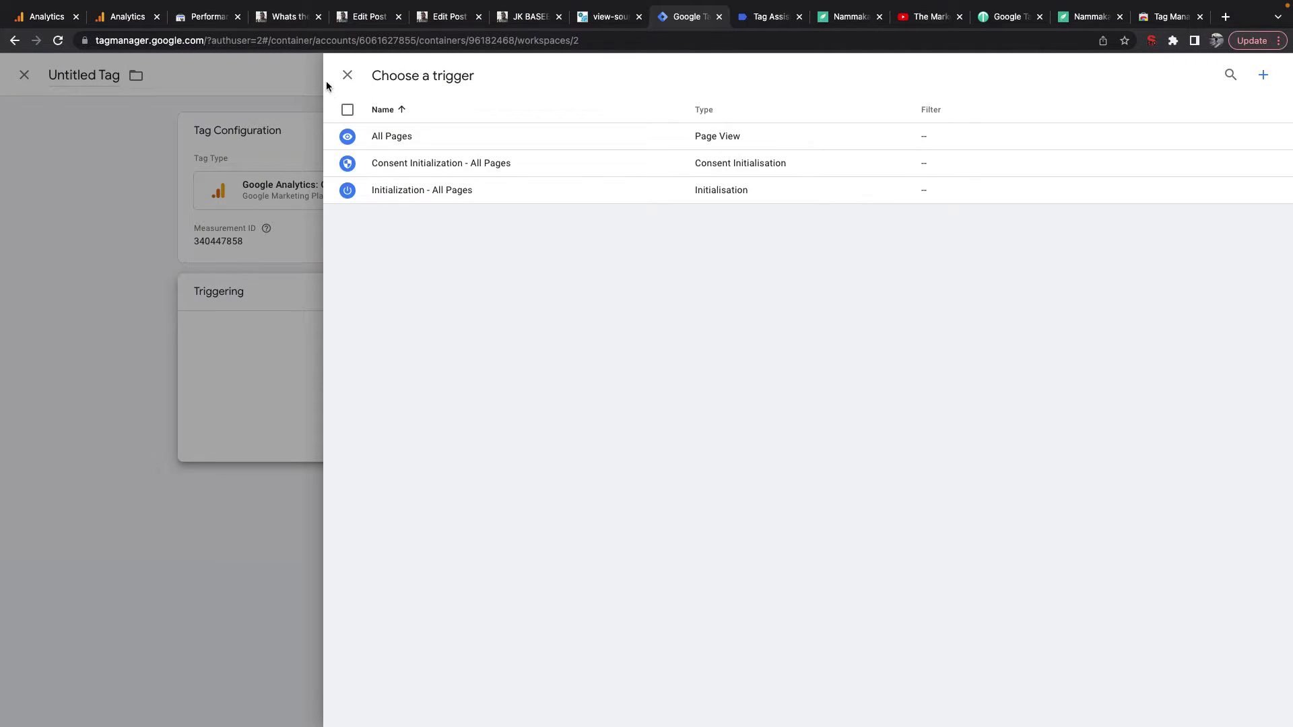
click(307, 40)
text(dash)
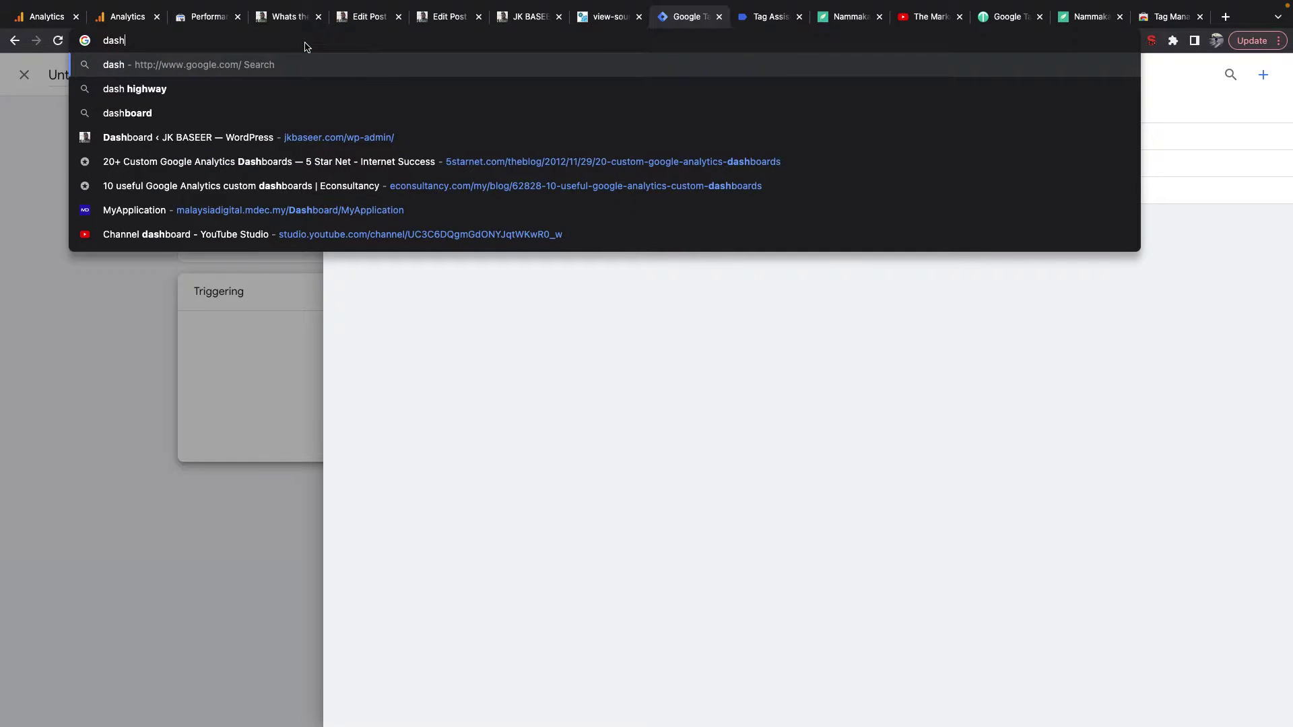
text(board.example.com)
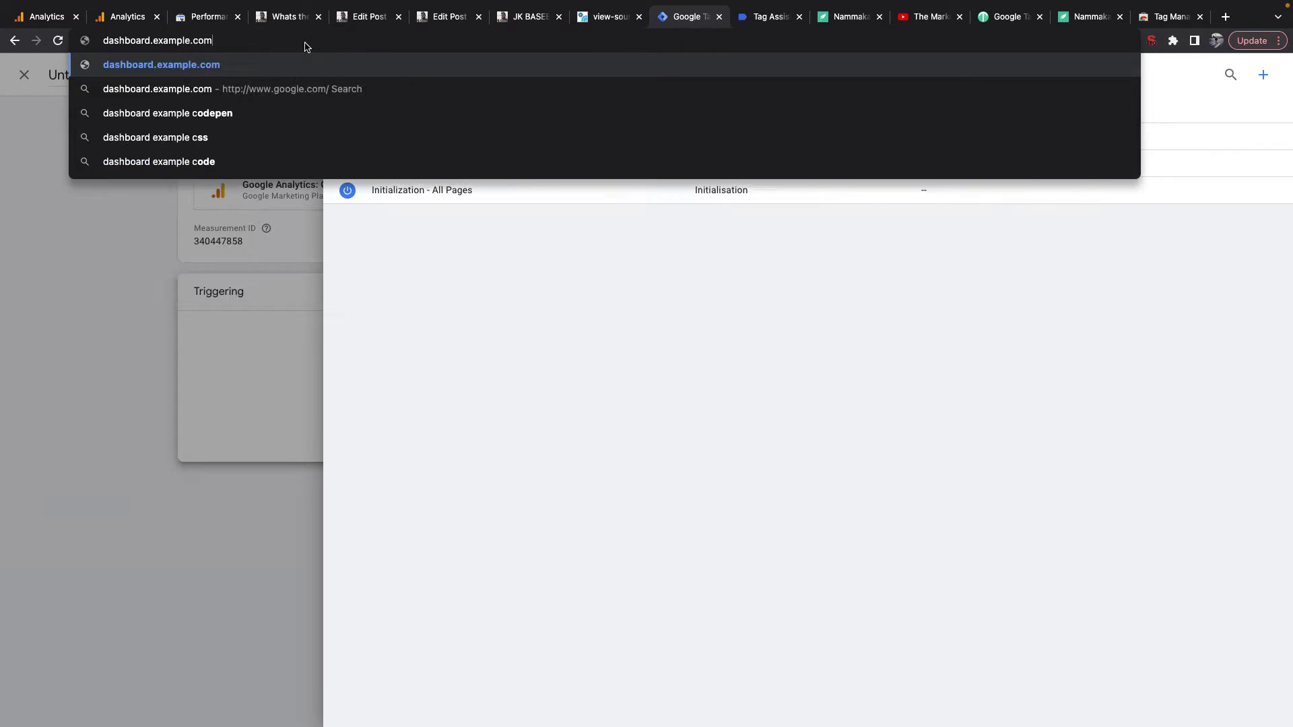
click(403, 255)
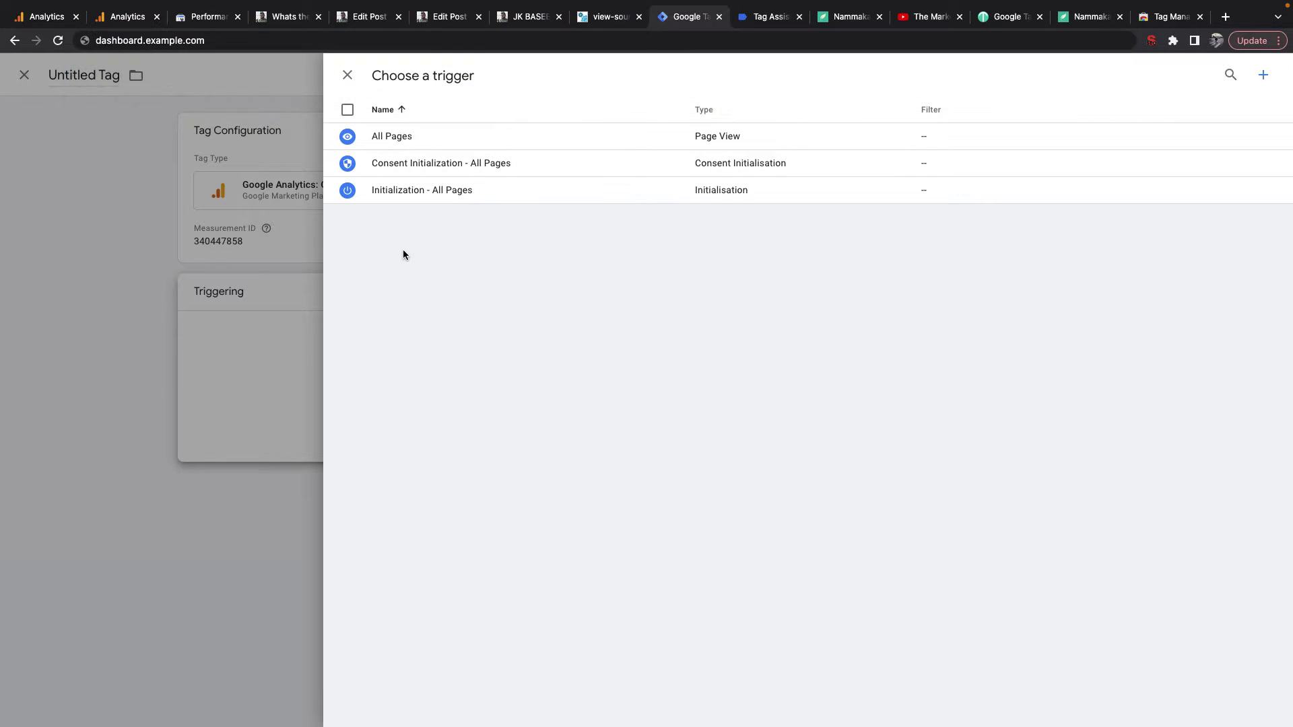
Step: Create a new trigger for the tag with the type Page View
click(1262, 76)
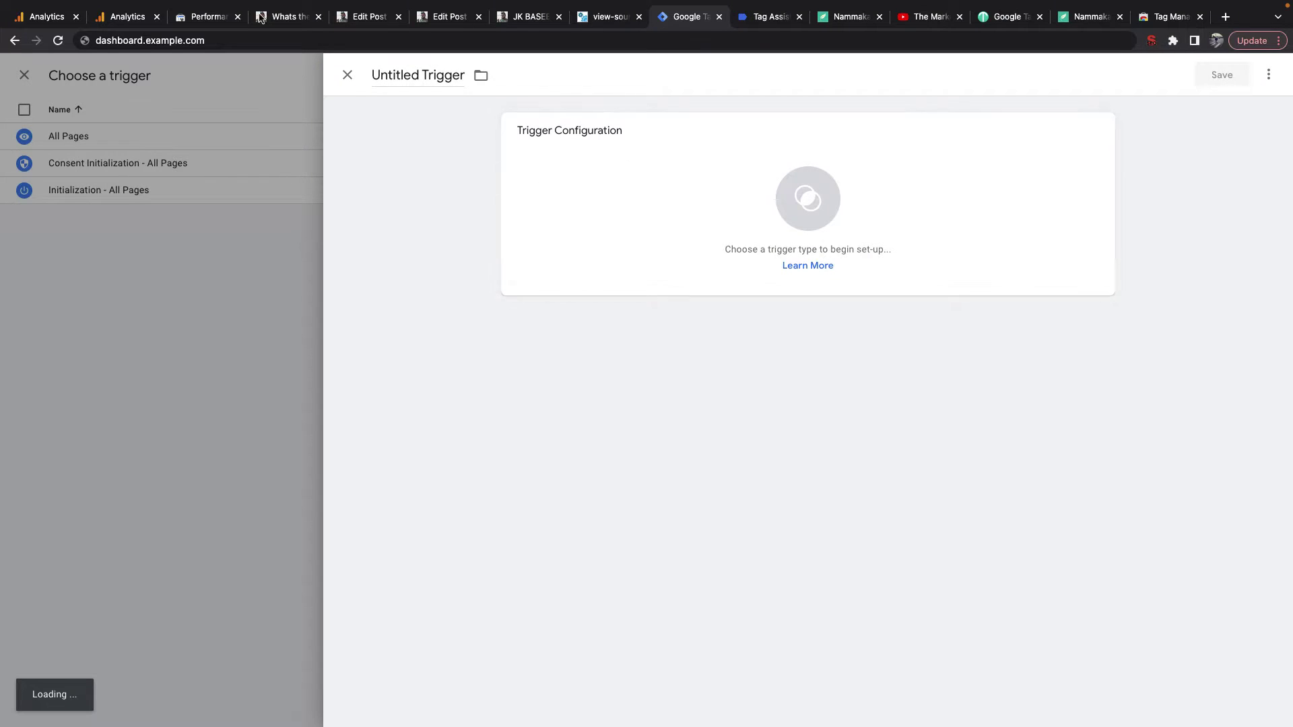
click(749, 247)
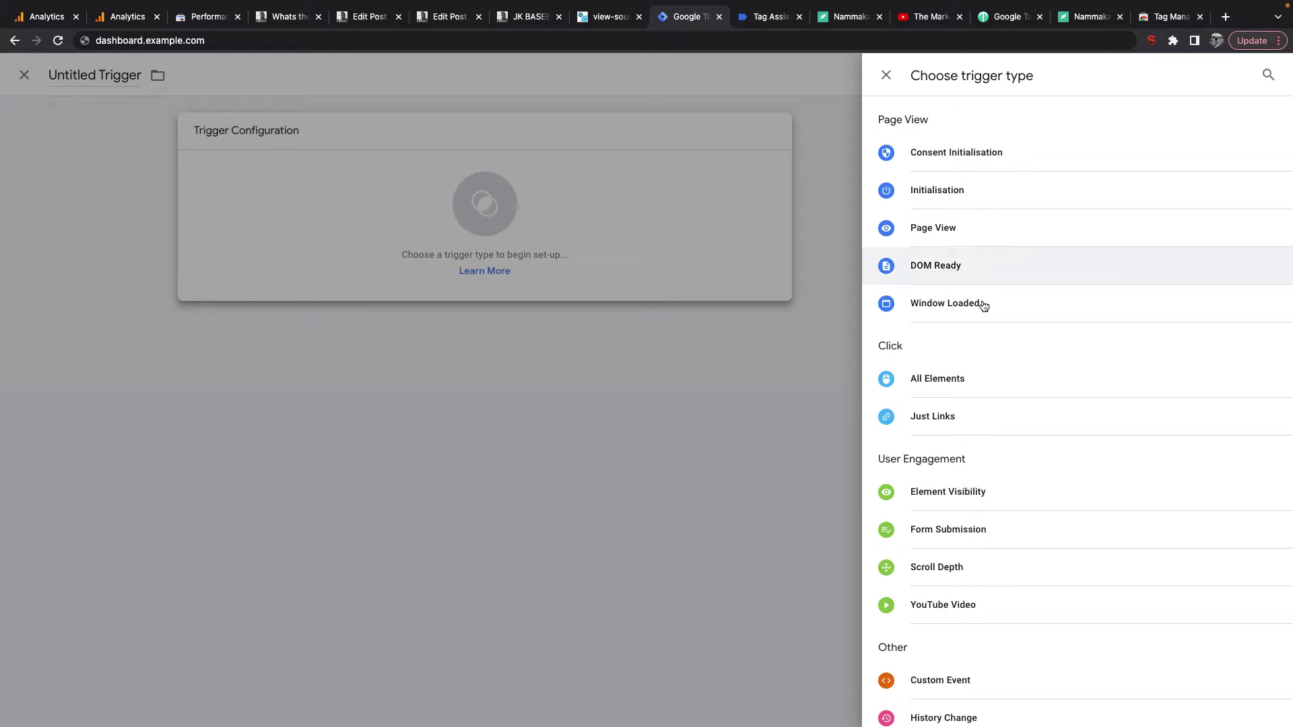
click(950, 239)
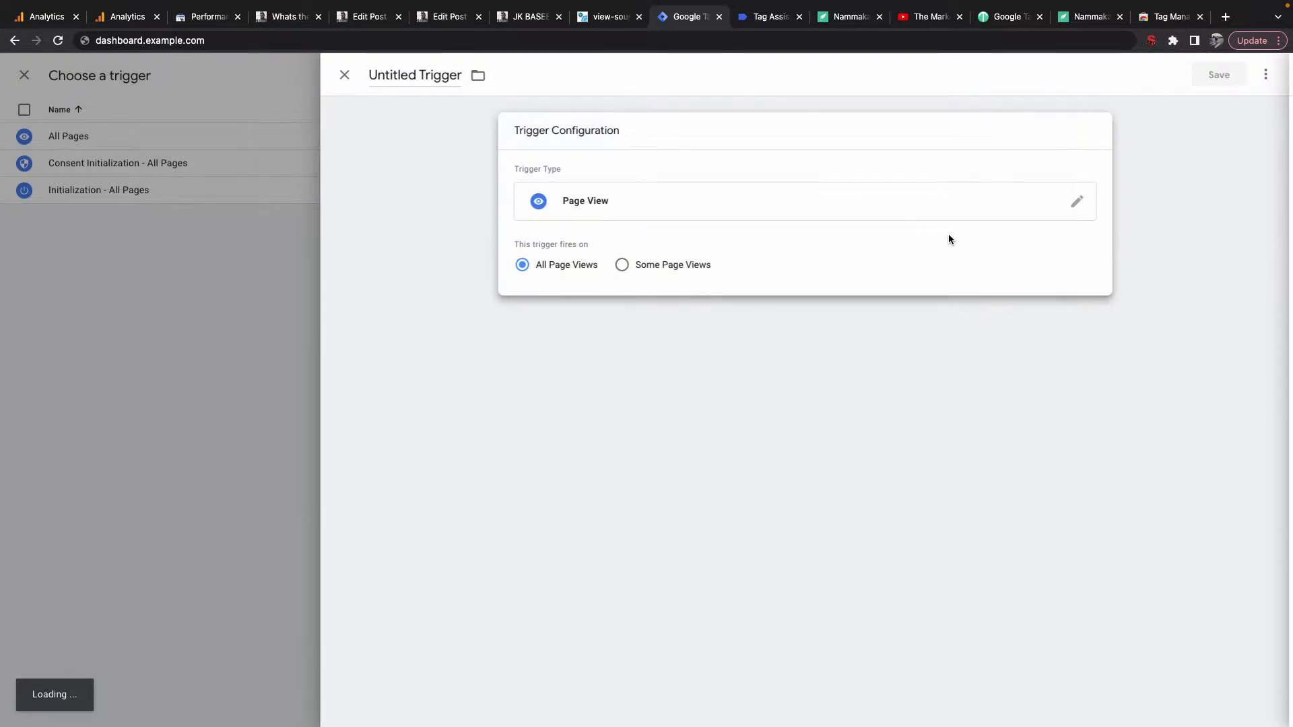
Step: Name the trigger "All Pages - Exclude Dashboard" and set it to fire on Some Page Views
click(392, 66)
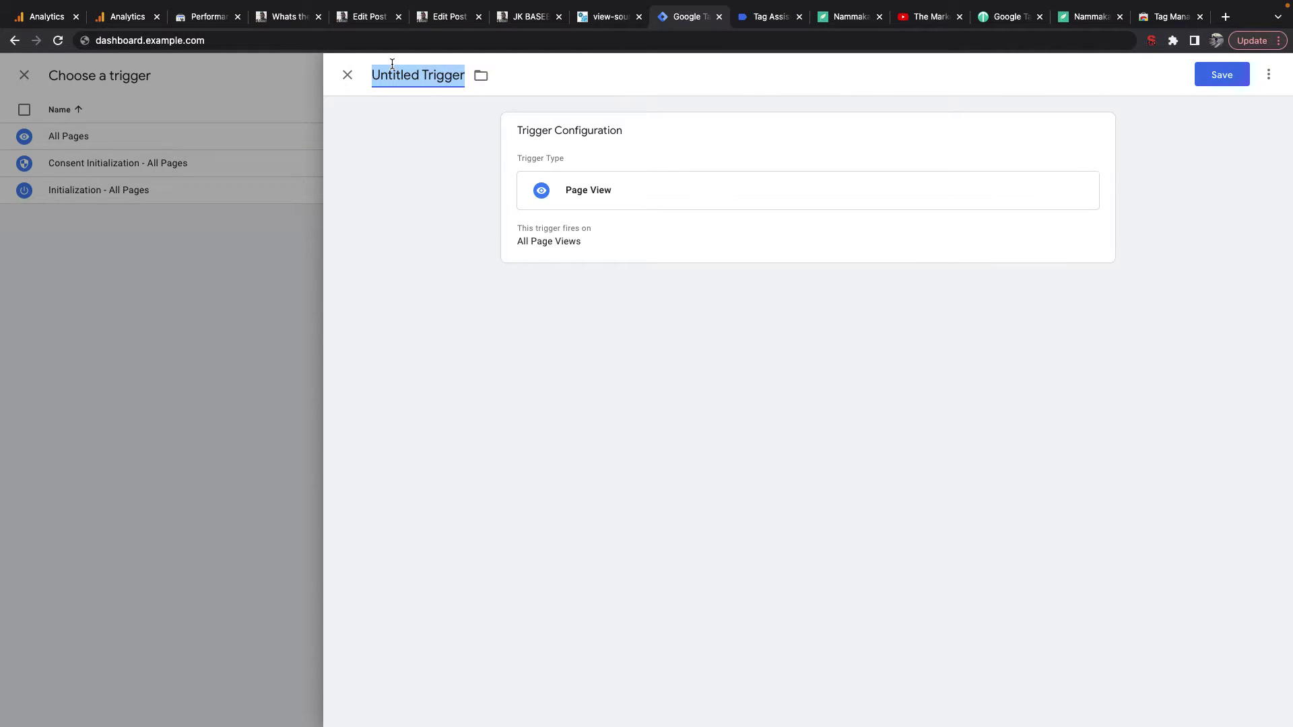
text(All Page)
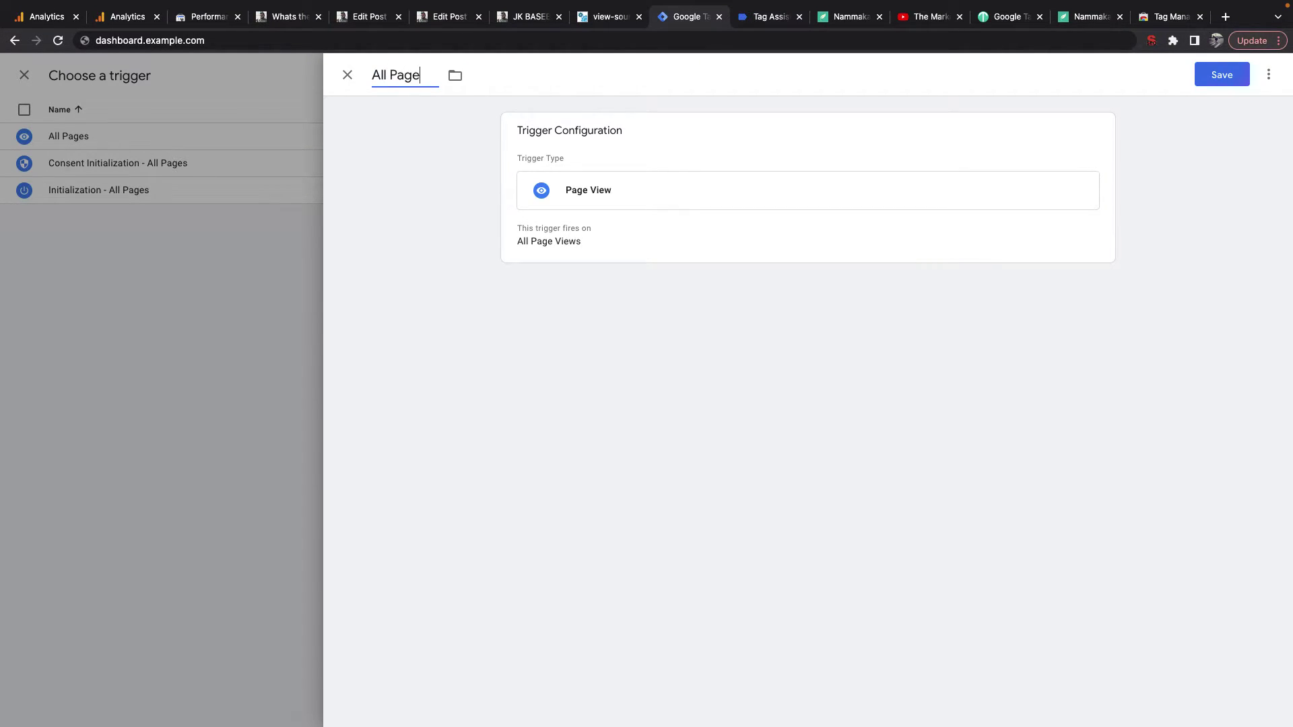
text(s - Exclude Dashboa)
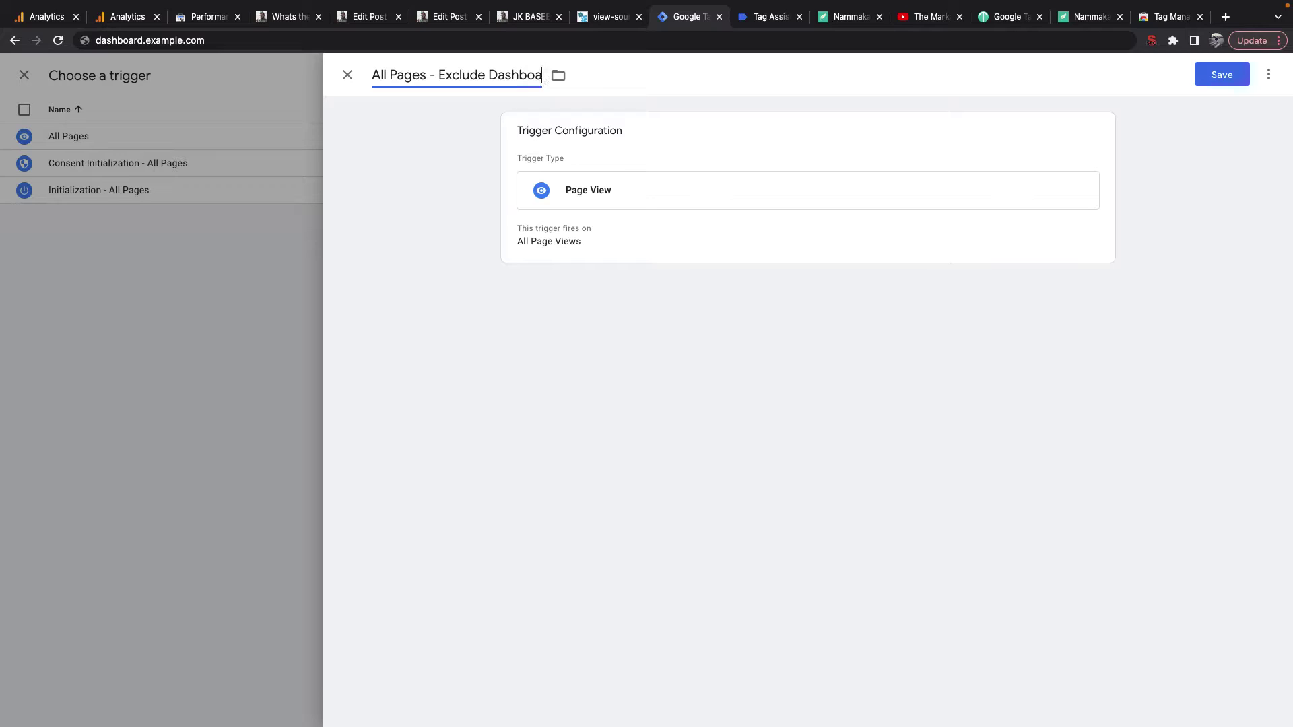
text(rd)
click(502, 206)
click(625, 265)
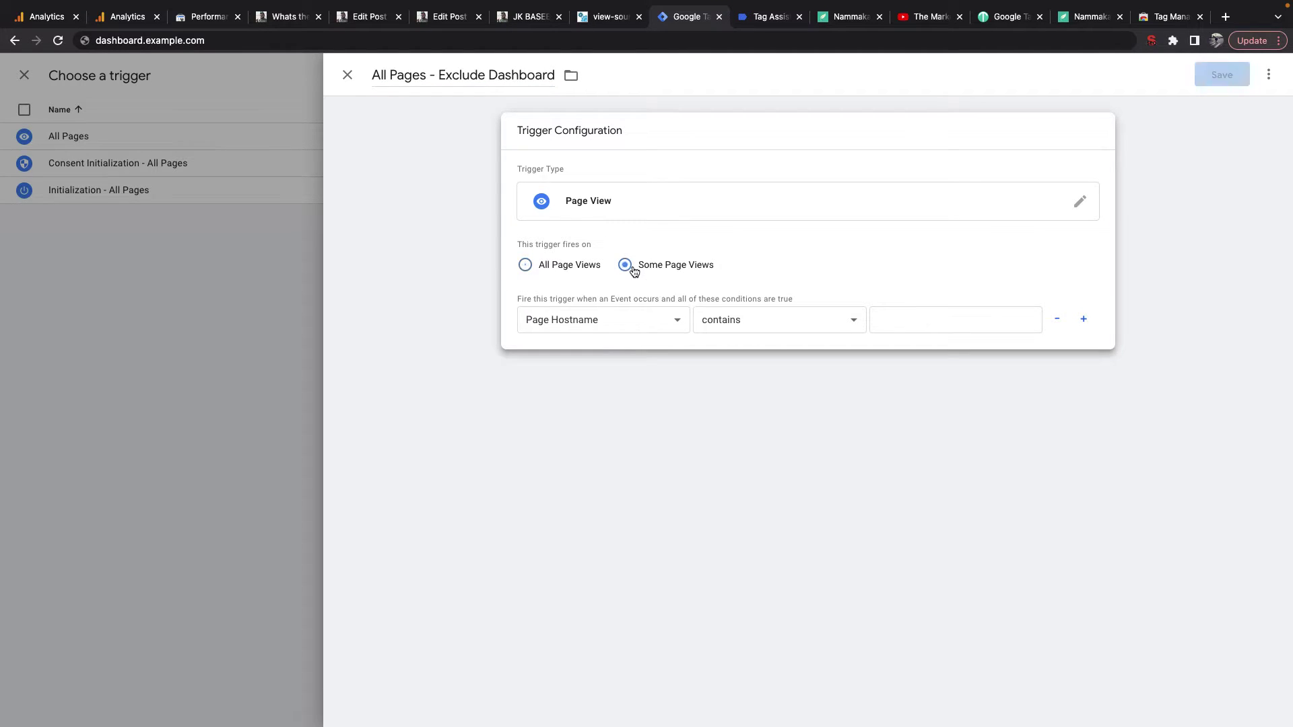
click(658, 324)
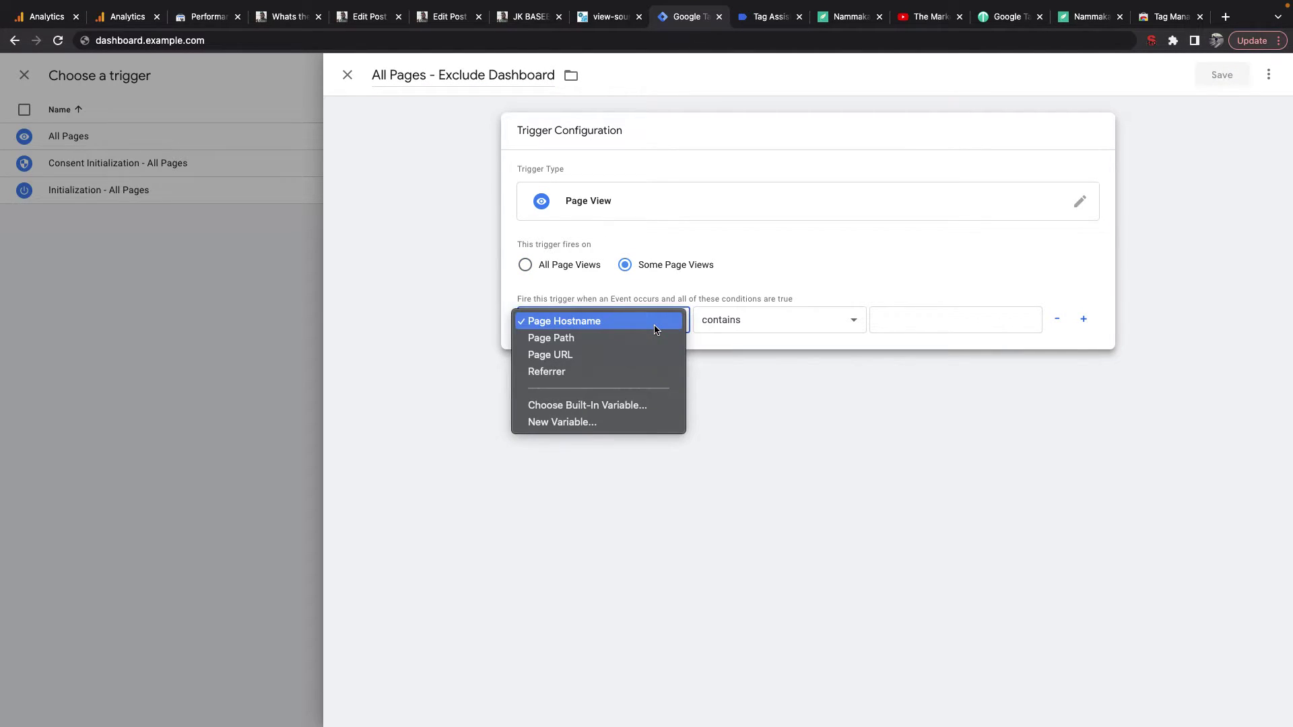
Step: Add a slash after dashboard.example.com in the browser address and highlight the hostname part before it
click(168, 40)
click(157, 43)
click(189, 43)
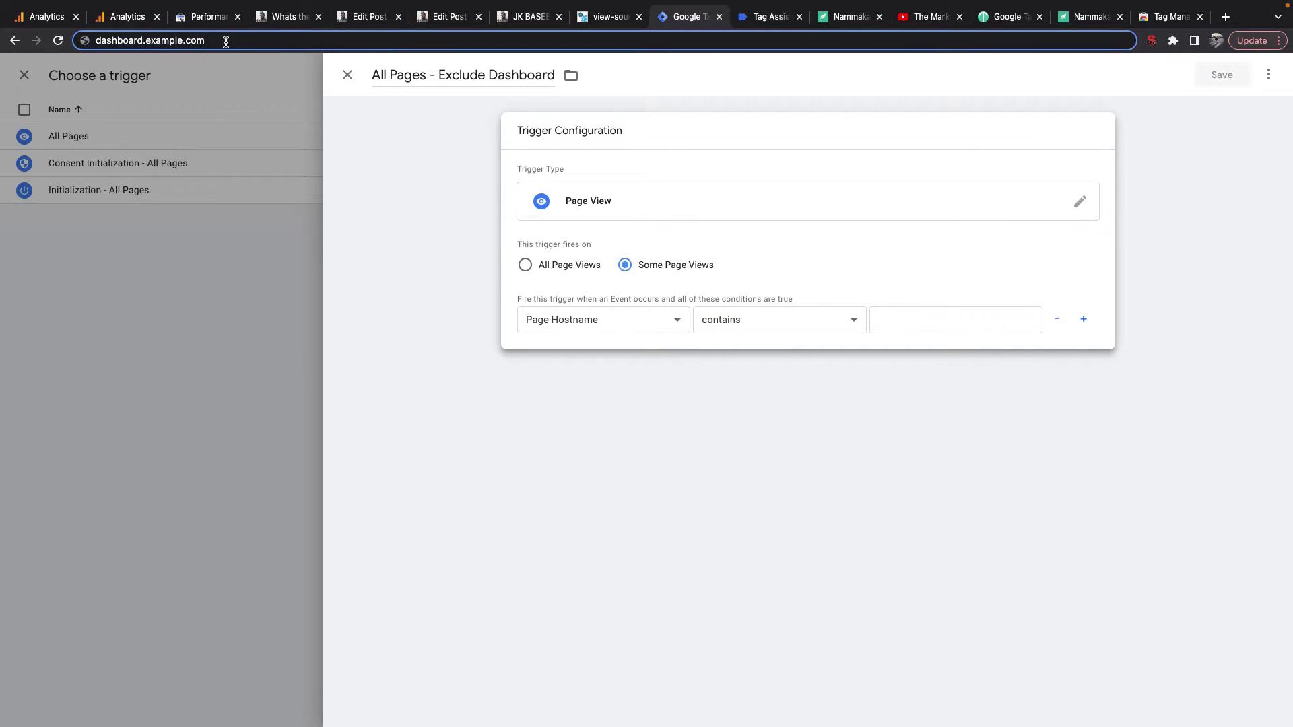
text(/)
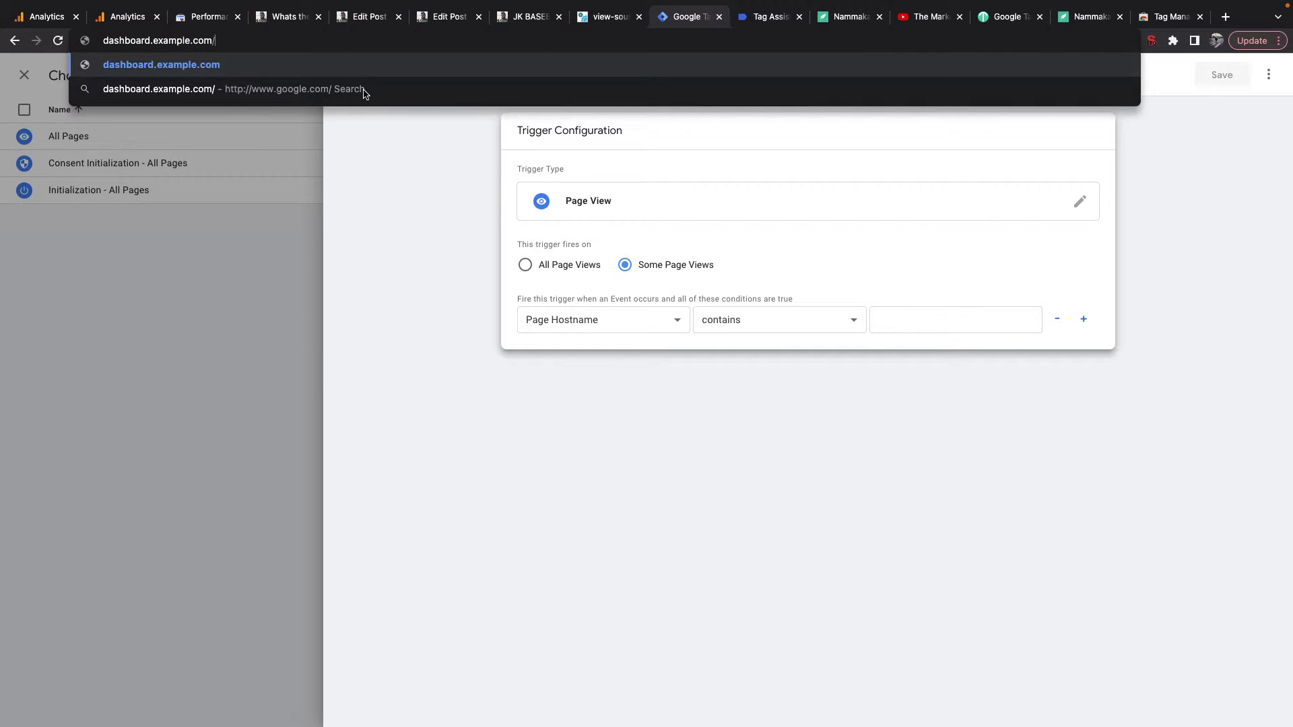
drag(214, 41, 67, 49)
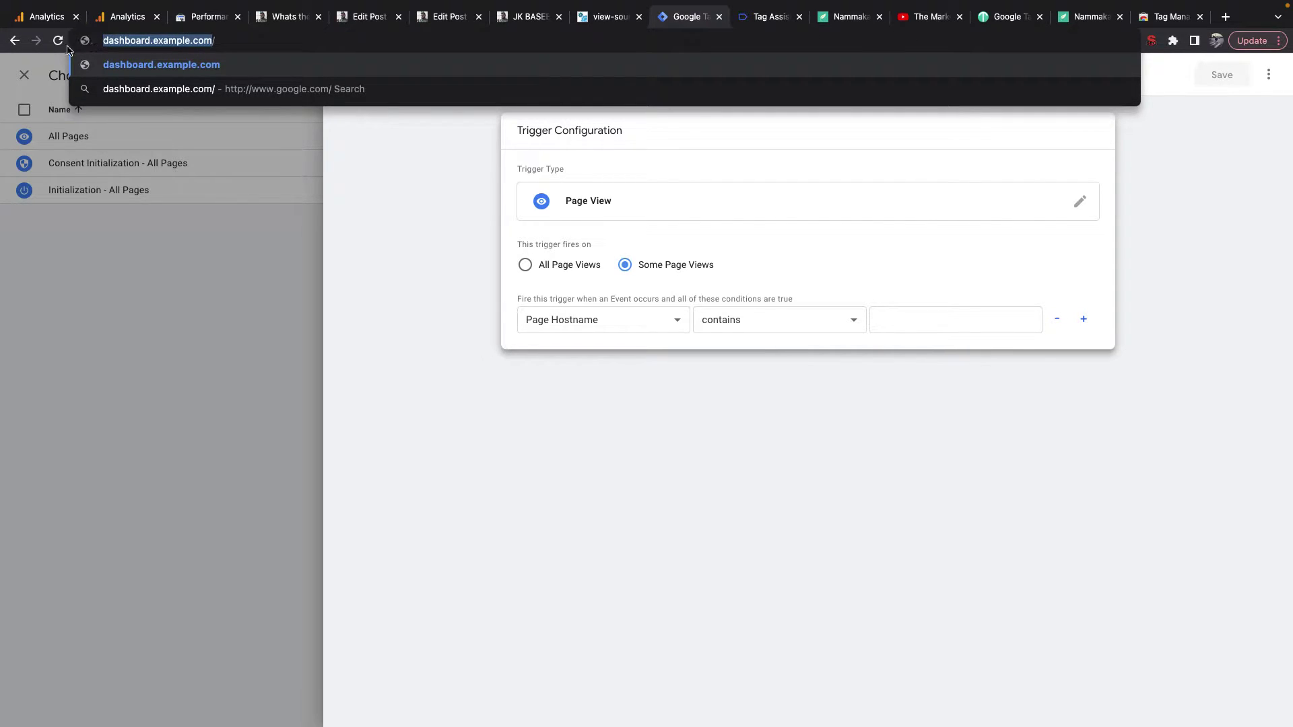
click(159, 41)
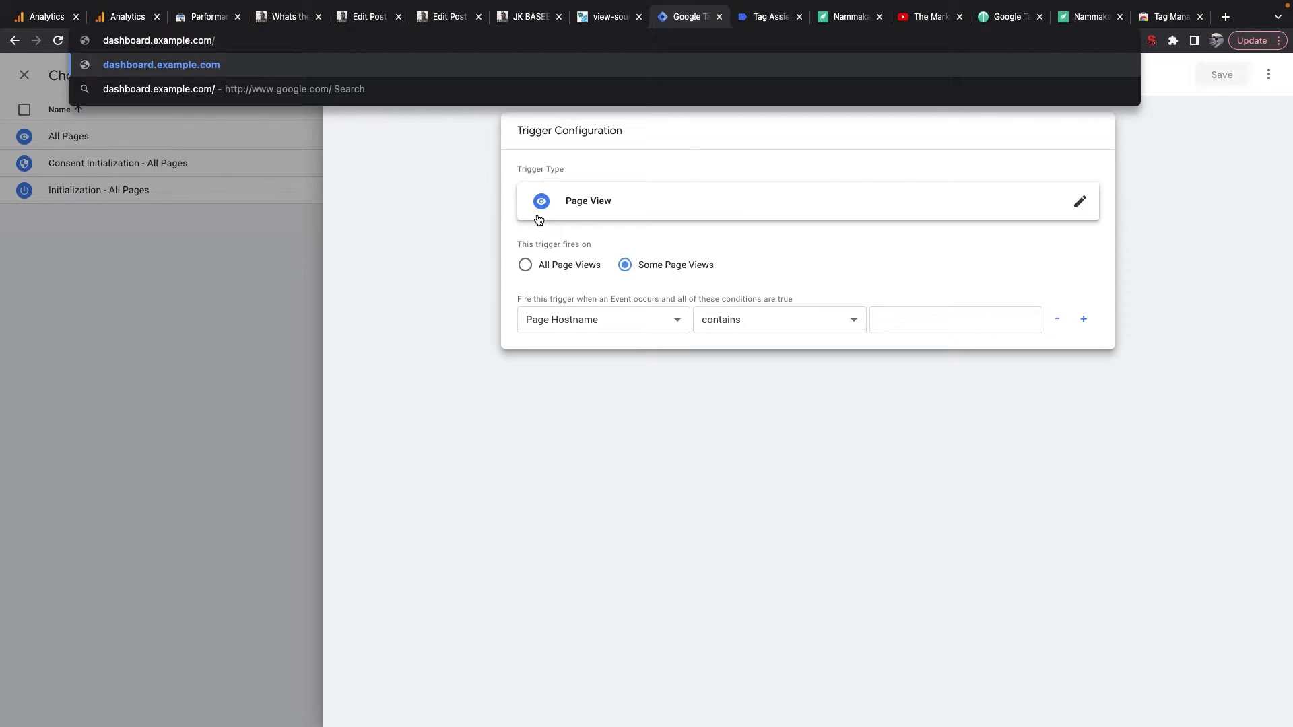
Step: Switch to the blog article about DoubleClick and highlight only the hostname in its full web address
click(291, 19)
click(162, 41)
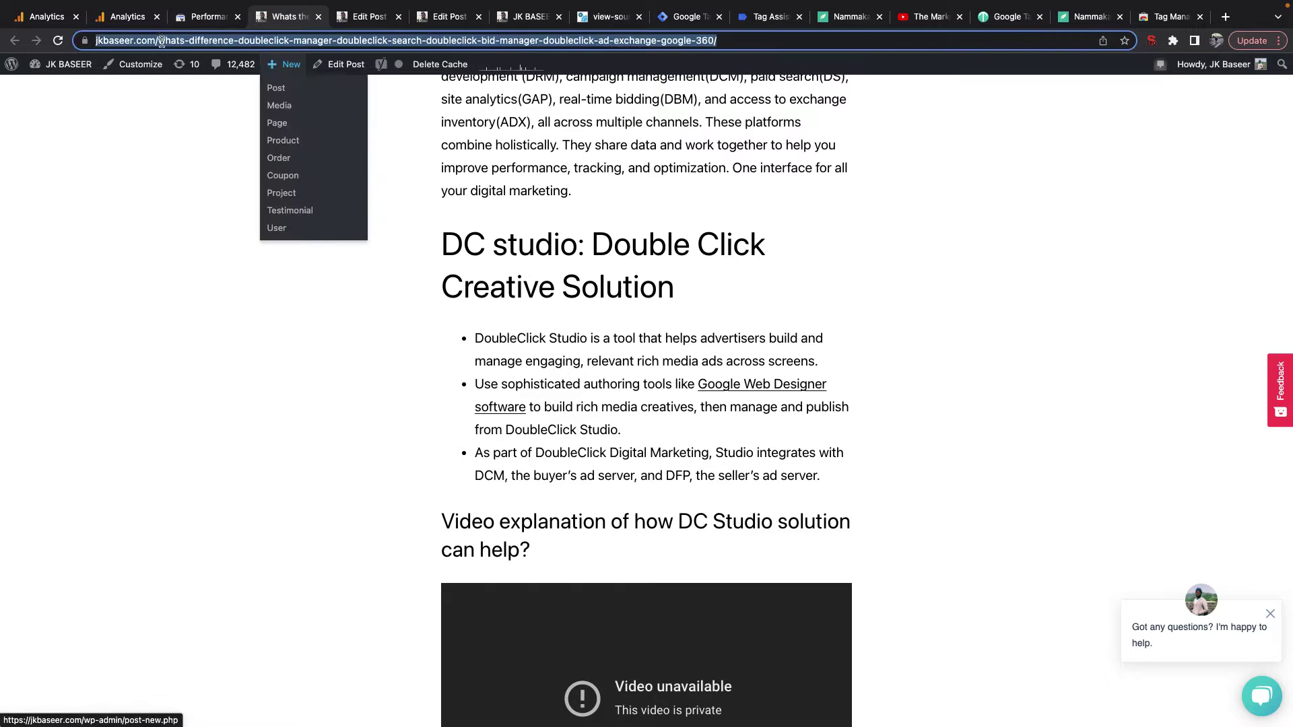
click(160, 40)
triple_click(158, 39)
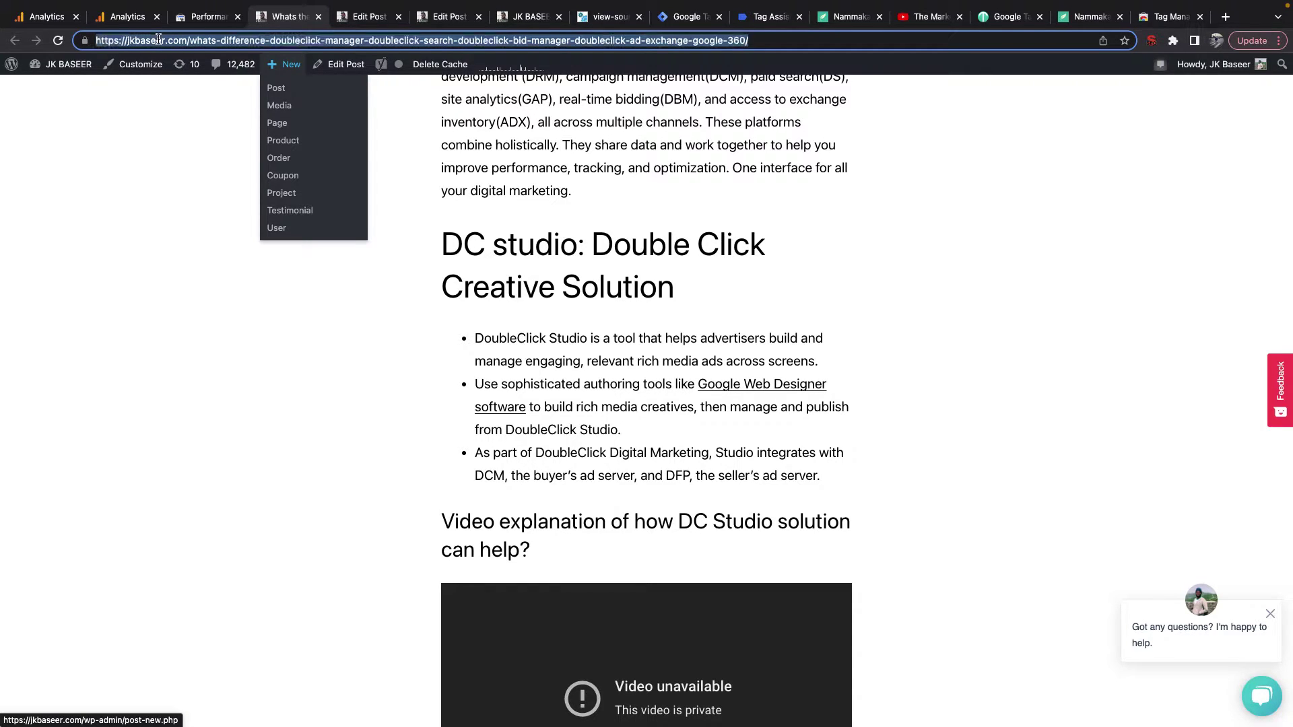
click(190, 41)
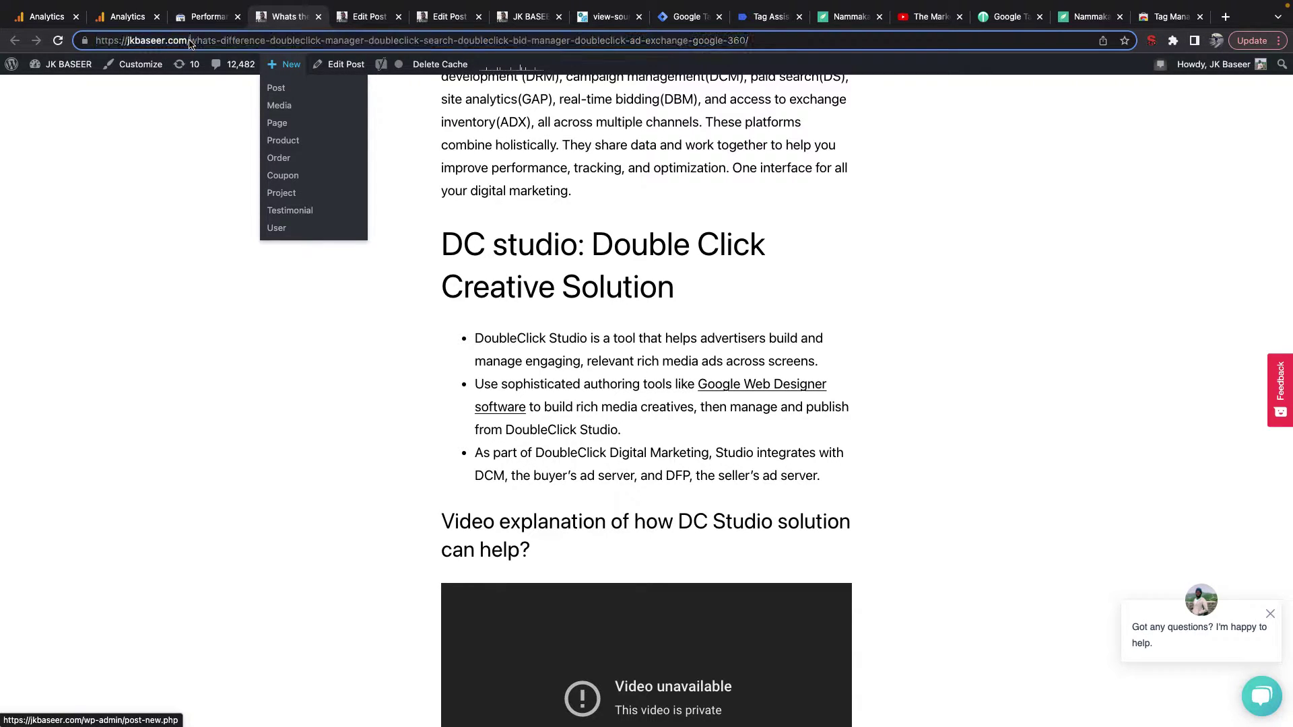
key(shift+Home)
key(shift+Right)
key(shift+Right)
key(shift+Right)
key(shift+Right)
key(shift+Right)
key(shift+Right)
key(shift+Right)
key(shift+Right)
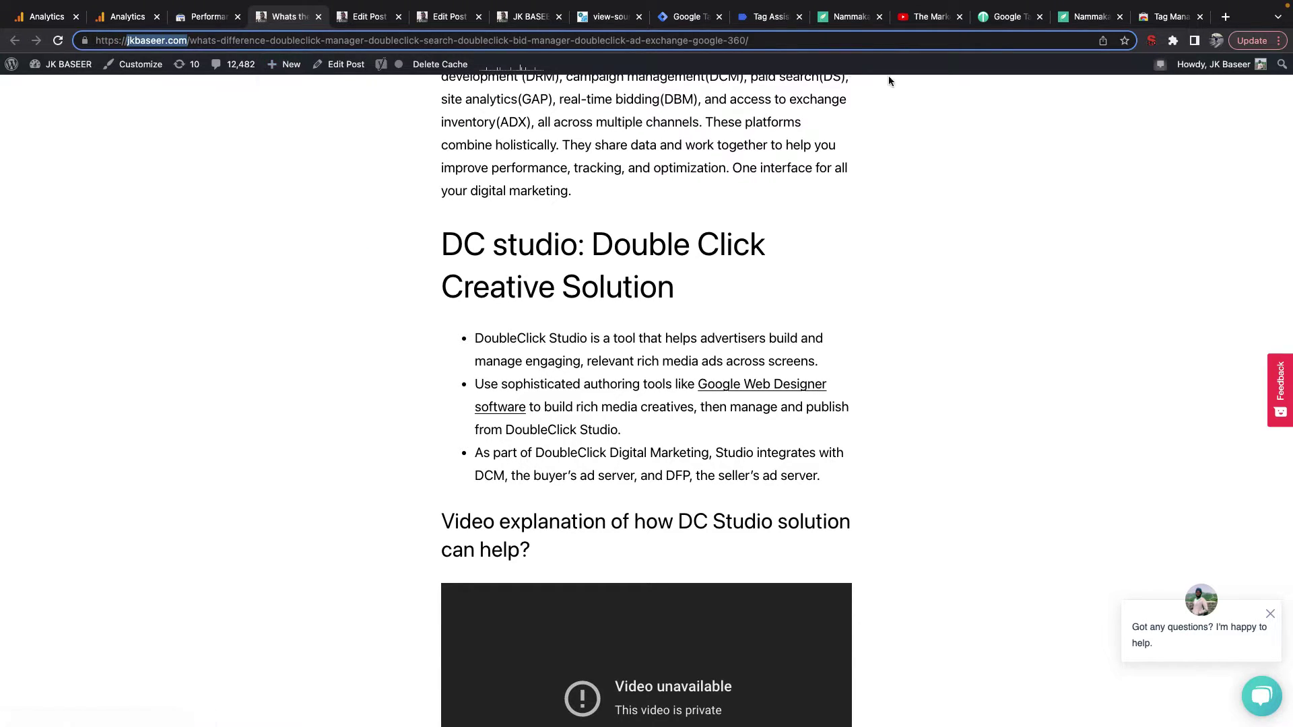
Step: Return to the trigger, set its condition to Page Hostname does not contain "dashboard", and save it
click(690, 19)
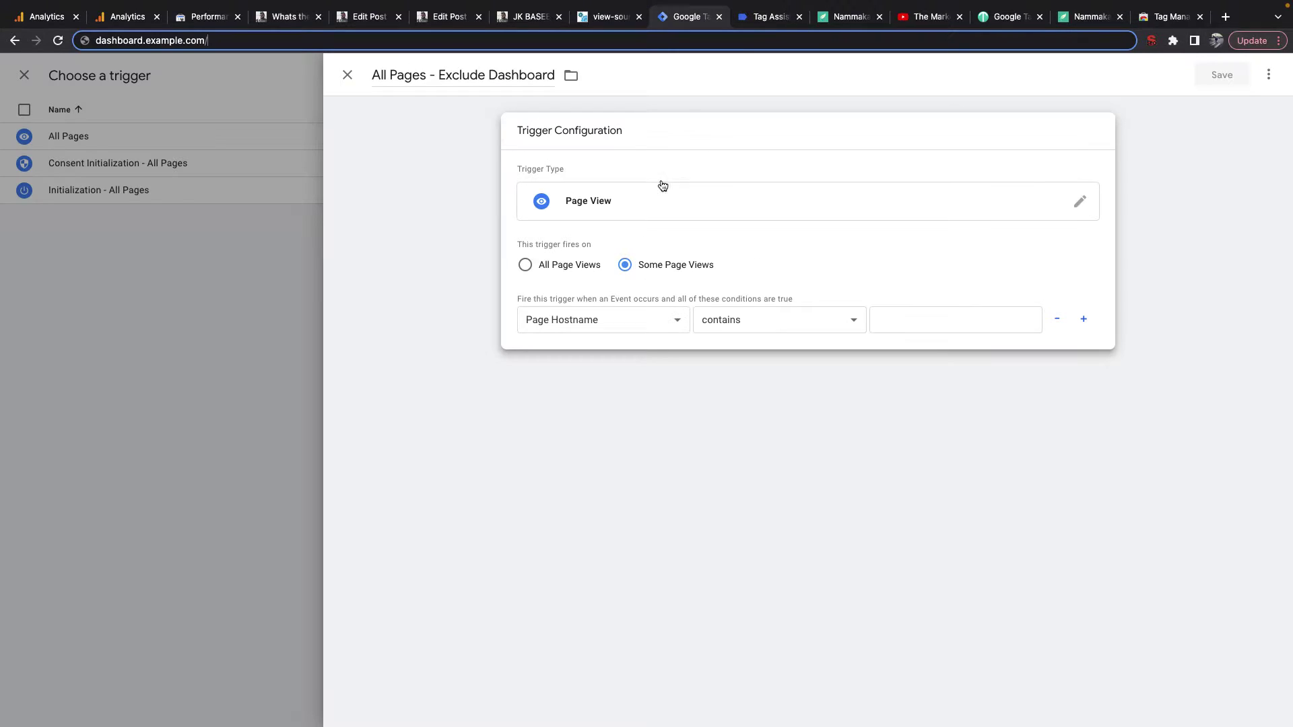
click(777, 330)
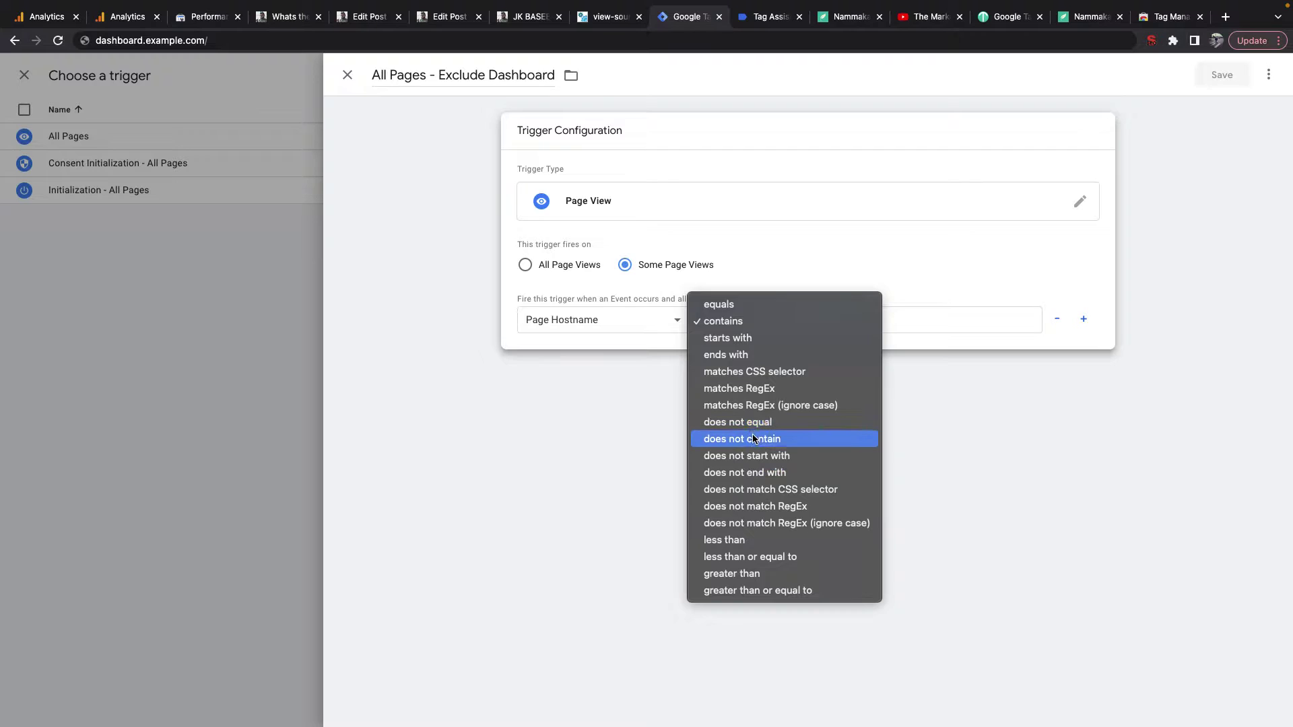
click(755, 439)
click(787, 326)
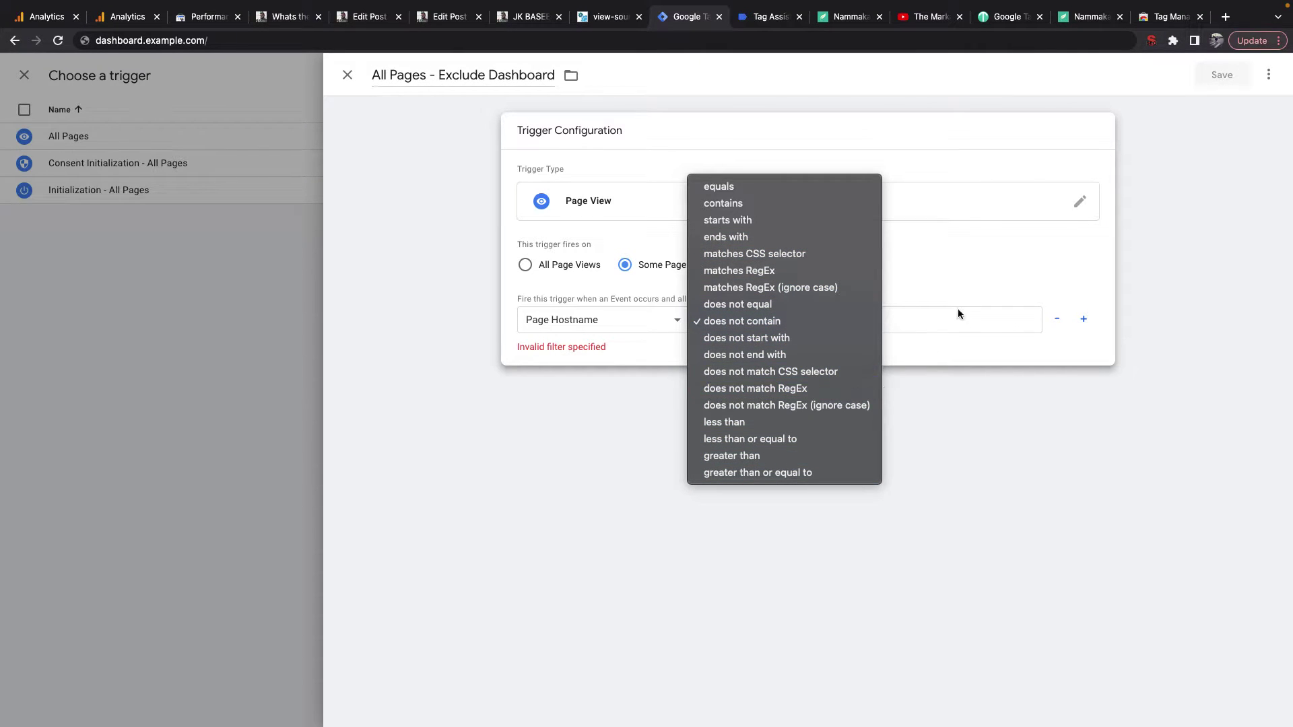
click(935, 310)
click(933, 314)
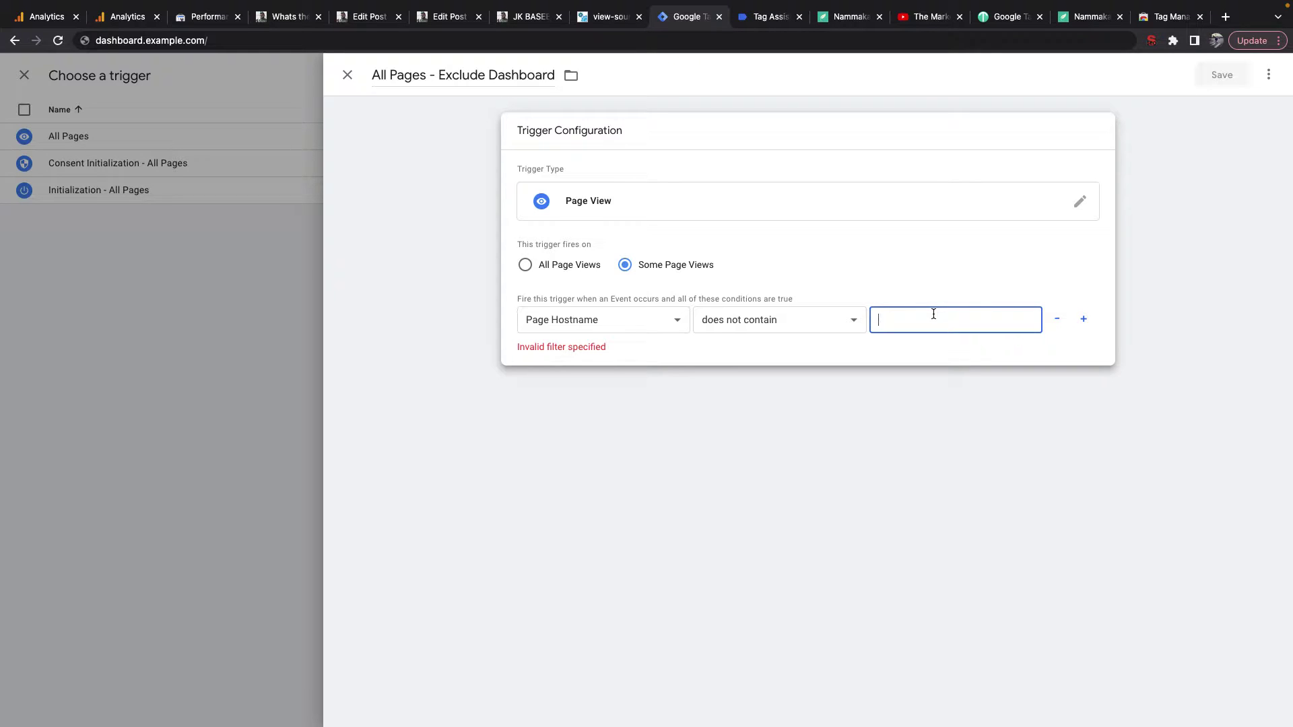
text(dashboard)
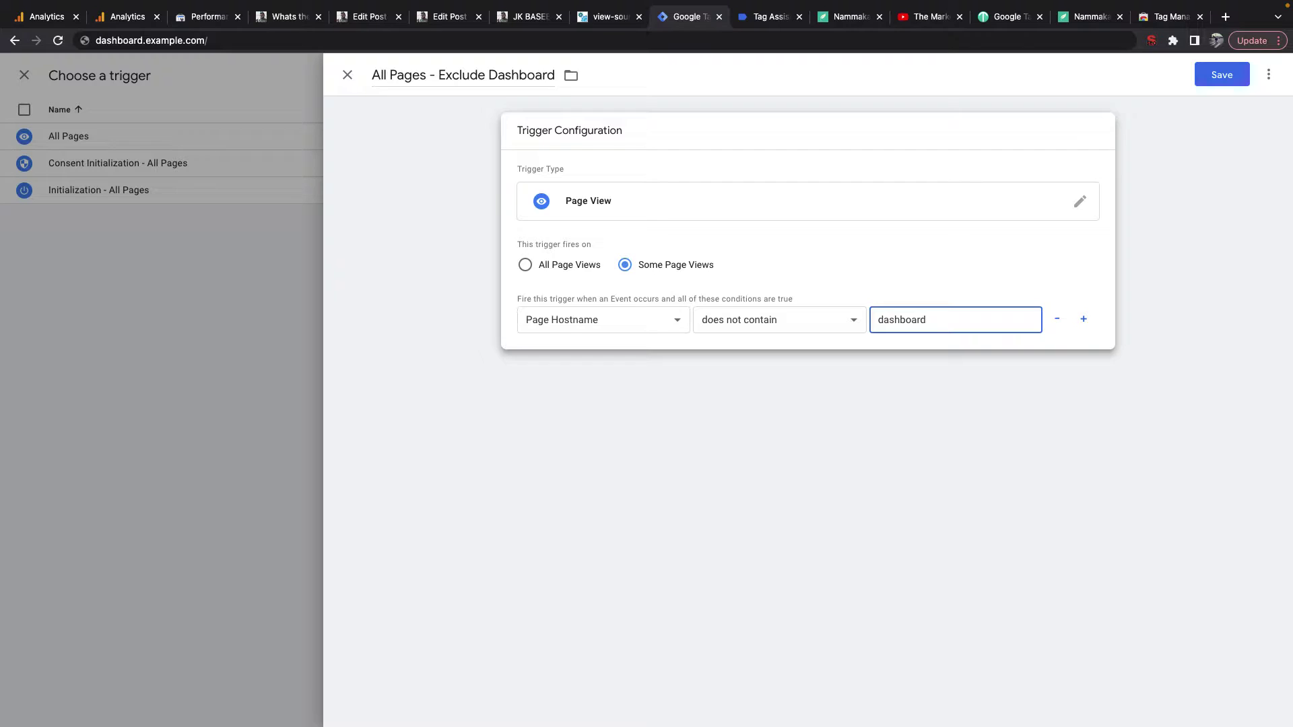
click(1213, 80)
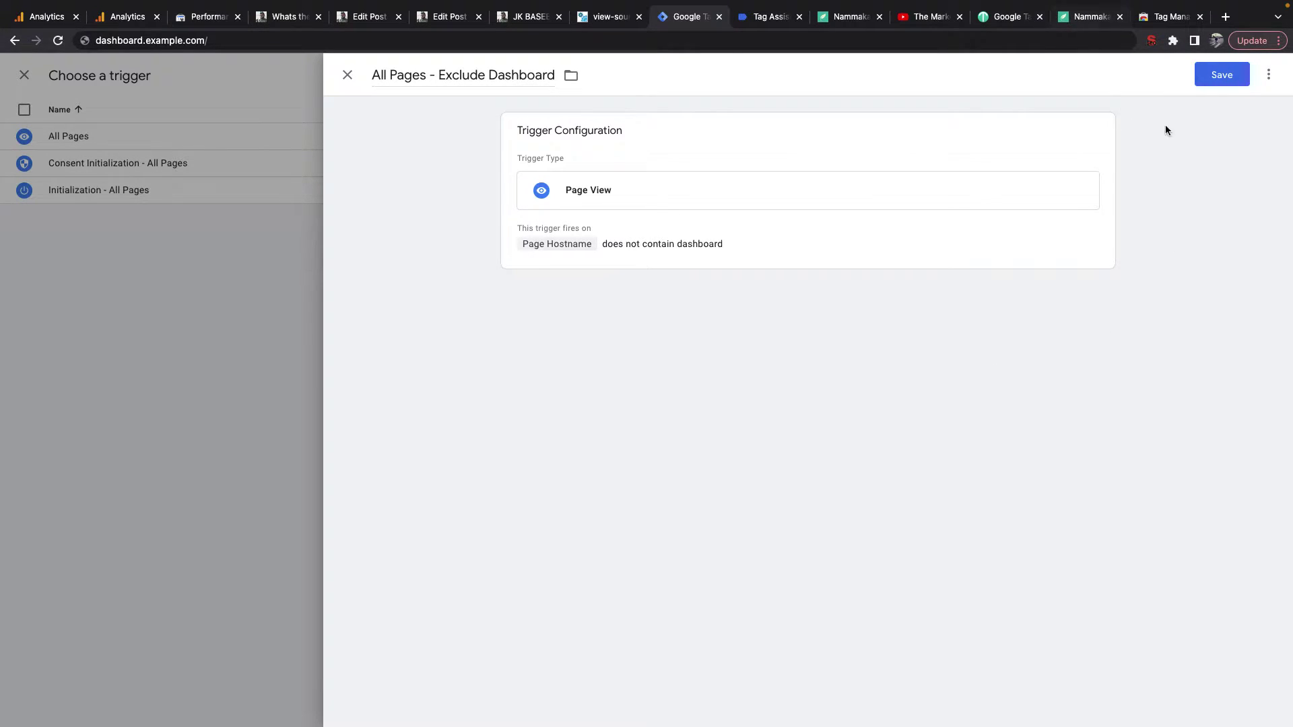
click(1223, 75)
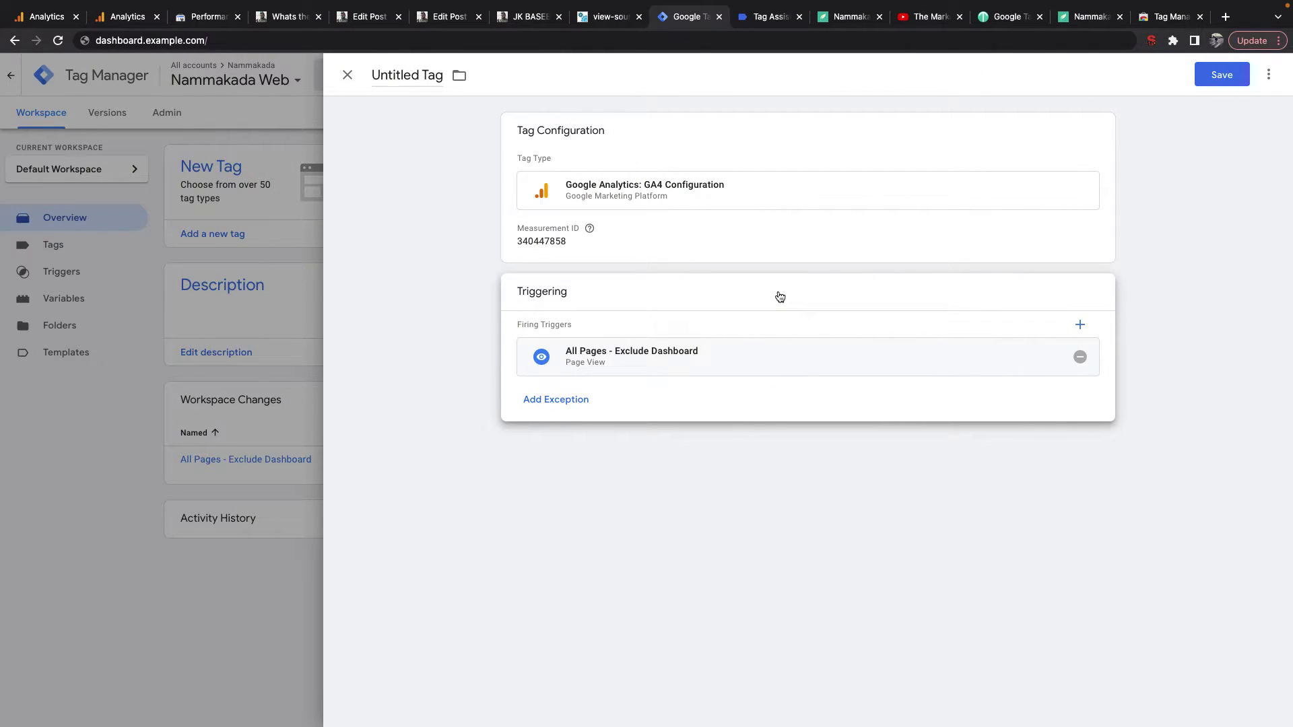
Step: Name the GA4 Configuration tag "All Pages - Excluding Dashboard" and try to save it
click(648, 244)
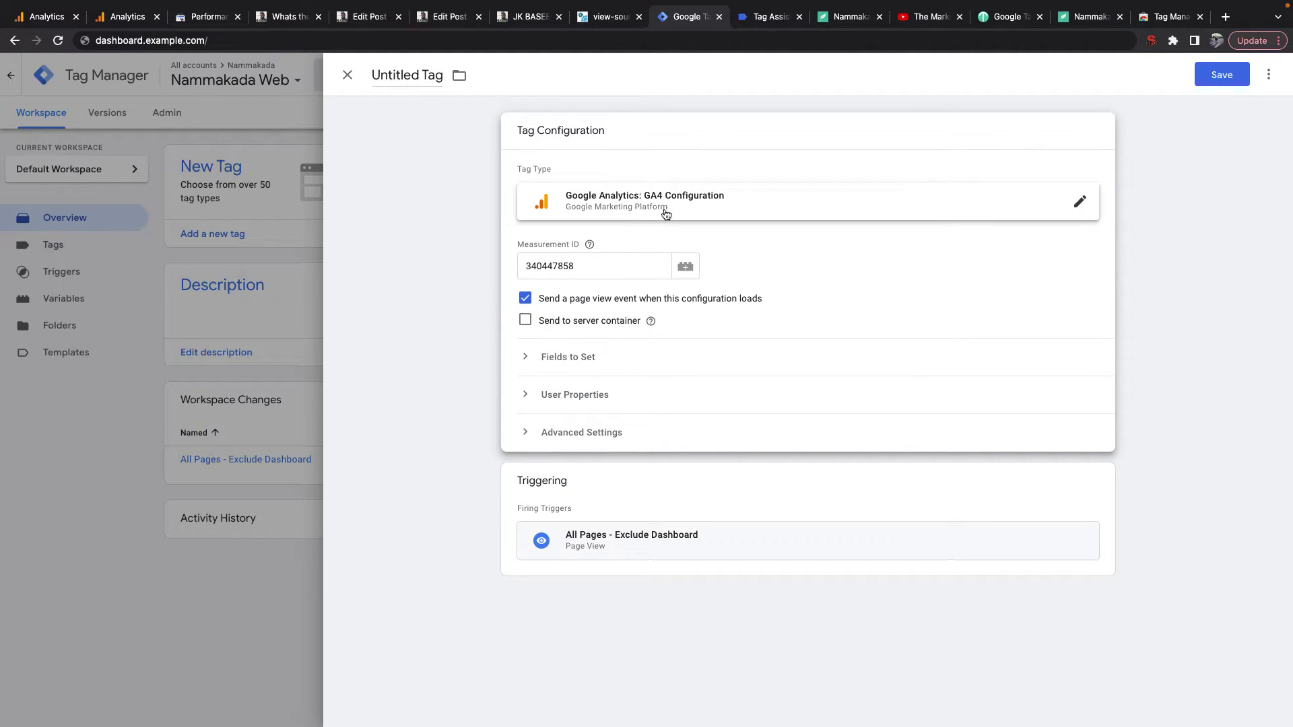
double_click(525, 267)
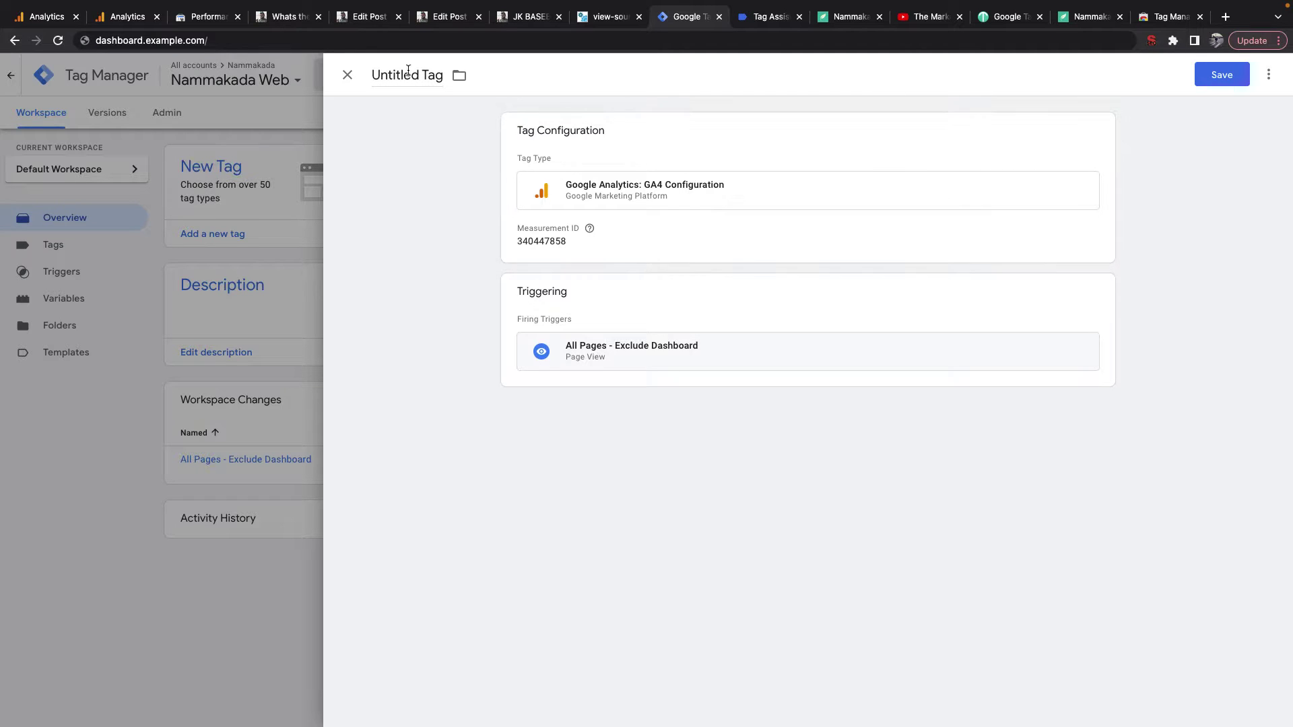
click(569, 227)
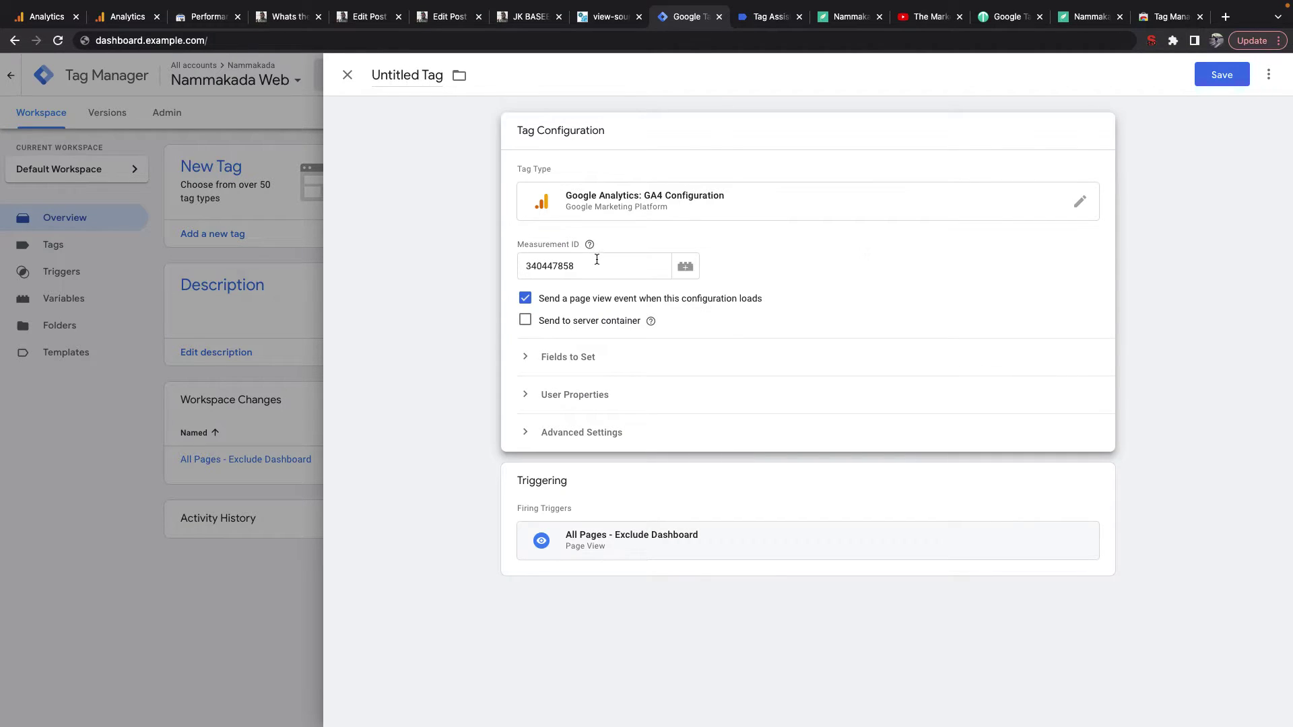
click(407, 75)
text(All Pages - Exc)
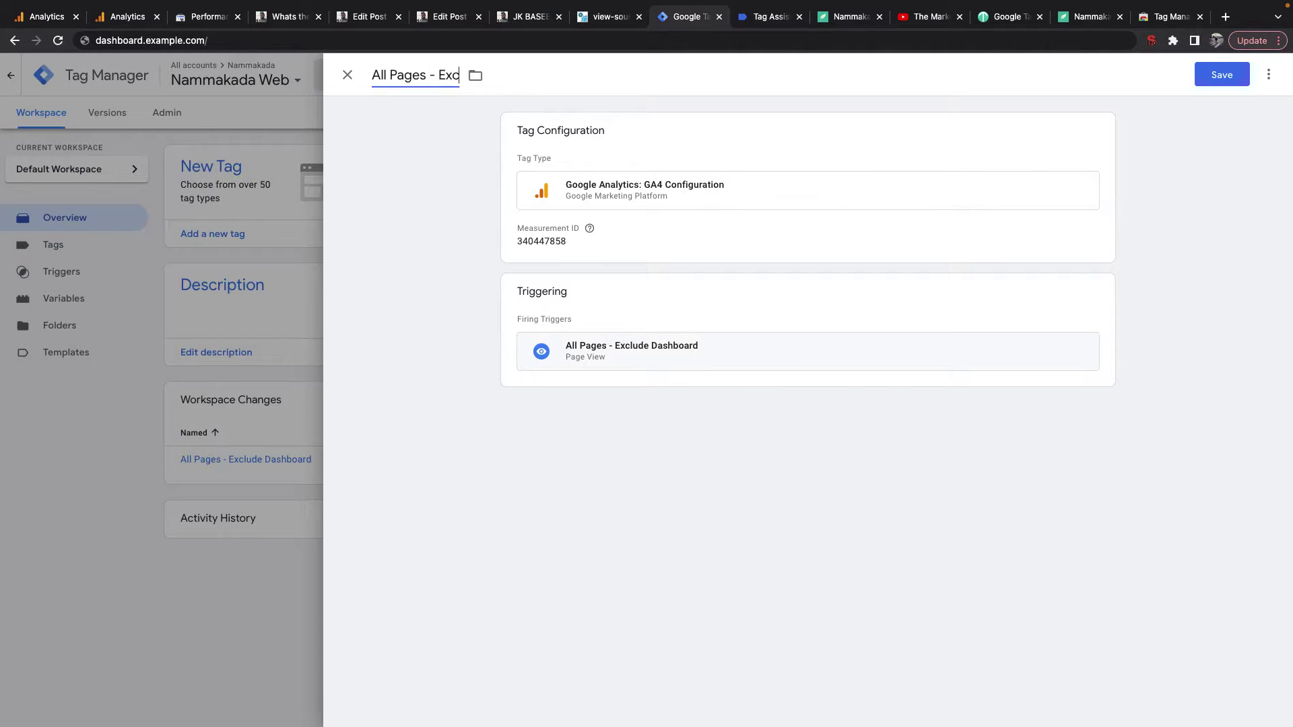
text(luding Dashboard)
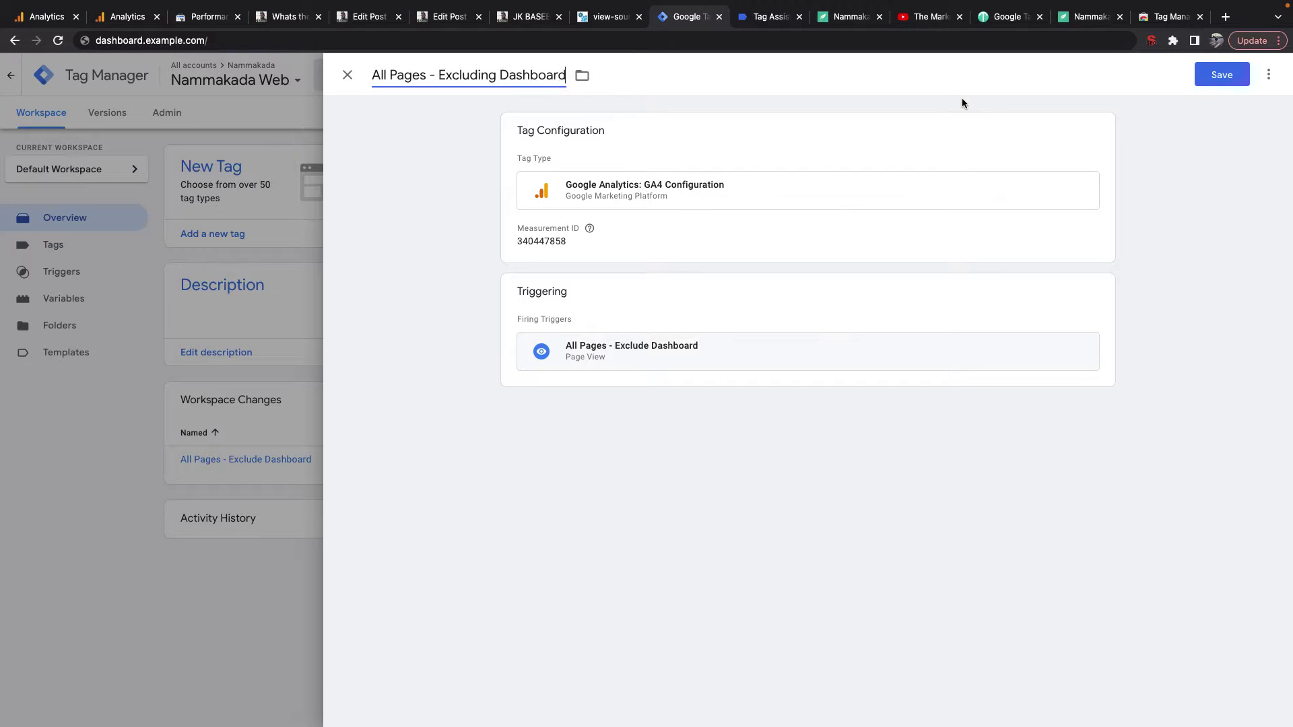
click(1225, 76)
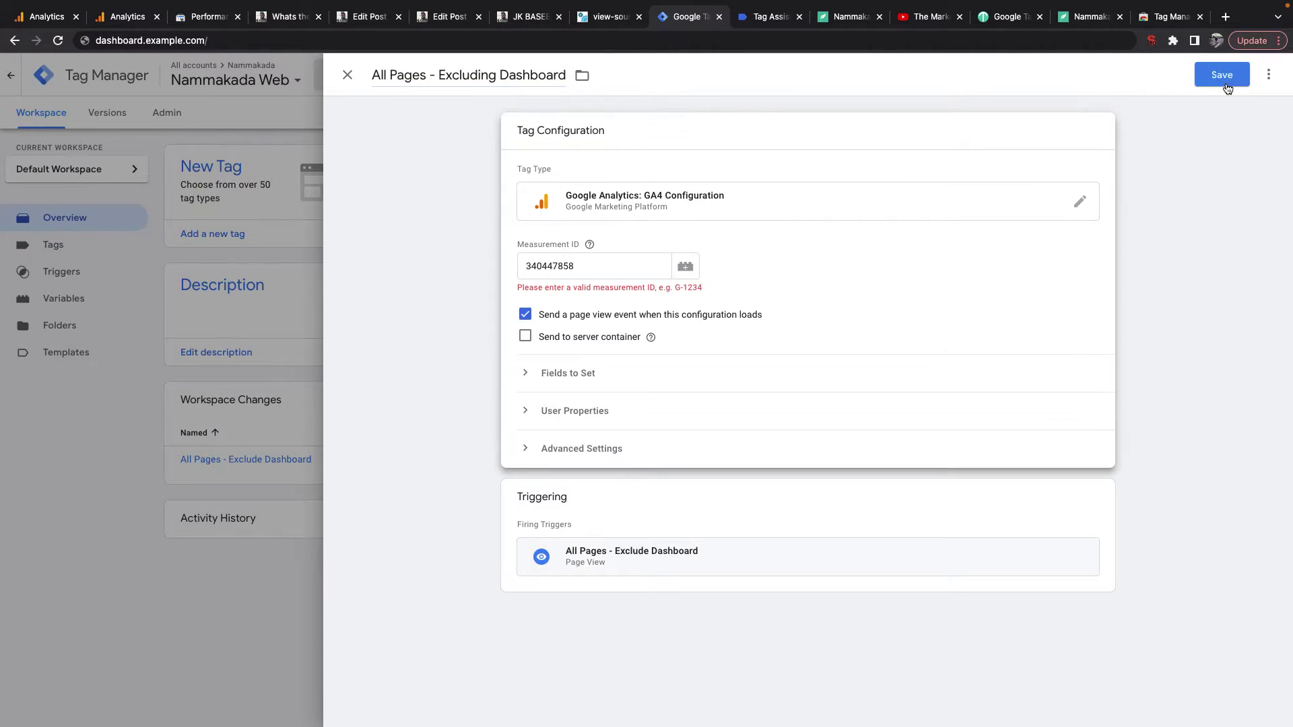
Step: Switch to Google Analytics, open the GA4 property of nammakada.app, and copy its Measurement ID
click(611, 273)
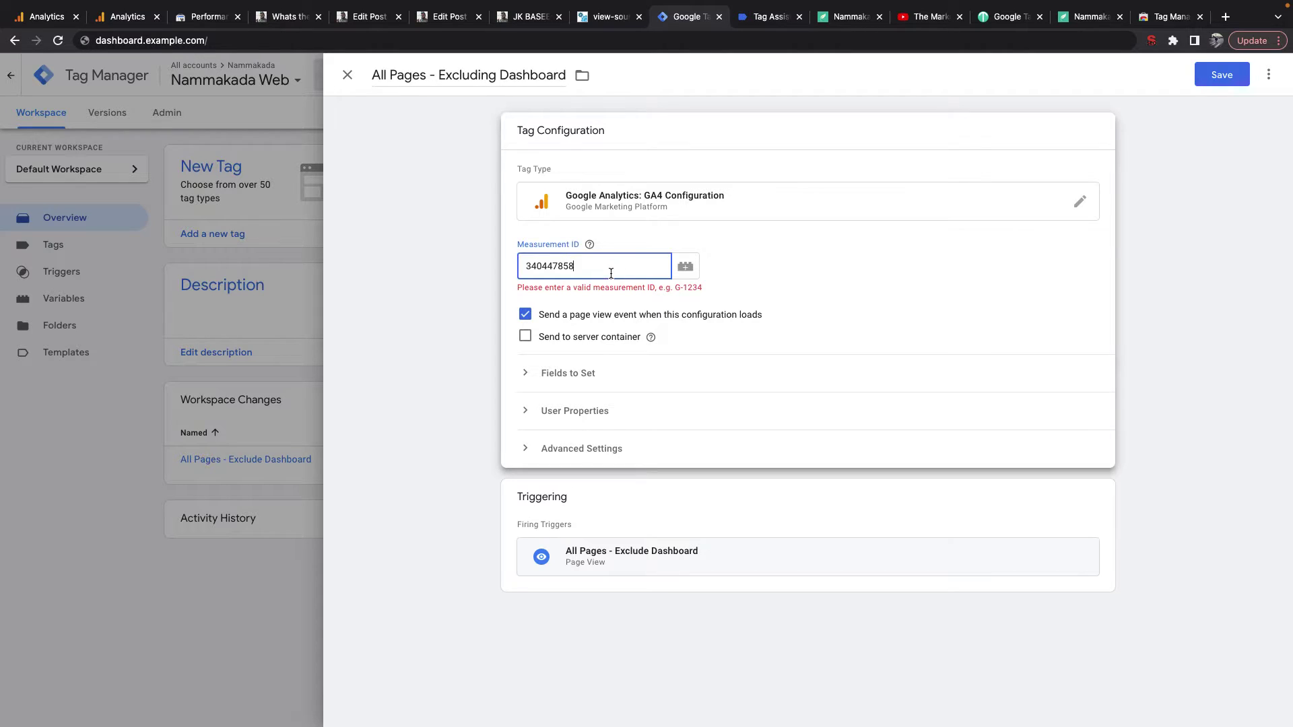
click(747, 20)
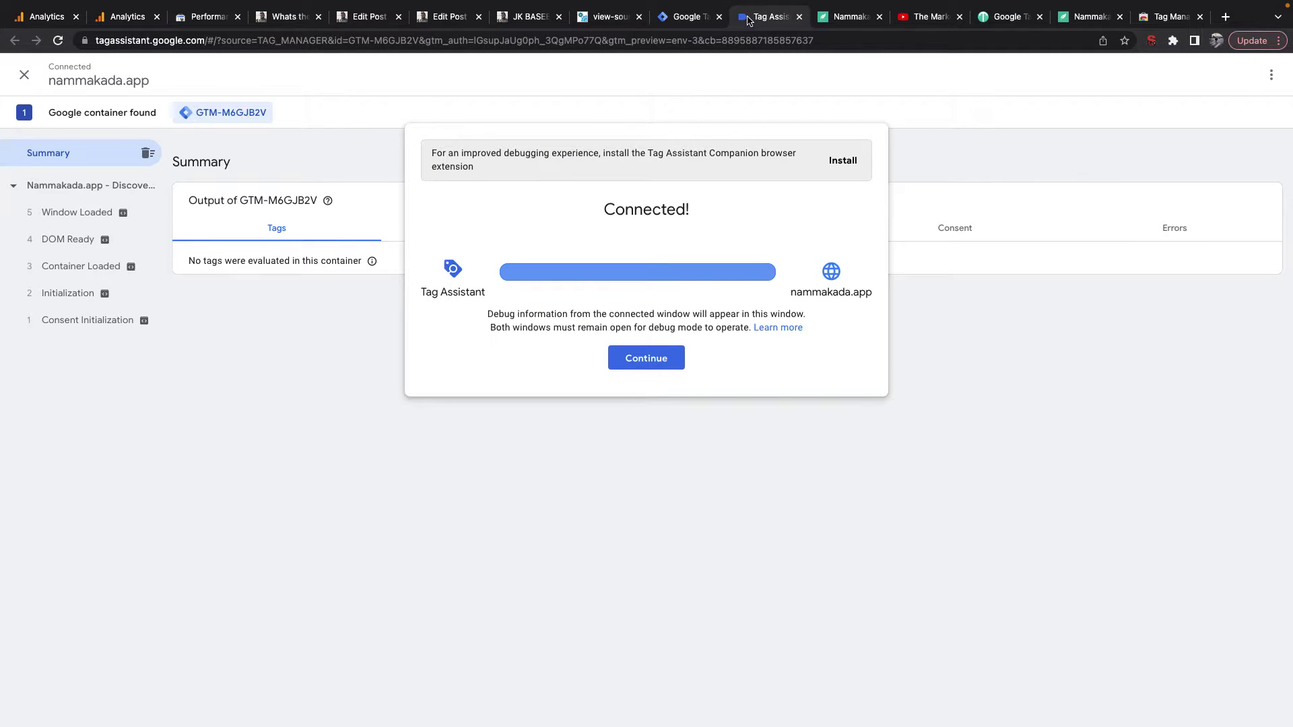
click(128, 18)
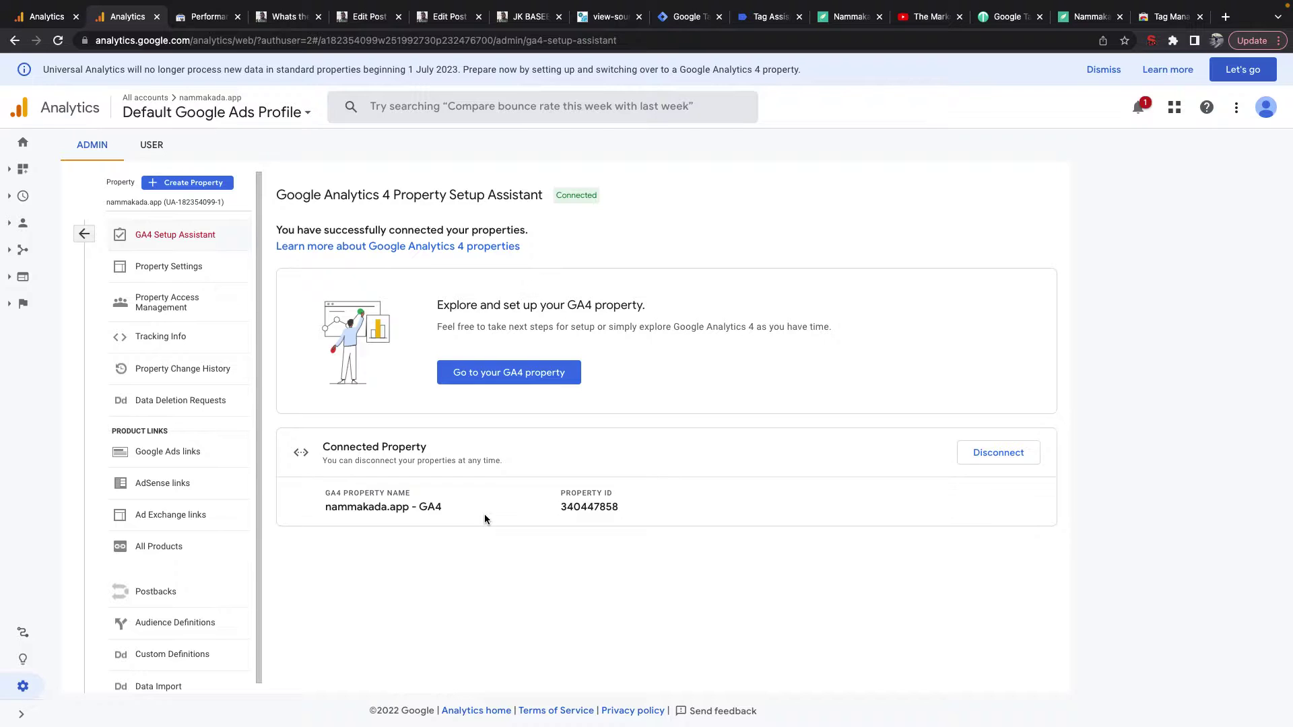
click(200, 103)
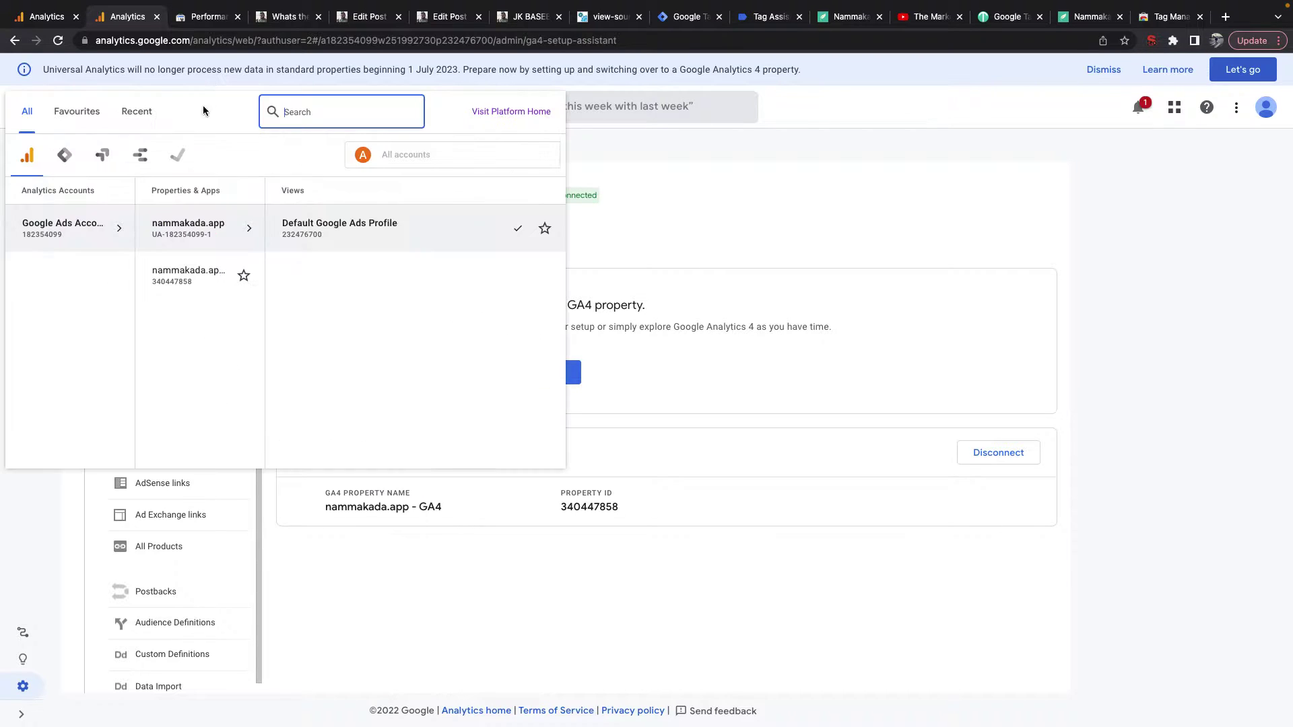
click(255, 270)
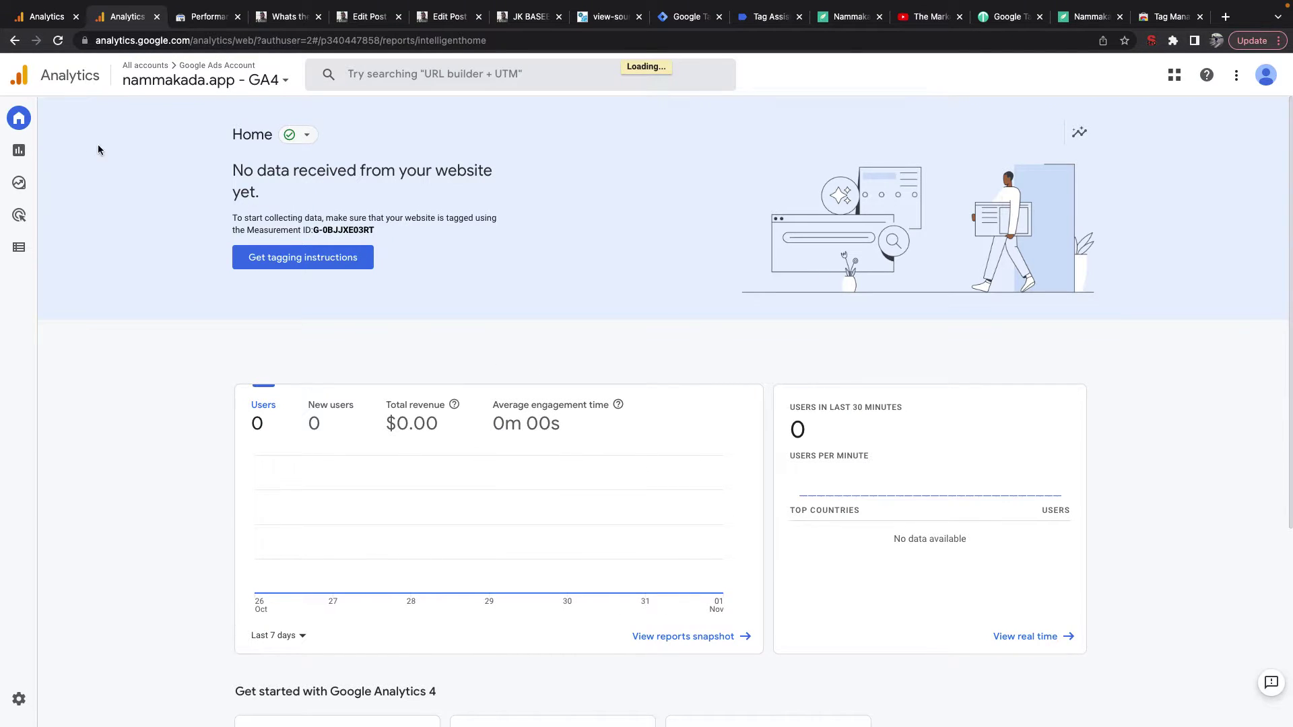
drag(384, 231, 313, 230)
key(super+c)
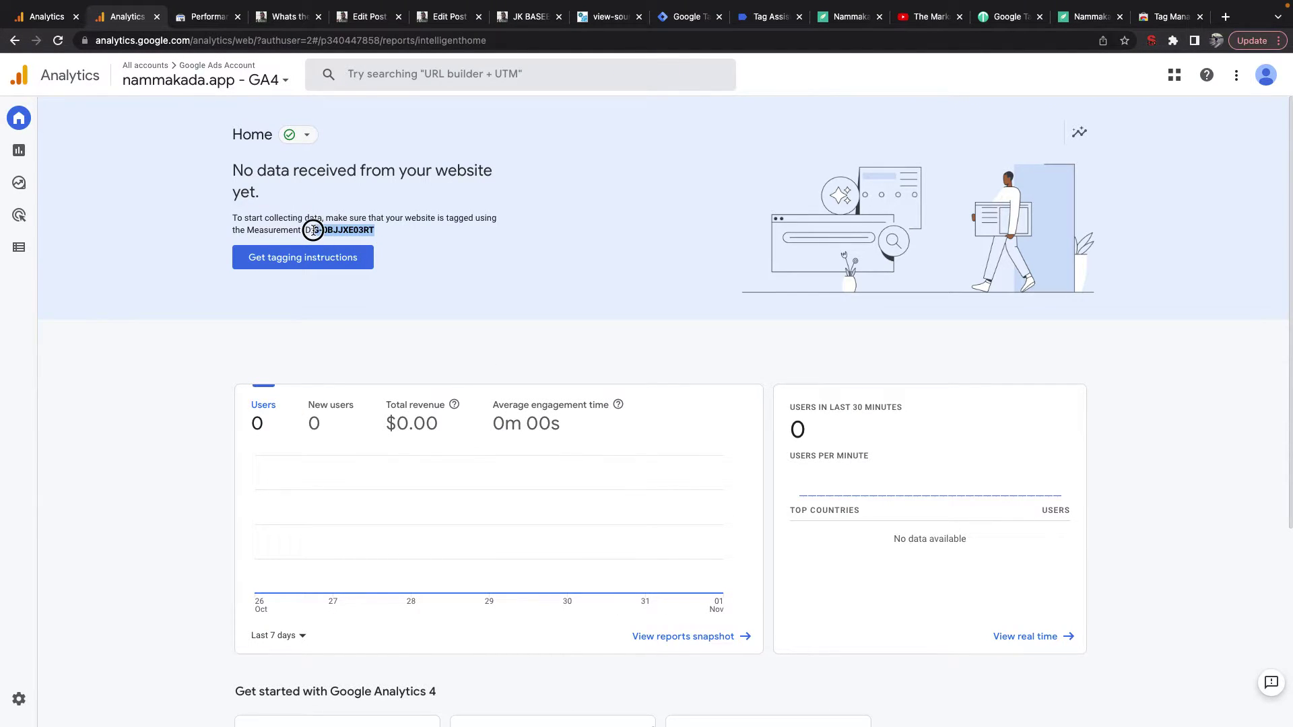
Step: Return to Tag Manager, replace the tag's Measurement ID with the one copied from the GA4 property, and save the tag
click(678, 20)
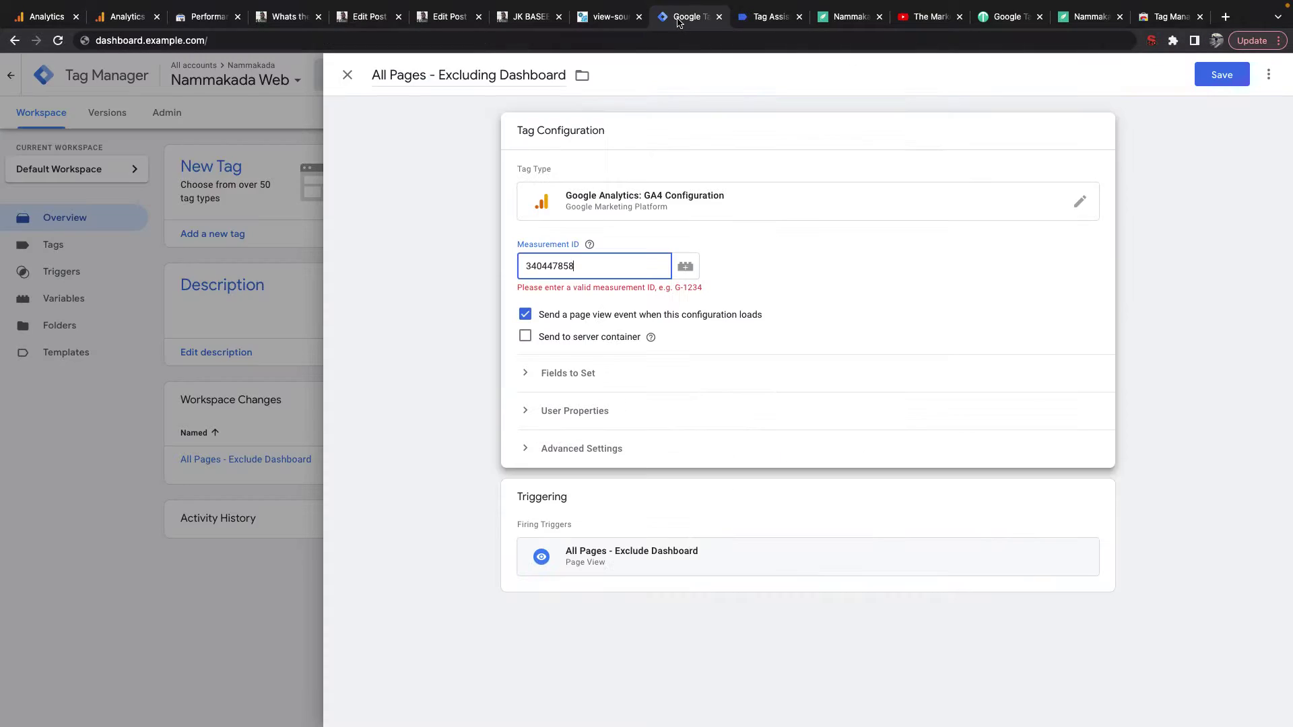
click(613, 19)
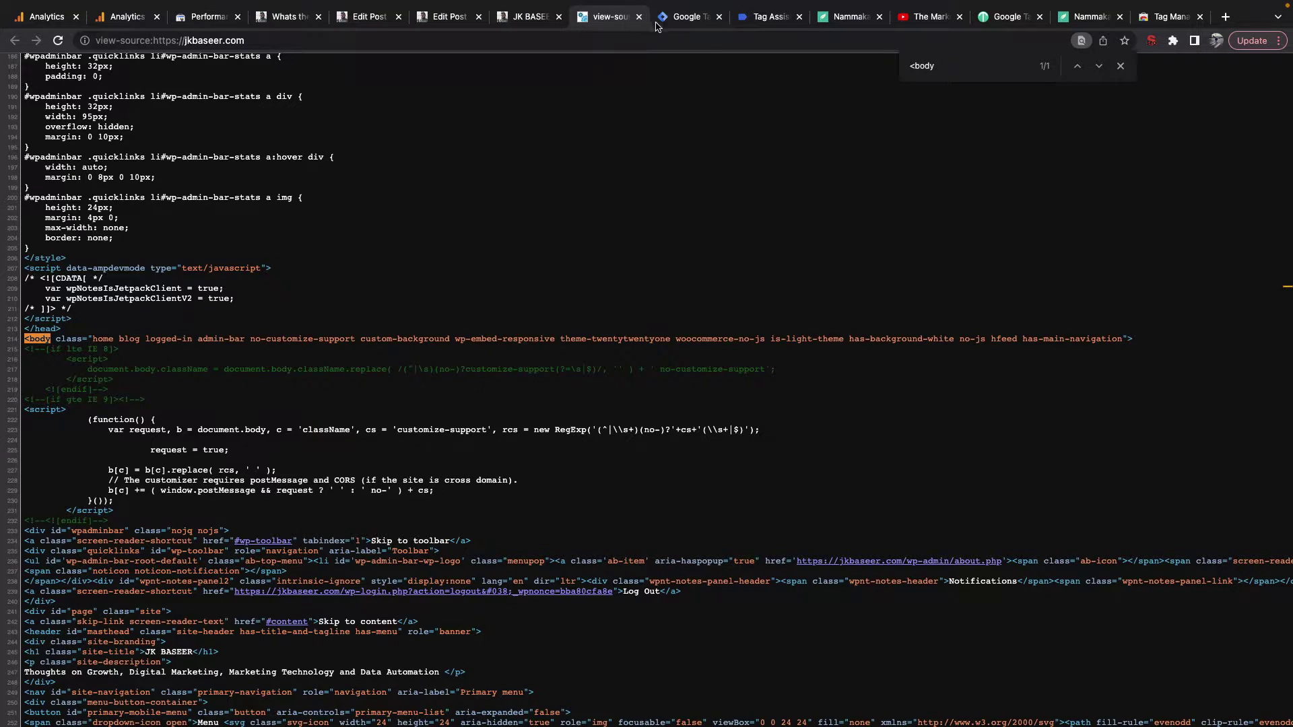
click(657, 26)
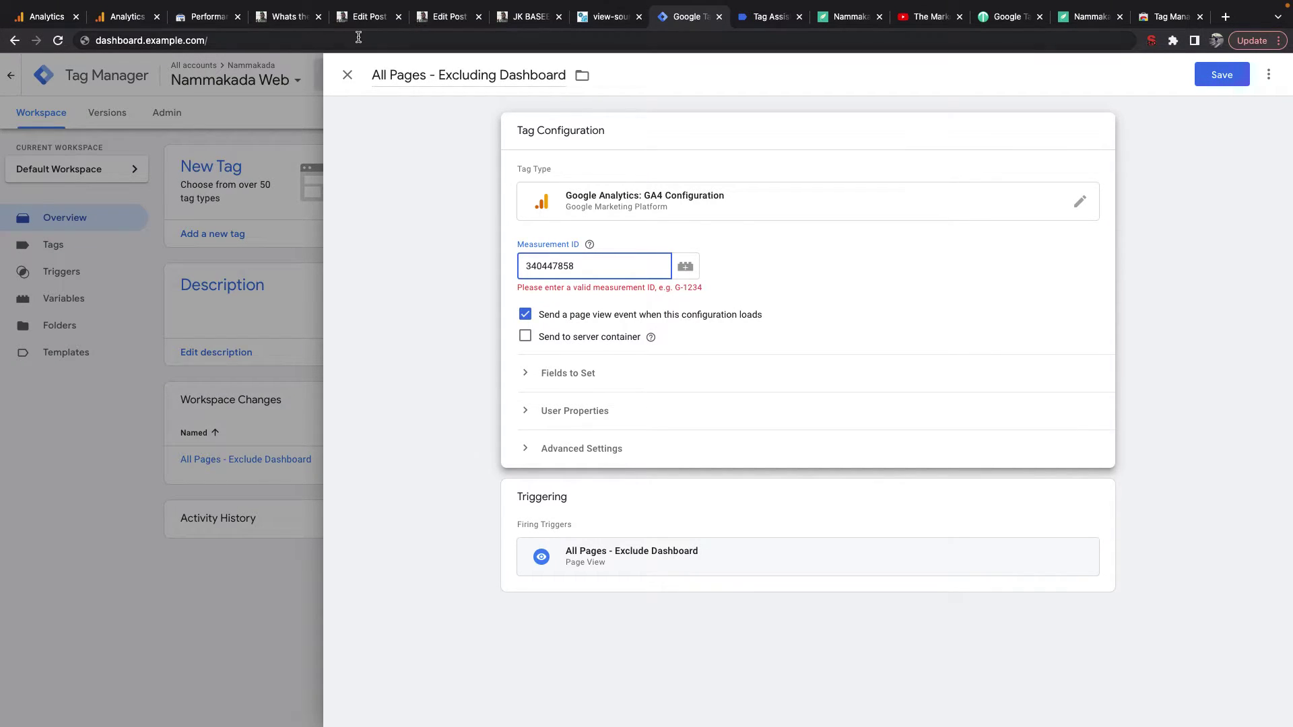
click(108, 21)
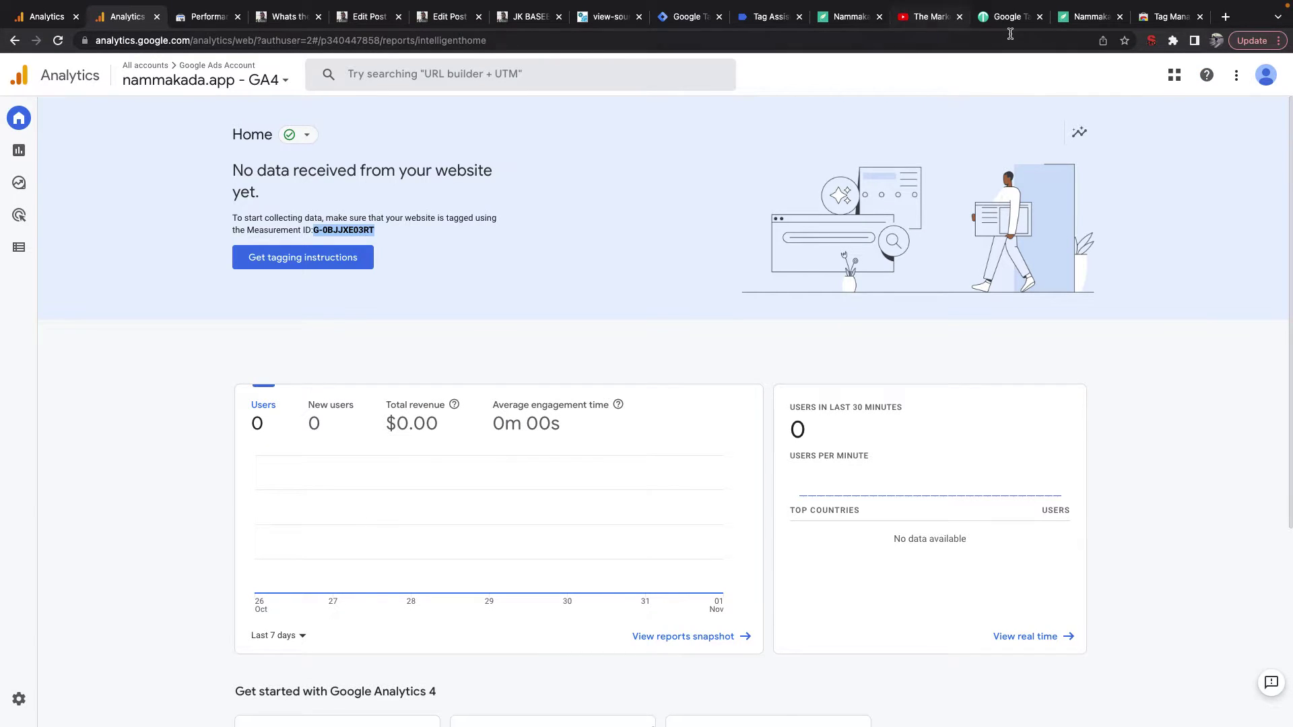
click(680, 24)
key(super+a)
key(super+v)
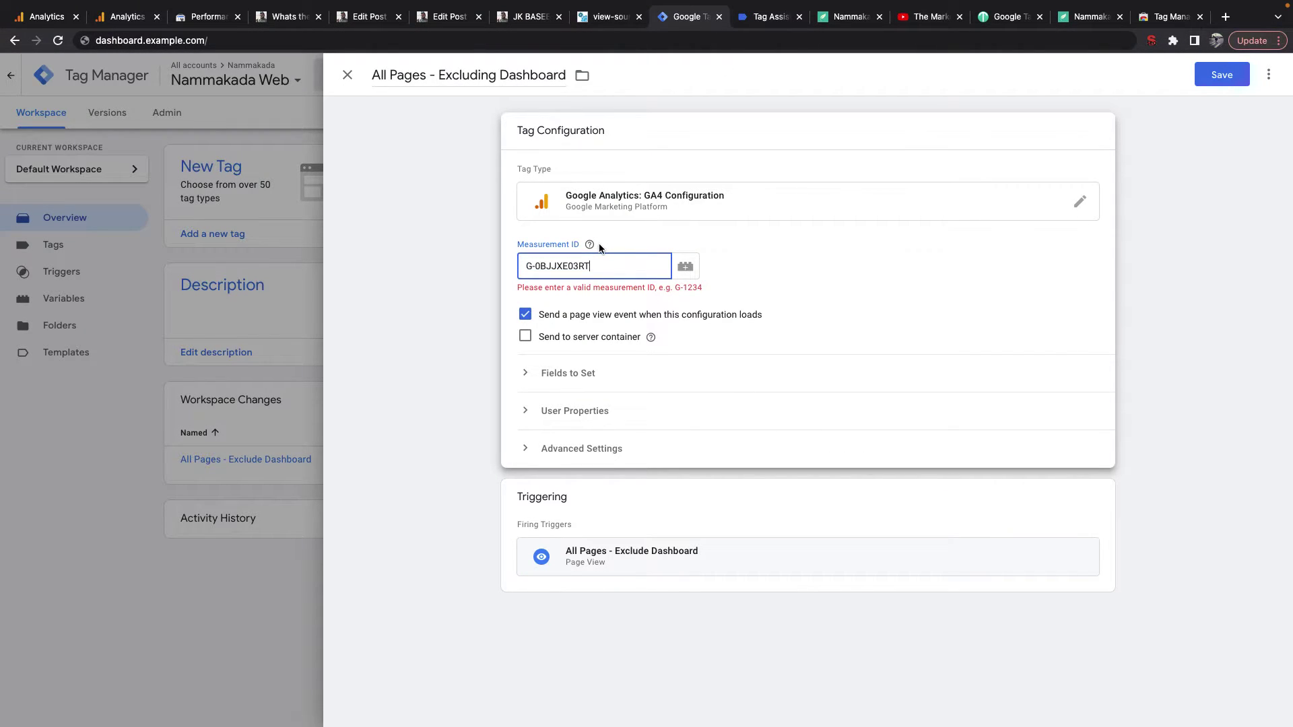
click(624, 234)
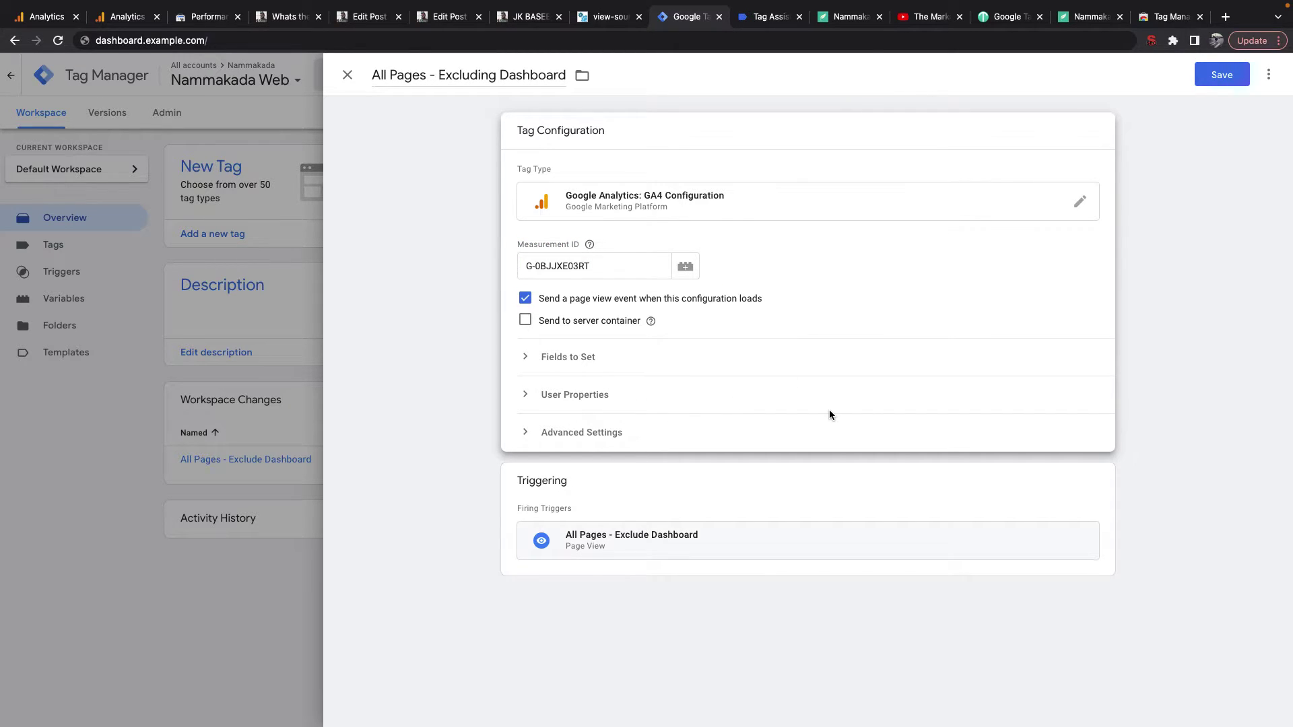
triple_click(584, 261)
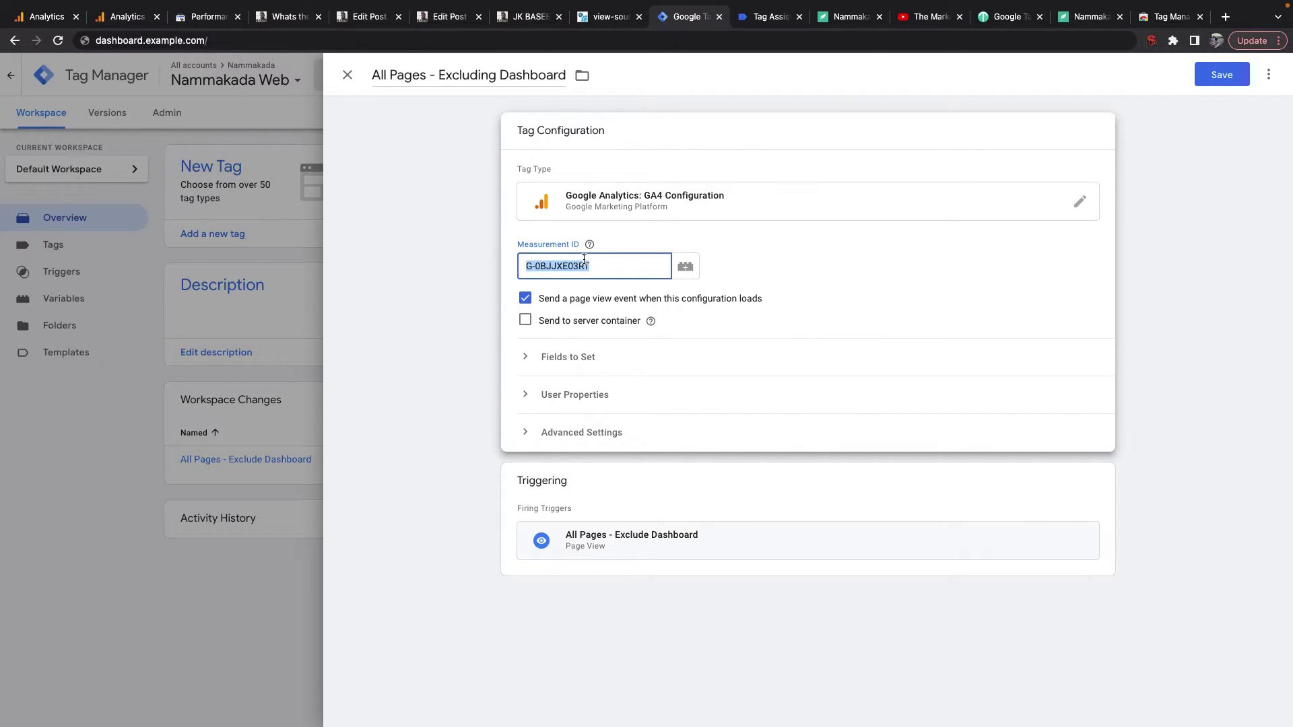
click(1210, 70)
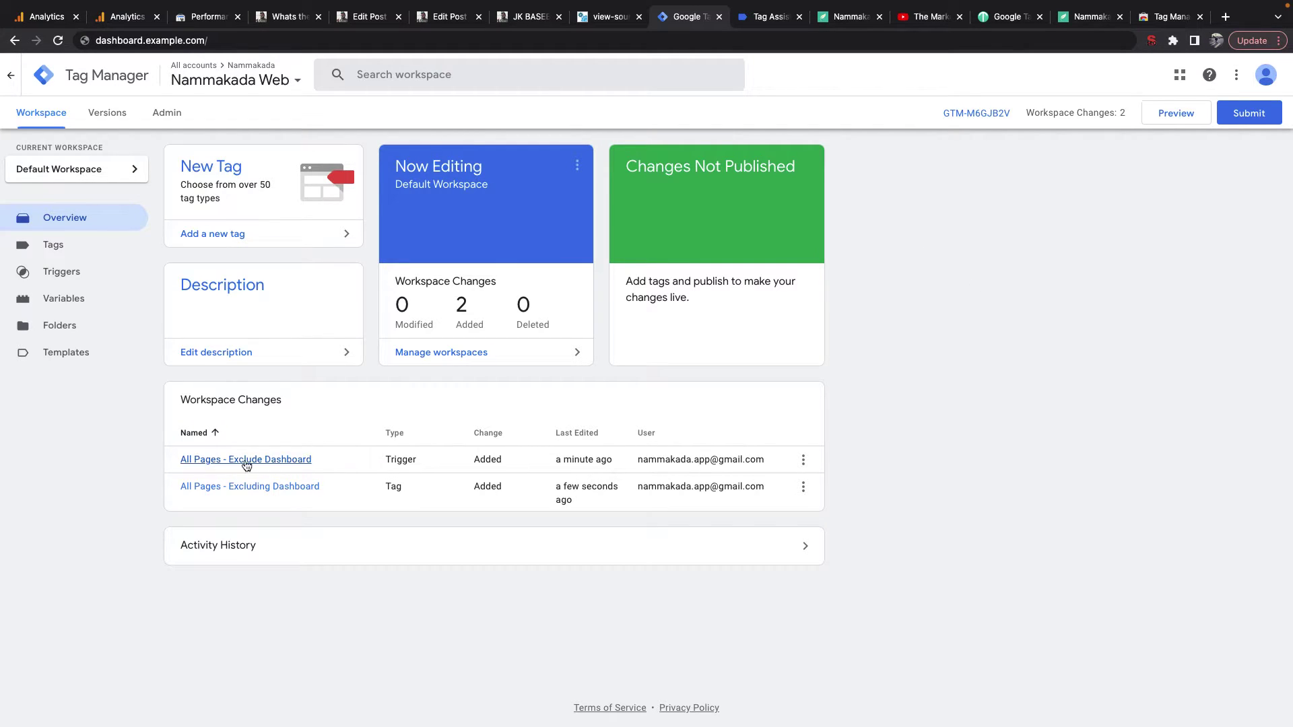
Step: Open the tag "All Pages - Excluding Dashboard" from the list of tags and copy its Measurement ID
click(53, 244)
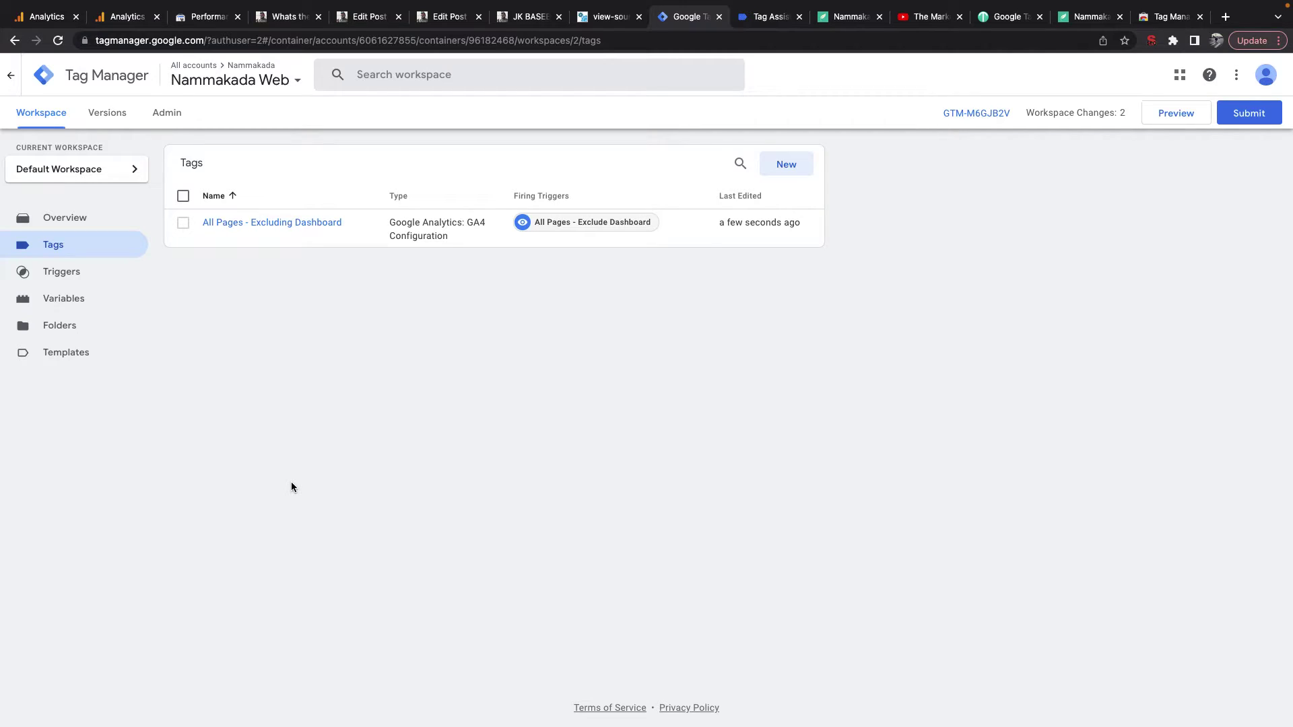
click(260, 222)
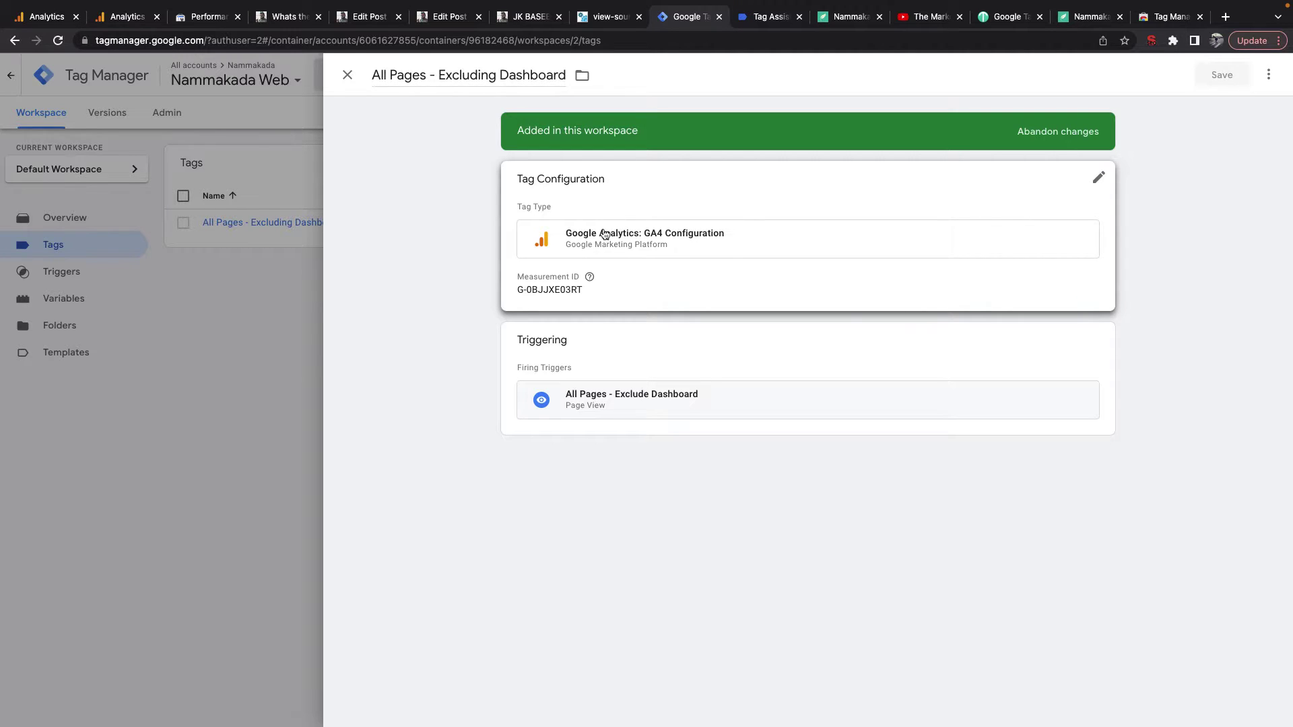
click(580, 289)
drag(600, 313, 523, 315)
key(super+c)
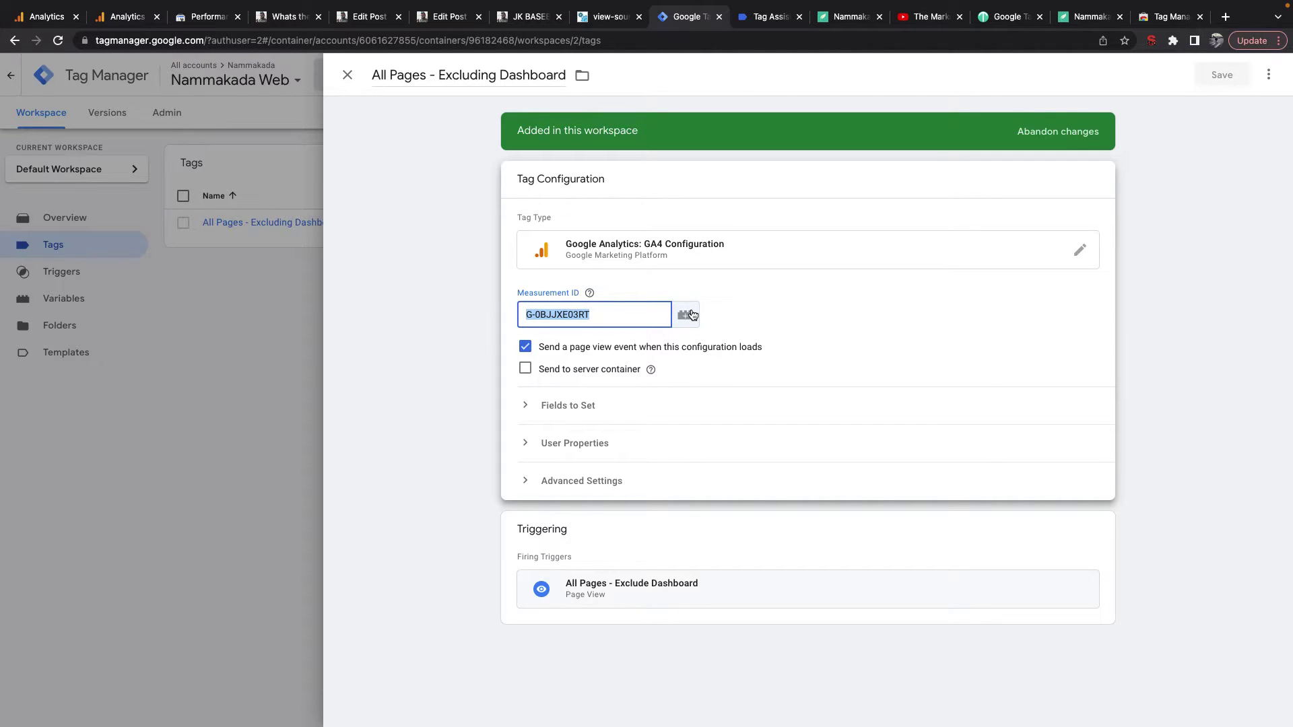
Step: From the tag's Measurement ID field, create and save a Constant variable named "GA4ID" holding the copied Measurement ID
click(691, 314)
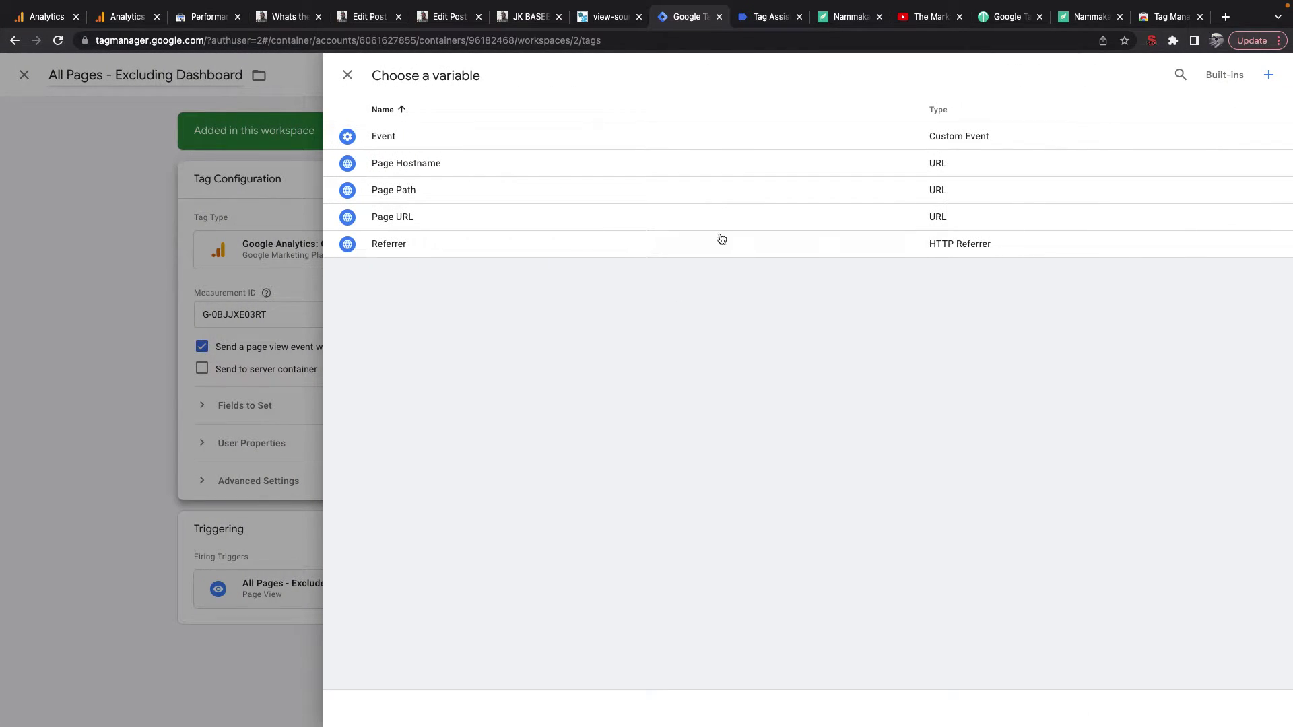
click(1206, 79)
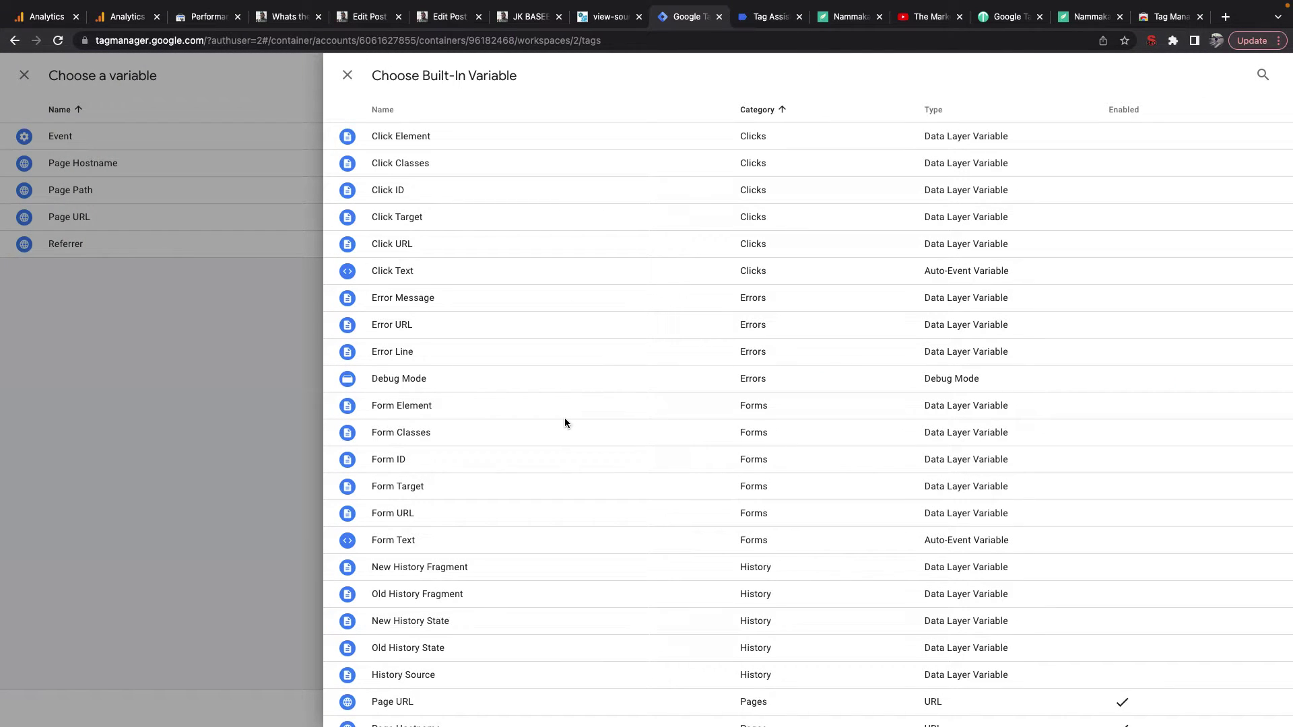
click(347, 76)
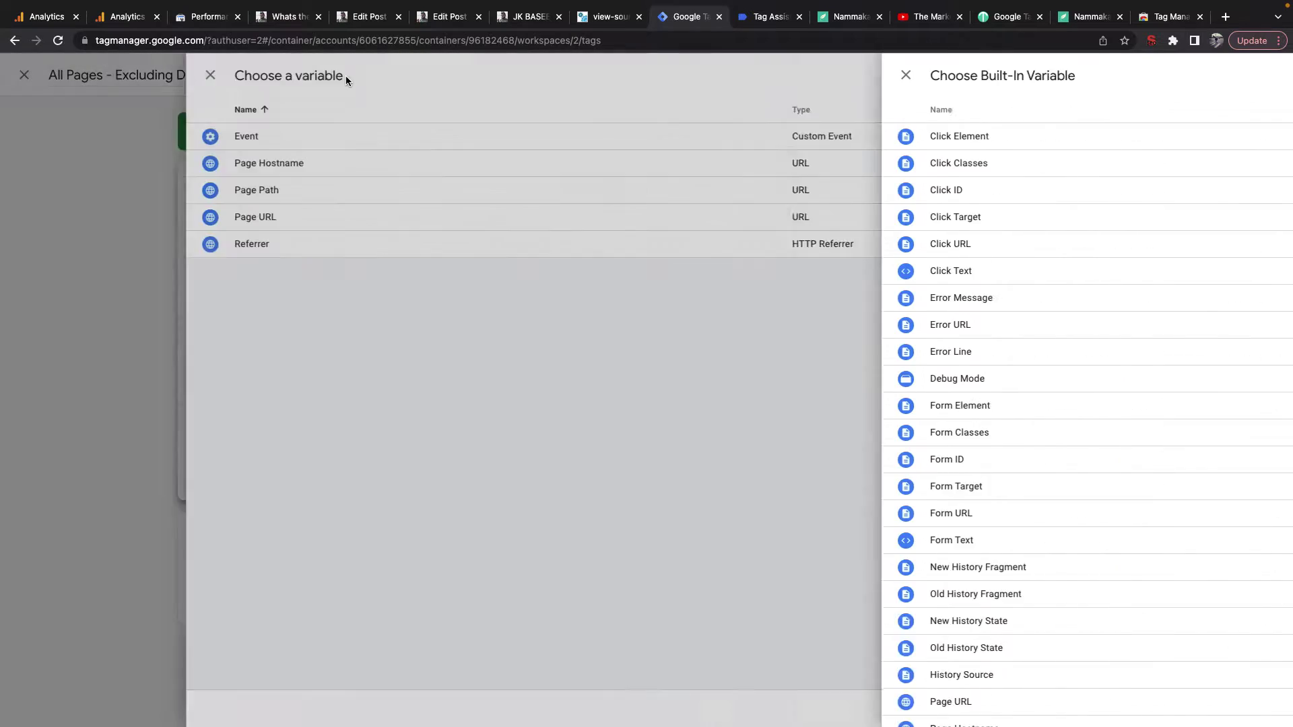
click(1268, 76)
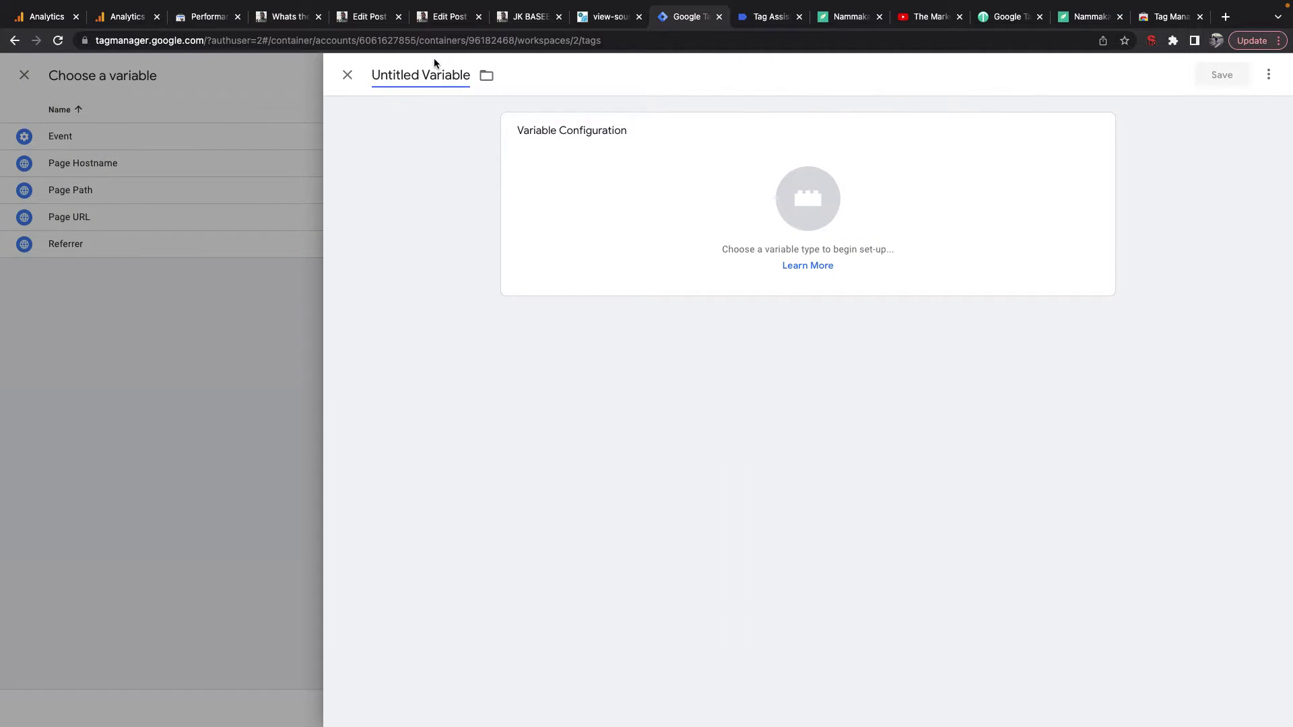
text(GA4ID)
click(823, 200)
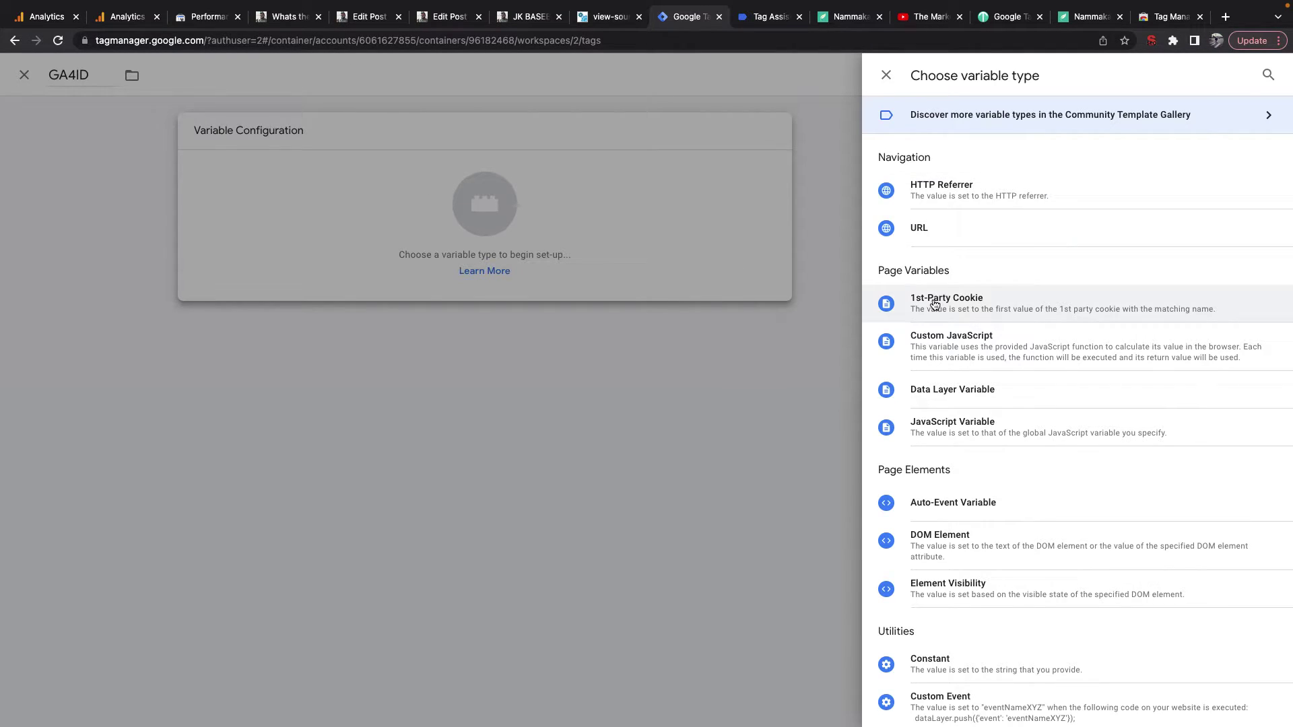
scroll(984, 537, down, 3)
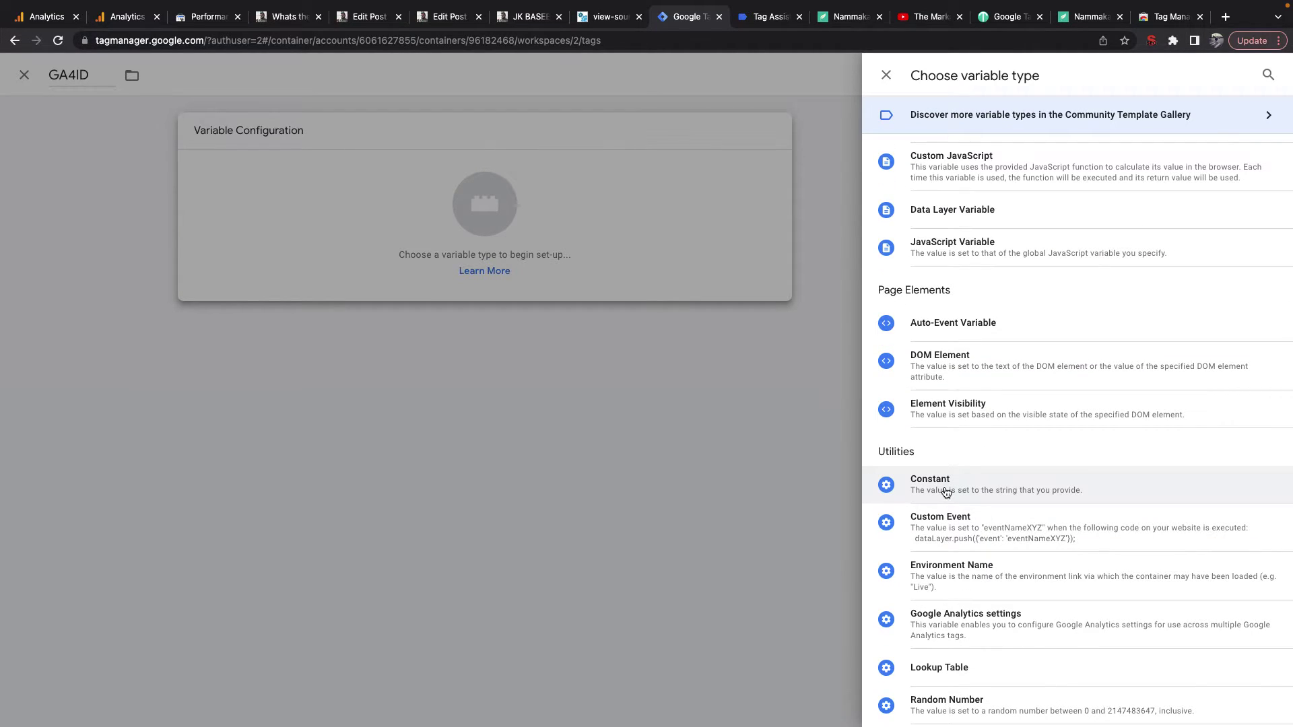
click(944, 487)
click(611, 276)
key(super+v)
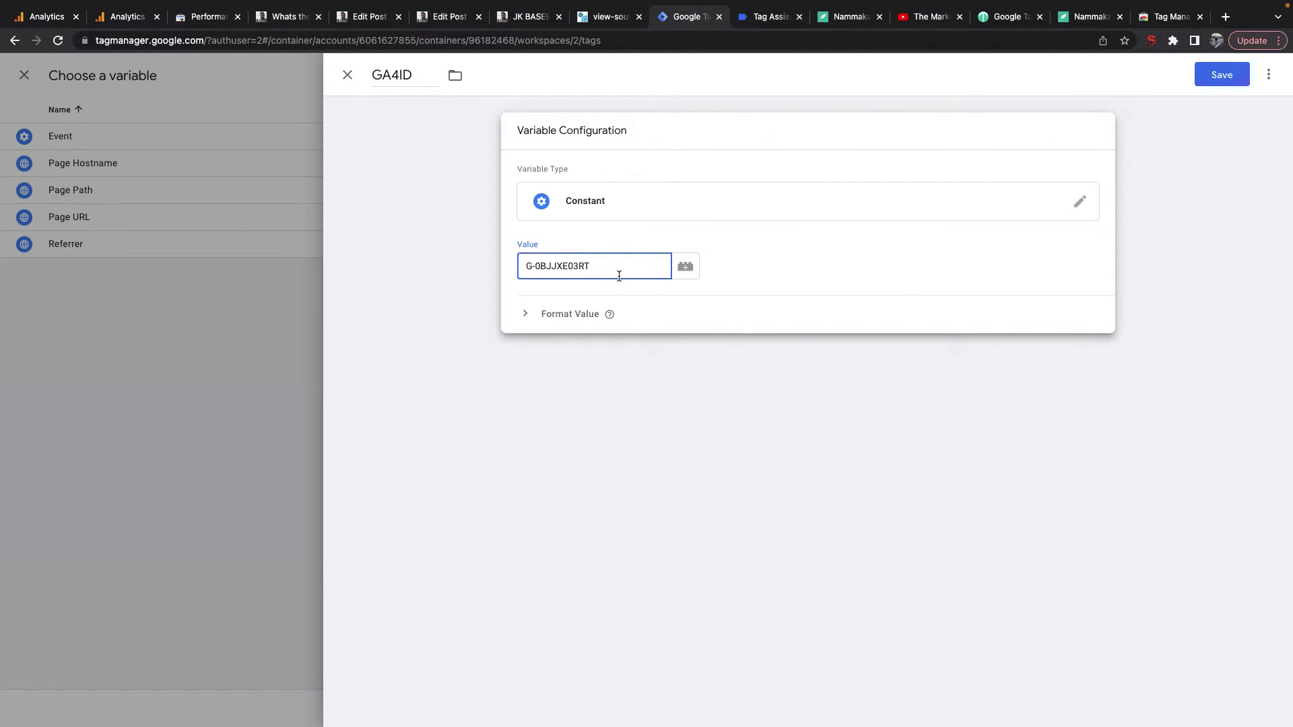
click(1226, 75)
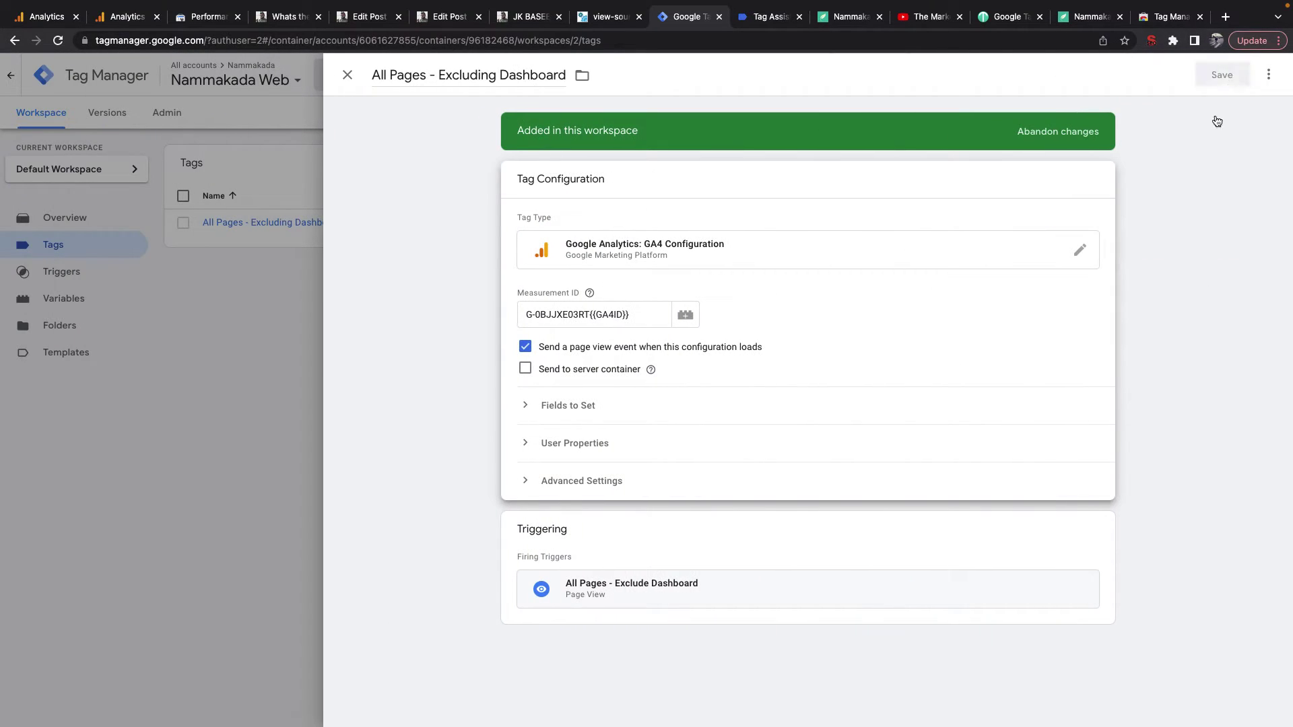
Step: Remove the {{GA4ID}} reference from the end of the tag's Measurement ID and save the tag
click(593, 314)
key(shift+End)
key(BackSpace)
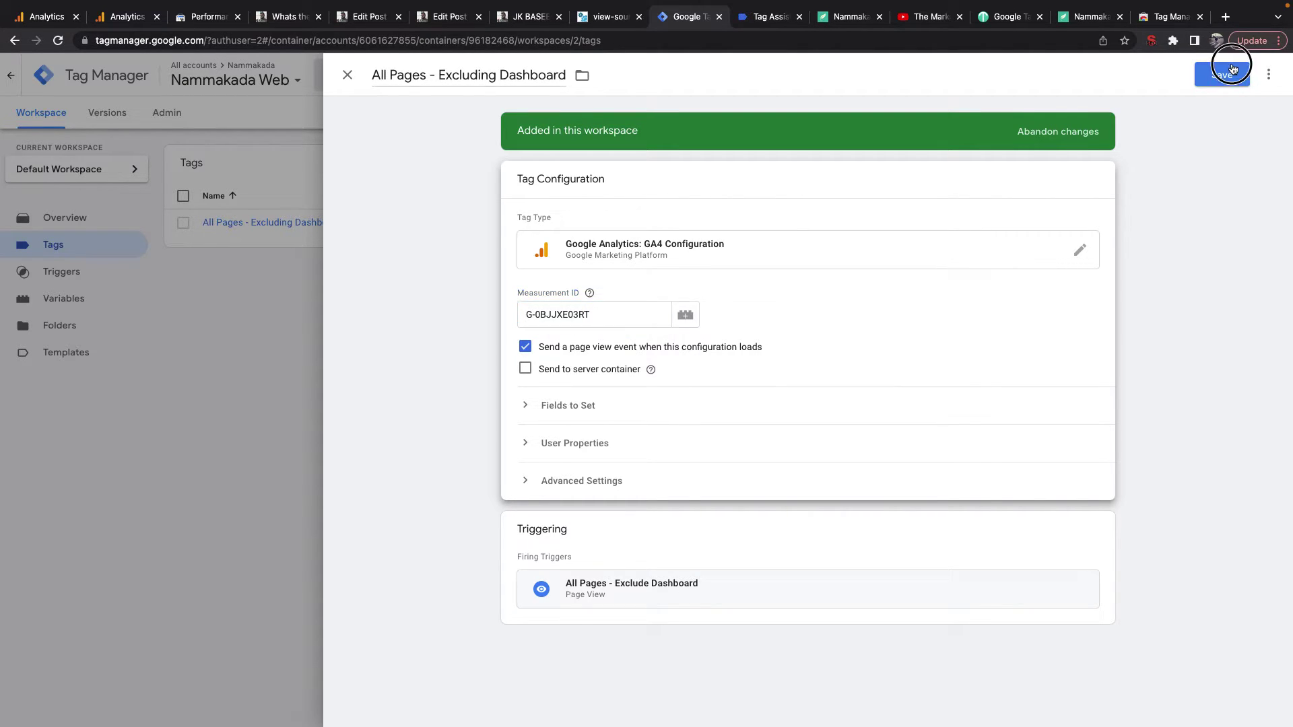
click(1222, 75)
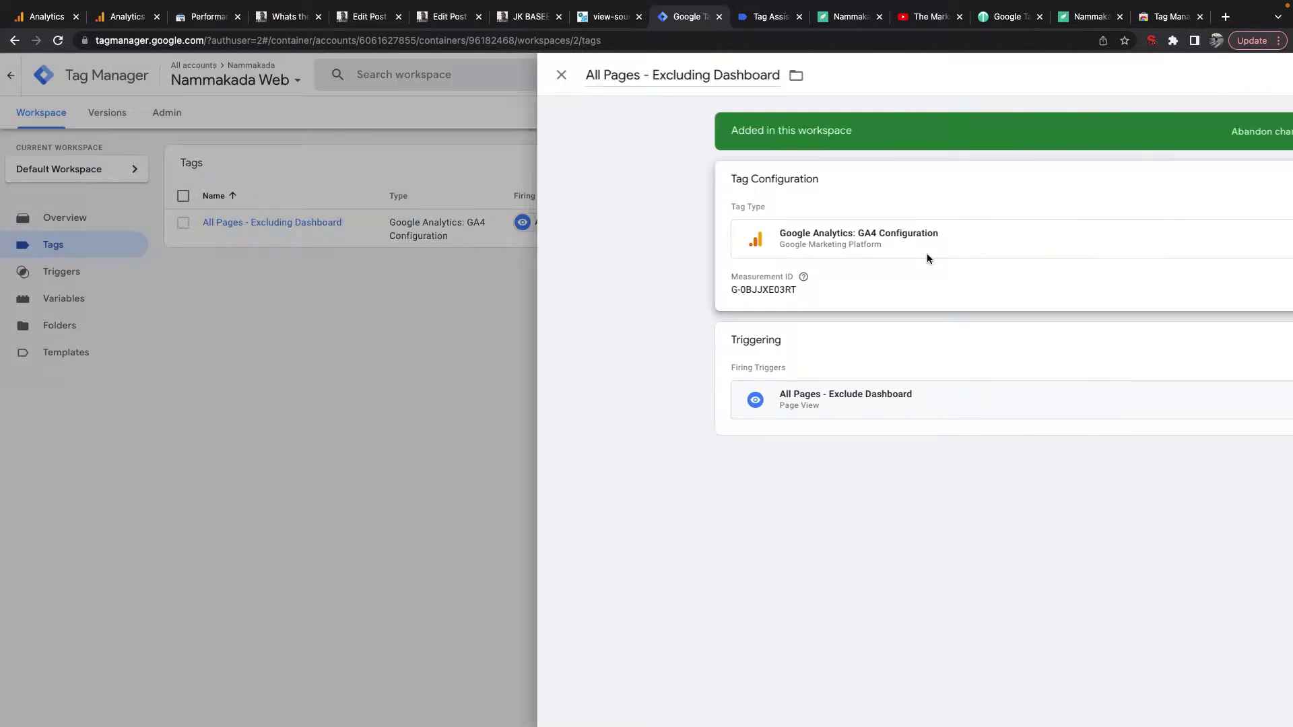
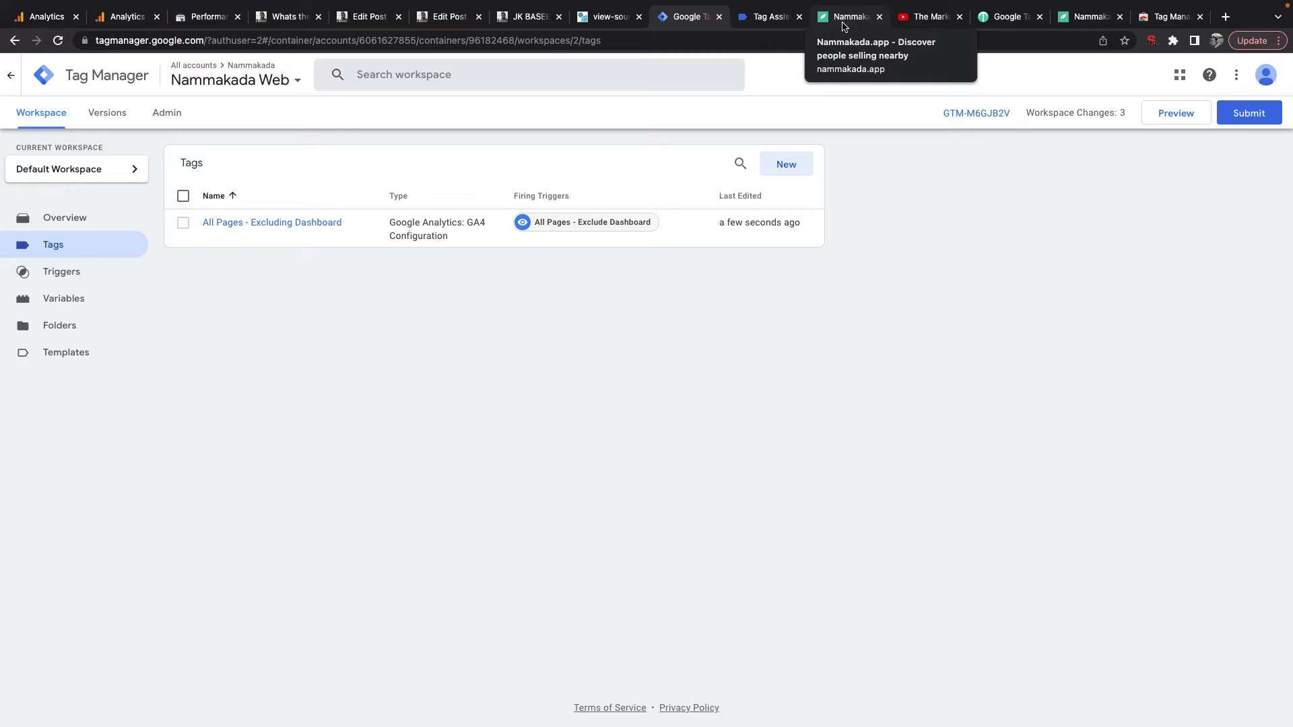
Step: Start a preview of the Nammakada Web container and wait for Tag Assistant to connect to nammakada.app
click(843, 20)
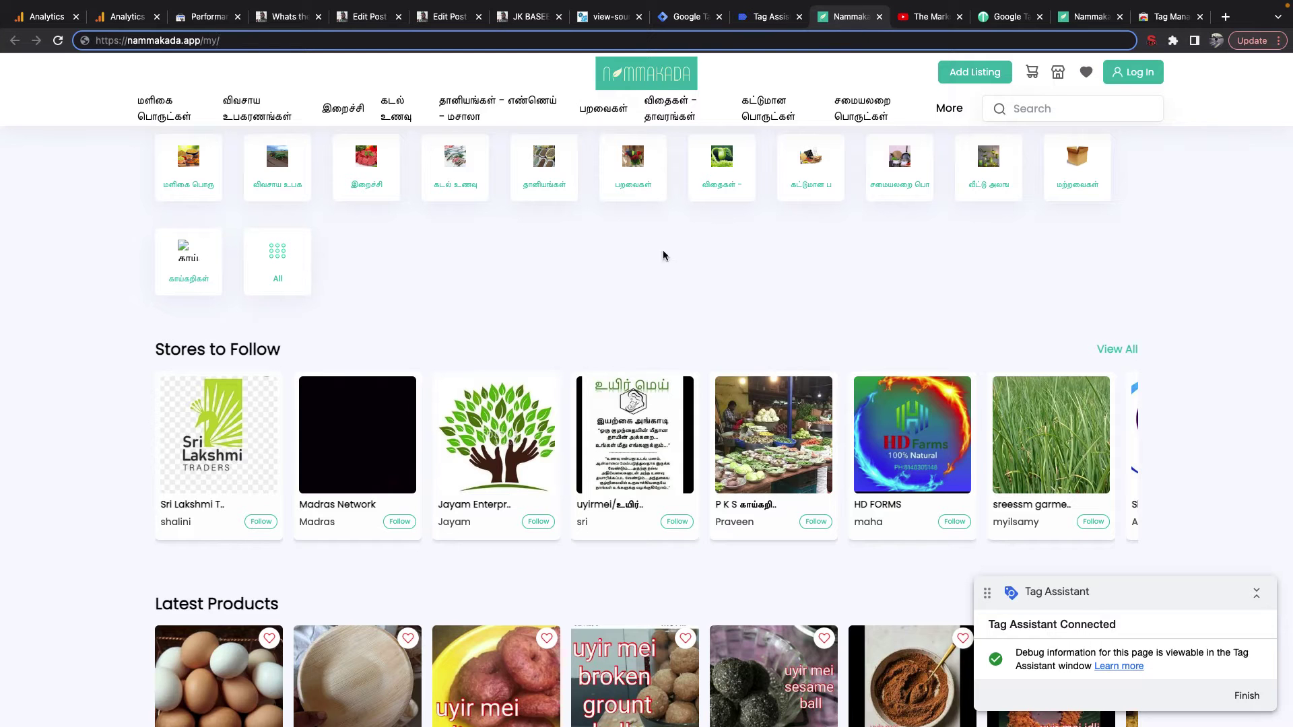
scroll(862, 260, down, 1)
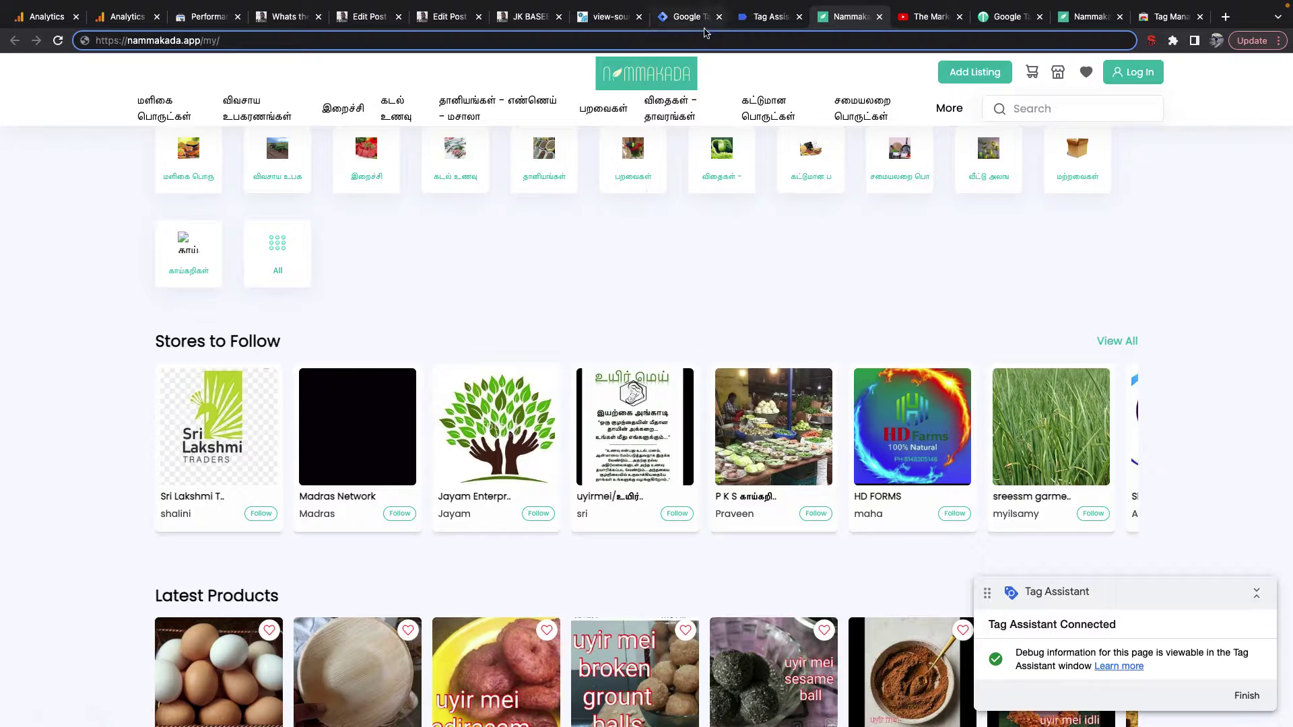
click(681, 26)
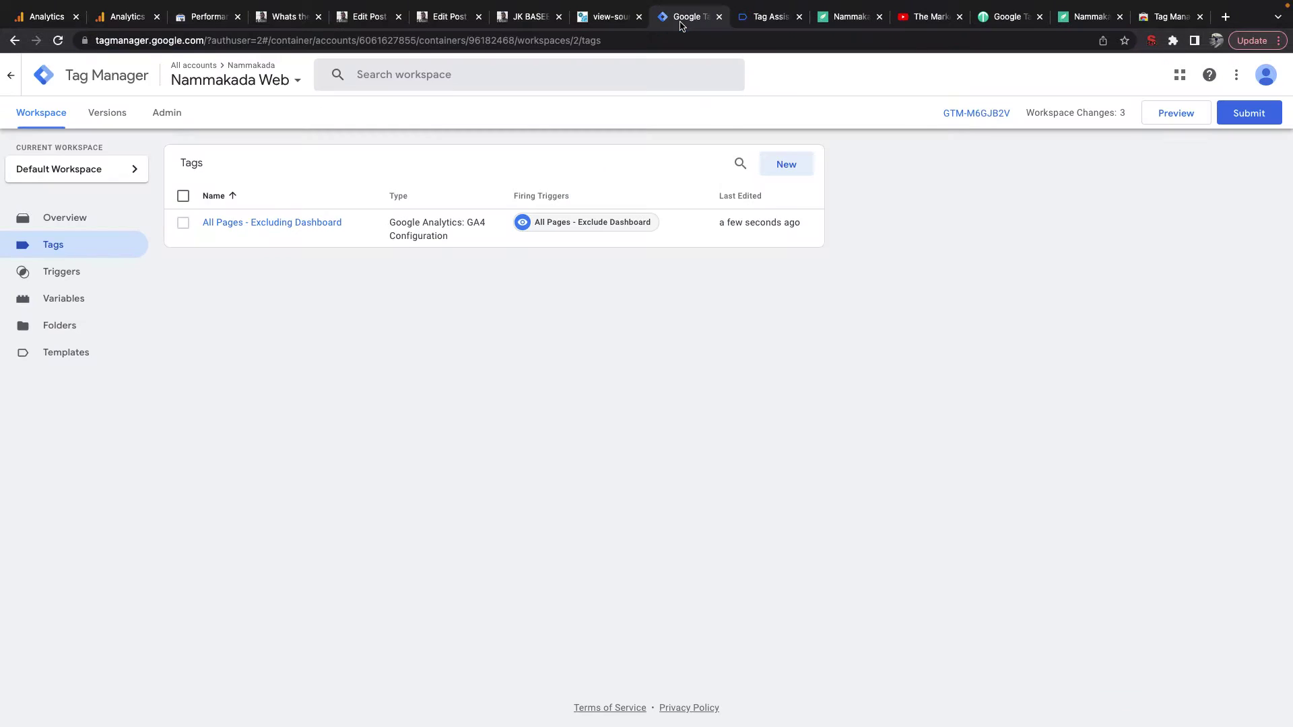
click(1153, 119)
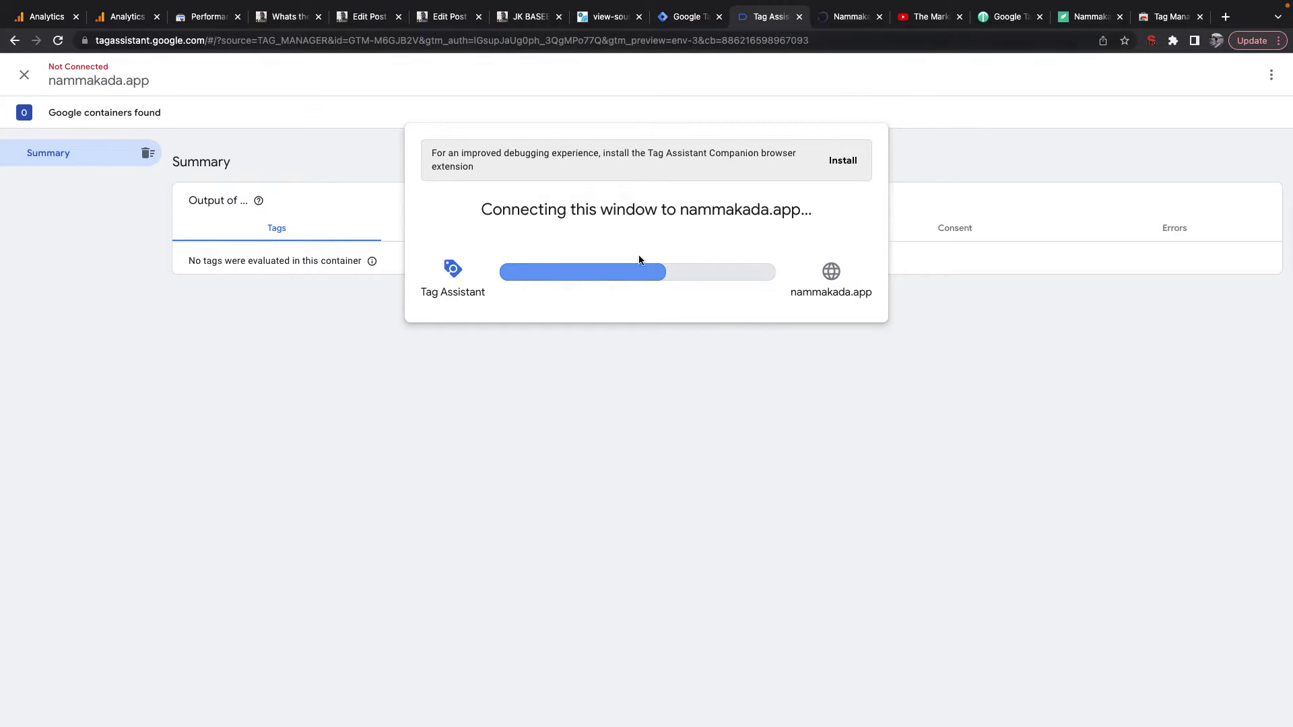
click(689, 19)
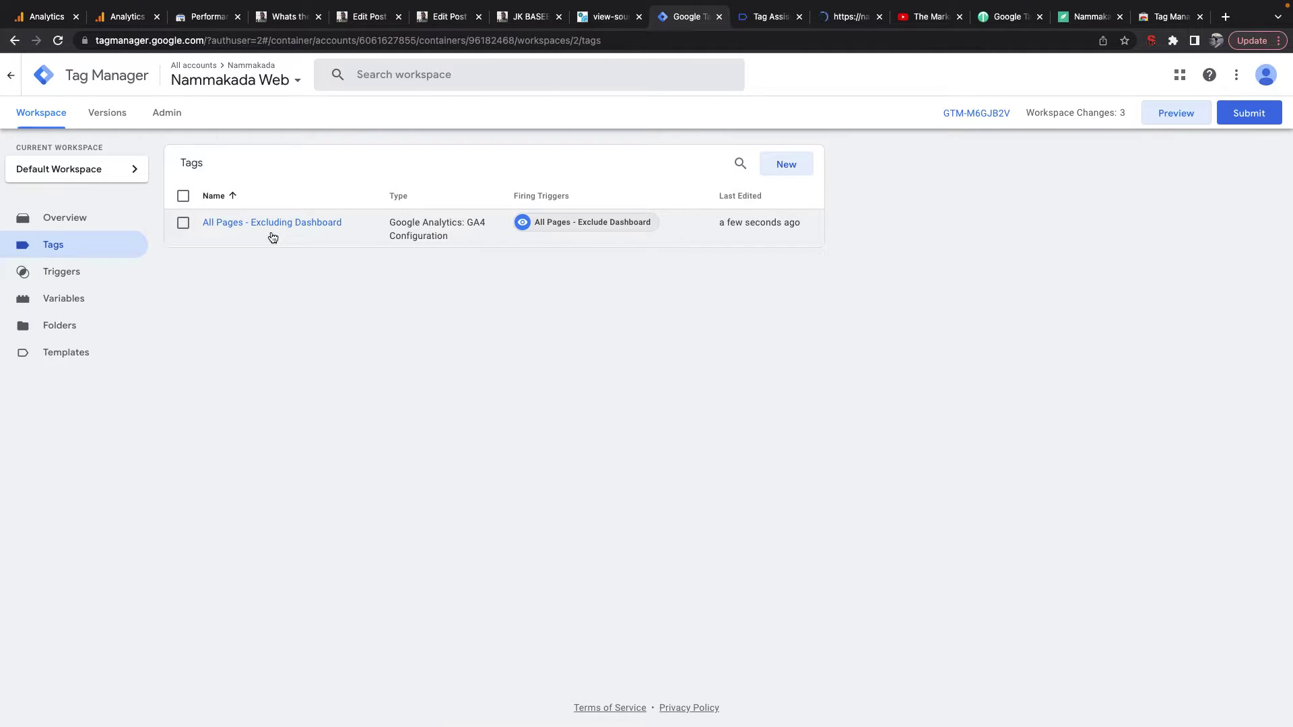
click(837, 25)
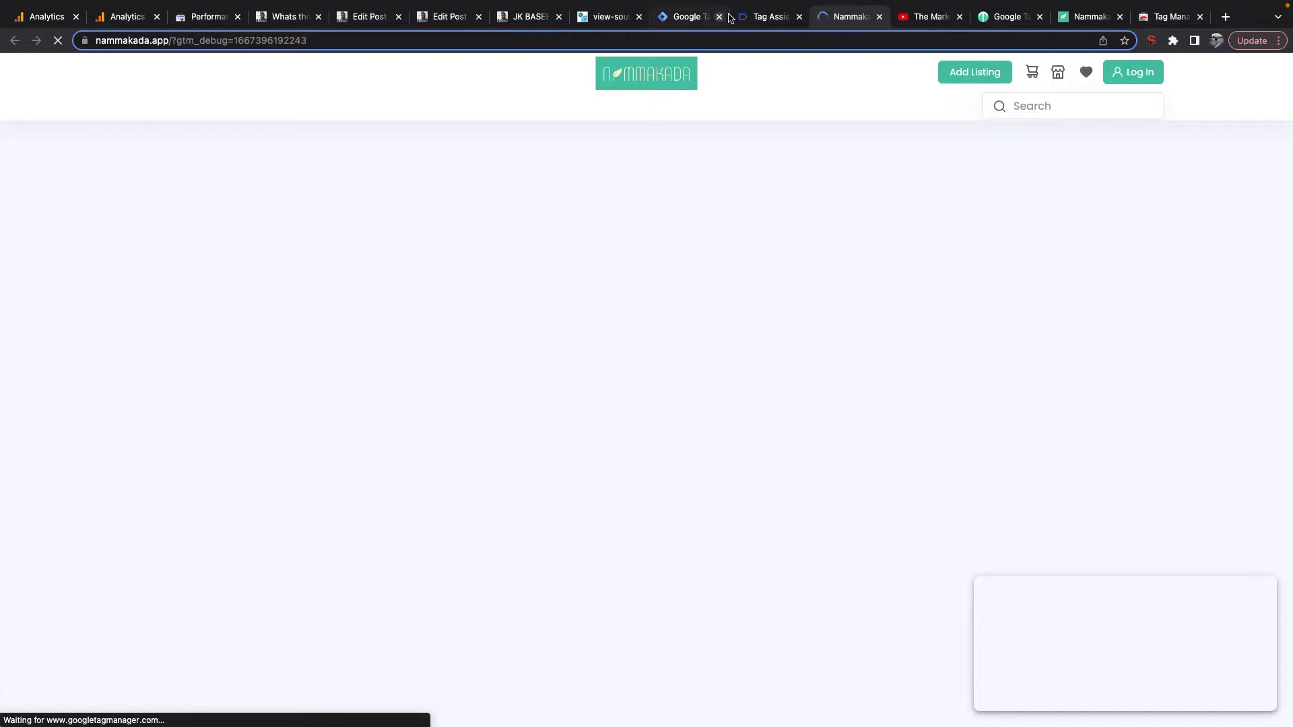
click(769, 25)
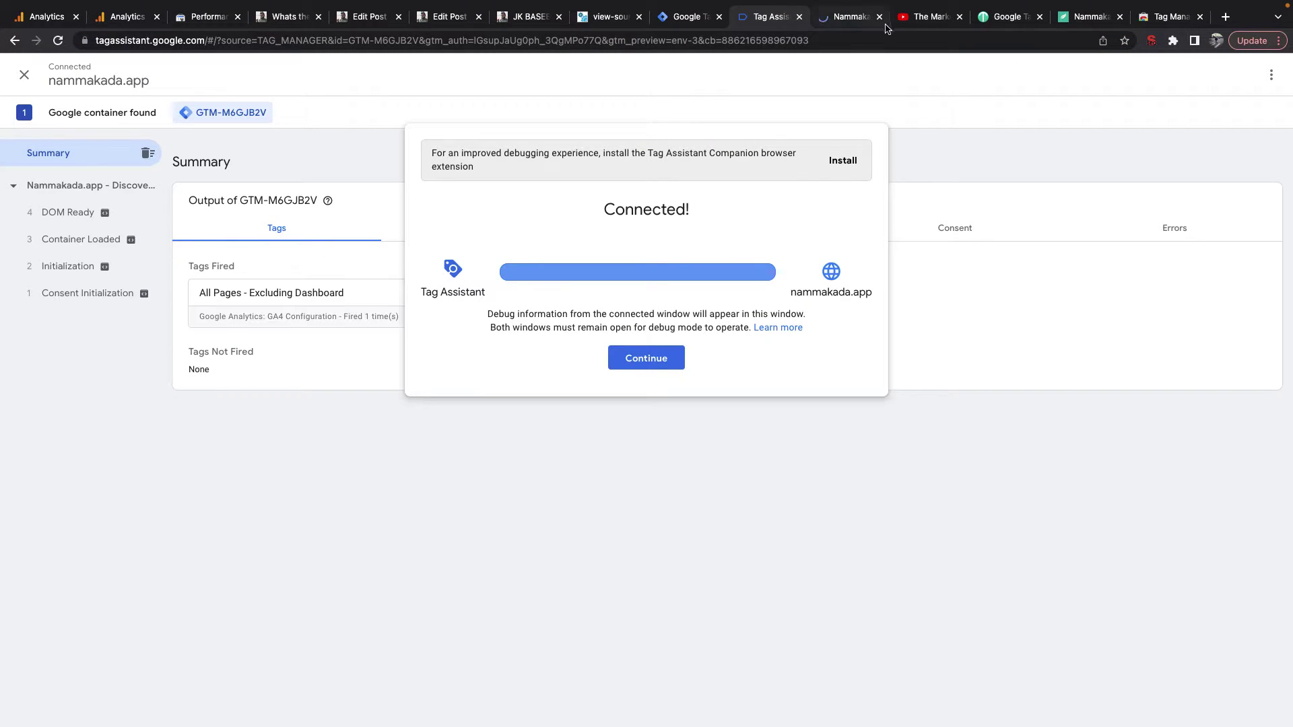
click(833, 26)
click(763, 27)
Step: Continue into the Tag Assistant debug session and inspect the details of the fired tag "All Pages - Excluding Dashboard"
click(666, 359)
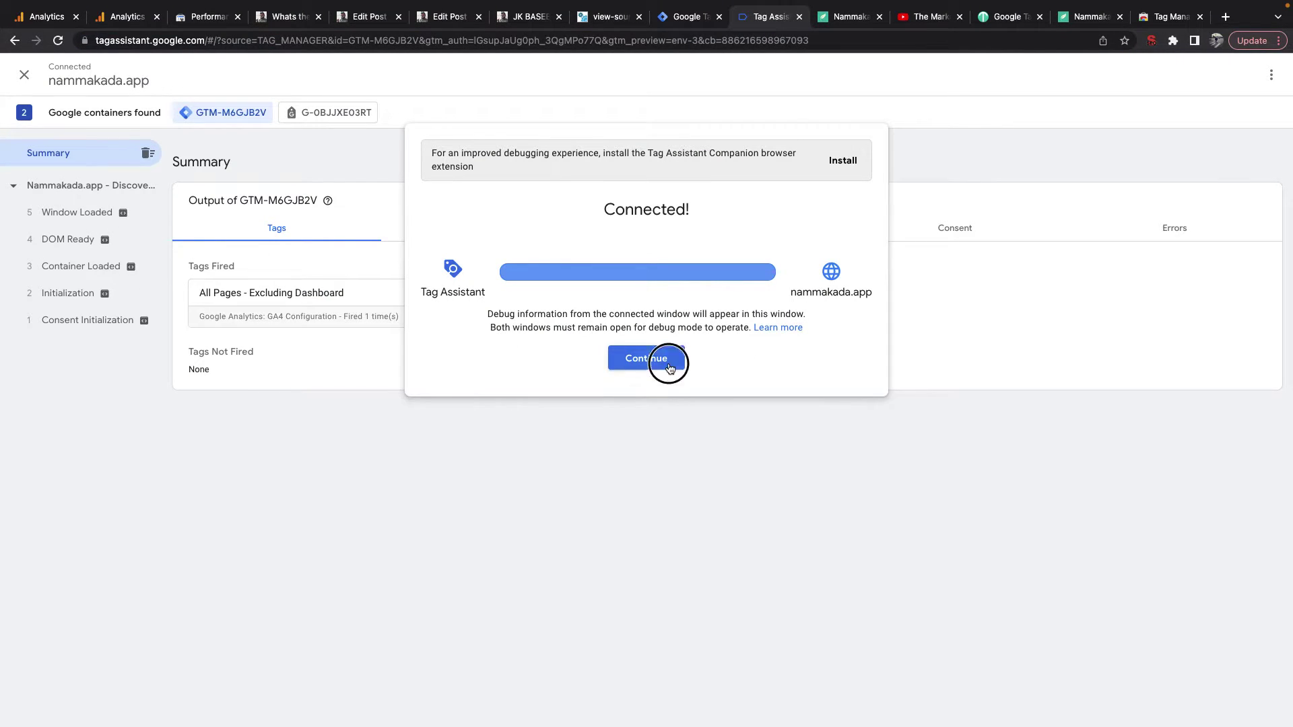
click(317, 292)
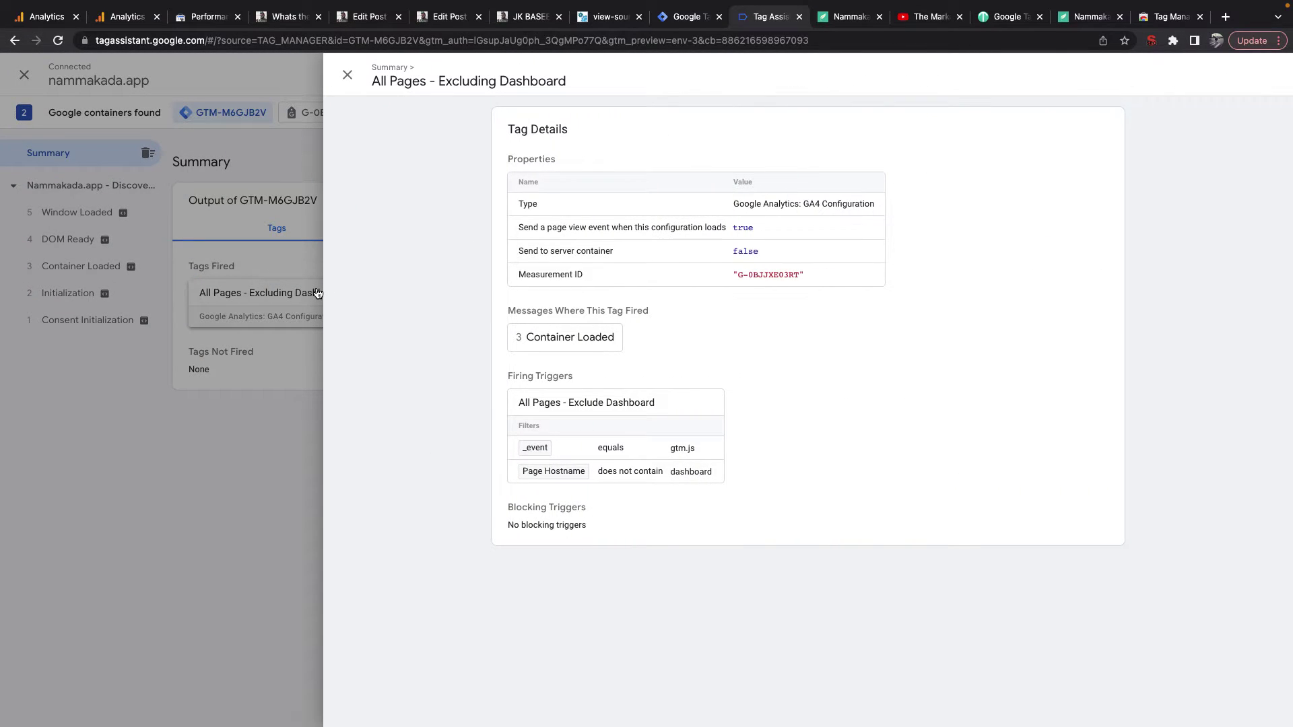
click(266, 409)
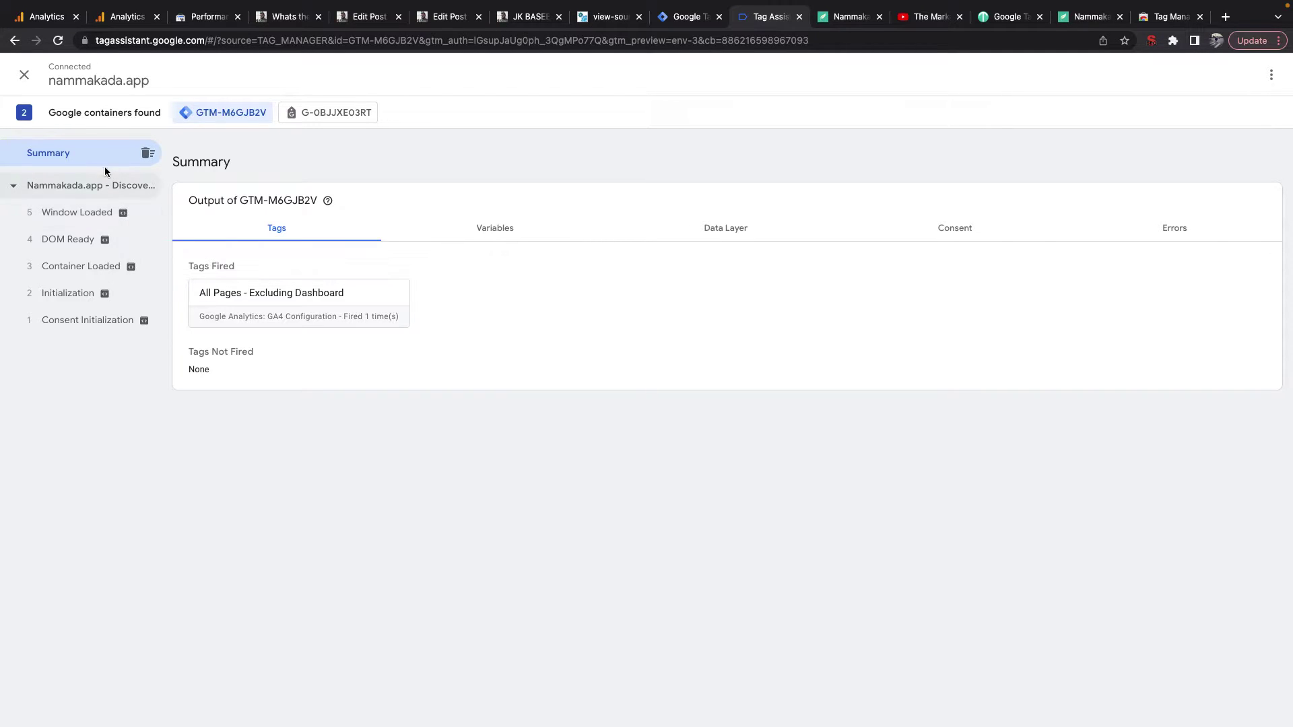
Step: Browse a store page and the பறவைகள் category on the connected Nammakada site, and check the logged events in Tag Assistant
click(846, 17)
scroll(727, 448, down, 4)
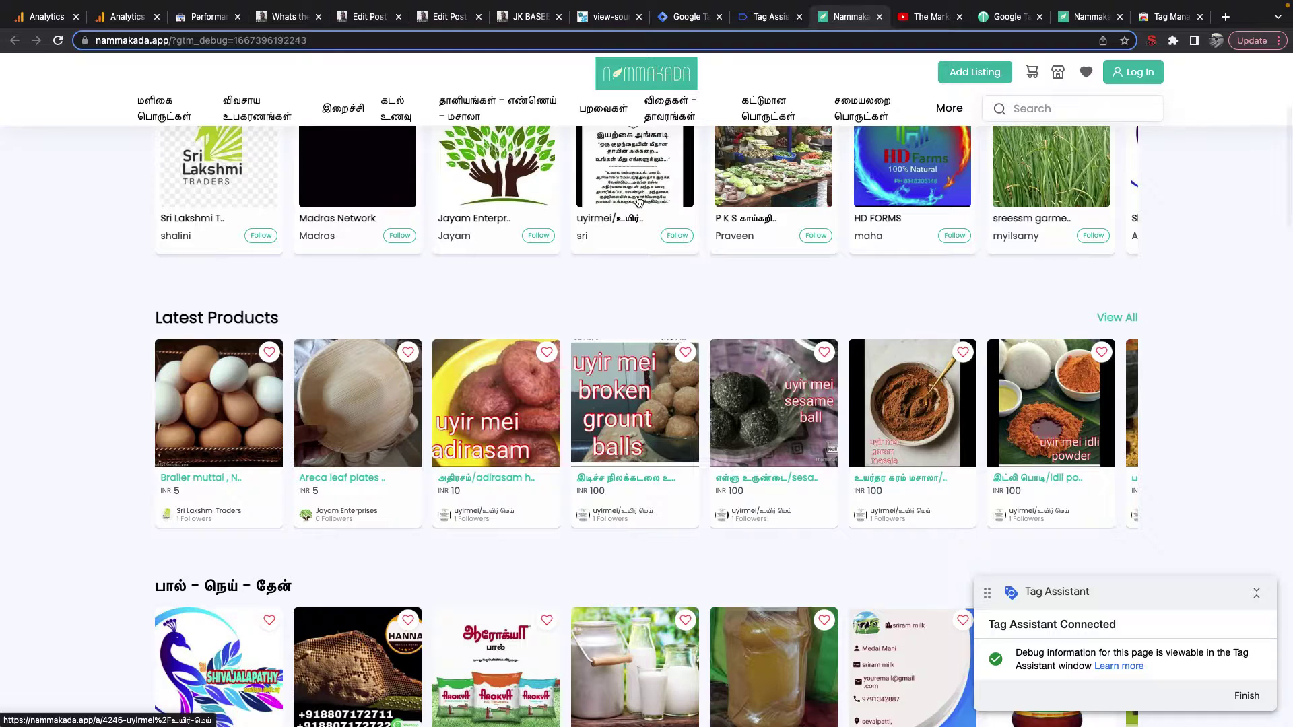
click(771, 17)
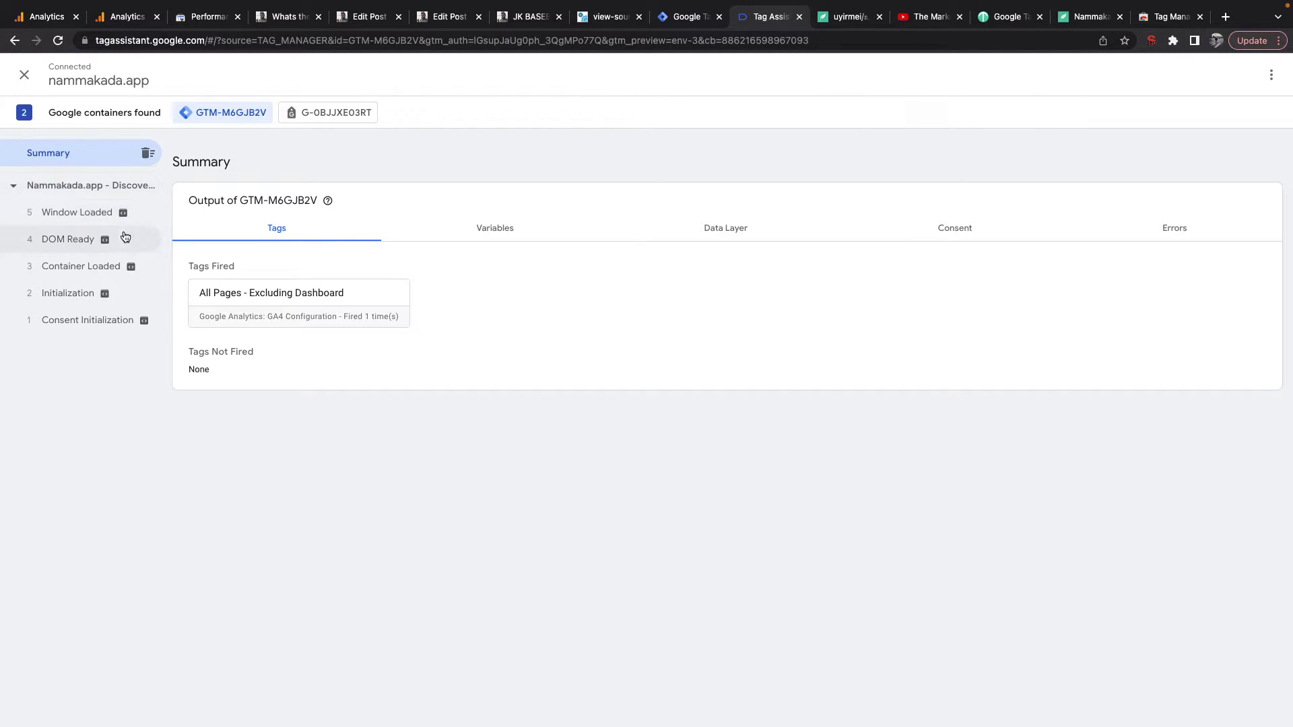
click(832, 18)
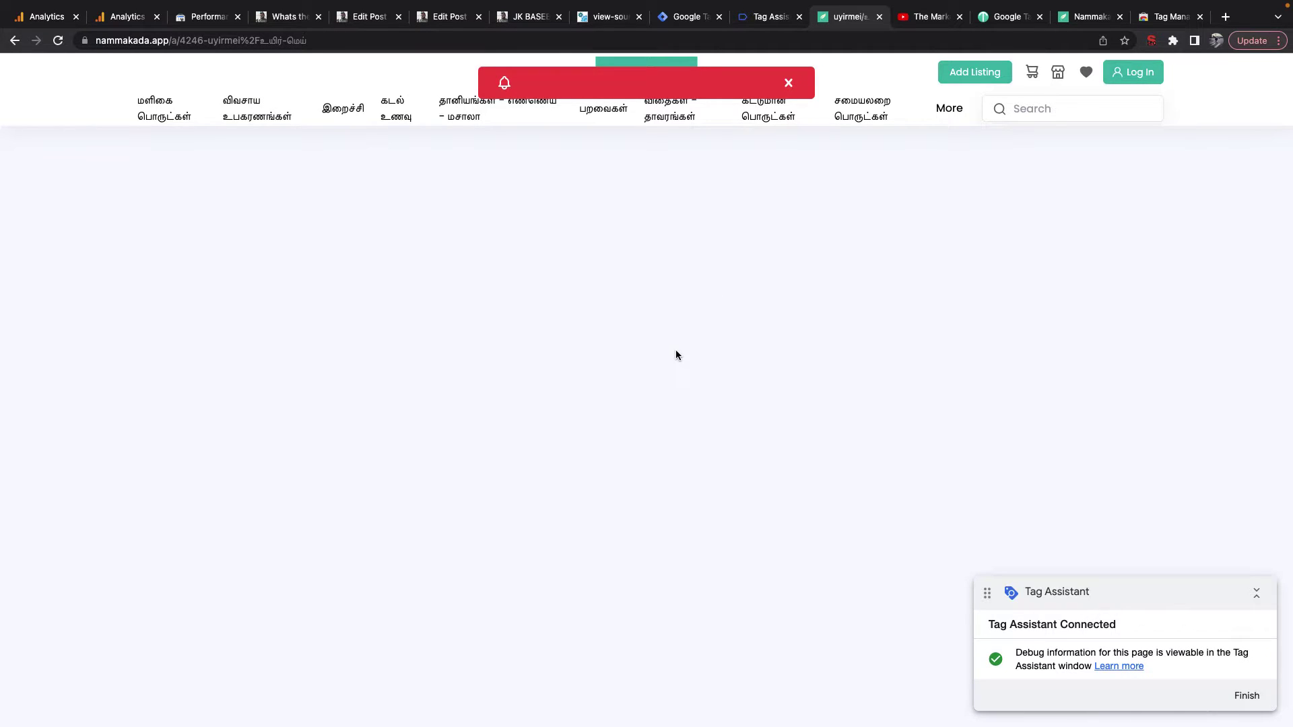
click(789, 82)
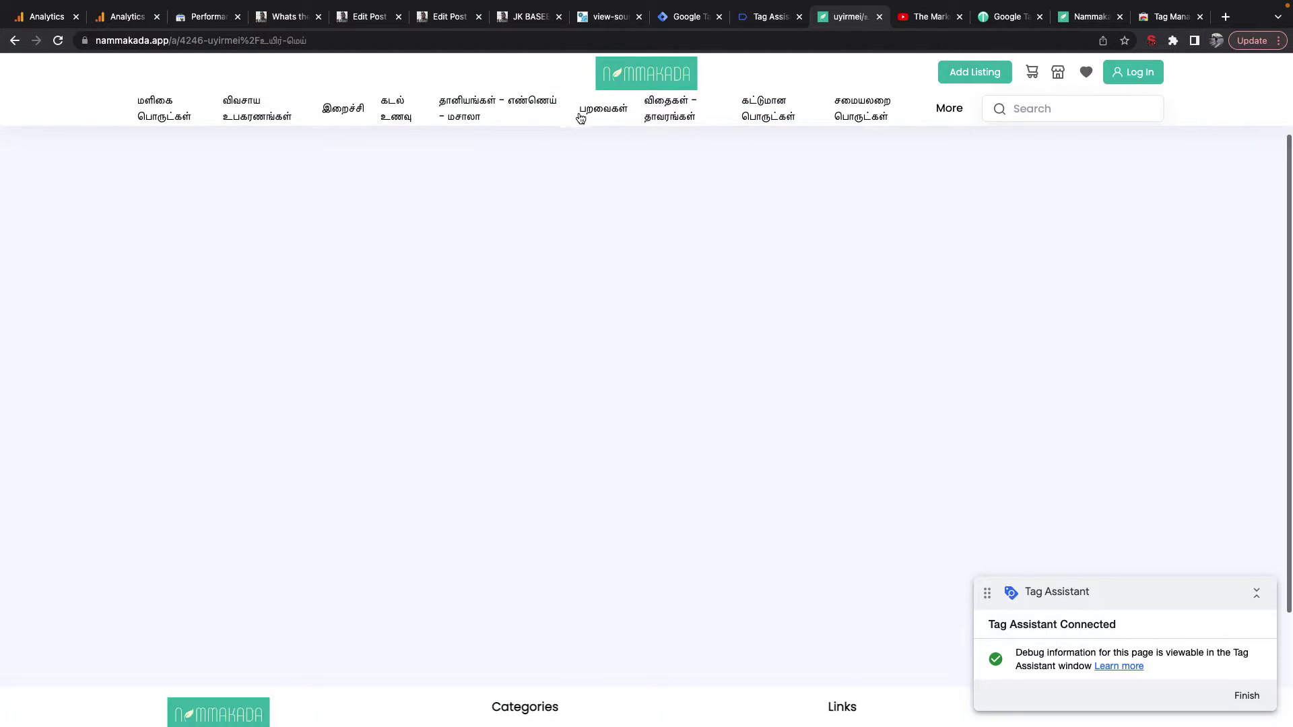
click(602, 112)
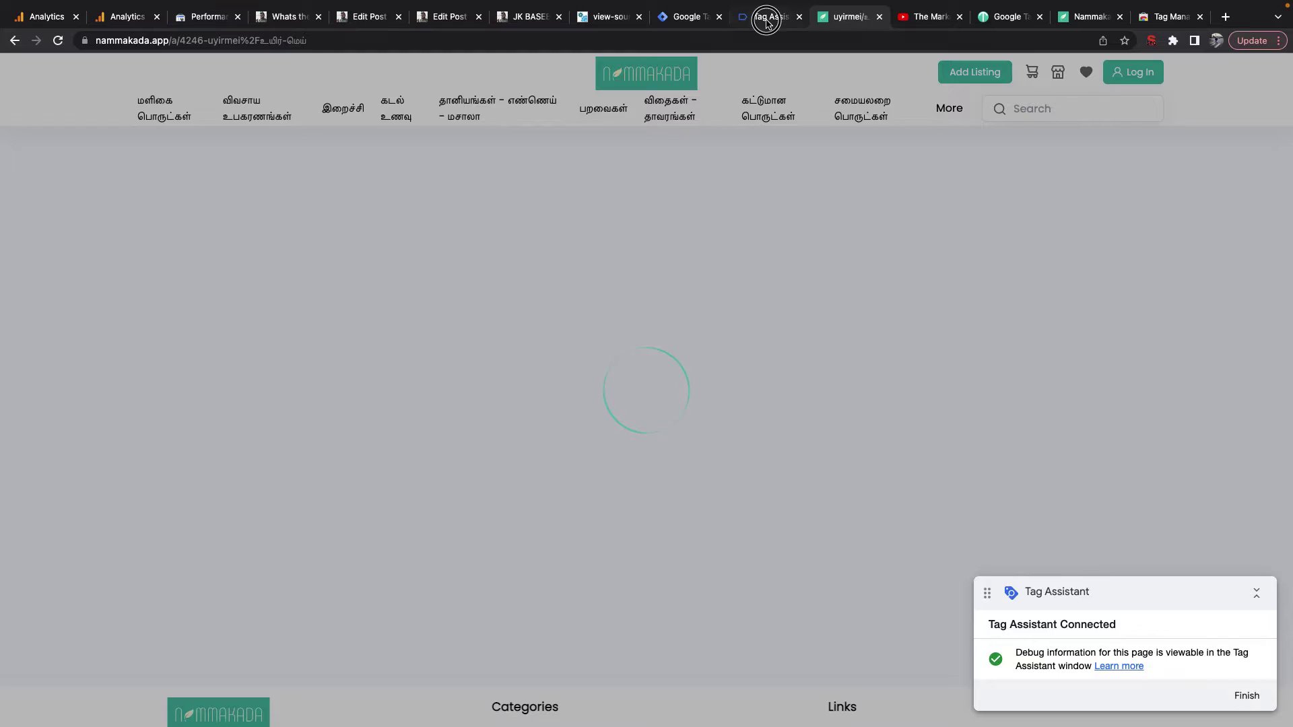
click(766, 20)
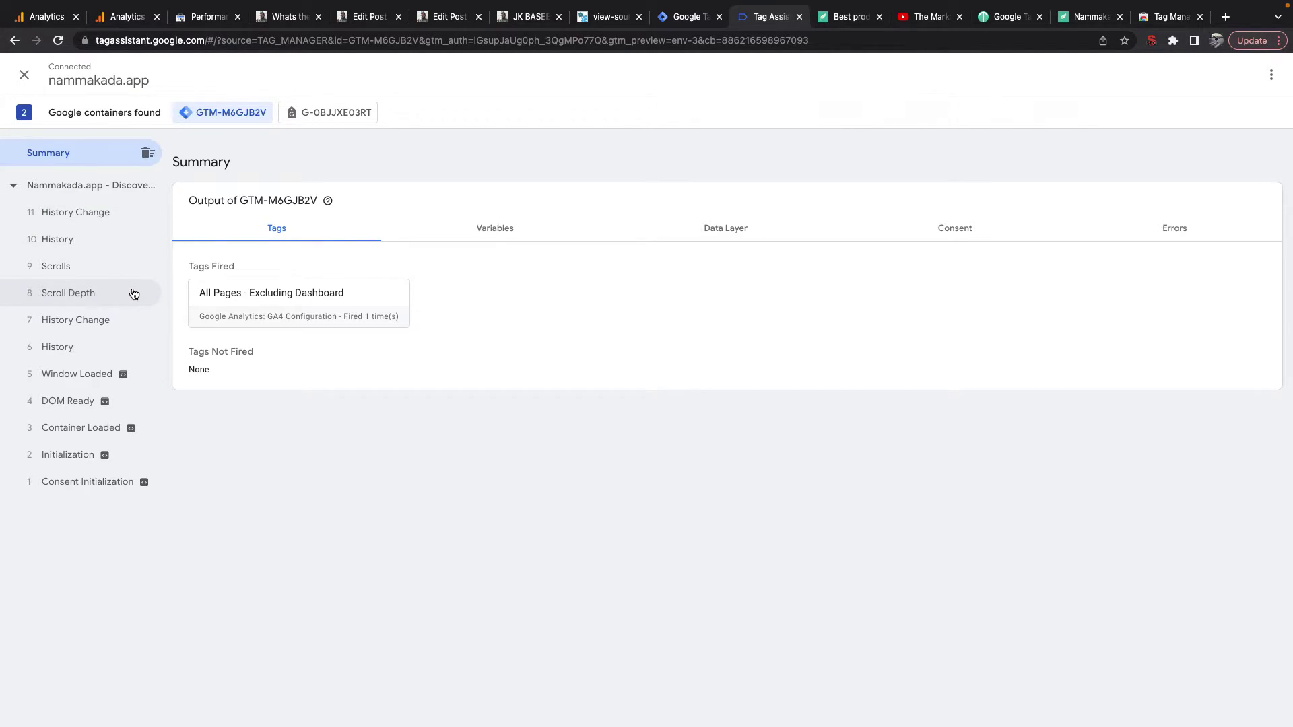
click(845, 16)
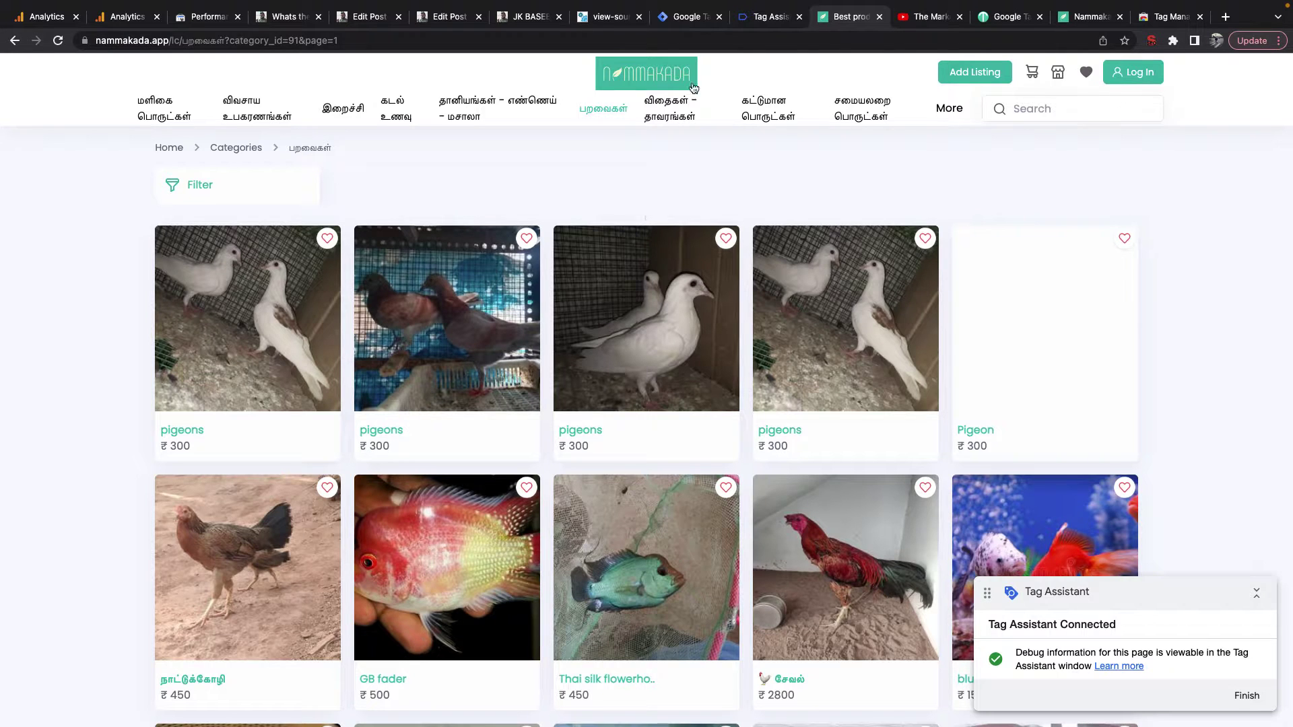
click(764, 18)
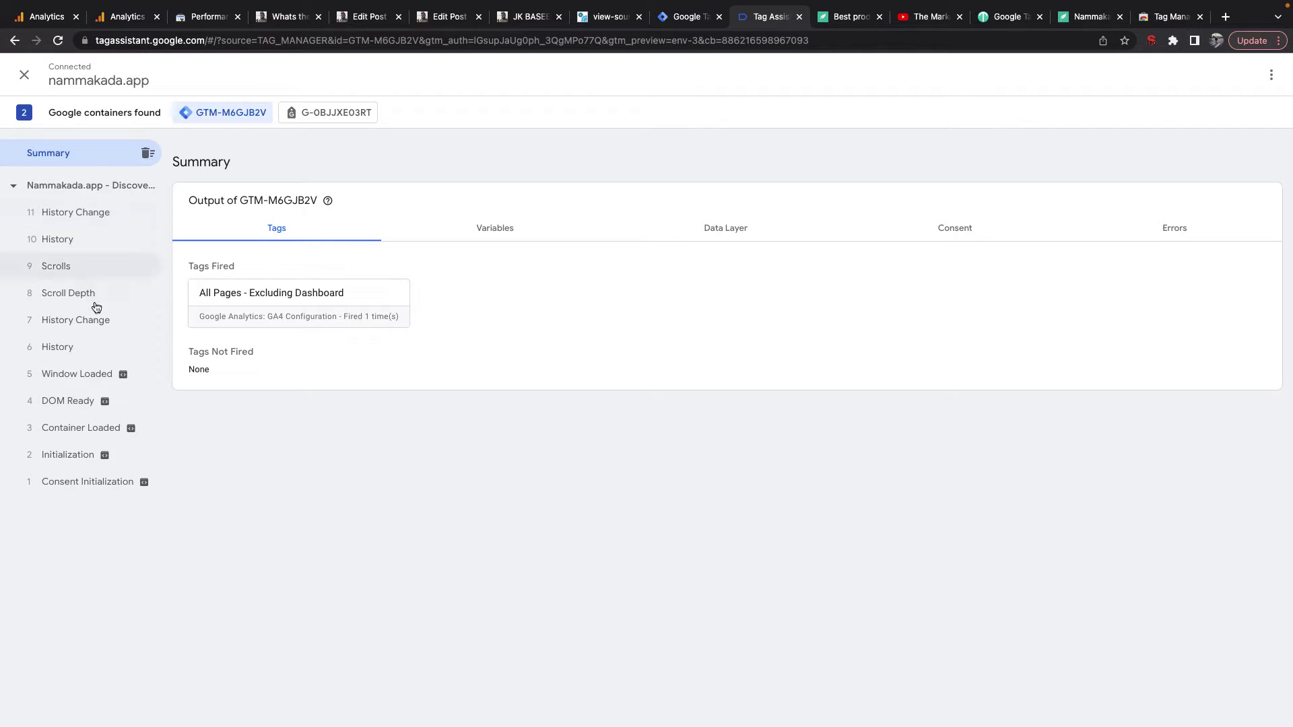
Step: Return to Tag Manager and view the container's list of triggers
click(677, 22)
click(86, 301)
click(70, 279)
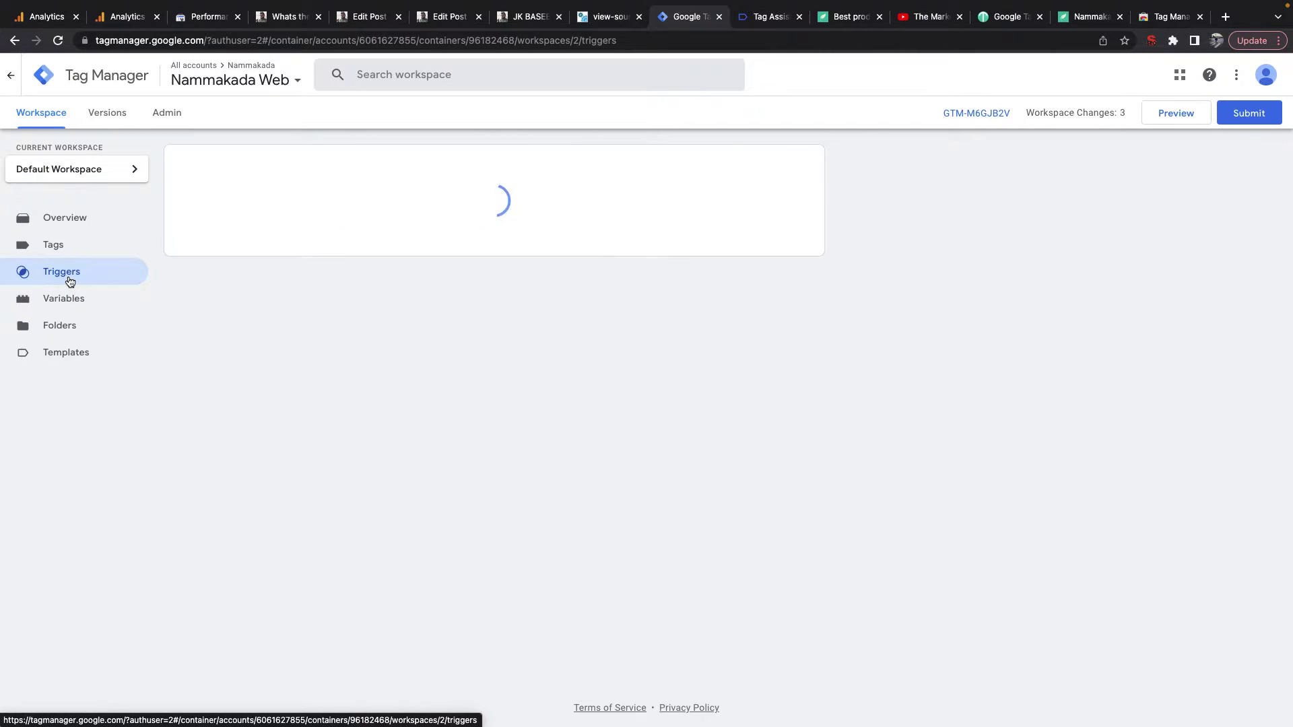
click(800, 177)
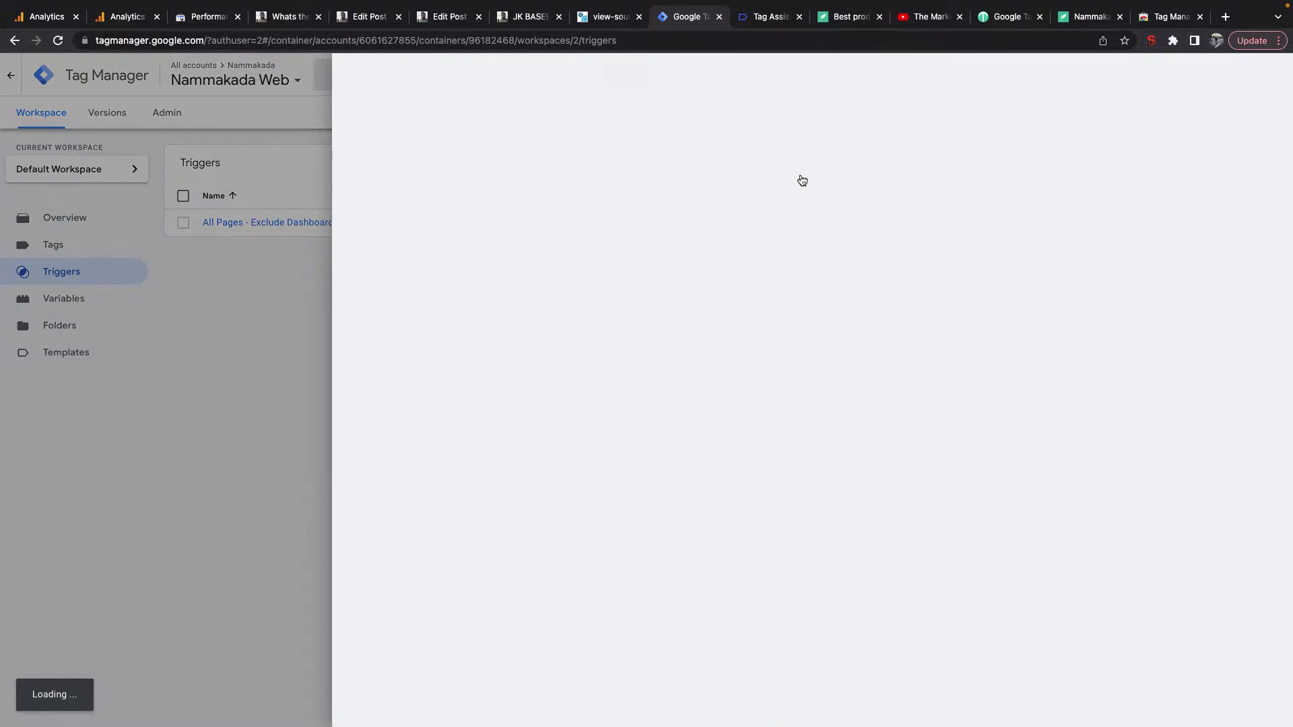
click(1259, 78)
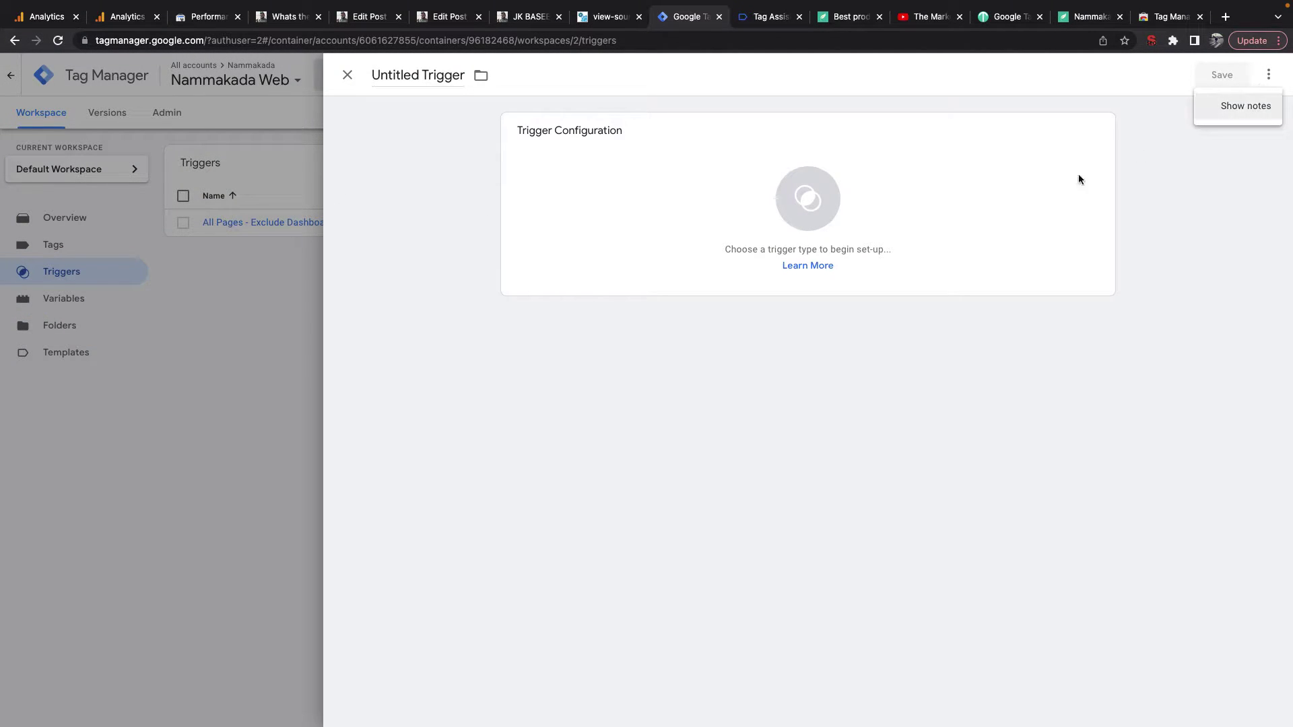
click(1270, 88)
click(347, 78)
click(348, 79)
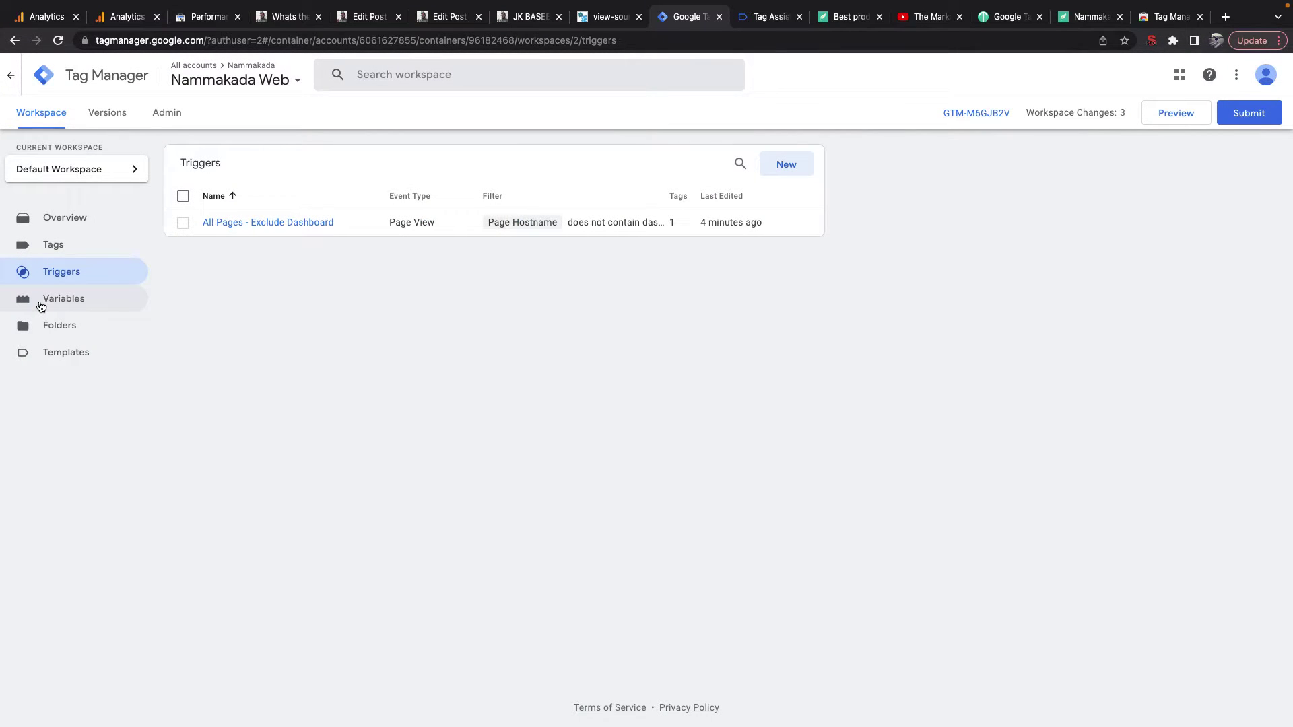
Step: Enable the built-in variables Click URL and Click Text for the Nammakada Web container
click(42, 302)
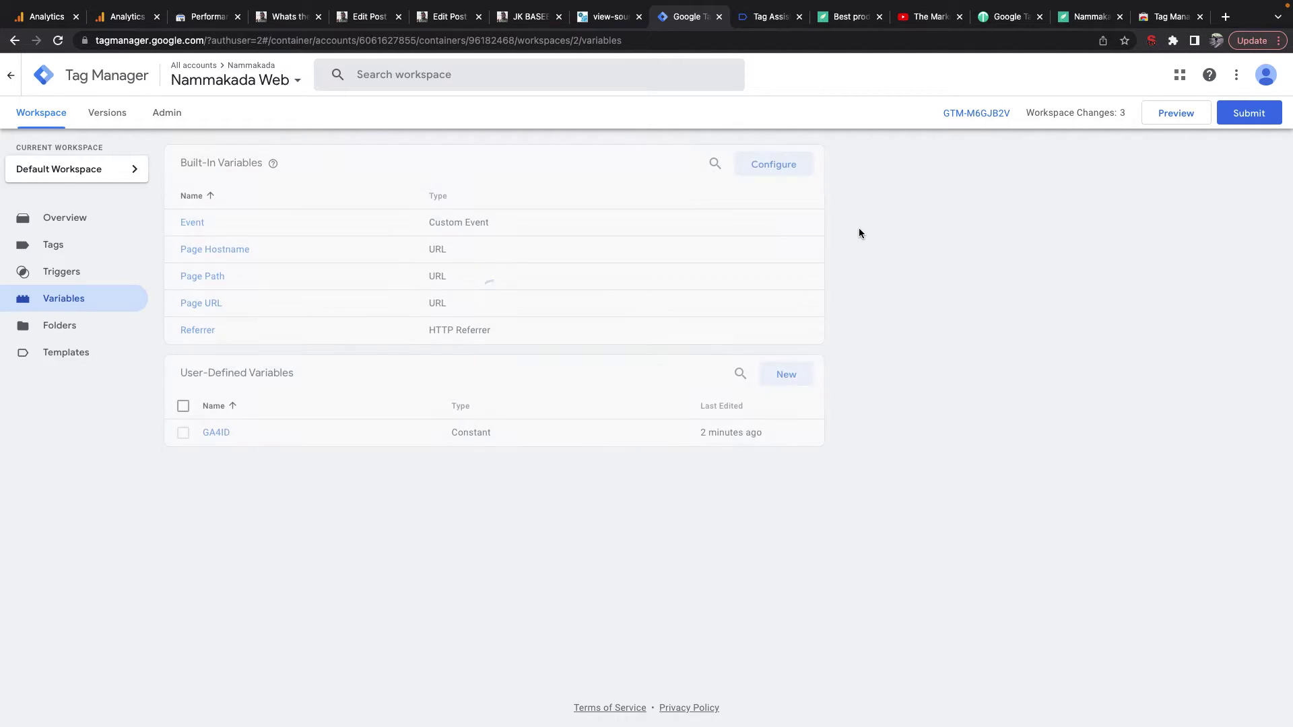
click(779, 177)
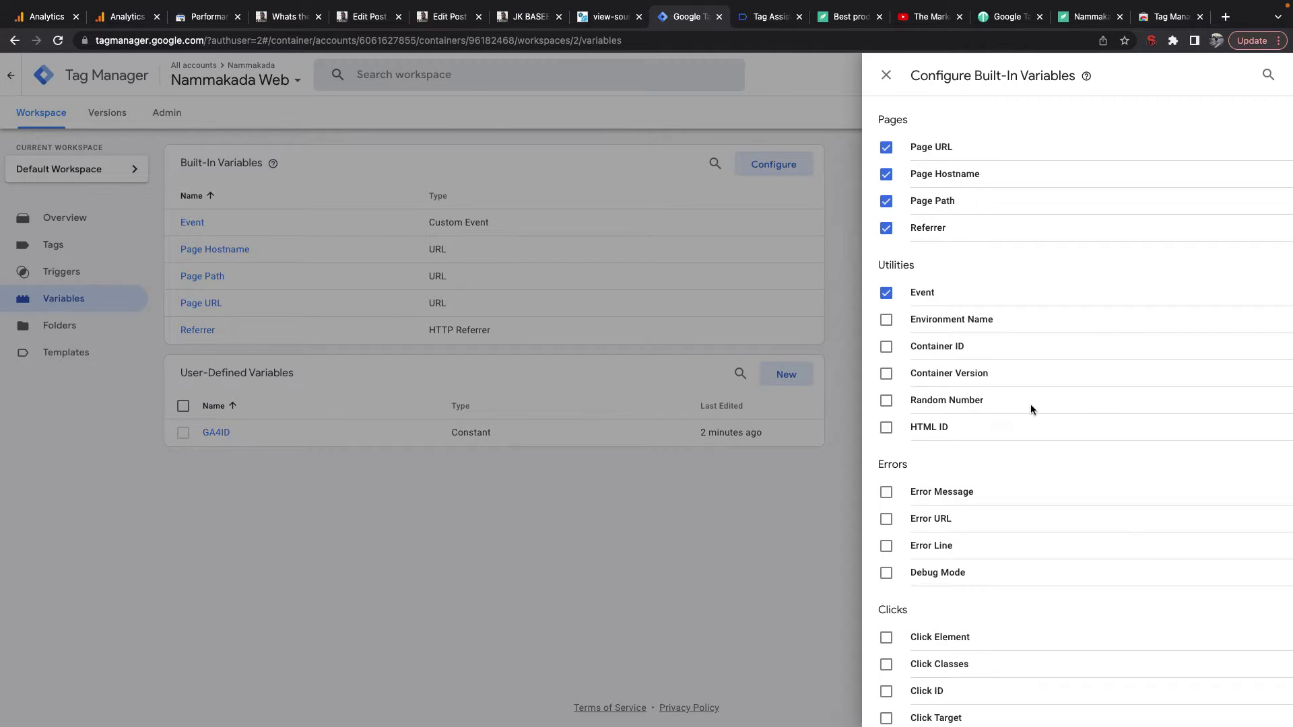
scroll(1023, 489, down, 3)
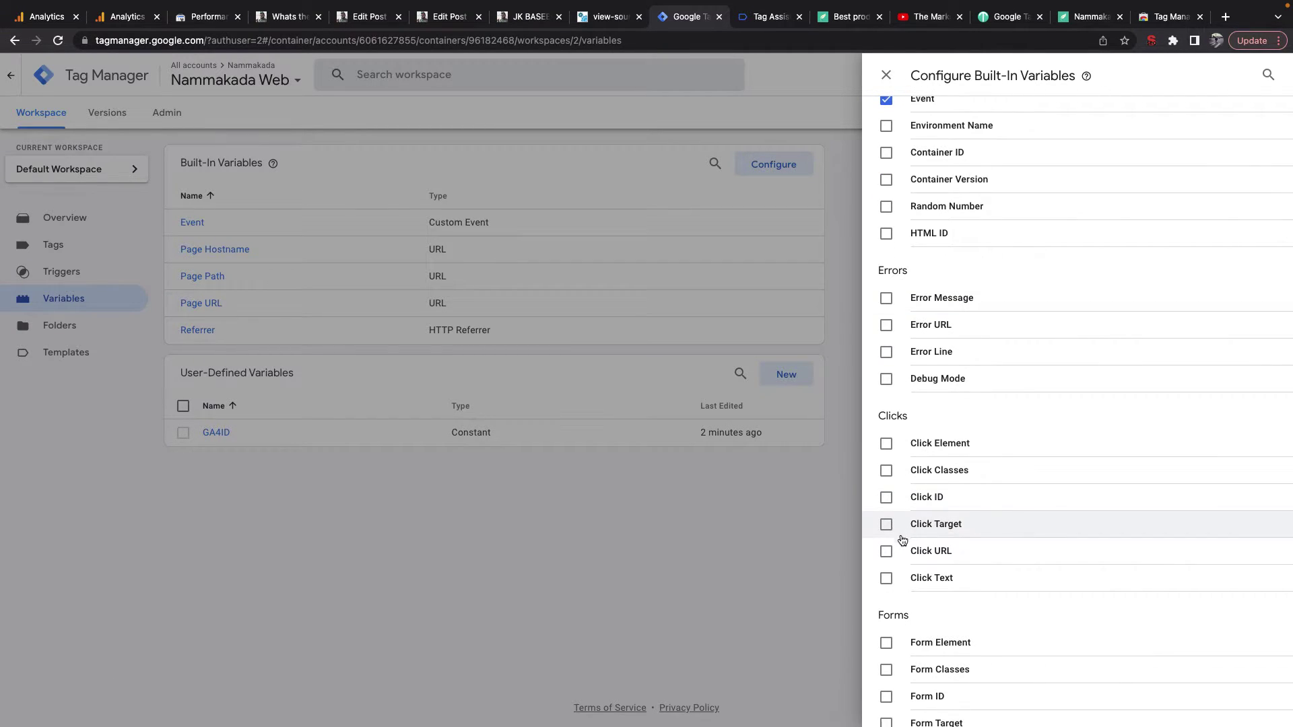
click(886, 551)
click(887, 578)
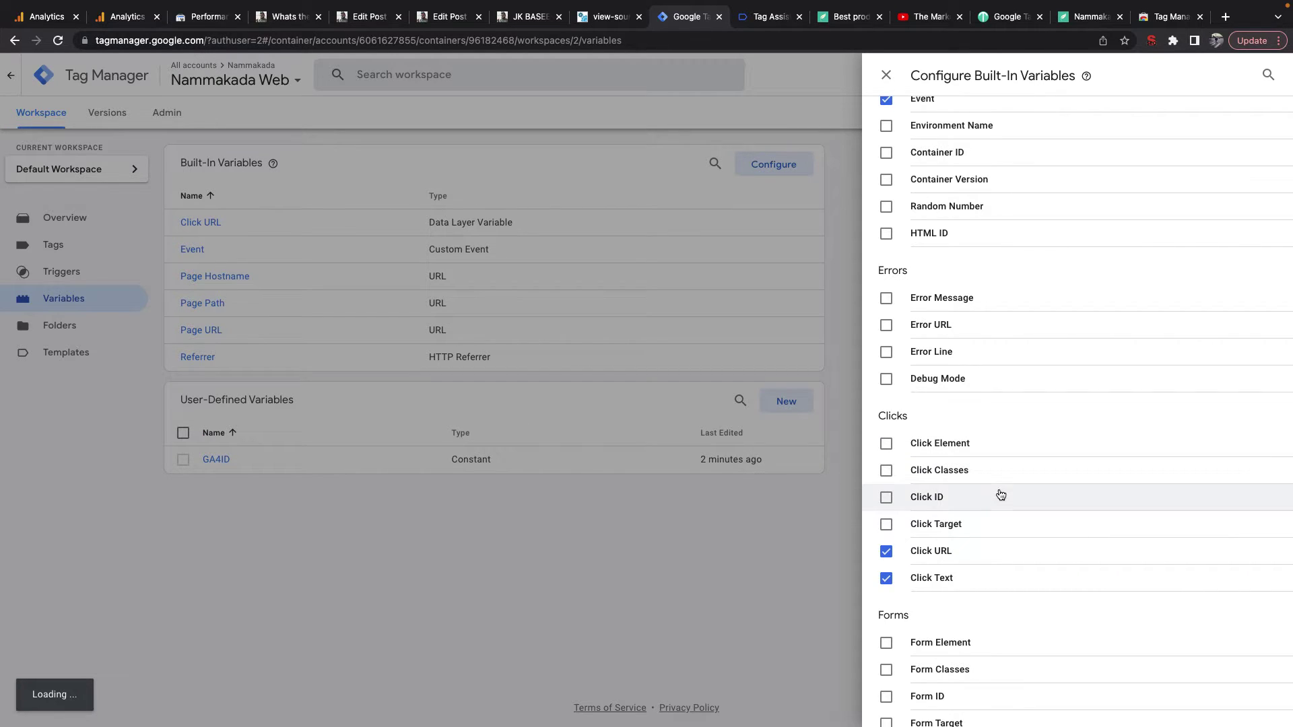
Step: Enable the built-in variables Form URL and Form Text, leaving Form Element disabled, and close the variable configuration
scroll(1017, 522, down, 7)
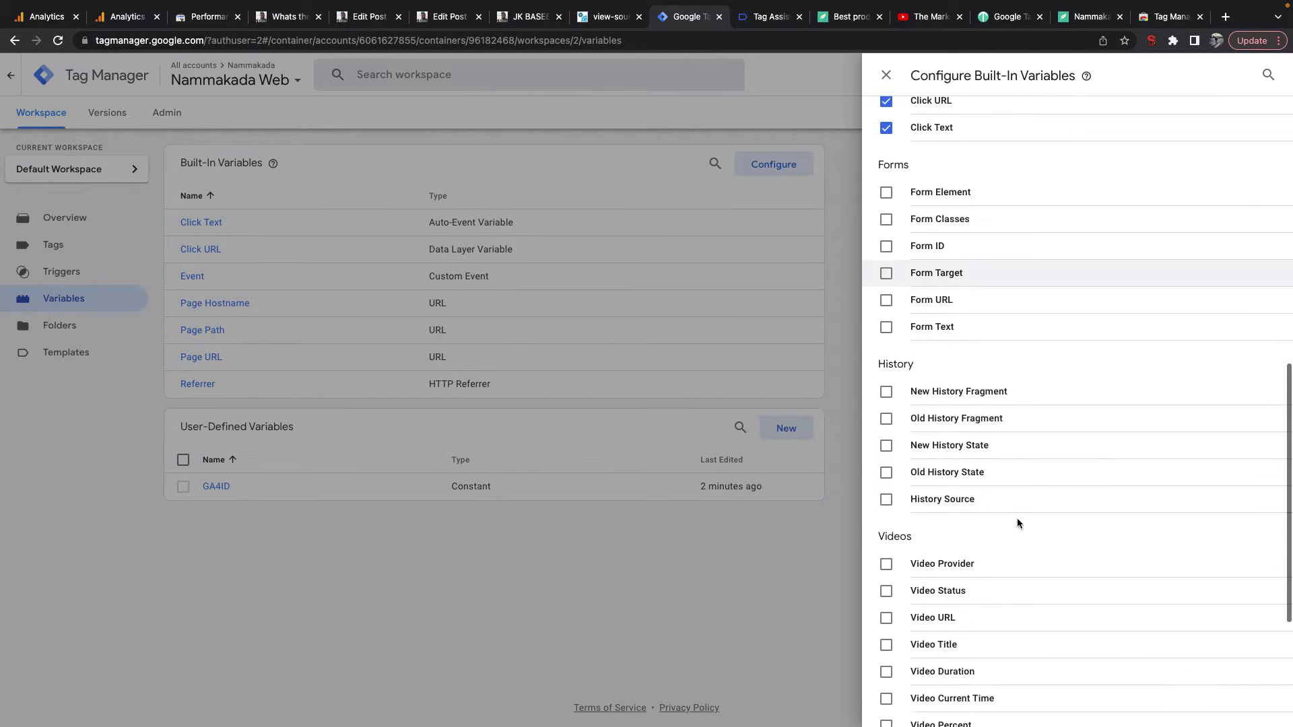
click(964, 204)
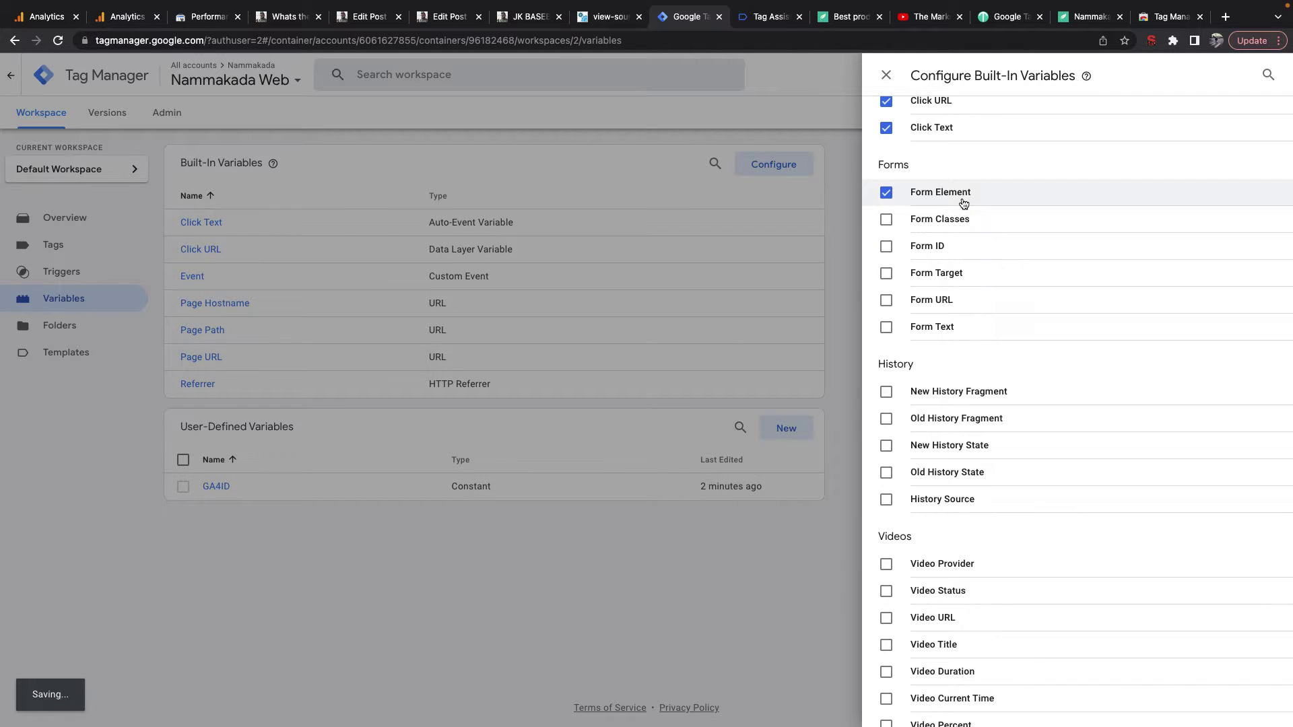
click(939, 300)
click(941, 327)
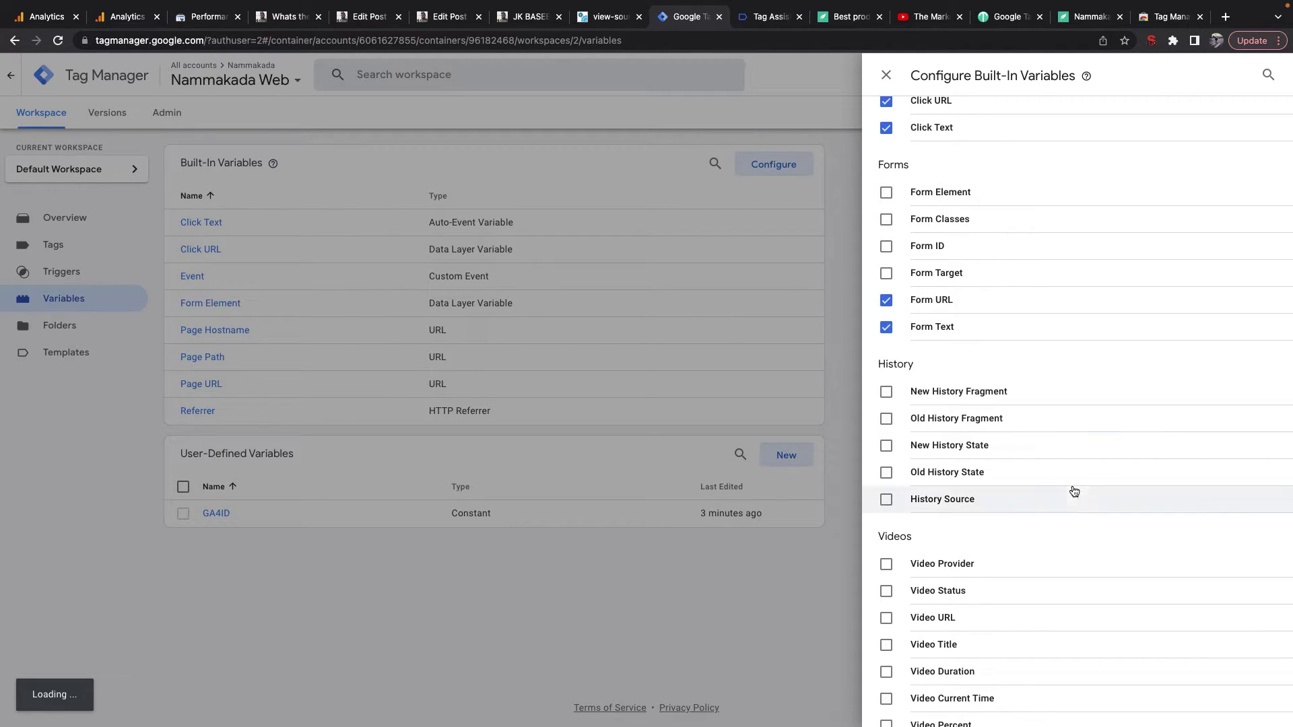
scroll(1068, 491, down, 4)
scroll(1063, 388, up, 13)
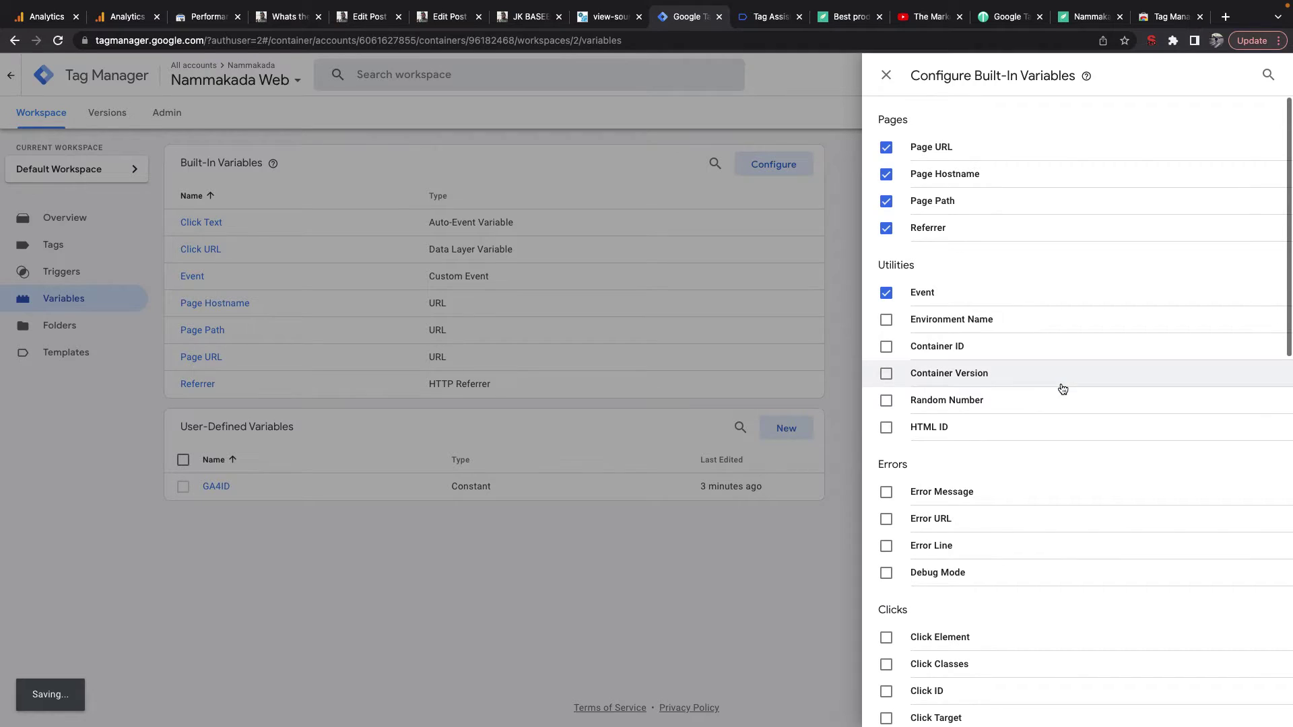
click(888, 75)
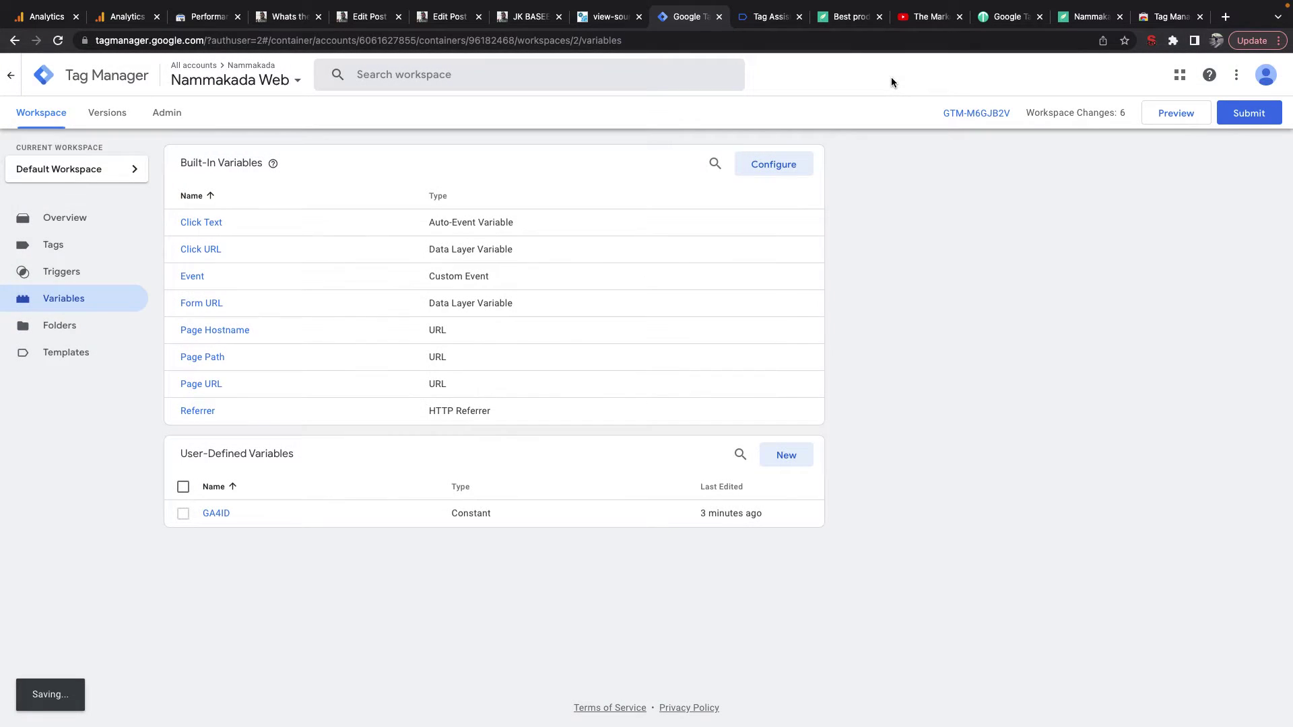
Step: Start a fresh preview of the Nammakada Web container and wait for Tag Assistant to connect to nammakada.app
click(772, 16)
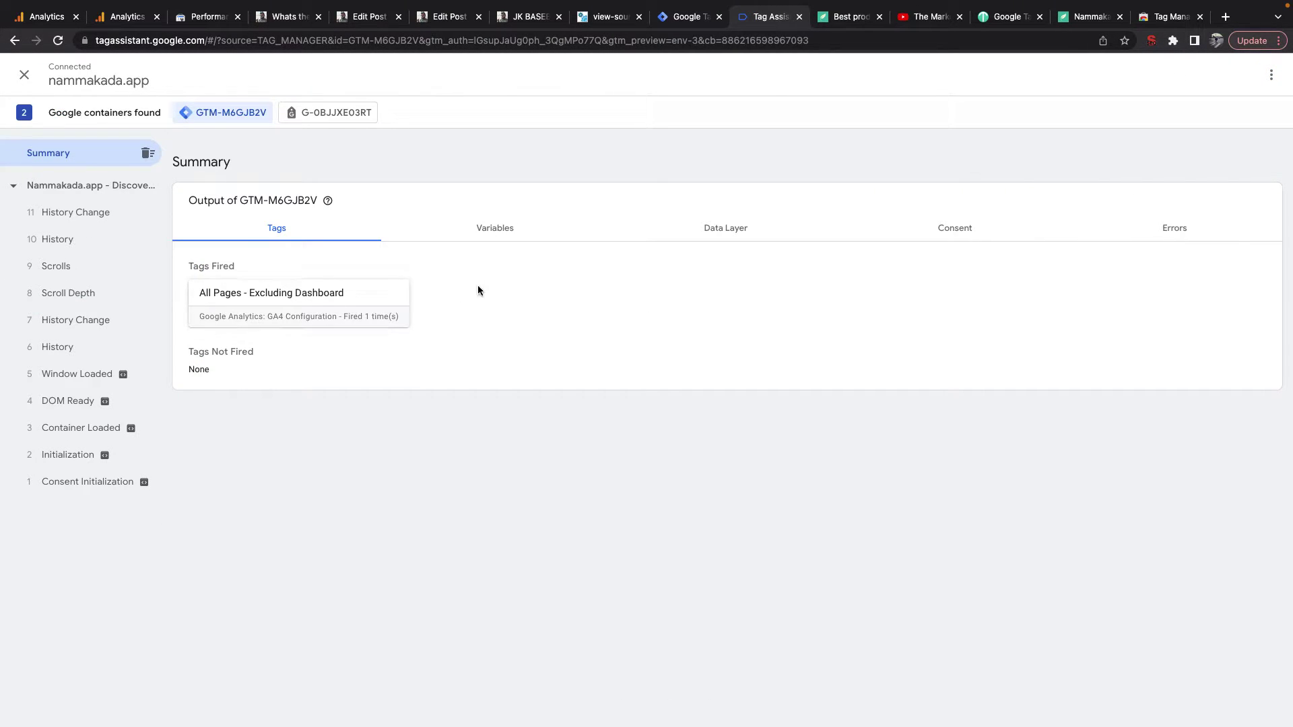
click(687, 18)
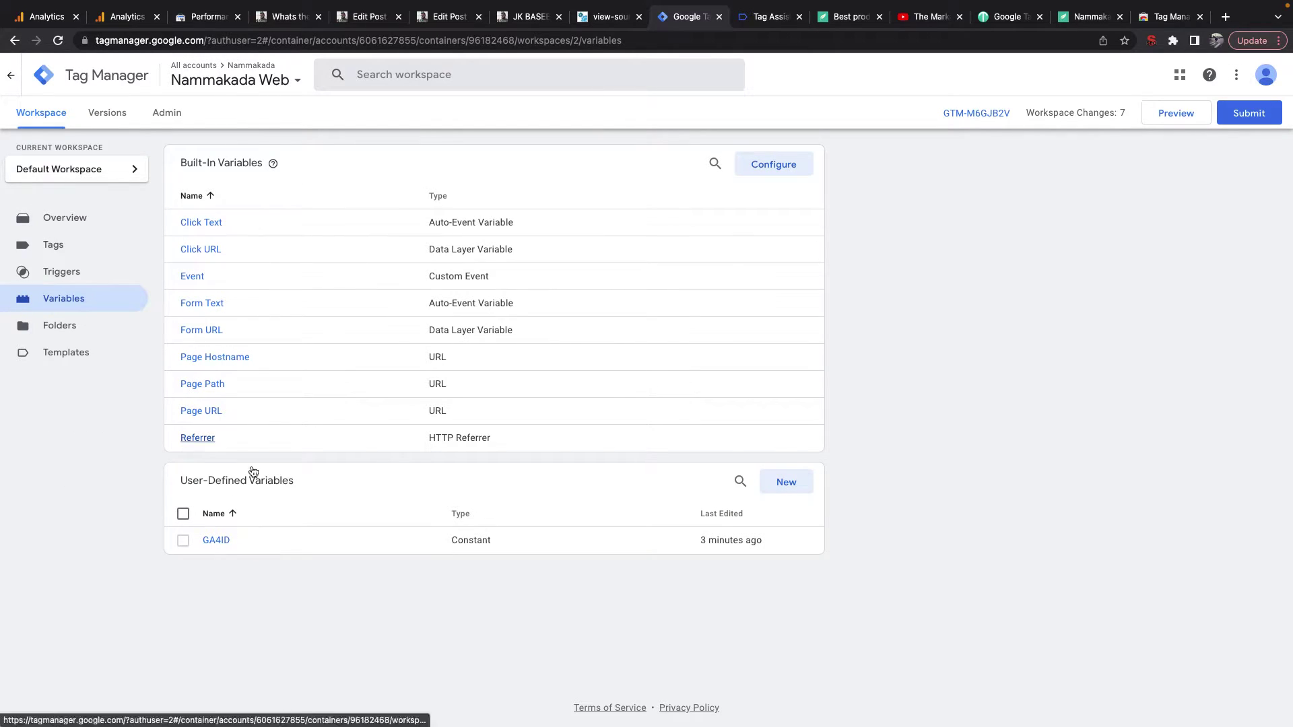
click(1175, 114)
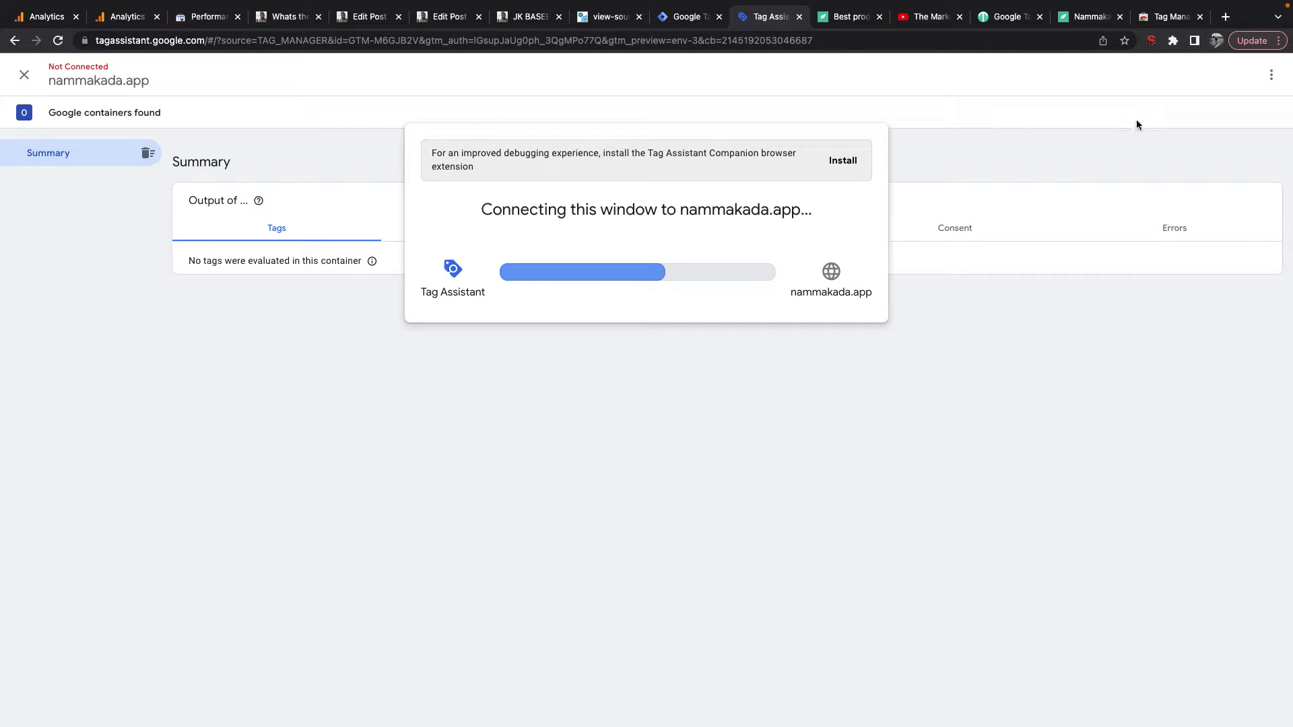
click(840, 21)
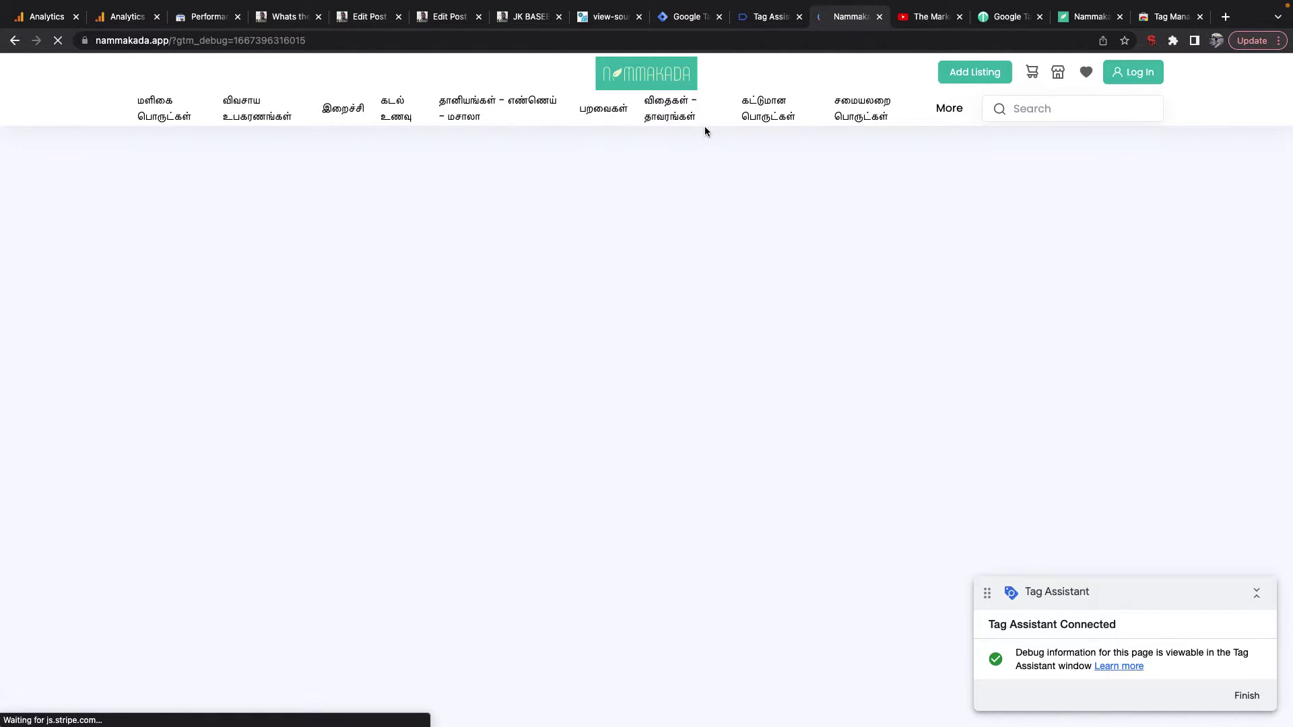
click(758, 19)
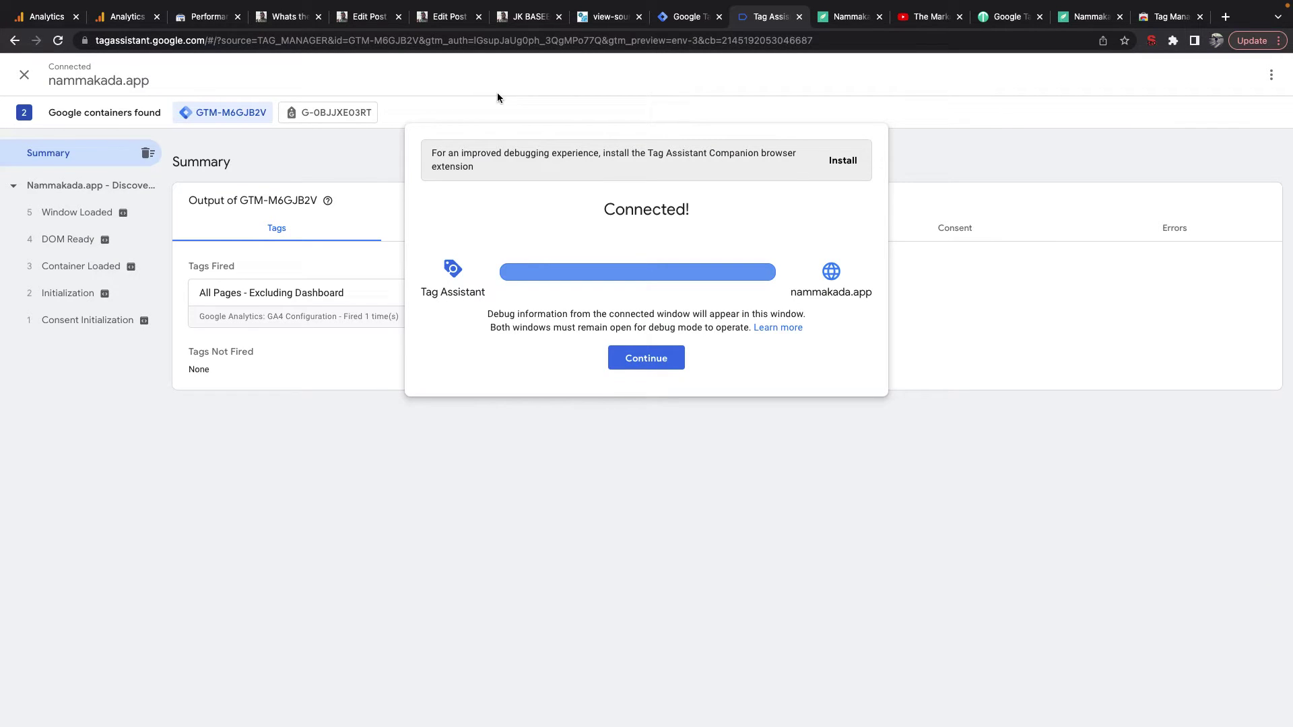
Step: Browse the பறவைகள் and விதைகள் - தாவரங்கள் categories on the connected site and check the logged events in Tag Assistant, keeping the debug session running
click(848, 20)
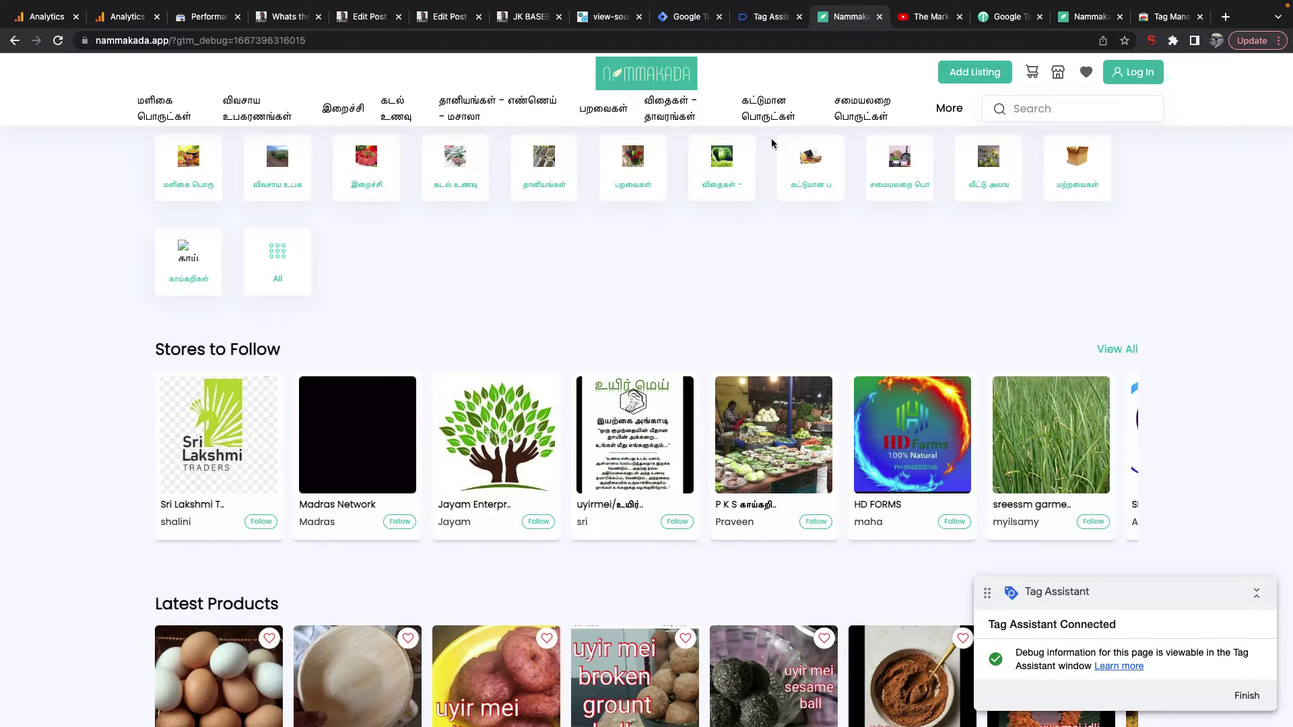
click(623, 179)
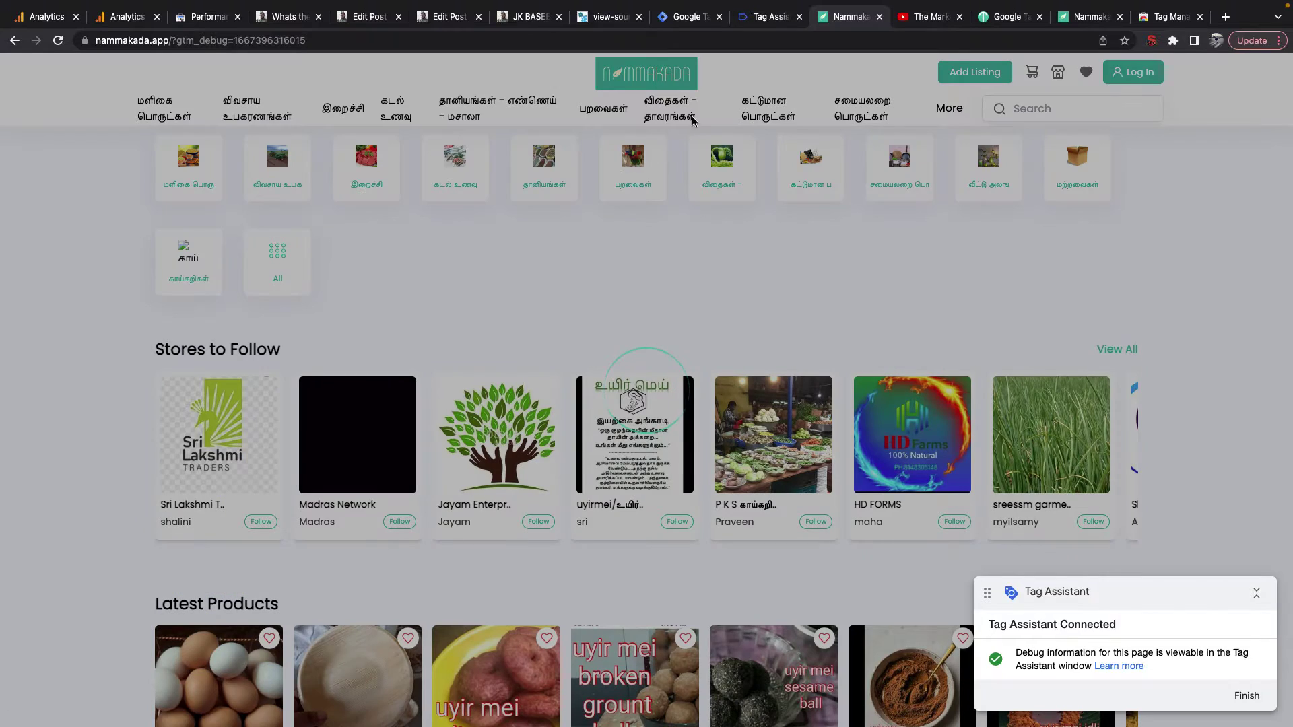
click(767, 16)
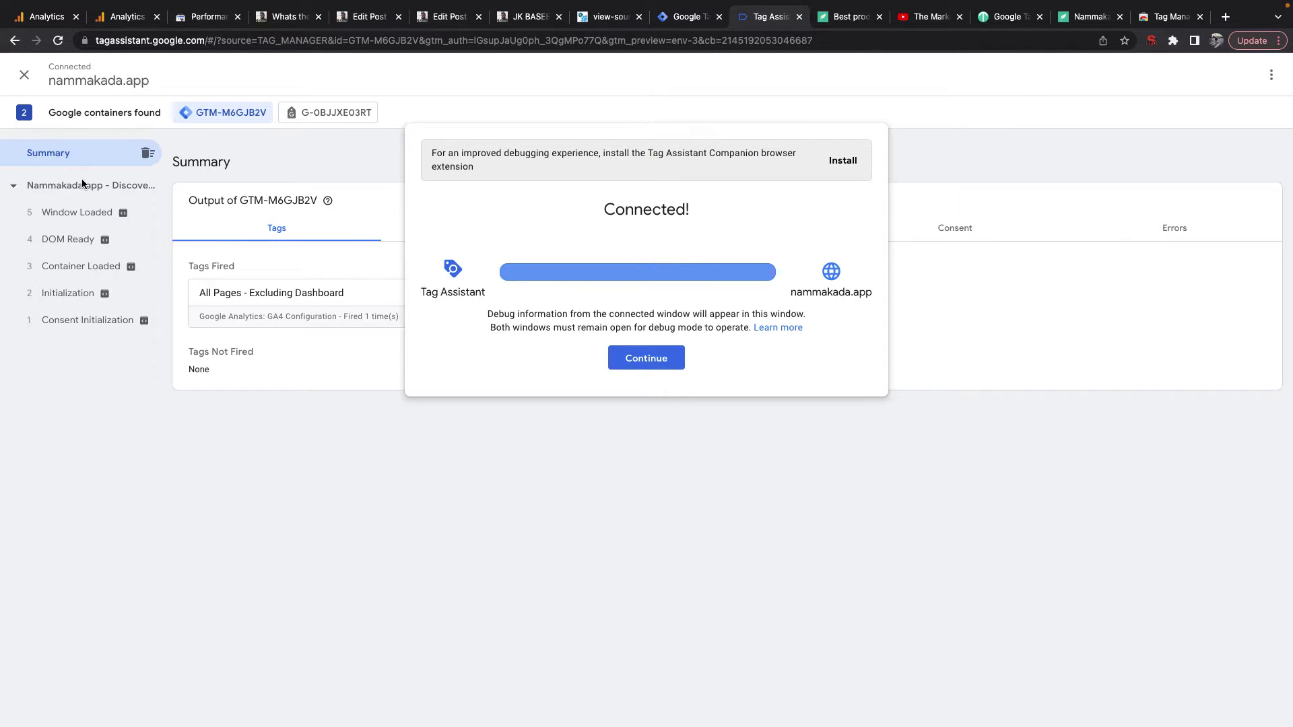
click(640, 361)
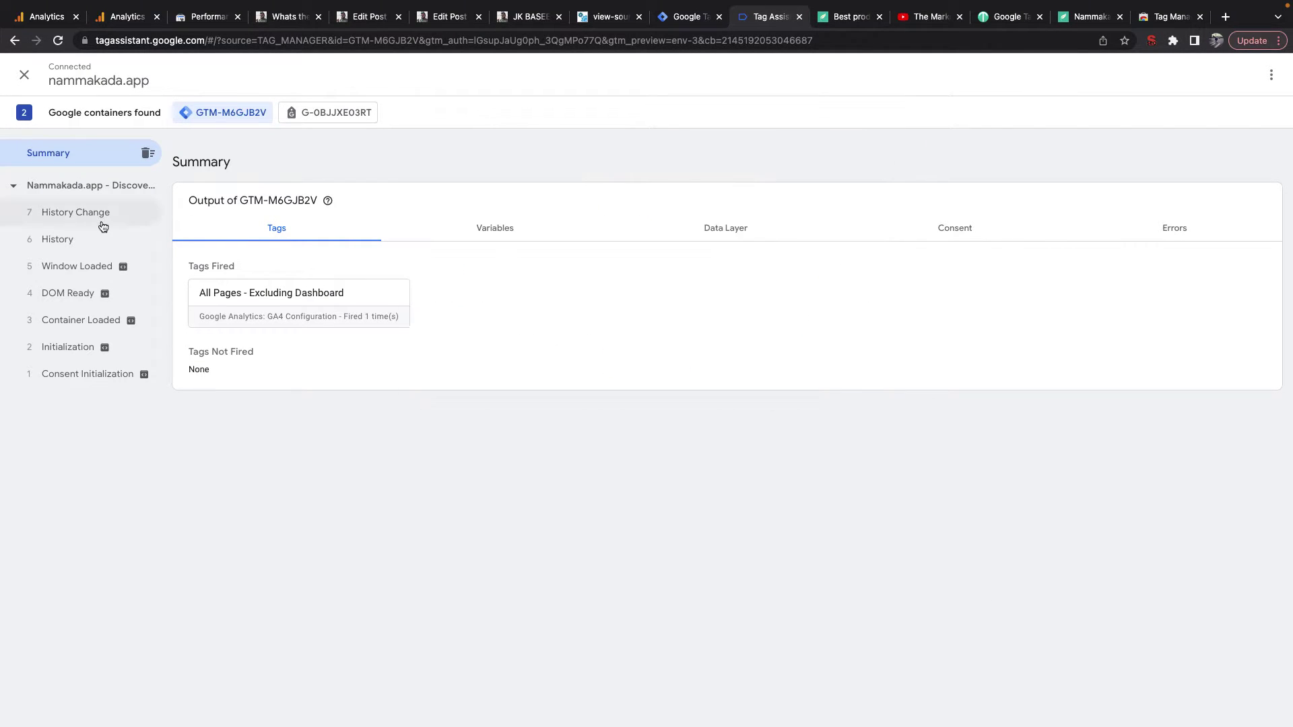
click(855, 20)
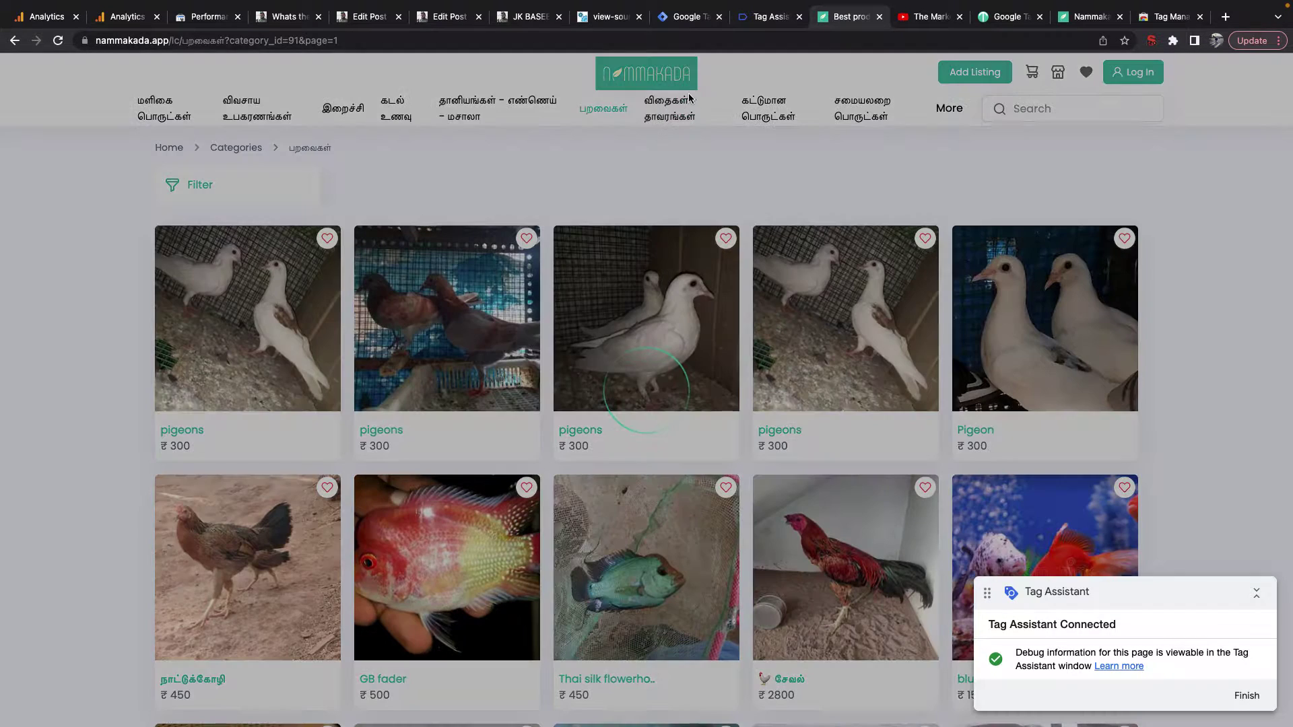
click(747, 25)
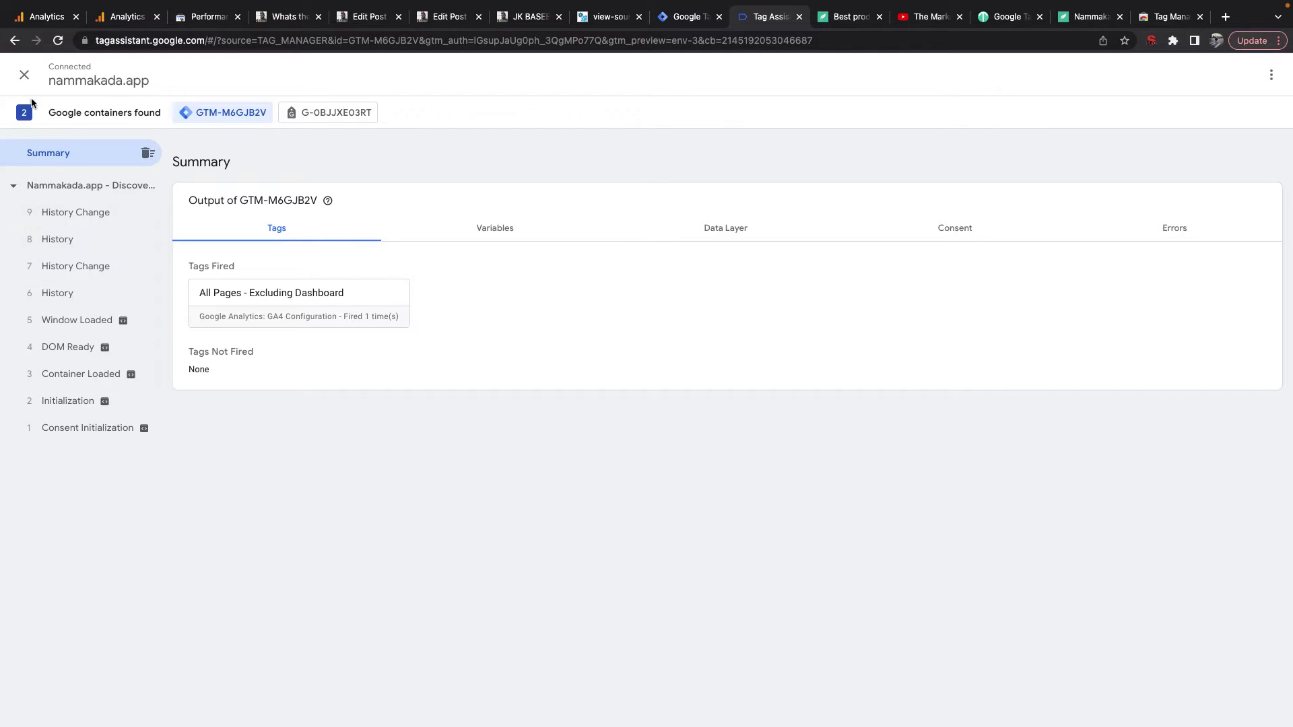
click(25, 76)
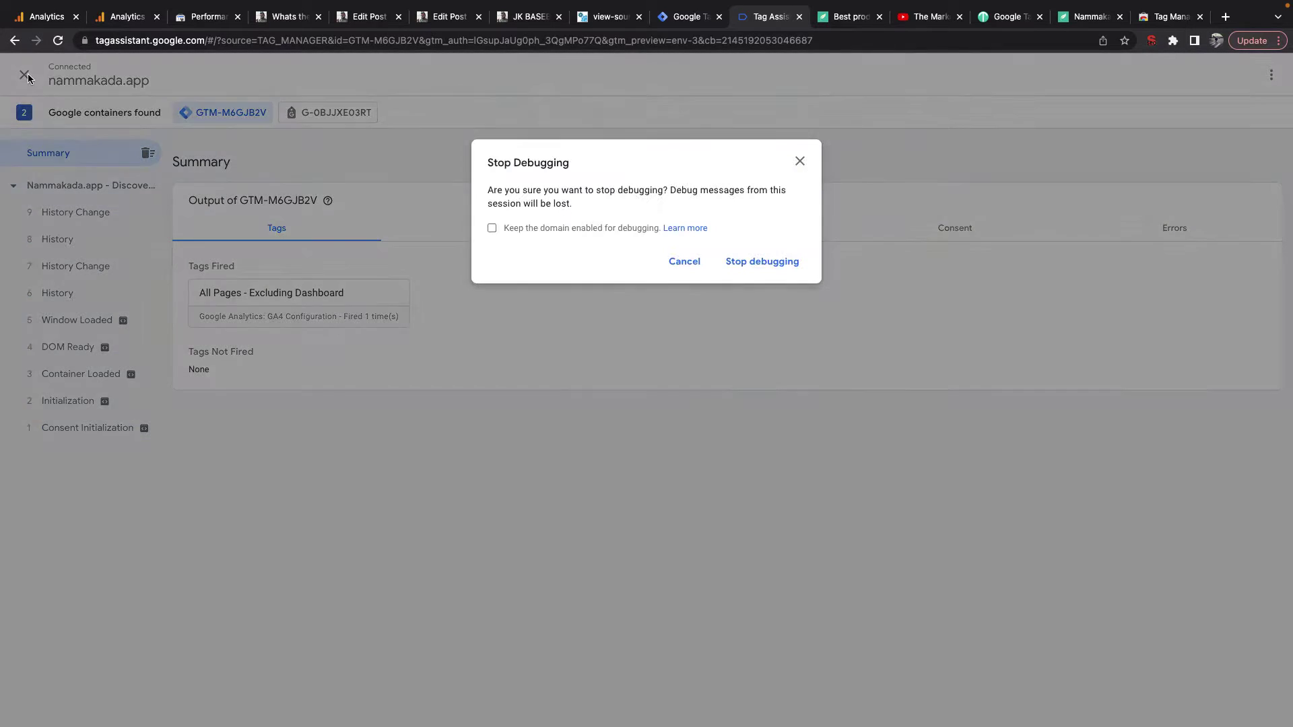
click(674, 261)
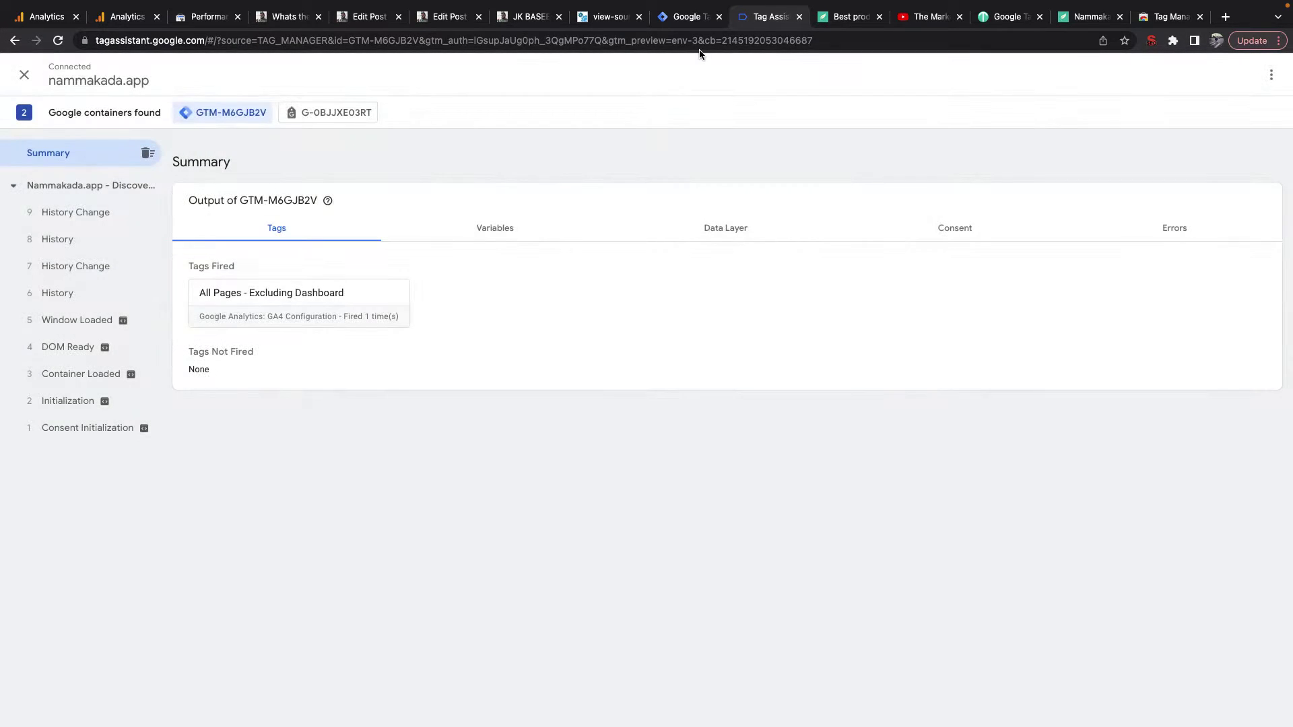
Step: Revisit the பறவைகள் category on the site and inspect the variables of the latest History Change event in Tag Assistant
click(684, 18)
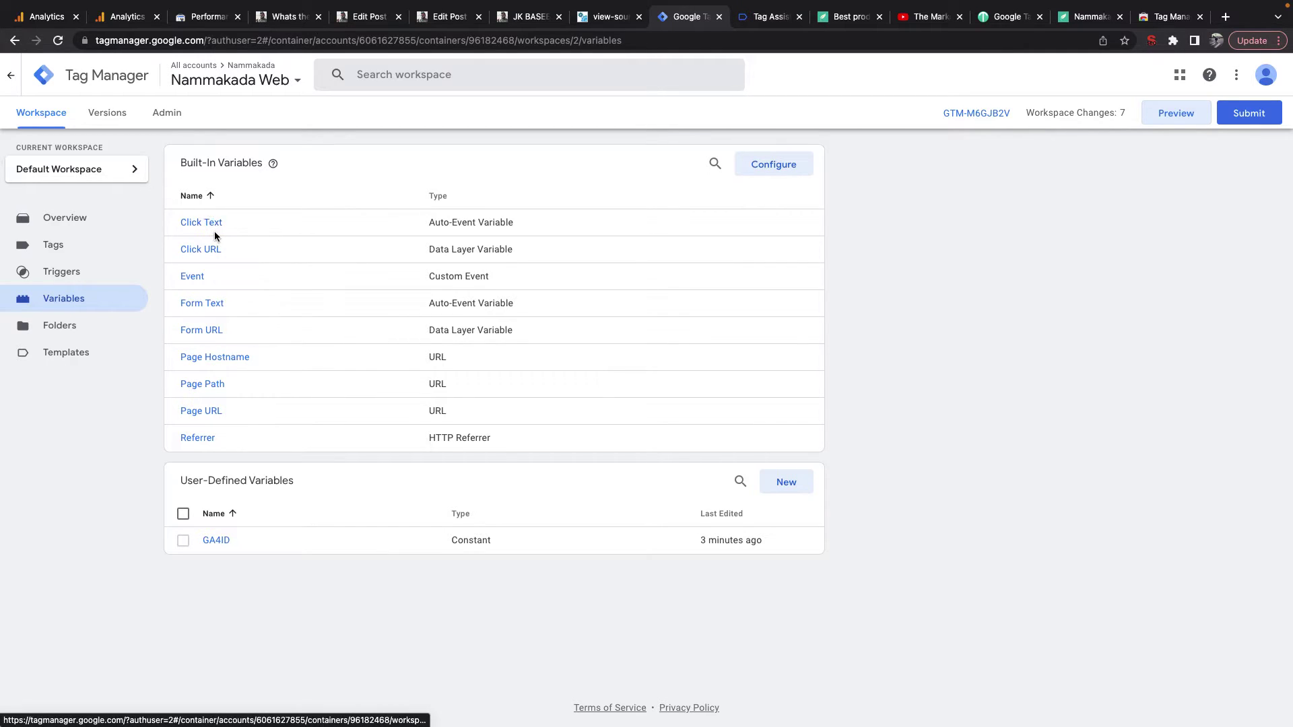
click(759, 20)
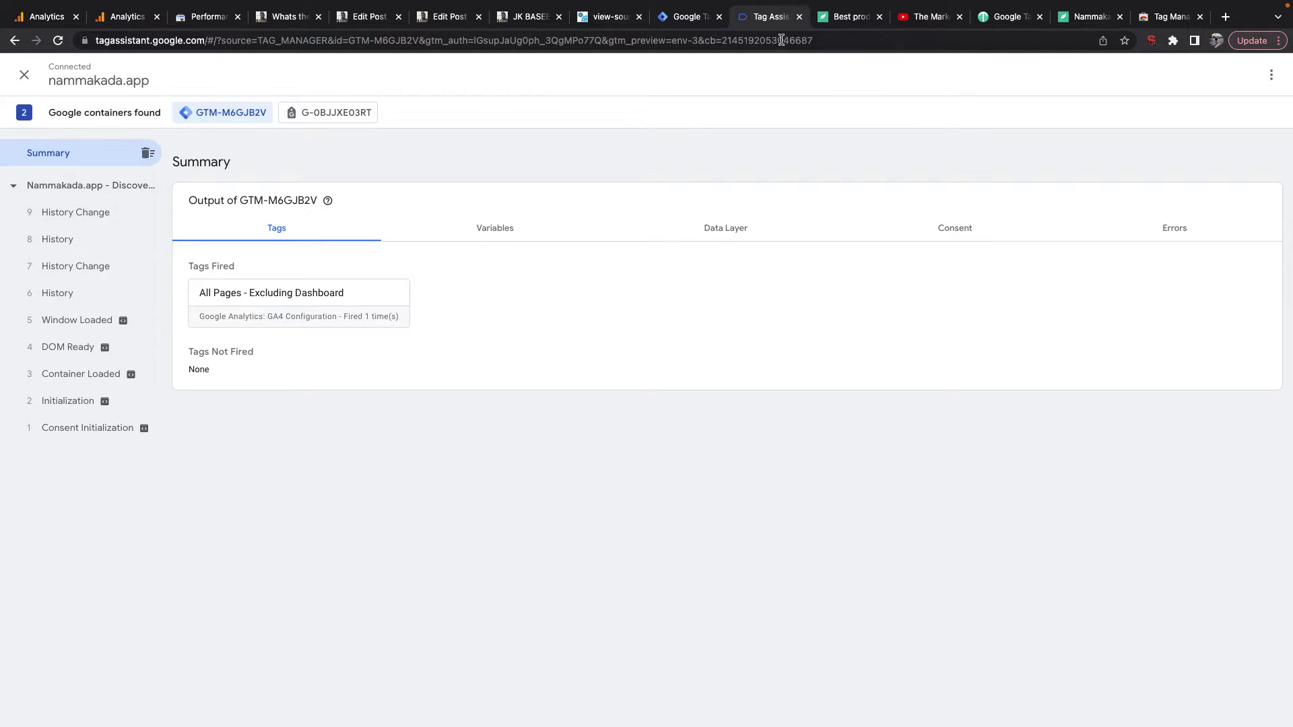
click(834, 20)
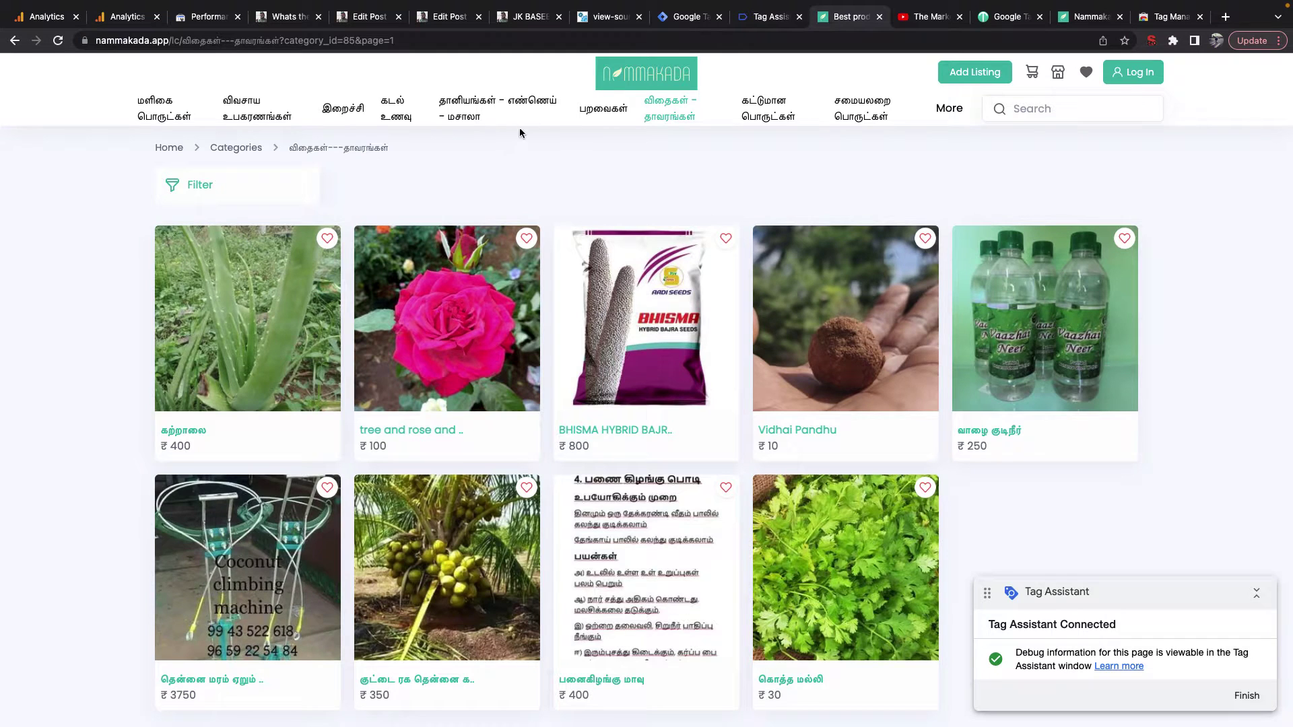
click(606, 110)
click(774, 17)
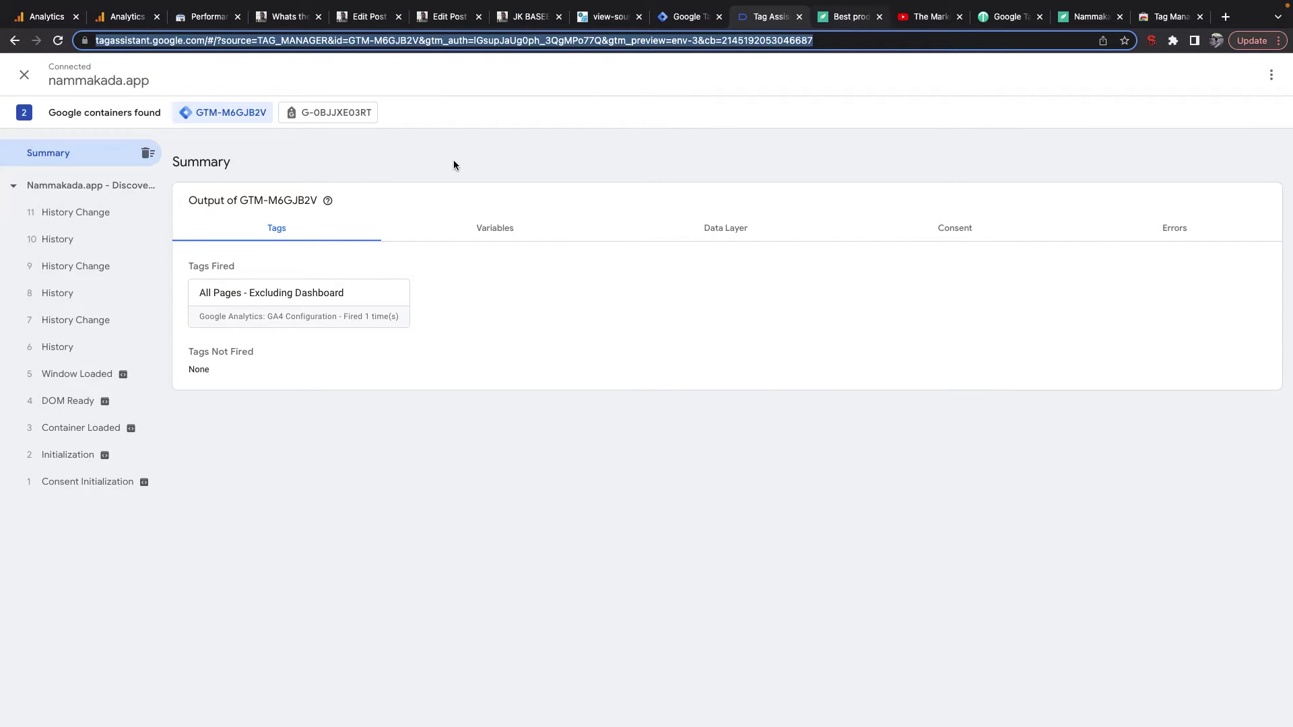
click(96, 214)
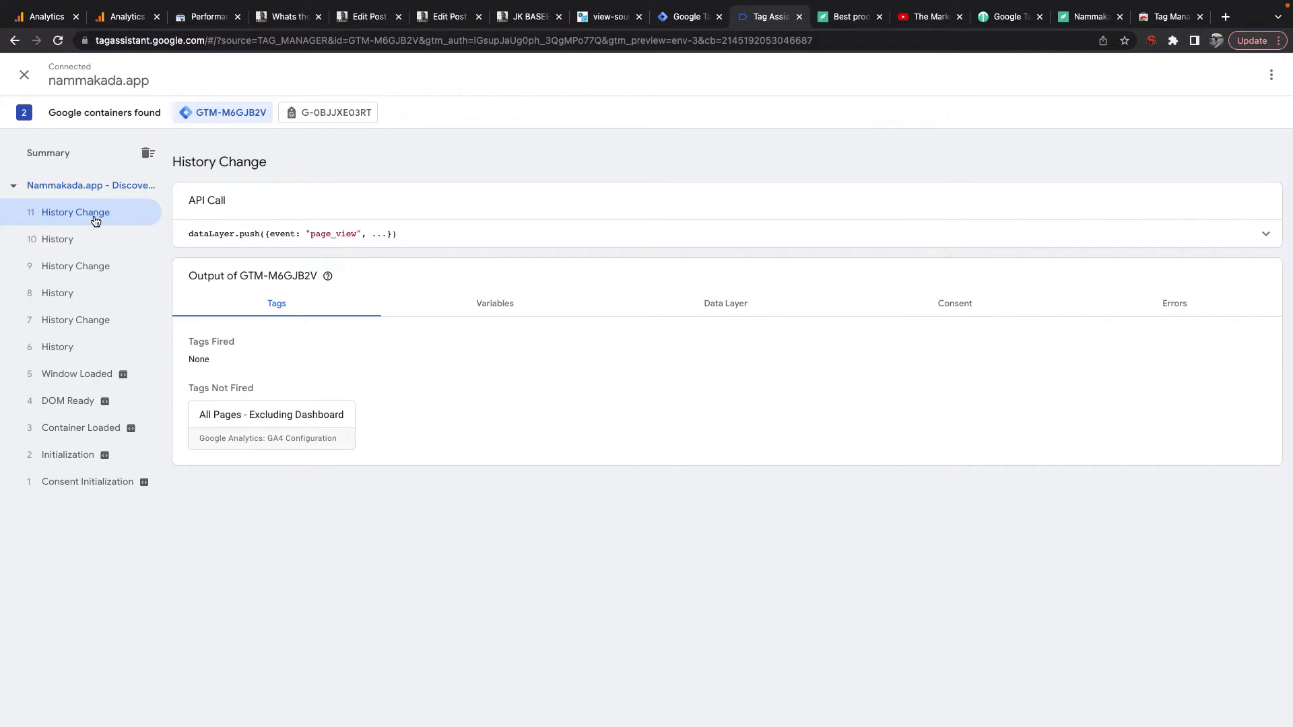
click(520, 307)
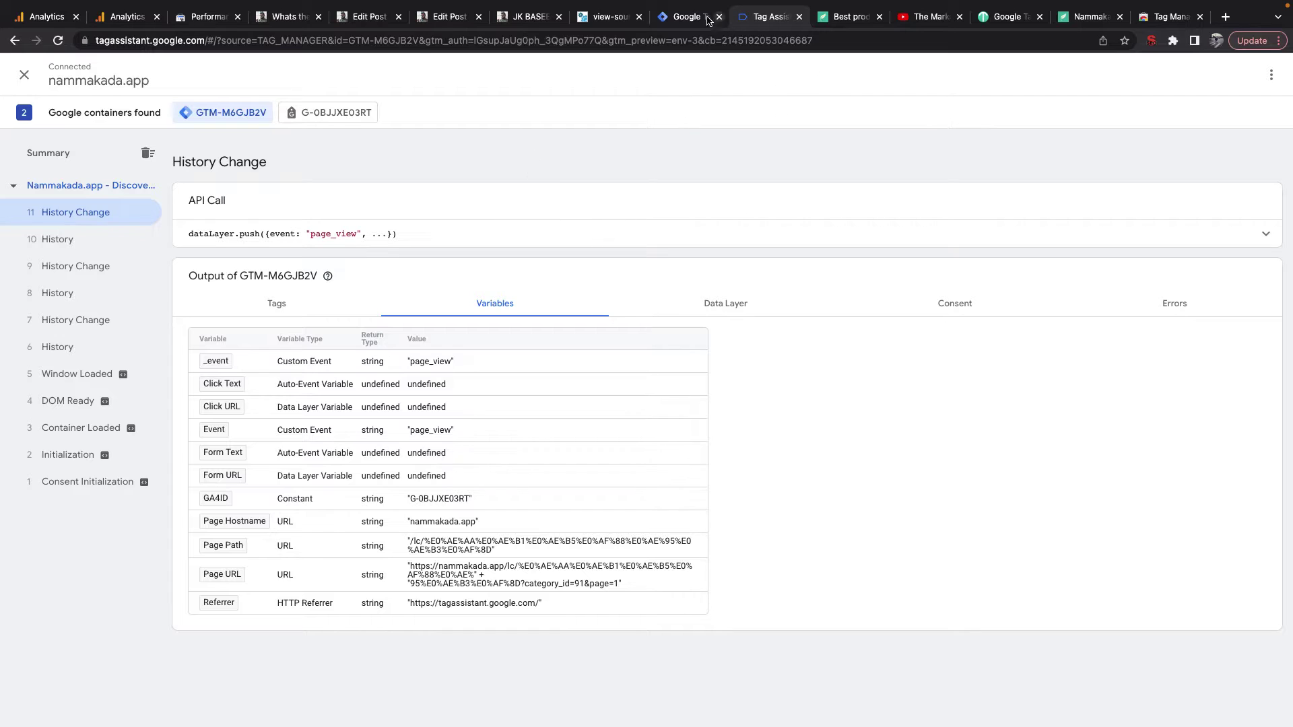
Step: In Tag Manager, enable the built-in variables Click Element, Click Classes, Click ID and Click Target
click(680, 20)
click(778, 169)
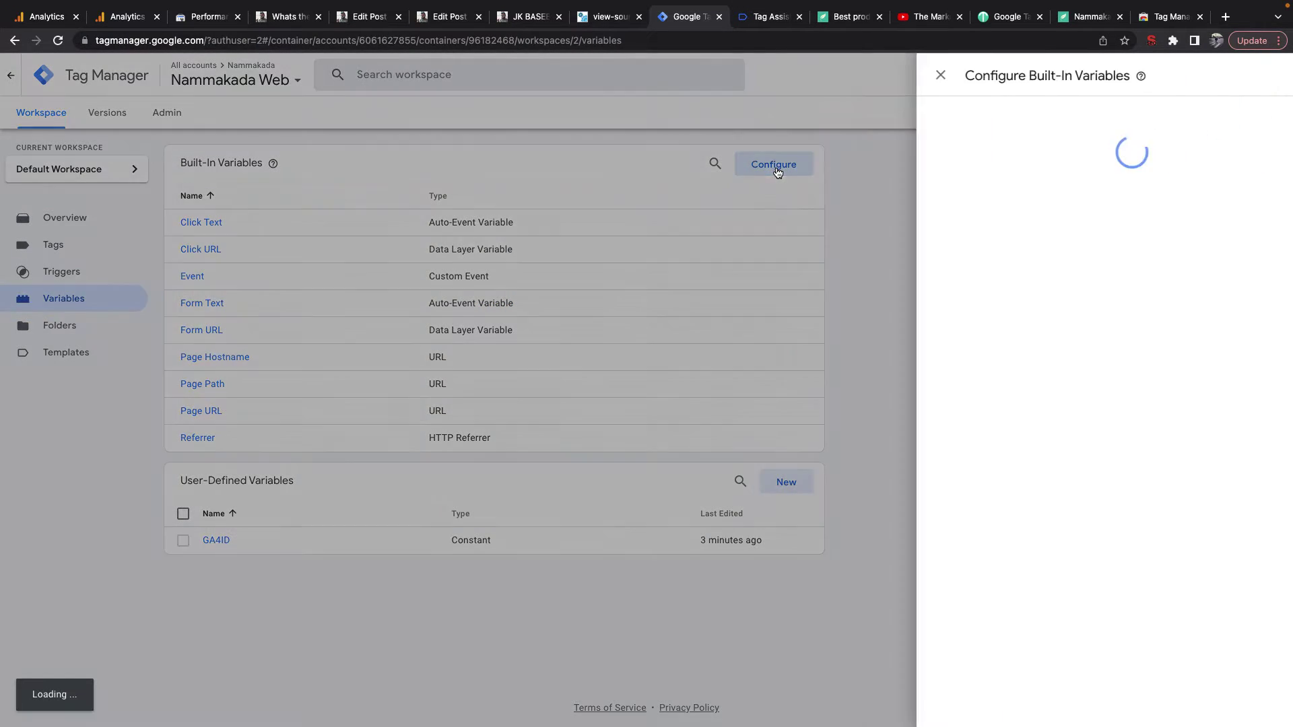
scroll(1094, 544, down, 1)
scroll(1091, 547, down, 3)
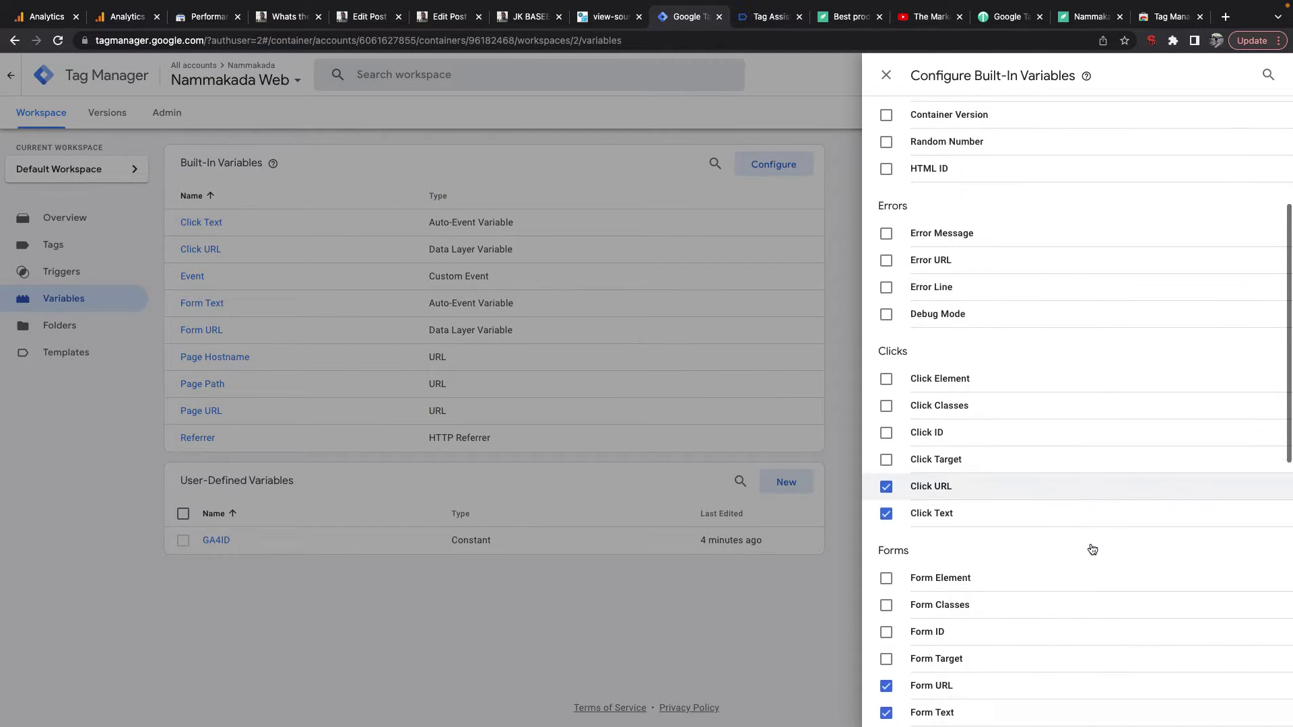
click(887, 370)
click(887, 397)
click(886, 423)
click(887, 451)
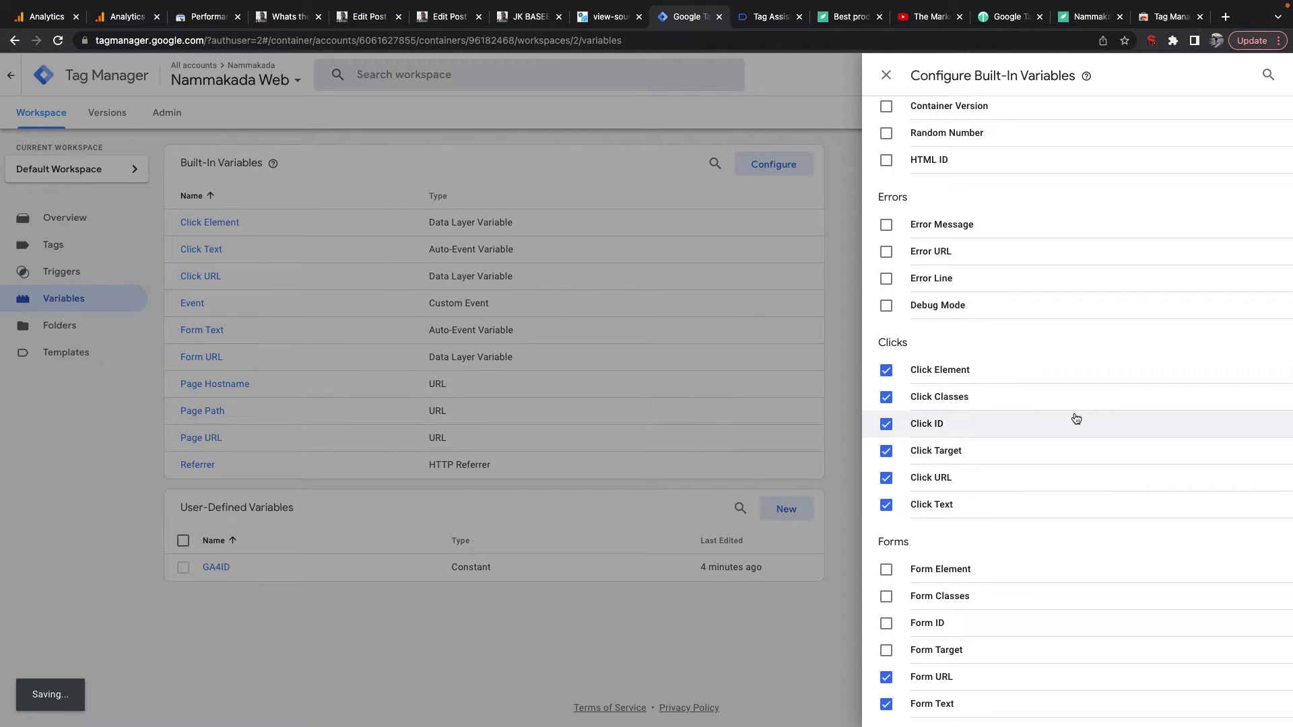
scroll(1074, 418, up, 4)
click(886, 75)
Step: Submit and publish the workspace changes to Live as a version named "Default Variables Activated", and close the version summary
click(1246, 111)
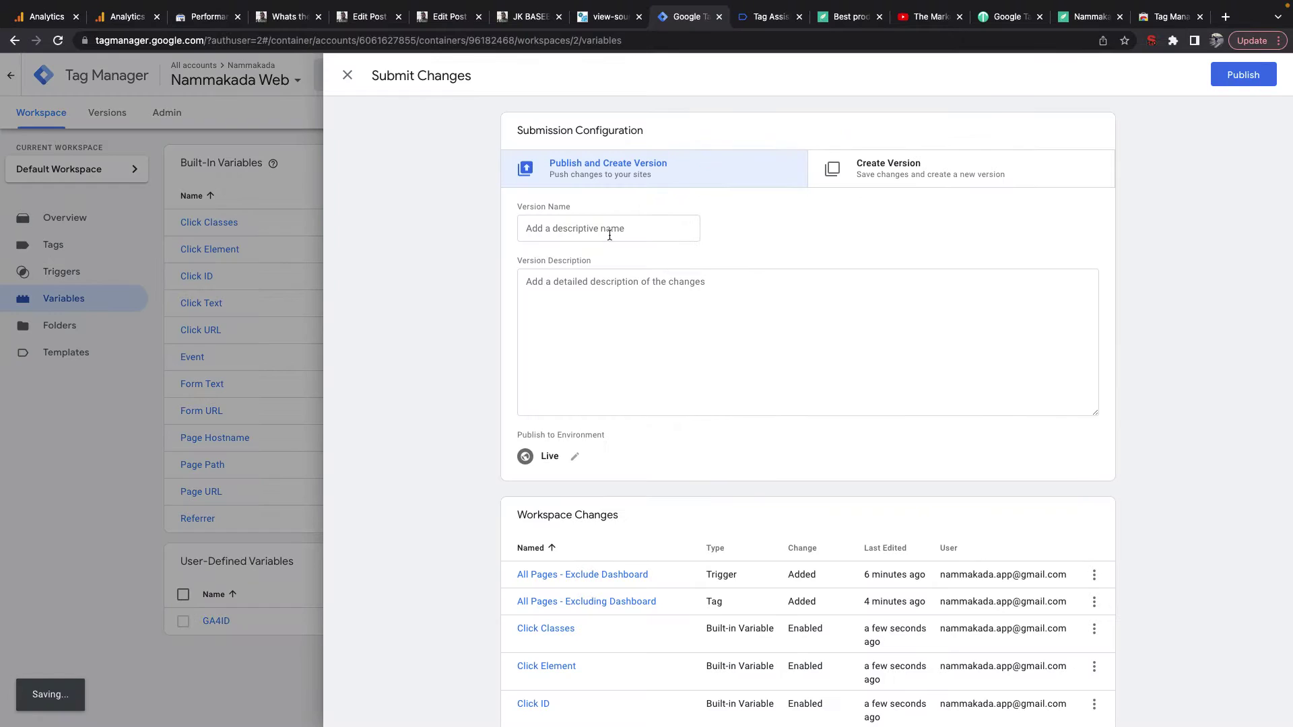
click(587, 228)
text(Ga)
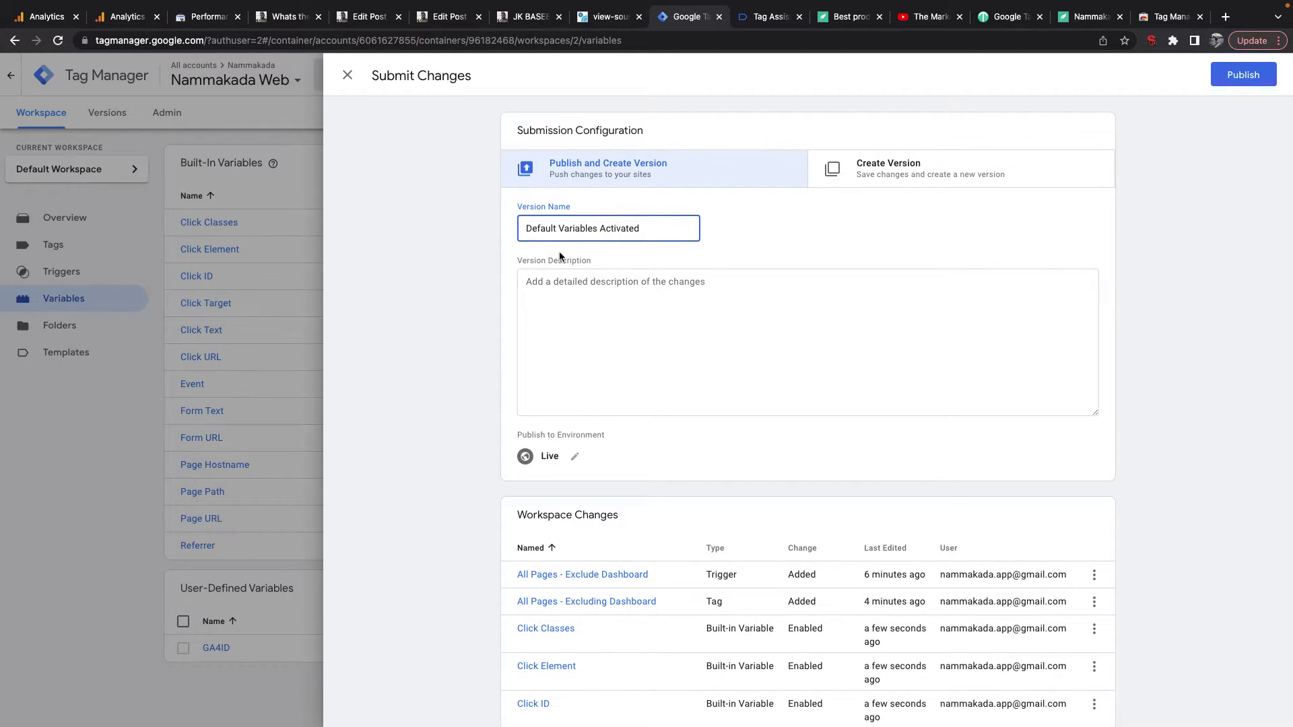
click(1264, 79)
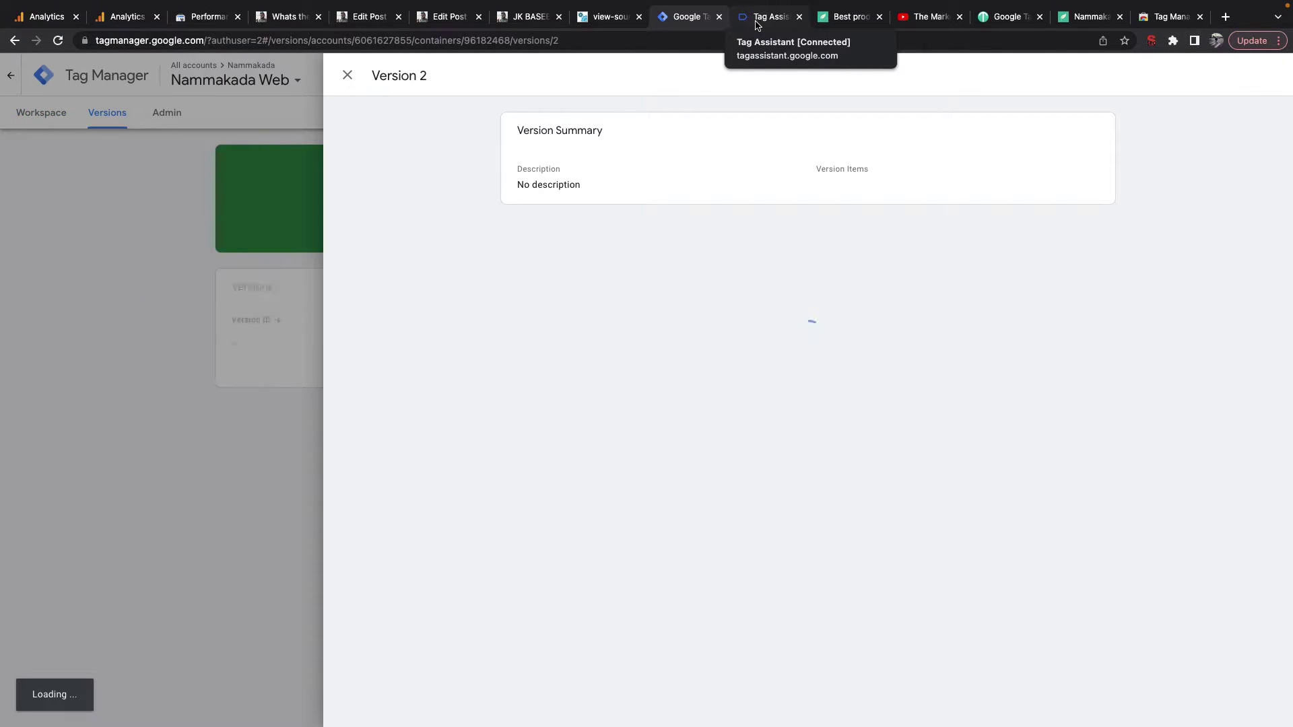
click(348, 75)
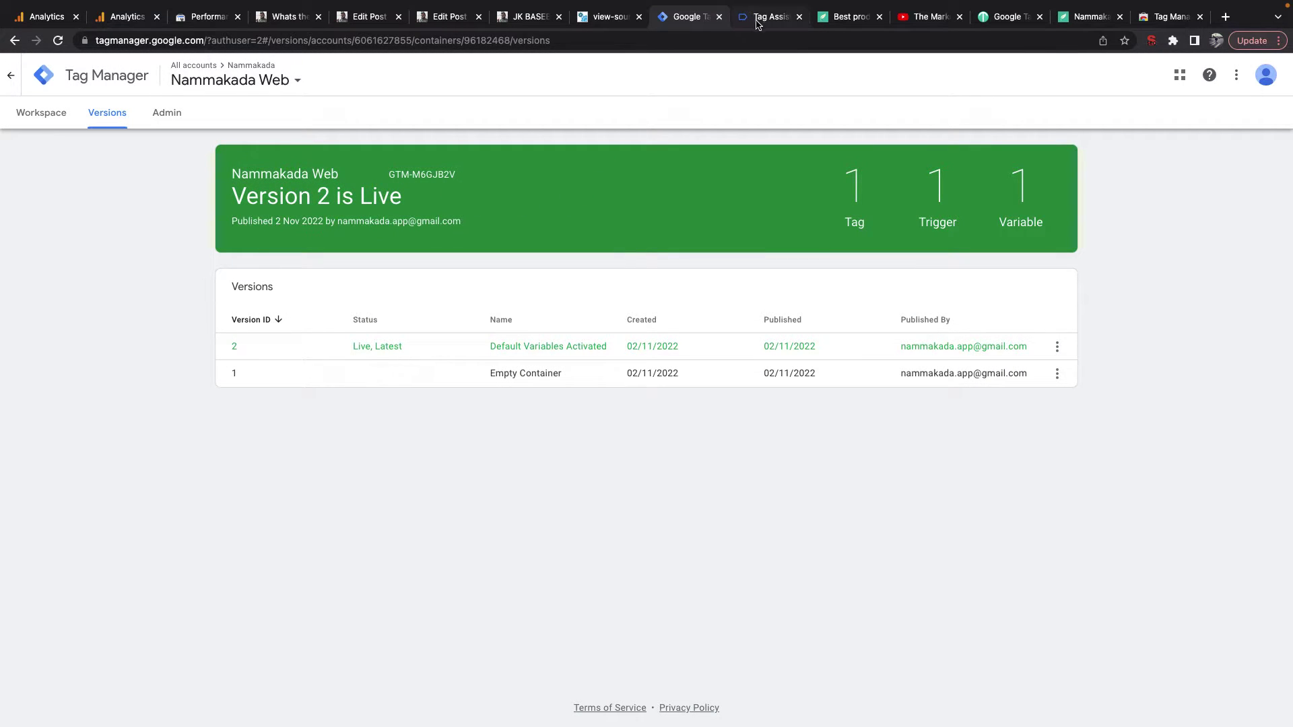
Step: Check the Tag Assistant debug session, return to the Nammakada Web workspace overview in Tag Manager, and view the connected site
click(768, 17)
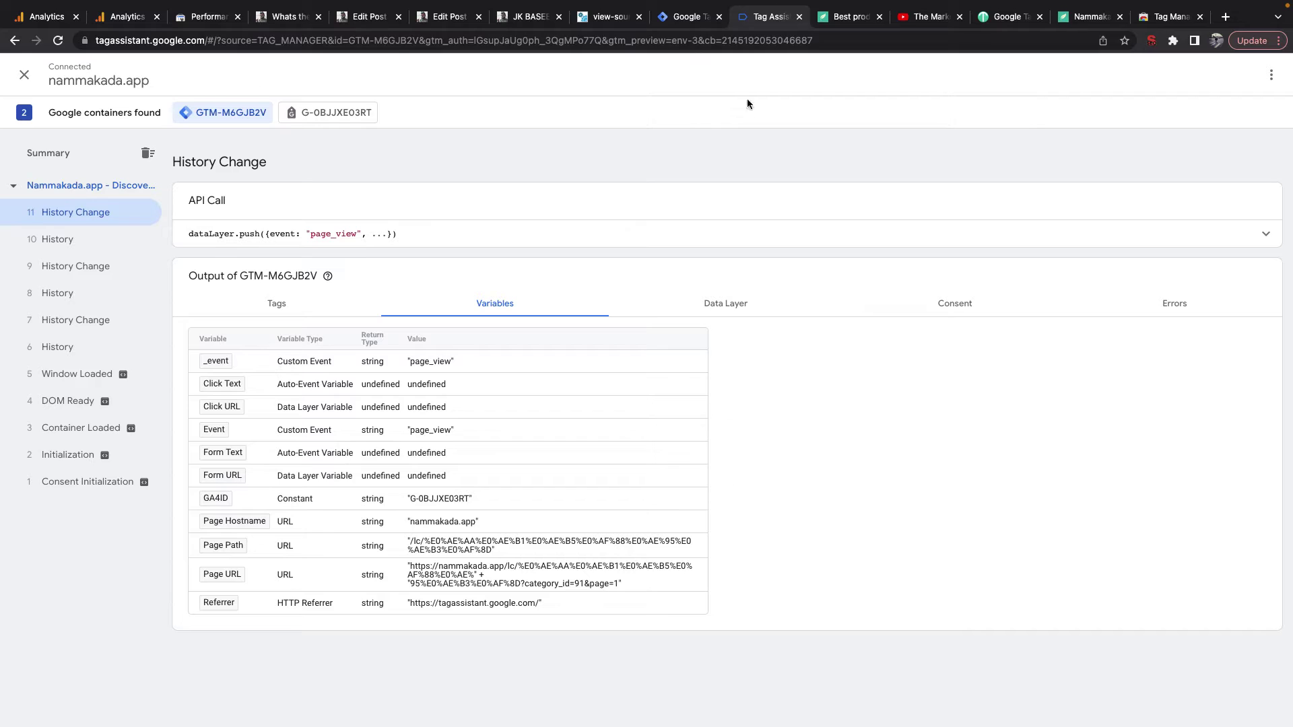
click(688, 21)
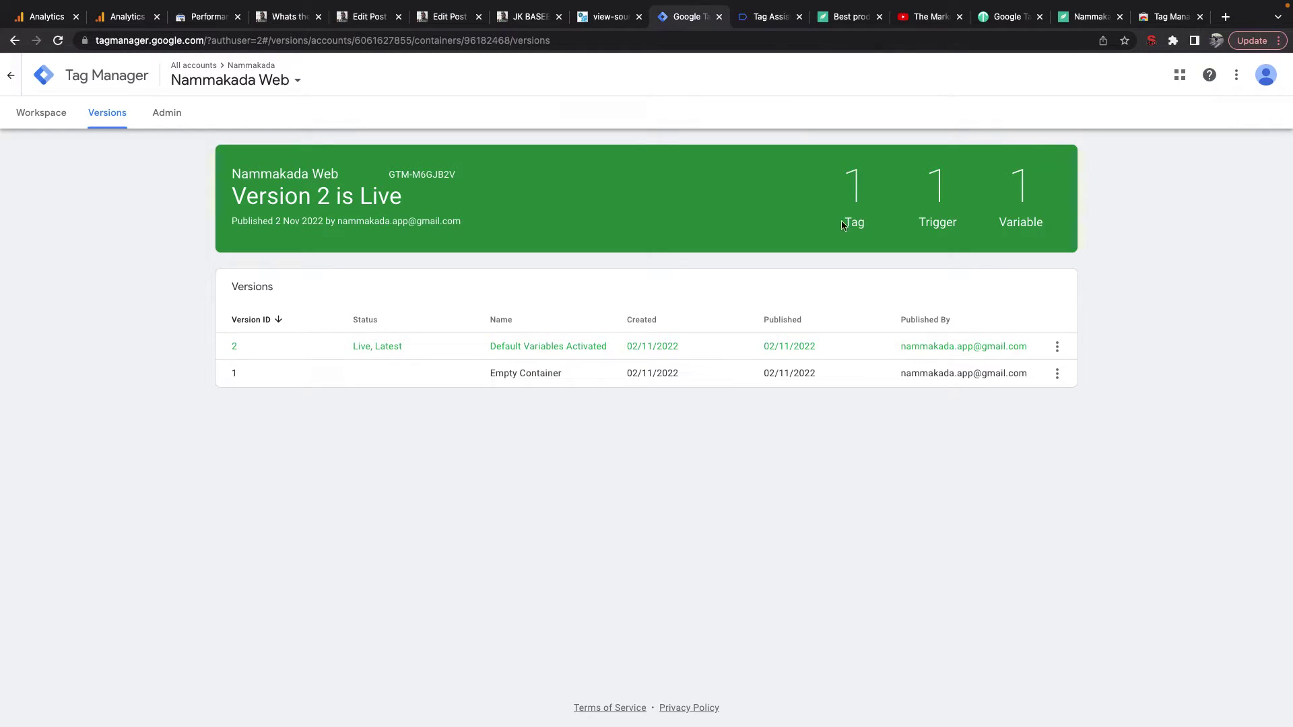
click(62, 126)
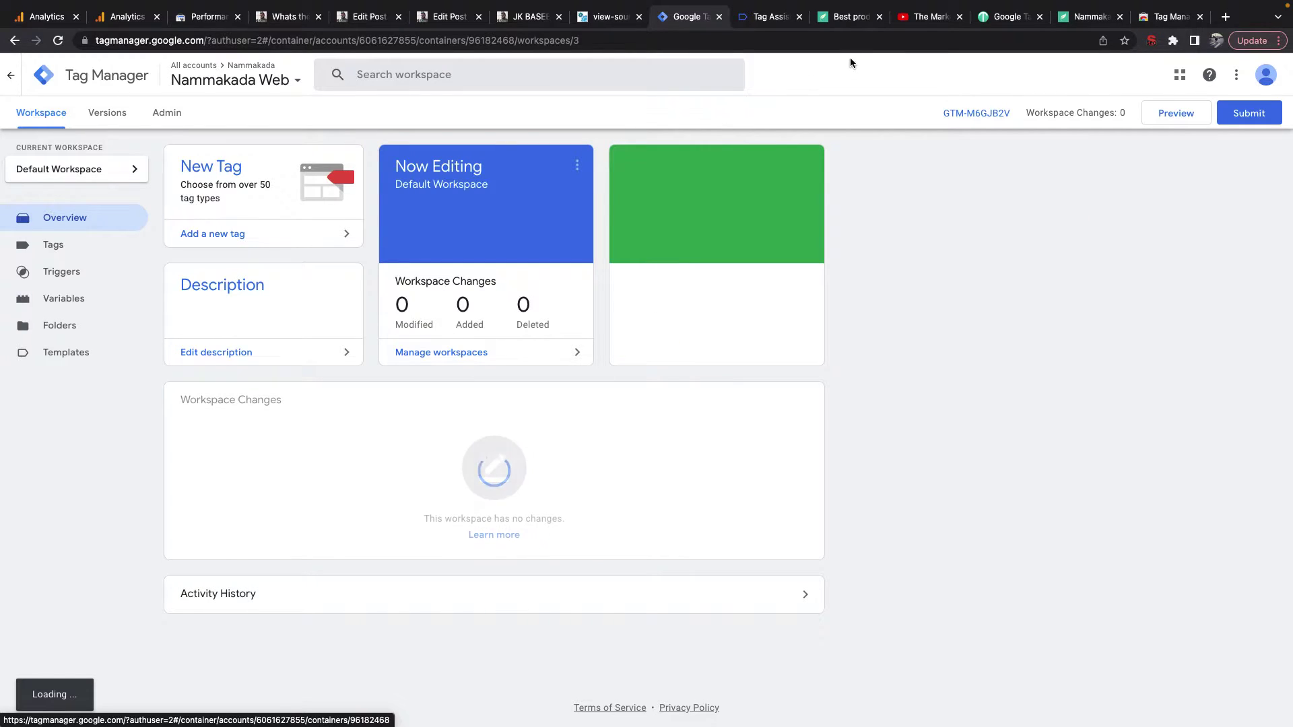
click(859, 24)
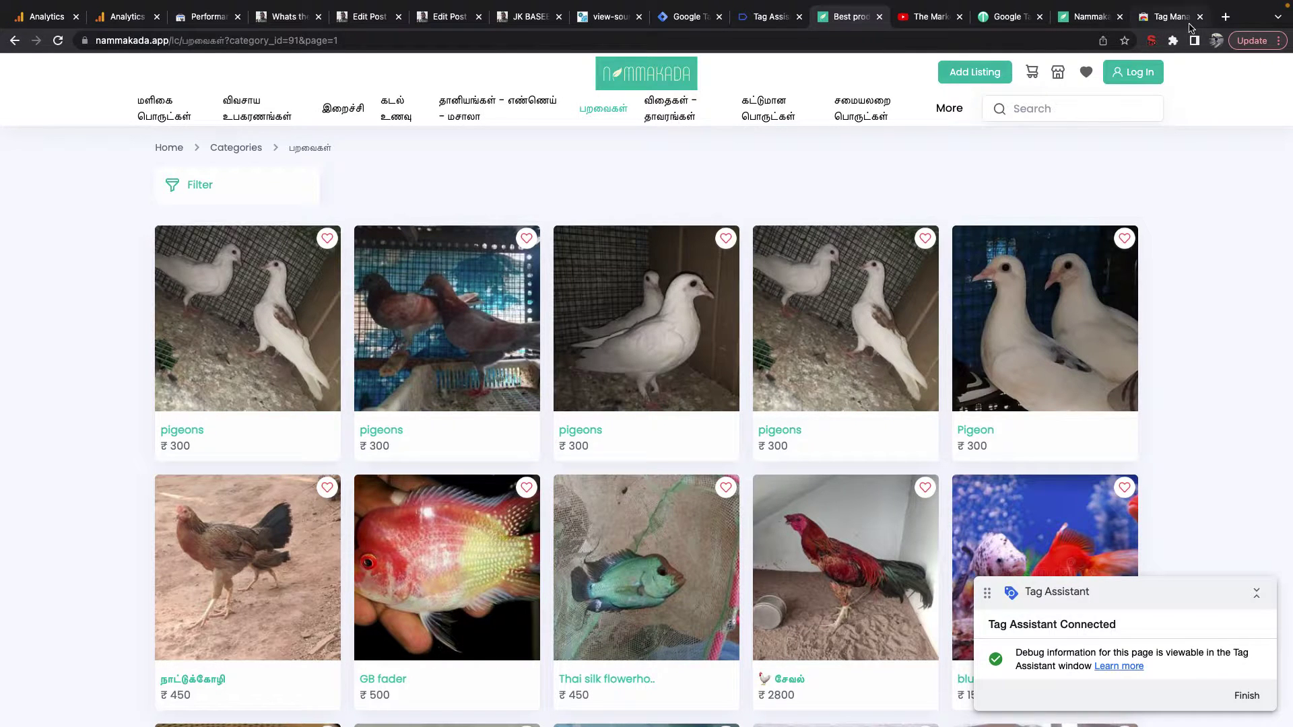
Step: Add the Tag Manager Assistant extension to Chrome from its Chrome Web Store page and dismiss the sync notice
click(1175, 22)
click(609, 489)
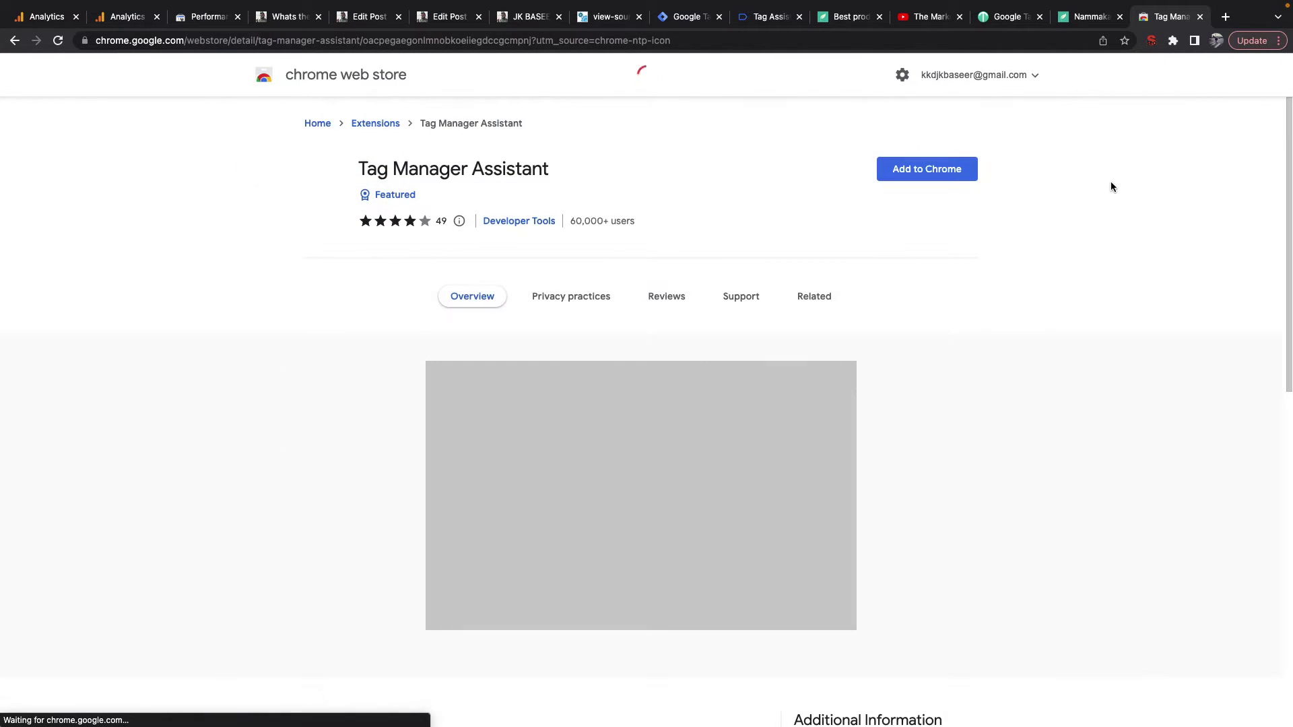
click(924, 180)
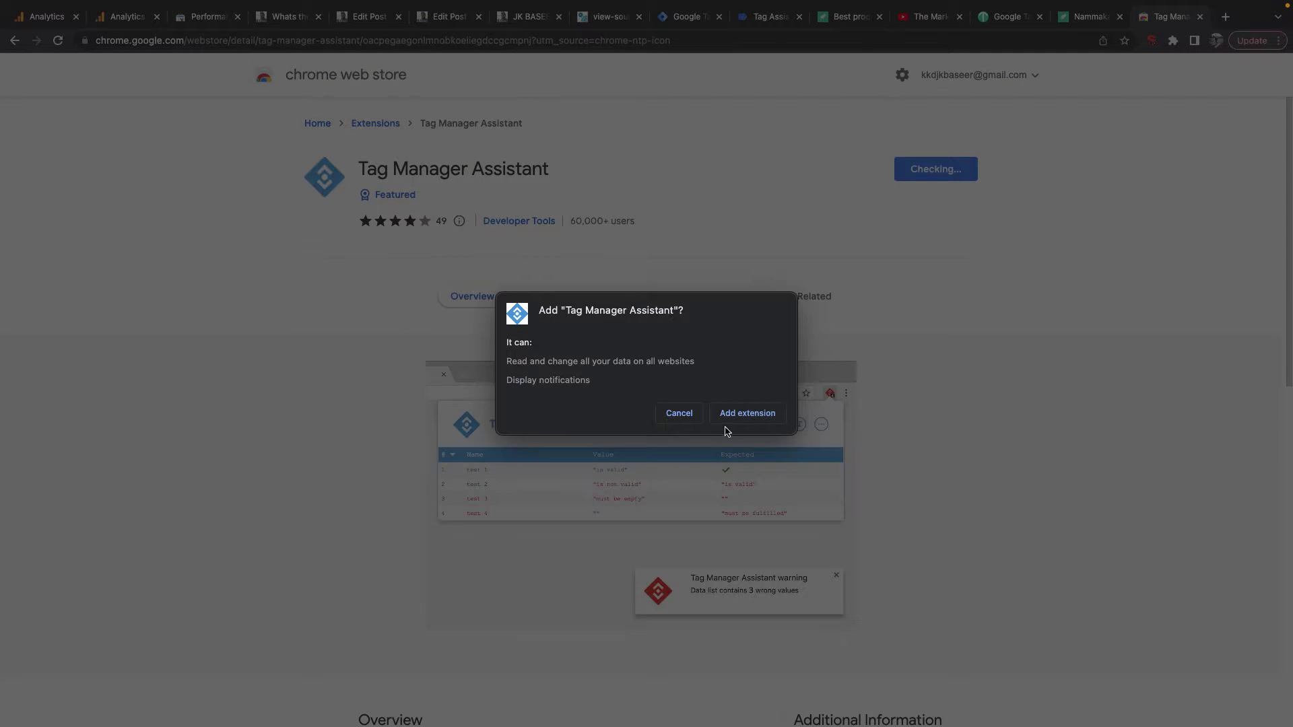
click(729, 418)
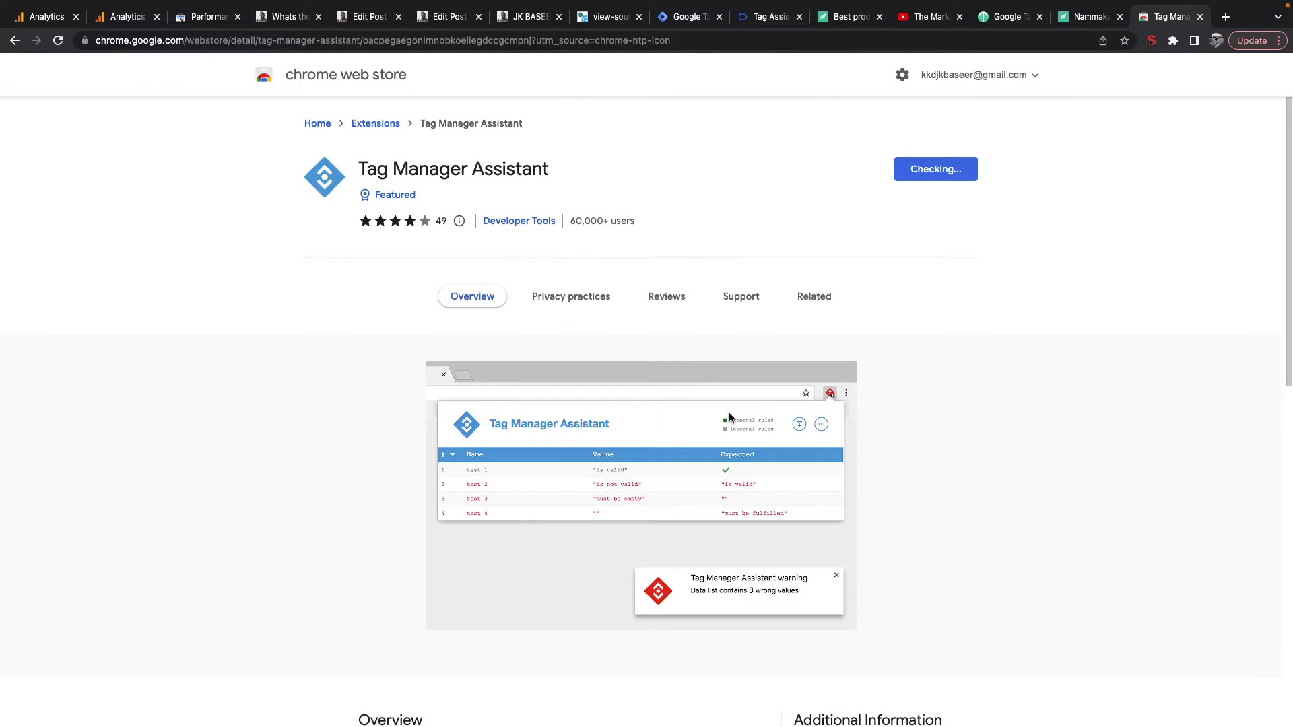
scroll(730, 418, down, 7)
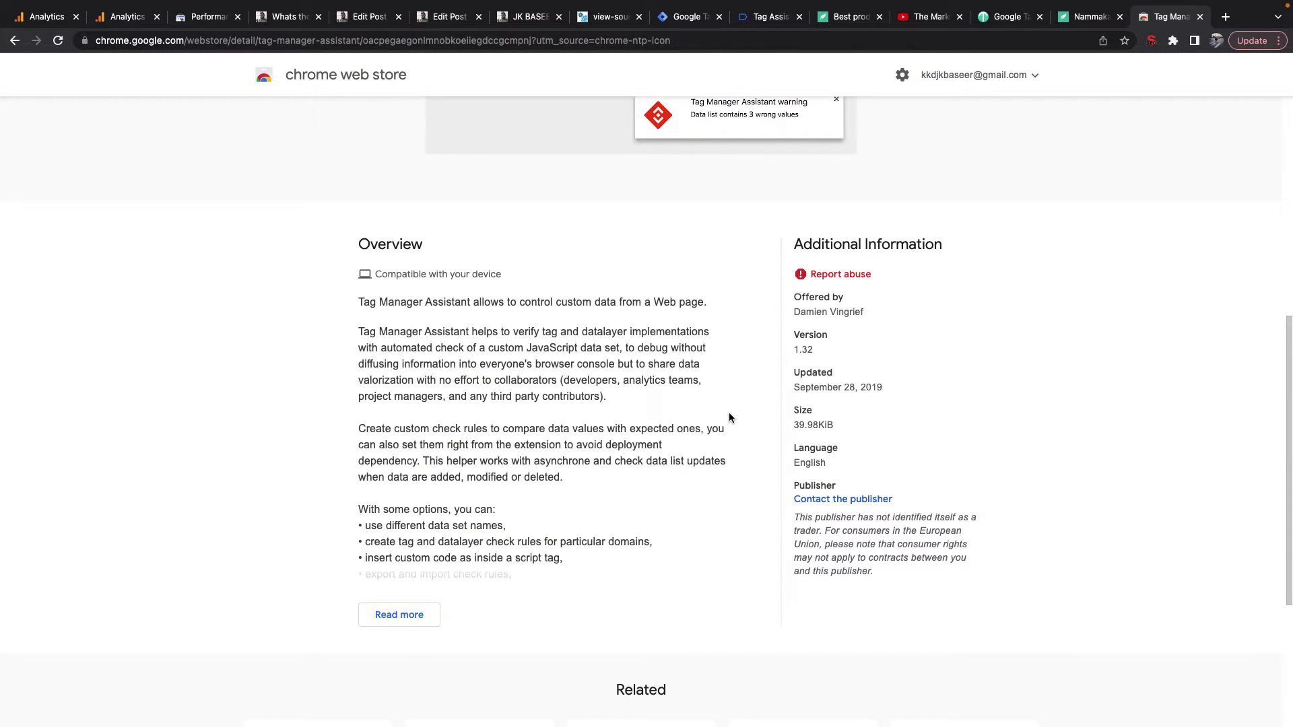
scroll(729, 417, up, 4)
scroll(729, 417, down, 4)
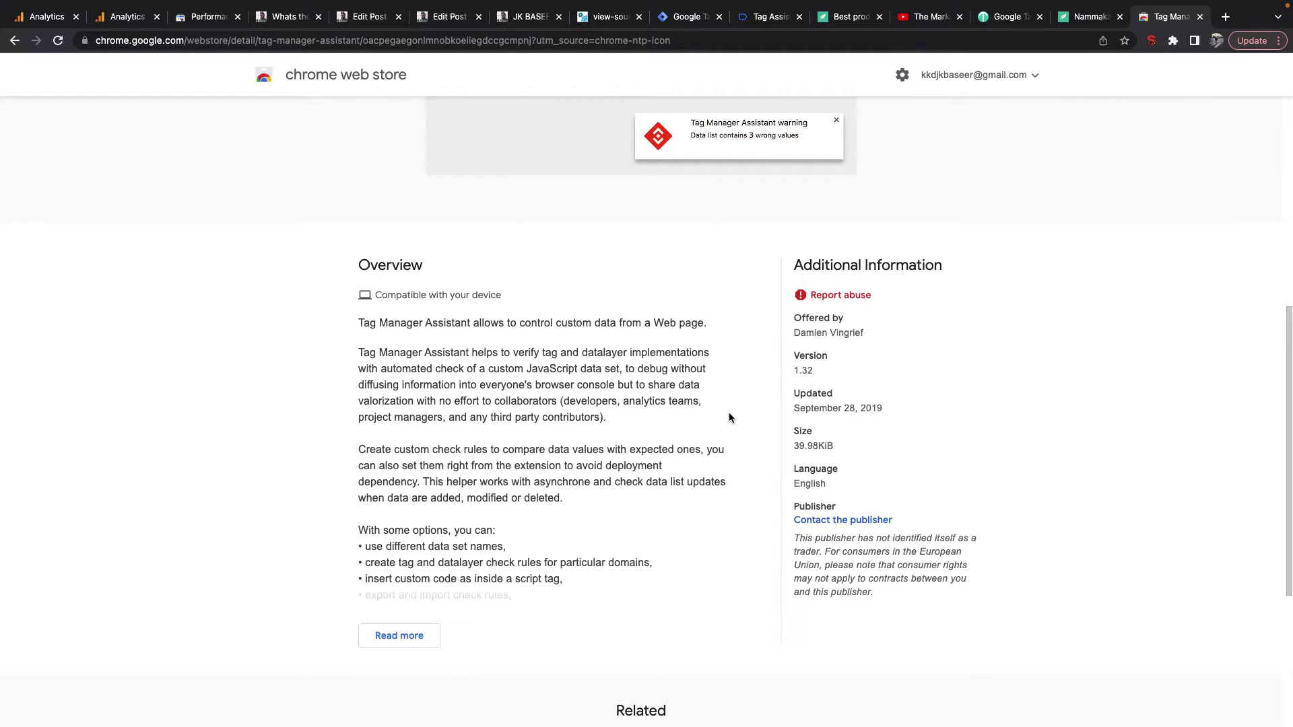
scroll(790, 414, down, 11)
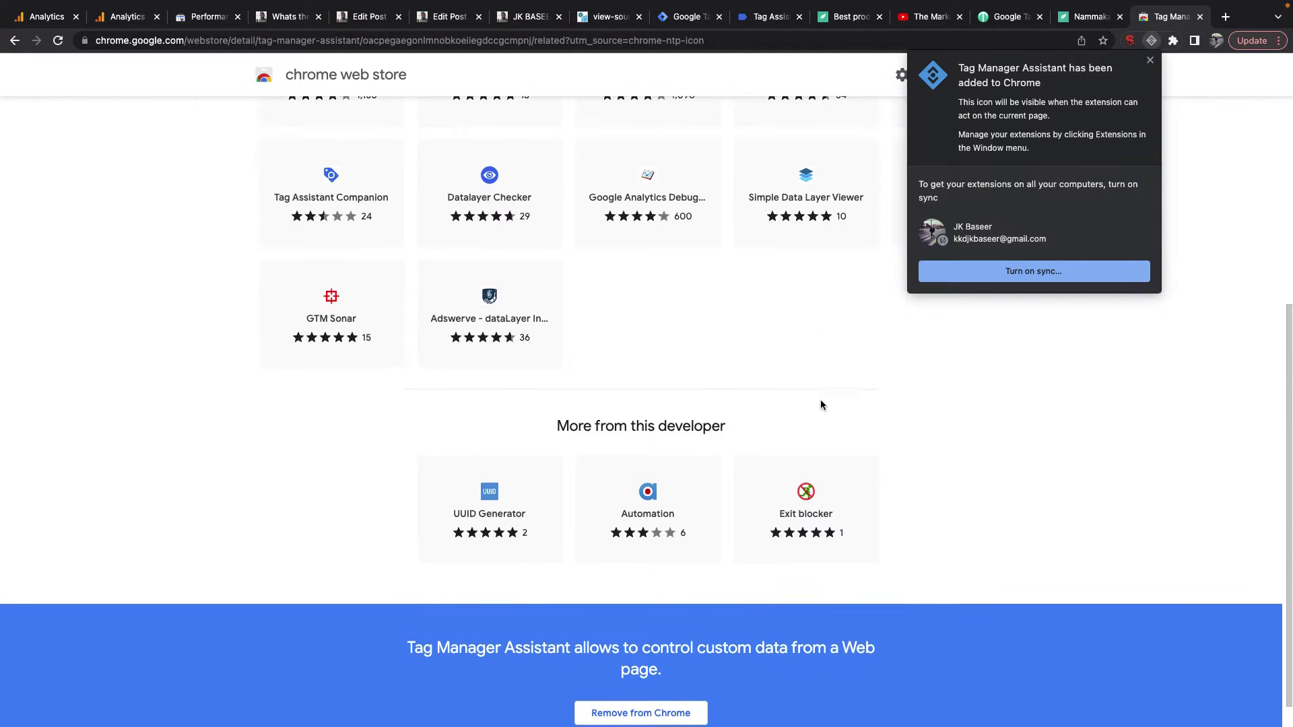
click(1148, 62)
Step: Open the store page of Tag Assistant Legacy (by Google) from the related extensions
scroll(680, 319, up, 5)
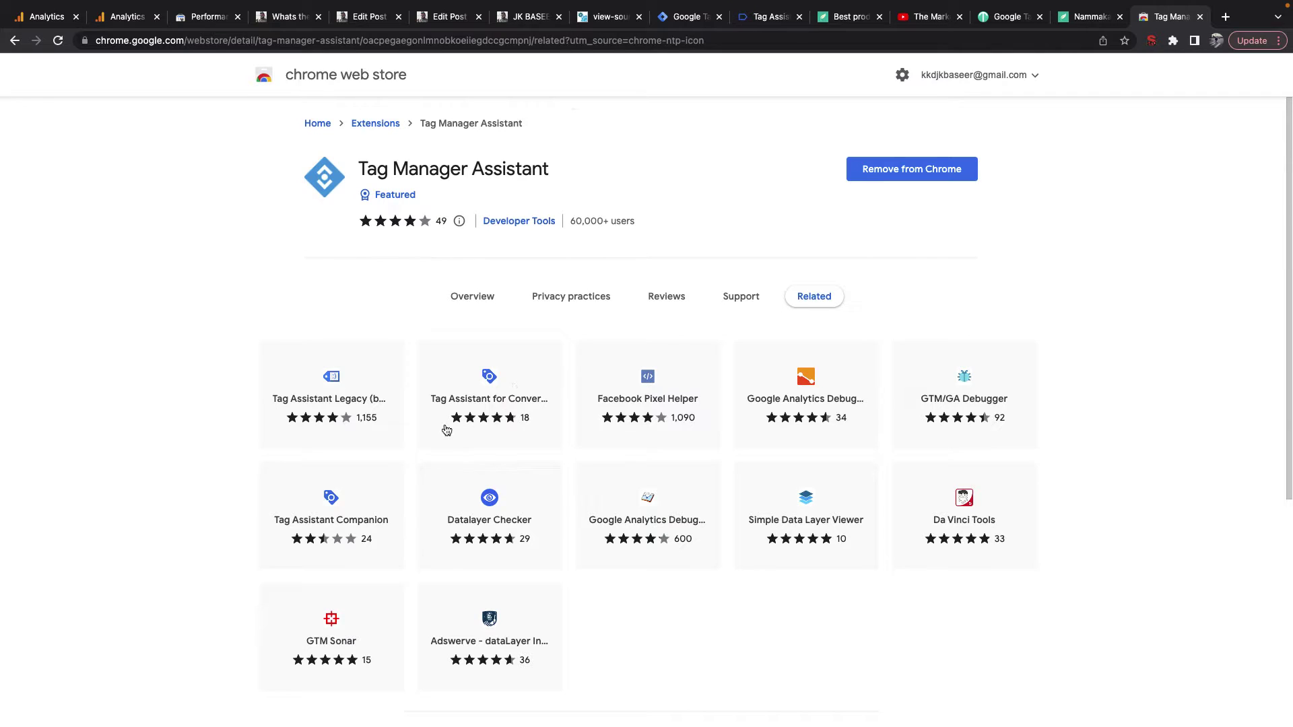
click(310, 379)
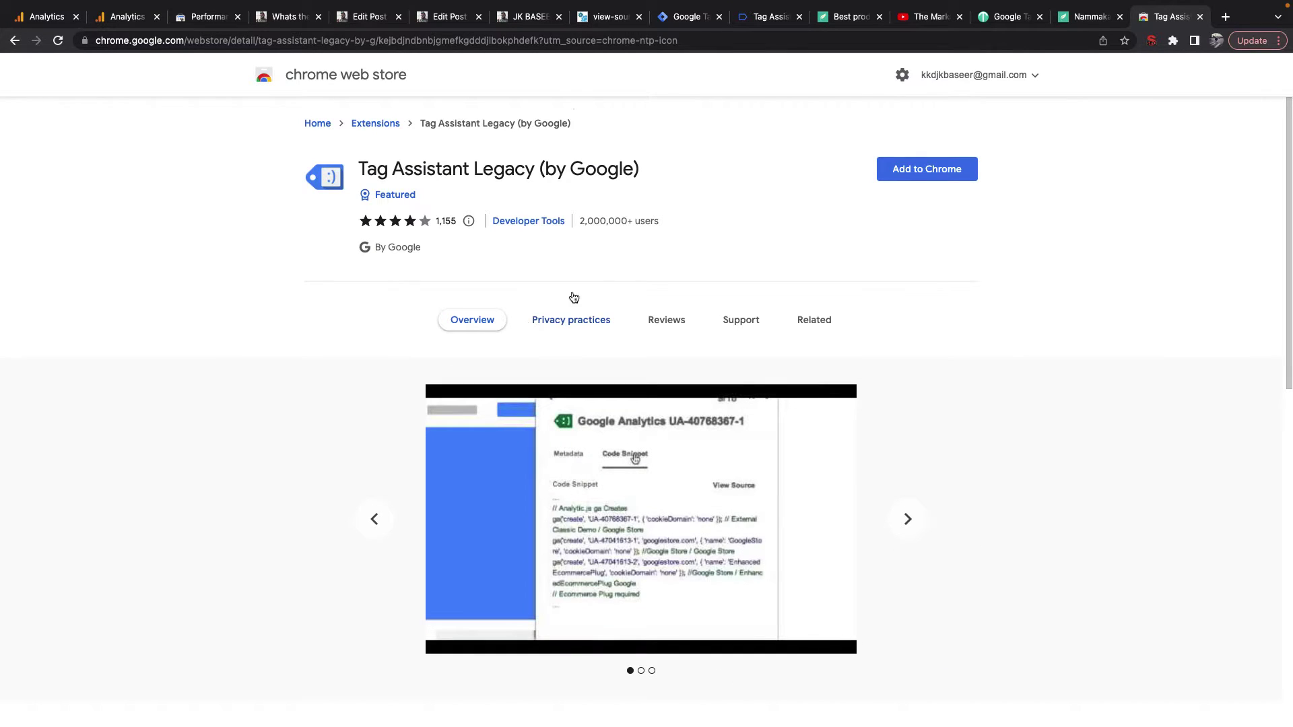
Step: Add the Tag Assistant Legacy (by Google) extension to Chrome and approve its permissions
click(946, 169)
scroll(984, 422, down, 5)
click(783, 405)
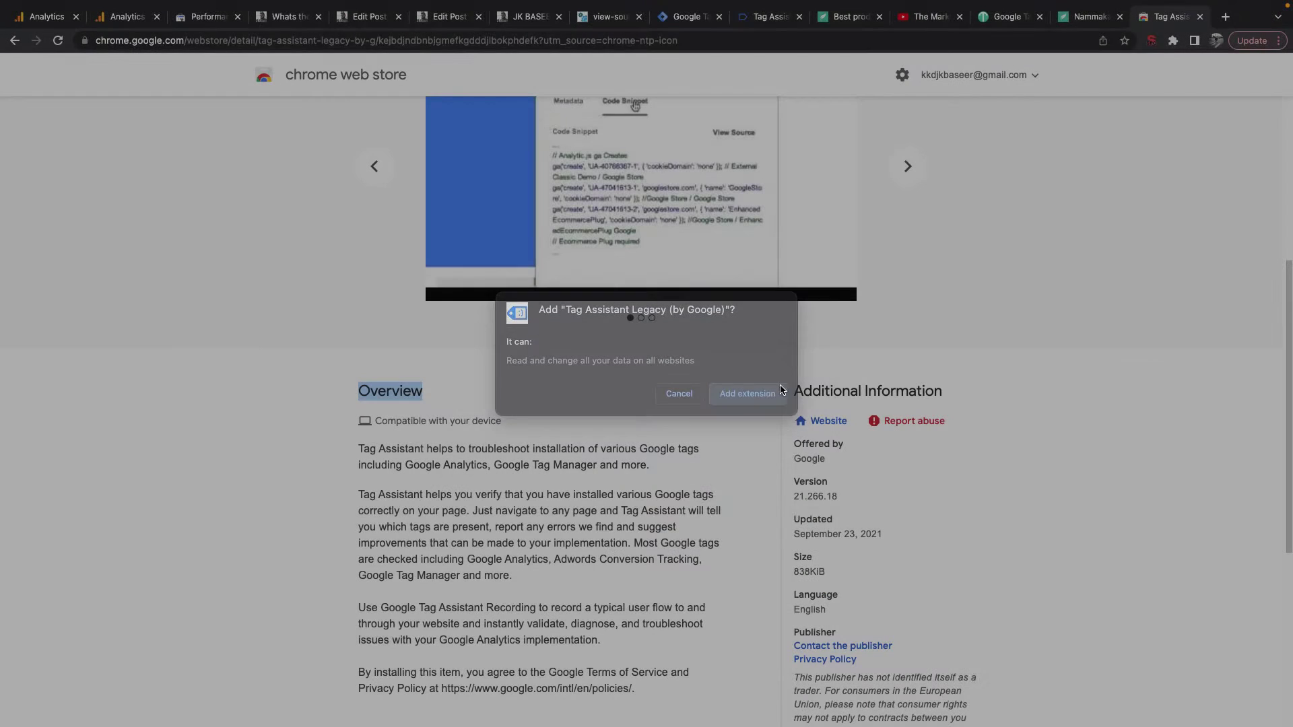
Step: Remove the Tag Manager Assistant extension from Chrome and dismiss the Tag Assistant Legacy notice
click(1173, 41)
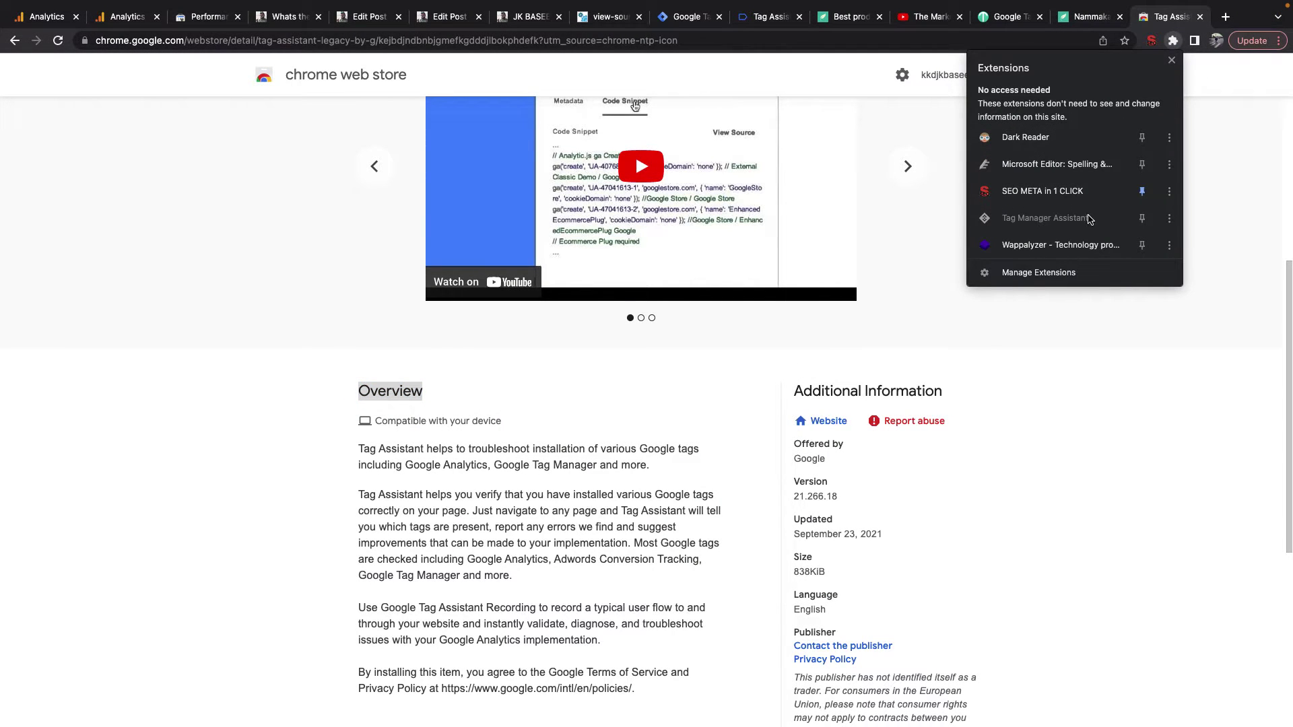
click(1170, 218)
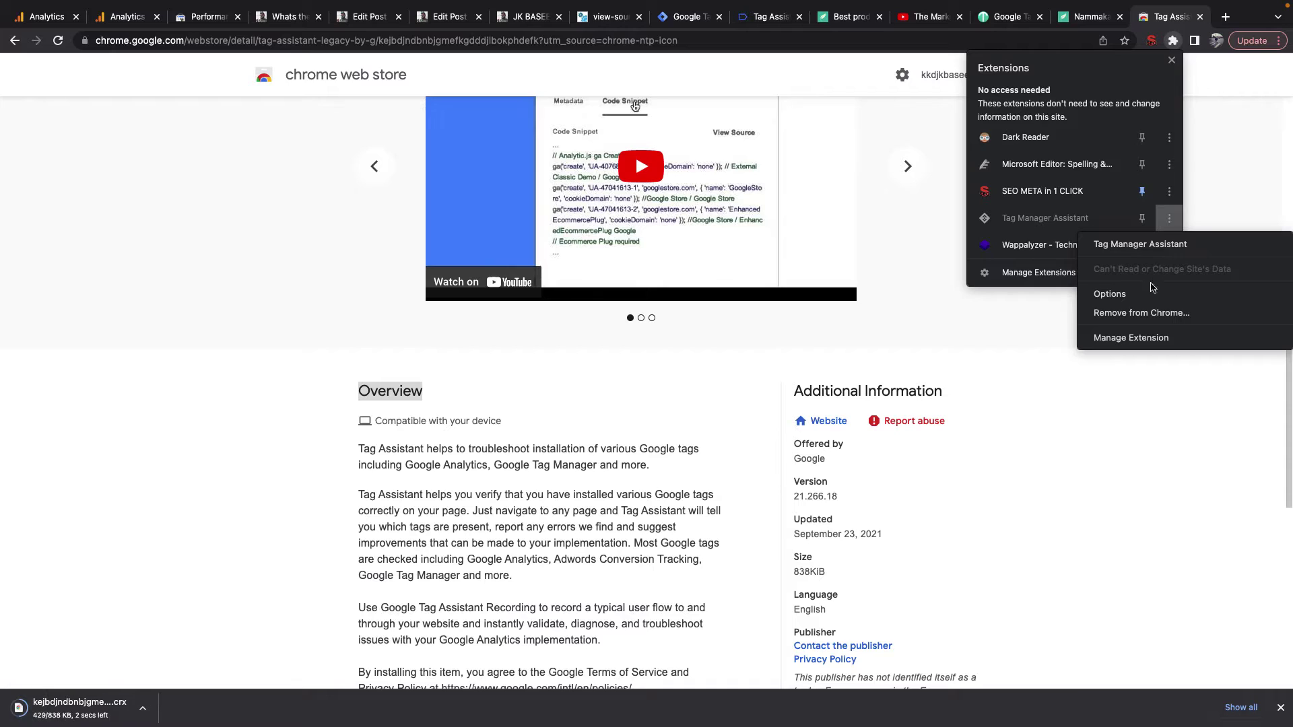
click(1126, 314)
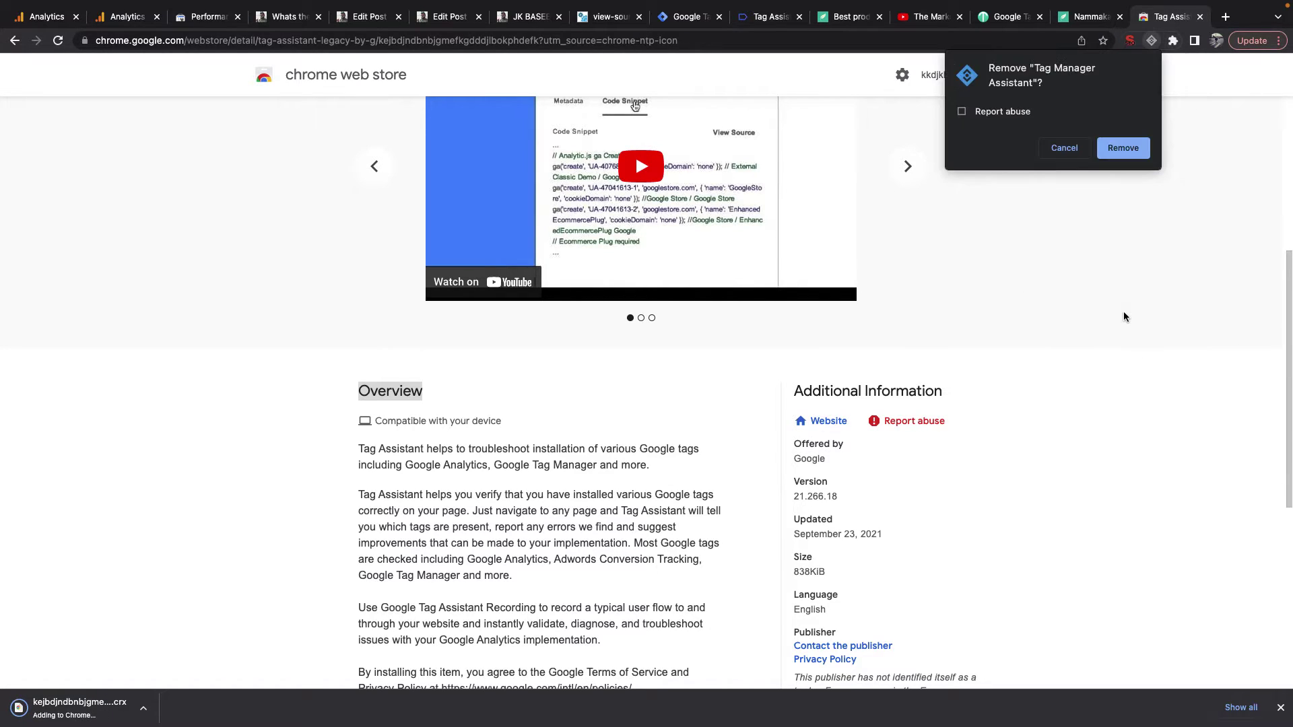
click(1124, 147)
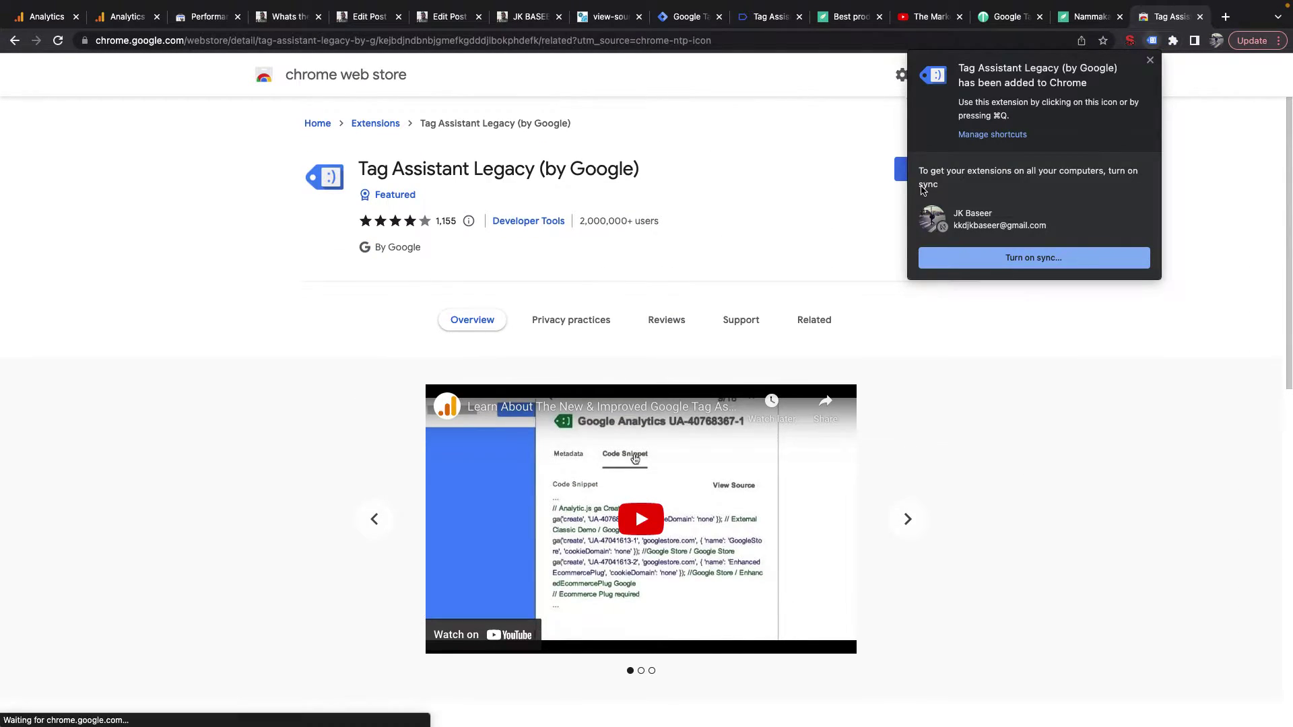
click(1153, 45)
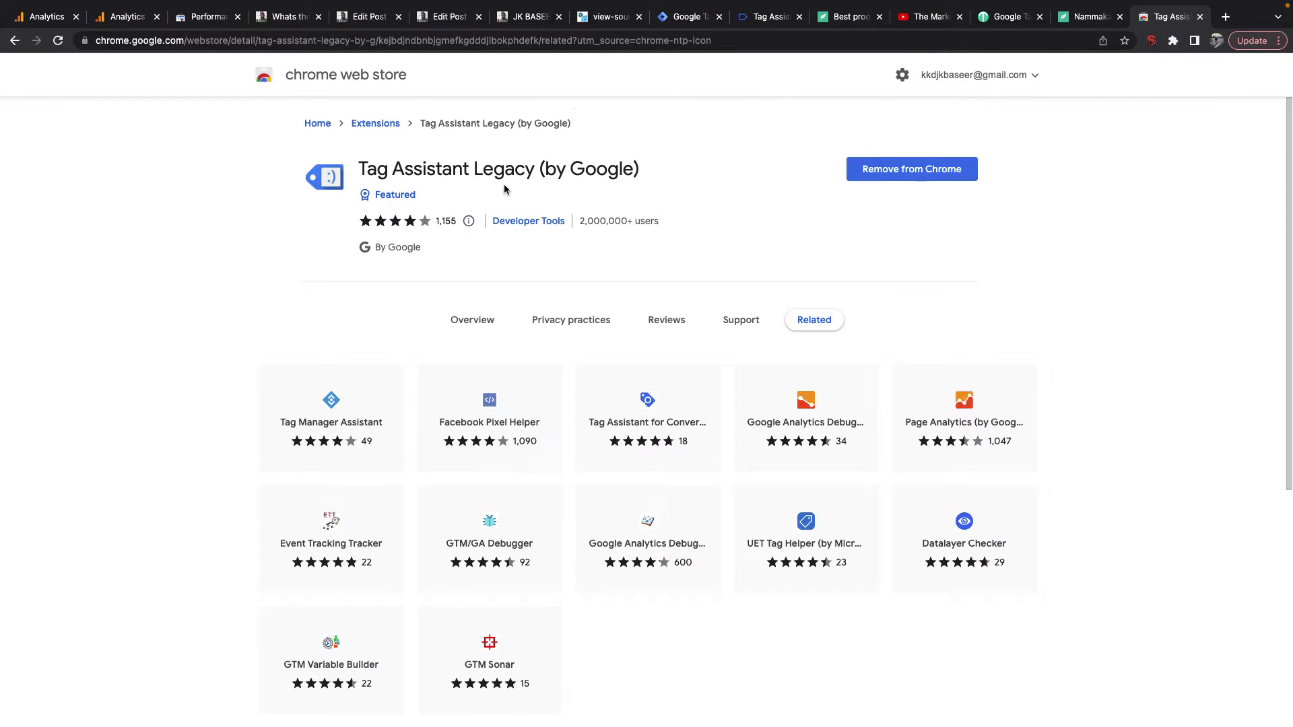
Step: Enable Tag Assistant Legacy on the nammakada.app category page and reload the page for analysis
click(842, 19)
click(1173, 41)
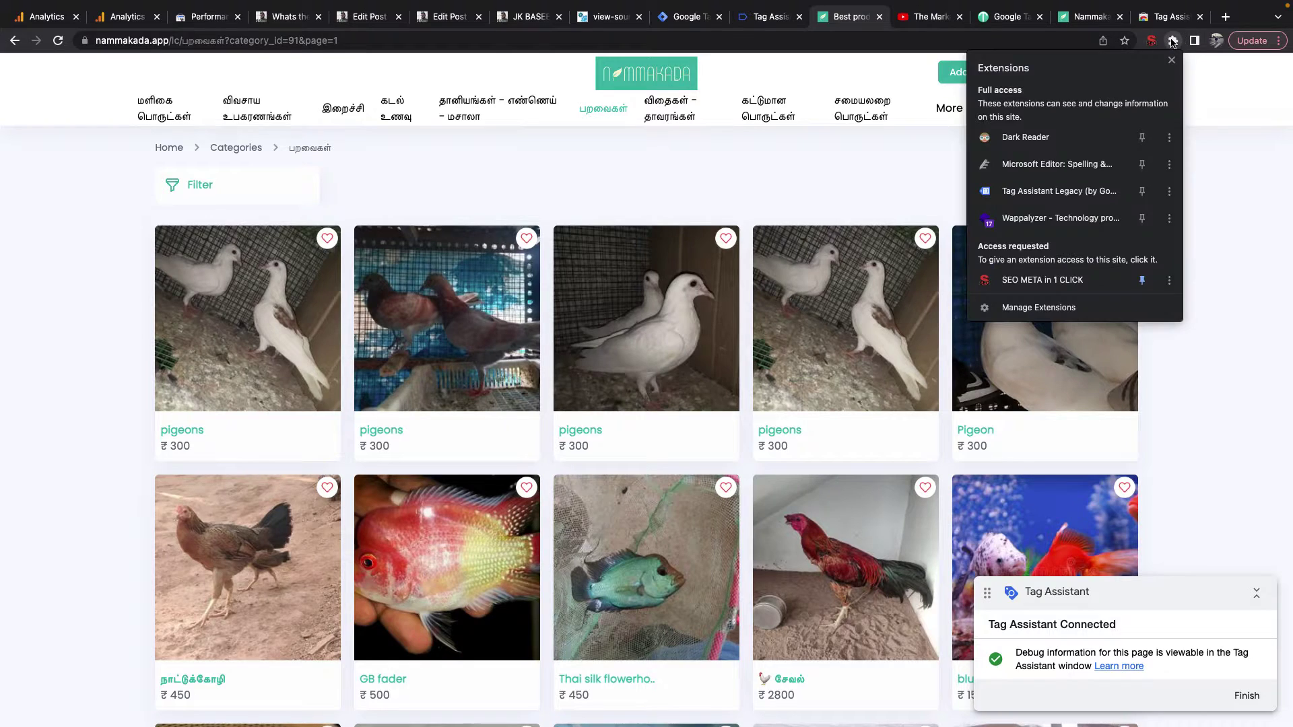
click(1028, 192)
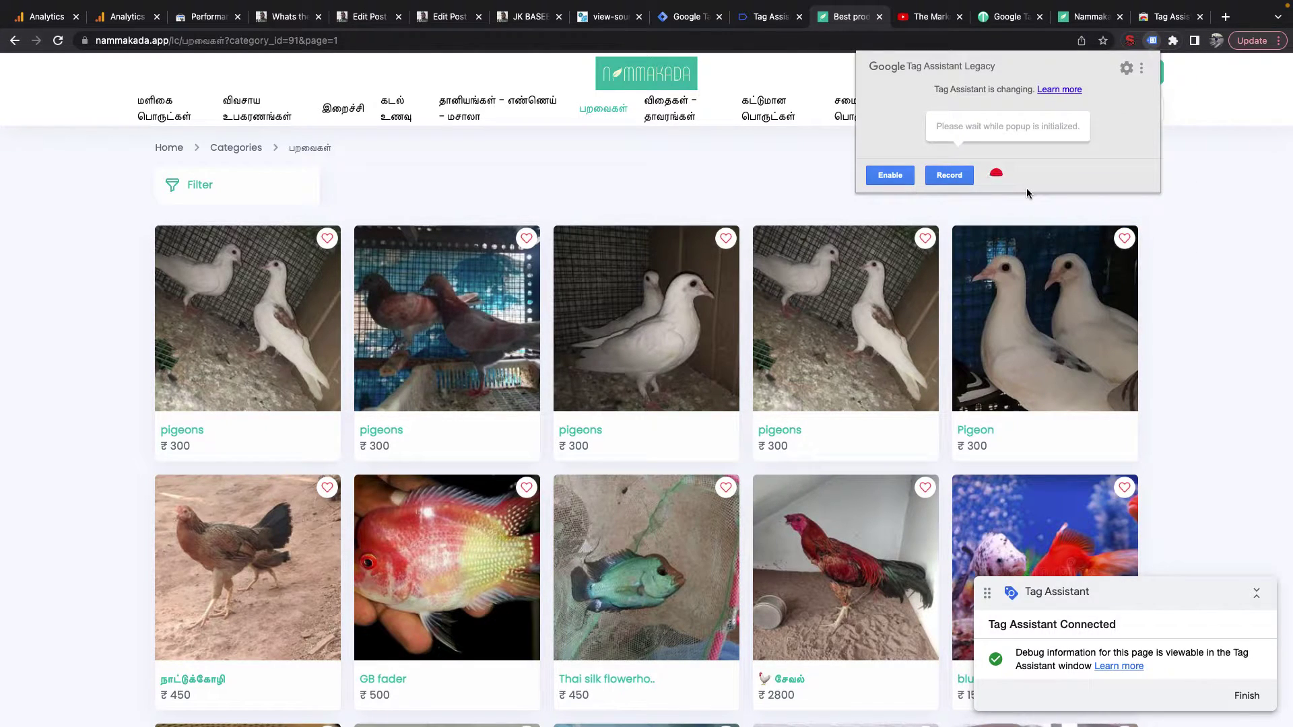
click(893, 176)
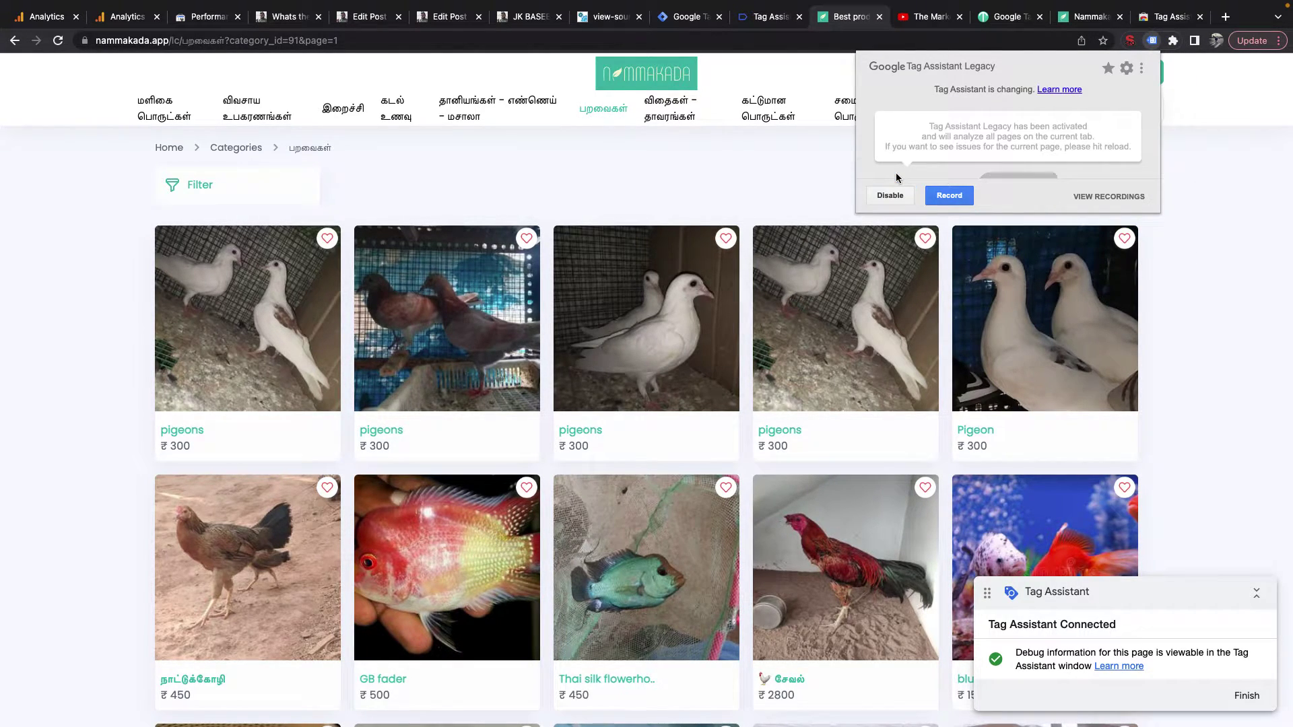
key(ctrl+r)
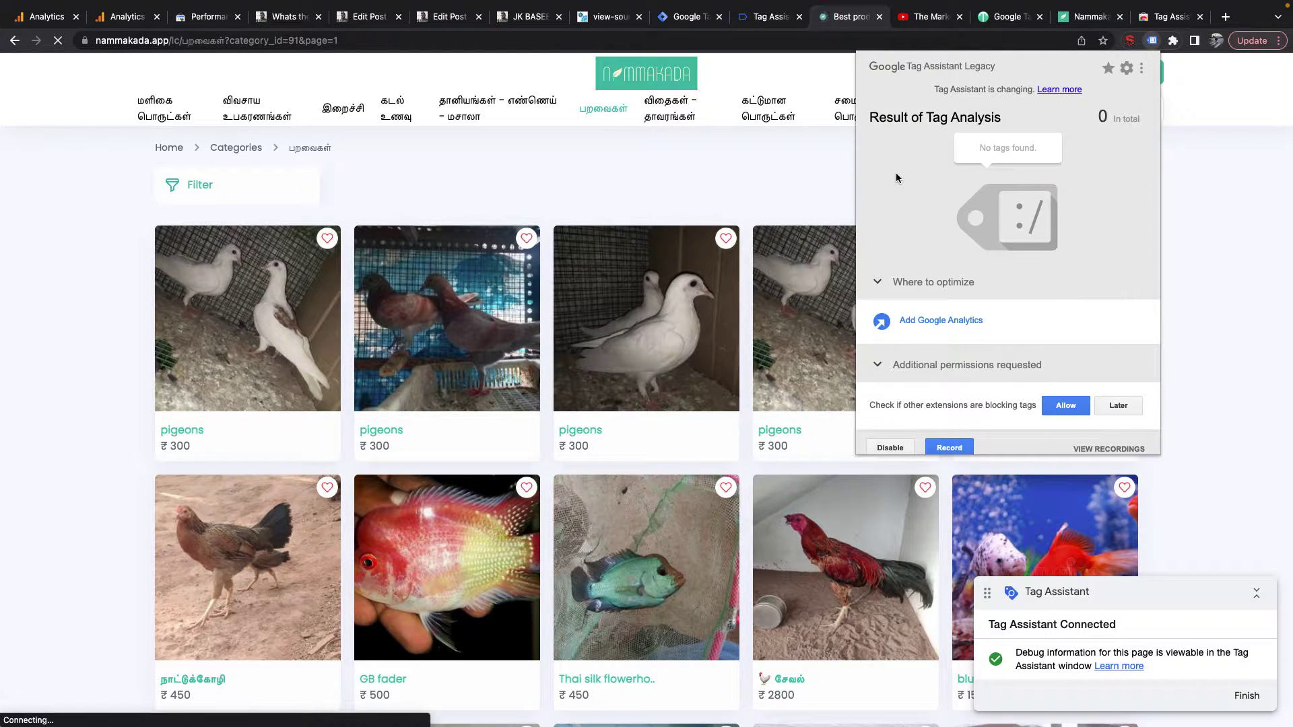
click(747, 16)
click(692, 19)
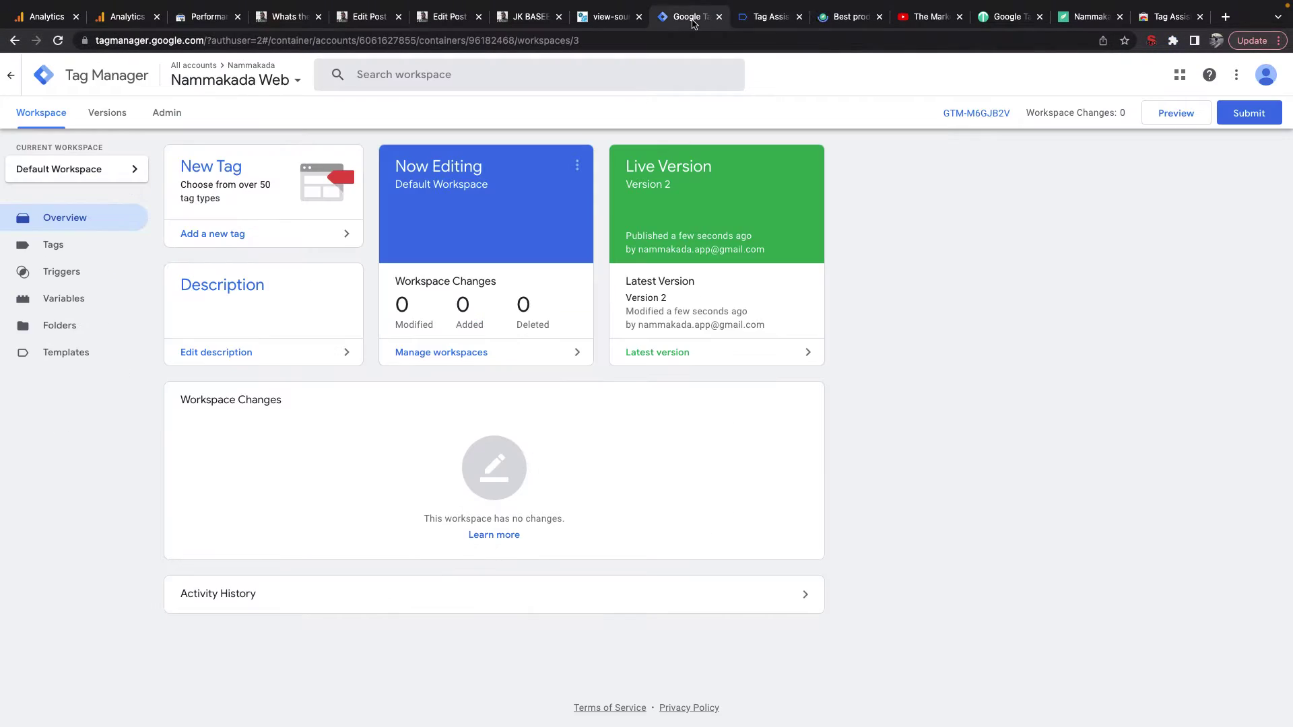
click(757, 18)
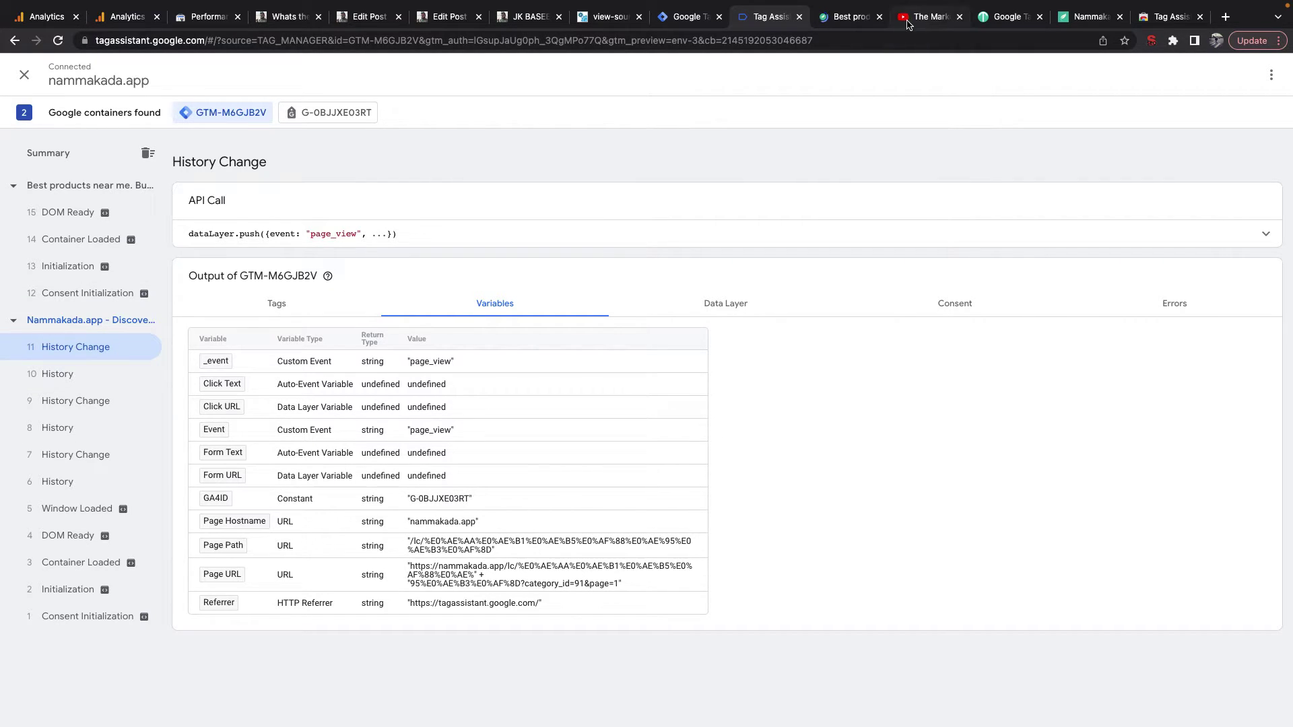
click(980, 20)
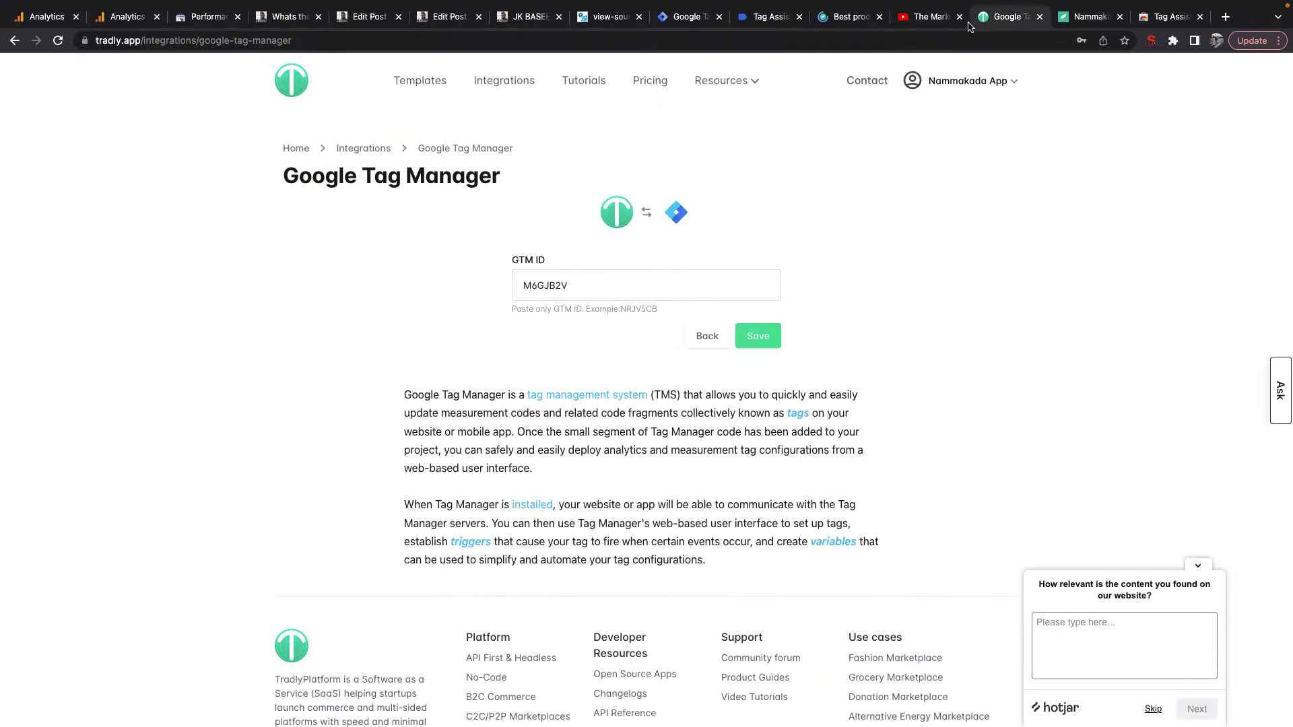
Step: Review the Tag Assistant Legacy results on the nammakada.app page and compare them with the container ID in Tag Manager
click(845, 20)
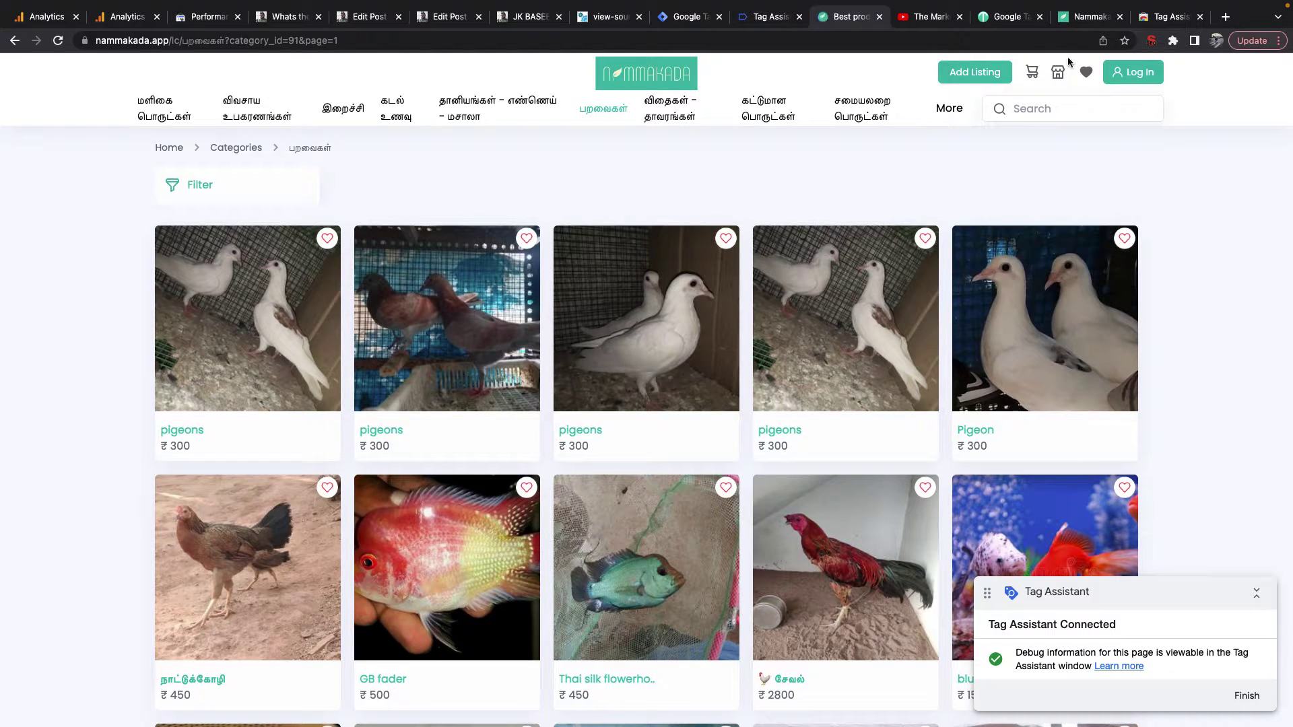
click(1173, 41)
click(1014, 193)
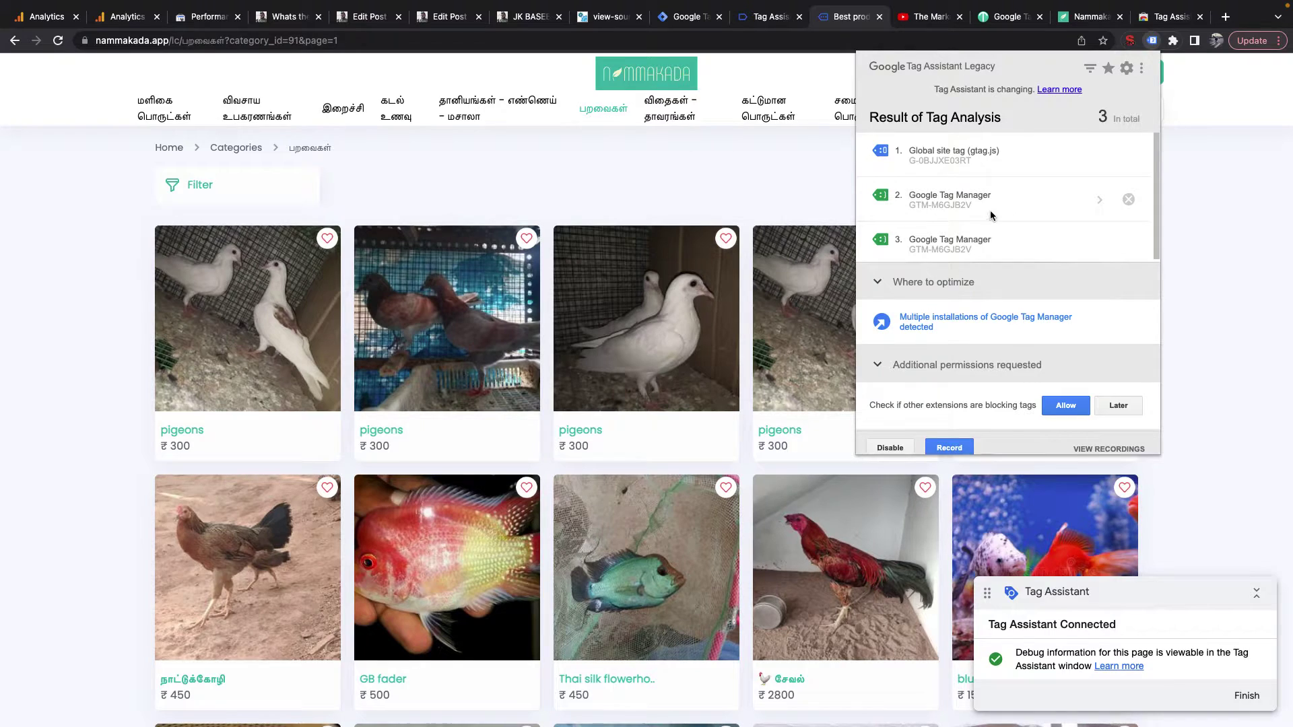
scroll(1003, 239, down, 1)
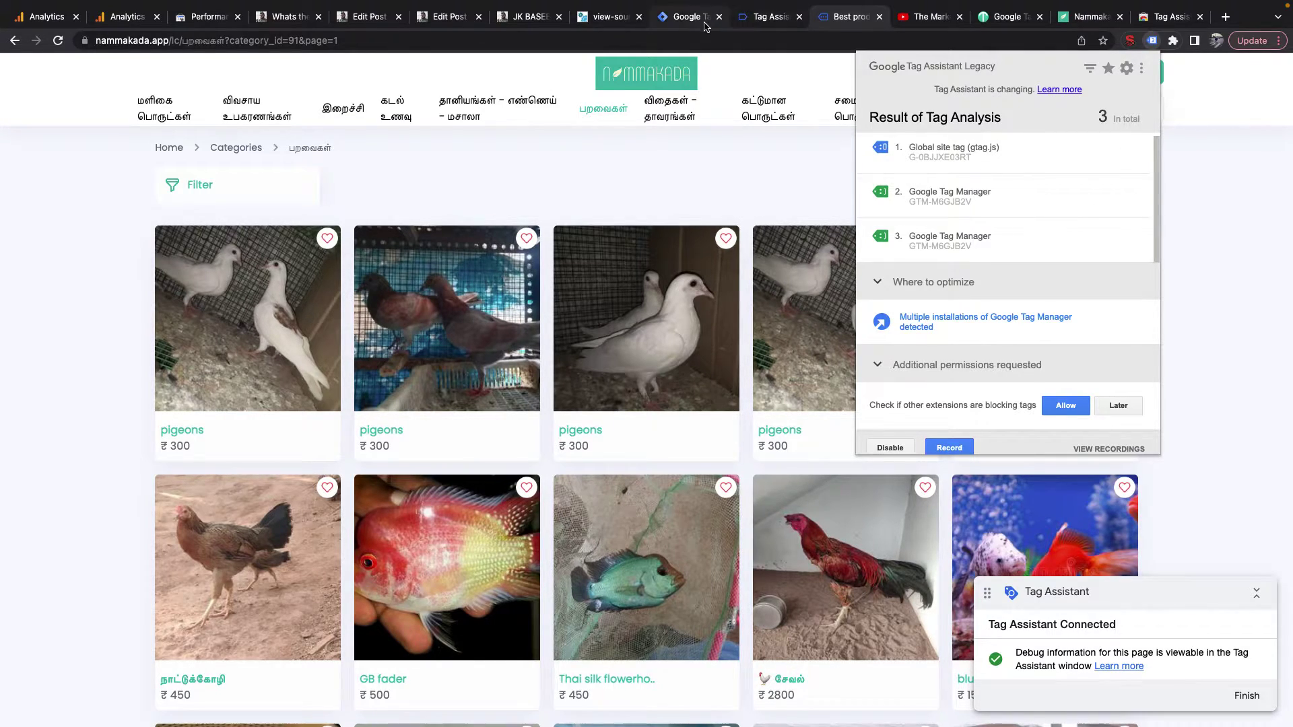
click(668, 26)
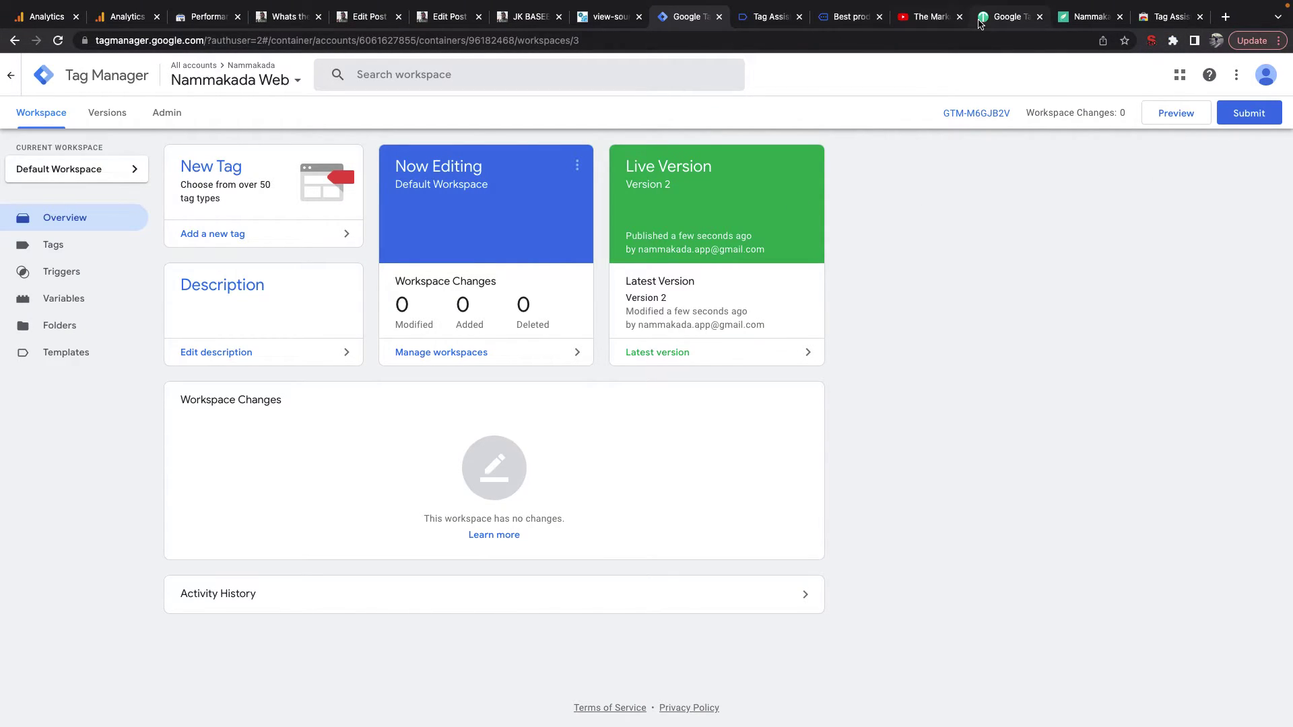
click(829, 25)
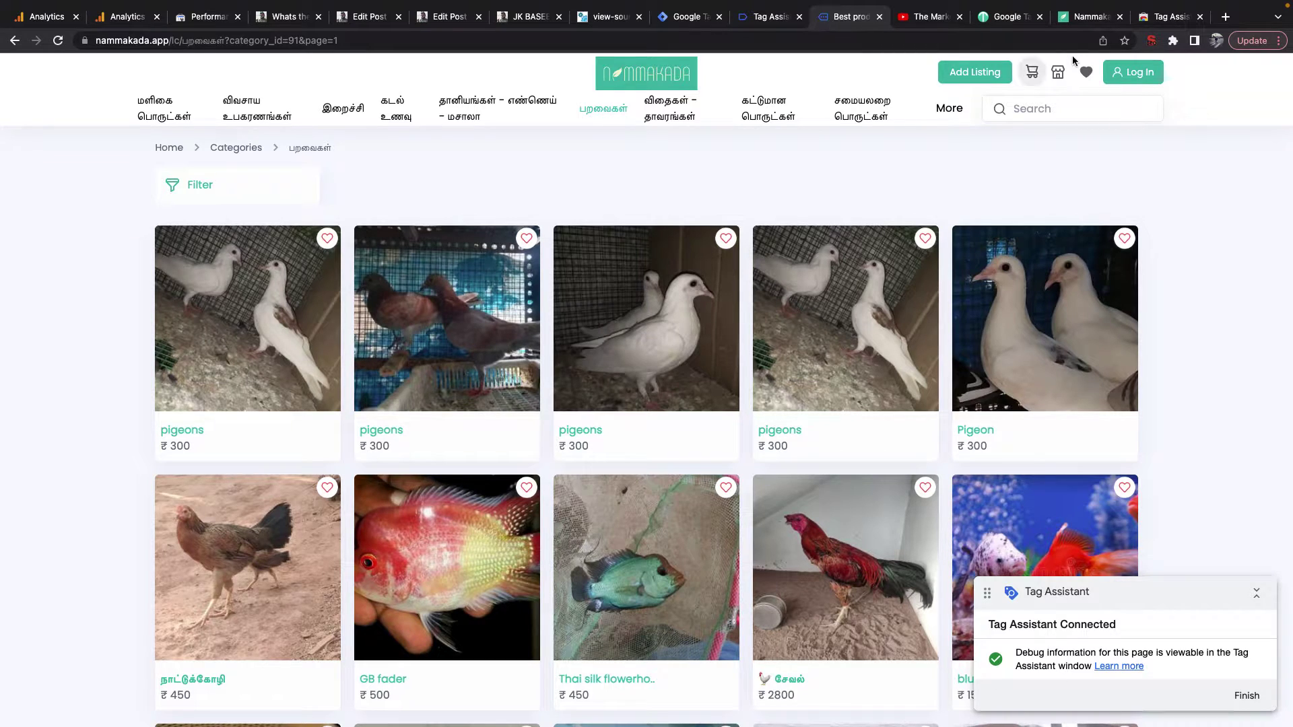
click(1173, 40)
click(1043, 196)
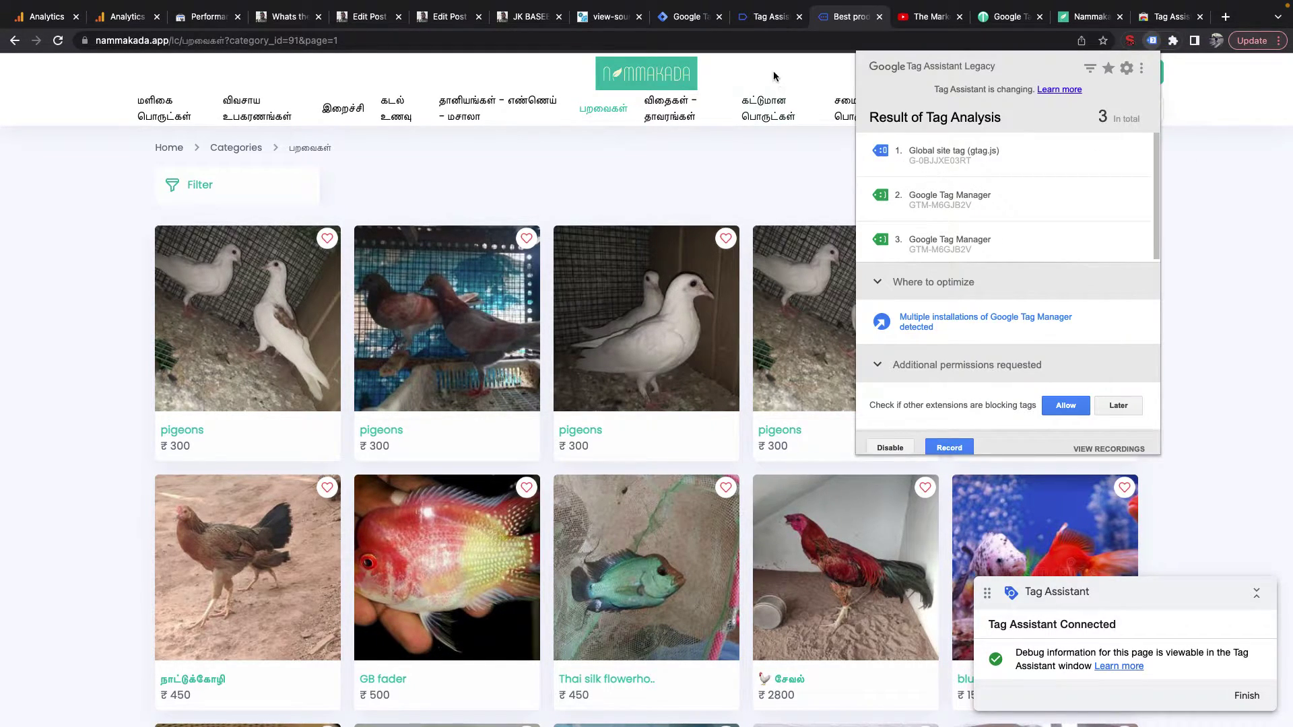
Step: Compare the variables of the latest History and History Change events in the nammakada.app Tag Assistant debug session
click(768, 16)
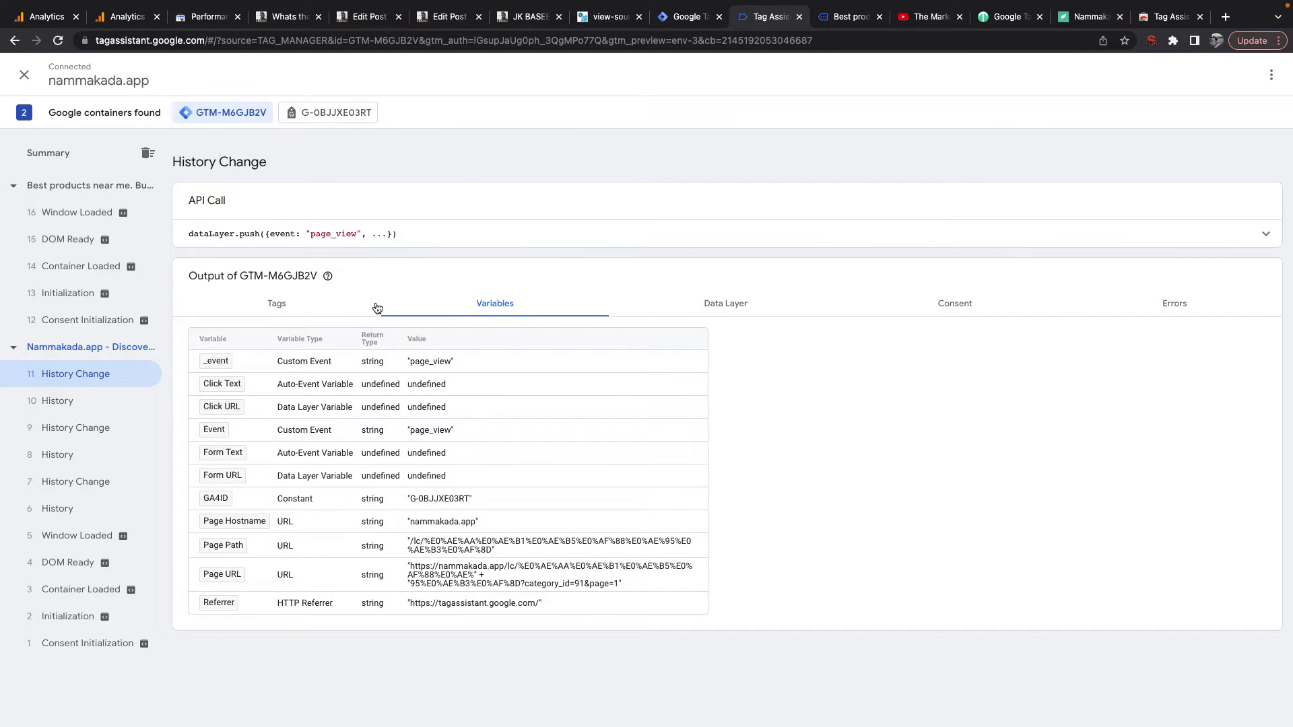
click(90, 408)
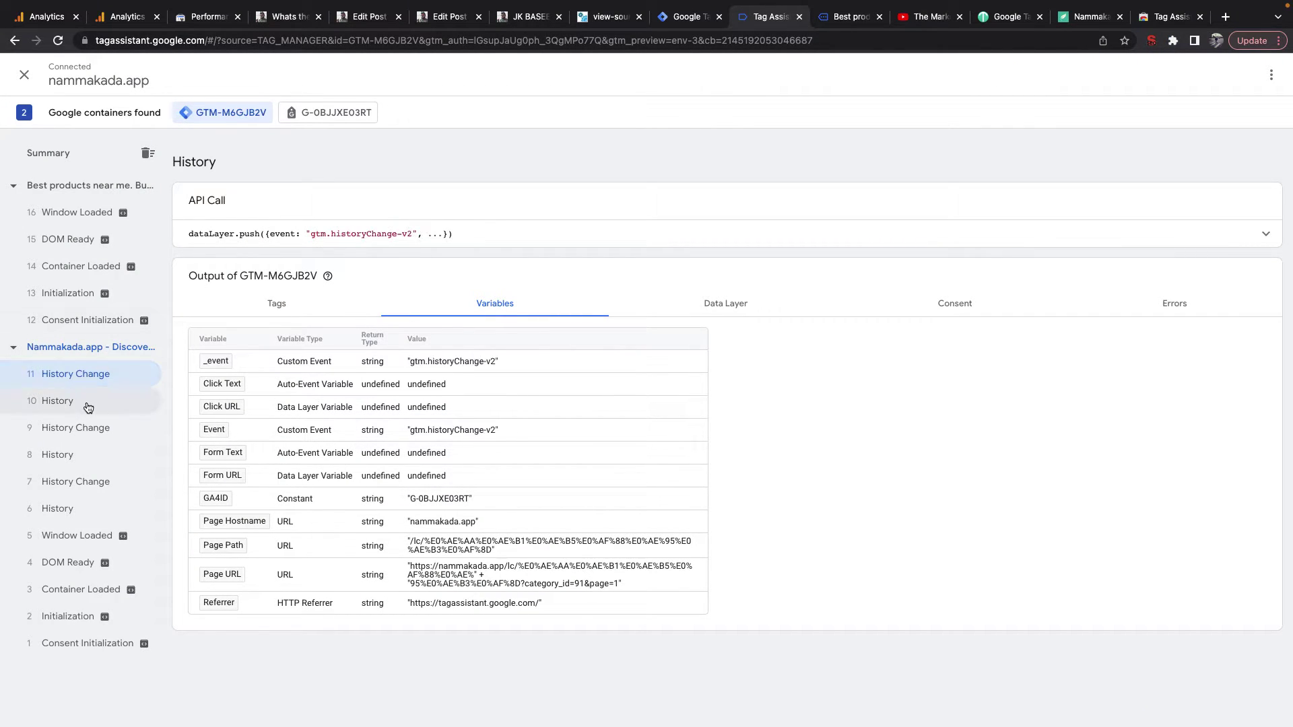
click(87, 428)
click(88, 378)
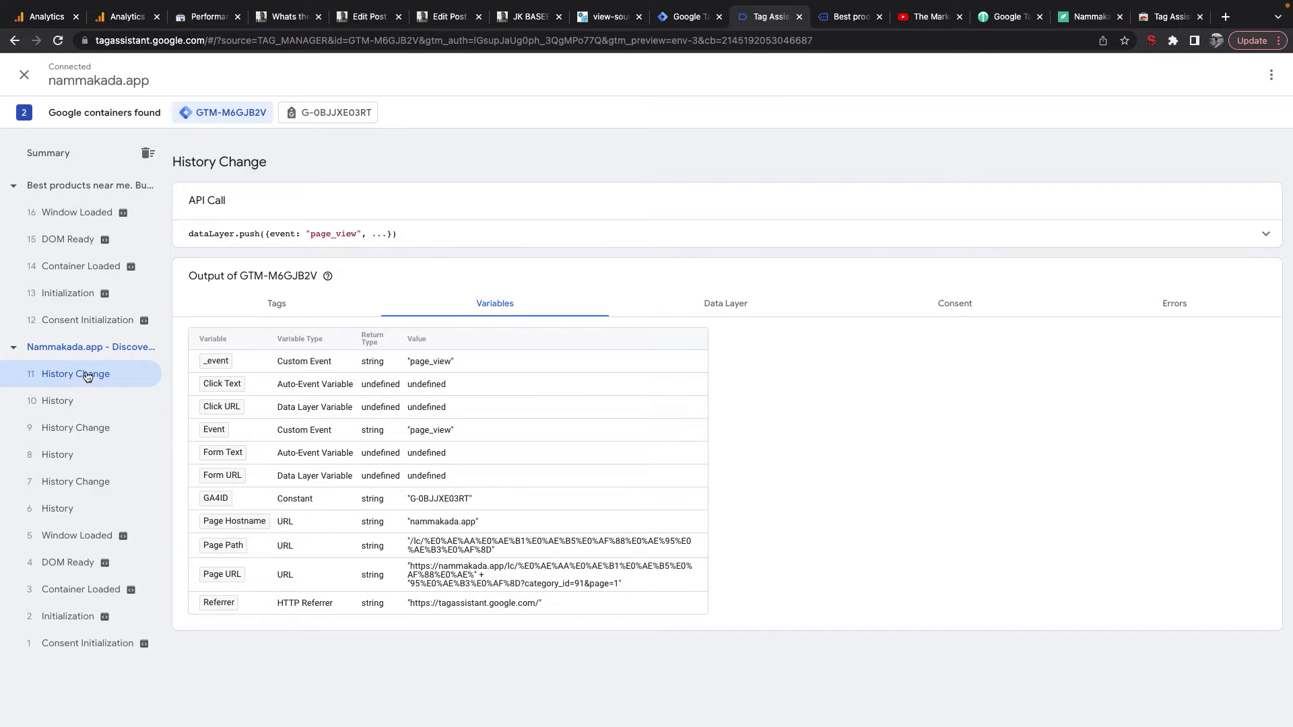
Step: Open the தானியங்கள் - எண்ணெய் - மசாலா category on nammakada.app and inspect the new History Change event in Tag Assistant
click(834, 22)
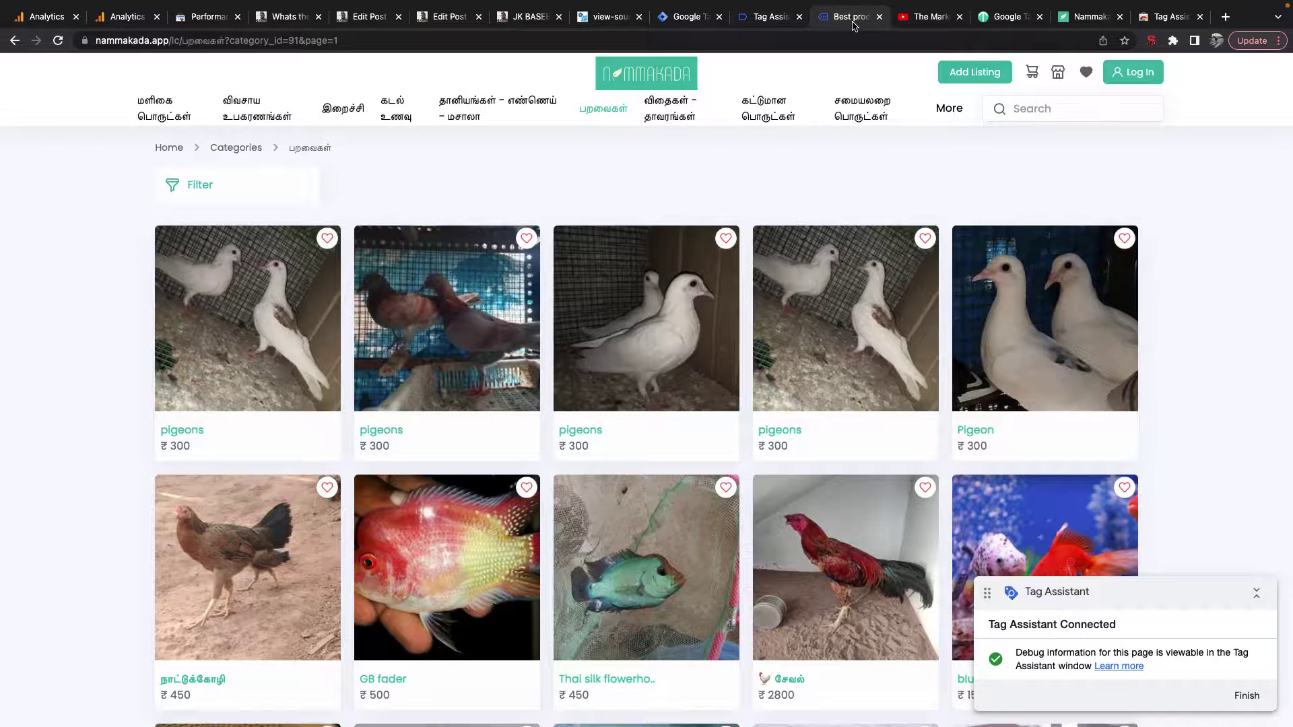
click(500, 110)
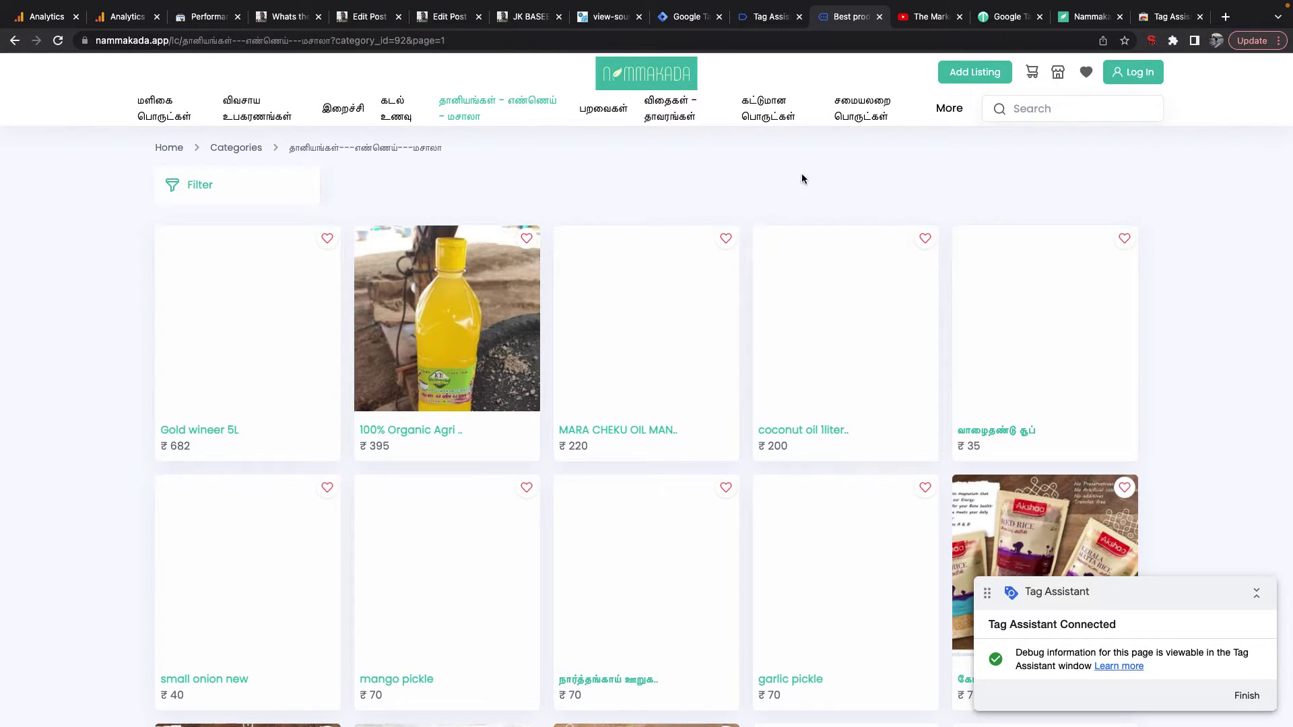
click(756, 20)
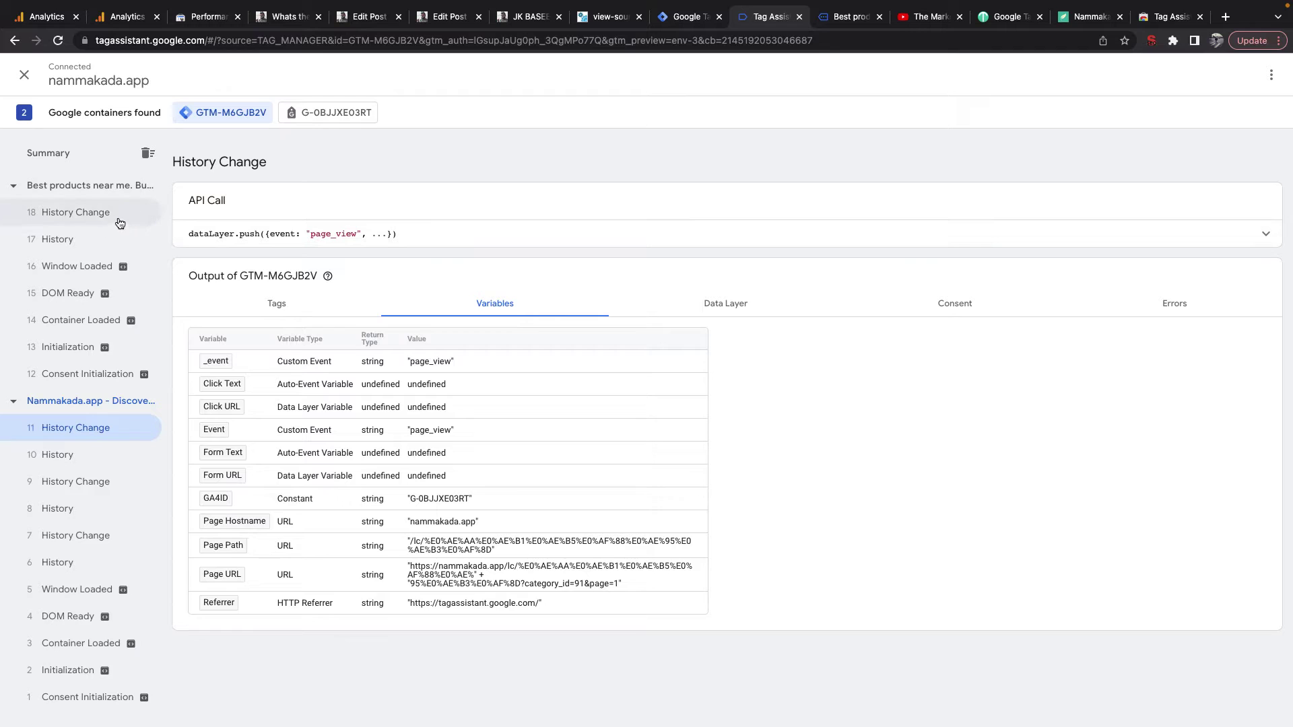
click(119, 222)
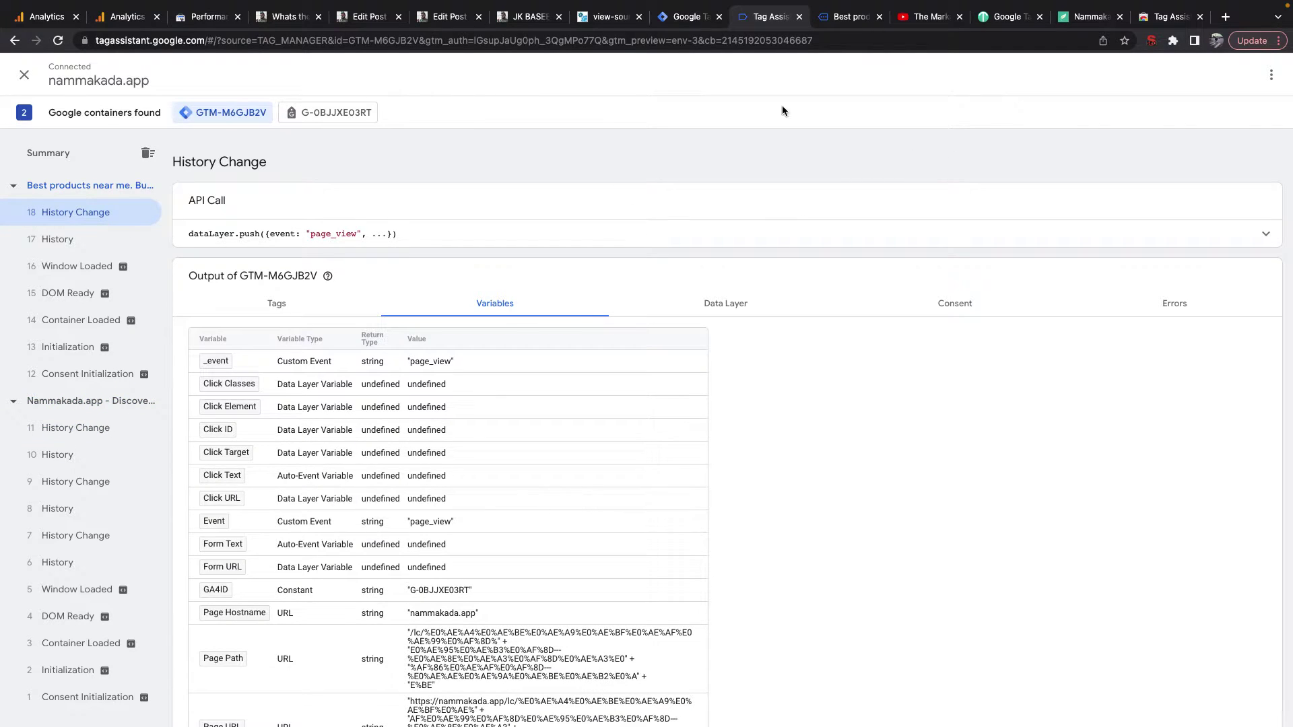
Step: Switch Tag Manager to the first other signed-in Google account and open the blog's web container GTM-PVGHT3Q
click(532, 17)
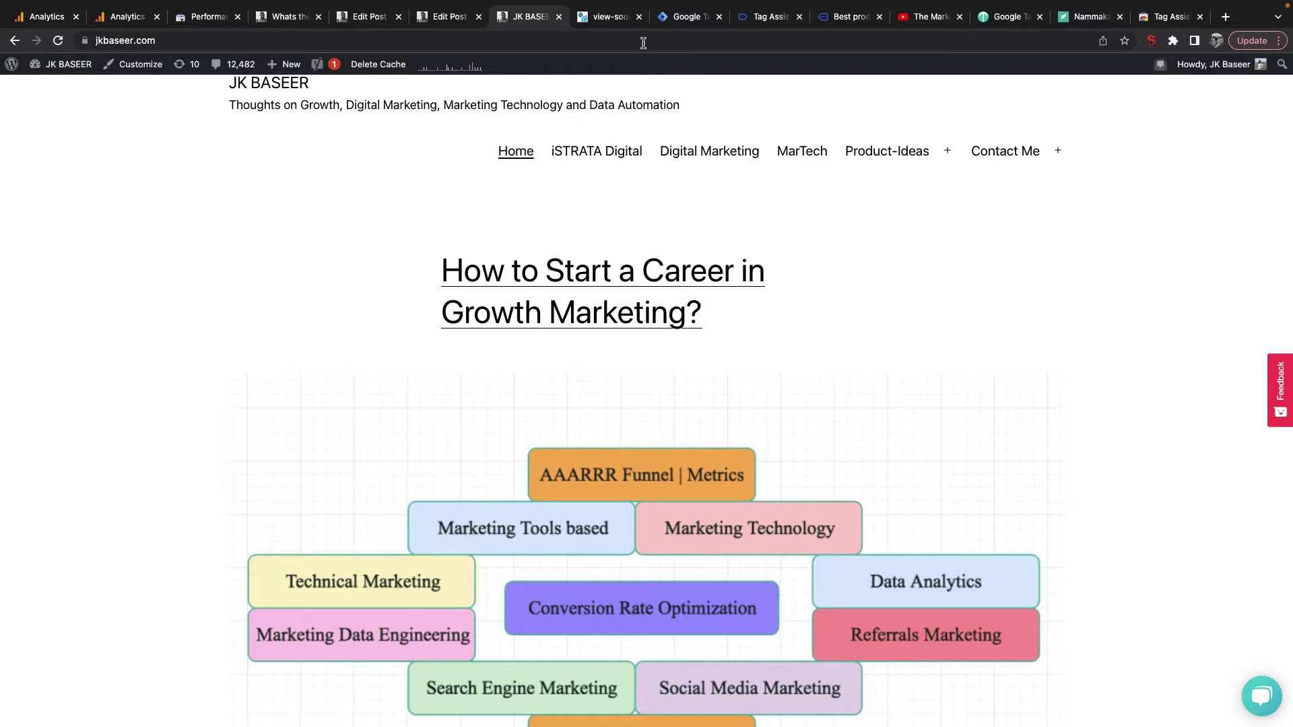
click(687, 16)
click(1258, 79)
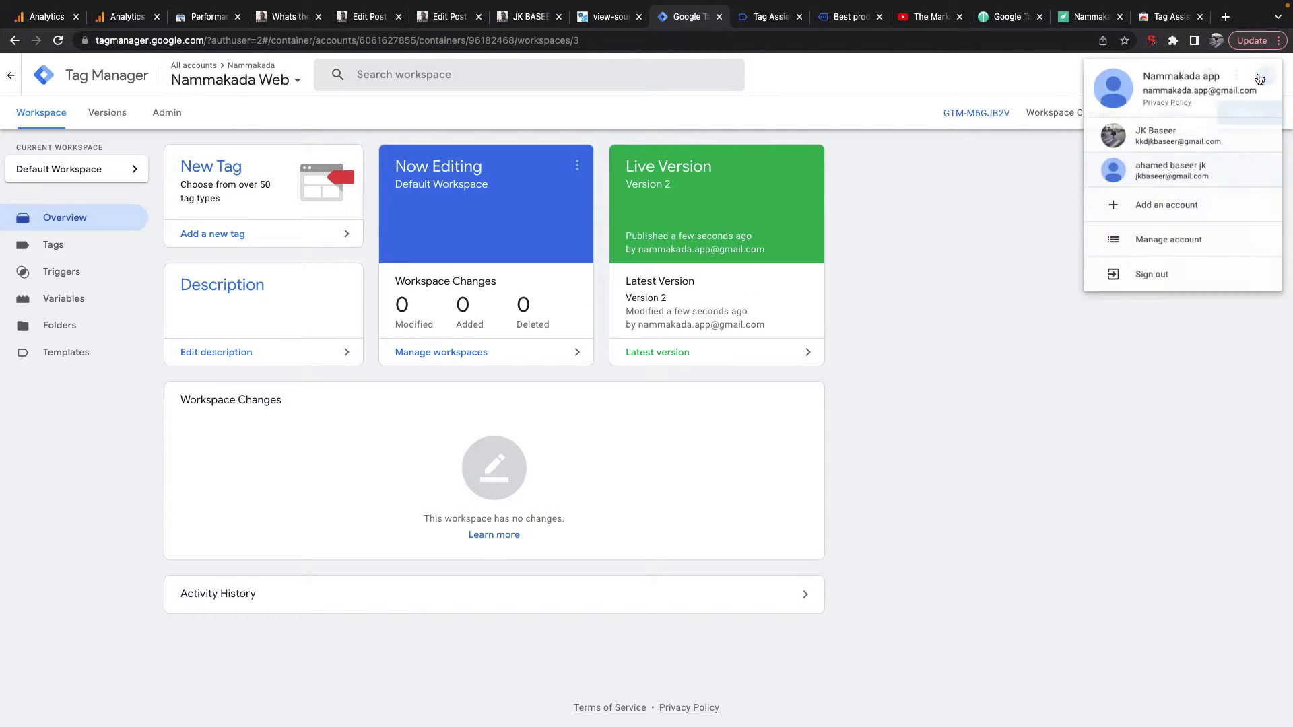
click(1185, 154)
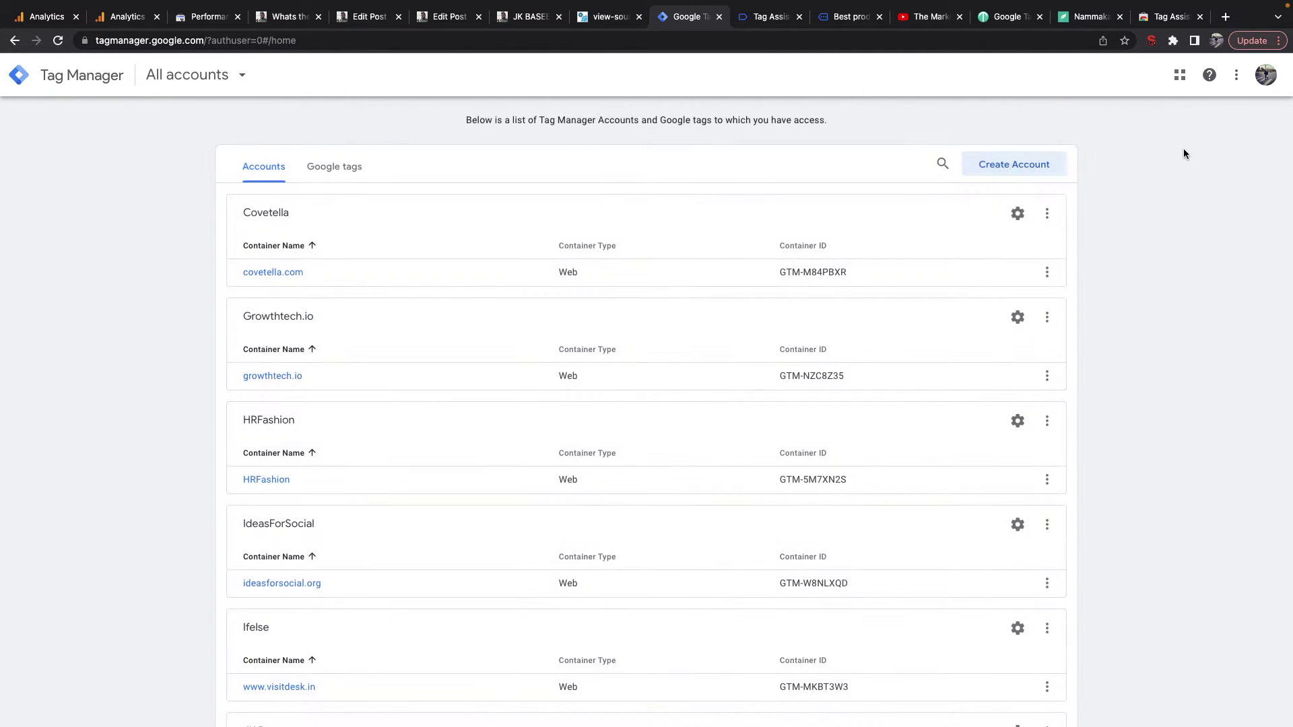
scroll(937, 347, down, 7)
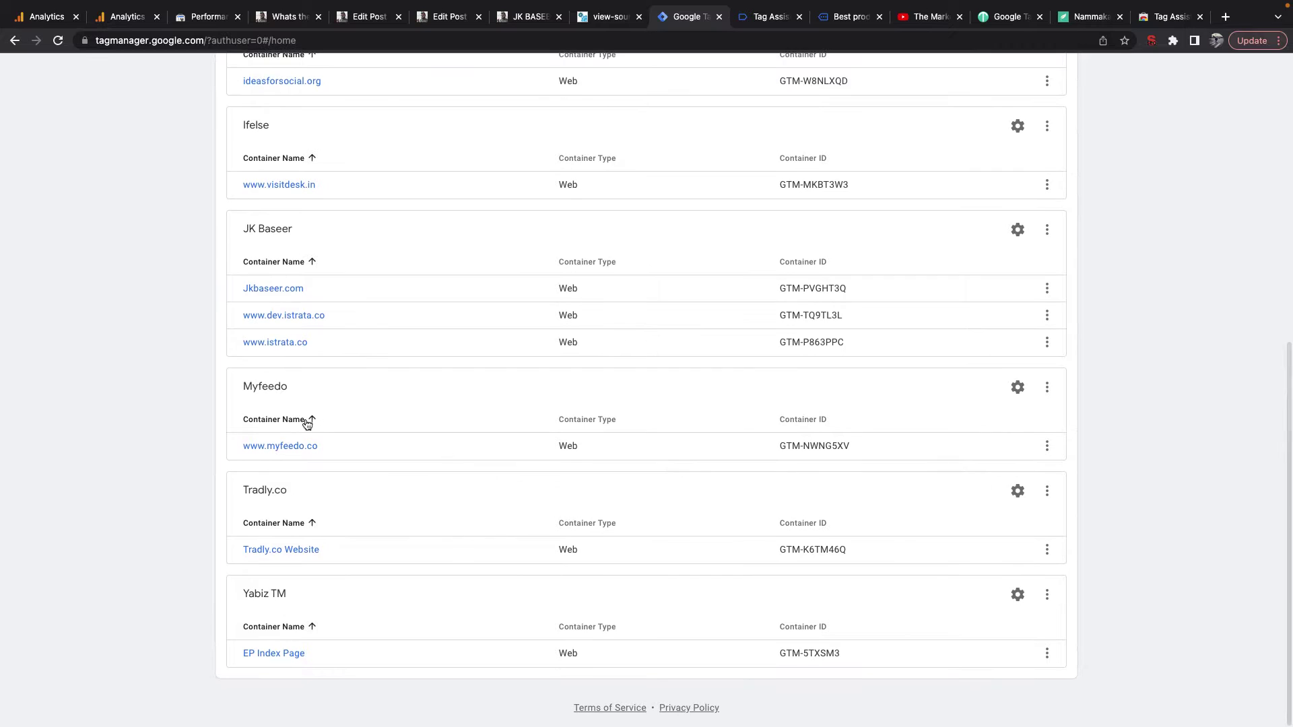
click(290, 293)
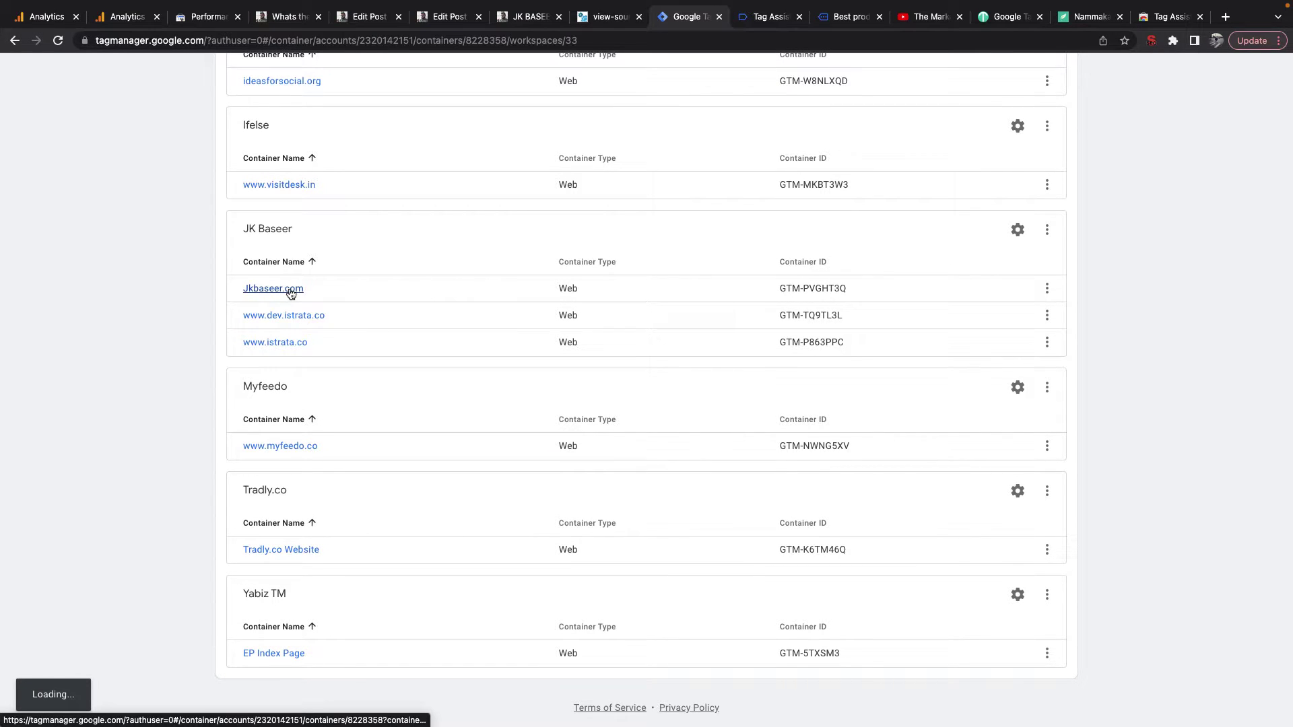
Step: Launch the preview of container GTM-PVGHT3Q and copy the address of the blog's DoubleClick comparison article
click(524, 16)
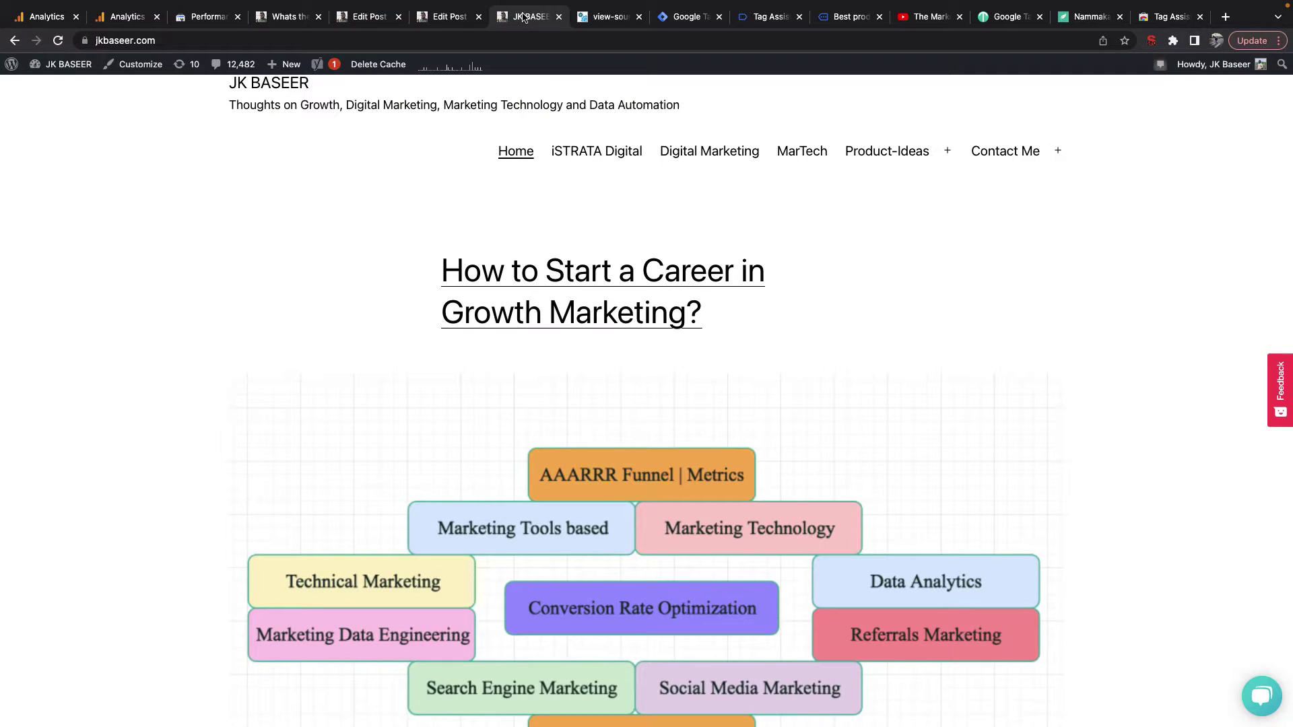
click(687, 16)
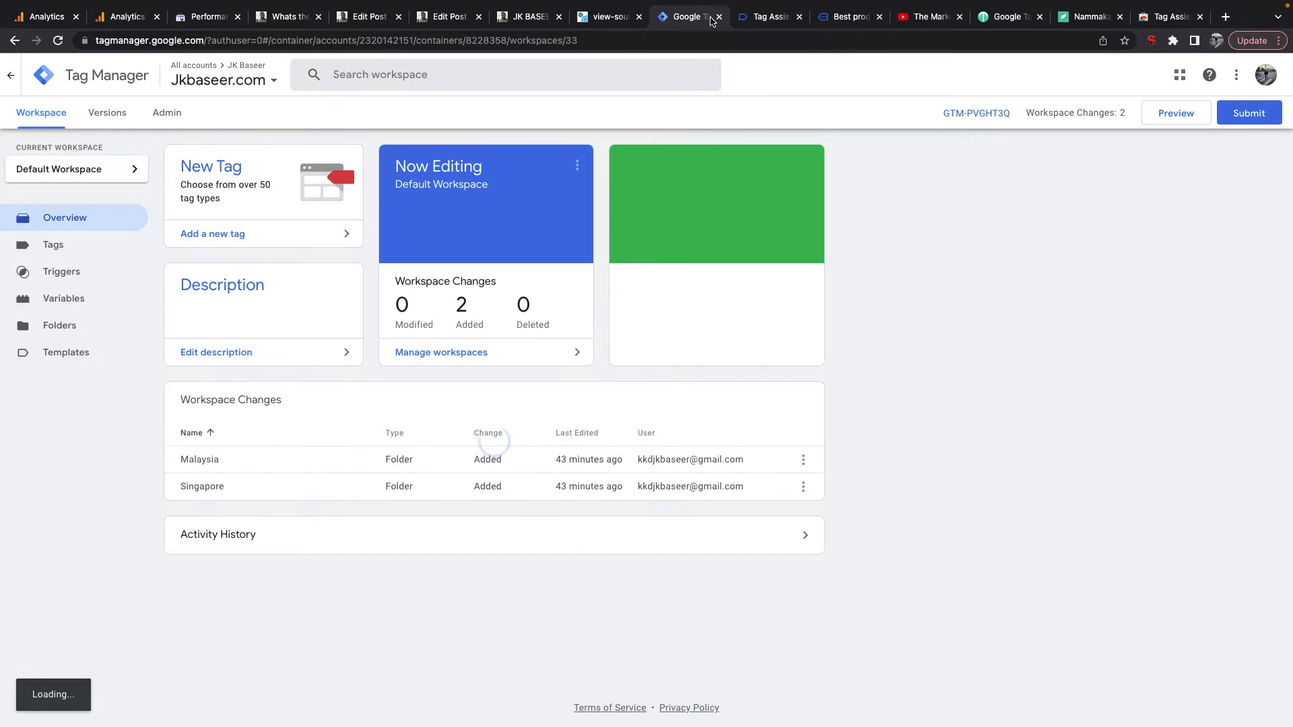
click(1157, 119)
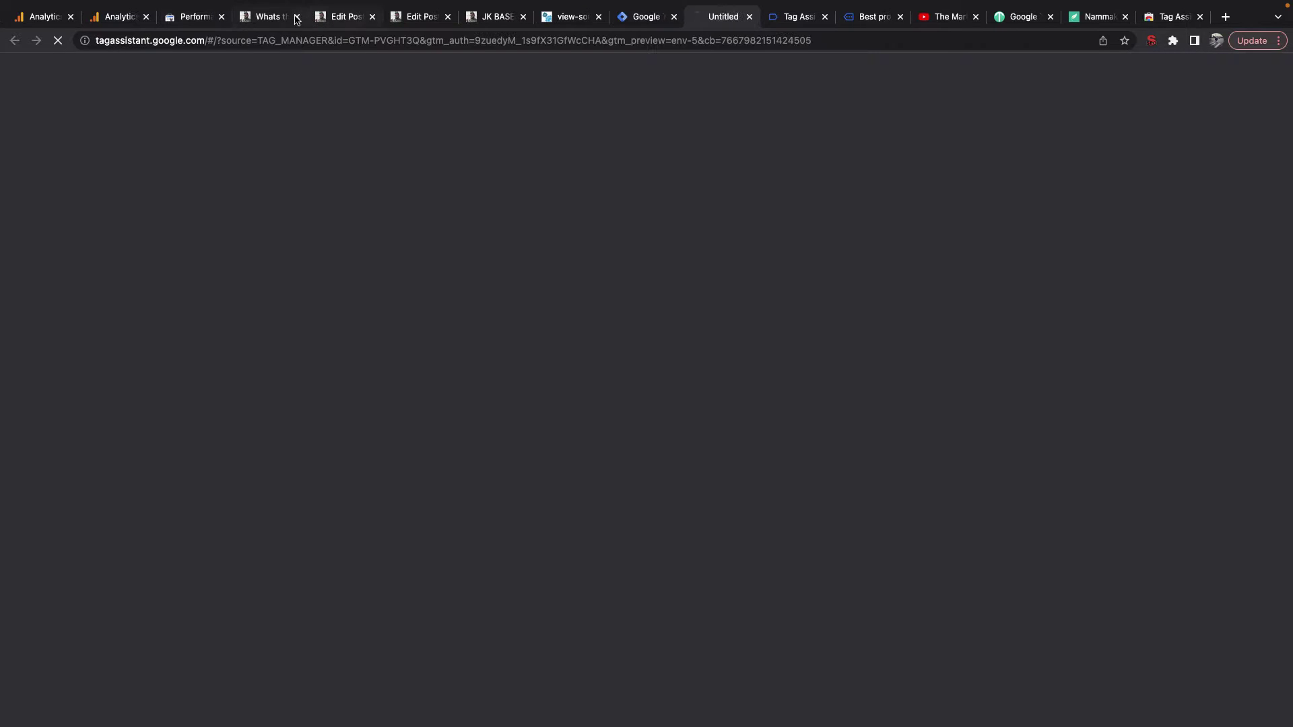
click(257, 19)
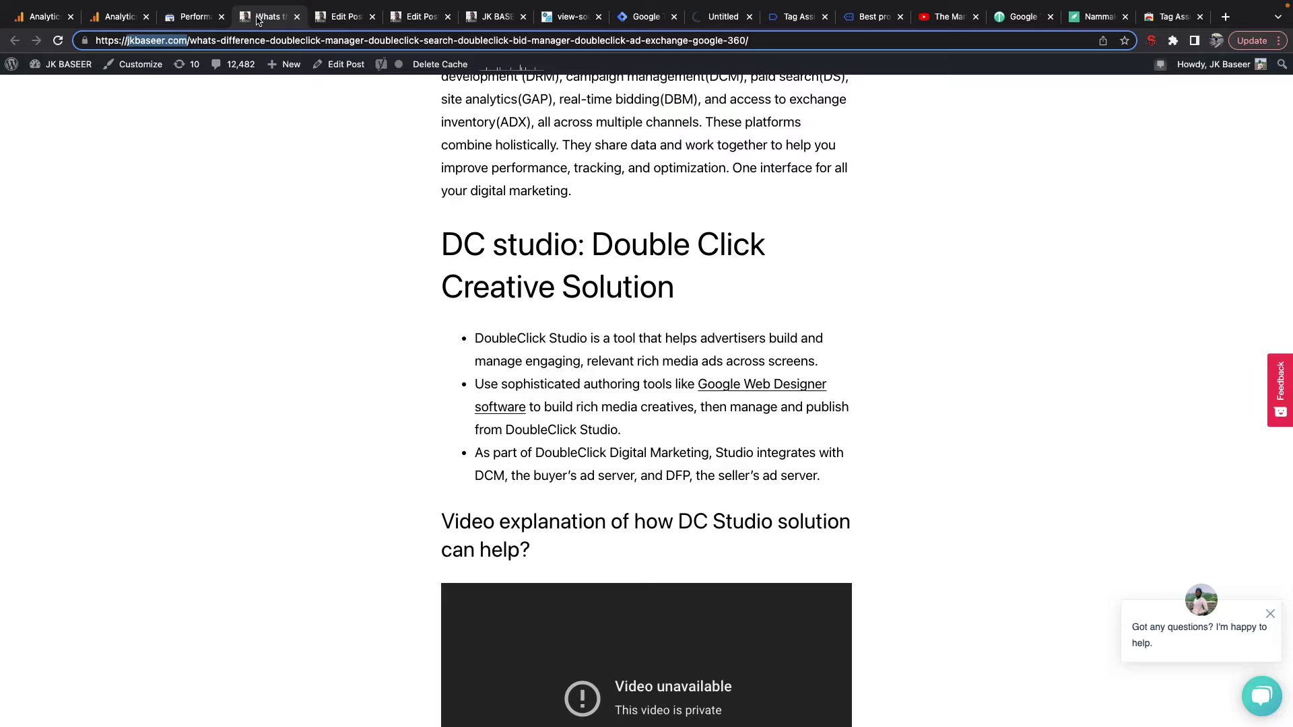
click(296, 41)
click(717, 16)
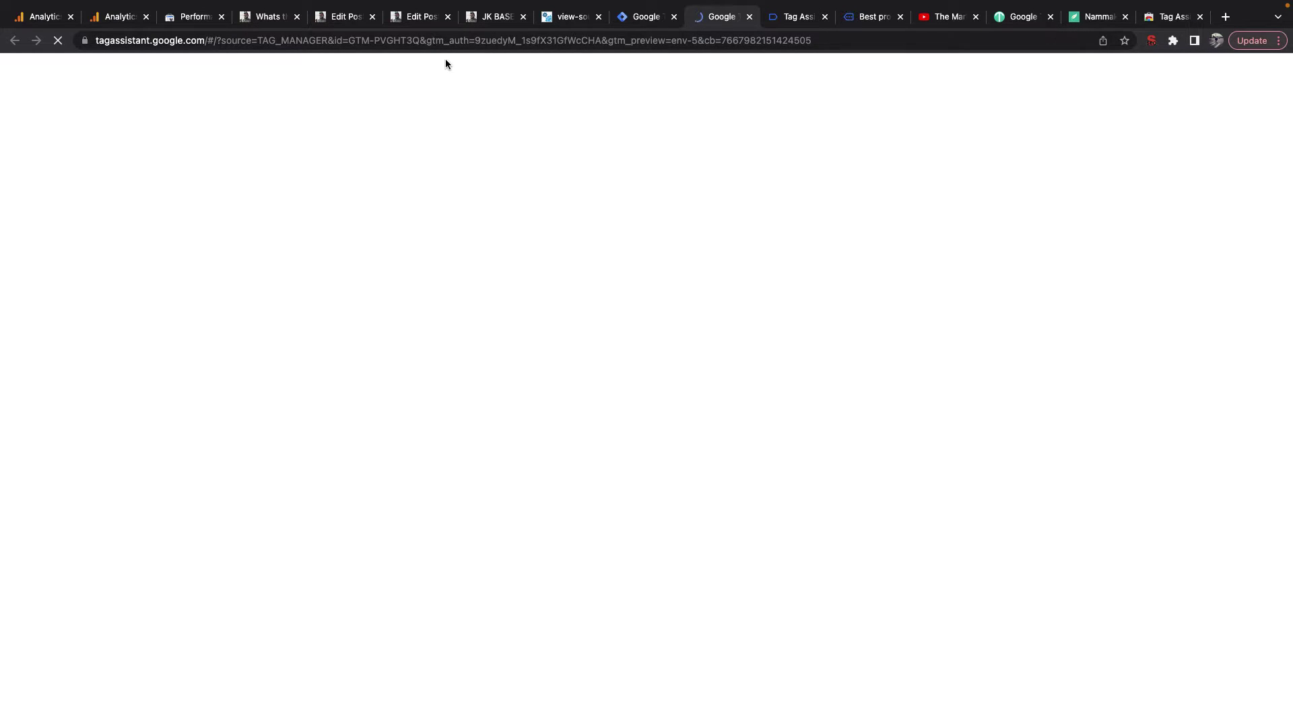
Step: Review the users and last-30-minutes activity on the nammakada.app - GA4 home page in Google Analytics
click(119, 19)
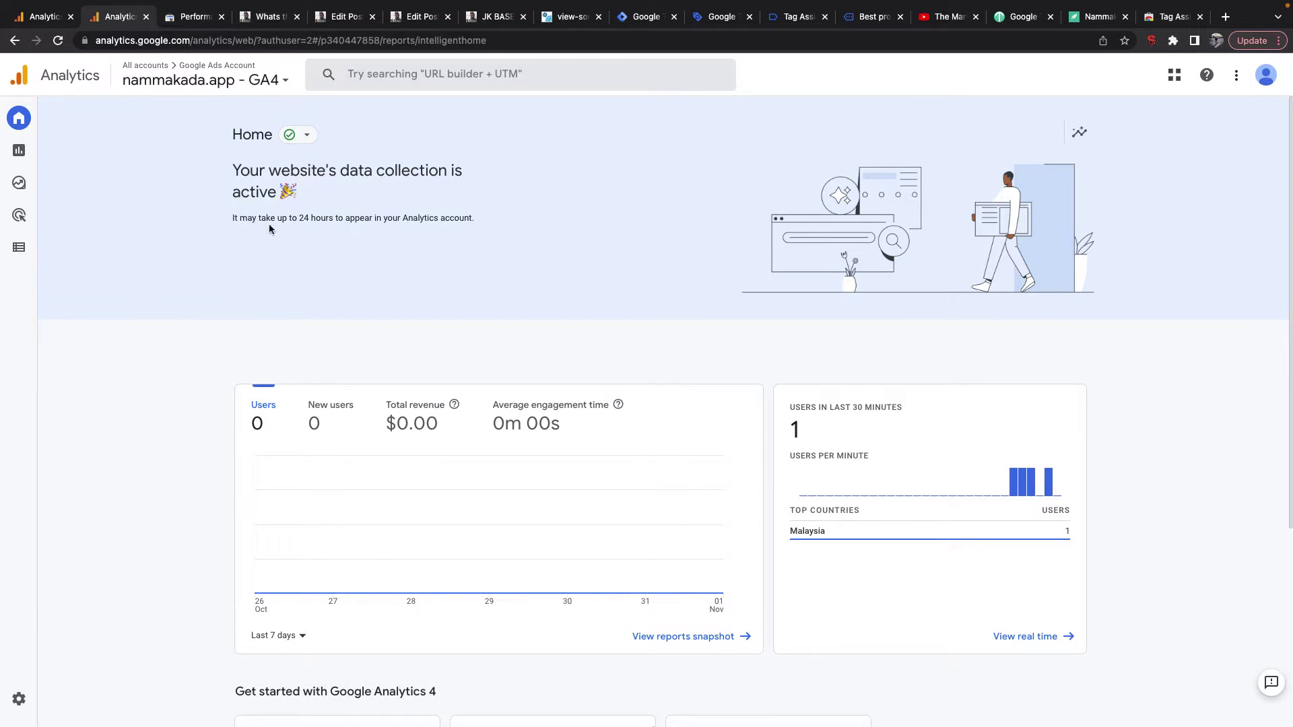
scroll(265, 280, down, 2)
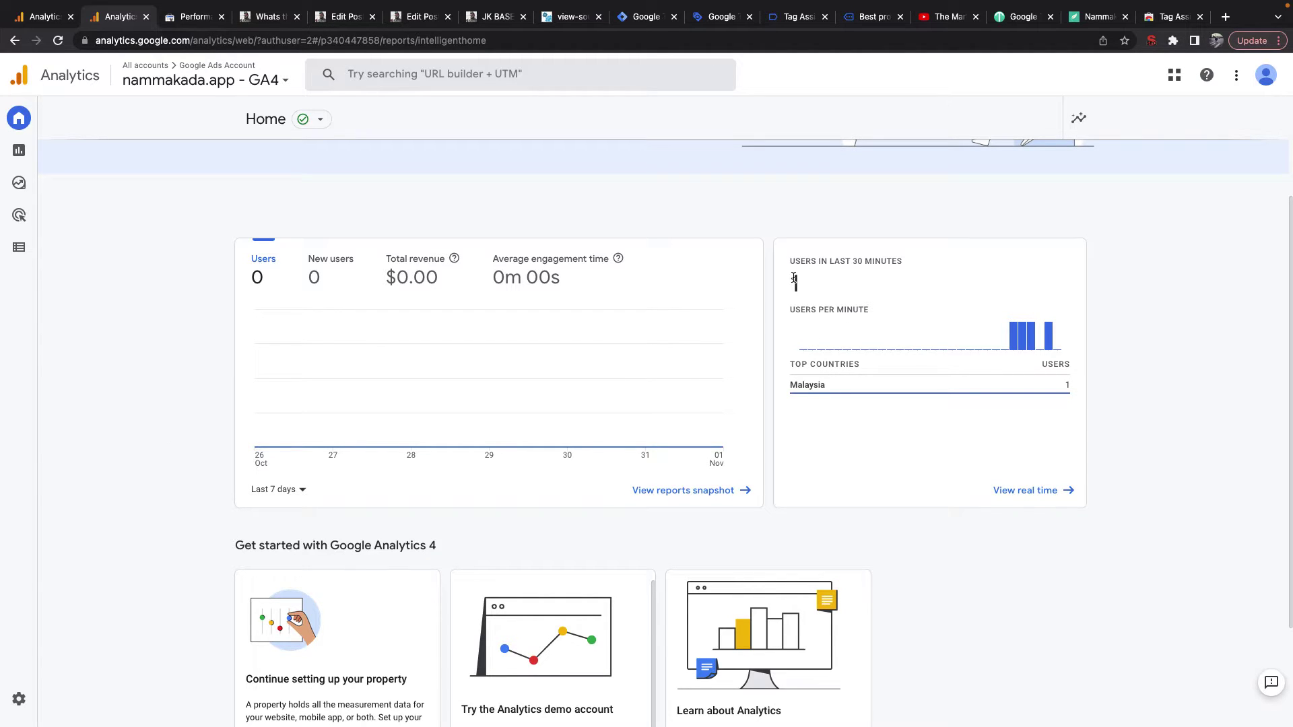
scroll(795, 282, up, 2)
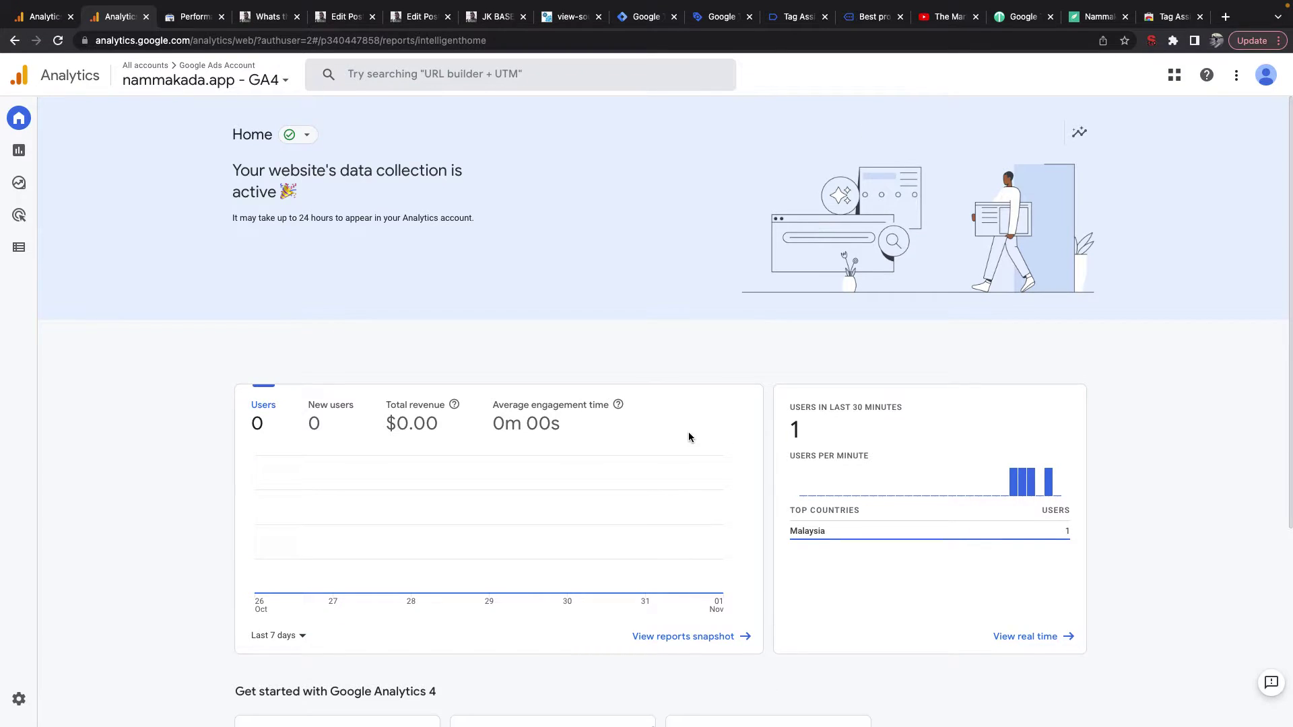
scroll(688, 436, down, 1)
scroll(688, 437, up, 1)
Step: Connect Tag Assistant to the blog's DoubleClick comparison article using its copied URL, with the debug signal included
click(789, 17)
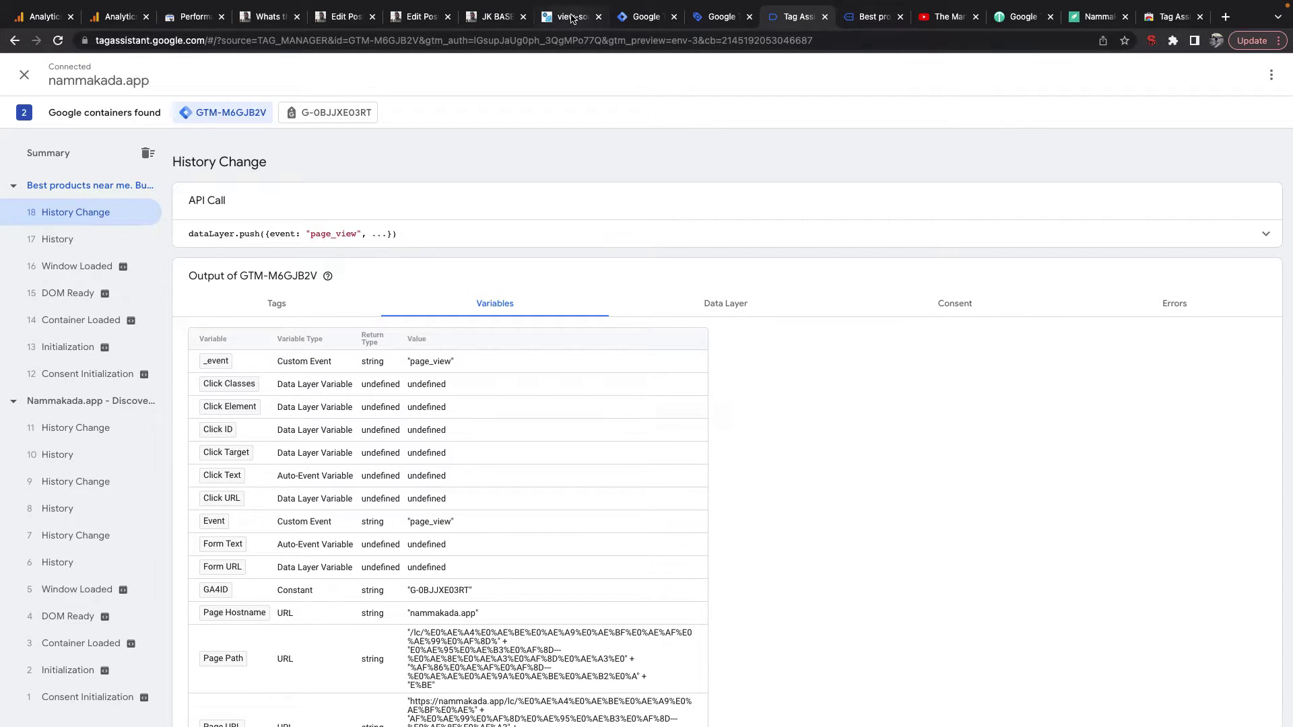
click(645, 15)
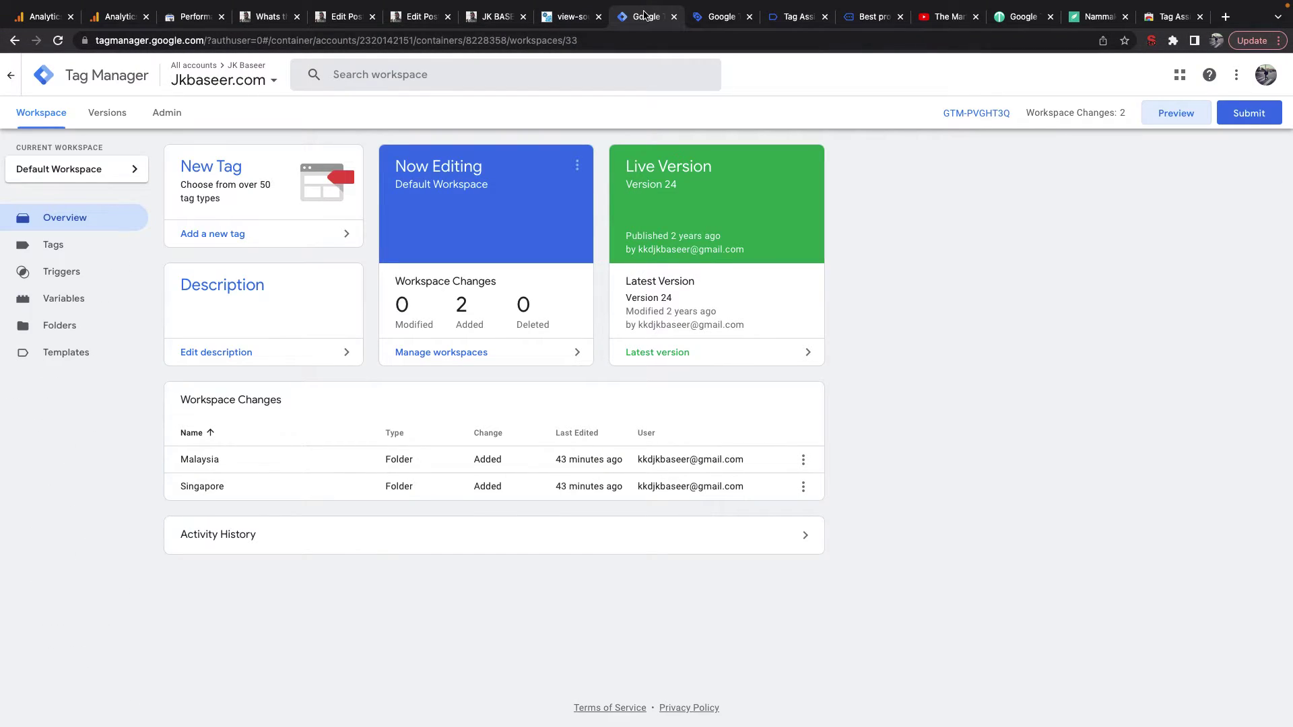
click(1176, 112)
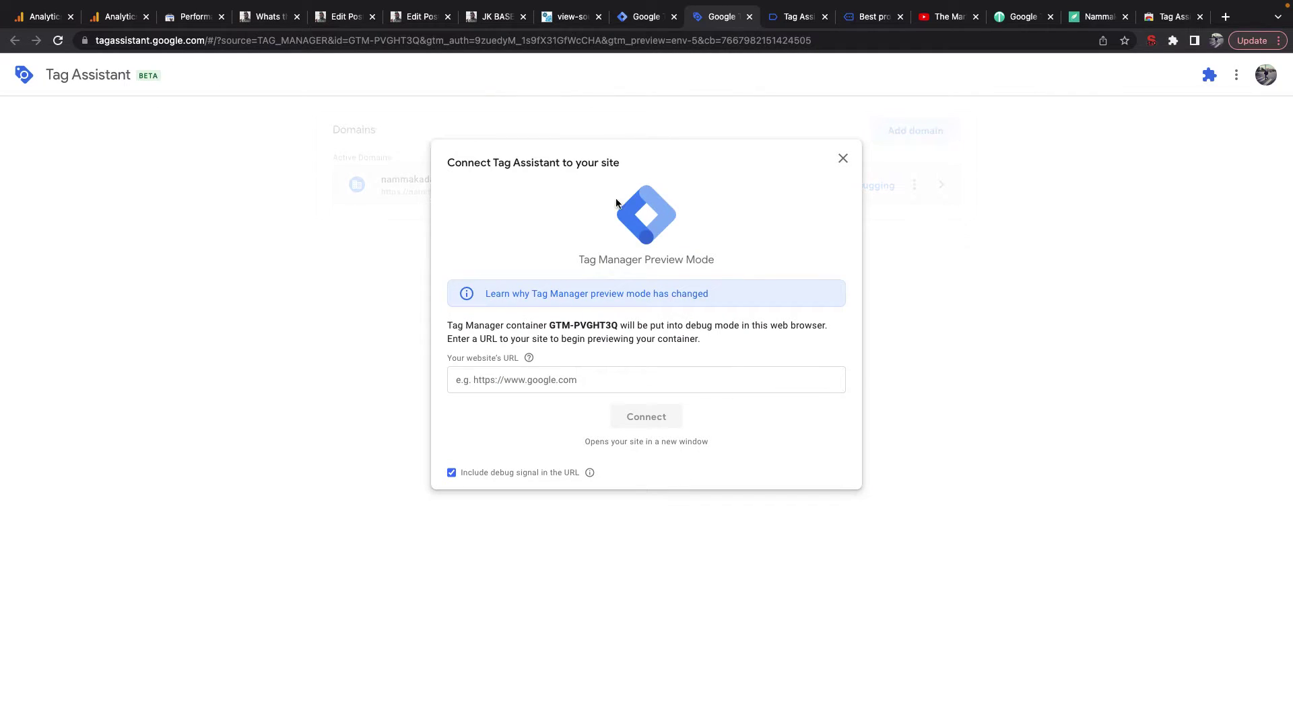
key(super+v)
click(645, 418)
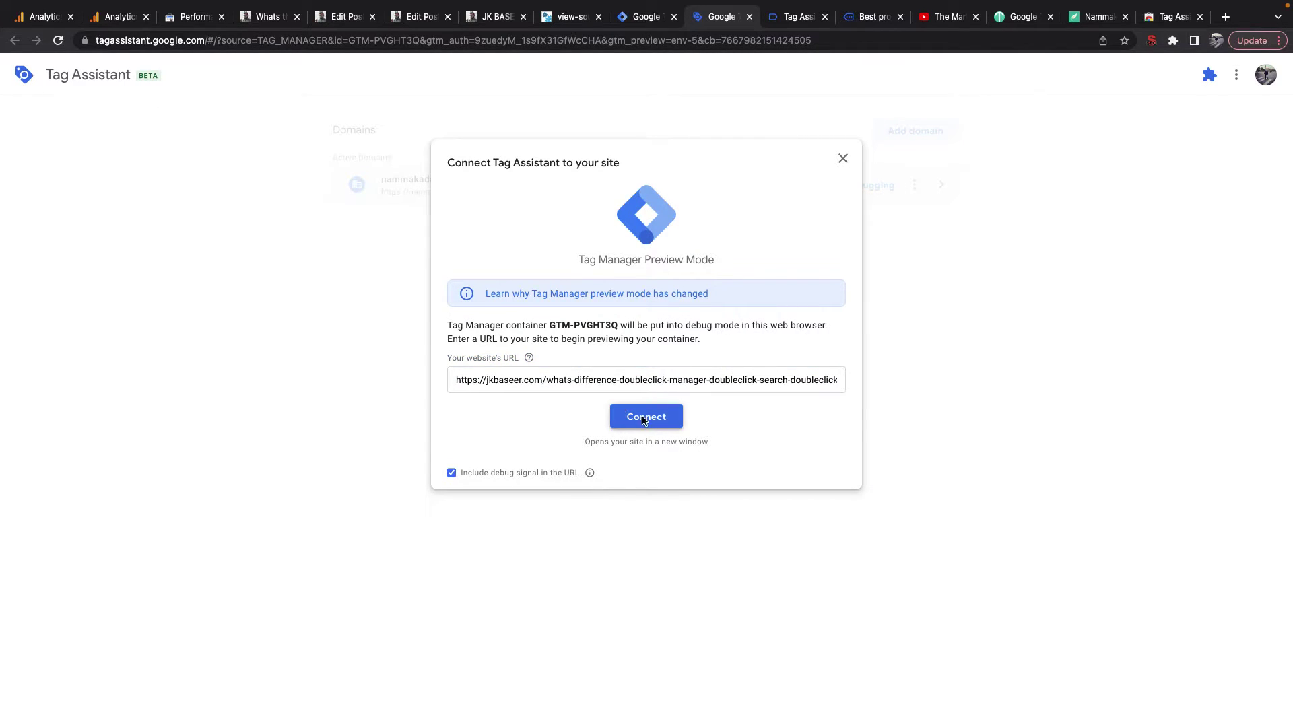
Step: Close the original copy of the article, place the Tag Assistant session beside Tag Manager, and continue to its debug summary
drag(269, 17, 619, 30)
click(677, 21)
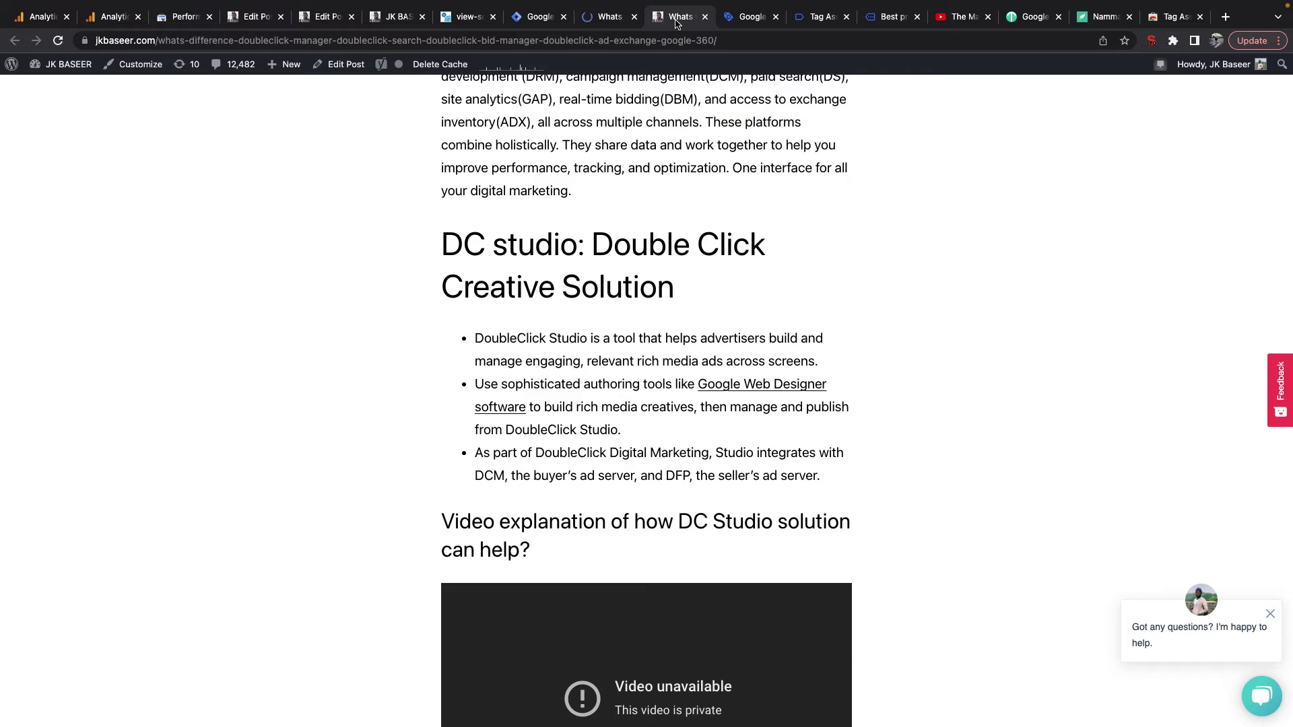
key(super+w)
click(632, 19)
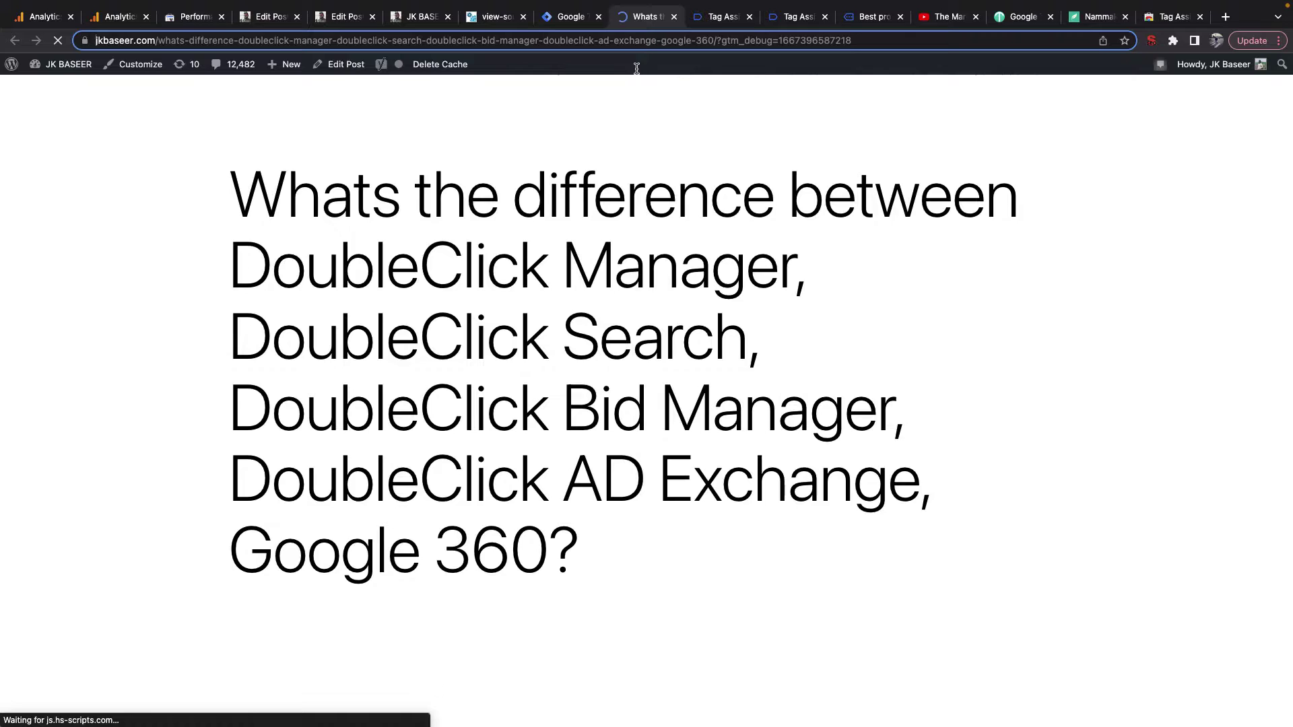
click(707, 19)
drag(707, 19, 623, 25)
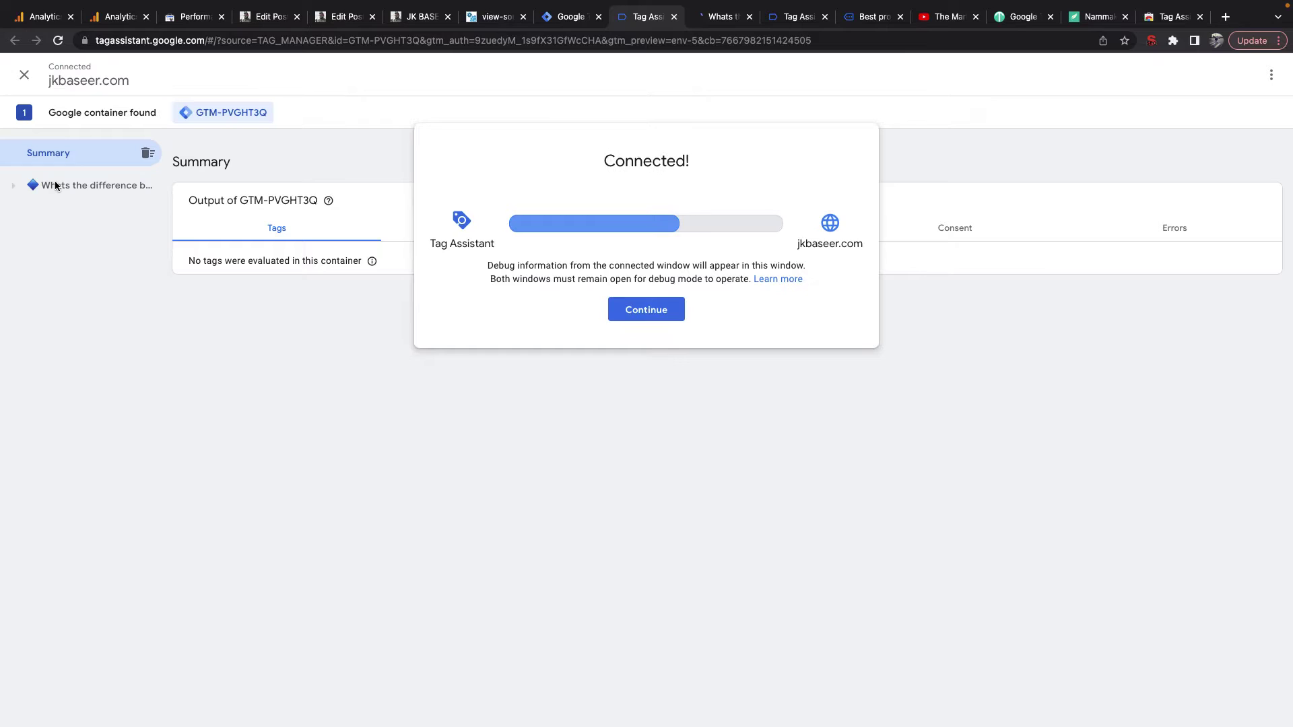
click(619, 307)
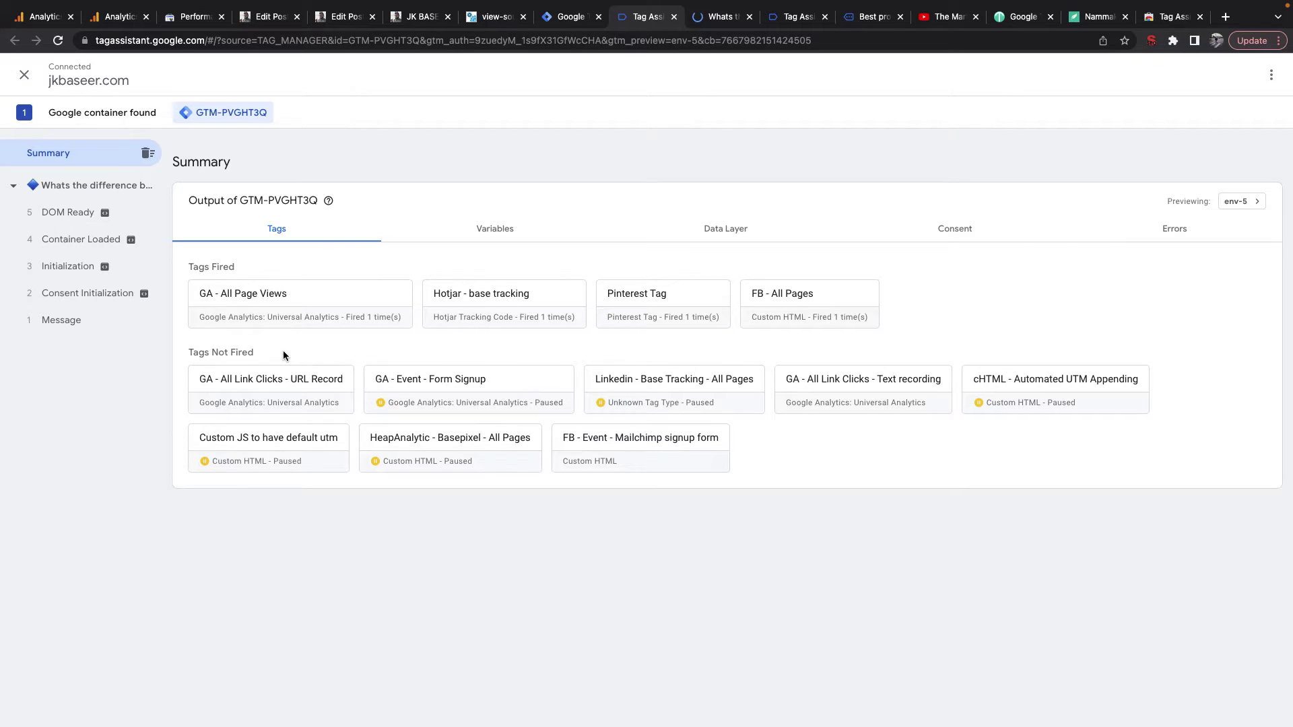
Step: Follow the "DC studio: Double Click Creative Solution" table of contents link in the connected blog article
click(720, 19)
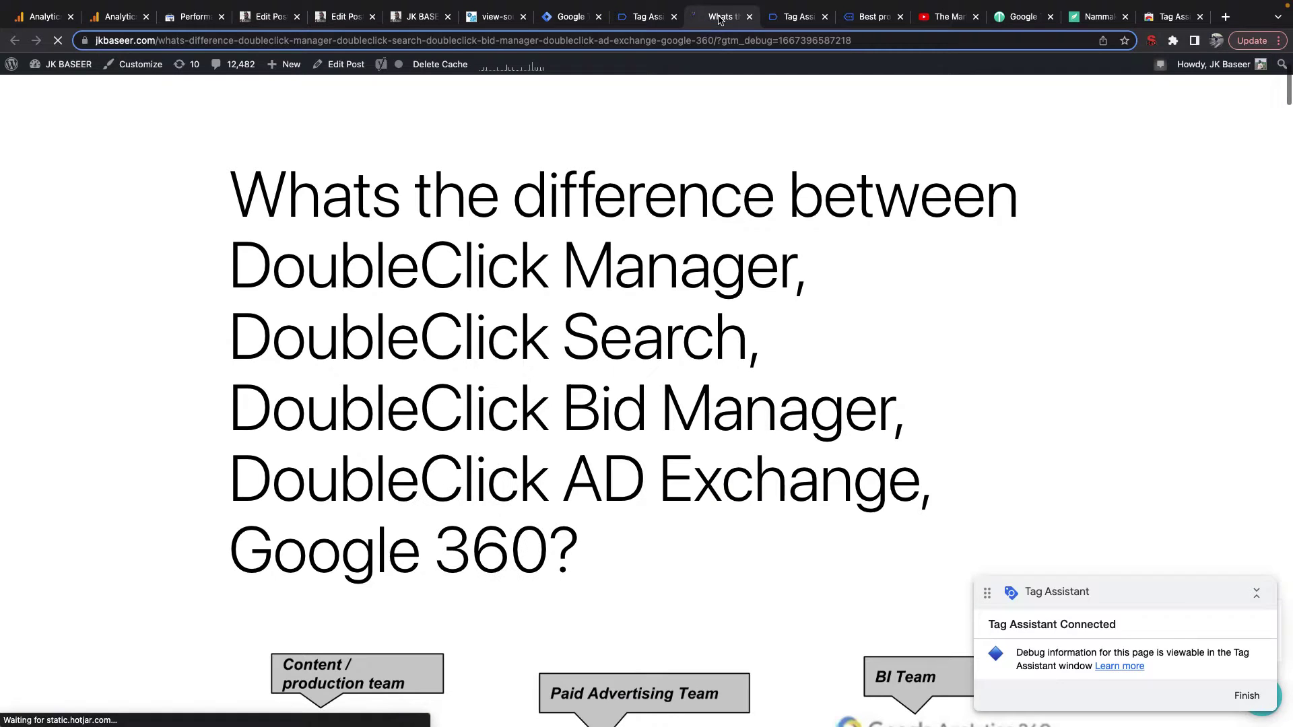
scroll(648, 436, down, 3)
scroll(648, 436, down, 10)
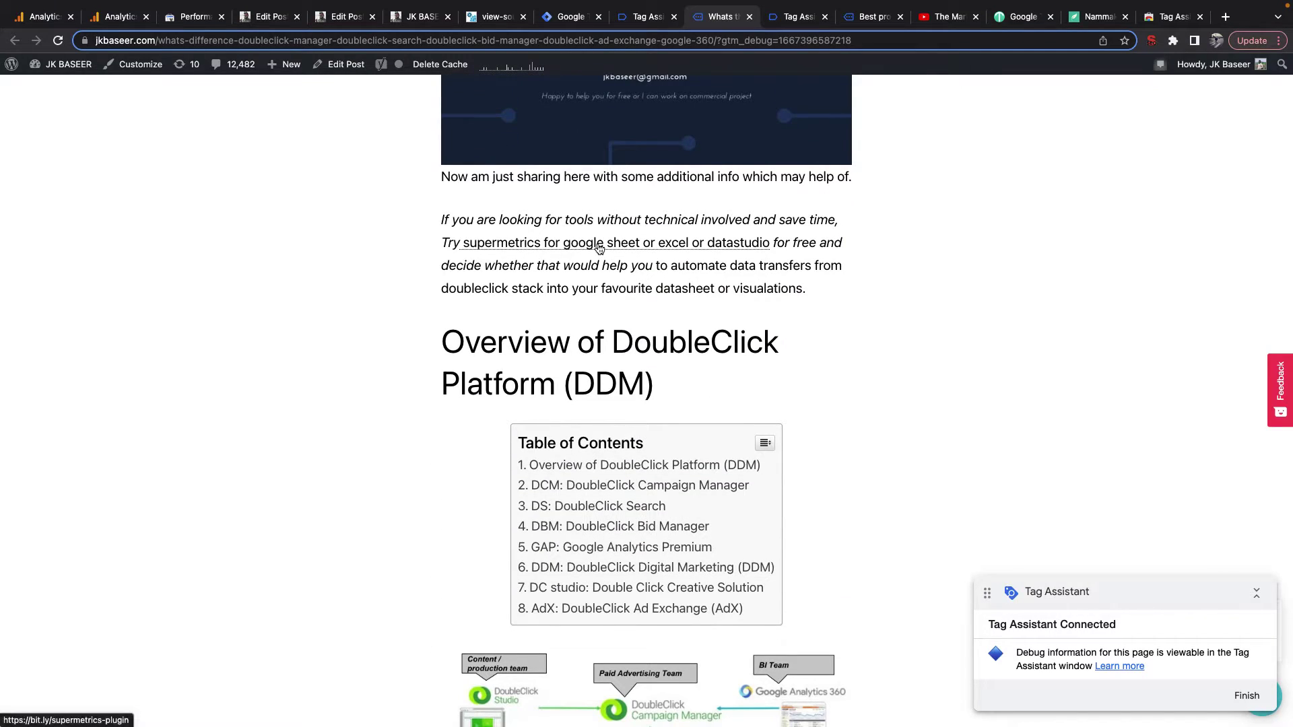
scroll(609, 469, down, 7)
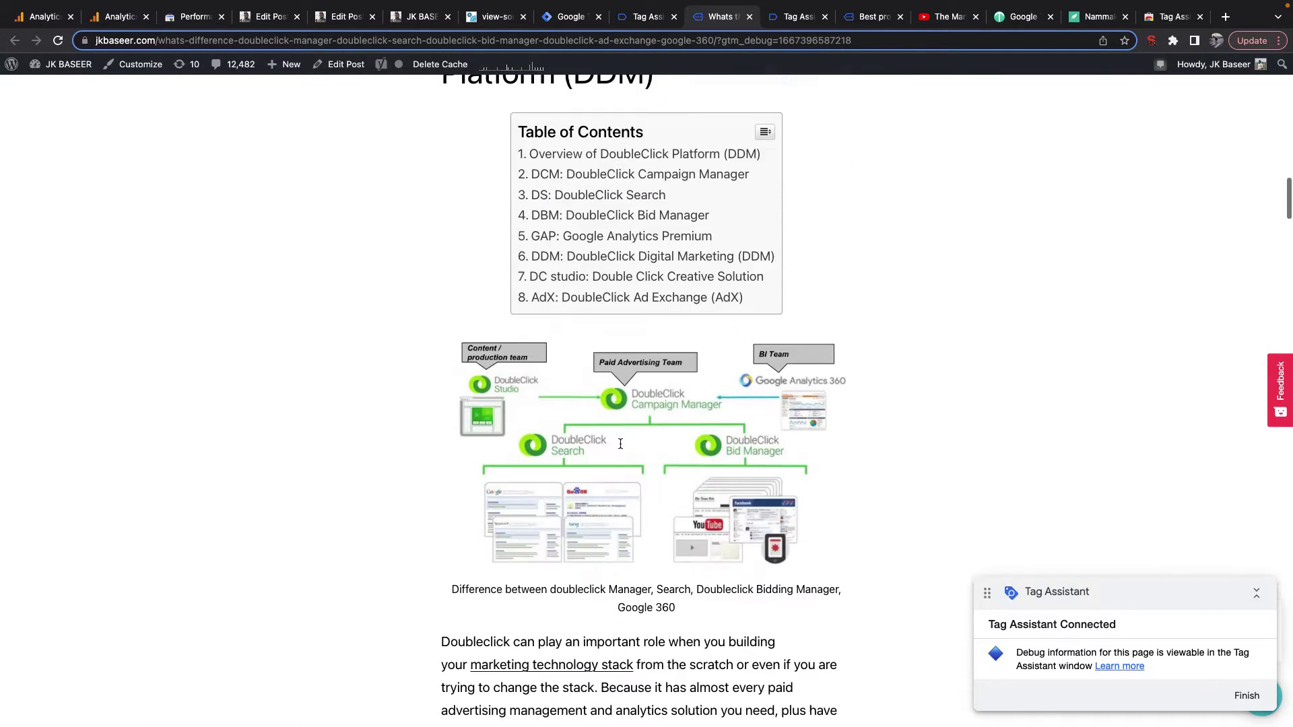
scroll(610, 470, up, 2)
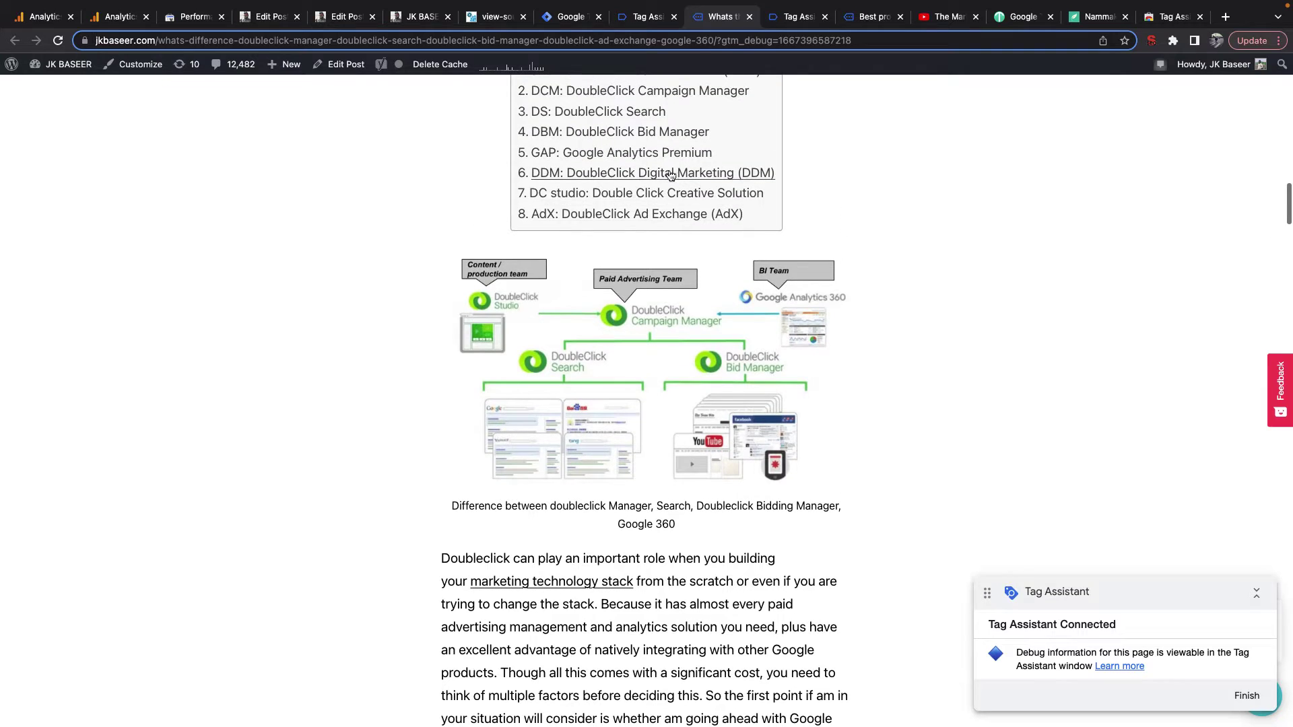
click(653, 193)
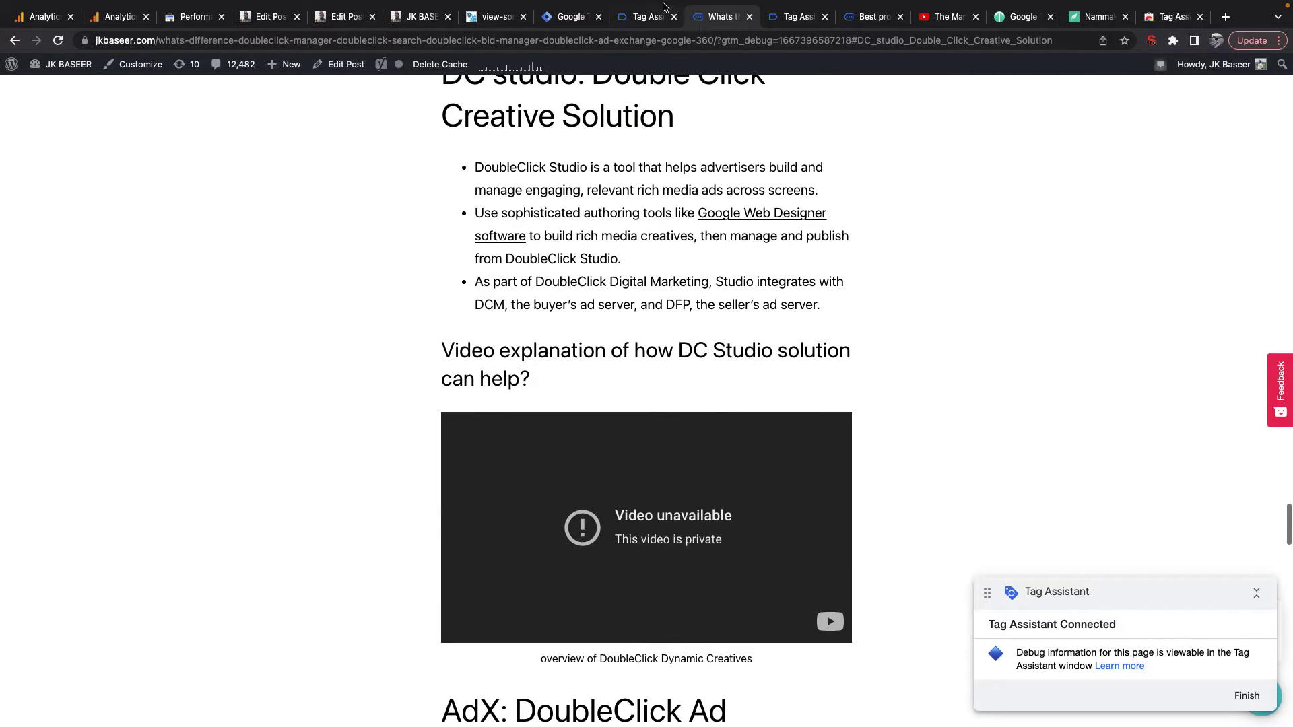
Step: Inspect the Link Click event's tags and variables in Tag Assistant, highlighting the Click Element and Click Text values
click(643, 16)
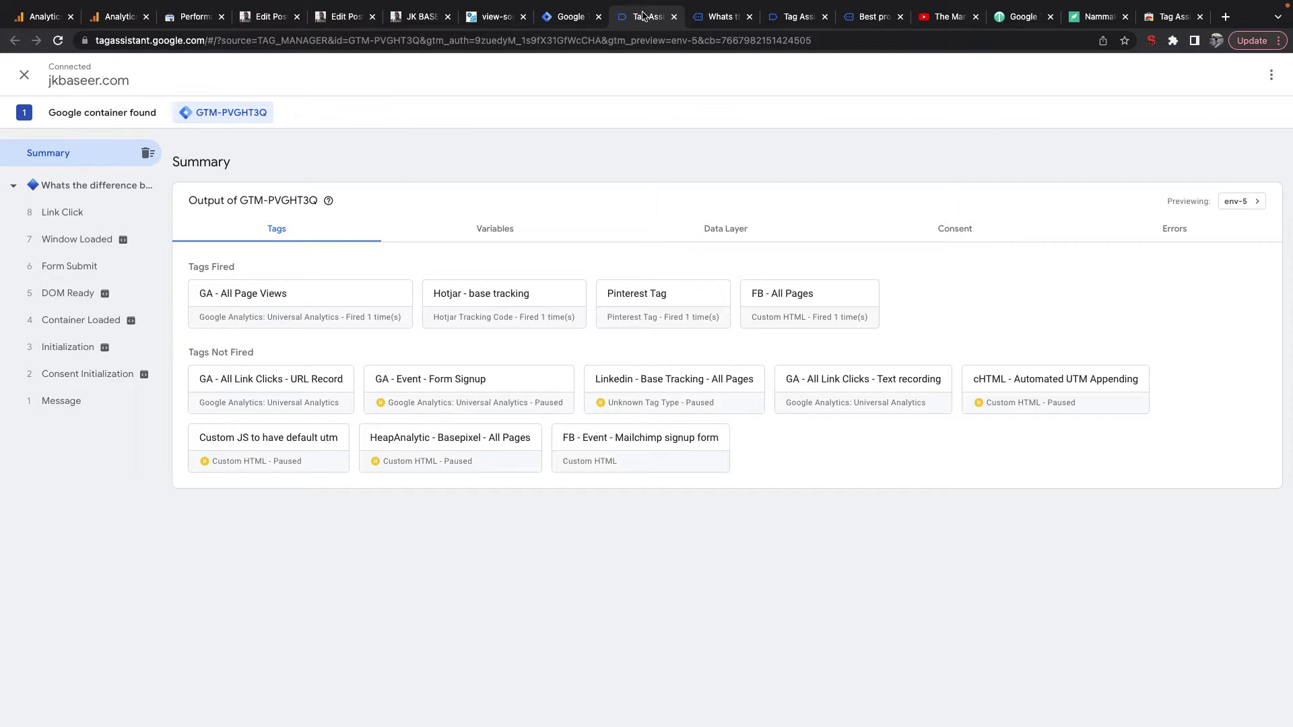
click(98, 214)
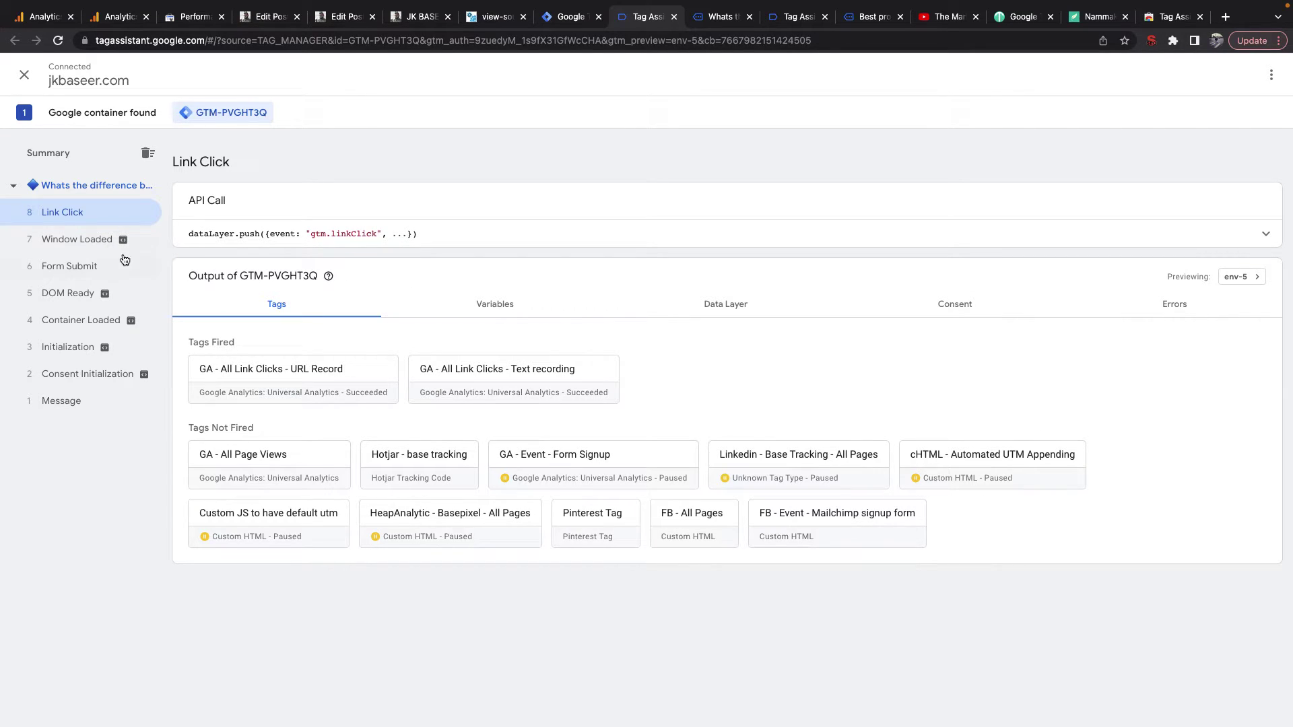
click(506, 306)
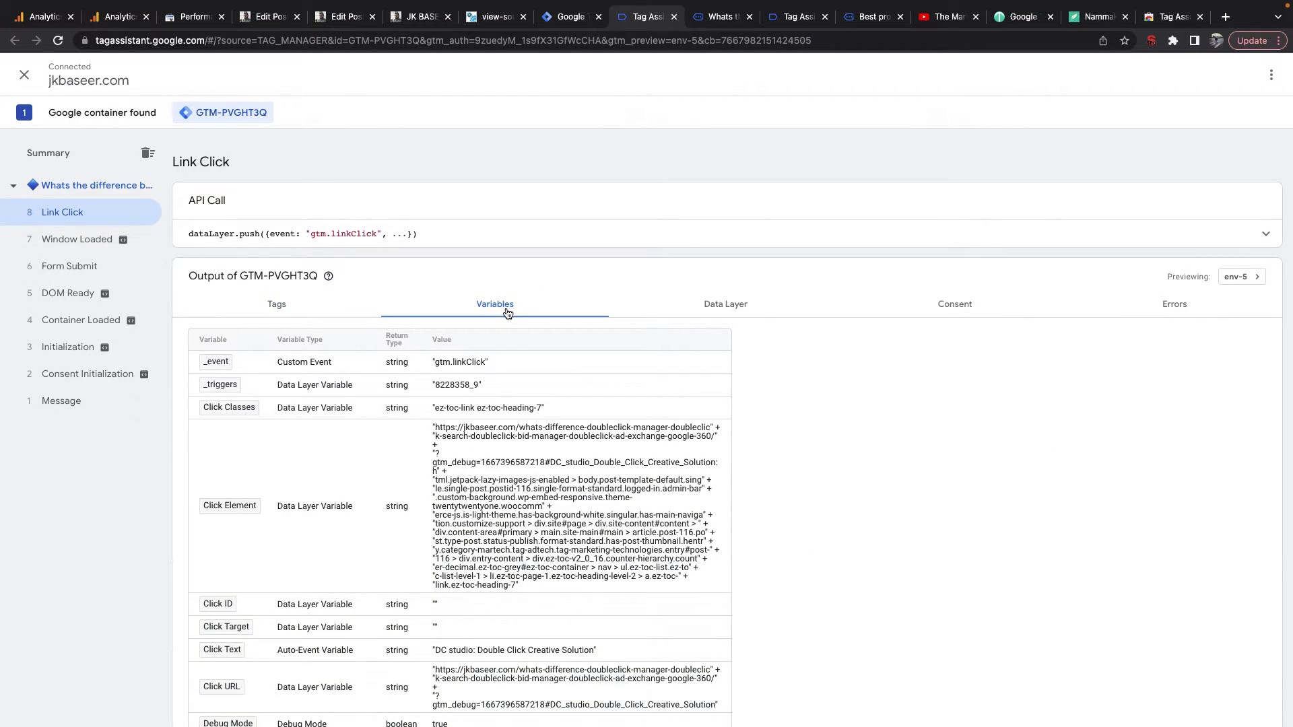
scroll(543, 466, down, 3)
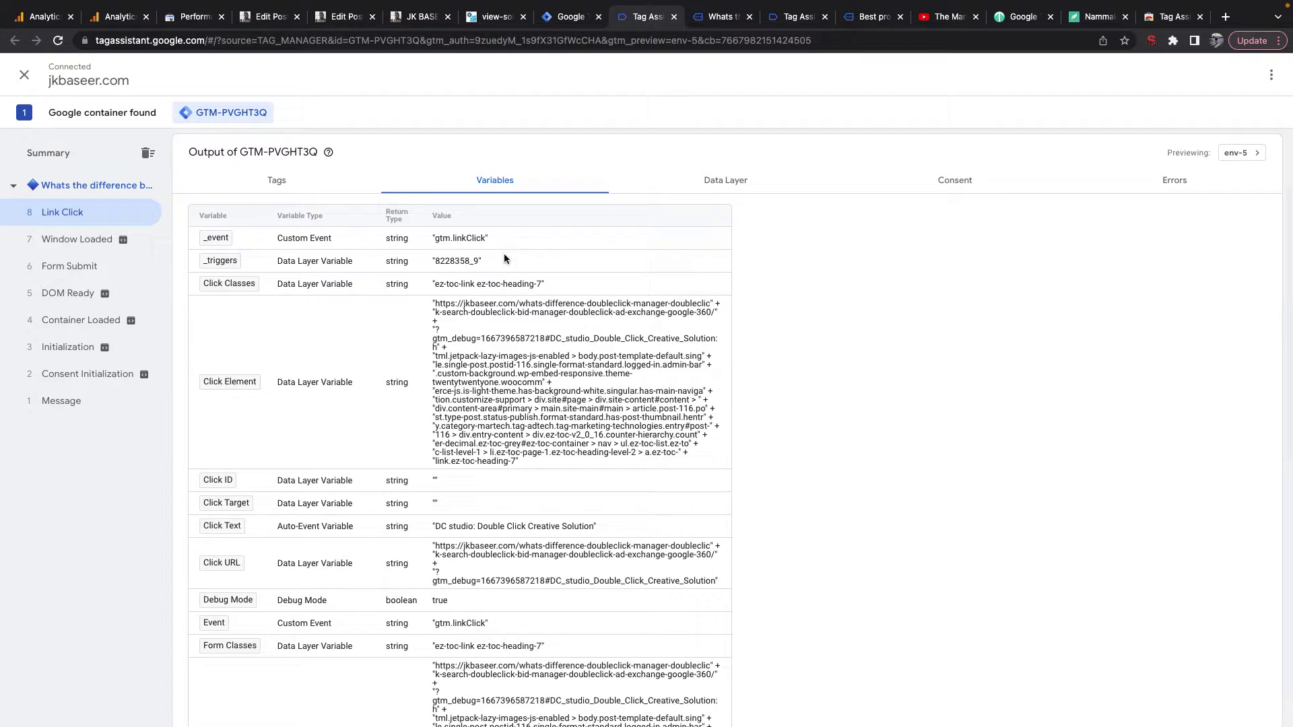
scroll(485, 283, down, 1)
drag(470, 303, 433, 277)
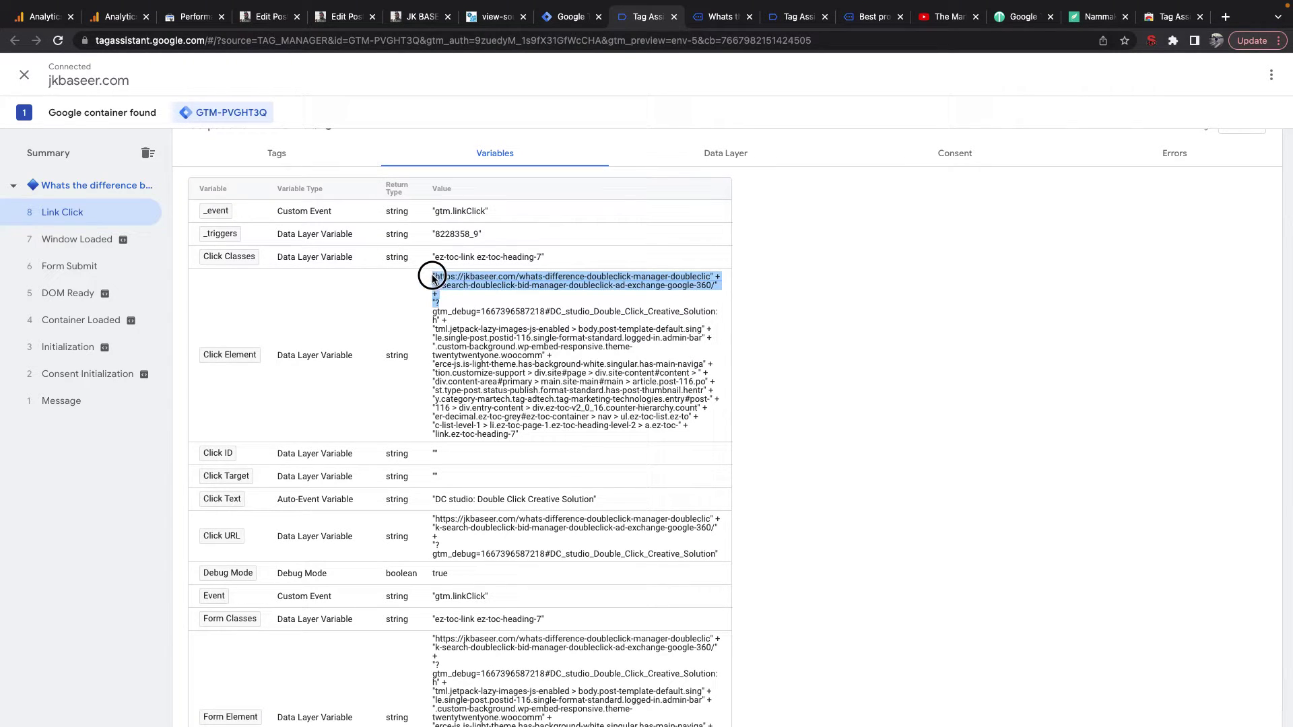
scroll(580, 525, down, 1)
drag(608, 438, 431, 435)
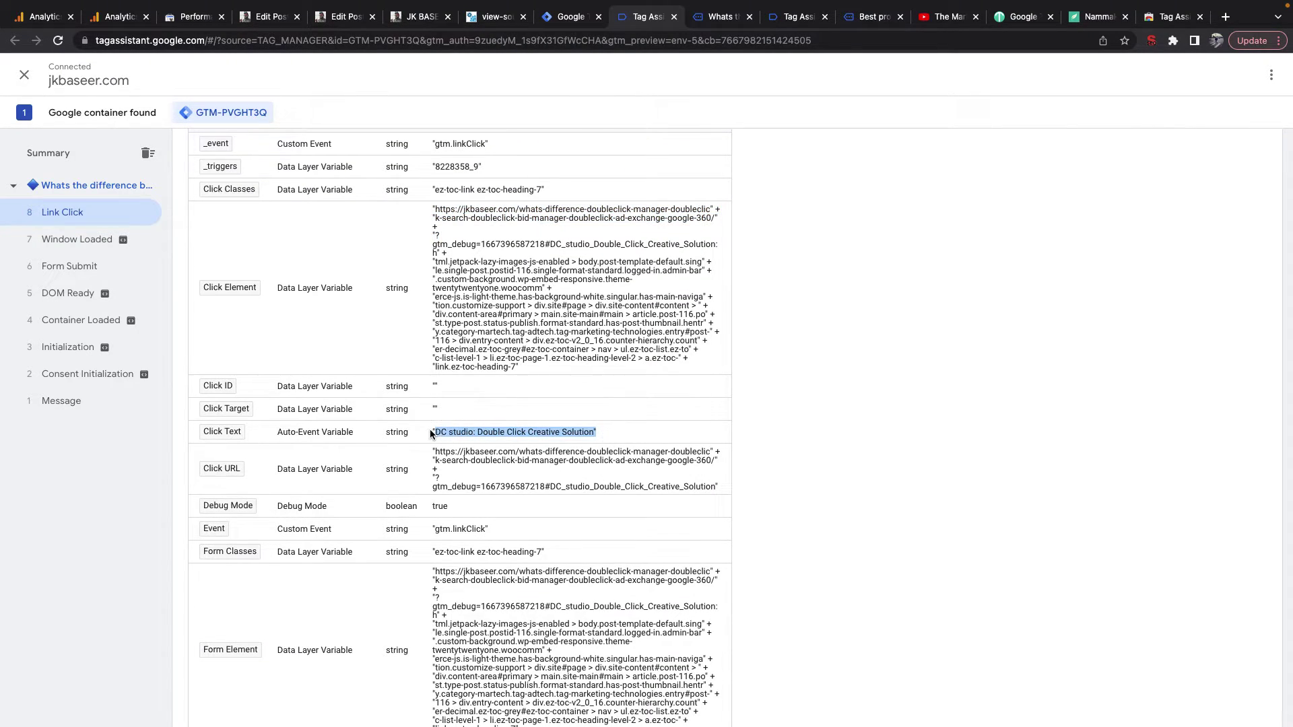
Step: Check the recorded click text against the table of contents links in the blog article
click(718, 17)
scroll(675, 256, up, 15)
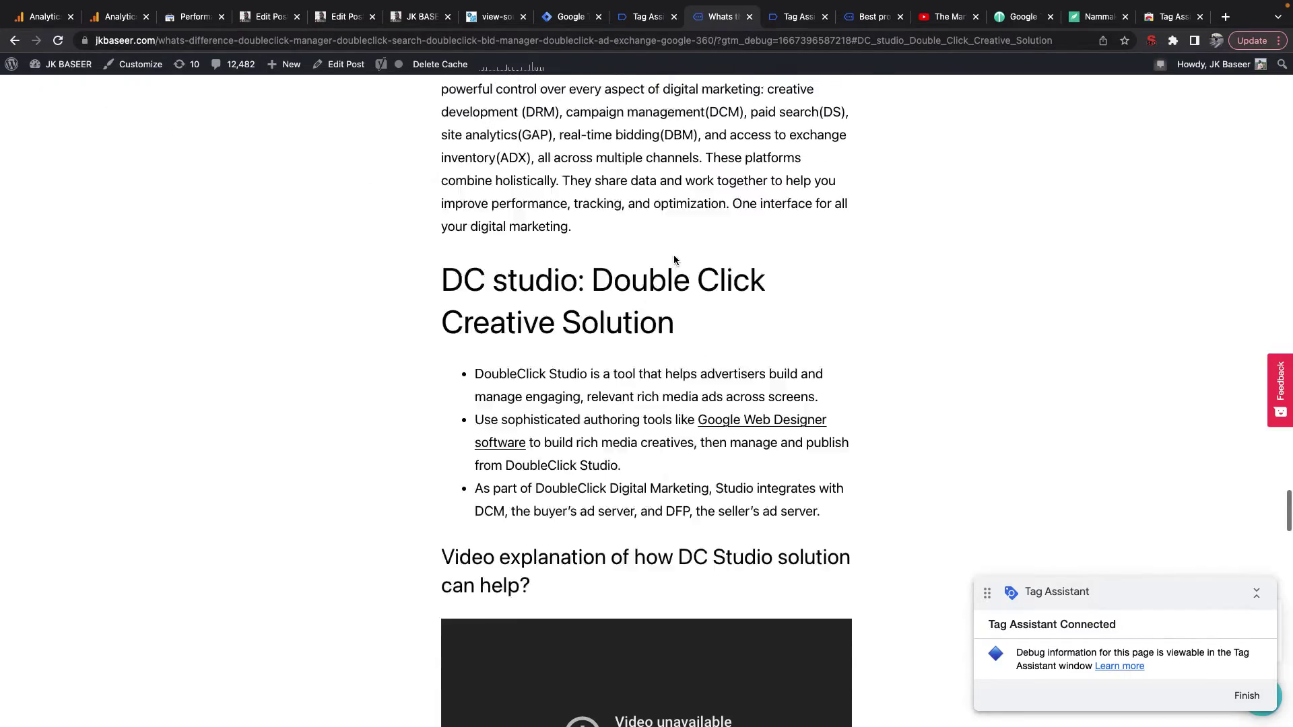
scroll(674, 255, up, 15)
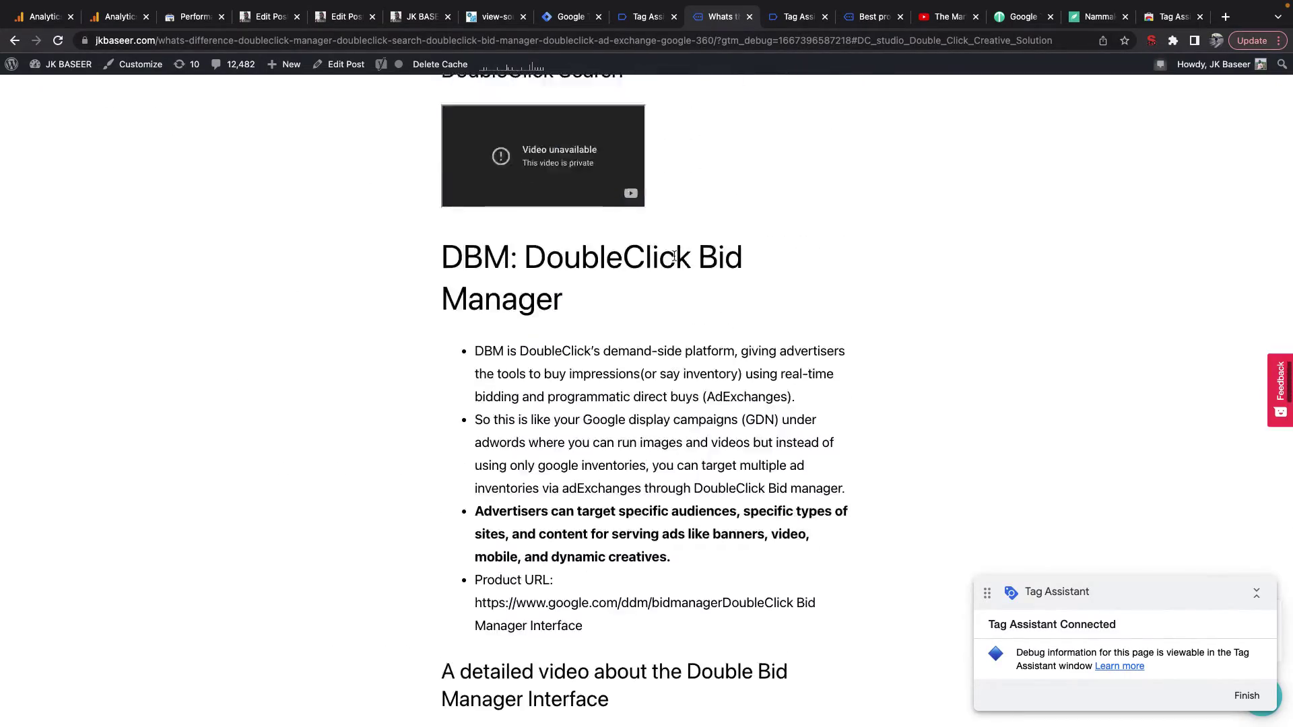
scroll(674, 255, up, 15)
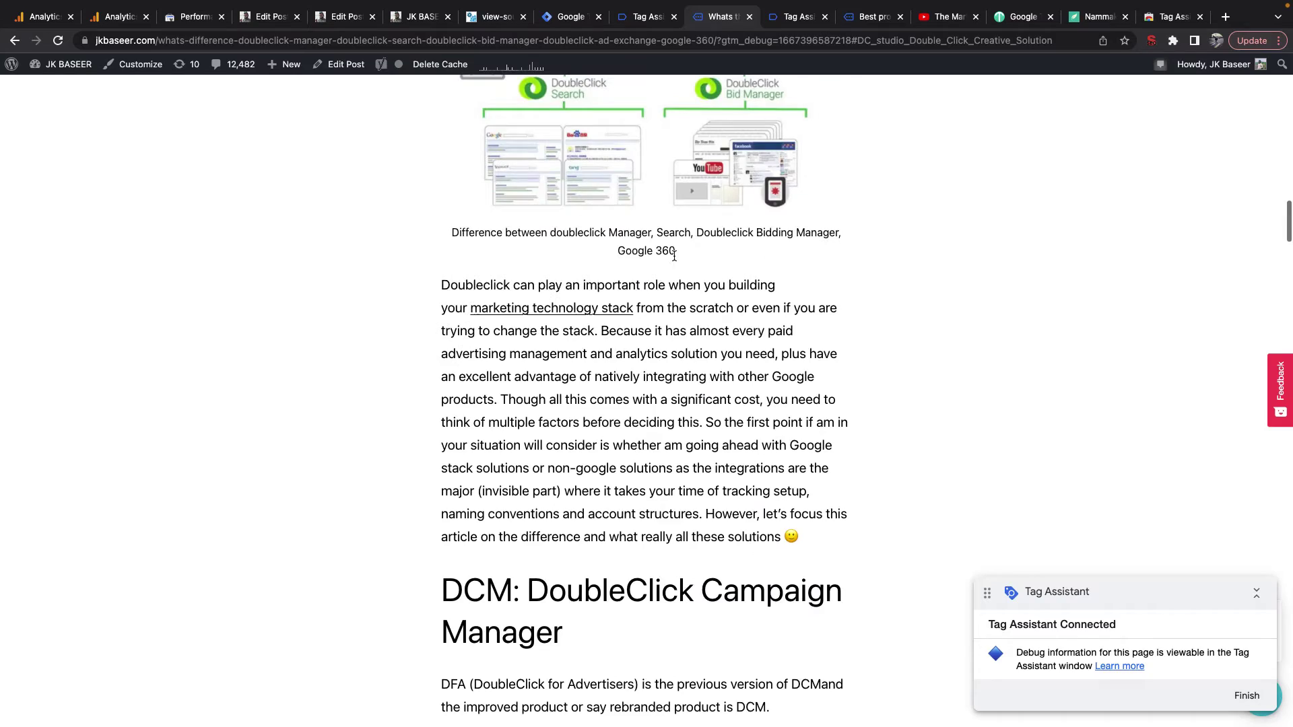
scroll(674, 254, up, 8)
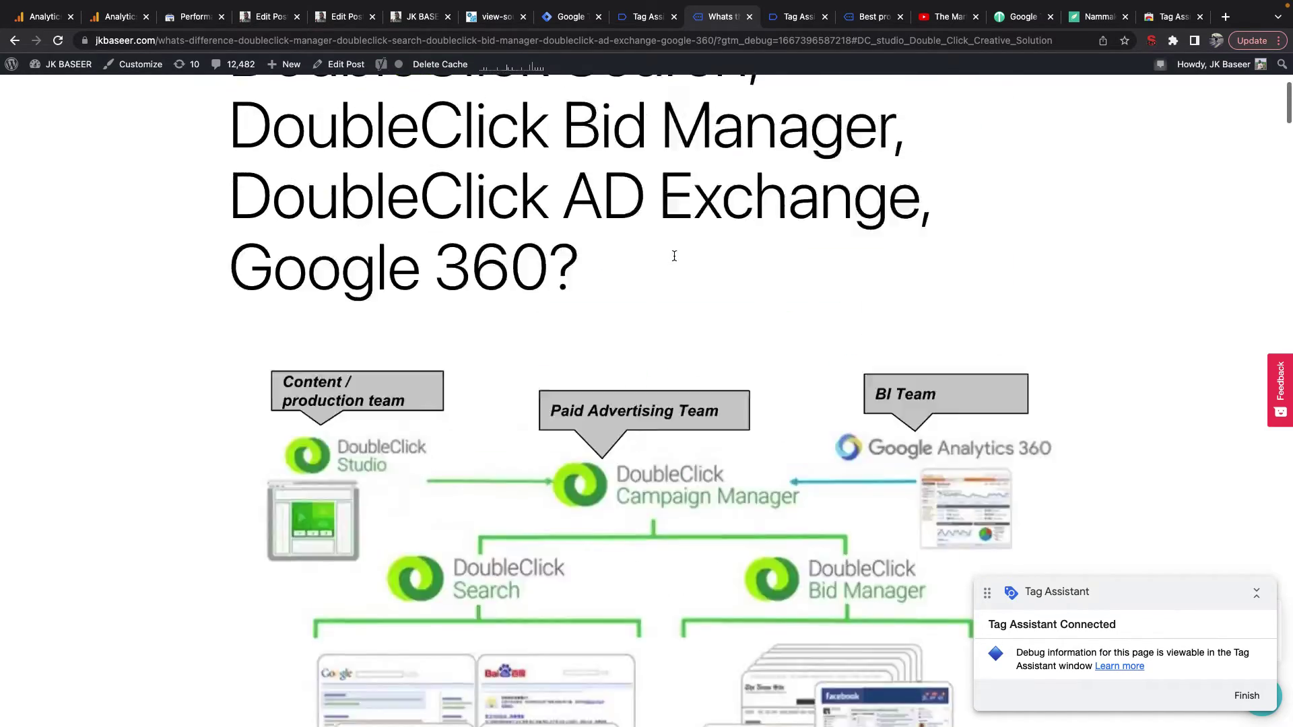
scroll(674, 254, down, 12)
scroll(674, 254, down, 9)
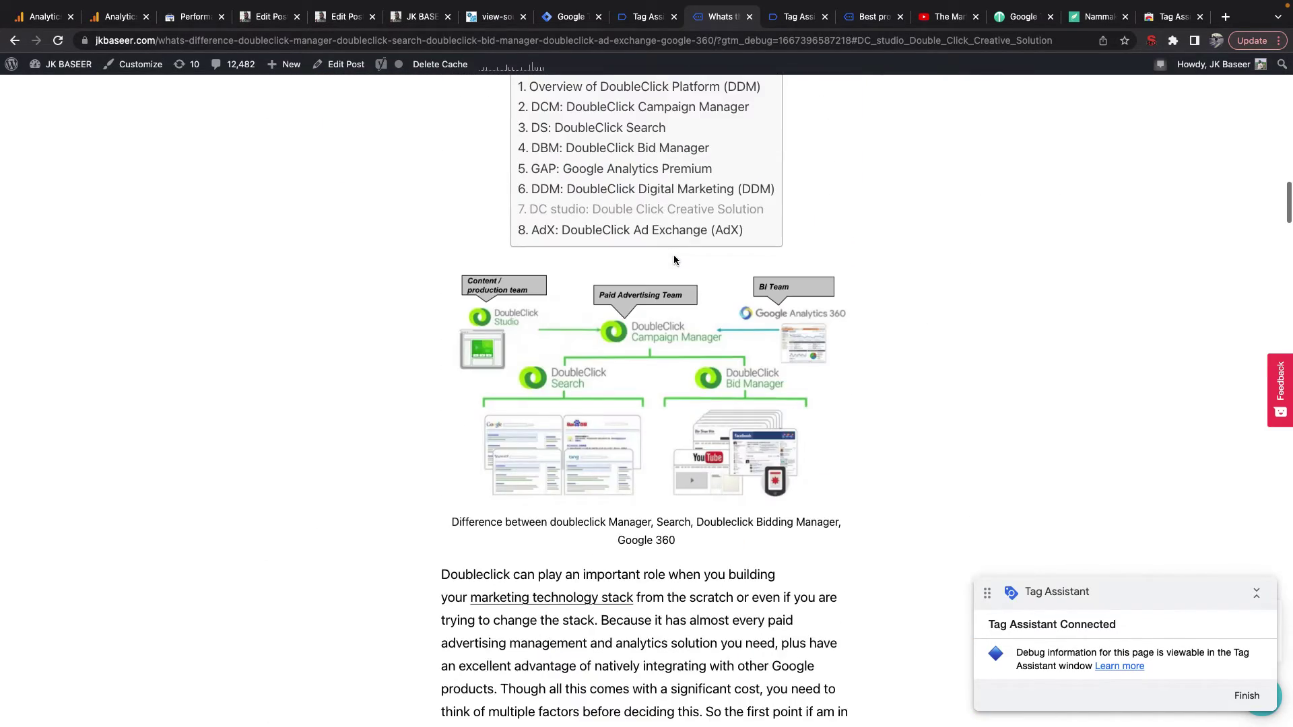
Step: Review the remaining Link Click variables in Tag Assistant and return to the blog's container in Tag Manager
click(640, 16)
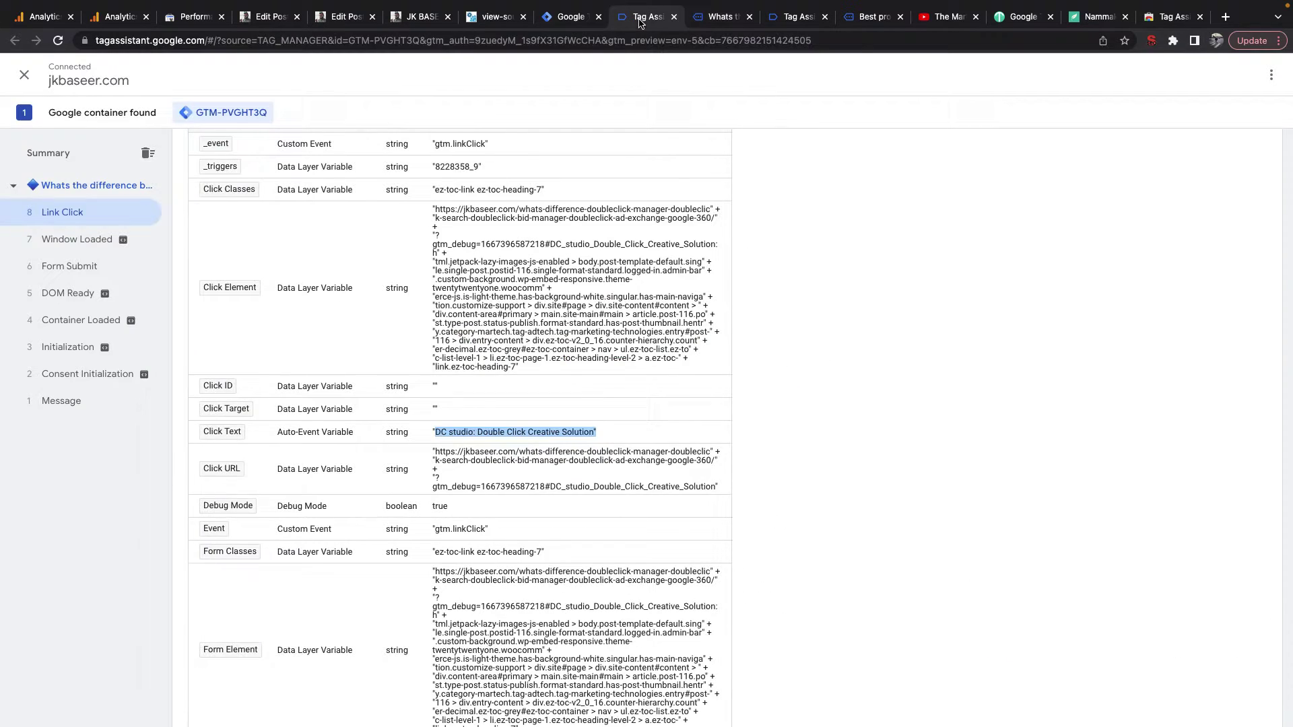
scroll(532, 502, down, 2)
scroll(547, 510, down, 2)
scroll(548, 514, up, 8)
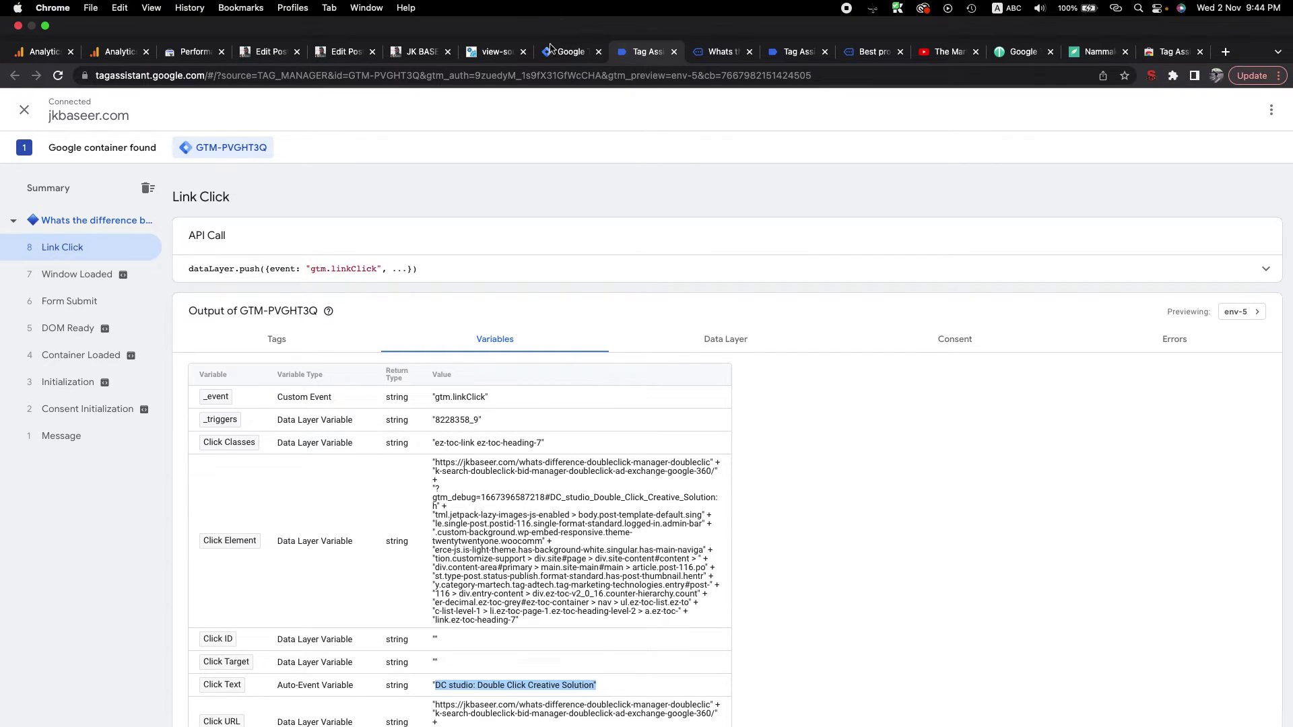
click(549, 54)
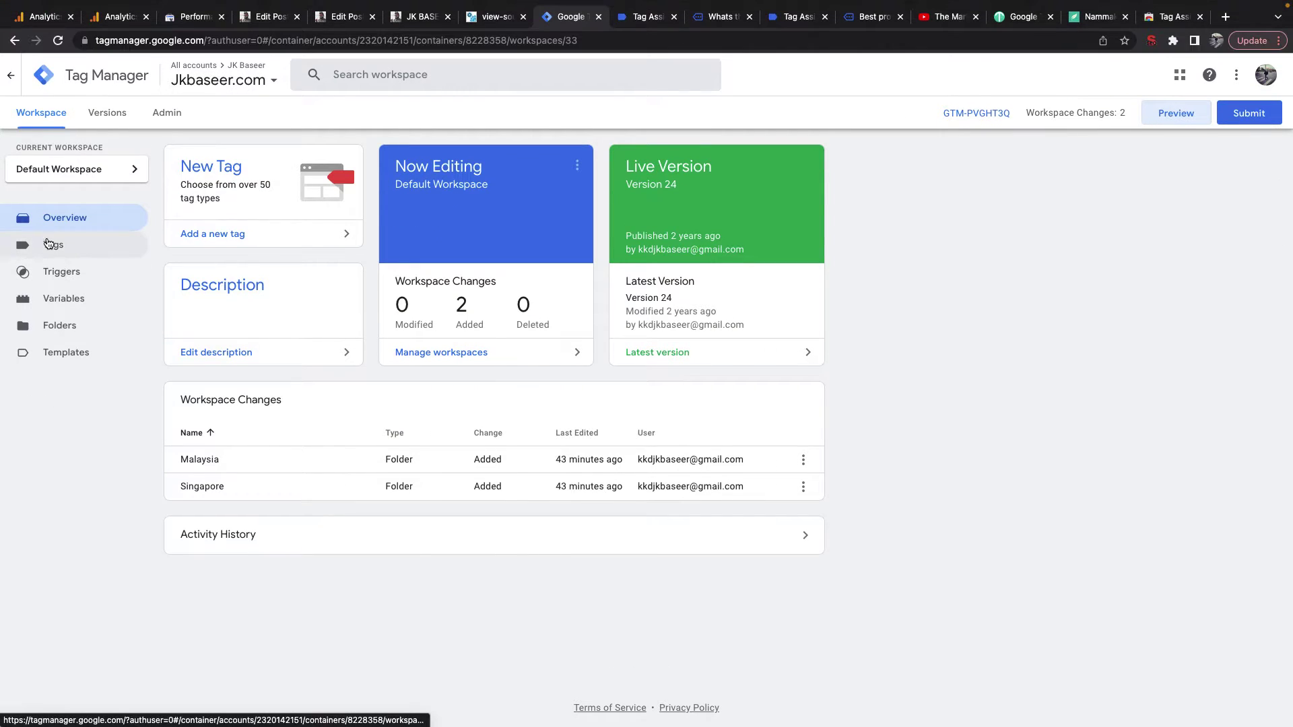
Step: Open the blog container's trigger list and review the Link Click event's variables in Tag Assistant
click(49, 244)
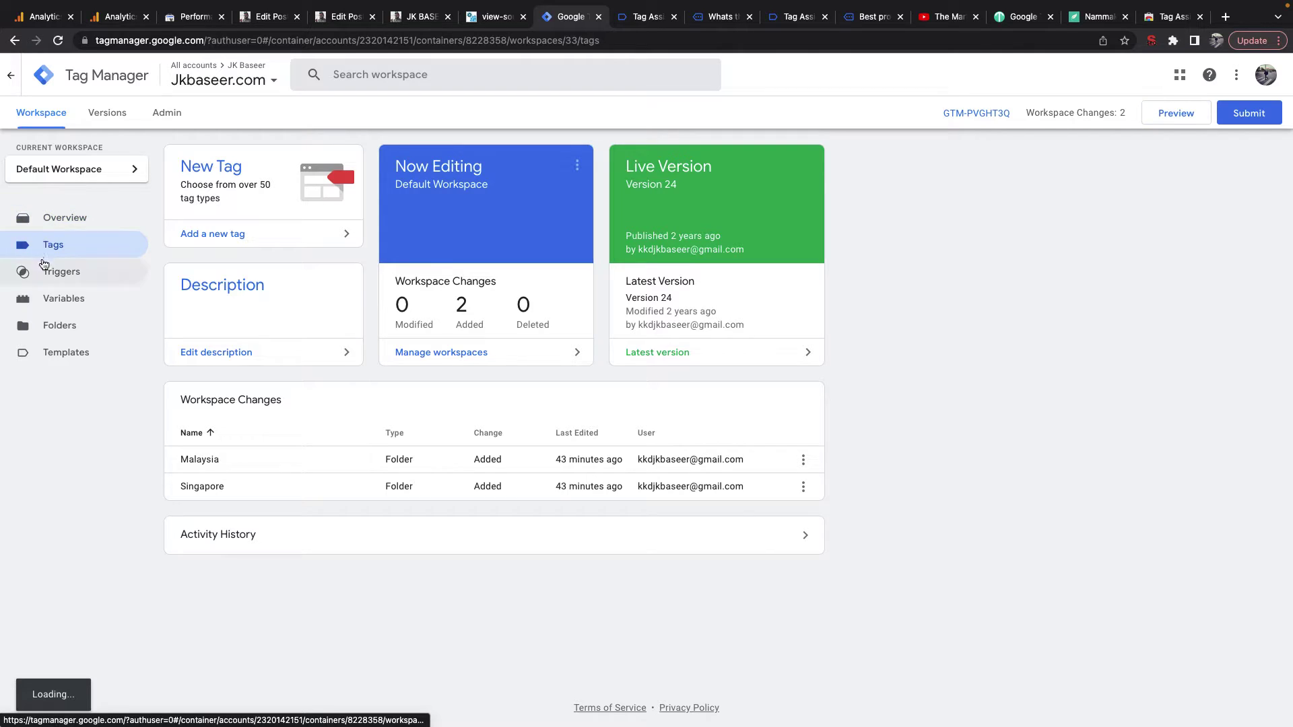
click(44, 281)
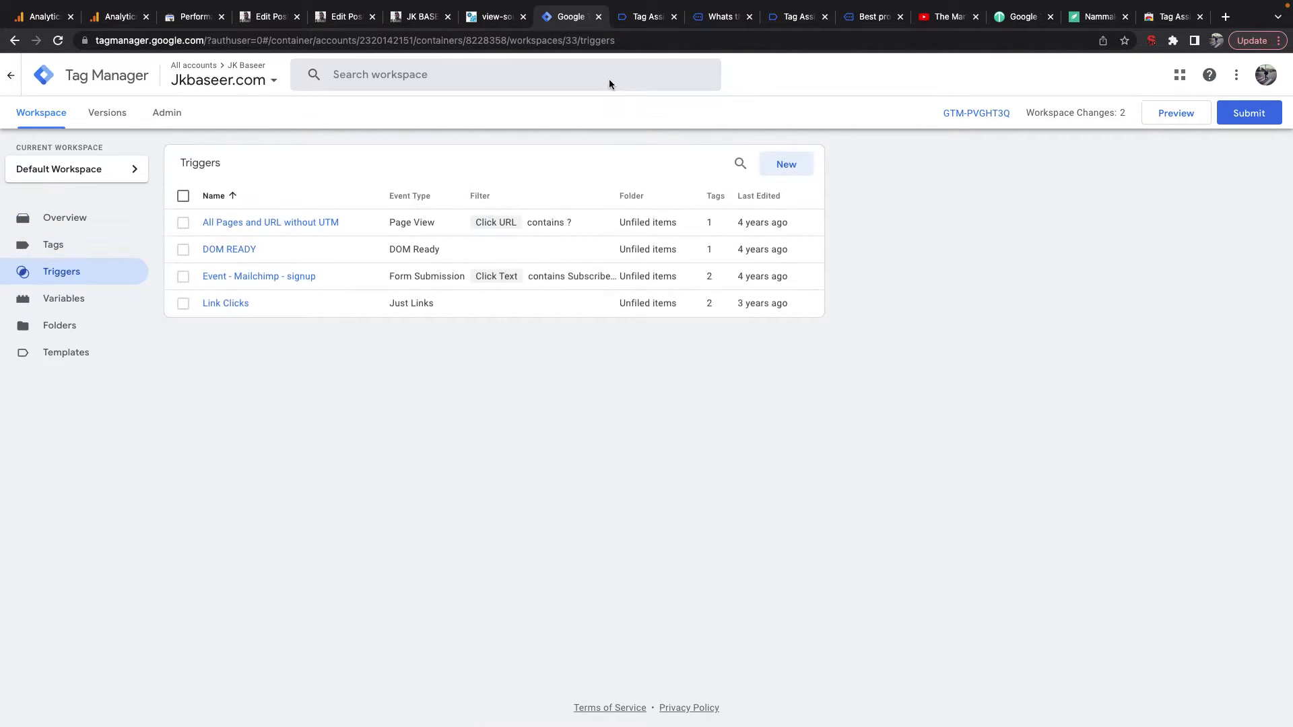
click(641, 18)
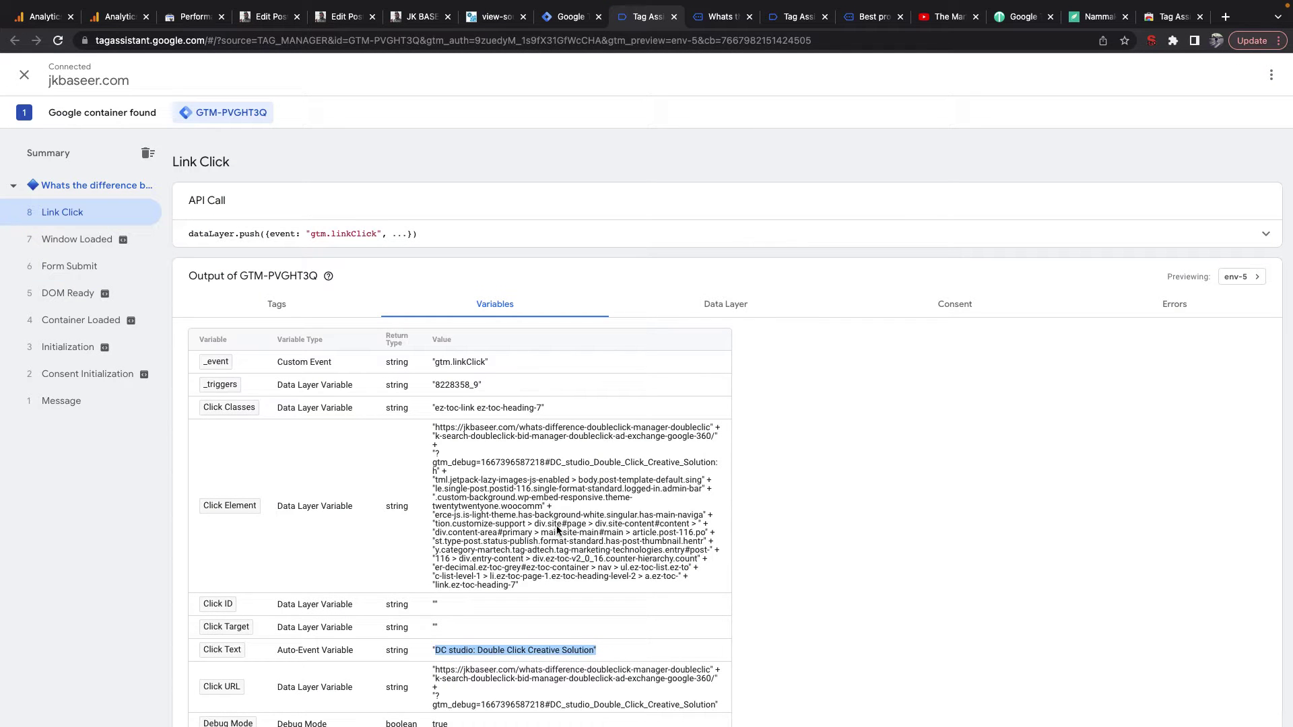
scroll(482, 422, down, 2)
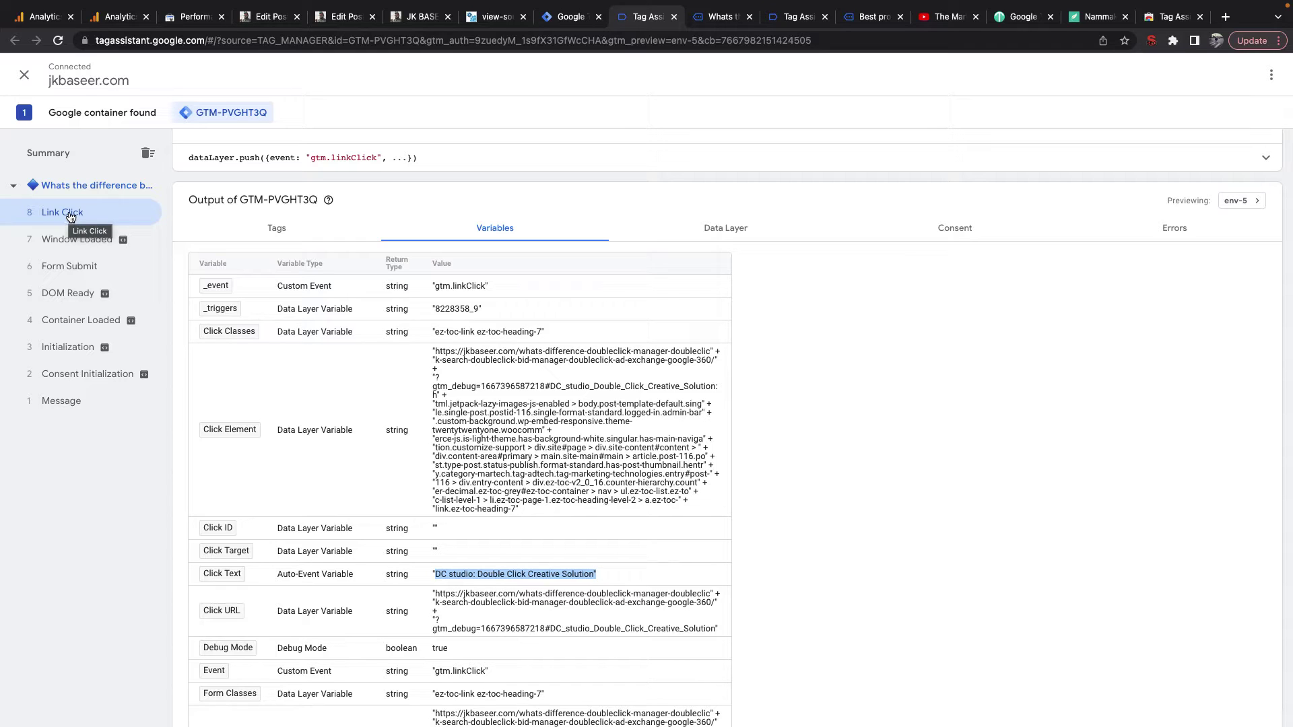
scroll(512, 571, down, 1)
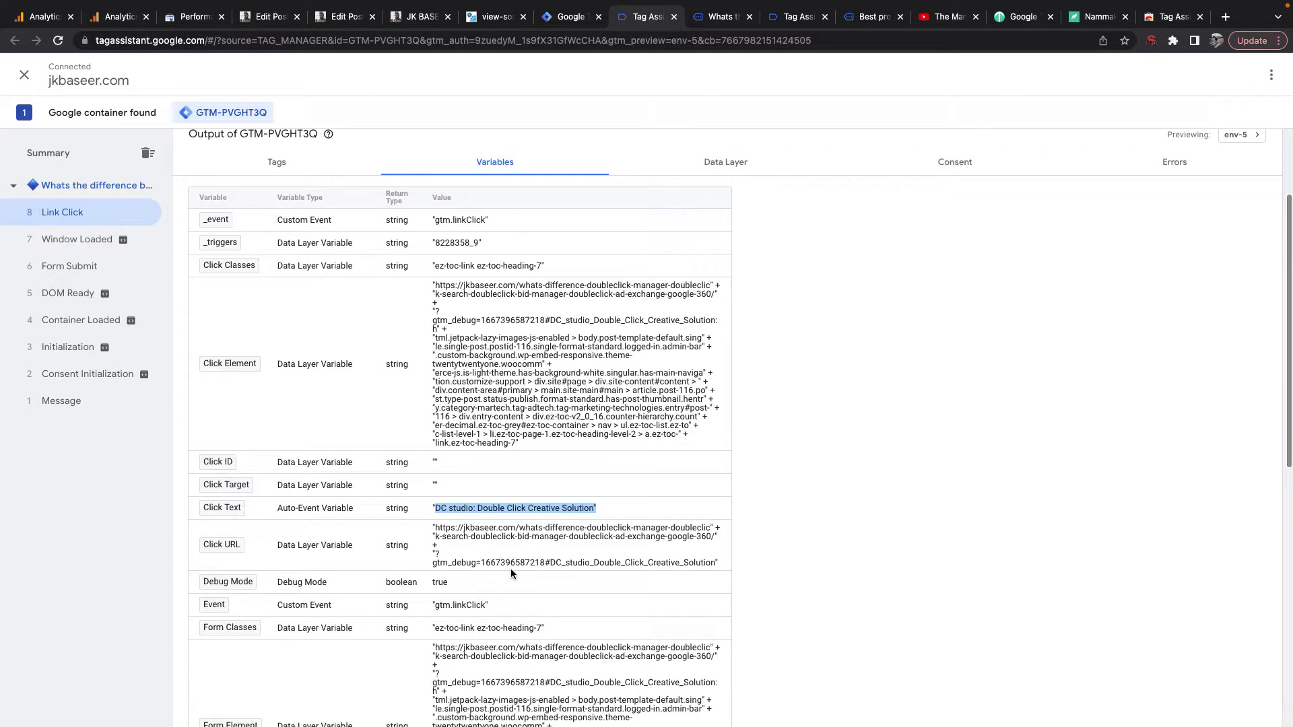
scroll(447, 519, down, 2)
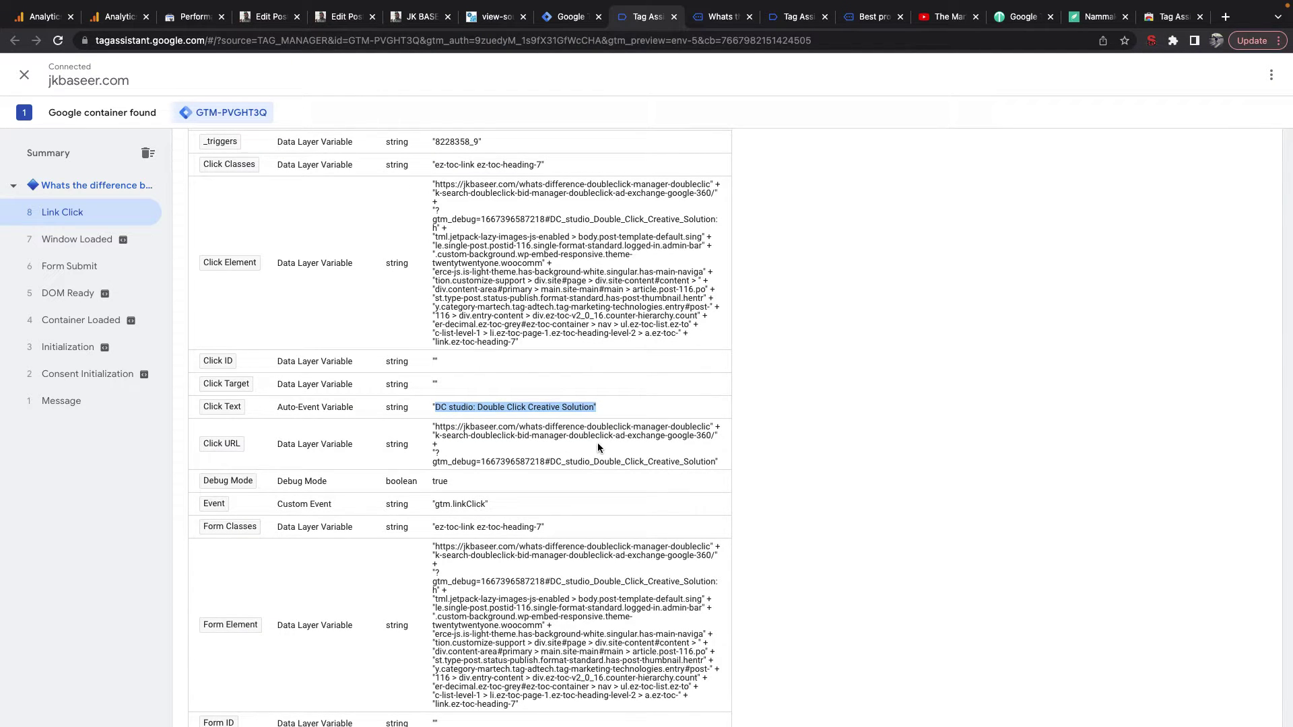
scroll(512, 400, up, 2)
Step: Start a new trigger in the blog's Tag Manager container
click(555, 21)
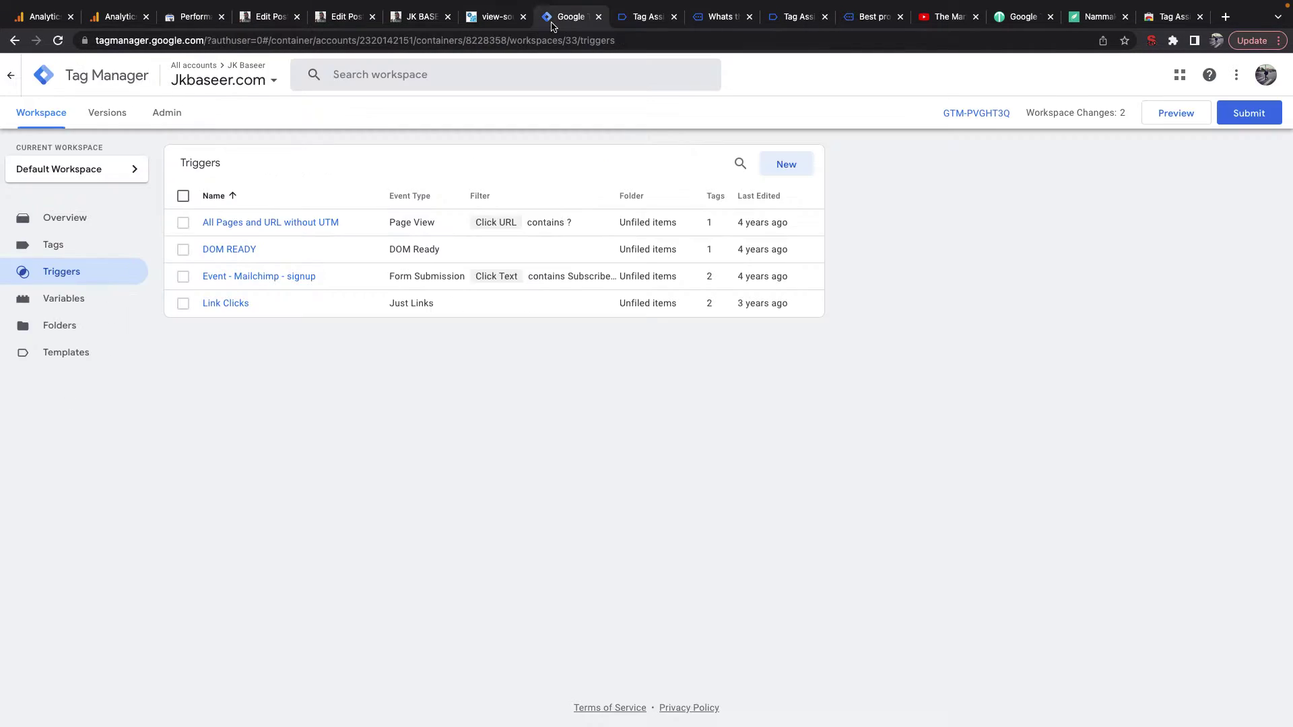
click(792, 166)
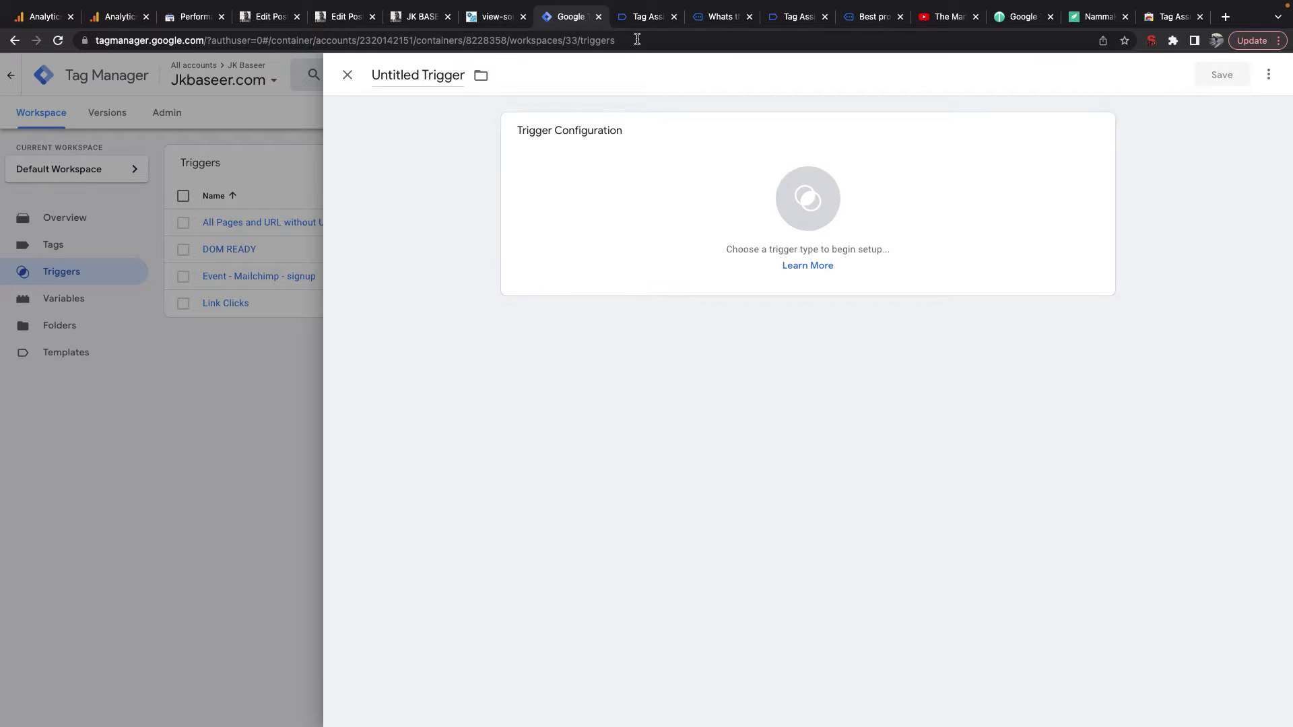
Step: Inspect the firing triggers of the fired "GA - All Link Clicks - URL Record" tag in Tag Assistant, then close its details
click(634, 17)
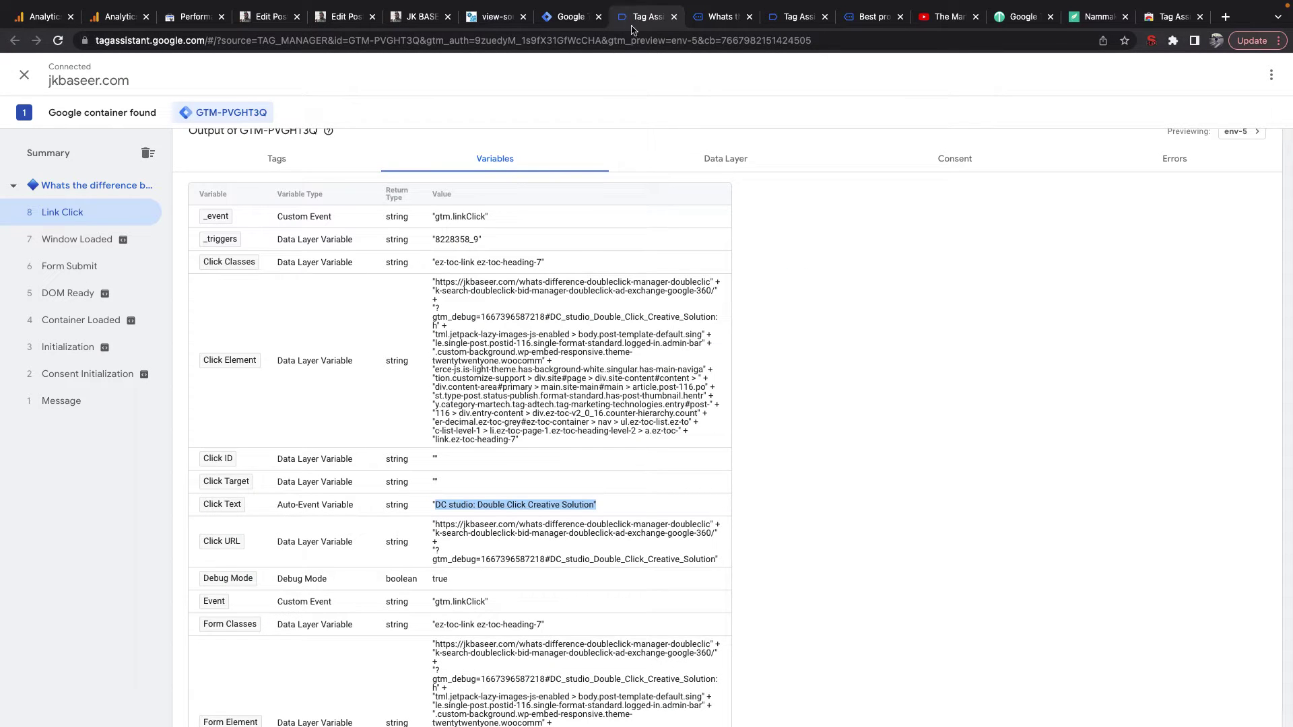
click(327, 173)
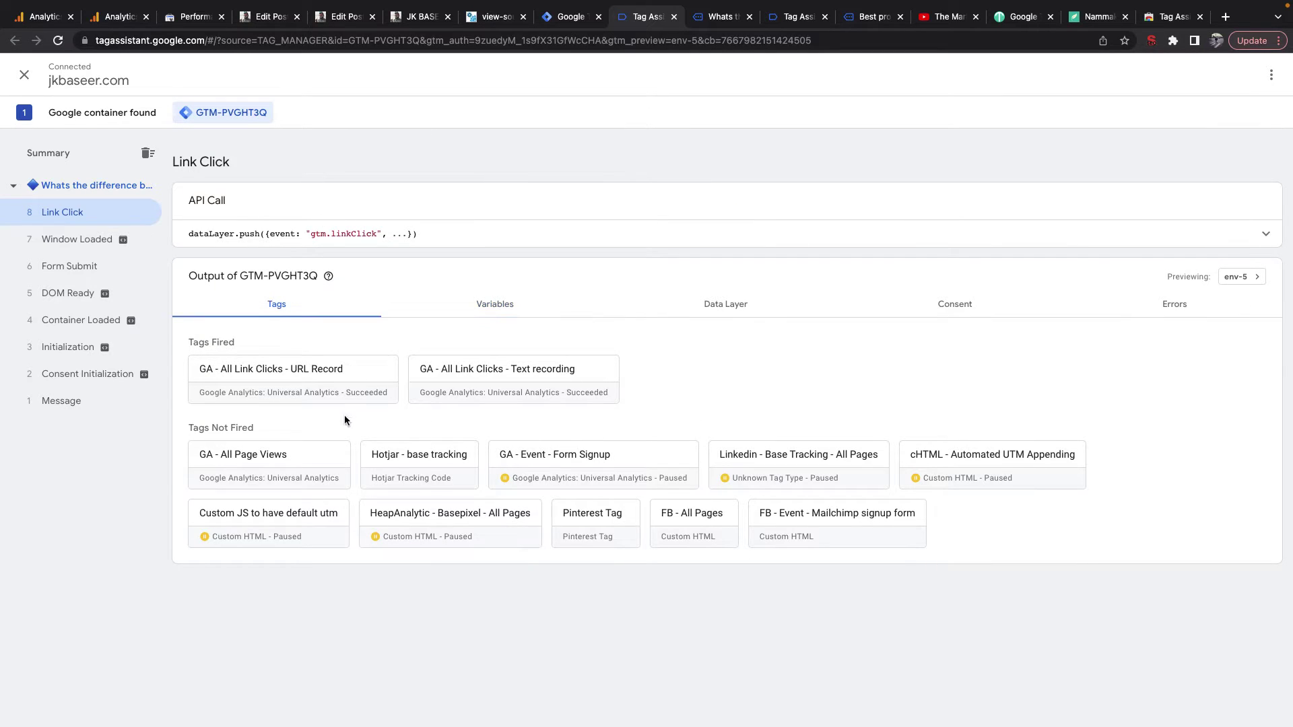
click(324, 385)
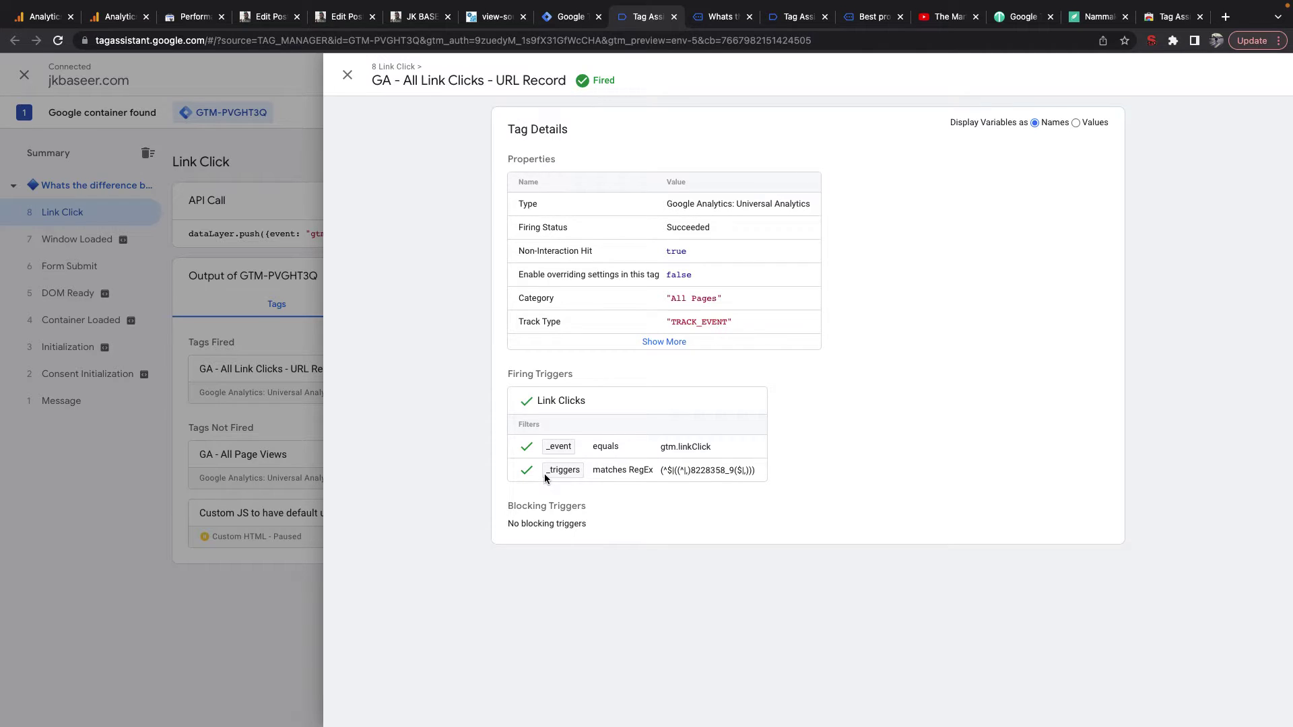
click(554, 19)
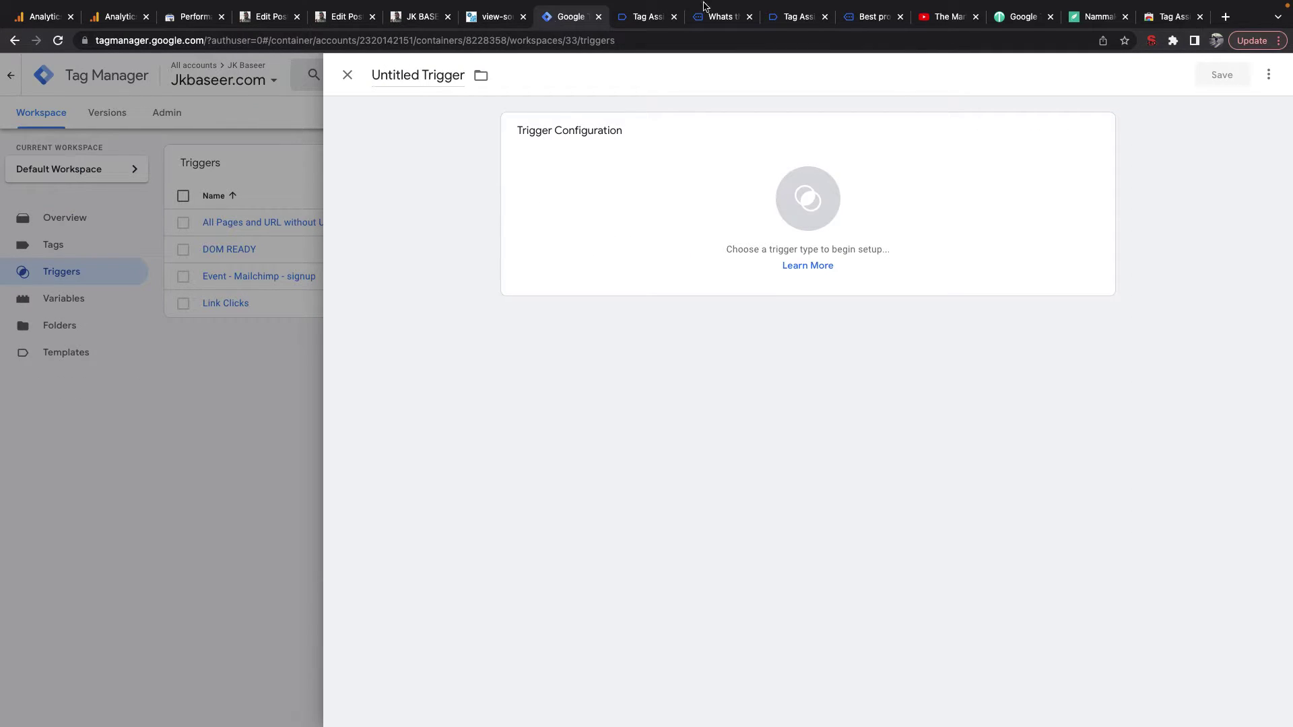
click(716, 18)
click(811, 213)
click(641, 16)
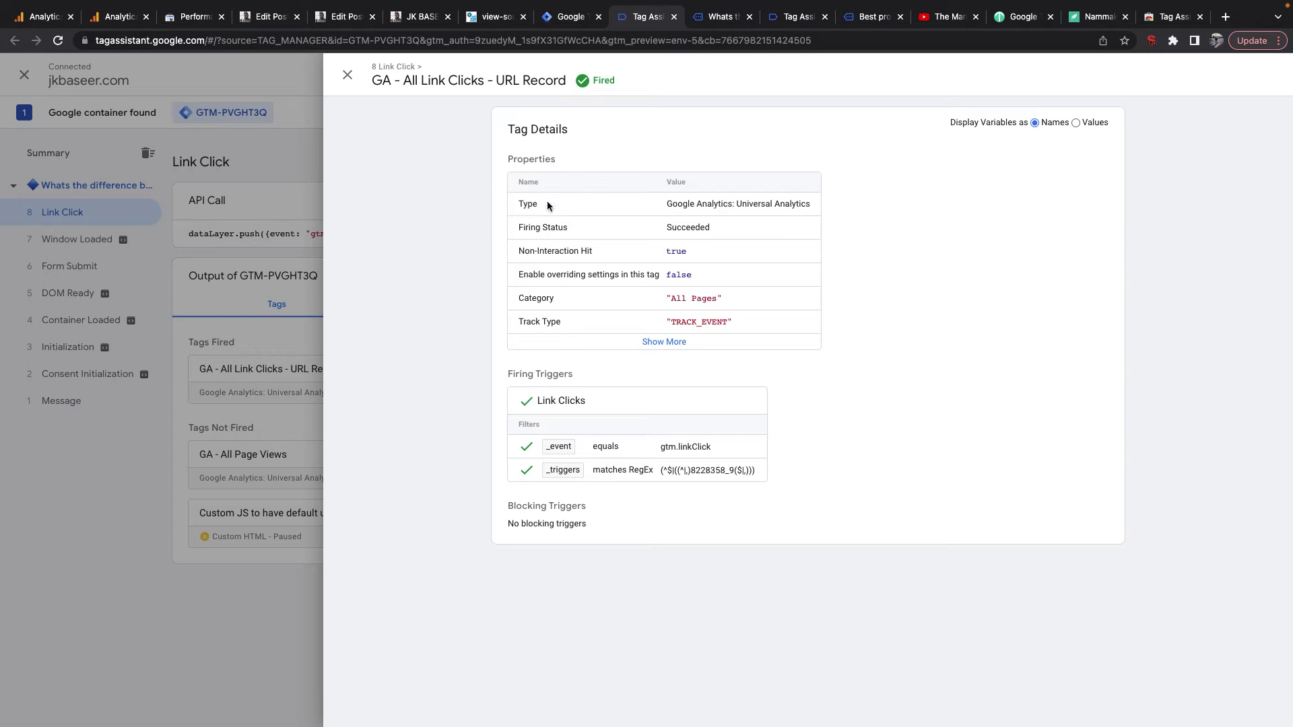
click(346, 78)
Step: Find and highlight the Click Text value among the Link Click event's variables in Tag Assistant
click(504, 304)
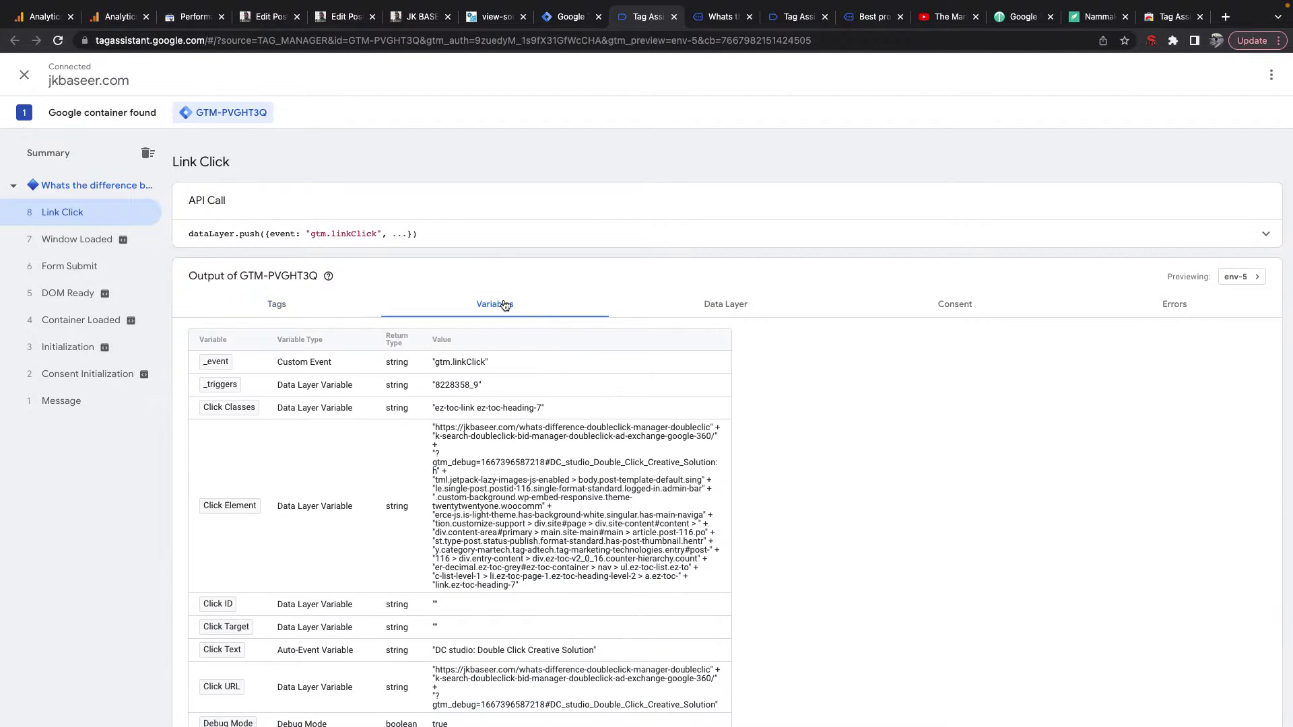
scroll(527, 483, down, 1)
drag(432, 561, 617, 565)
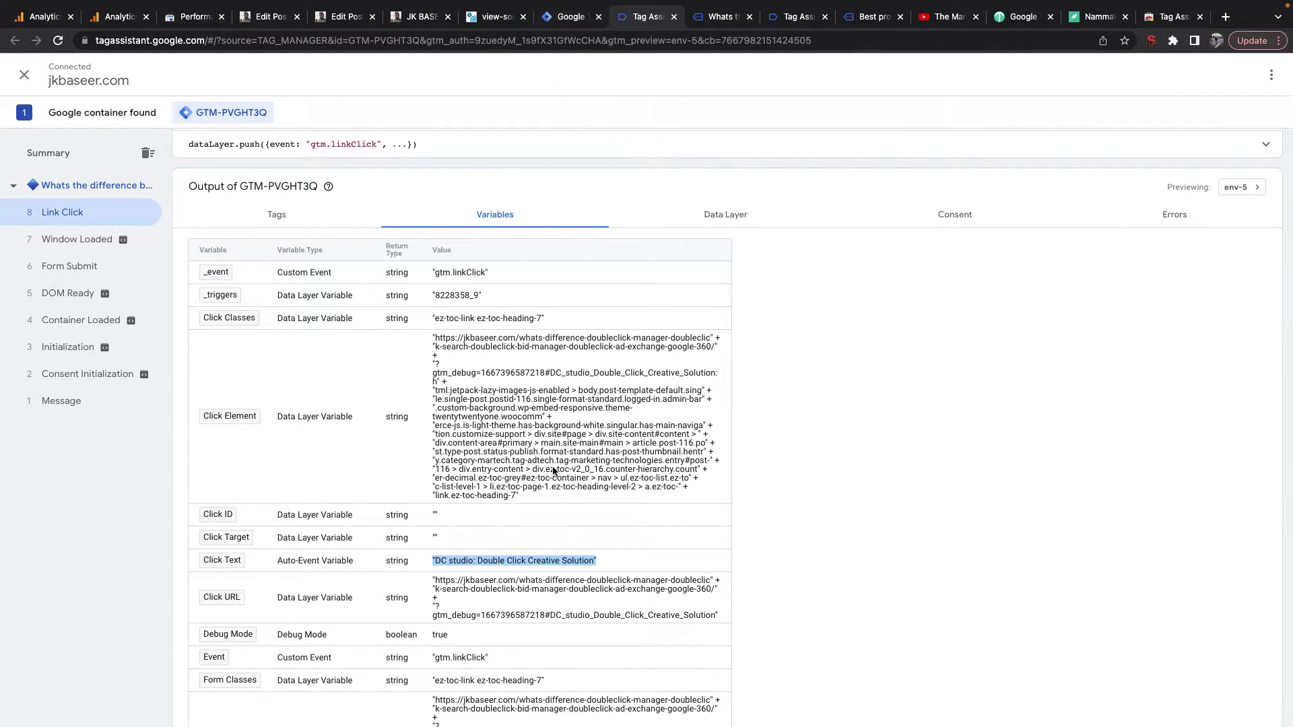
Step: Set the new Tag Manager trigger's type to Click - Just Links and make it fire on Some Link Clicks
click(565, 18)
click(644, 193)
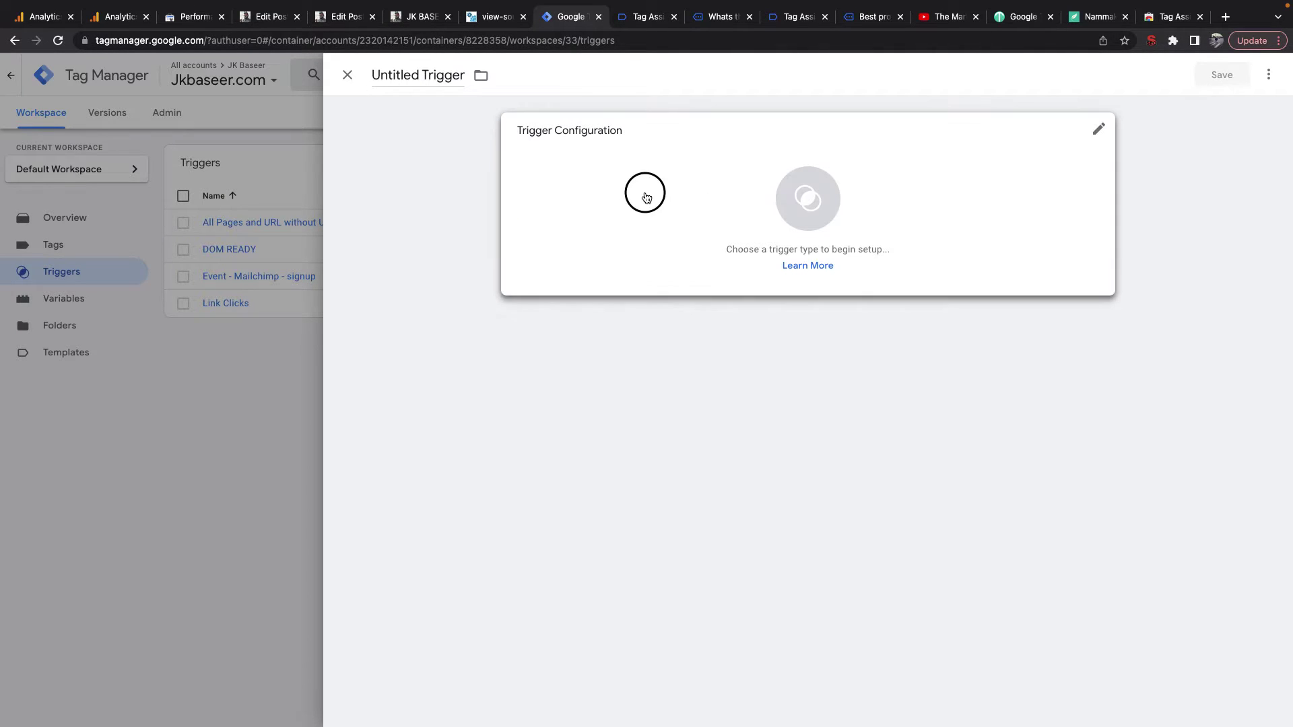
scroll(971, 371, down, 2)
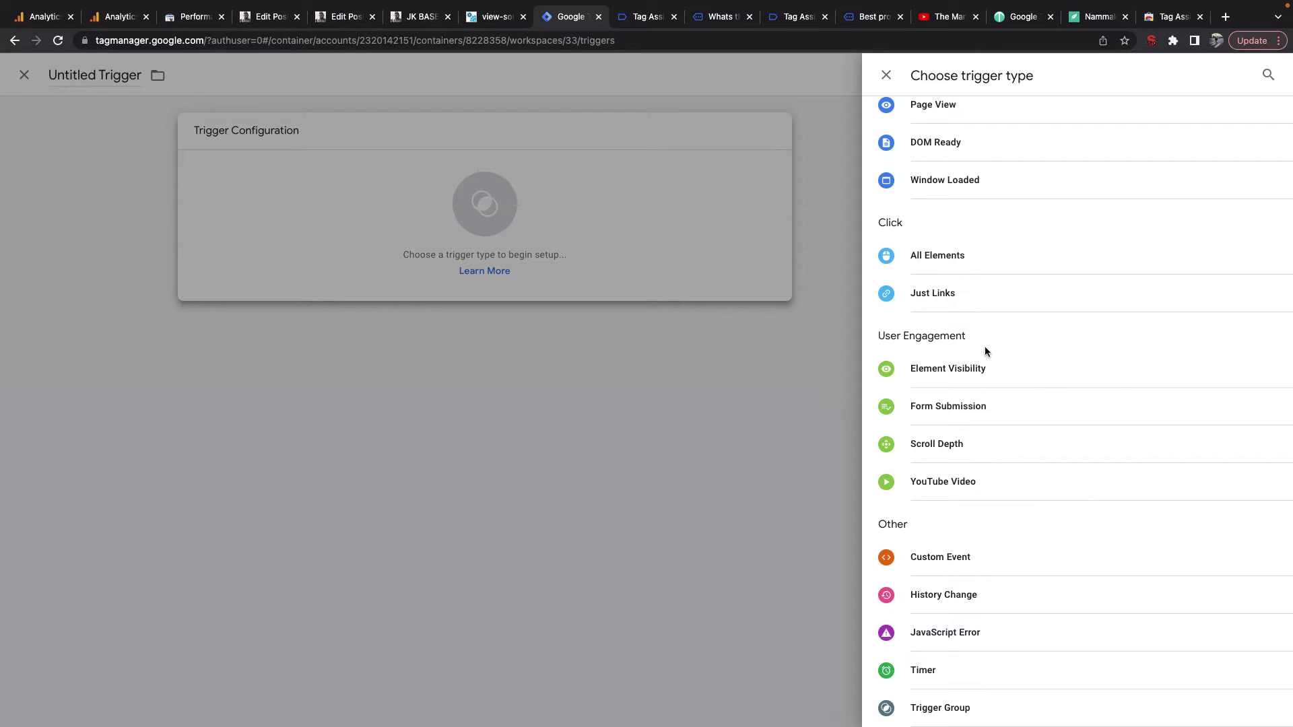
click(939, 292)
mouse_move(609, 249)
click(621, 313)
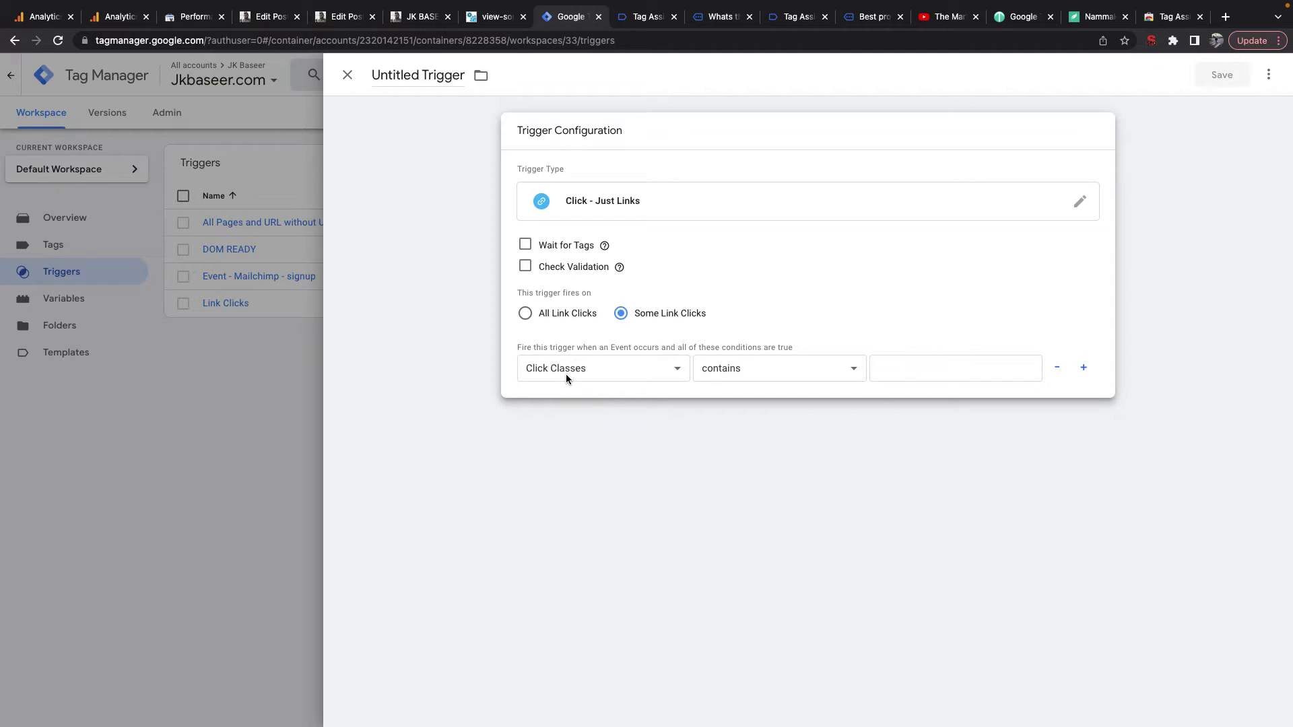
Step: Copy the Click Text value "DC studio: Double Click Creative Solution" from the Link Click variables in Tag Assistant
click(566, 371)
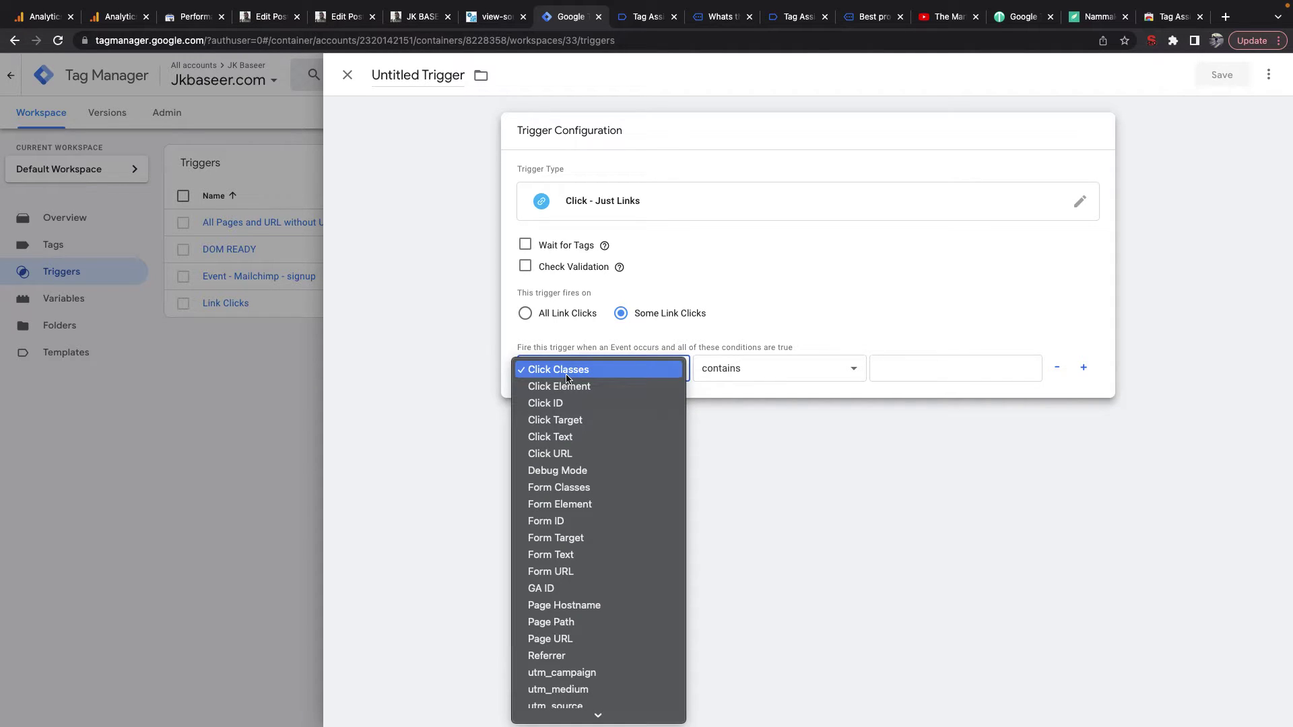
click(714, 23)
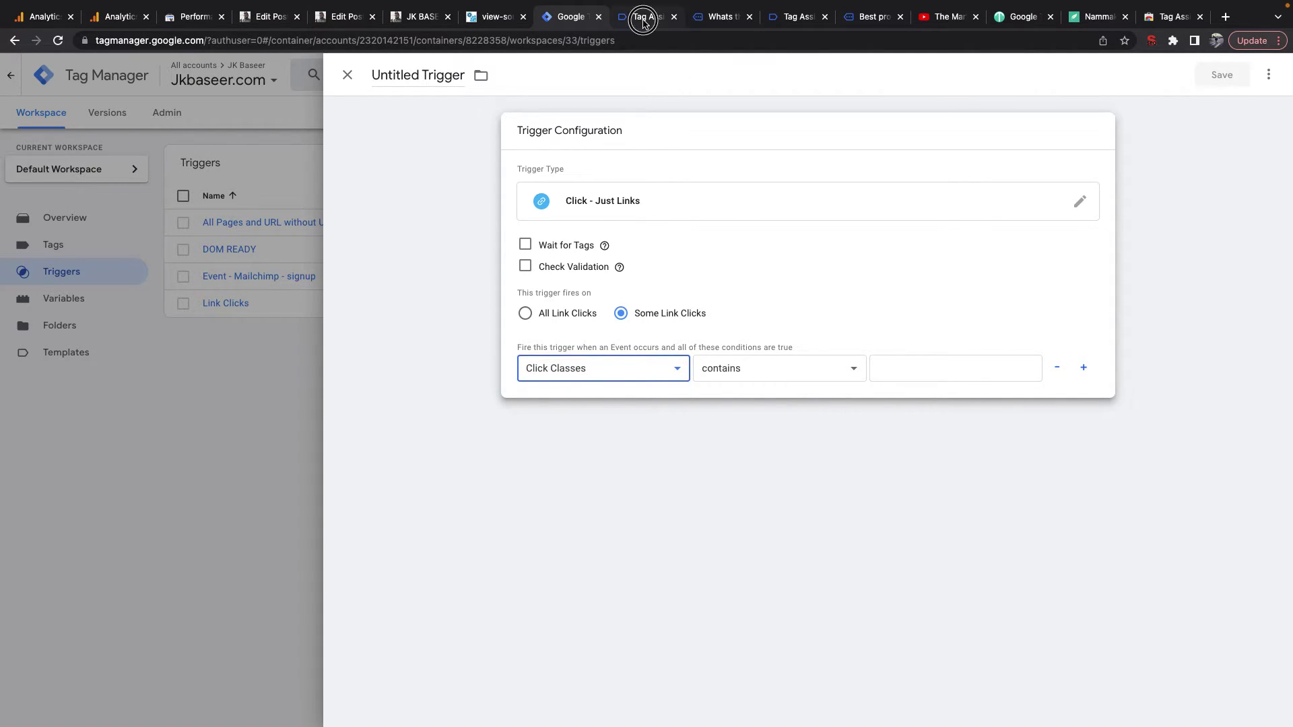
click(643, 19)
click(355, 567)
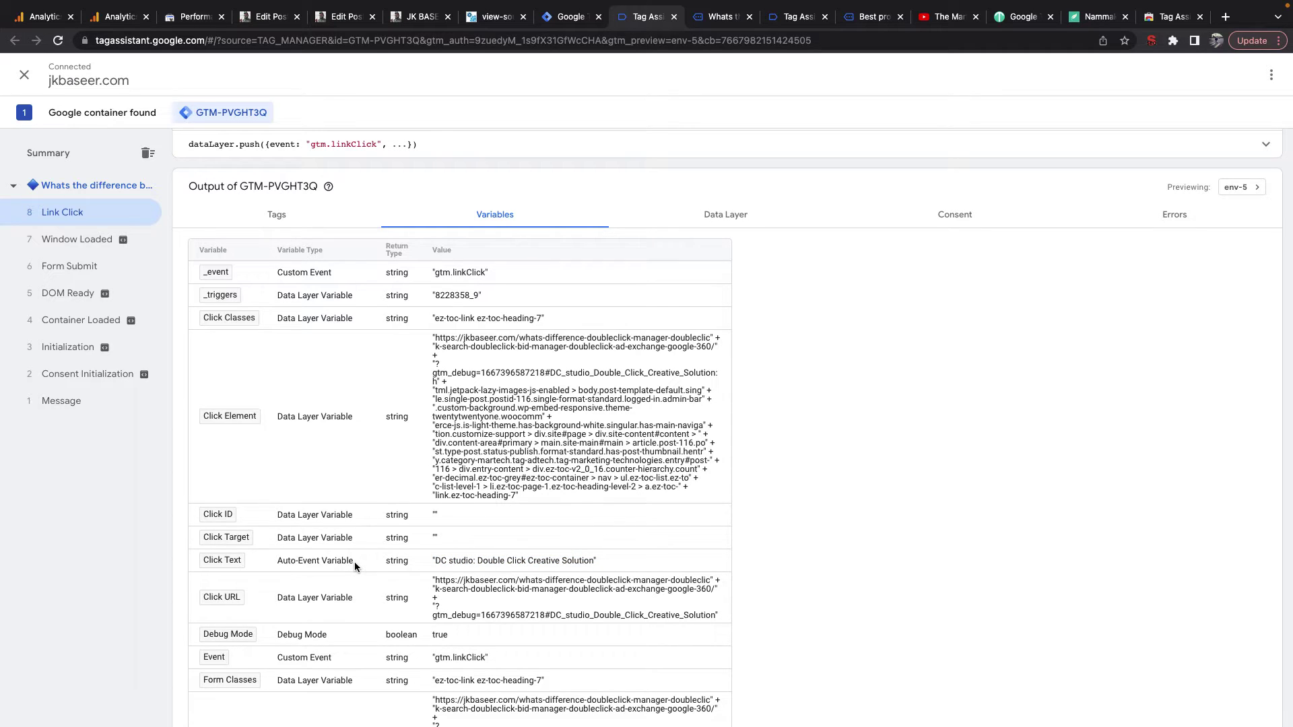
drag(593, 561, 436, 561)
key(super+c)
scroll(570, 454, down, 4)
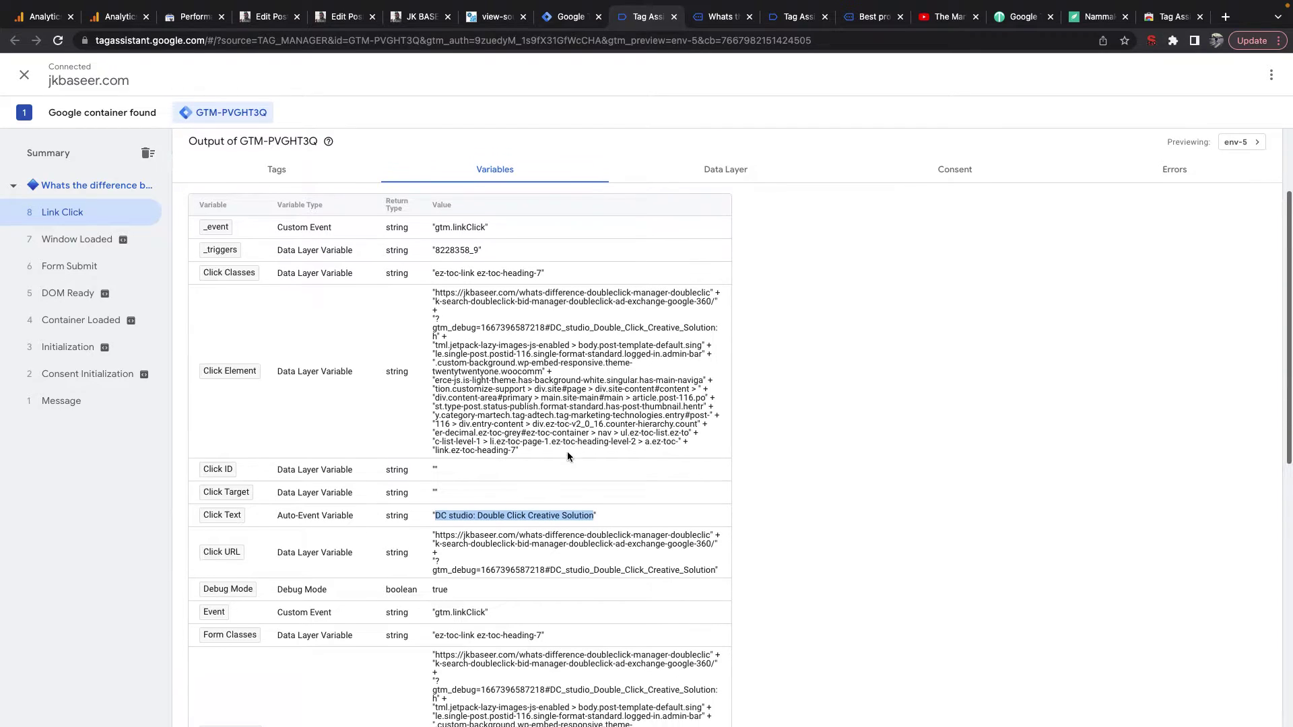
Step: Set the new trigger's firing condition in Tag Manager to Click Text contains "DC studio: Double Click Creative Solution"
click(577, 17)
click(627, 369)
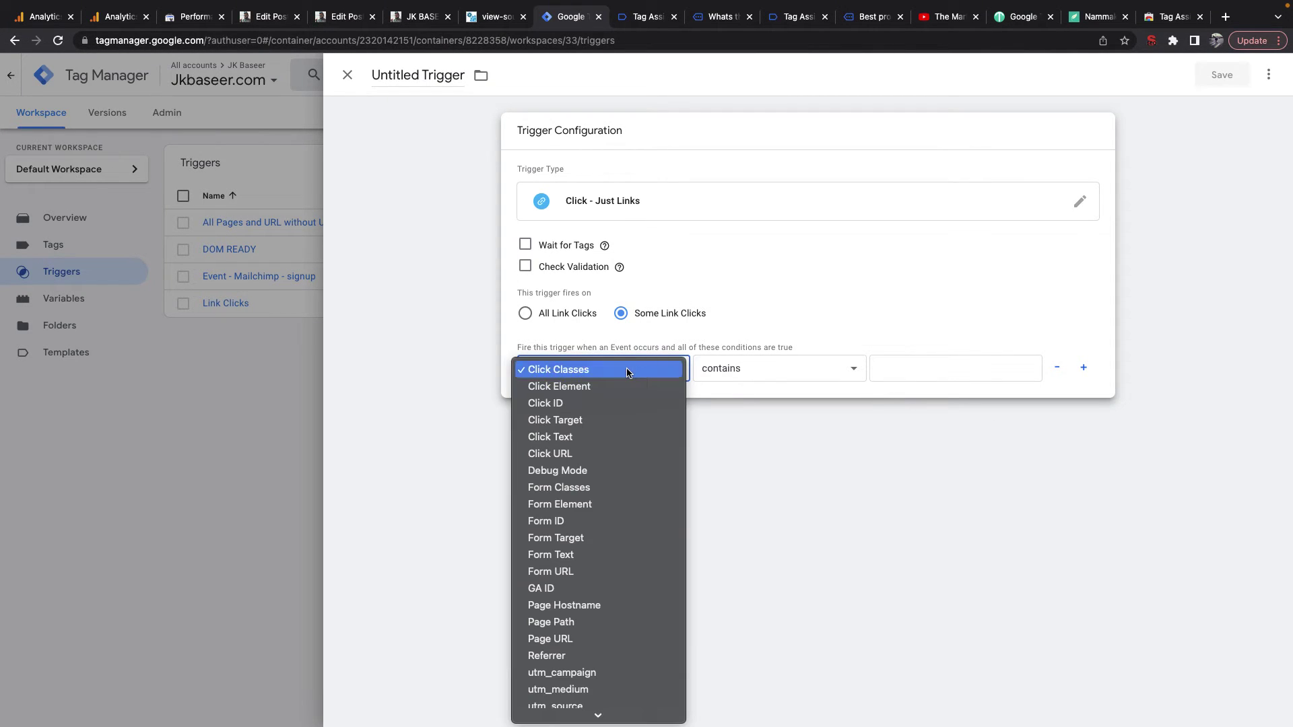
scroll(593, 603, down, 2)
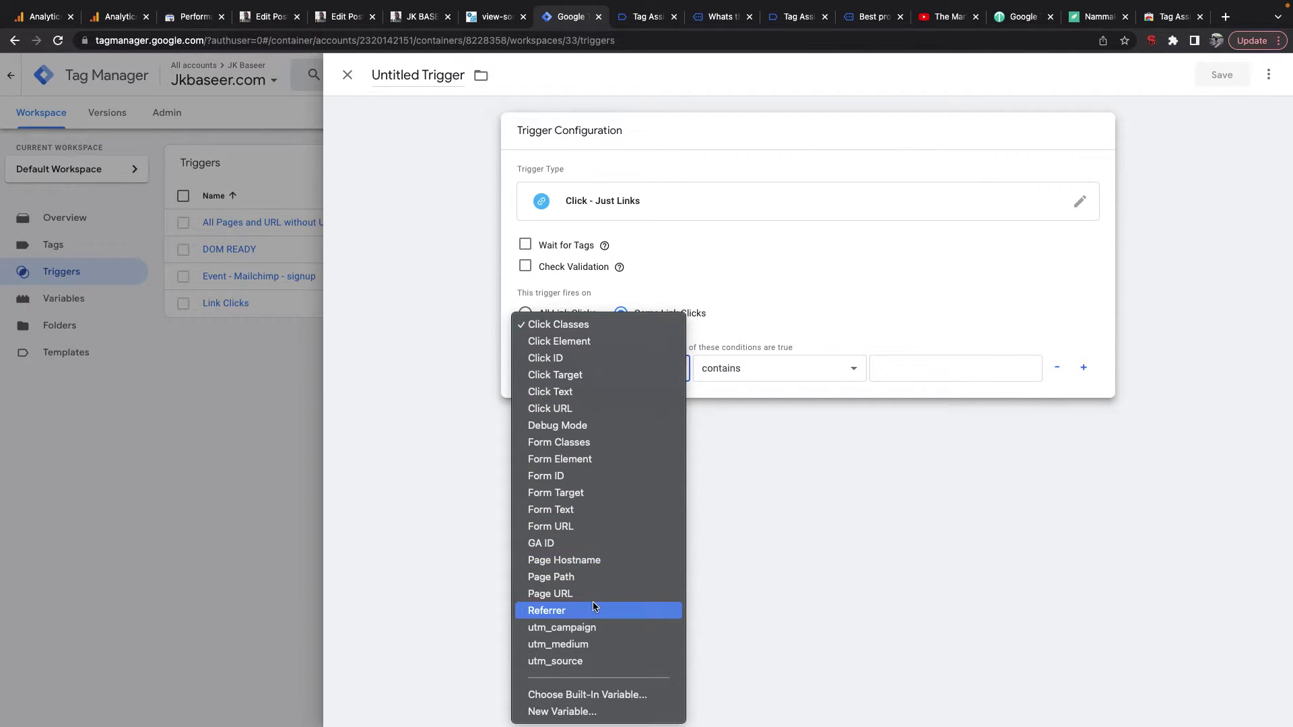
click(578, 394)
click(945, 370)
key(super+v)
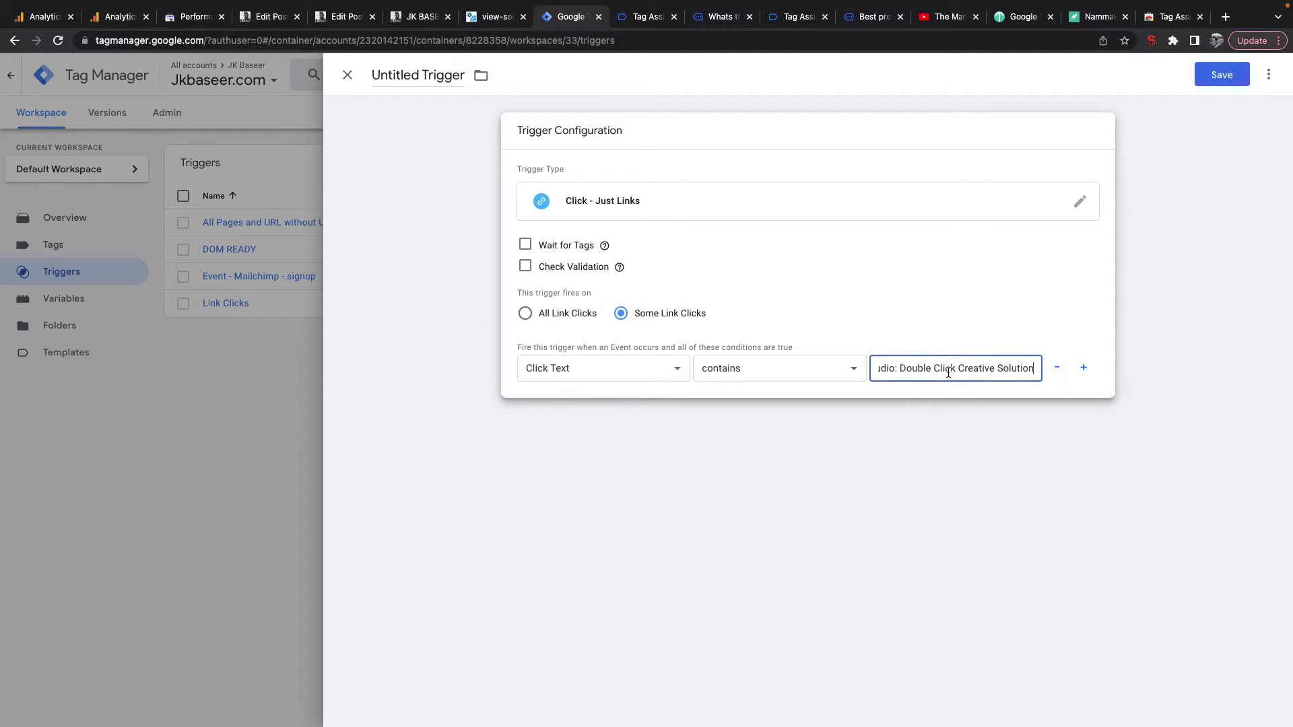
click(759, 379)
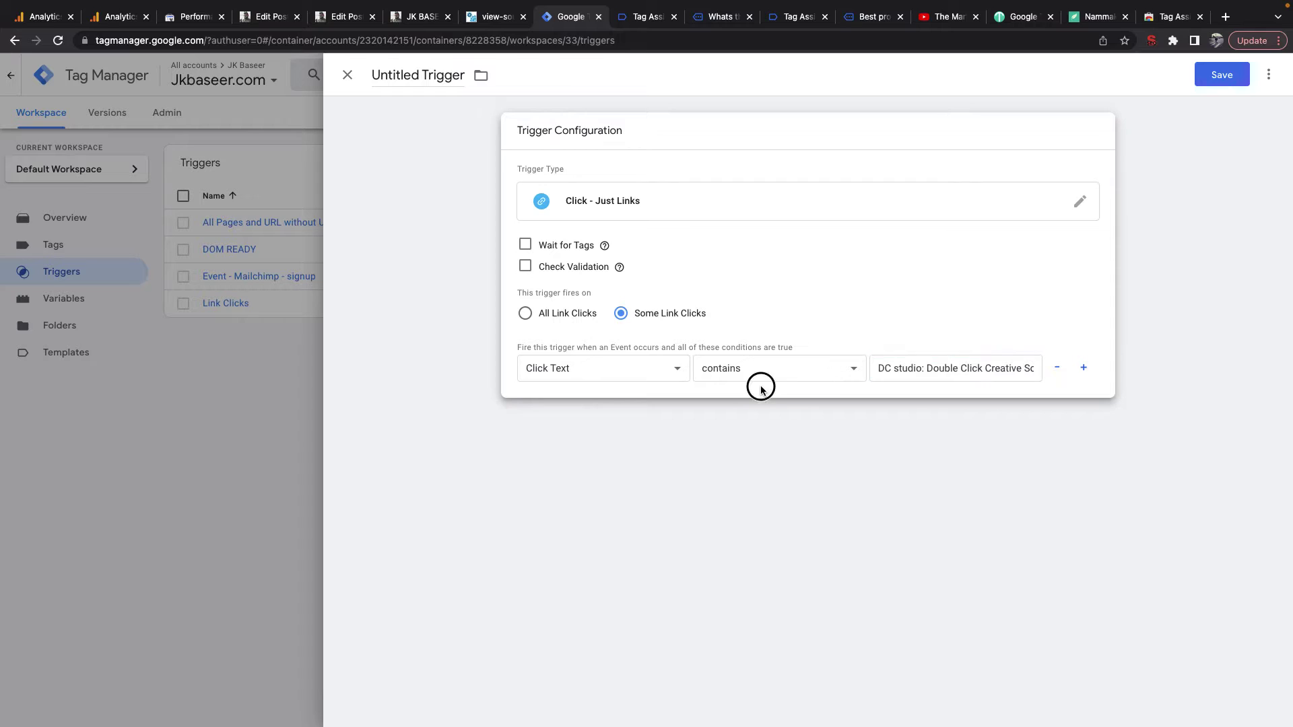
click(862, 282)
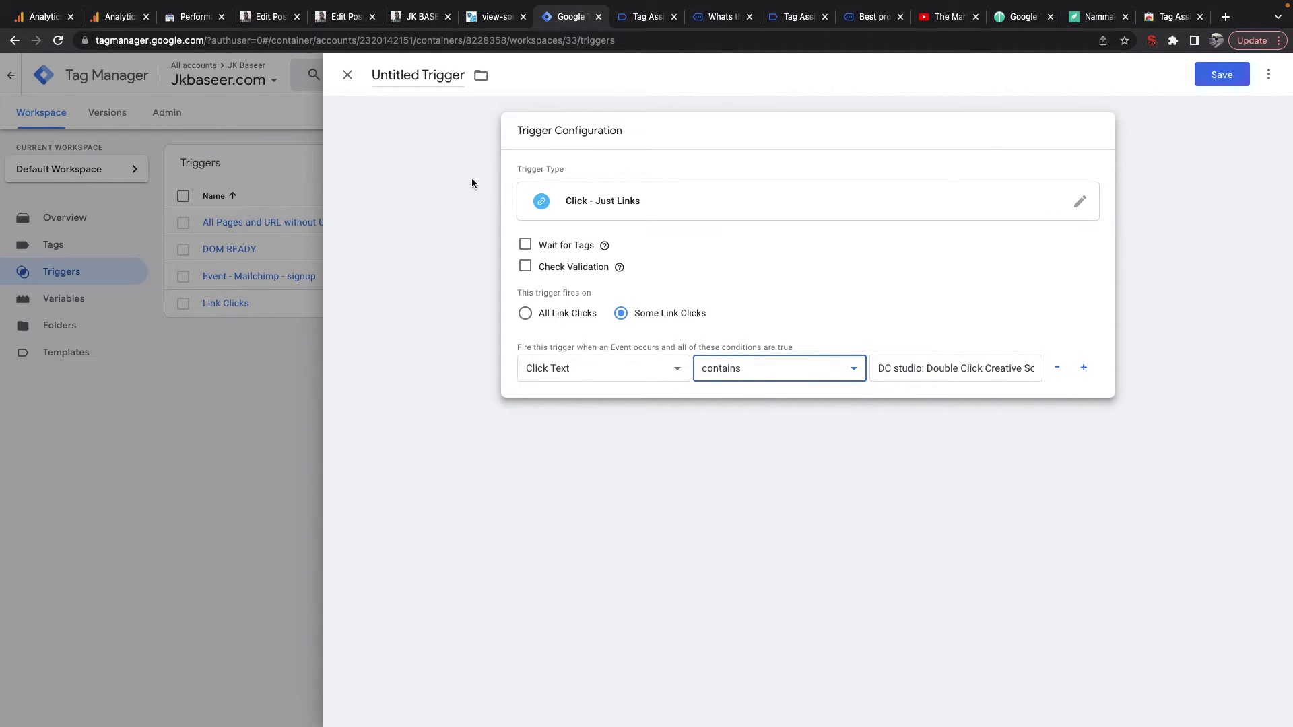
Step: Name the trigger "Test DC studio Double Click Creative Solution" and save it
click(434, 77)
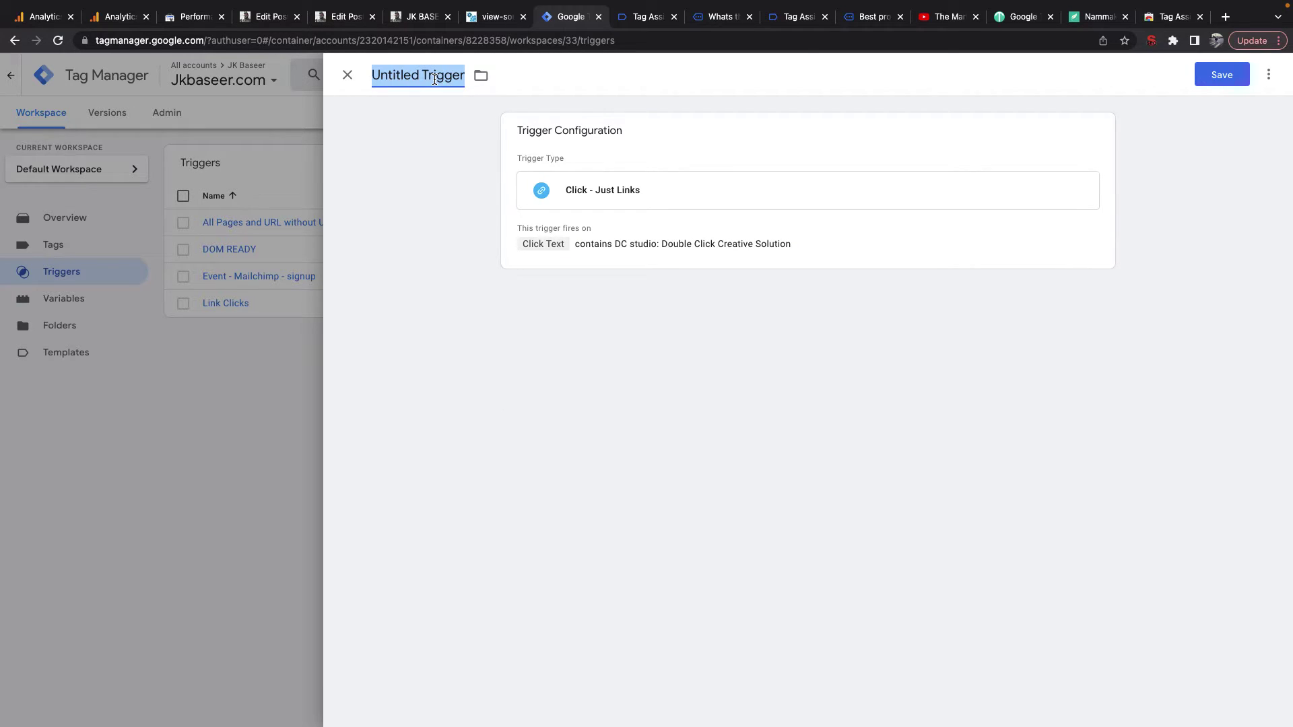
text(DC studio: Double Click Creative Solution)
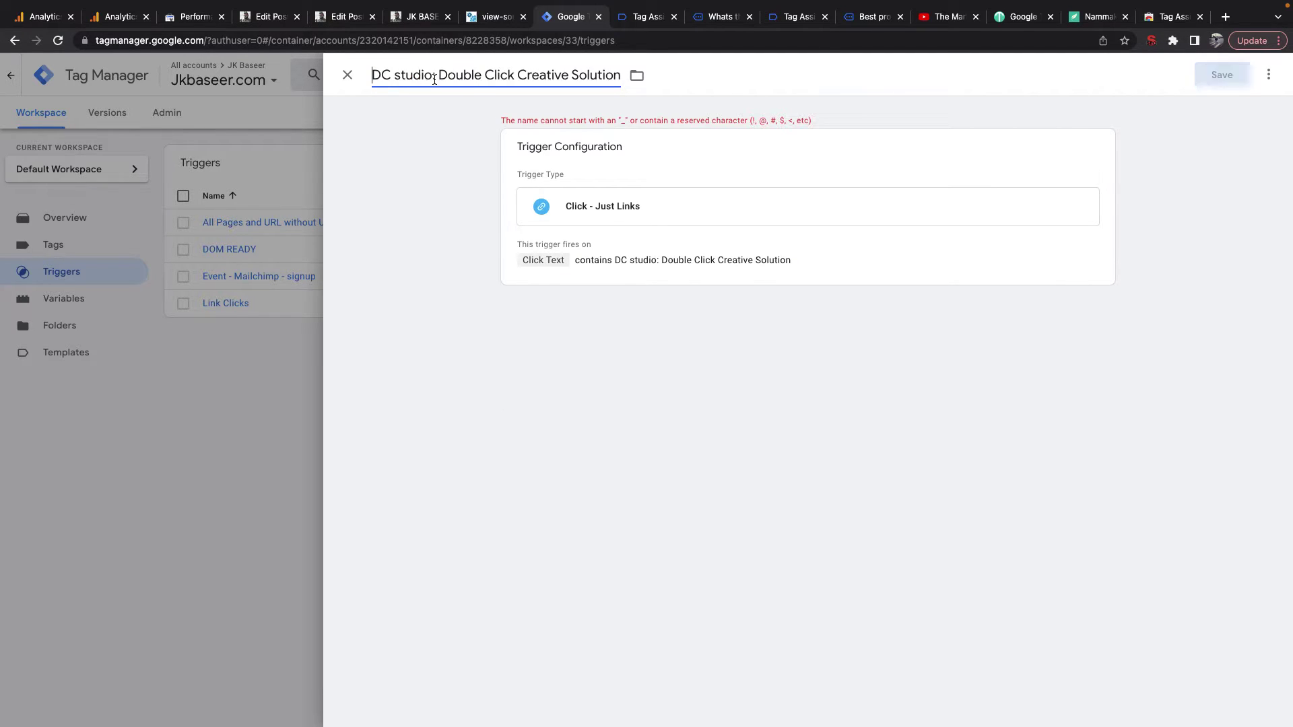
text(Test)
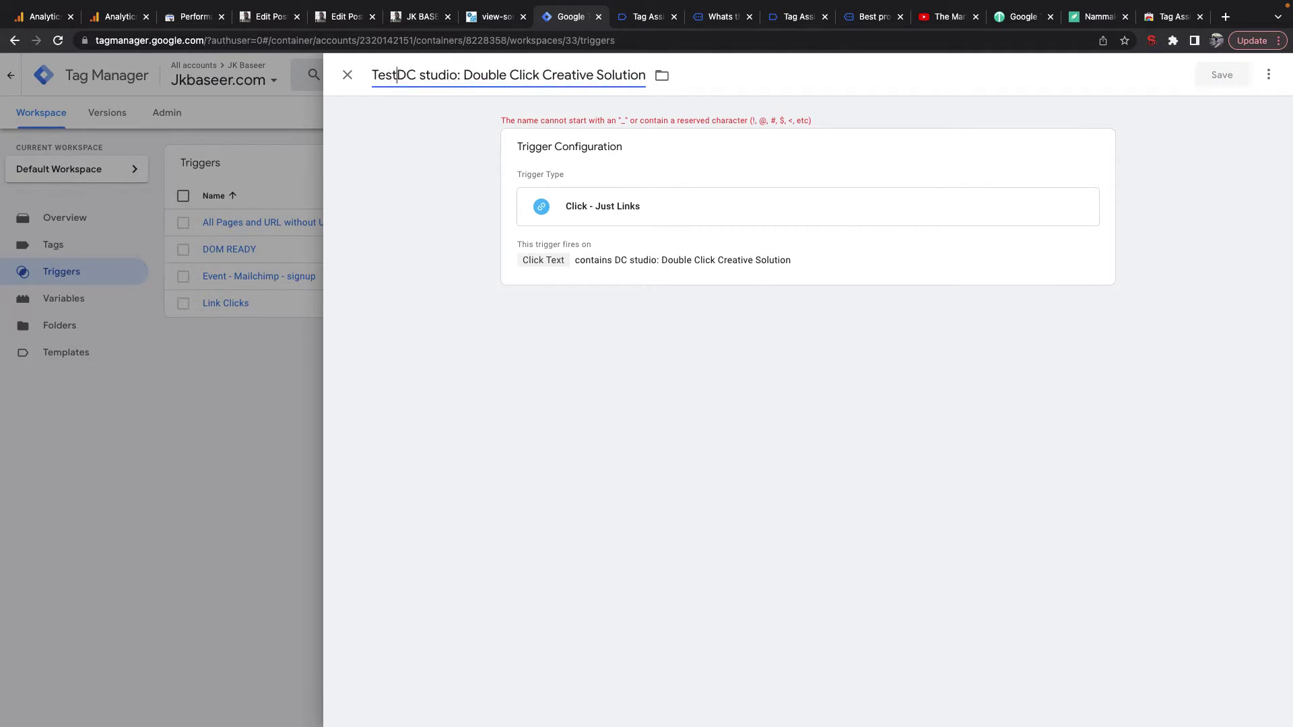
key(BackSpace)
key(BackSpace)
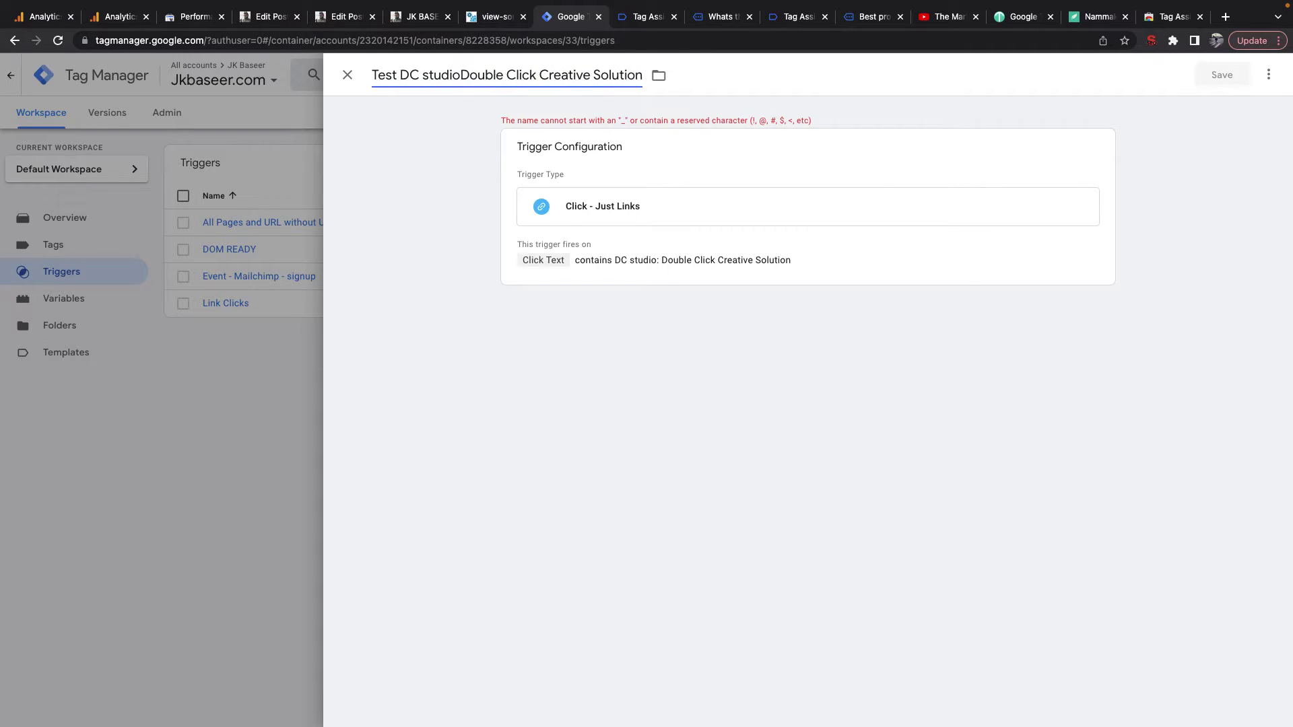
click(1233, 76)
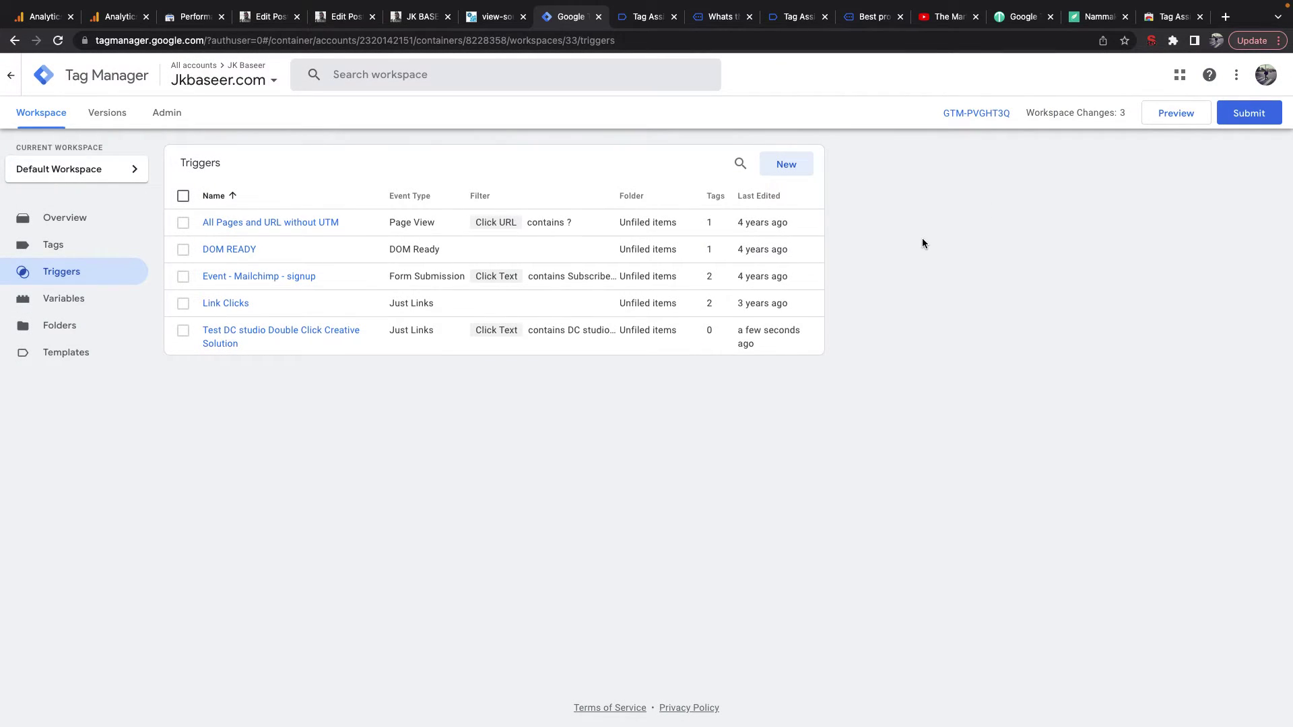
Step: Start a new tag in the container and name it "GA - Test -"
click(79, 248)
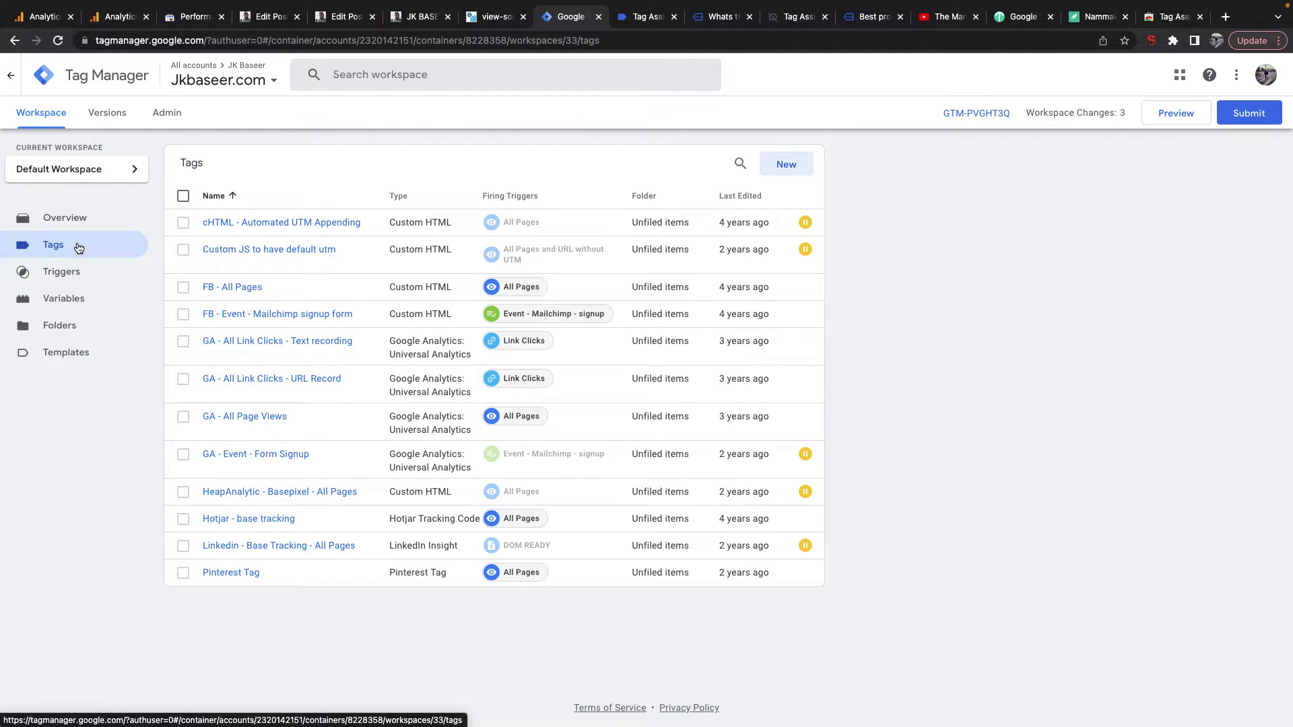
click(773, 173)
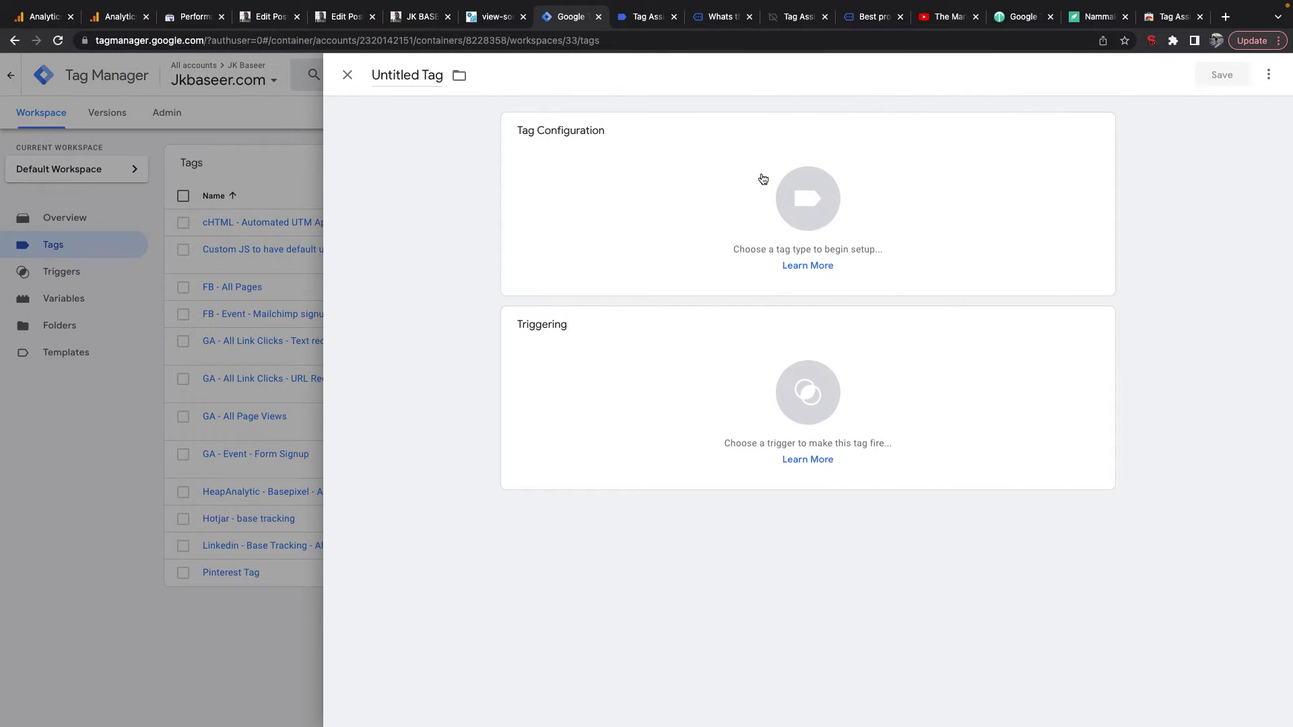
click(433, 71)
text(GA - Test -)
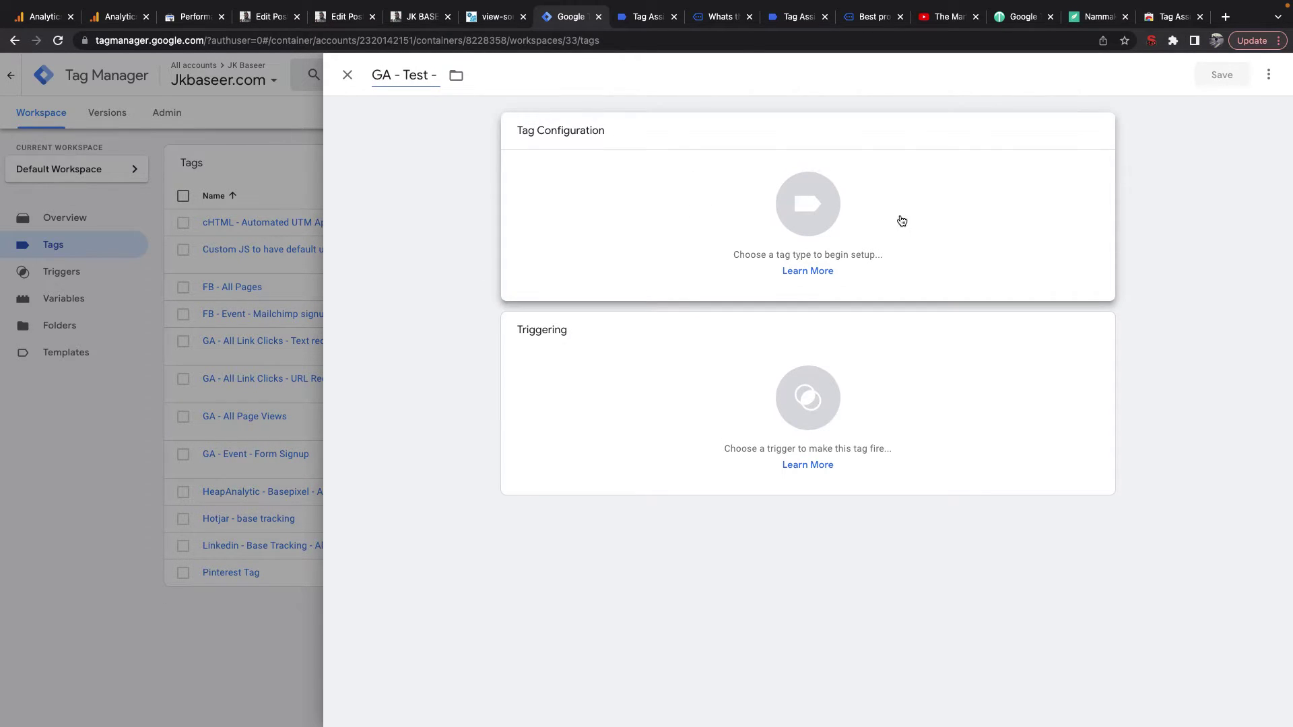
Step: Configure the tag as Google Analytics: Universal Analytics with track type Page View and the {{GA ID}} settings variable
click(903, 222)
scroll(1036, 640, down, 5)
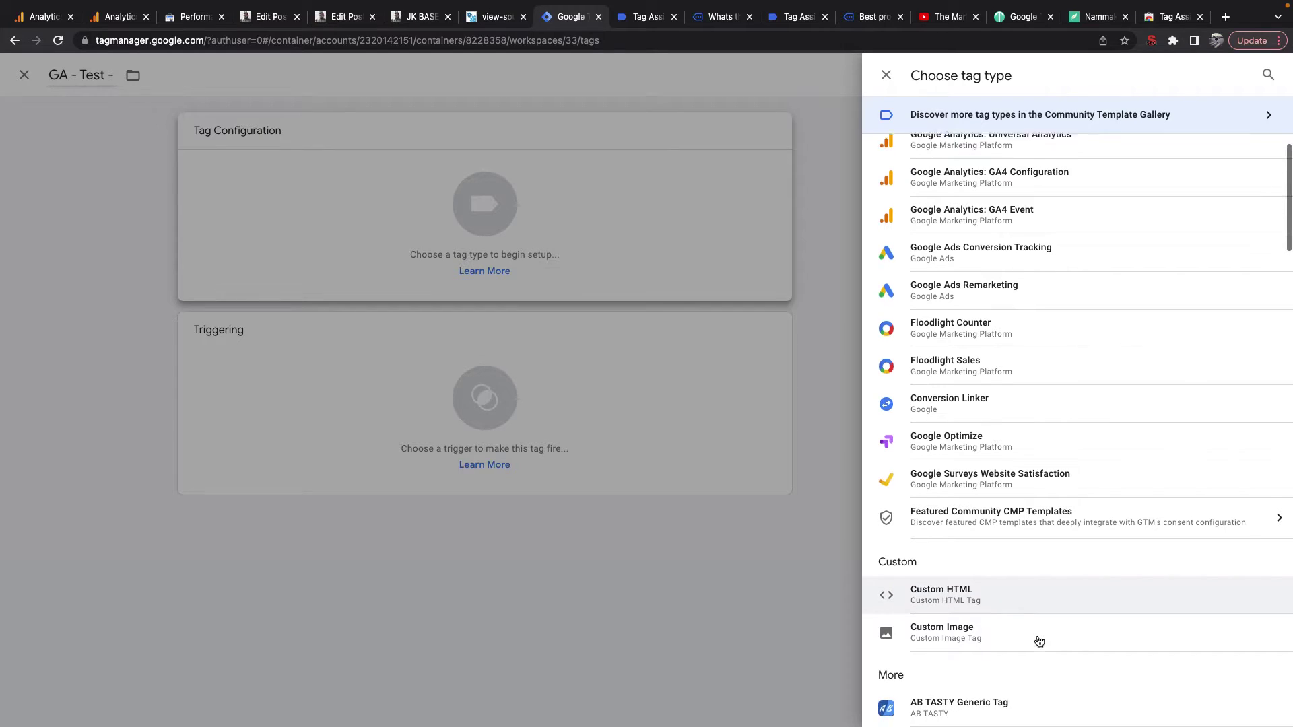
scroll(1031, 381, up, 5)
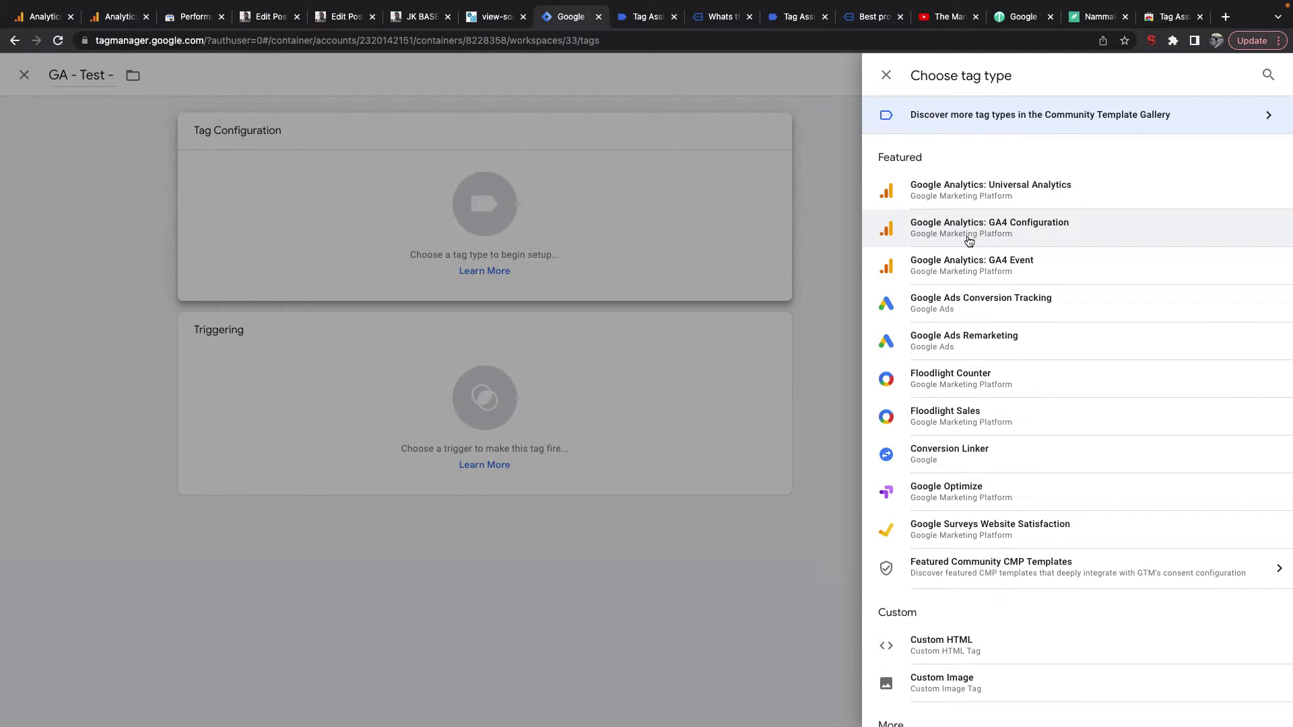
click(990, 207)
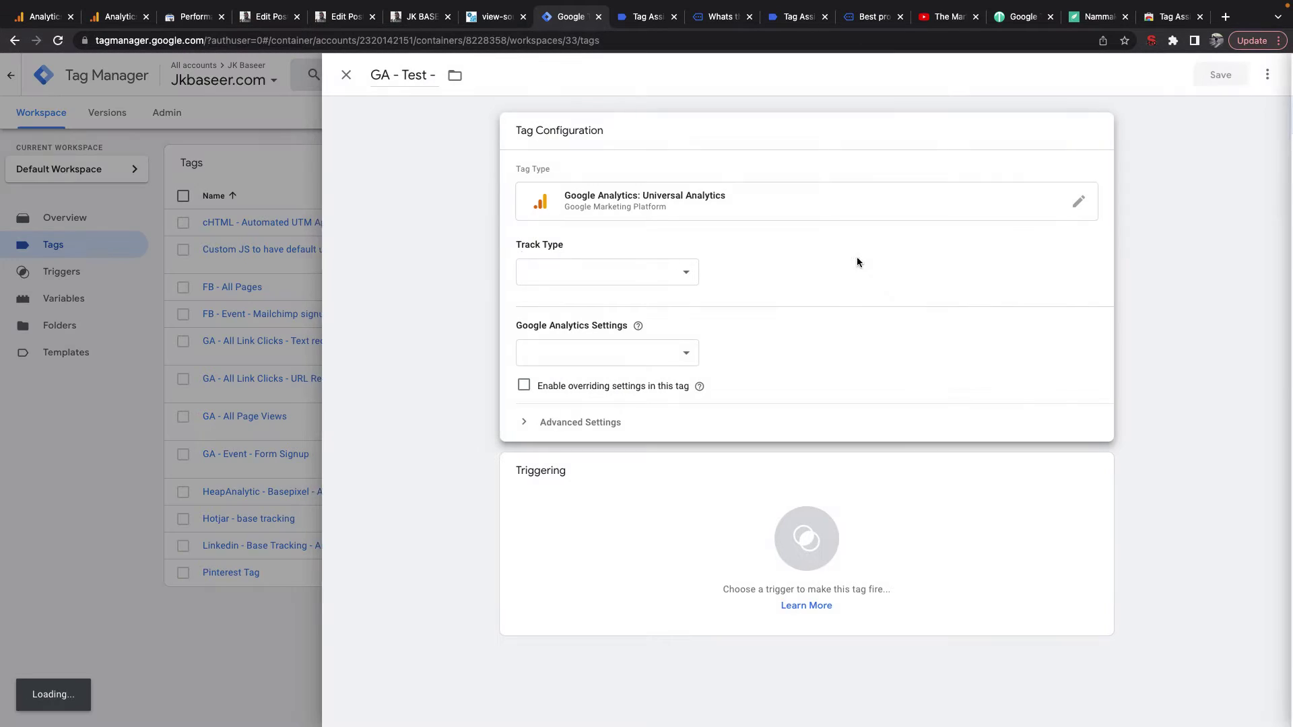
click(568, 268)
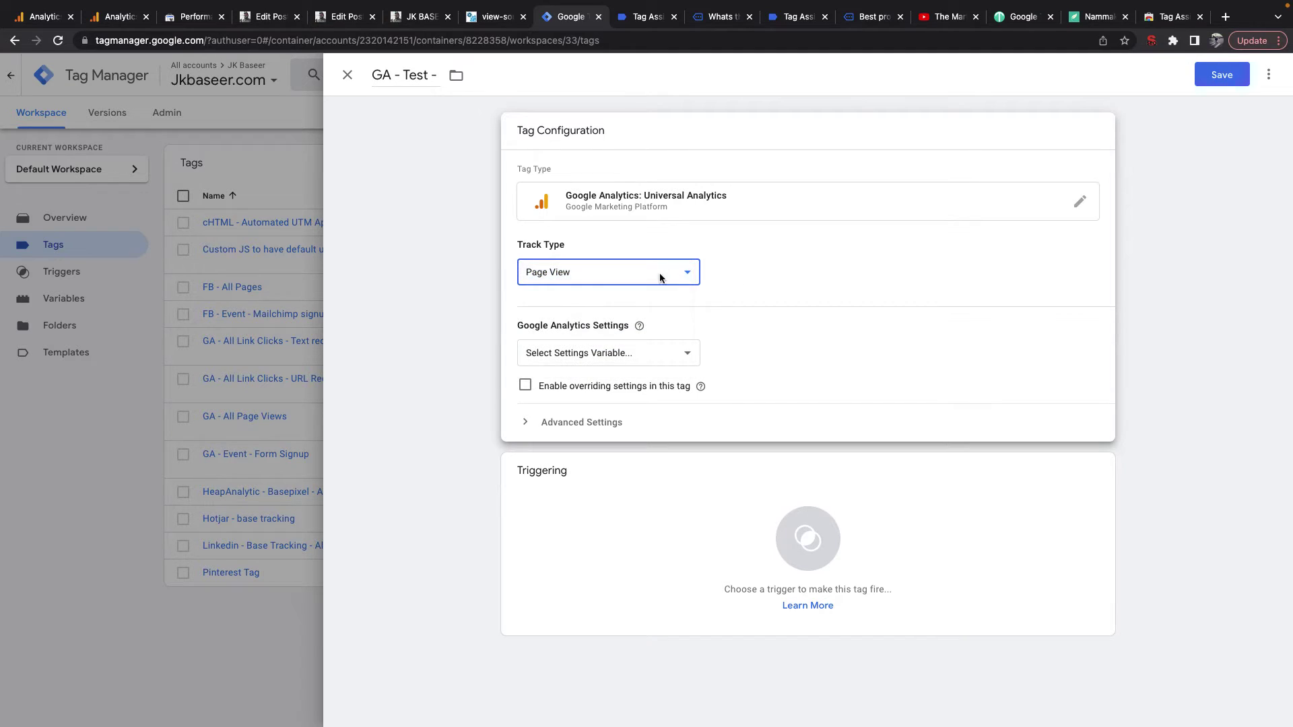
click(665, 359)
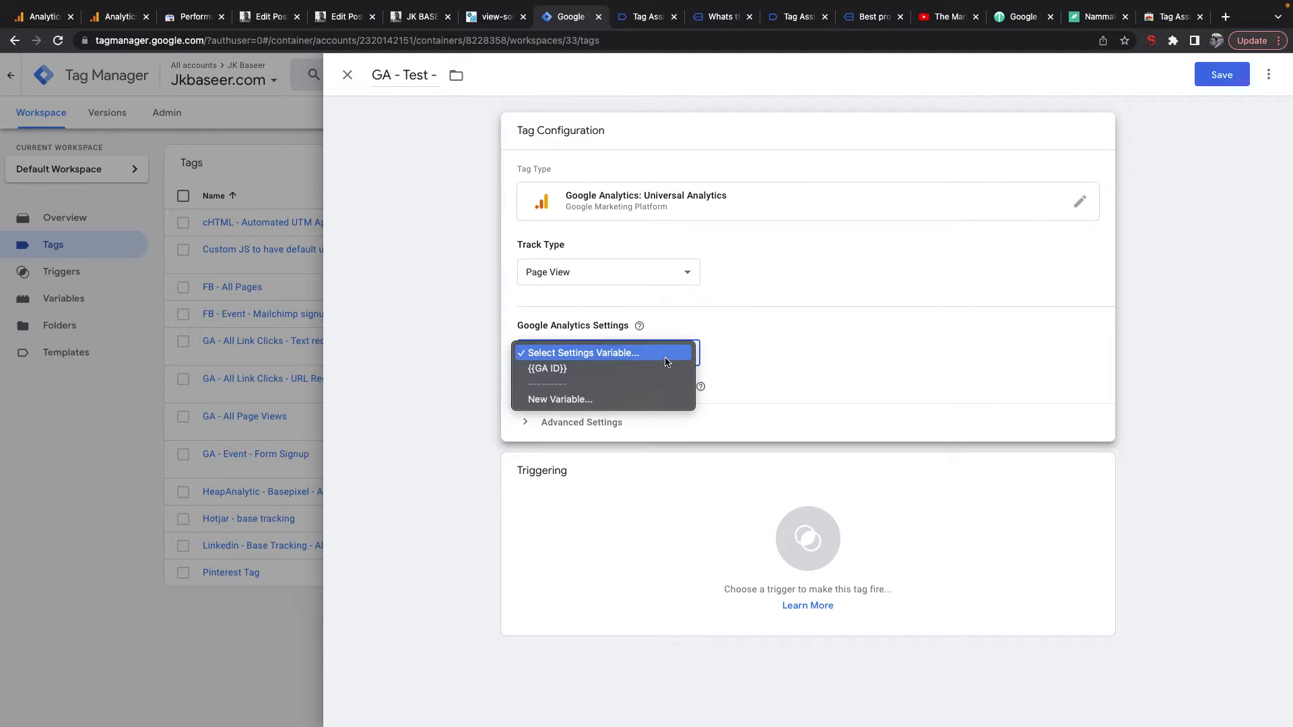
click(607, 369)
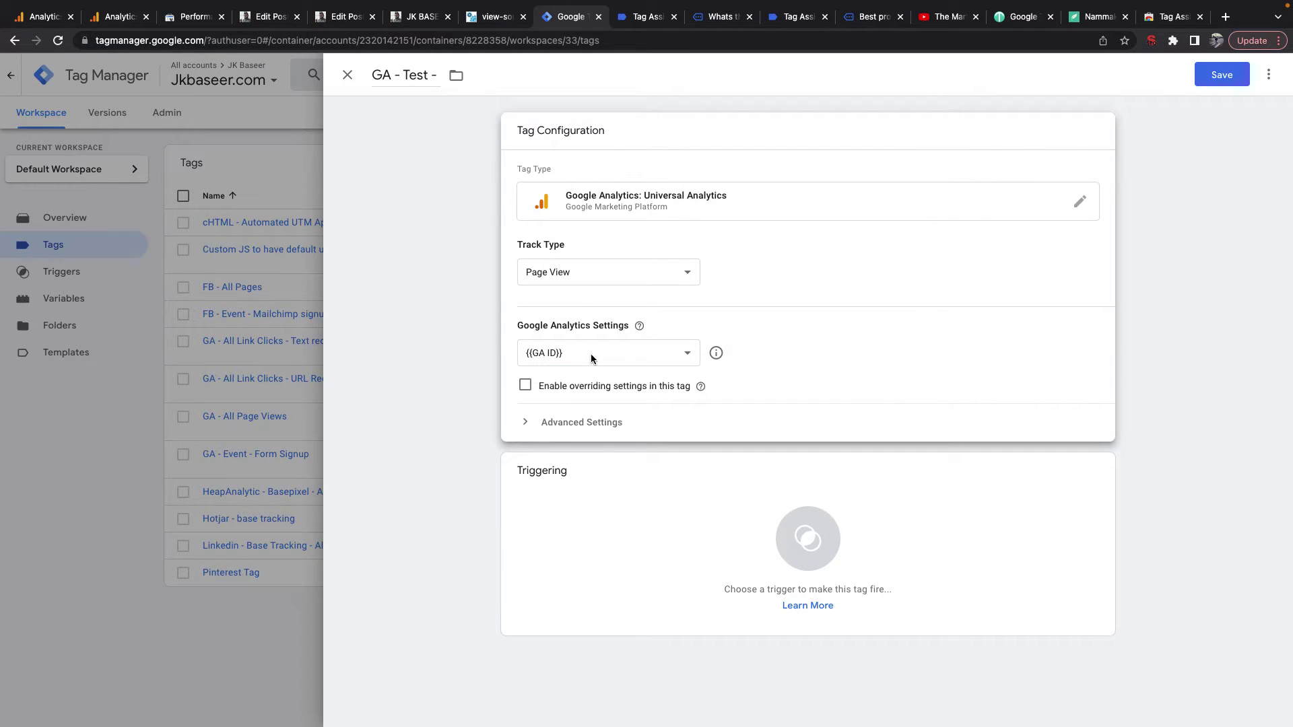
Step: Assign the "Test DC studio Double Click Creative Solution" trigger to the tag and save it
click(673, 532)
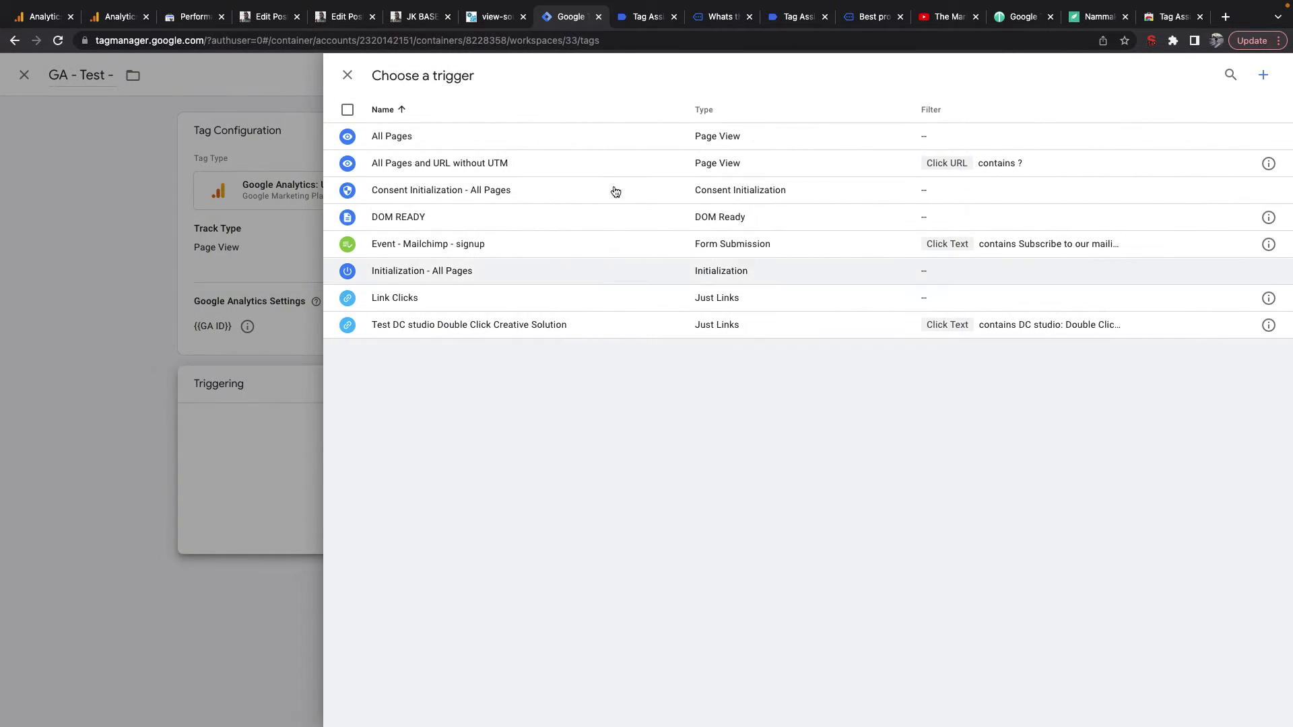
click(507, 324)
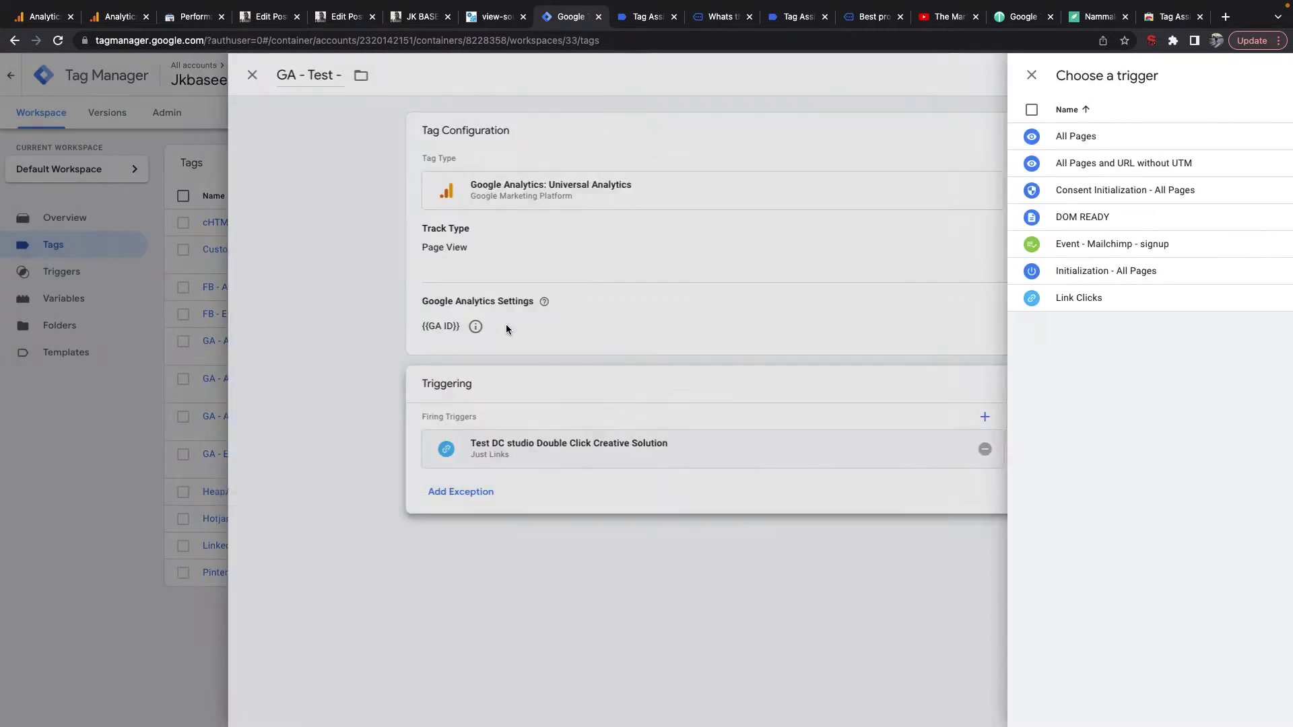
click(1227, 74)
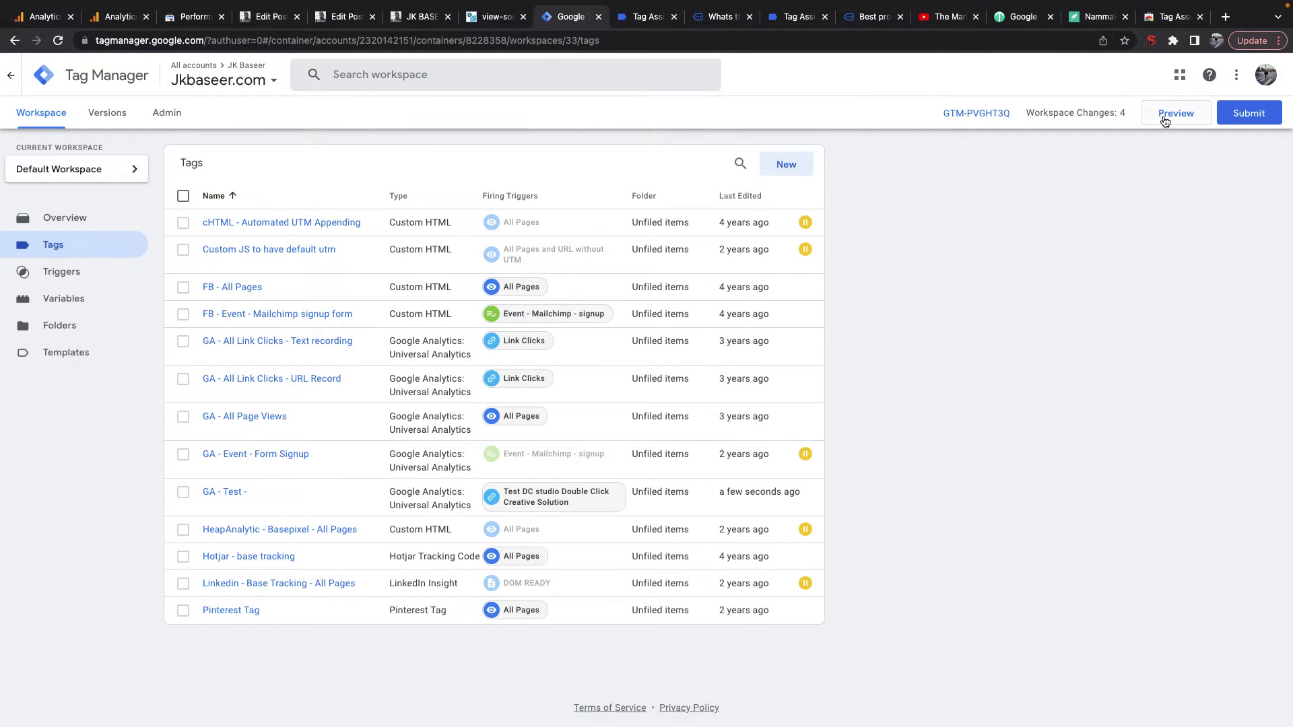
Step: Preview the container on jkbaseer.com, reloading the blog page to connect it to Tag Assistant, and continue to the debug summary
click(1166, 121)
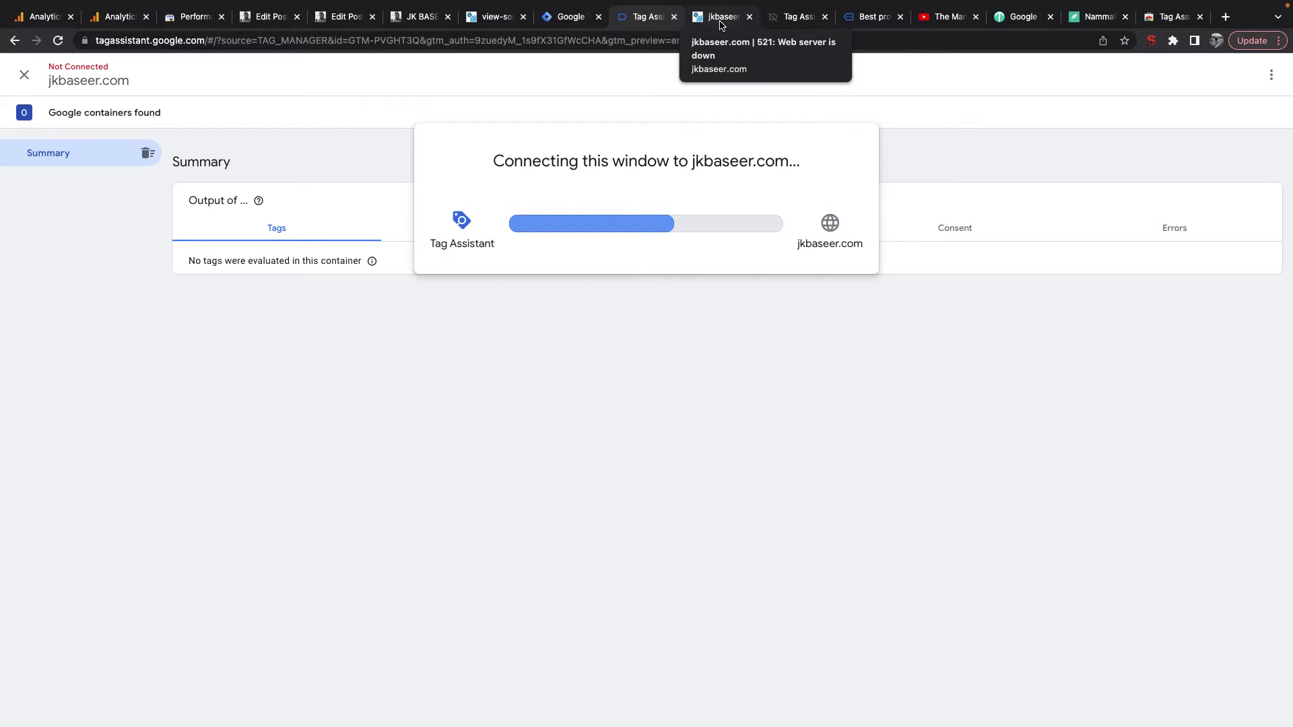
click(721, 25)
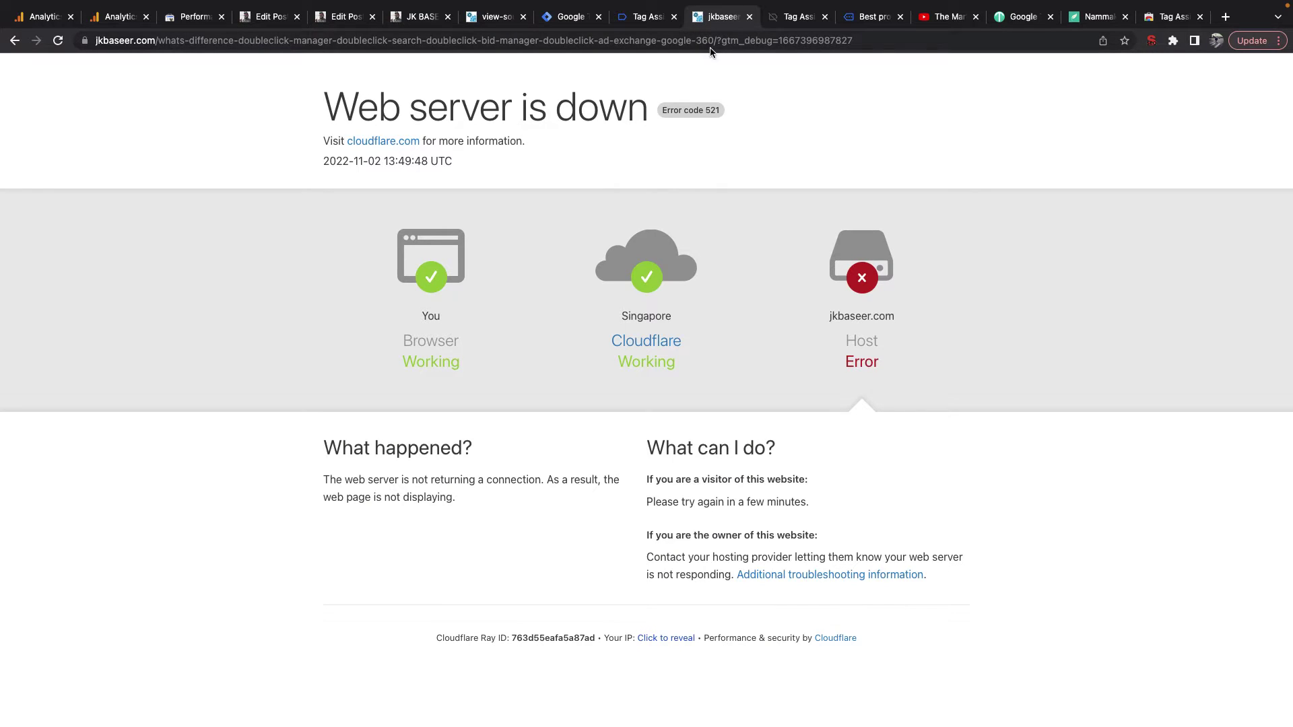
click(639, 21)
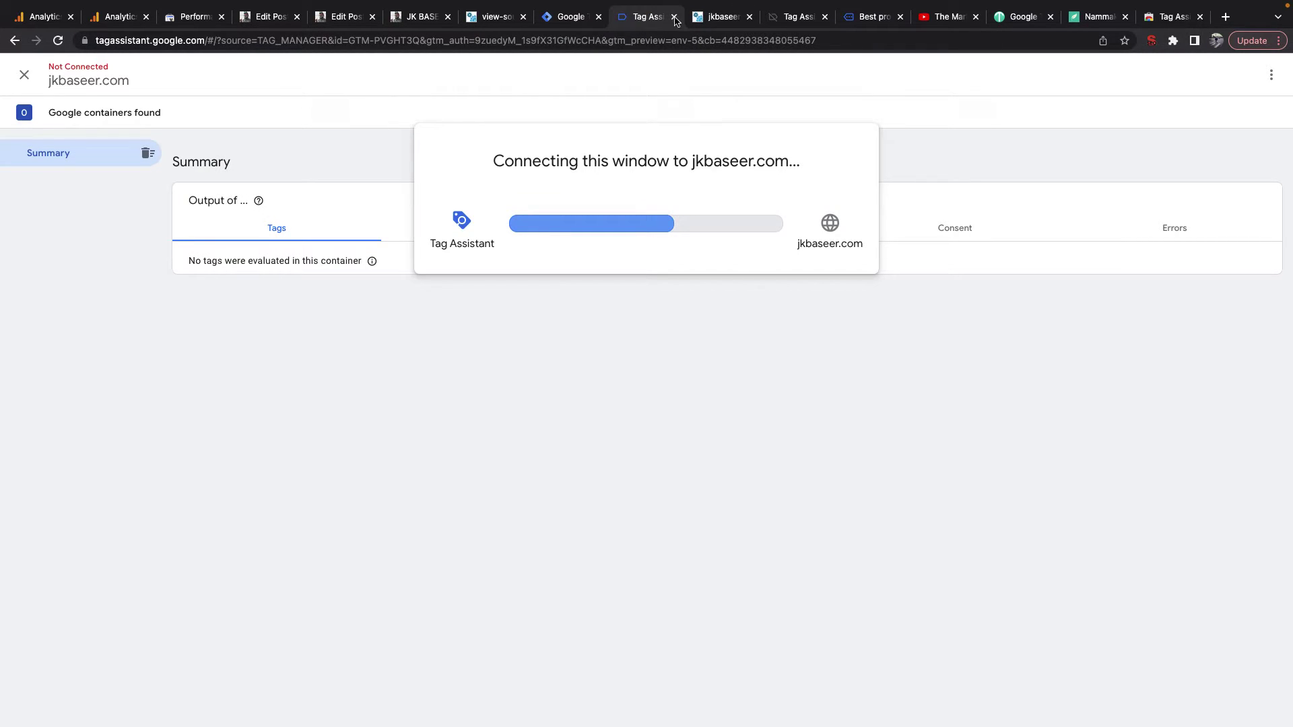
click(708, 19)
click(58, 42)
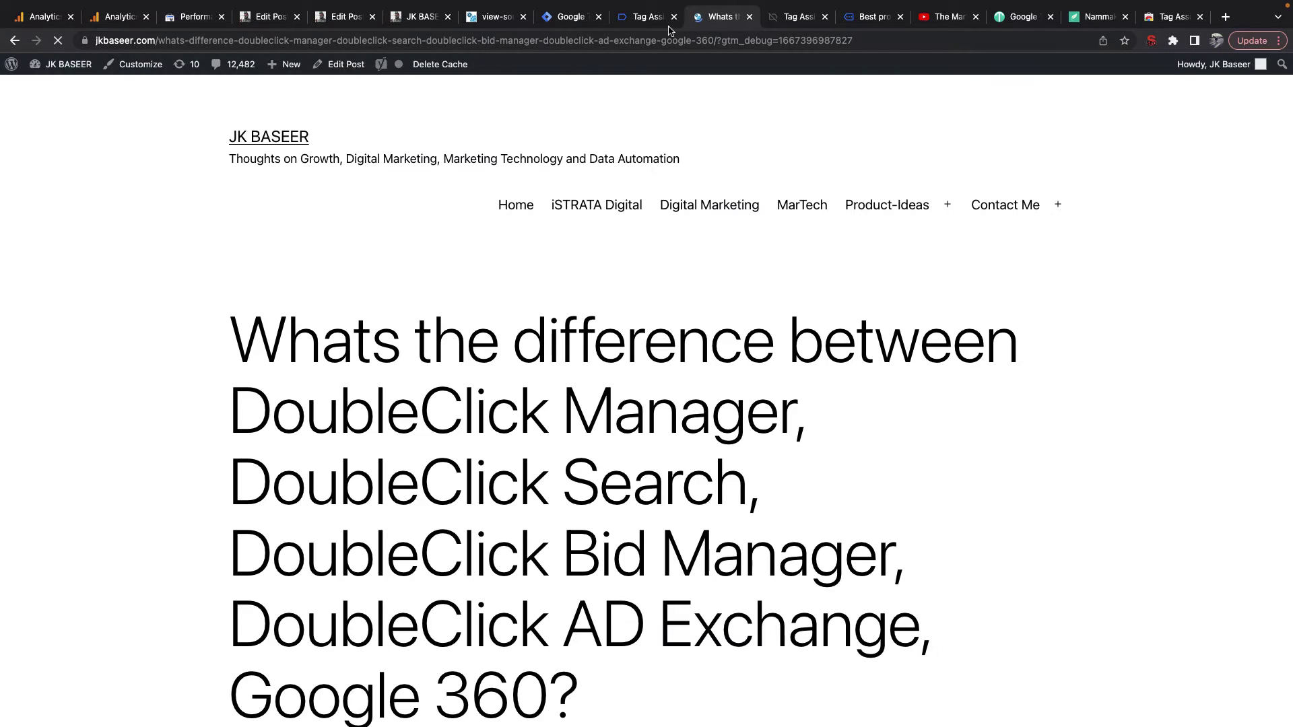
click(642, 14)
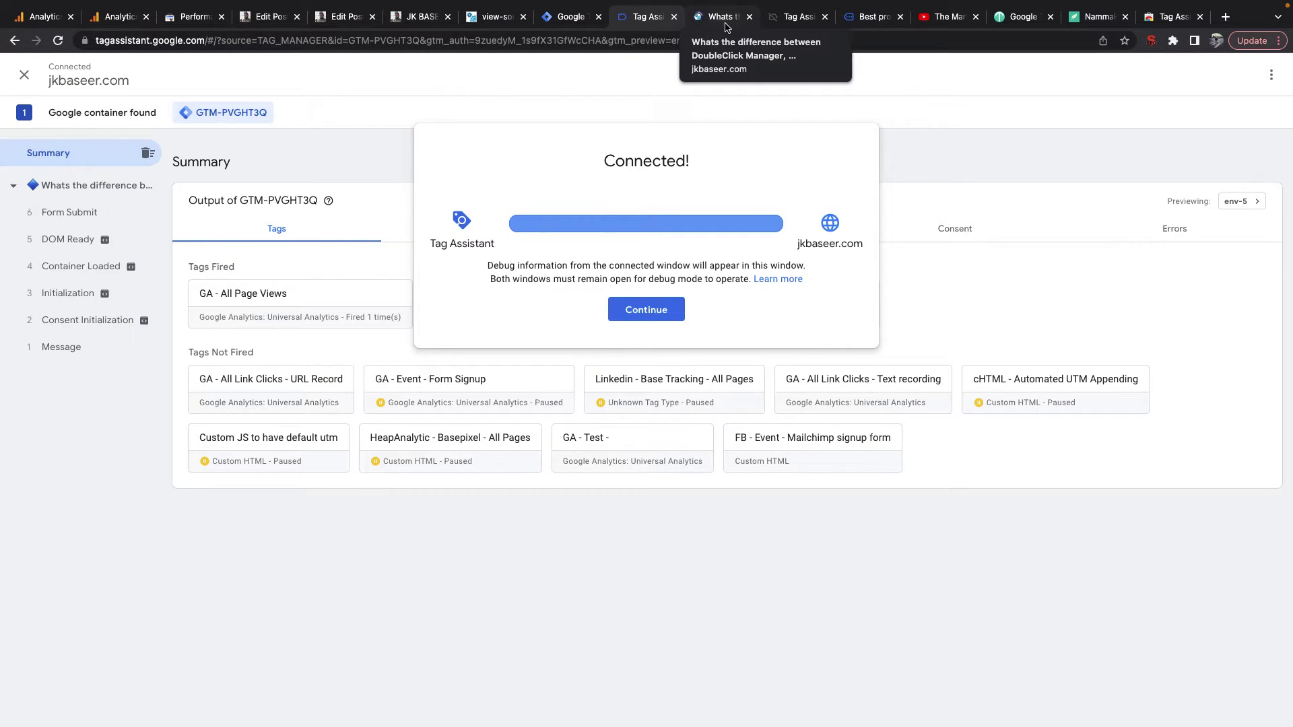
click(649, 309)
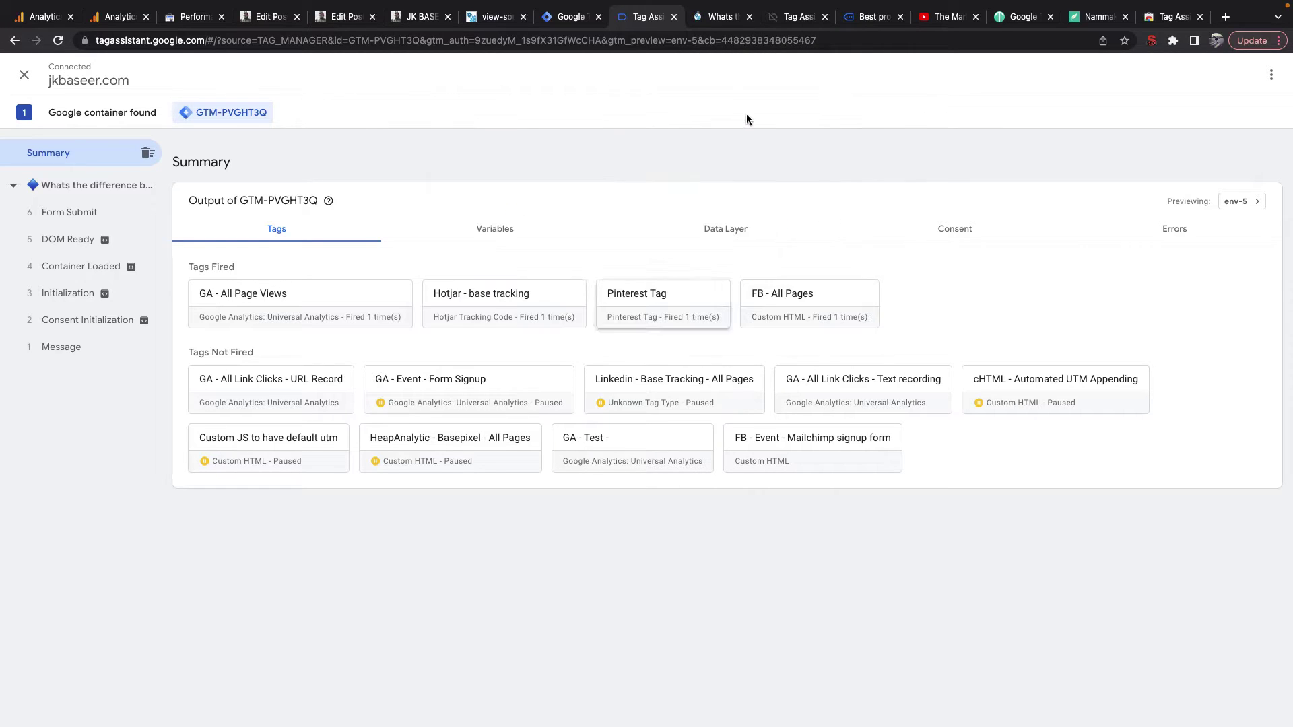
Step: Follow the "DCM: DoubleClick Campaign Manager" link in the blog post's table of contents
click(701, 18)
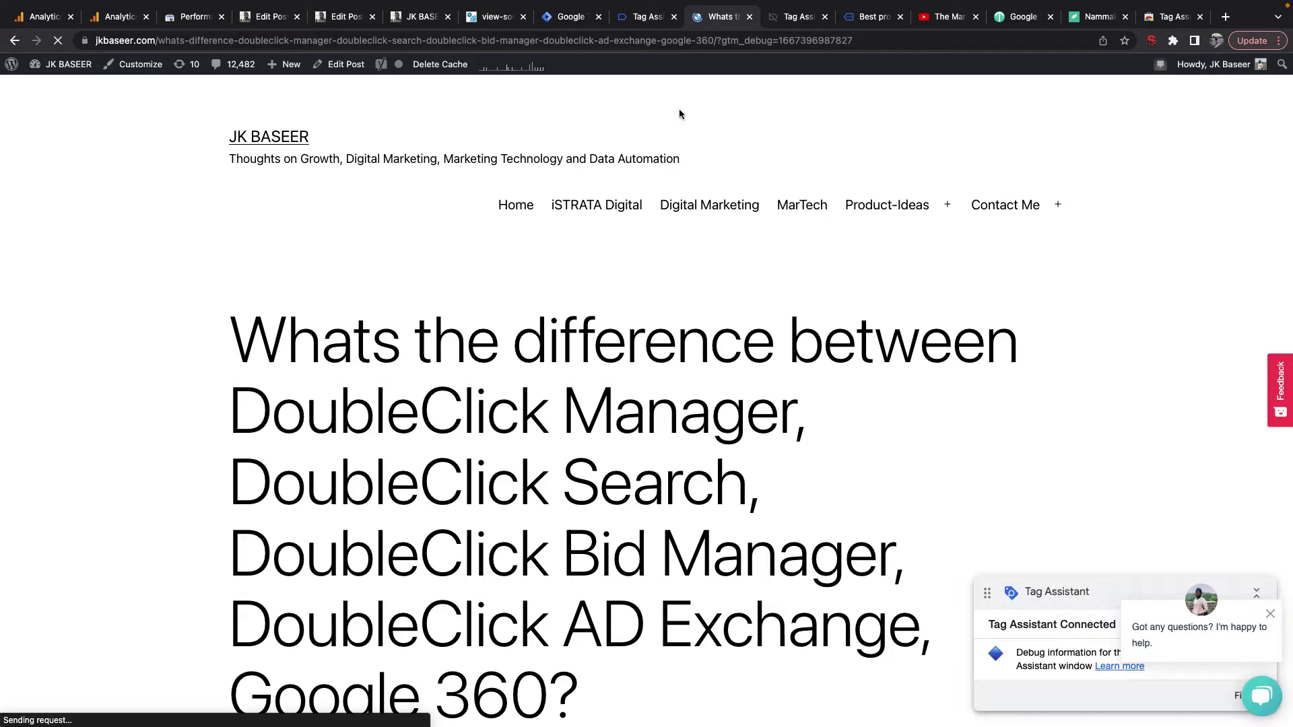
scroll(633, 555, down, 15)
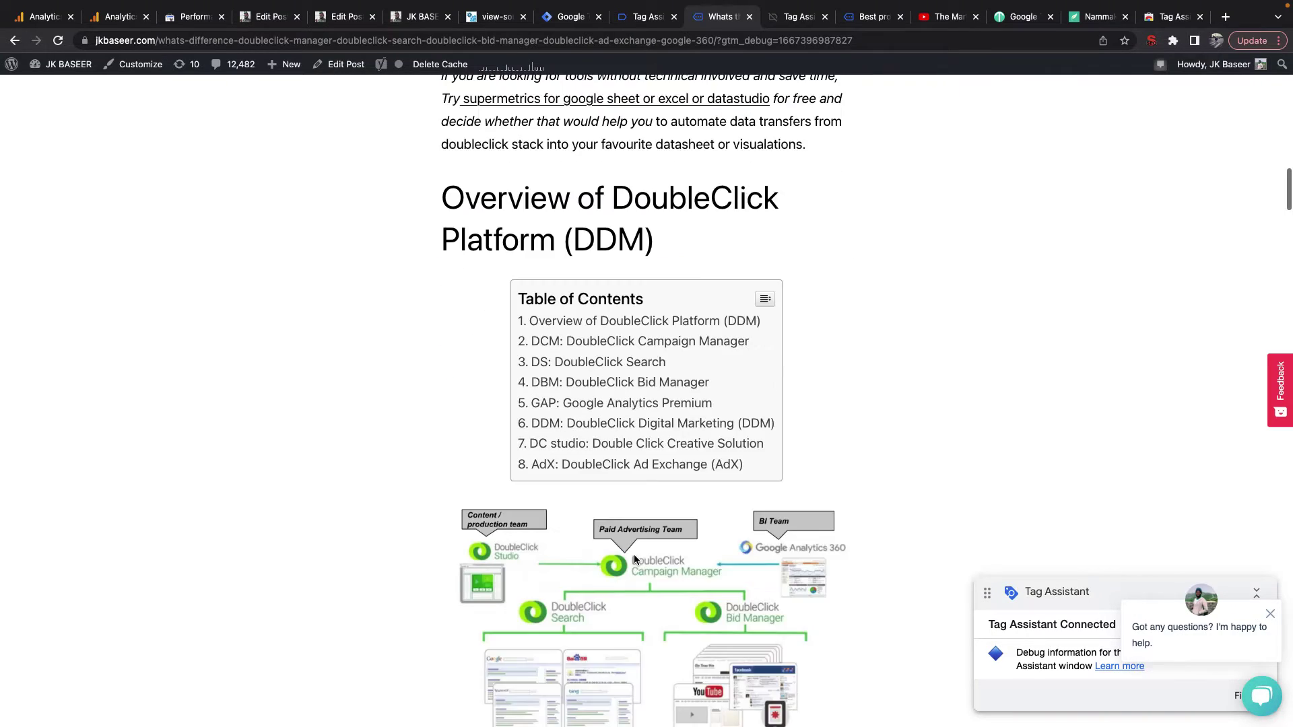
scroll(633, 555, down, 2)
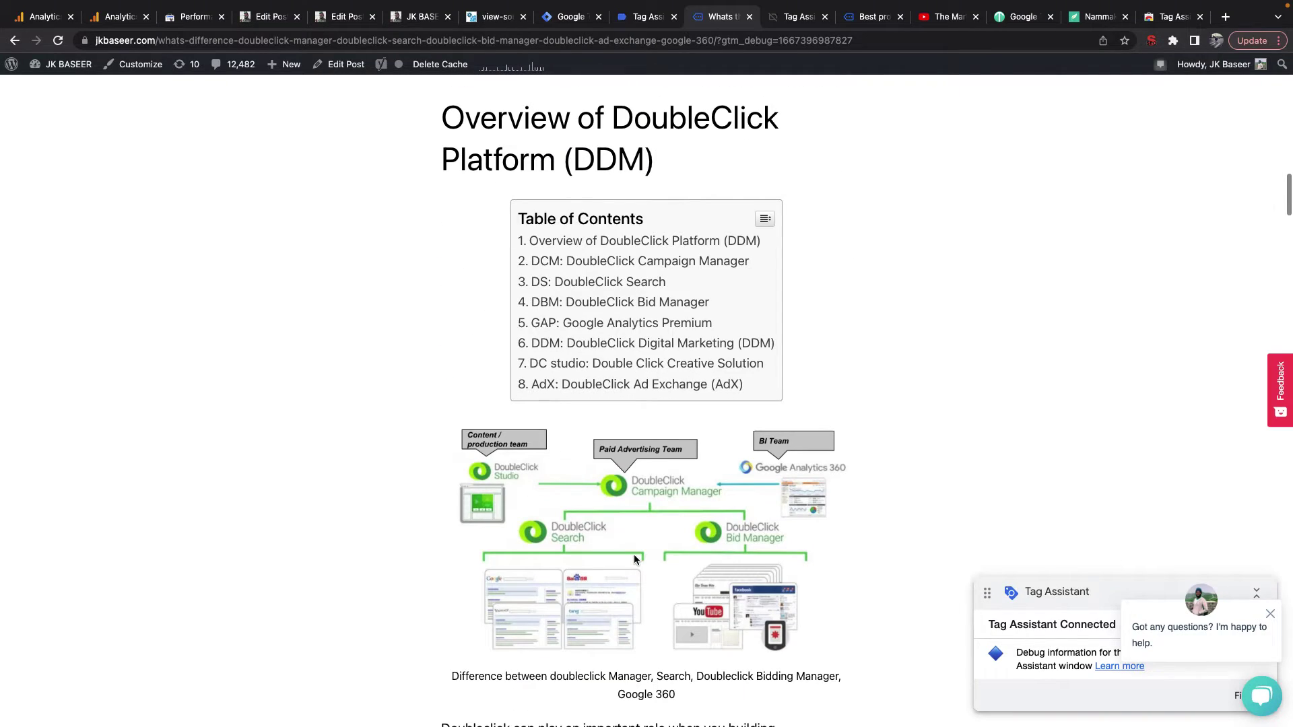
click(588, 267)
Step: Check the details of the "GA - Test -" tag for the DCM Link Click event in Tag Assistant
click(631, 18)
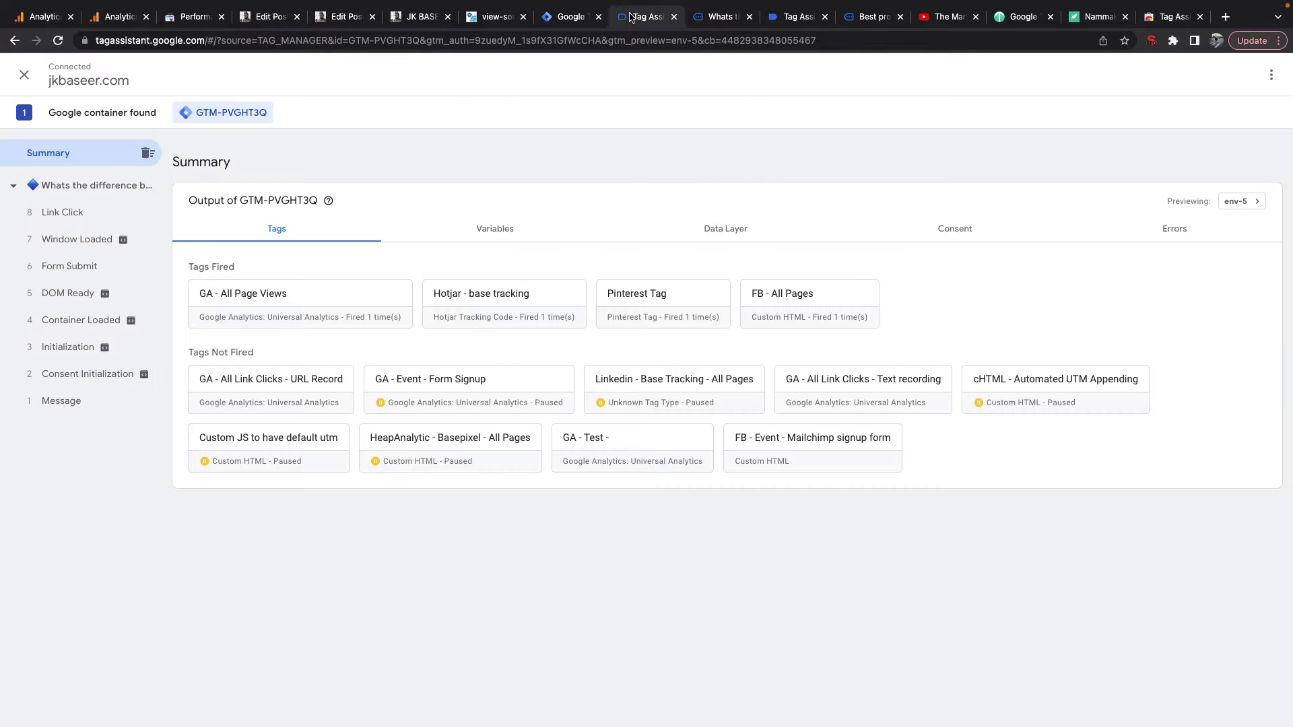
click(62, 216)
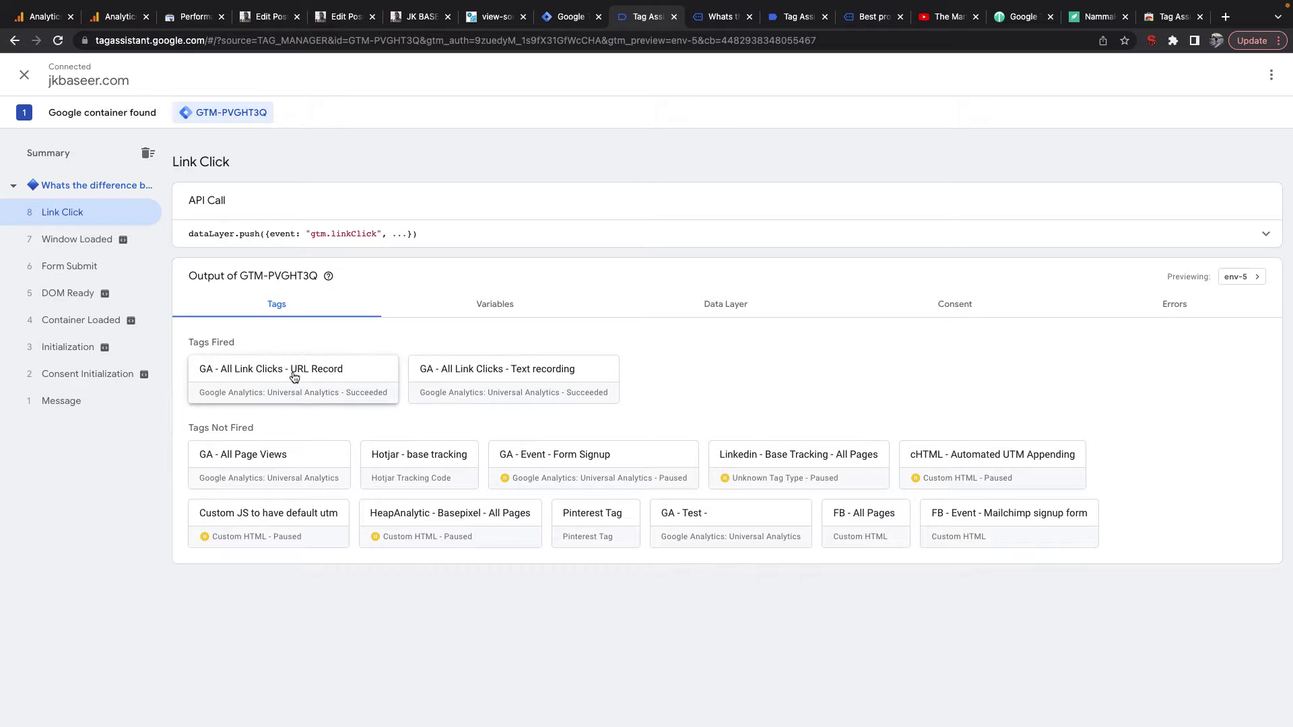
click(691, 511)
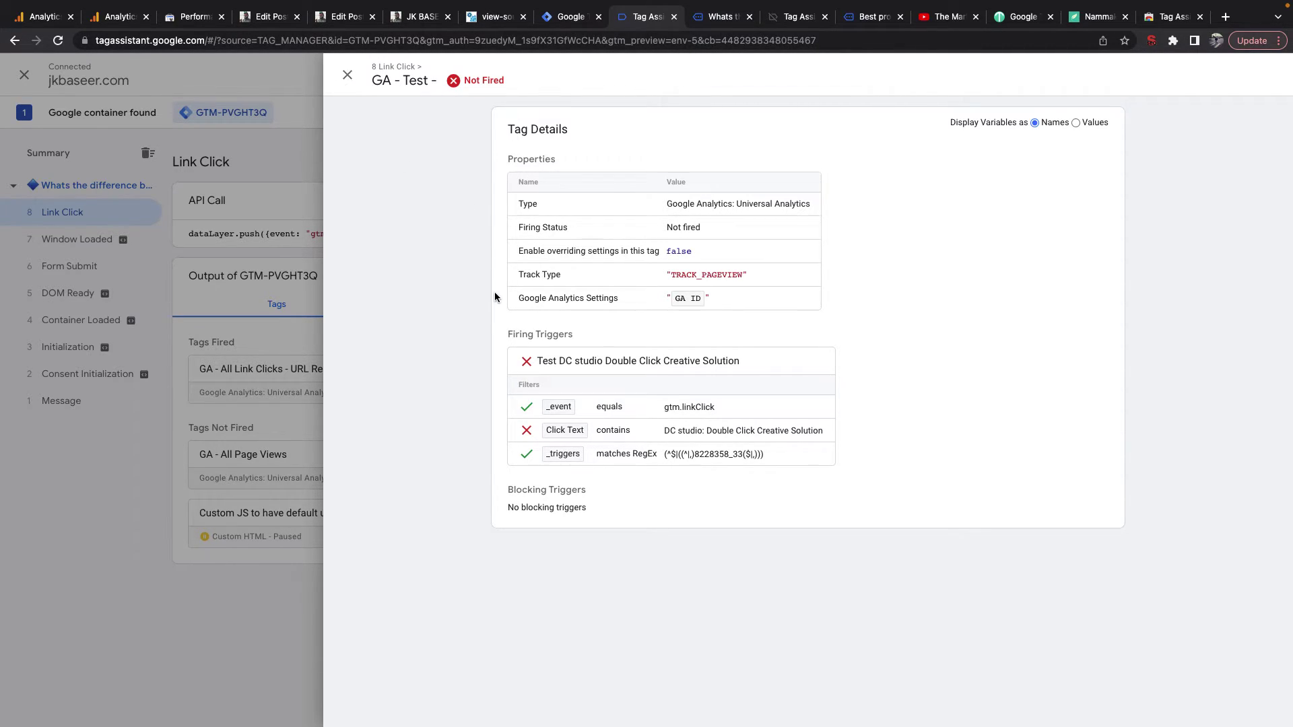
click(347, 75)
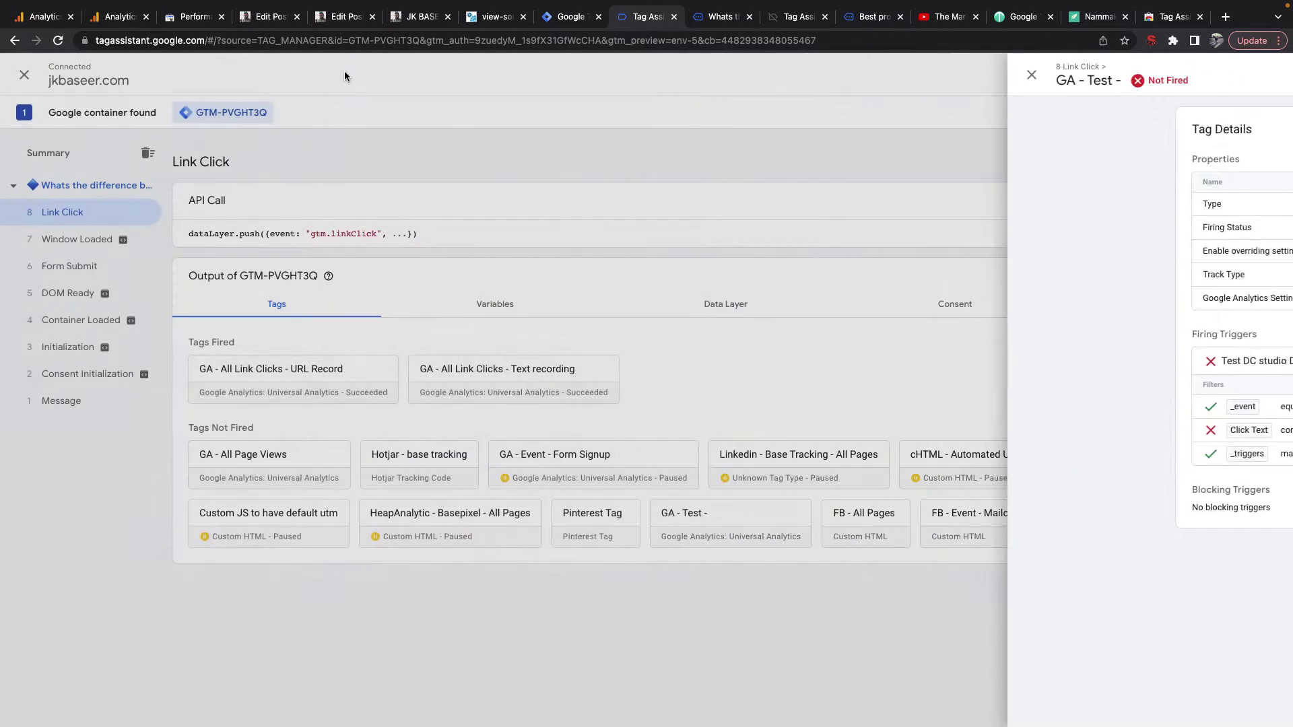
Step: Follow the "DC studio: Double Click Creative Solution" link in the blog post's table of contents
click(725, 22)
scroll(701, 383, up, 10)
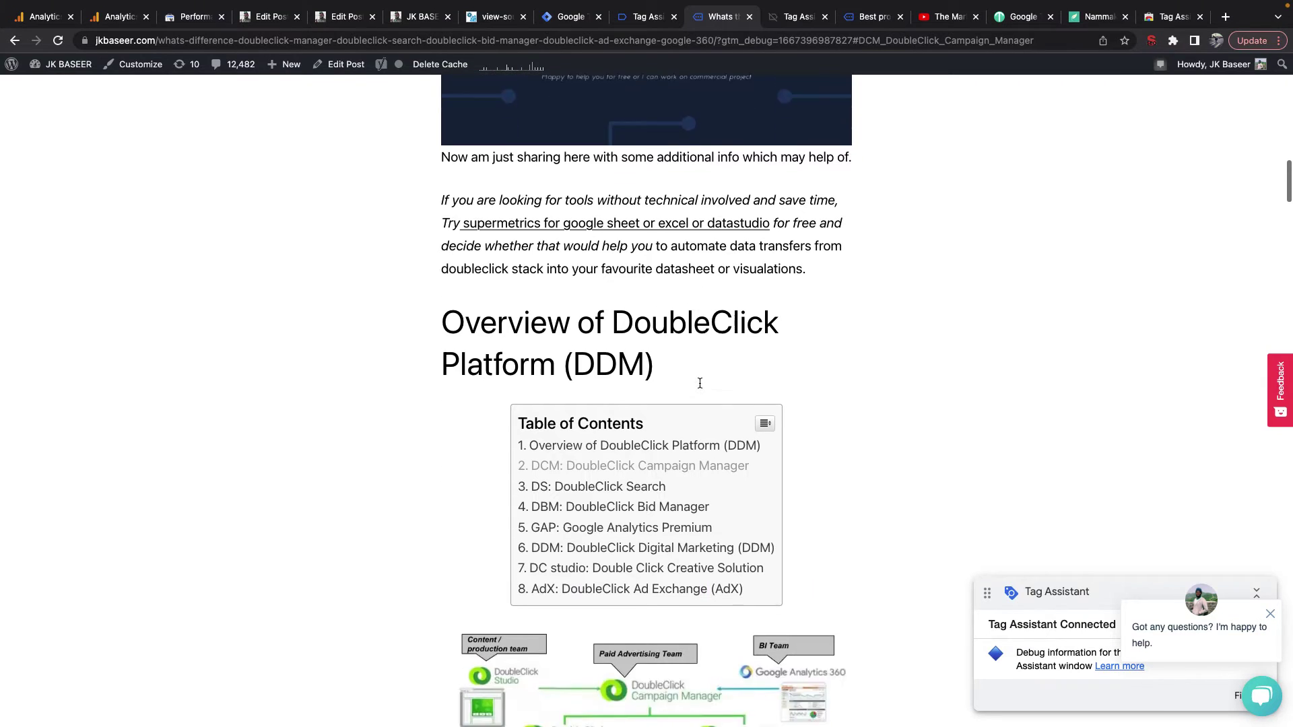
scroll(694, 411, down, 1)
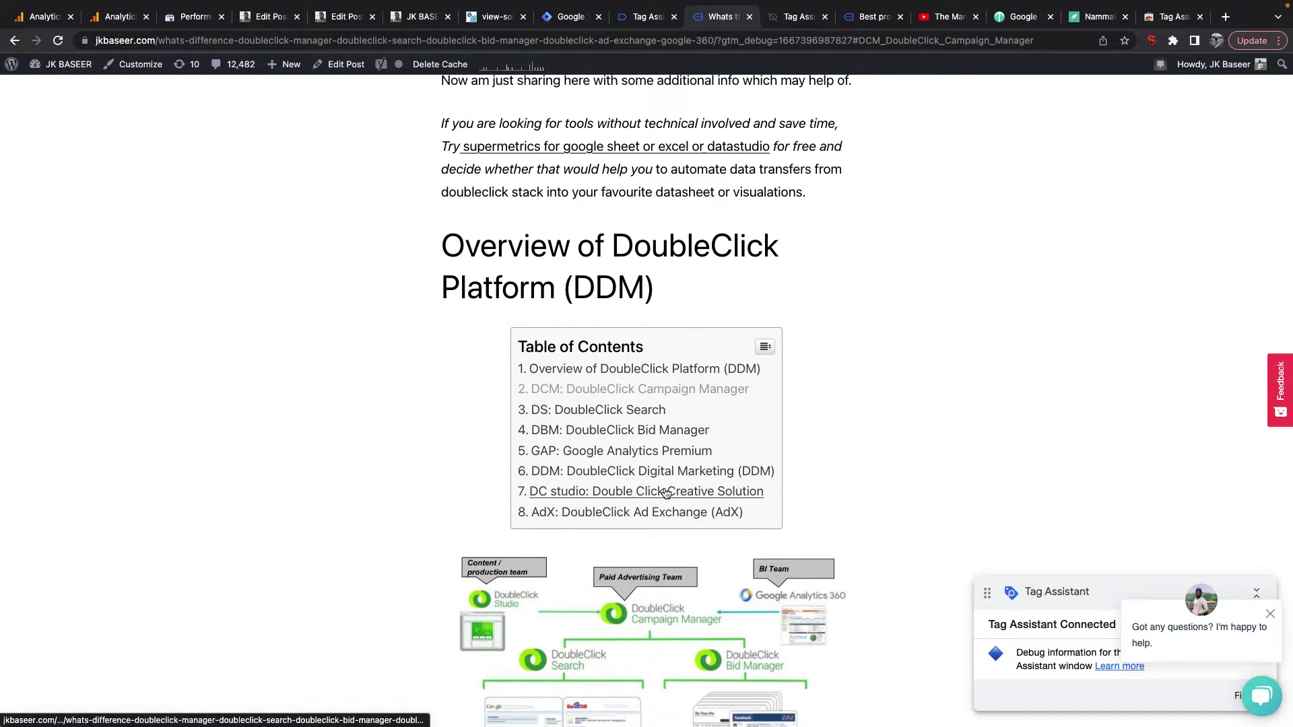
click(666, 492)
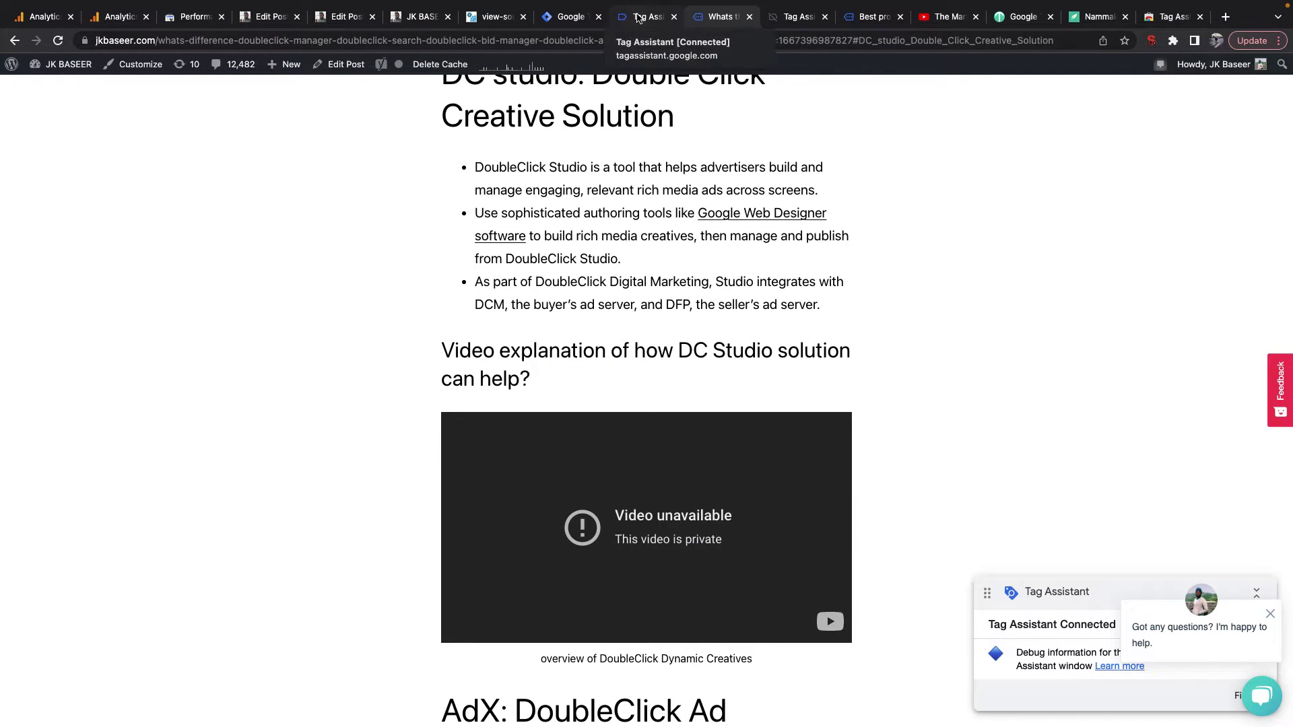
Step: Check the firing details of the "GA - Test -" tag for the newest Link Click event in Tag Assistant
click(640, 19)
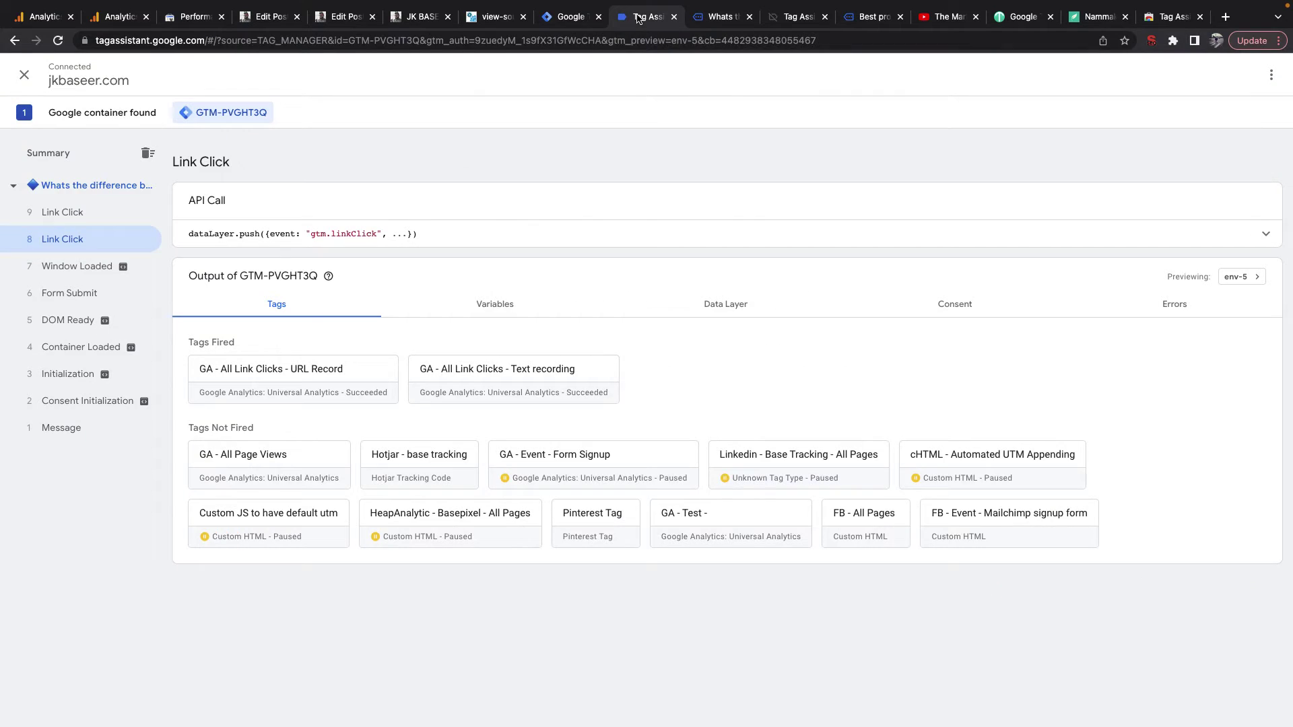
click(85, 220)
click(694, 370)
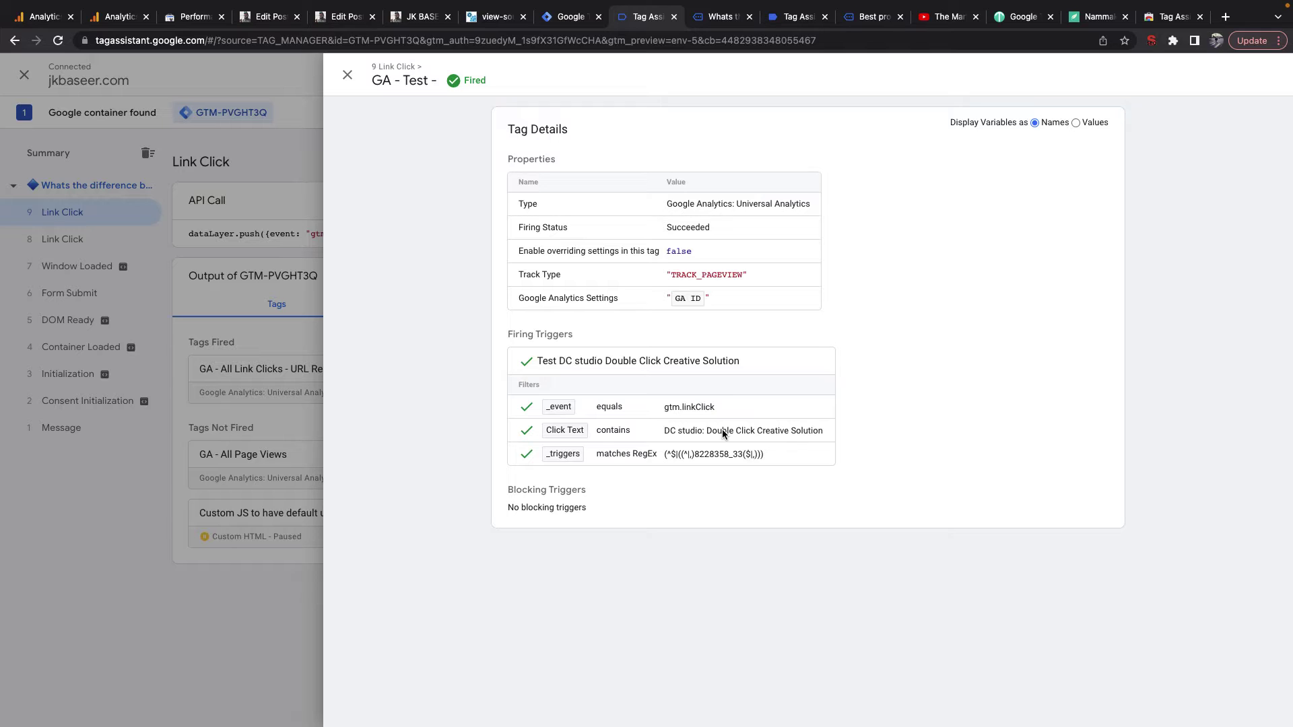
click(349, 74)
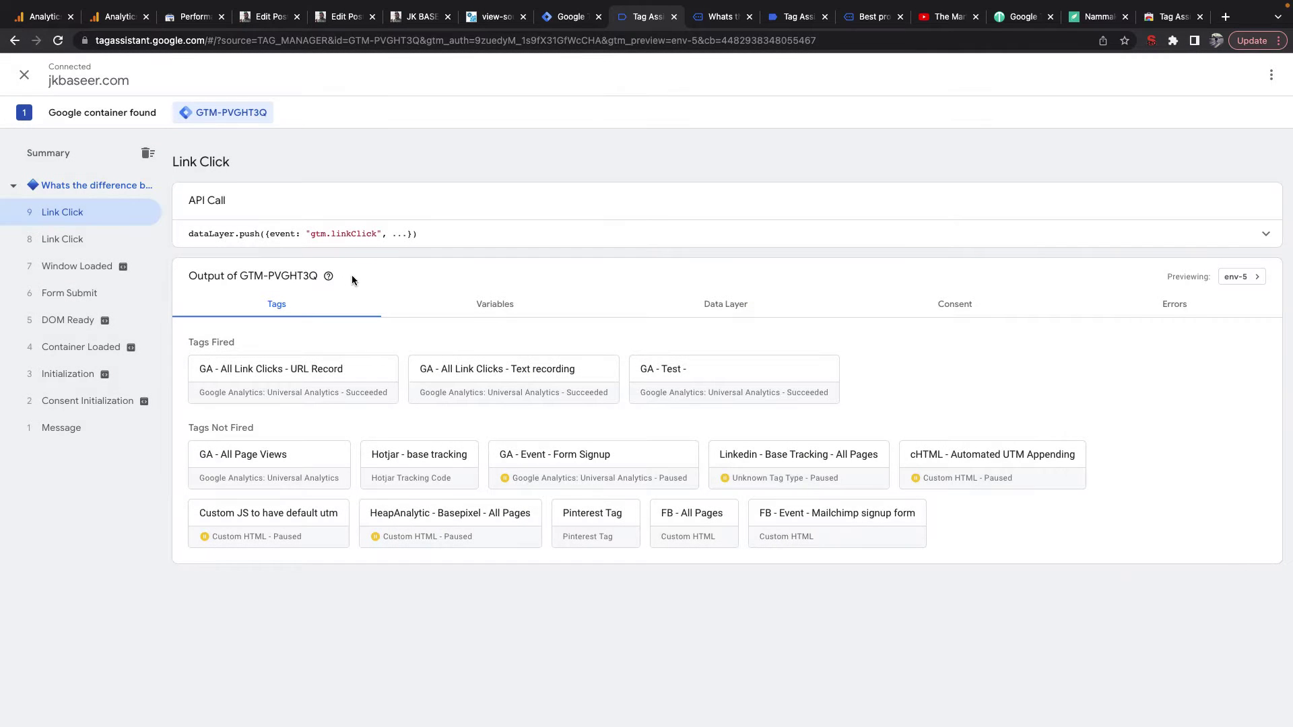
Step: Examine the variables recorded for the newest Link Click event, including Click Text, Click URL and the form variables
click(484, 304)
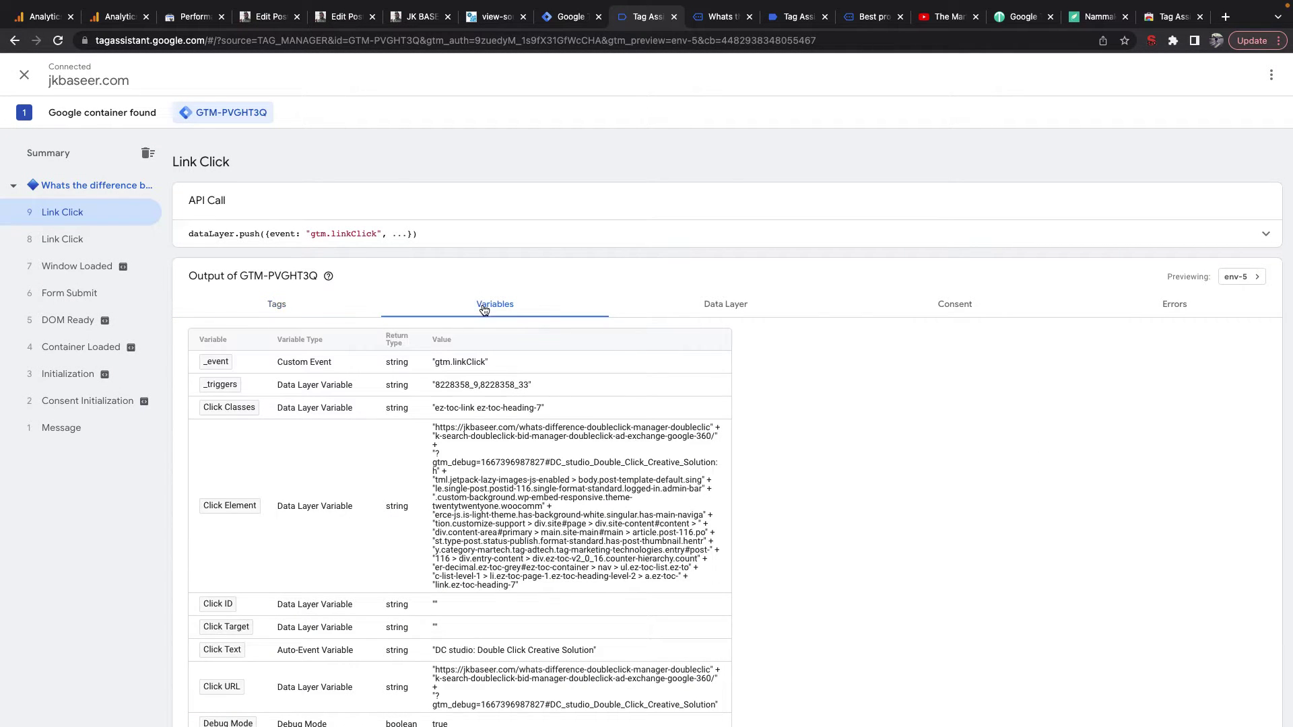
scroll(496, 458, down, 5)
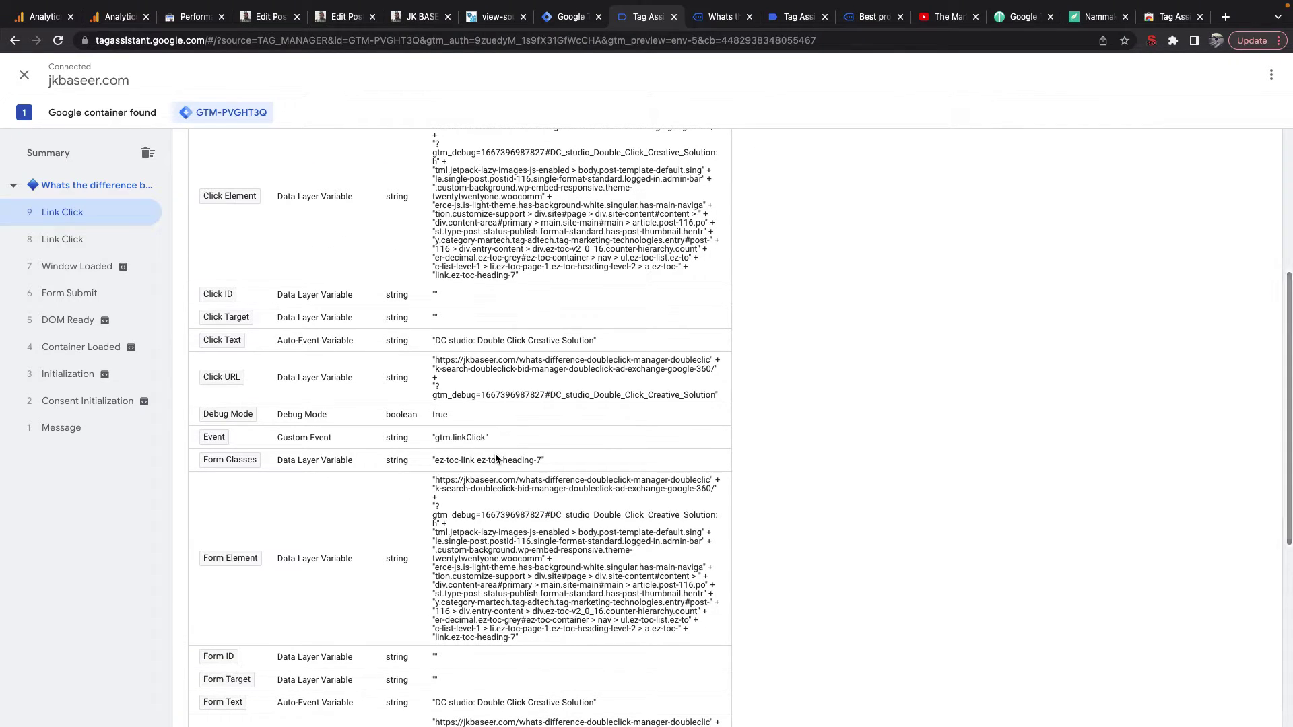
scroll(495, 458, down, 3)
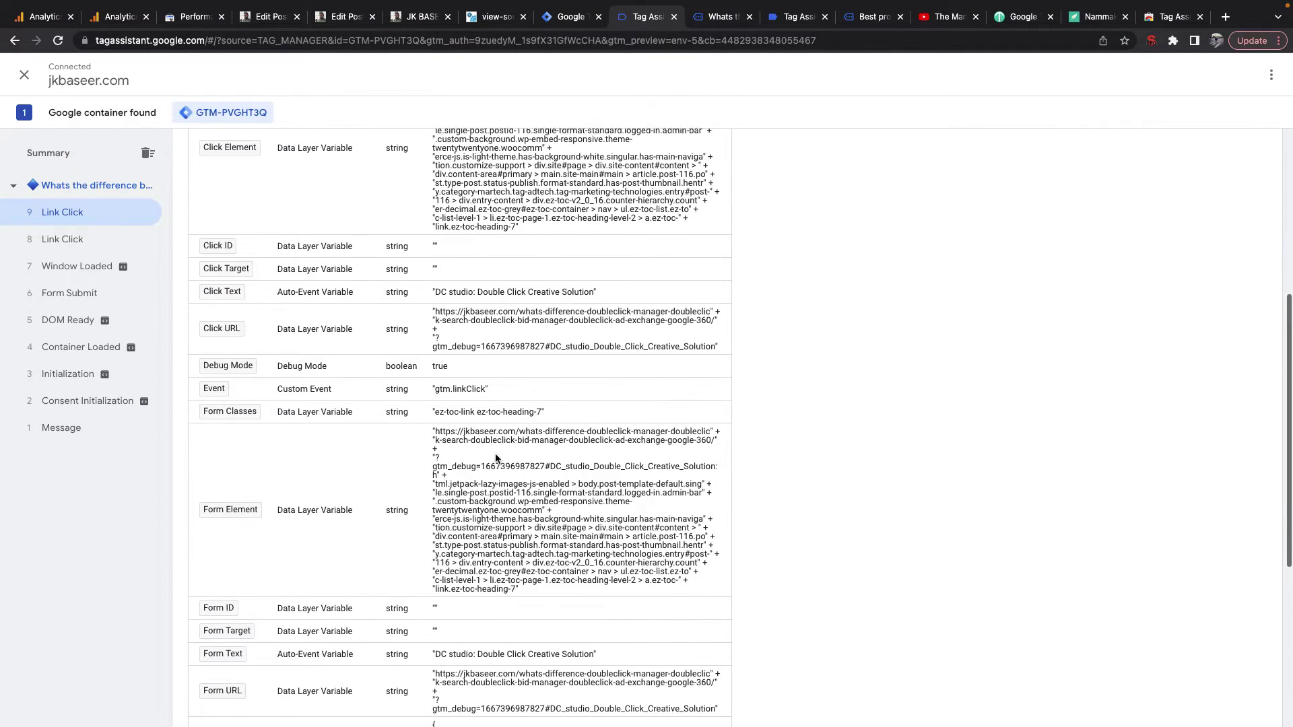
scroll(495, 459, up, 8)
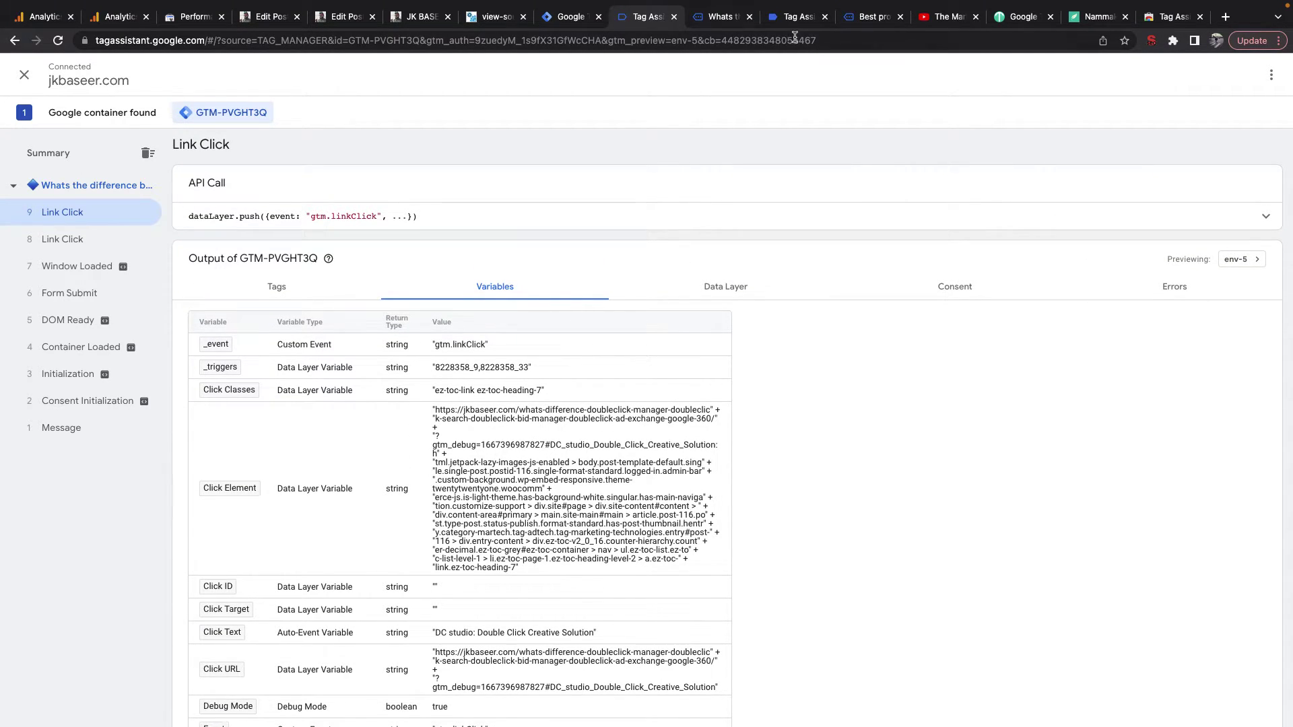
scroll(424, 510, down, 5)
scroll(424, 508, down, 2)
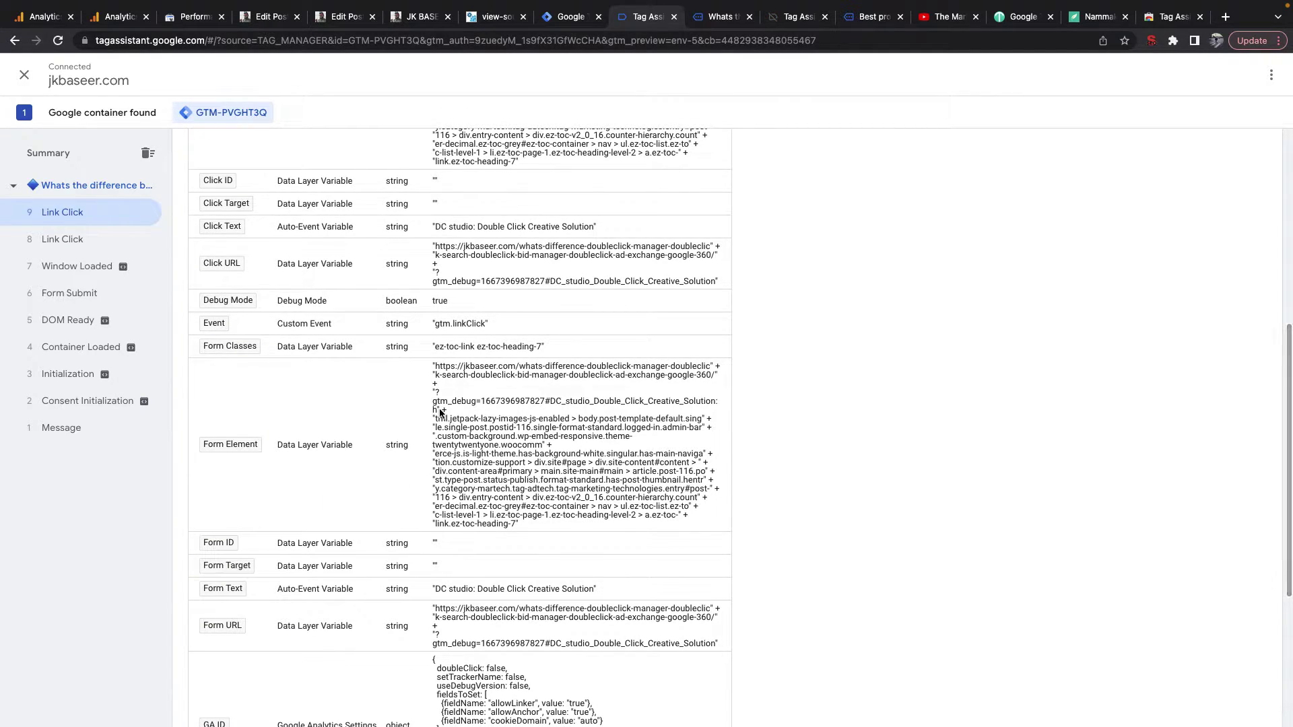
scroll(439, 413, up, 1)
scroll(439, 409, up, 1)
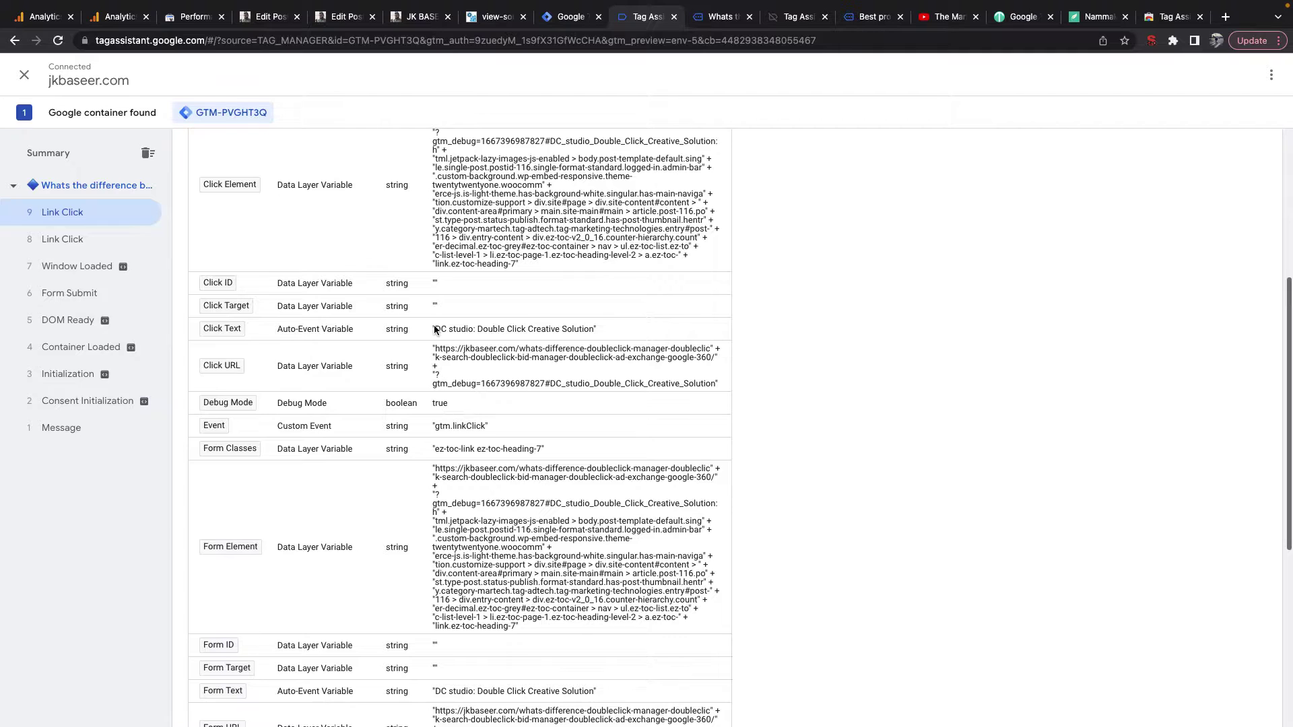
scroll(433, 325, up, 1)
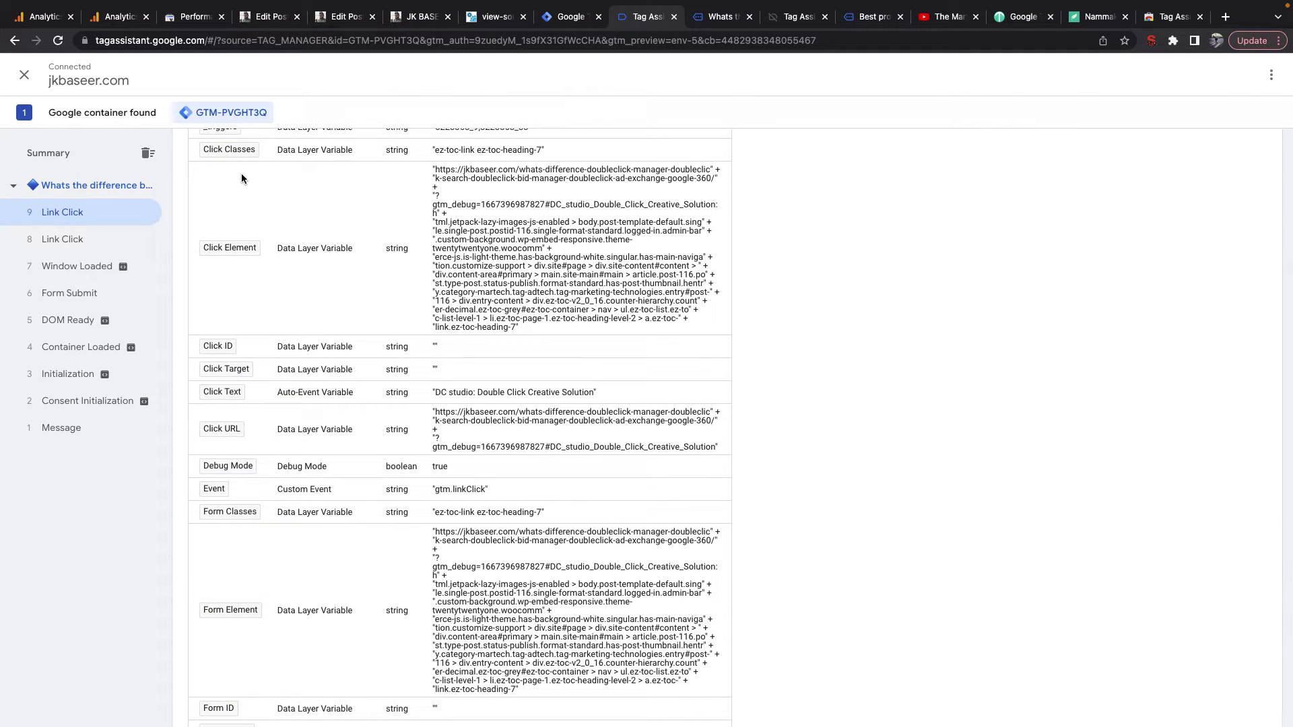
Step: Examine the Click Classes value and other click variables of the newest Link Click event, and view the event's fired tags
scroll(249, 151, up, 1)
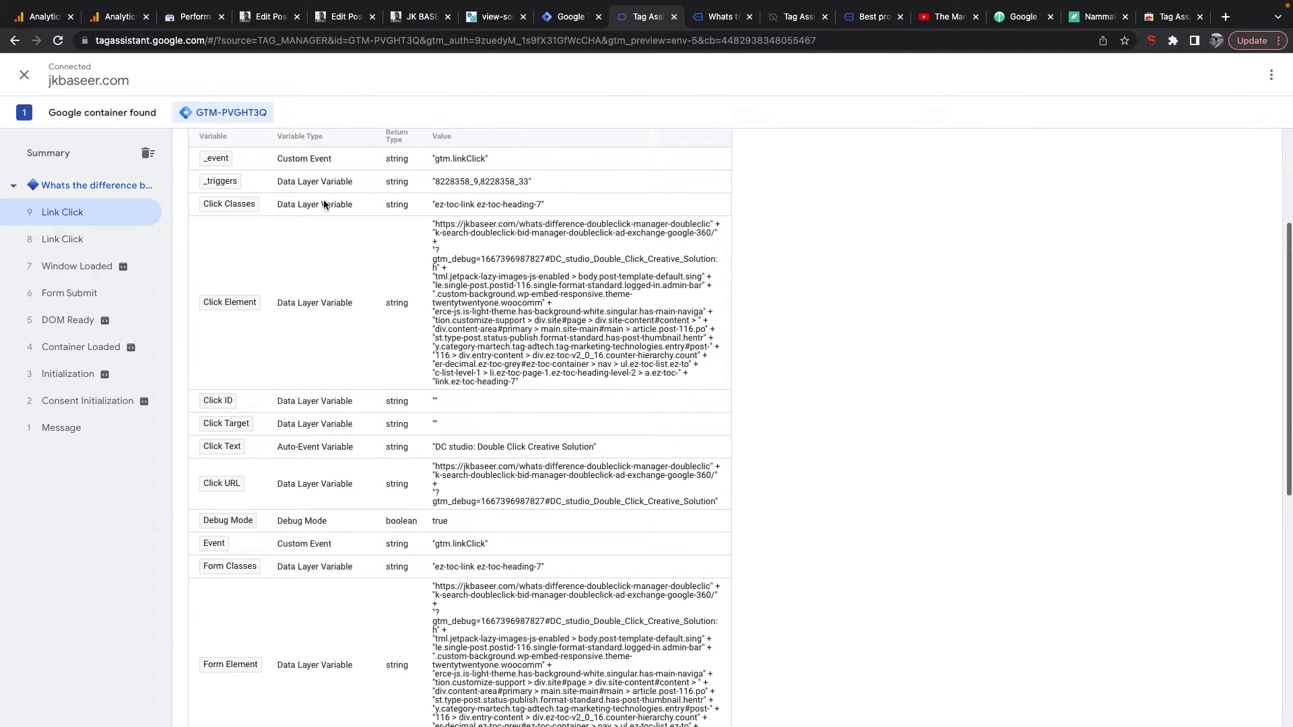
drag(432, 205, 545, 208)
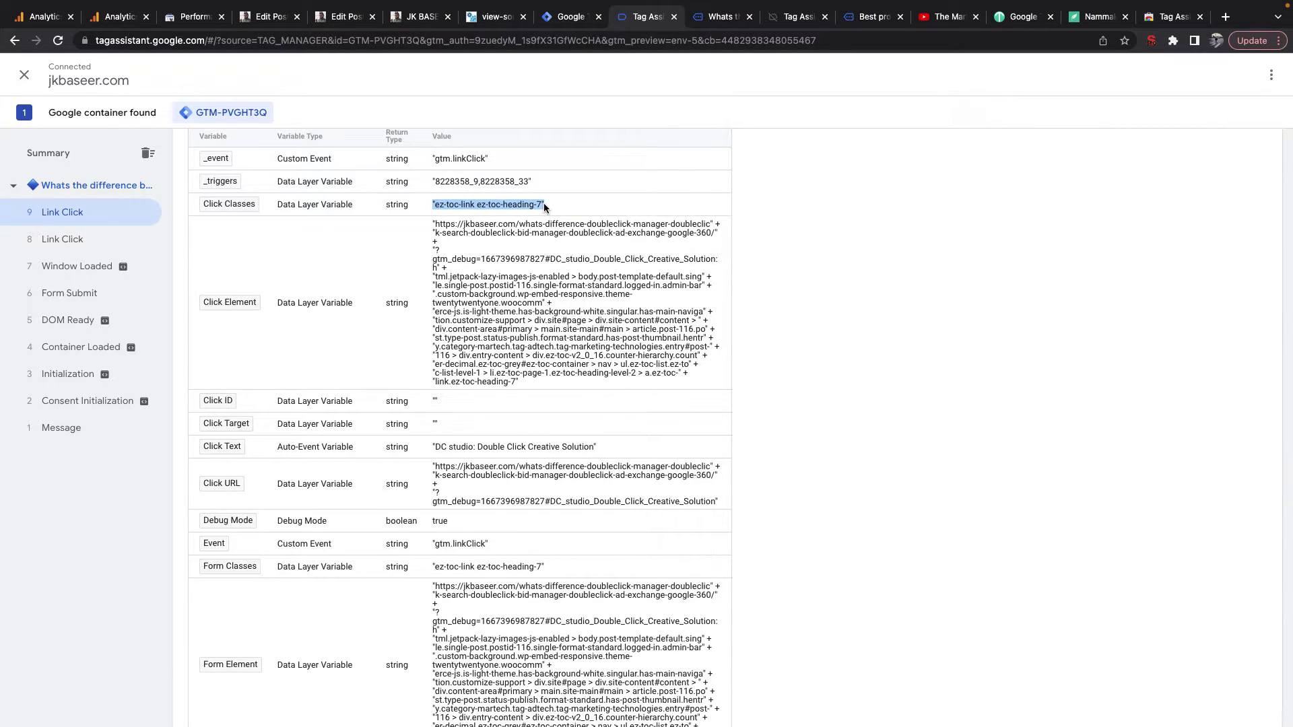
click(547, 204)
scroll(456, 334, down, 3)
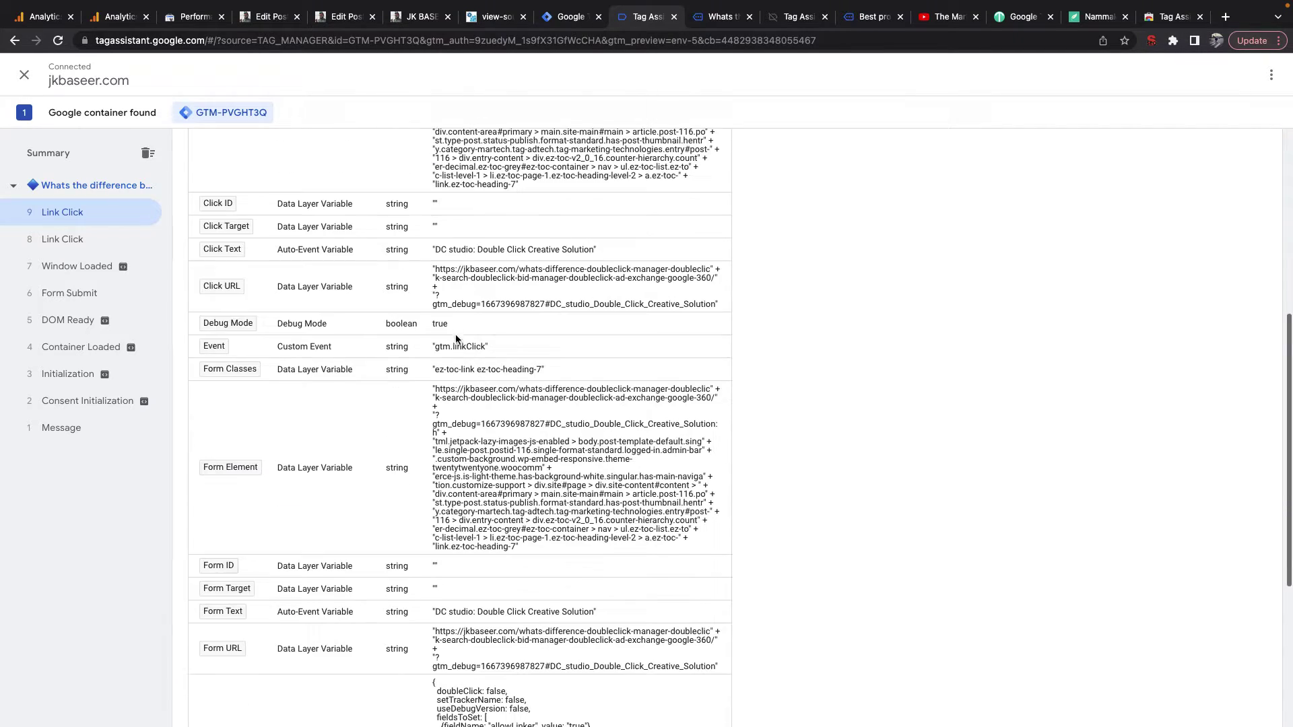
scroll(386, 417, up, 5)
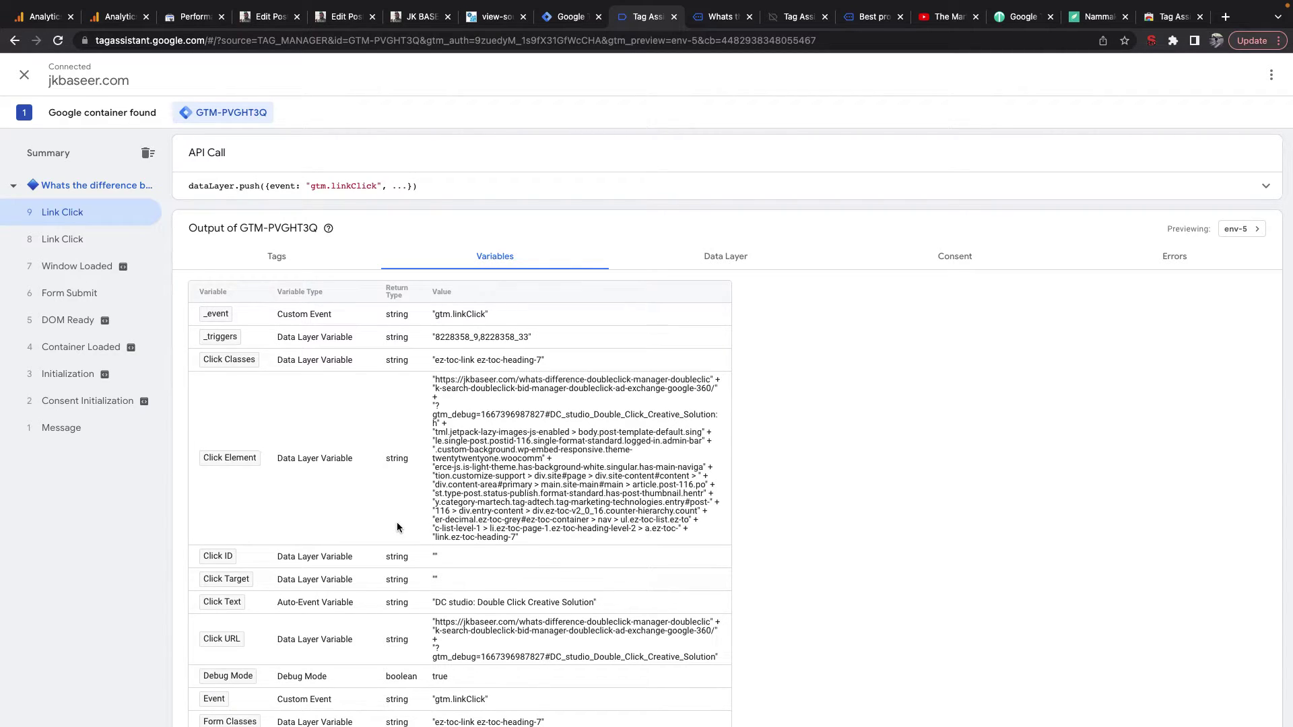
scroll(398, 523, down, 3)
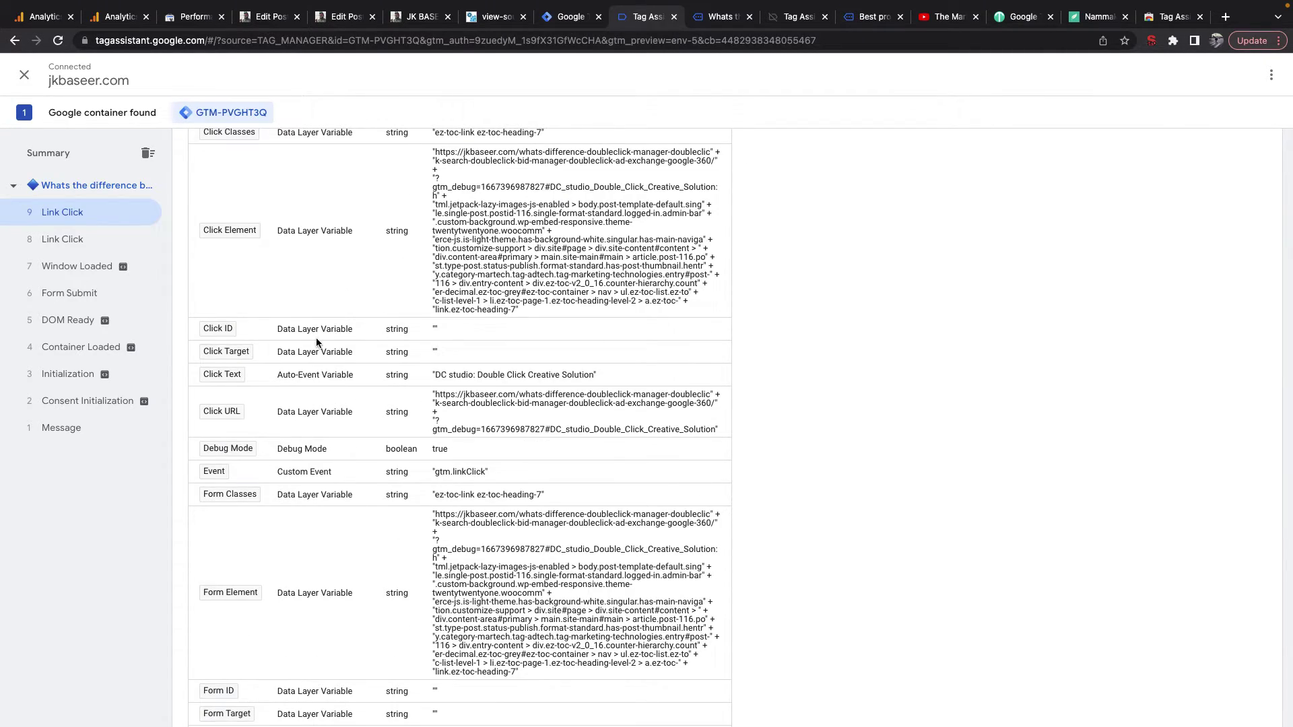
scroll(317, 342, up, 3)
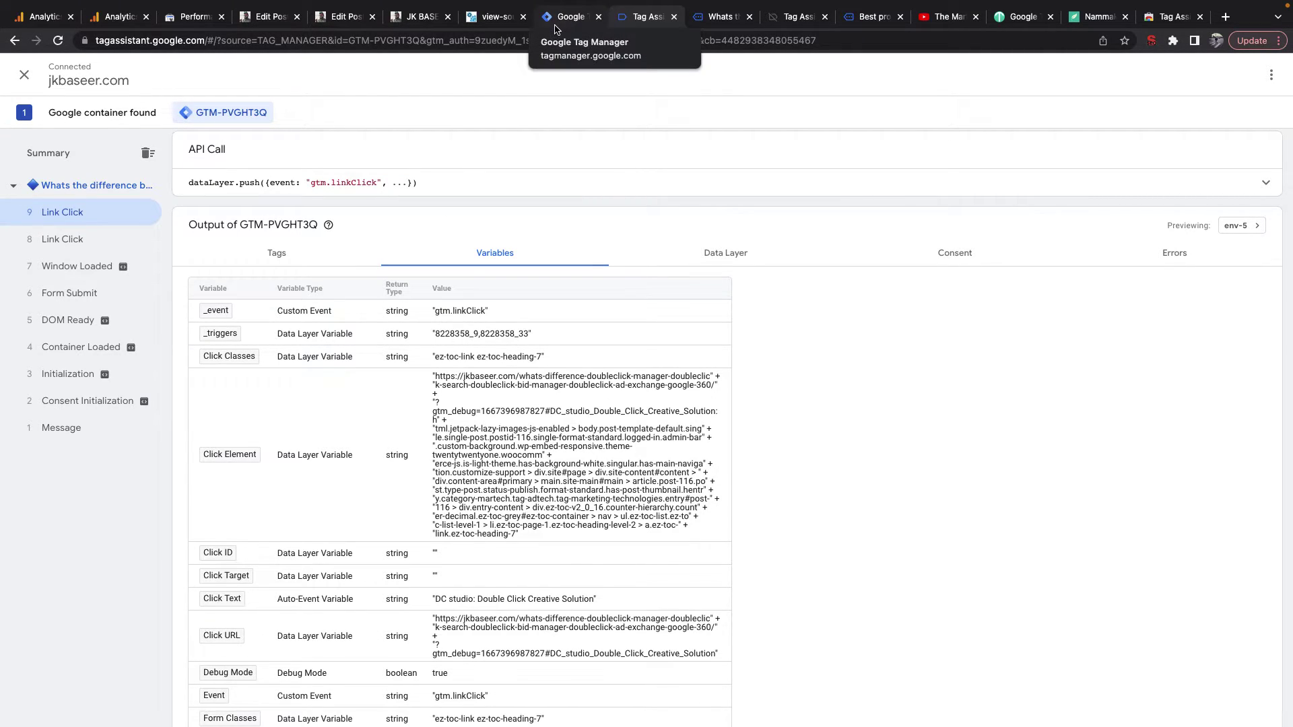
click(293, 256)
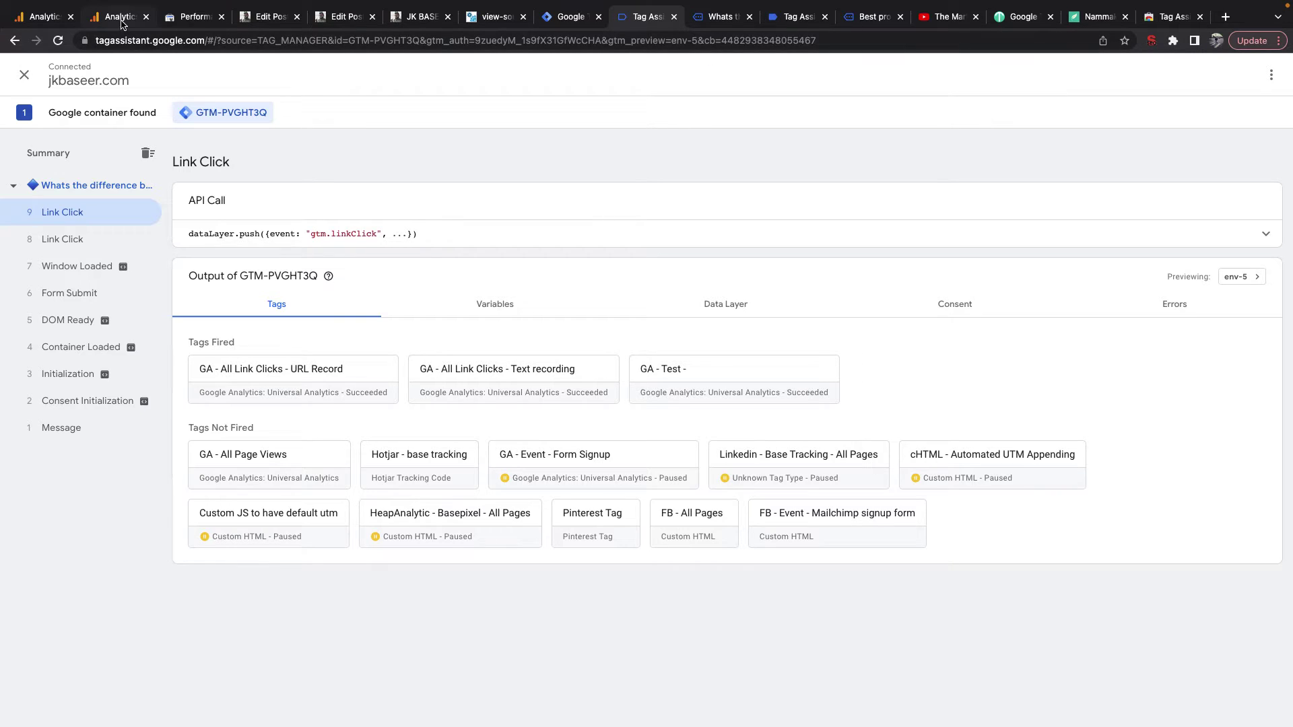
Step: Duplicate the browser tab holding the blog container's Tag Manager workspace
click(549, 20)
click(800, 19)
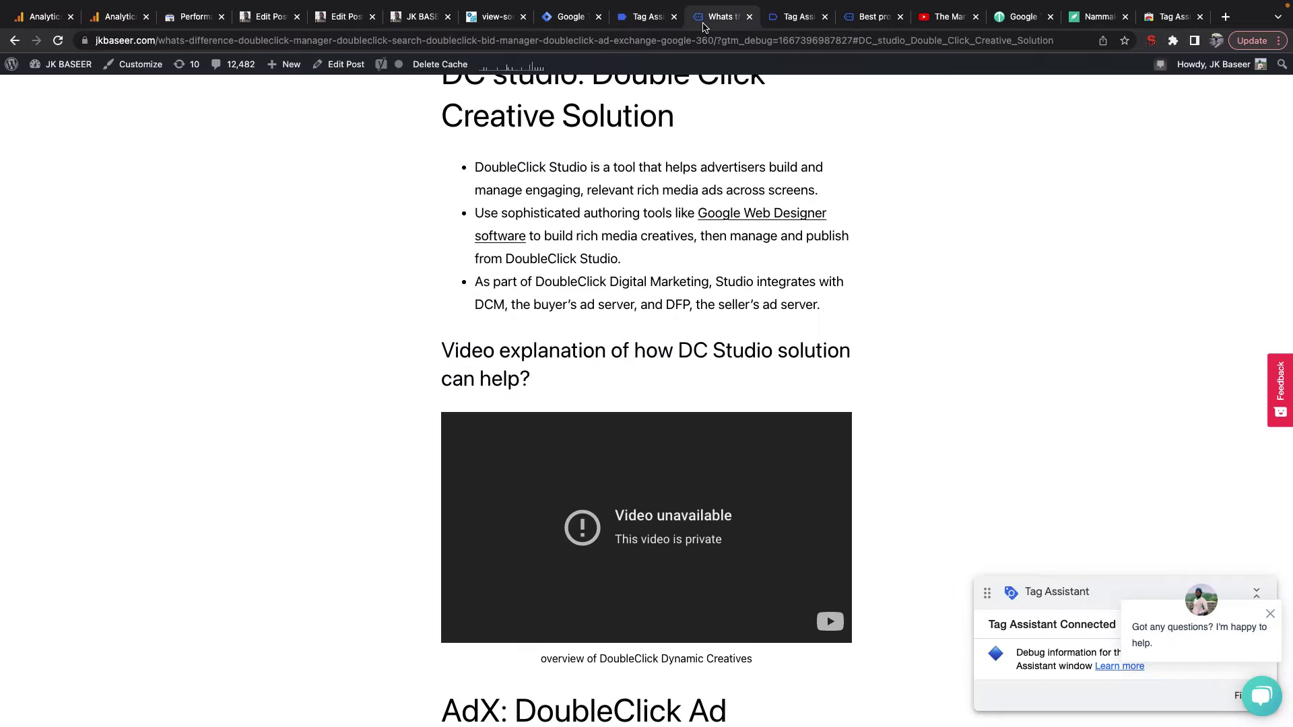
click(708, 27)
click(783, 20)
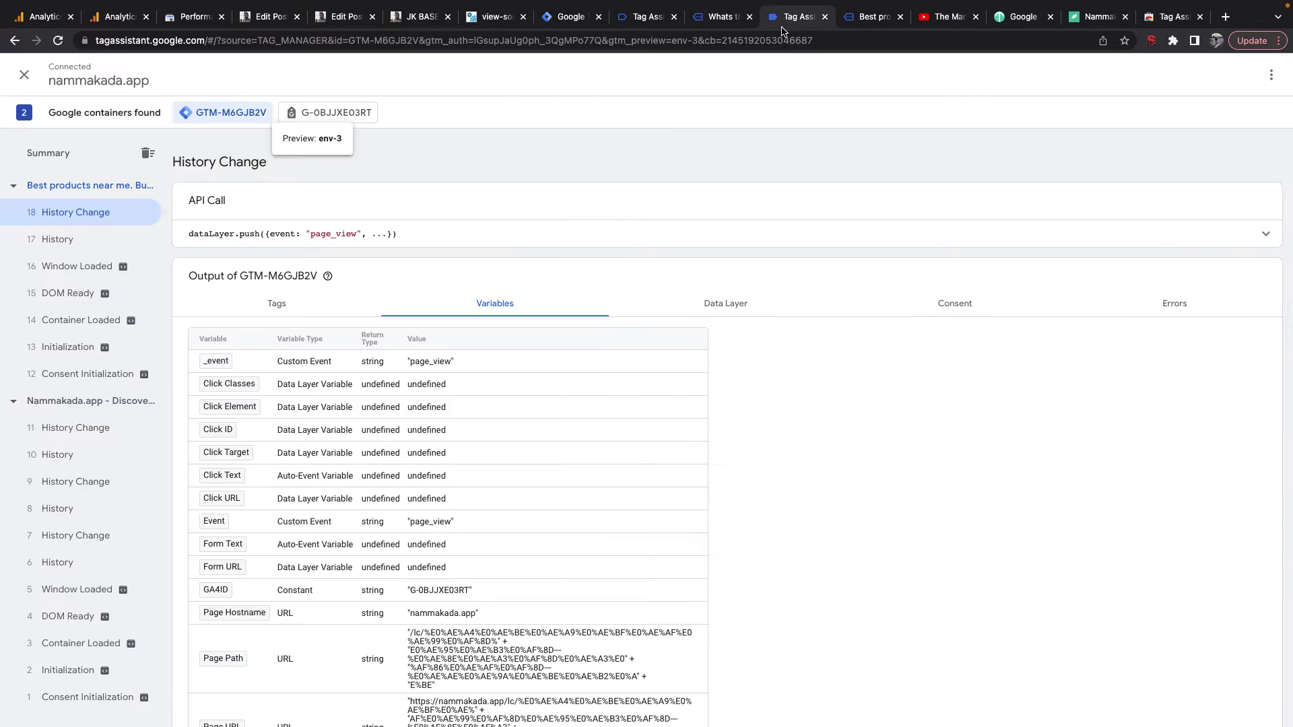
click(561, 16)
right_click(561, 16)
click(602, 104)
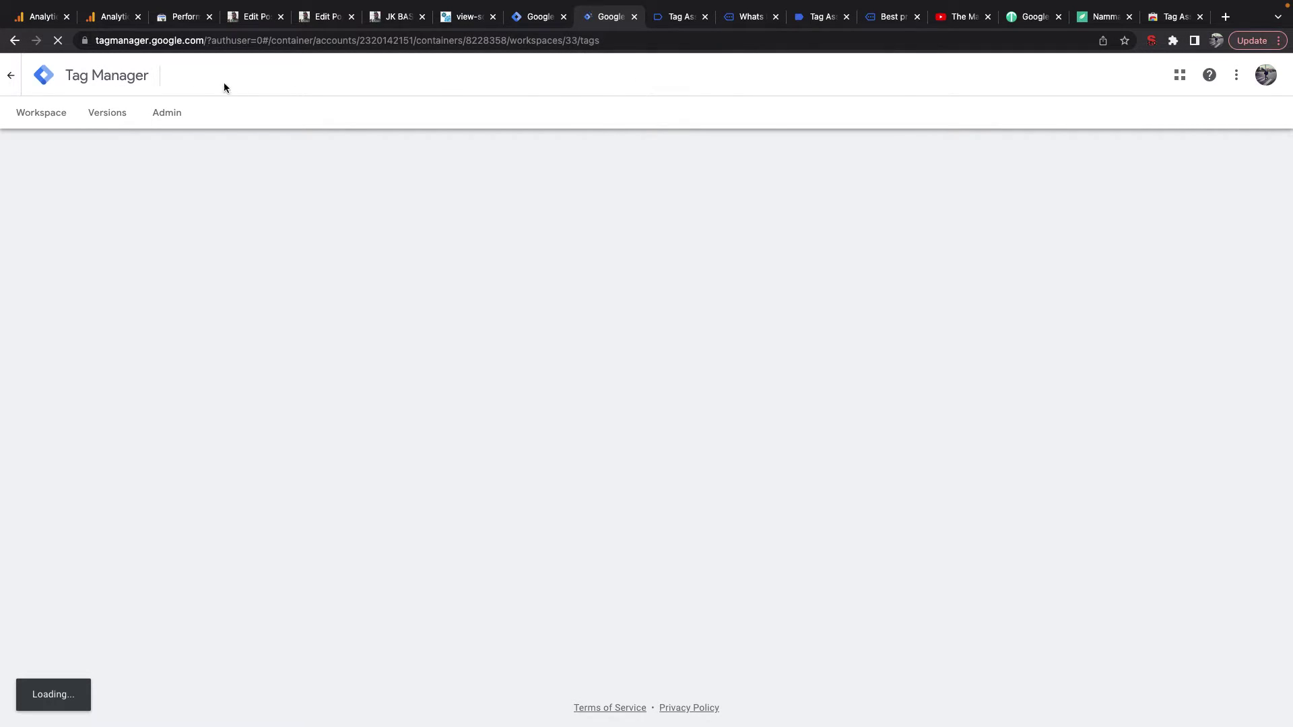
Step: Check the nammakada.app GA4 home overview and analyse the site's installed tags with the Tag Assistant Legacy extension
click(112, 19)
scroll(449, 302, down, 3)
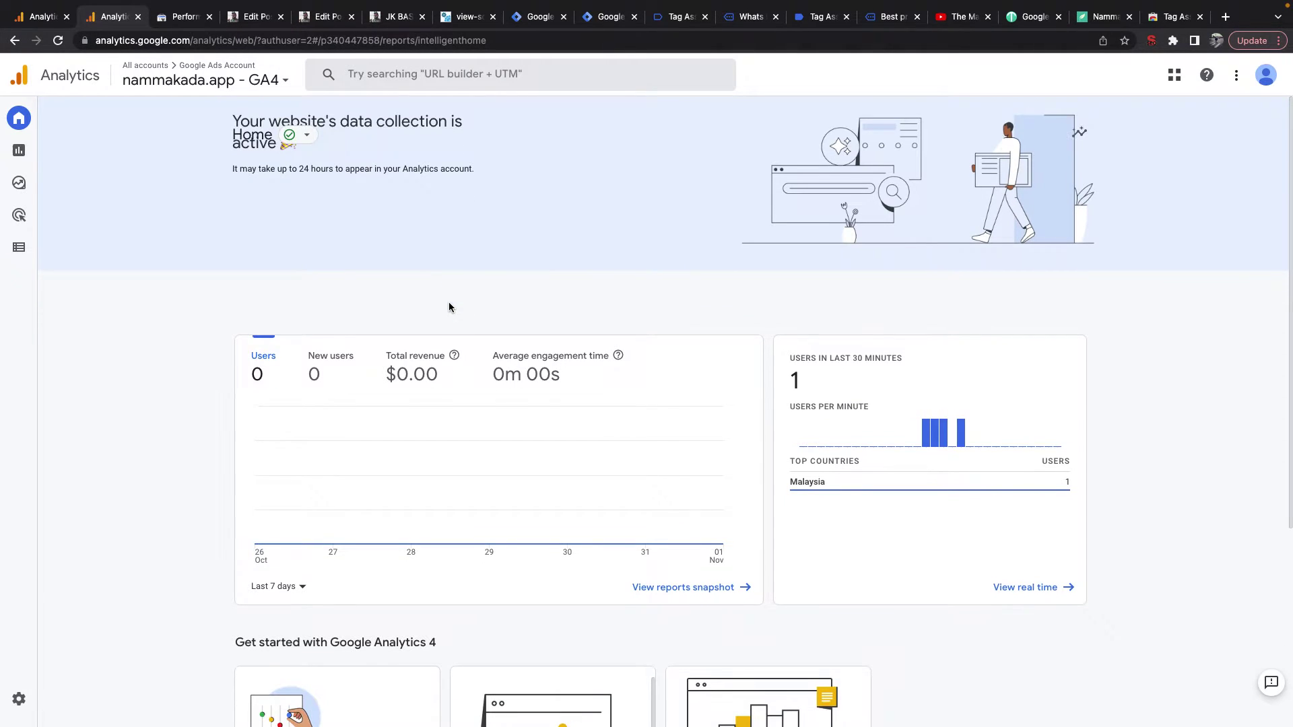
click(1099, 17)
click(1169, 42)
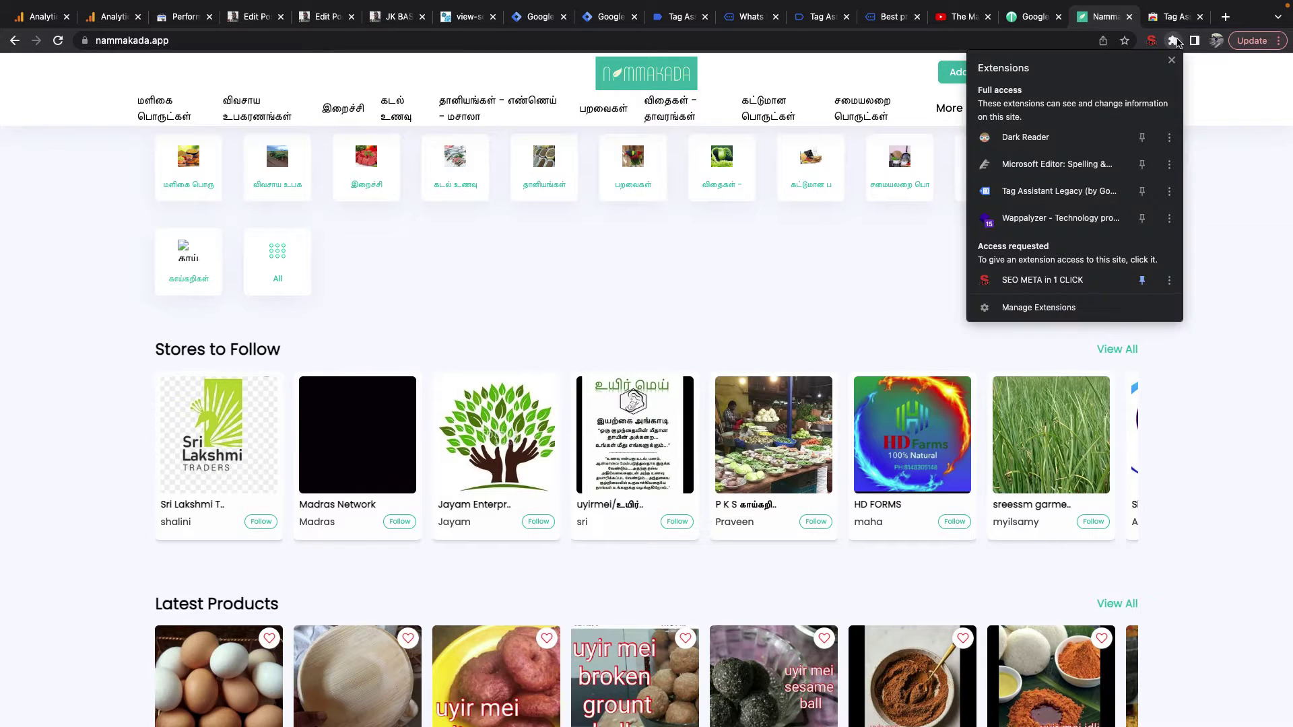
click(1022, 198)
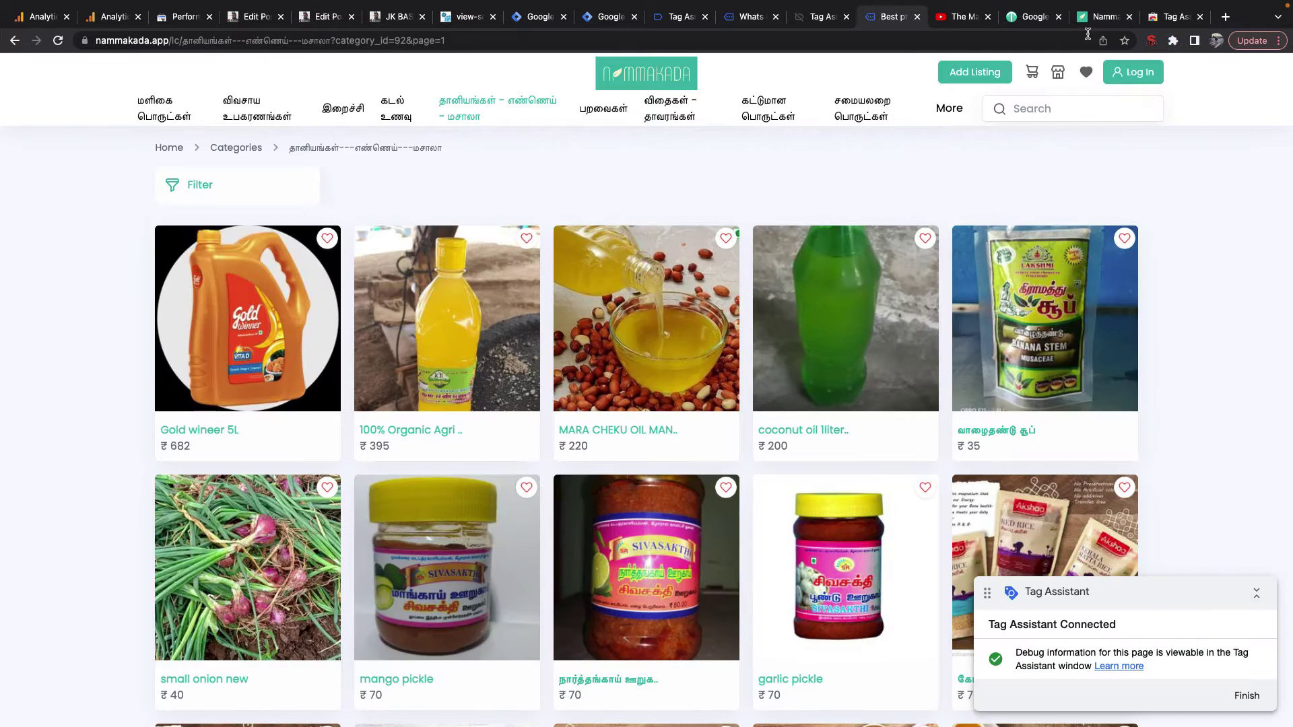
click(1173, 41)
click(1019, 200)
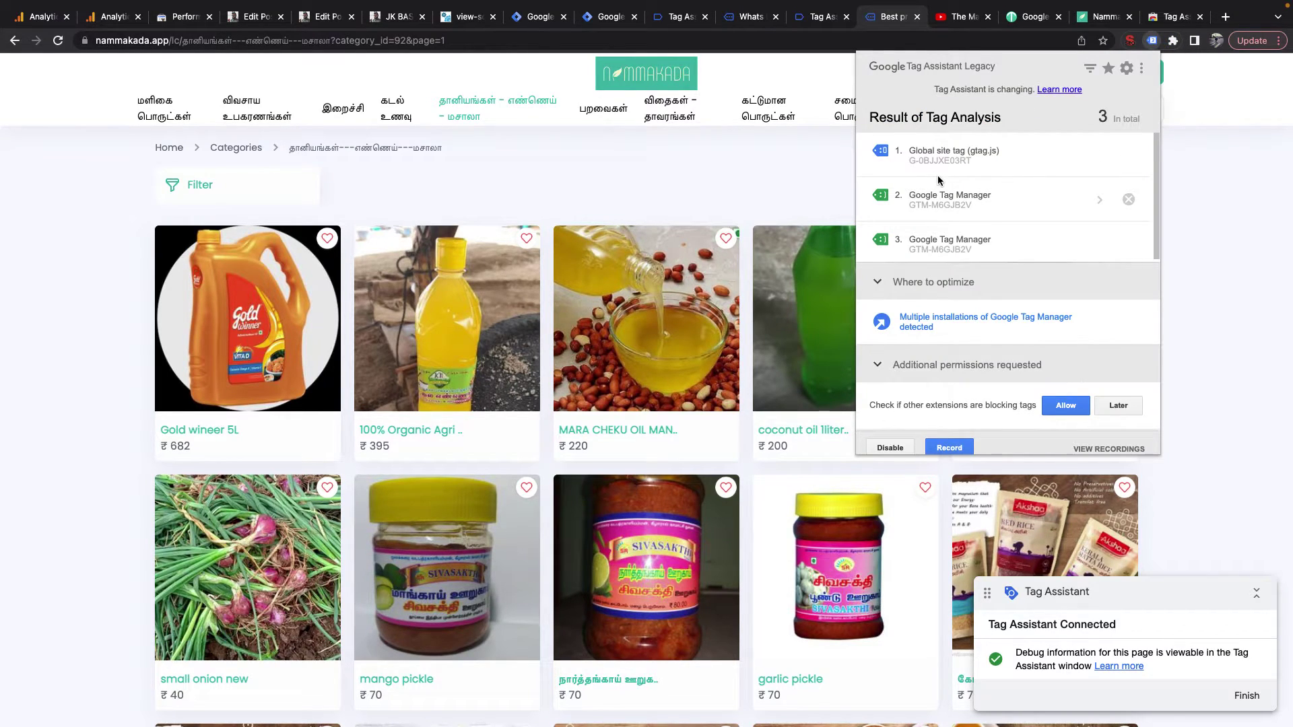
Step: Review the technologies Wappalyzer detects on the nammakada.app category page, from analytics and tag managers to web servers
click(1173, 42)
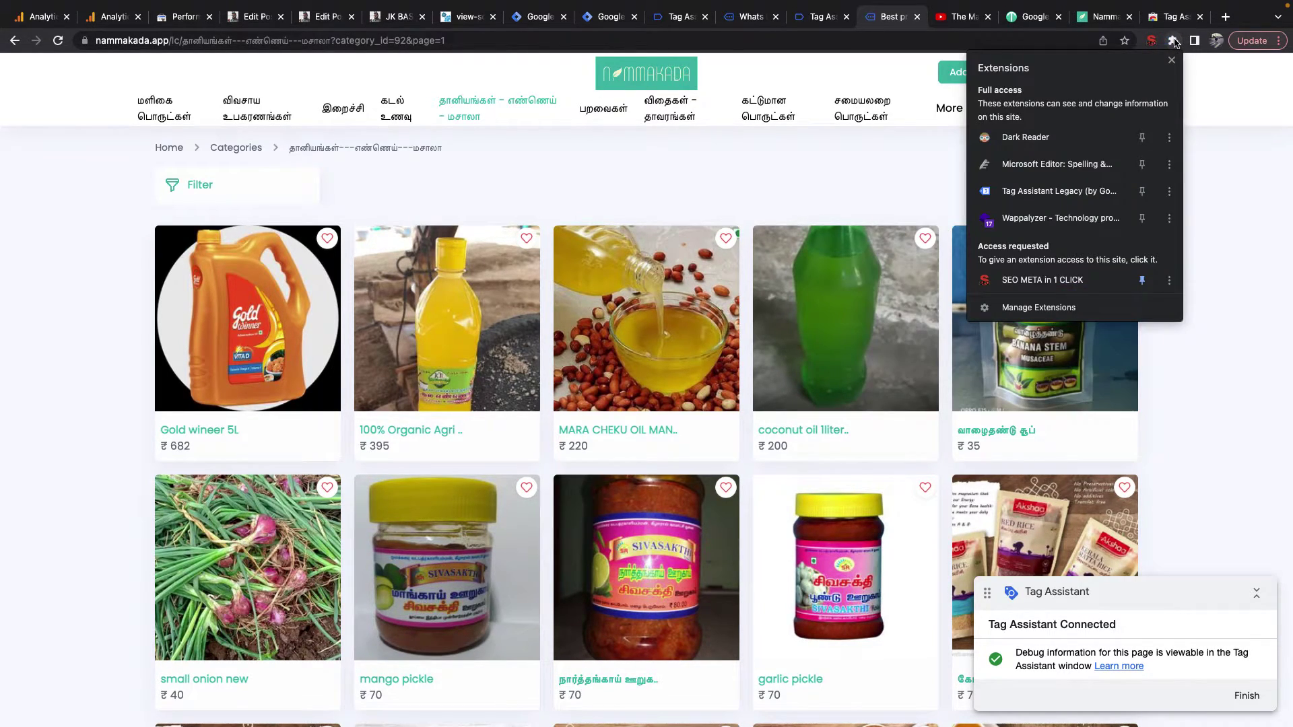
click(1035, 230)
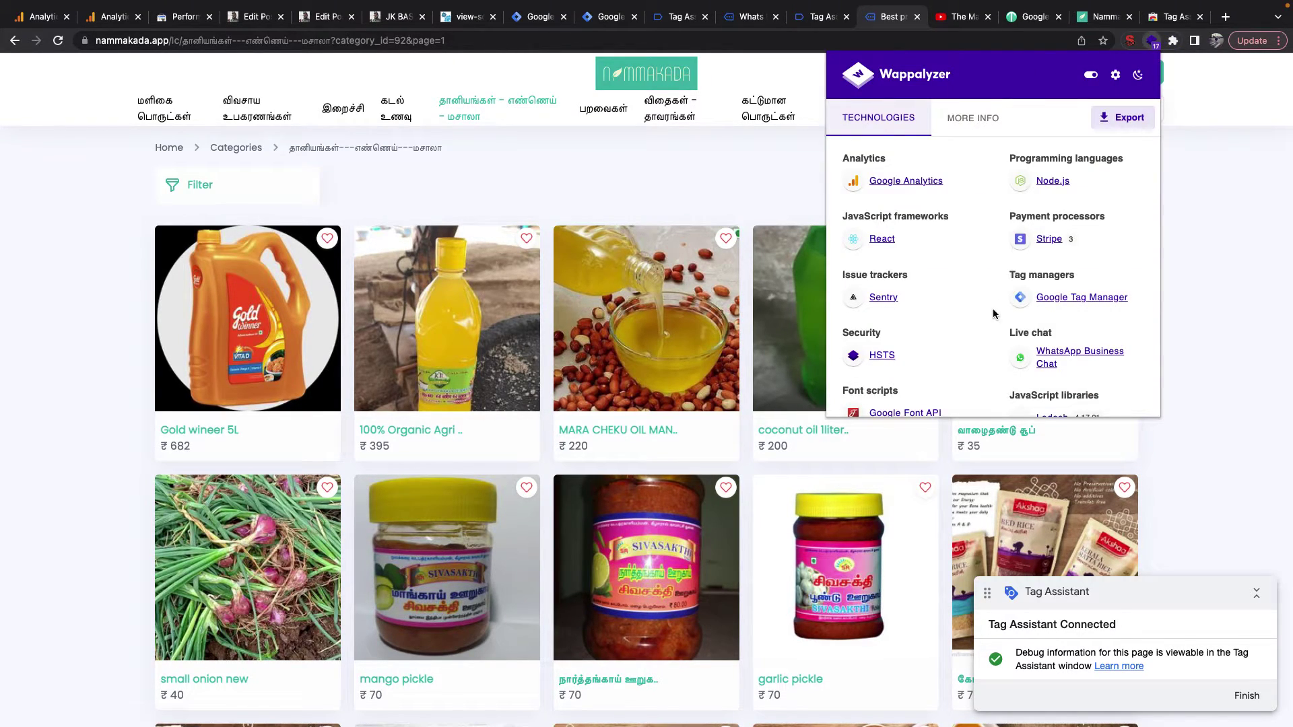
scroll(994, 314, down, 2)
scroll(993, 314, down, 4)
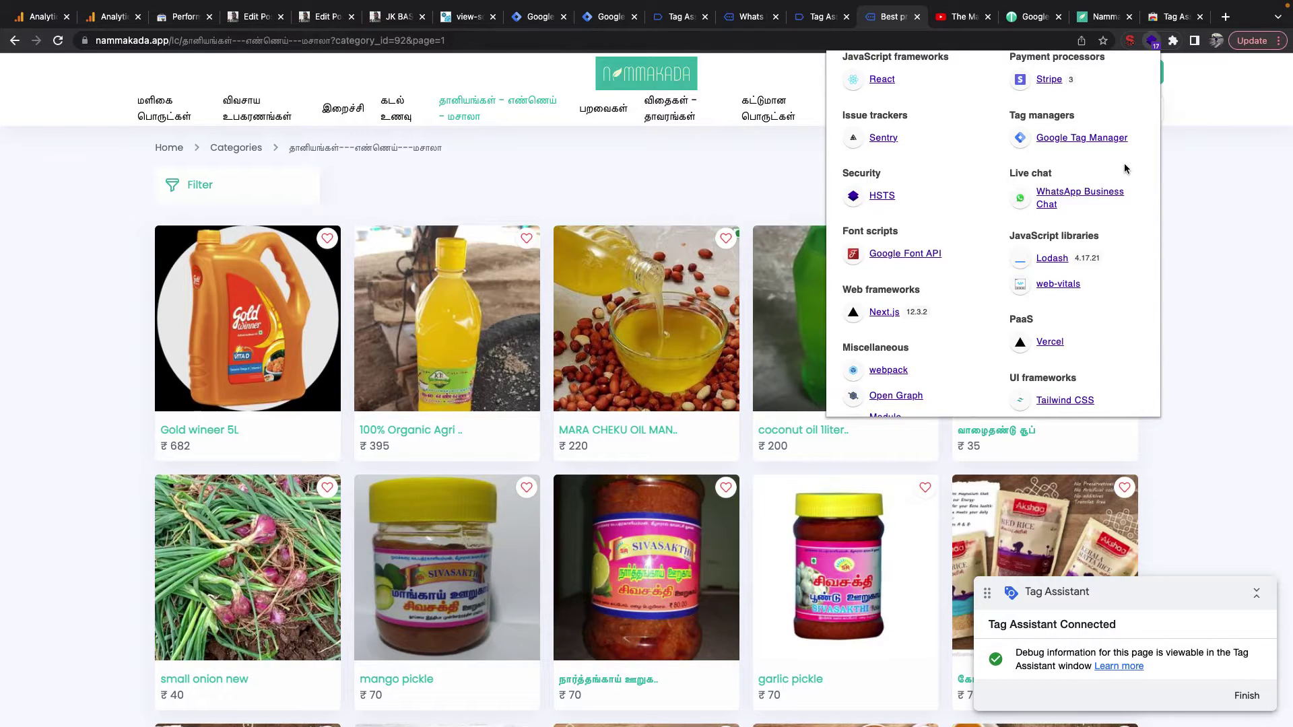
scroll(1125, 168, up, 3)
scroll(1029, 247, down, 4)
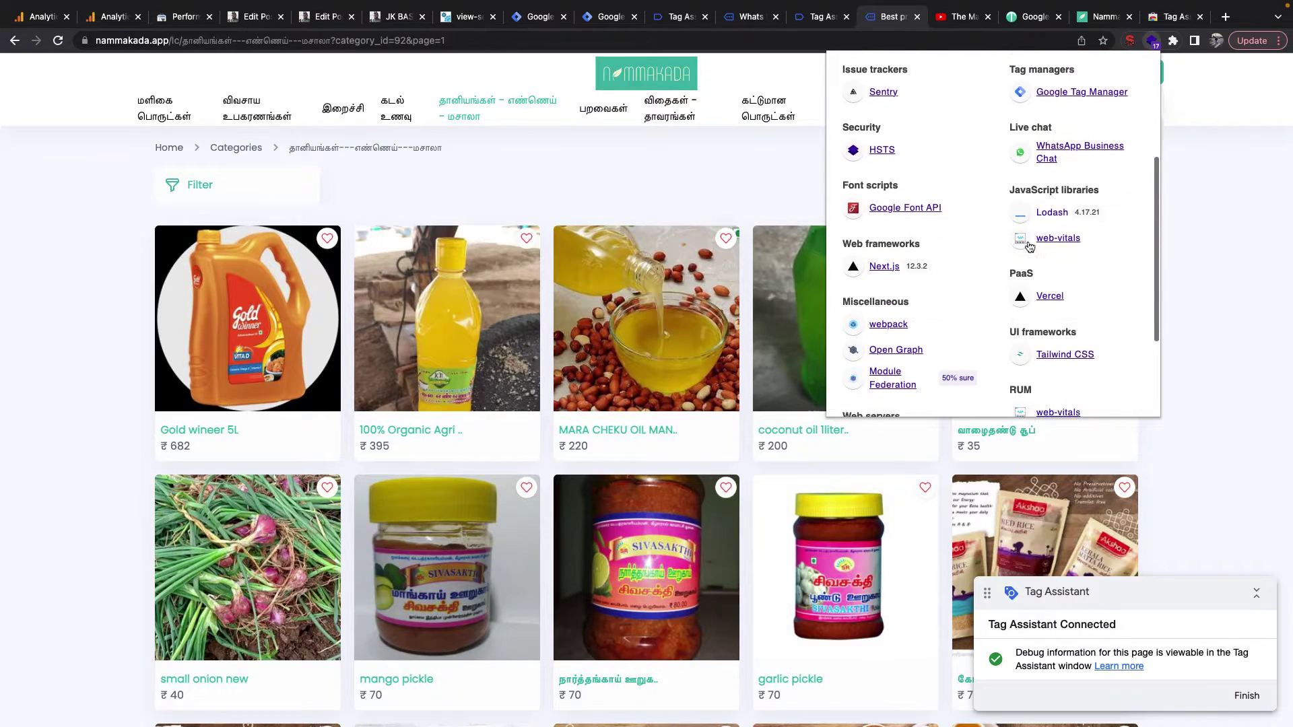
scroll(1011, 229, down, 2)
scroll(991, 237, down, 2)
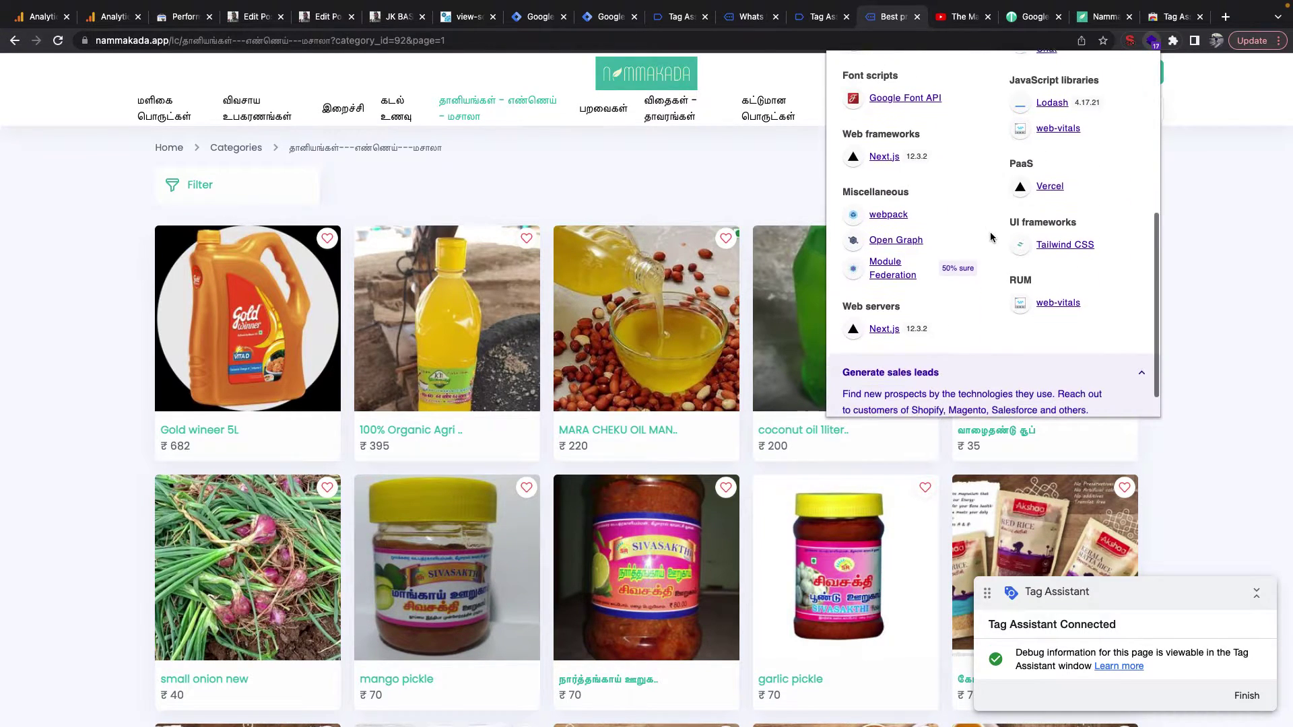
scroll(990, 237, up, 5)
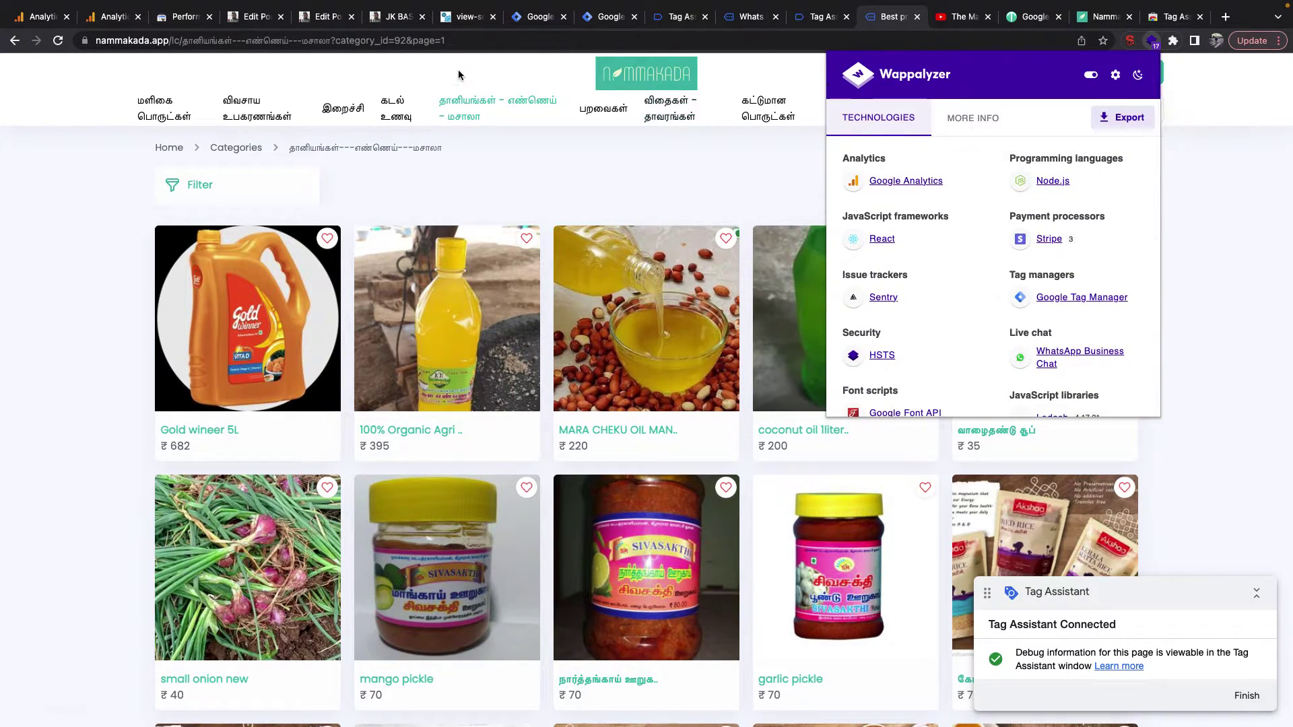
Step: Run Wappalyzer on the blog's home page and examine the analytics tools and tag managers it detects
click(397, 16)
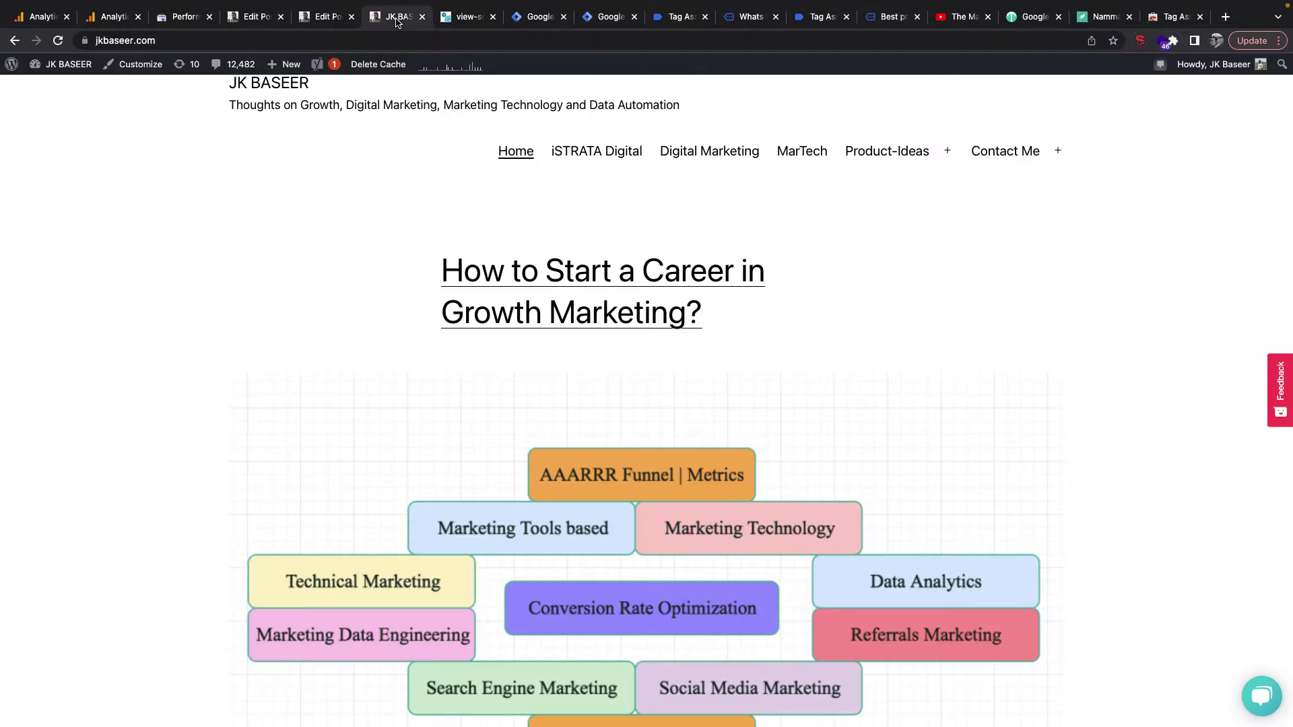
click(1174, 41)
click(1055, 222)
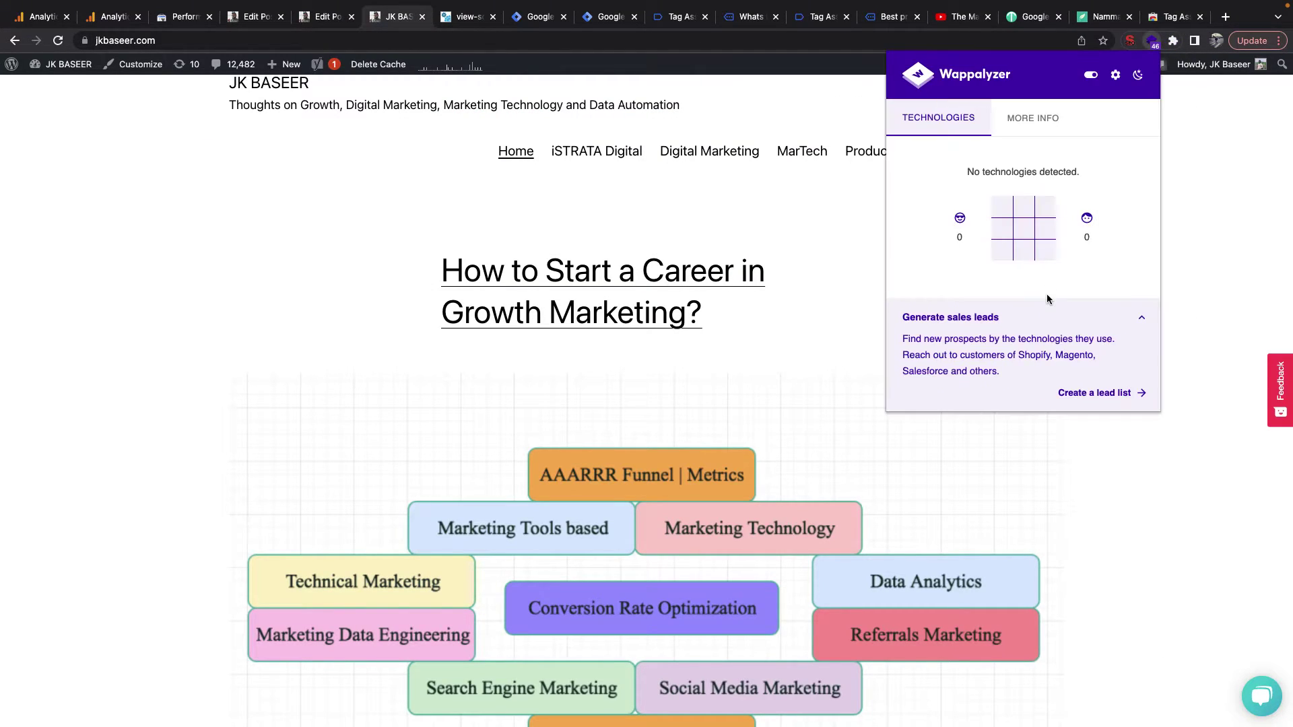
scroll(1049, 300, down, 5)
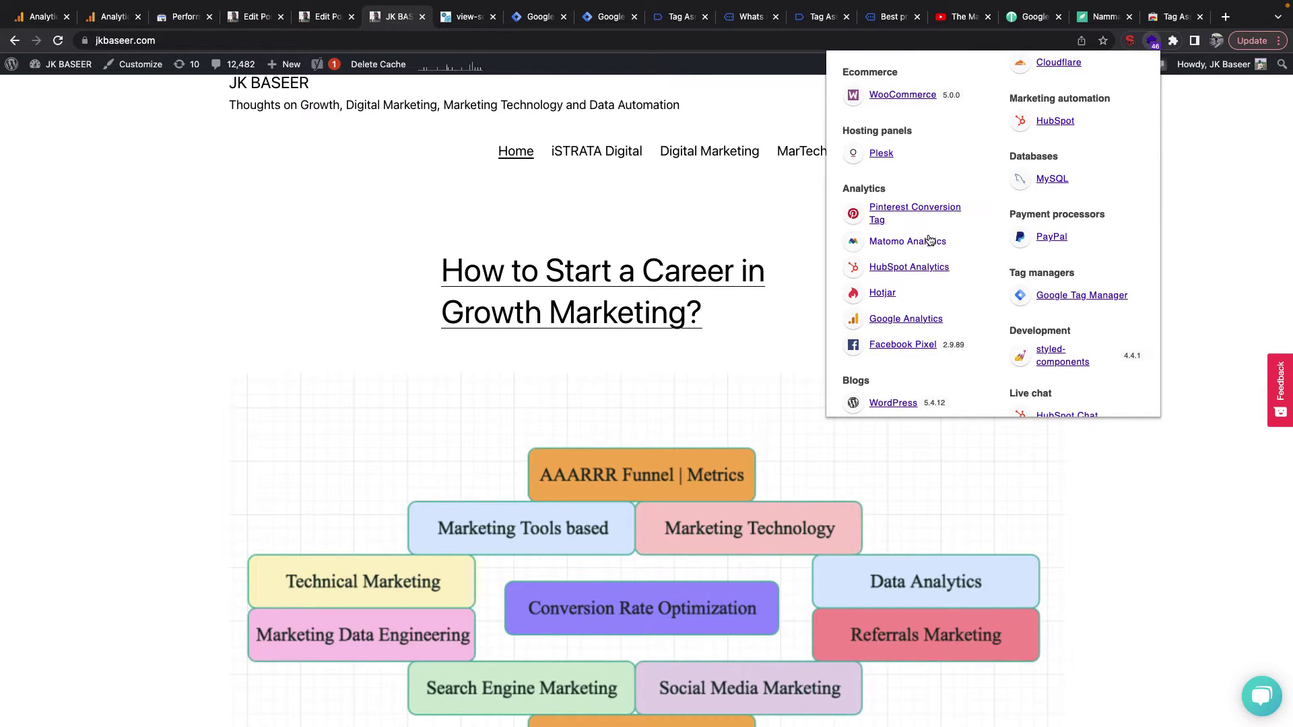
scroll(938, 282, down, 1)
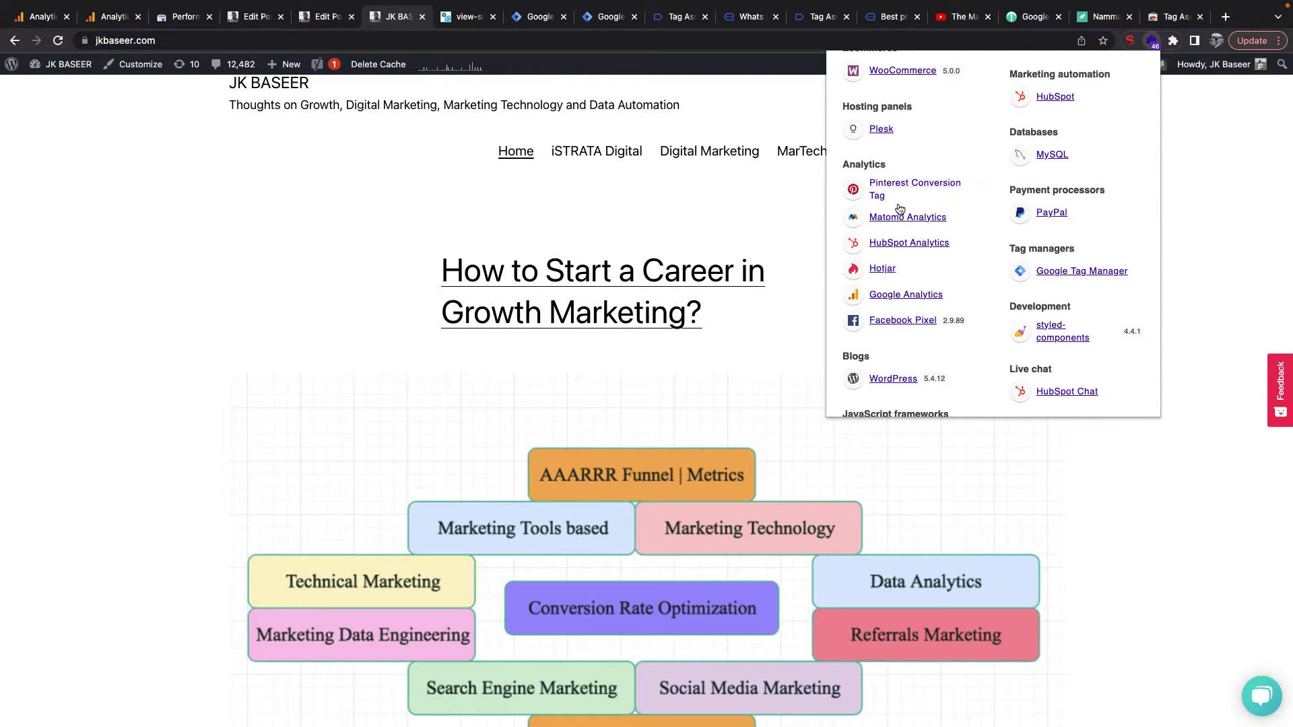
Step: Review the blog container's full tag list with firing triggers in Tag Manager, from the custom HTML tags to the Pinterest Tag
click(593, 11)
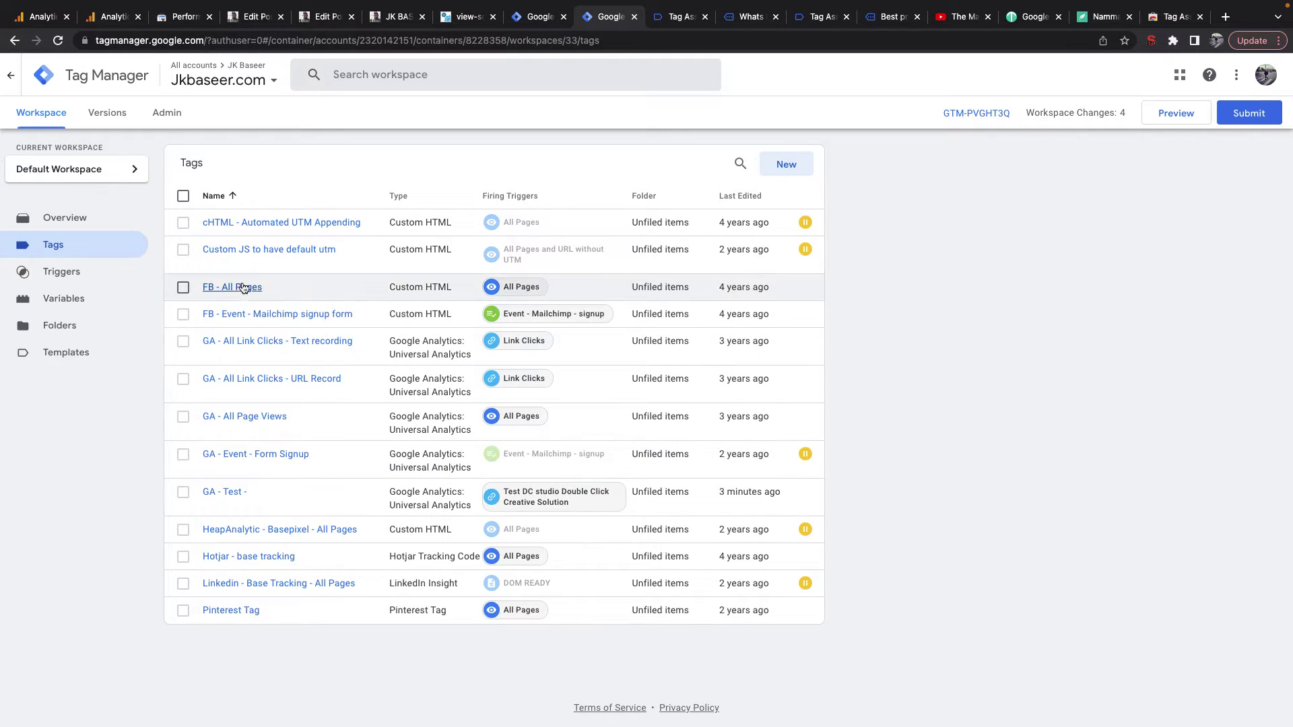
scroll(231, 277, up, 5)
scroll(306, 216, down, 3)
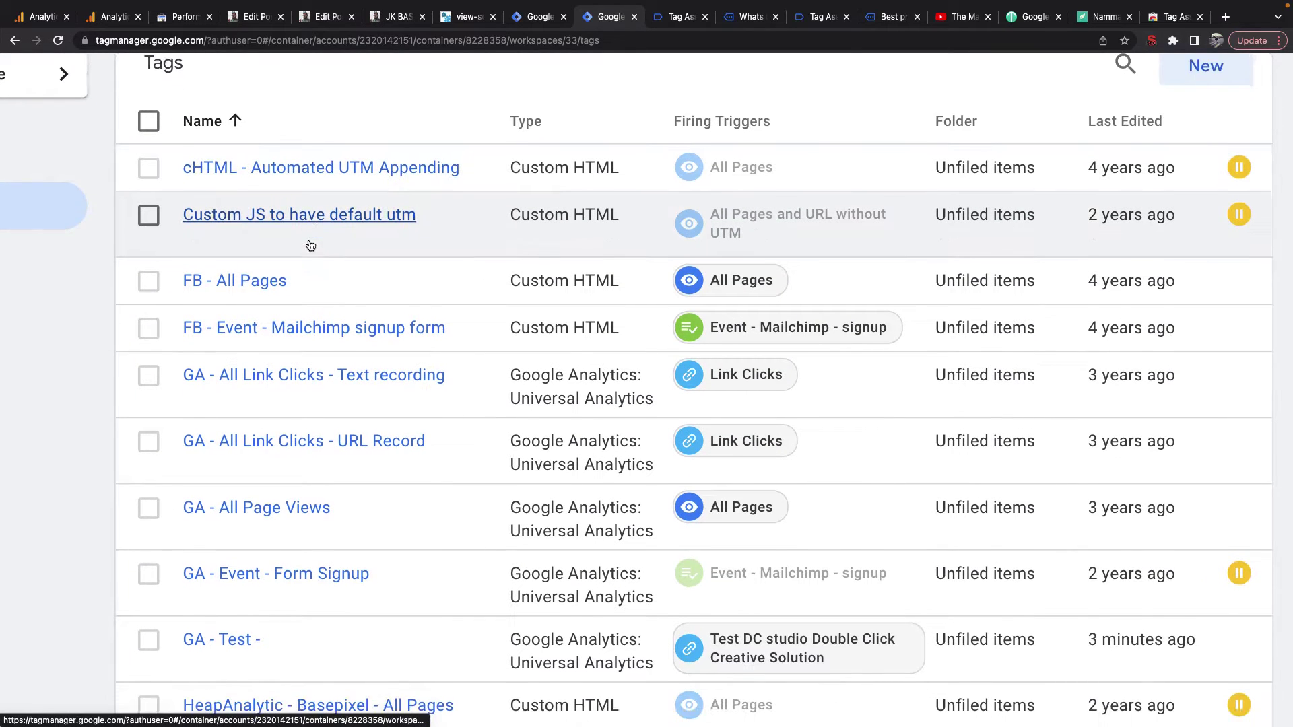
scroll(310, 245, down, 5)
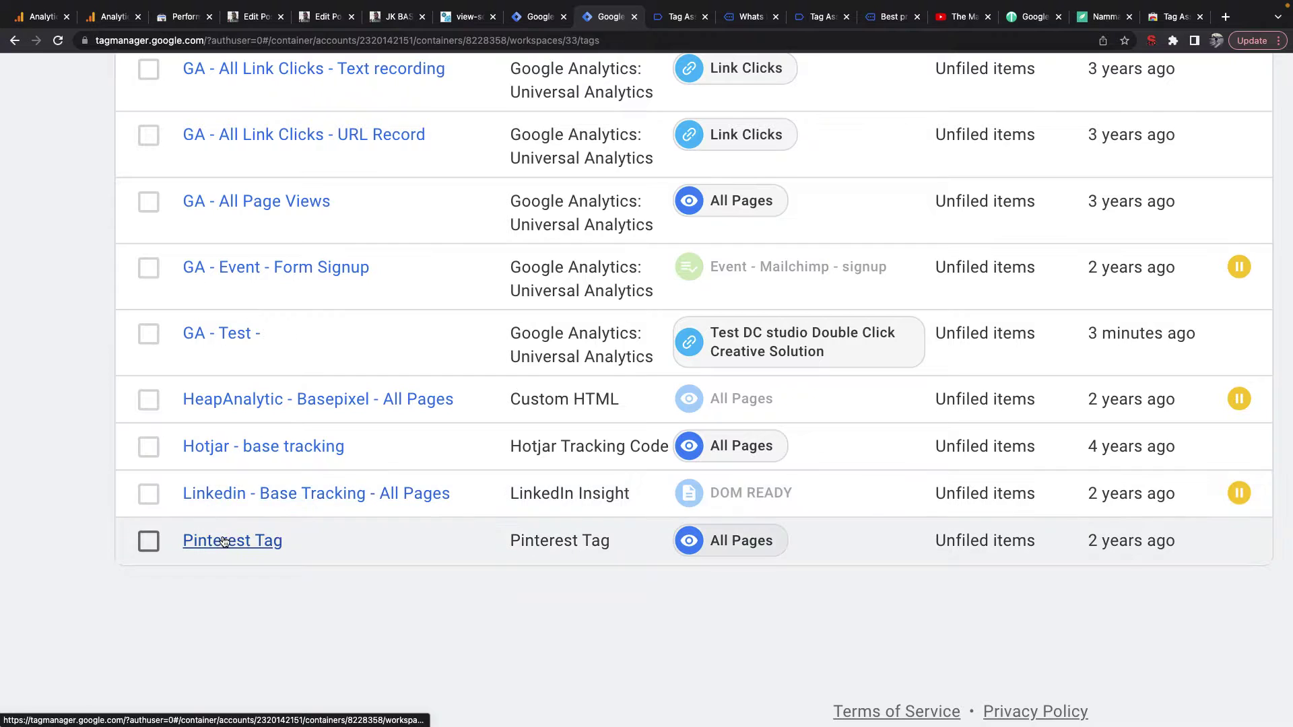
scroll(370, 320, up, 4)
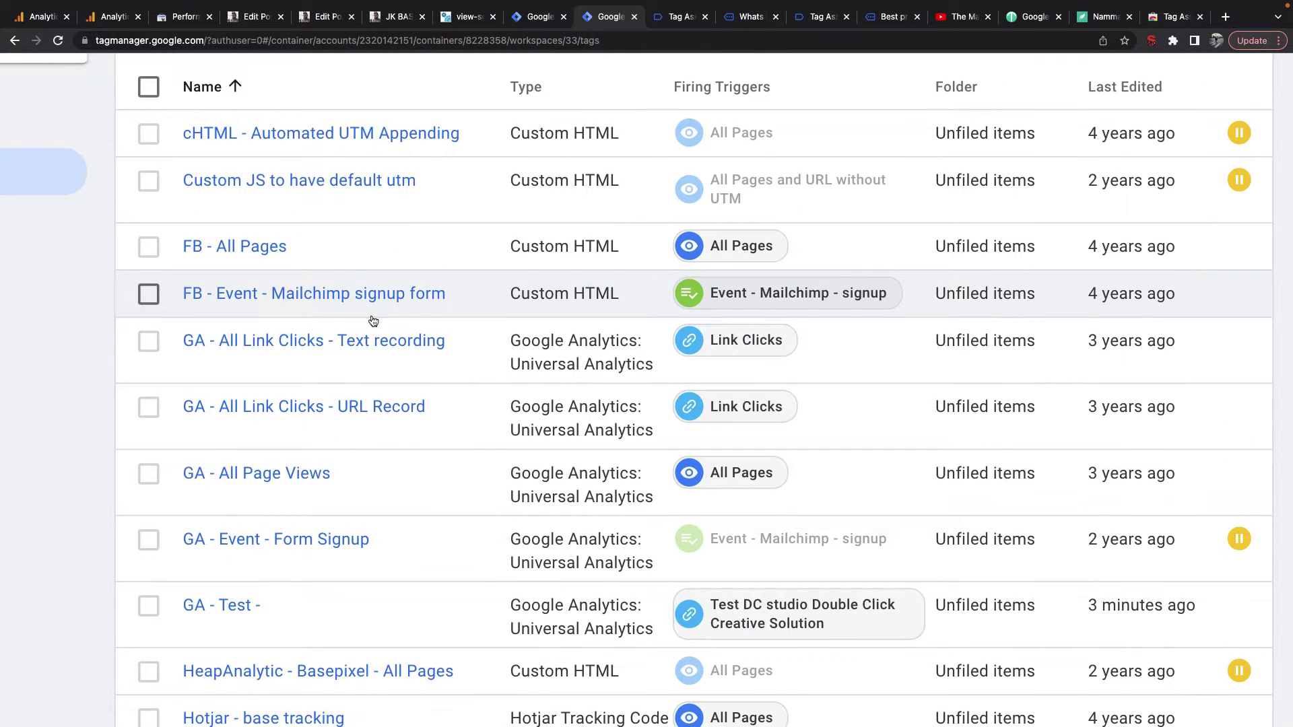
scroll(373, 322, down, 3)
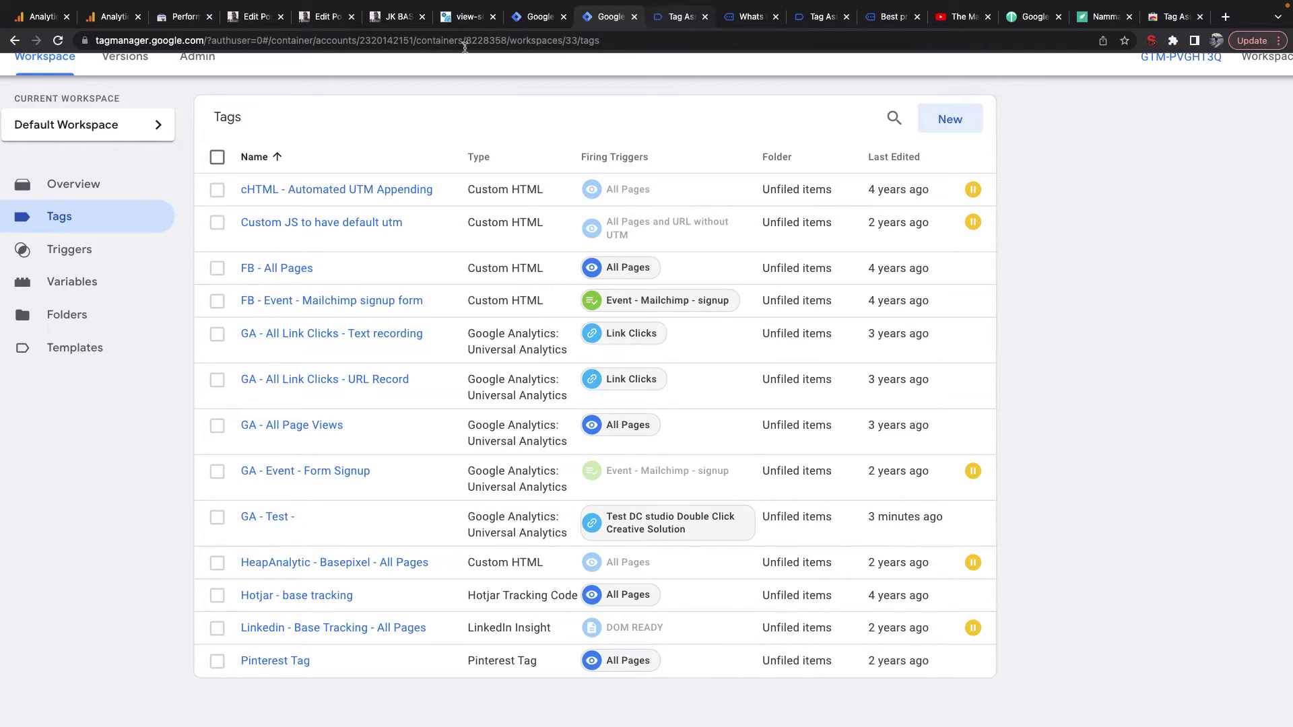
Step: Reopen Wappalyzer on the blog's home page and go through its full technology list, including JavaScript libraries and WordPress plugins
click(379, 20)
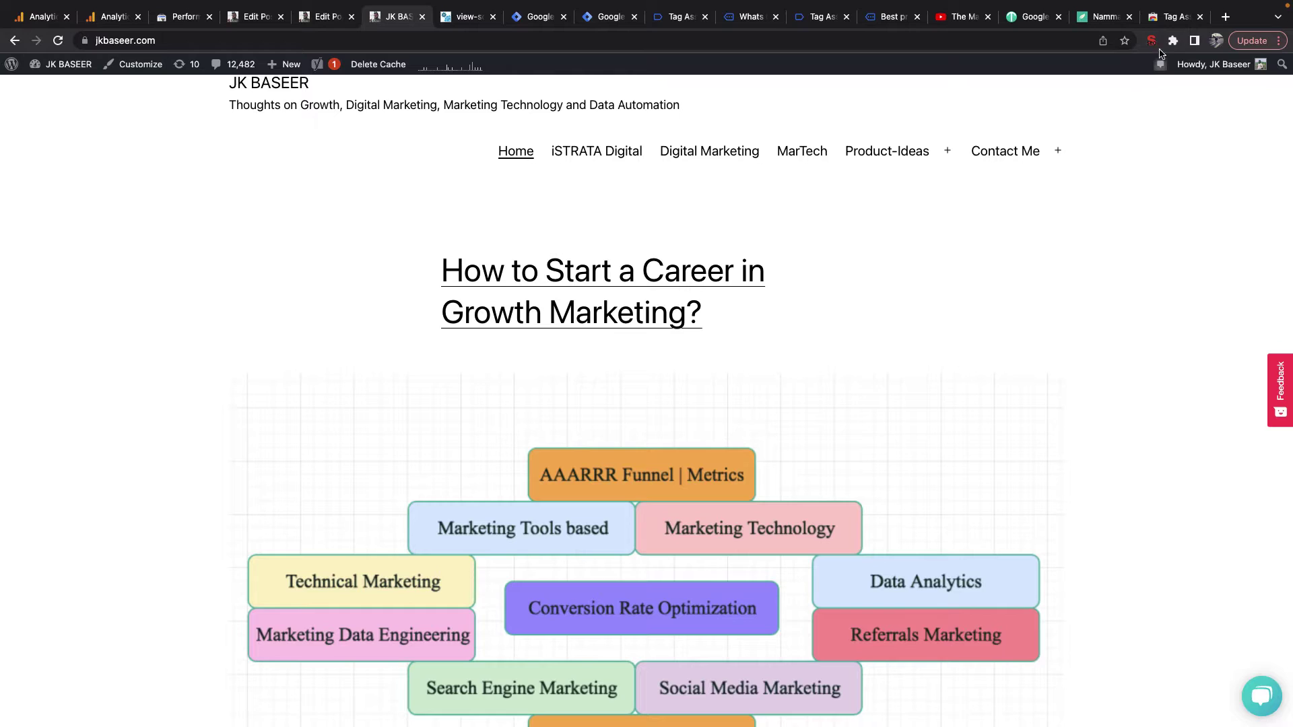
click(1173, 40)
click(1015, 213)
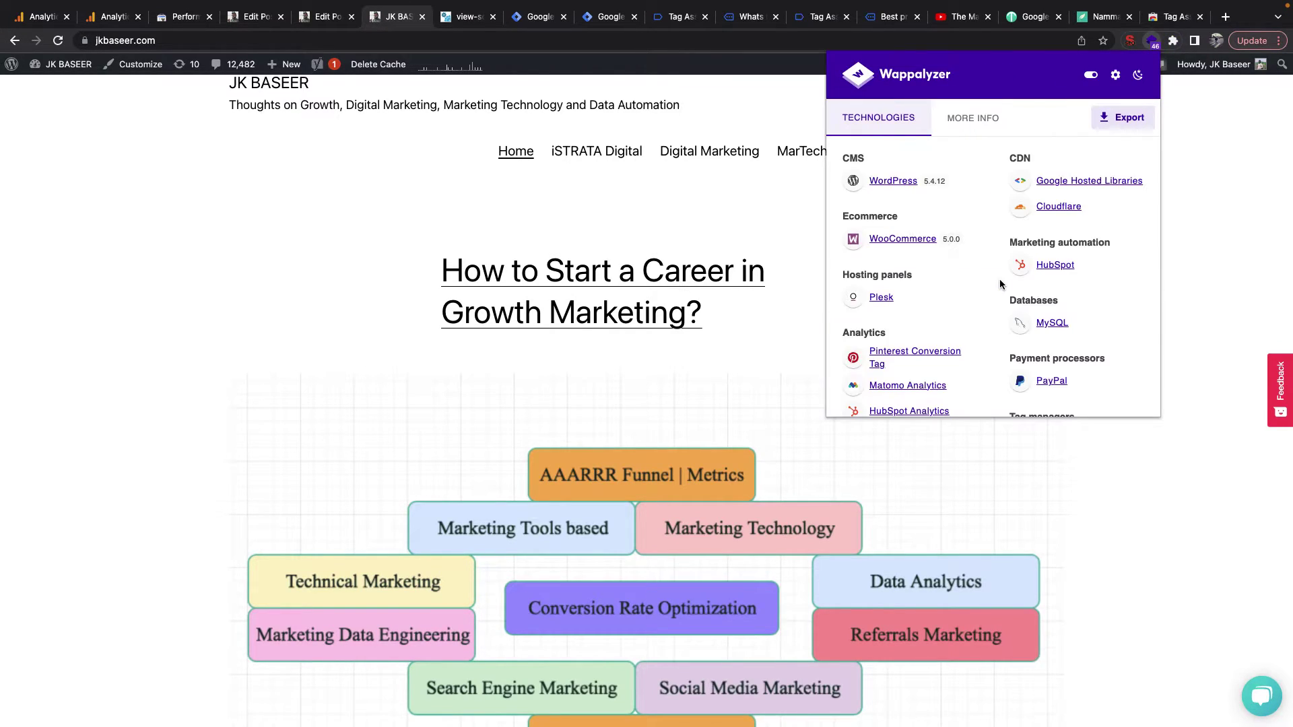
scroll(999, 279, down, 5)
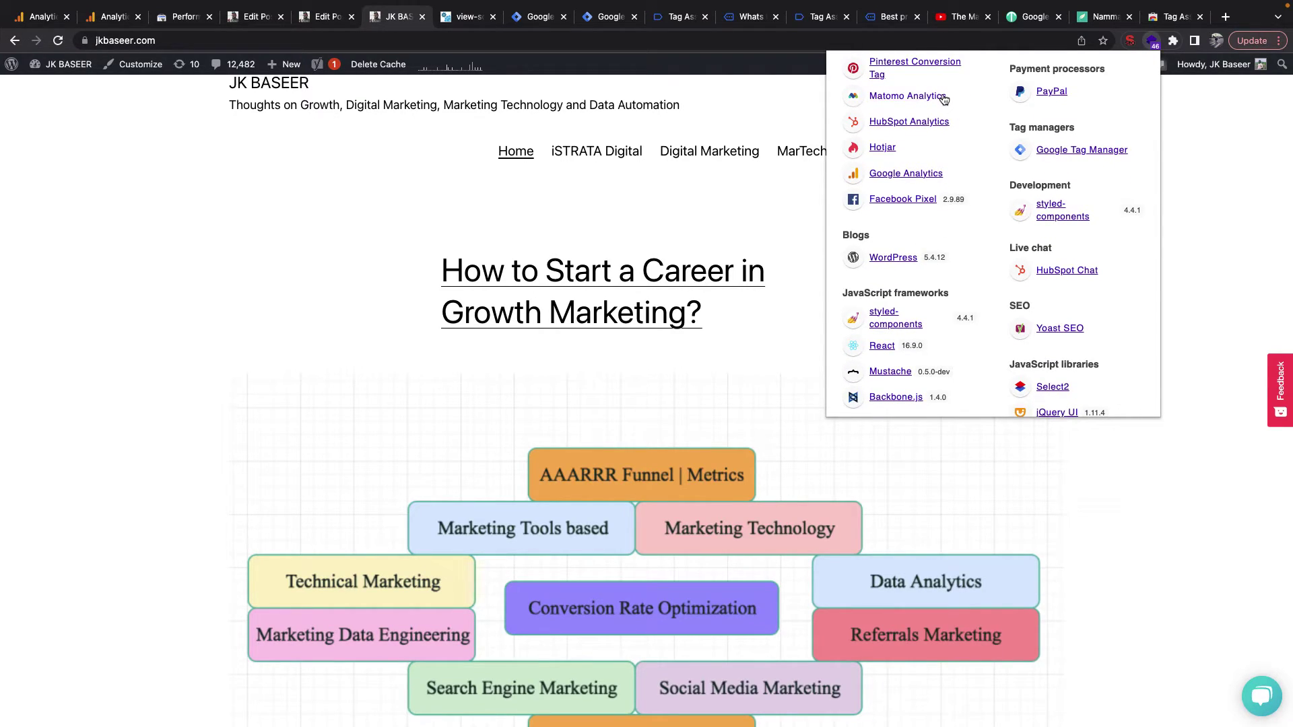
scroll(945, 100, down, 2)
scroll(970, 202, up, 5)
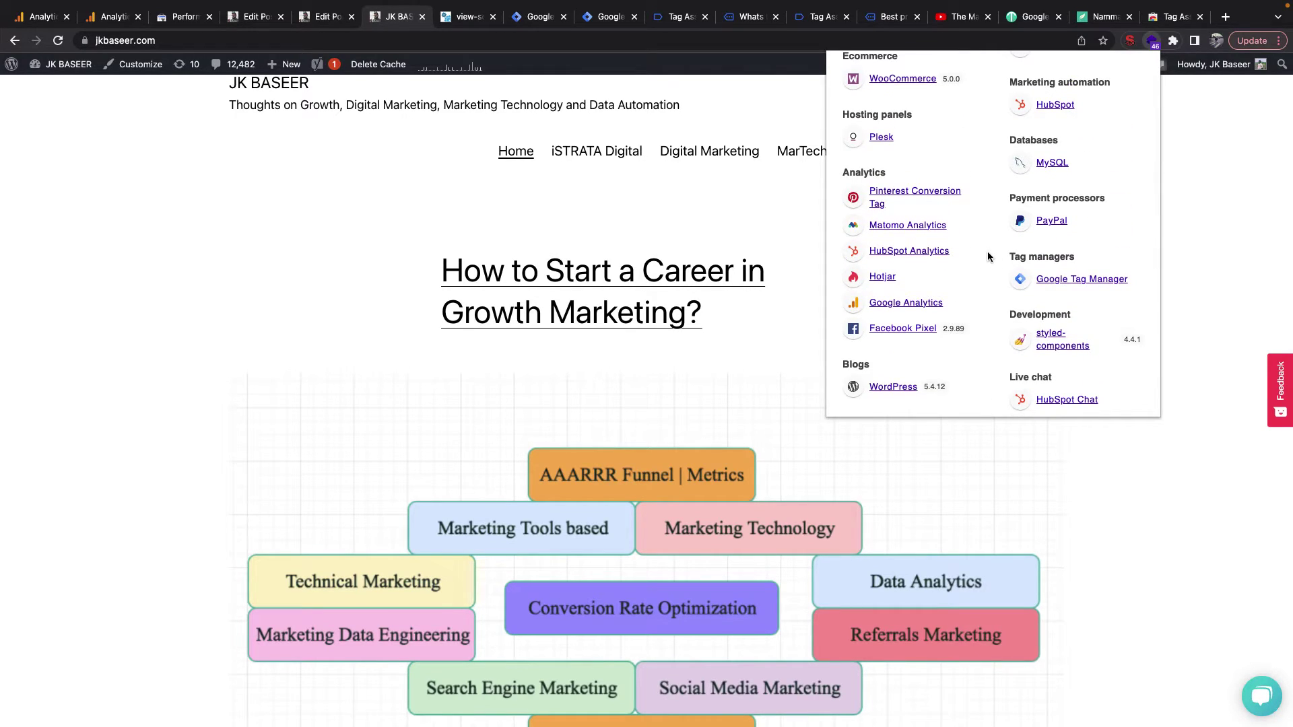
scroll(988, 256, down, 8)
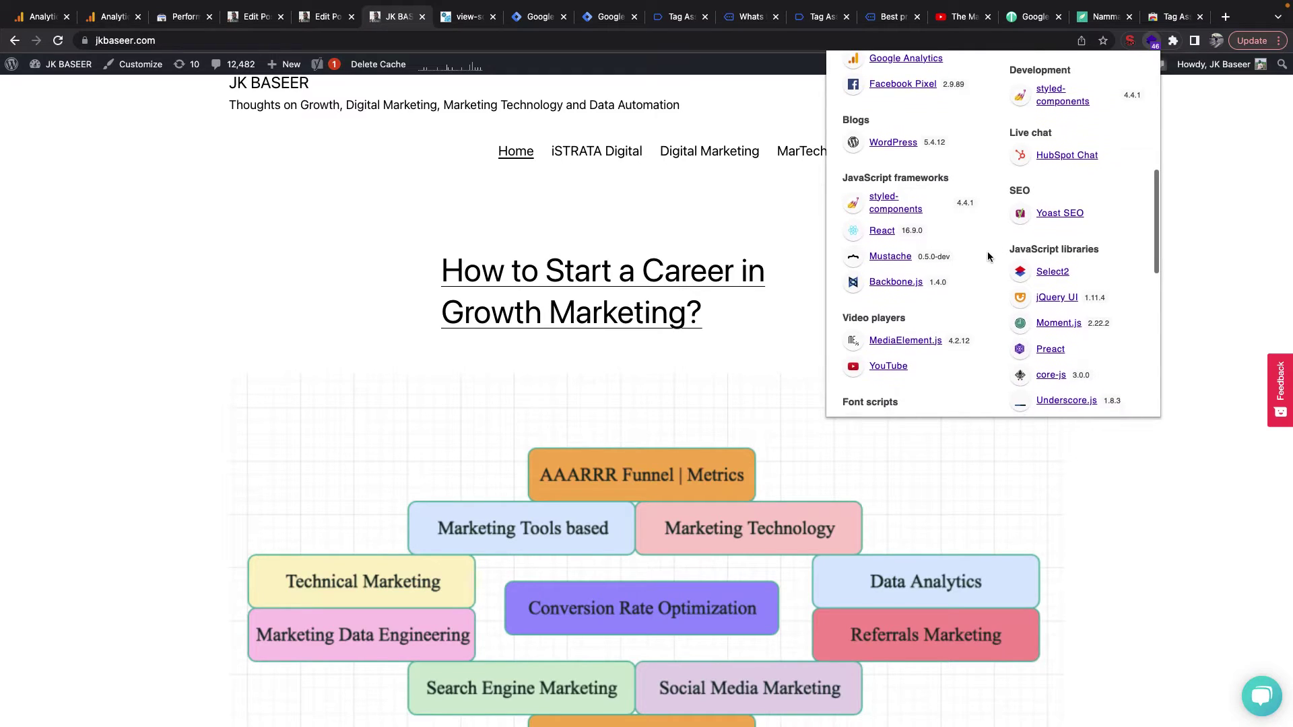
scroll(988, 256, down, 2)
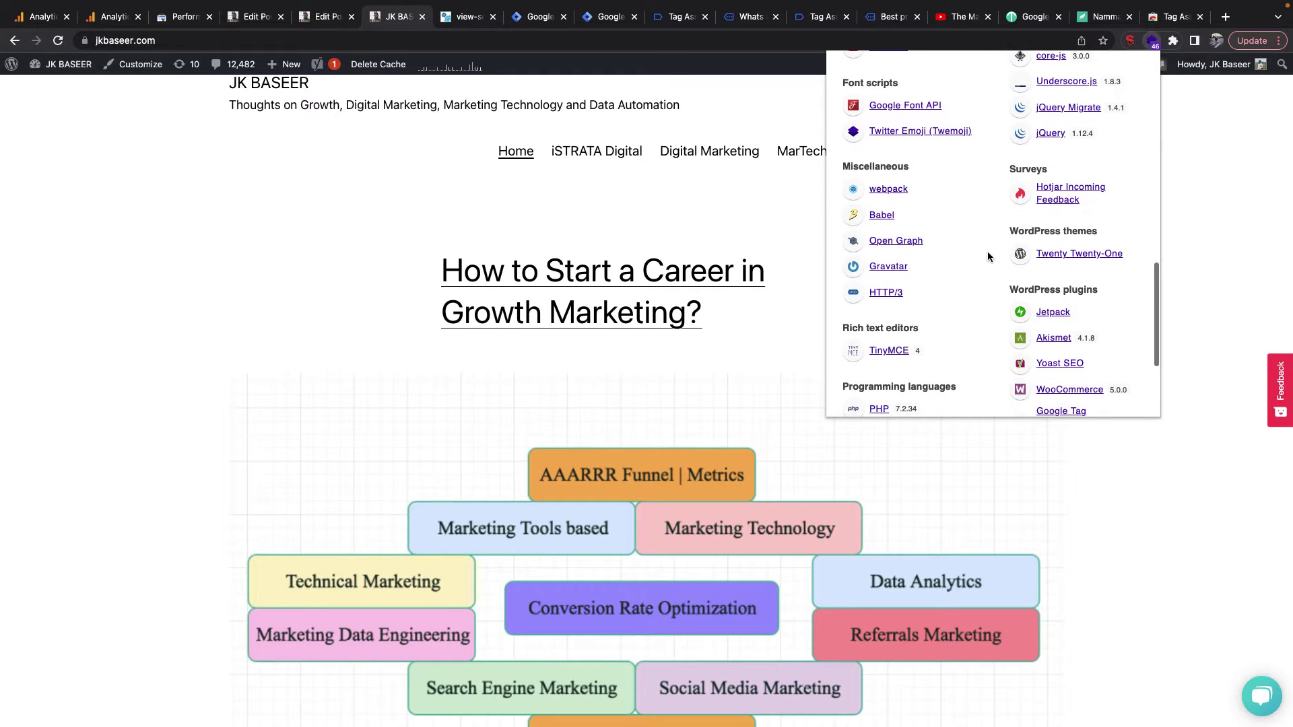
Step: Check the remaining WordPress themes, plugins and programming languages in Wappalyzer's technology list for the blog's home page
scroll(988, 257, down, 4)
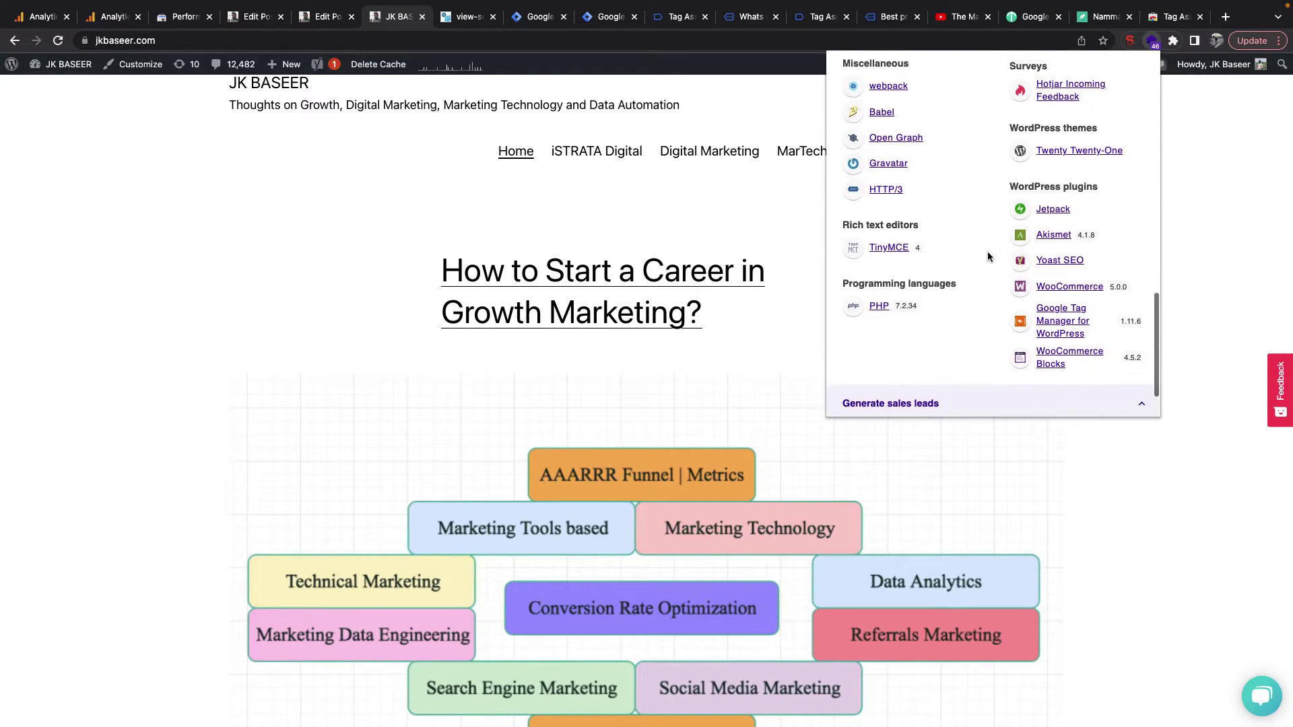
scroll(988, 257, up, 15)
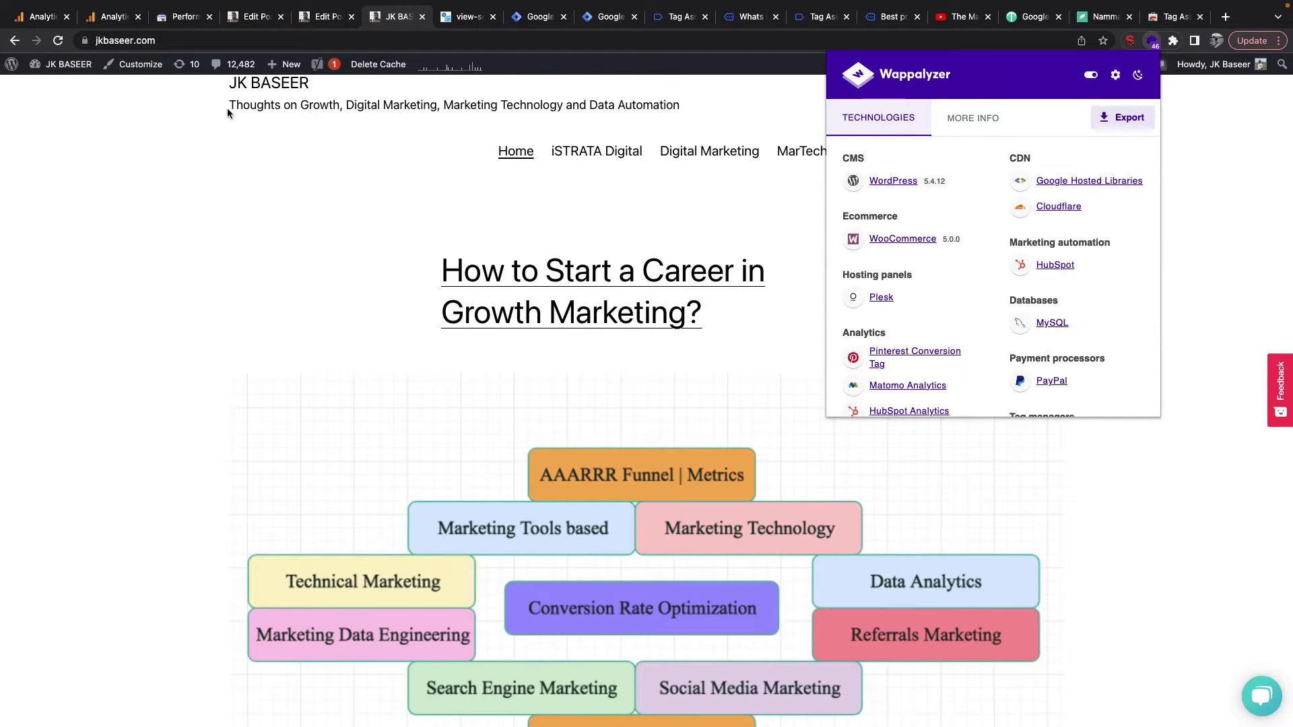
Step: Open the blog container's Hotjar base tracking tag in Tag Manager and change its name to Hotjar - Base tracking
key(super+1)
click(512, 24)
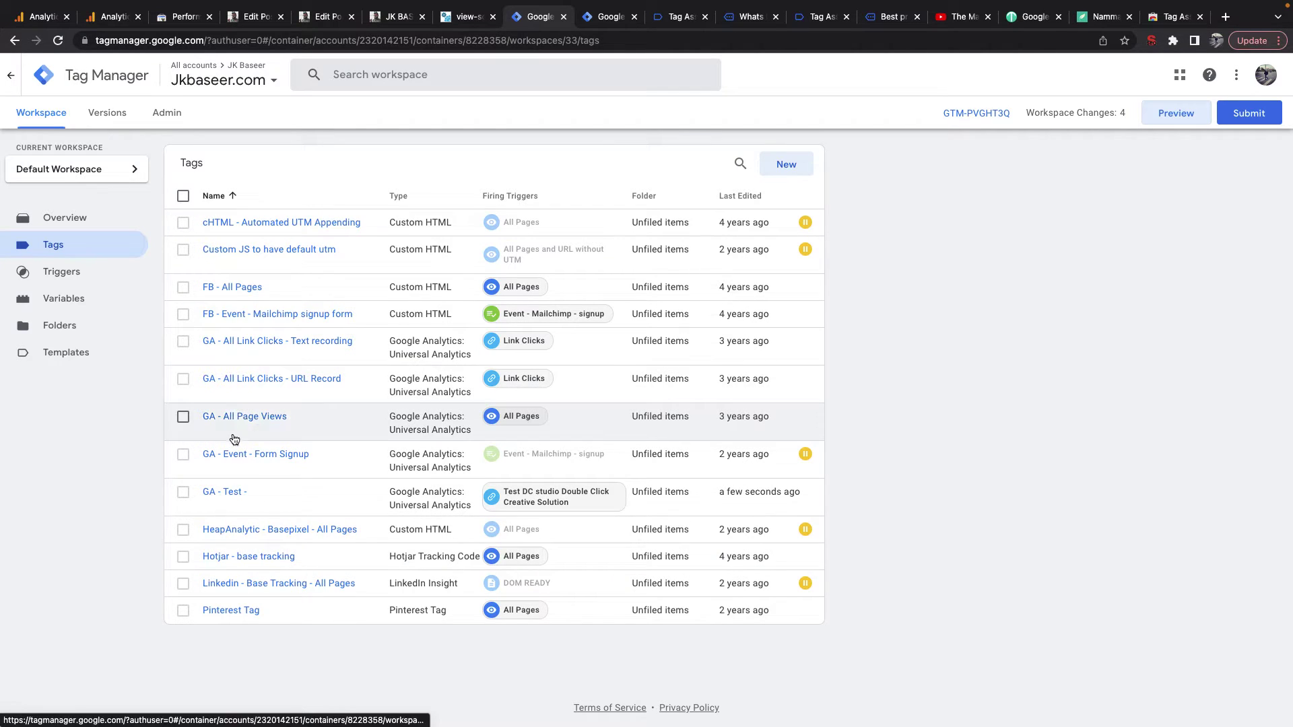
click(238, 557)
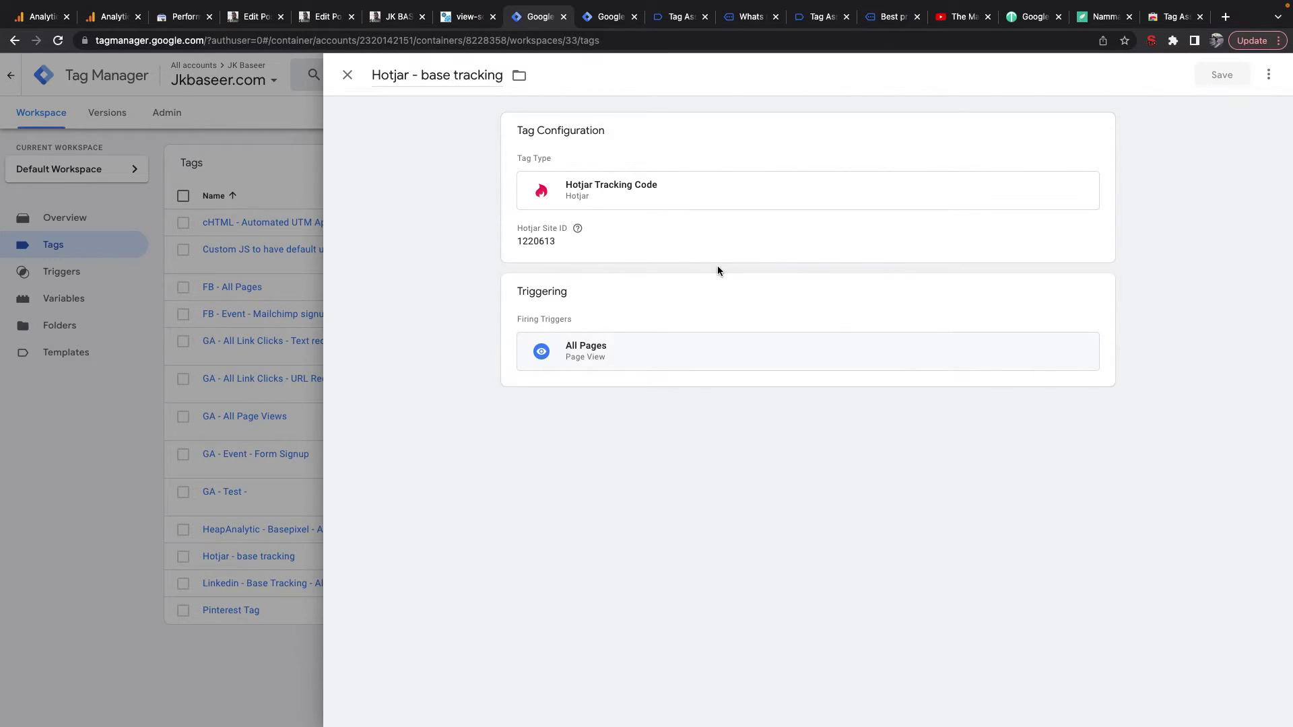
click(428, 77)
key(BackSpace)
text(B)
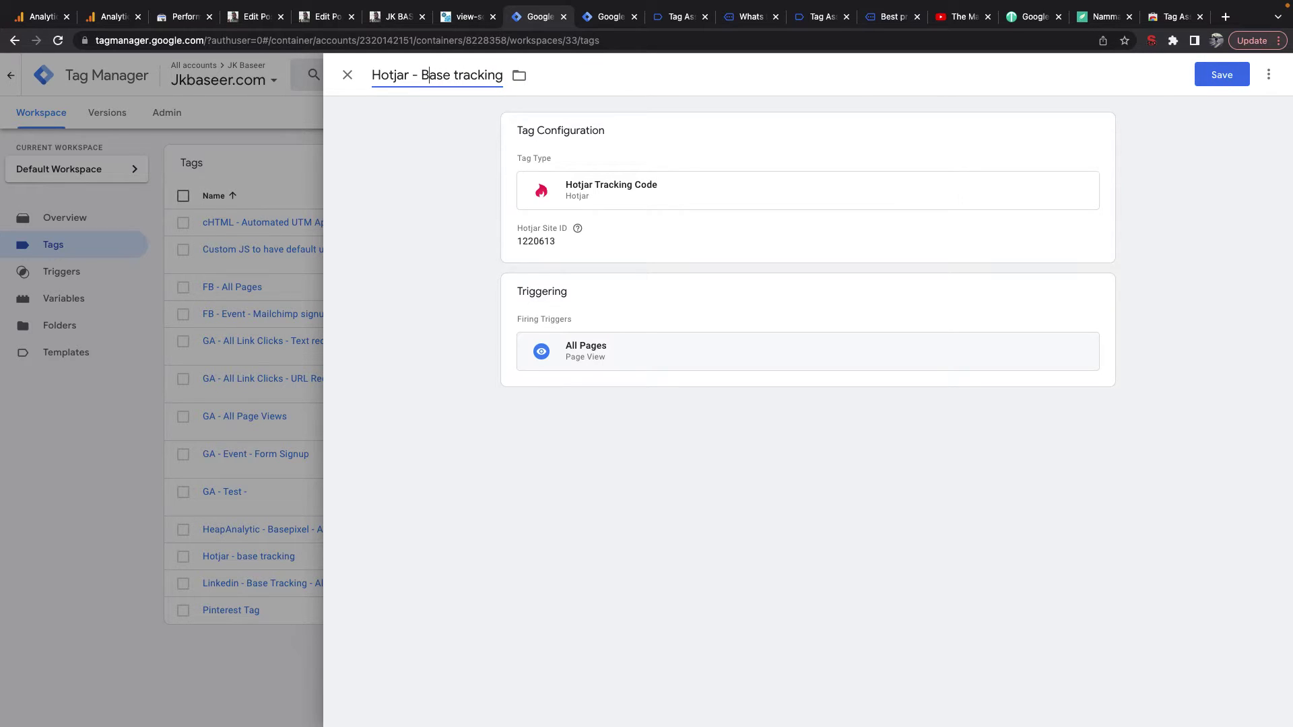
Step: Open the Hotjar tag's configuration for editing and examine the hard-coded Hotjar Site ID value
click(585, 254)
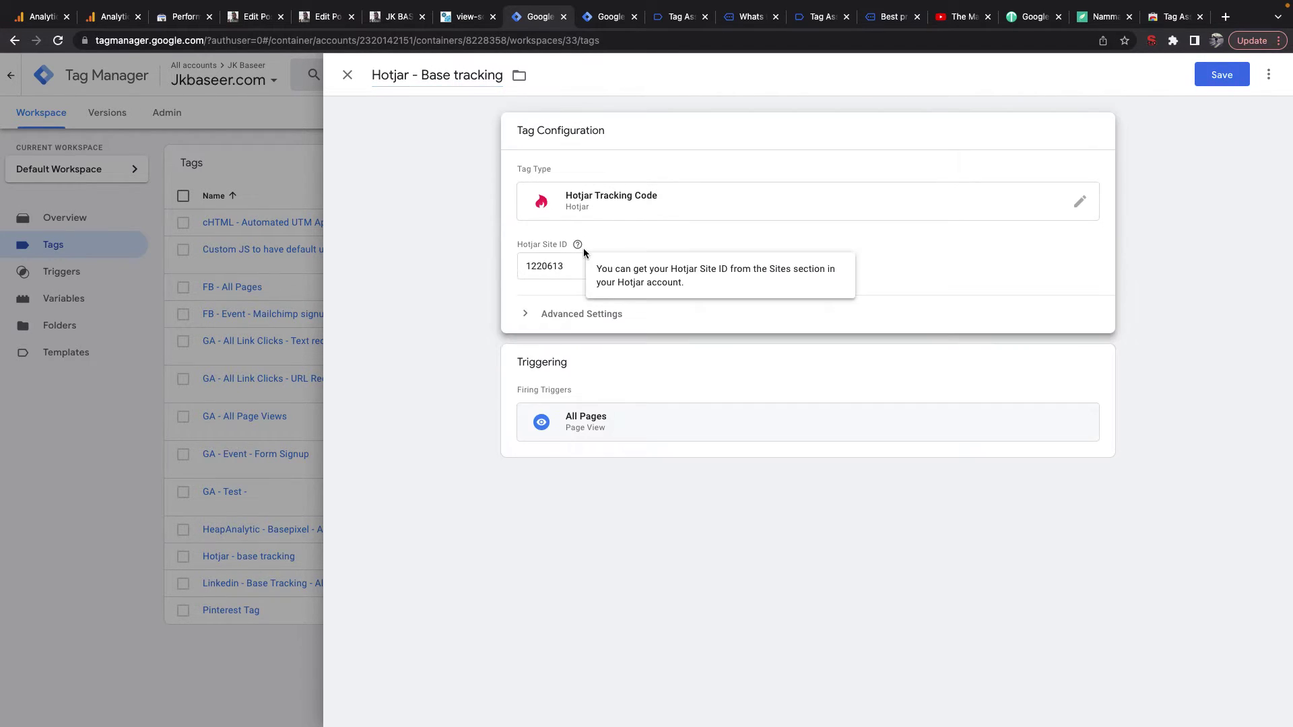
drag(526, 266, 686, 256)
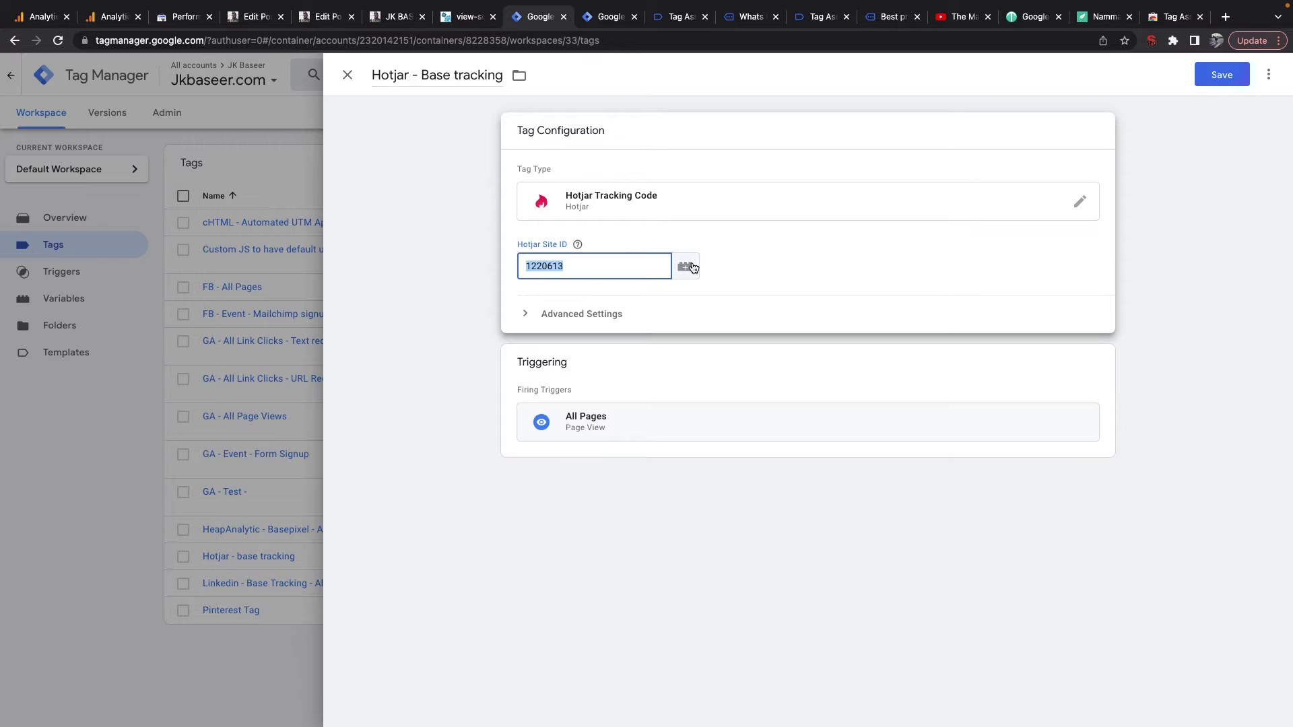
click(595, 266)
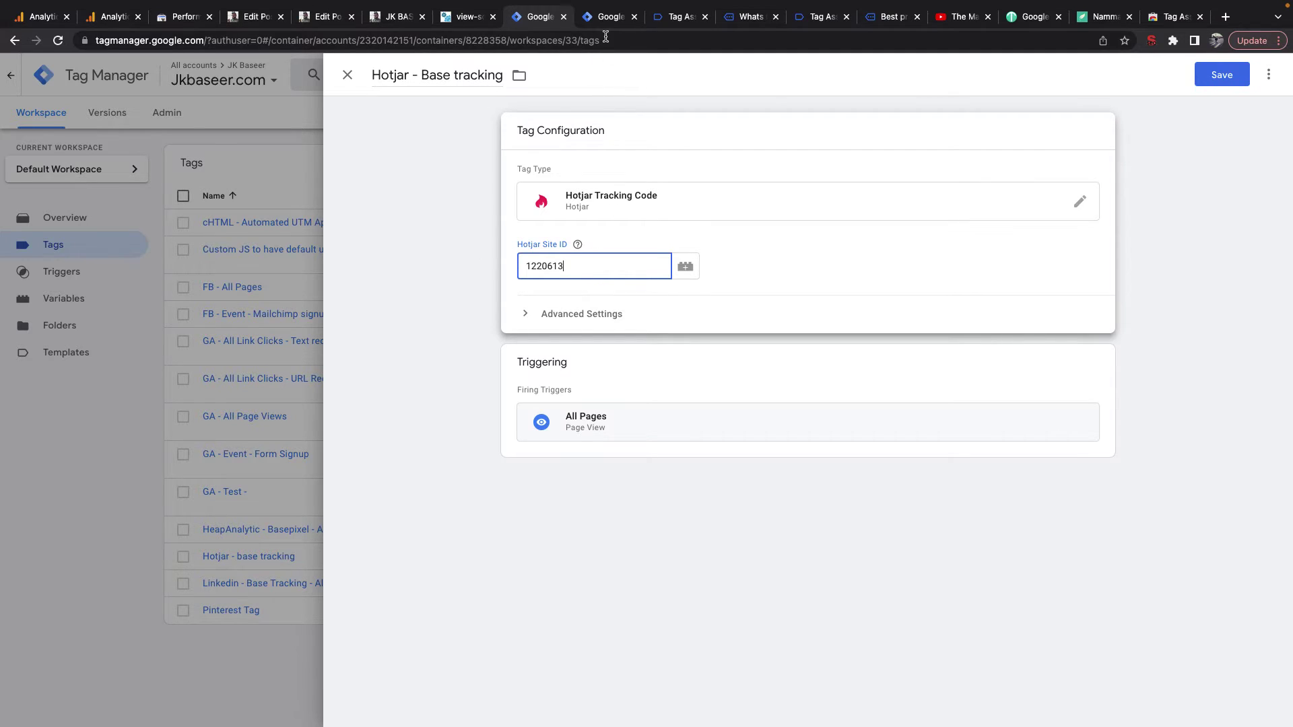
Step: Switch to the Tradly Icebreaker - 2022 container and review its full tag list with tag types and firing triggers
click(606, 16)
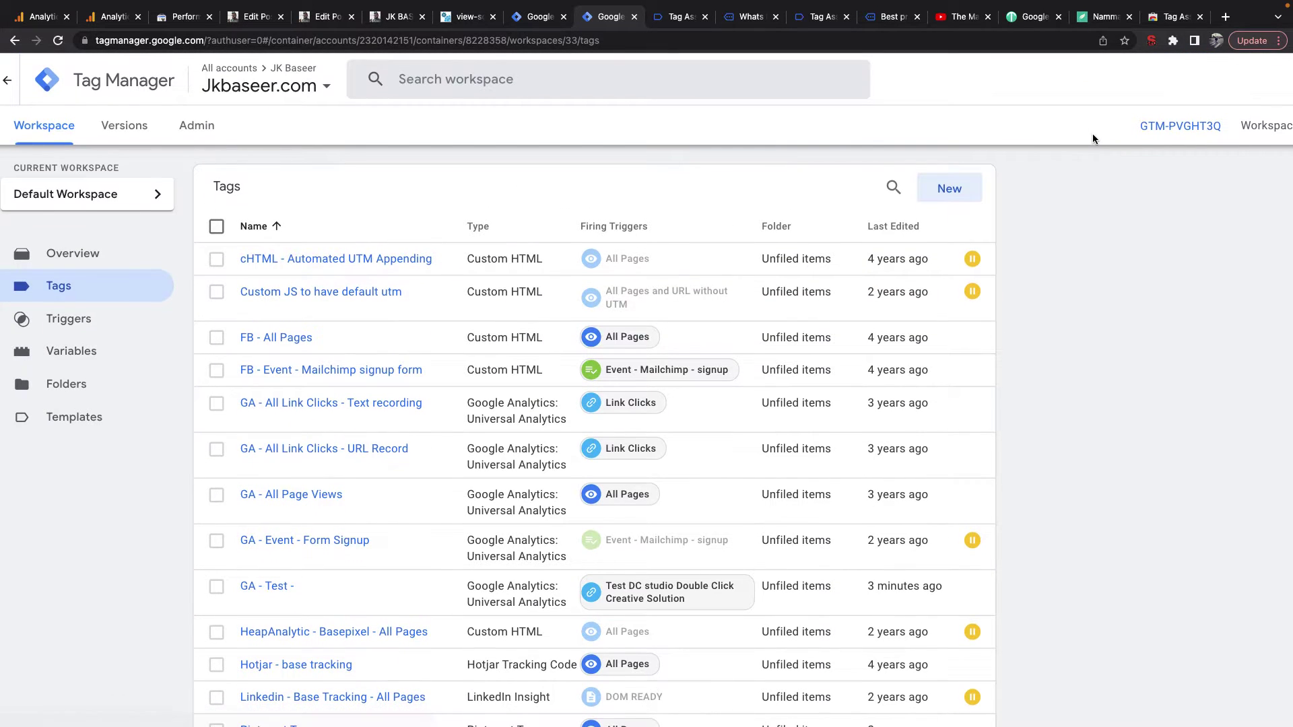
key(ctrl+Right)
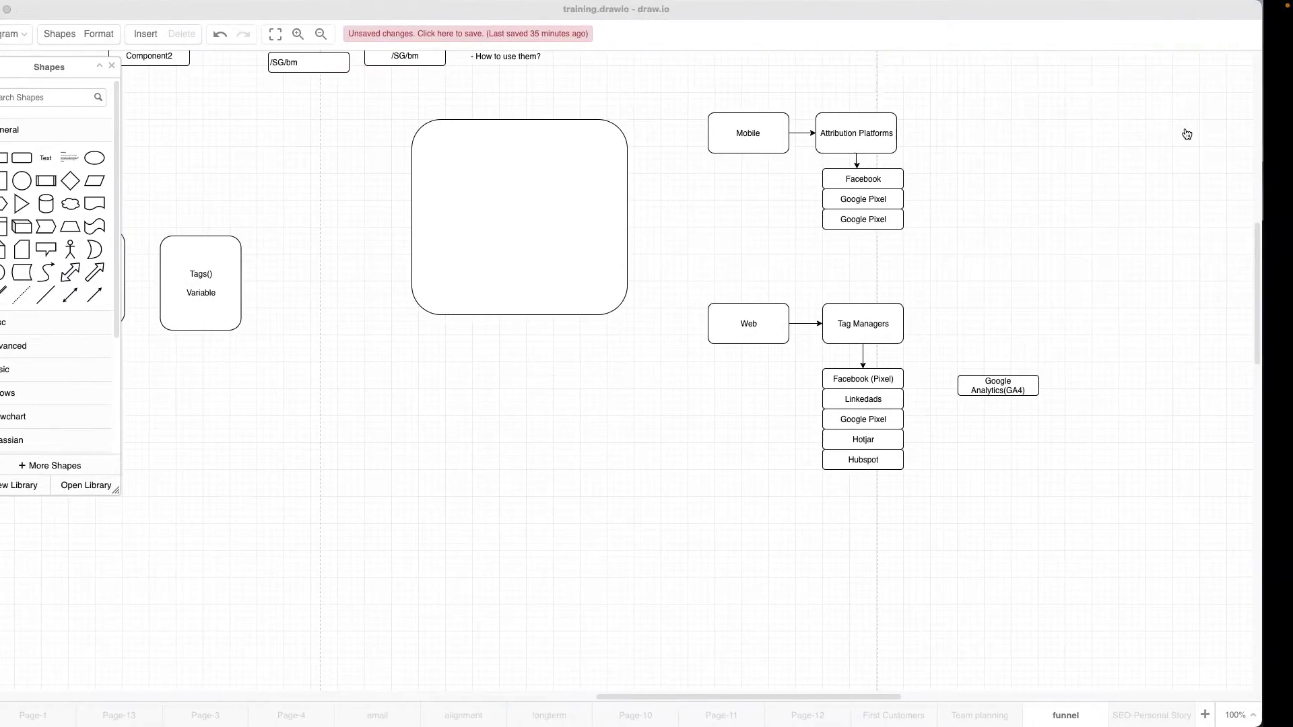
key(ctrl+Left)
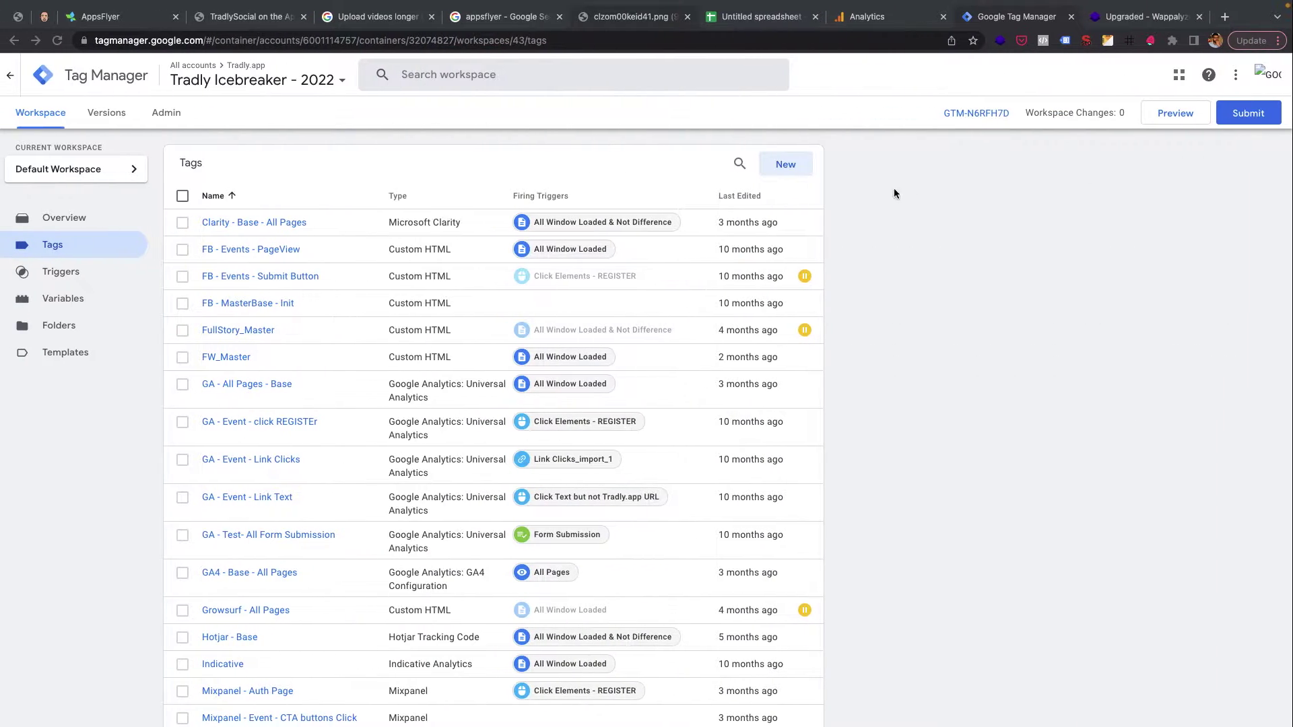
scroll(207, 343, down, 1)
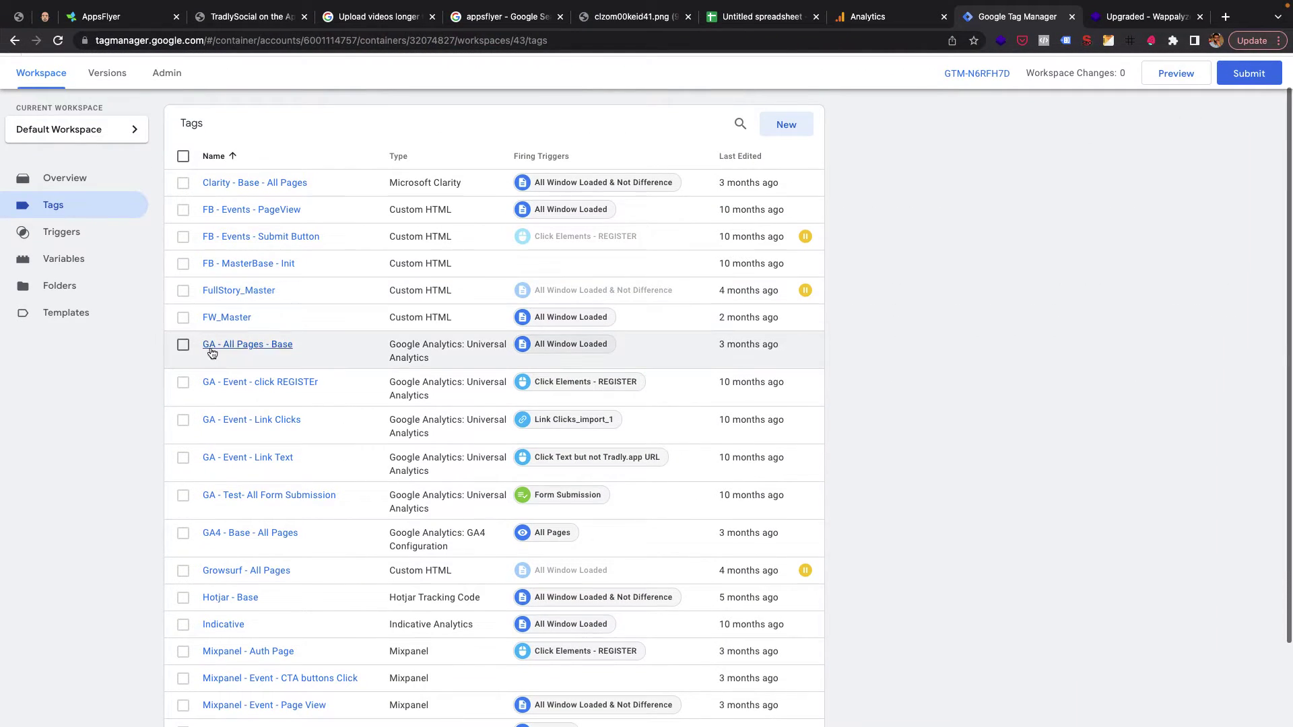
scroll(233, 437, down, 3)
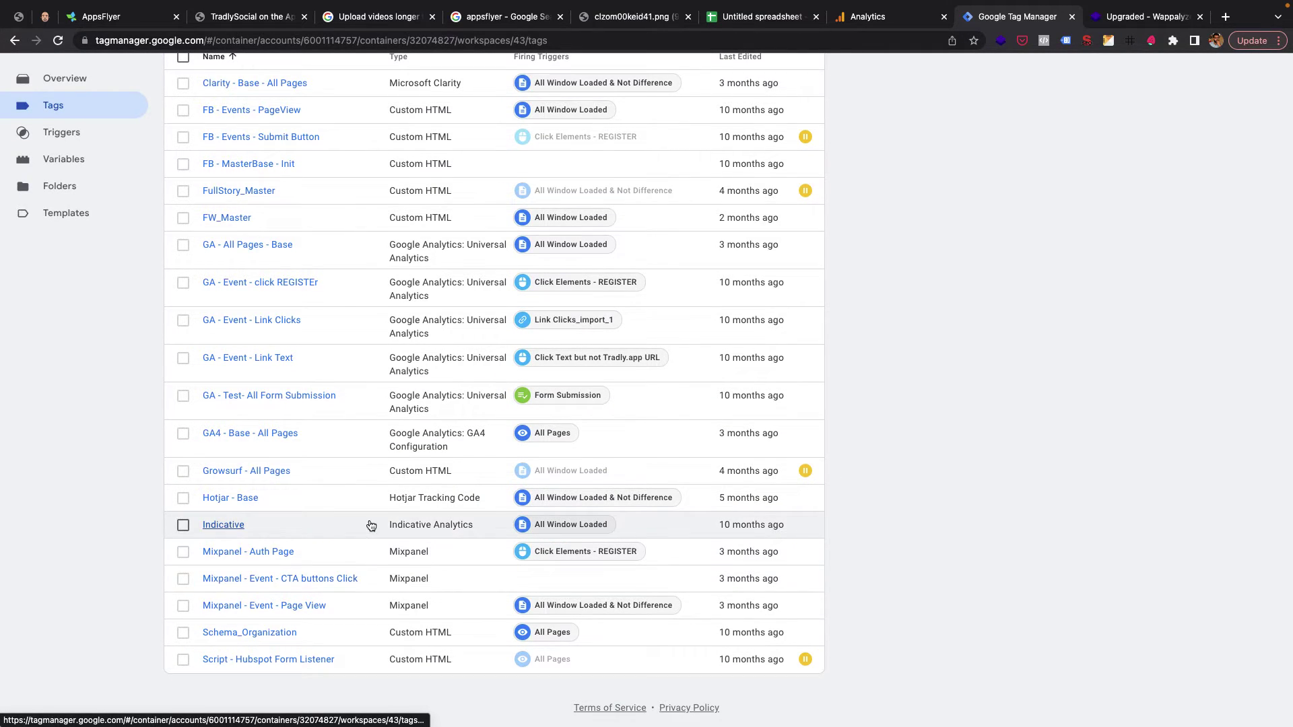
scroll(372, 525, up, 3)
scroll(371, 526, down, 2)
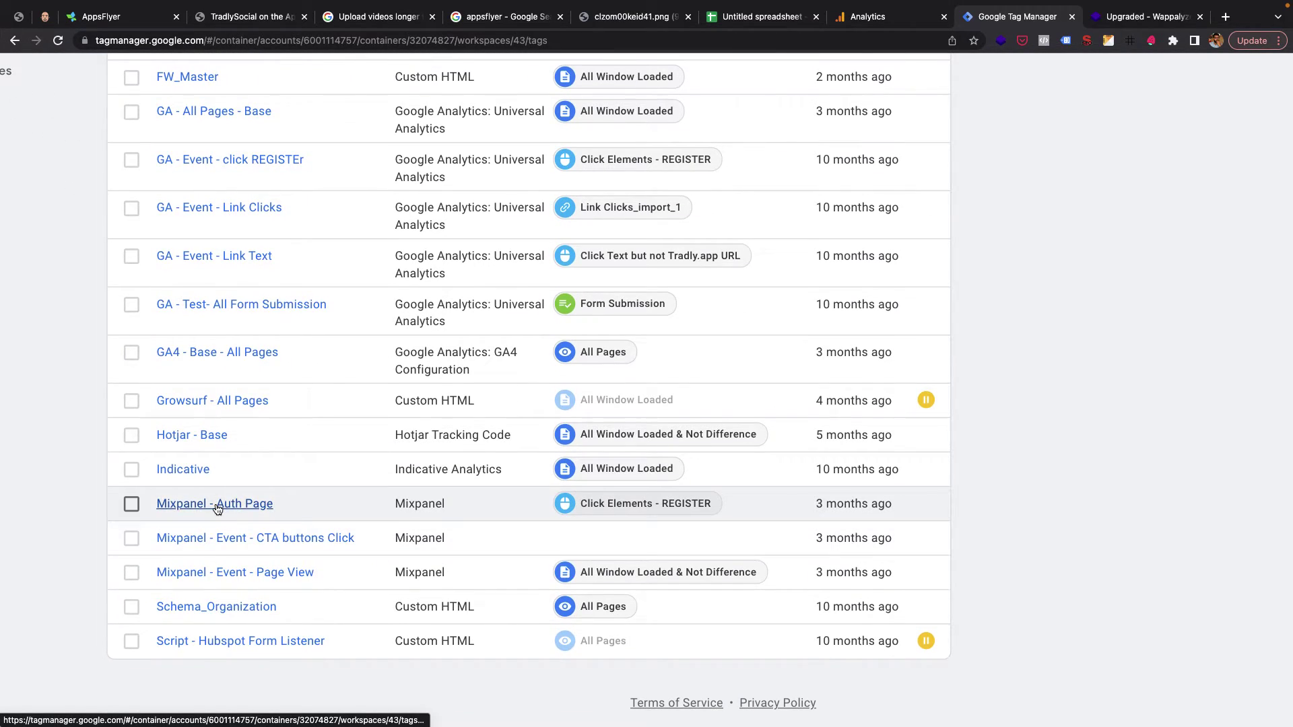
Step: Inspect the Mixpanel - Auth Page tag's project token field and track options, and close the tag without changes
click(225, 506)
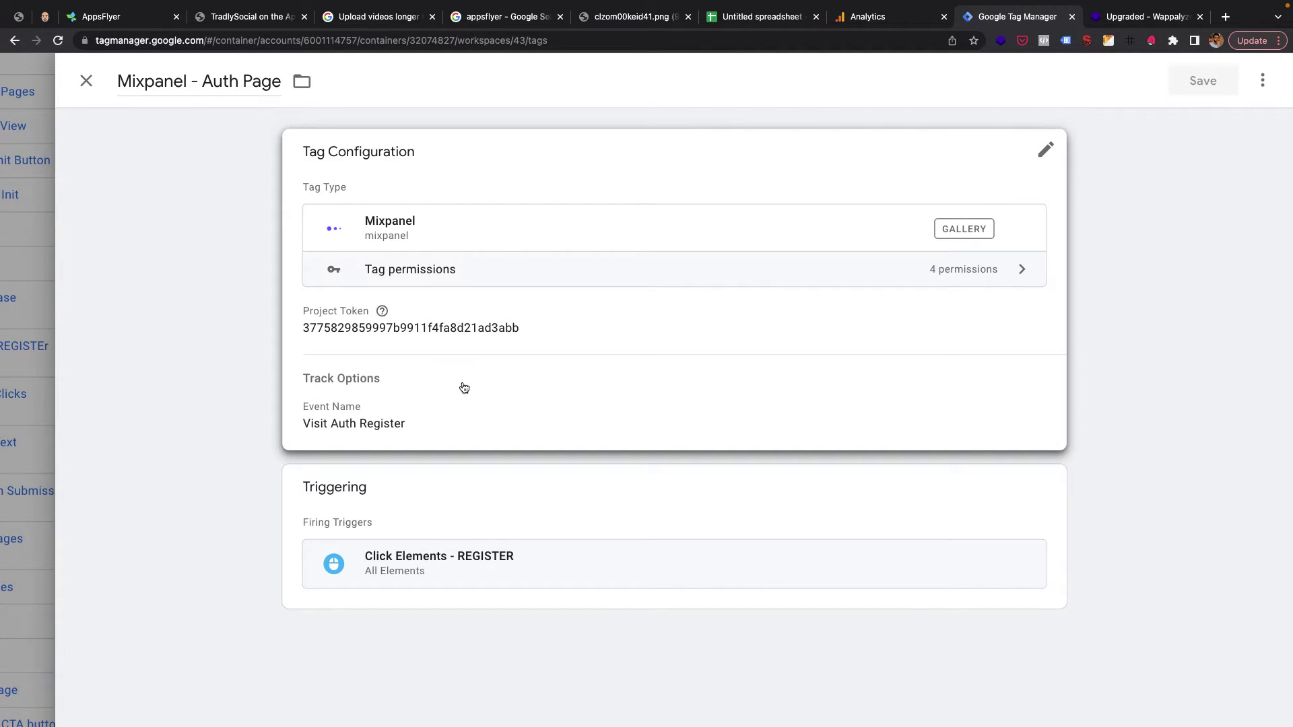
click(482, 322)
click(468, 359)
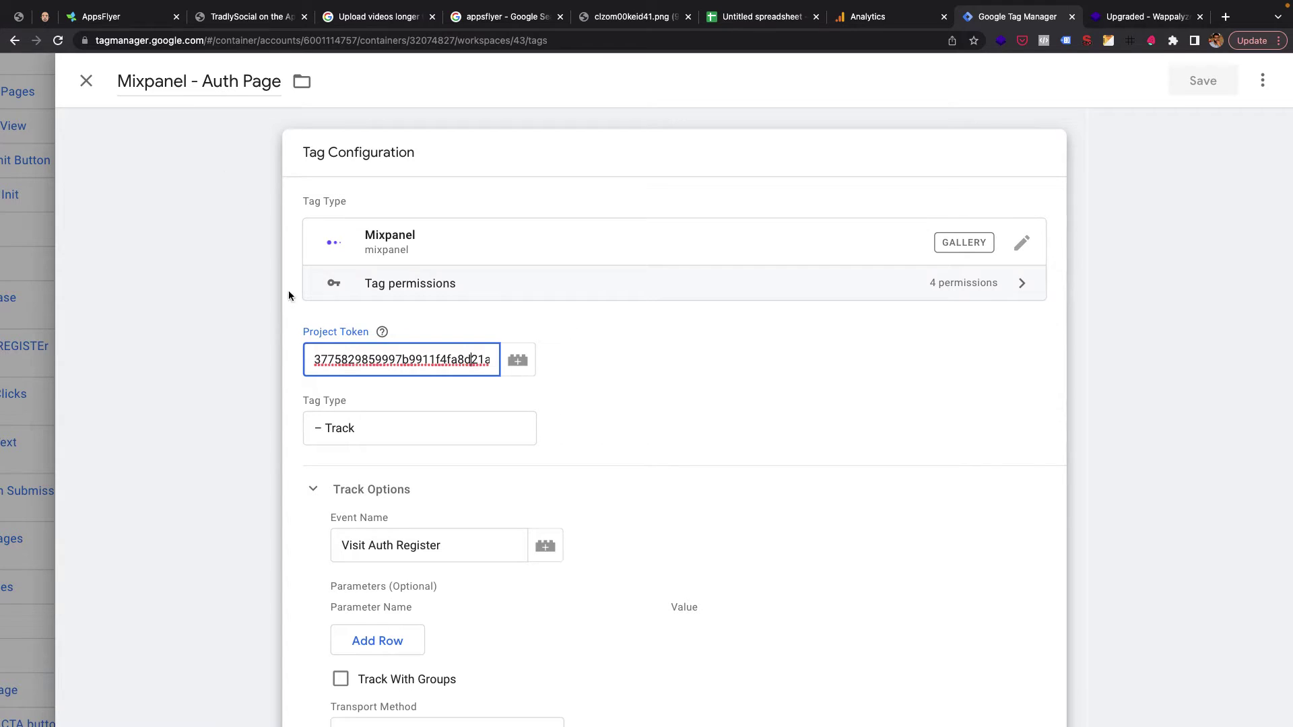
click(88, 81)
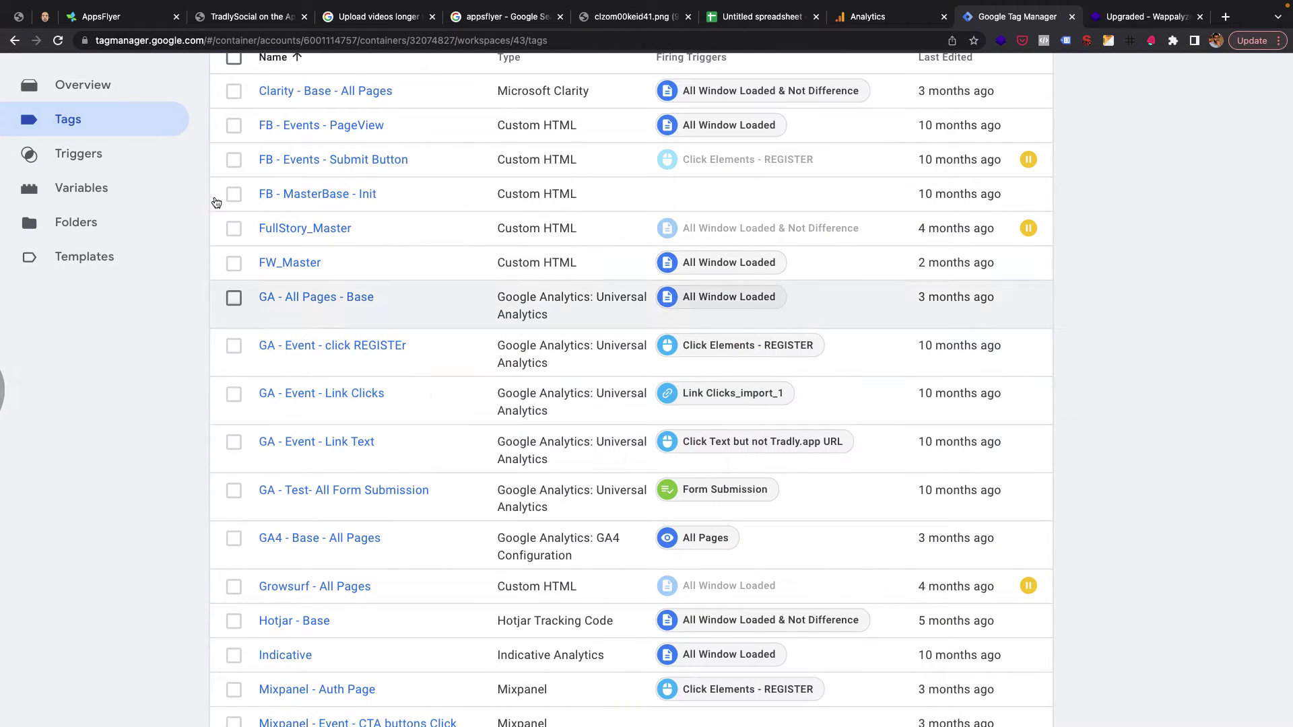
Step: Review the Tradly container's triggers and its built-in and user-defined variables, including the Mixpanel Project token constant
click(92, 154)
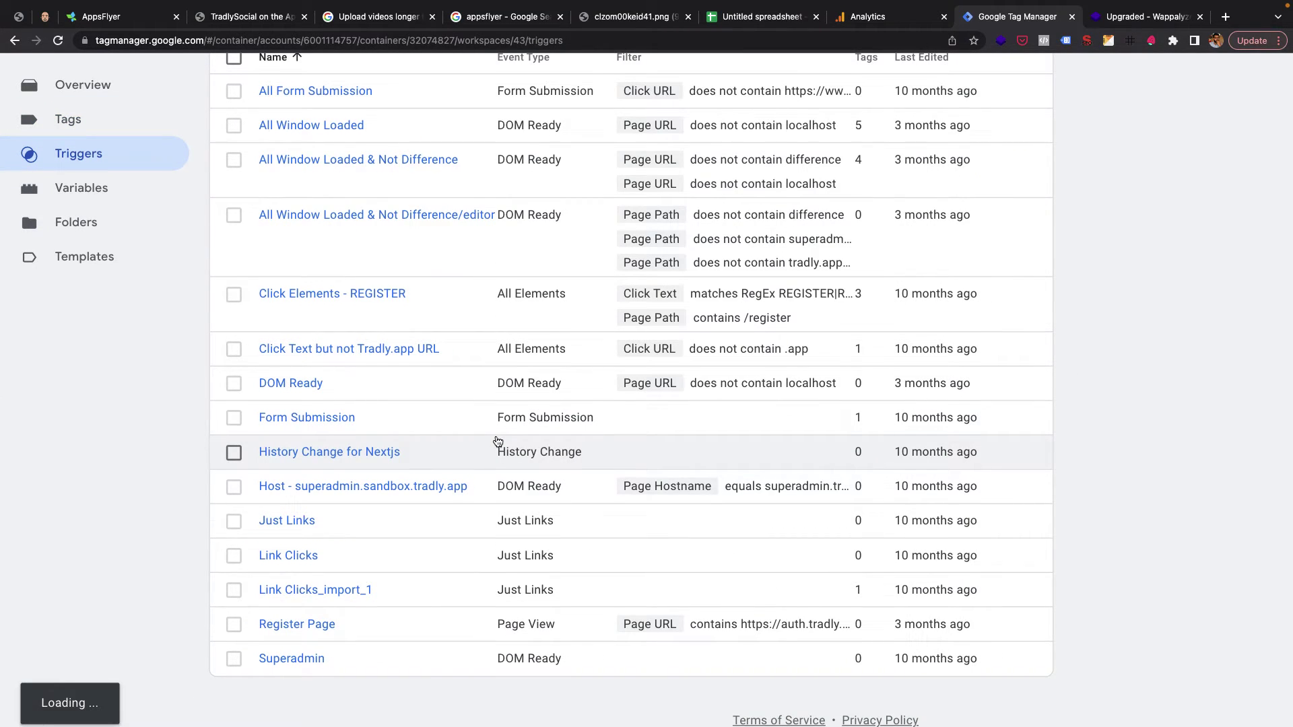
scroll(497, 442, down, 1)
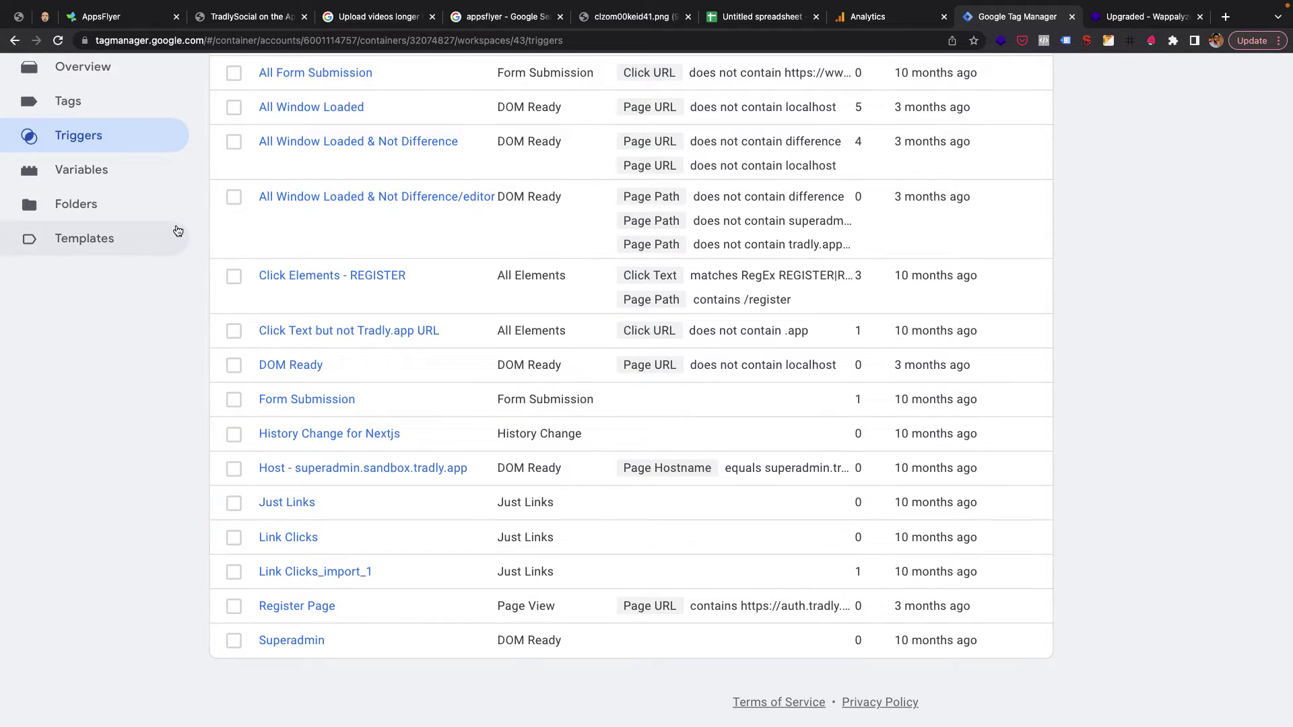
click(169, 169)
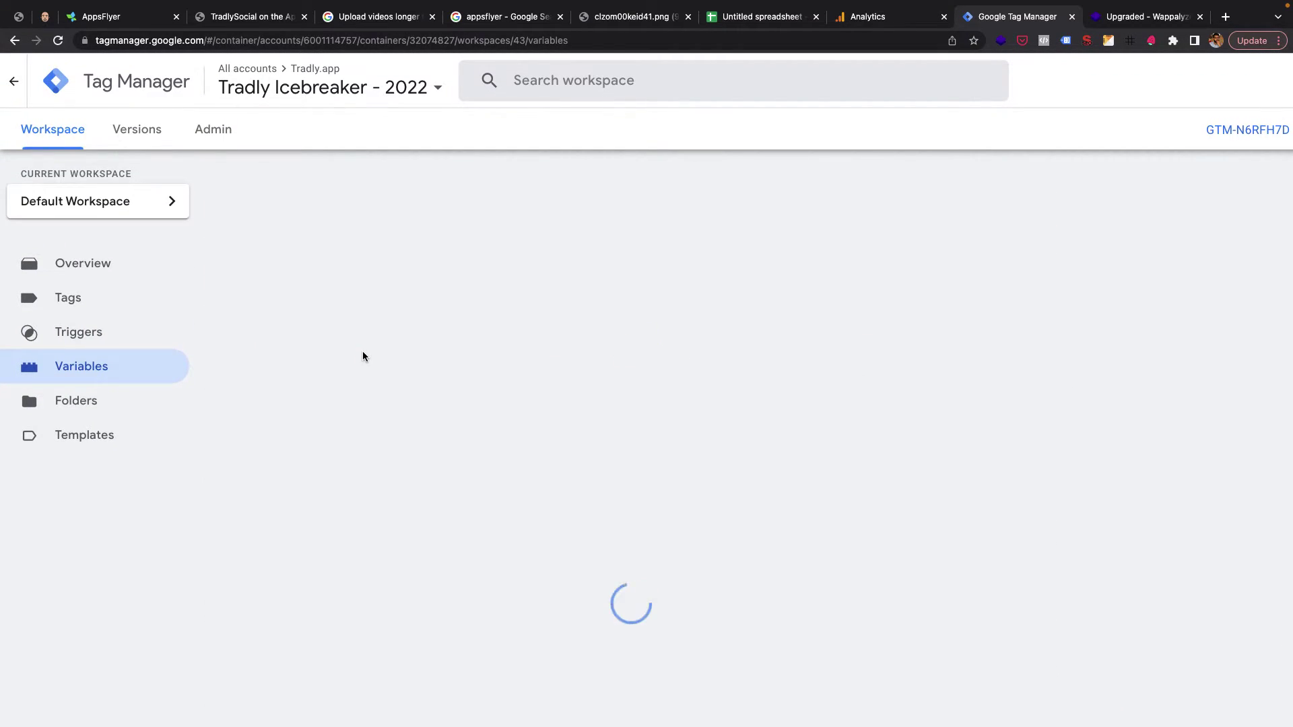
scroll(362, 352, down, 3)
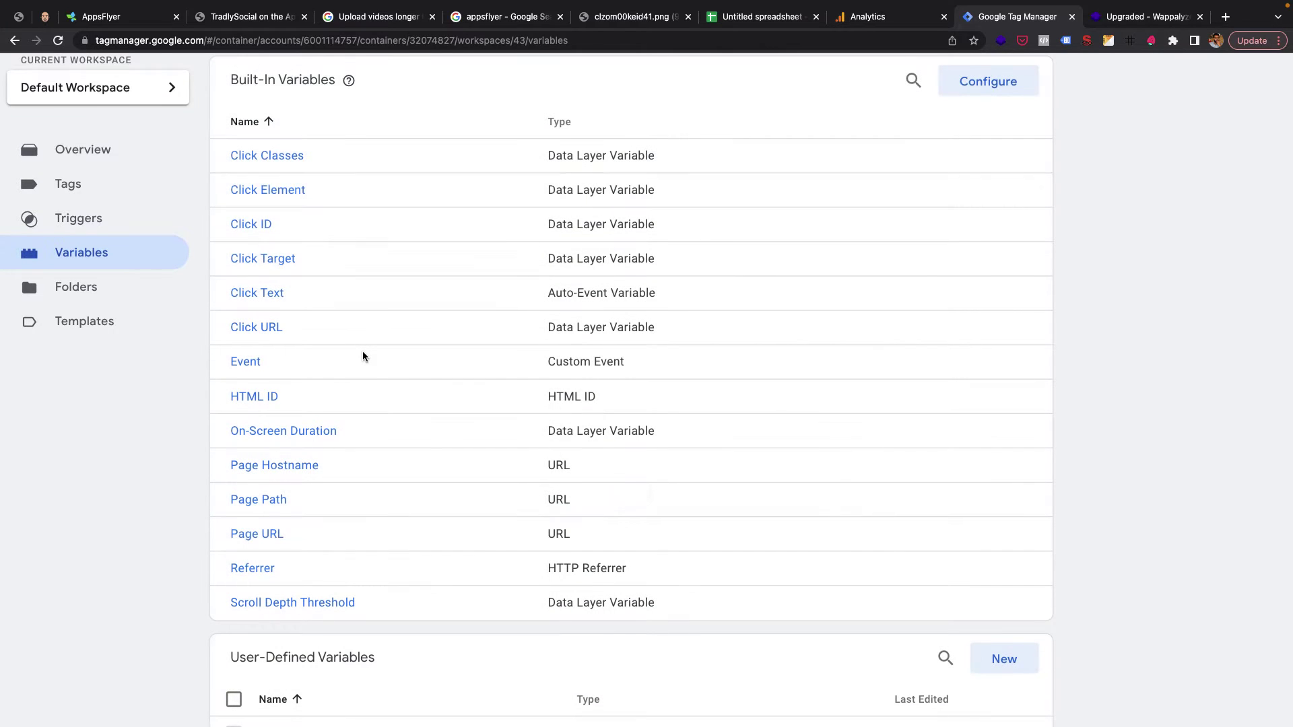
scroll(363, 356, down, 5)
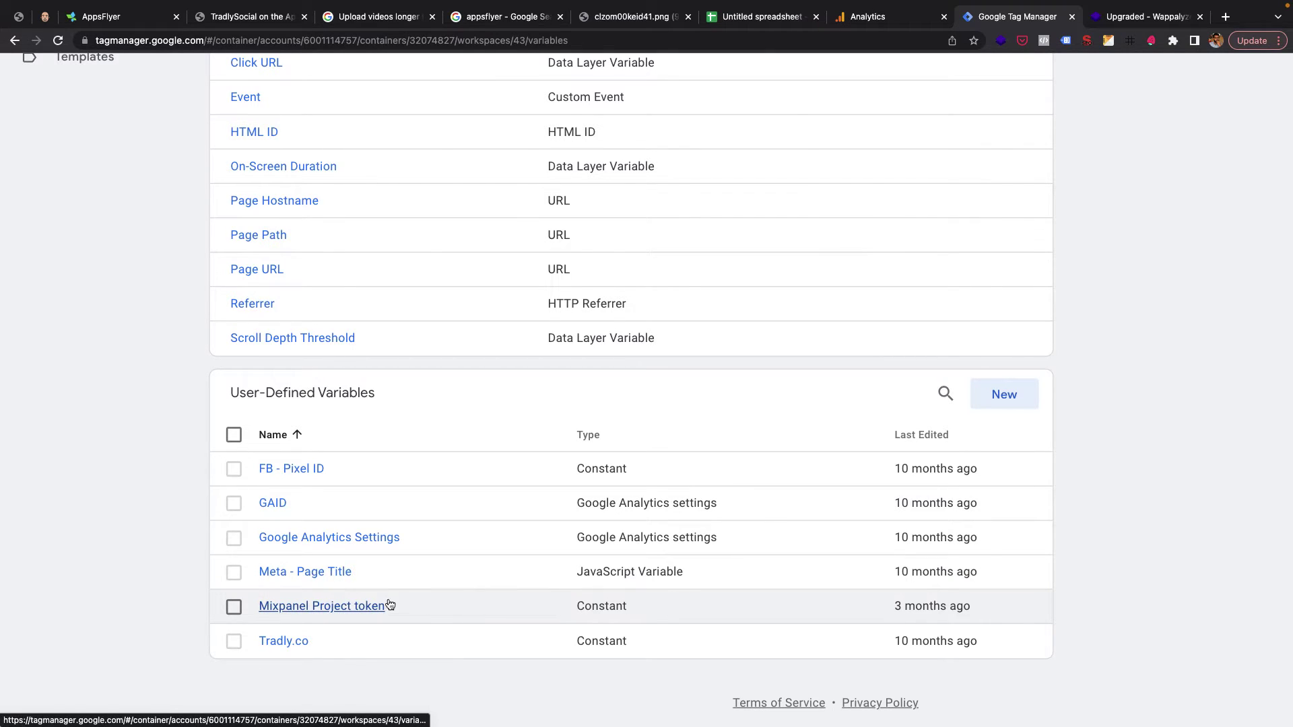
scroll(387, 605, up, 3)
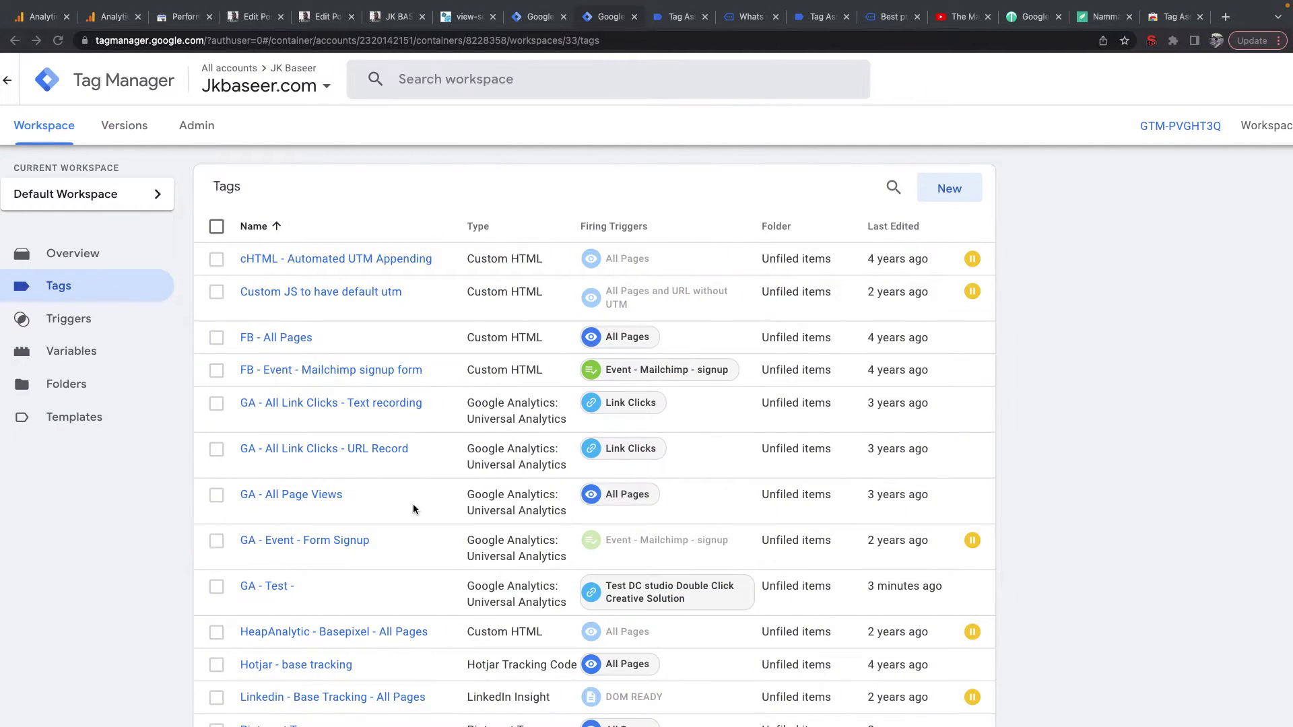
Step: In the Jkbaseer.com container, open the Hotjar - base tracking tag, copy its Hotjar Site ID and clear the field
scroll(413, 510, down, 2)
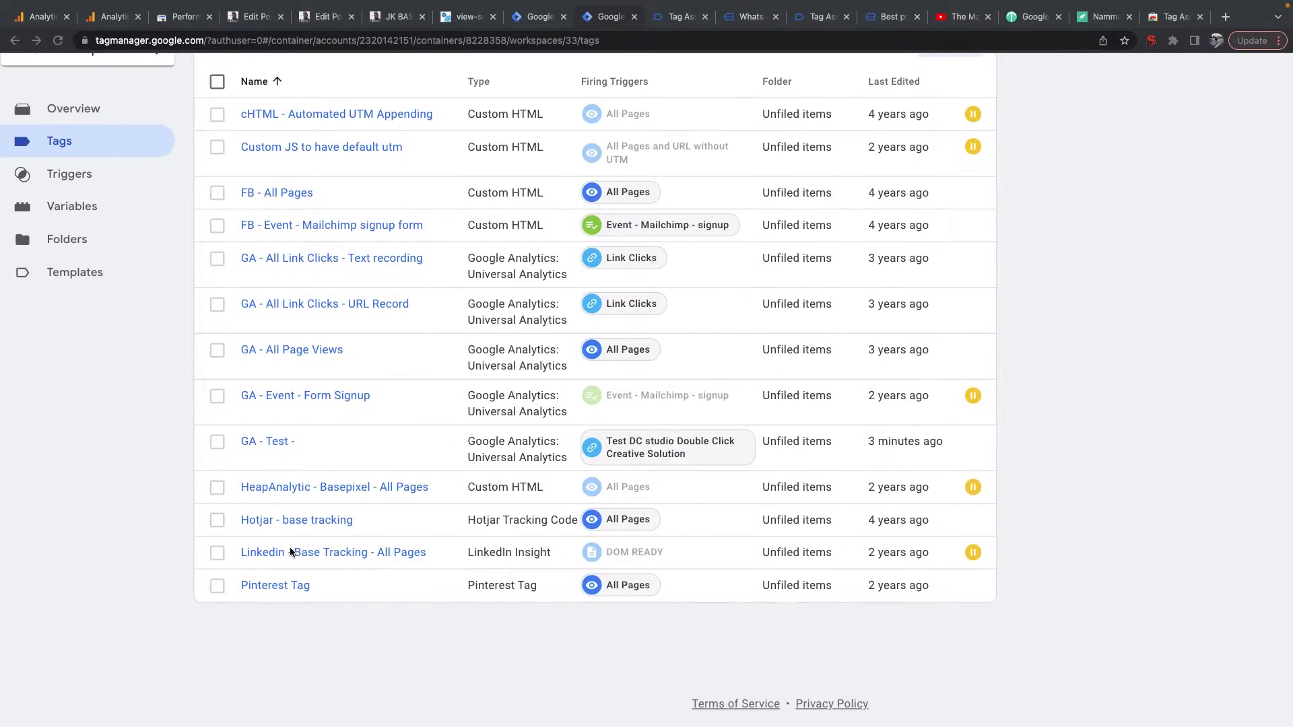
click(278, 523)
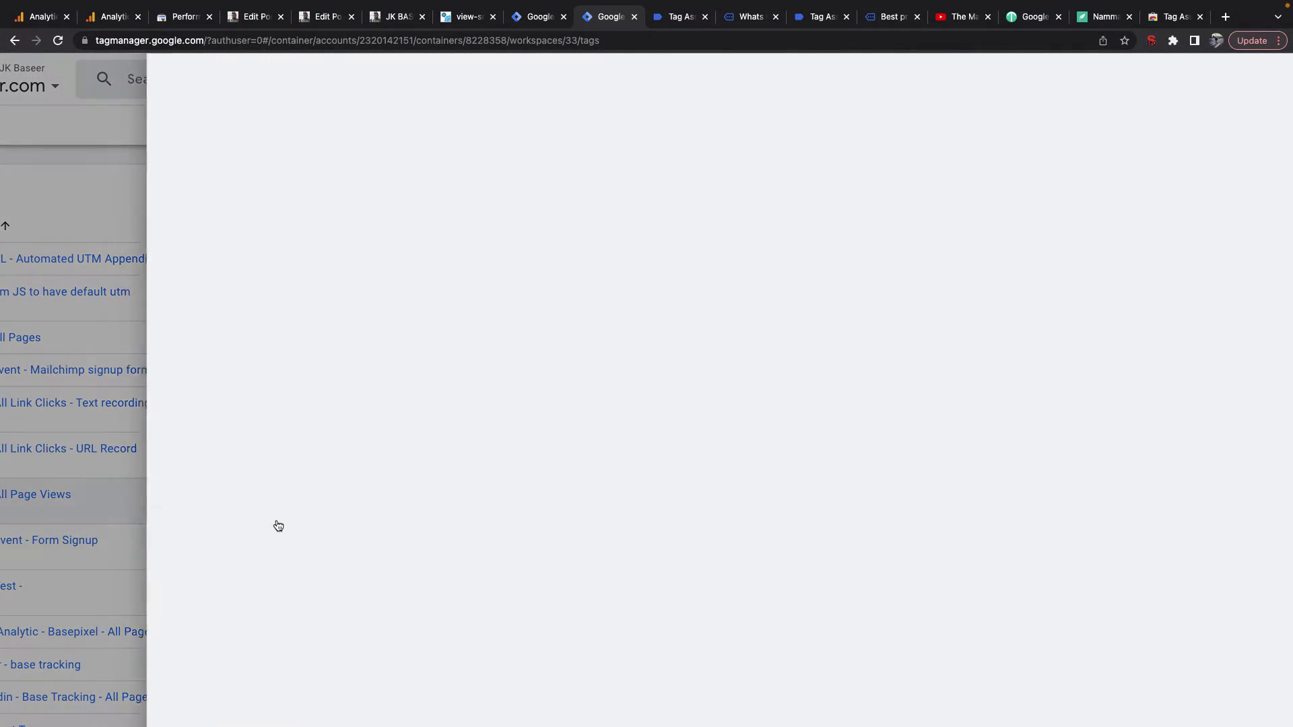
click(424, 286)
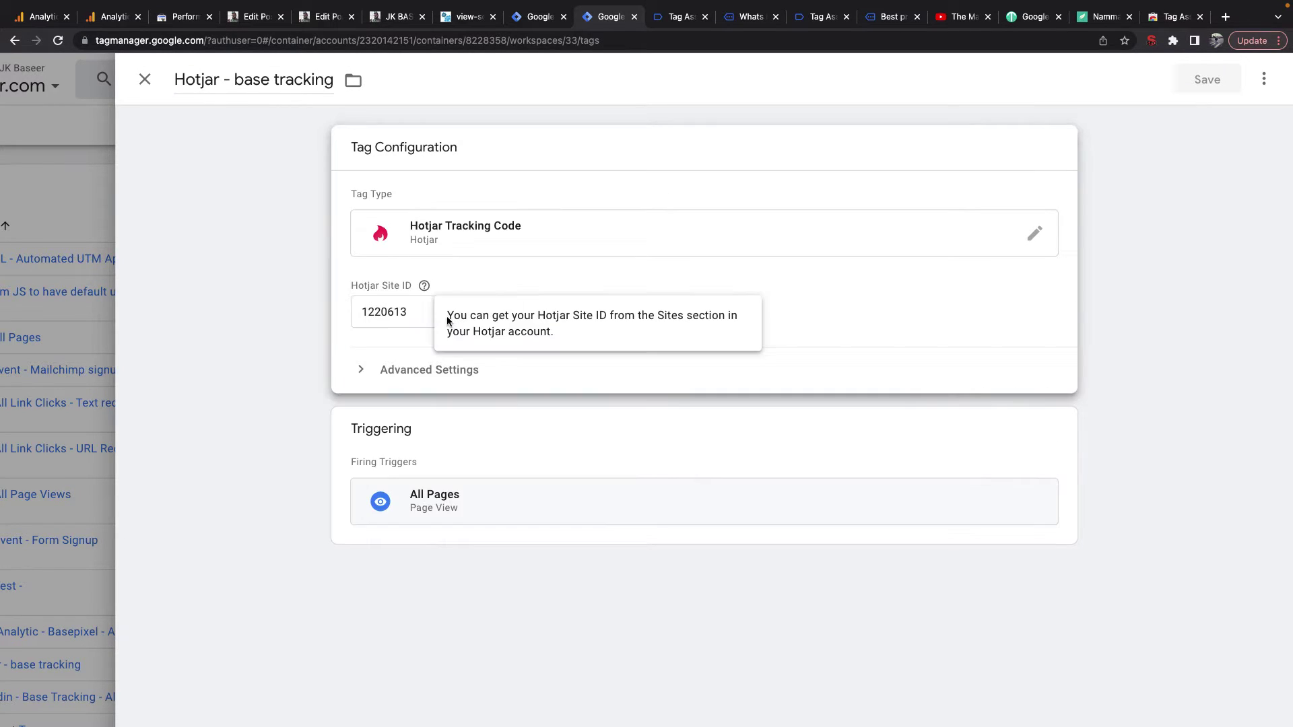
click(398, 289)
double_click(402, 314)
key(super+c)
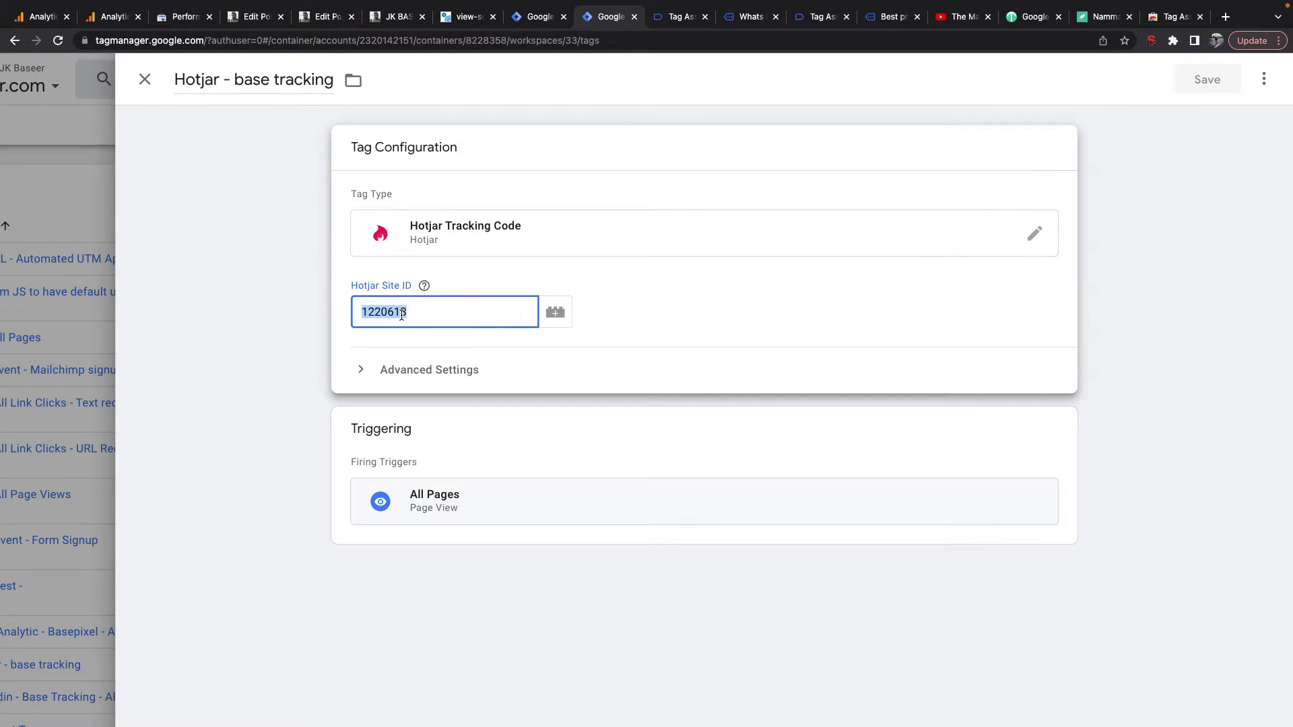
key(BackSpace)
Step: Start a new variable for the Hotjar Site ID field and name it HotjarID
click(555, 312)
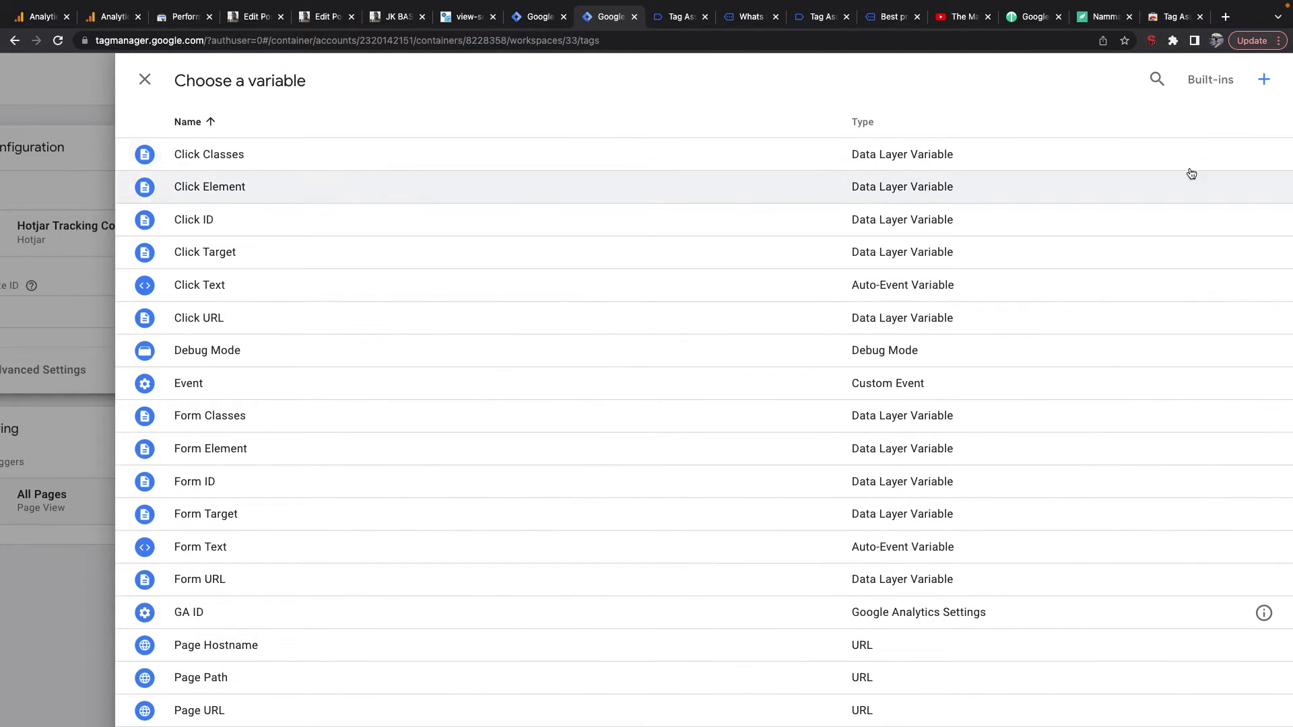
click(1263, 84)
click(229, 80)
text(HotjarID)
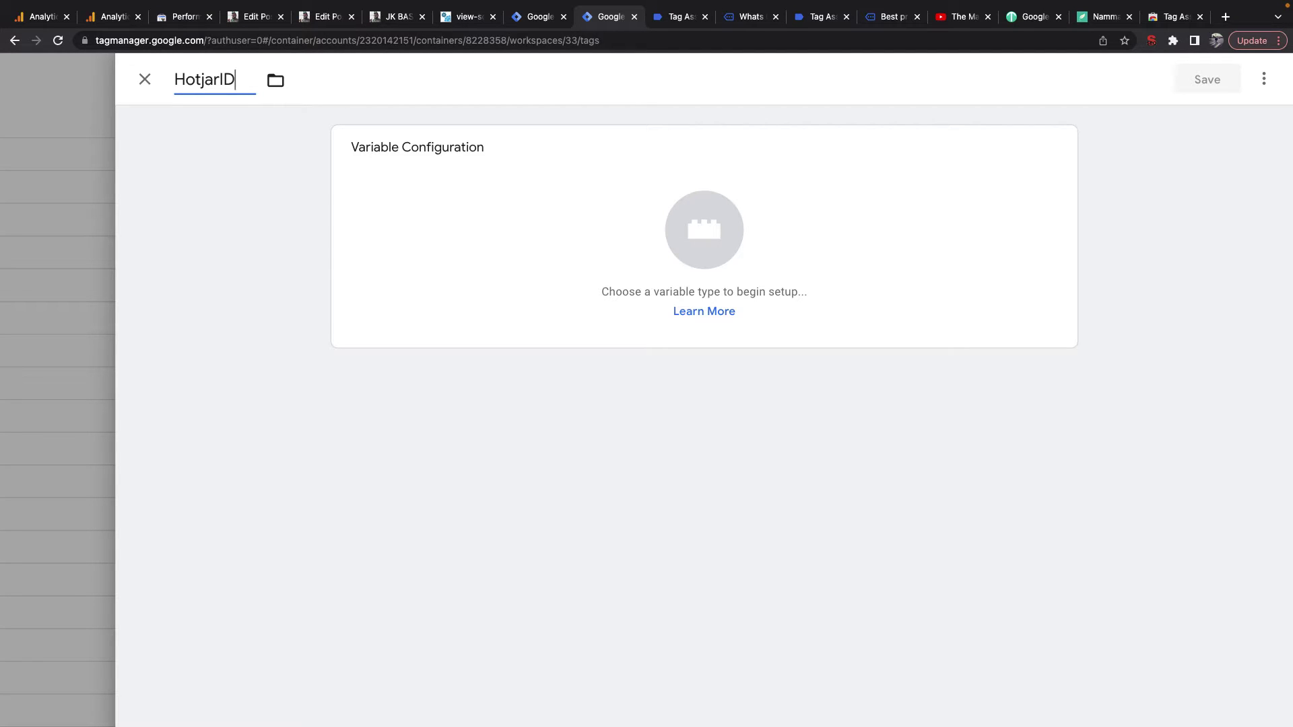
Step: Configure HotjarID as a Constant holding the copied site ID, and save both the variable and the Hotjar tag
click(378, 150)
click(712, 254)
click(806, 319)
scroll(932, 511, down, 6)
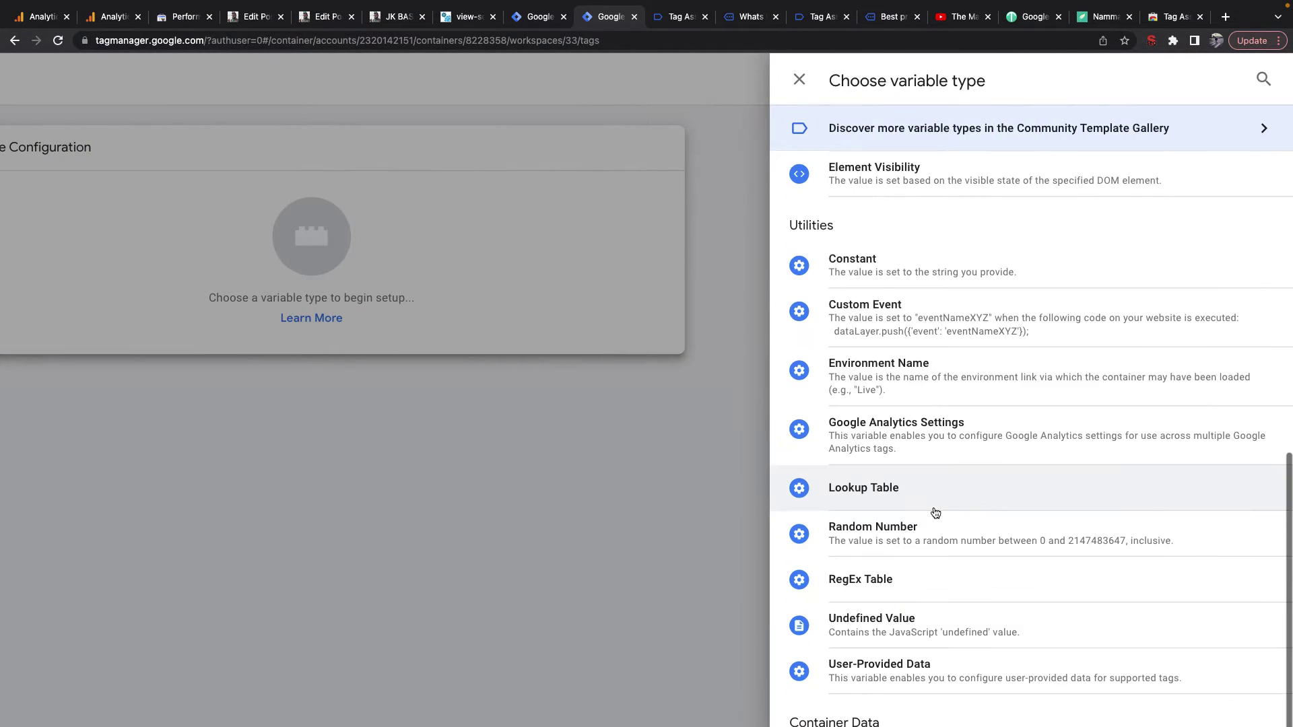
click(898, 269)
click(427, 312)
key(super+v)
click(1206, 79)
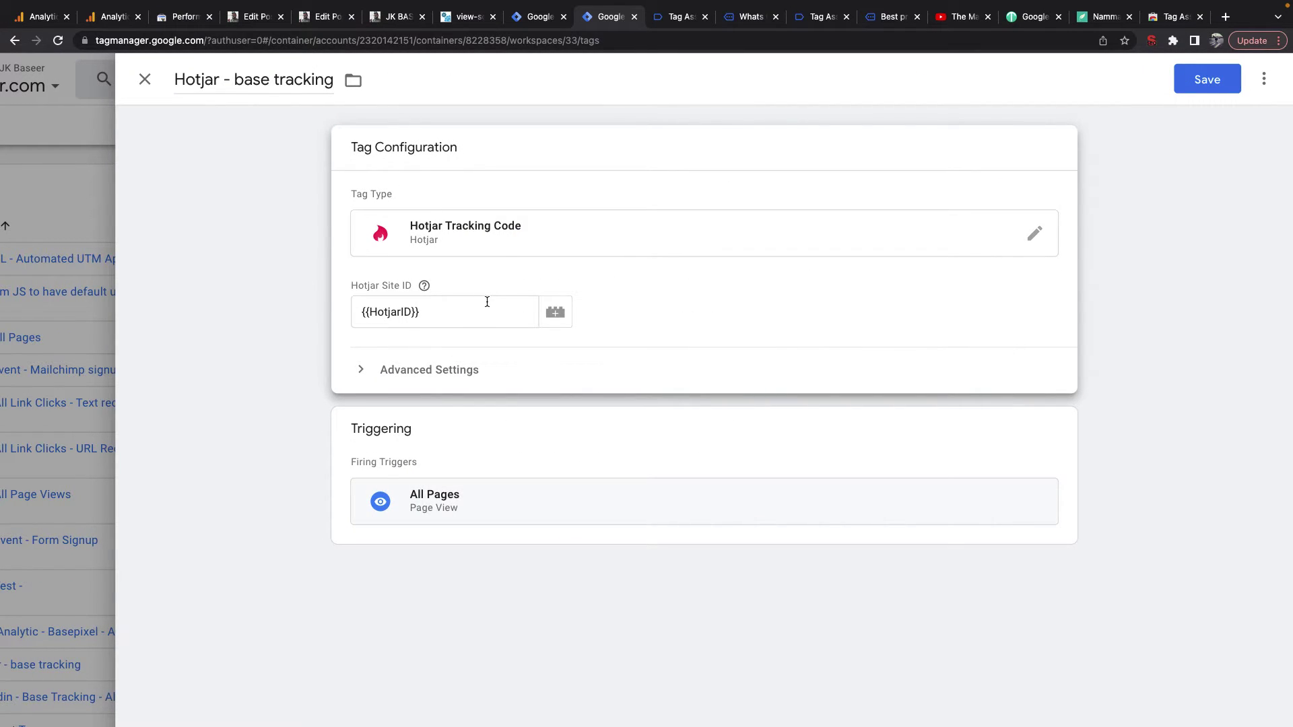
click(1198, 81)
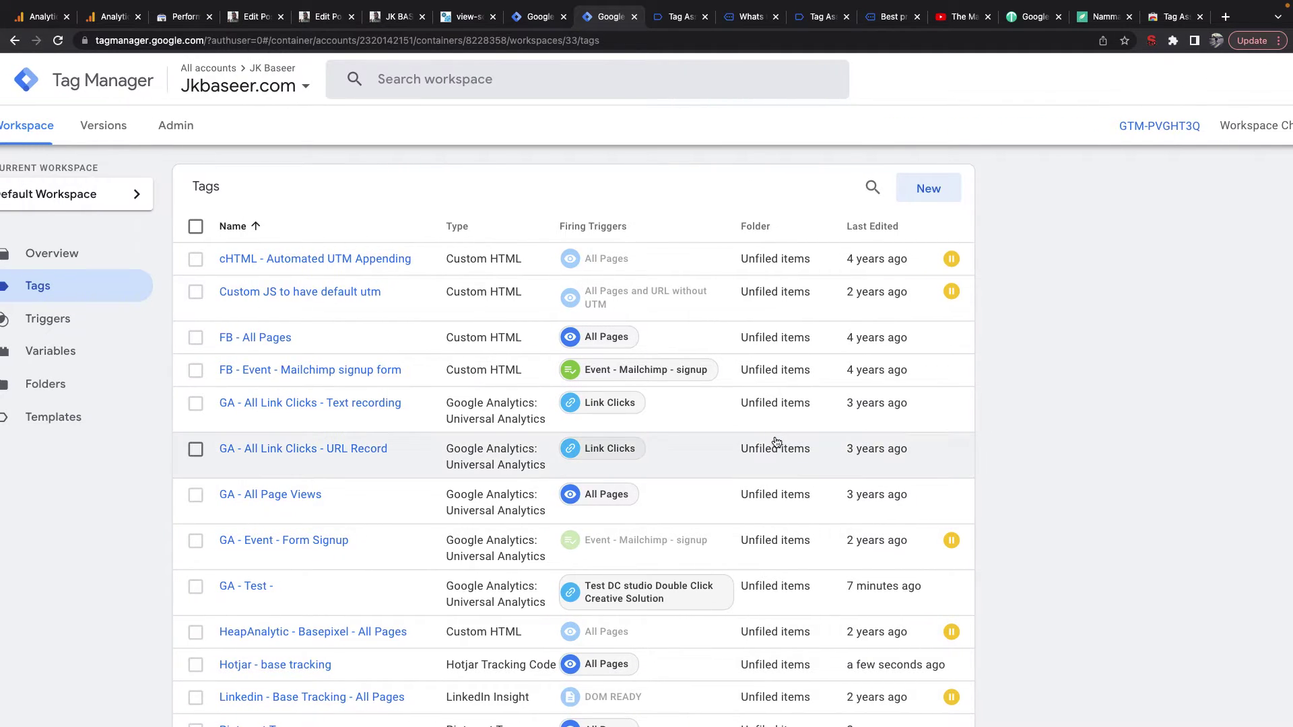
Step: Open the cHTML - Automated UTM Appending tag and examine its custom HTML script and firing trigger
click(338, 260)
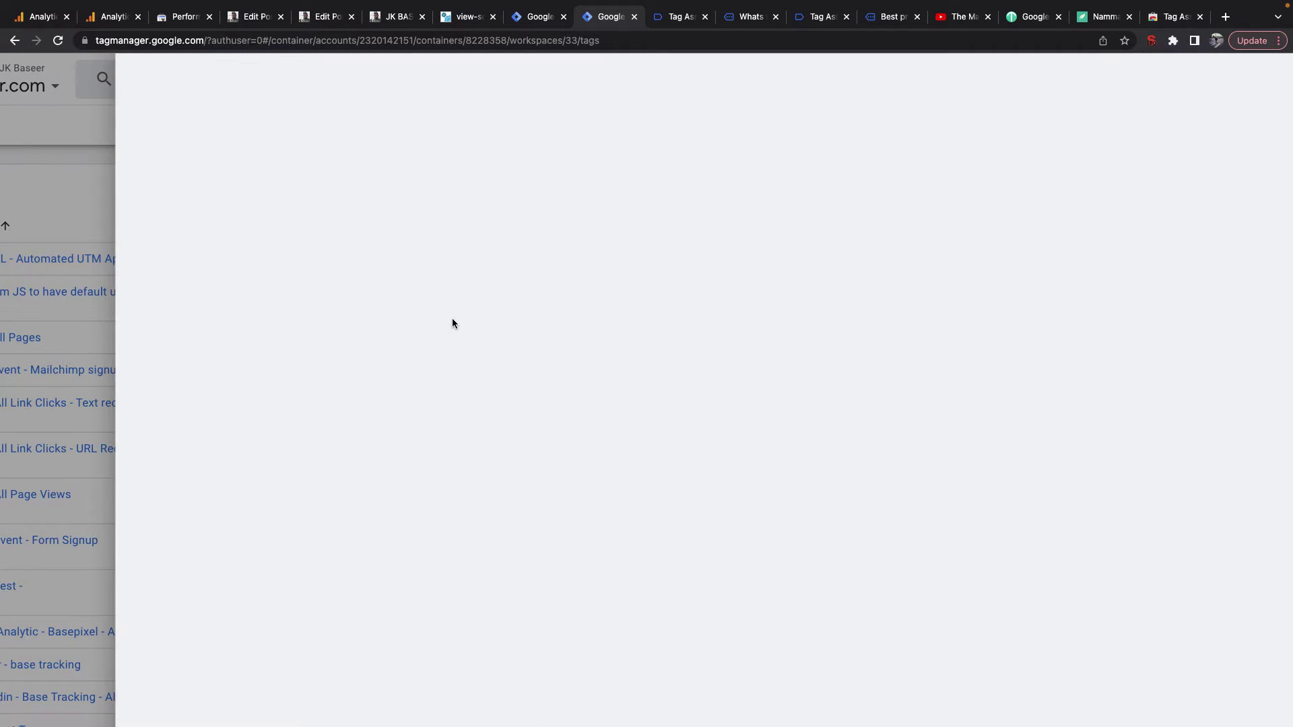
scroll(448, 368, down, 3)
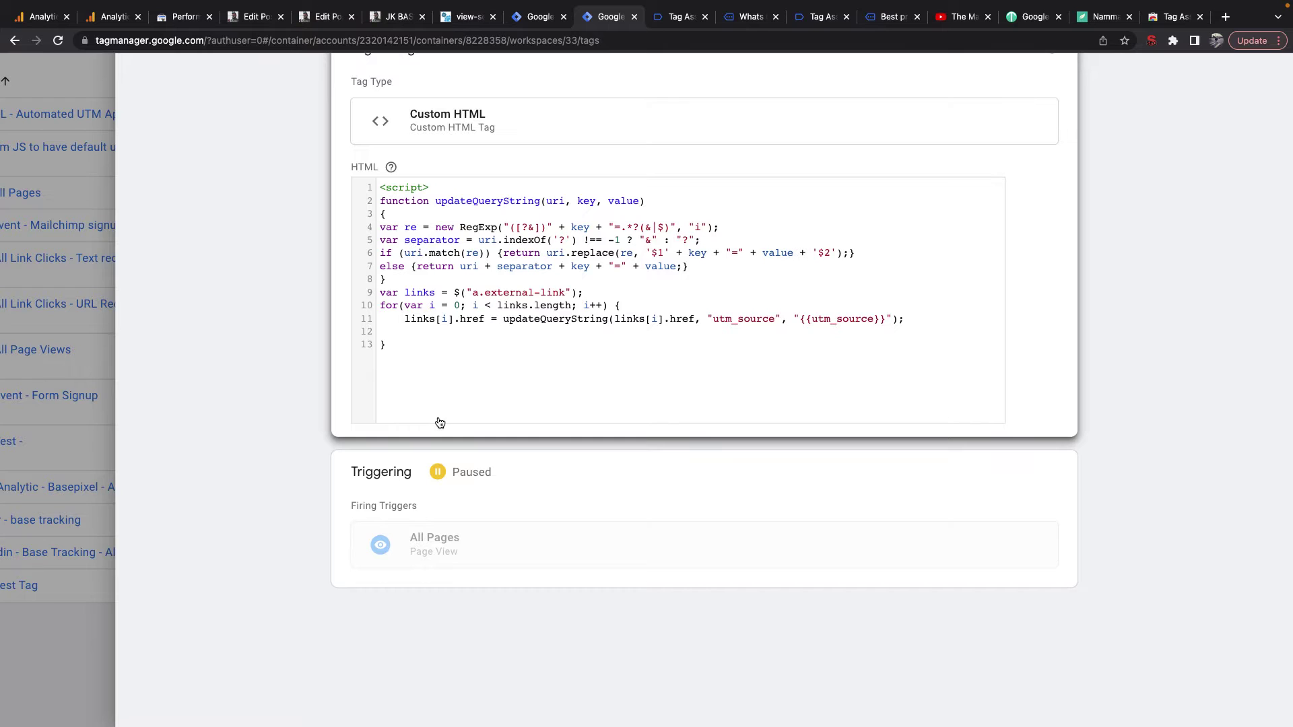
scroll(155, 155, up, 3)
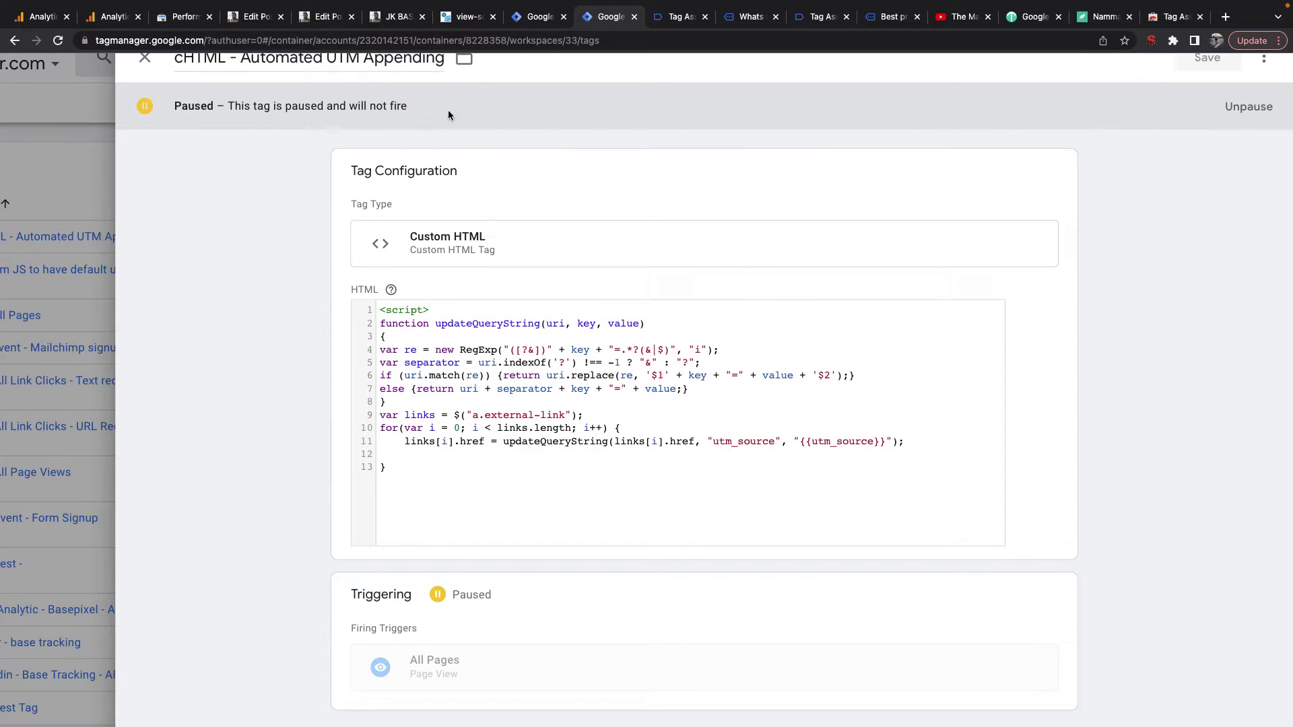
Step: Switch to the jkbaseer.com blog homepage and look through its posts and their links
click(396, 16)
scroll(614, 419, down, 10)
scroll(615, 419, down, 8)
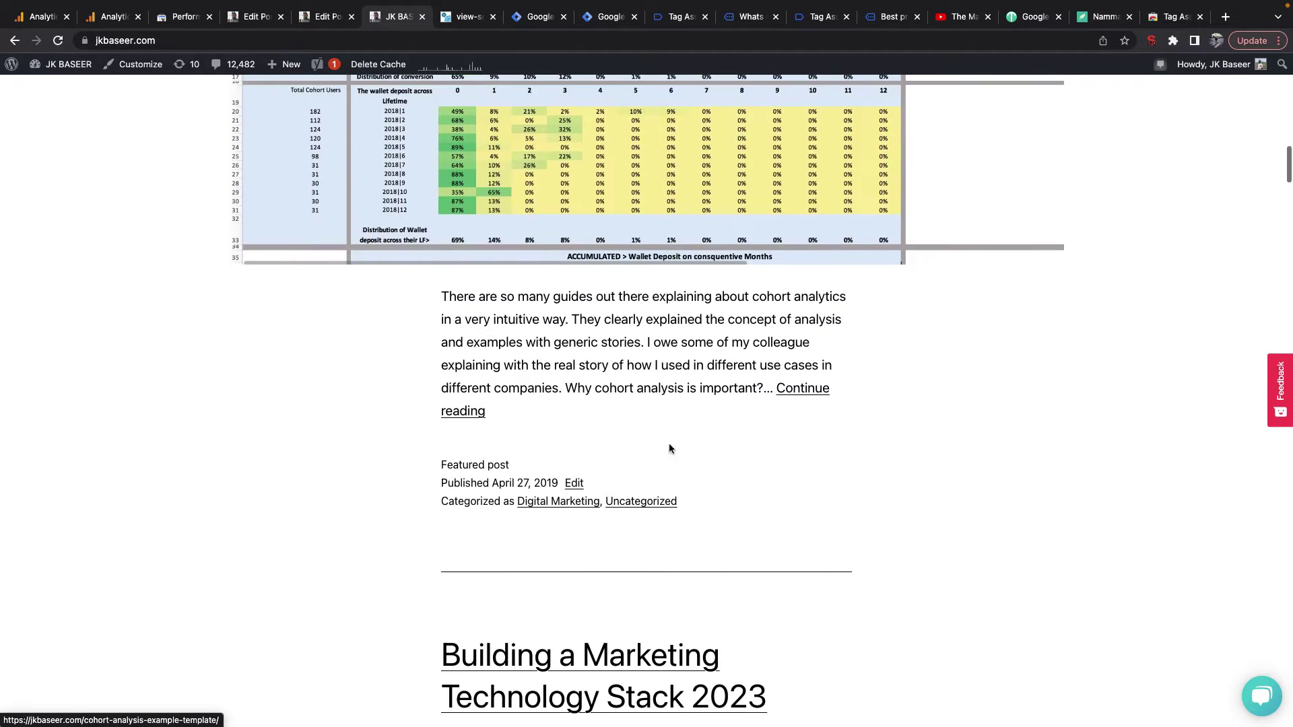
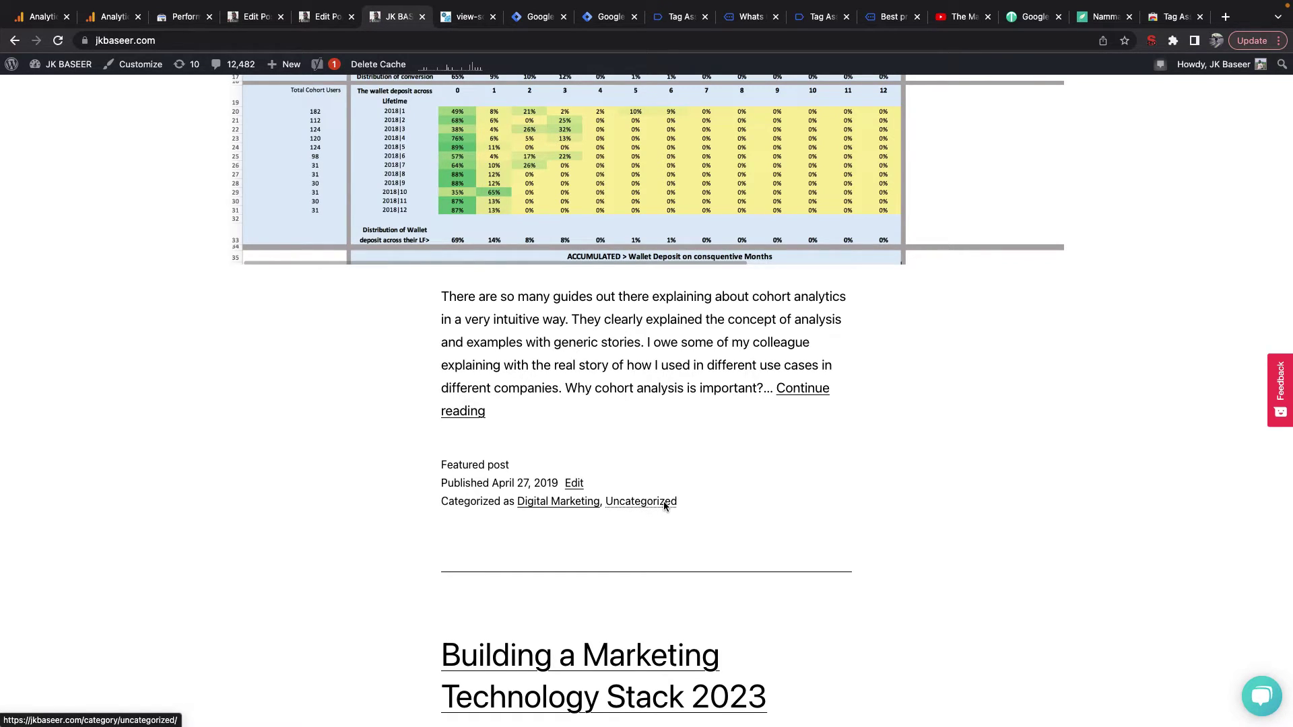
Step: Return to the Jkbaseer.com container in Tag Manager and discard the unsaved changes to the Hotjar - Base tracking tag
click(521, 22)
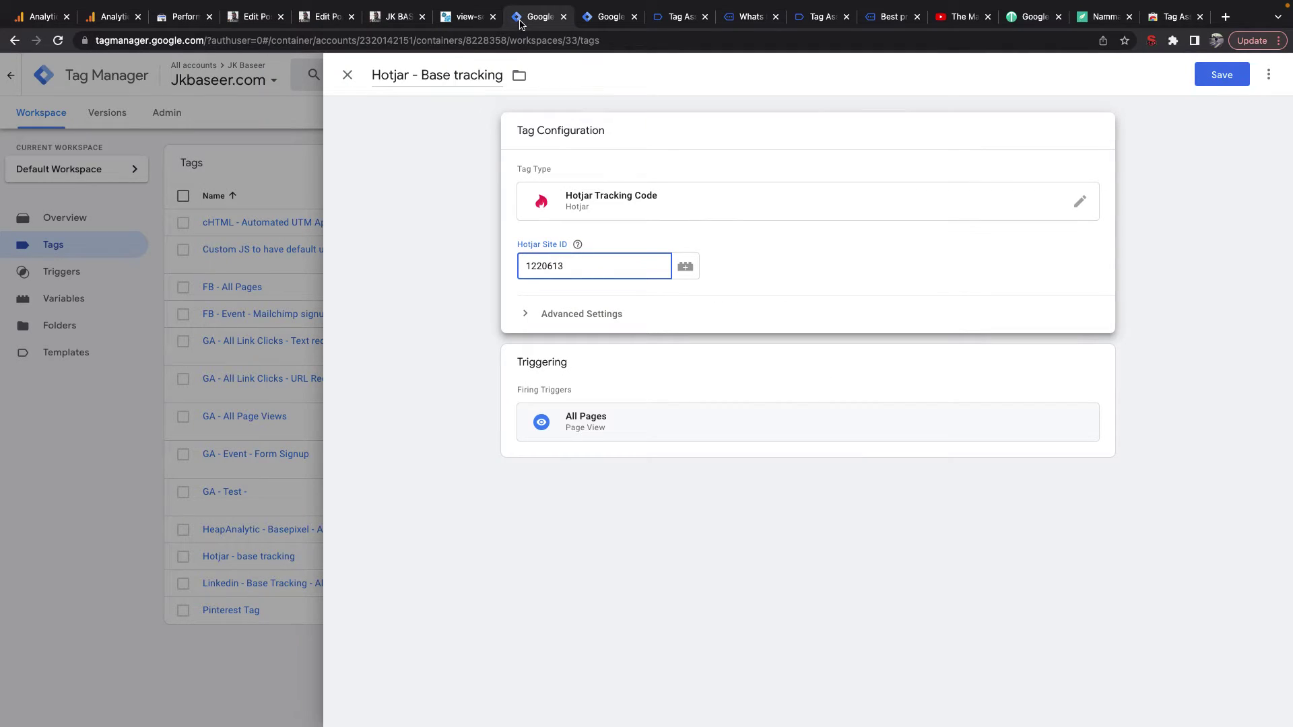
click(348, 74)
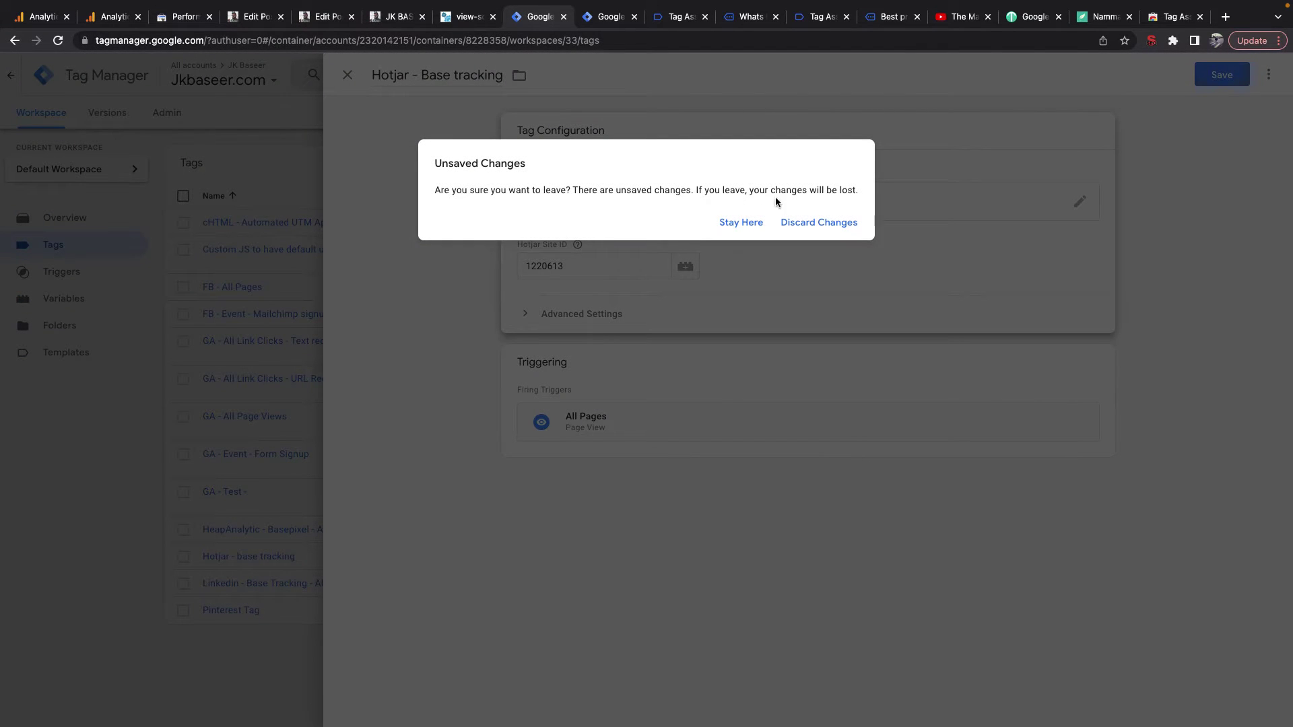
click(792, 223)
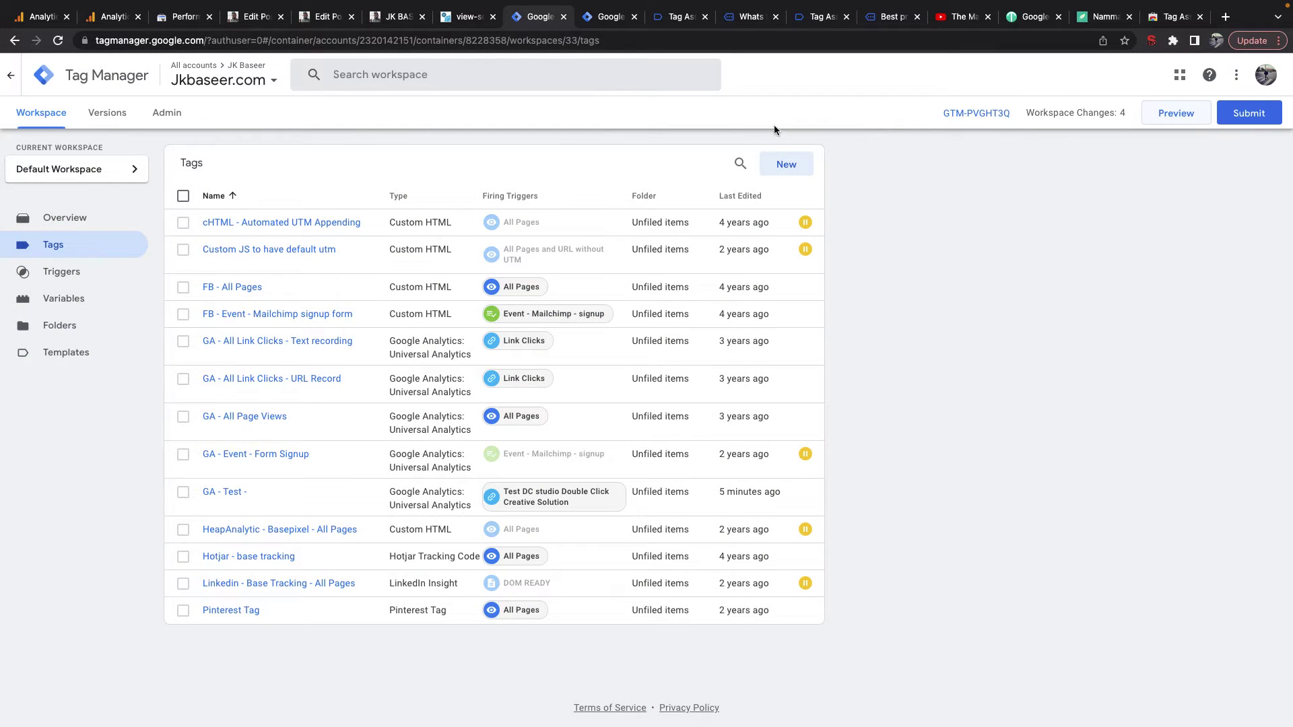
Step: Start a new tag in the Jkbaseer.com container and name it Custom Event Tracking for GA
click(788, 165)
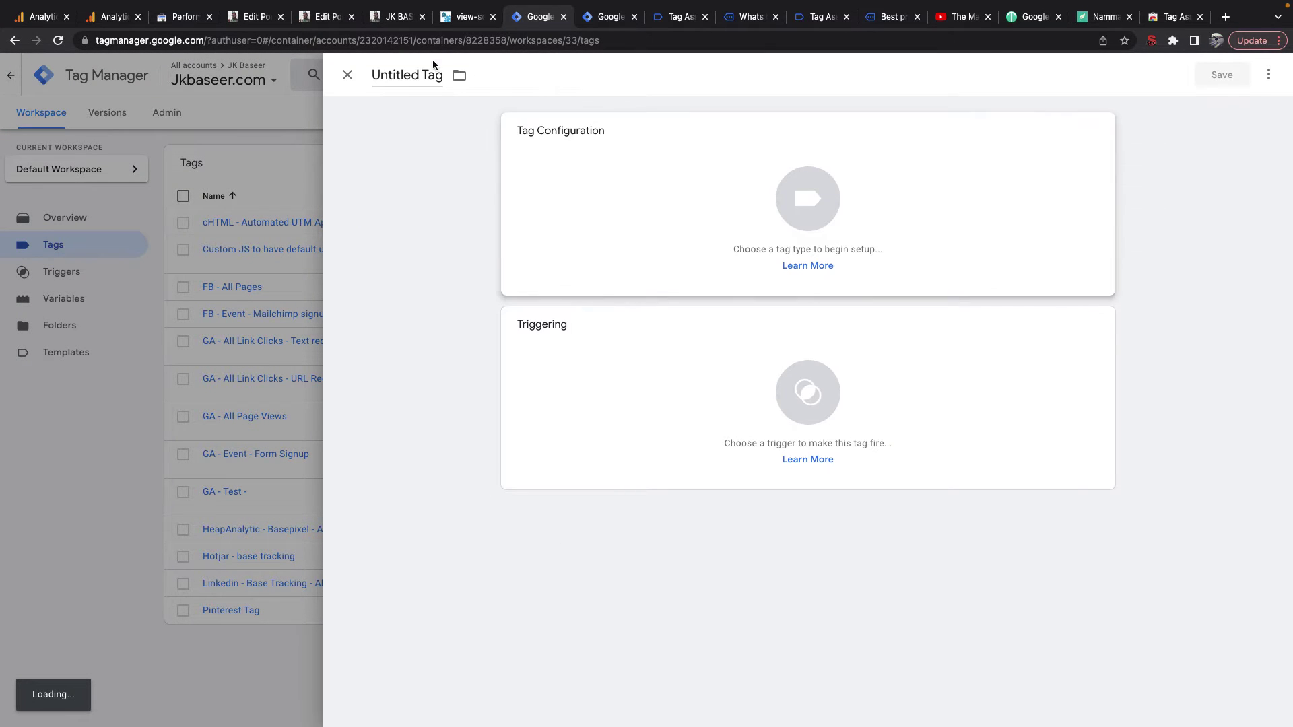
click(426, 72)
text(Custom )
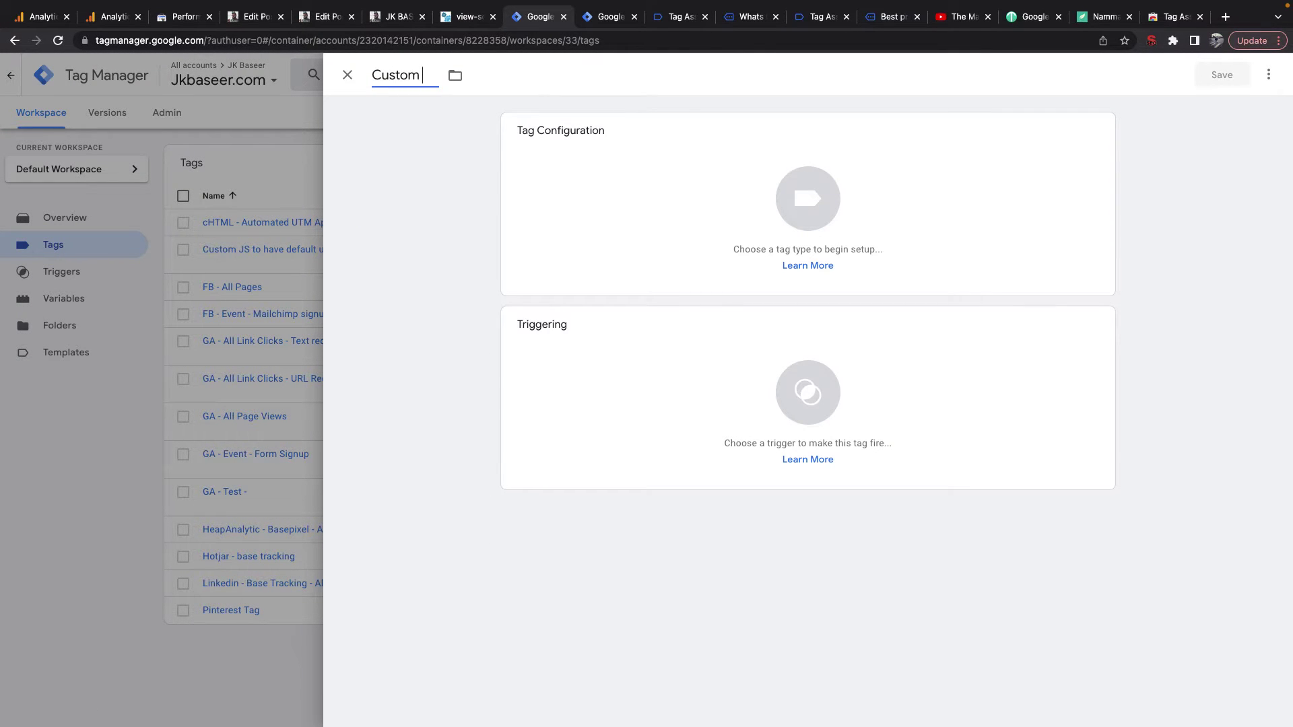
text(Event Tracking for GA)
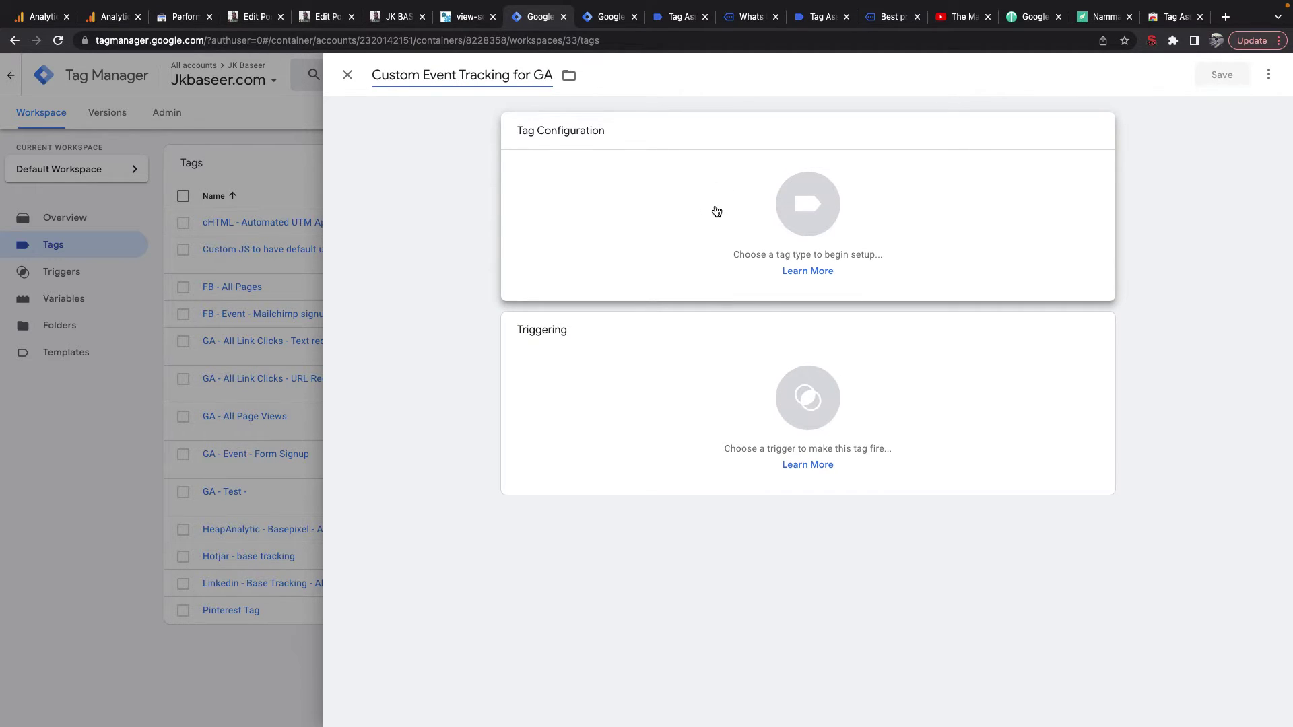
Step: Configure the new tag as Google Analytics: Universal Analytics with the track type Event
click(719, 231)
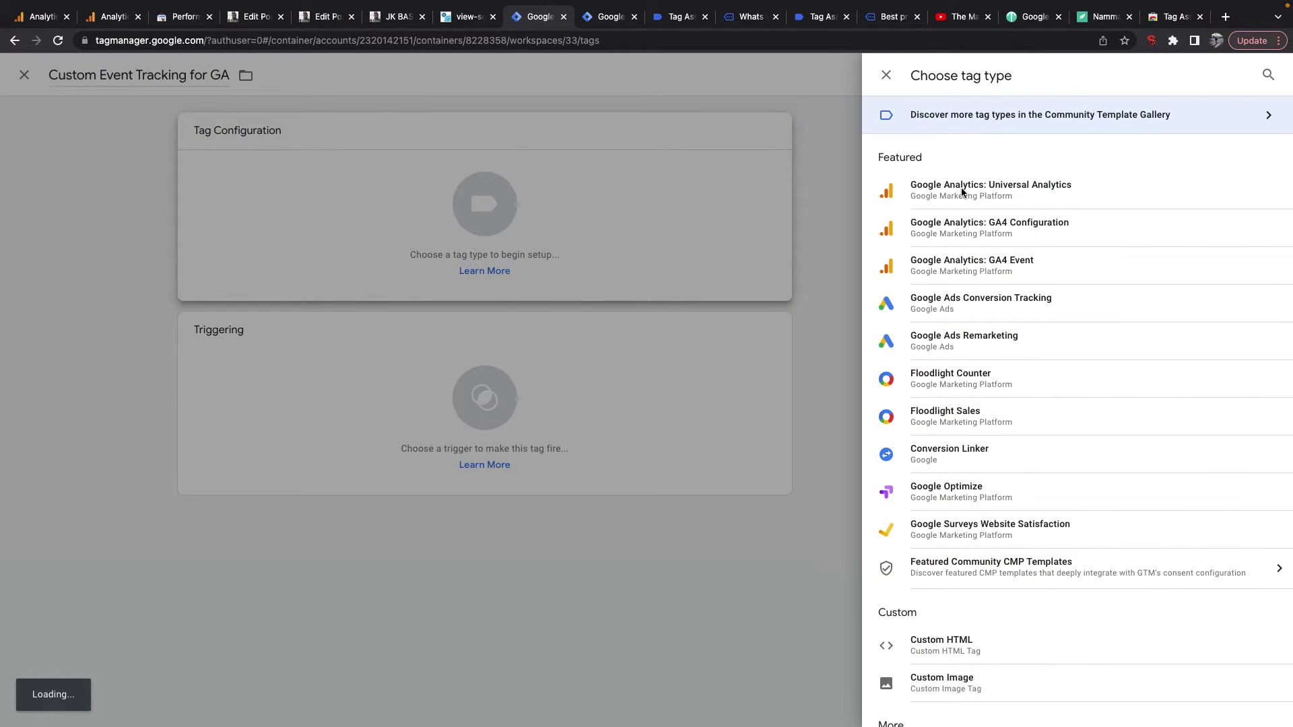
click(953, 195)
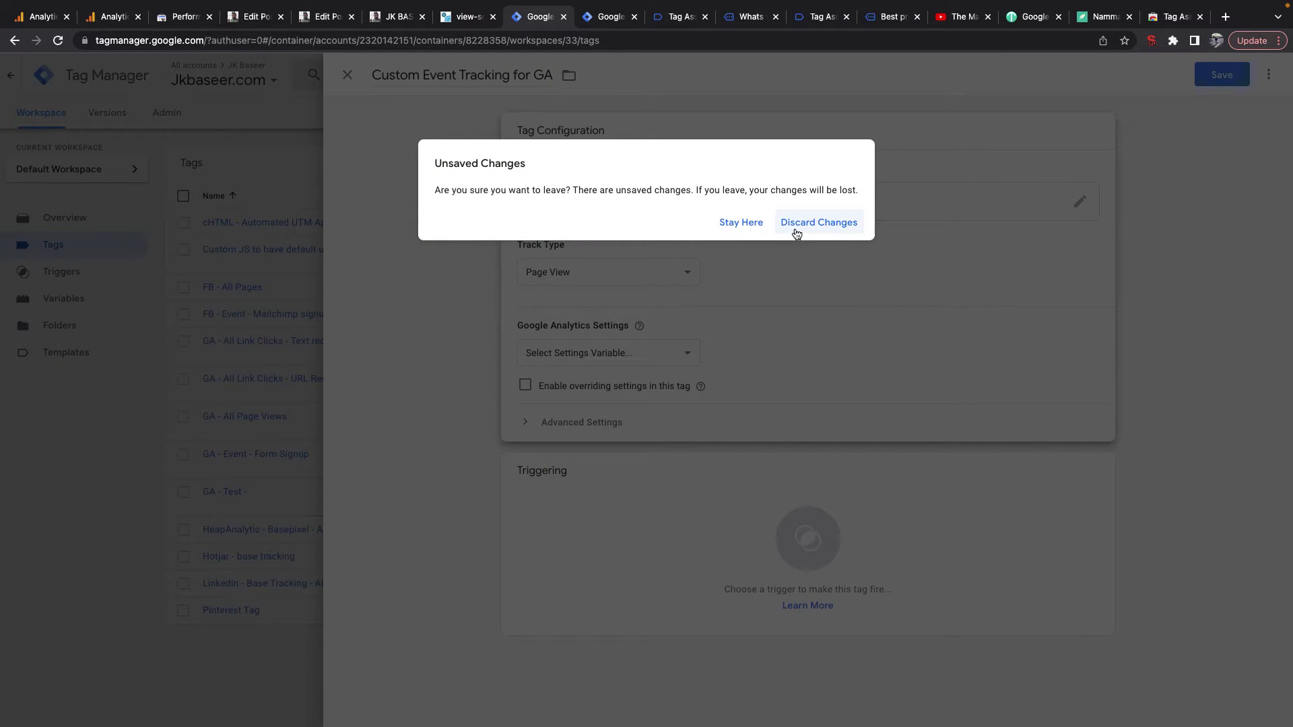
click(740, 221)
click(672, 273)
click(646, 288)
scroll(652, 350, down, 1)
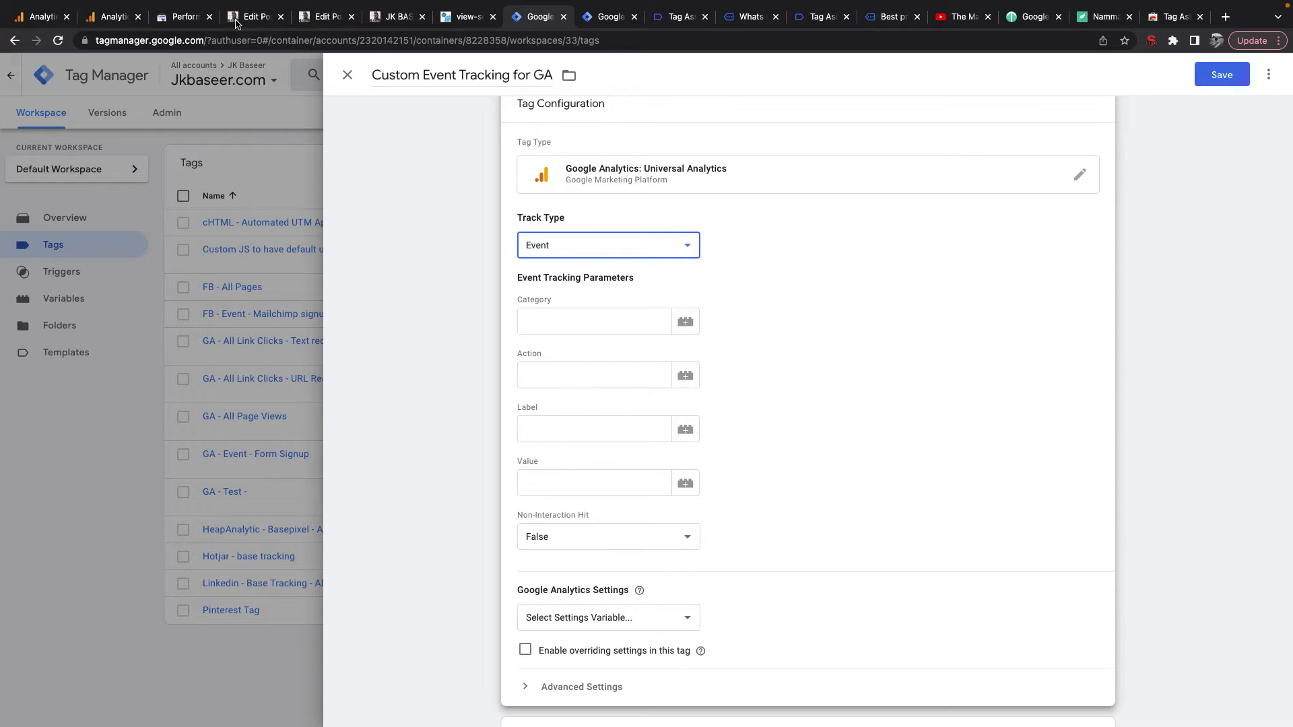
Step: Switch to the Universal Analytics property for JK Personal Blog and open its Top Events behavior report
click(101, 21)
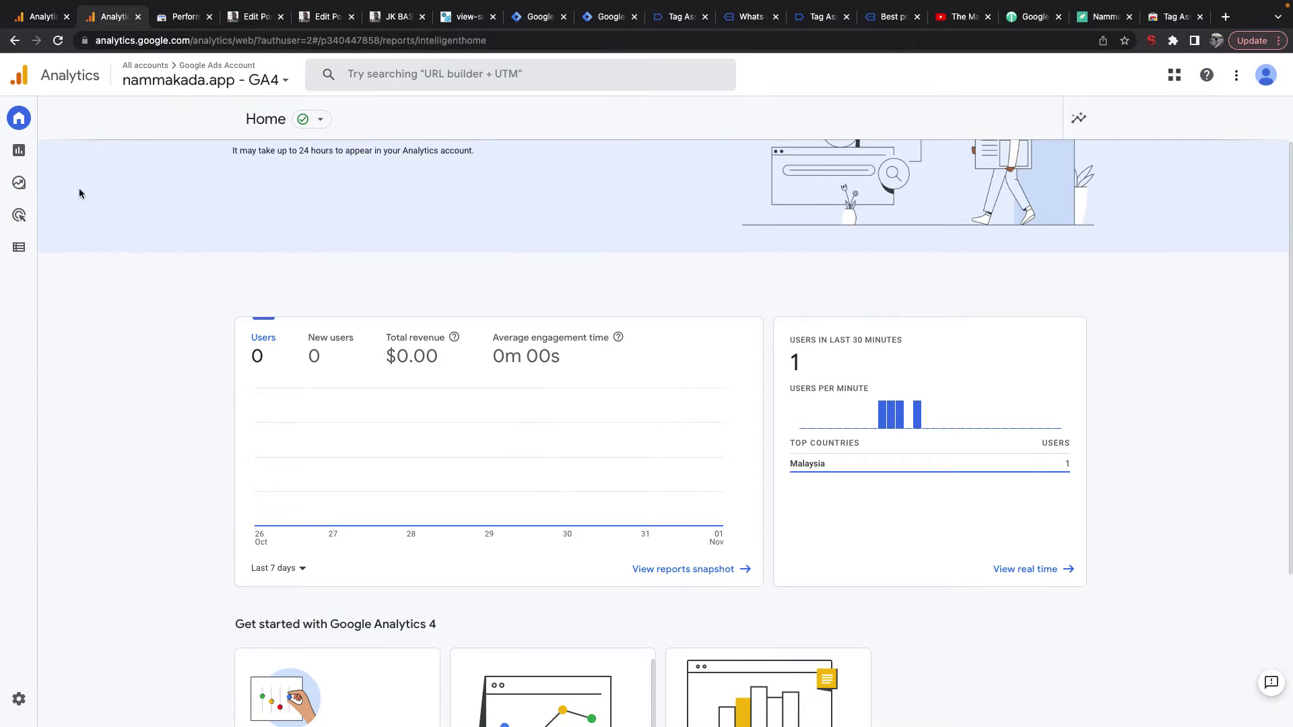
mouse_move(19, 213)
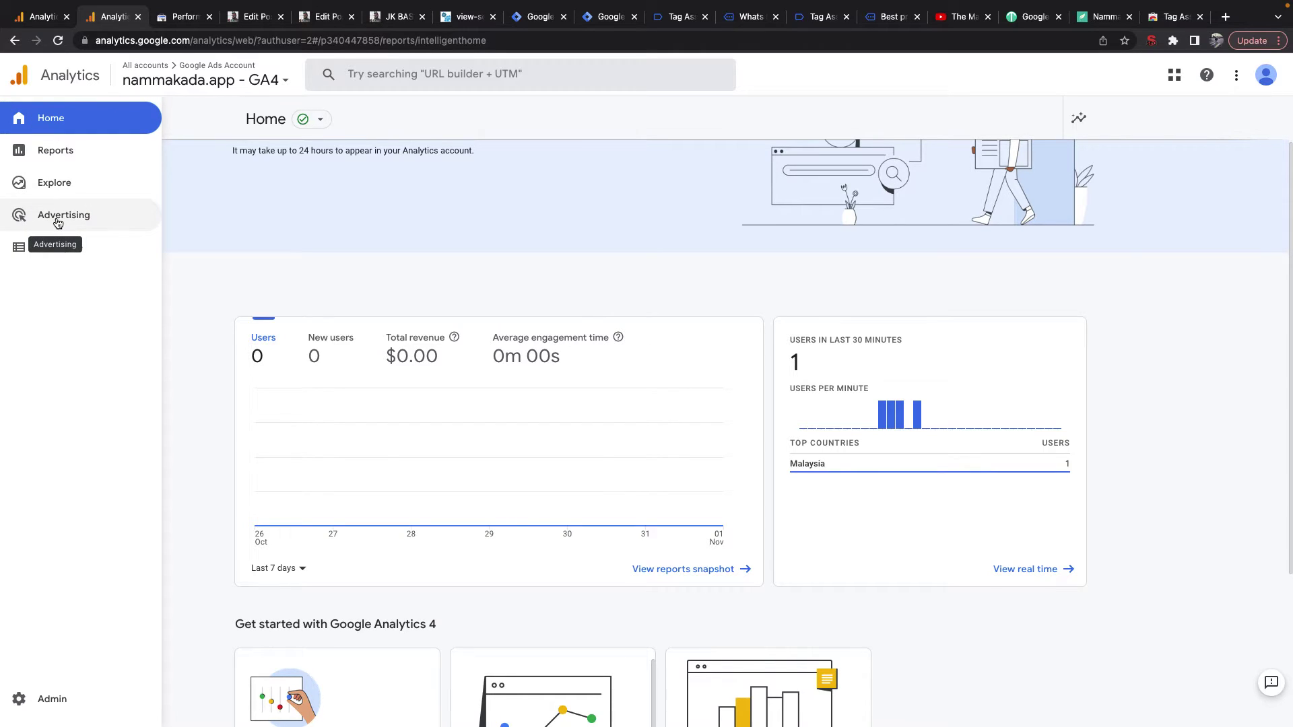
click(42, 15)
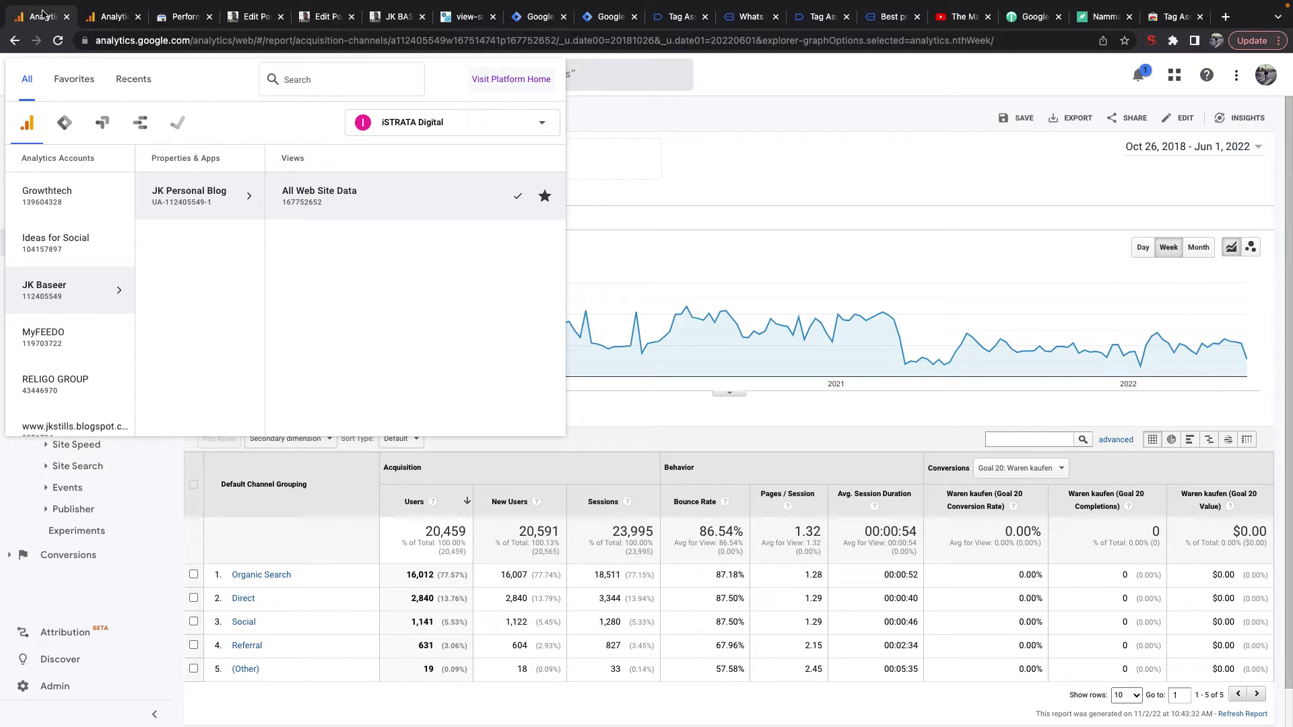
click(759, 206)
click(100, 488)
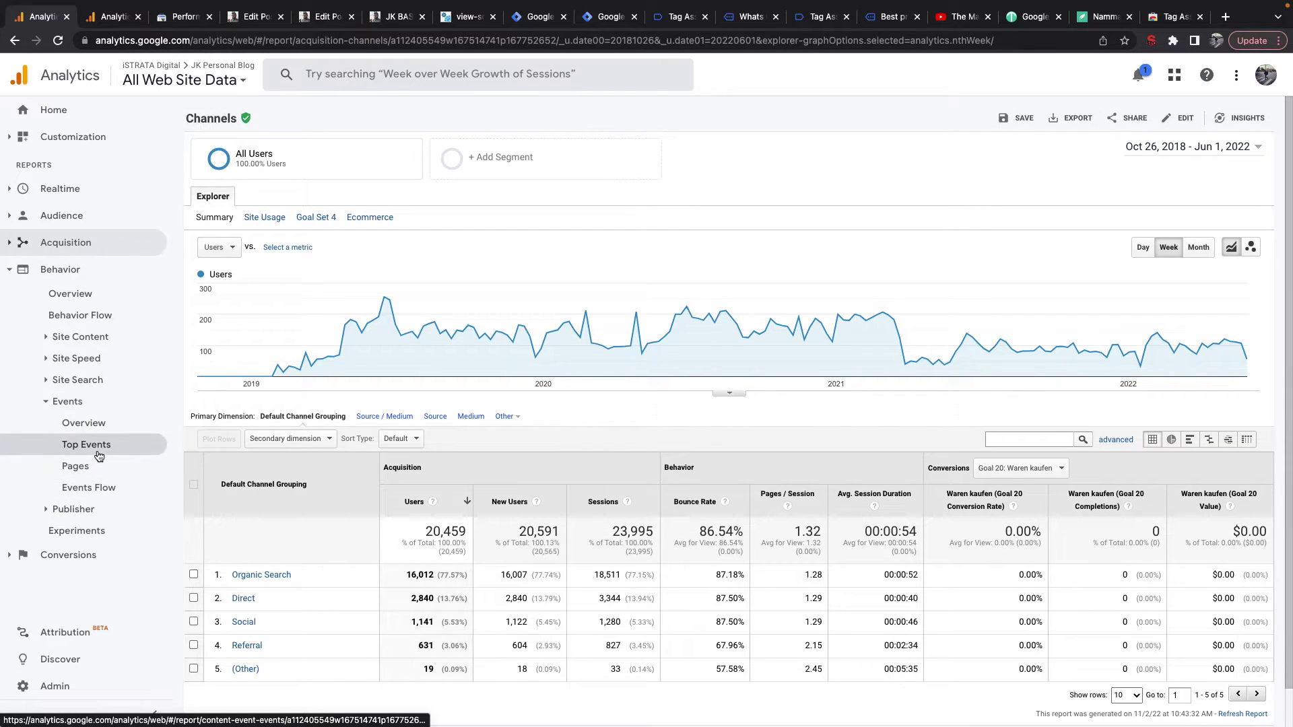
click(80, 466)
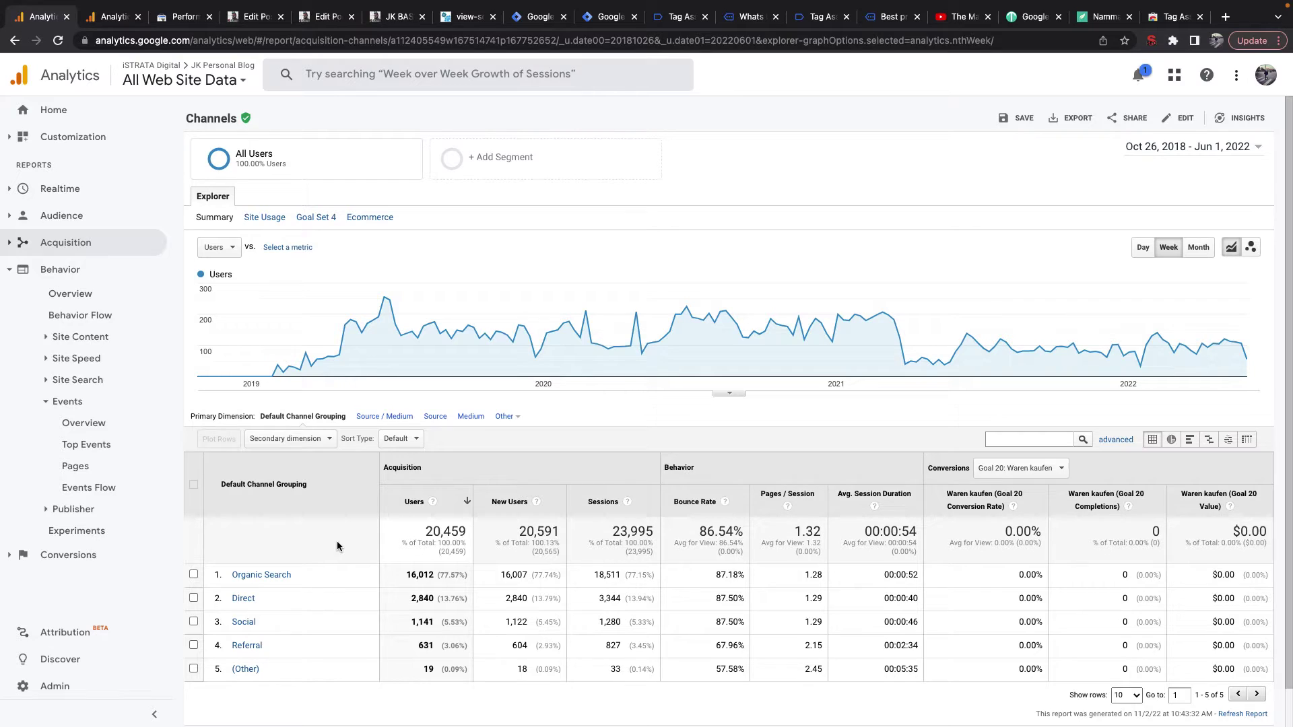
scroll(337, 546, down, 1)
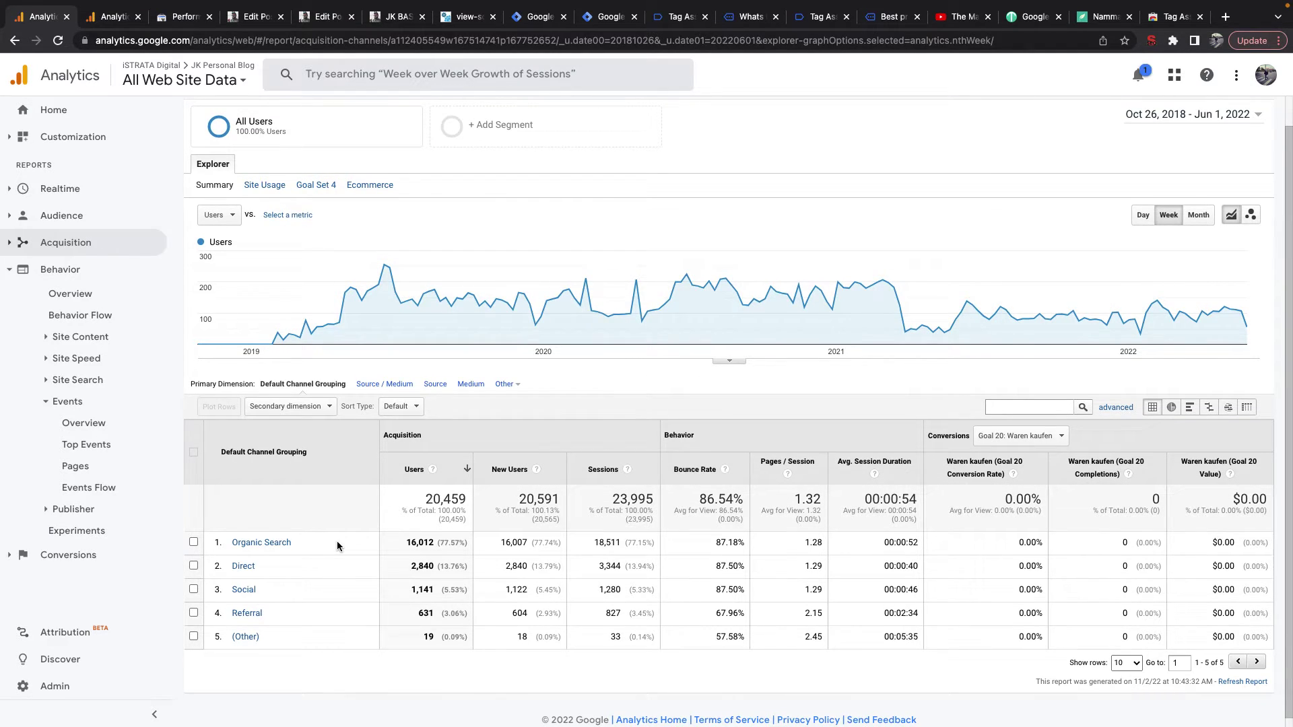
click(94, 445)
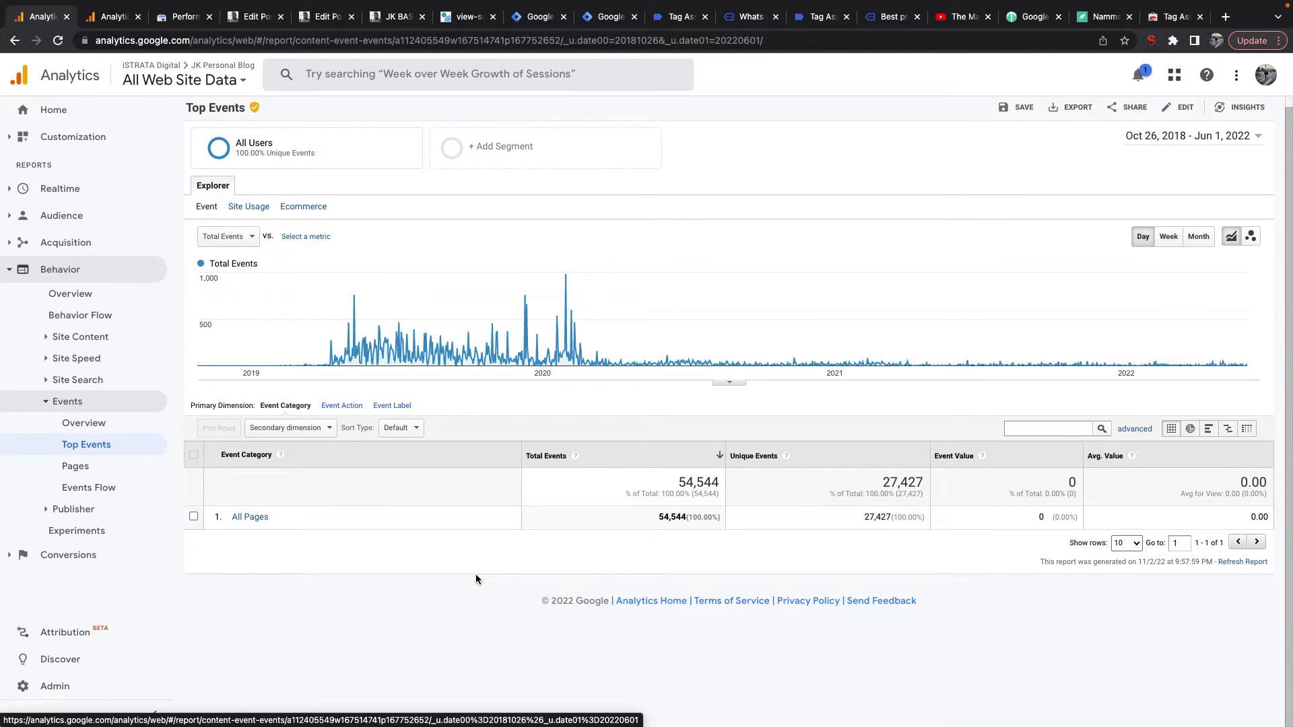
Step: Break down the Top Events report by Event Action with Event Label as secondary dimension, and examine the recorded labels
click(347, 407)
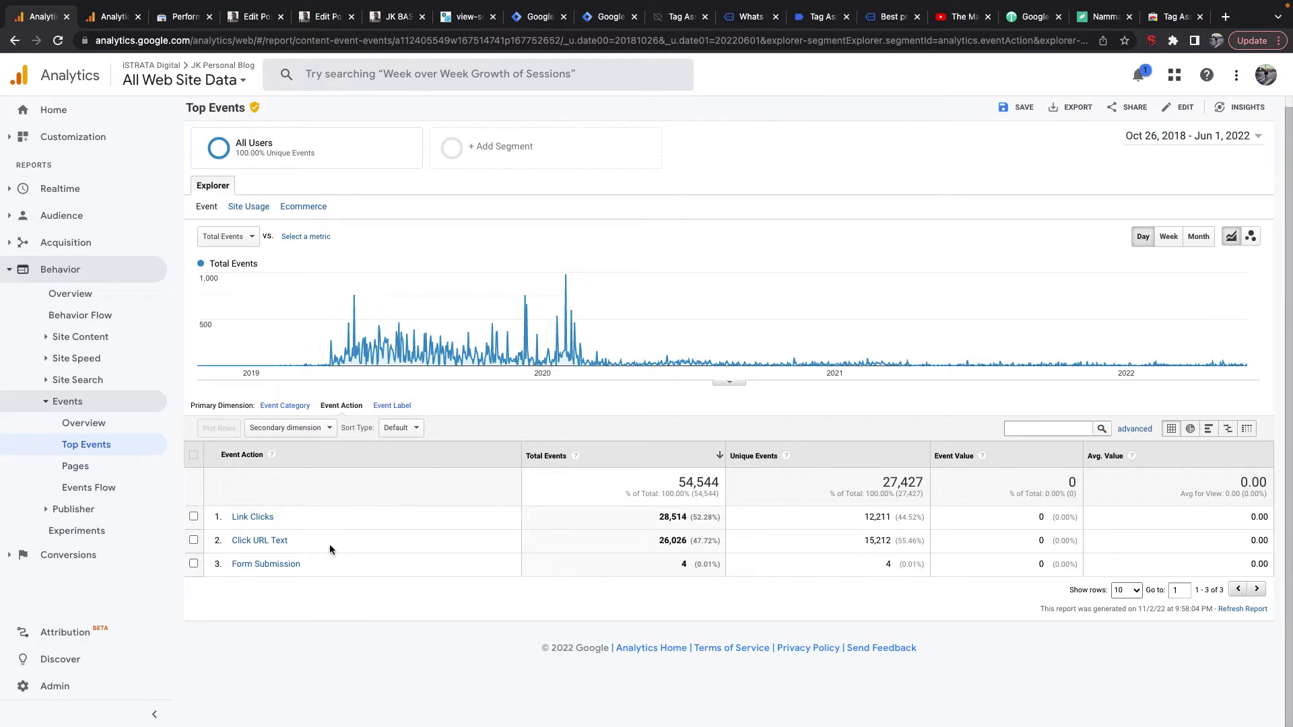
click(286, 429)
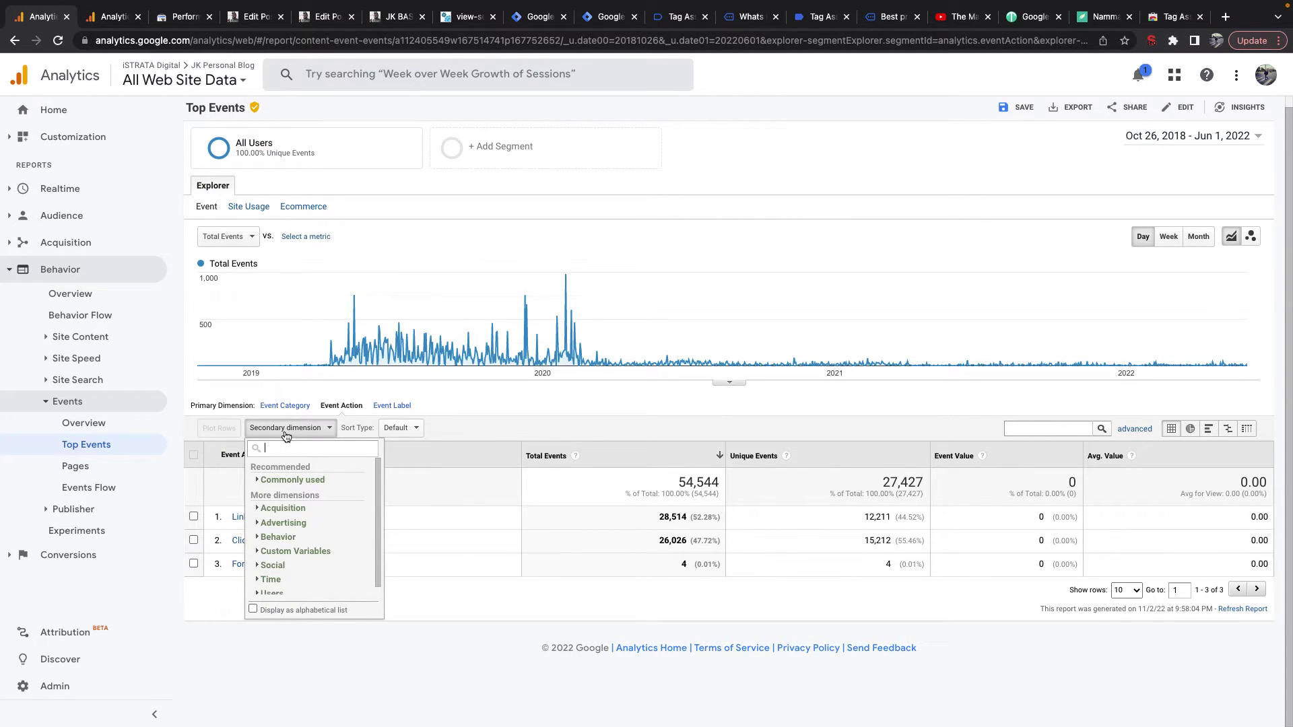
text(Event lab)
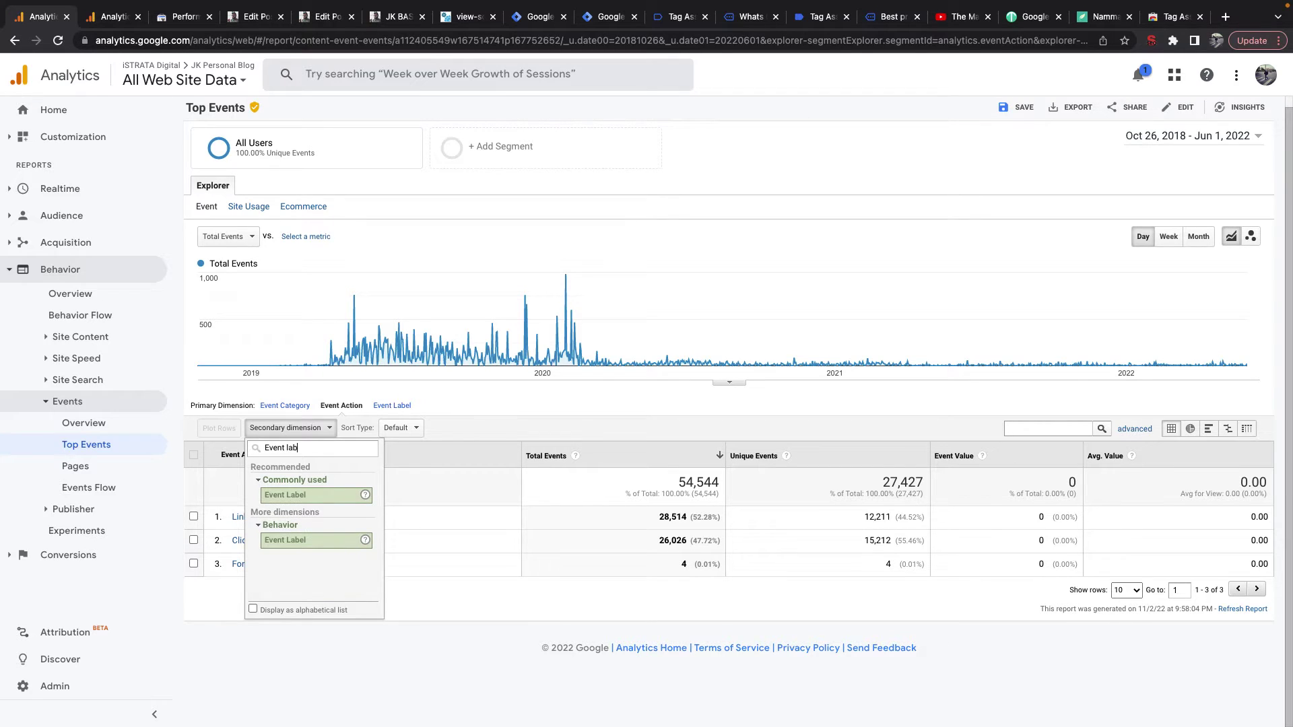
click(297, 496)
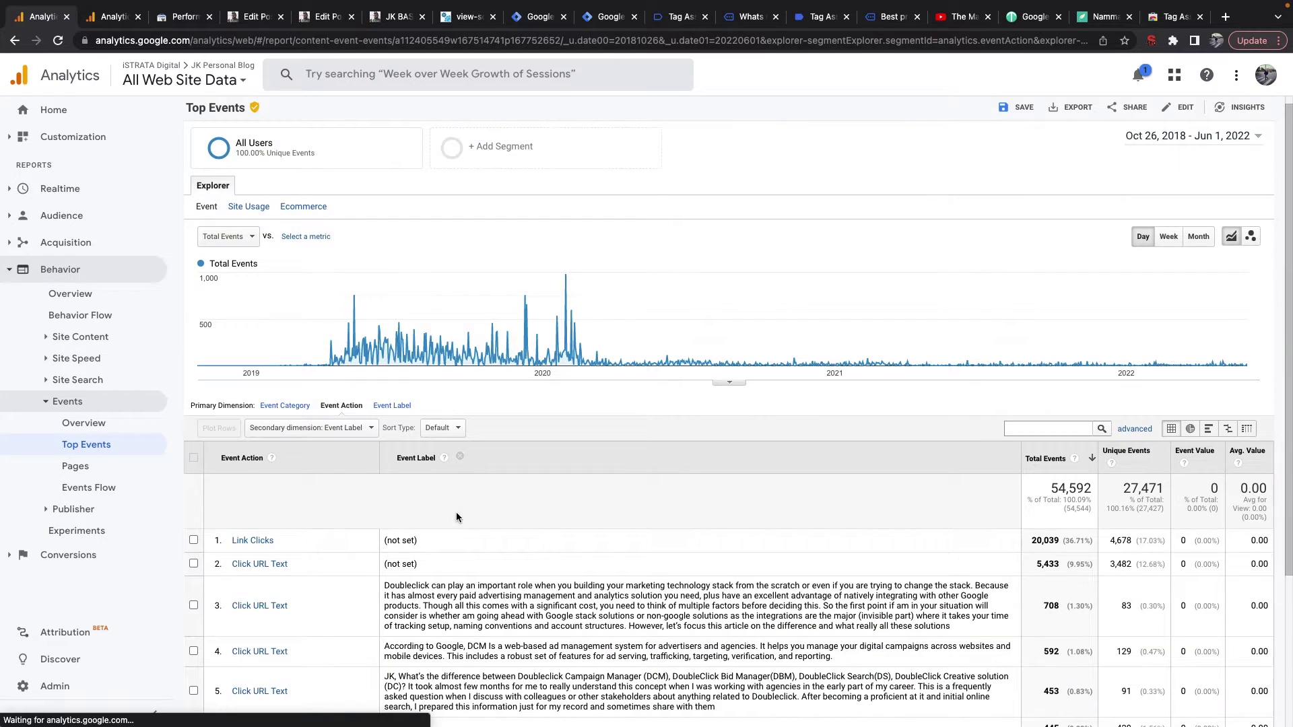
scroll(461, 500, down, 3)
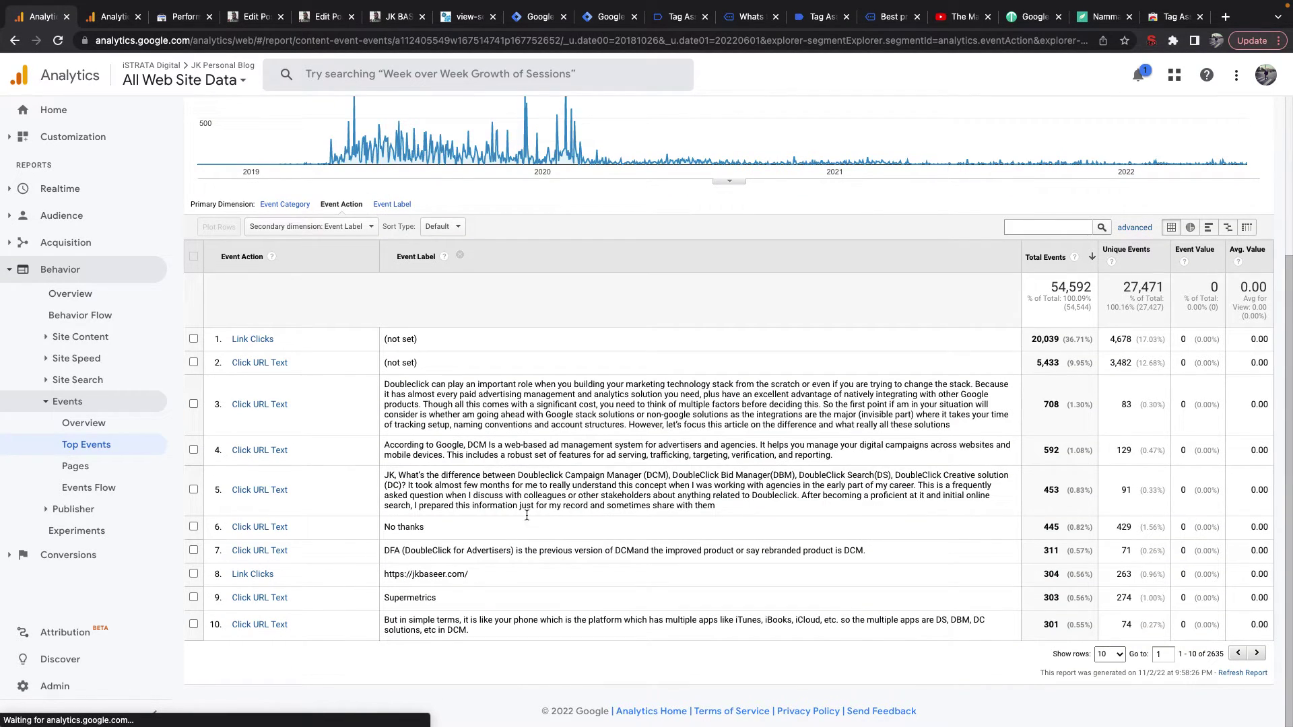
drag(437, 527, 384, 527)
click(532, 485)
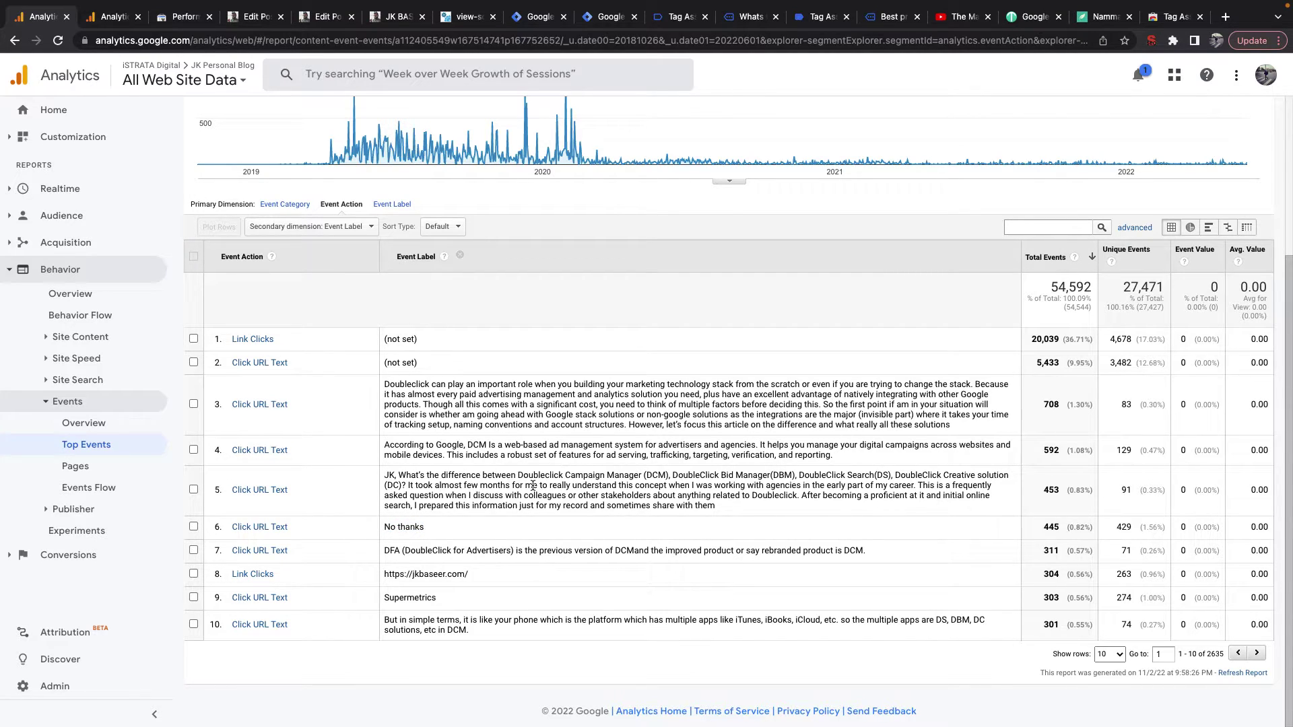
scroll(532, 485, up, 2)
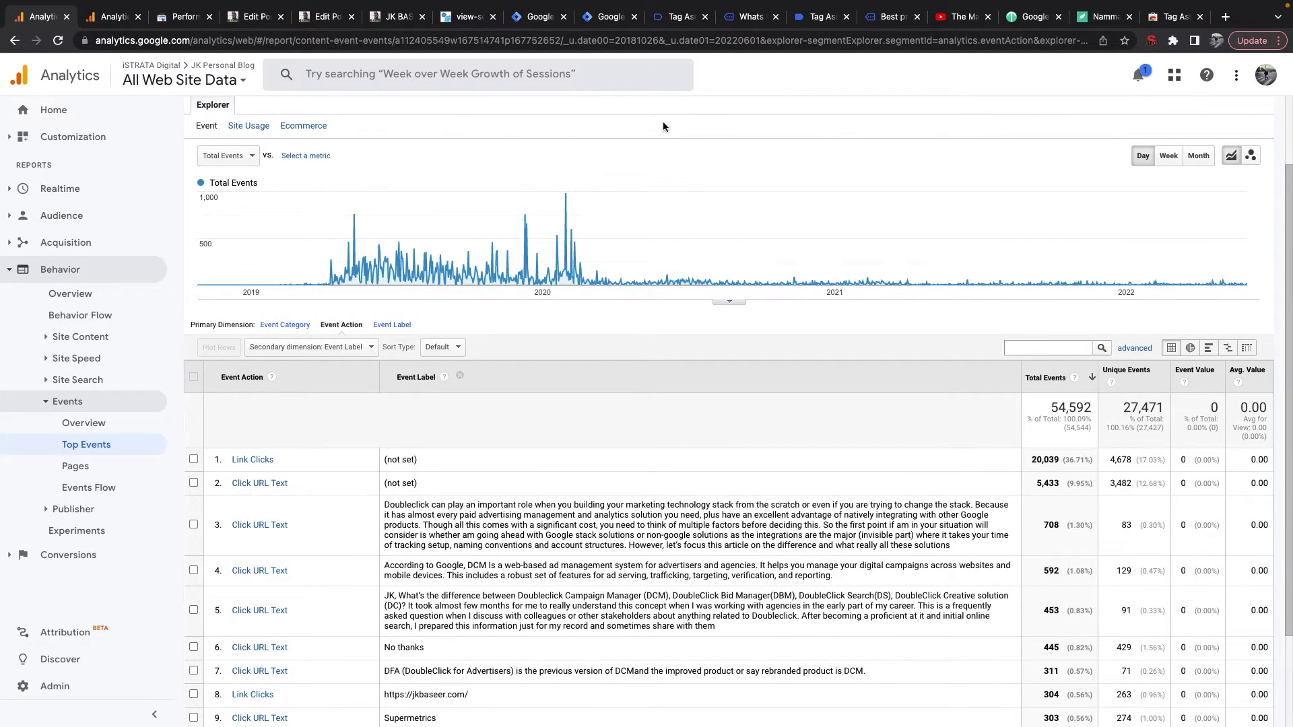
Step: Return to the Custom Event Tracking for GA tag and set its event Category to the Page URL variable
click(531, 21)
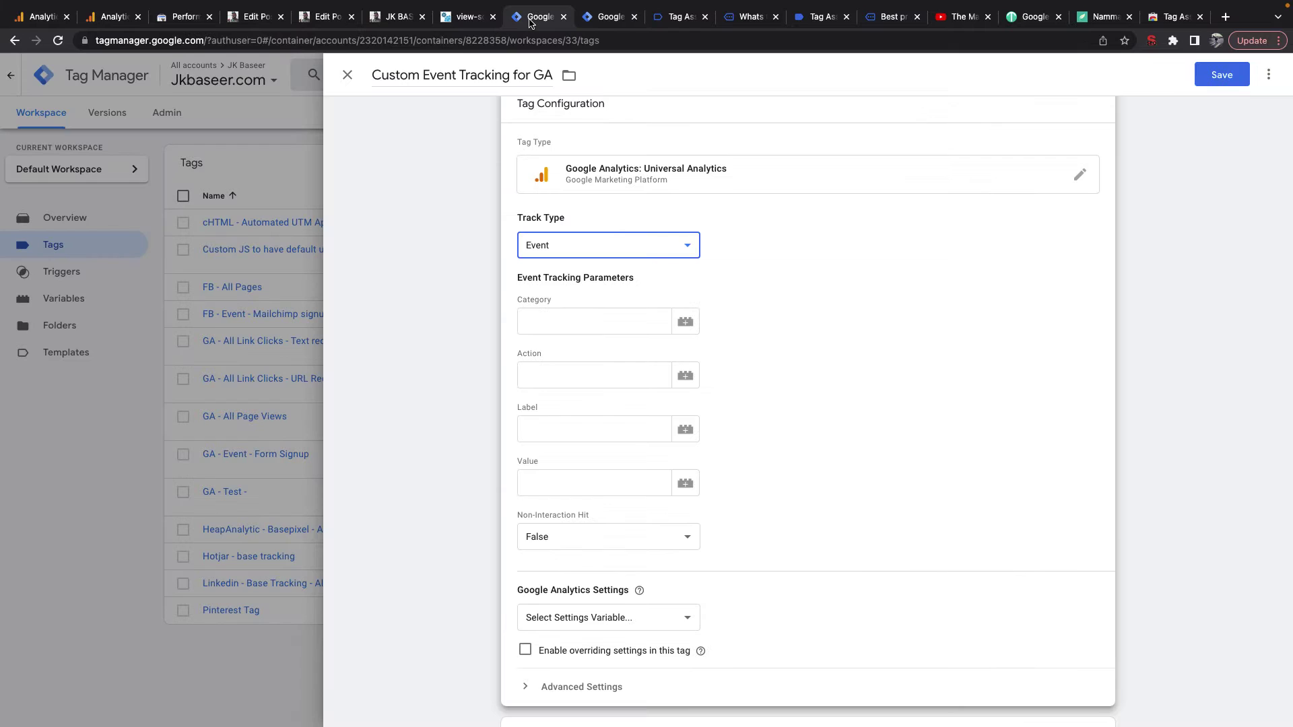
click(560, 319)
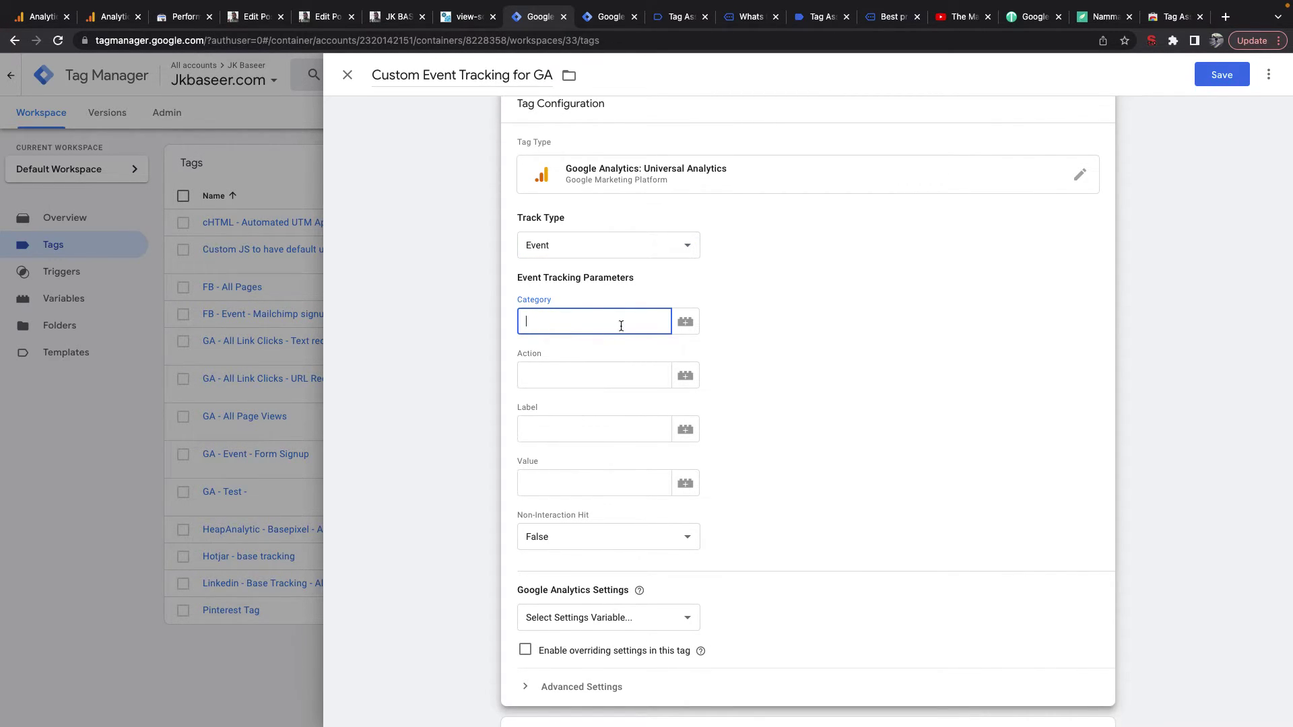
click(687, 320)
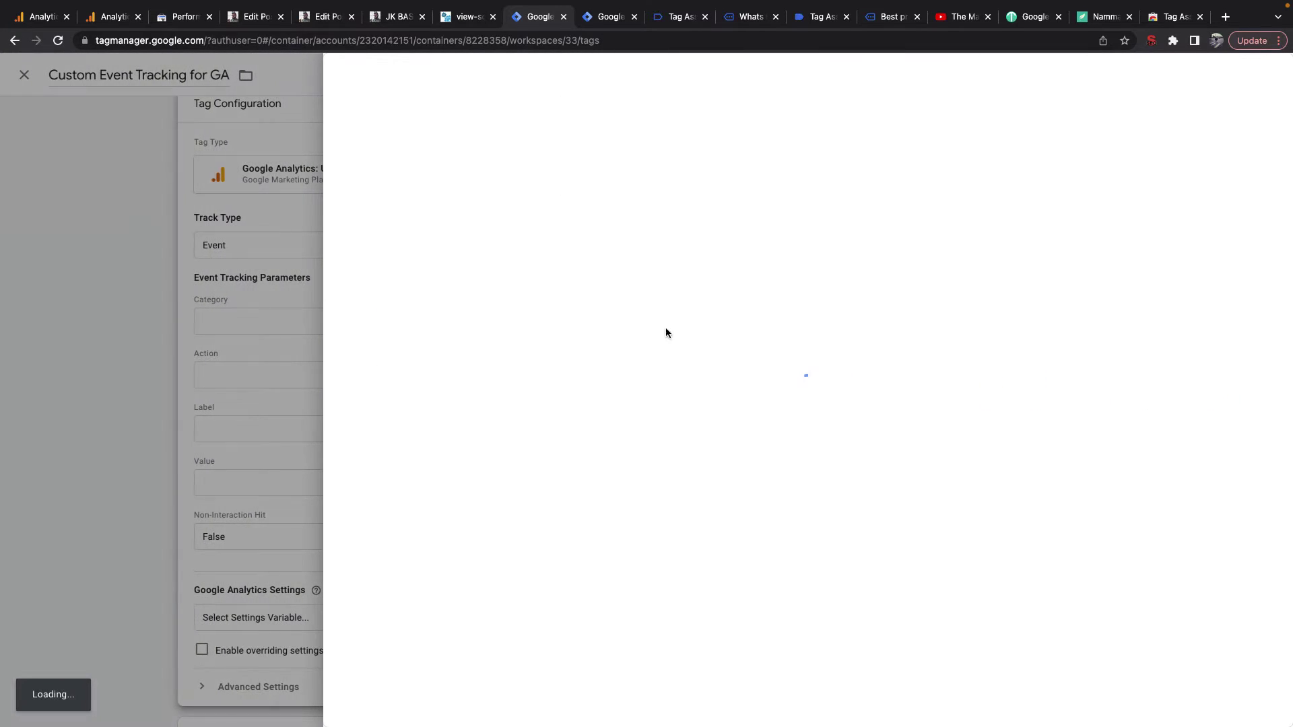
click(347, 75)
click(566, 324)
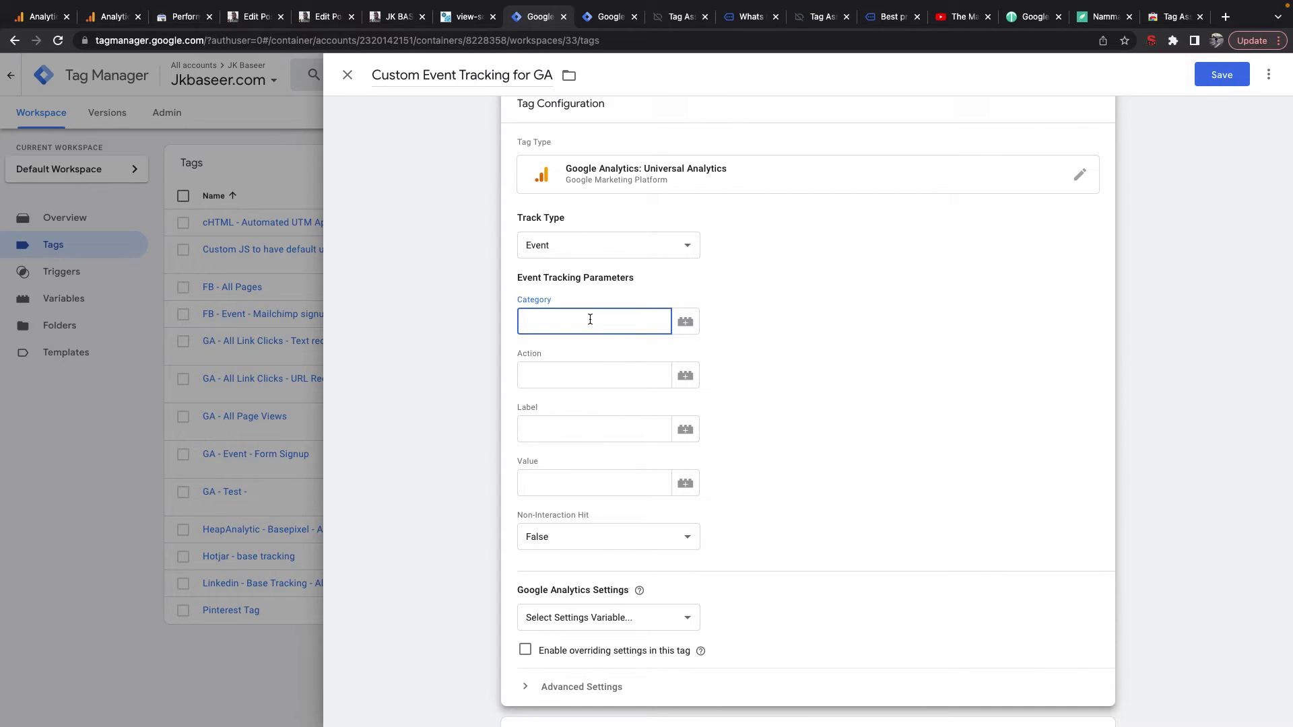
click(686, 322)
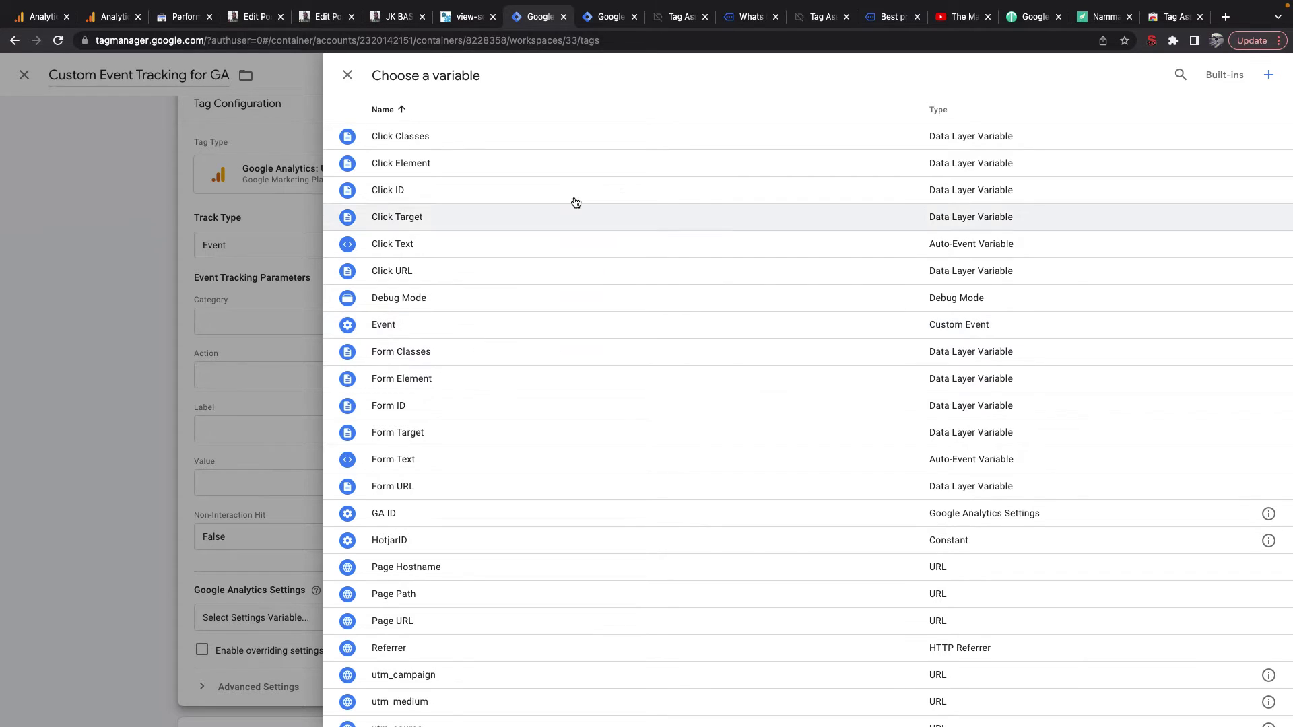
scroll(580, 370, down, 1)
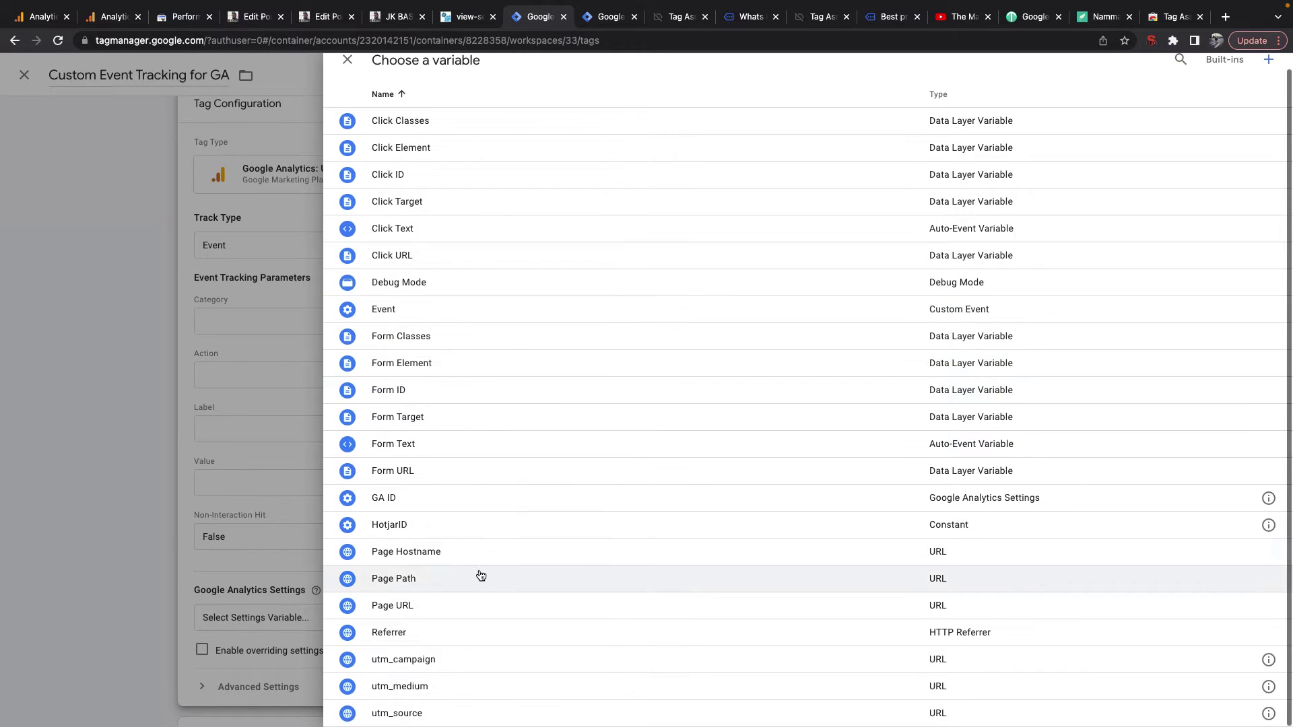
click(452, 603)
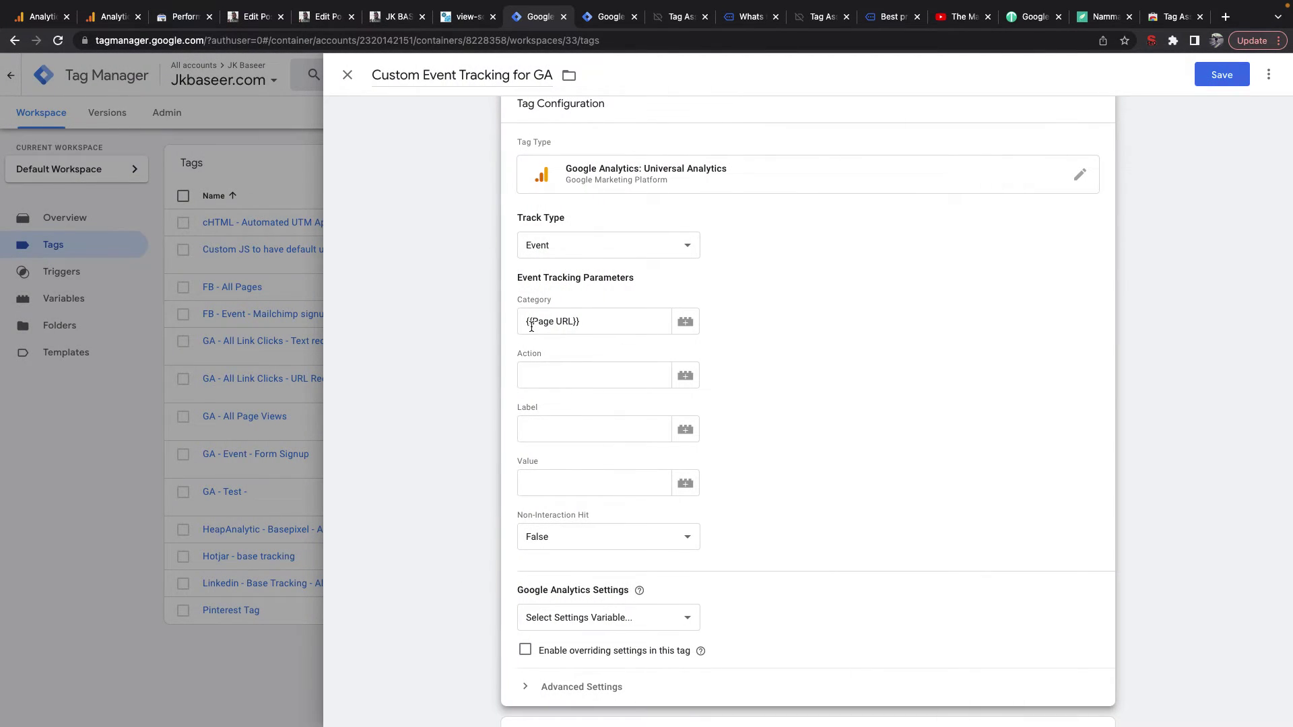
Step: Set the event Action of the Custom Event Tracking for GA tag to Link Click
click(607, 381)
text(Act)
key(ctrl+a)
text(Link Cl)
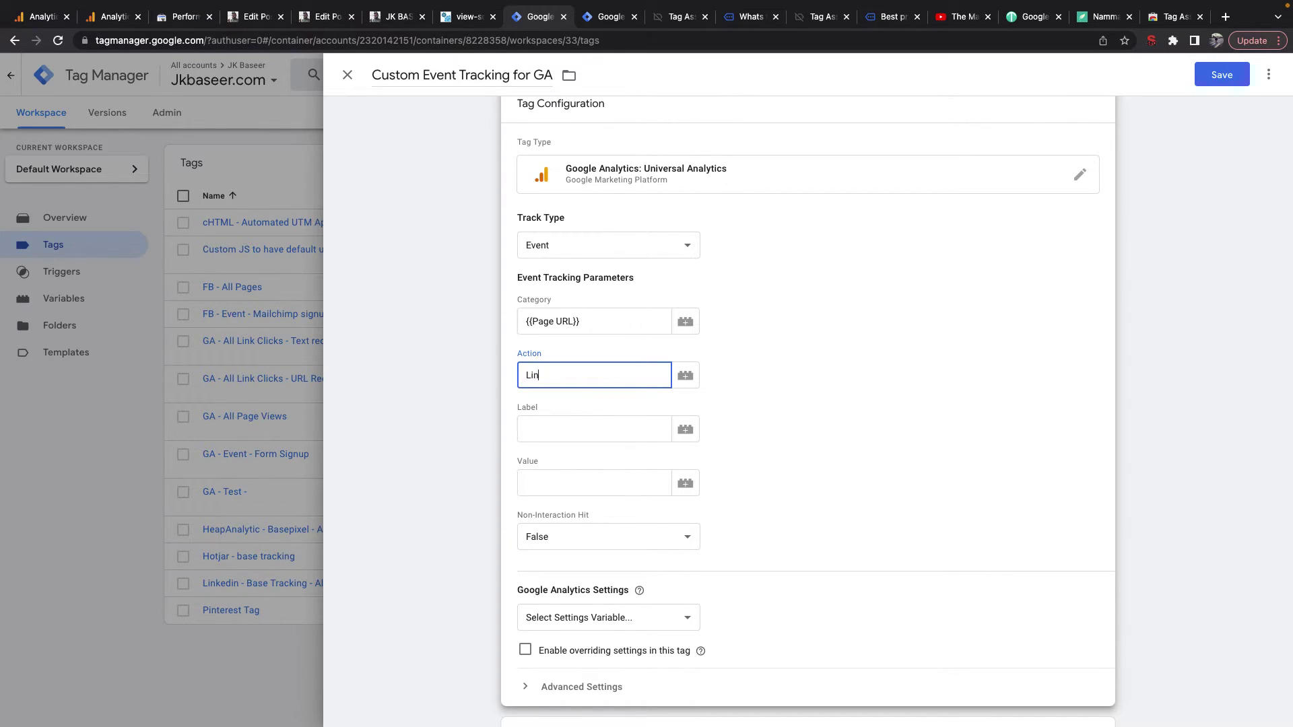
key(ctrl+a)
scroll(577, 602, down, 3)
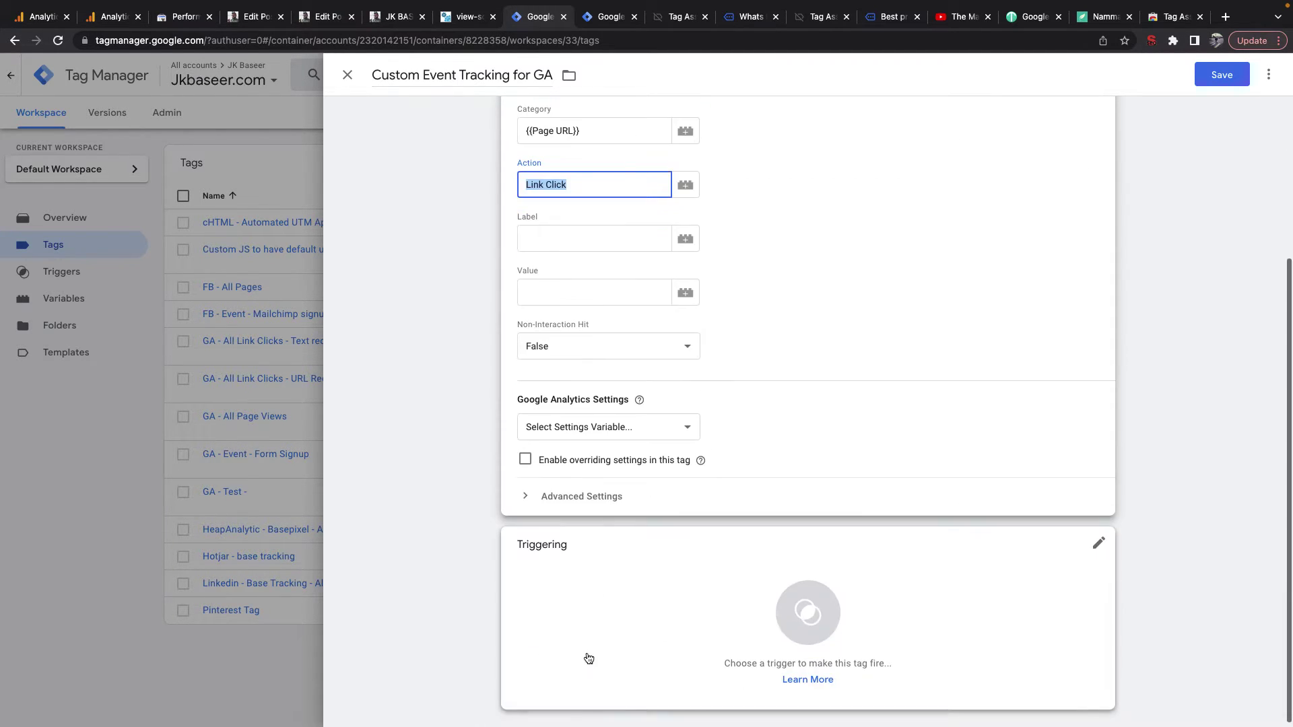
Step: Review the variables available for the event Action and return to the tag without picking one
click(686, 184)
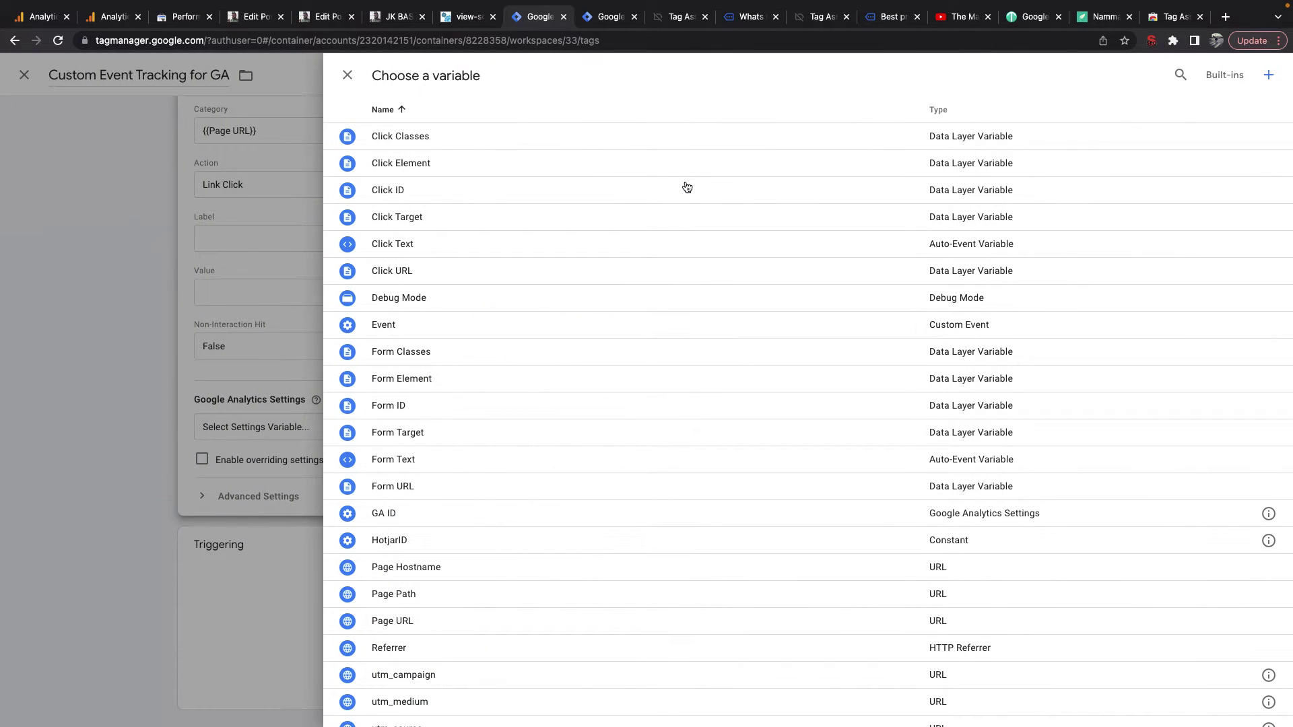
scroll(689, 260, down, 1)
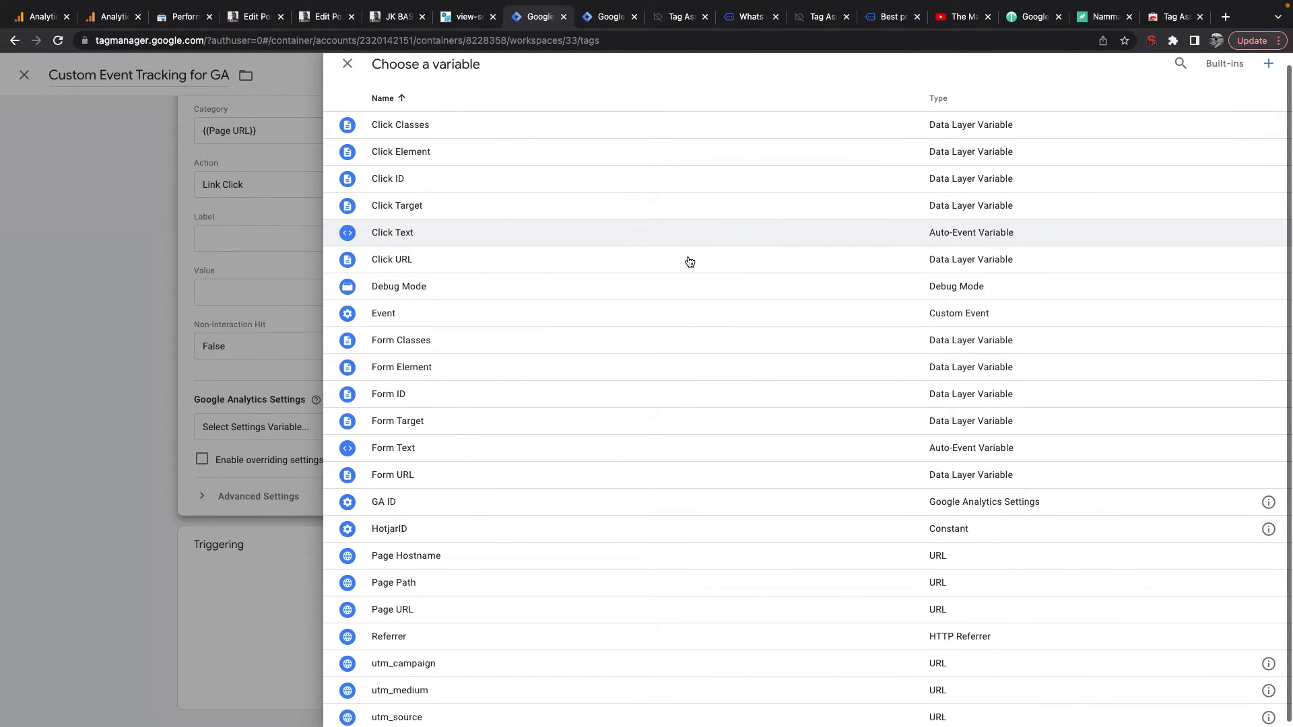
scroll(689, 262, down, 1)
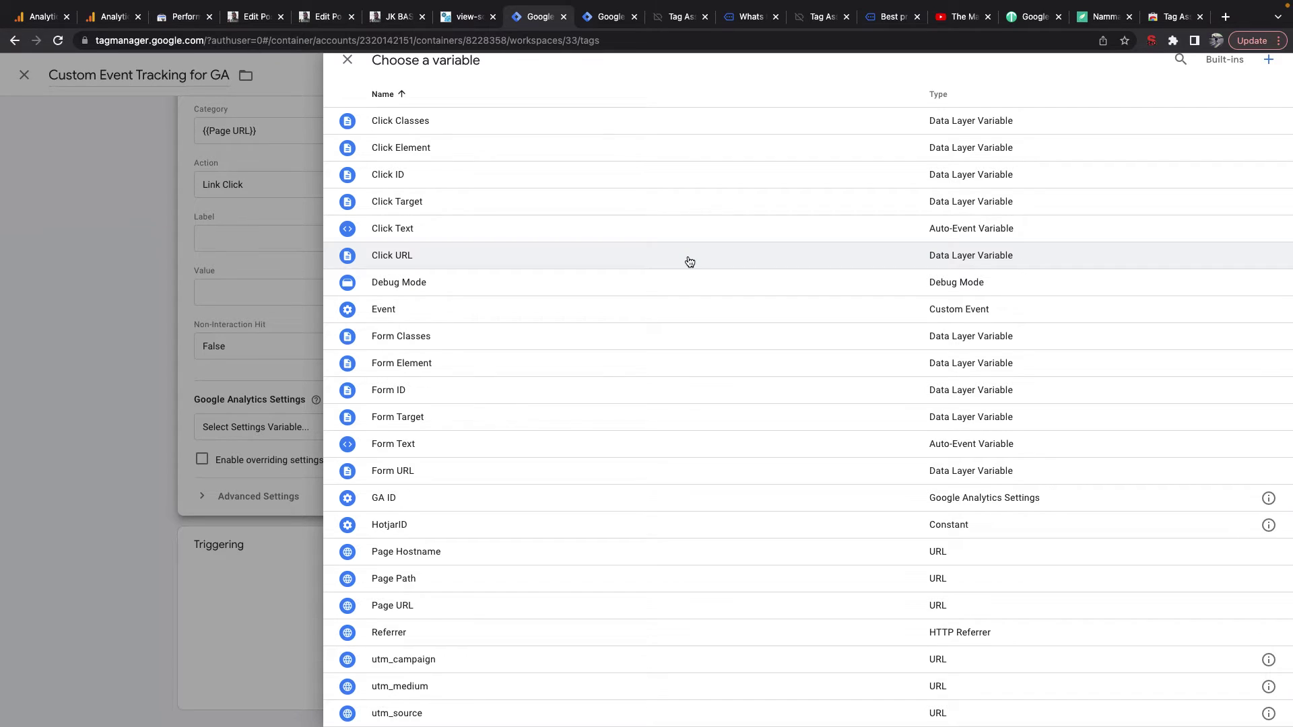
scroll(690, 261, up, 1)
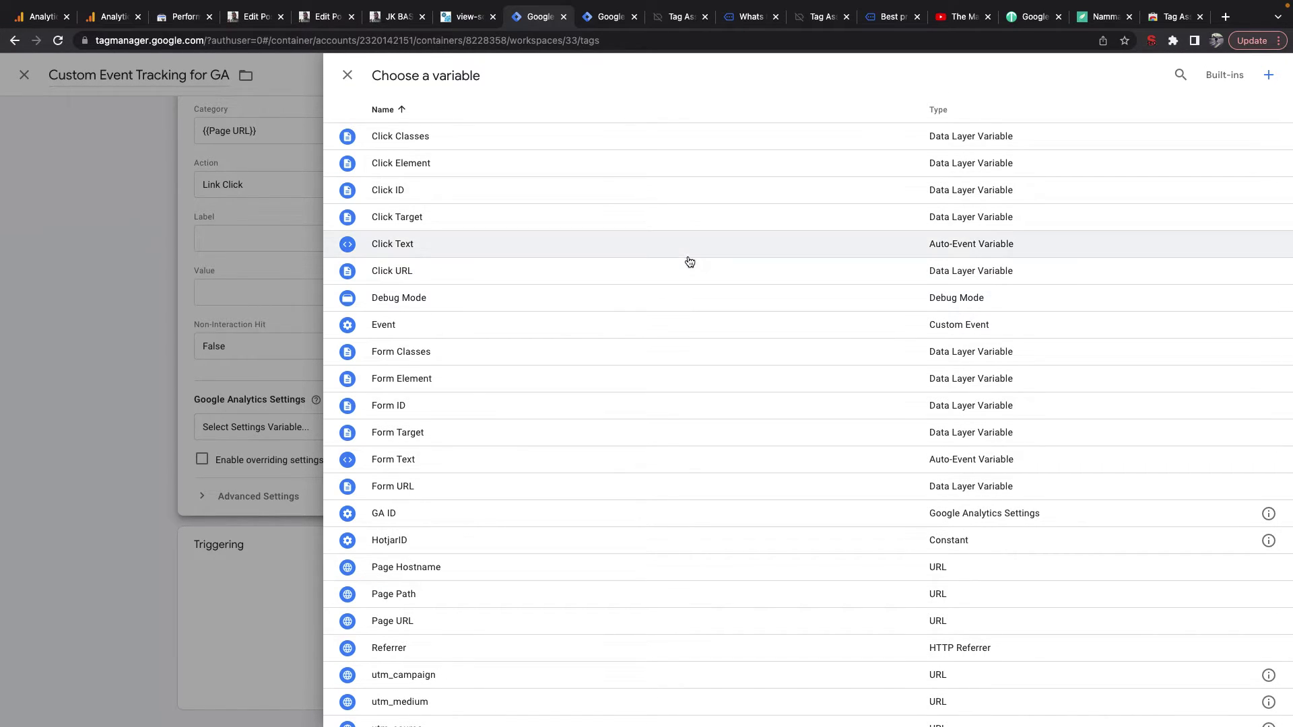
click(245, 240)
click(572, 187)
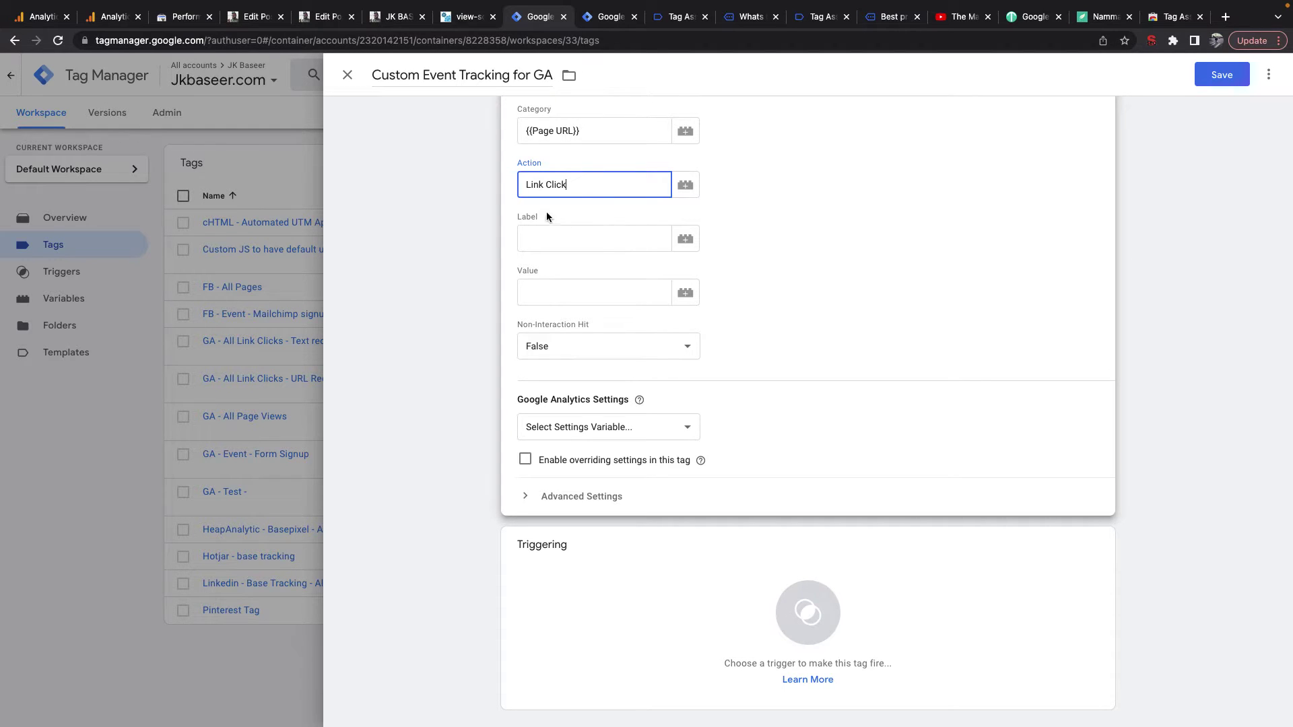
Step: Set the event Label to the Click URL variable preceded by the text URL-
click(524, 240)
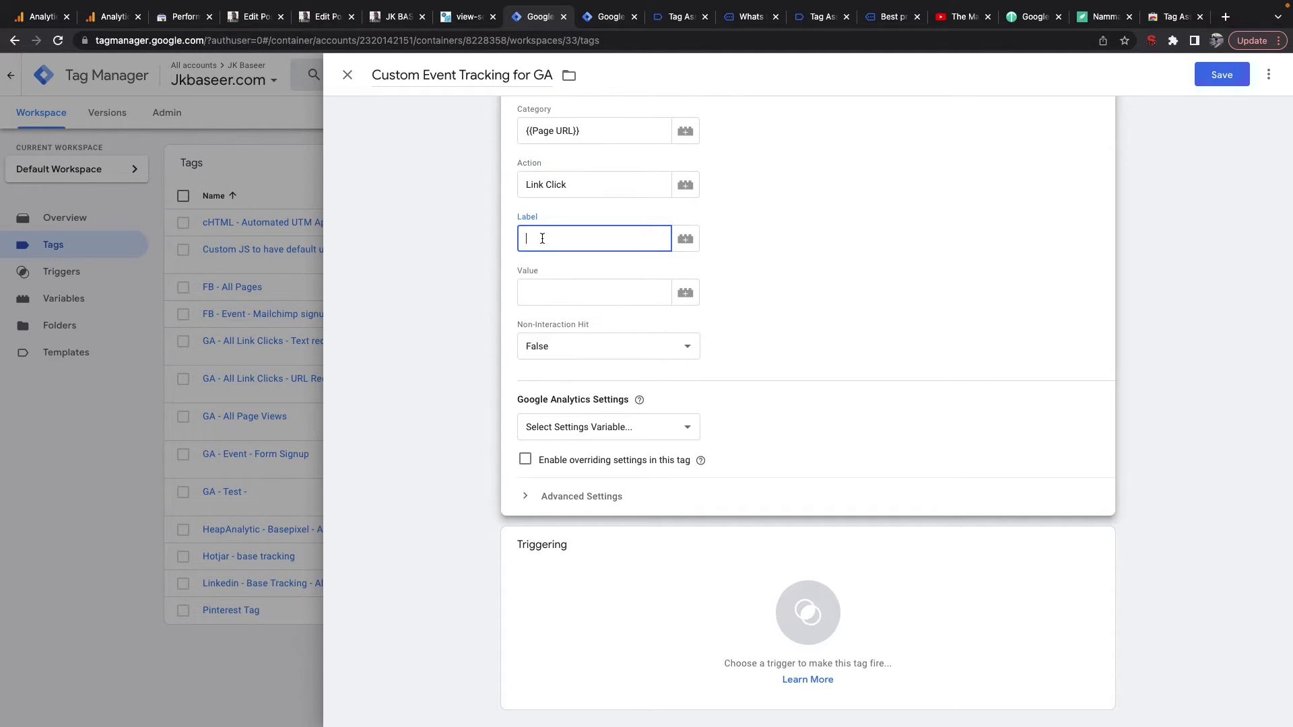
click(692, 241)
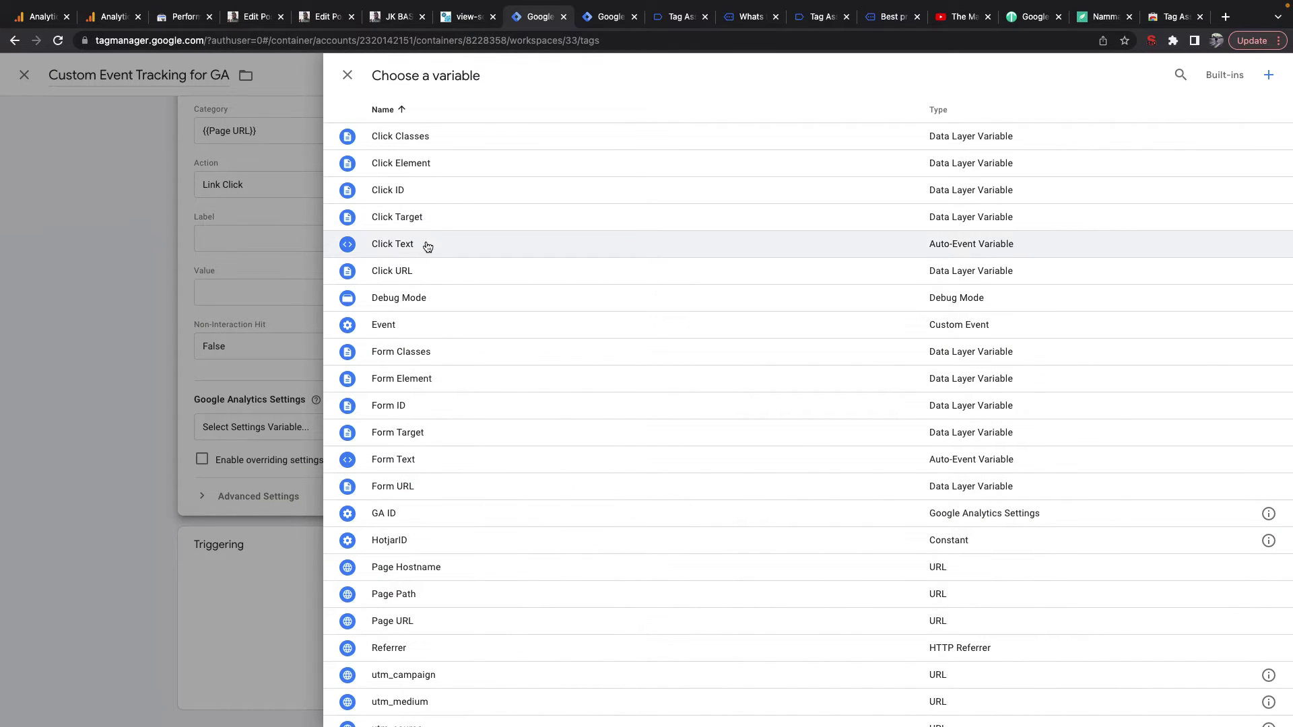
click(418, 271)
click(583, 237)
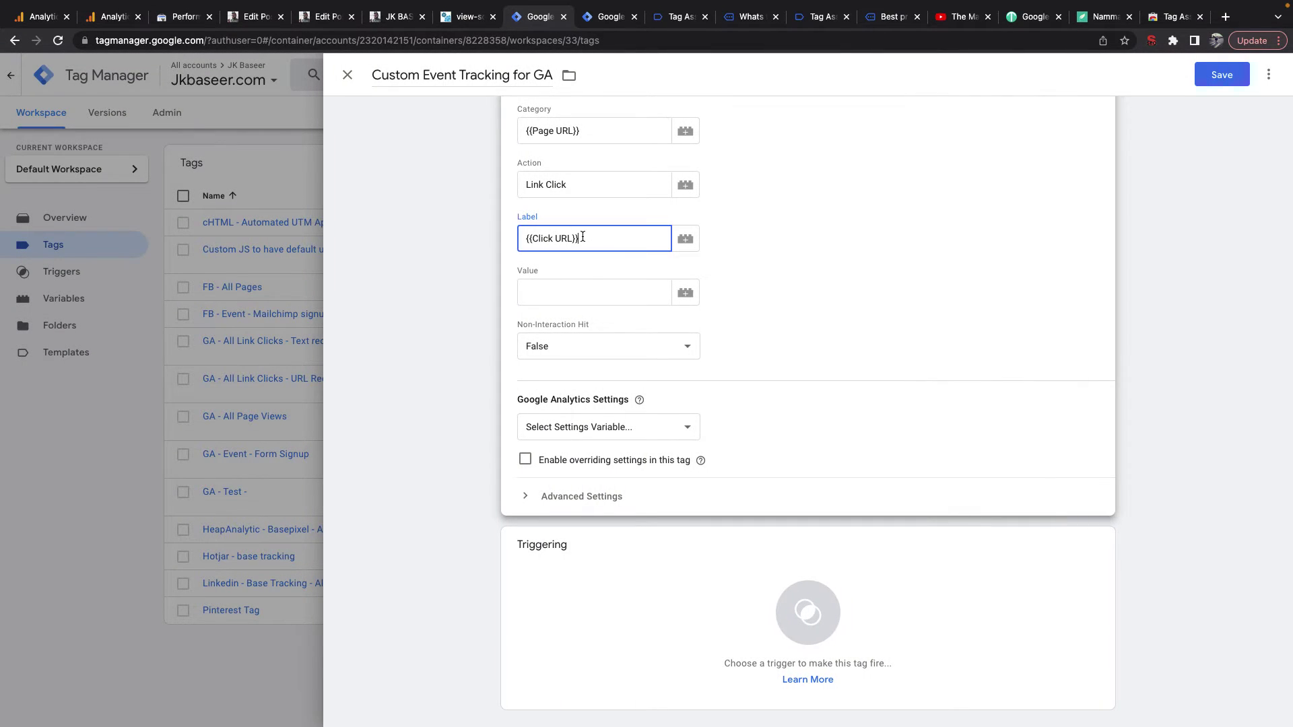
text(Link)
key(BackSpace)
key(BackSpace)
key(BackSpace)
key(BackSpace)
text(URL-)
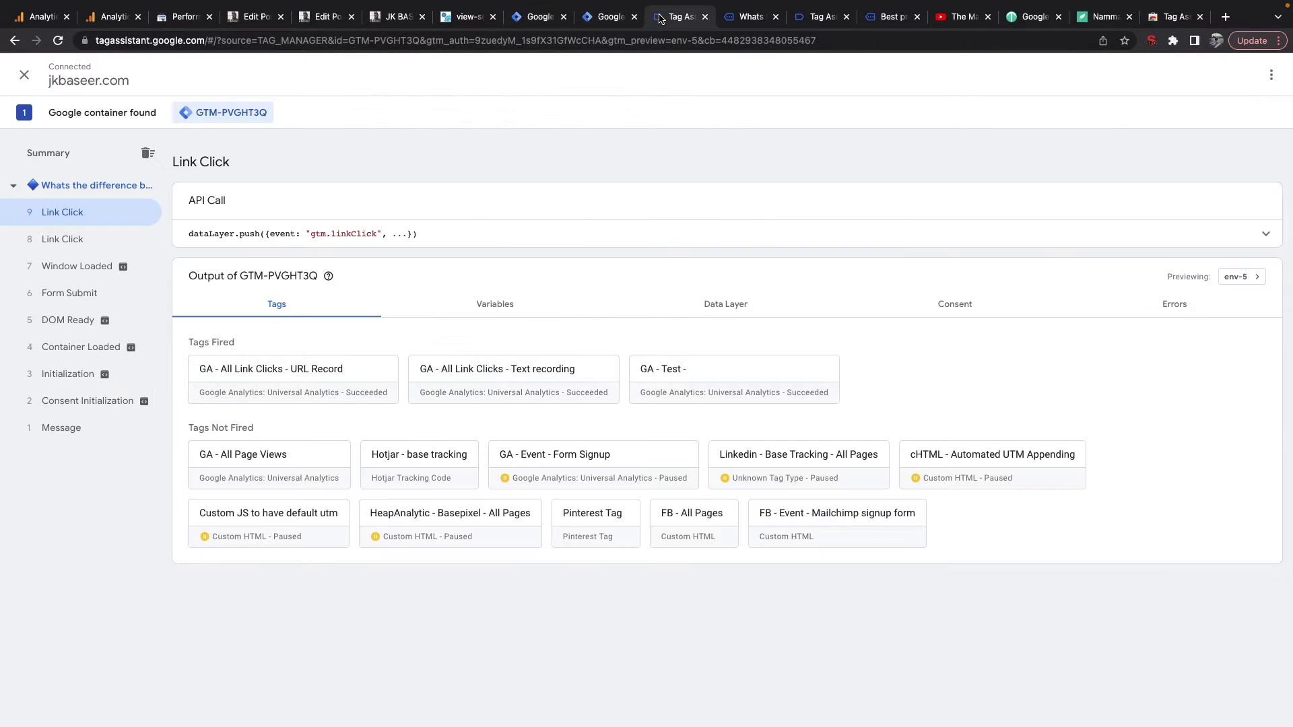
Step: Check the Click URL variable of the Link Click event in Tag Assistant and return to the Tag Manager tag
click(664, 17)
click(489, 299)
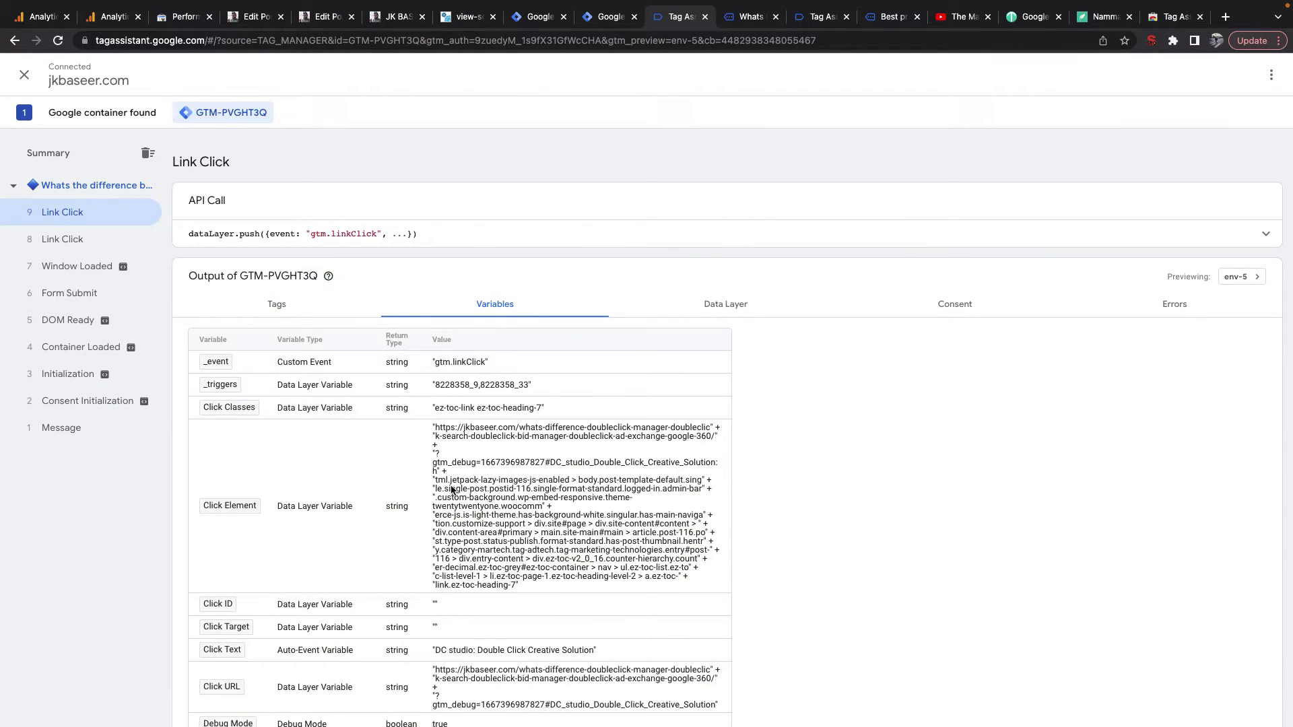
scroll(450, 488, down, 3)
click(434, 491)
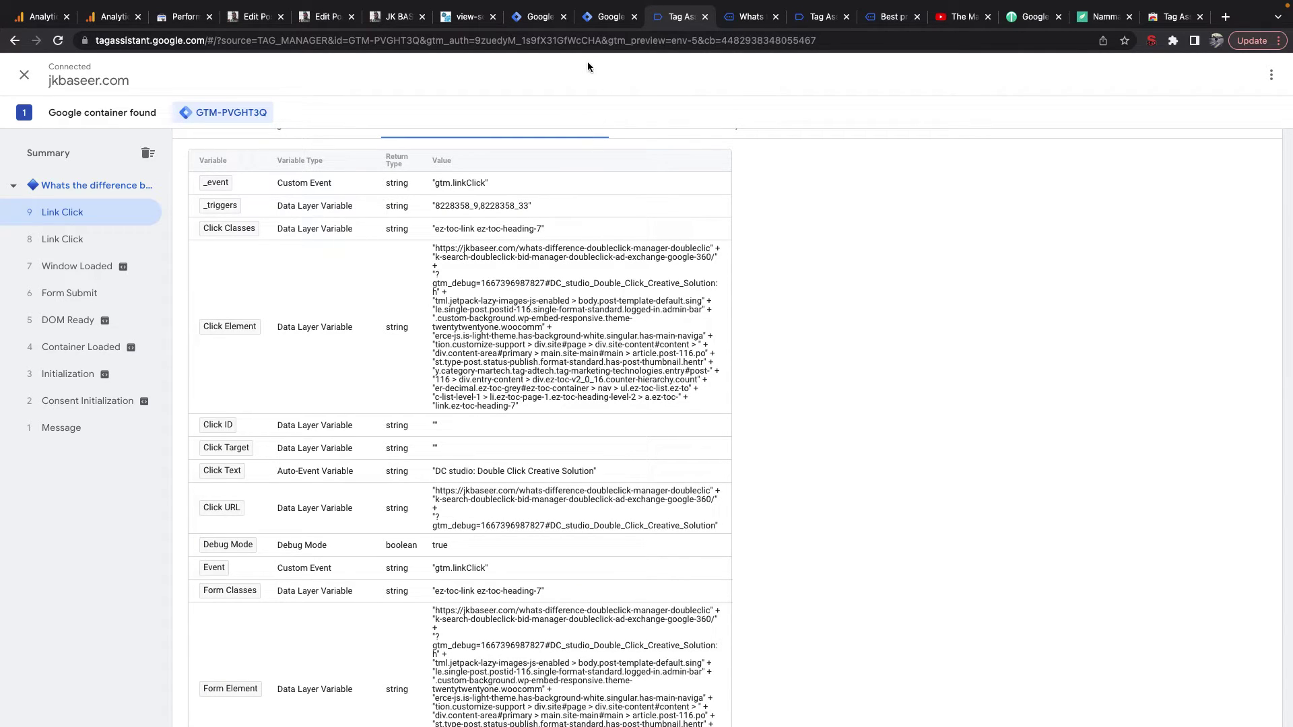
click(522, 17)
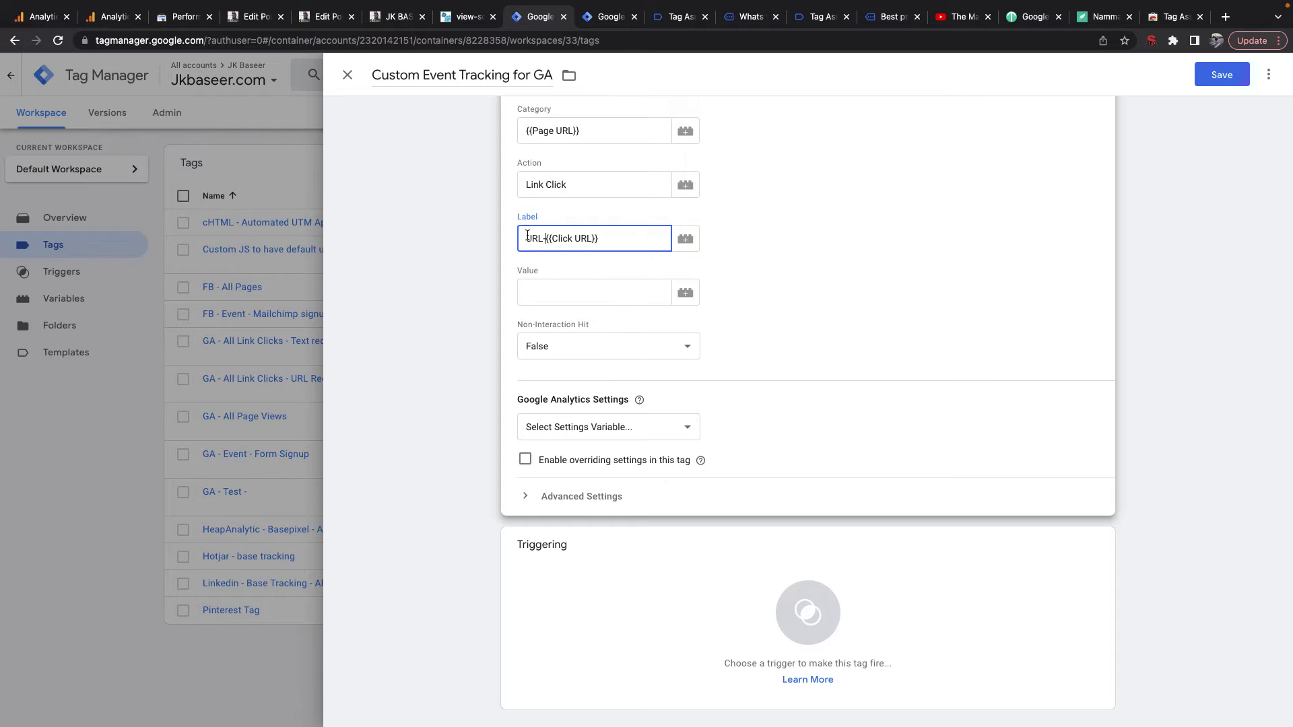
double_click(539, 239)
click(545, 239)
key(shift+End)
click(542, 238)
double_click(546, 239)
double_click(535, 242)
drag(543, 239, 615, 234)
click(554, 237)
scroll(543, 239, up, 1)
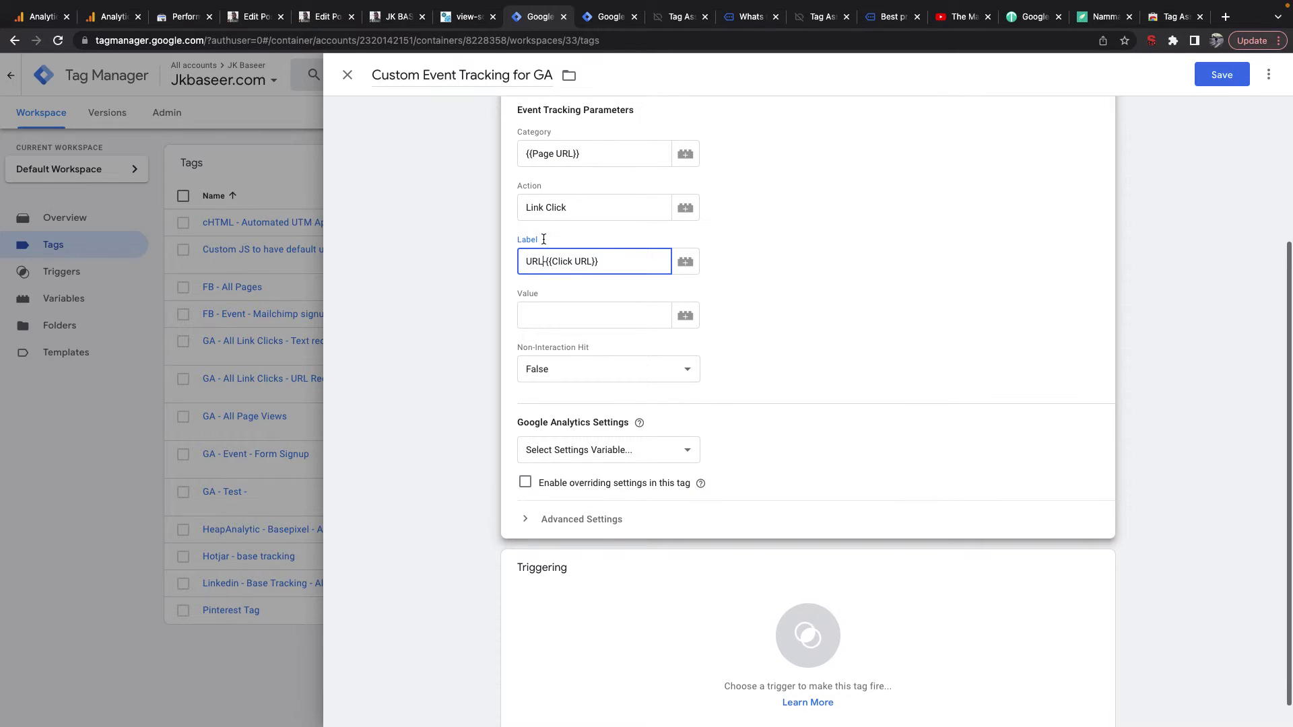
Step: Clear the event Label and rebuild it from two variables as {{Click URL}}-{{HotjarID}}
drag(546, 261, 619, 261)
key(BackSpace)
key(ctrl+a)
key(BackSpace)
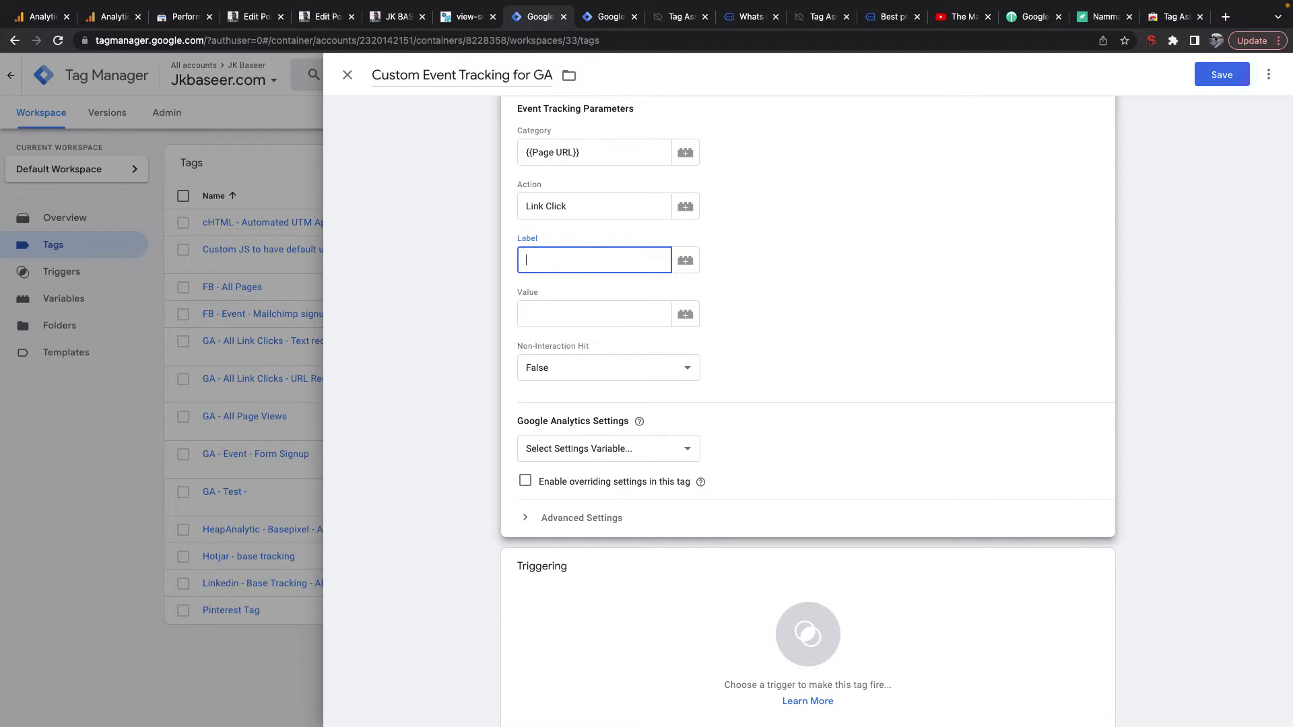
click(686, 261)
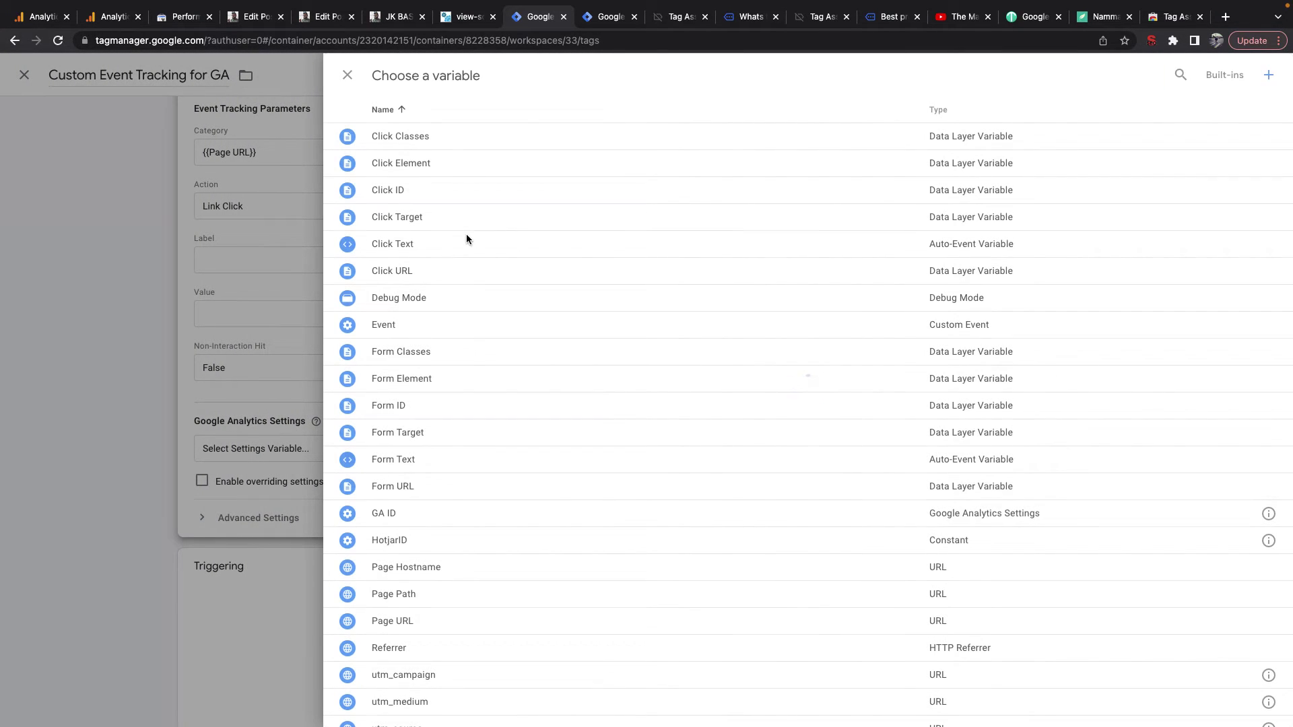
click(415, 275)
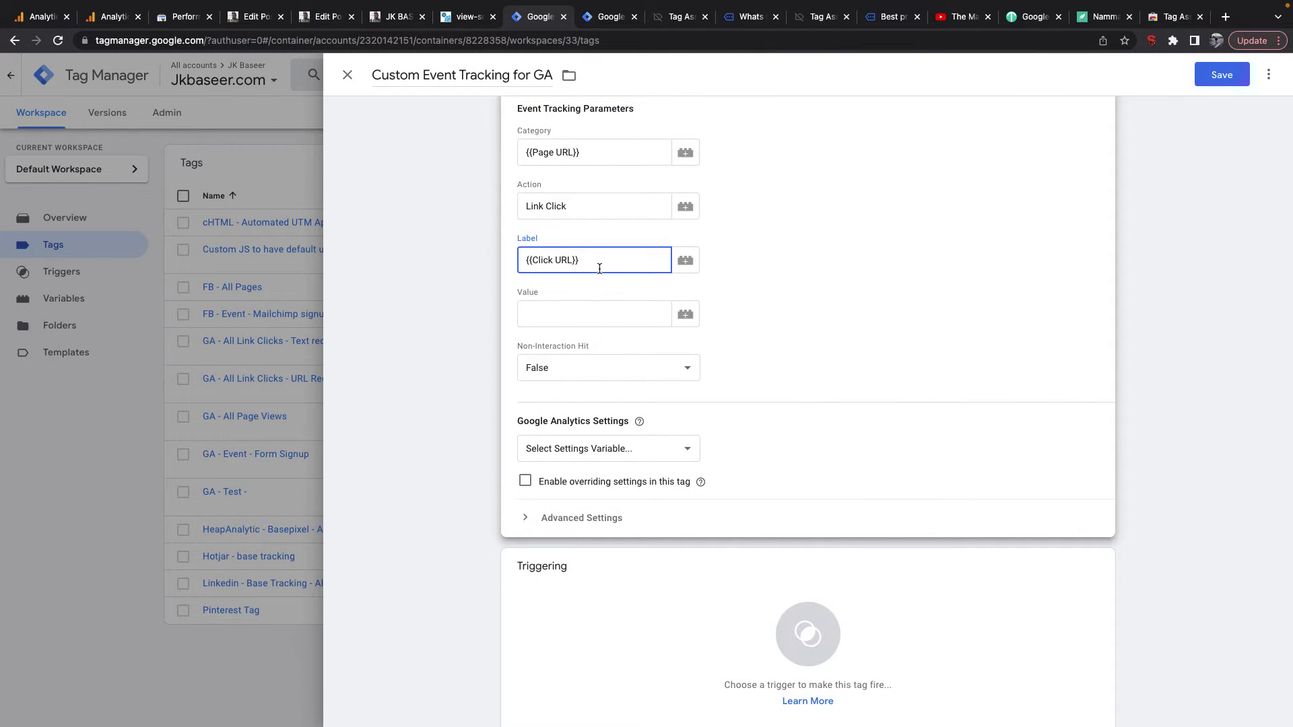
click(685, 260)
scroll(721, 529, down, 1)
click(493, 520)
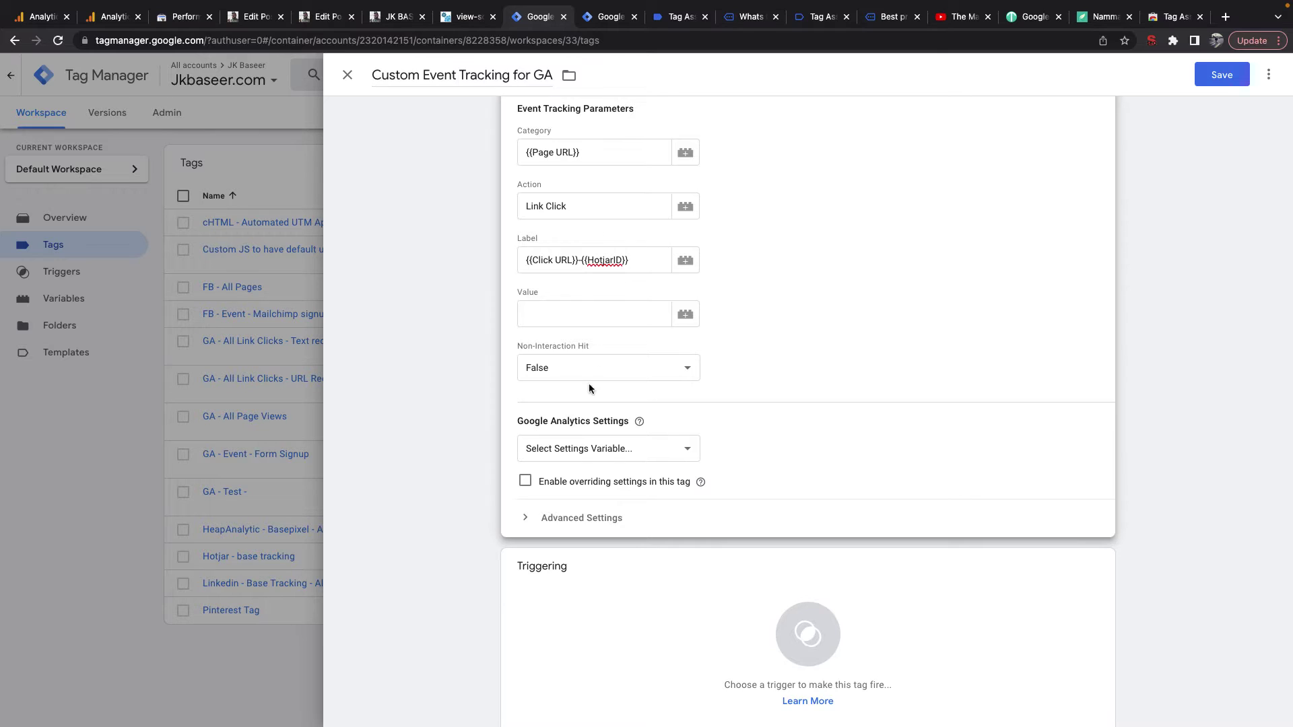
Step: Close the Custom Event Tracking for GA tag without saving and return to the tag list
click(591, 263)
click(461, 334)
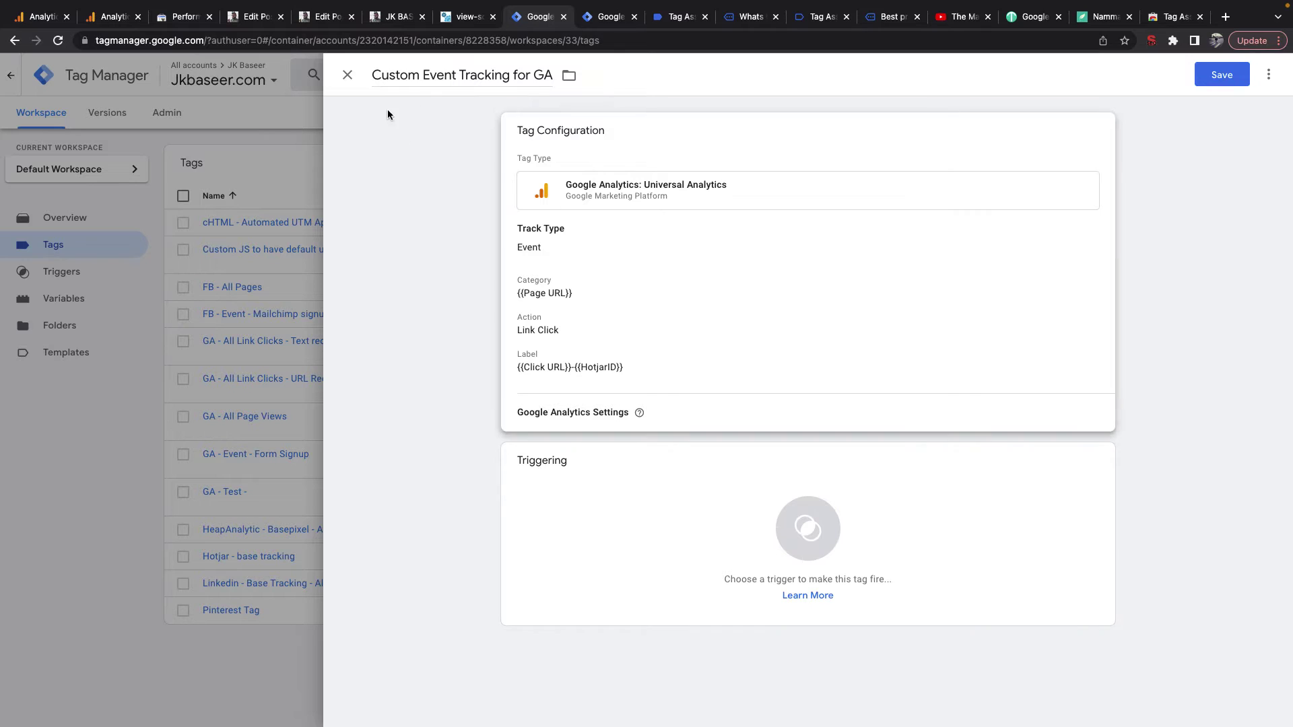
click(339, 77)
click(820, 220)
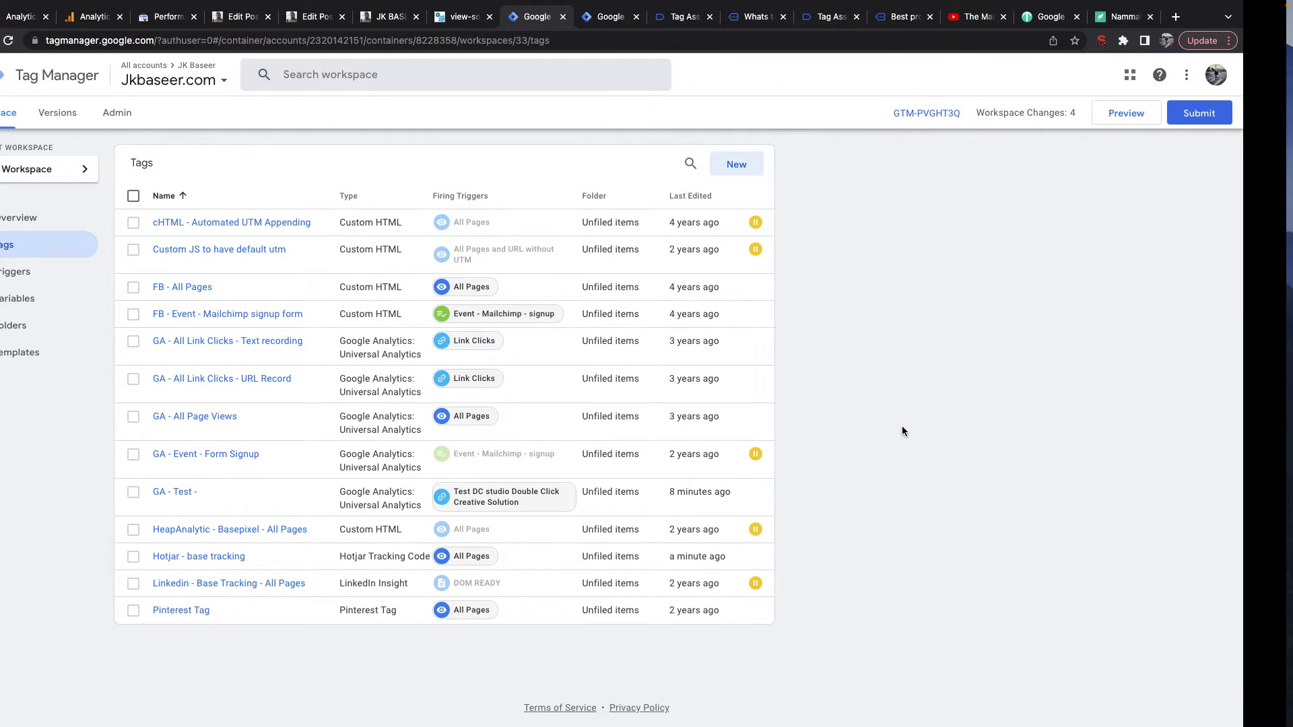
Step: Switch to the training diagram in draw.io and examine the Tag, Trigger and Variable hierarchy and the Tag Managers list
key(super+Tab)
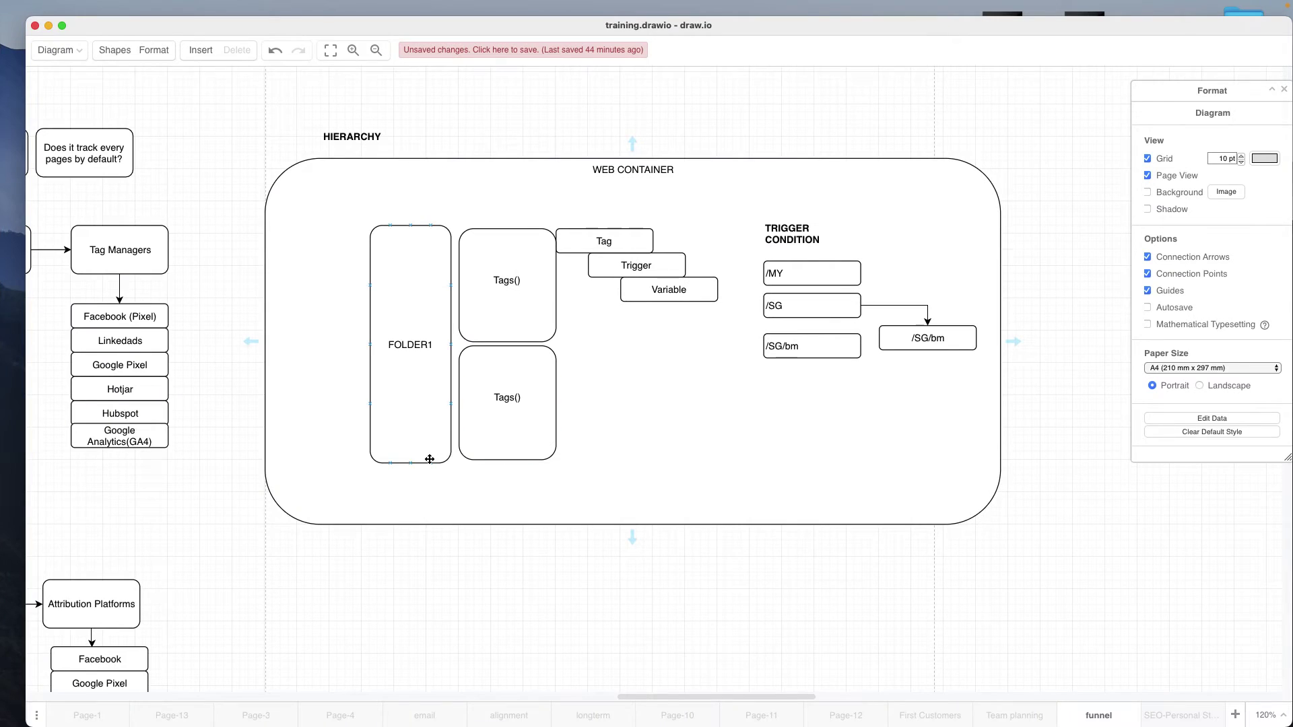
click(609, 244)
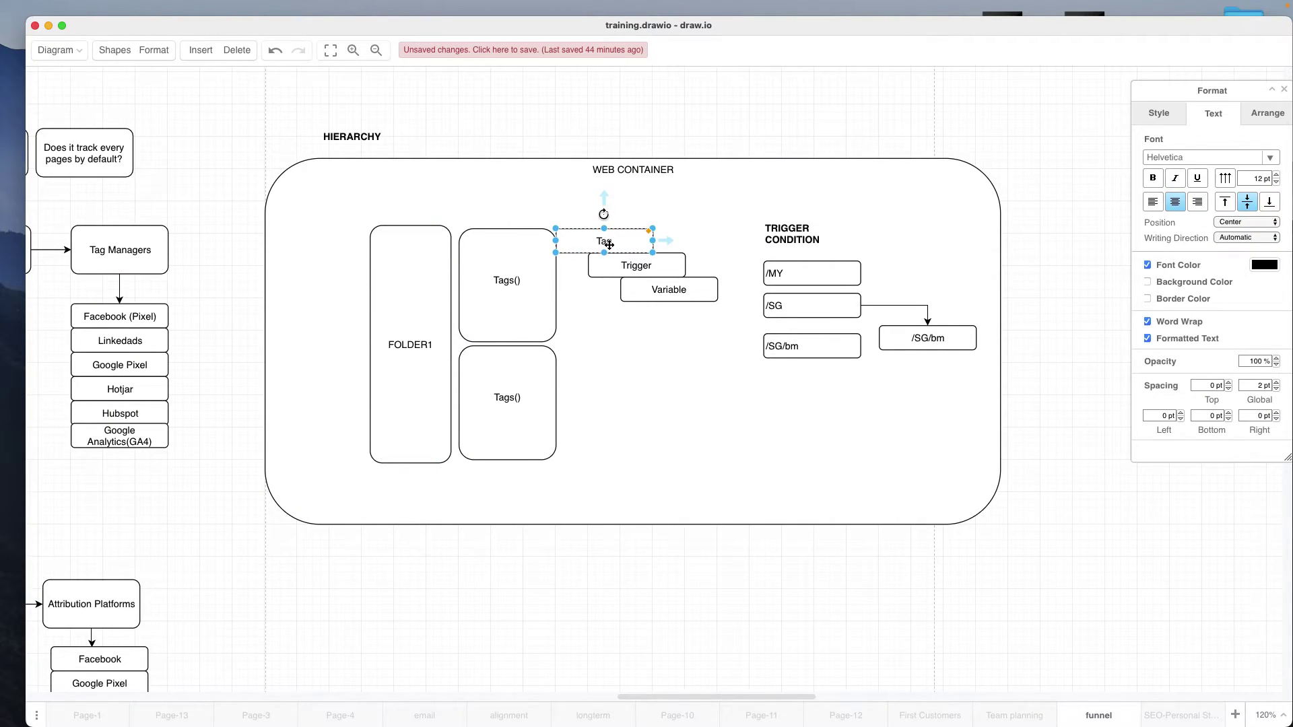
click(633, 265)
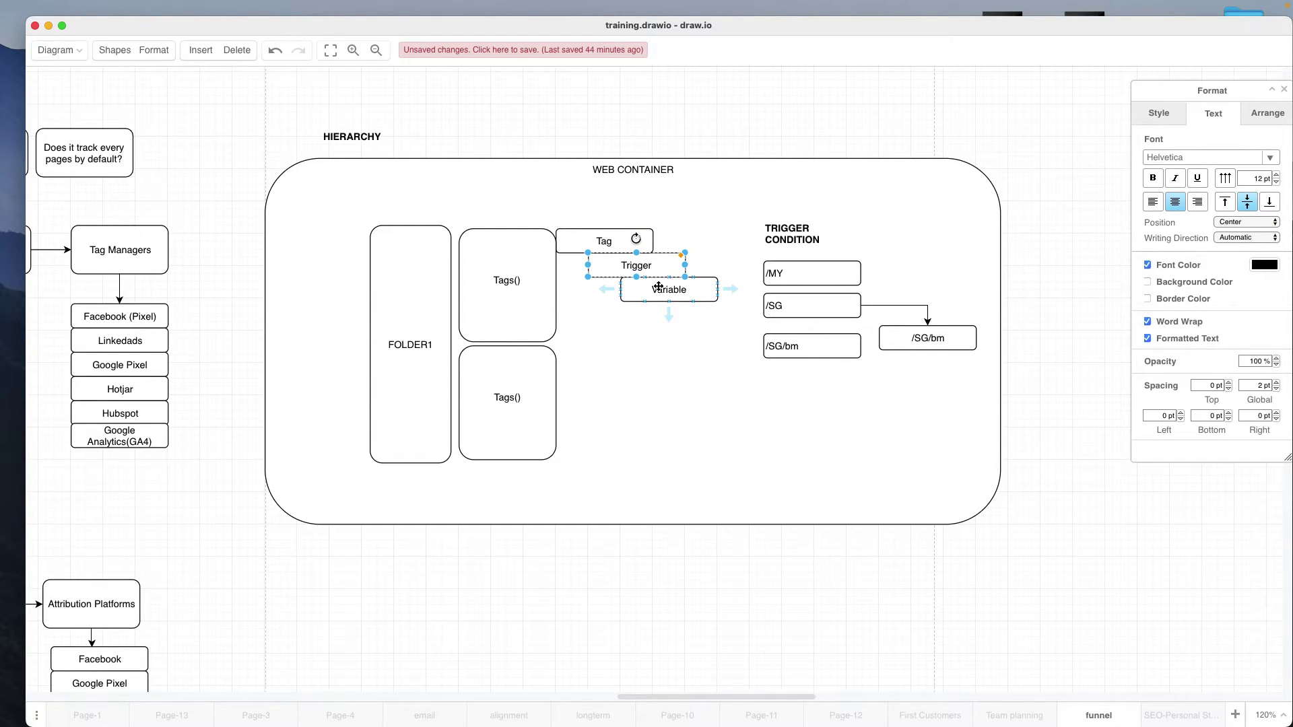
click(659, 288)
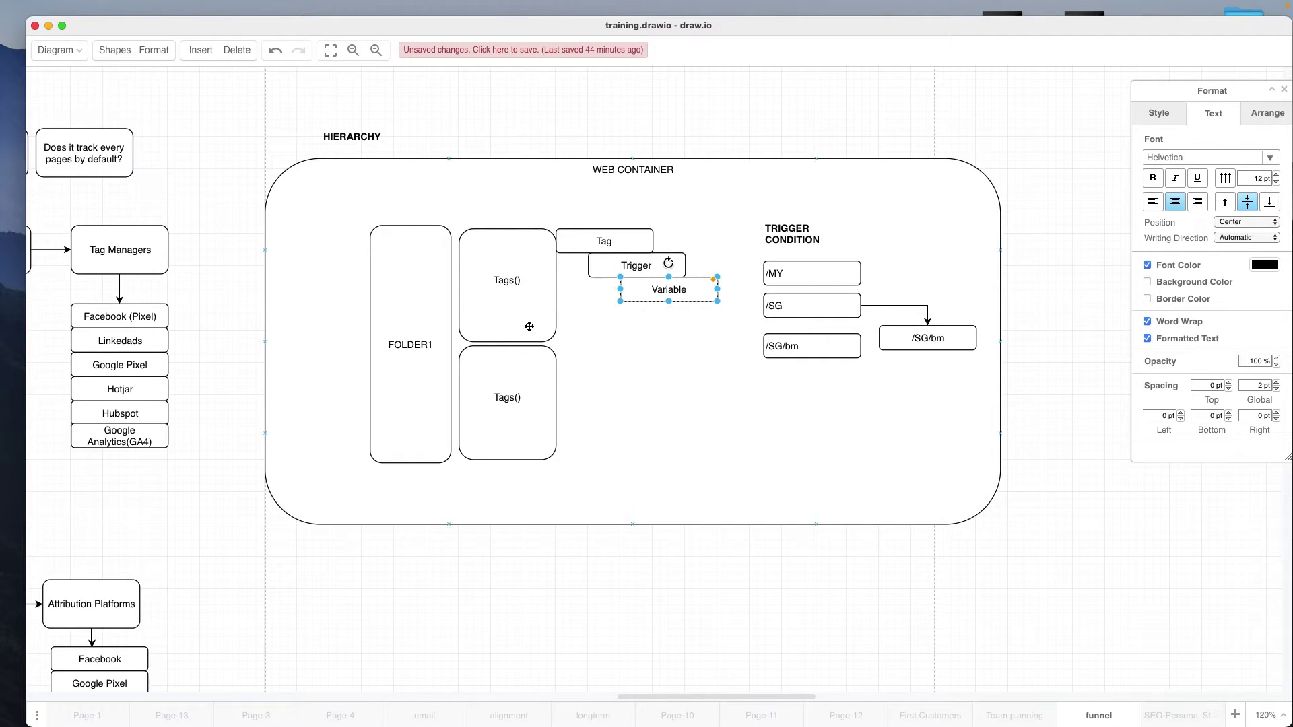
click(507, 411)
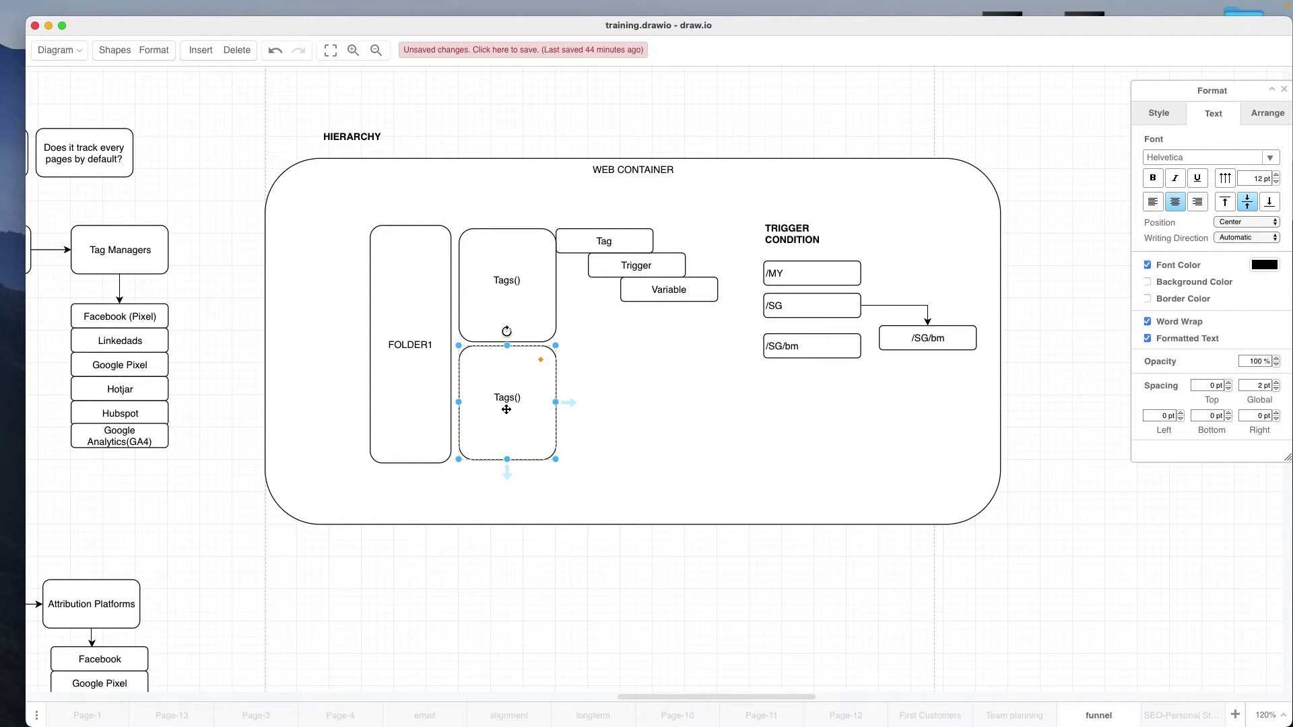
scroll(425, 550, down, 5)
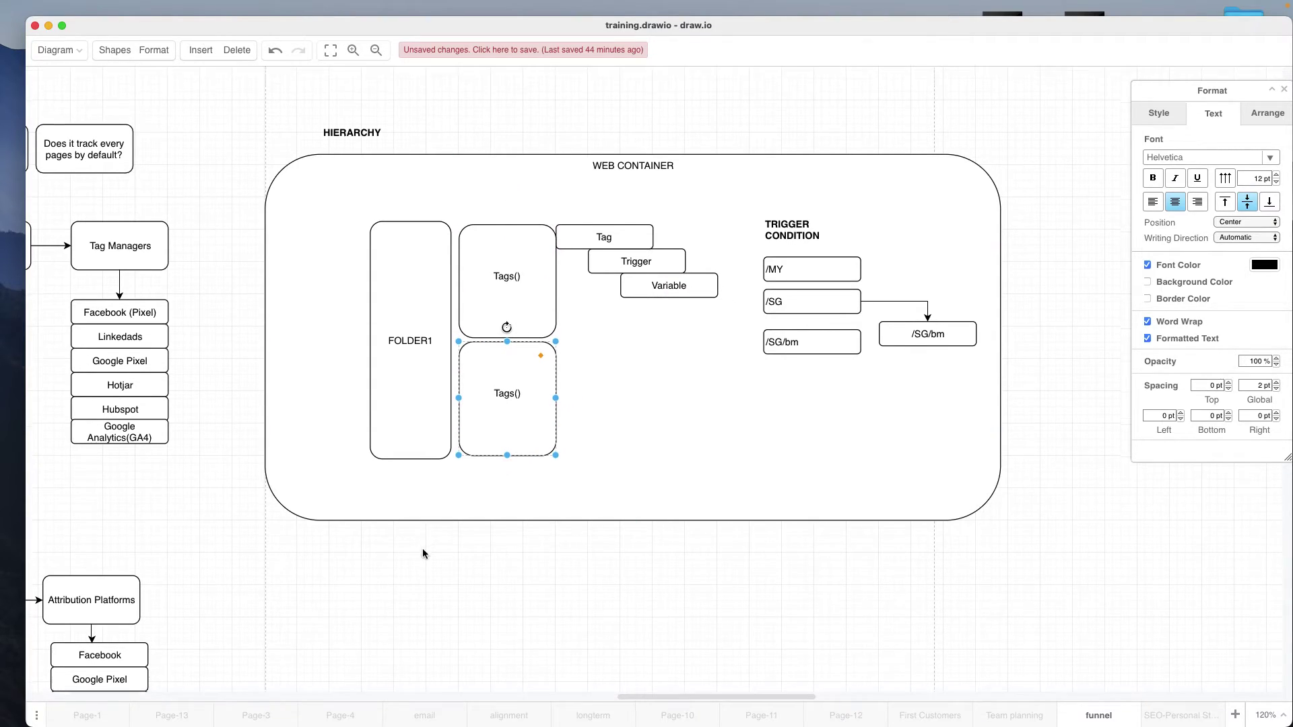
scroll(425, 549, left, 5)
scroll(423, 554, left, 6)
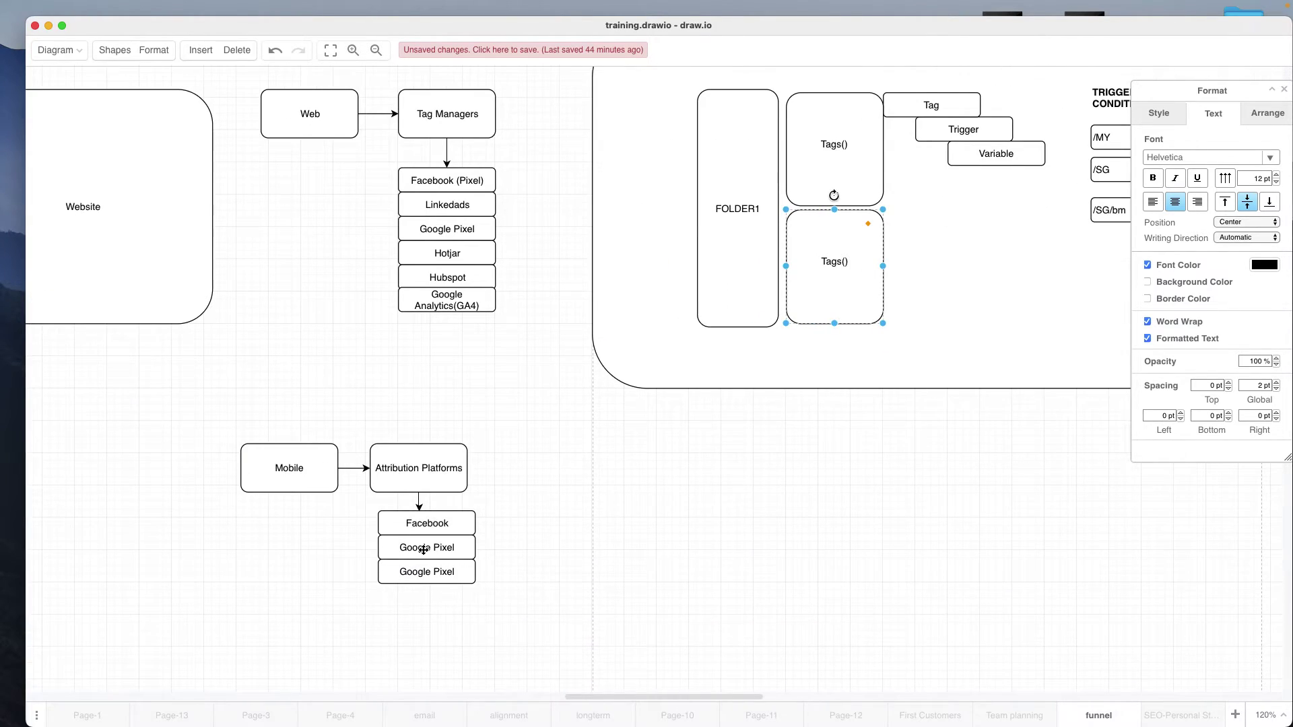
scroll(419, 540, up, 3)
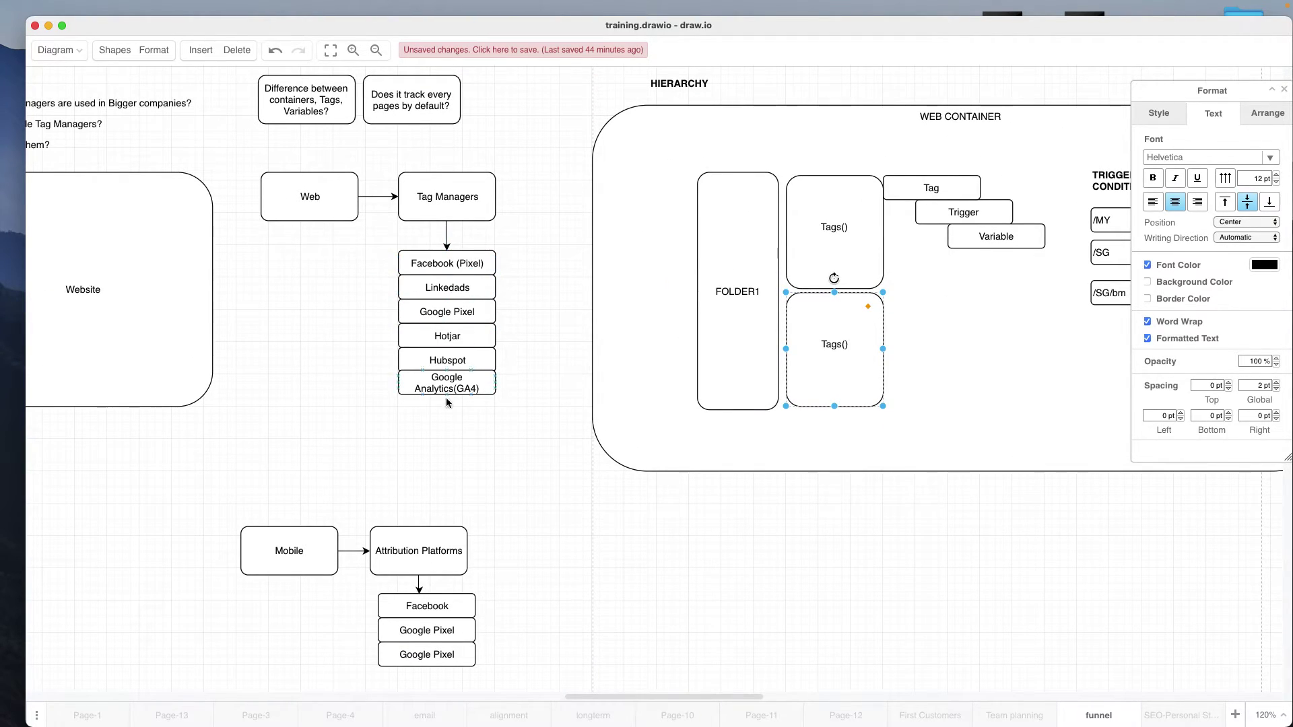
Step: Apply the light red fill style to the Linkedads box in the Tag Managers list
click(429, 288)
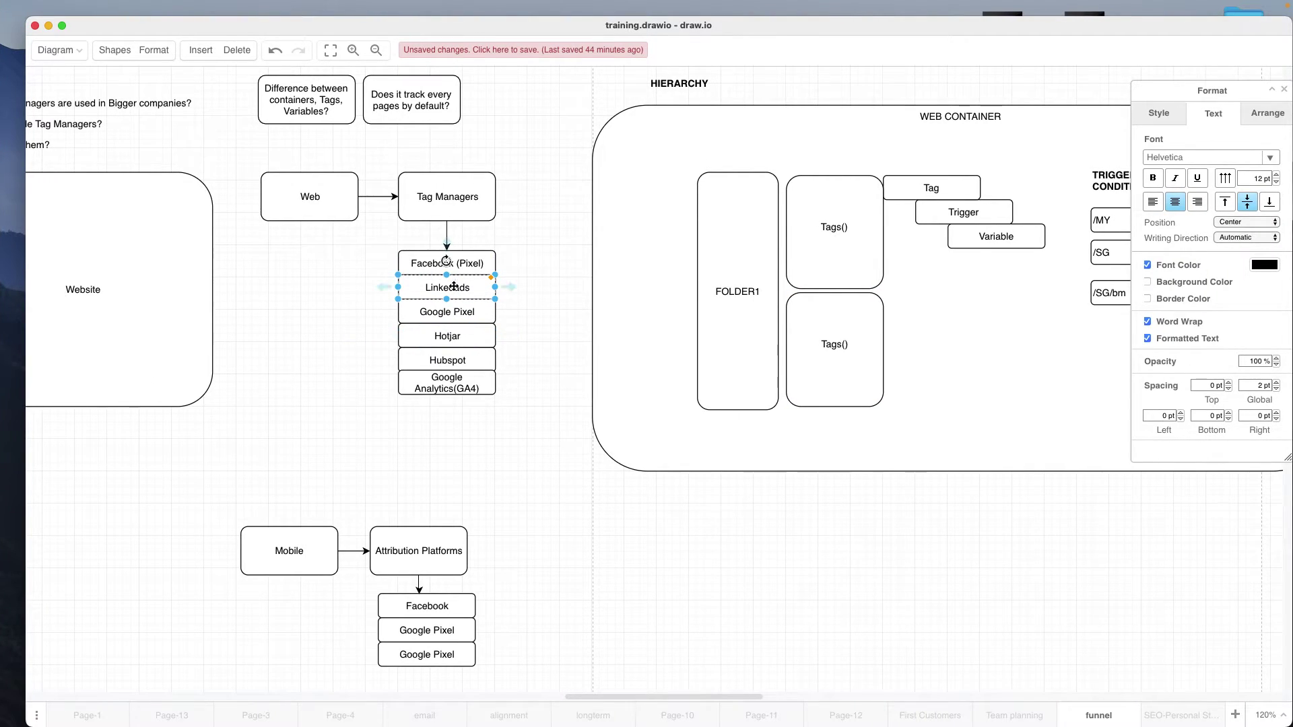
click(1145, 119)
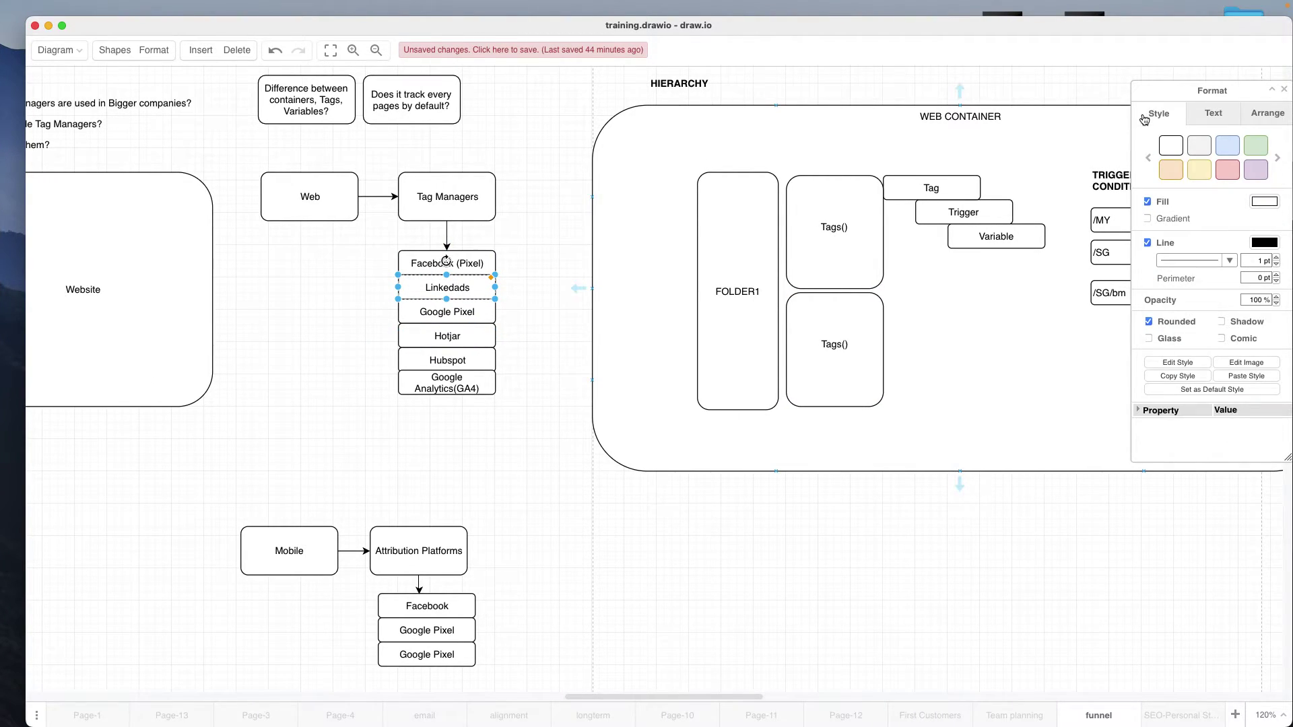
click(1228, 170)
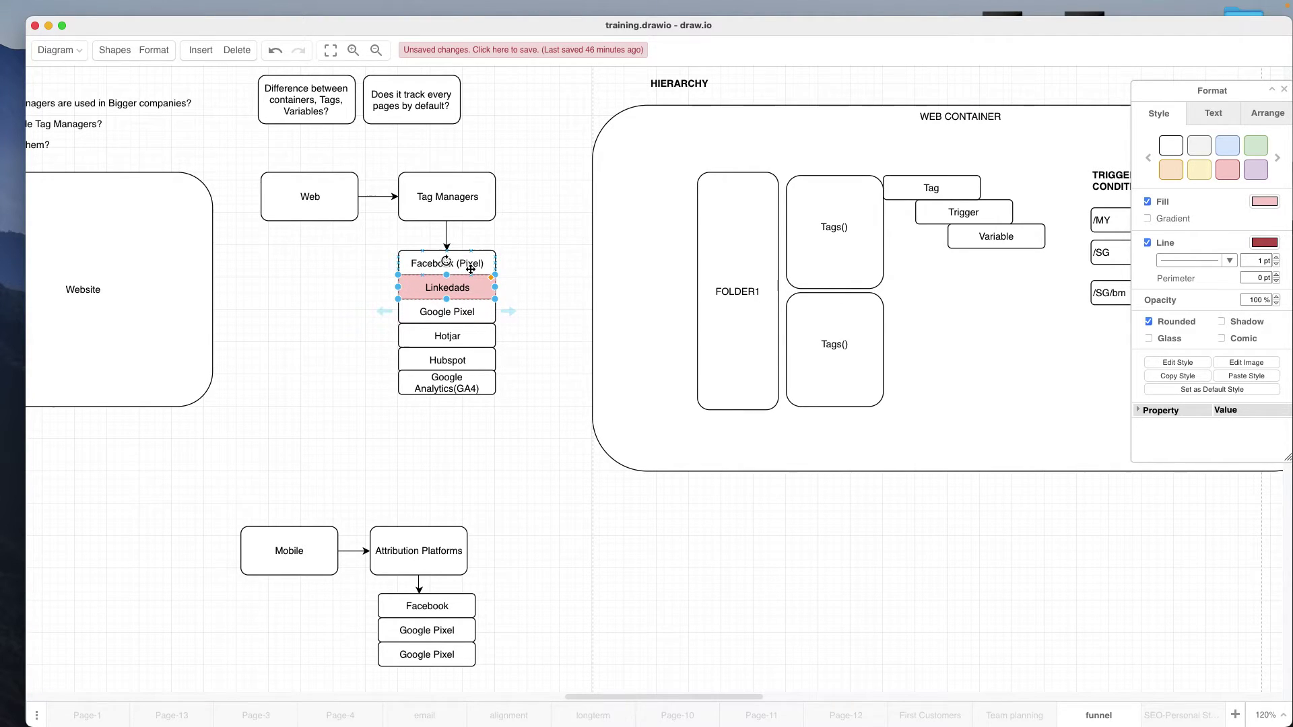
click(530, 335)
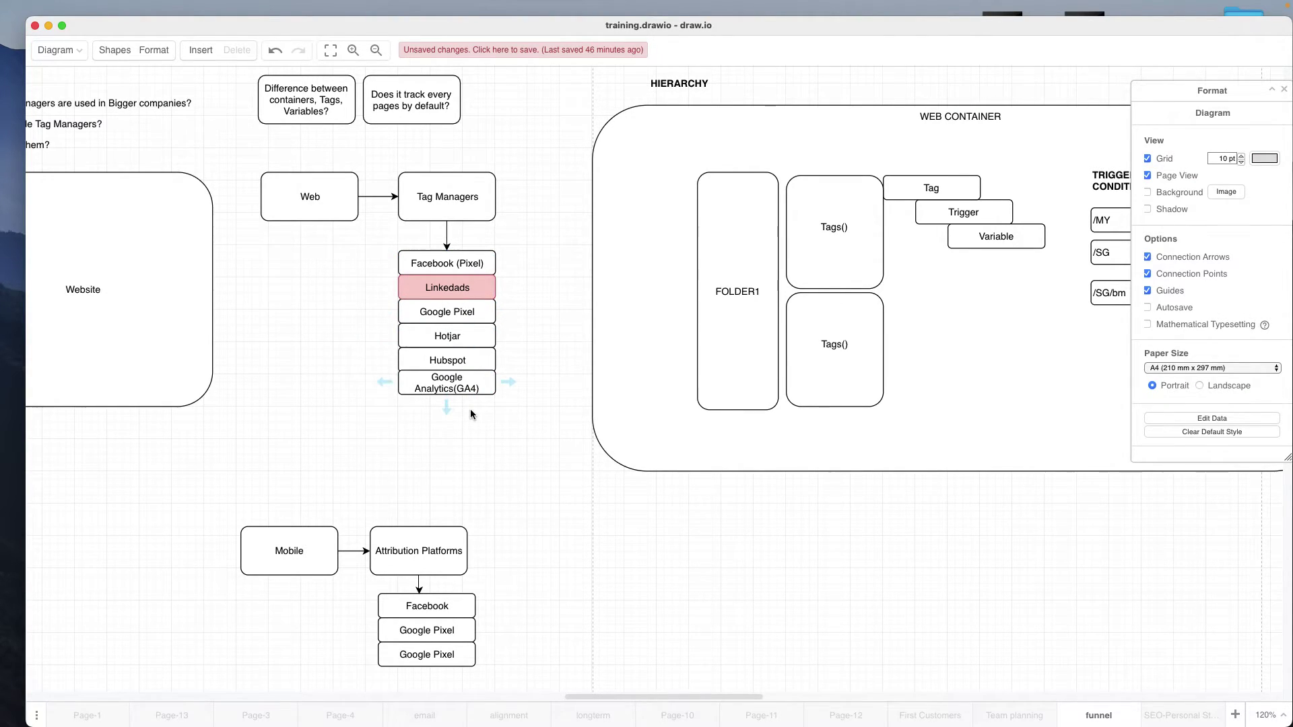
scroll(470, 410, right, 3)
scroll(459, 370, right, 4)
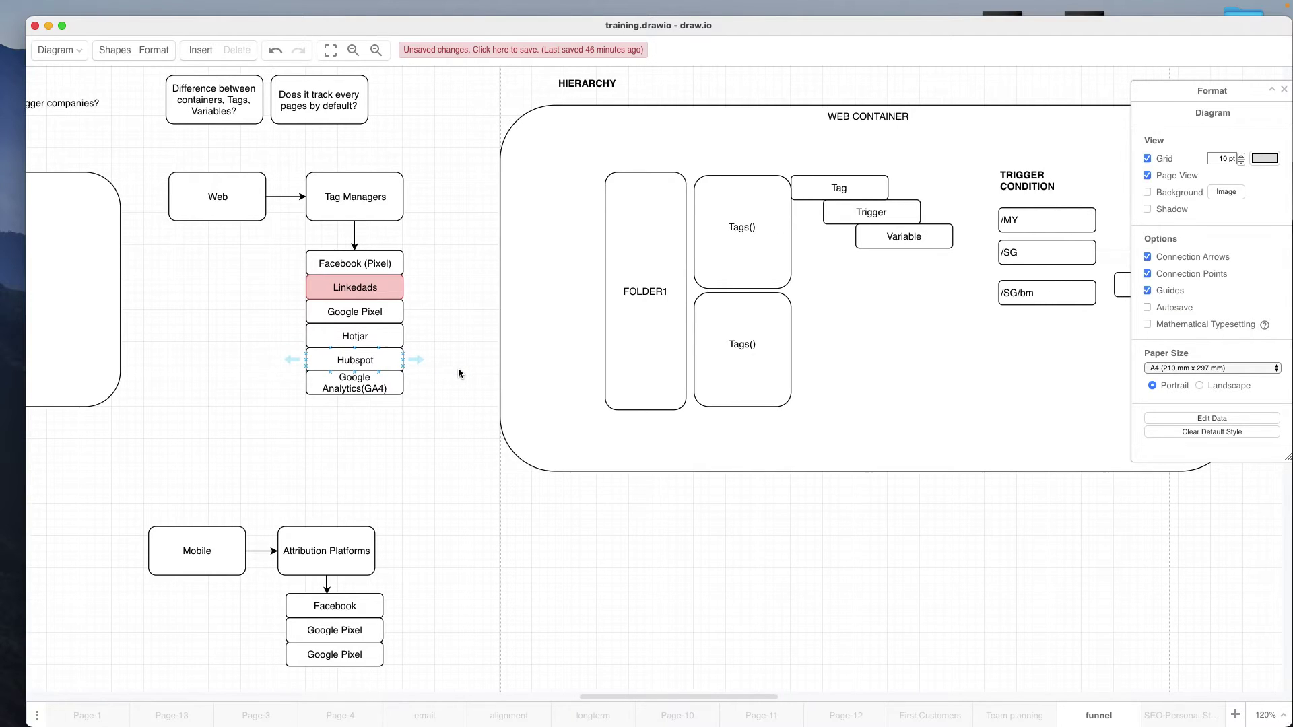
scroll(460, 370, right, 3)
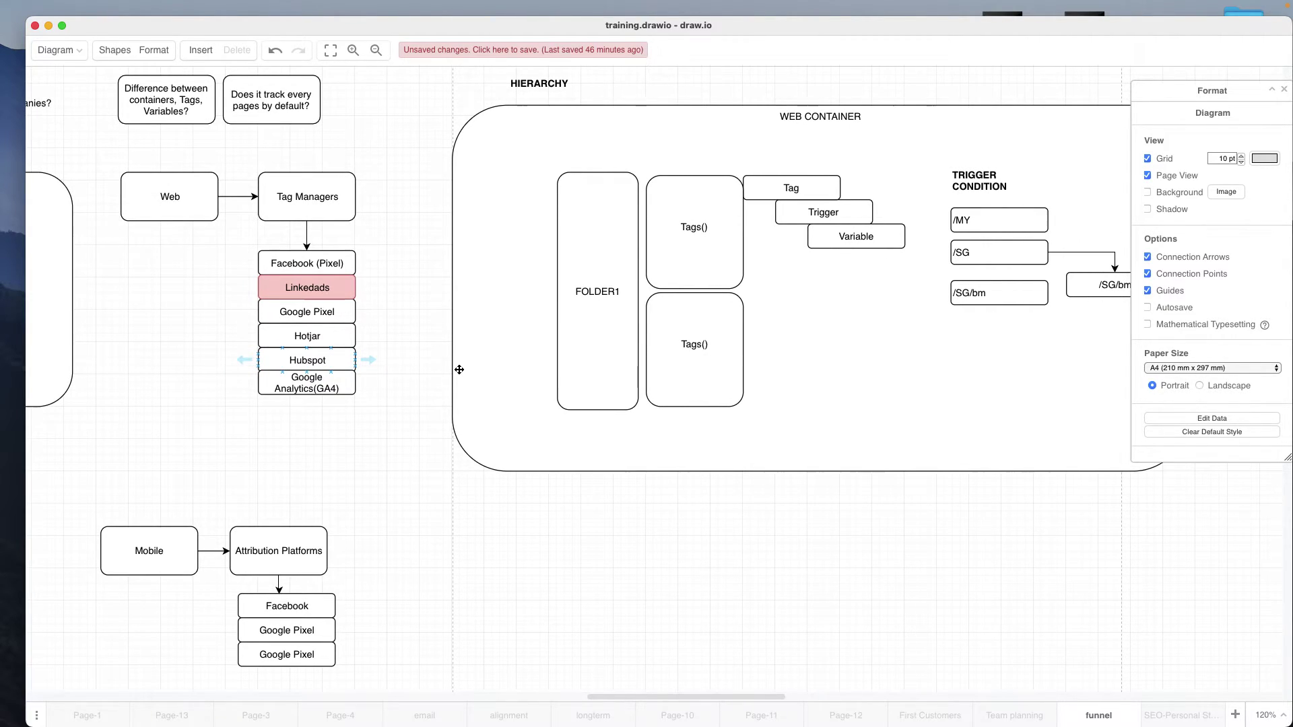
Step: Change the web container's title in the hierarchy diagram to "WEB(Nammakada) - CONTAINER"
scroll(451, 369, right, 7)
click(441, 162)
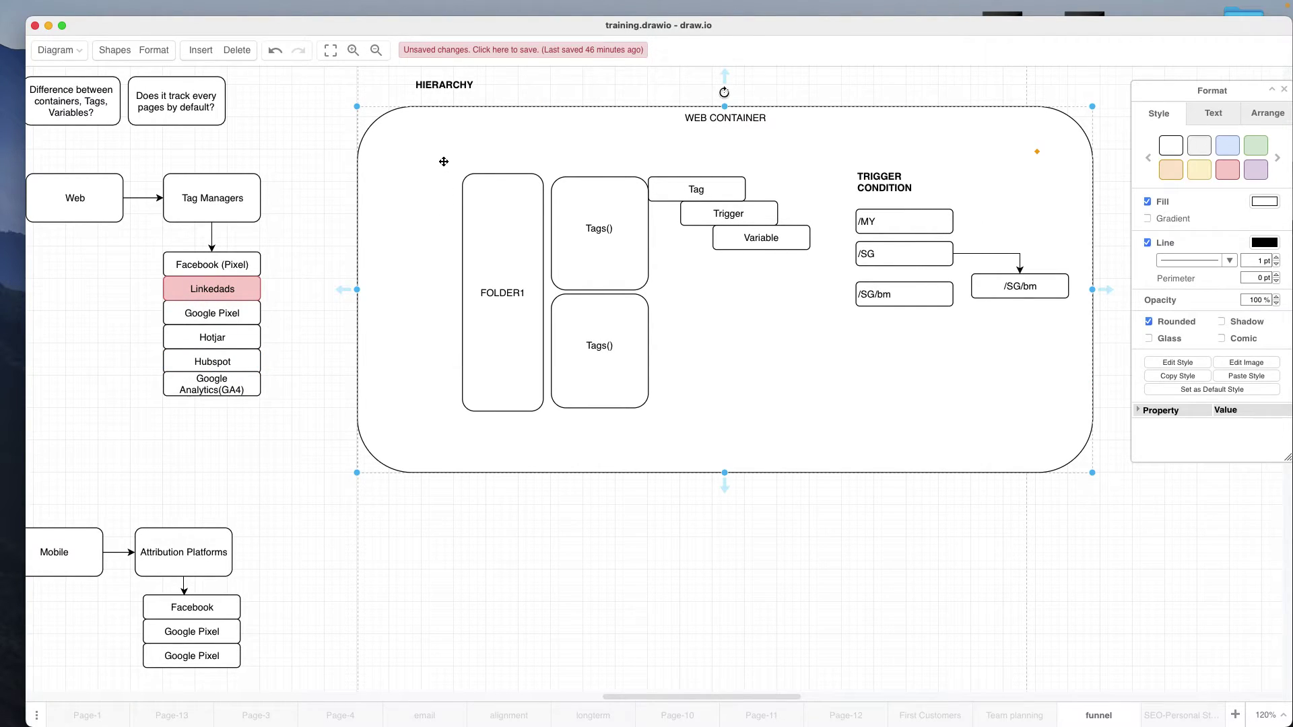
double_click(474, 141)
click(706, 122)
text(- )
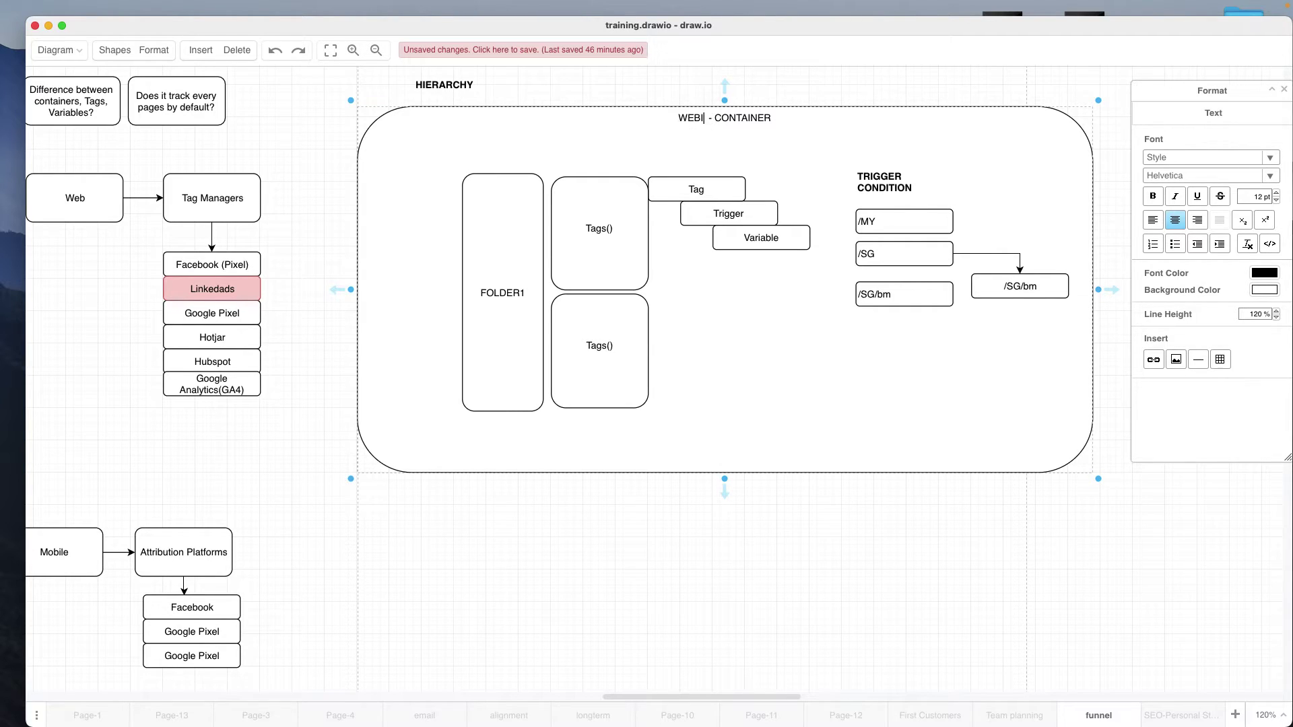
text( (Nammakada))
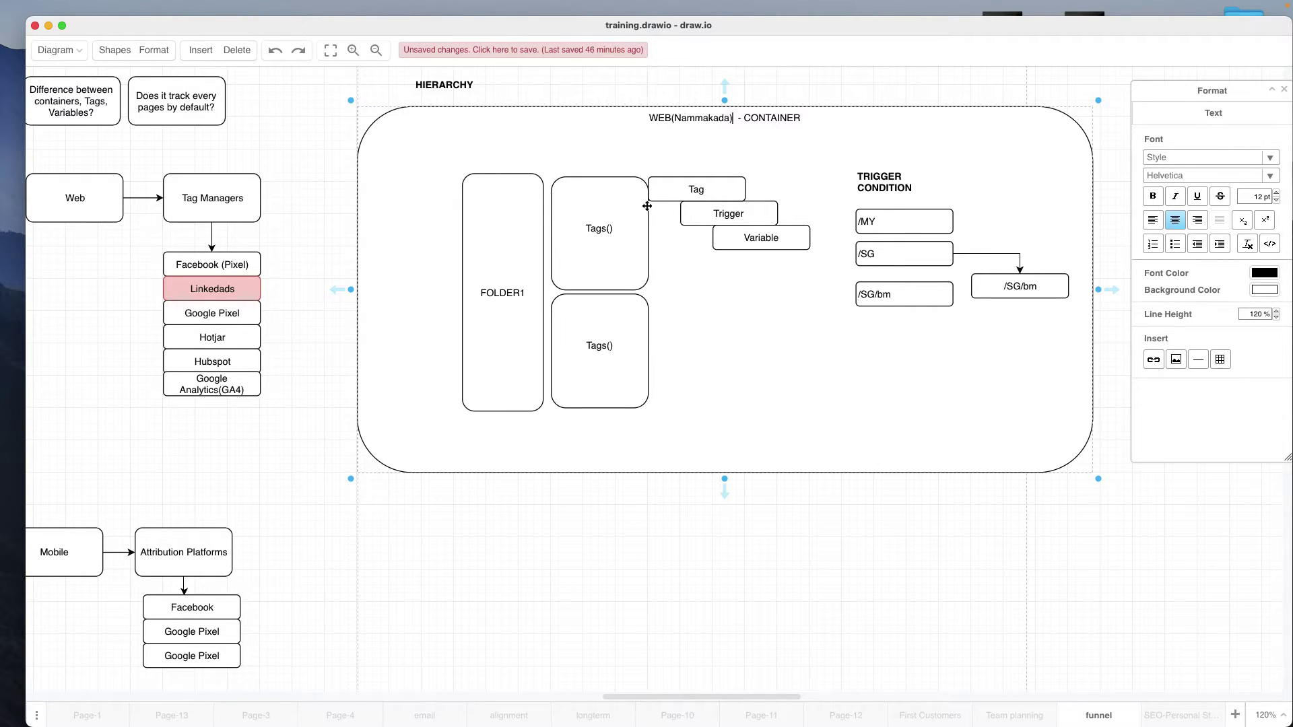
click(569, 539)
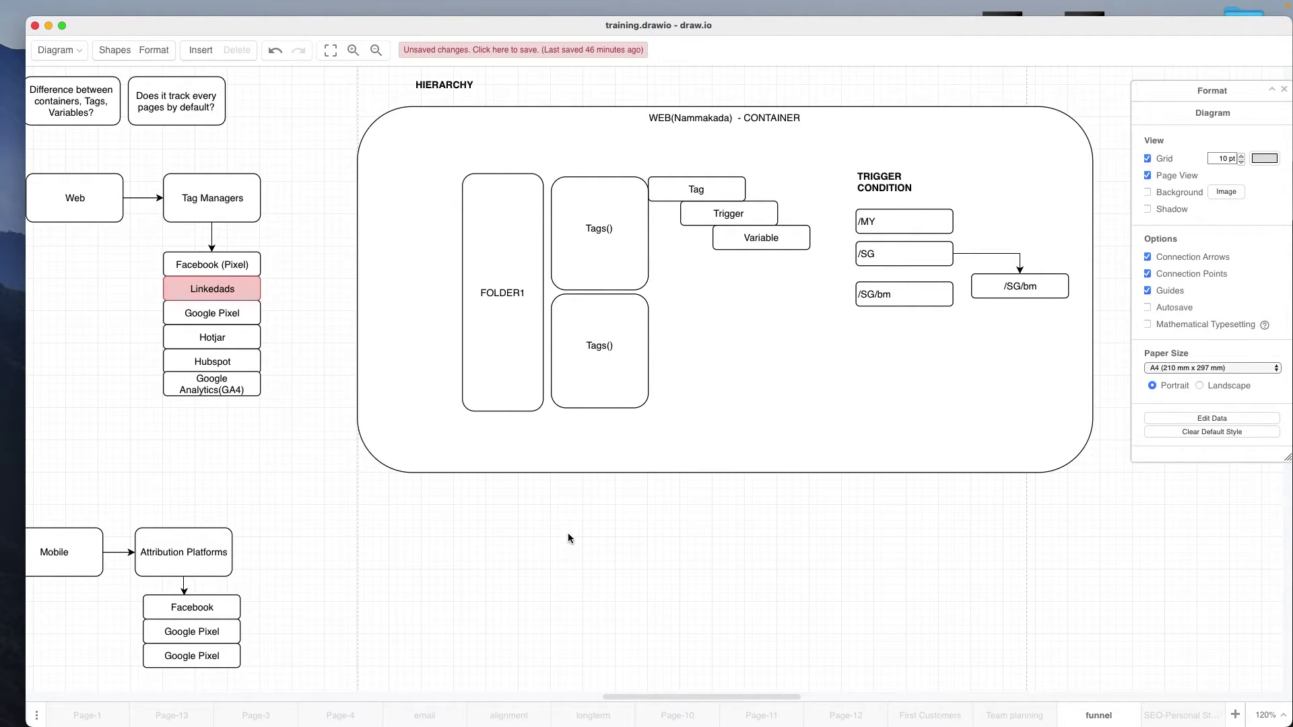
Step: Switch to Tag Manager and open the Folders section of the Nammakada Web container
click(607, 252)
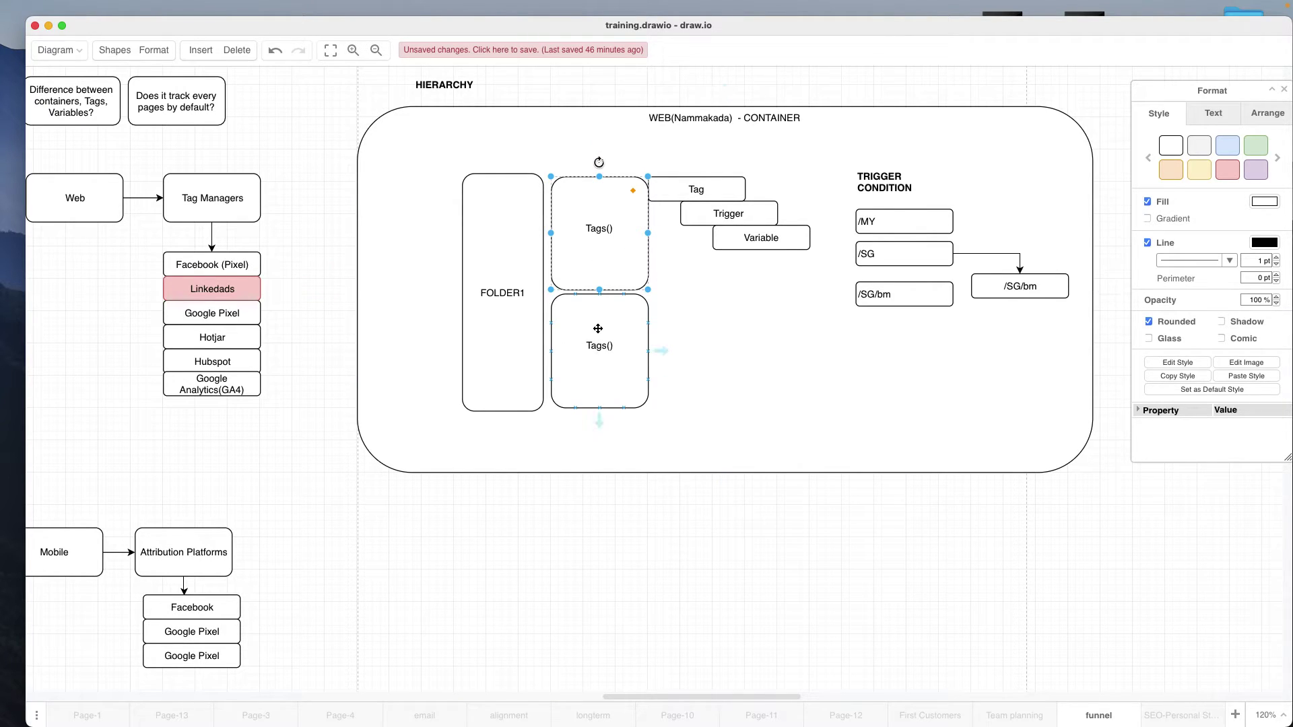
click(513, 291)
key(ctrl+Left)
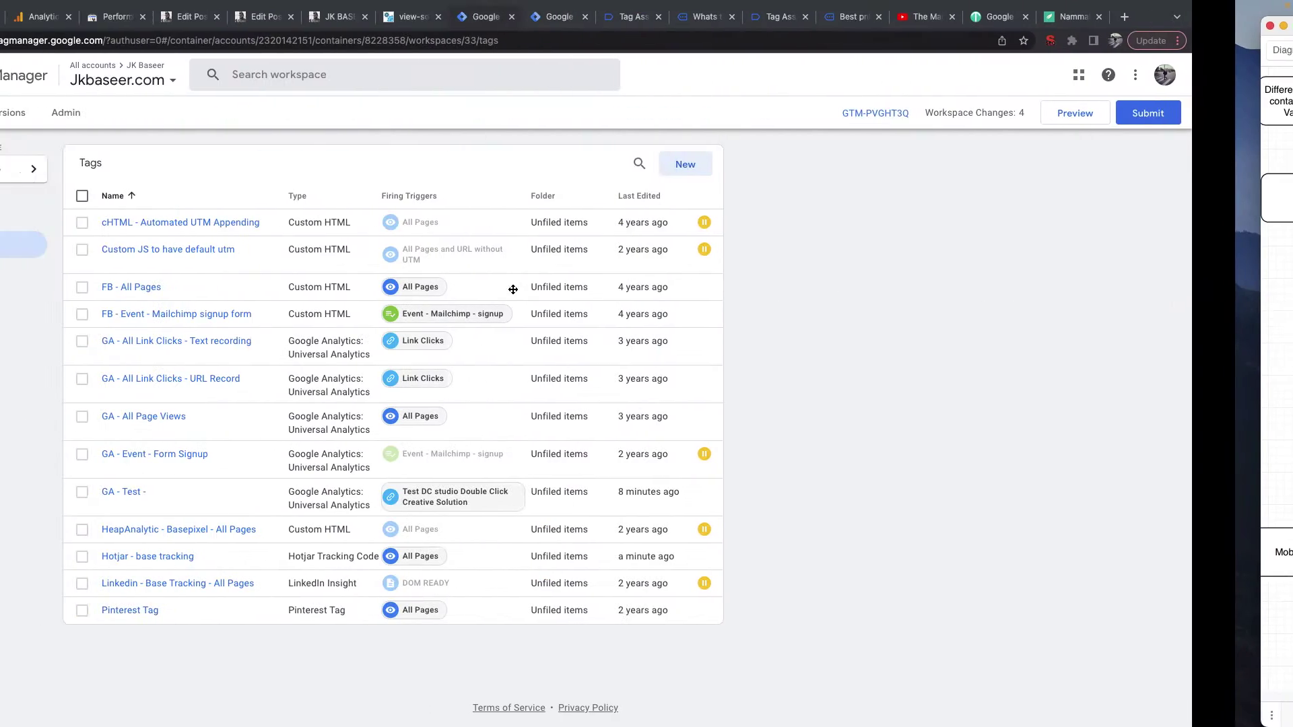
key(ctrl+Tab)
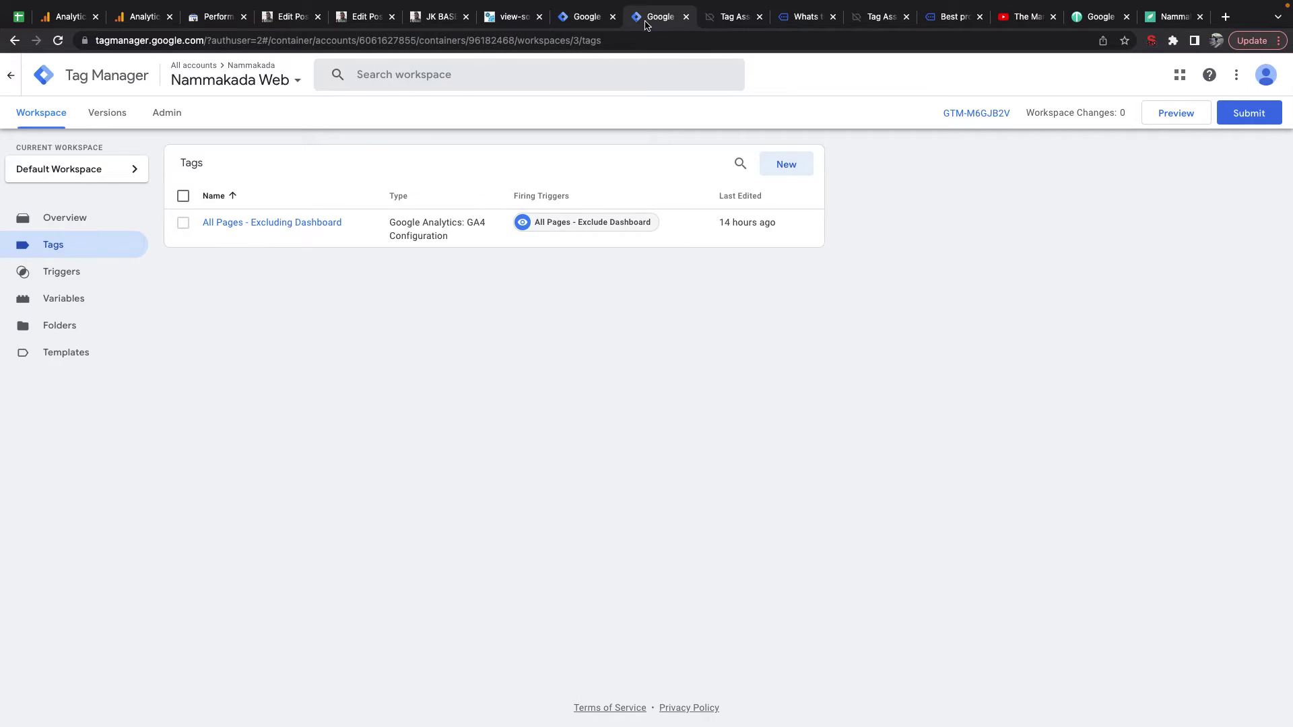
click(94, 323)
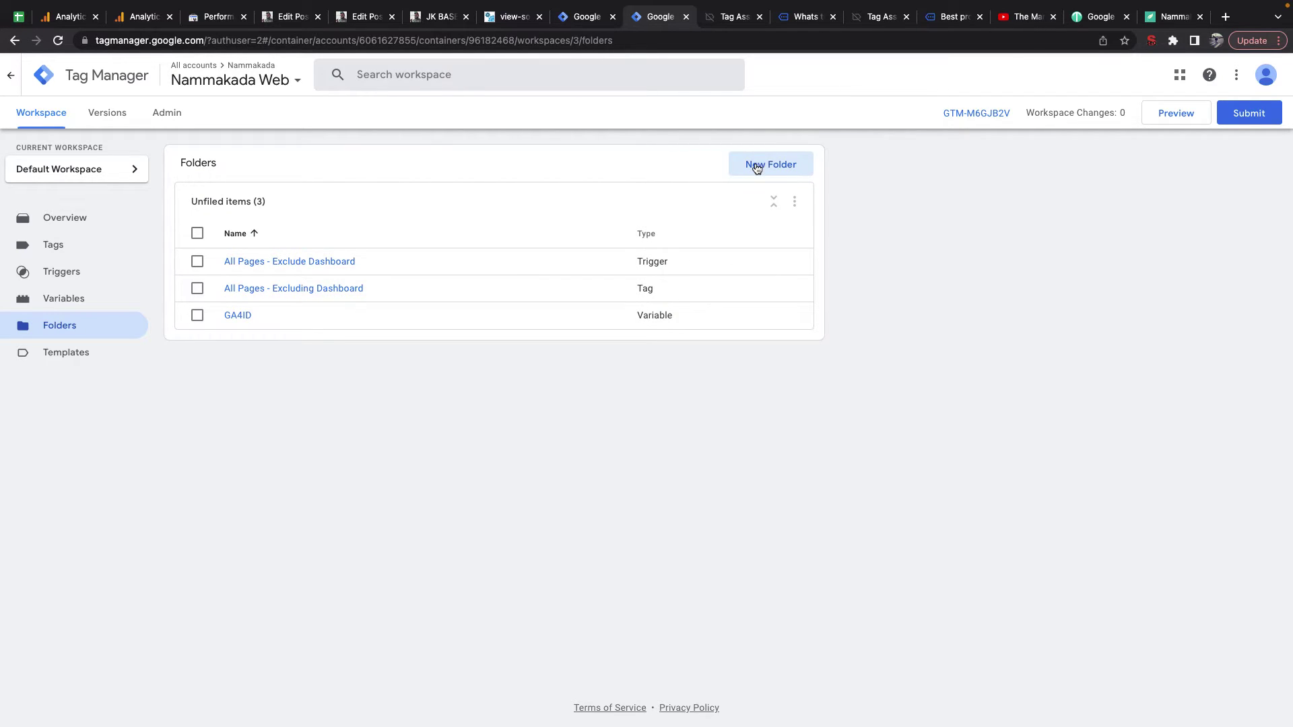
key(super+Tab)
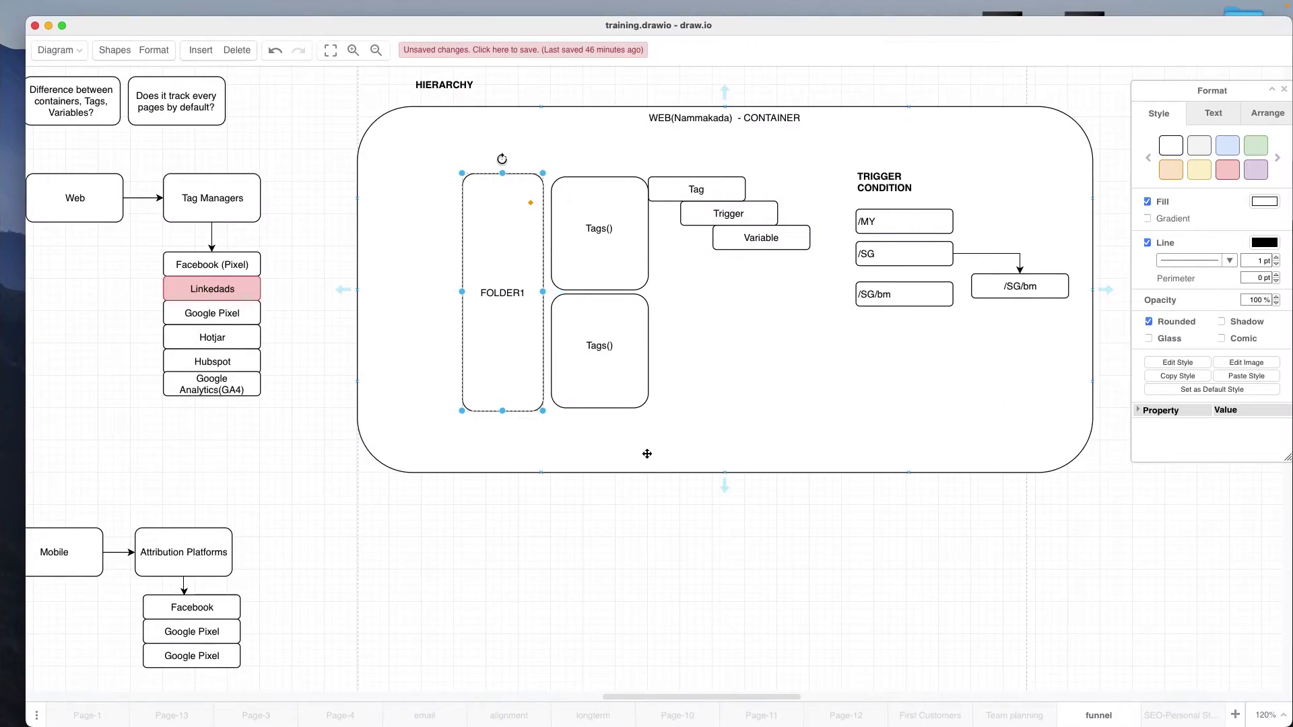
key(super+Tab)
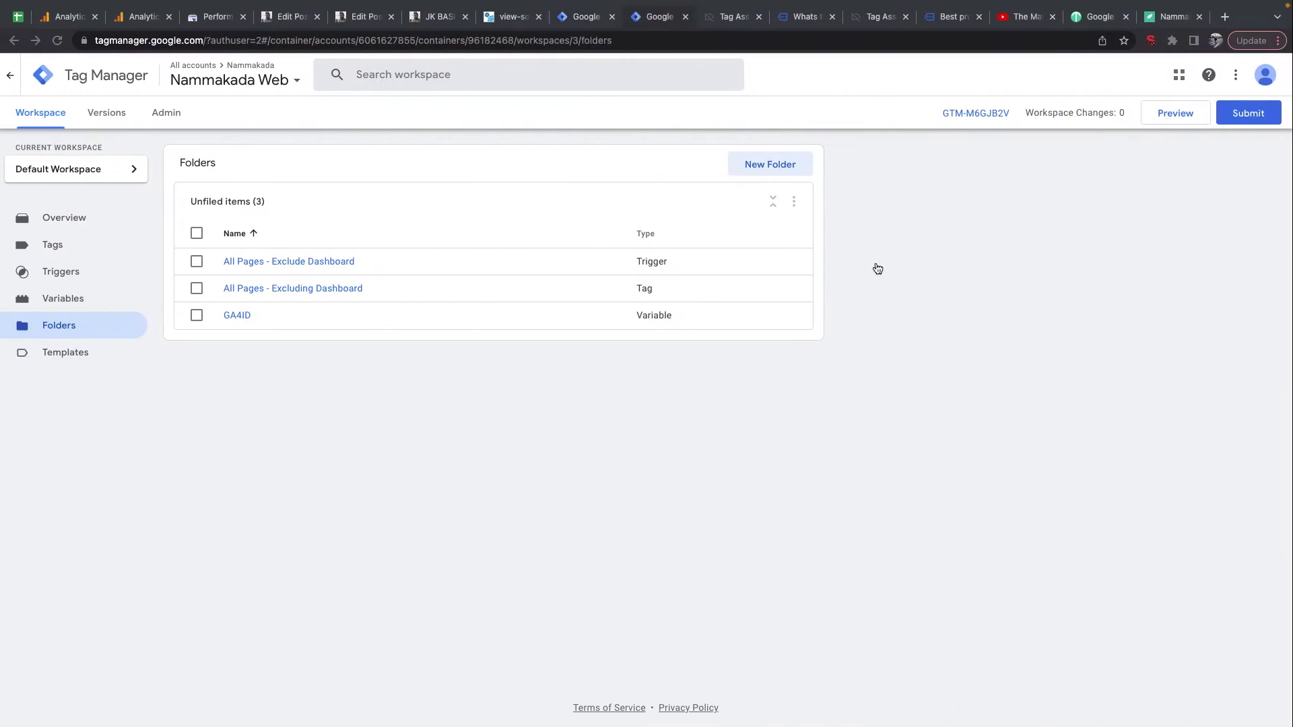
Step: Create a folder named Singapore and try to move the GA4ID variable into it
click(762, 170)
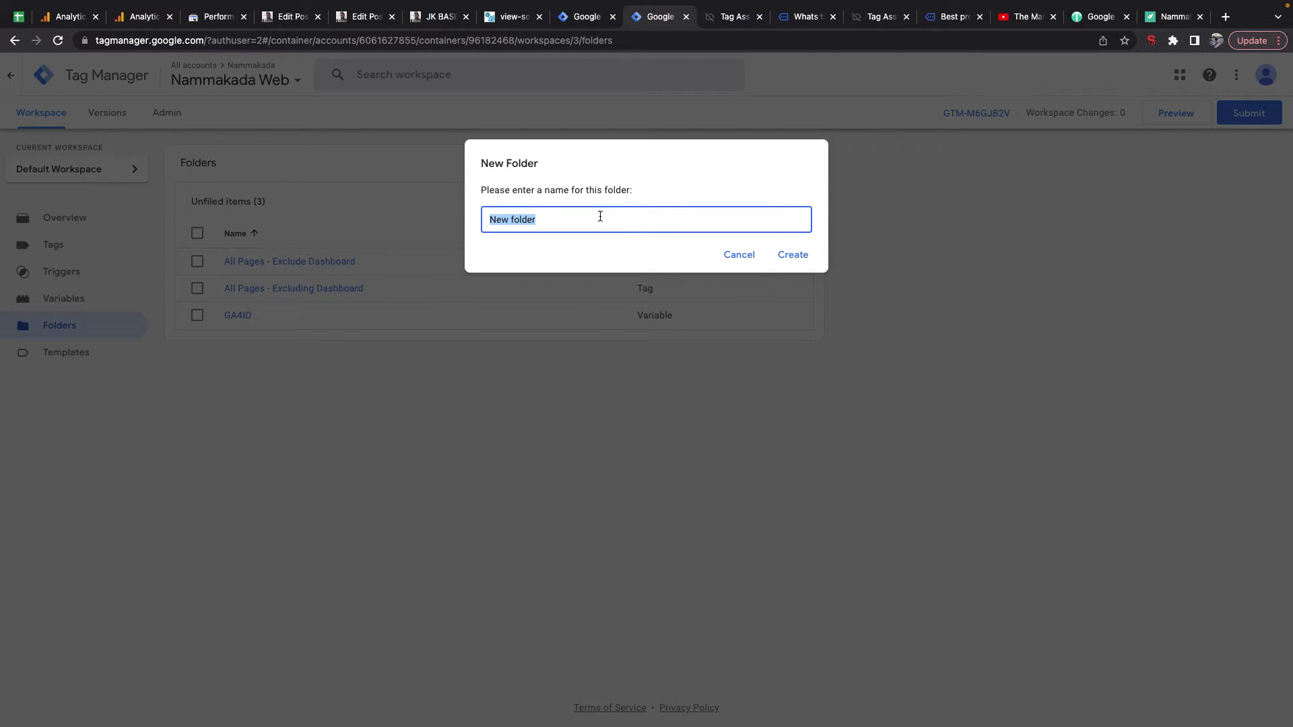
text(Singapore)
click(792, 255)
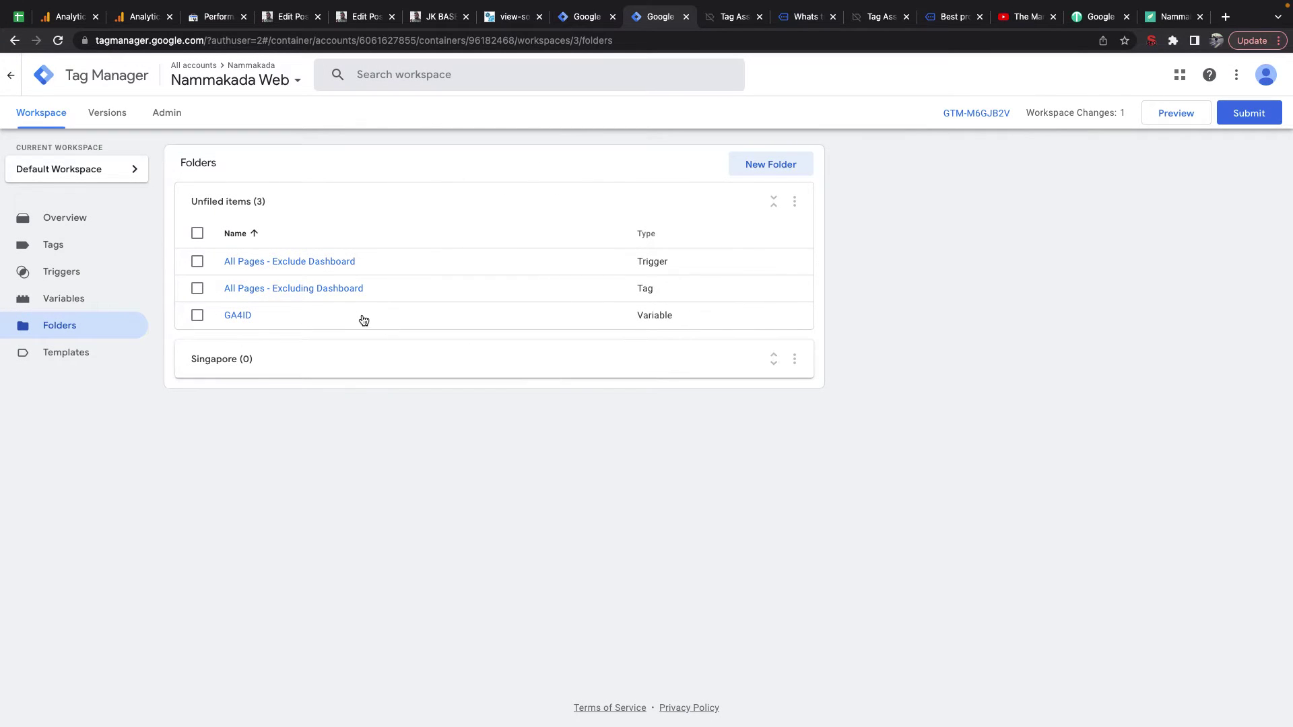
drag(360, 317, 349, 369)
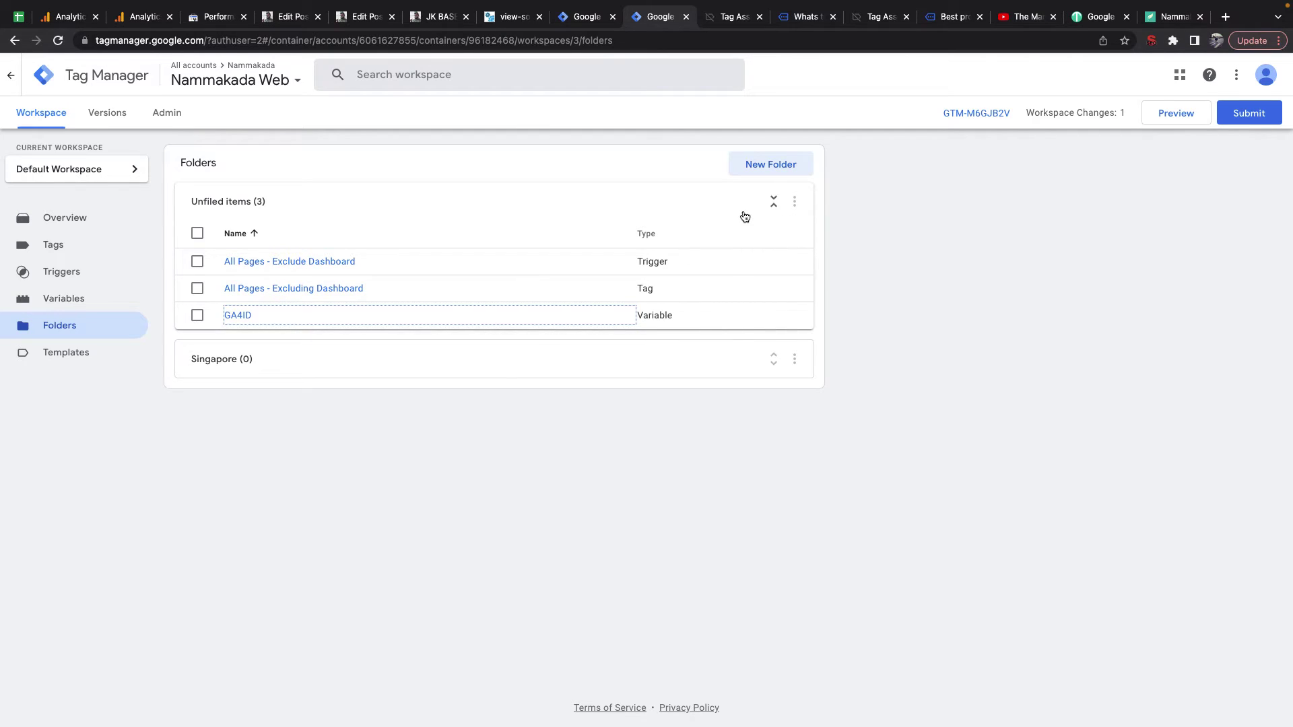
Step: Switch to the draw.io training diagram and examine the trigger conditions in the web container
key(ctrl+Right)
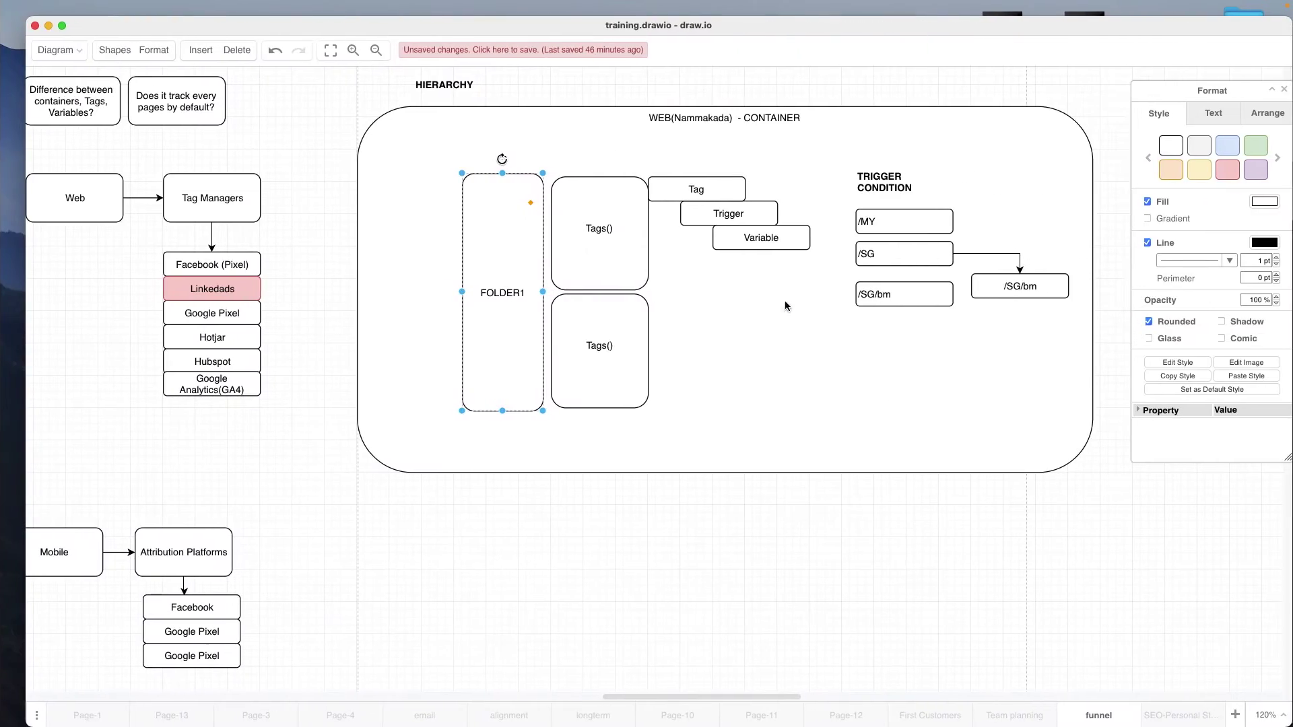
click(631, 547)
scroll(800, 283, right, 1)
scroll(800, 282, right, 2)
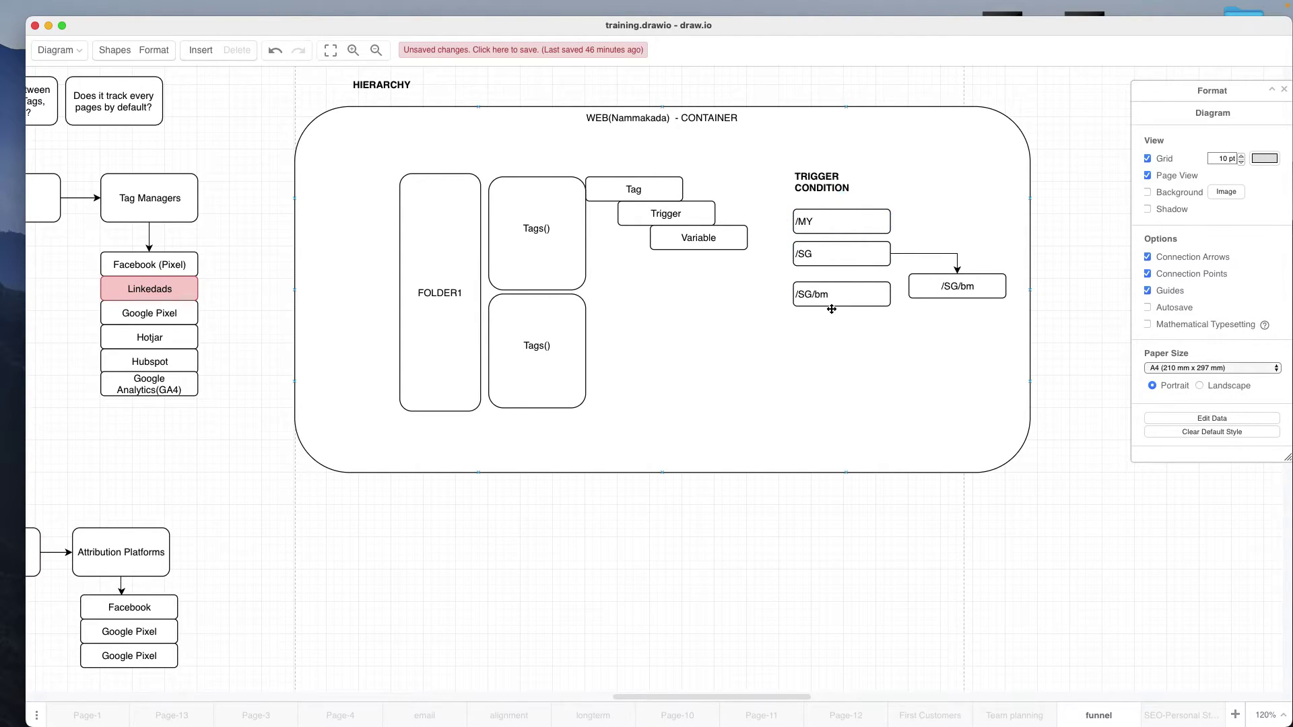
Step: Switch to Tag Manager and review the condition variables offered in the All Pages - Exclude Dashboard trigger, closing it without changes
key(ctrl+Left)
click(87, 272)
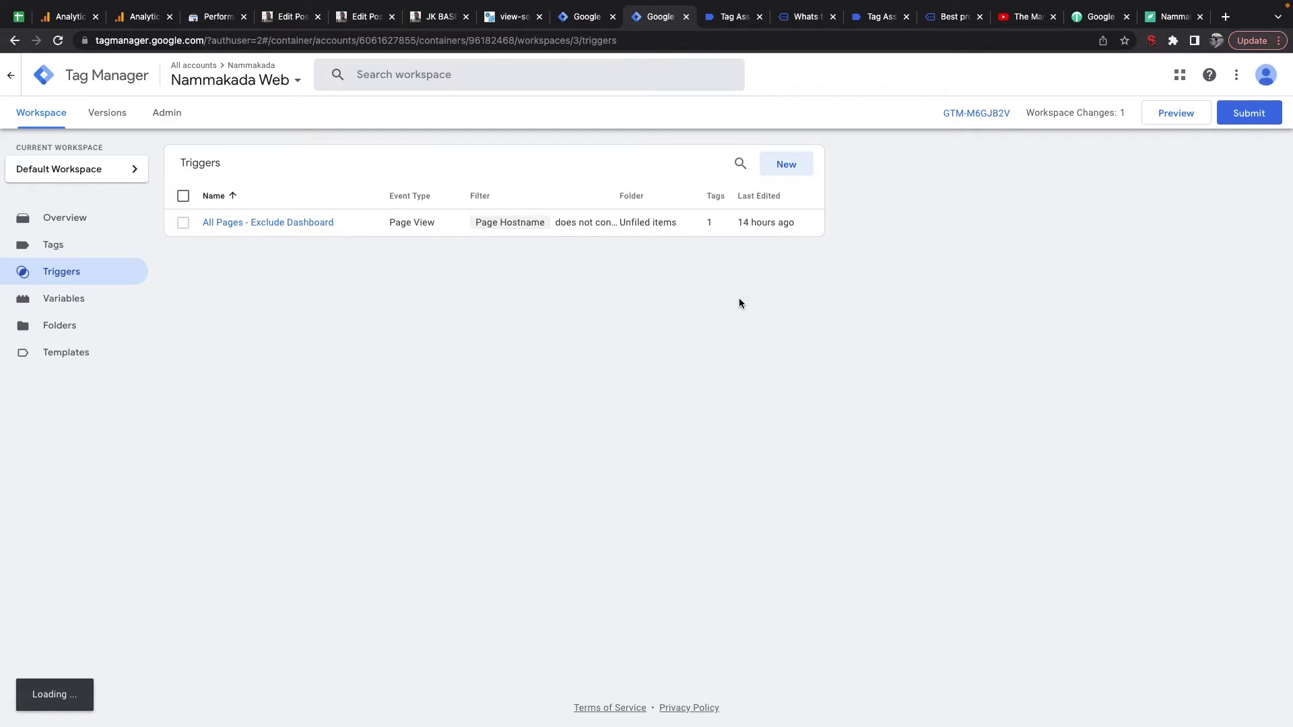
click(269, 224)
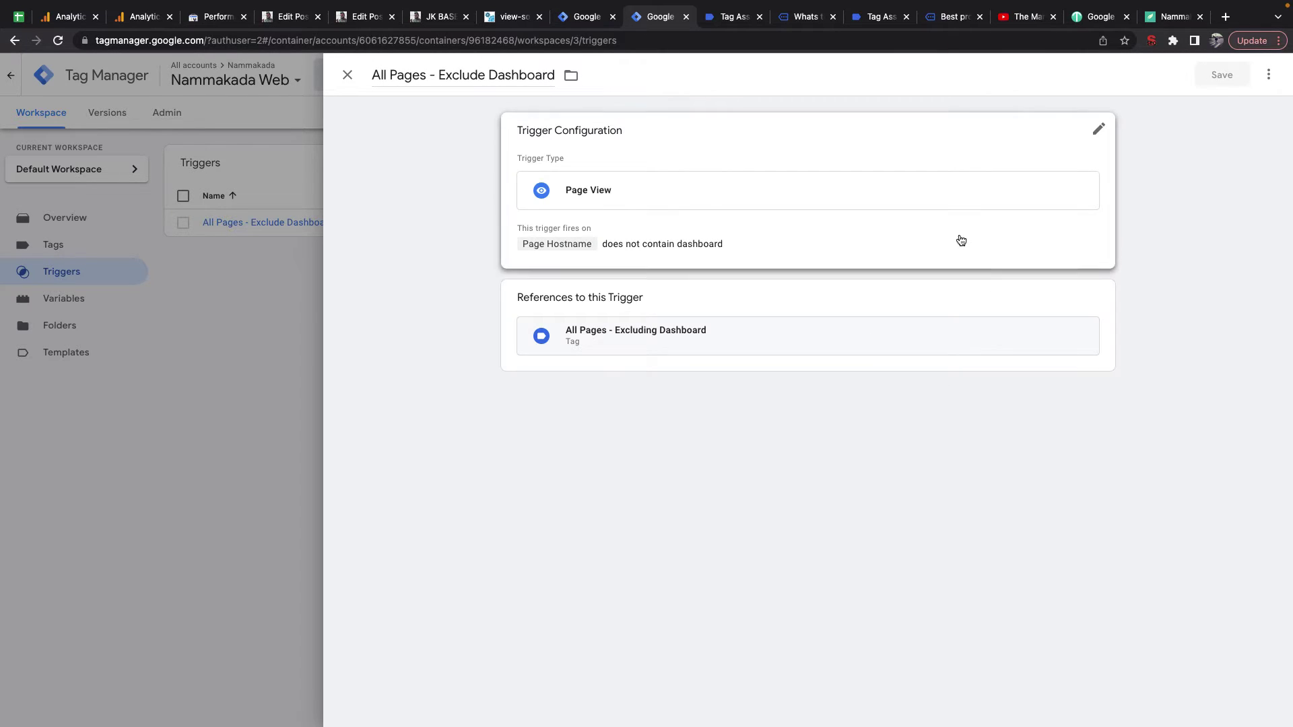
click(961, 241)
click(600, 319)
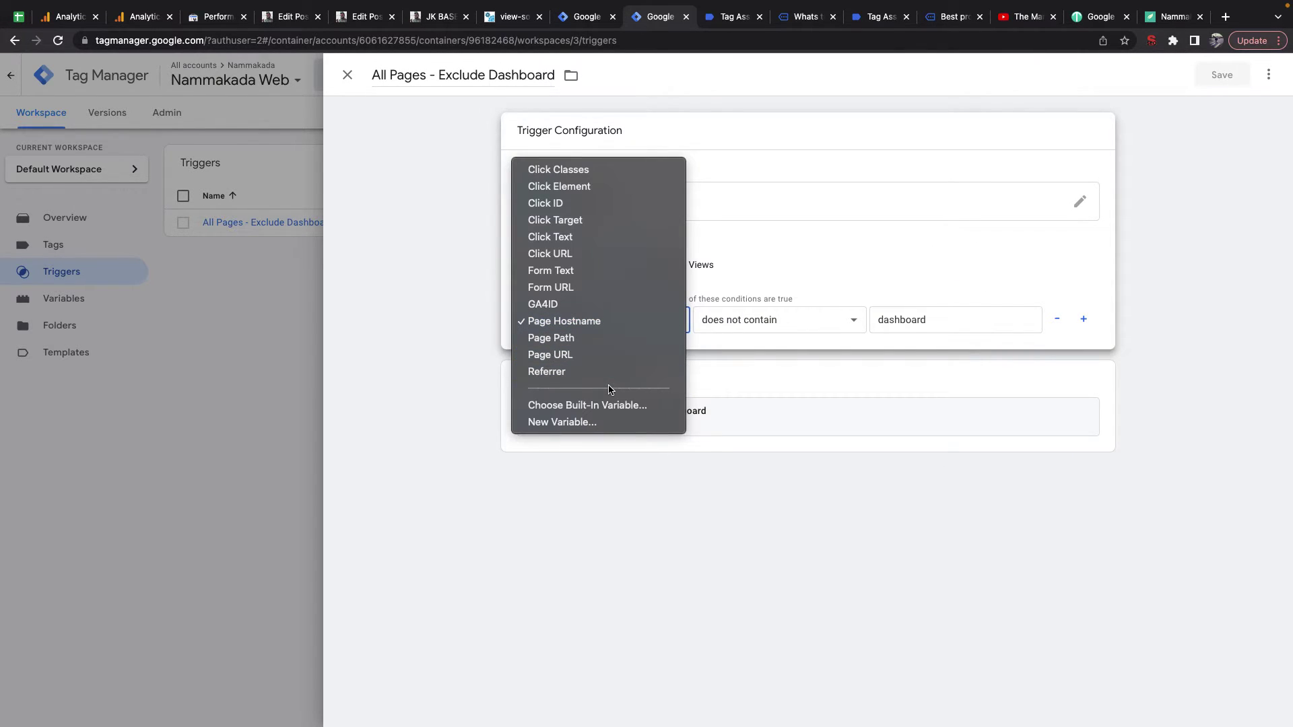
click(439, 360)
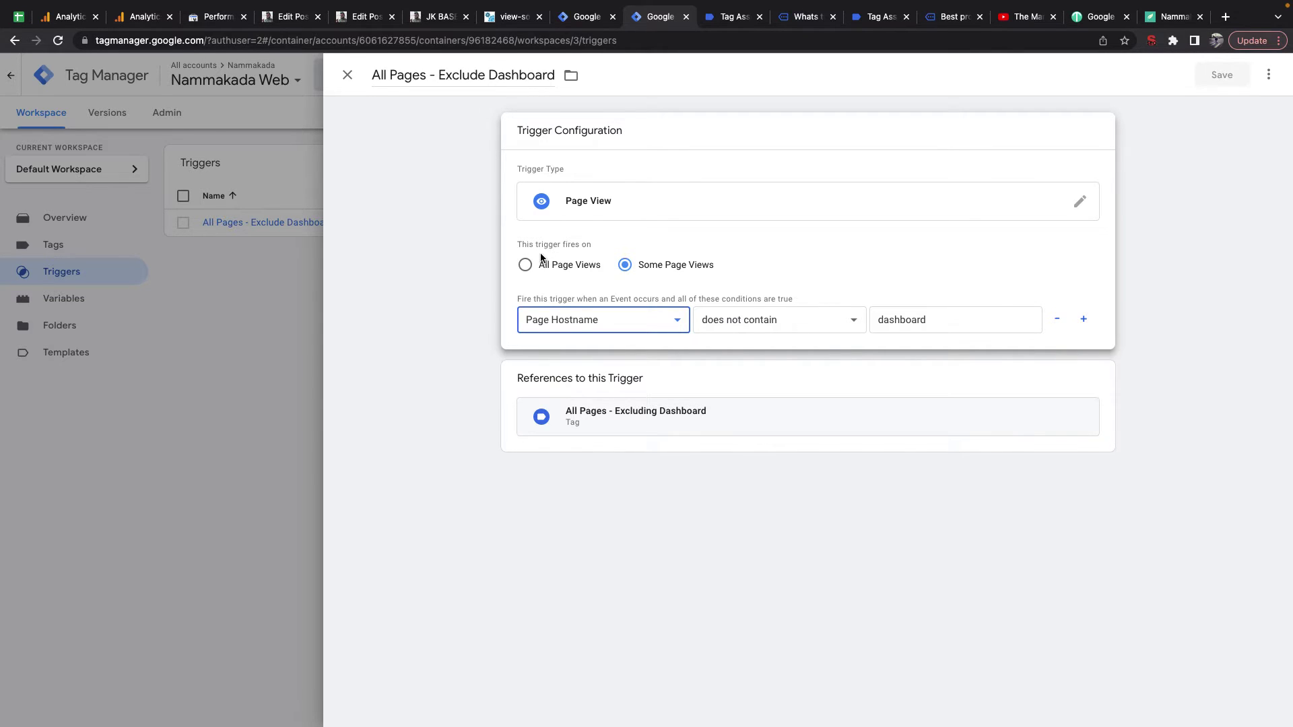
click(358, 86)
Step: Switch to the draw.io diagram and rename the Google Pixel box in the Tag Managers list to Lorem
key(ctrl+Right)
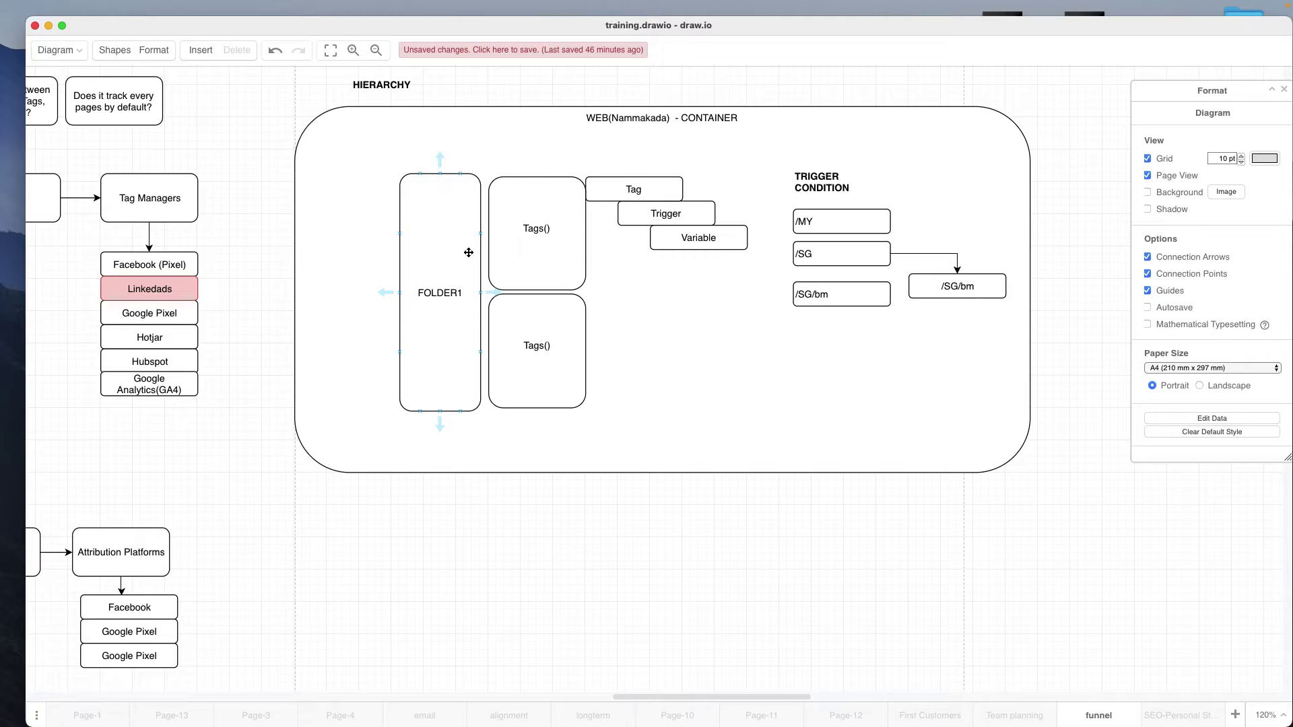
scroll(468, 251, up, 1)
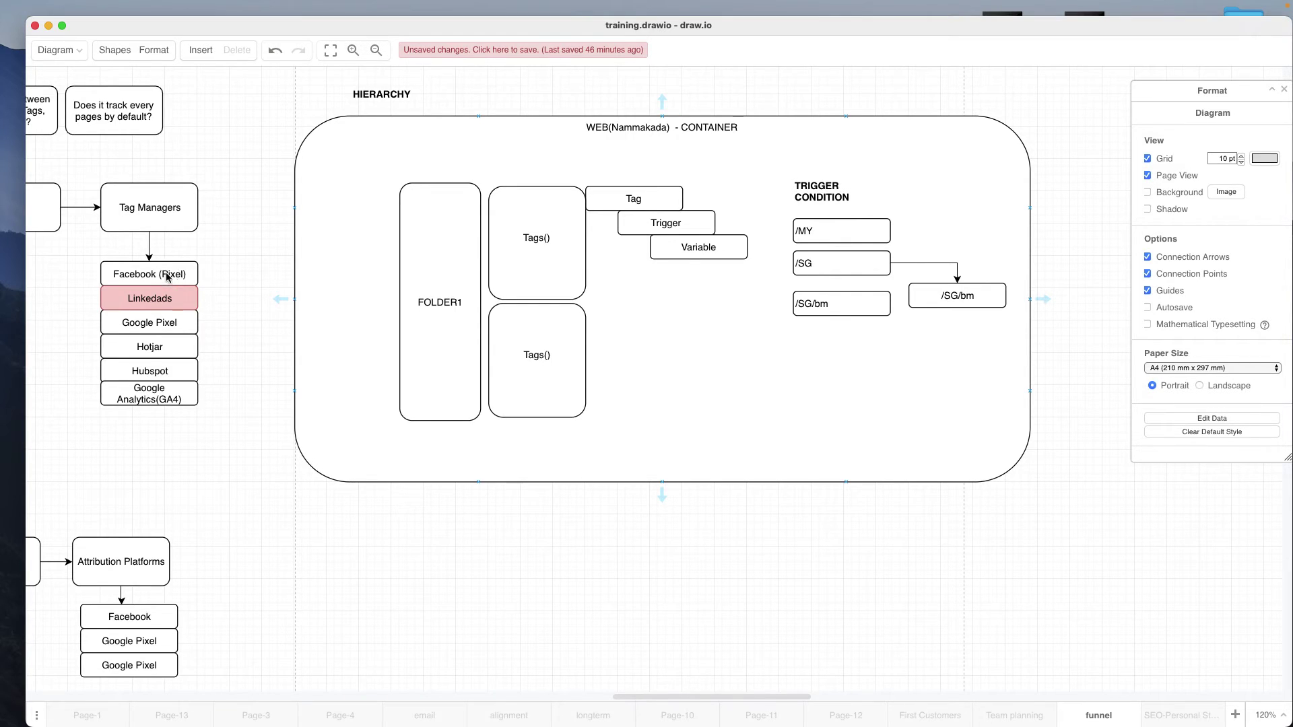
click(162, 329)
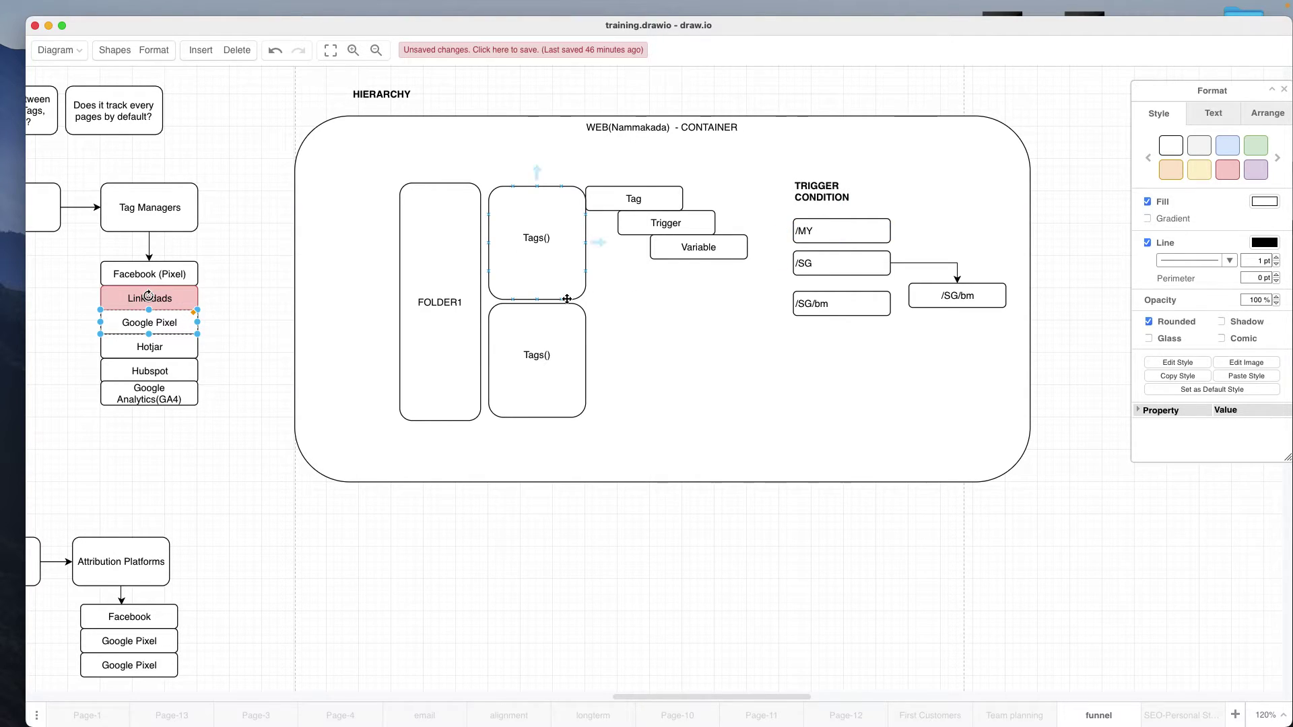
click(155, 326)
double_click(155, 326)
text(Lorem)
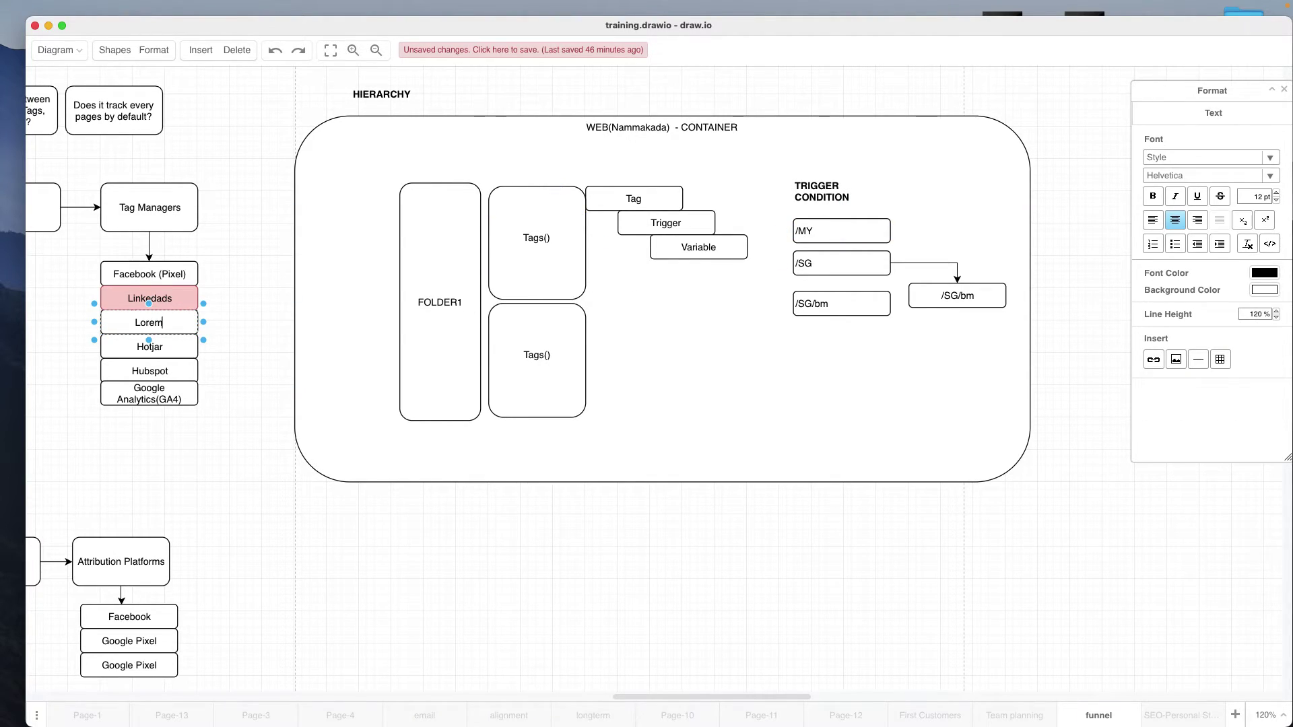
click(149, 396)
click(174, 350)
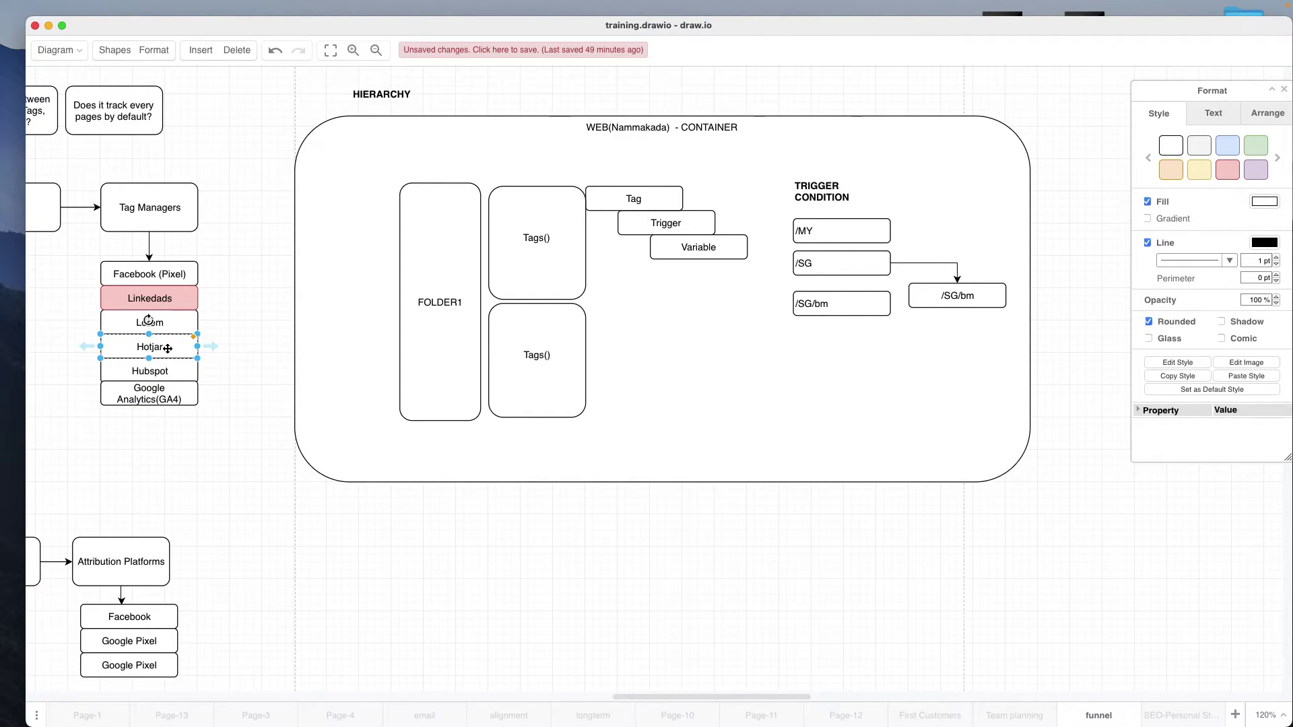
Step: Switch to the browser and view the iSTRATA - Training Tracking sheet and Hotjar's New site form
key(ctrl+Left)
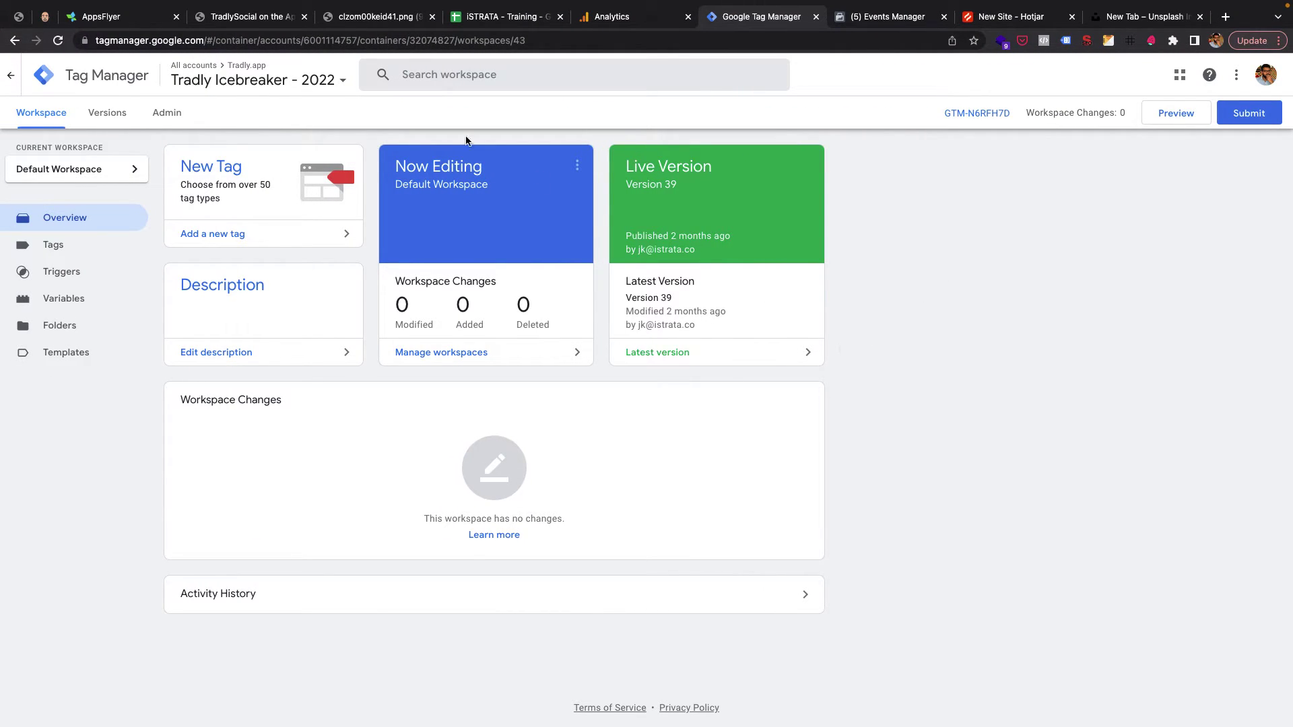
click(490, 18)
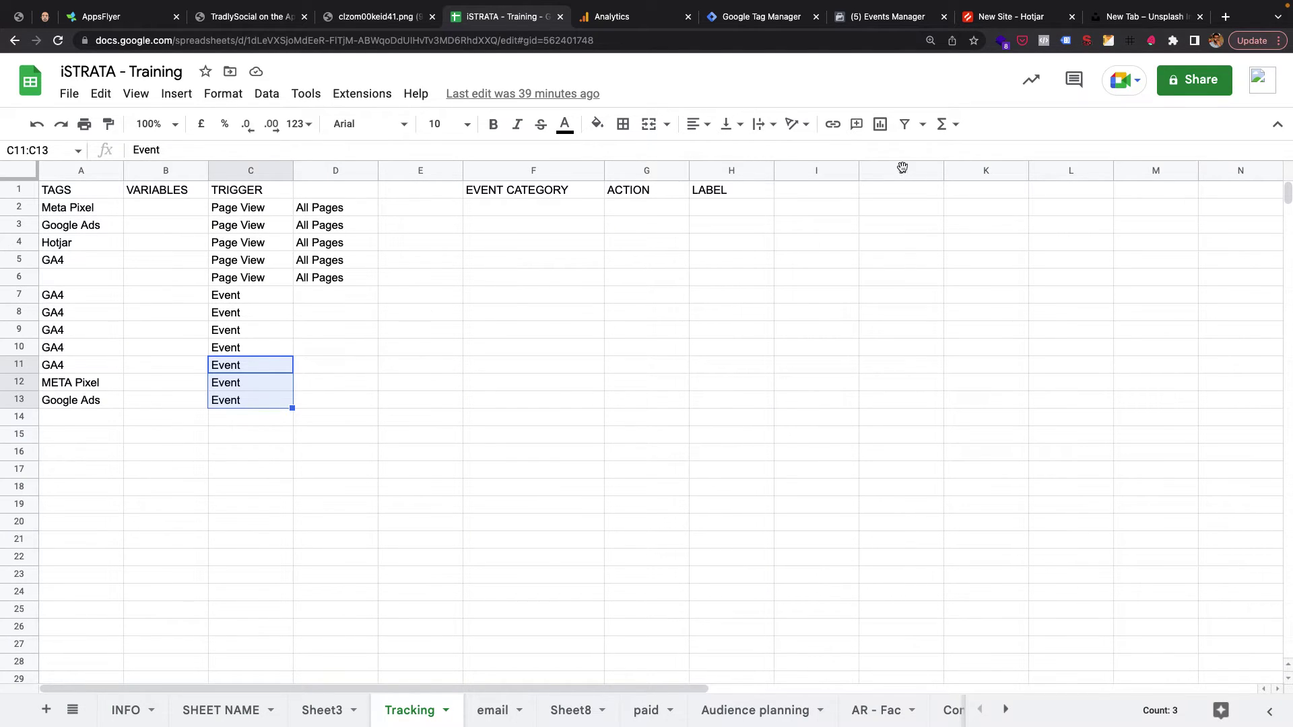
click(995, 14)
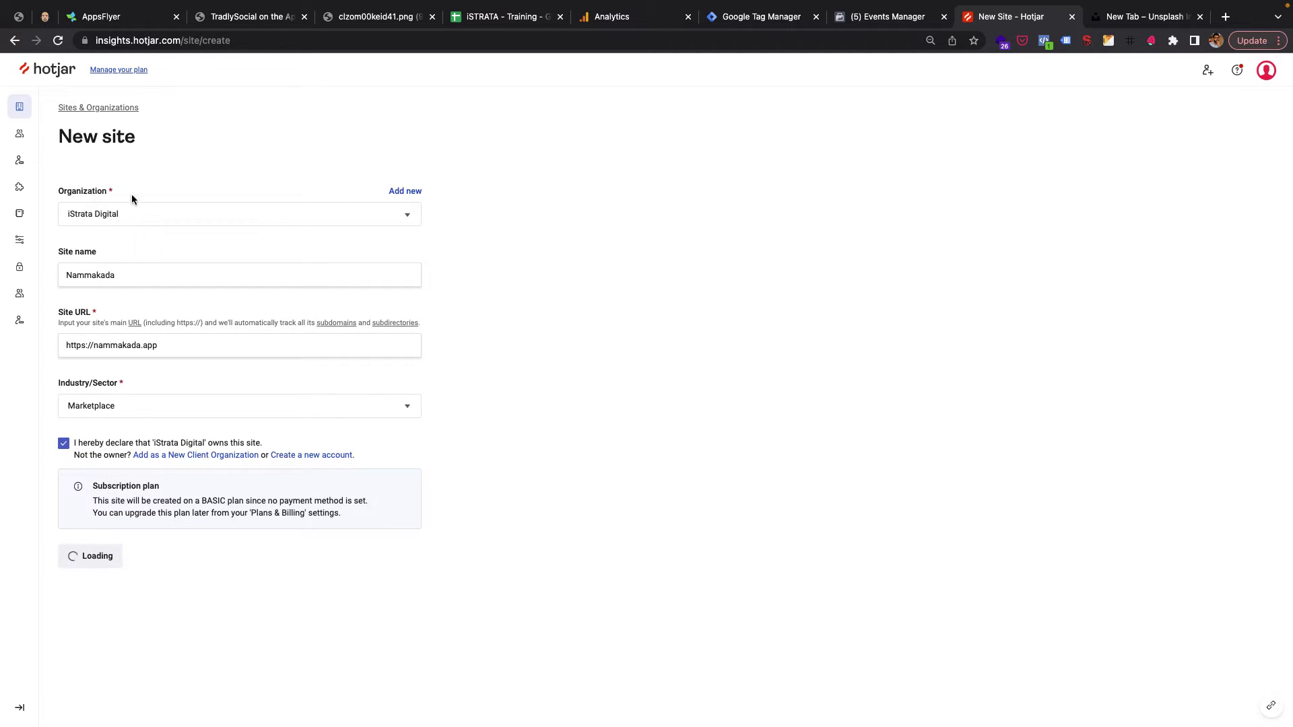
Step: Switch to Facebook Events Manager, look through all its tools, and bring up the options for connecting a new data source
click(889, 15)
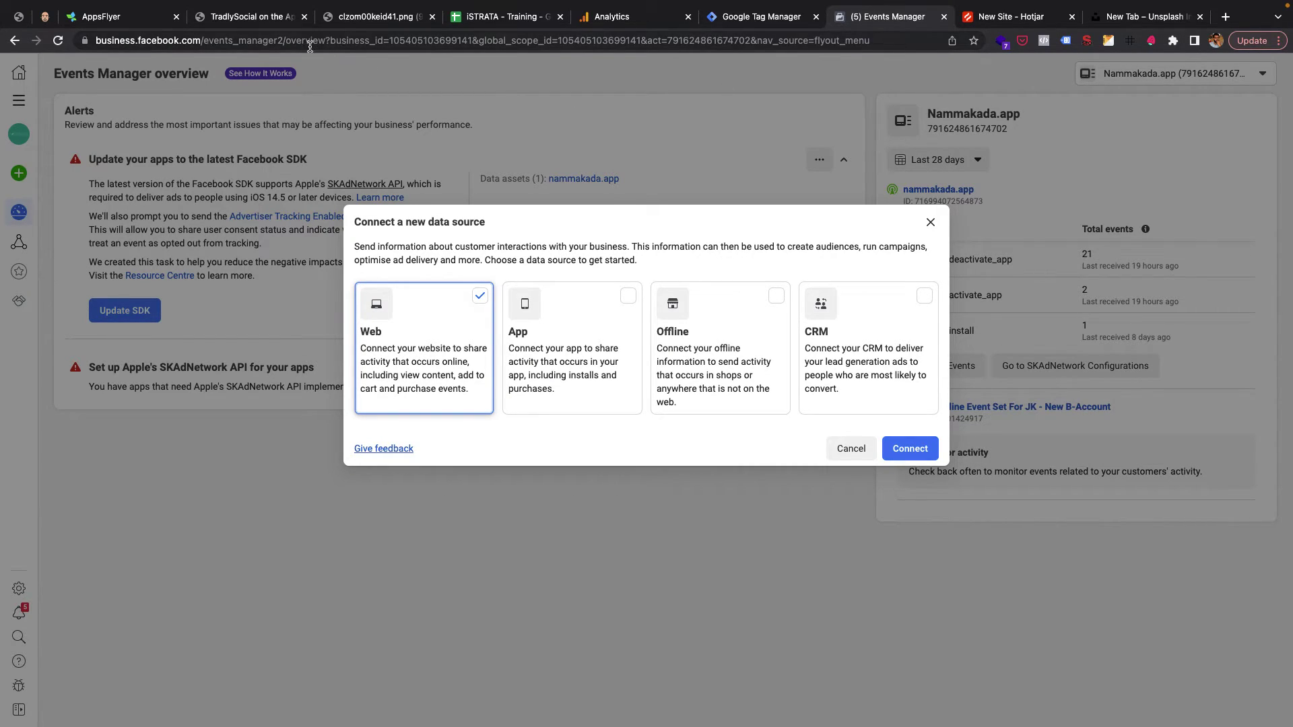
click(931, 223)
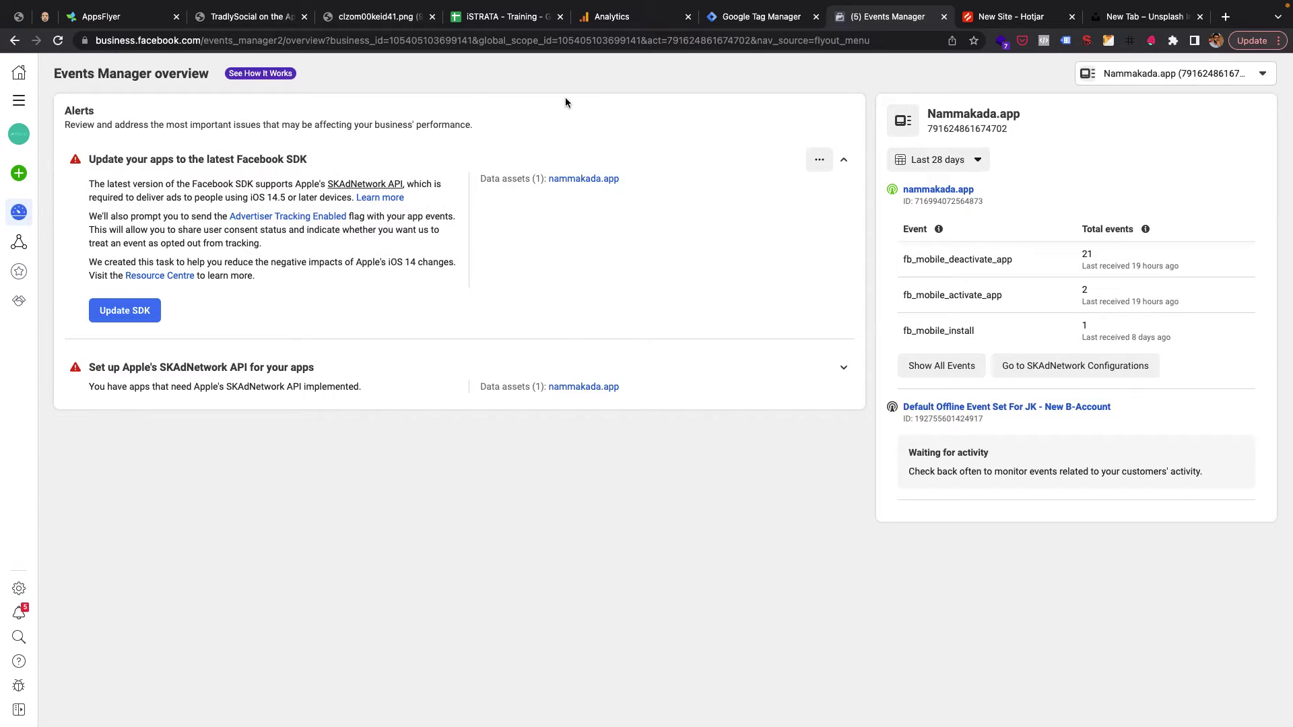
click(26, 101)
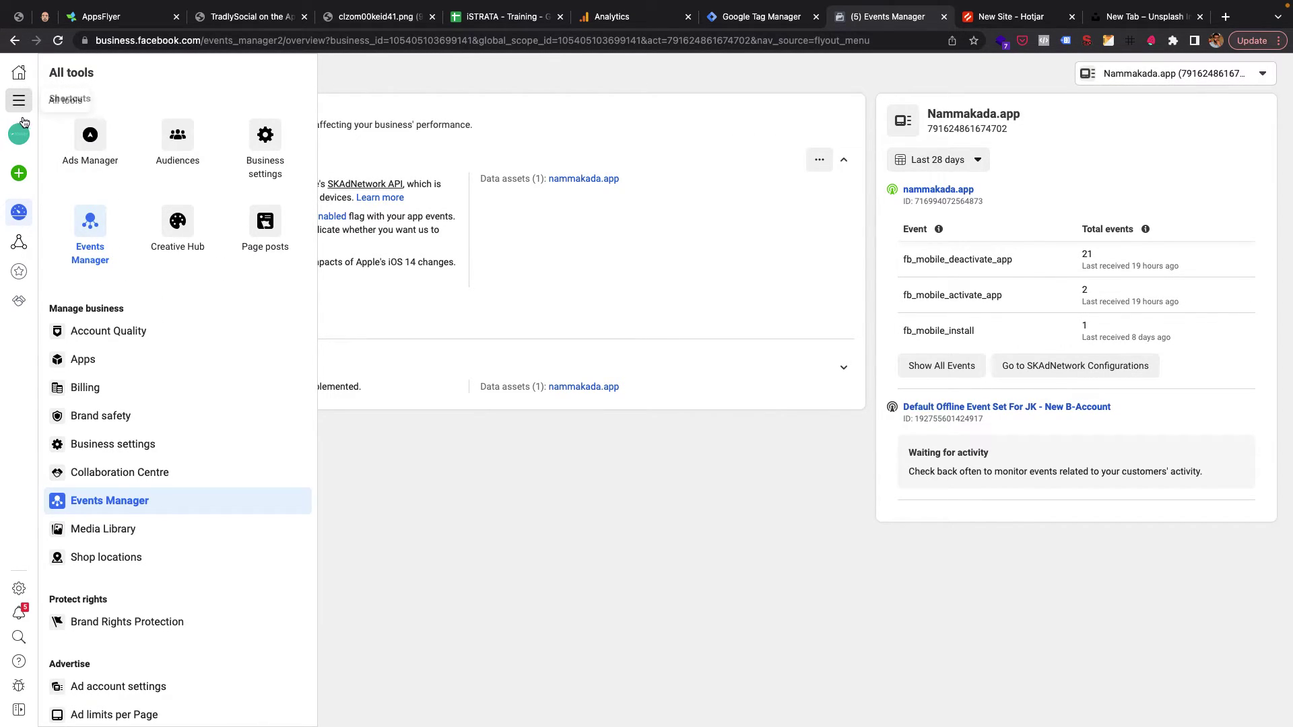
click(338, 506)
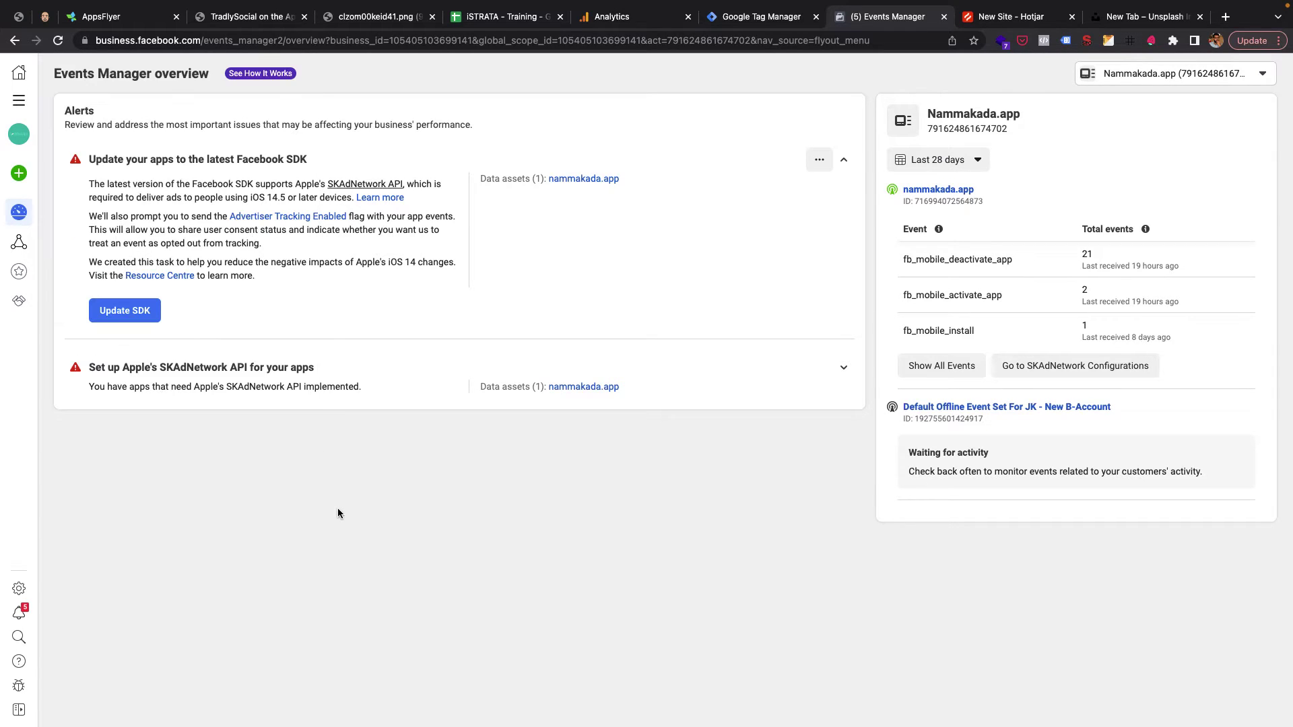
click(20, 174)
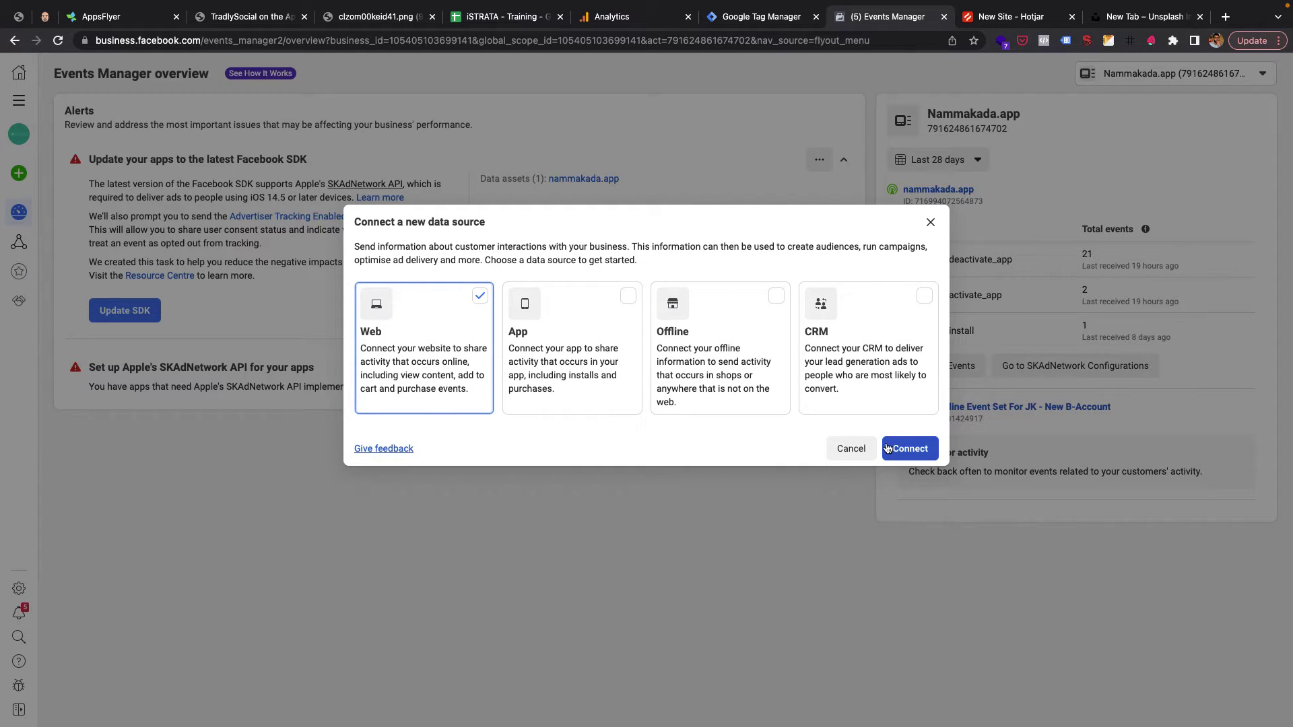
Step: Switch to the iSTRATA - Training Tracking sheet and extend the first tag name in A2 to Meta Pixel - Web
click(483, 15)
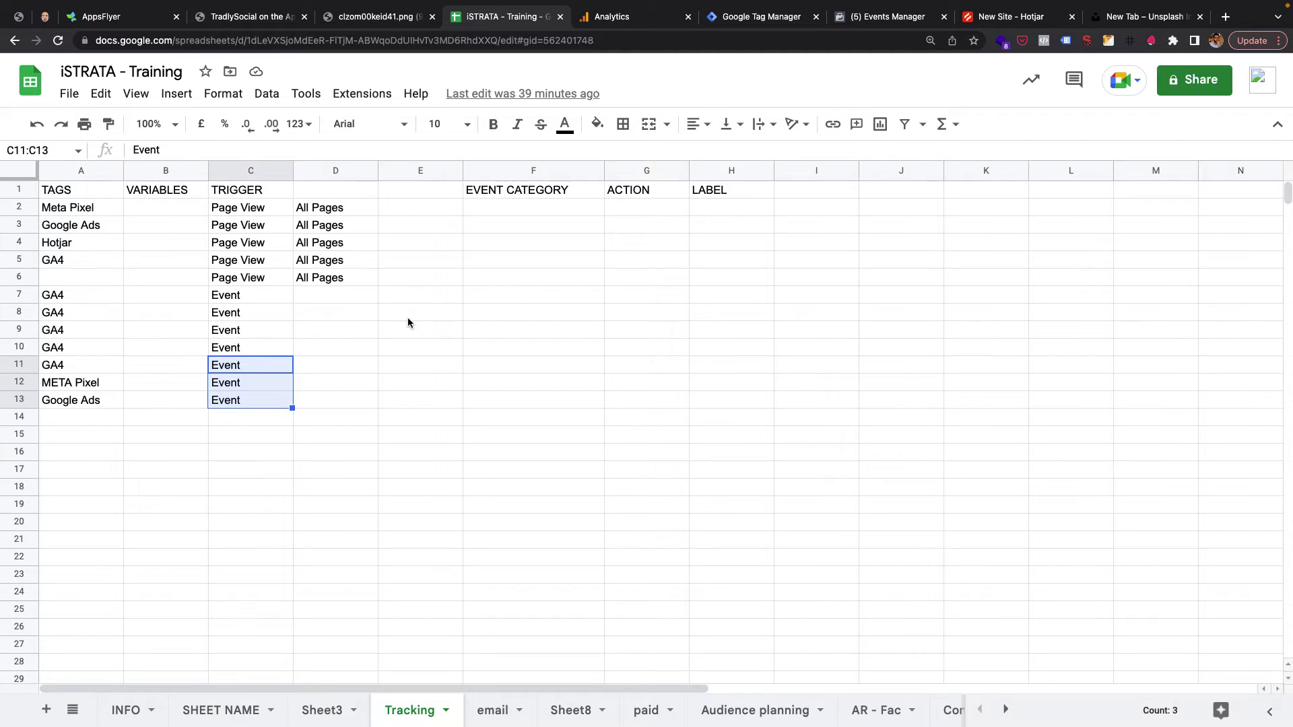
click(112, 208)
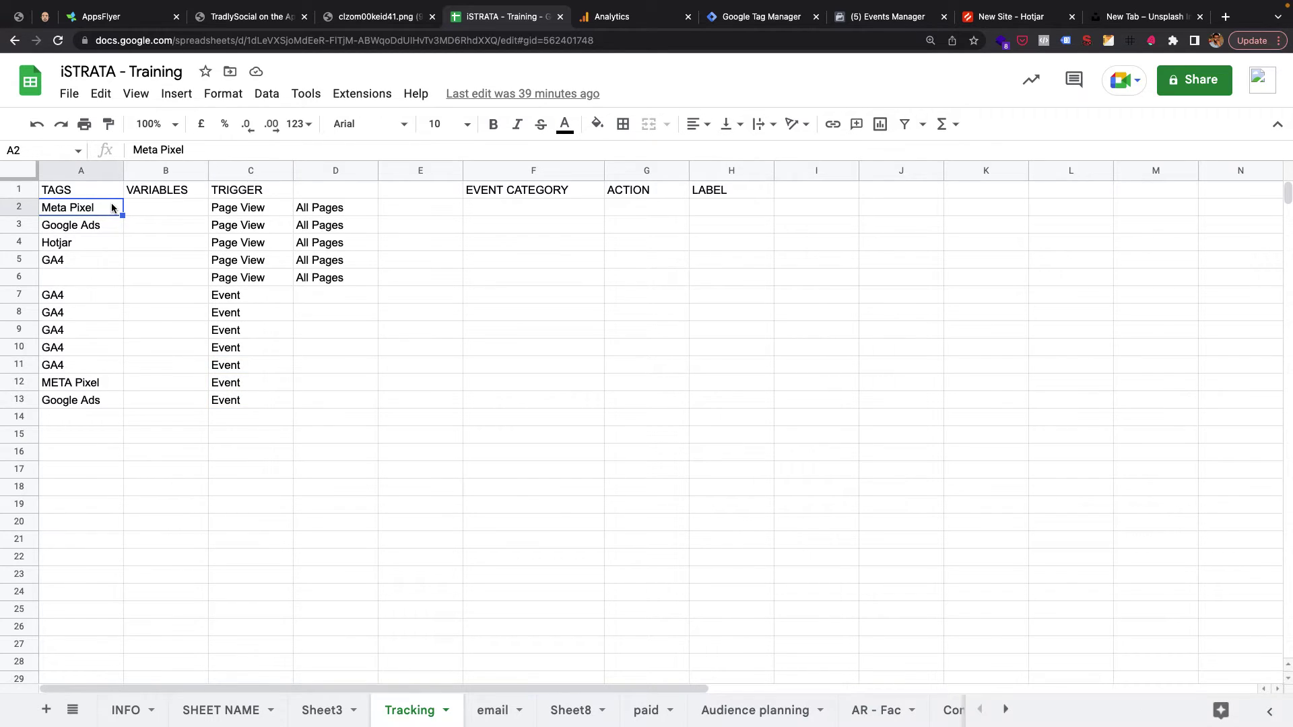
double_click(112, 204)
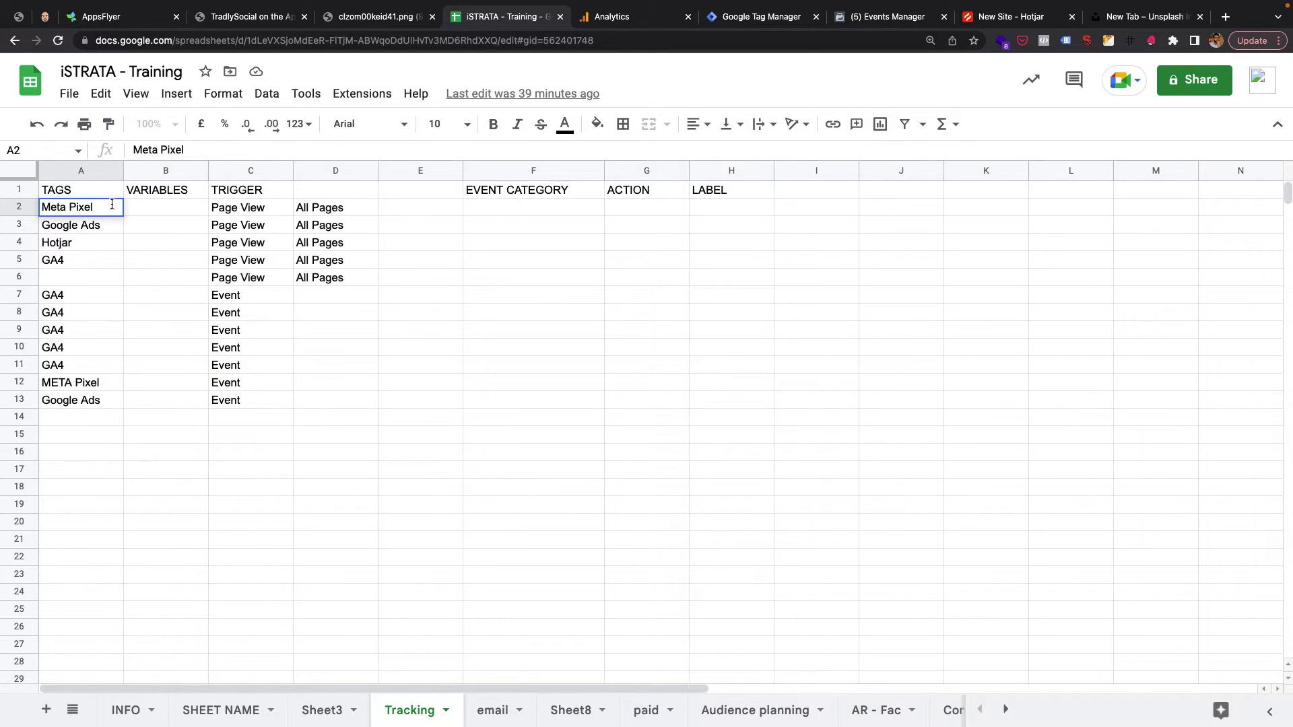
text(- Web)
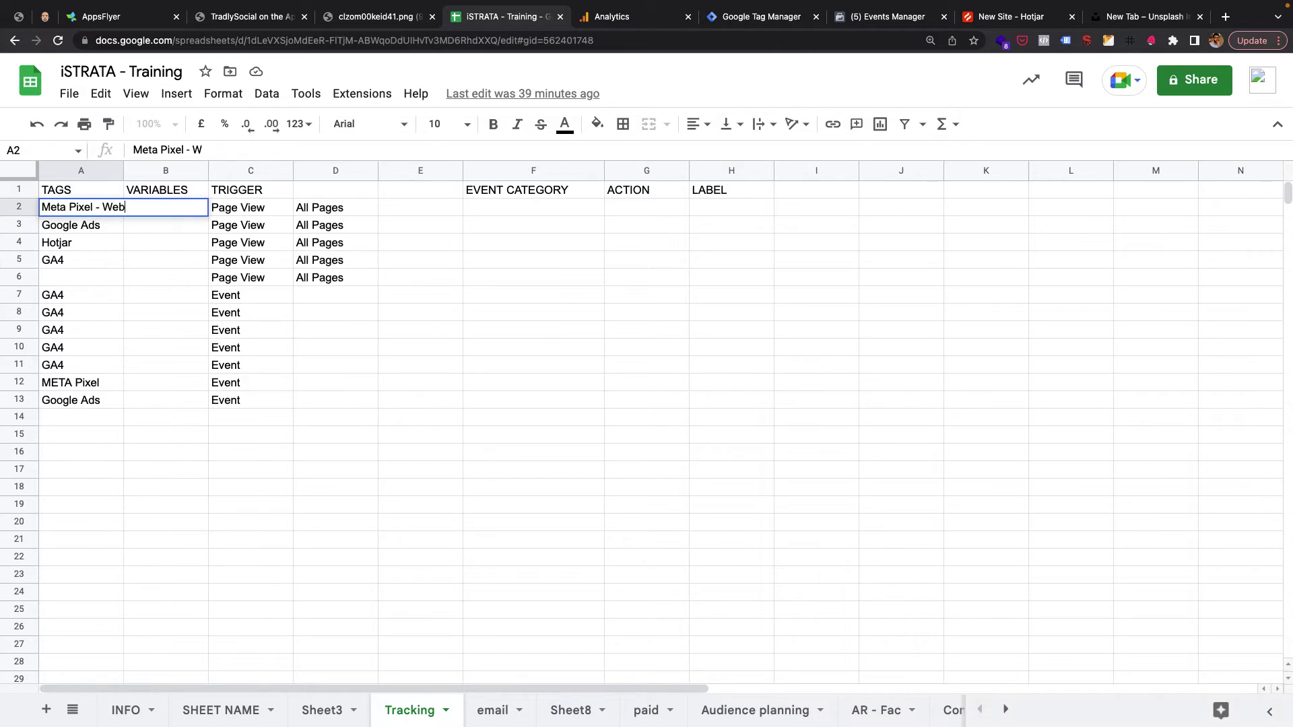
key(Return)
Step: Go through the Page View and Event entries in the TRIGGER column alongside the first GA4 tag
drag(254, 190, 255, 279)
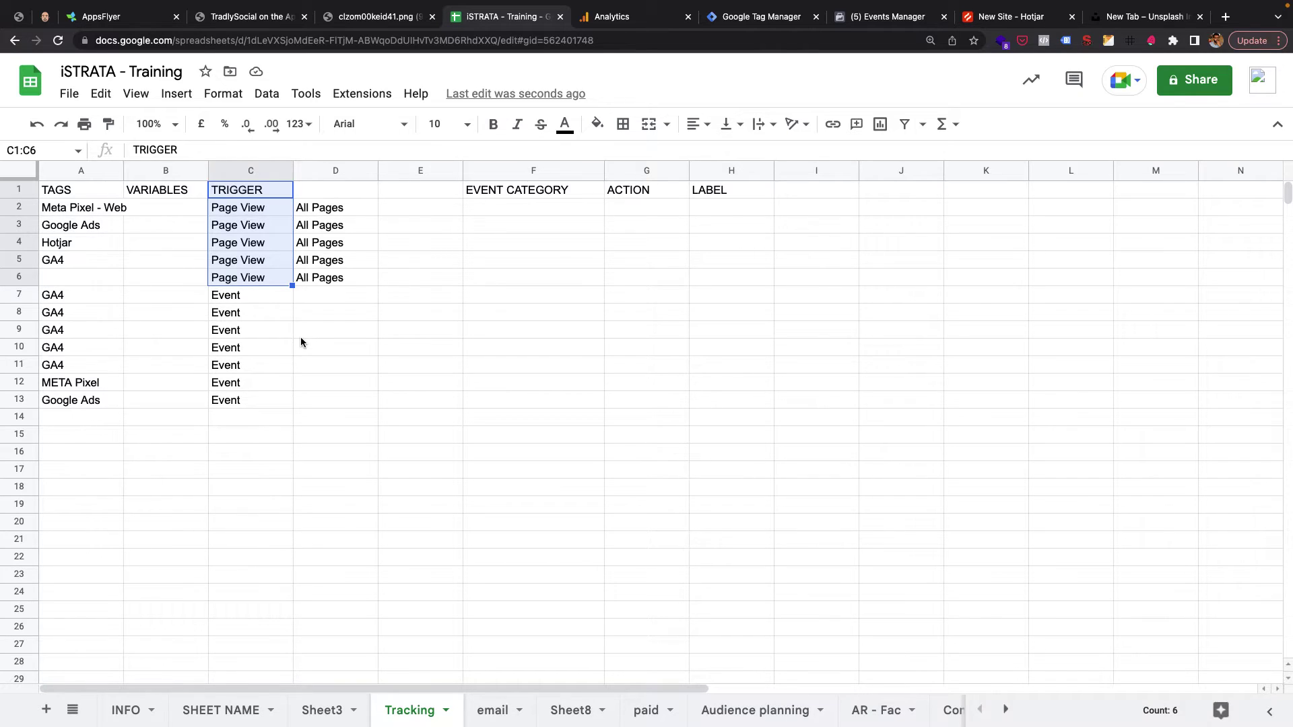
click(72, 262)
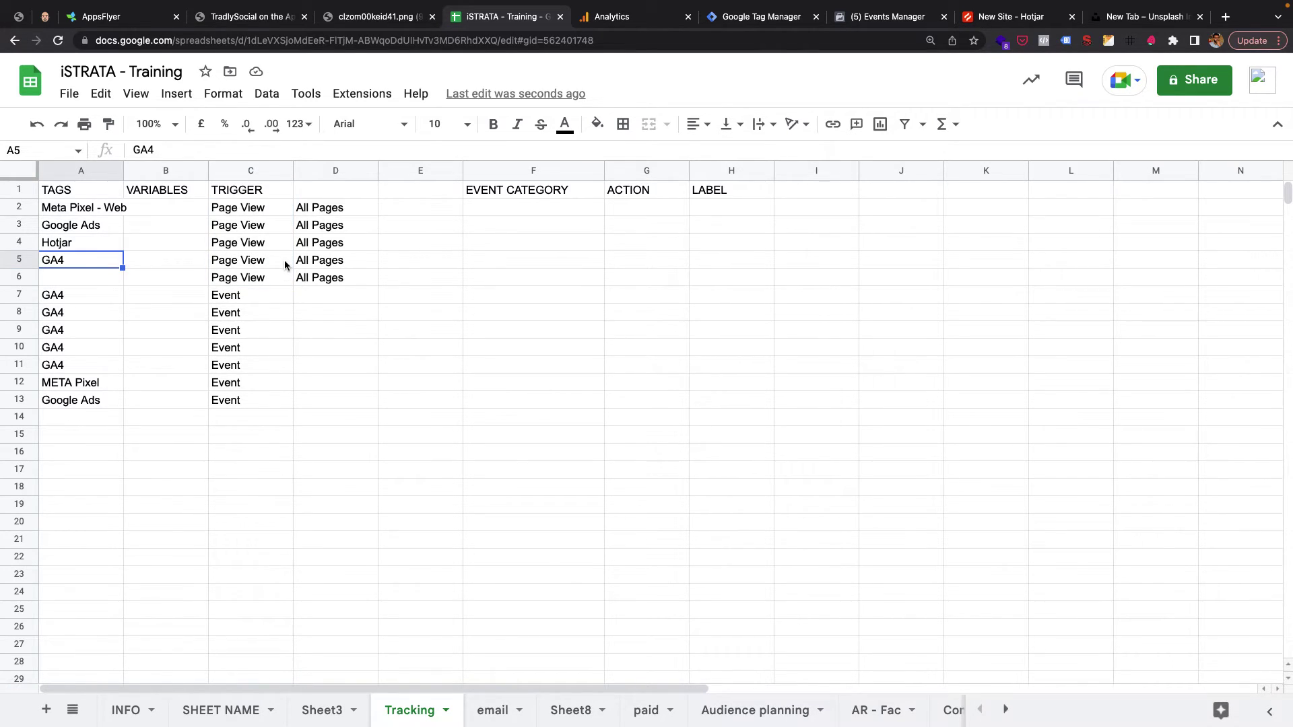
drag(239, 295, 239, 397)
click(232, 367)
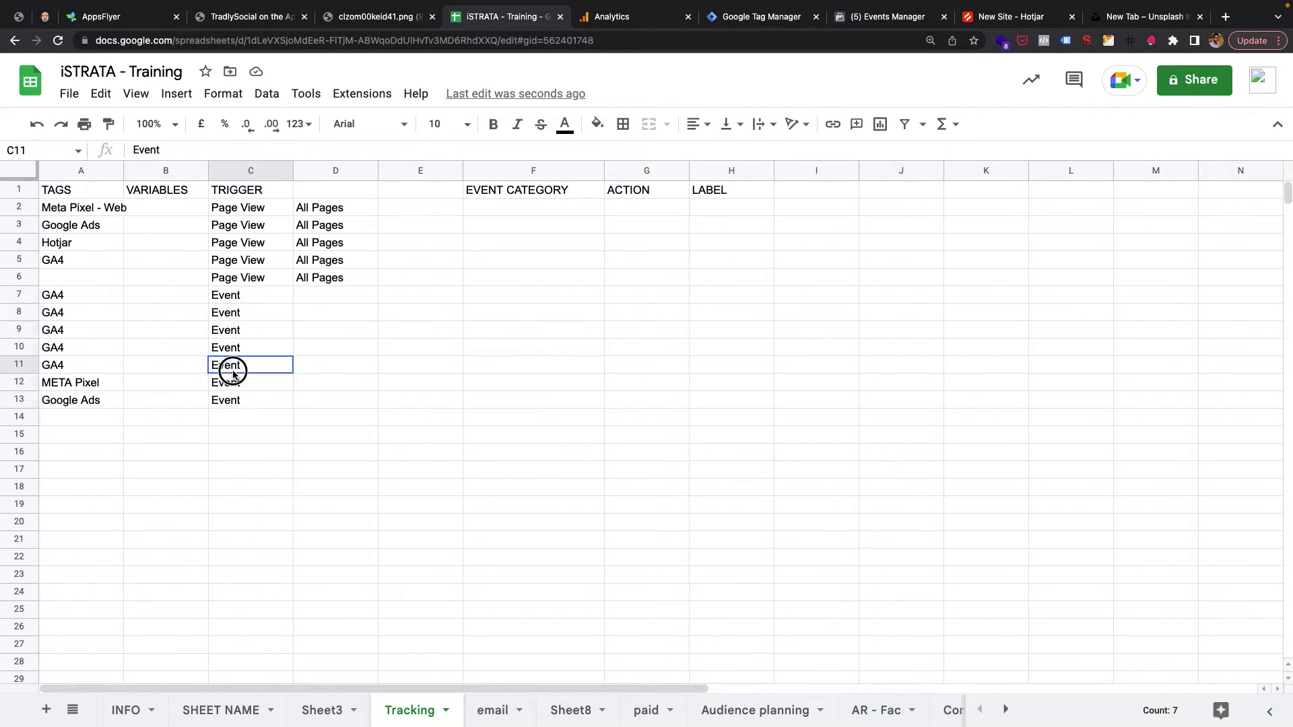
drag(248, 295, 244, 373)
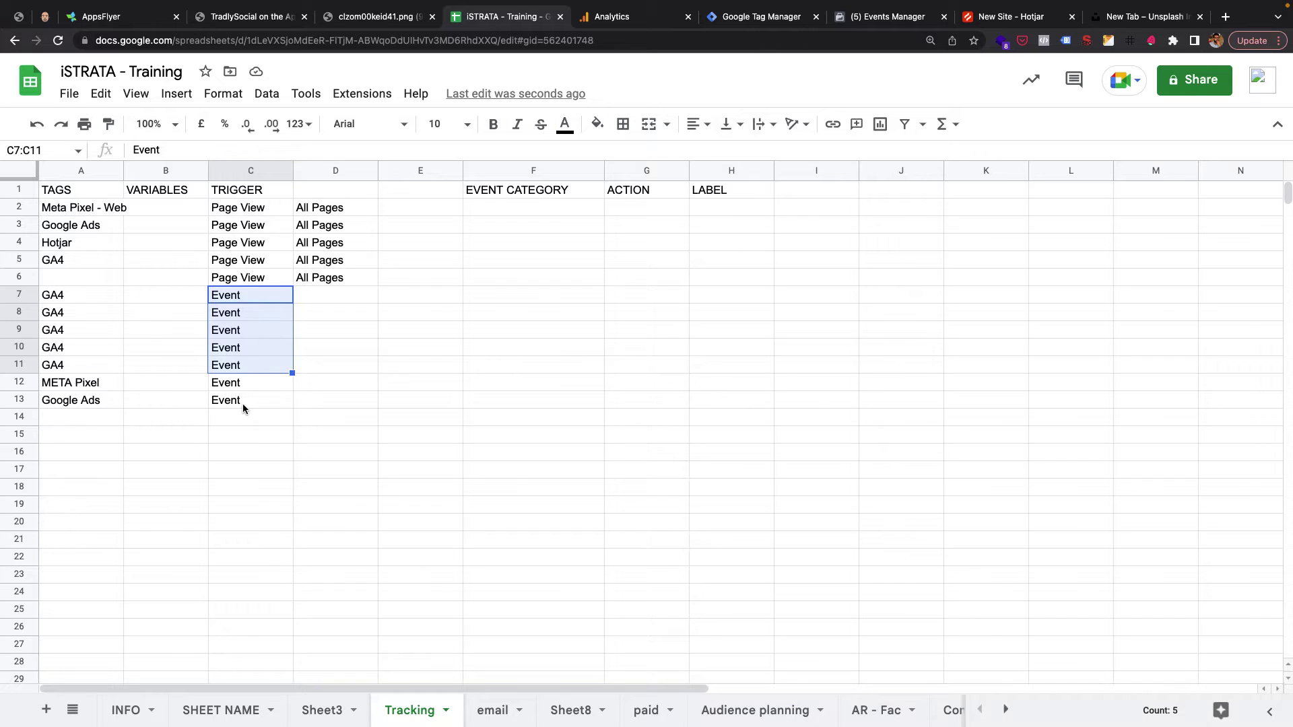
Step: Switch to the draw.io diagram and append (AAARRR Framework) to the TRACKING SETUP title
key(ctrl+Right)
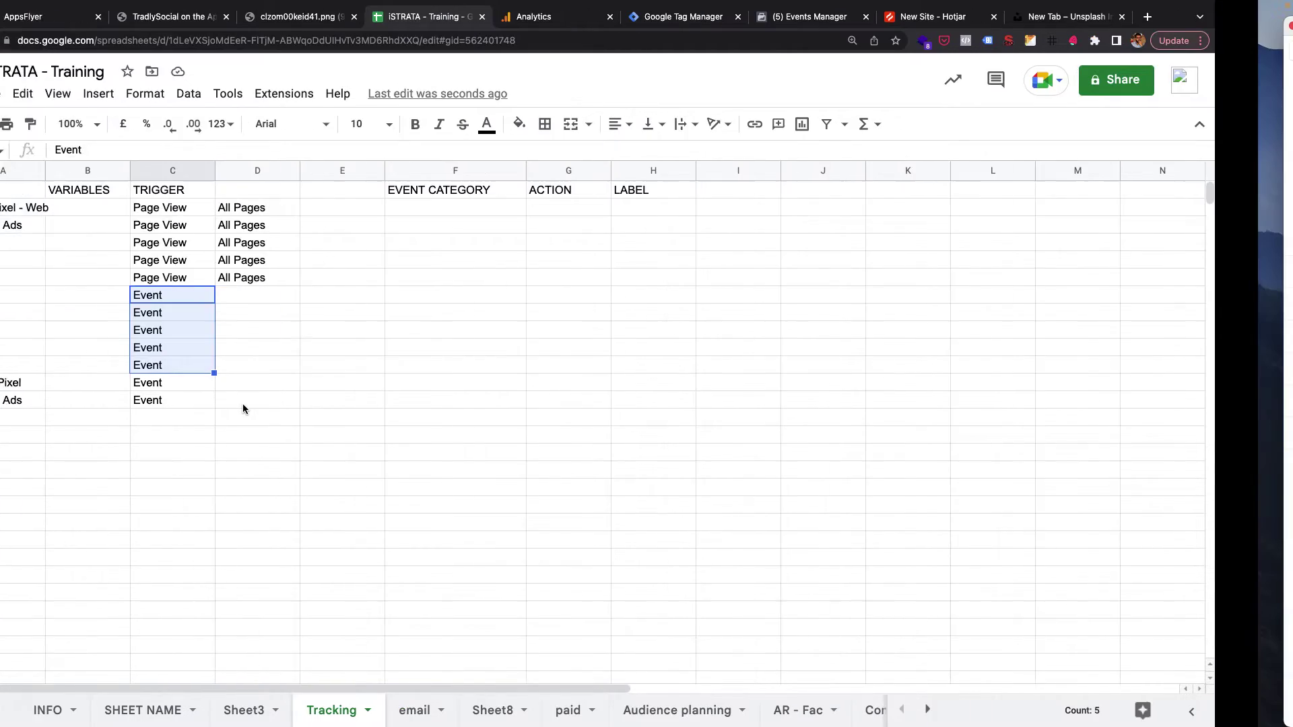
scroll(661, 413, right, 10)
scroll(662, 412, left, 8)
scroll(661, 412, down, 10)
scroll(662, 412, right, 5)
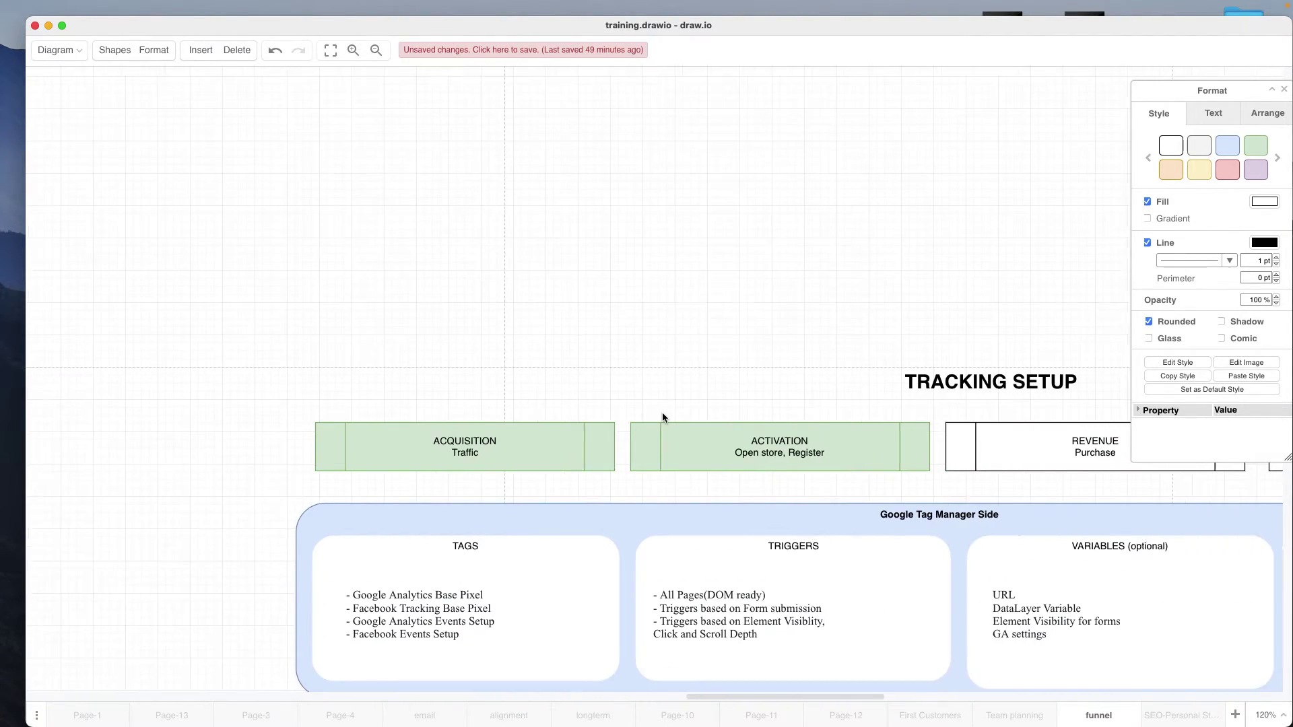
scroll(661, 412, down, 6)
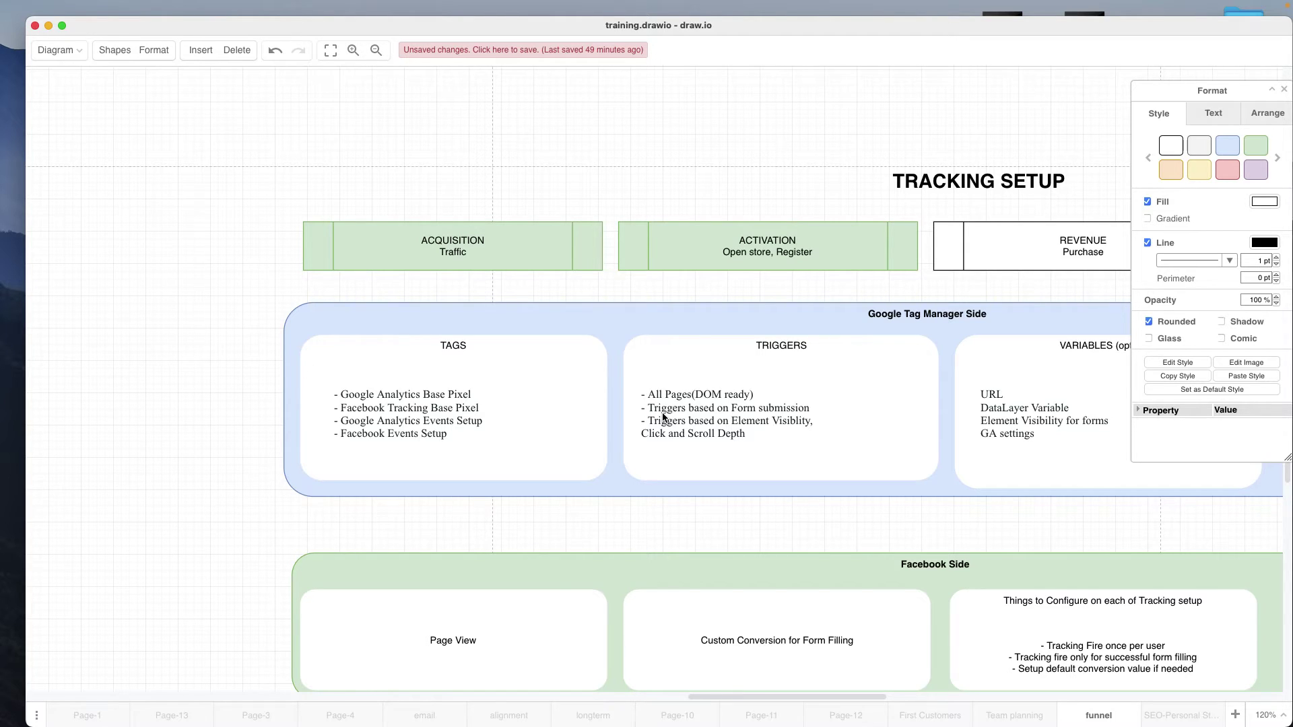
double_click(957, 182)
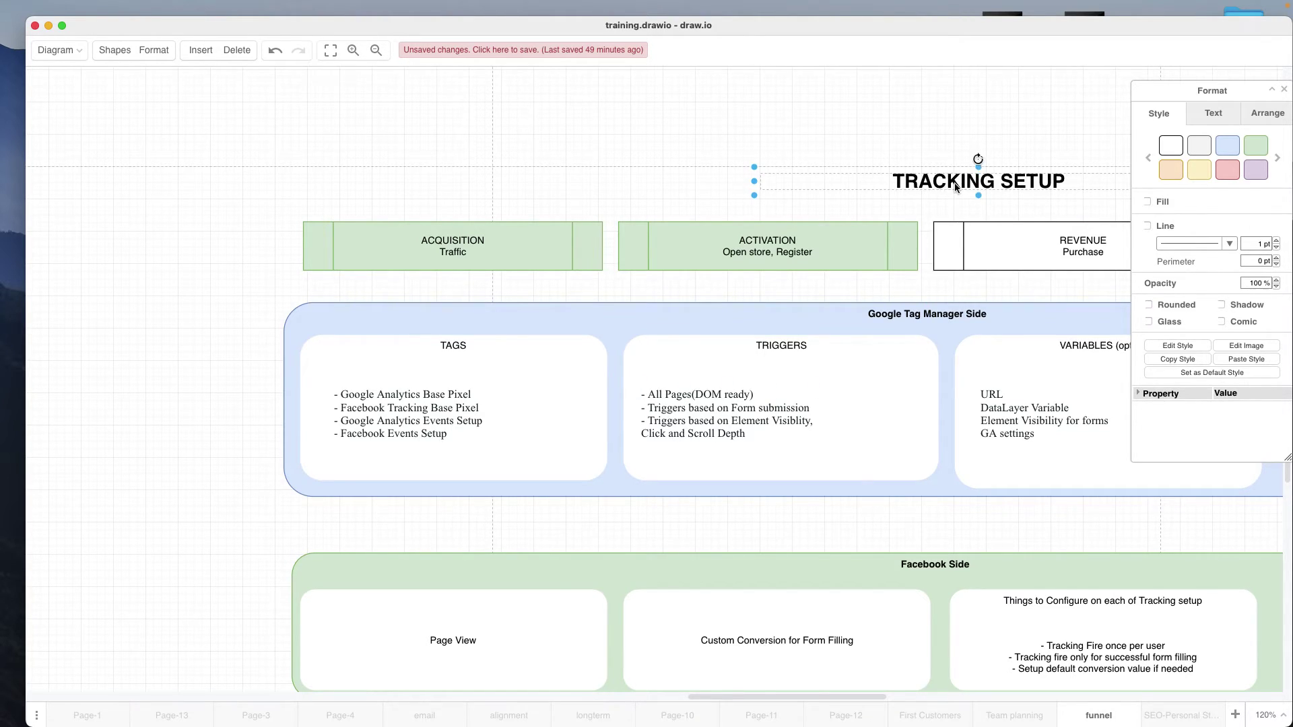
text((AAA)
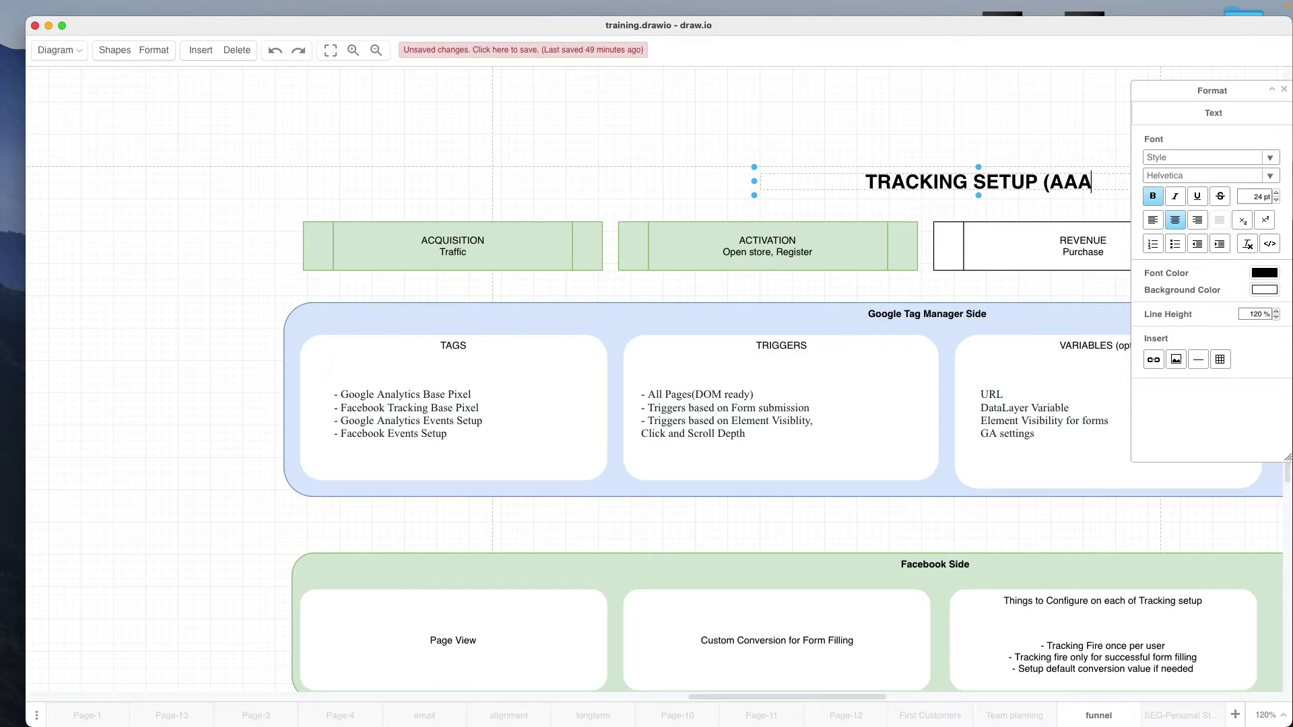
text(RRR Frame)
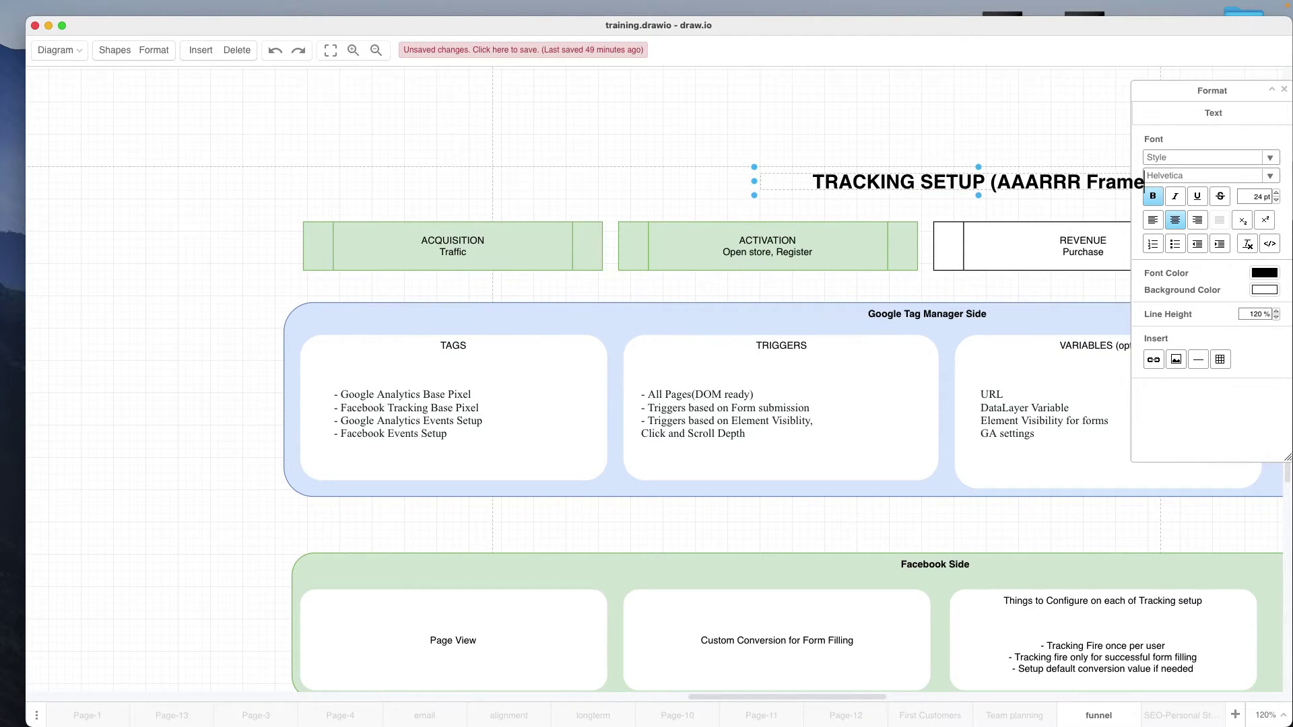
text(work))
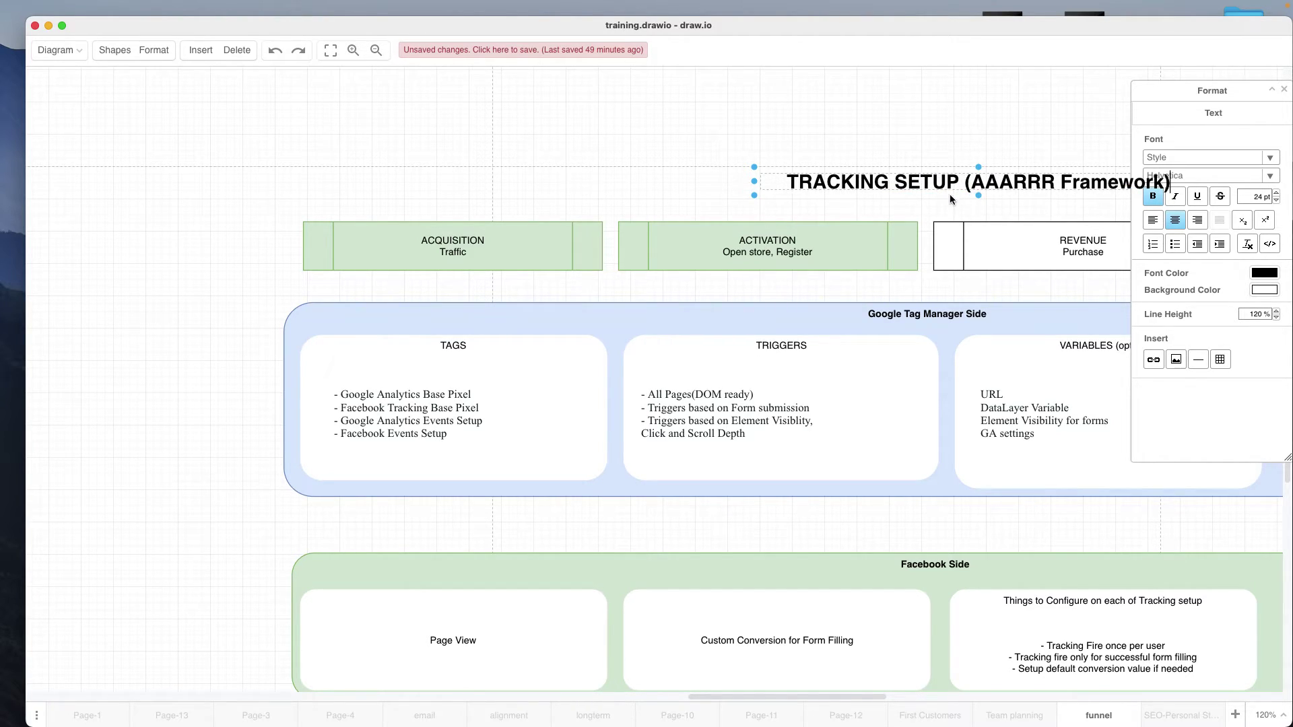
click(786, 100)
scroll(787, 100, right, 5)
Step: Glance at the Tag Manager overview, return to draw.io, close the Format panel and review the Google Tag Manager and Facebook sides
key(ctrl+Left)
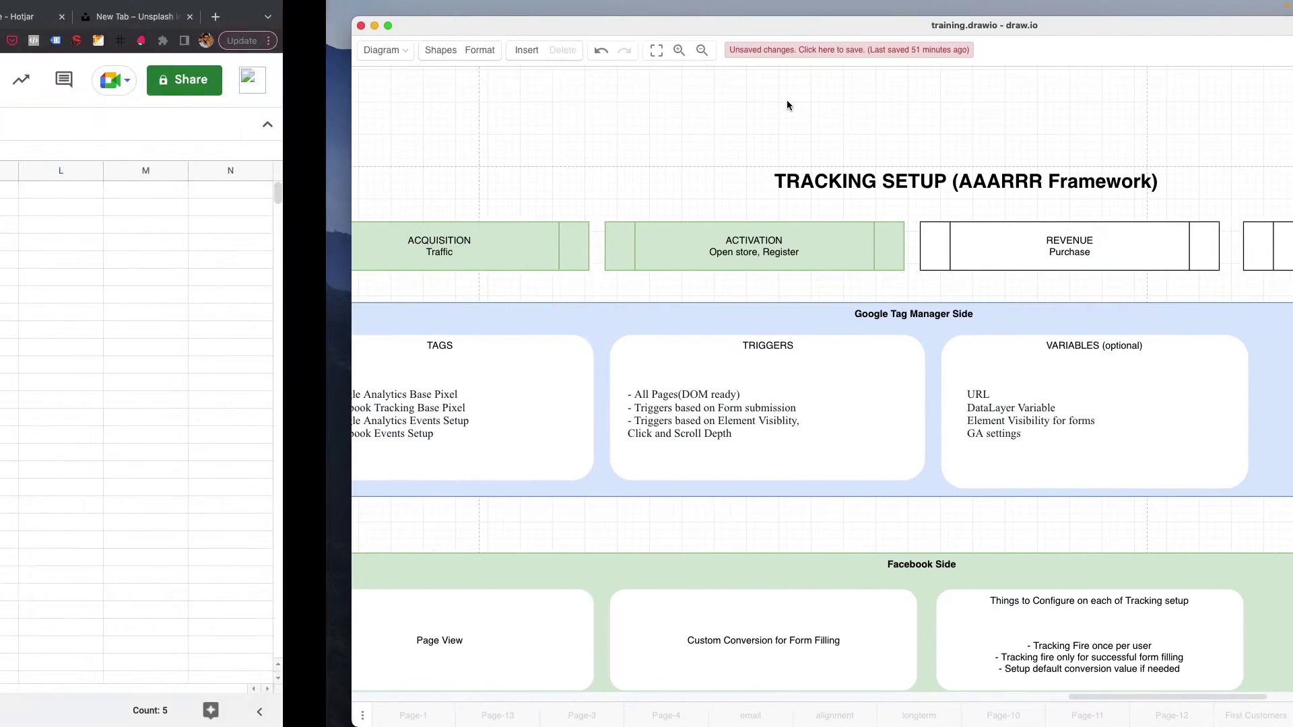
click(733, 30)
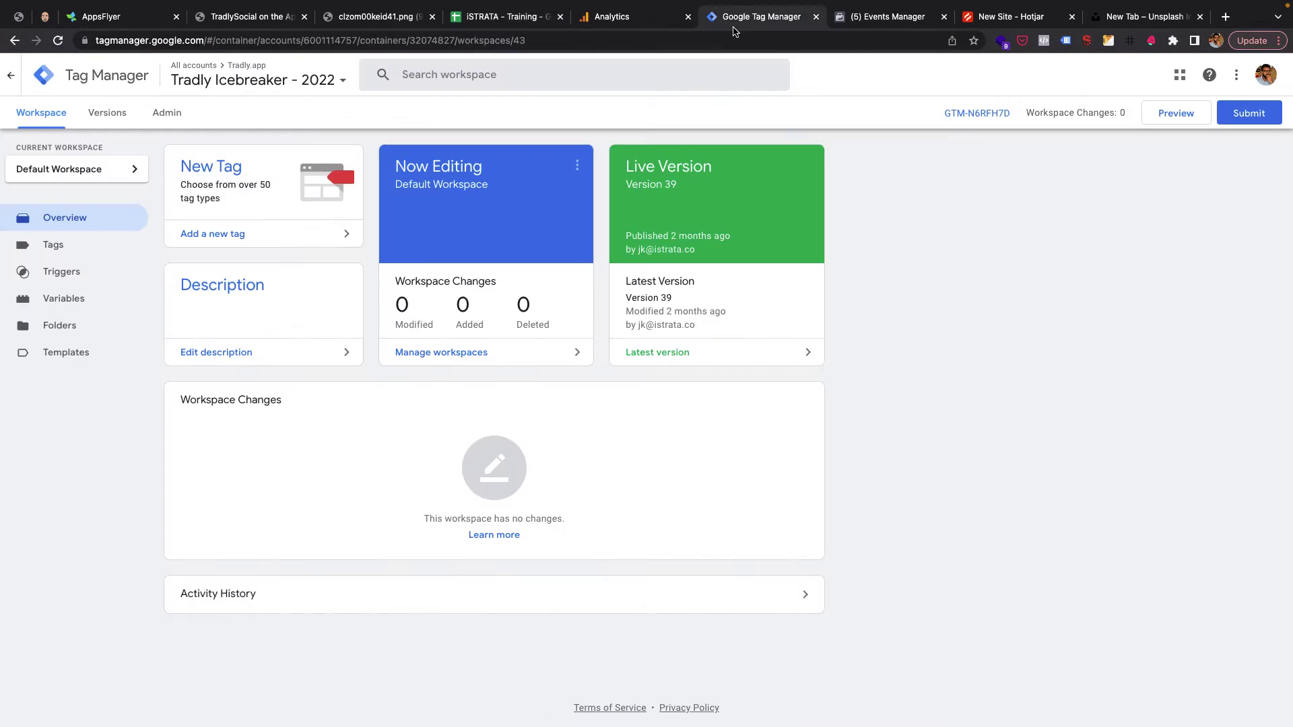
key(ctrl+Right)
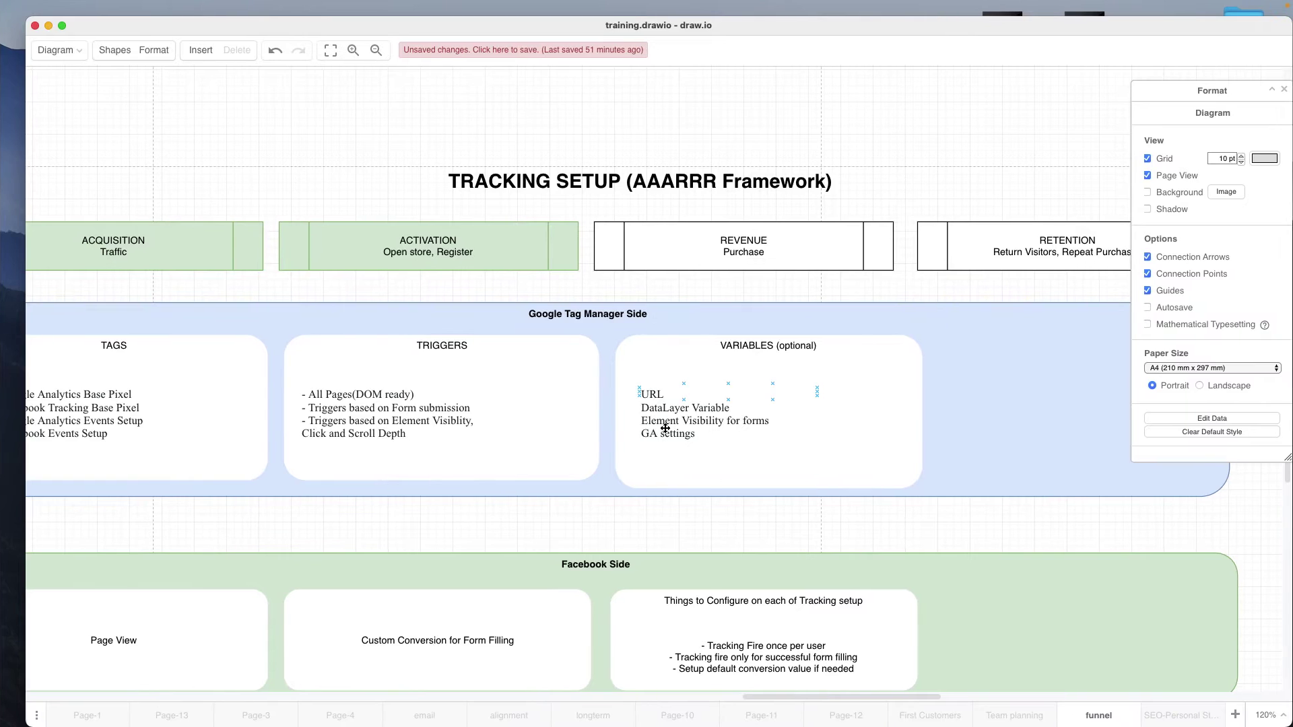
scroll(666, 428, left, 4)
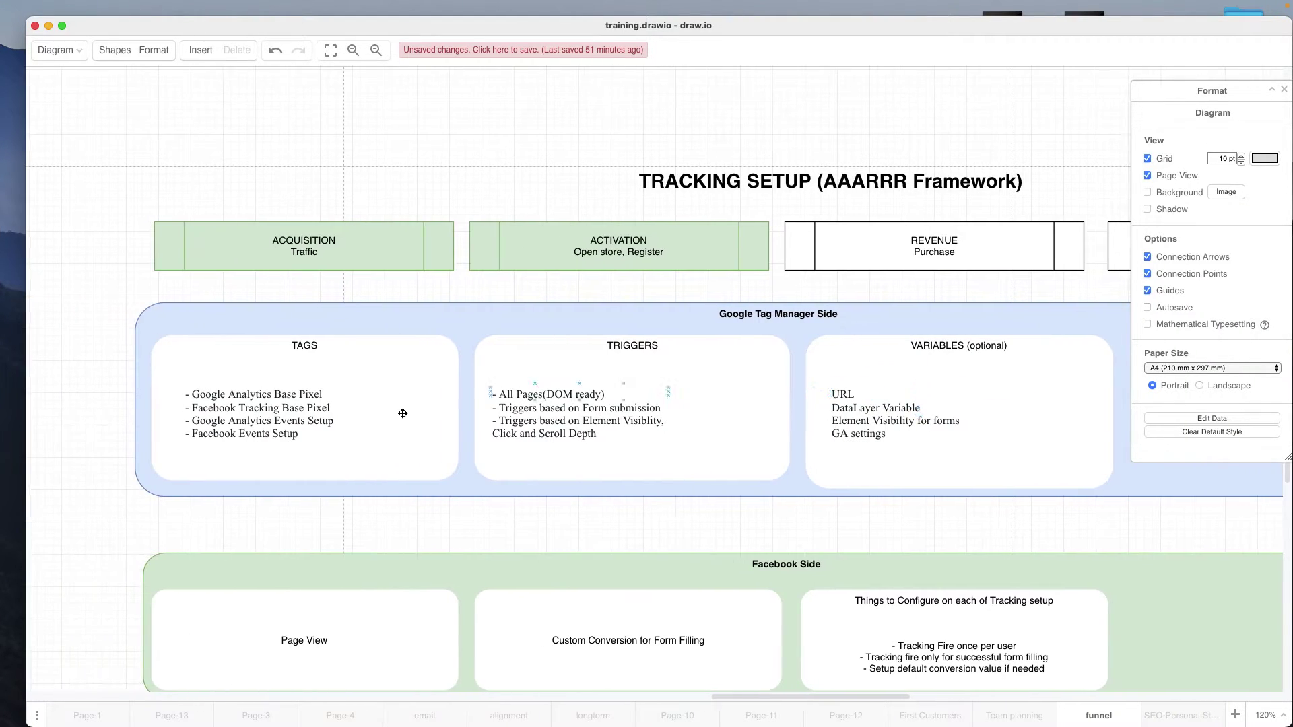
scroll(450, 476, down, 2)
scroll(450, 480, down, 2)
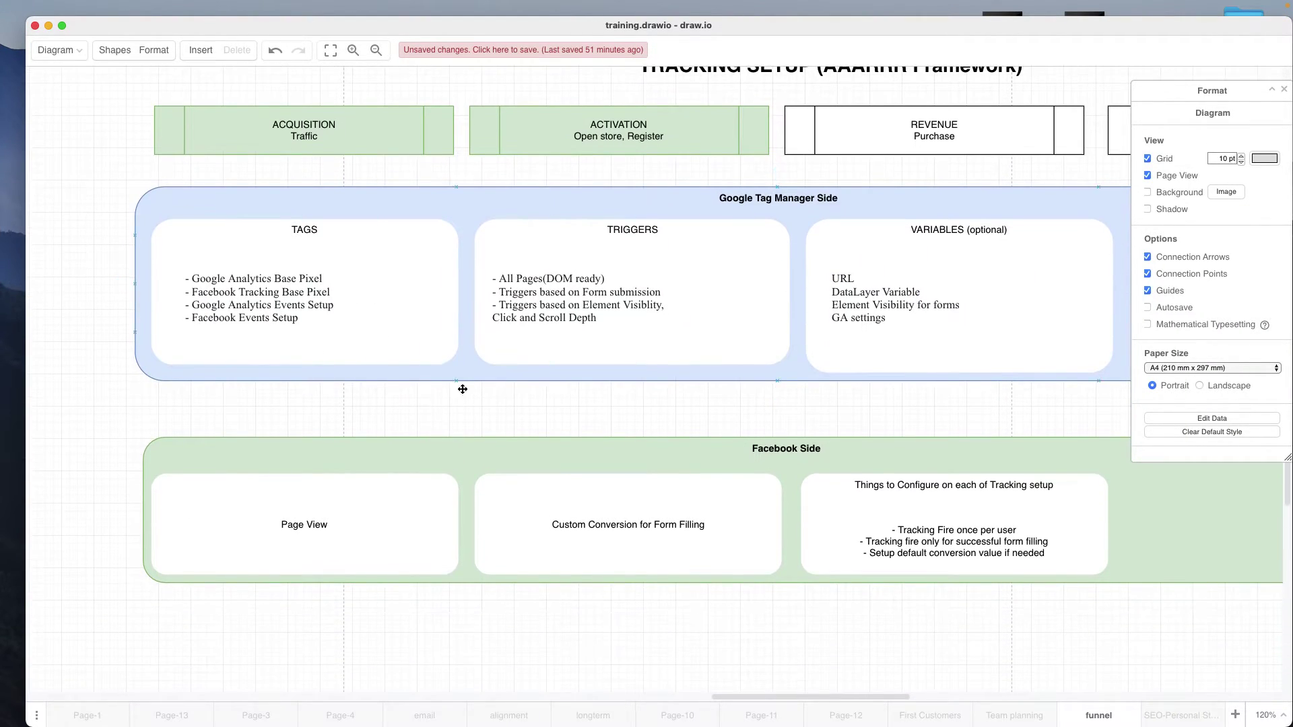
scroll(453, 419, up, 2)
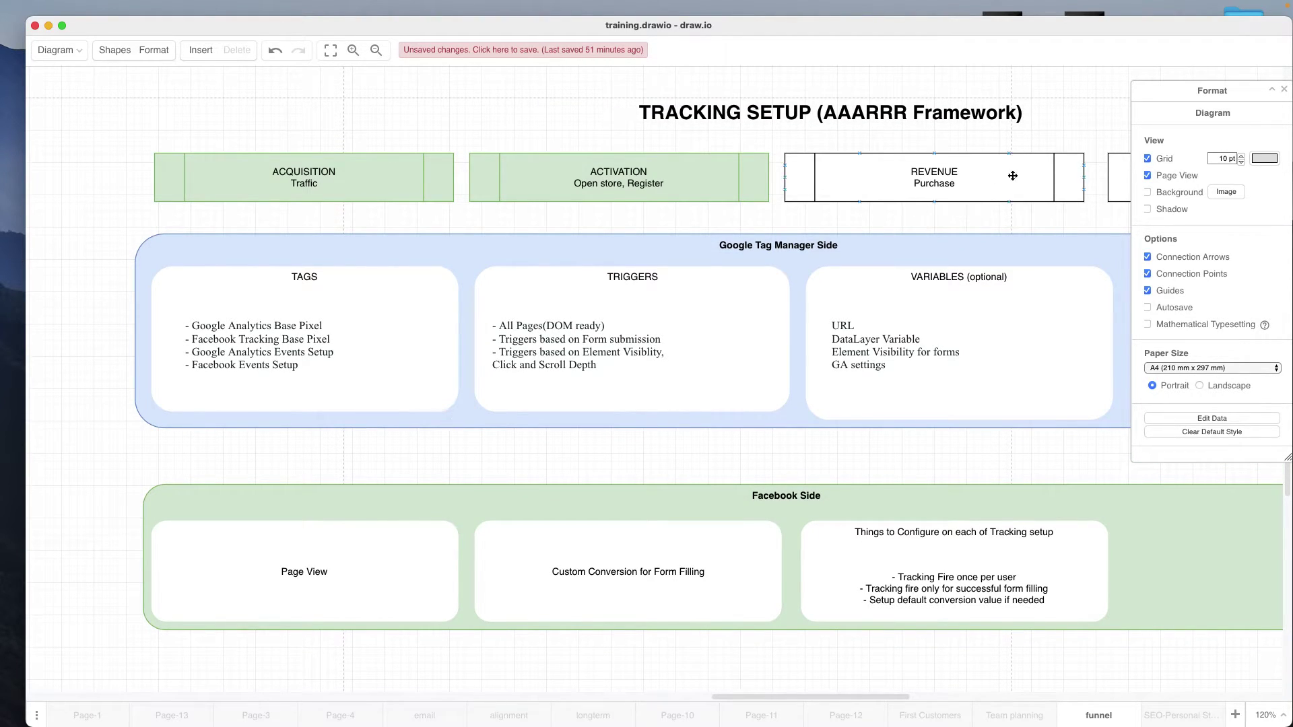
click(1285, 90)
scroll(625, 374, up, 1)
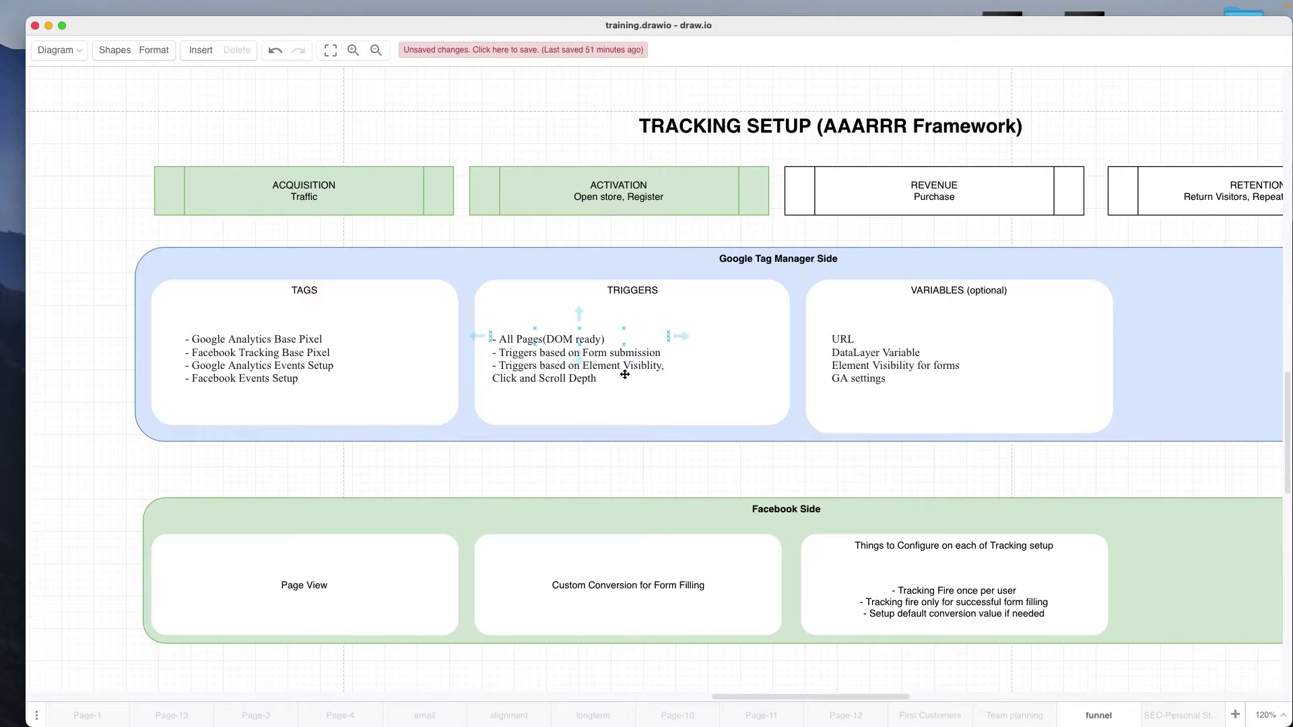
scroll(625, 374, up, 3)
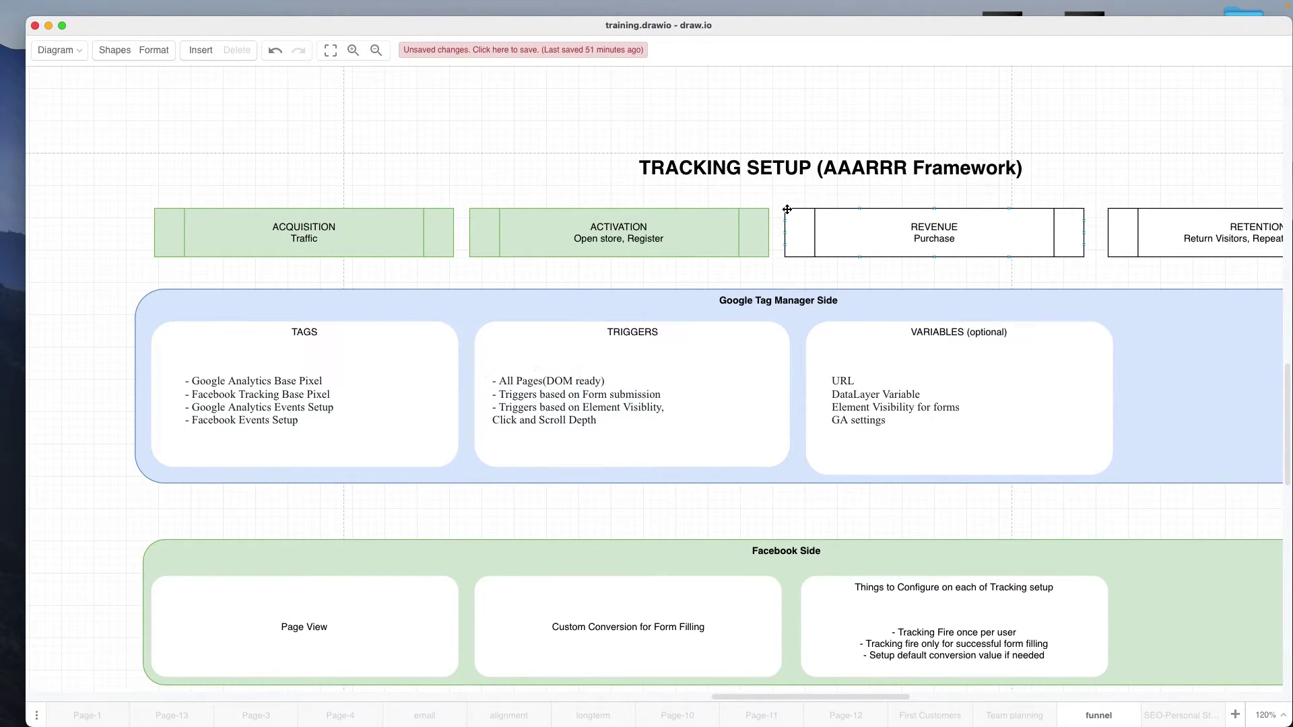
Step: Switch to the other browser window and browse The Marketer's Dilemma YouTube channel's video series
key(ctrl+Right)
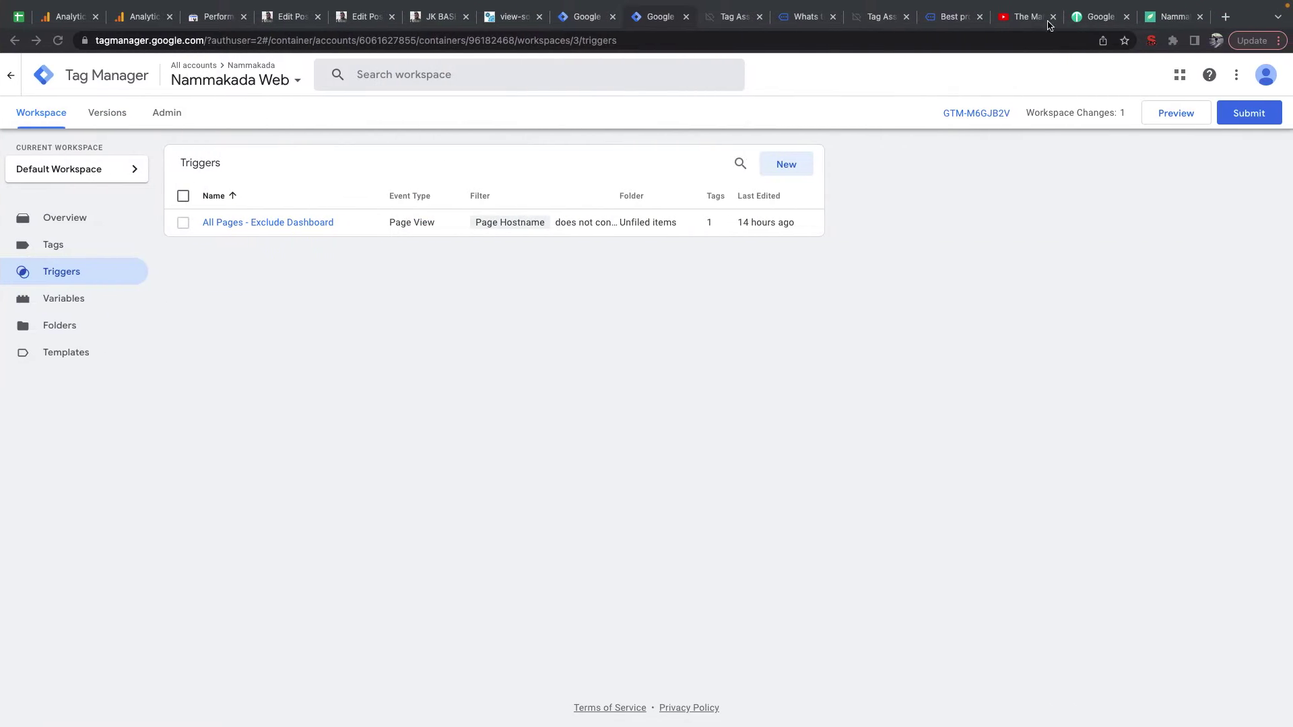
click(1031, 20)
scroll(297, 321, up, 7)
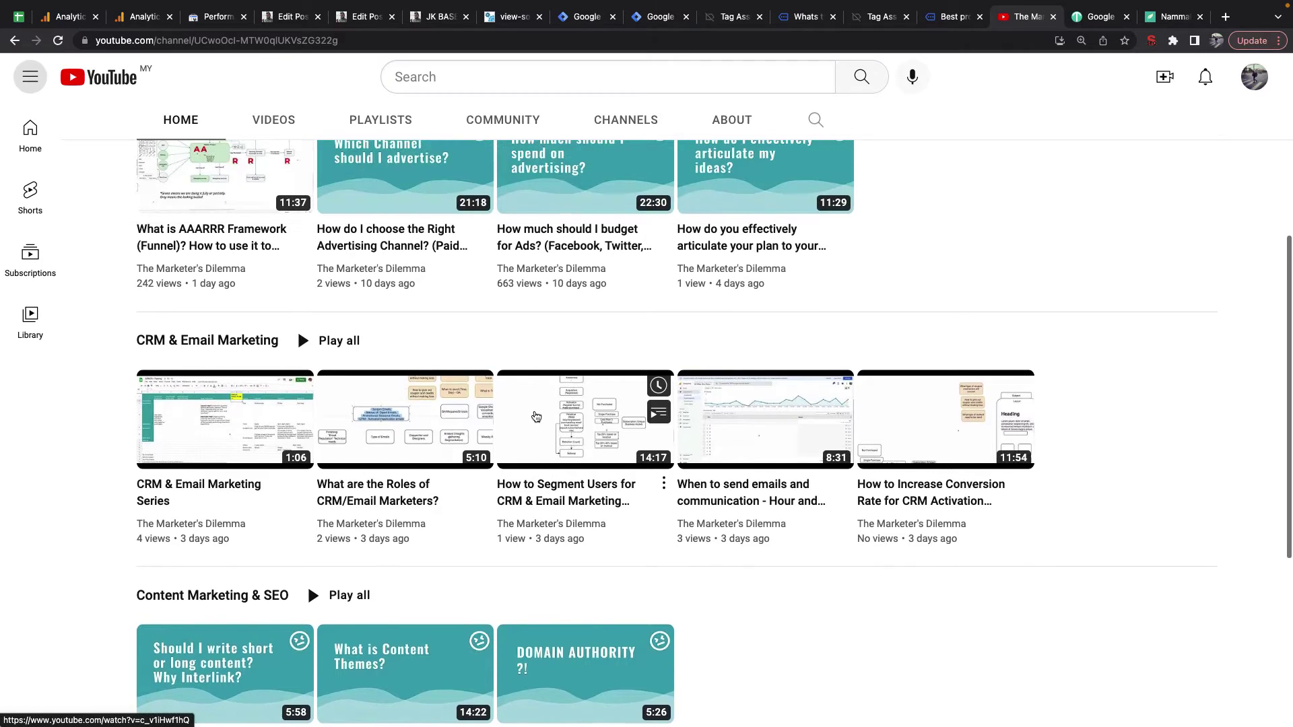
Step: Return to draw.io and go over the ACQUISITION stage, the TAGS list and the ACTIVATION stage
key(ctrl+Left)
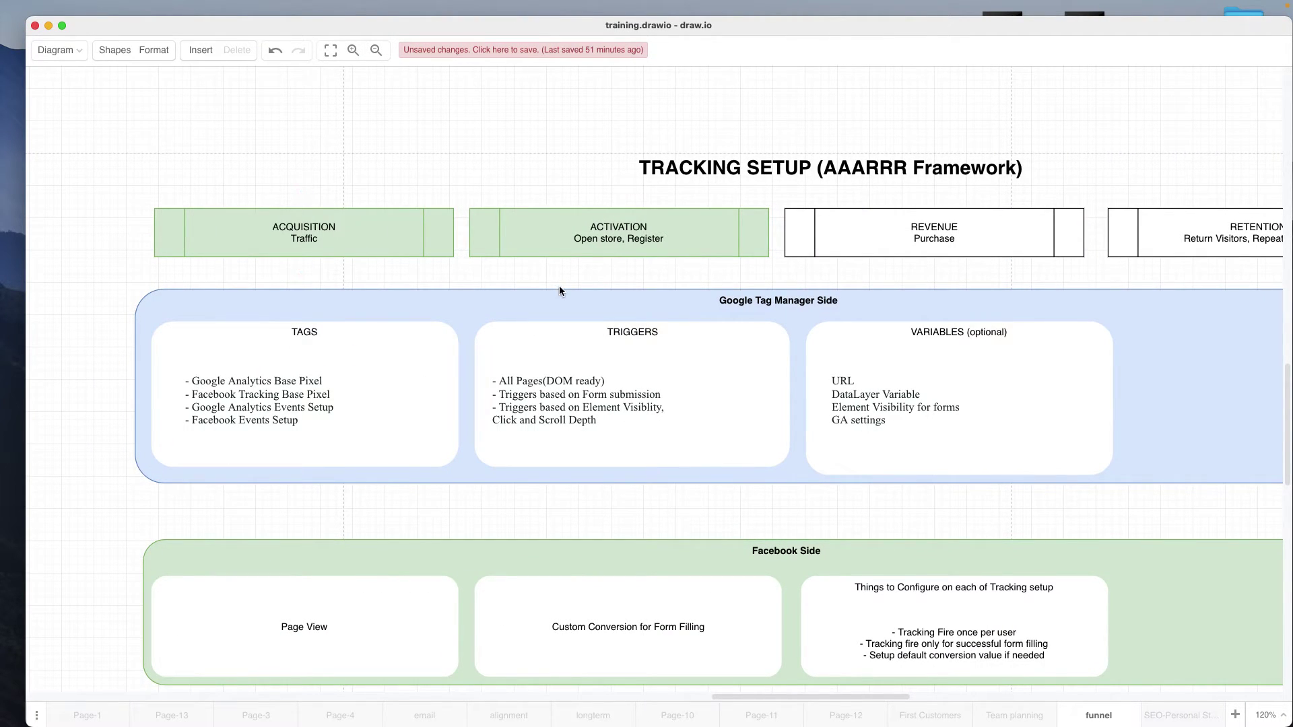
scroll(559, 286, down, 1)
click(376, 216)
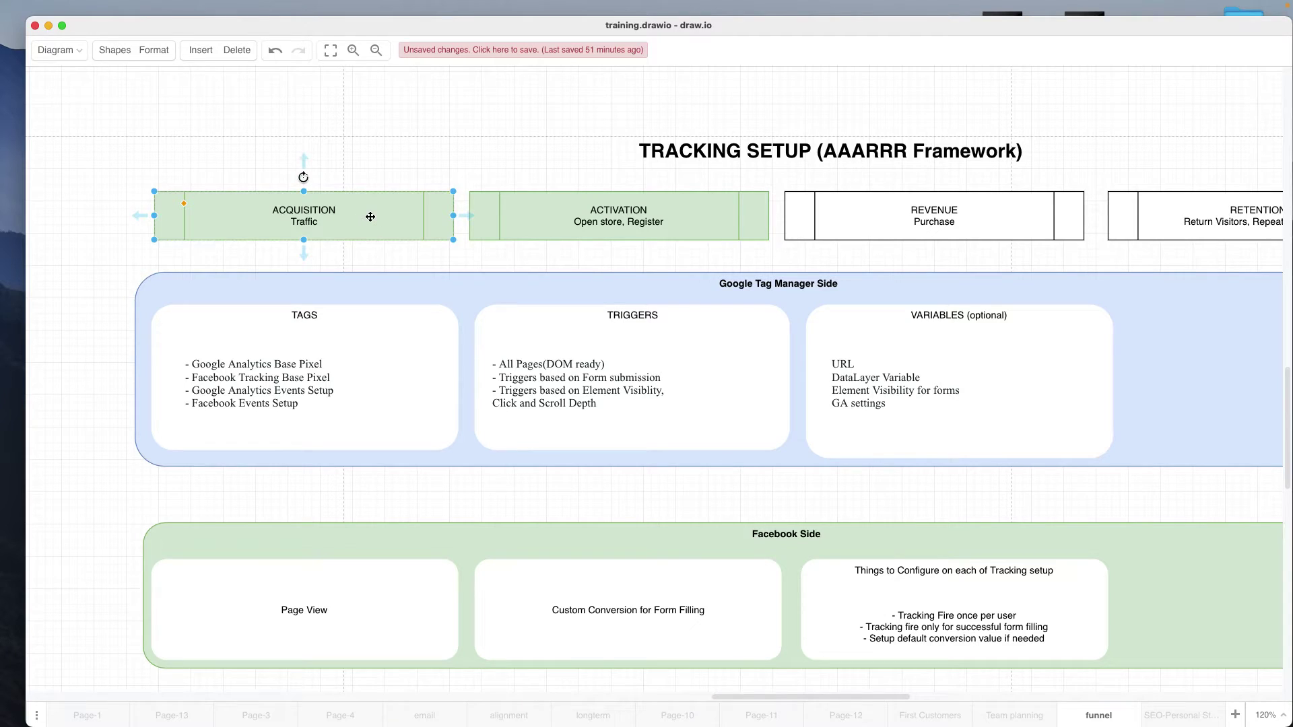
click(313, 401)
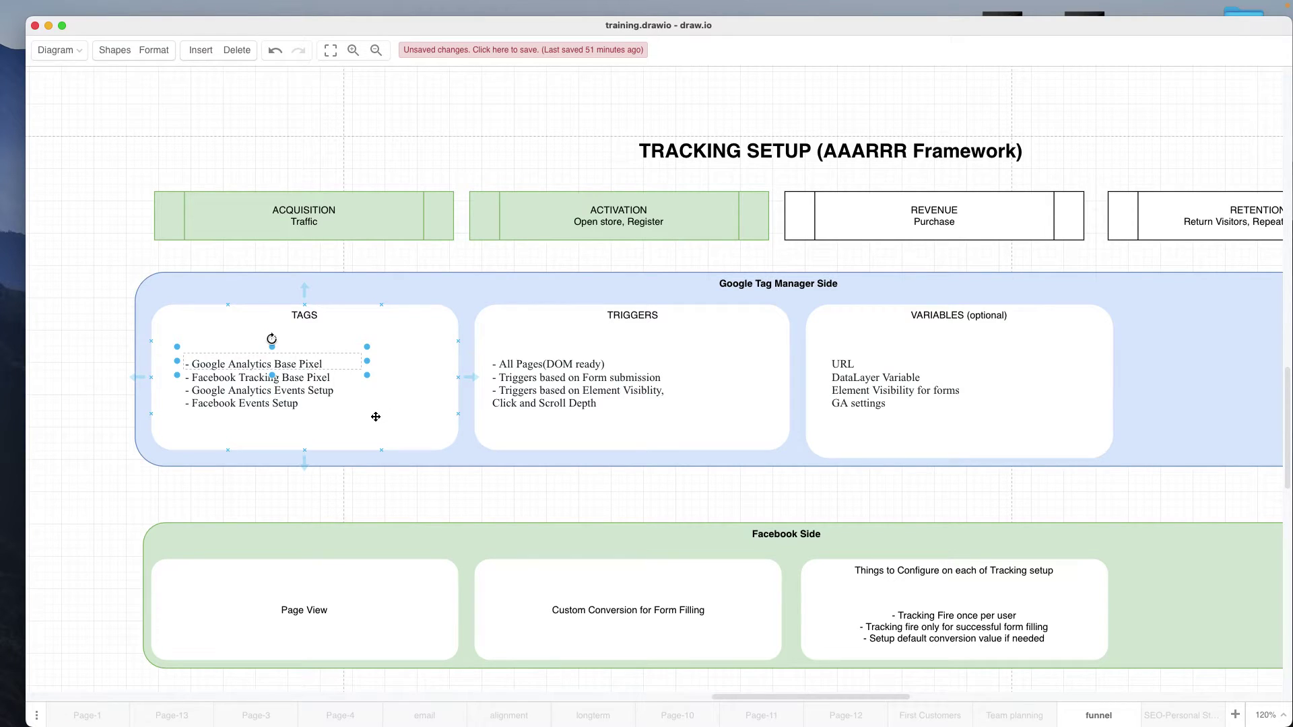
click(611, 214)
Step: Review the AAARRR customer-flow diagram and the Set up Growth framework funnel elsewhere on the page
scroll(505, 335, left, 12)
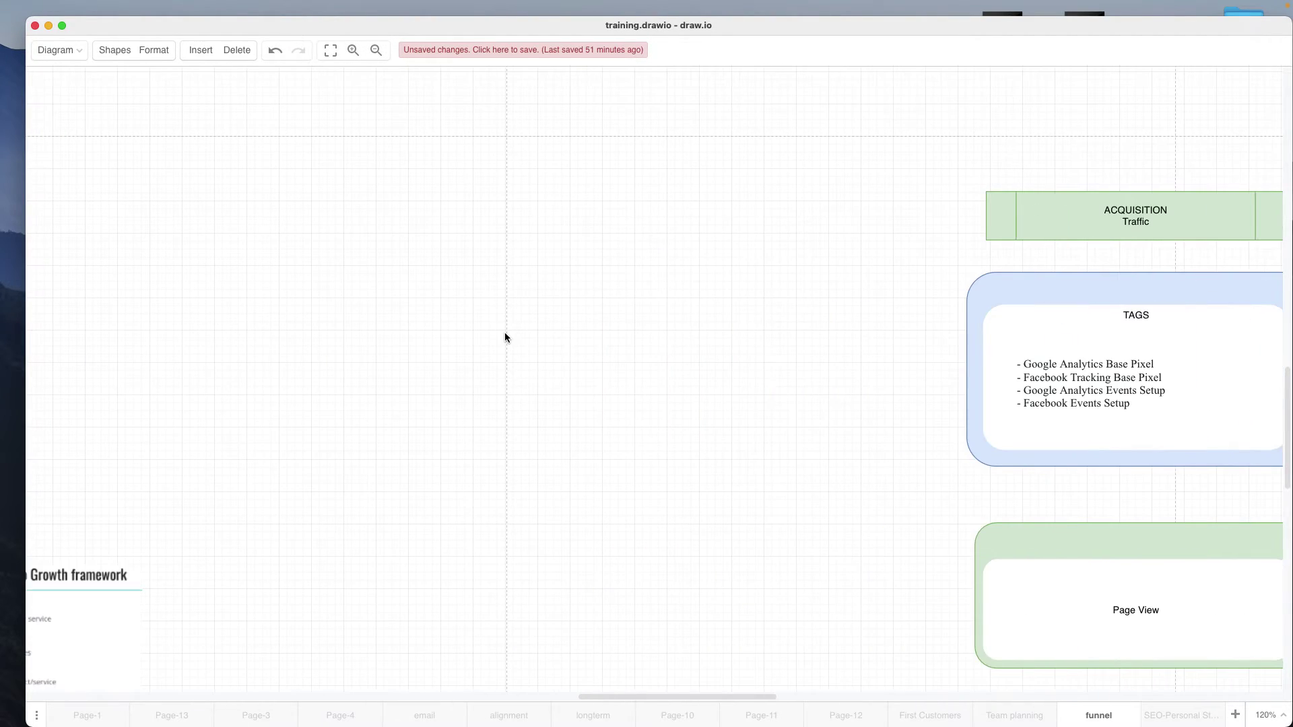
scroll(505, 335, down, 2)
scroll(505, 337, down, 2)
scroll(522, 343, left, 20)
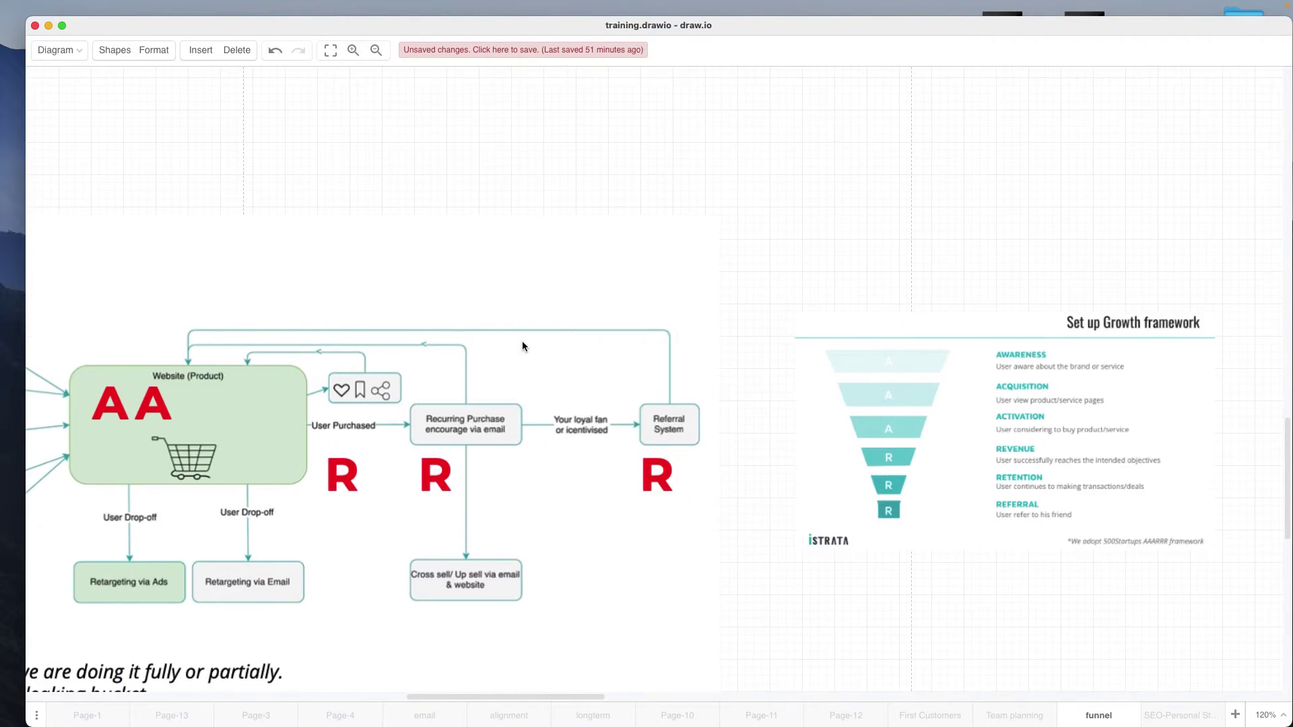
scroll(523, 346, down, 1)
click(523, 346)
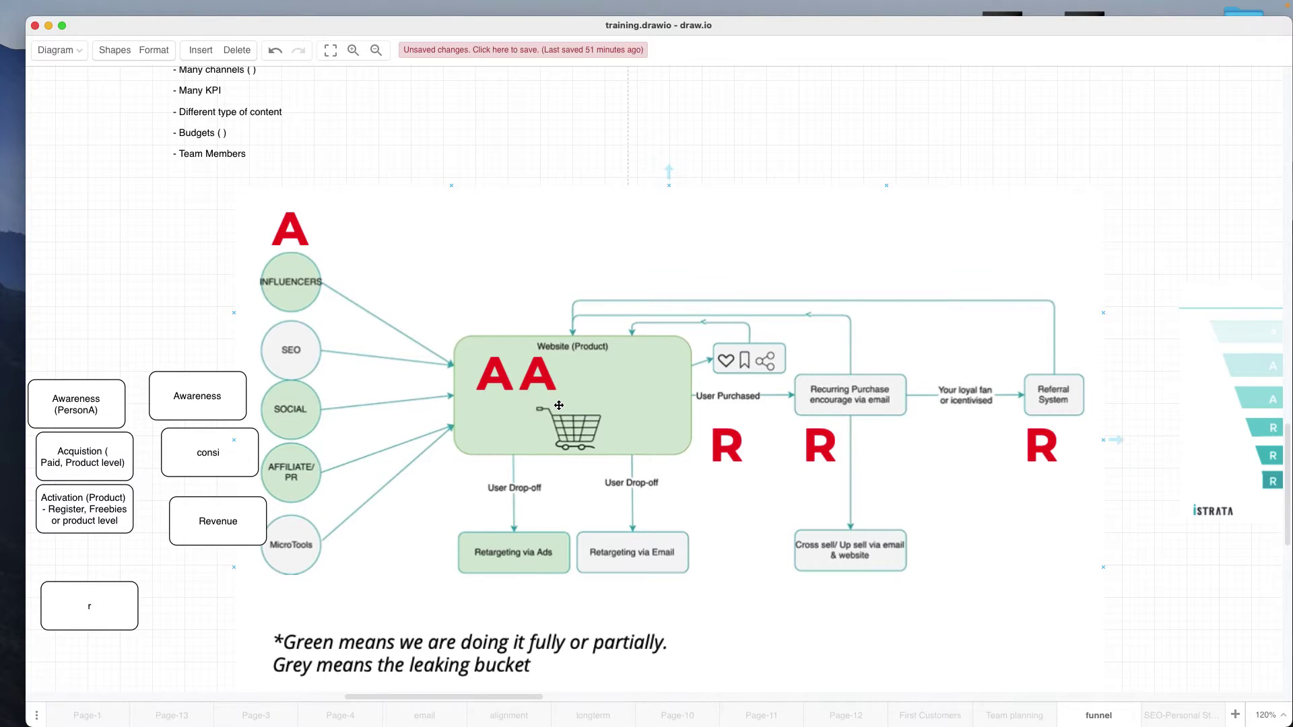
scroll(559, 405, right, 15)
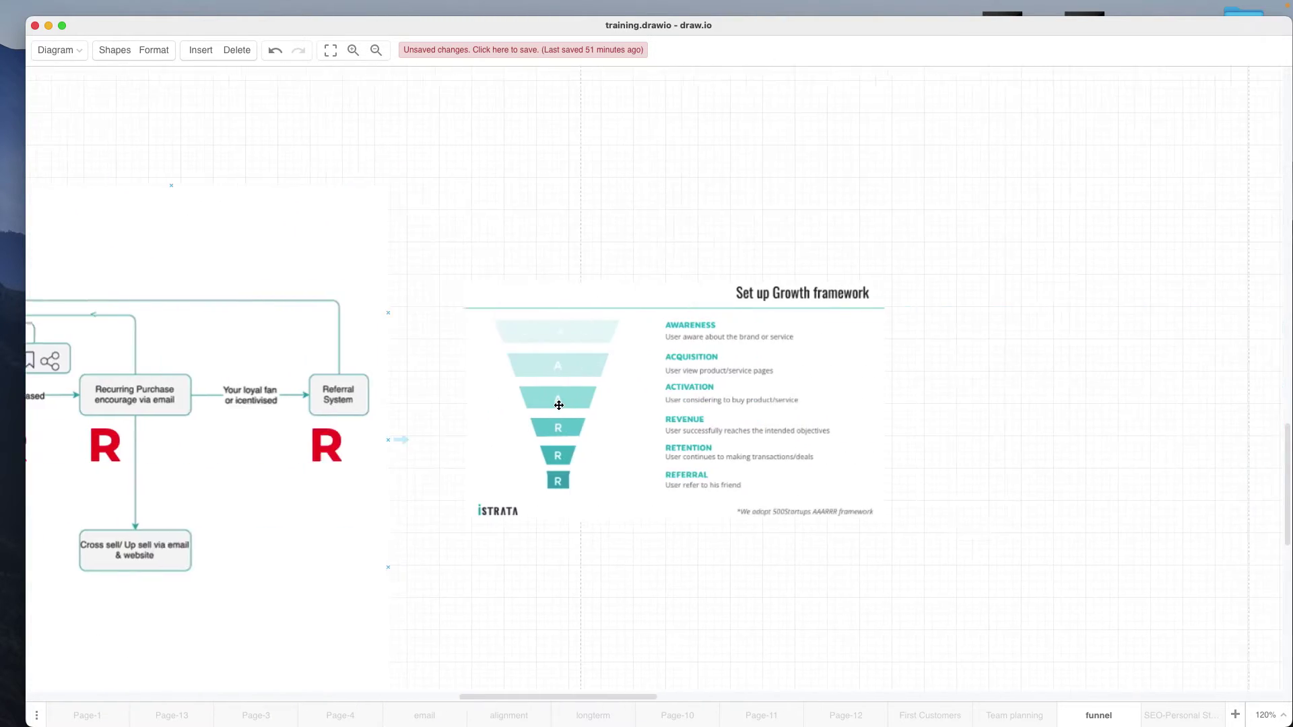
Step: Move the customer-flow diagram and its notes toward the tracking setup, and place the Growth framework image to their left
click(375, 50)
scroll(531, 406, left, 5)
scroll(530, 412, left, 5)
drag(138, 165, 1091, 639)
scroll(976, 466, right, 5)
drag(736, 390, 1097, 236)
click(1011, 292)
drag(1007, 262, 30, 455)
Step: Move the AAARRR Framework text block away from the customer-flow diagram to just above the Growth framework image
scroll(283, 434, up, 2)
scroll(316, 443, up, 1)
drag(388, 110, 876, 458)
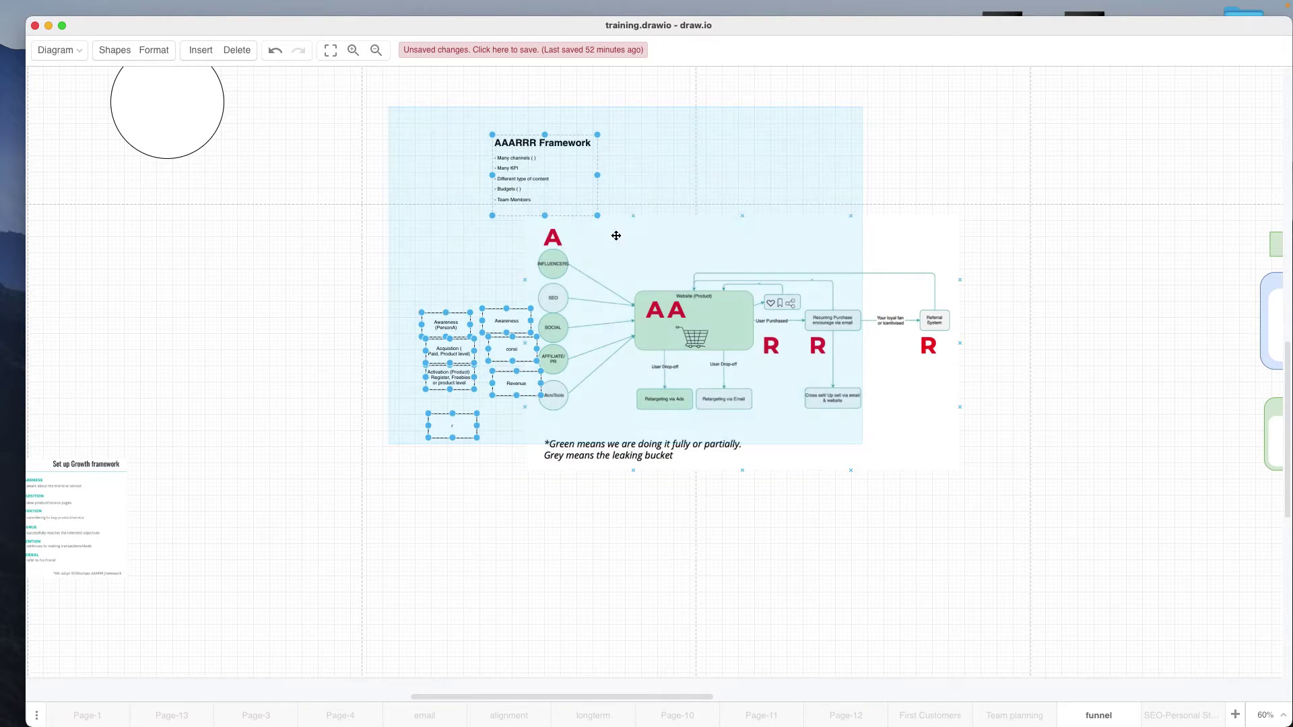
click(532, 178)
drag(532, 179, 117, 287)
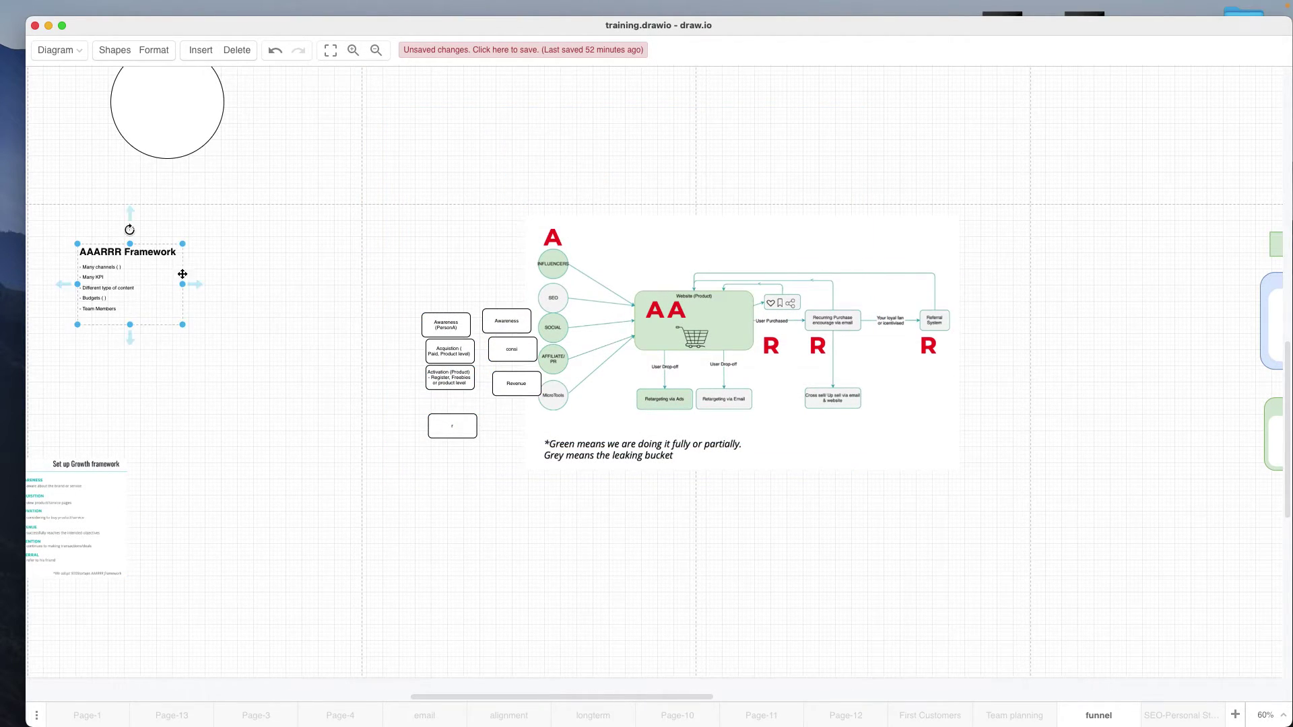
Step: Delete the Awareness, consi and Revenue boxes beside the customer-flow diagram's channel circles
click(505, 332)
key(Delete)
click(506, 341)
key(Delete)
click(506, 377)
key(Delete)
Step: Move the customer-flow diagram right beside the TRACKING SETUP (AAARRR Framework) section
drag(334, 139, 1092, 593)
drag(867, 308, 1118, 245)
scroll(1117, 244, right, 5)
scroll(862, 266, right, 5)
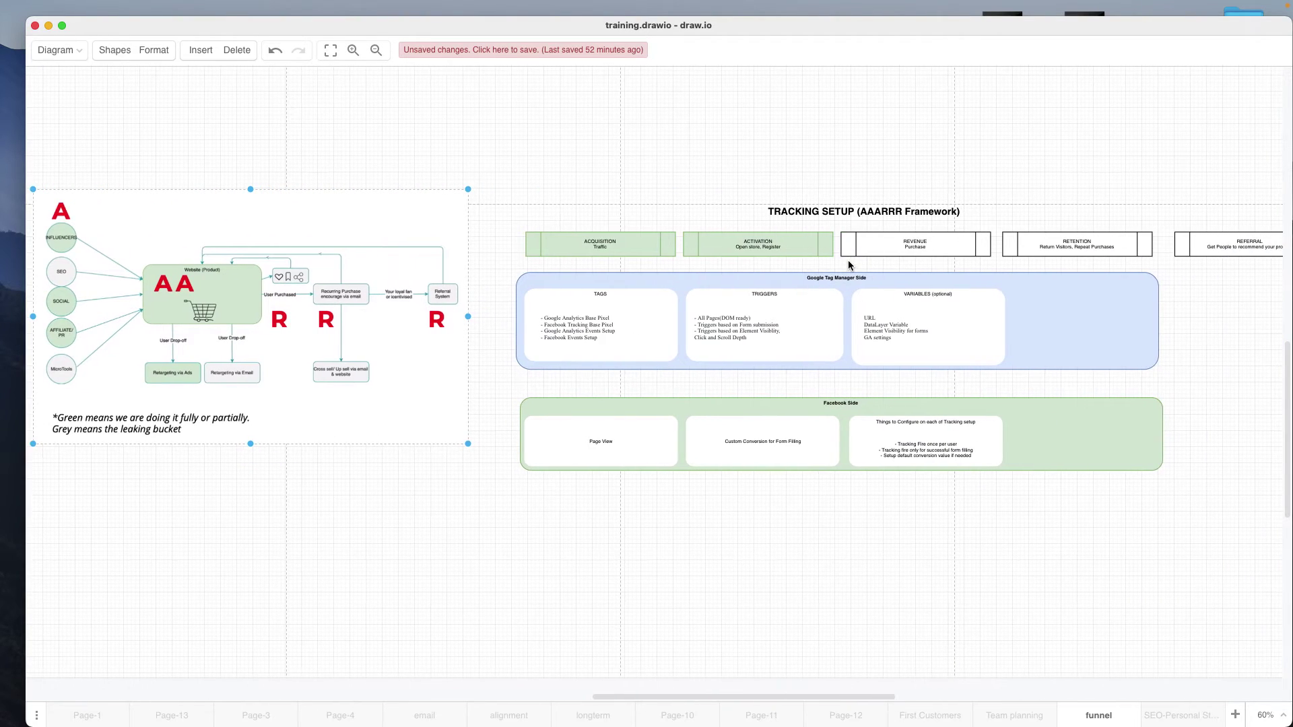
Step: Examine the customer-flow diagram and the adjacent tracking setup at 120% zoom
click(353, 50)
click(353, 50)
click(353, 49)
click(353, 50)
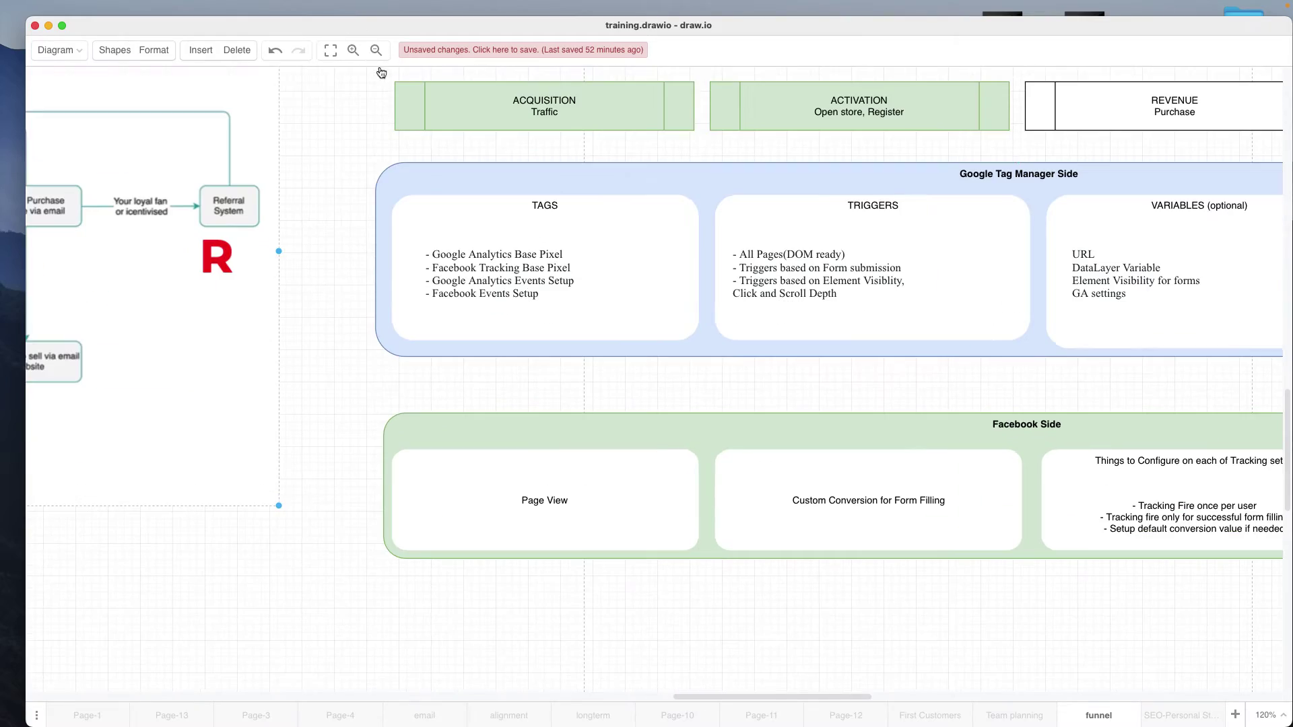
scroll(615, 343, left, 6)
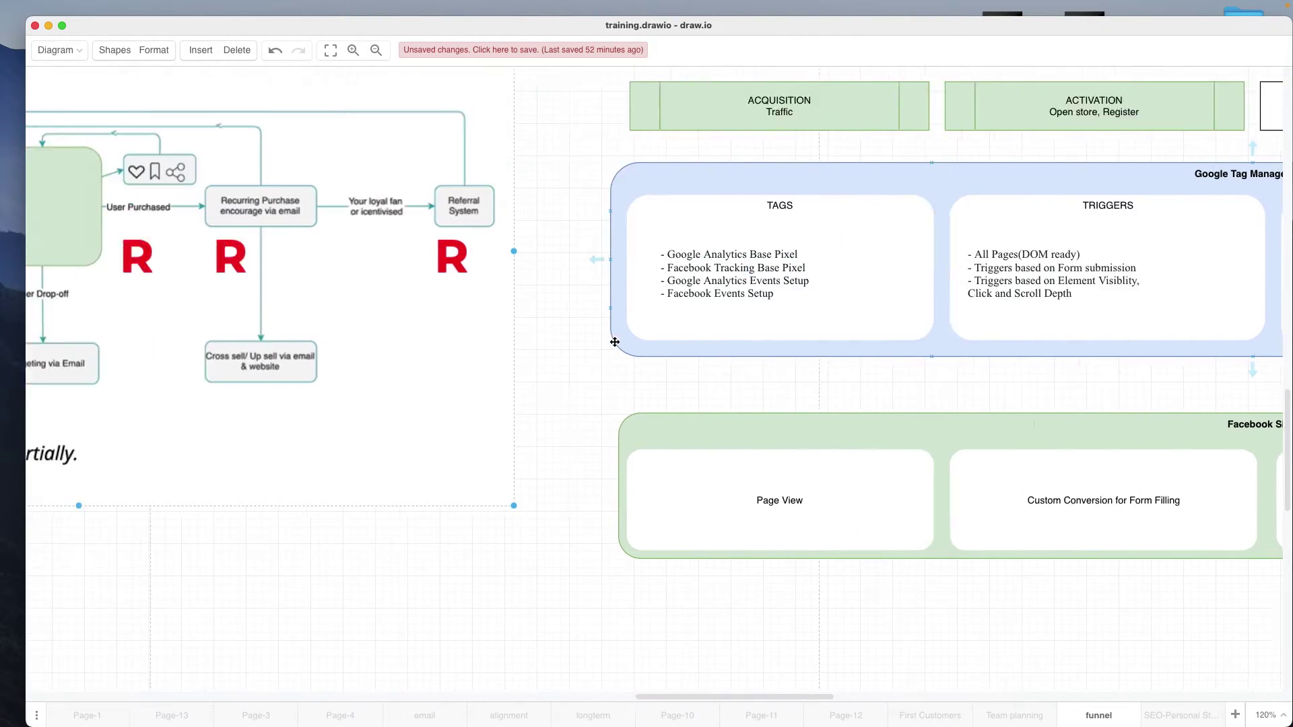
scroll(615, 342, left, 3)
scroll(539, 324, up, 2)
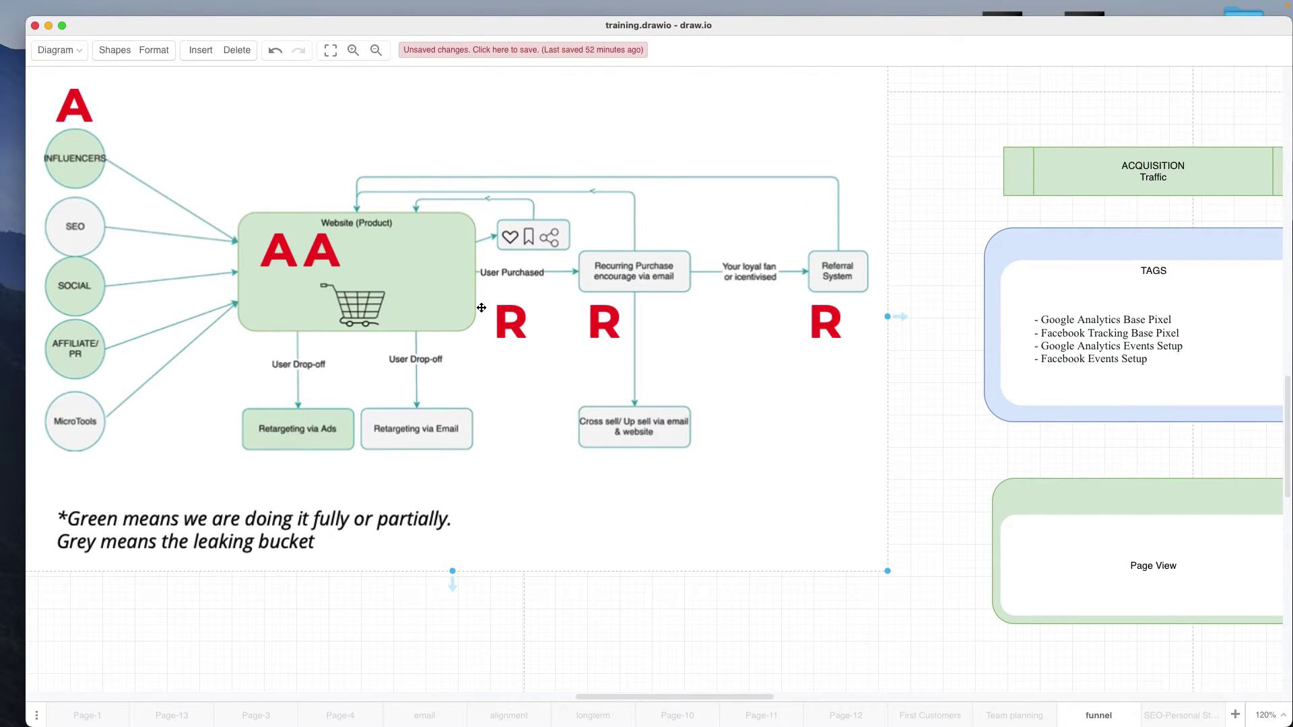
Step: Switch to the iSTRATA - Training Tracking sheet and try to paste the clipboard content into cell H7
key(ctrl+Up)
mouse_move(633, 54)
click(545, 58)
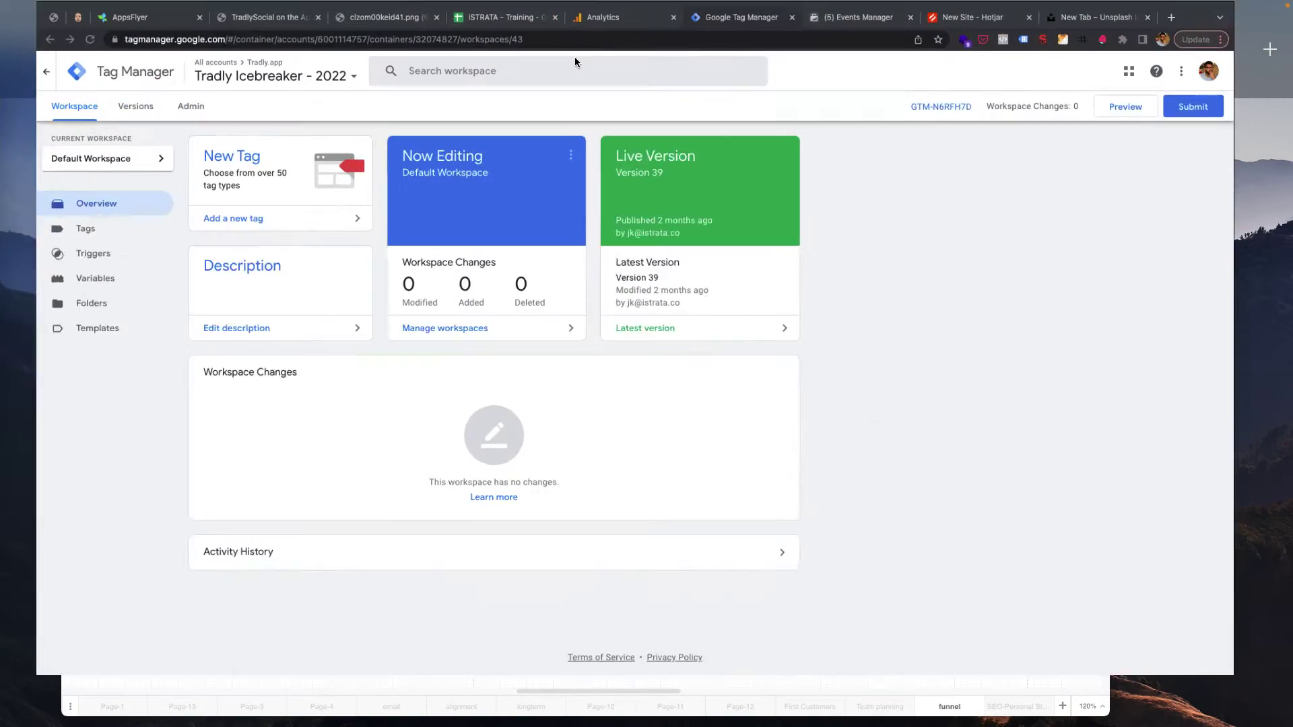
click(495, 16)
key(super+v)
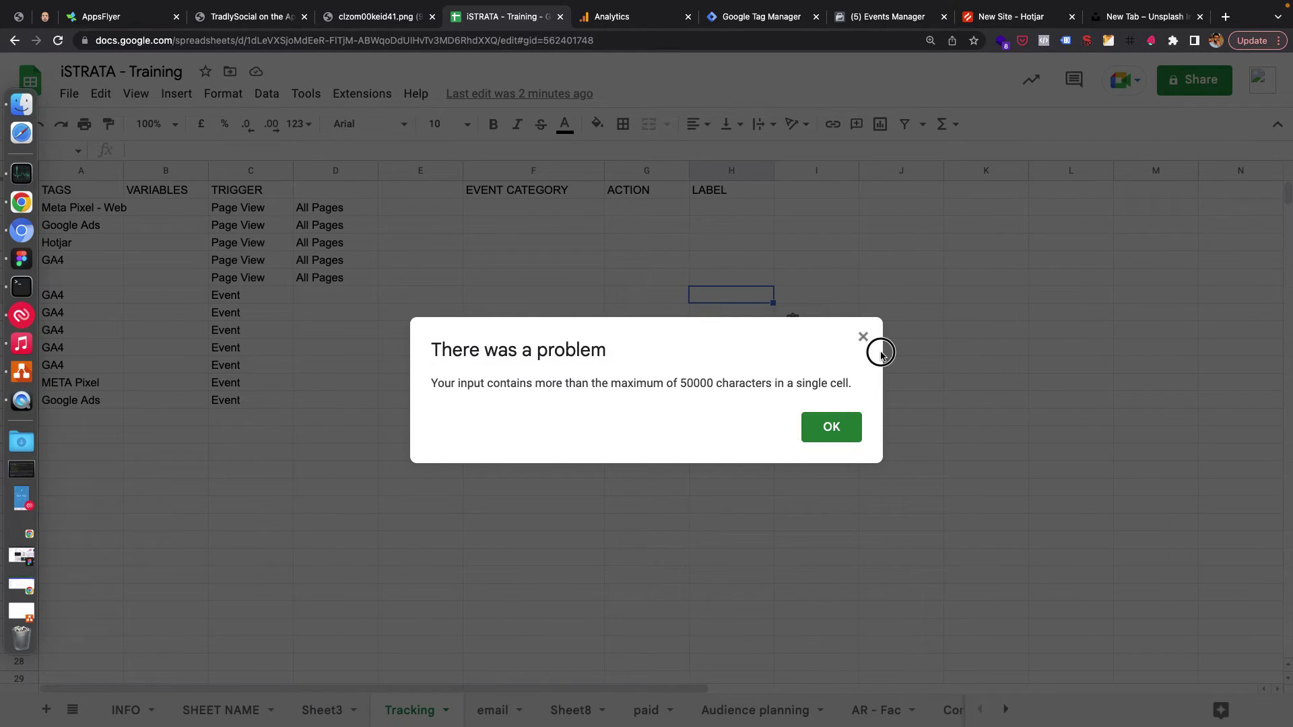
Step: Dismiss the character-limit error, and enter "Acquisitin" in D20 and "ACtivation" in D21 of the Tracking sheet
click(871, 342)
click(669, 398)
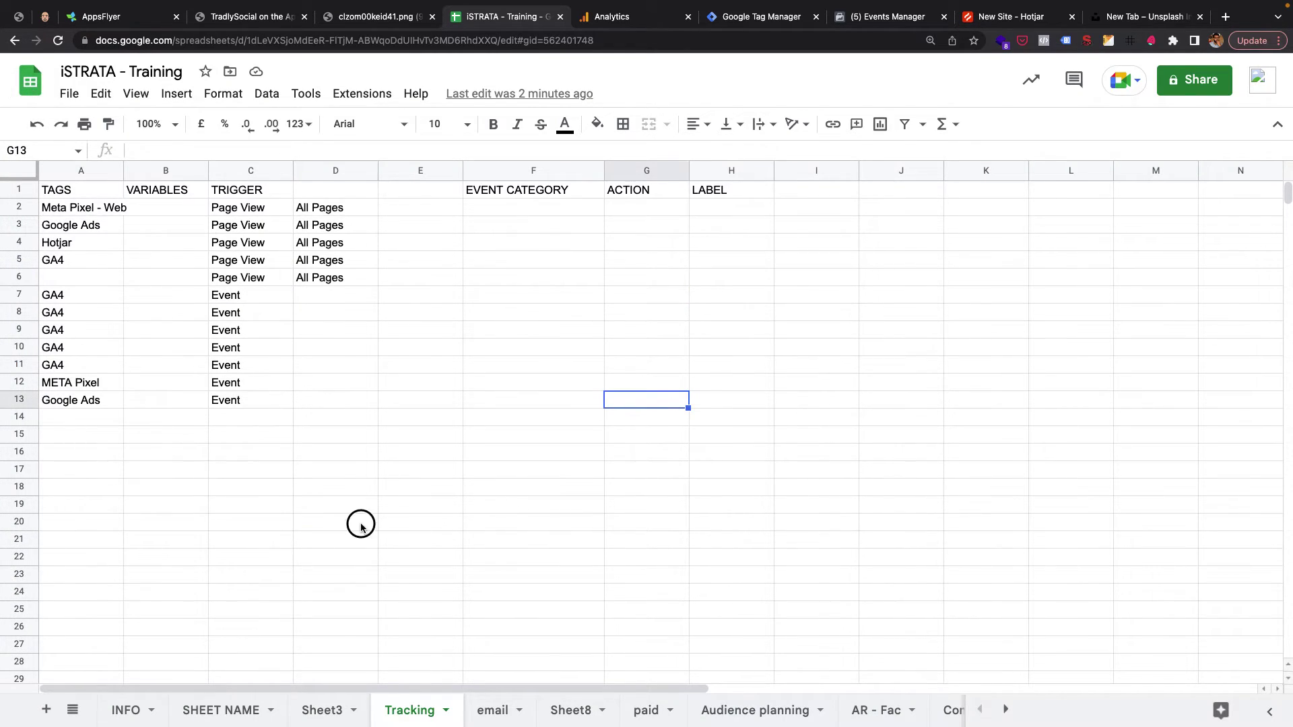
click(361, 522)
text(A)
key(Return)
key(Up)
key(Return)
text(cquisitin)
key(Return)
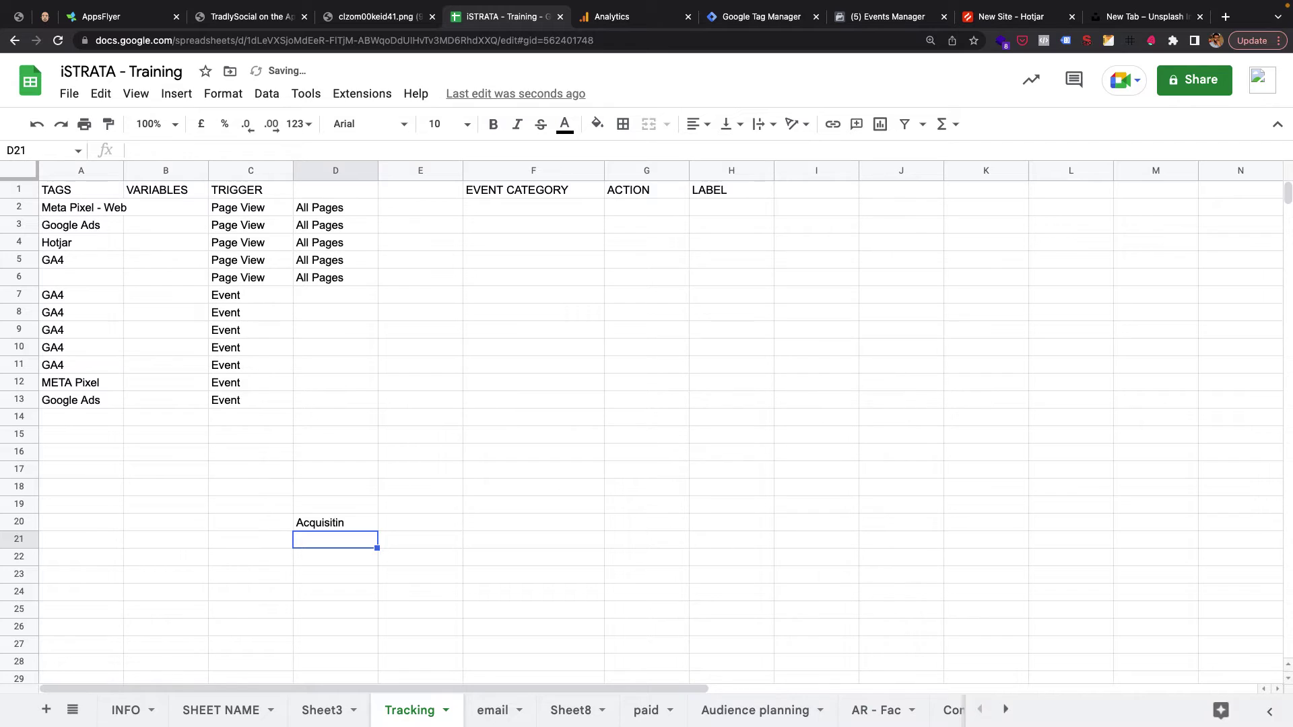
text(ACtivation)
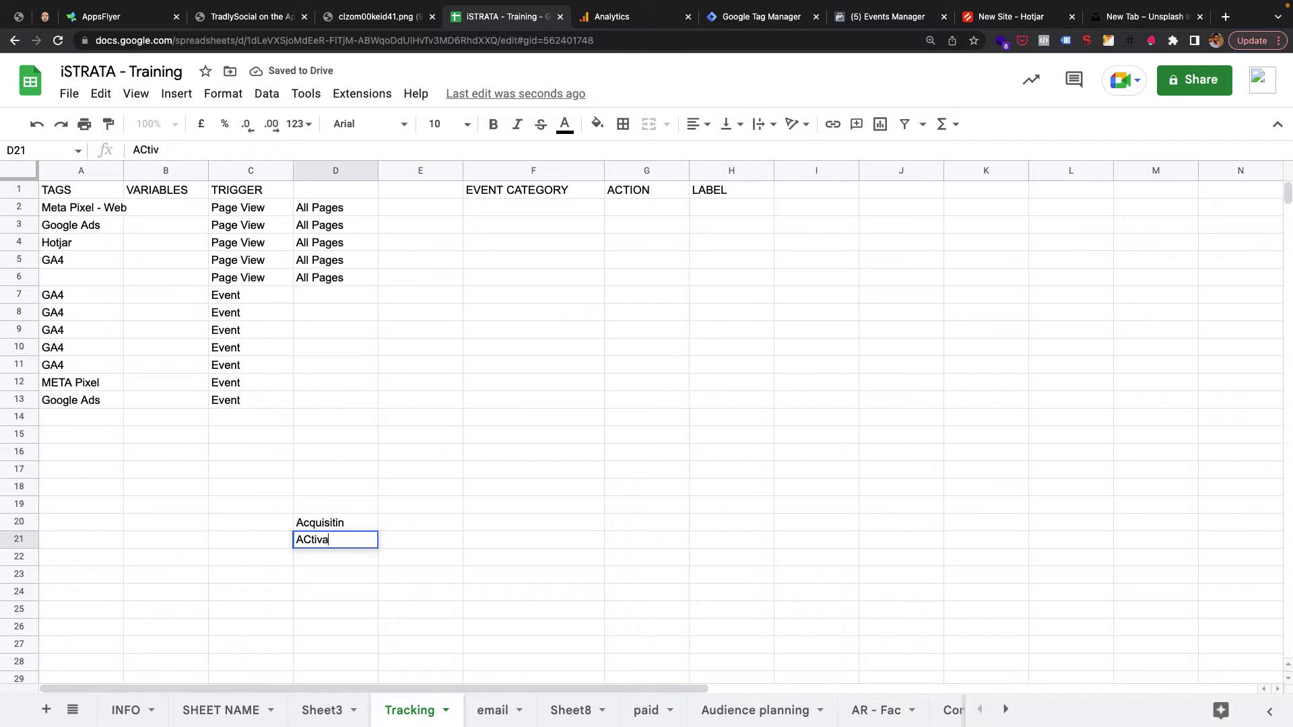
key(Up)
key(Up)
Step: Enter "Buyer" in E19 and "Register" below it in E20
click(420, 504)
text(By)
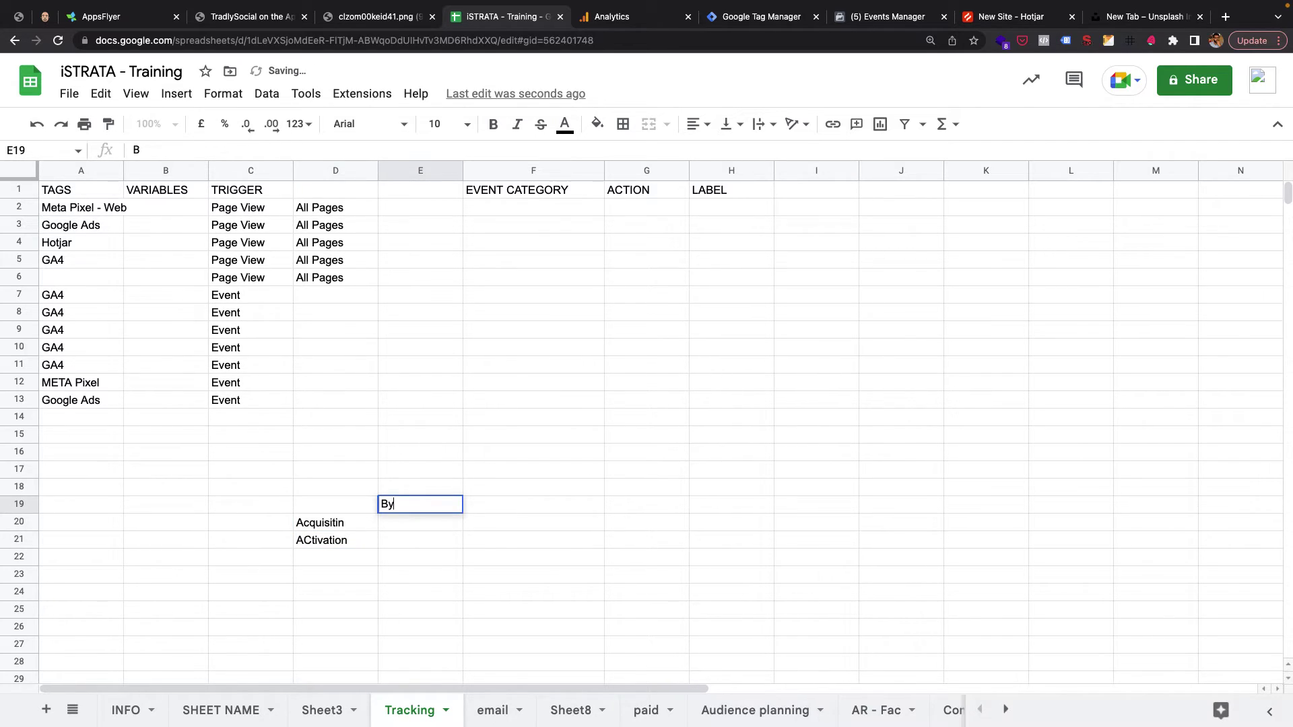
text(yer)
key(Return)
text(Re)
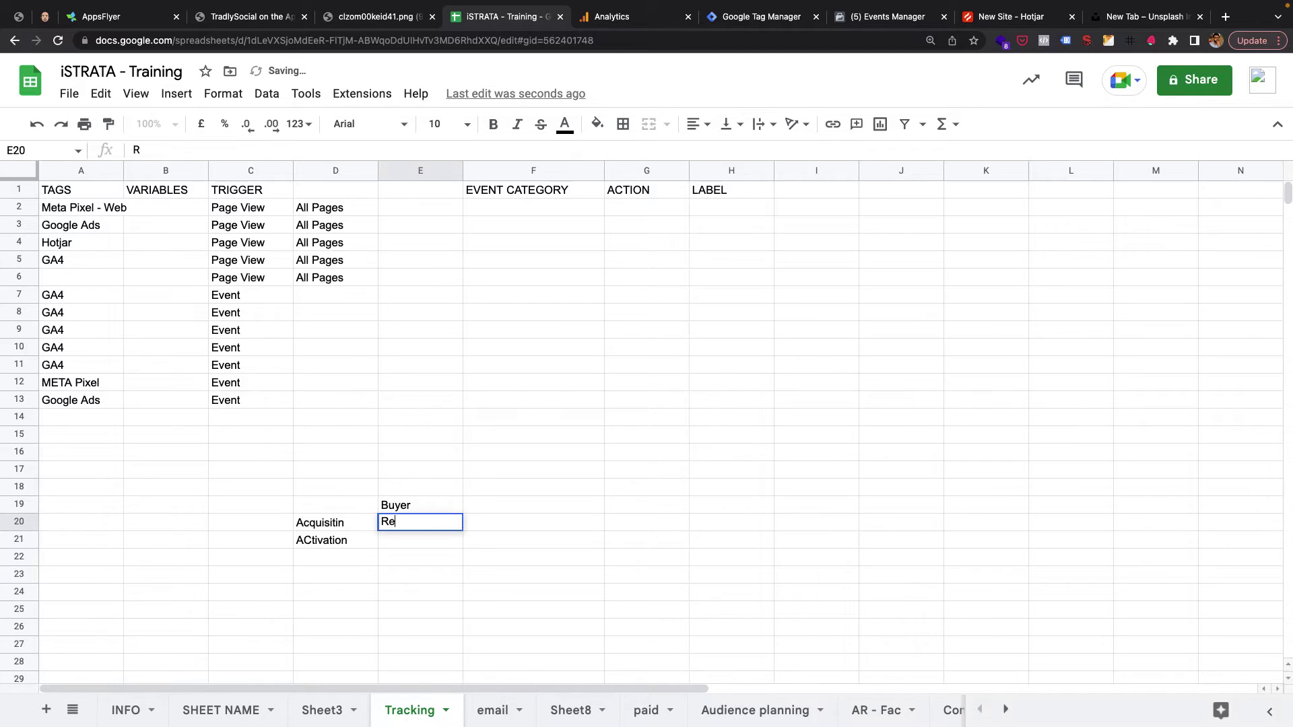
text(gi)
key(Return)
Step: Insert one column to the right of the TAGS column
click(140, 173)
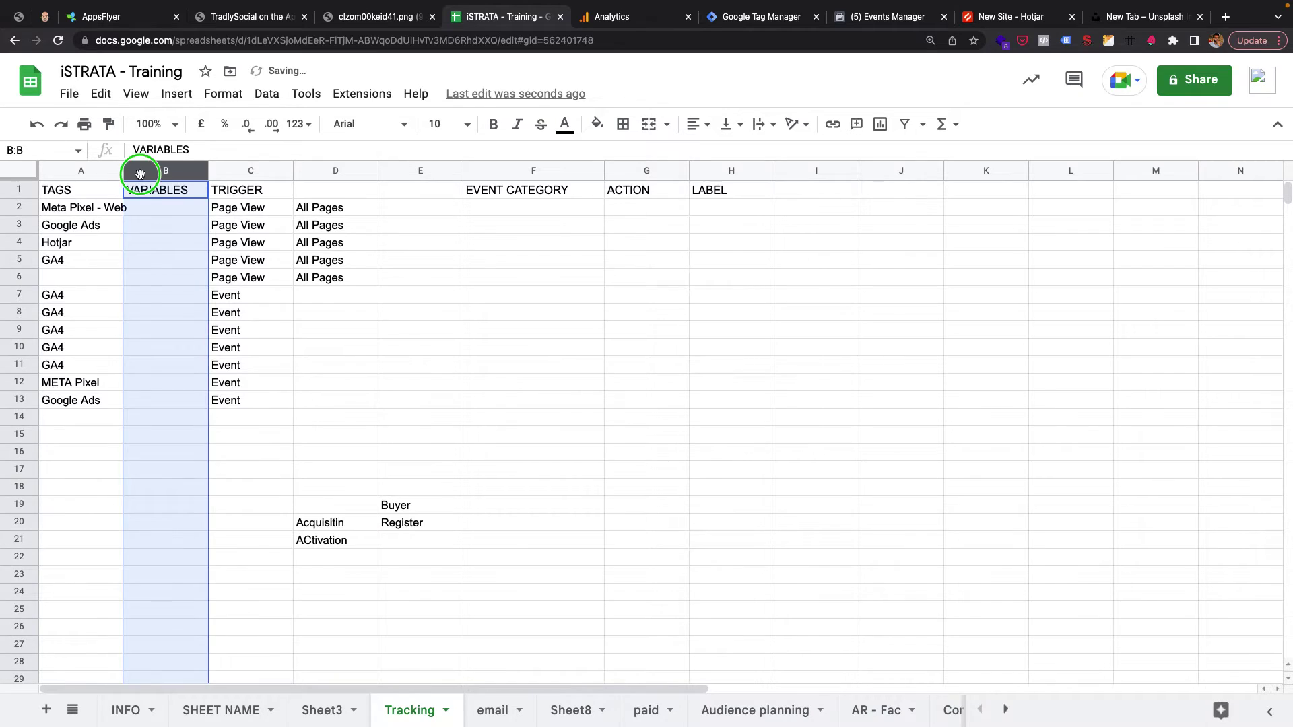
right_click(140, 172)
click(98, 174)
right_click(98, 176)
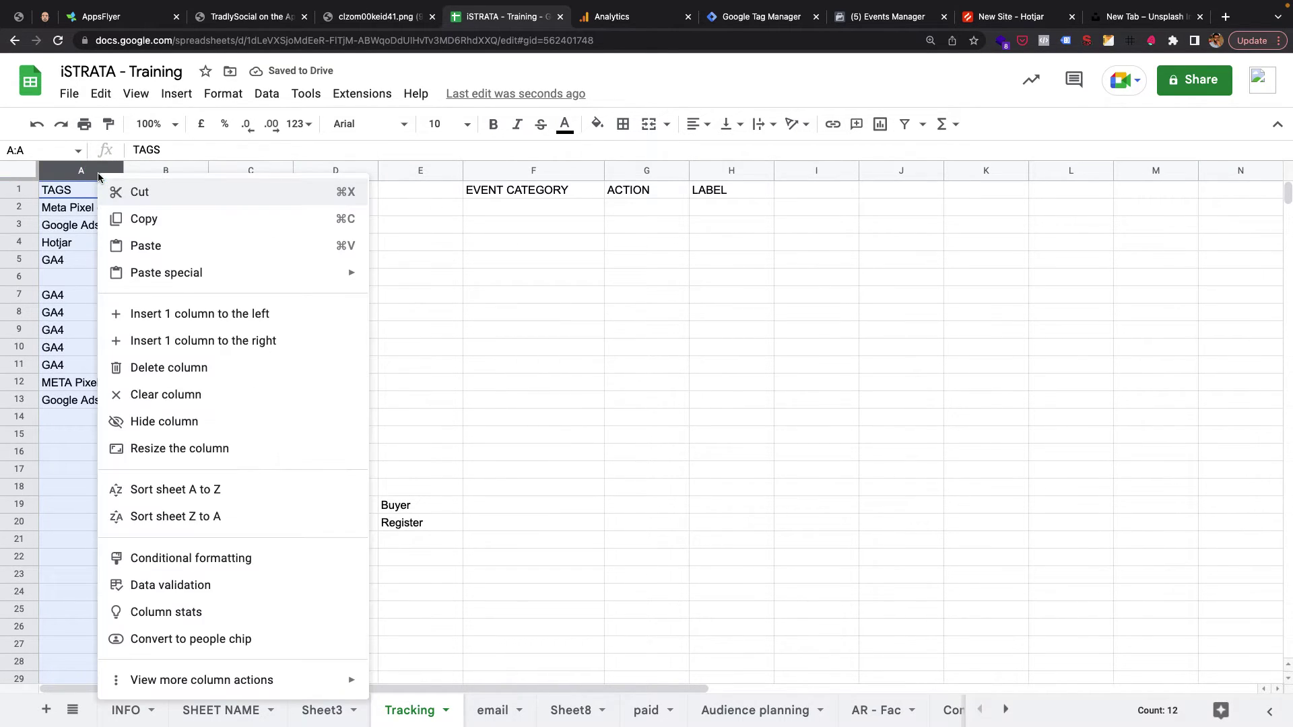
click(195, 340)
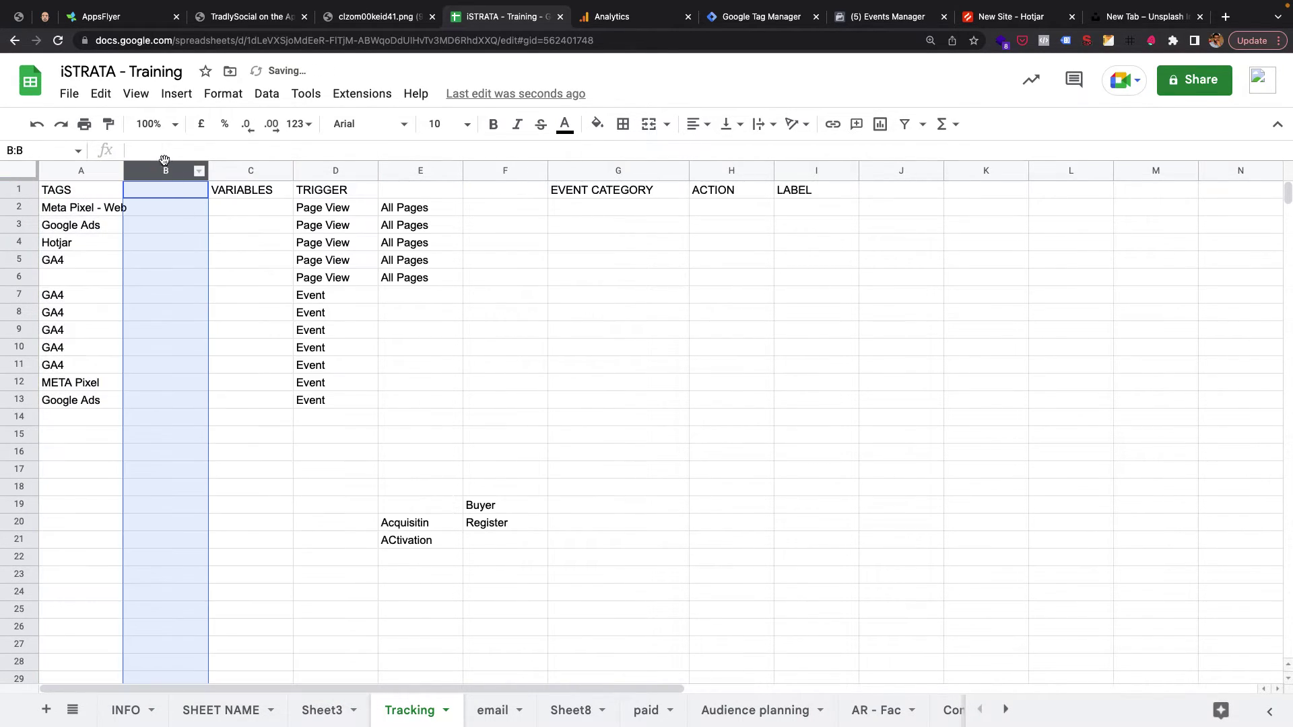
Step: Move the platform names from A2:A13 into the empty column beside them, starting at B2
click(98, 212)
shift+click(90, 402)
key(ctrl+c)
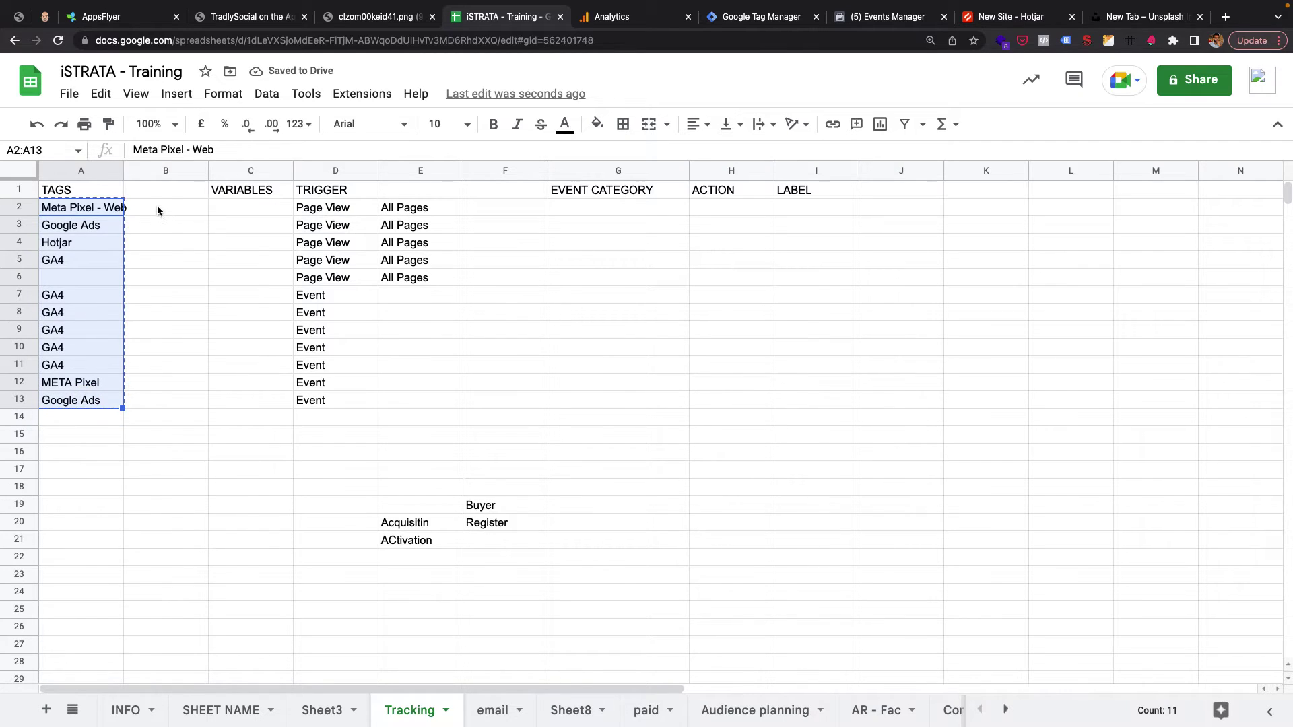
click(156, 205)
key(ctrl+v)
Step: Enter the column header "Tracking Pixel" in B1
click(150, 191)
text(Tracking)
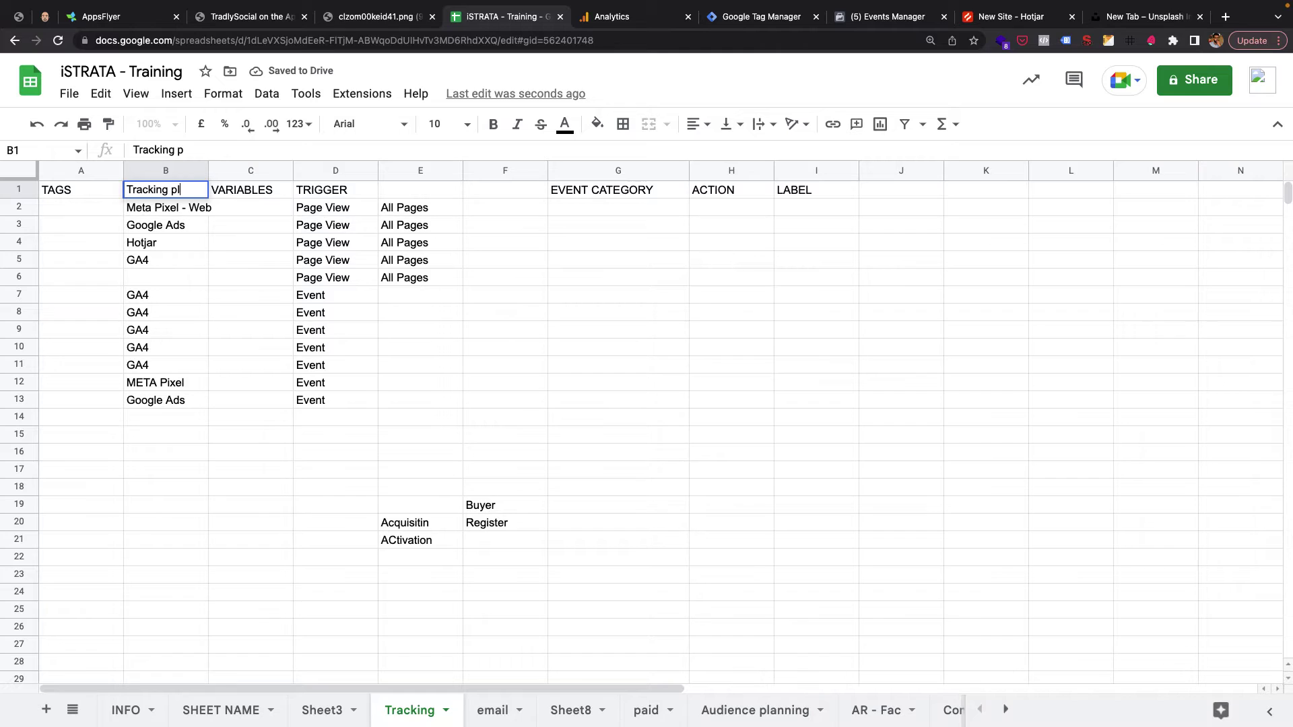
text( Pixel)
click(118, 194)
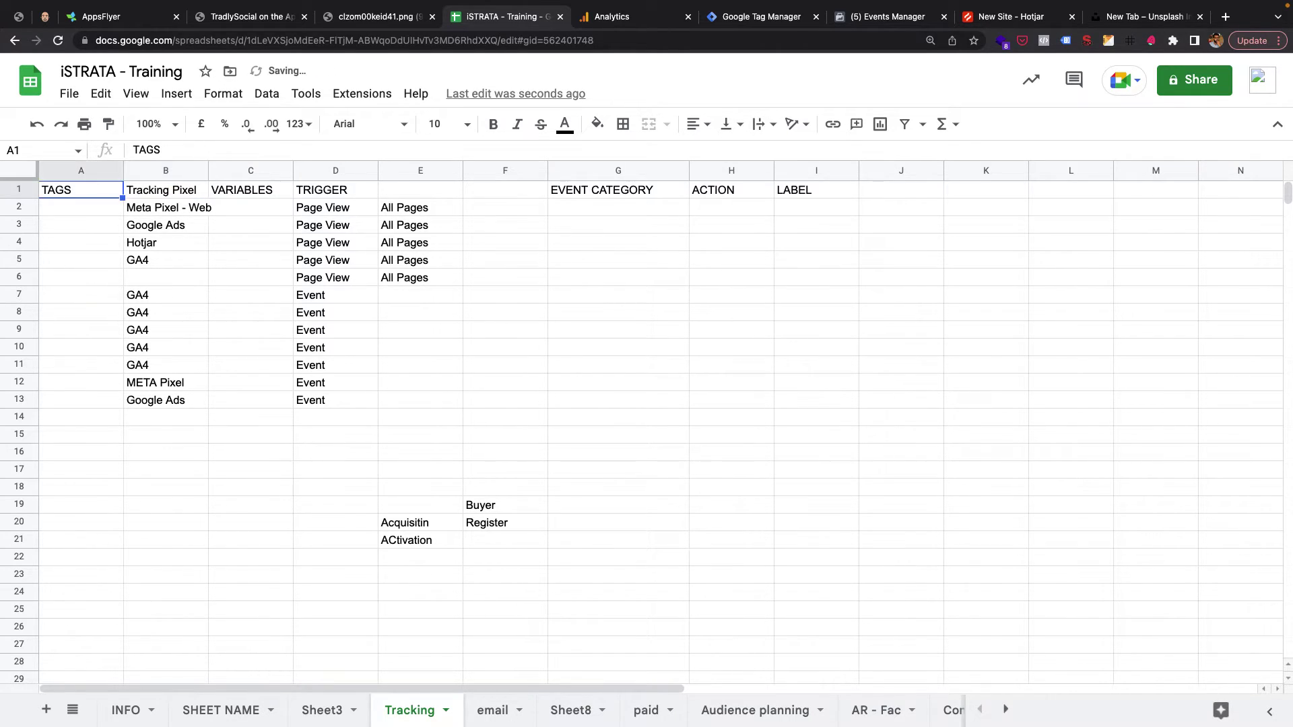
Step: Enter "Open A Seller Account" in A12 as the tag for the META Pixel row
click(70, 294)
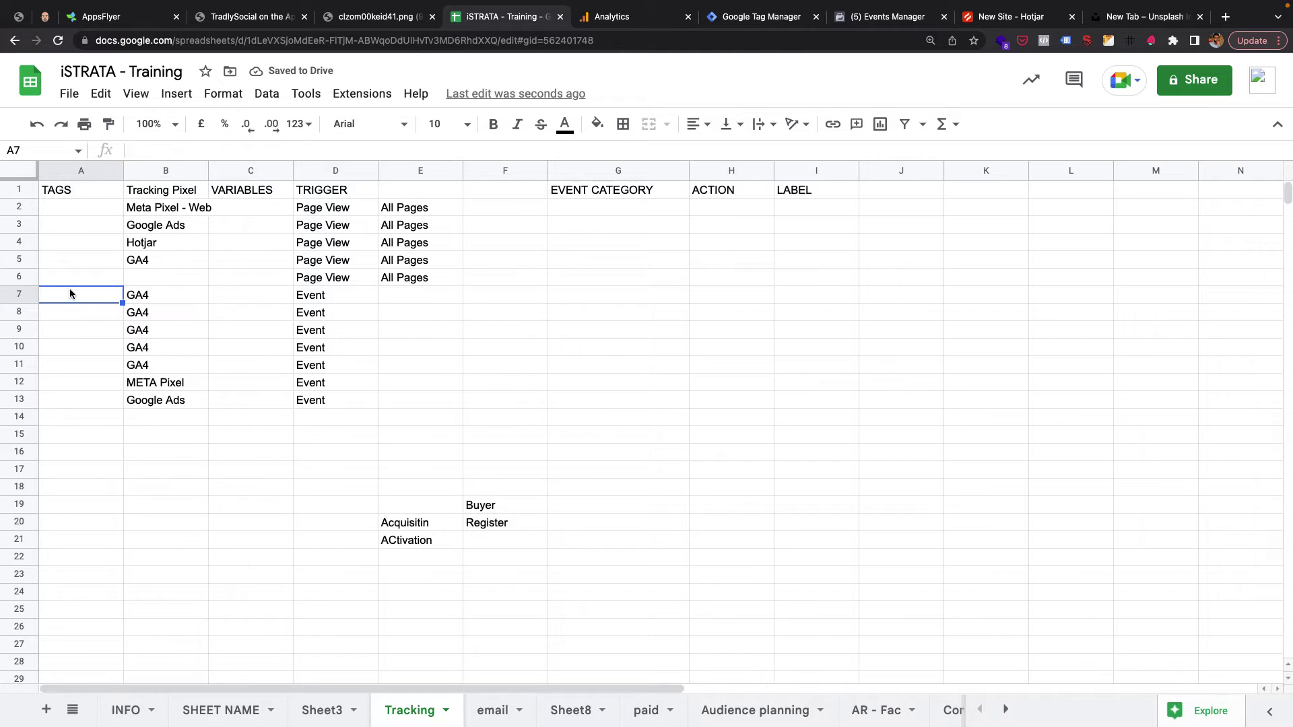
click(88, 383)
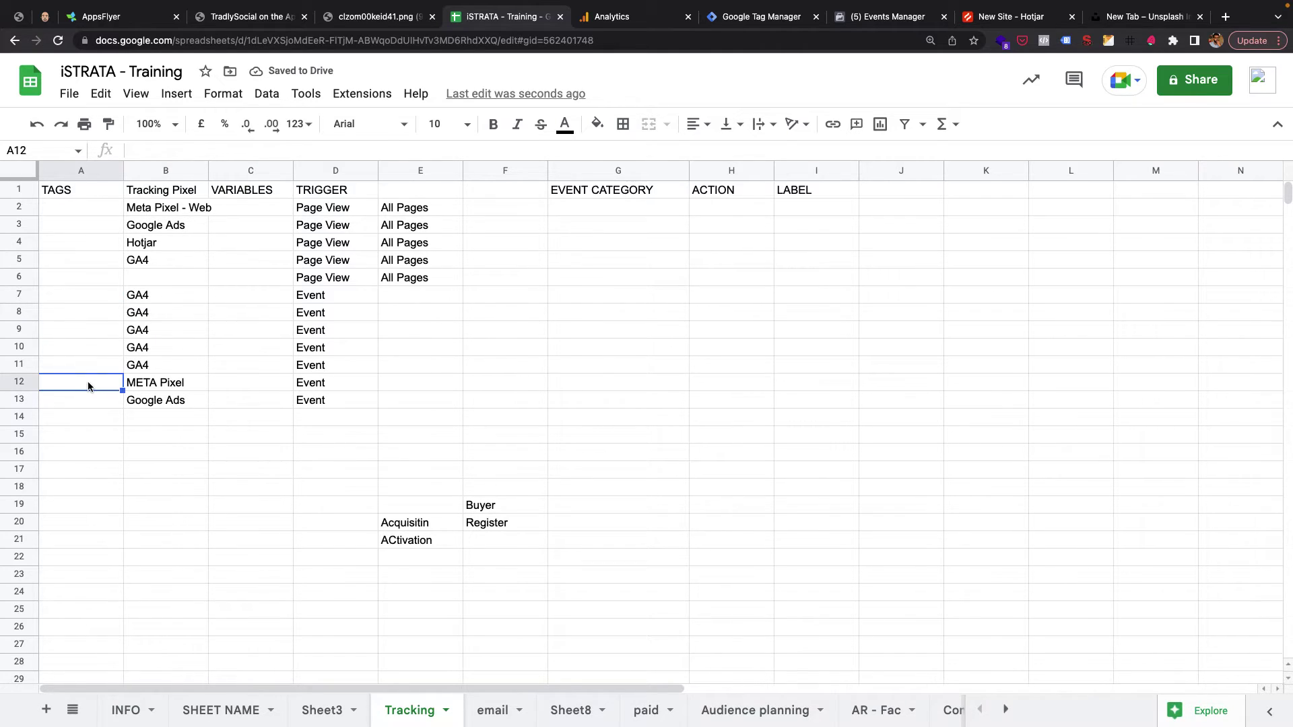
text(Open A Seller Account)
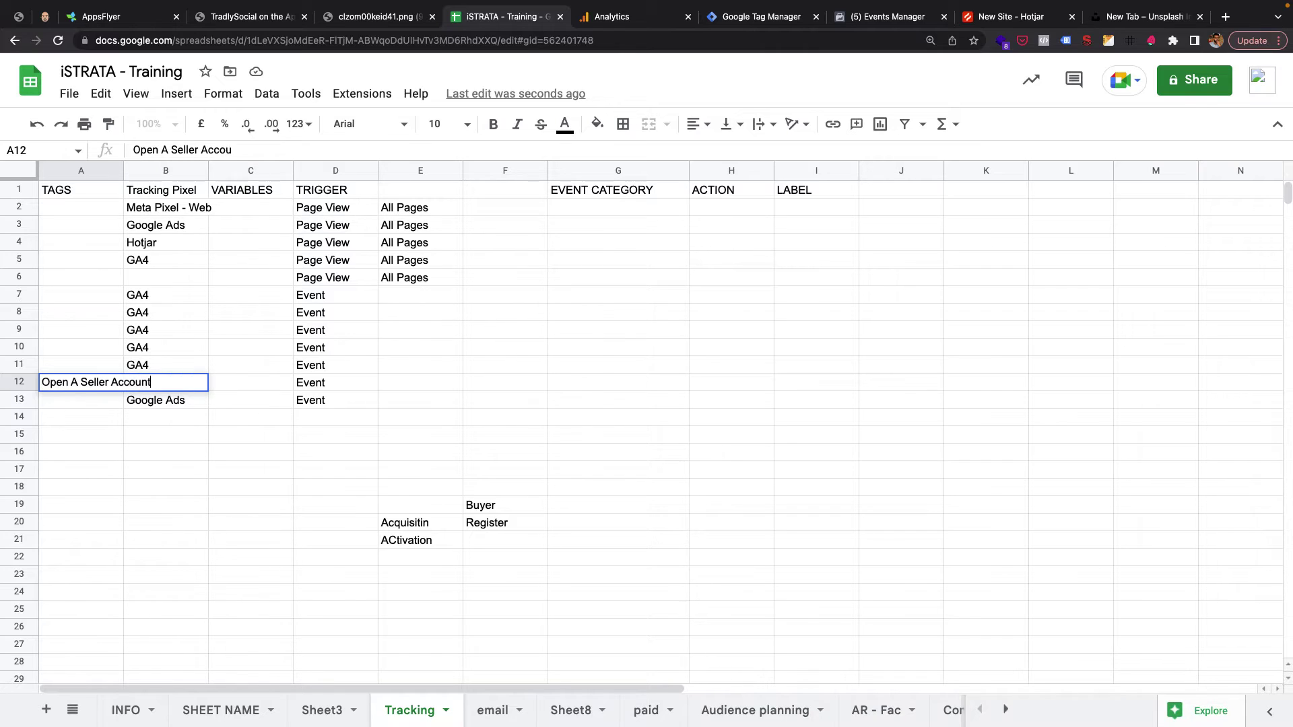
key(Return)
right_click(85, 168)
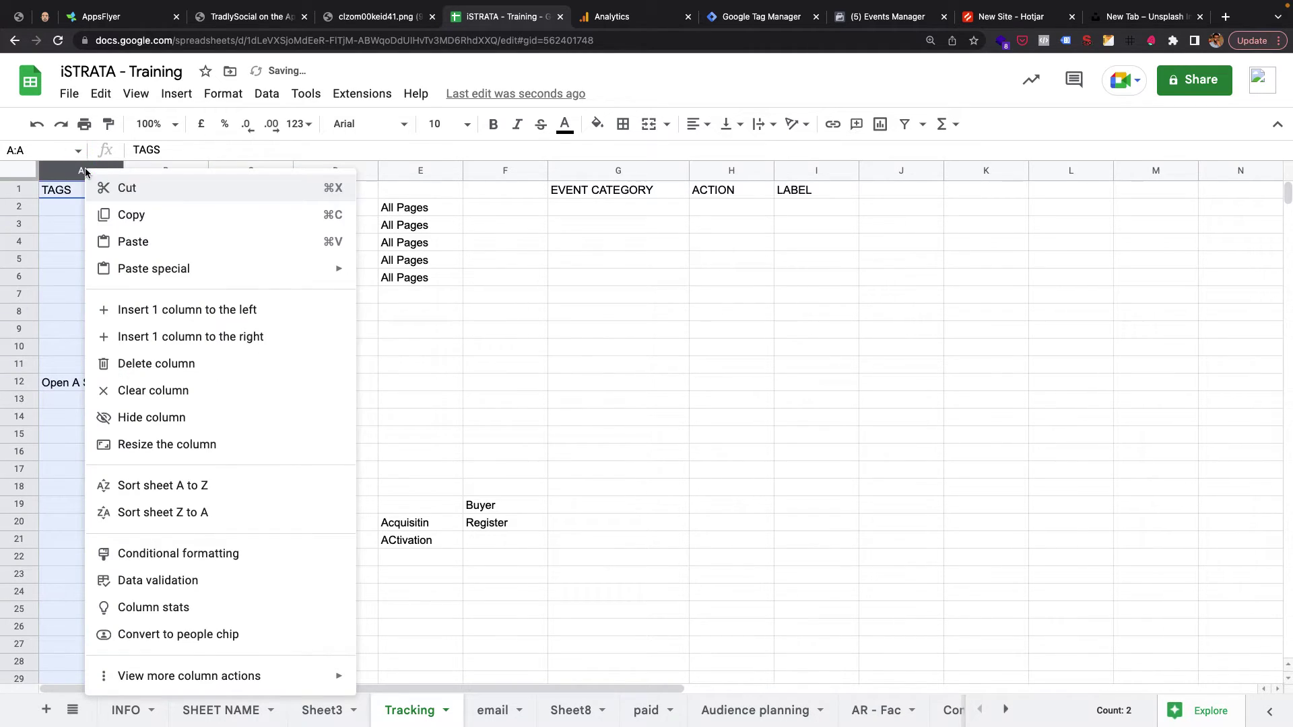
click(157, 336)
click(116, 404)
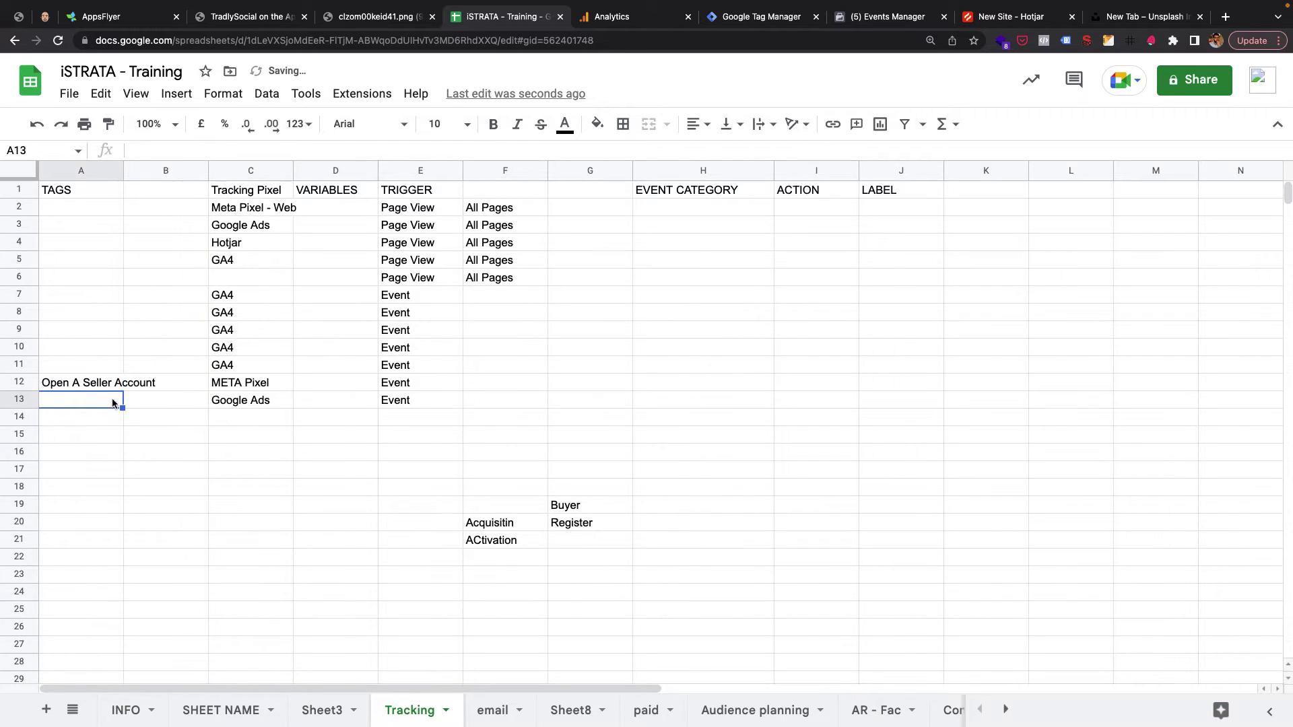
click(105, 386)
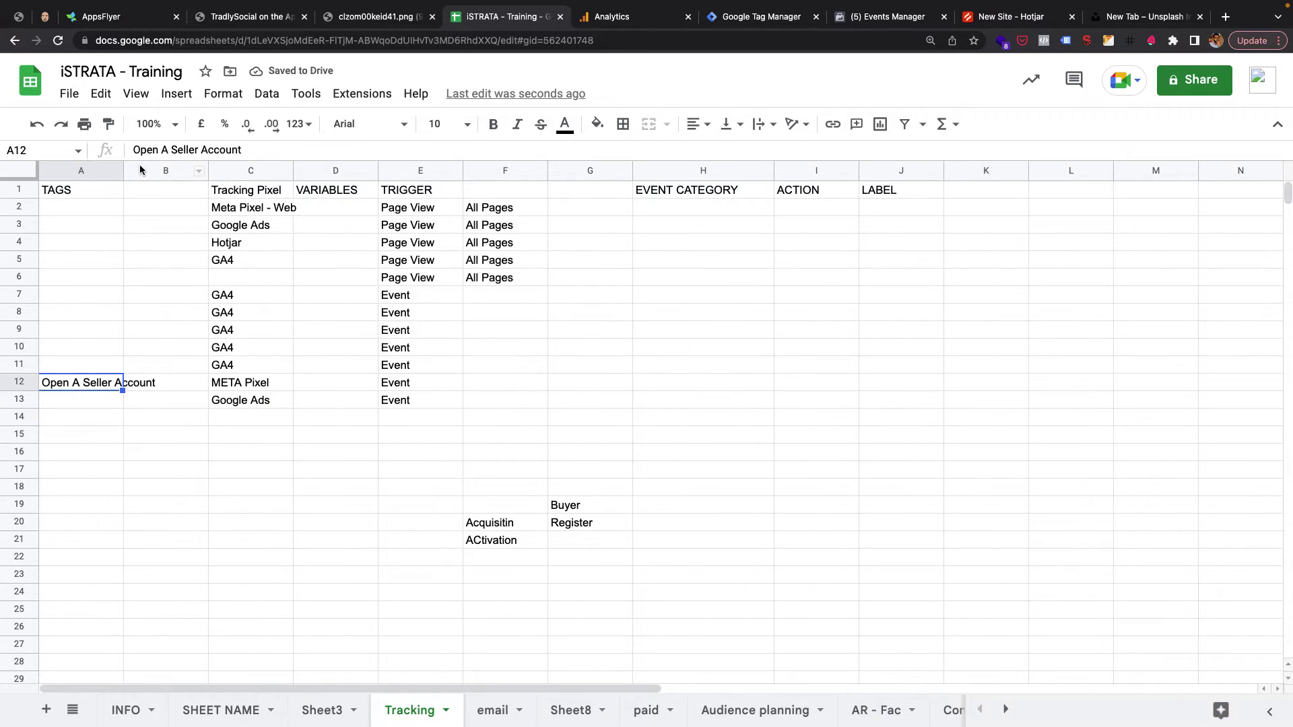
key(super+z)
Step: Insert one column to the left of the TAGS column and enter "SELLER" in A12
right_click(86, 170)
click(159, 314)
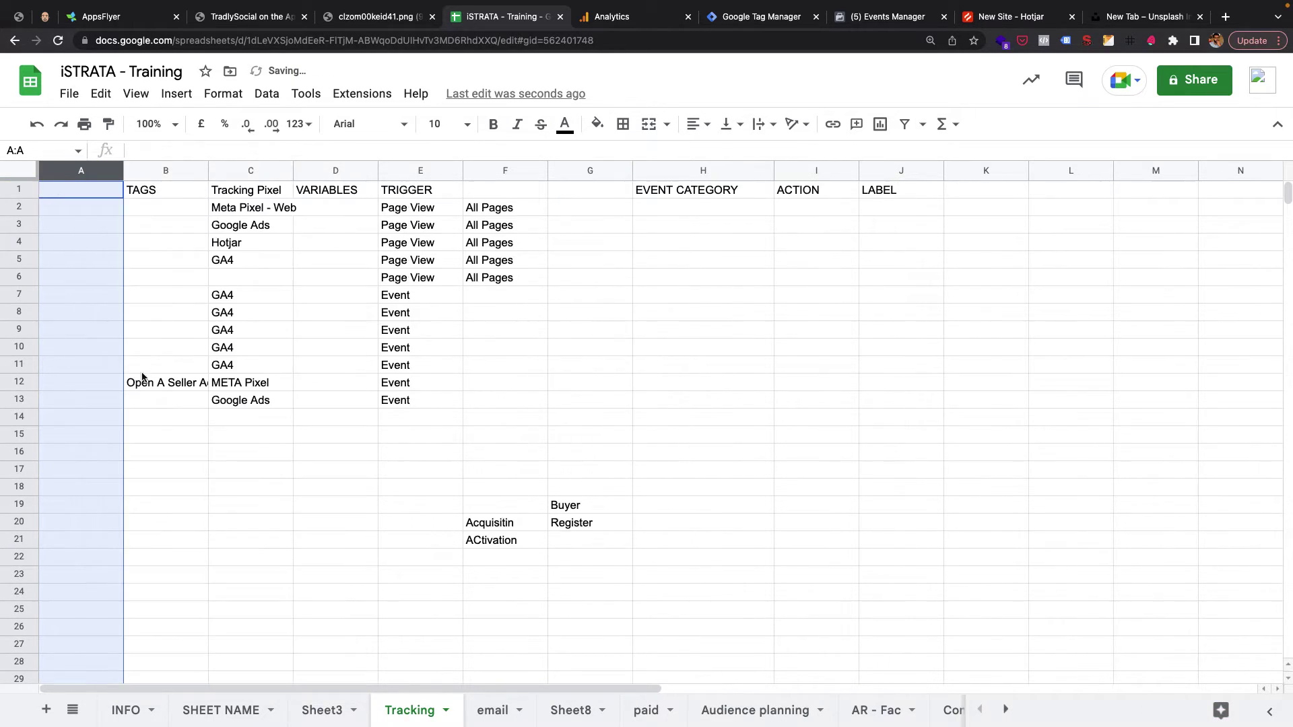
click(102, 387)
text(SELLER)
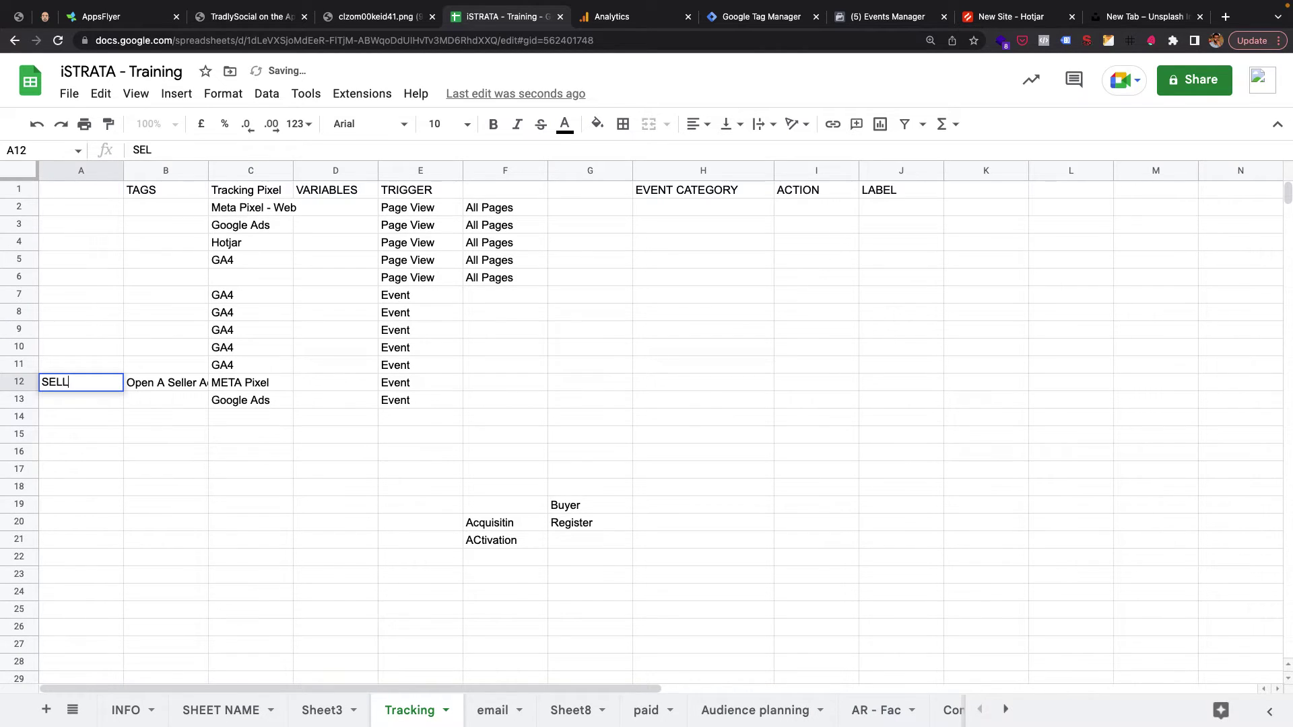
key(Return)
Step: Widen the TAGS column so "Open A Seller Account" fits completely
drag(205, 170, 285, 170)
click(217, 399)
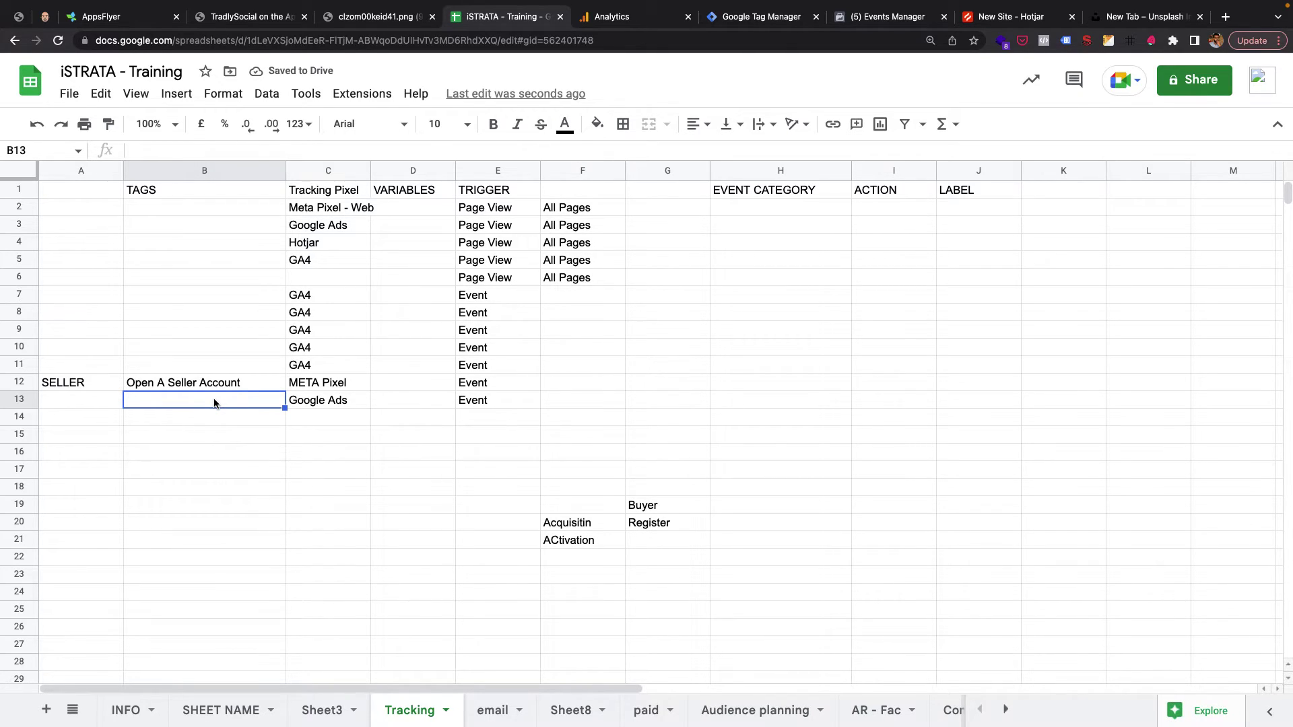
Step: Enter "BUYER" in A15 with the tags "Wishlist", "Add to Cart" and "Purchase" in B15:B17
click(95, 432)
text(BUY)
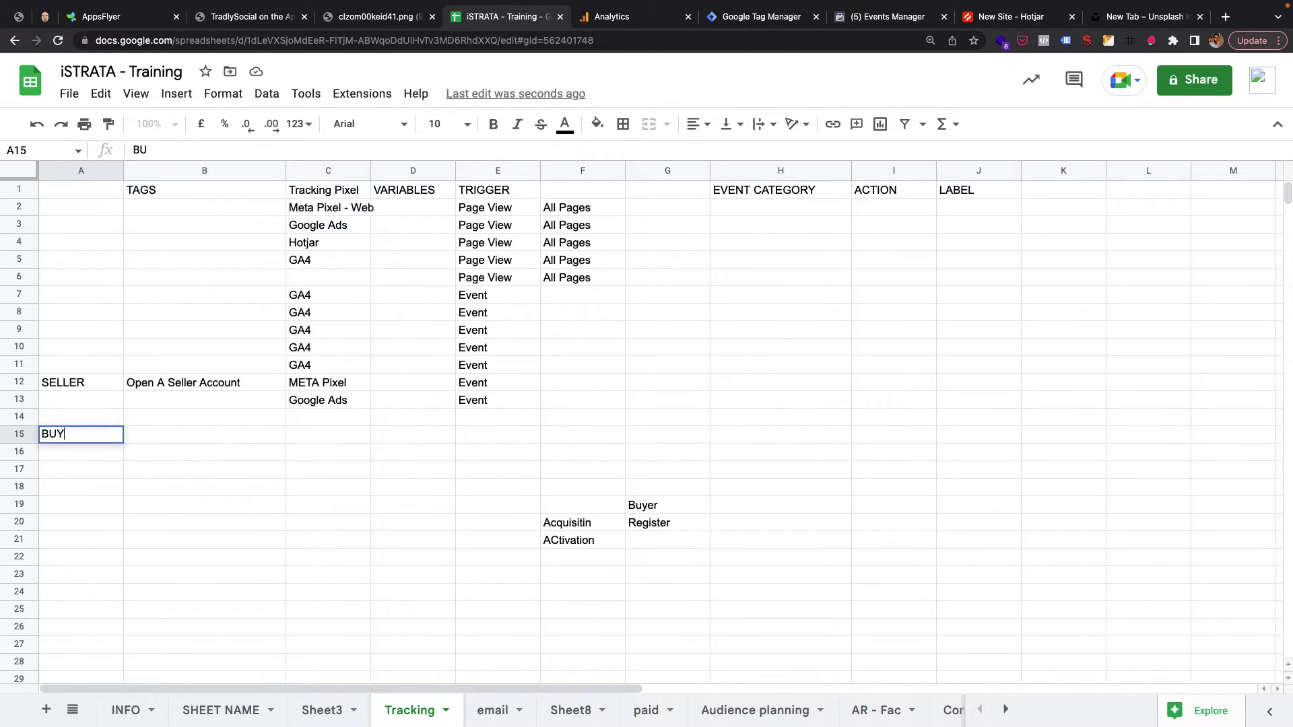
text(ER)
key(Tab)
text(Wish)
key(Return)
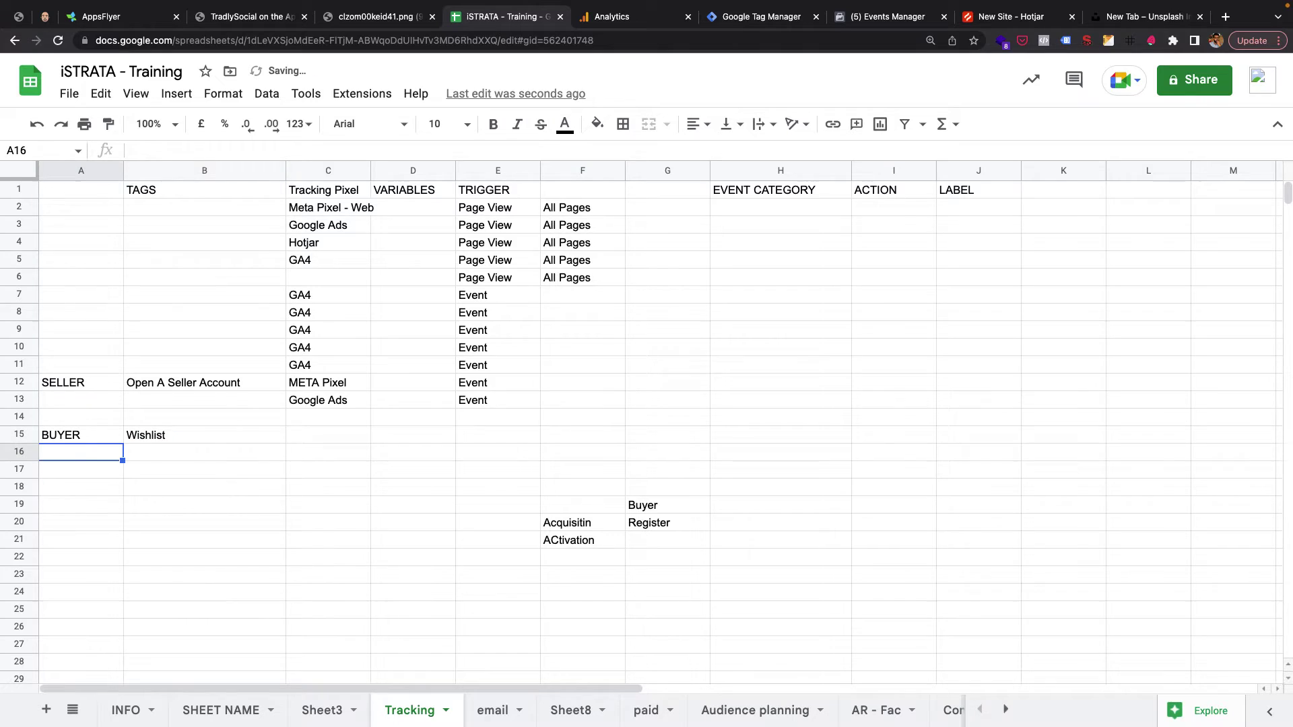
text(Add to Cart)
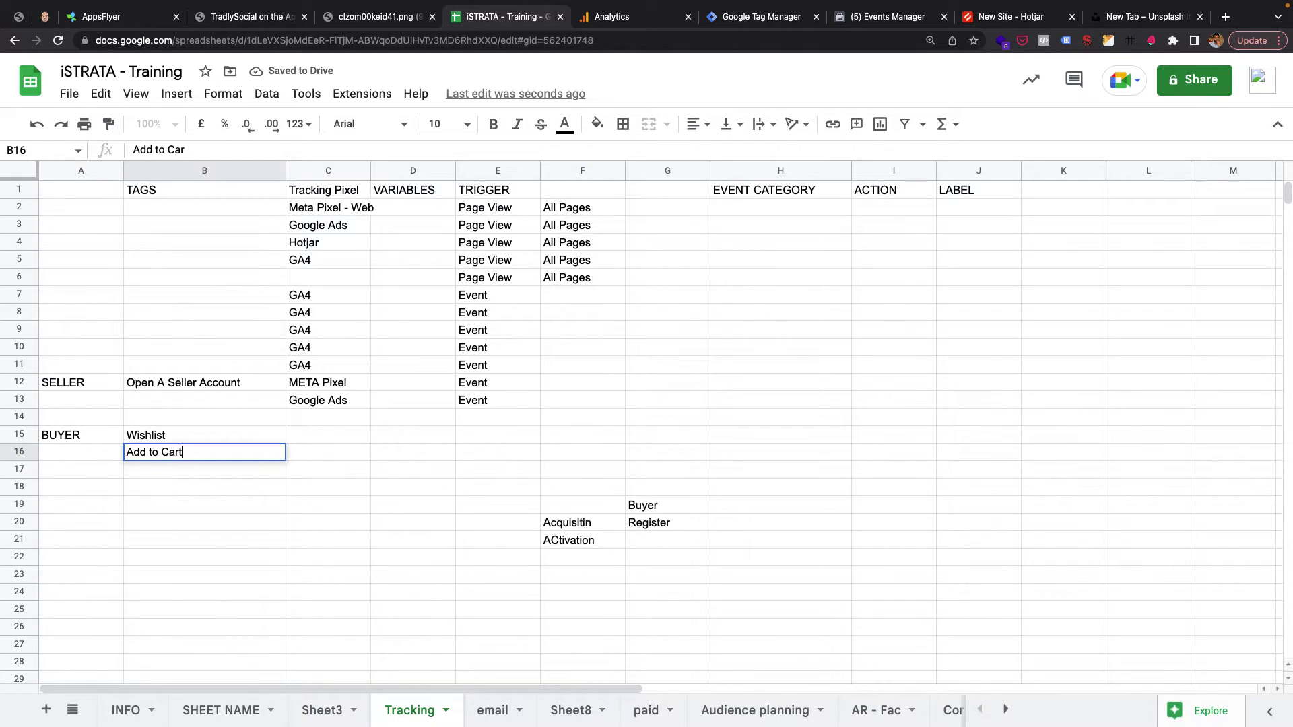
key(Return)
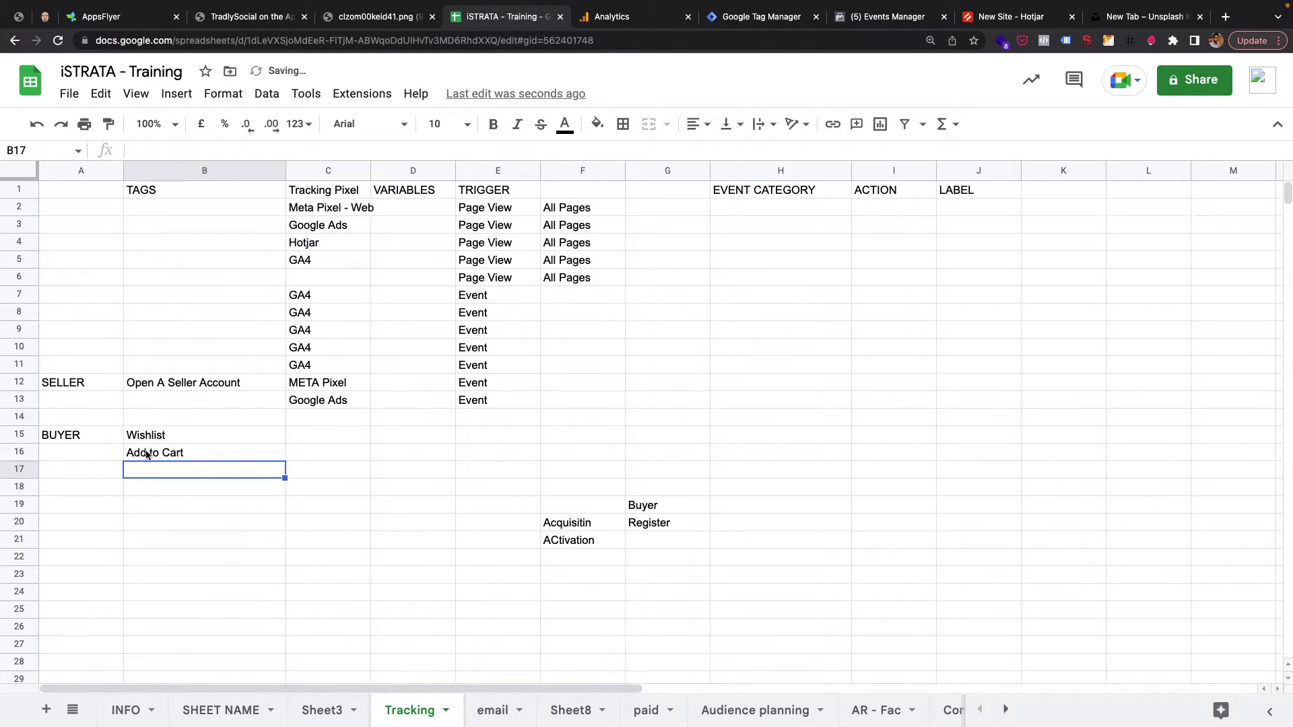
text(RE)
key(BackSpace)
key(BackSpace)
text(Purchase)
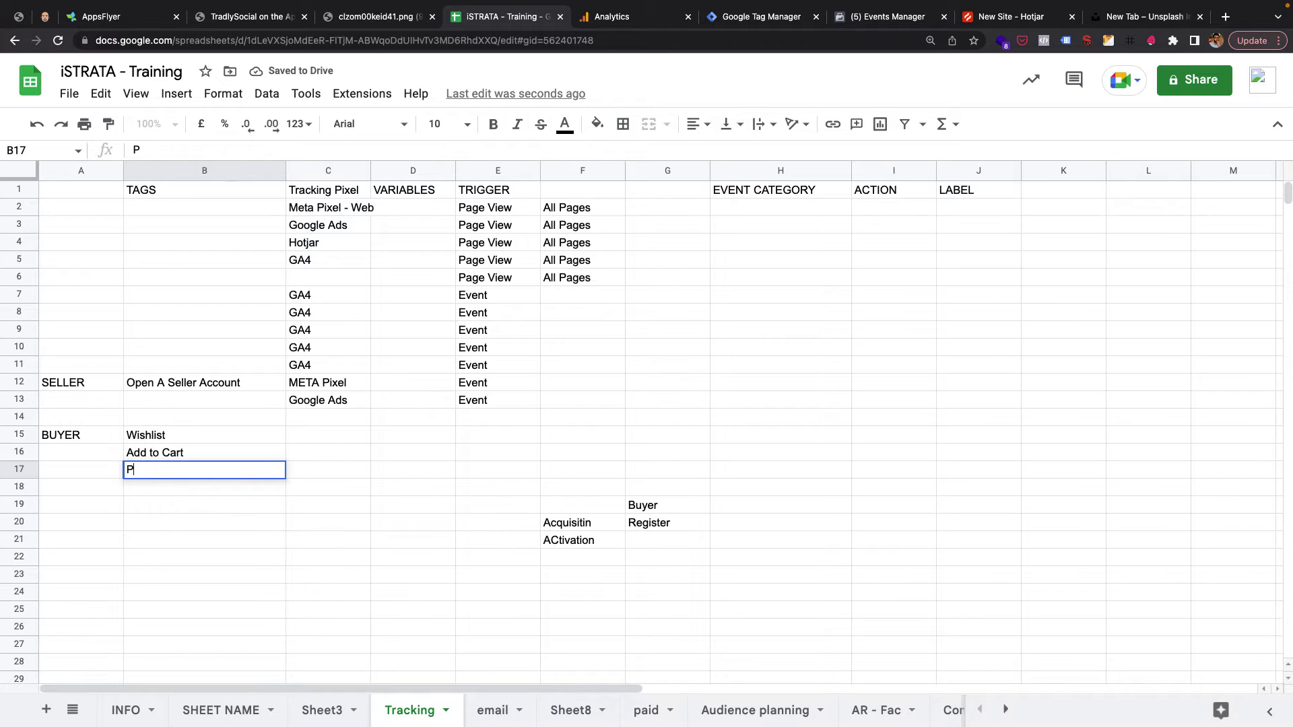
key(Return)
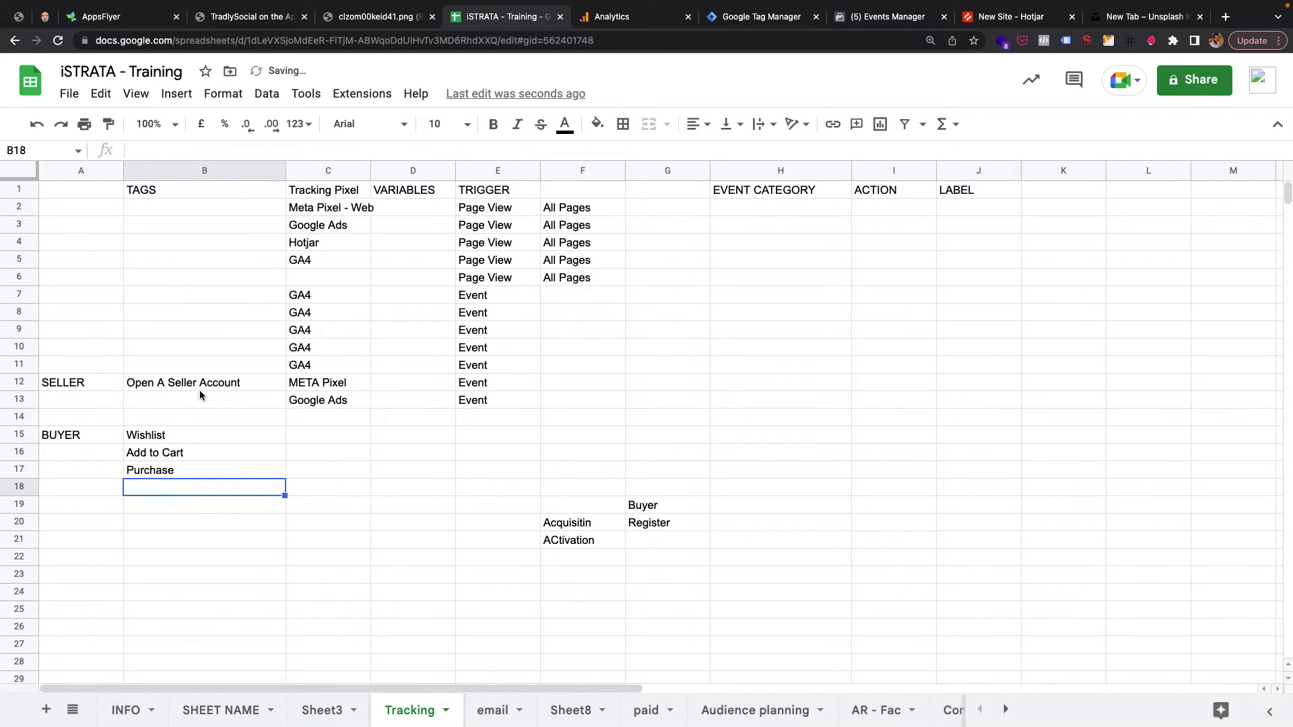
Step: Add the seller tag "Post a Listing" in B13
click(179, 403)
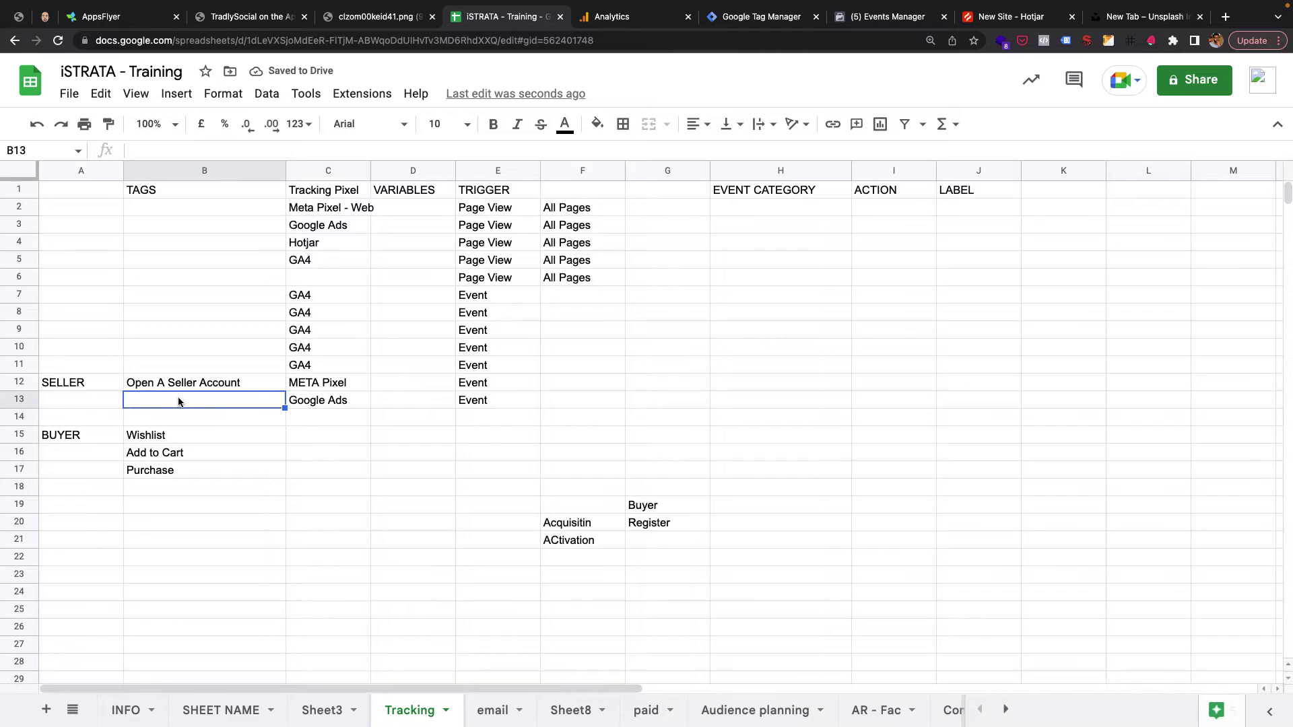
text(Post a Listing)
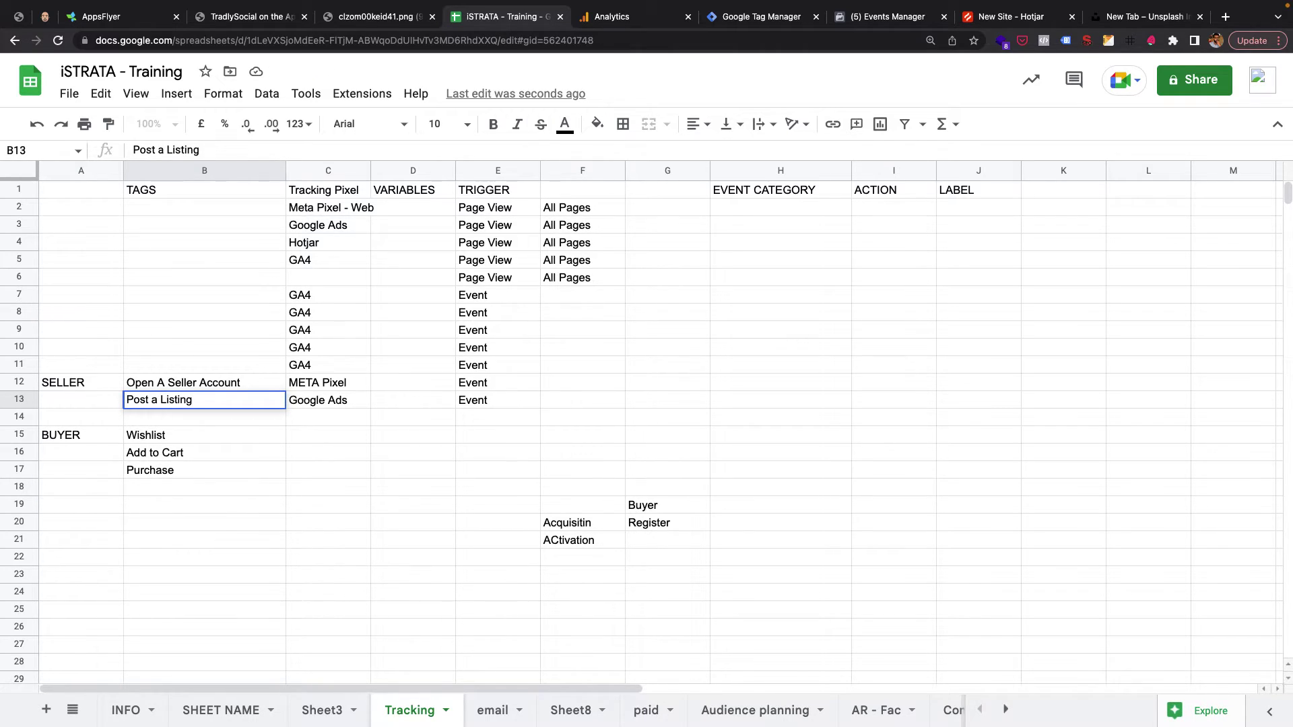
click(165, 382)
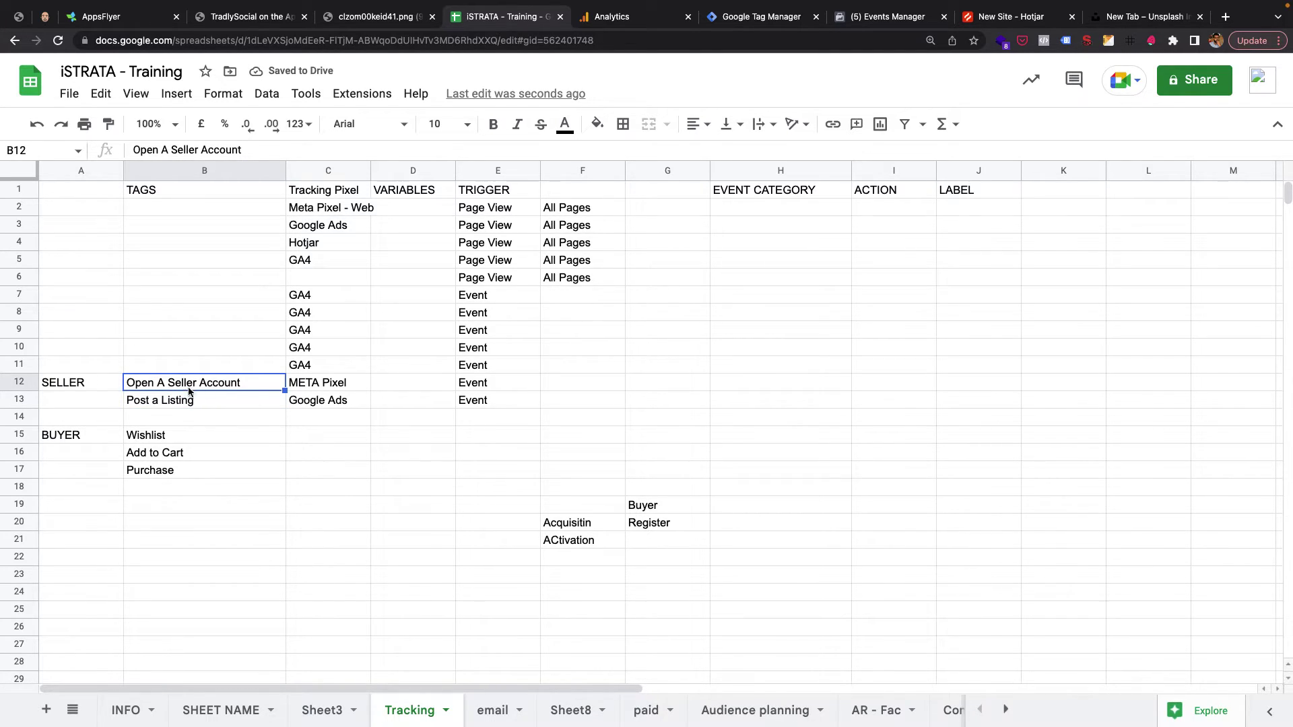
click(896, 385)
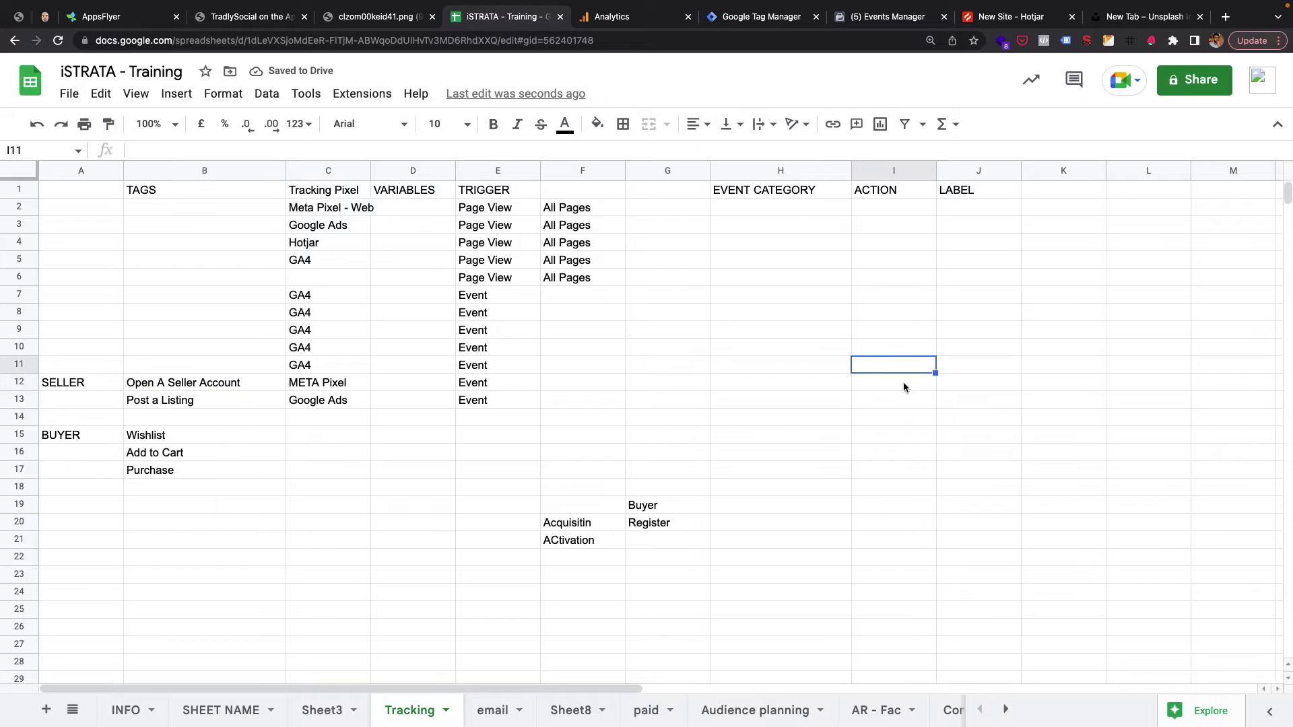
click(959, 387)
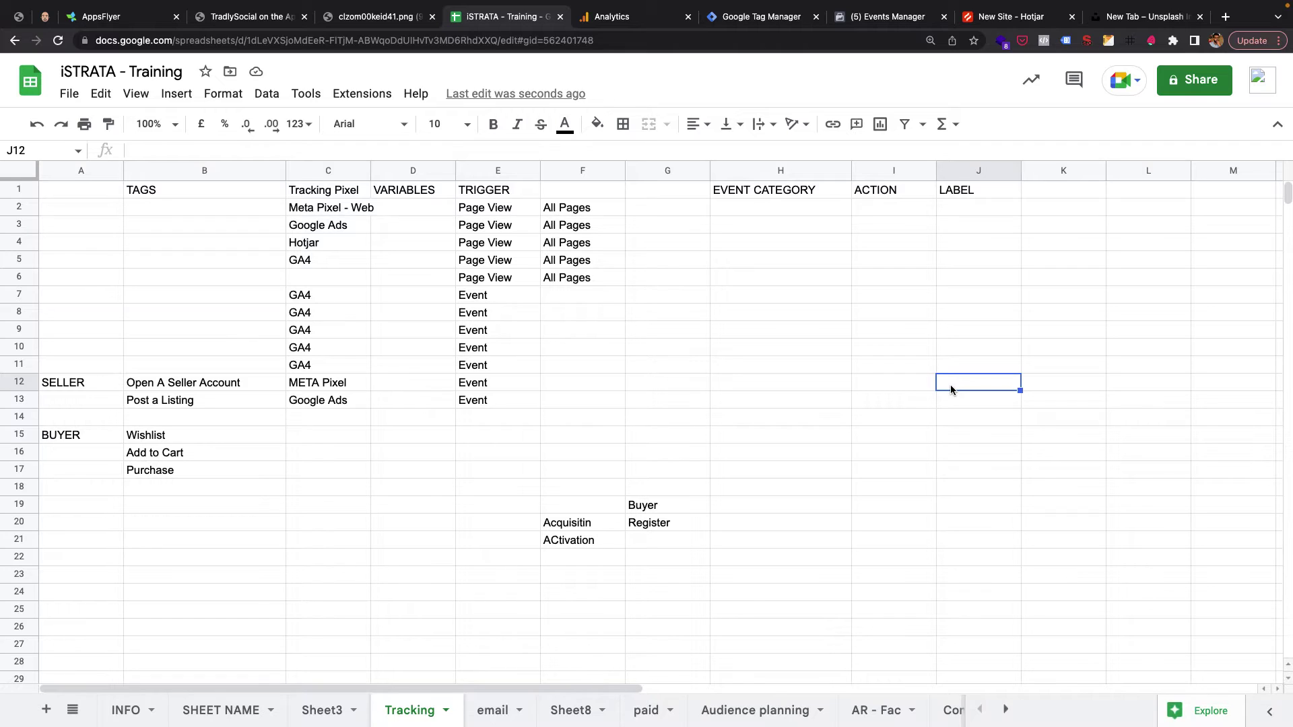
click(981, 194)
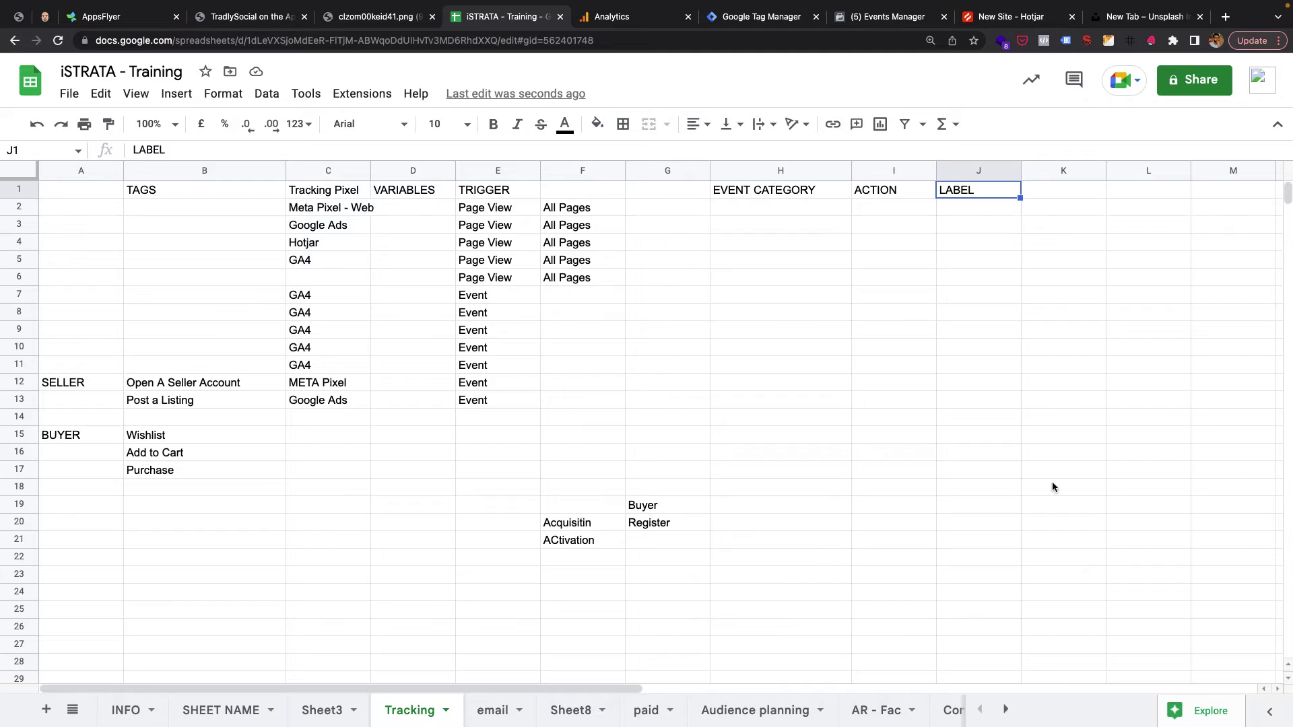
Step: Enter the heading "RULES" in L19 and the note "use small or capital letter" in L20
click(1120, 502)
text(RULES)
key(Return)
text(use small )
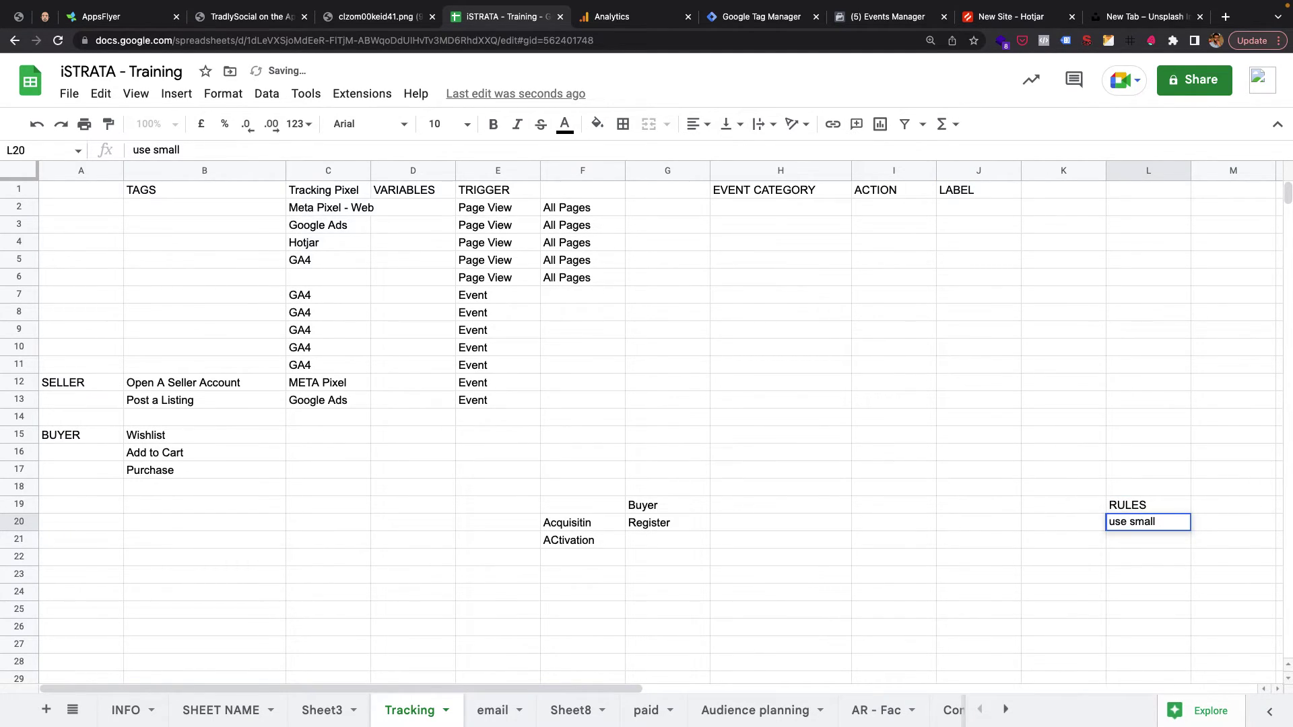
text(or capital lette)
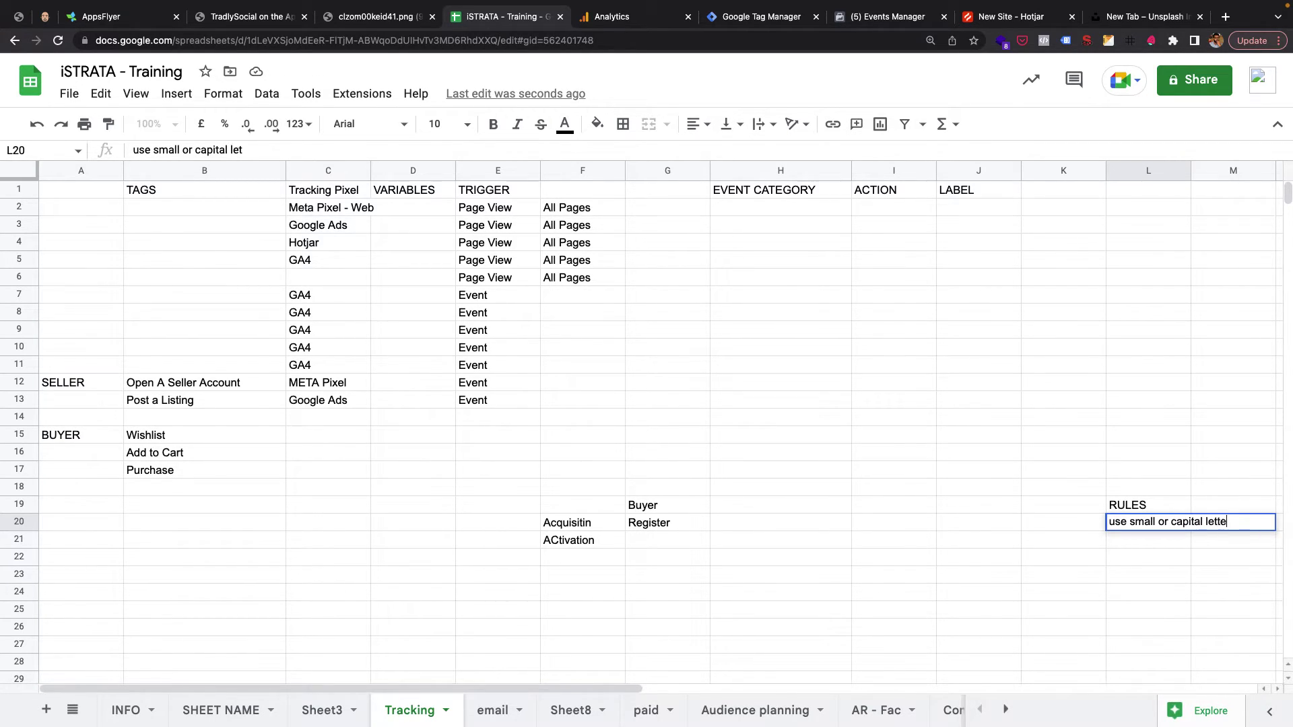
text(r)
key(Return)
click(960, 208)
drag(955, 374, 955, 446)
click(955, 447)
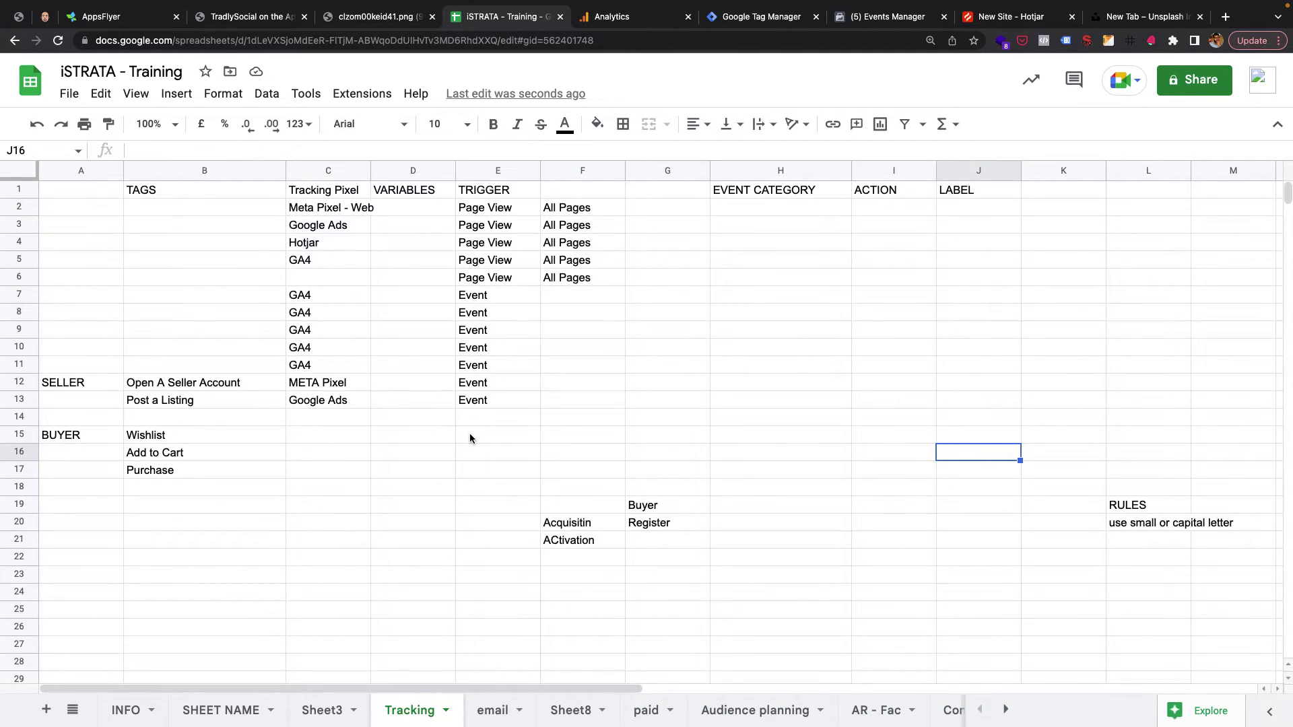
key(ctrl+Right)
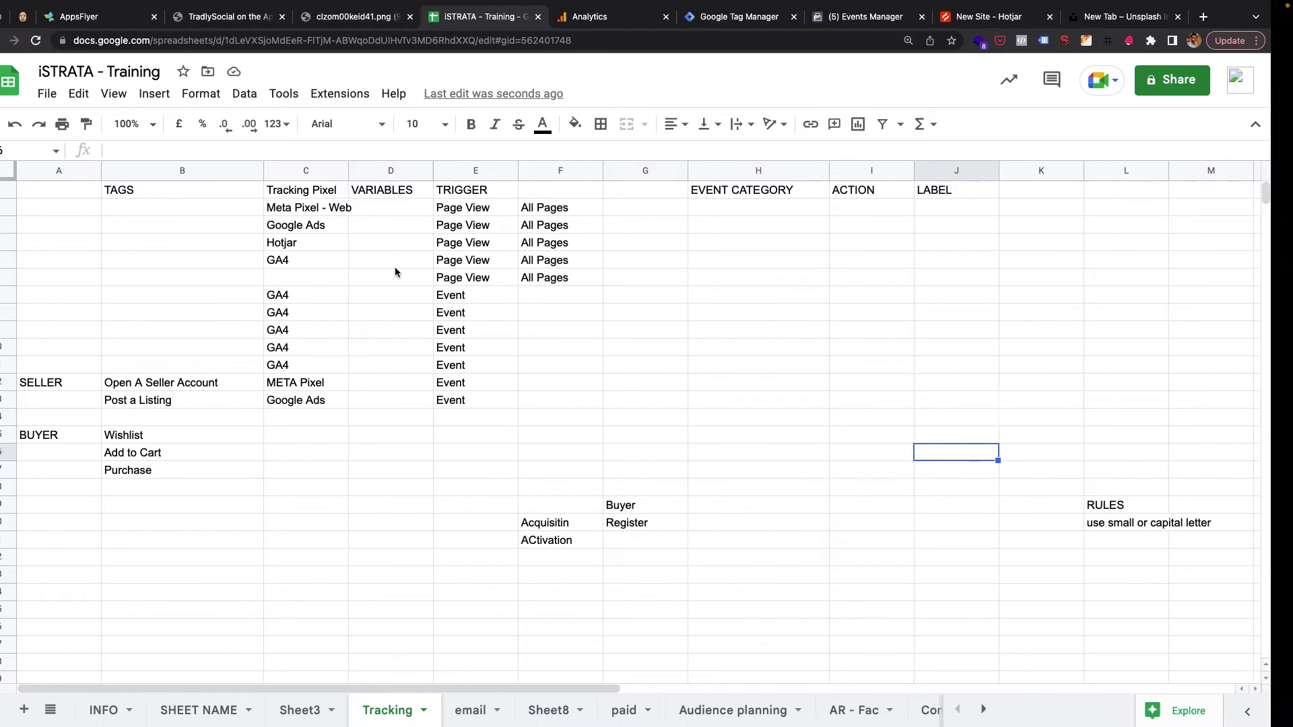
key(ctrl+Right)
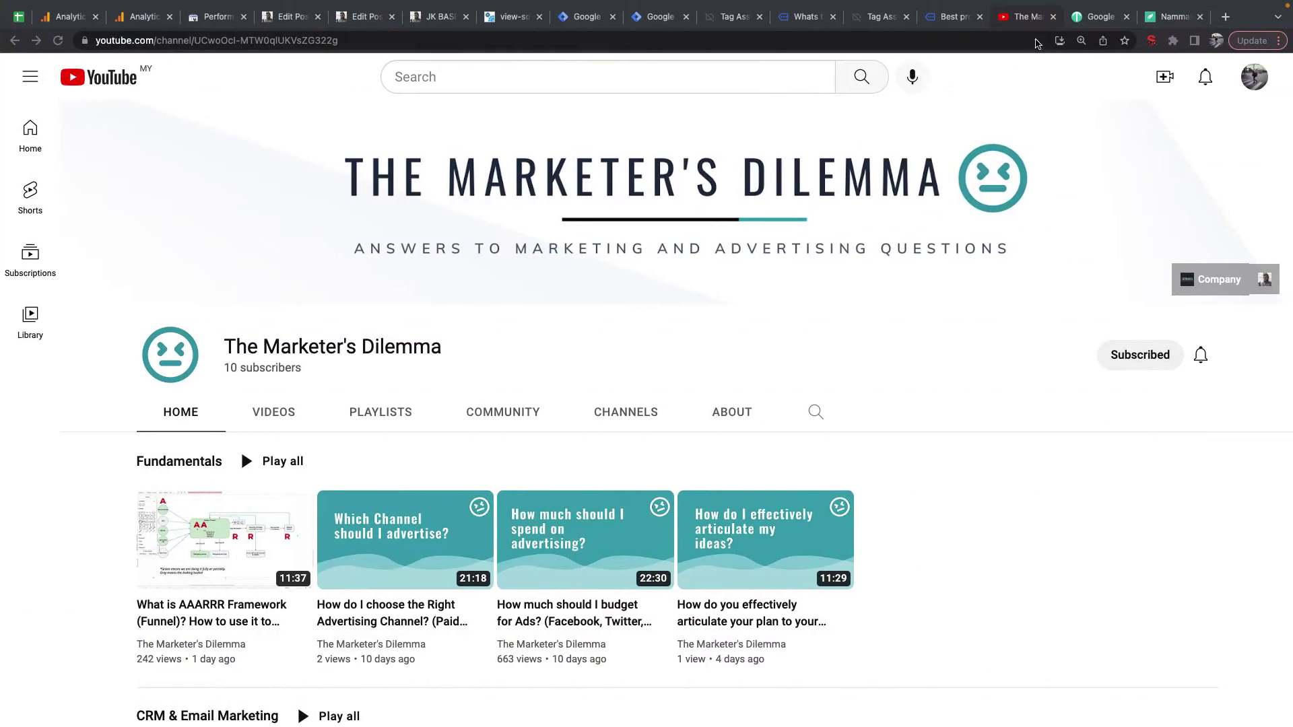
click(1155, 21)
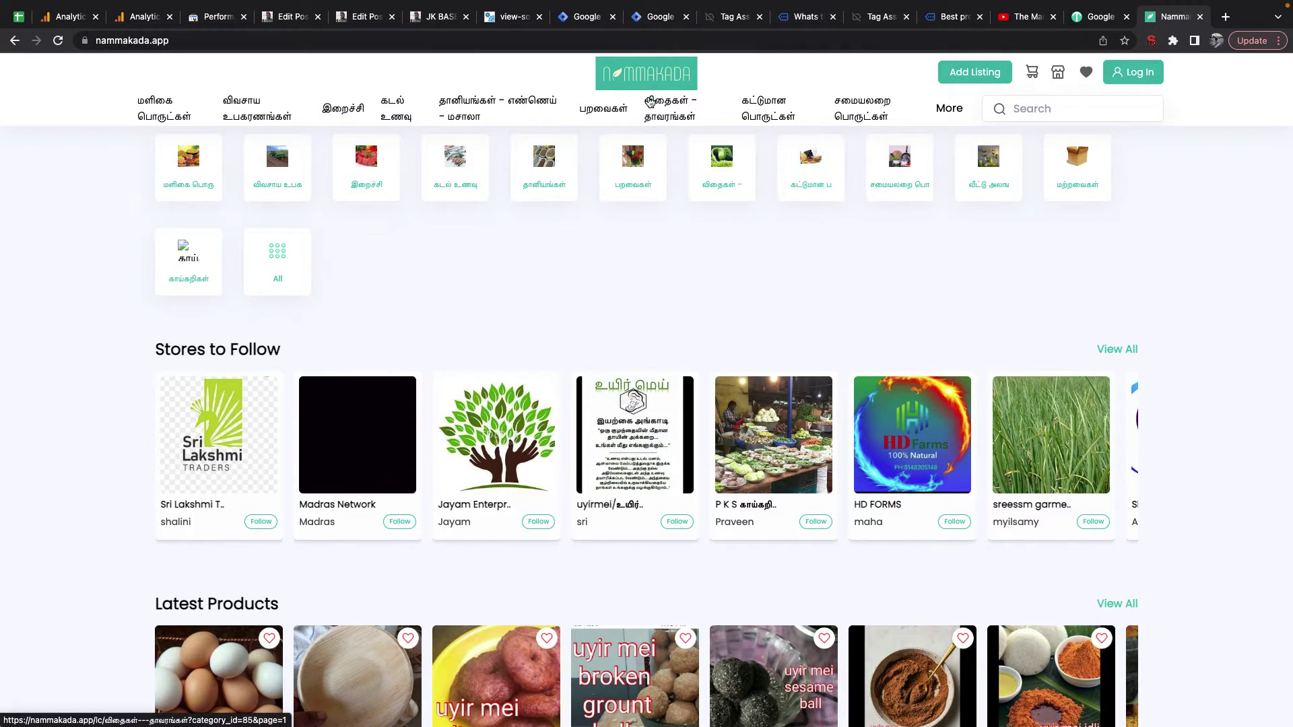
key(ctrl+Left)
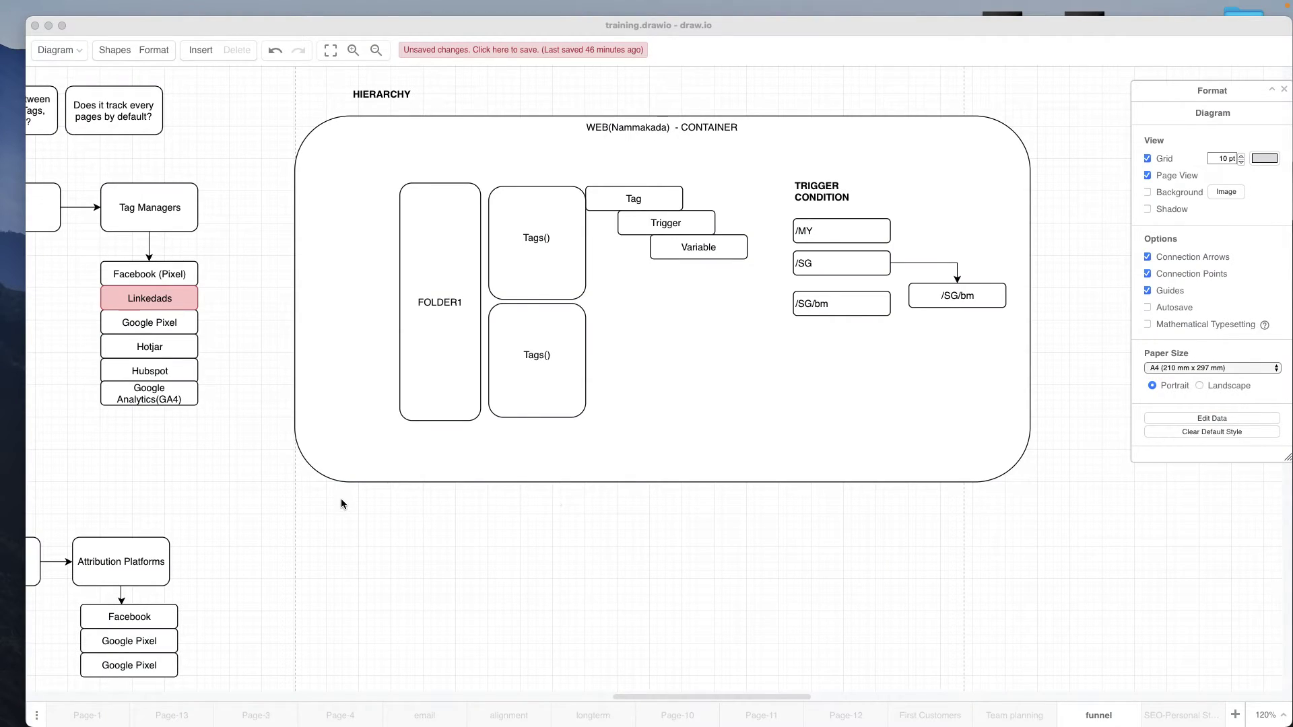
key(ctrl+Left)
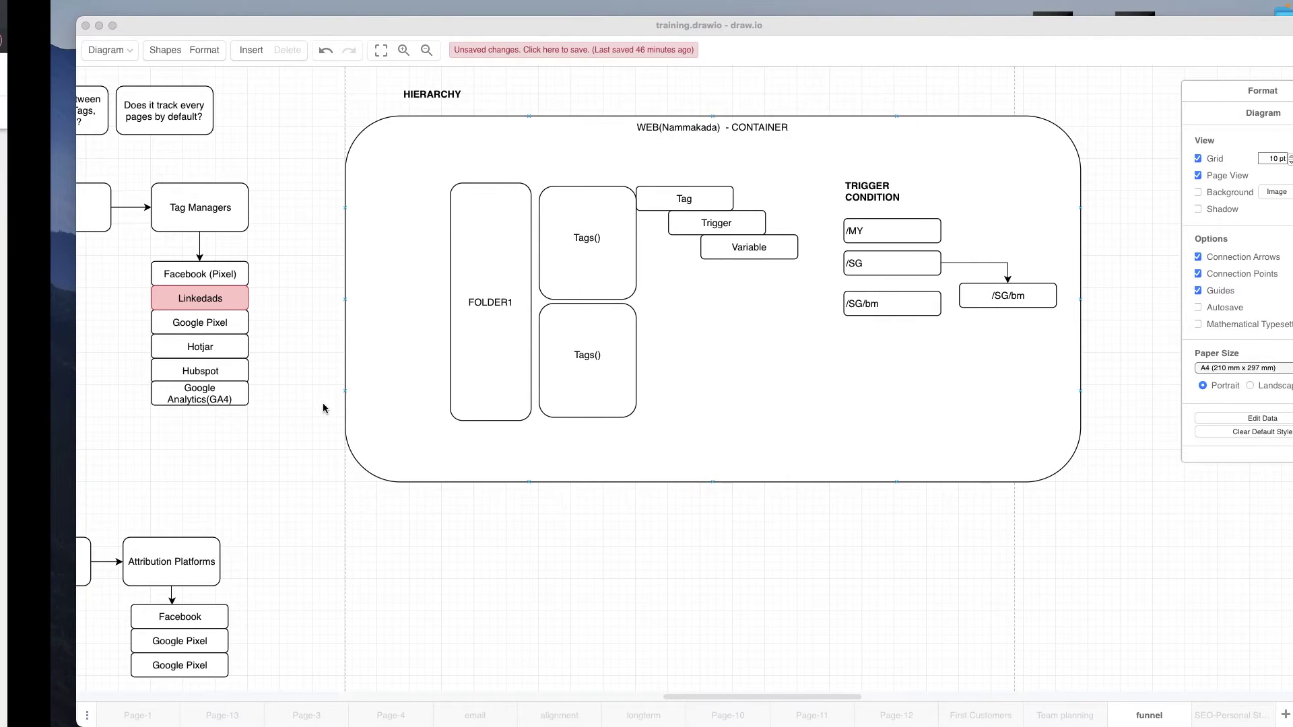
key(ctrl+Right)
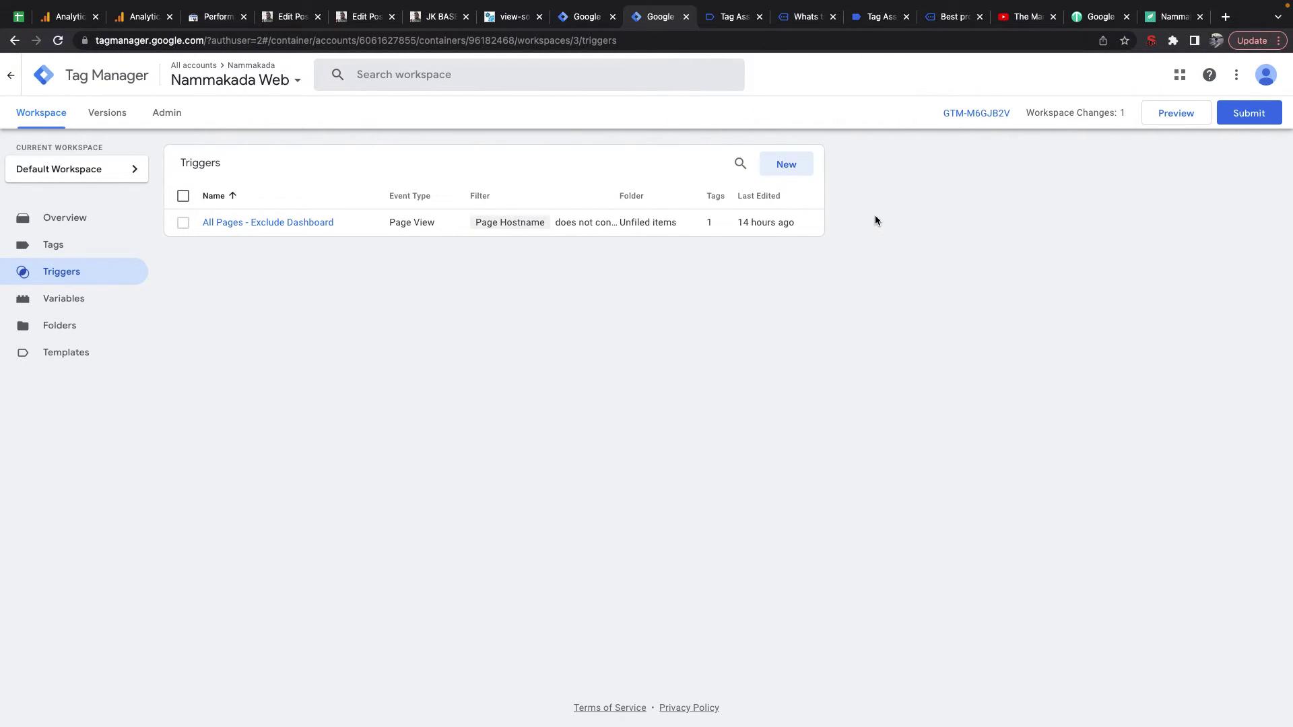
key(ctrl+Left)
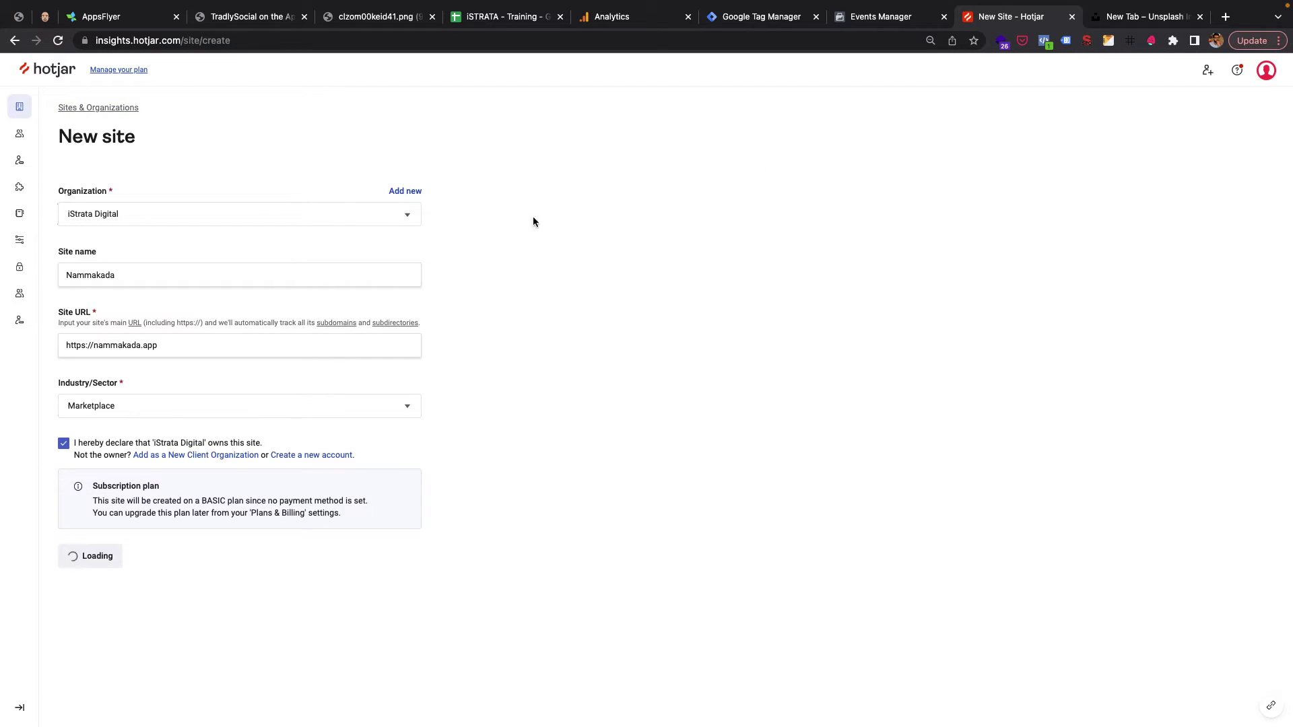
Step: Switch to Meta Events Manager, reopen its overview and start connecting a new data source of type Web
click(867, 19)
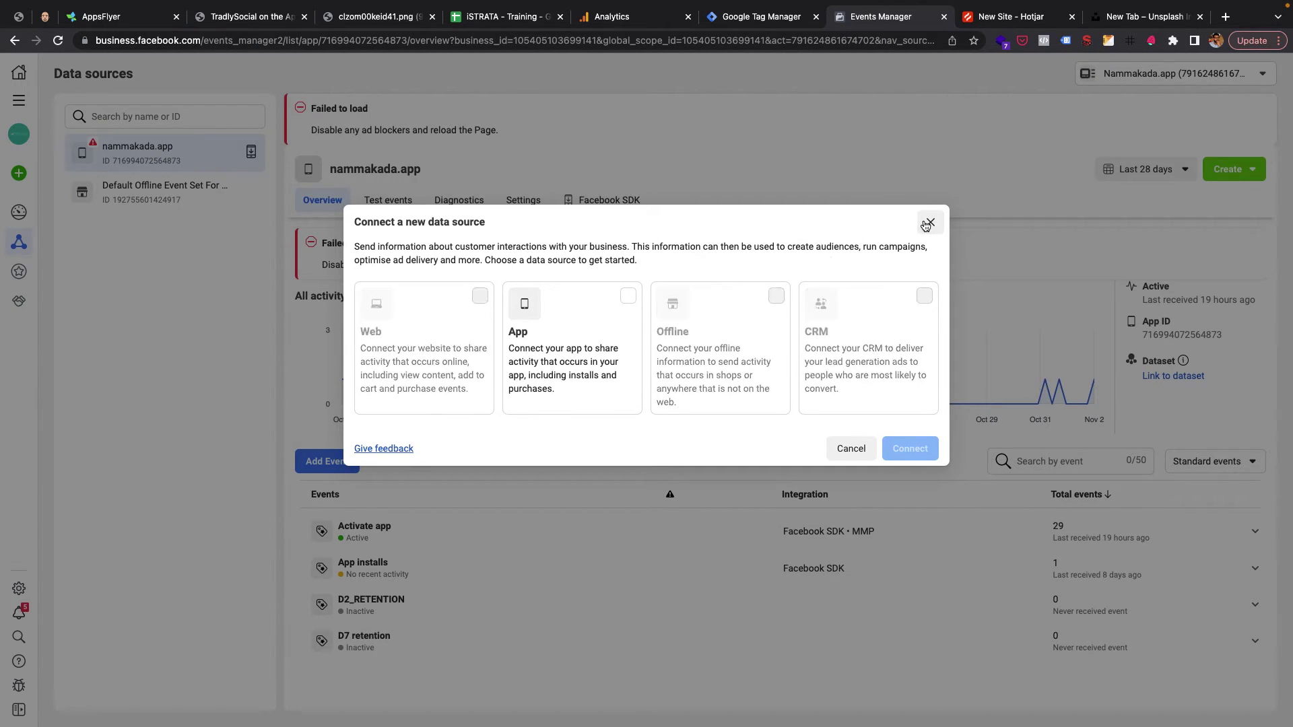
click(929, 223)
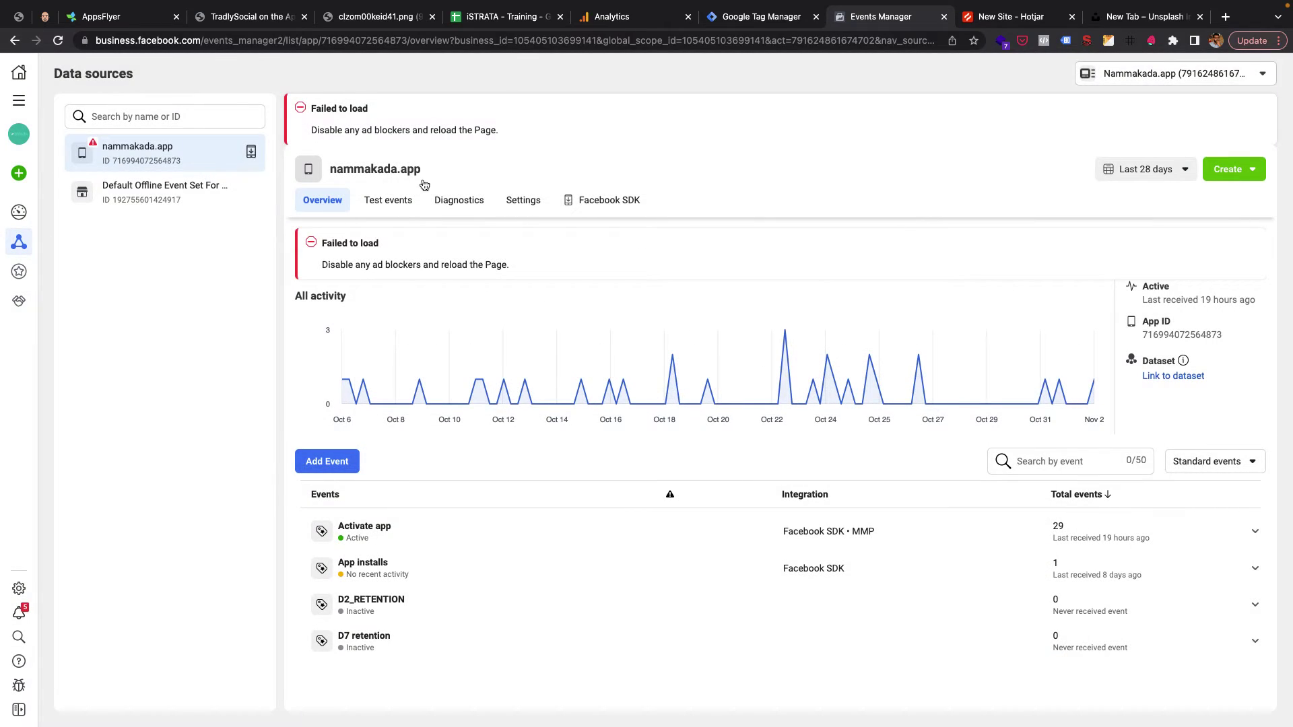
click(20, 103)
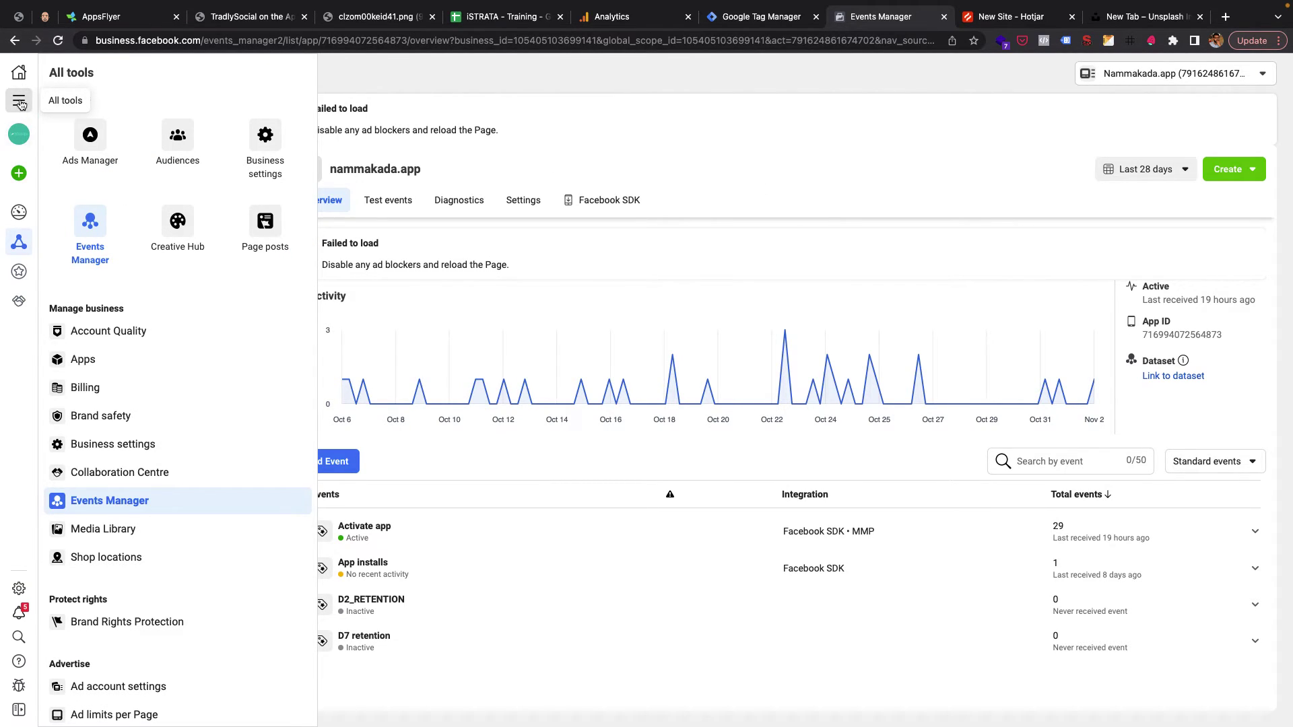
click(122, 506)
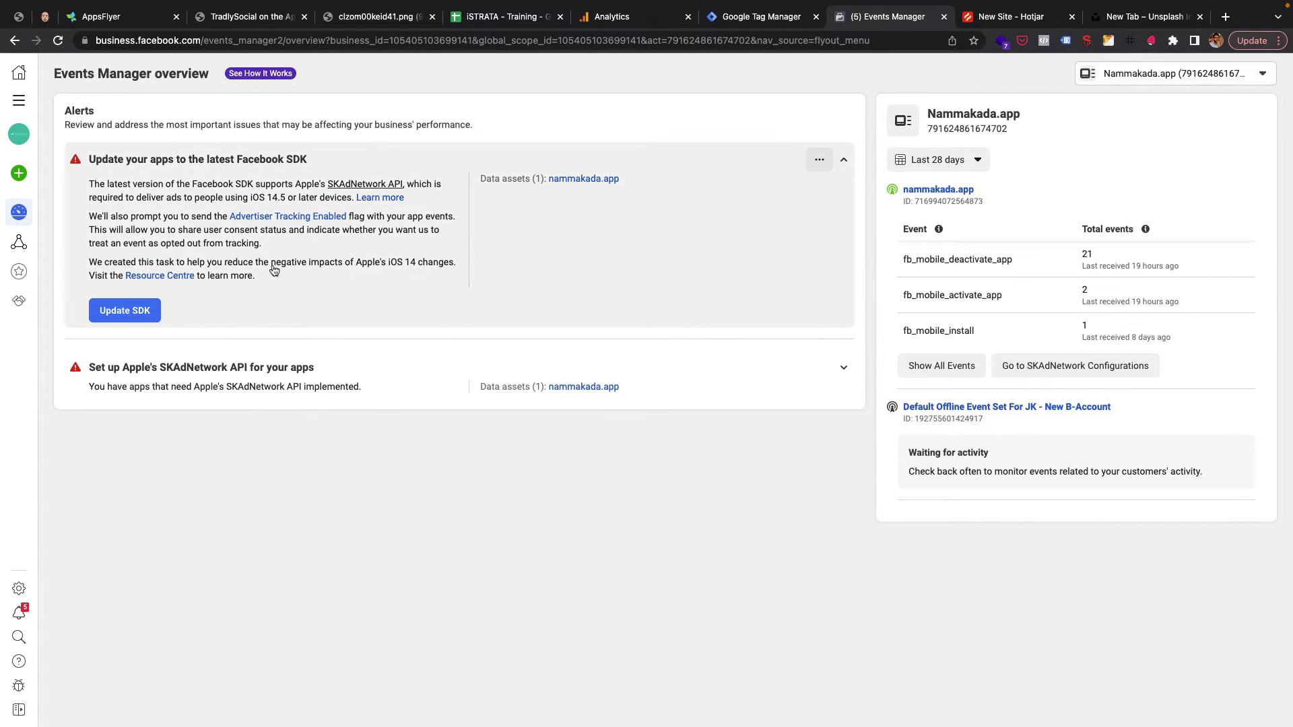
mouse_move(21, 181)
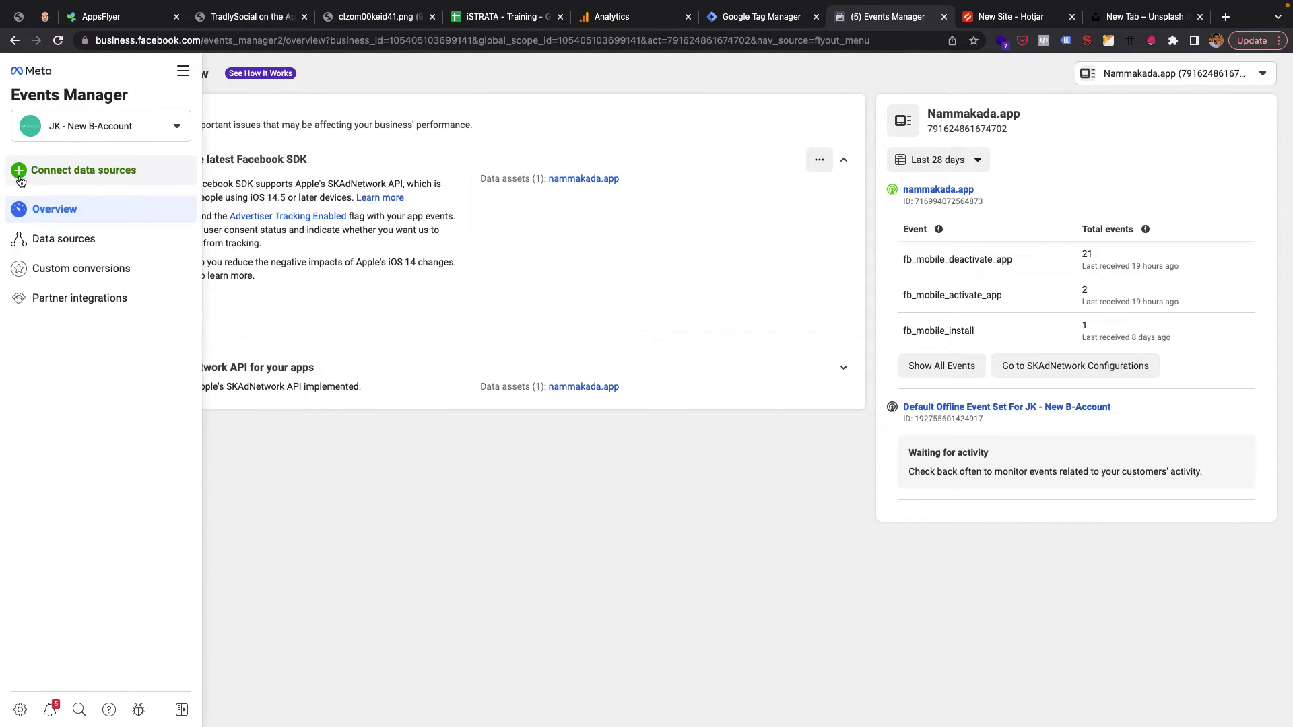
click(58, 173)
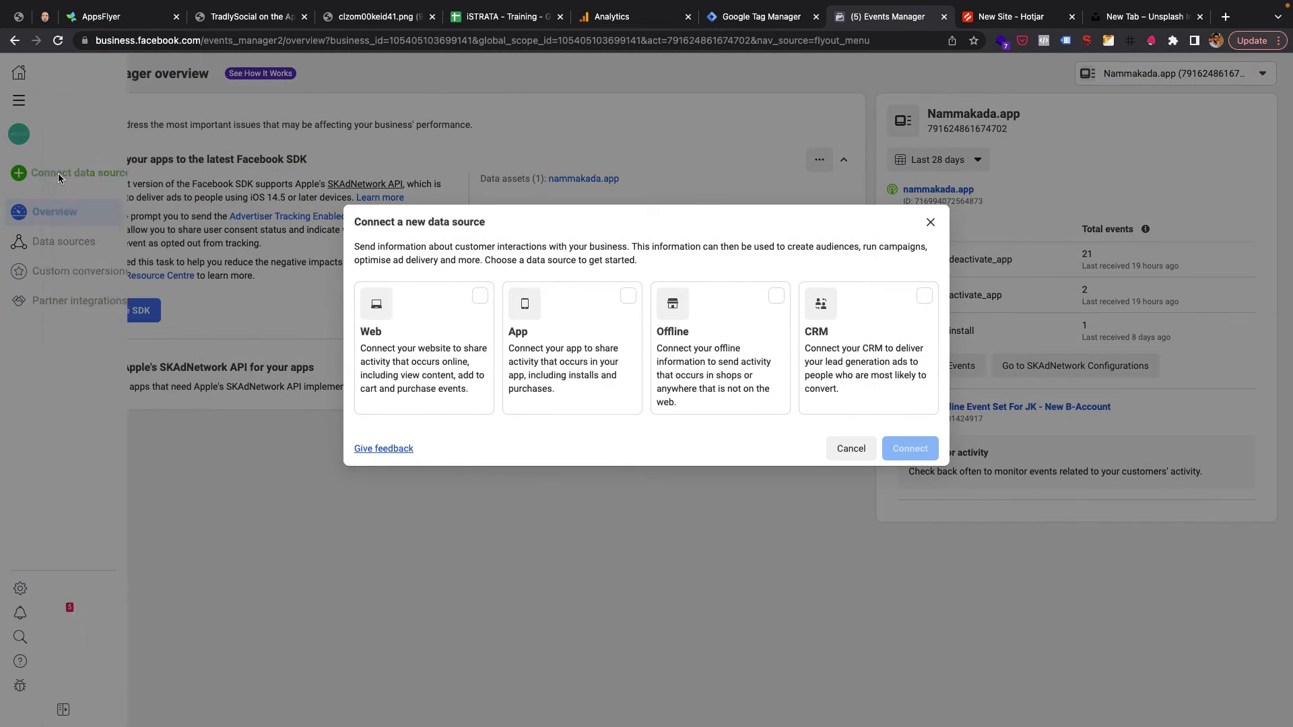
click(428, 355)
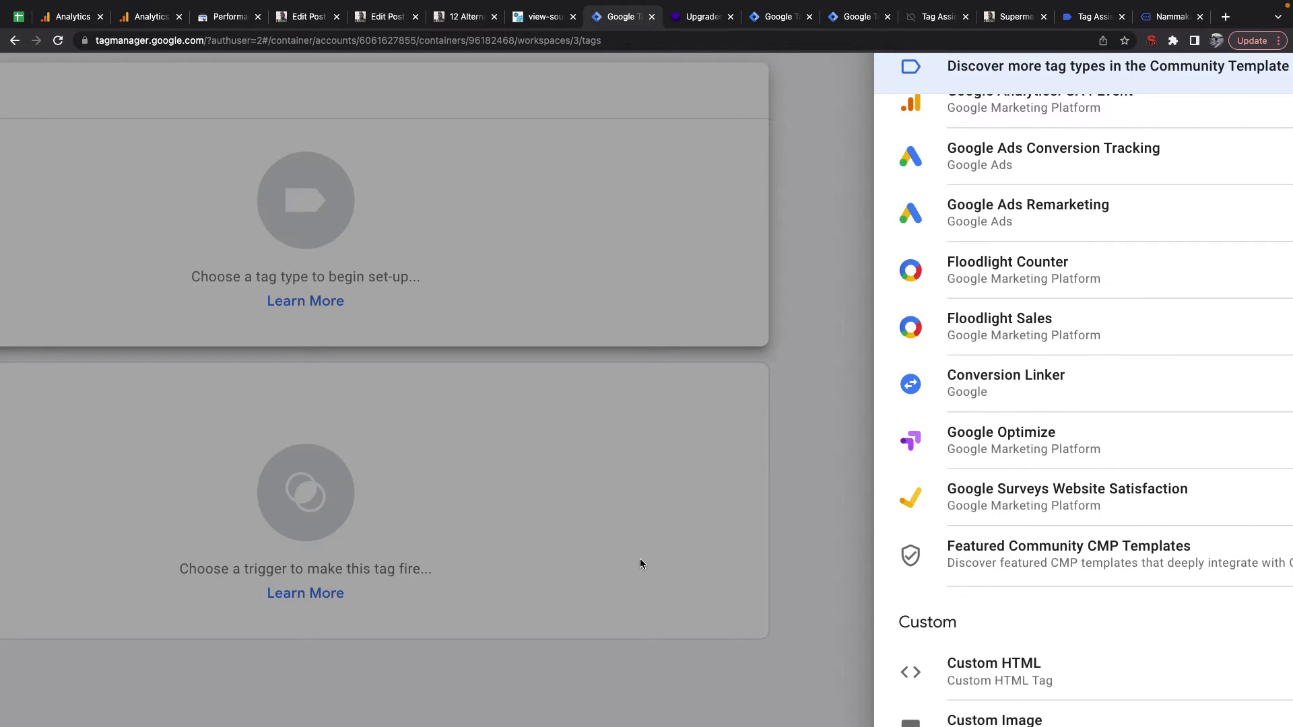
Step: Switch to the new tag in Google Tag Manager and search the Community Template Gallery for "face"
click(640, 564)
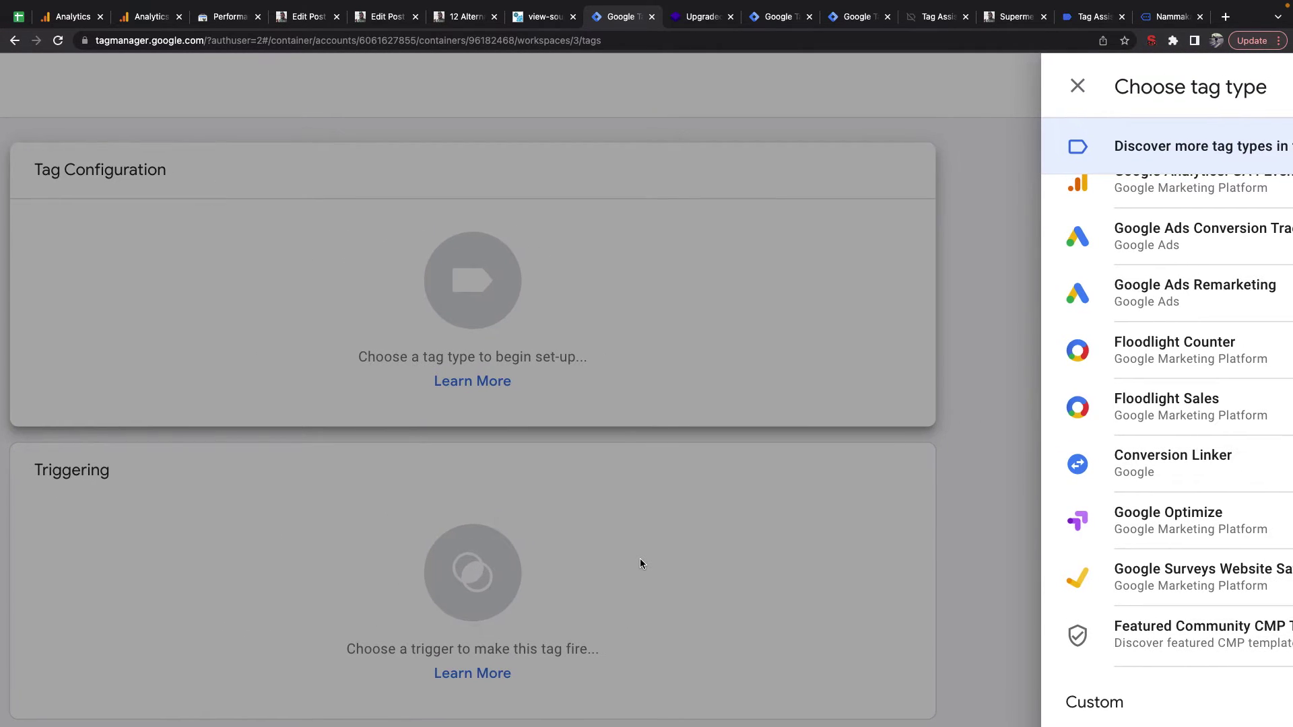
scroll(953, 541, down, 1)
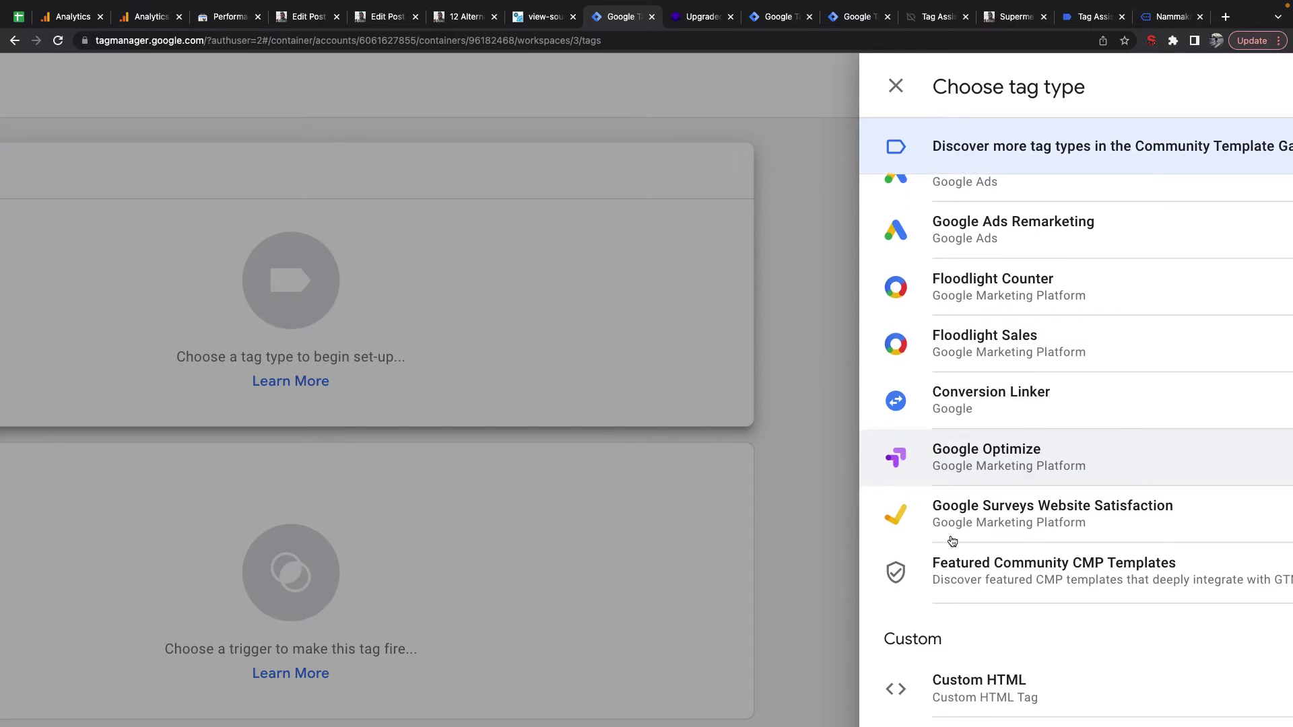
right_click(942, 685)
click(899, 666)
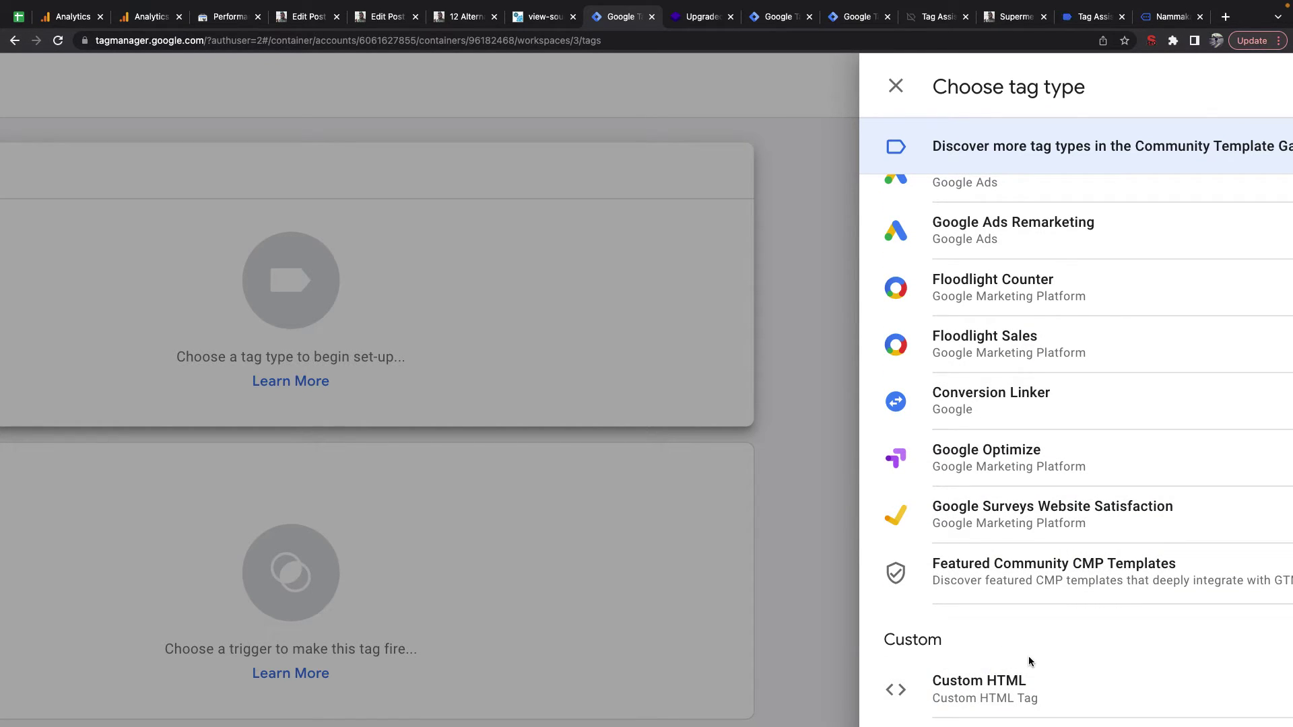
scroll(1074, 543, up, 2)
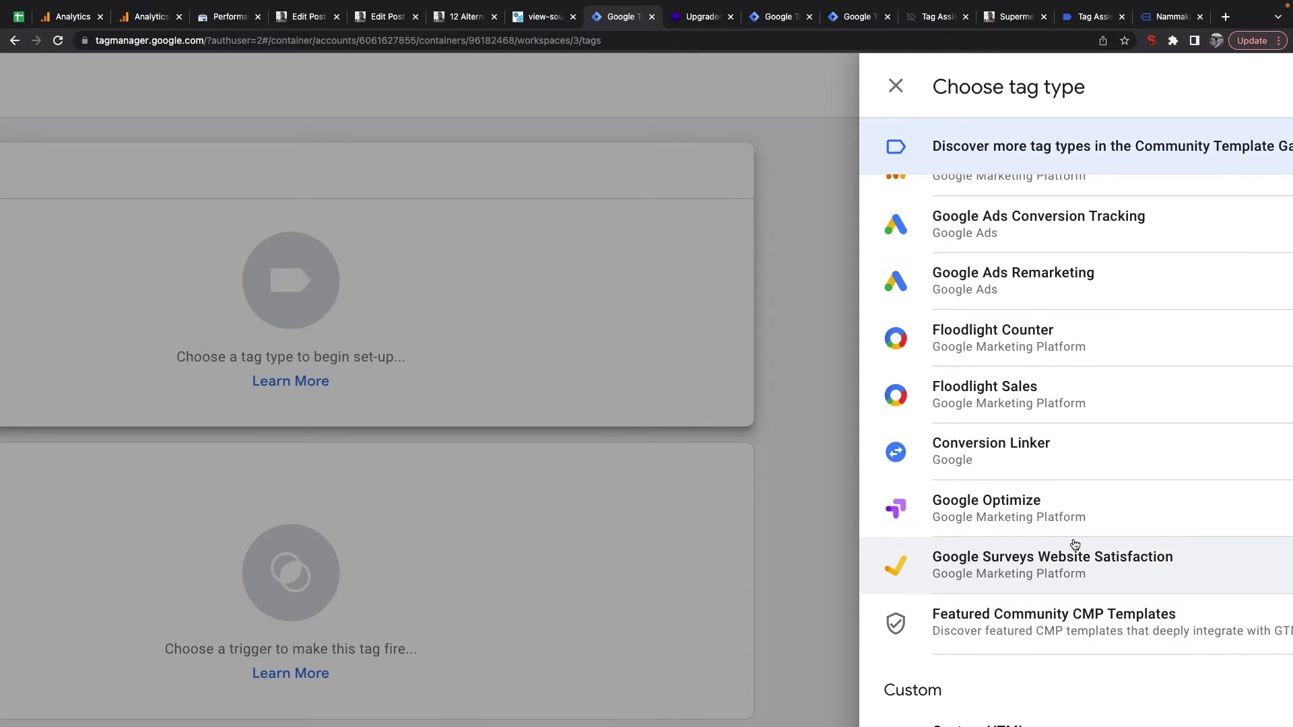
scroll(1124, 142, right, 5)
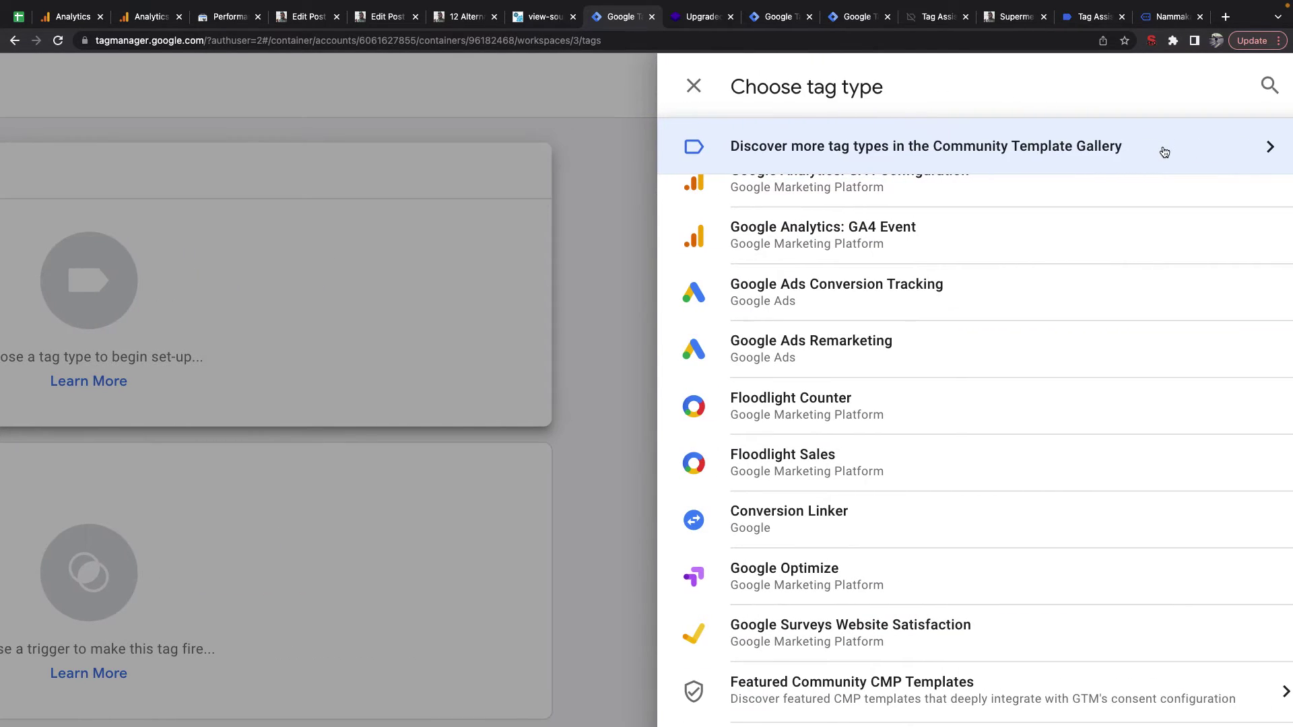
click(1165, 153)
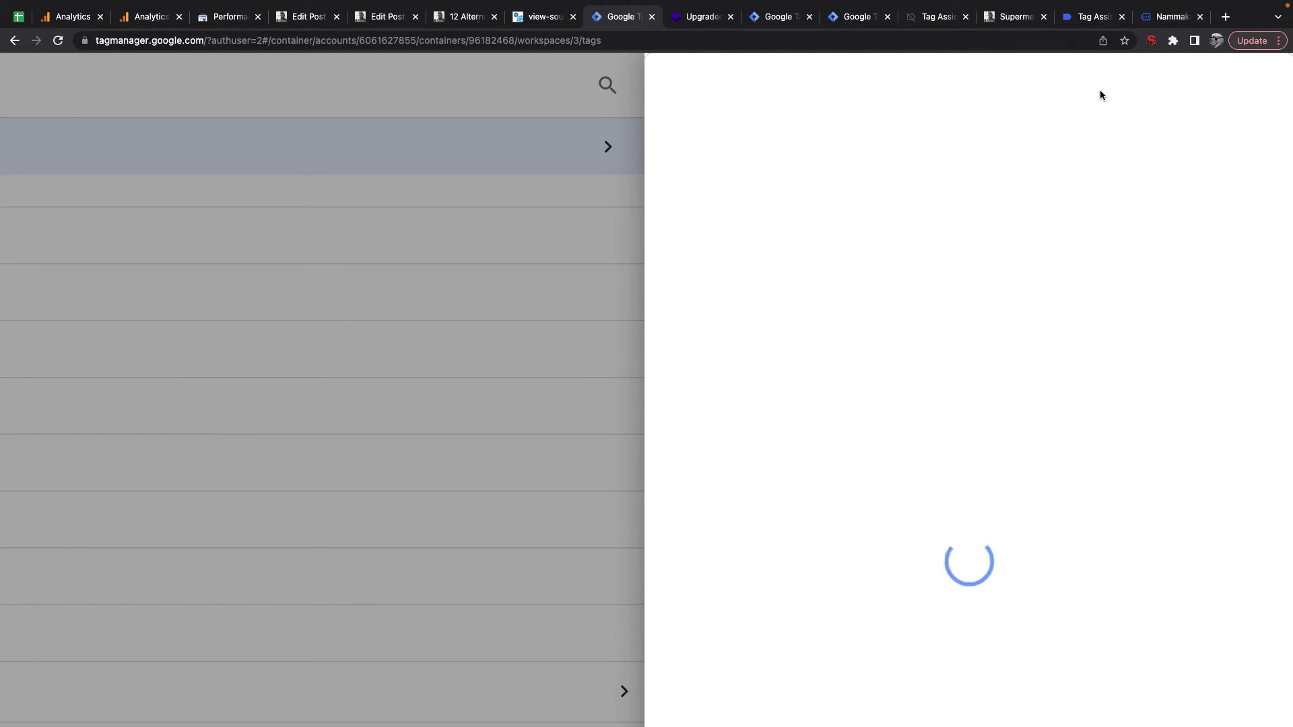
click(1254, 85)
text(face)
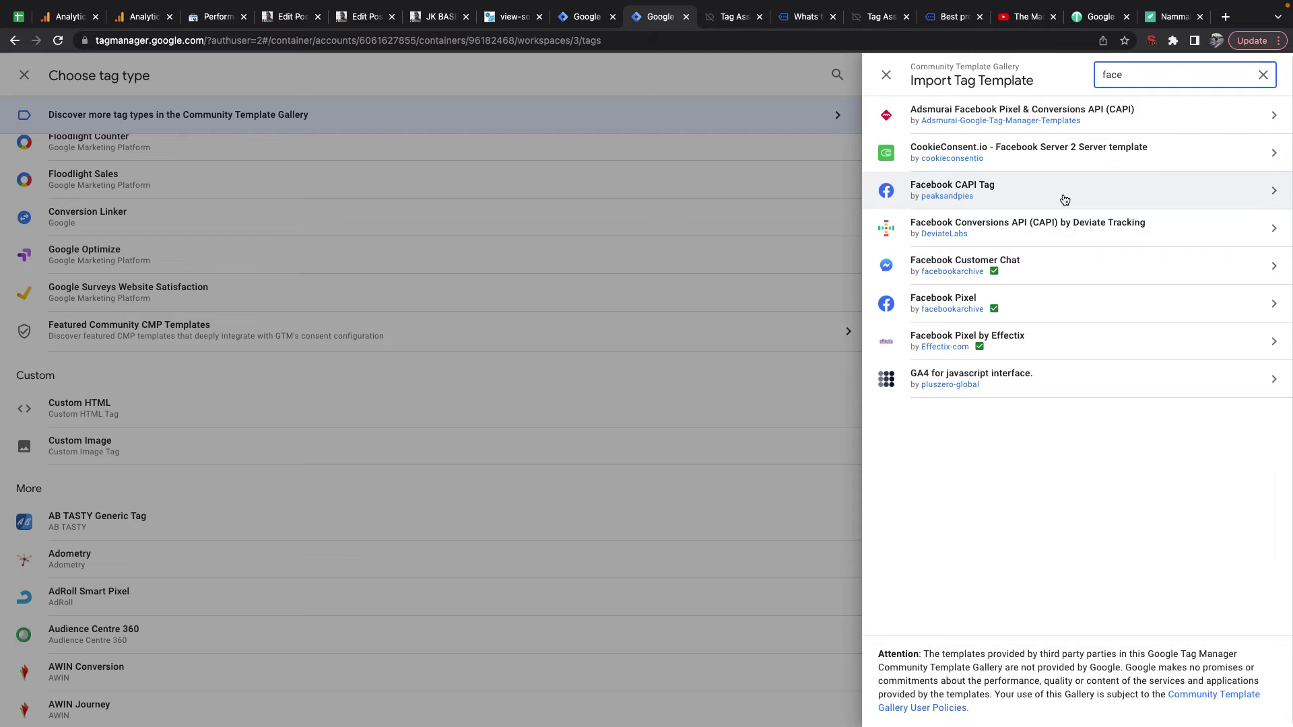
Step: Check the script injection permission of facebookarchive's Facebook Pixel template and add the template to the workspace
click(1065, 309)
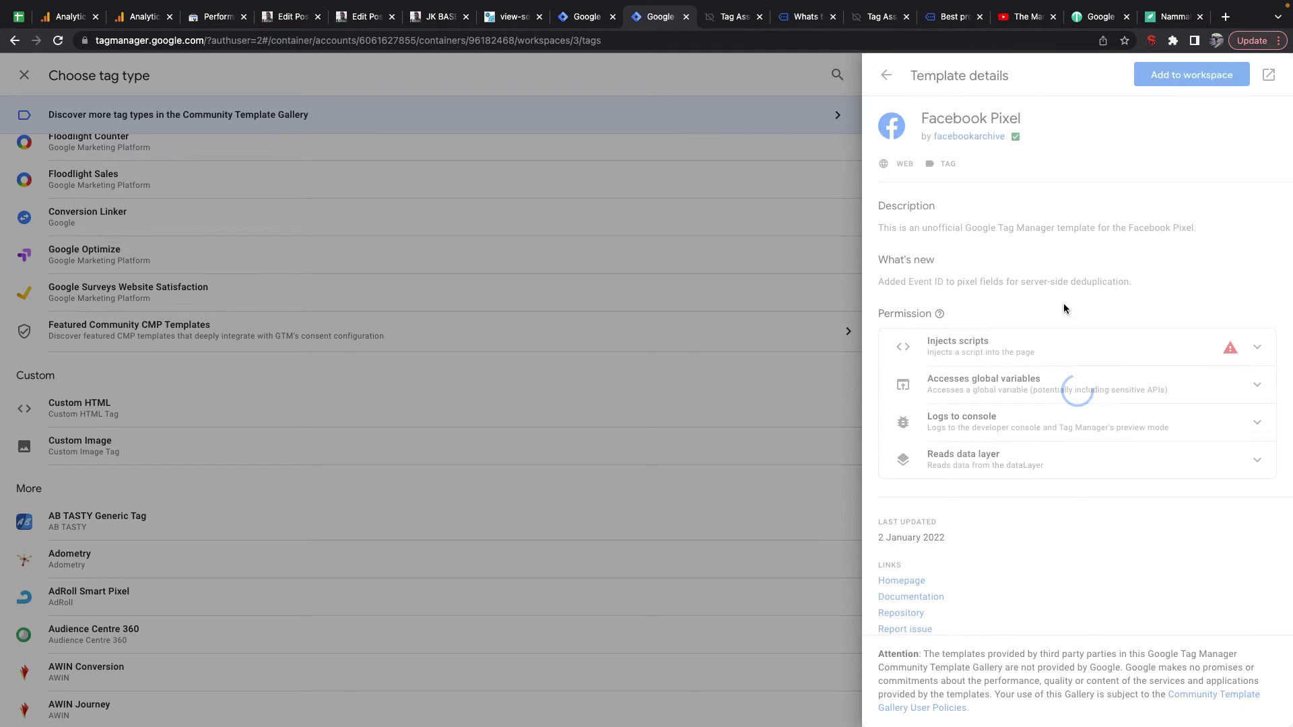
scroll(1068, 300, down, 2)
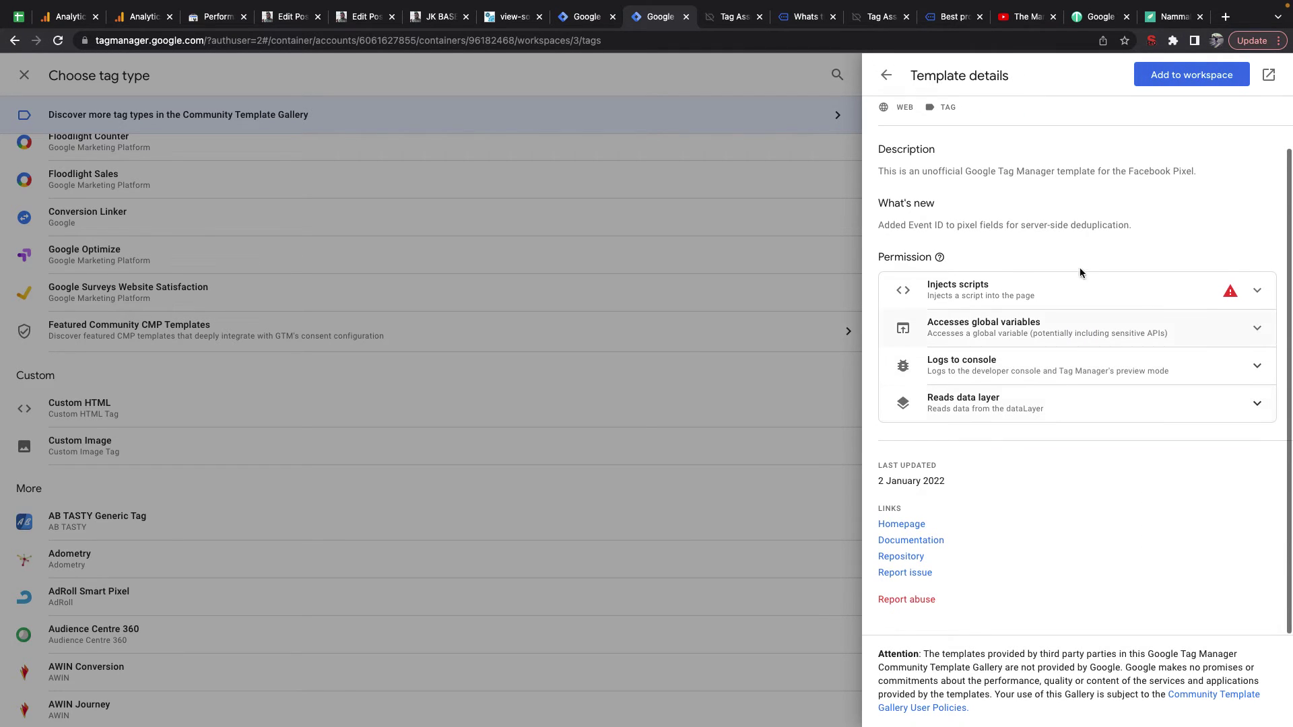
click(1077, 289)
click(1191, 74)
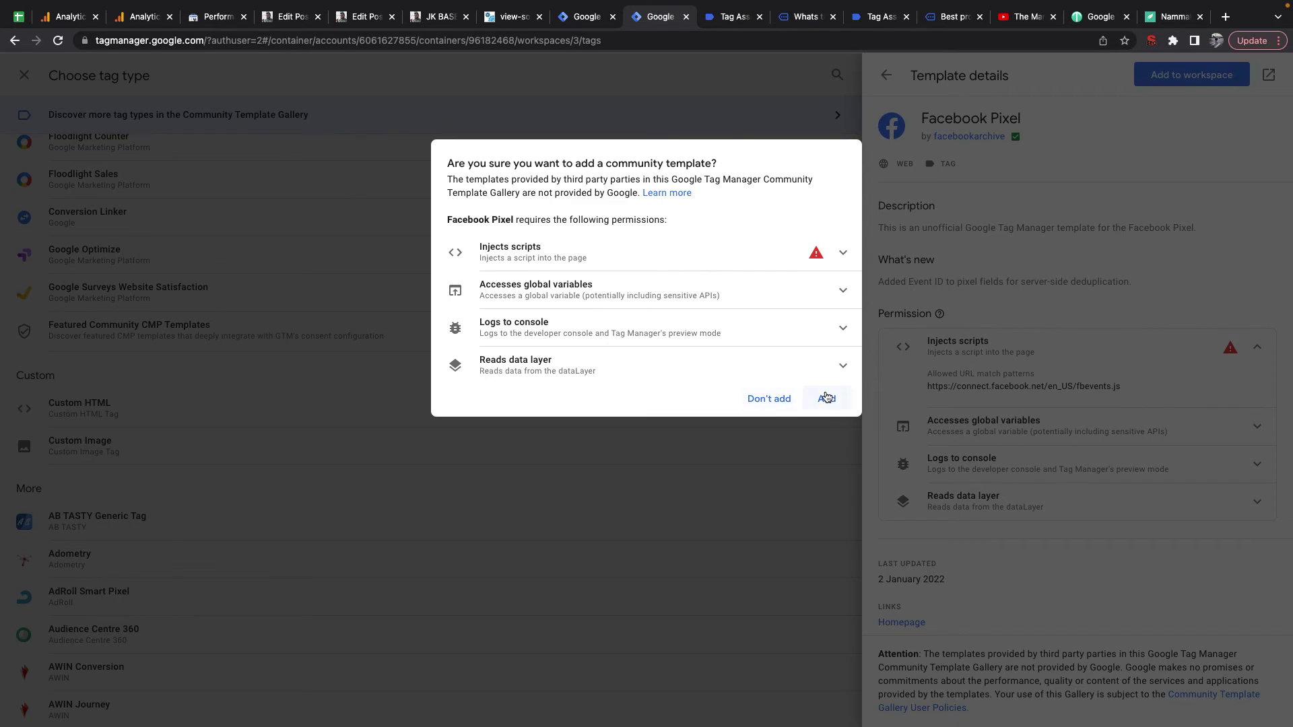
click(827, 399)
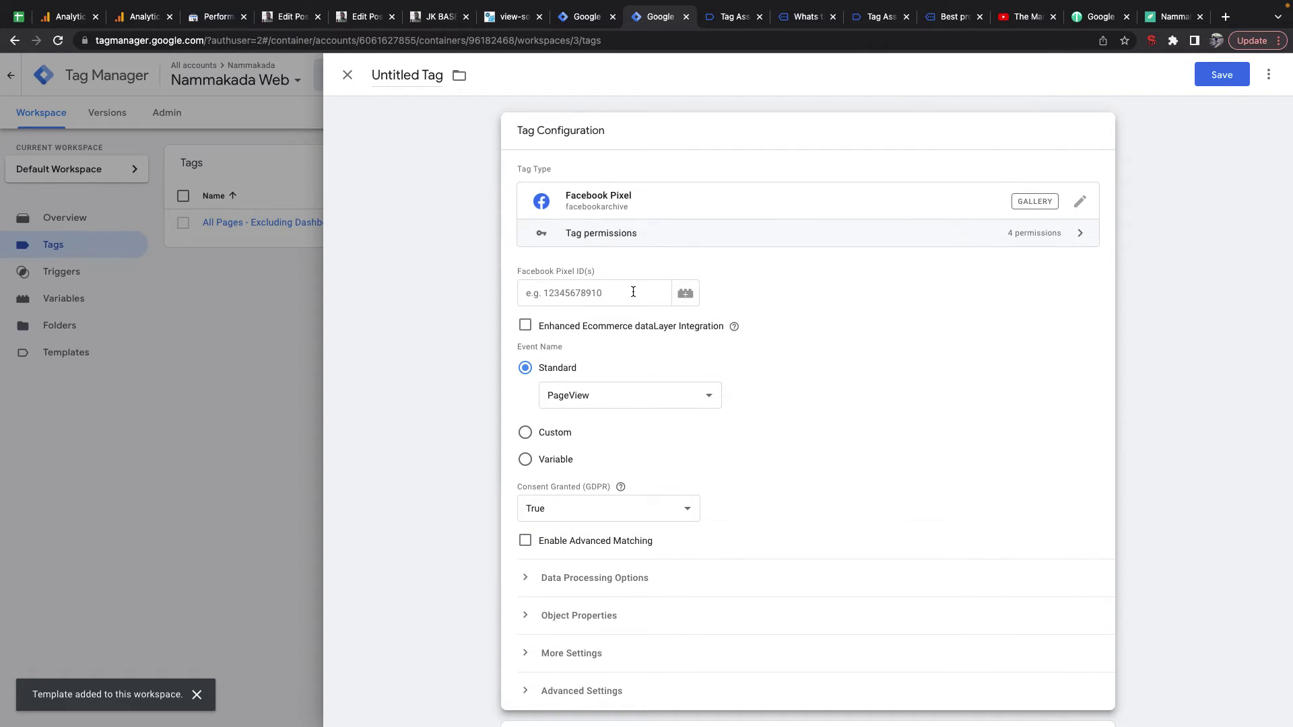
Step: Set the Facebook Pixel ID to 12234545 and name the tag "FAcebook Pixel dummy"
click(633, 291)
text(12234545)
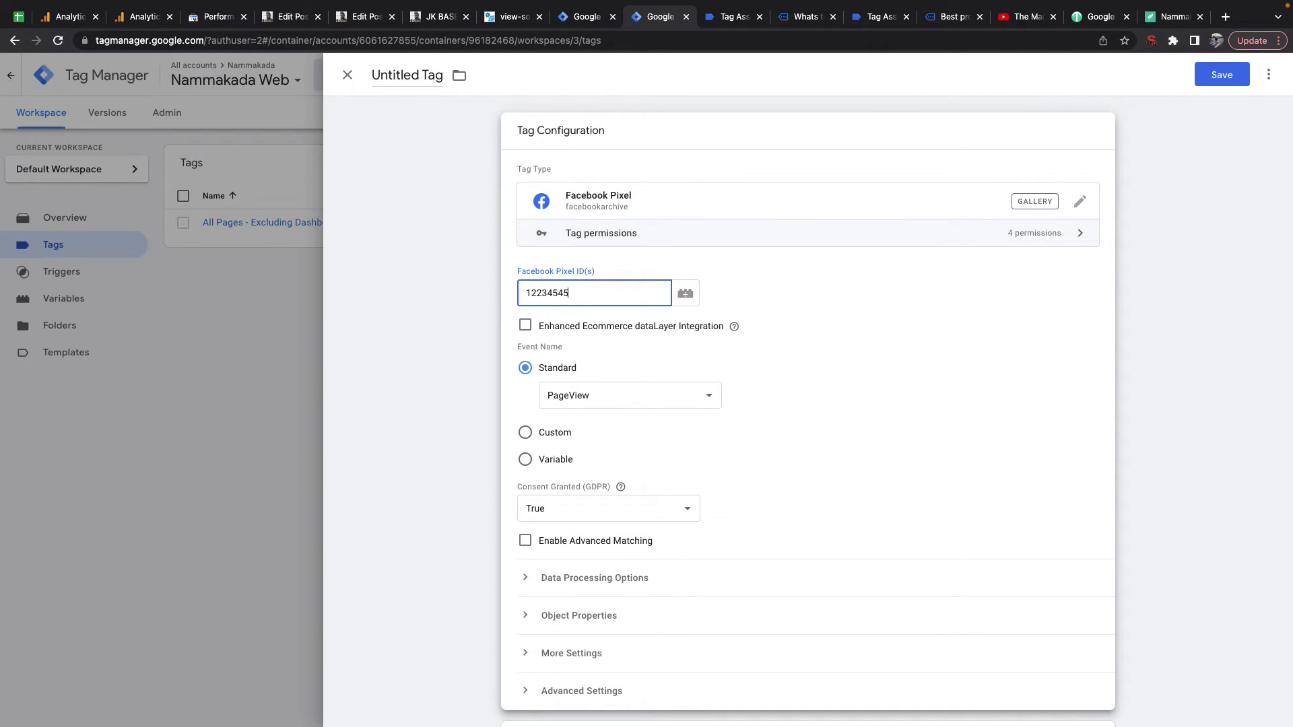
click(427, 71)
text(FAcebook o)
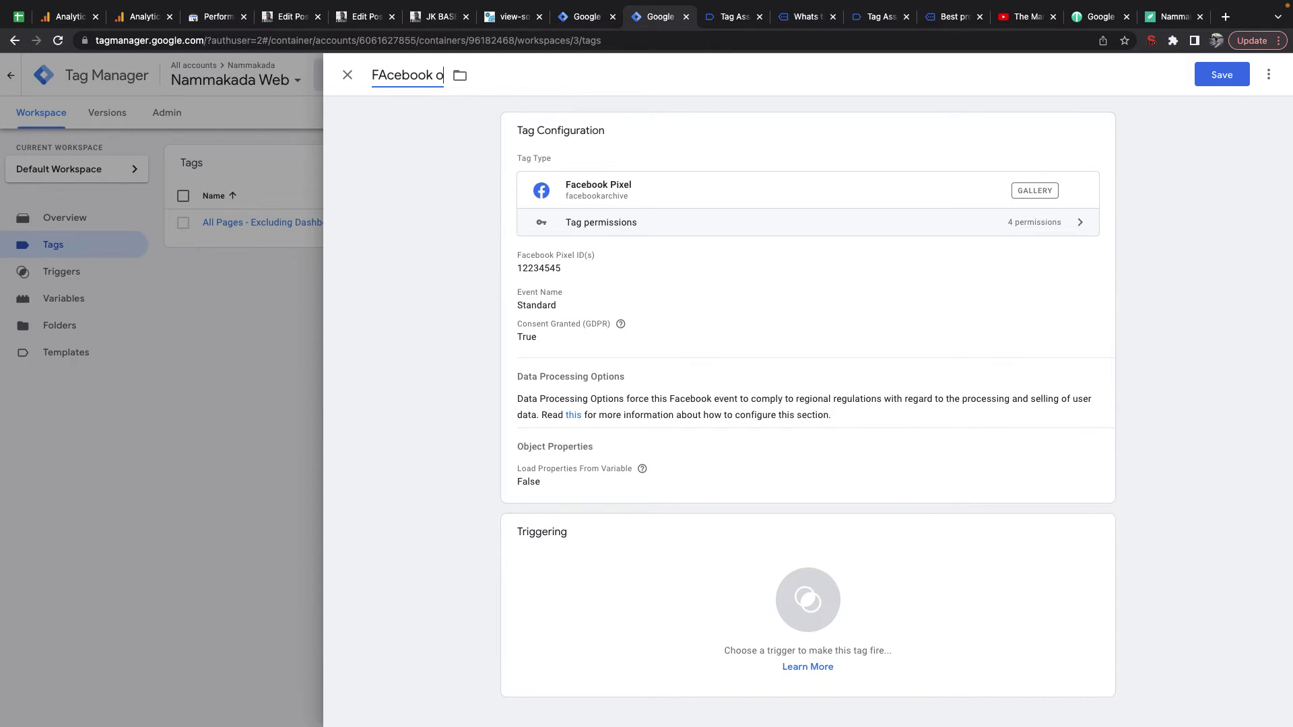
key(BackSpace)
text(Pixel dummy)
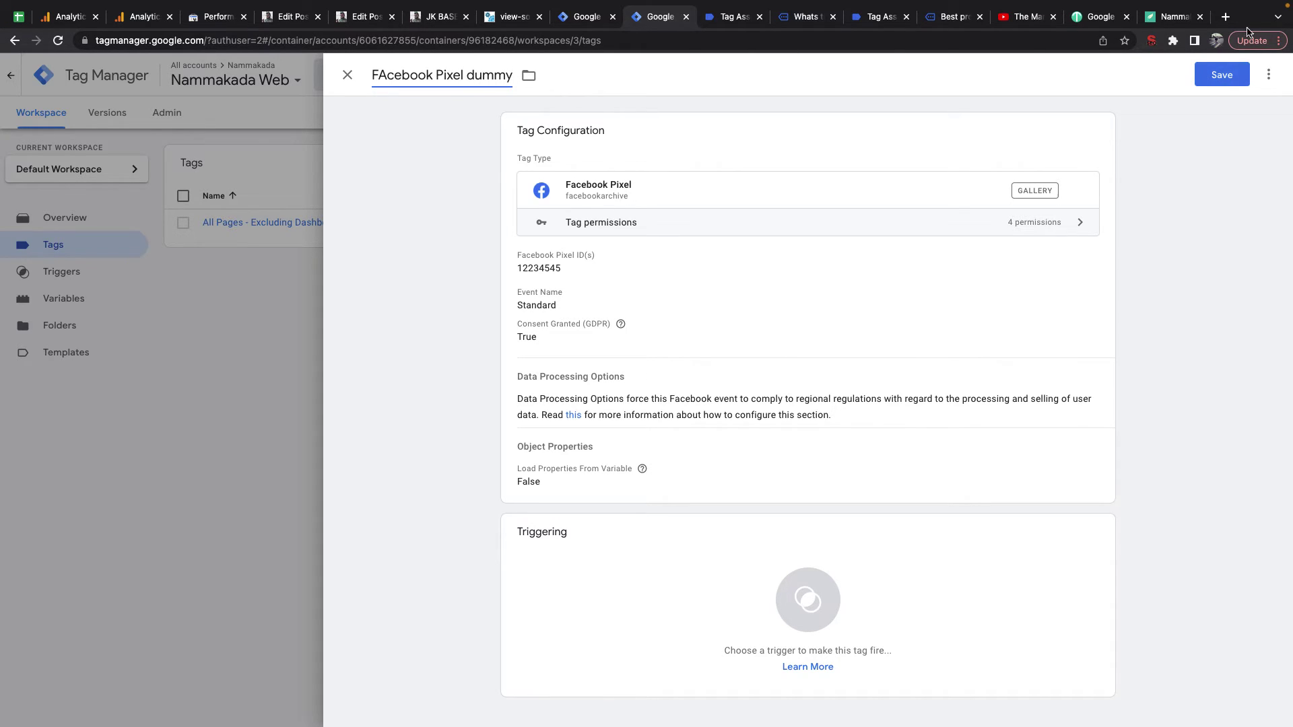
Step: Assign the All Pages page view trigger to the Facebook Pixel tag and save the tag
click(811, 567)
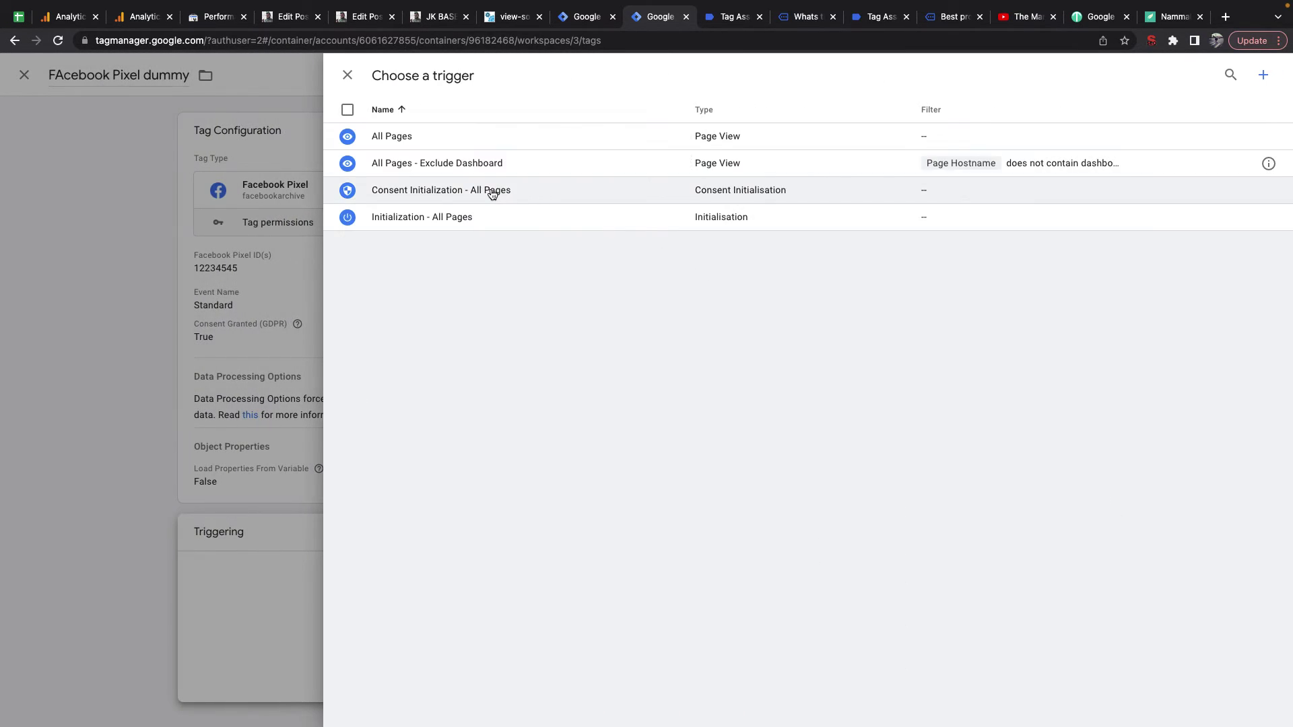
click(422, 136)
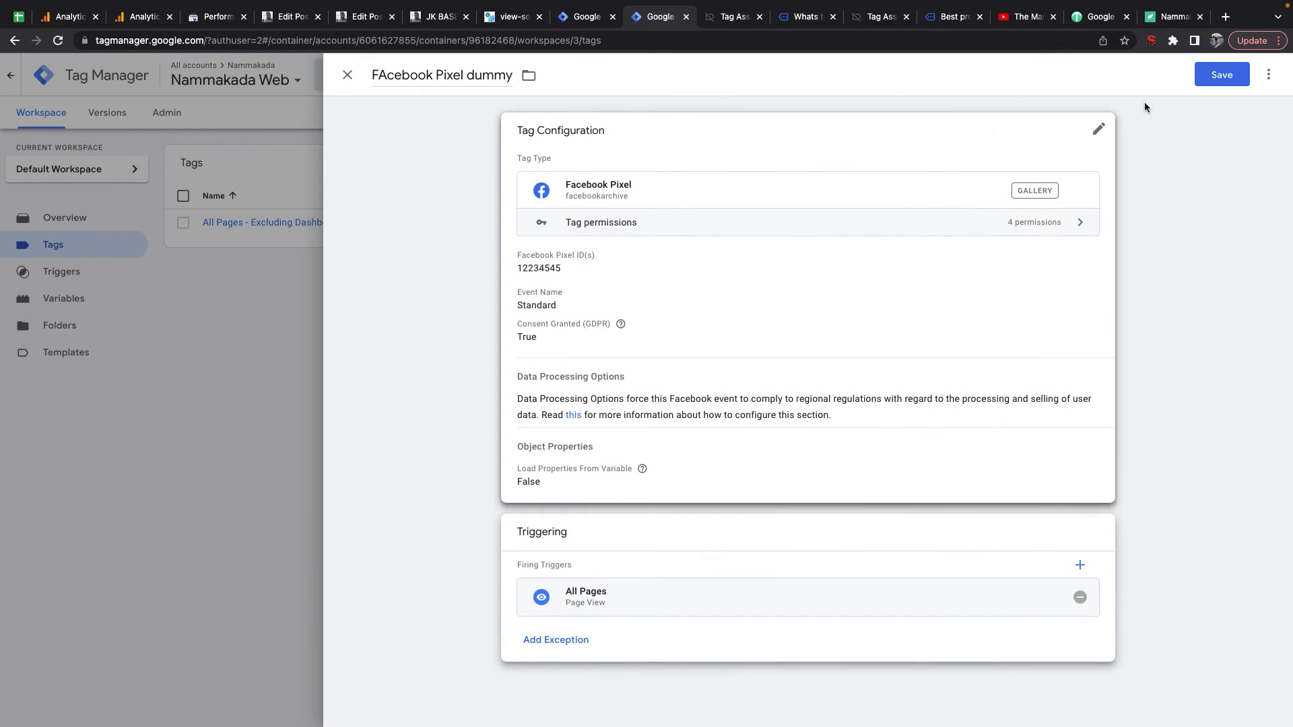
click(1213, 73)
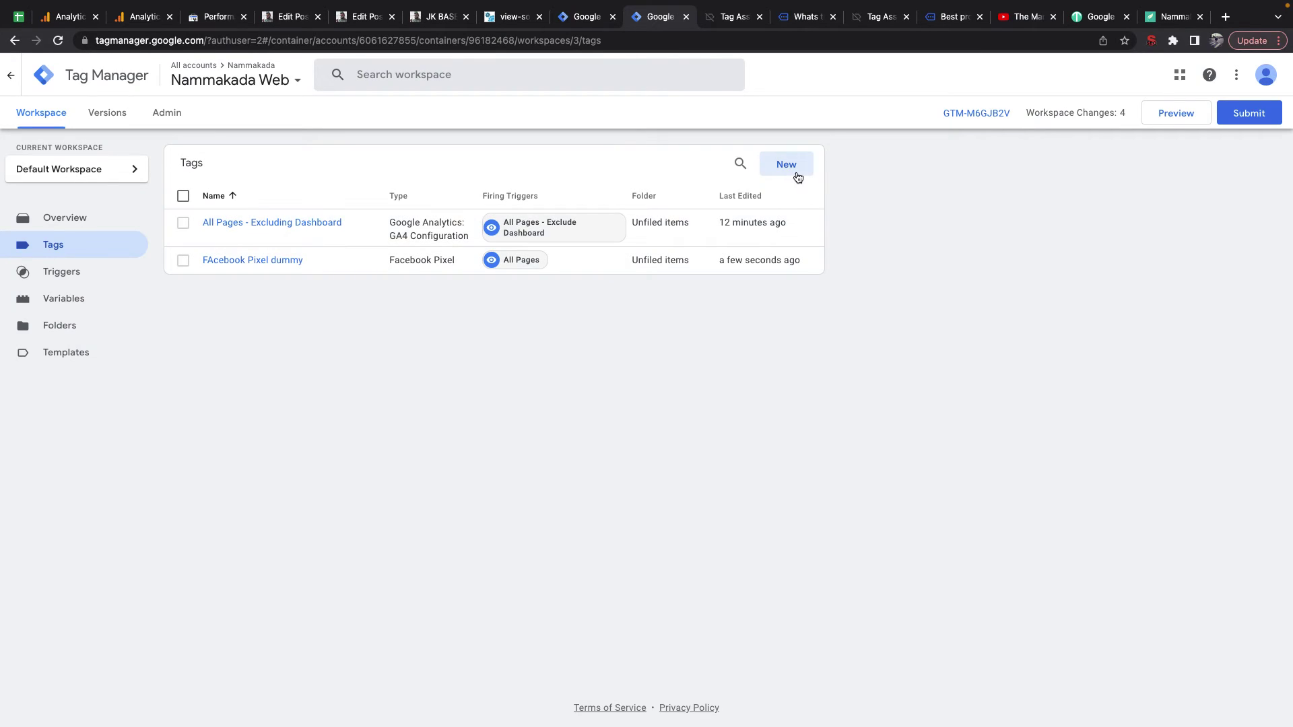
Step: Create a workspace named "Test - Manual Facebook PIxel" and open its list of tags
click(95, 169)
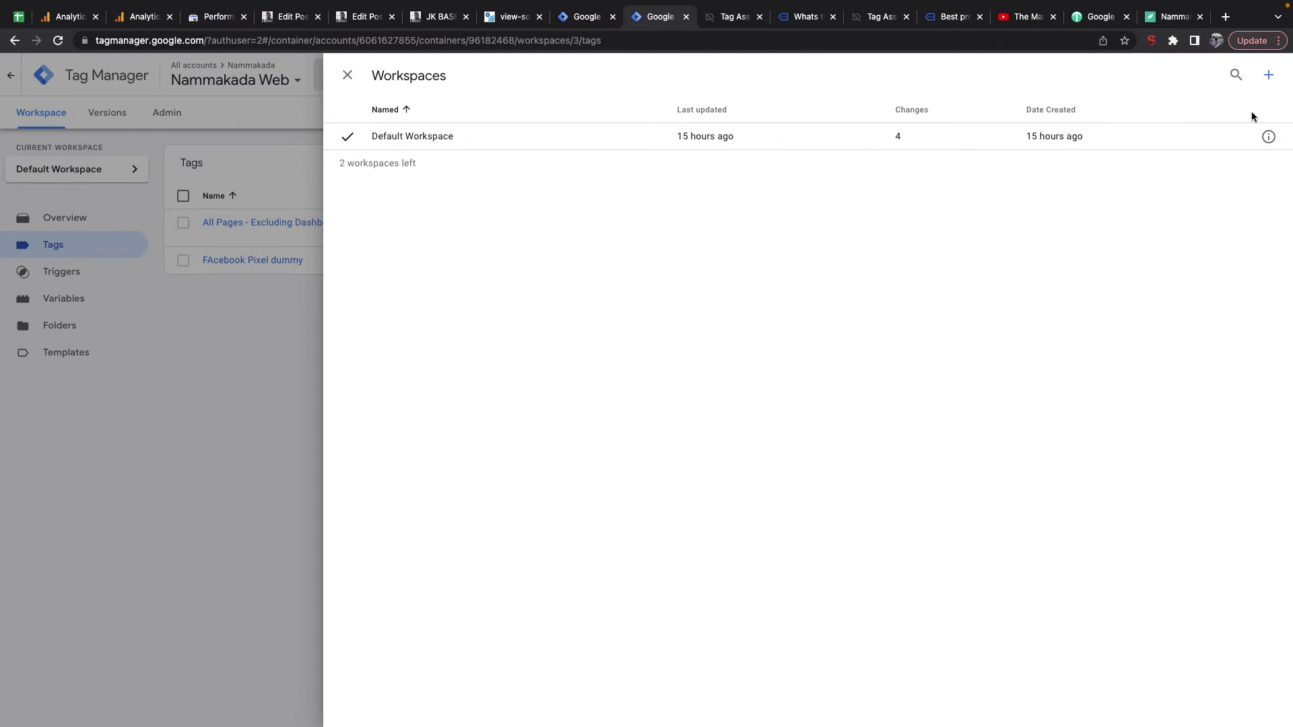
click(1269, 75)
click(435, 77)
key(ctrl+a)
text(Test 0 )
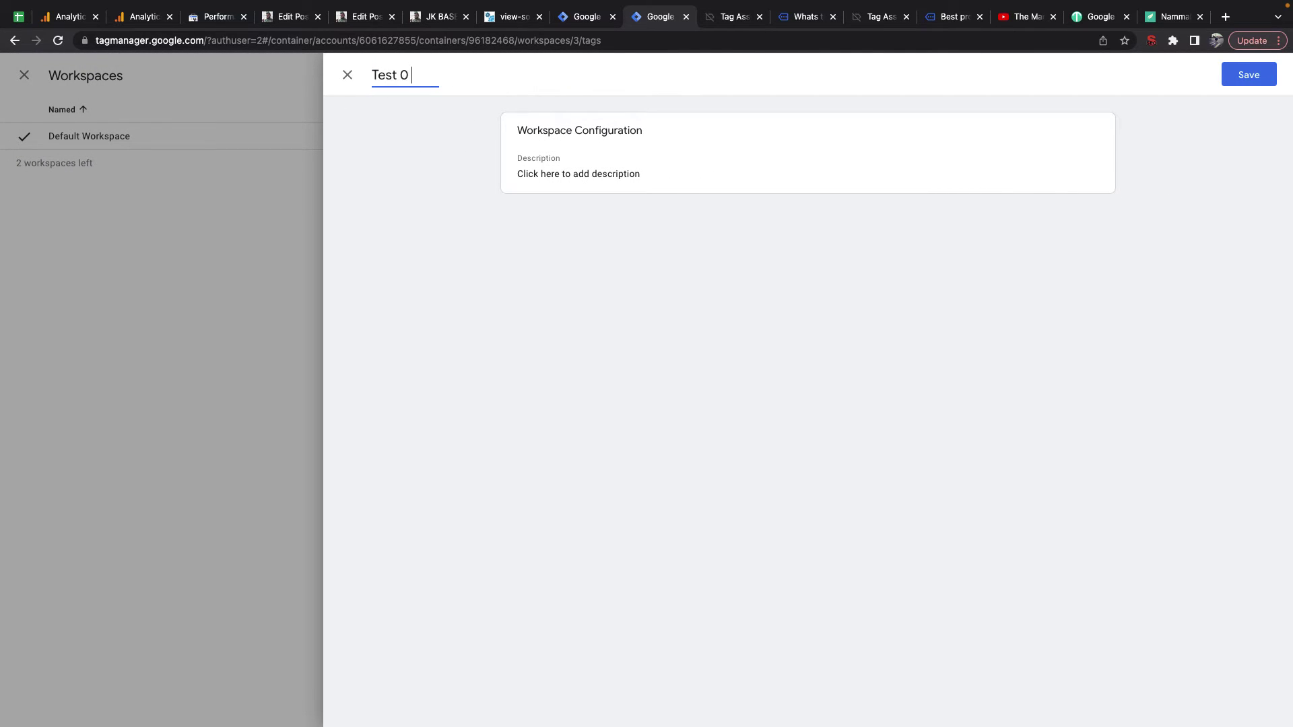
text( Manual Facebook PIxel)
click(1242, 71)
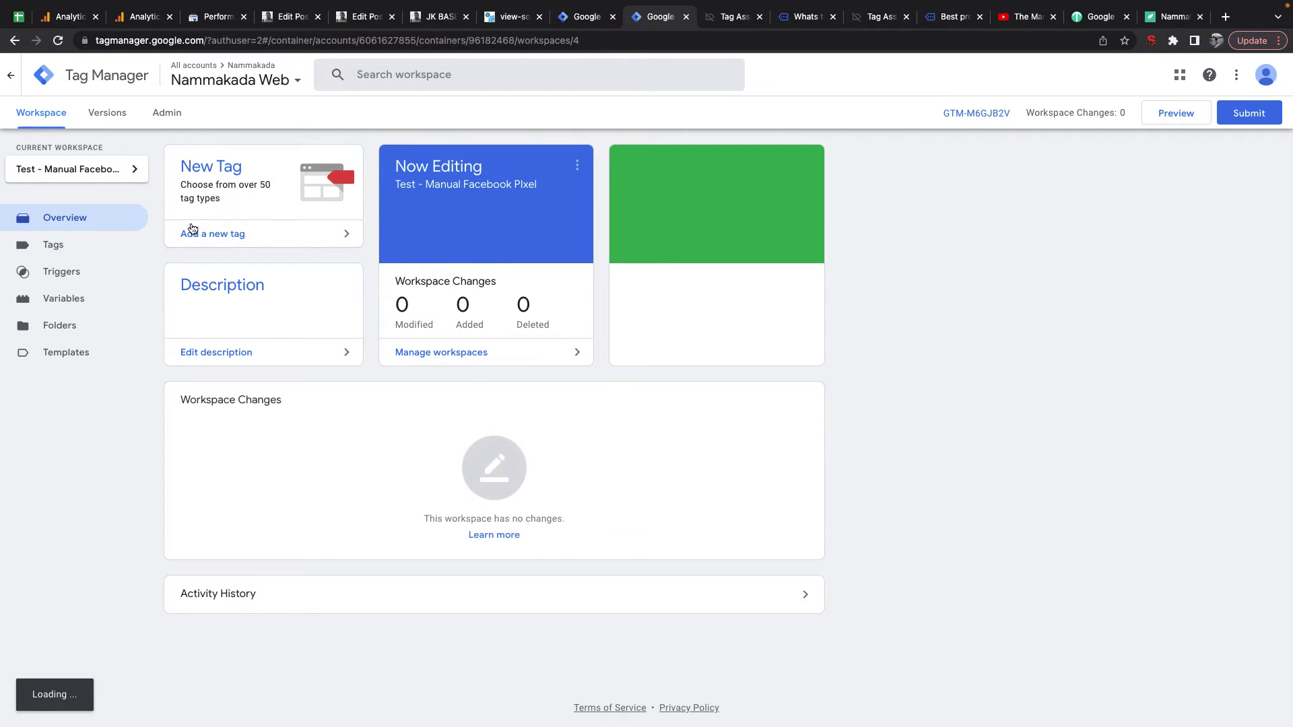
click(71, 248)
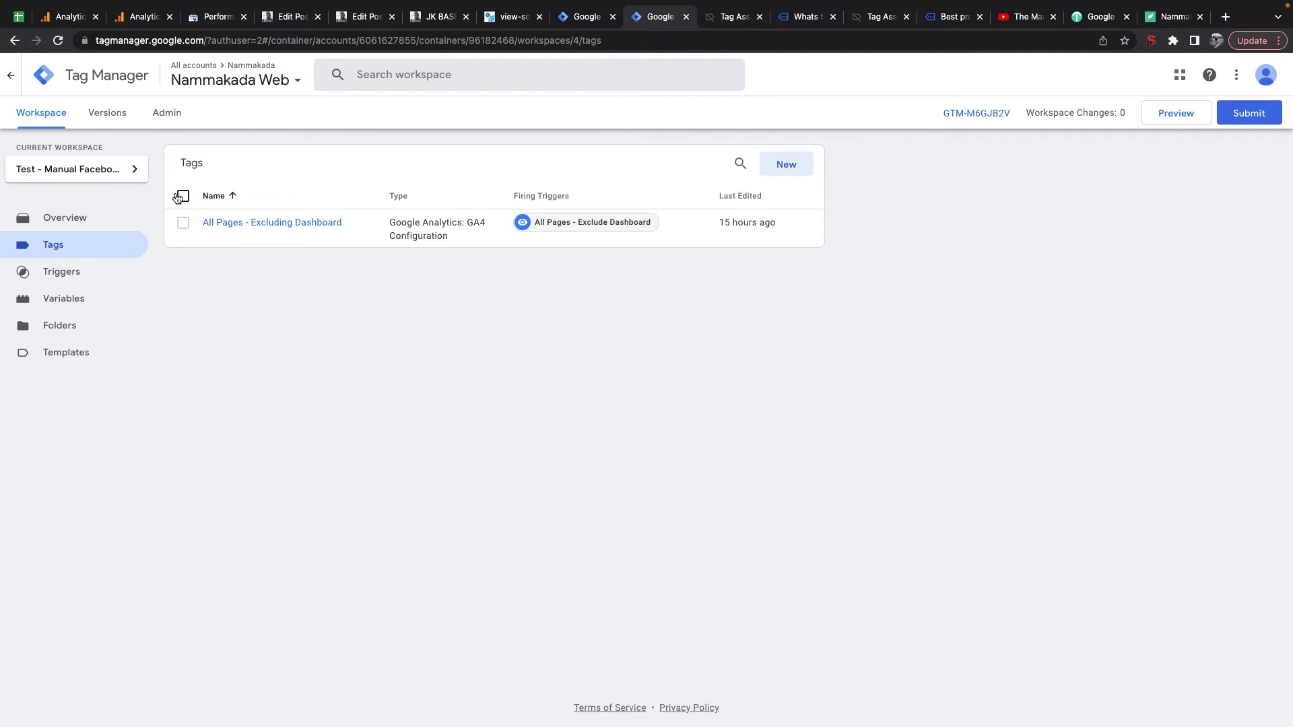
Step: Create a Custom HTML tag and paste the Meta Pixel base code into its HTML
click(128, 169)
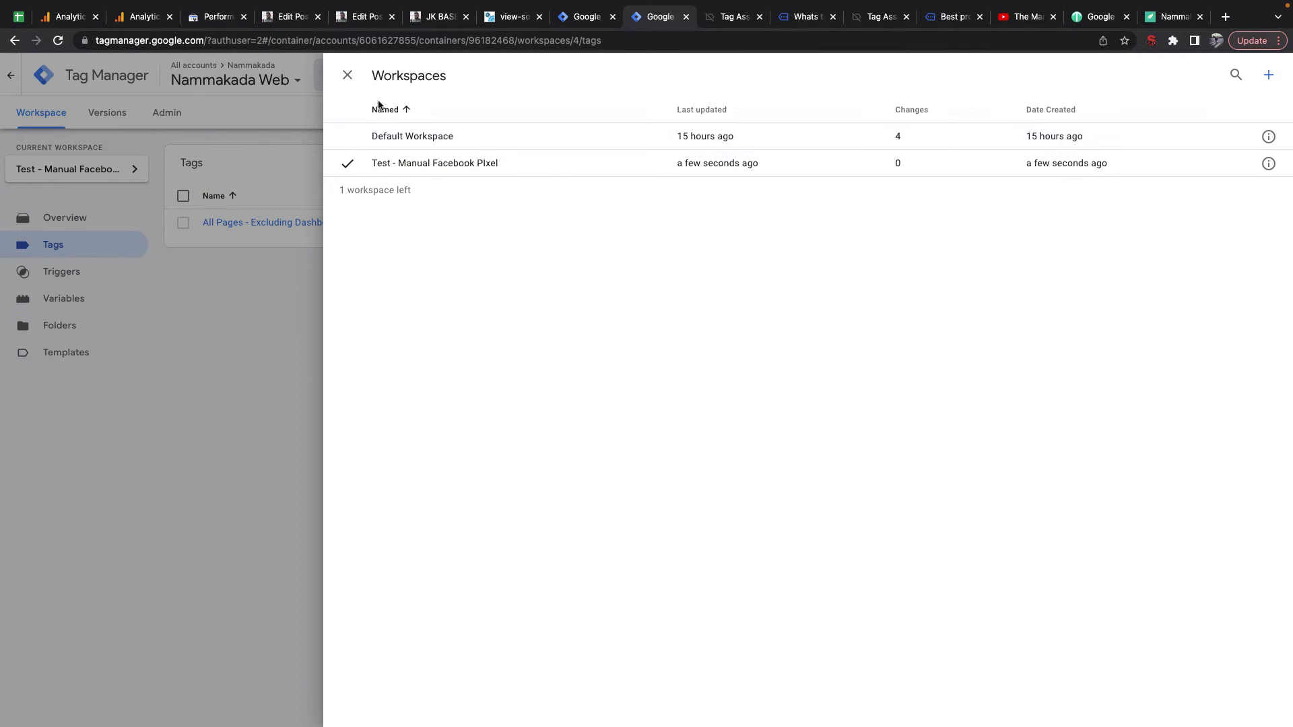
click(346, 75)
click(776, 174)
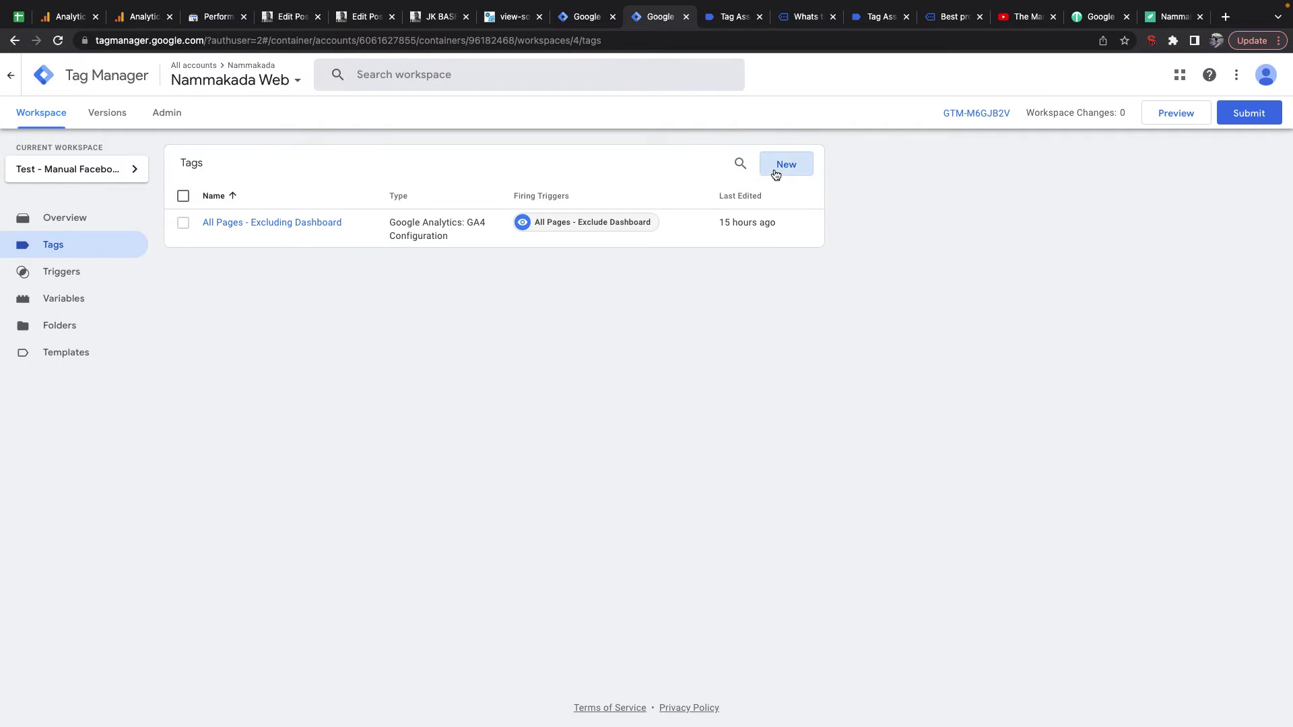
click(728, 205)
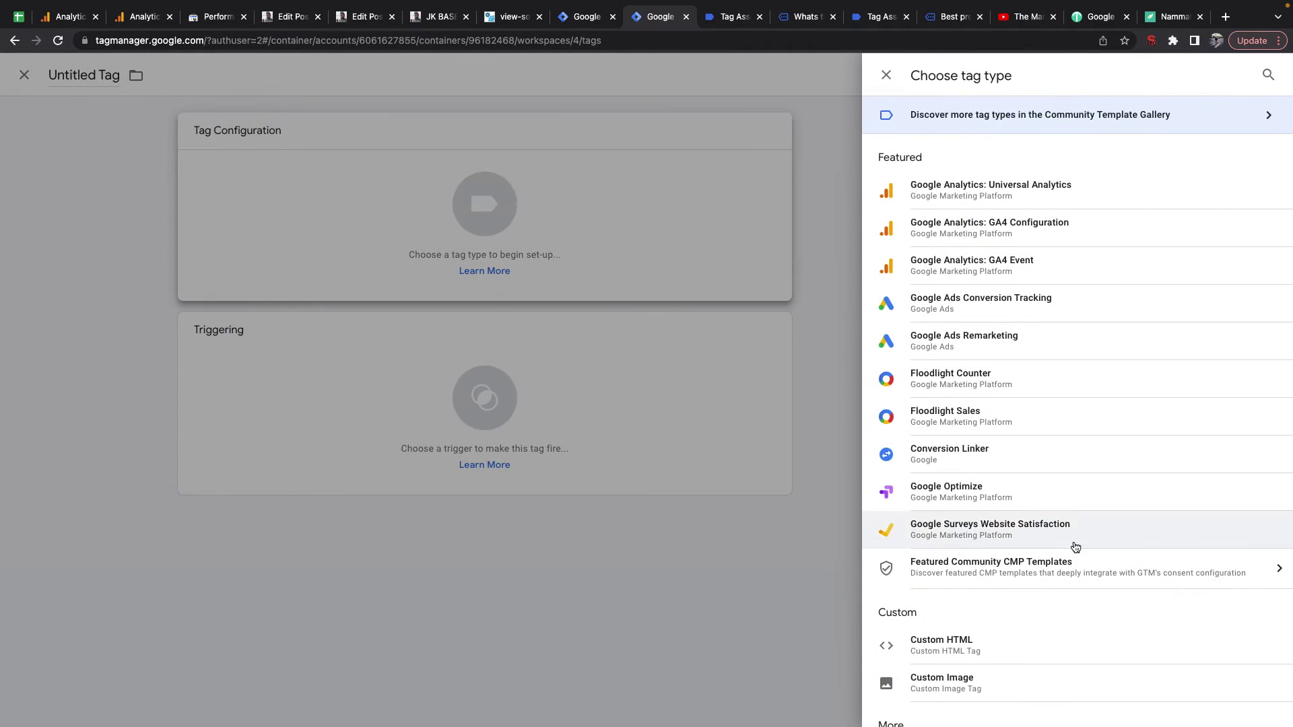
scroll(1074, 546, down, 5)
click(948, 287)
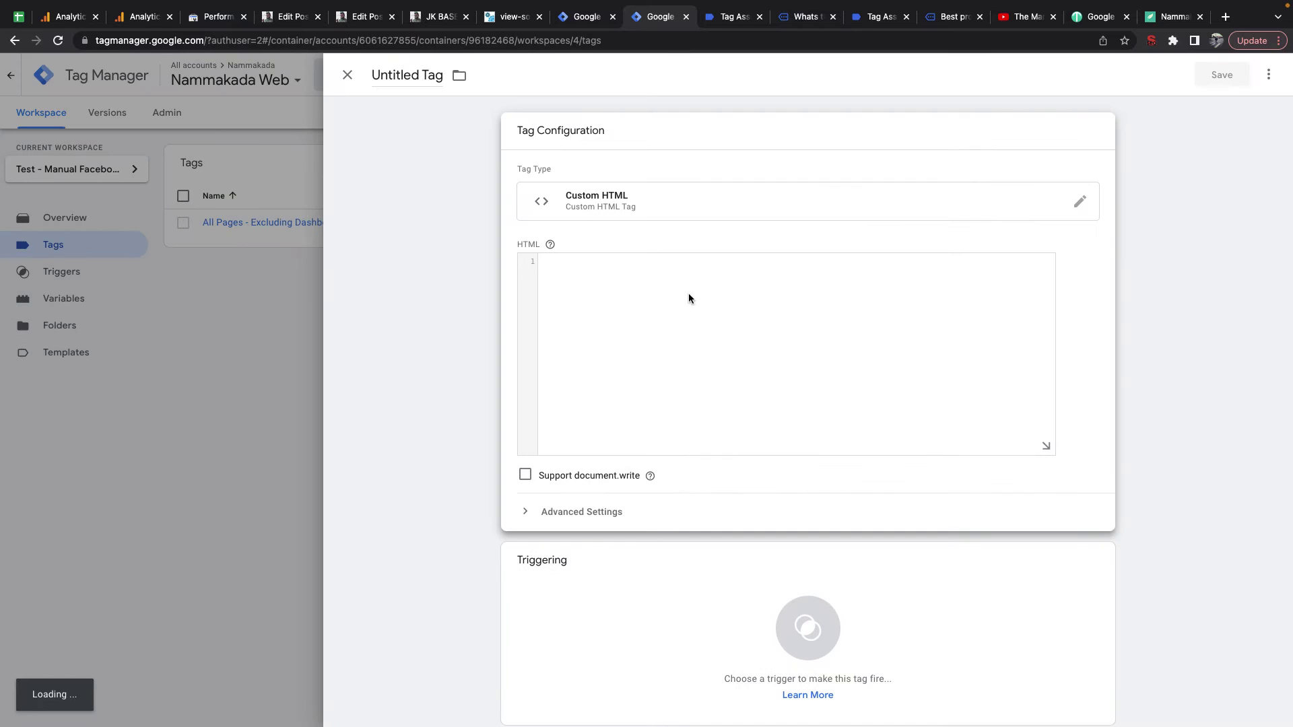
click(689, 294)
key(ctrl+v)
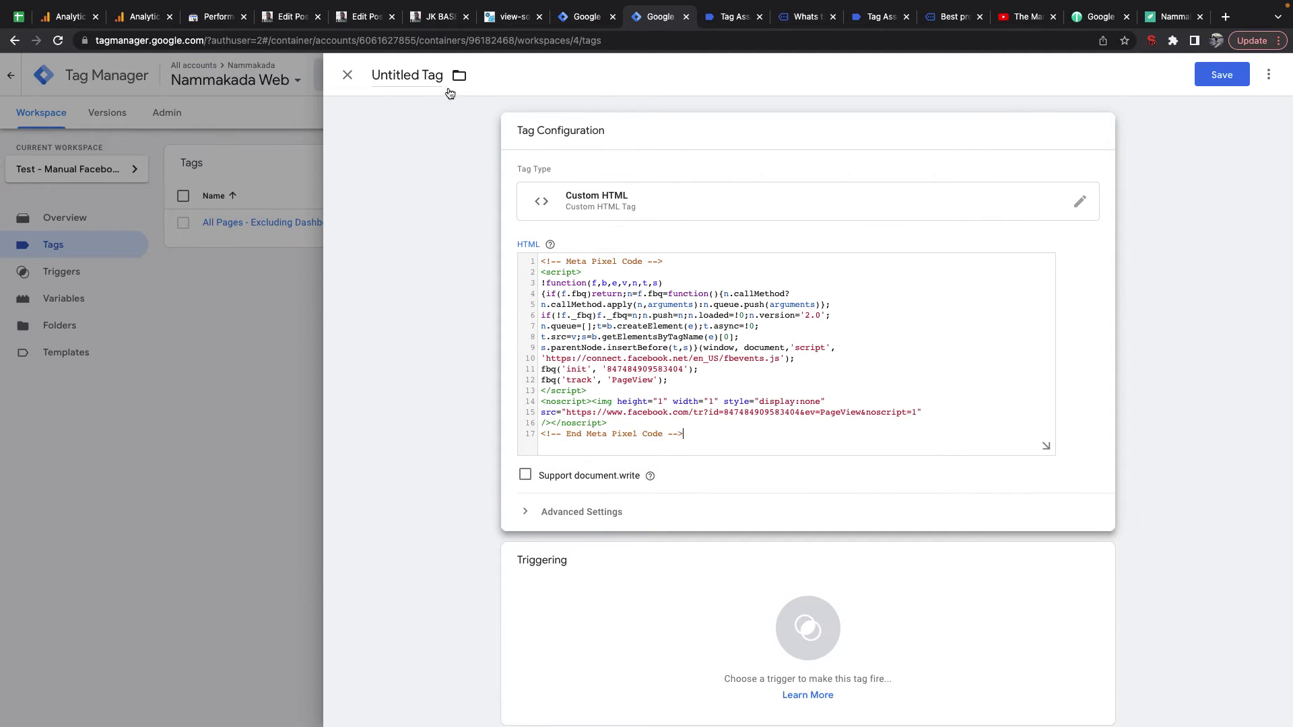
Step: Name the tag "Facebook - All Pages - Page View"
click(428, 76)
text(Met)
key(ctrl+a)
text(FAc)
key(BackSpace)
key(BackSpace)
text(acebook 0)
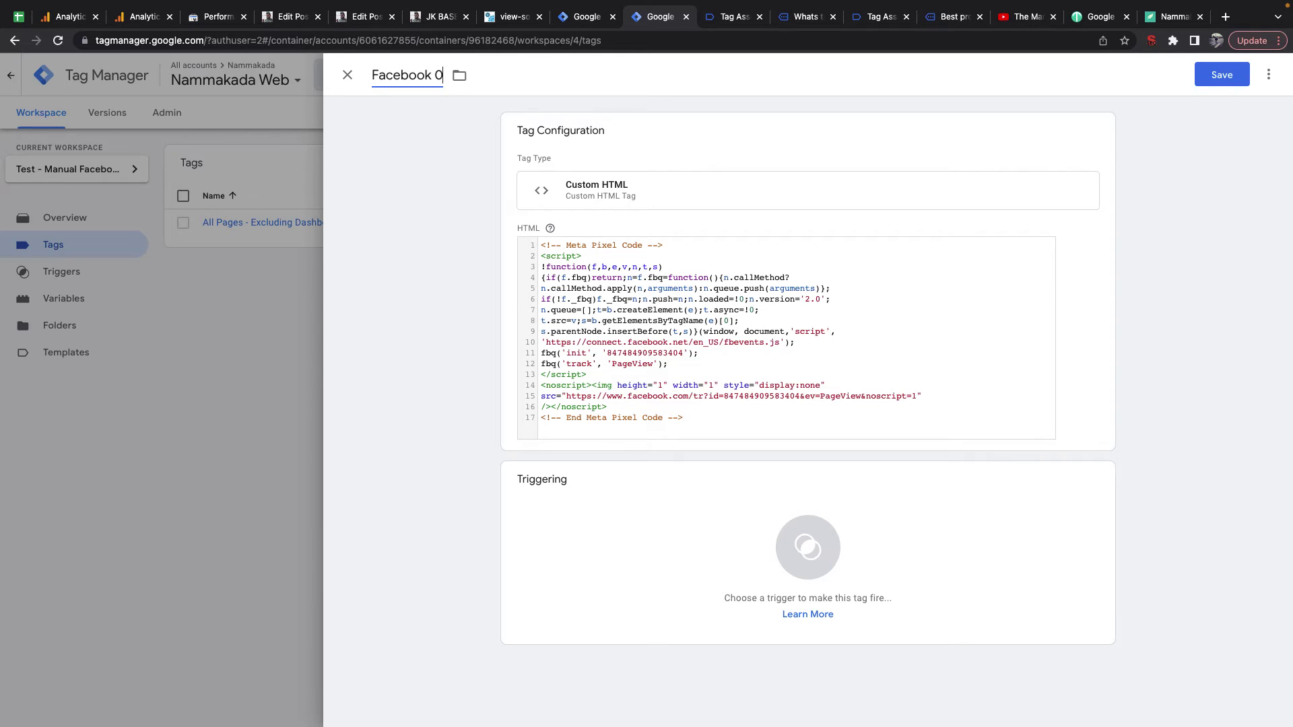
key(BackSpace)
text(- All Pages - )
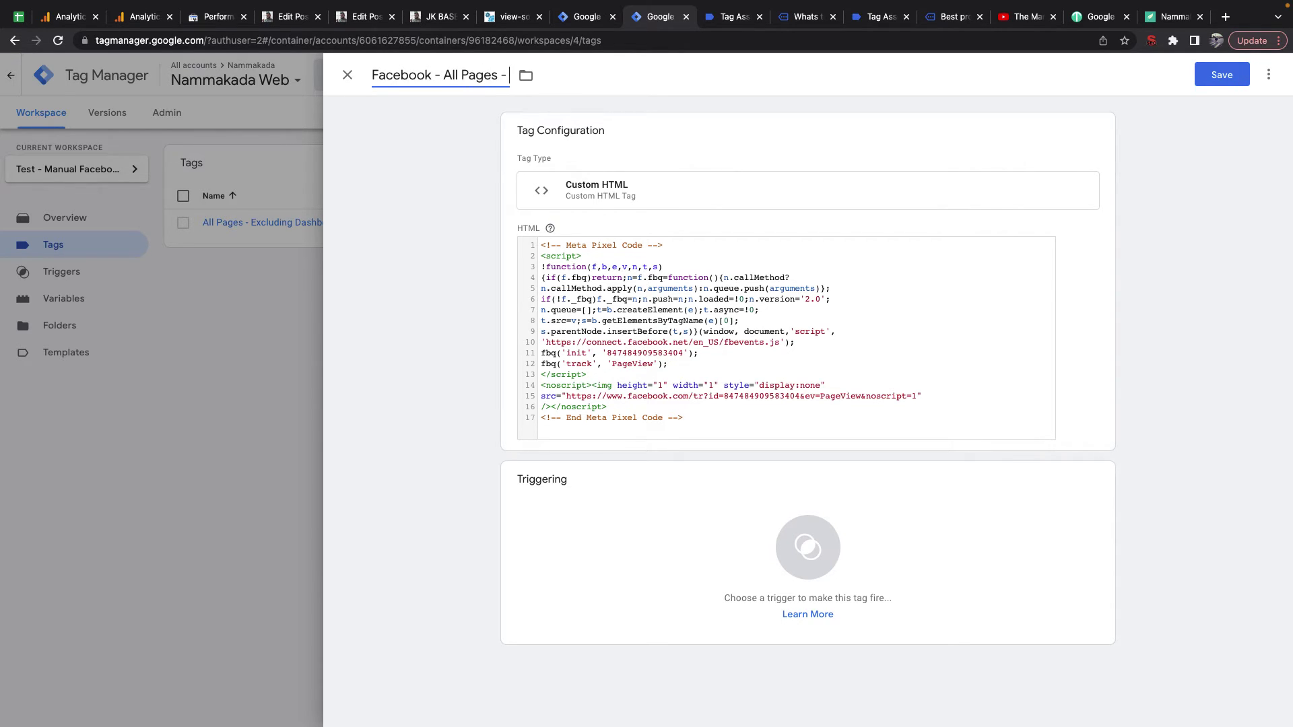
text(Page View)
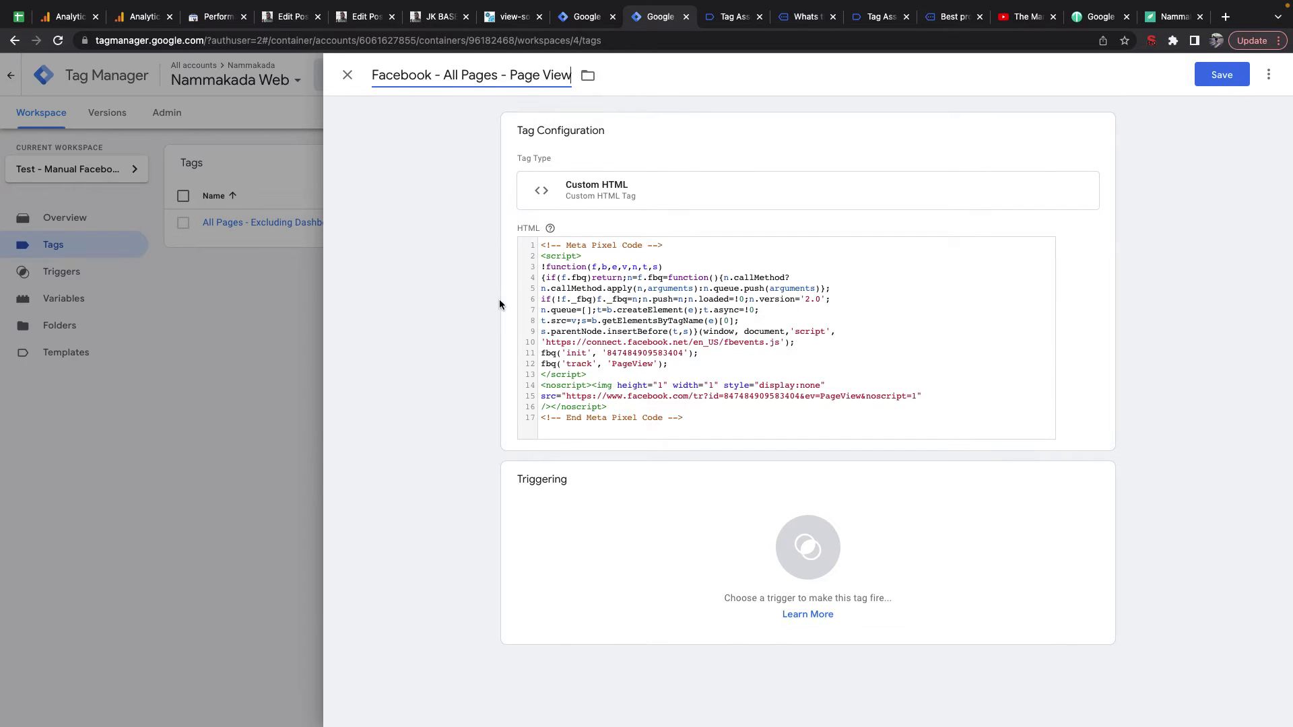
Step: Check the PageView track call in the pixel code and assign the All Pages page view trigger to the tag
click(618, 364)
drag(673, 379, 528, 381)
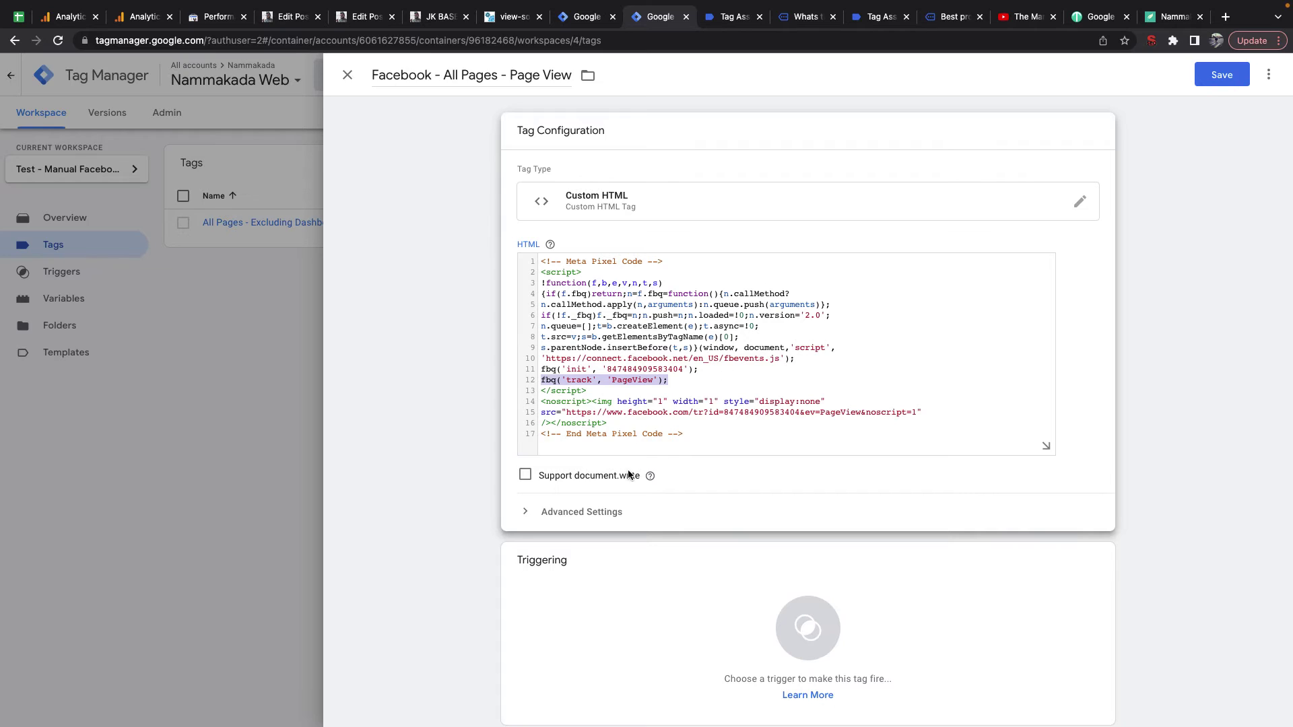
click(678, 367)
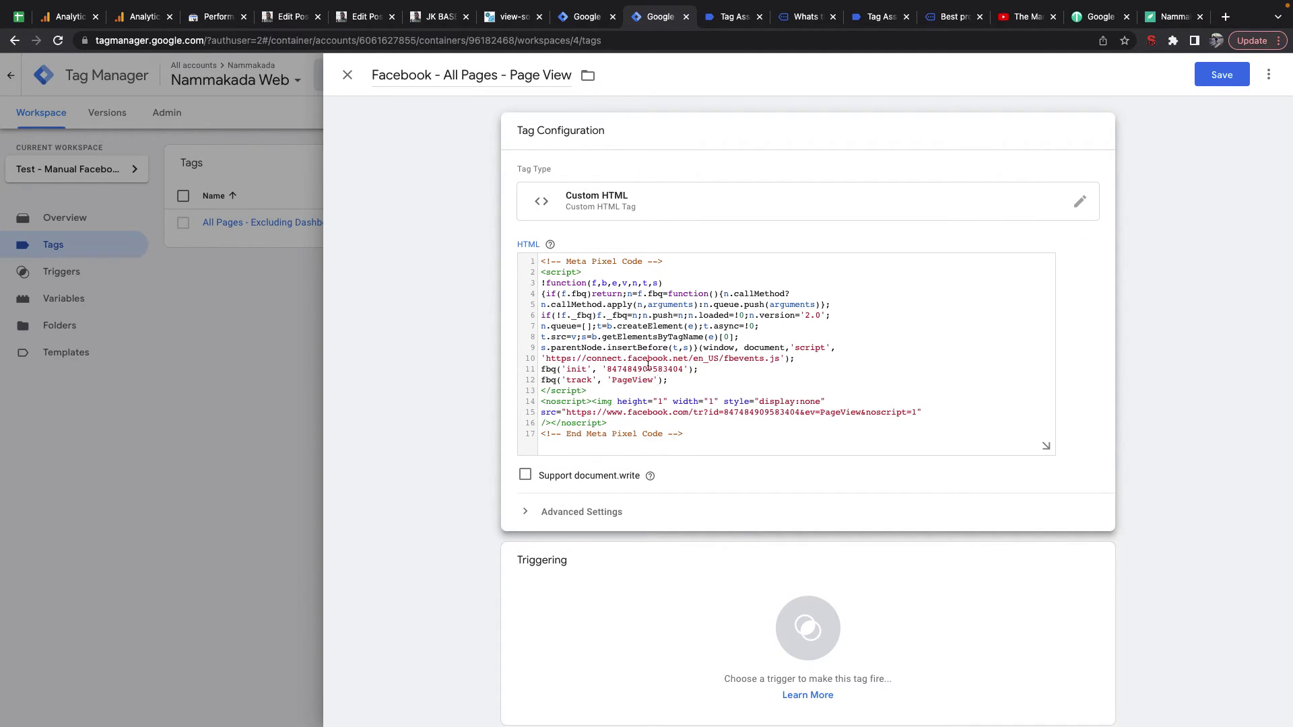
click(636, 633)
click(428, 137)
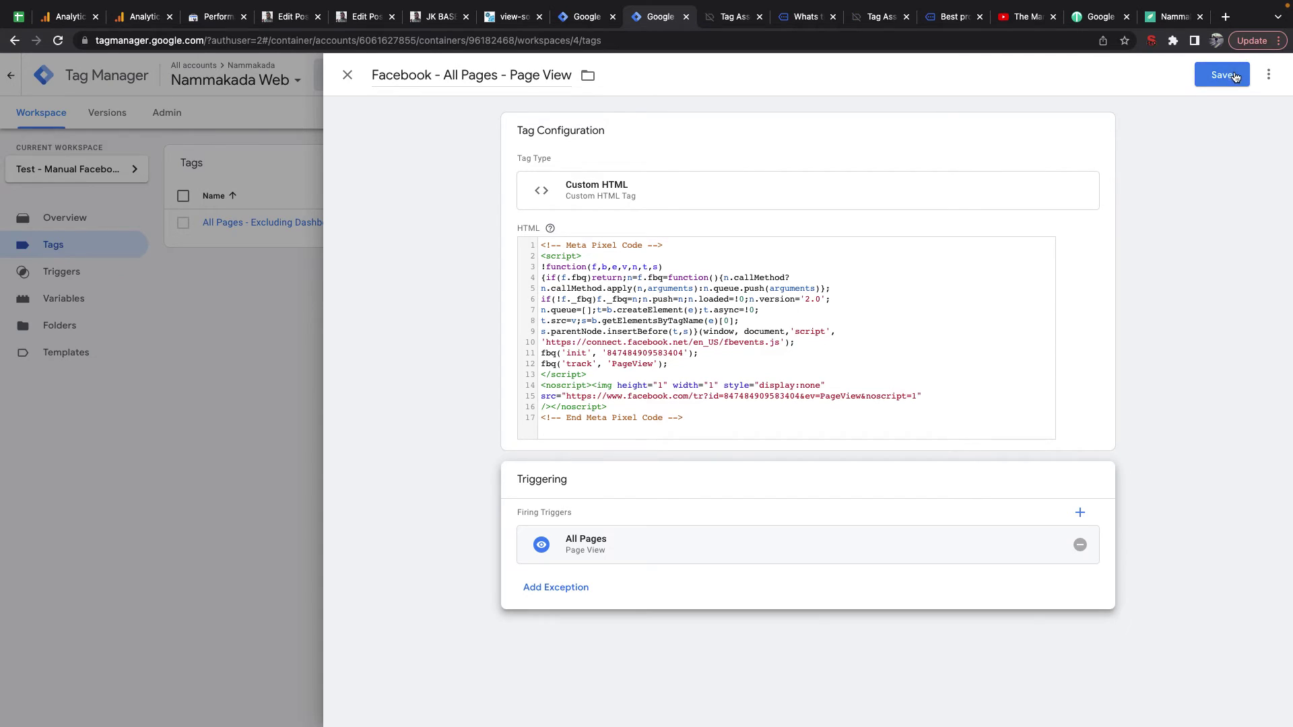
Step: Try to replace the hard-coded pixel ID in the code's init call with a variable reference, and undo it
click(679, 352)
drag(684, 368, 606, 369)
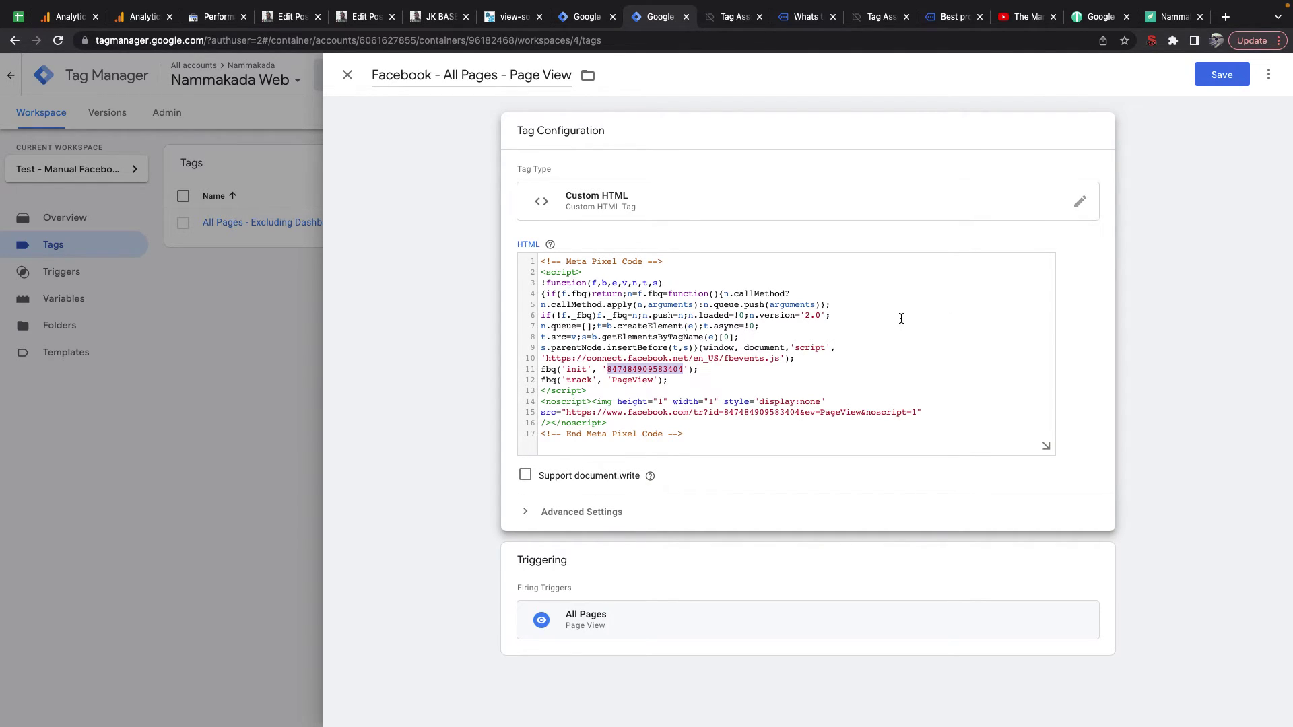
click(683, 364)
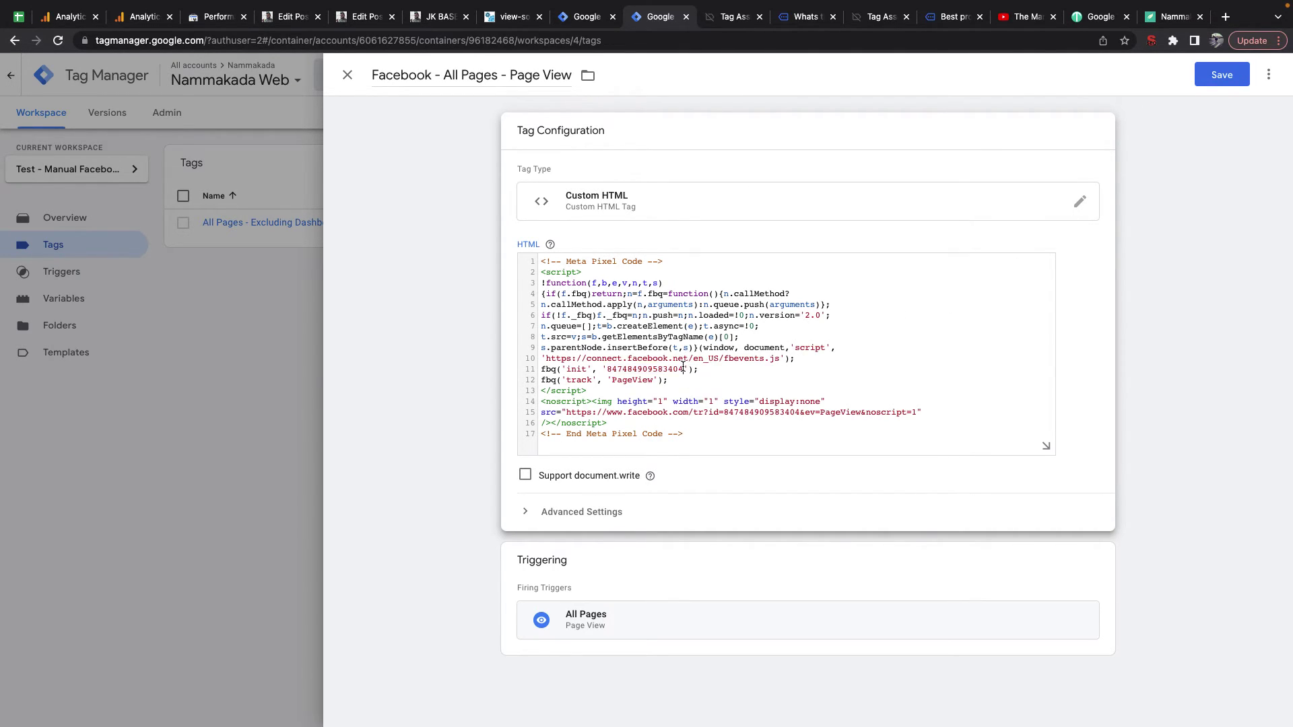
double_click(608, 370)
text({)
key(super+z)
key(super+z)
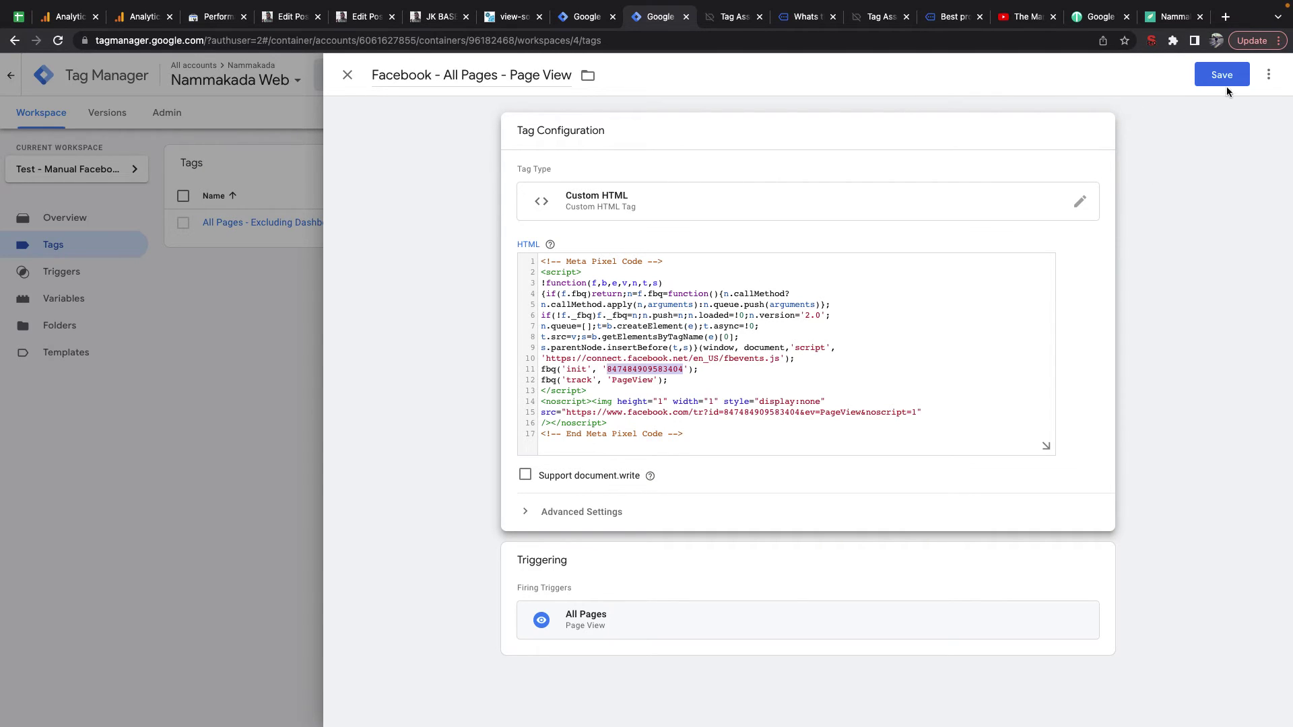
Step: Save the Facebook page view tag and start preview mode for the workspace
click(1204, 89)
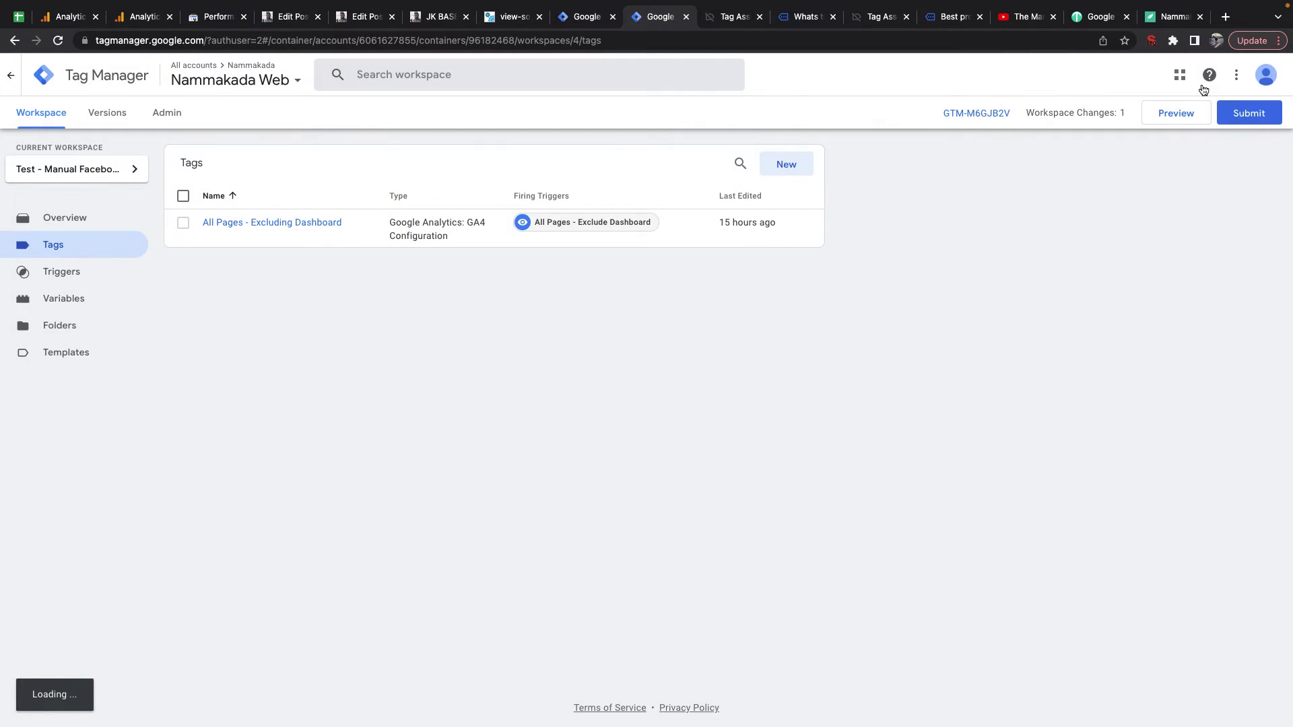
click(1169, 120)
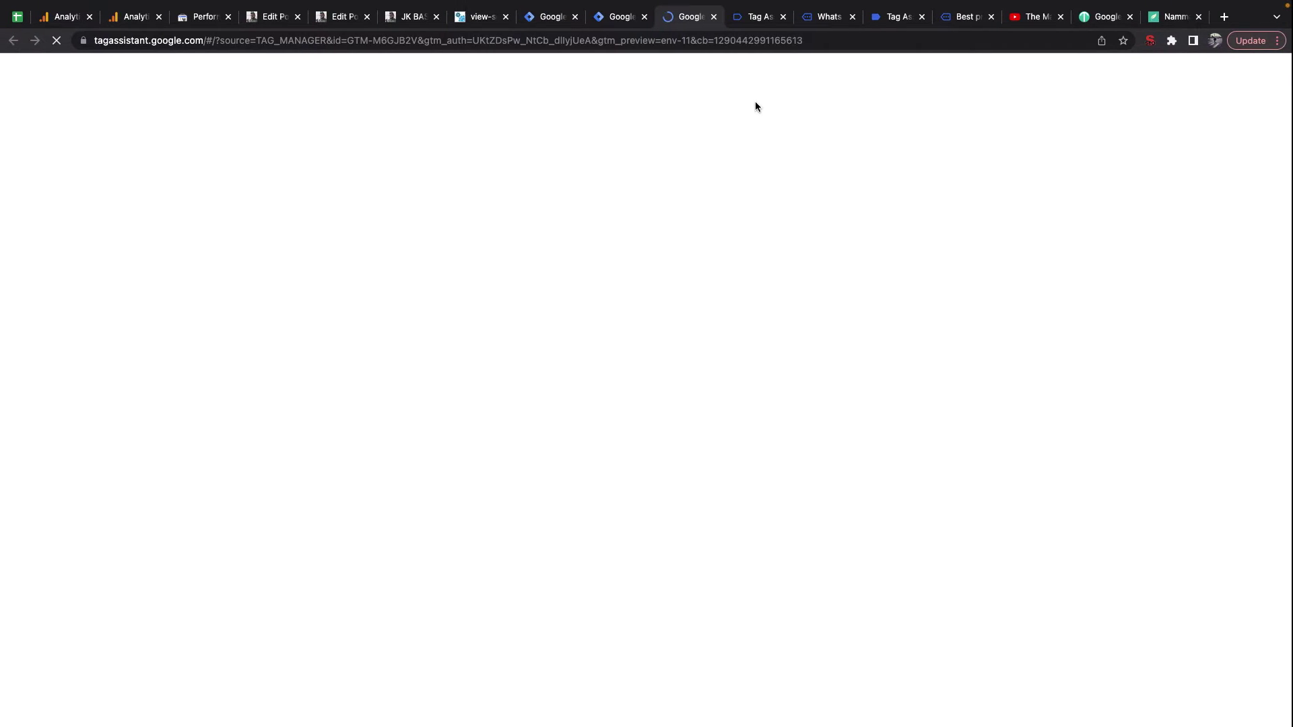
Step: Switch to Facebook Events Manager and advance the pixel onboarding from installing the base code to verifying domains
key(ctrl+Left)
key(ctrl+Left)
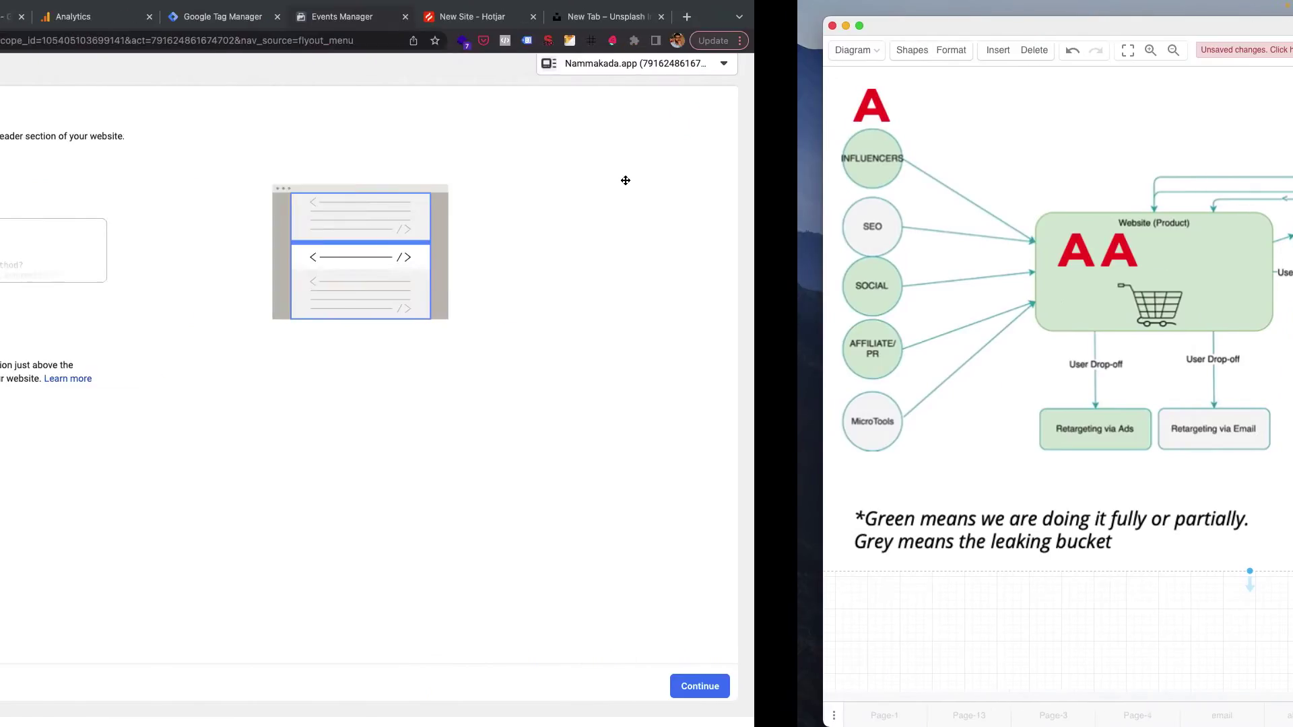
key(ctrl+Up)
drag(545, 17, 660, 51)
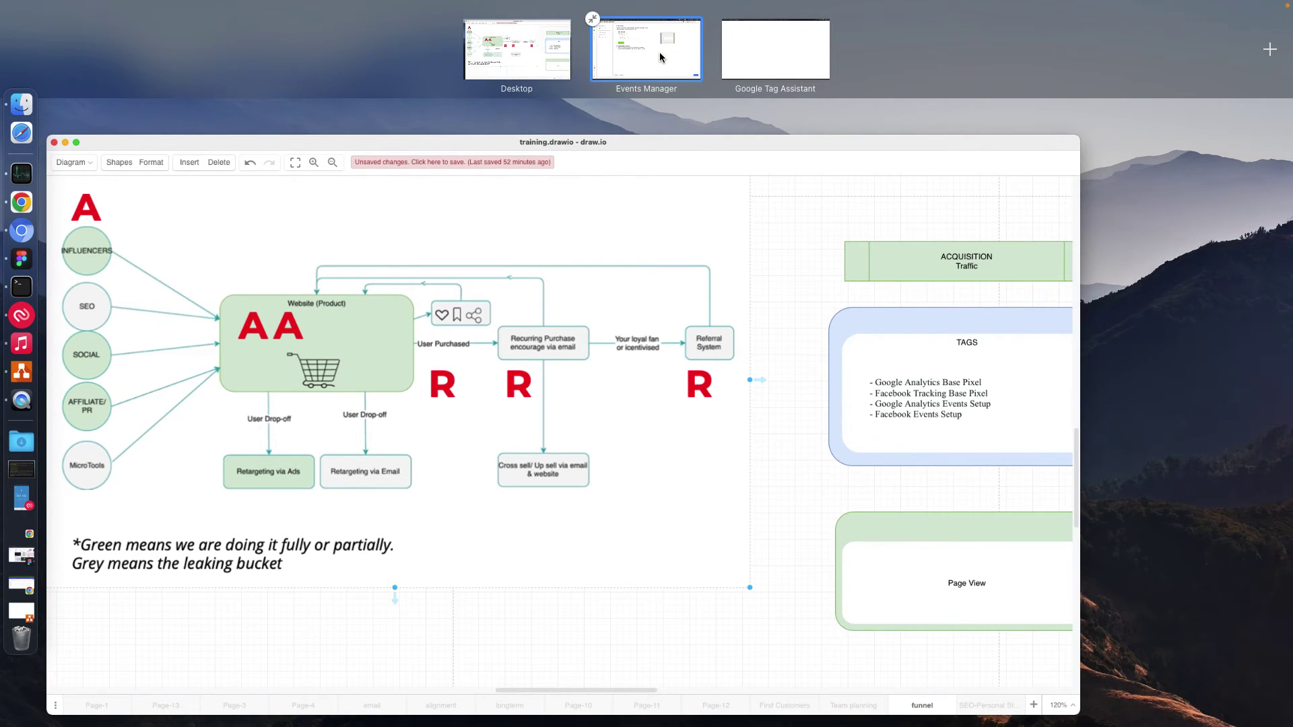
click(660, 52)
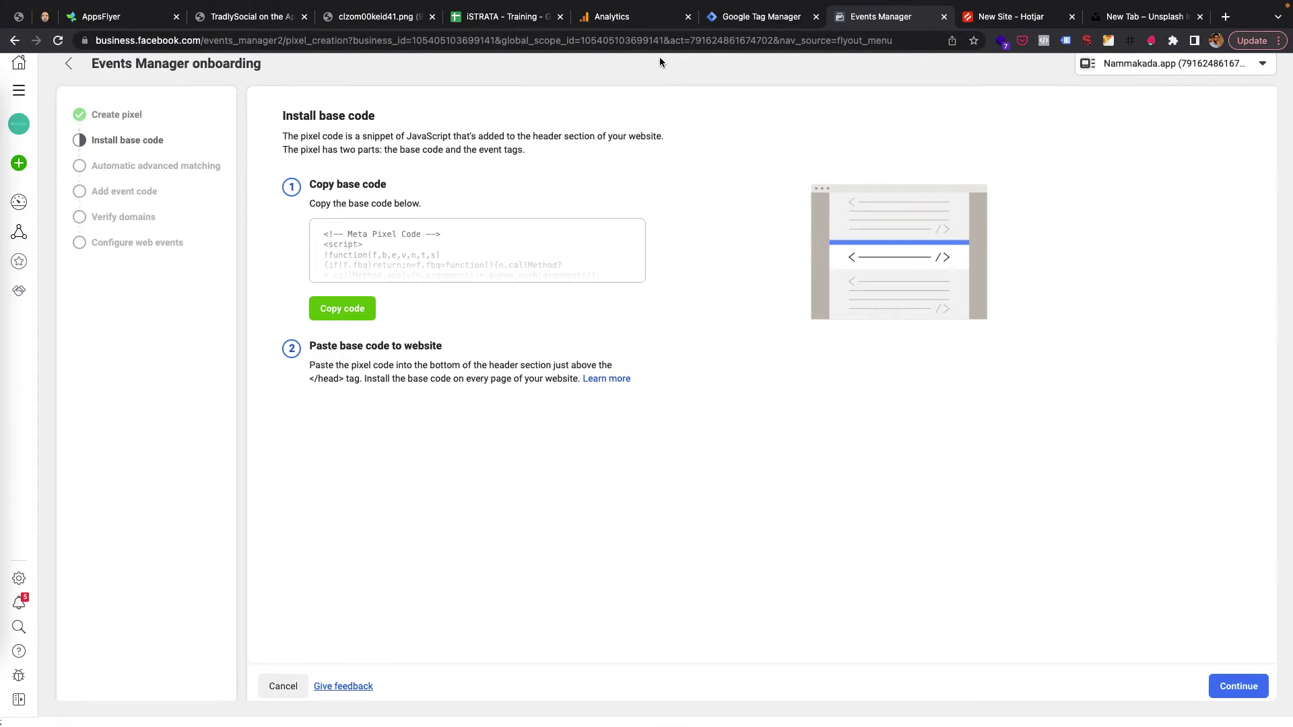
click(1239, 687)
click(1239, 687)
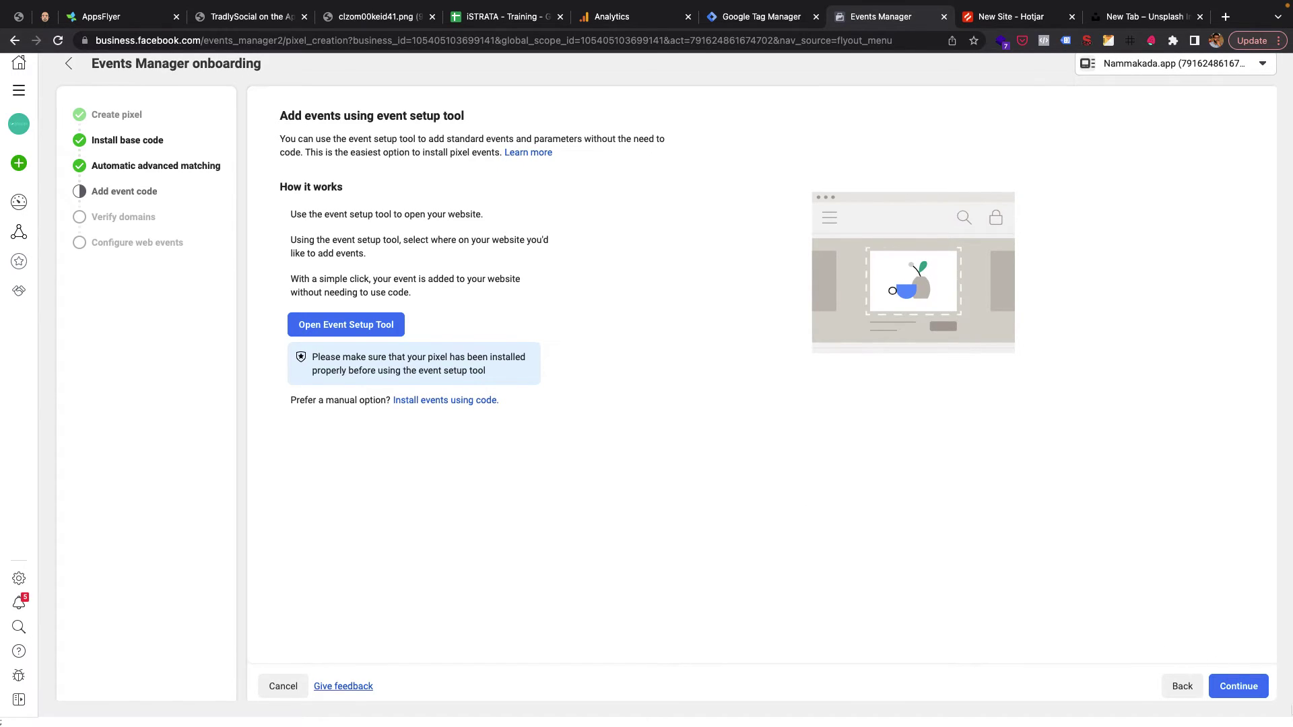
click(1237, 691)
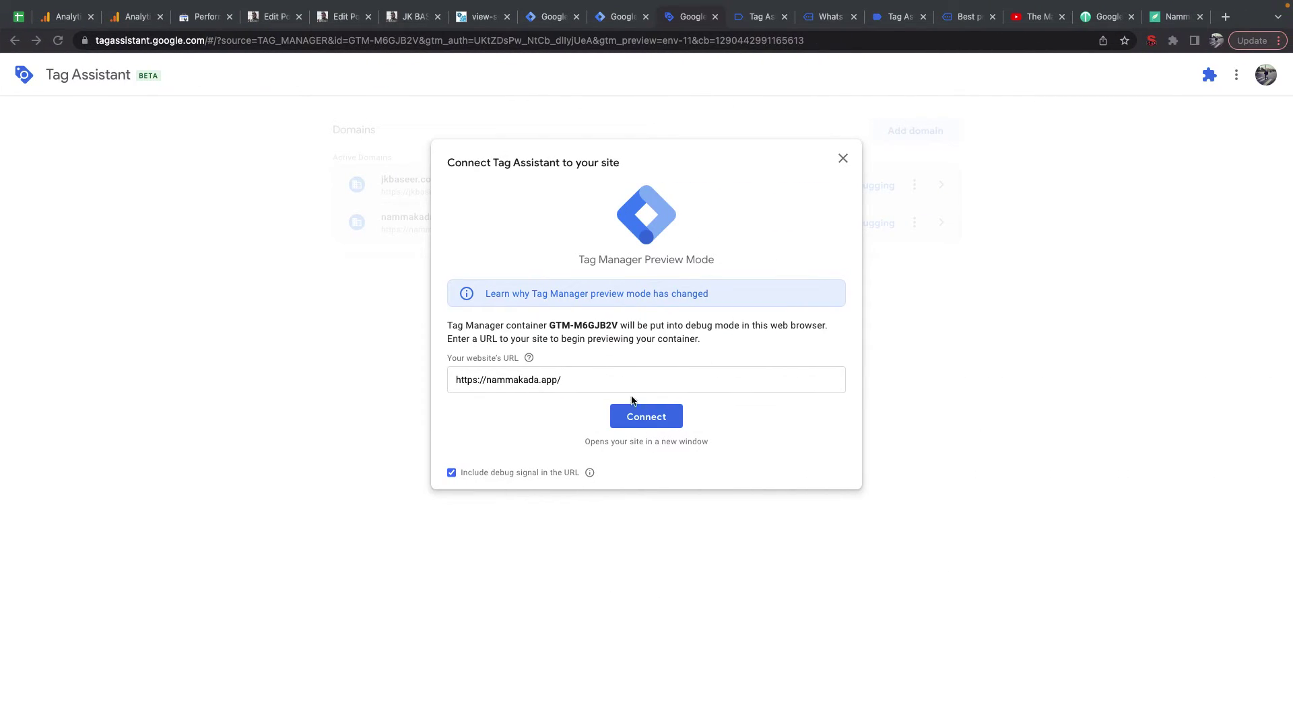
click(639, 417)
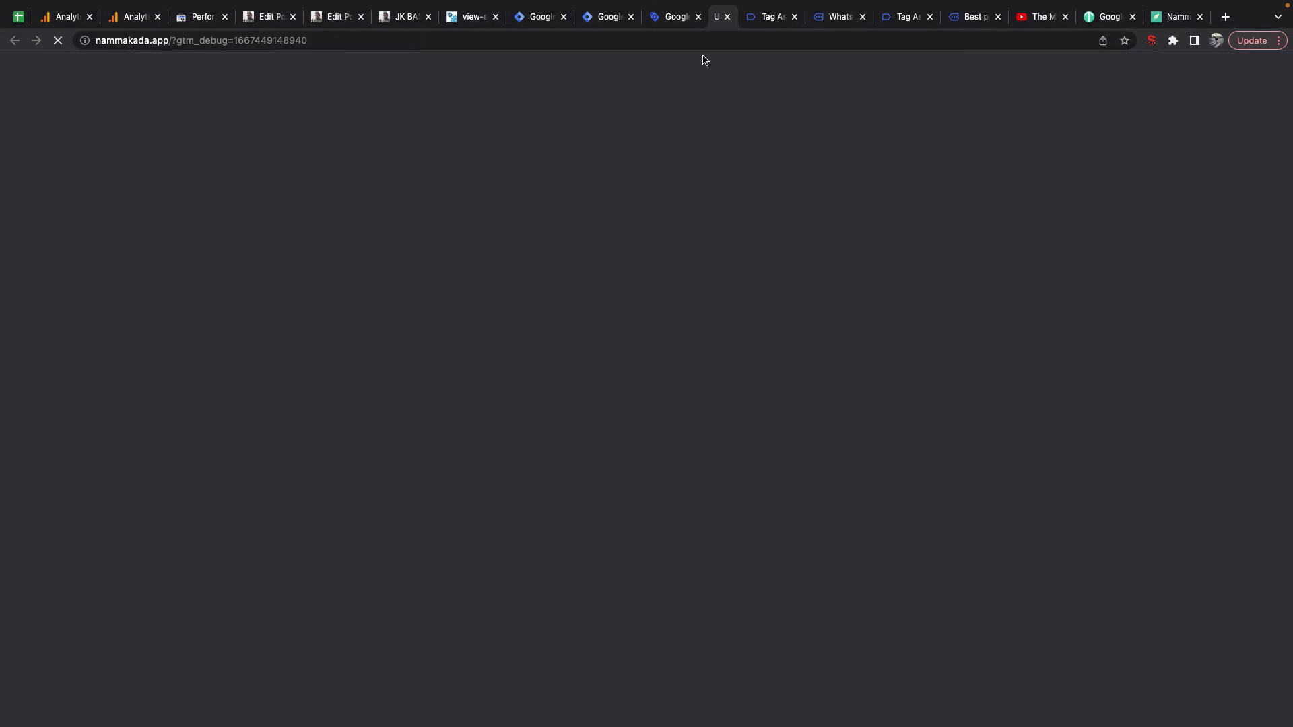
click(641, 21)
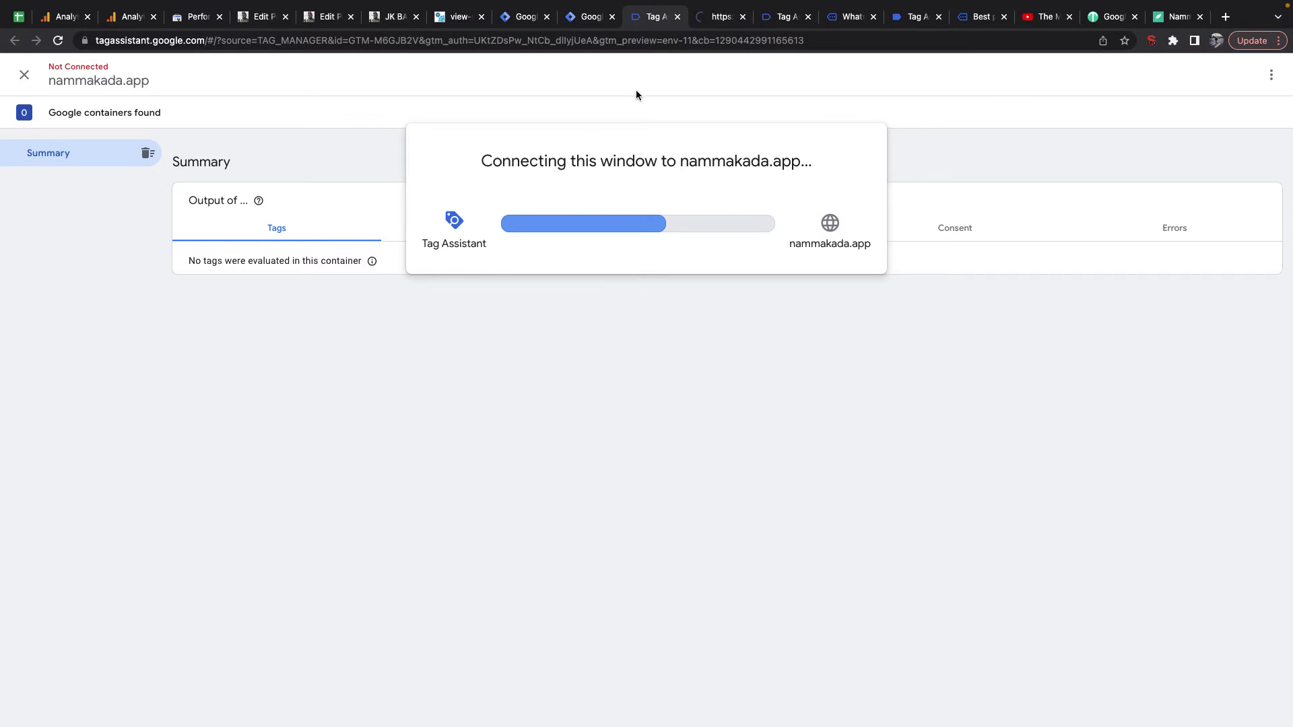
Step: Finish the pixel onboarding in Events Manager without verifying a domain or configuring web events, and open the pixel overview
key(ctrl+Left)
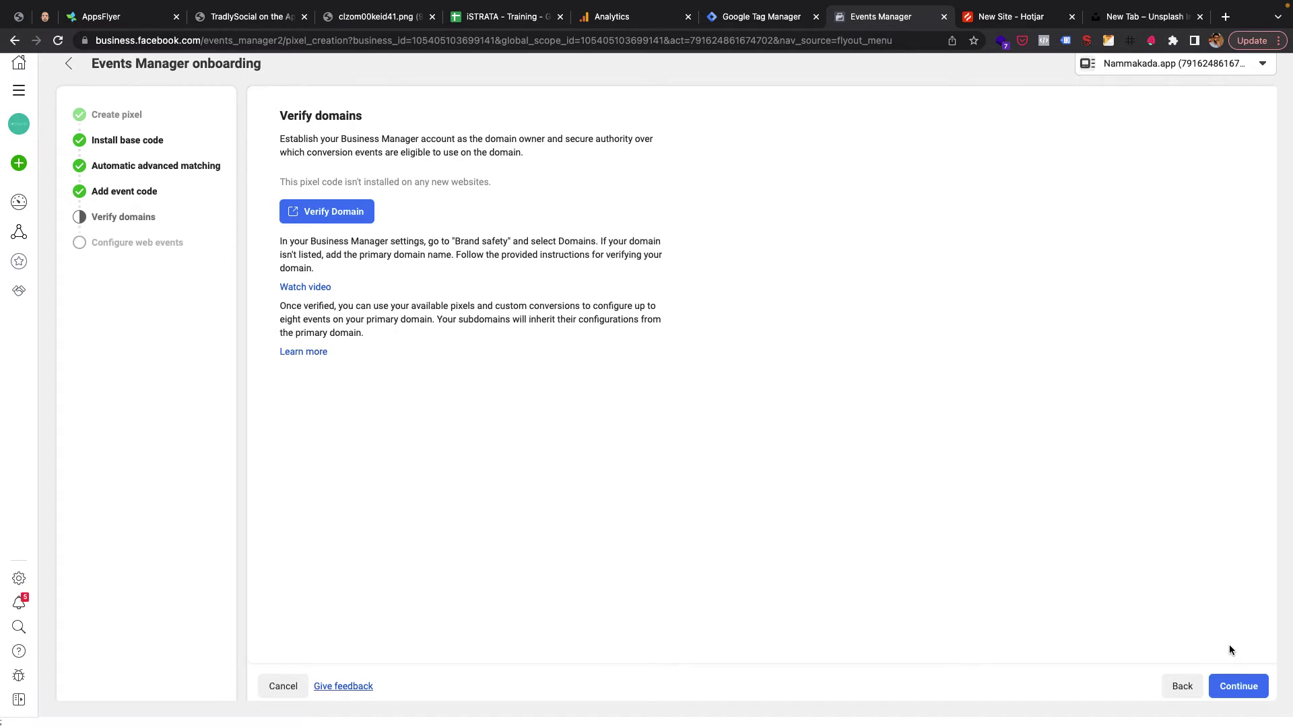
click(1227, 690)
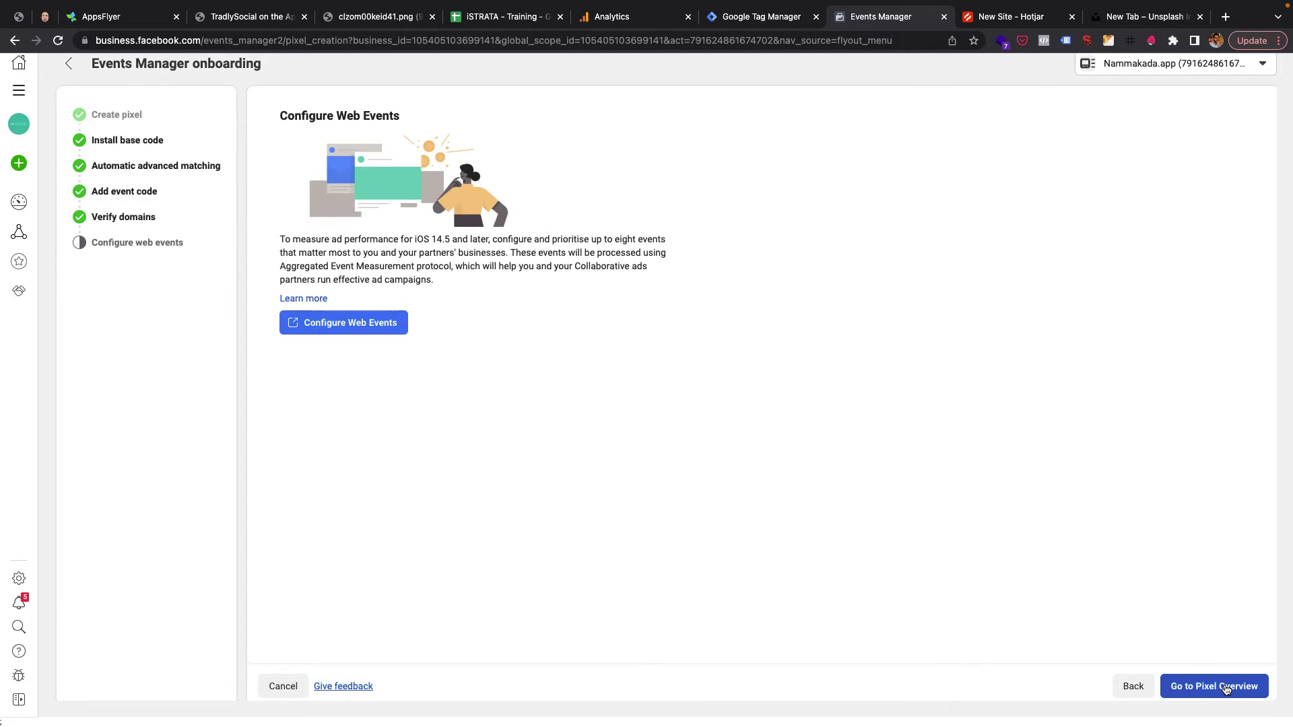
click(1226, 690)
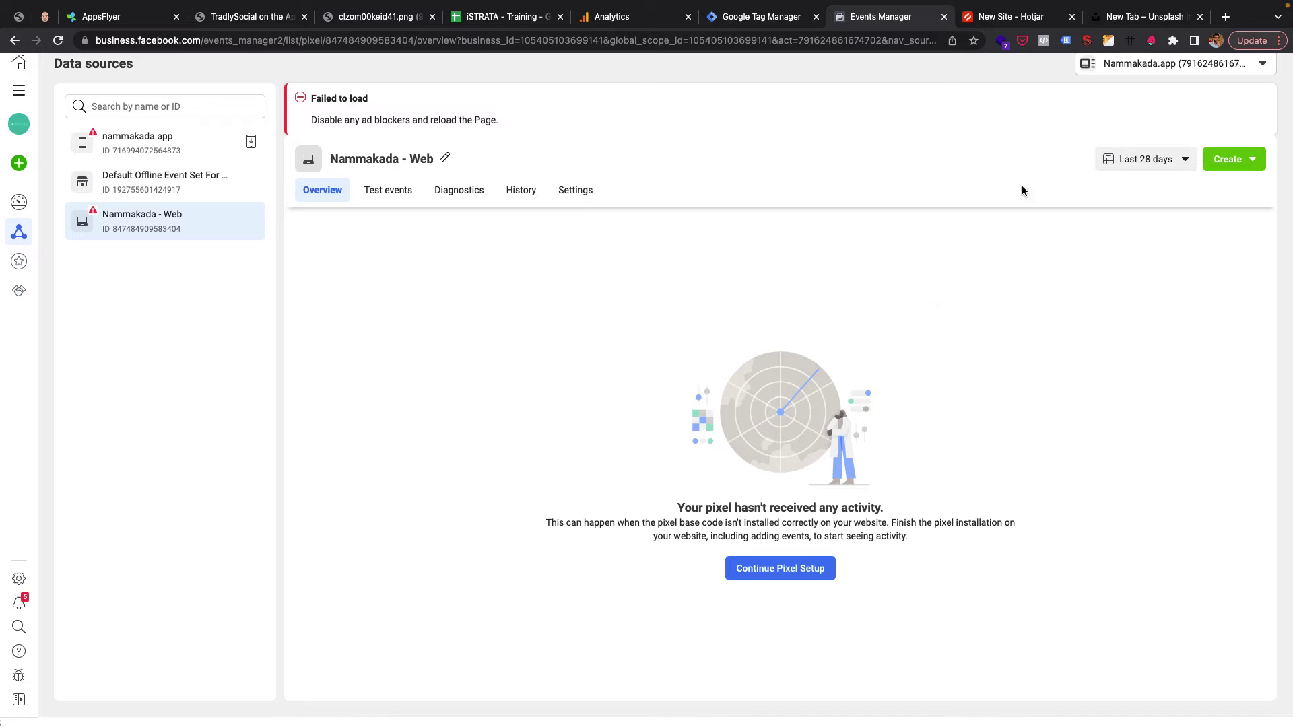
Step: Mark business.facebook.com as a trusted site in the Ghostery ad blocker extension
click(1173, 40)
scroll(1071, 316, down, 3)
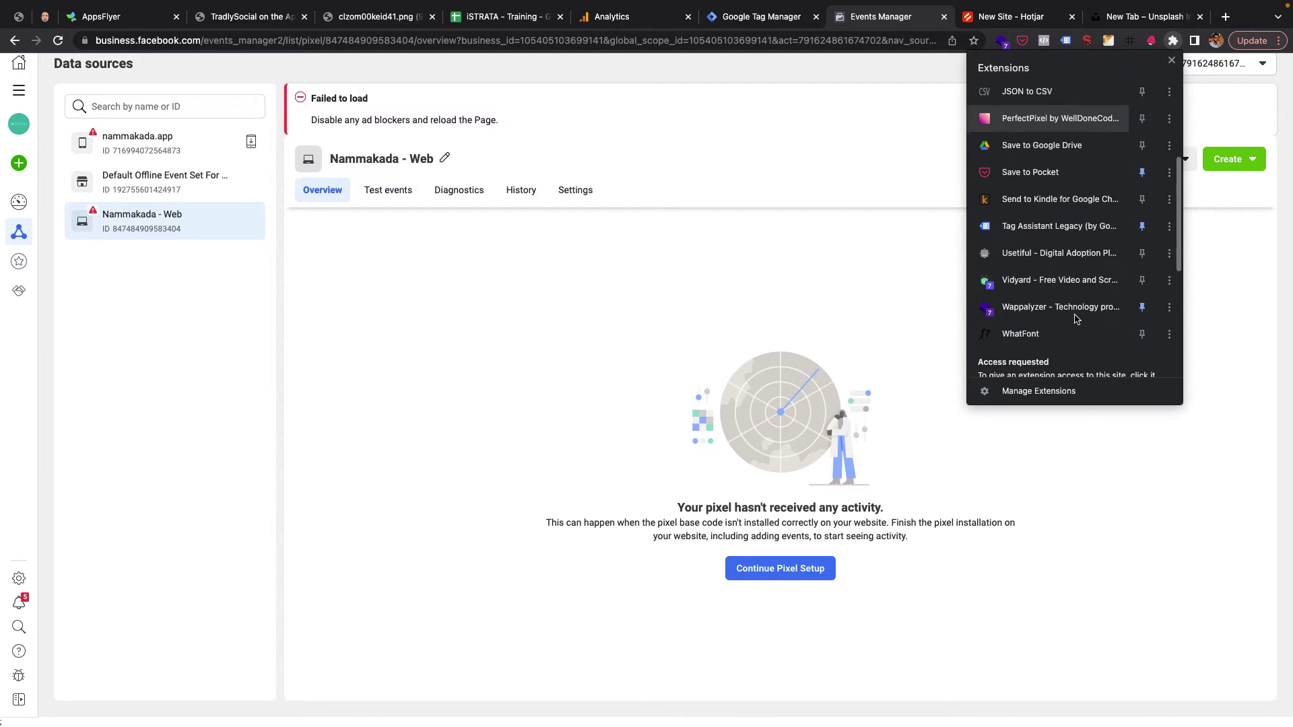
scroll(1071, 256, up, 5)
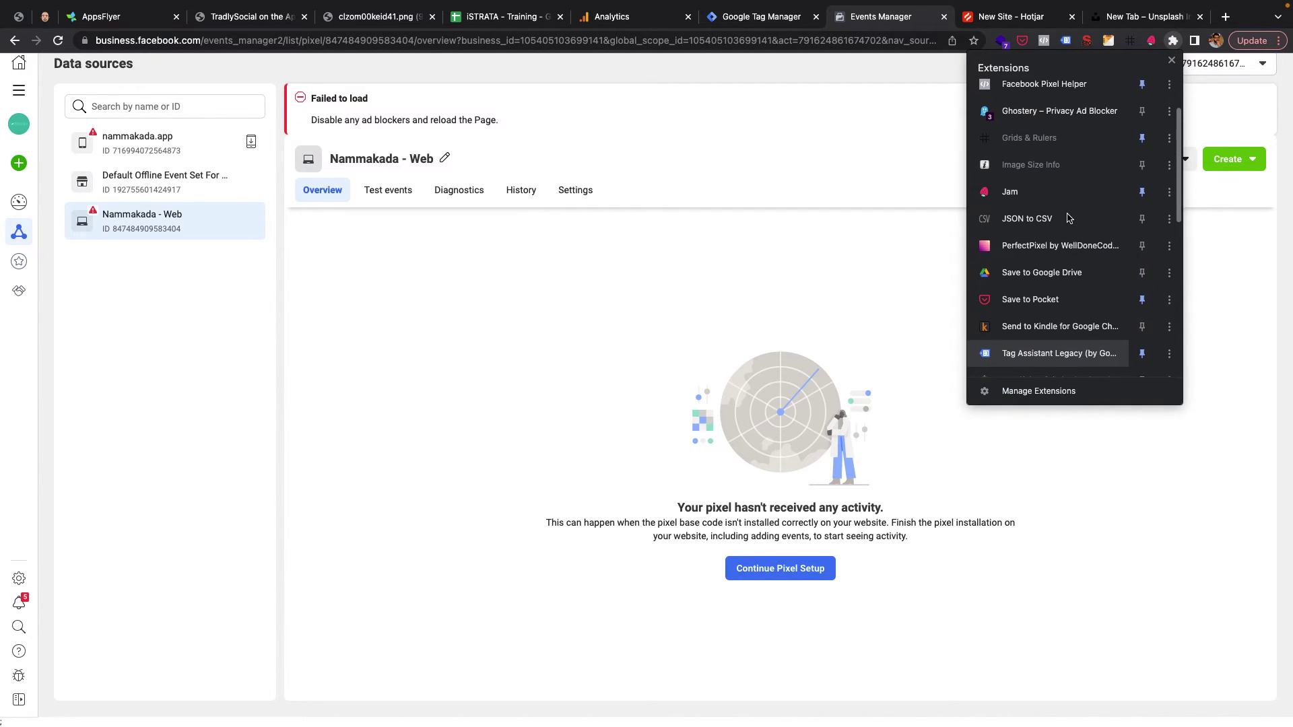
click(1168, 175)
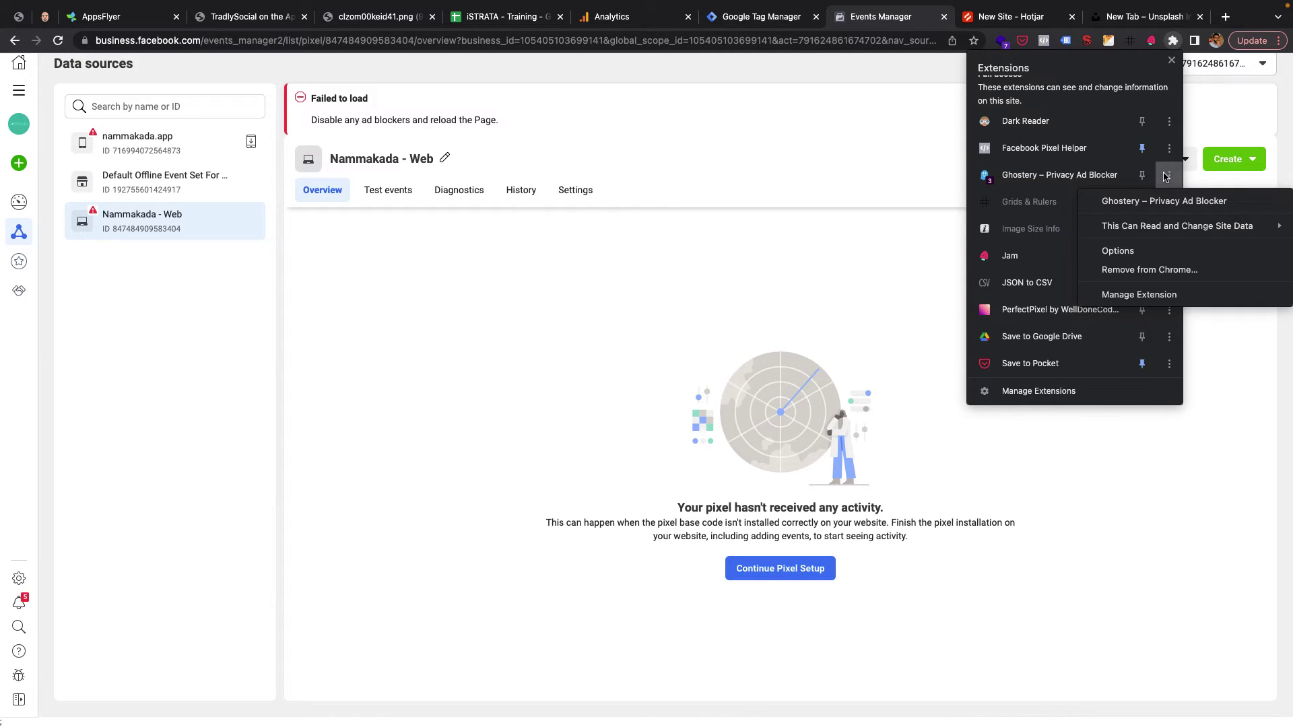
click(1027, 177)
click(1017, 177)
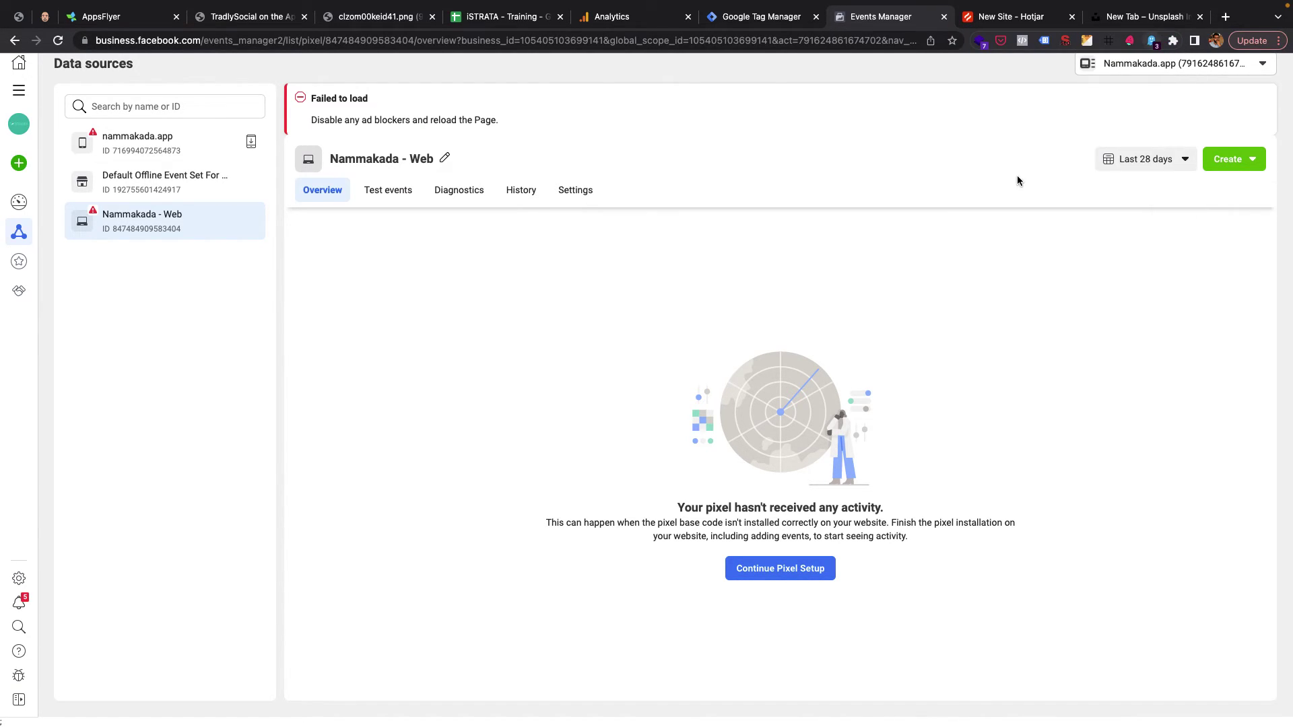
click(852, 261)
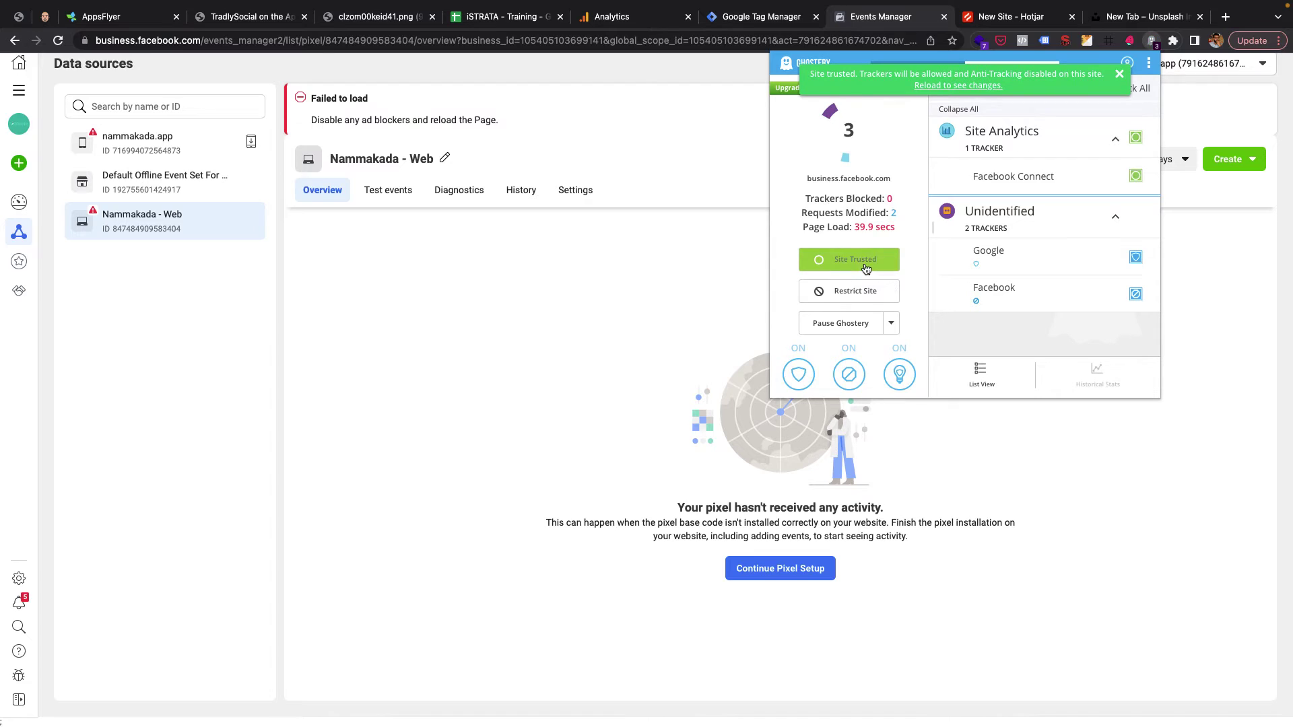
click(684, 281)
Step: Examine the Facebook - All Pages - Page View tag's firing details and the Window Loaded event in Tag Assistant
key(ctrl+Right)
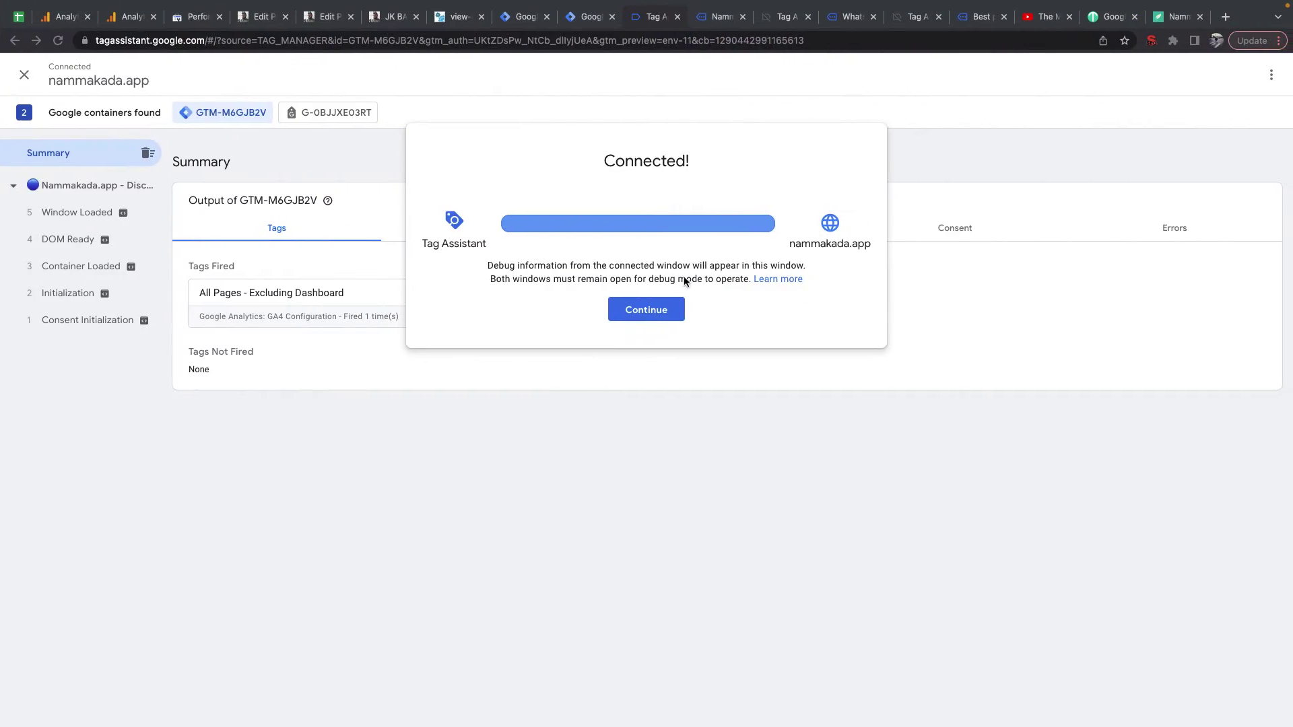
click(645, 310)
click(504, 286)
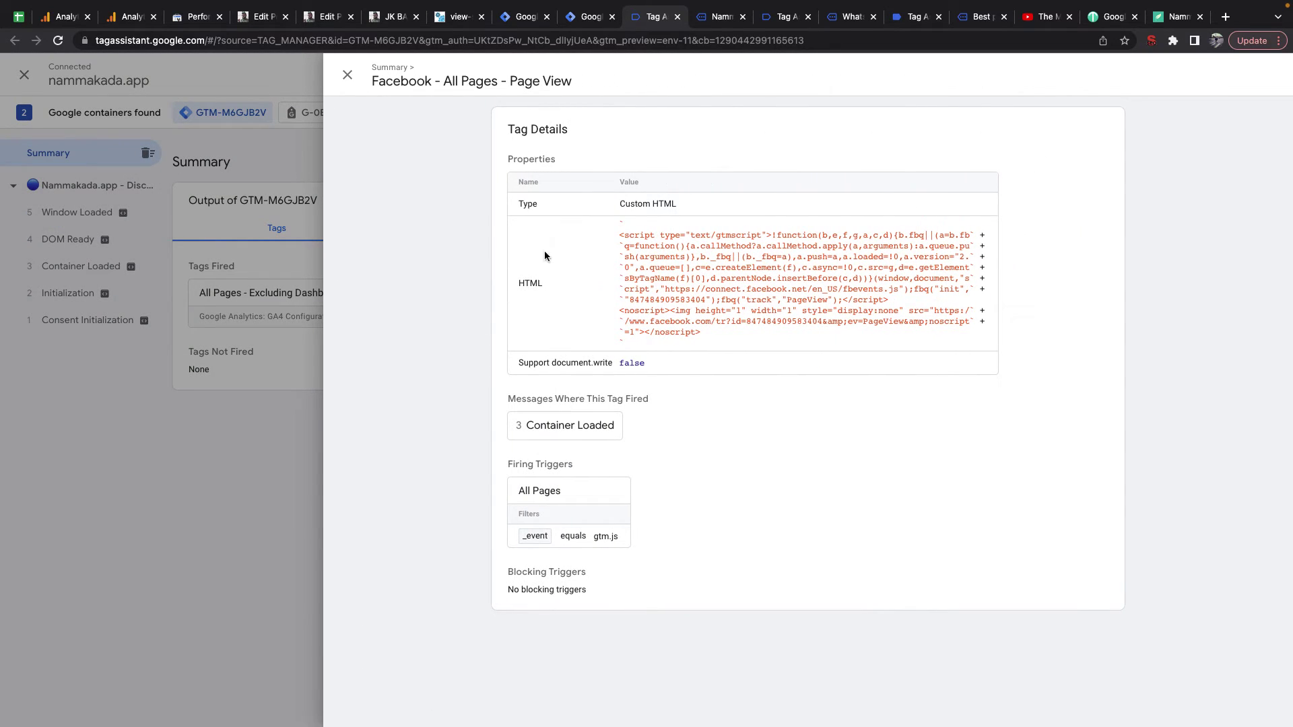
click(348, 76)
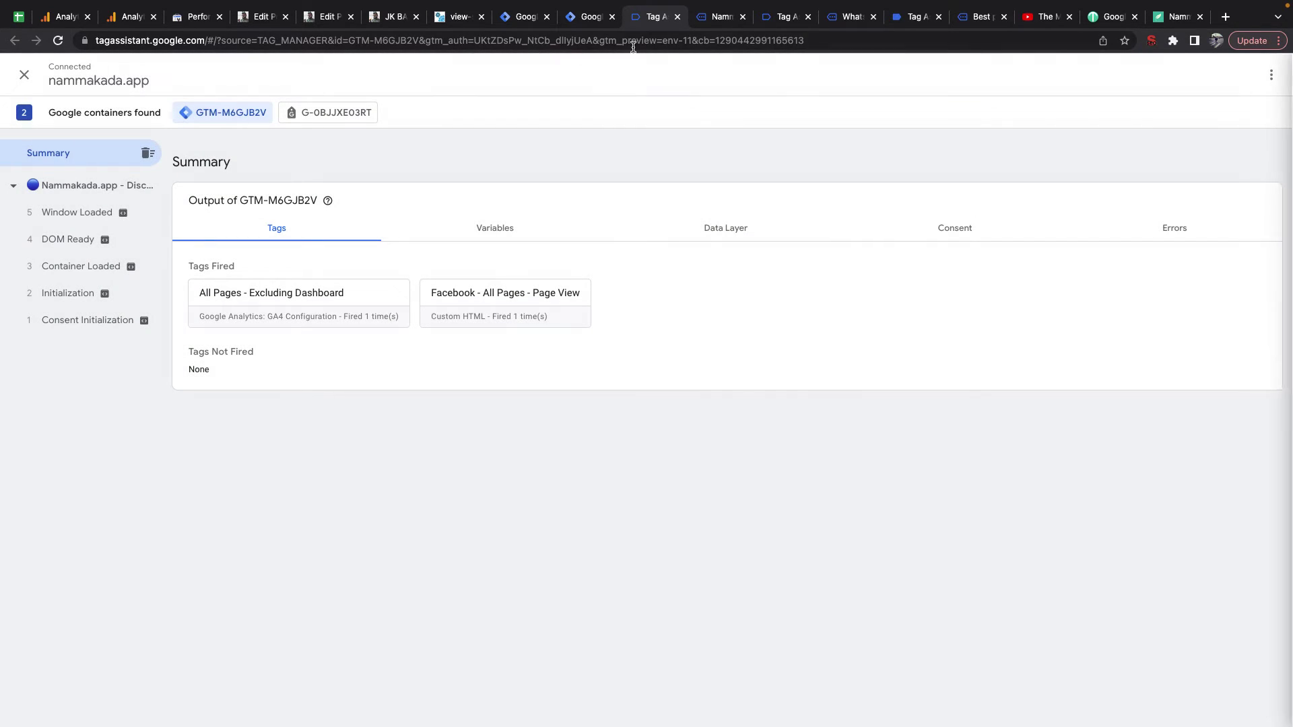
click(94, 213)
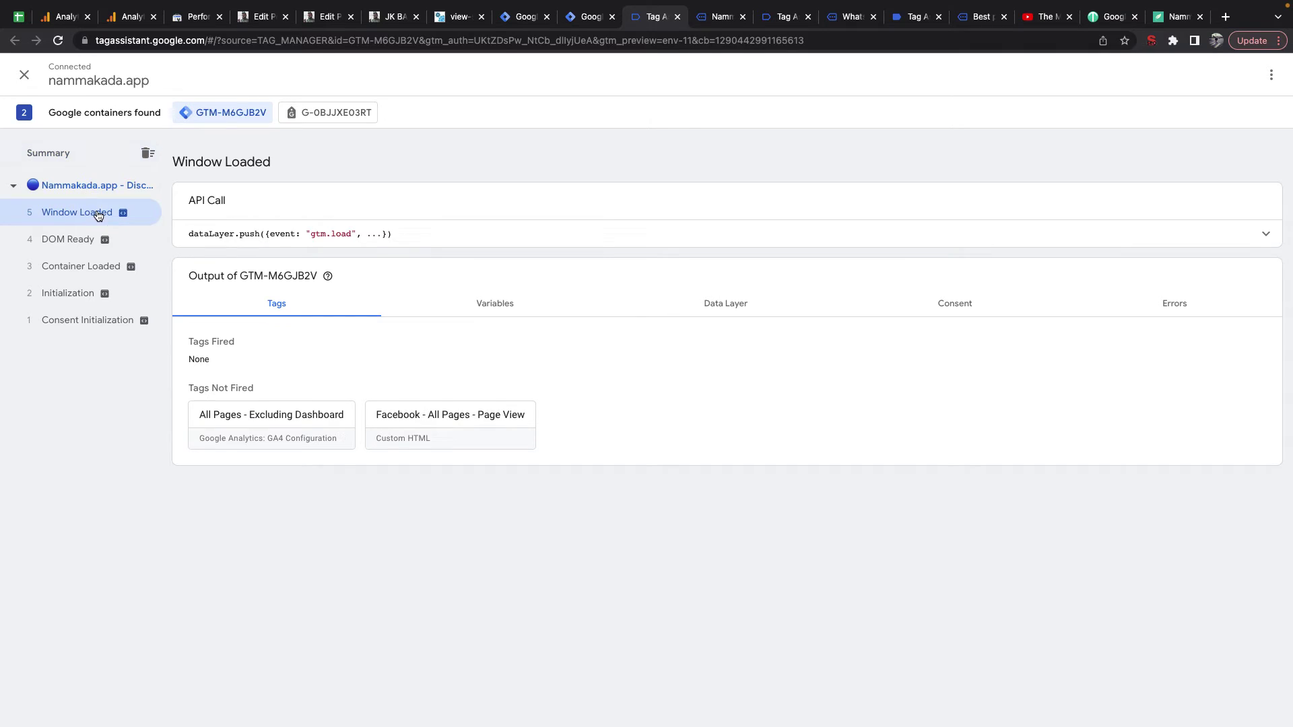
Step: Examine which tags fire on the DOM Ready, Initialization, Consent Initialization and Container Loaded events in Tag Assistant
click(103, 243)
click(79, 294)
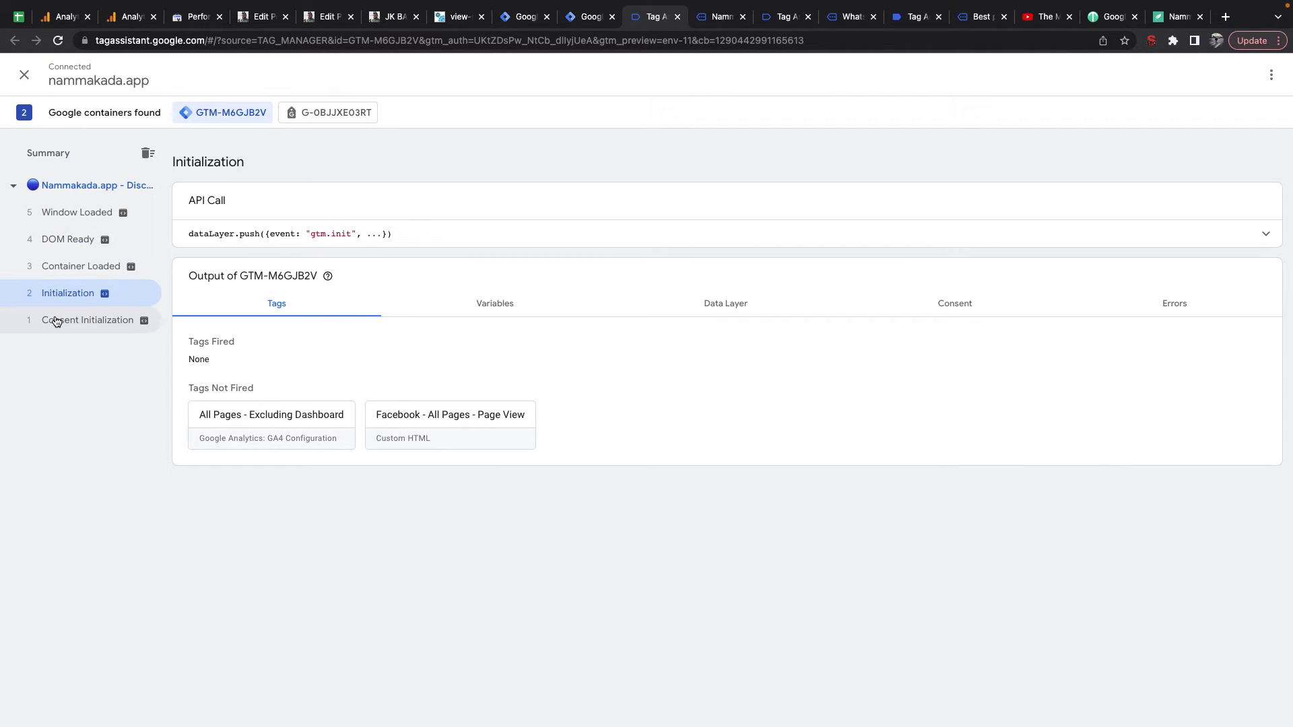
click(52, 319)
click(53, 291)
click(51, 268)
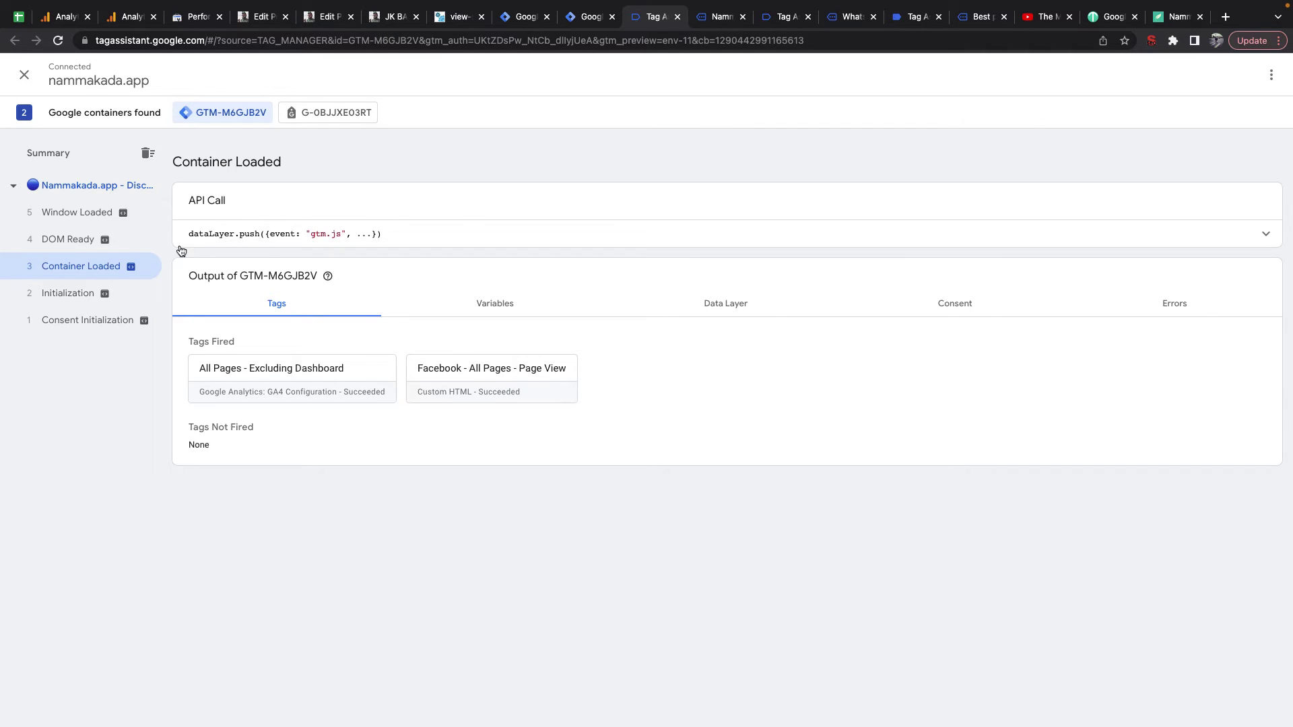
click(72, 248)
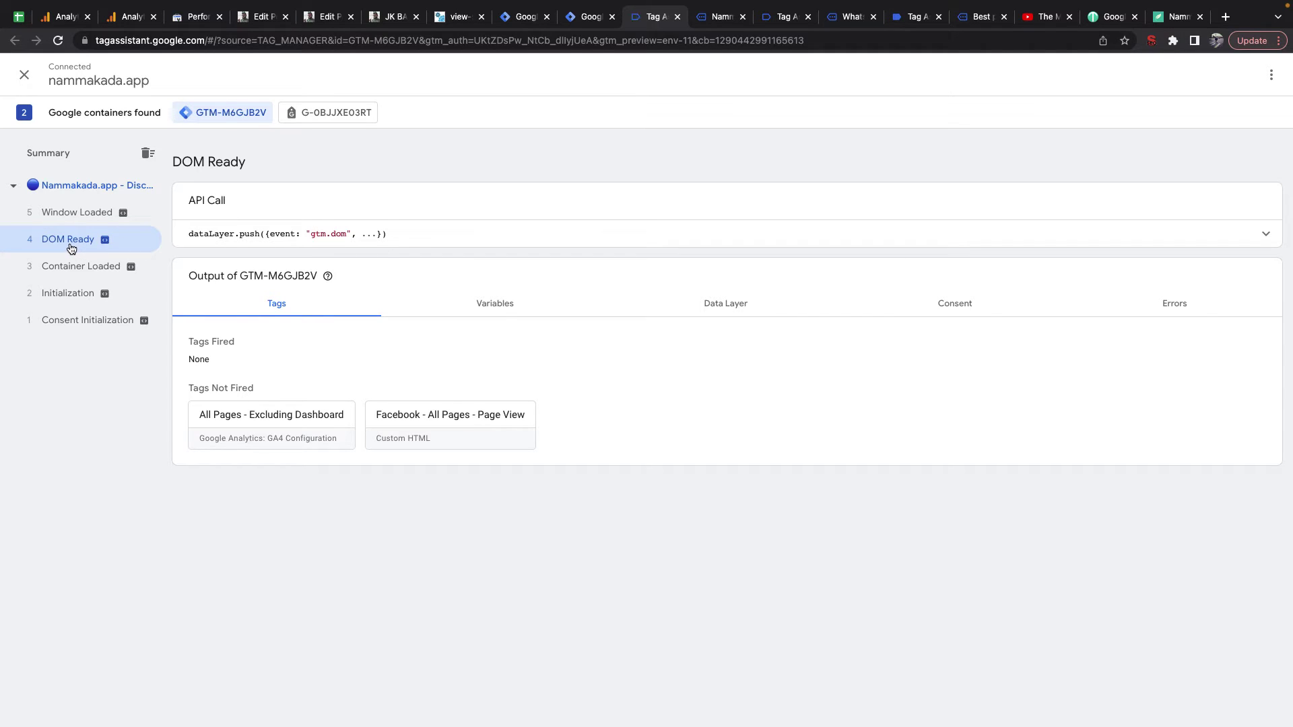
Step: In Tag Manager, start a new DOM Ready trigger for the Facebook - All Pages - Page View tag
click(585, 18)
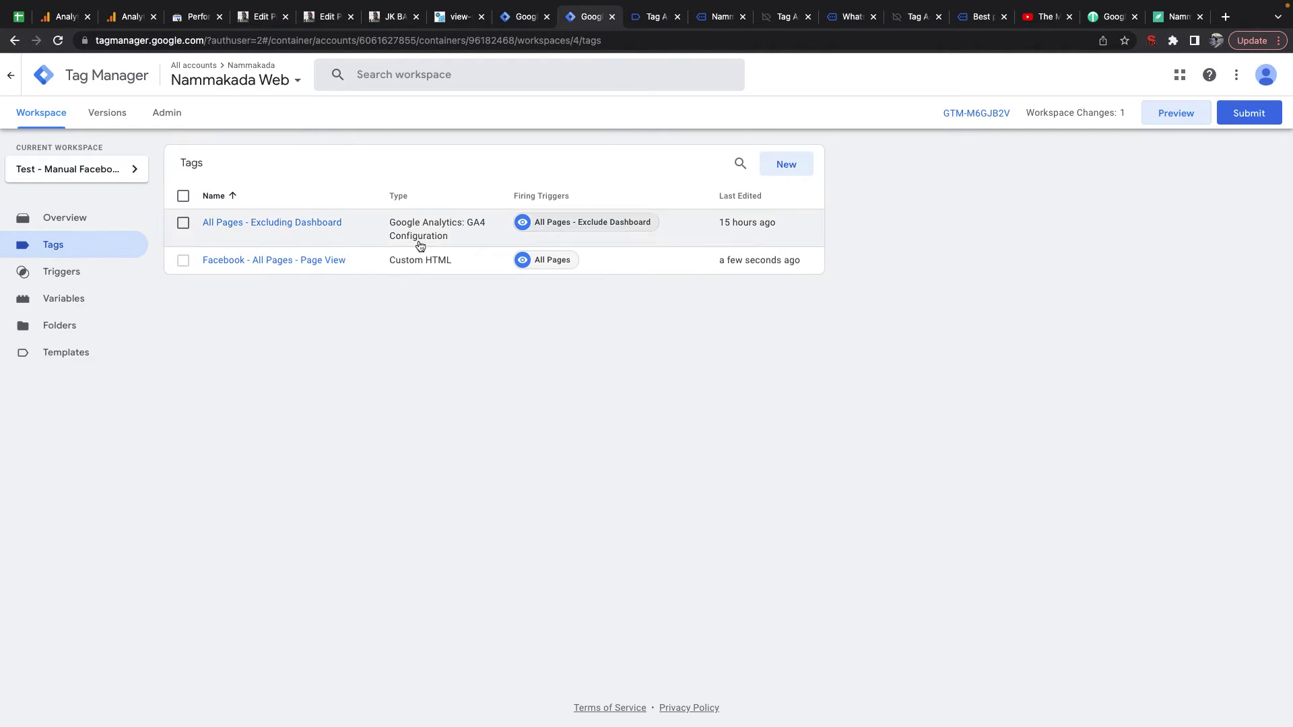
click(287, 263)
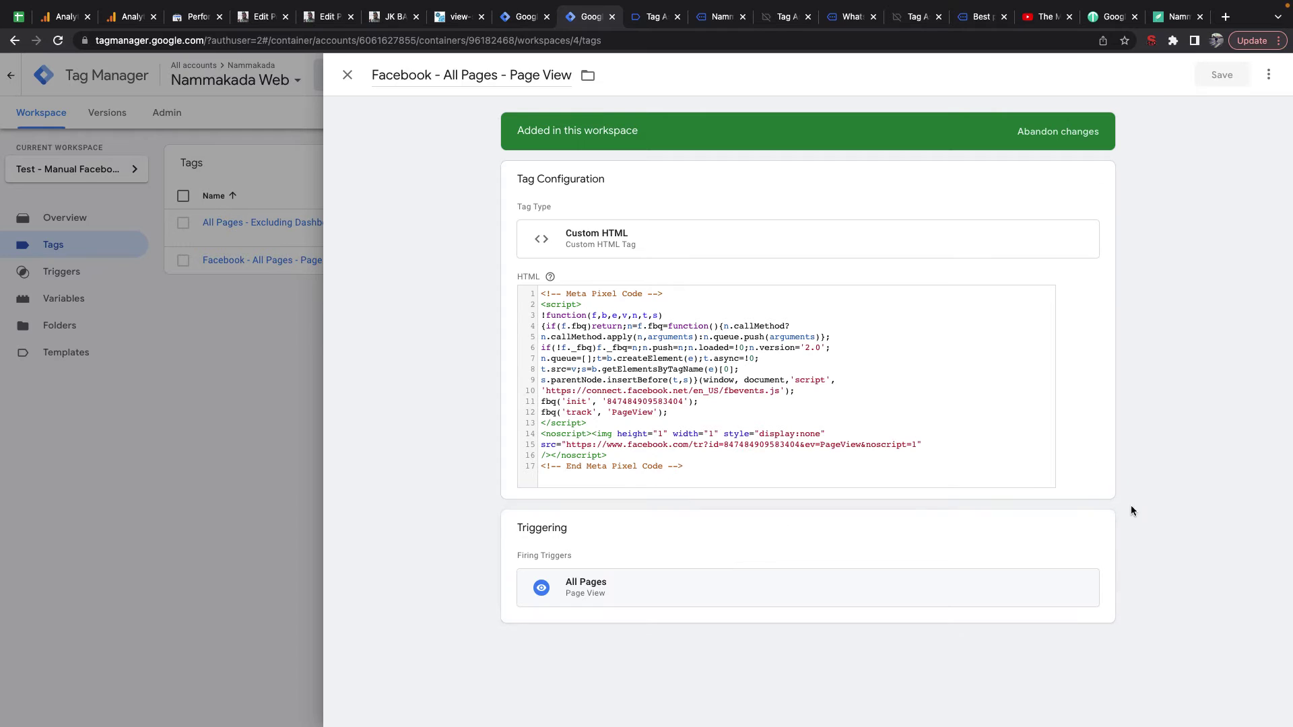
click(1099, 526)
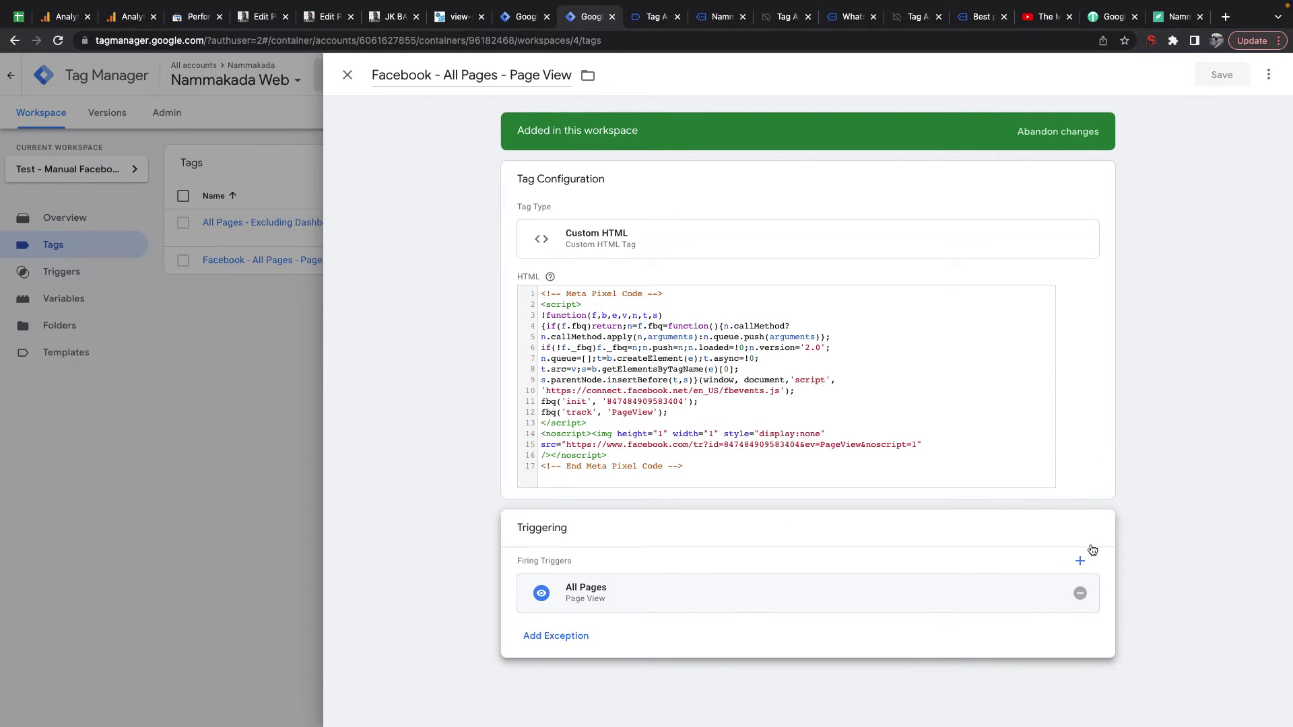
click(1081, 562)
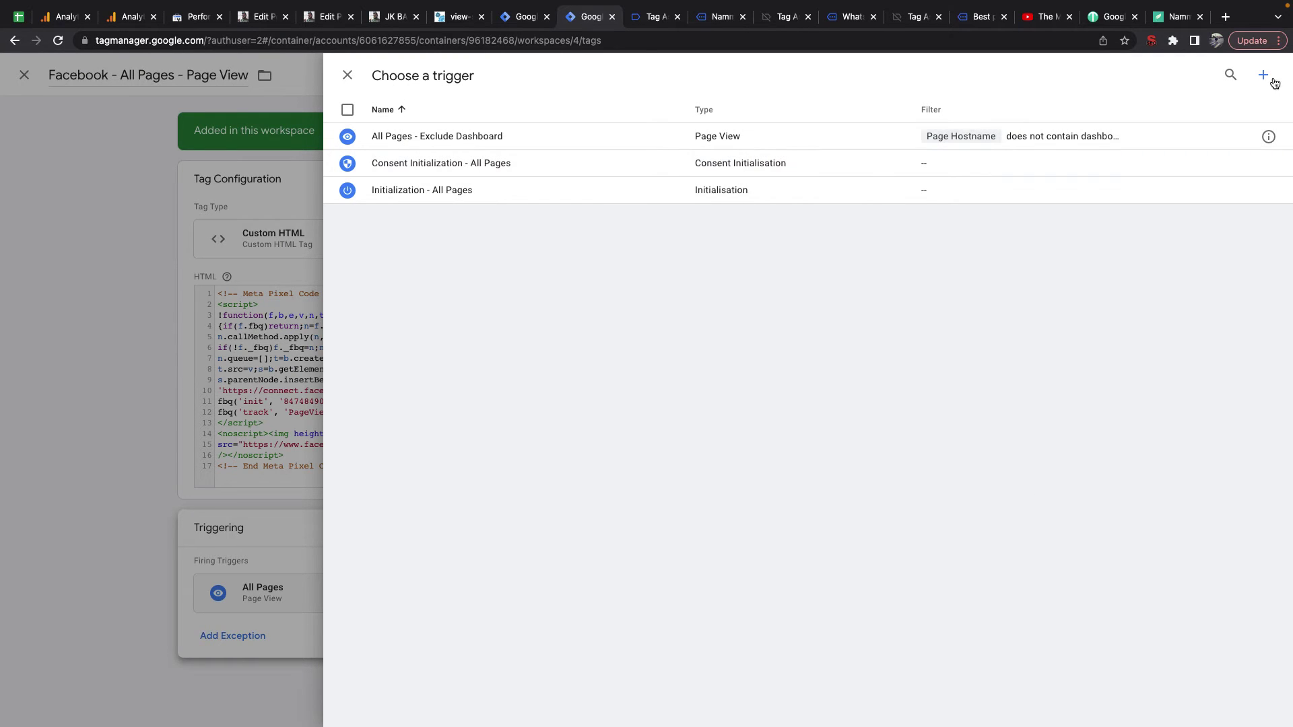
click(1263, 75)
click(747, 193)
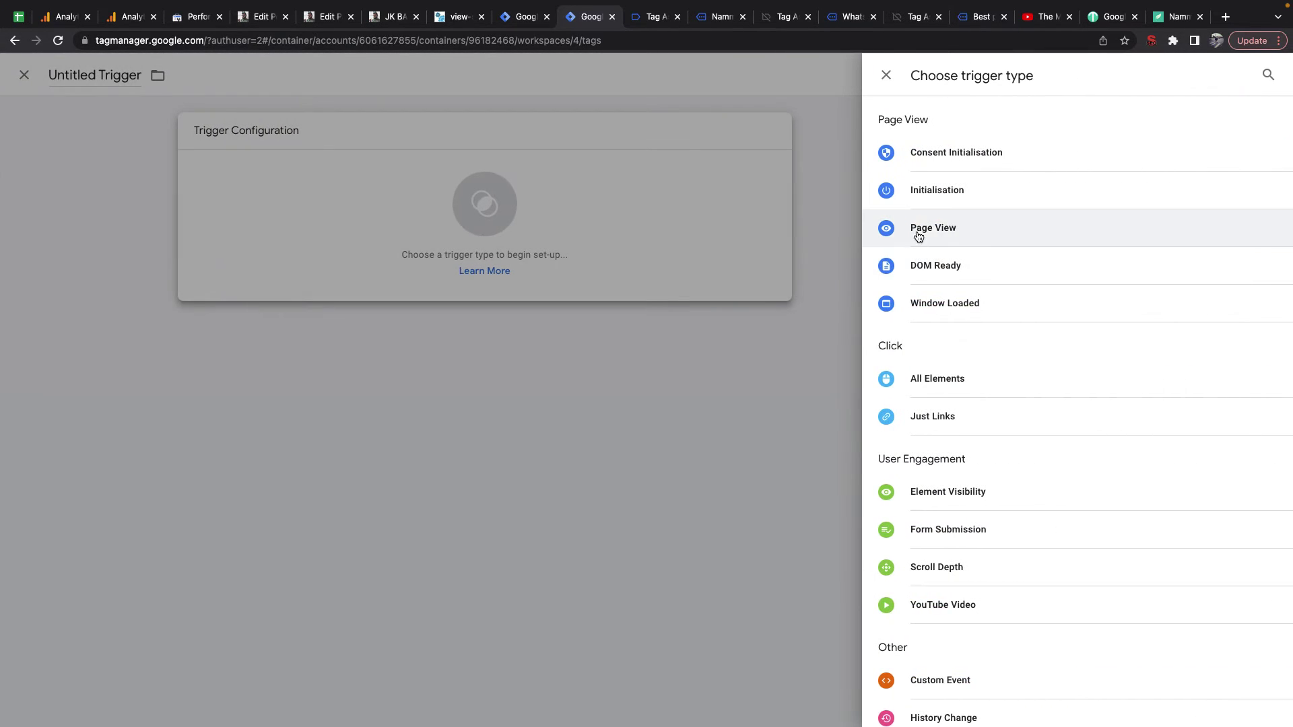
click(918, 265)
Step: Save the trigger as "Page View - DOM Ready" and save the tag with it as the only firing trigger, removing All Pages
click(429, 73)
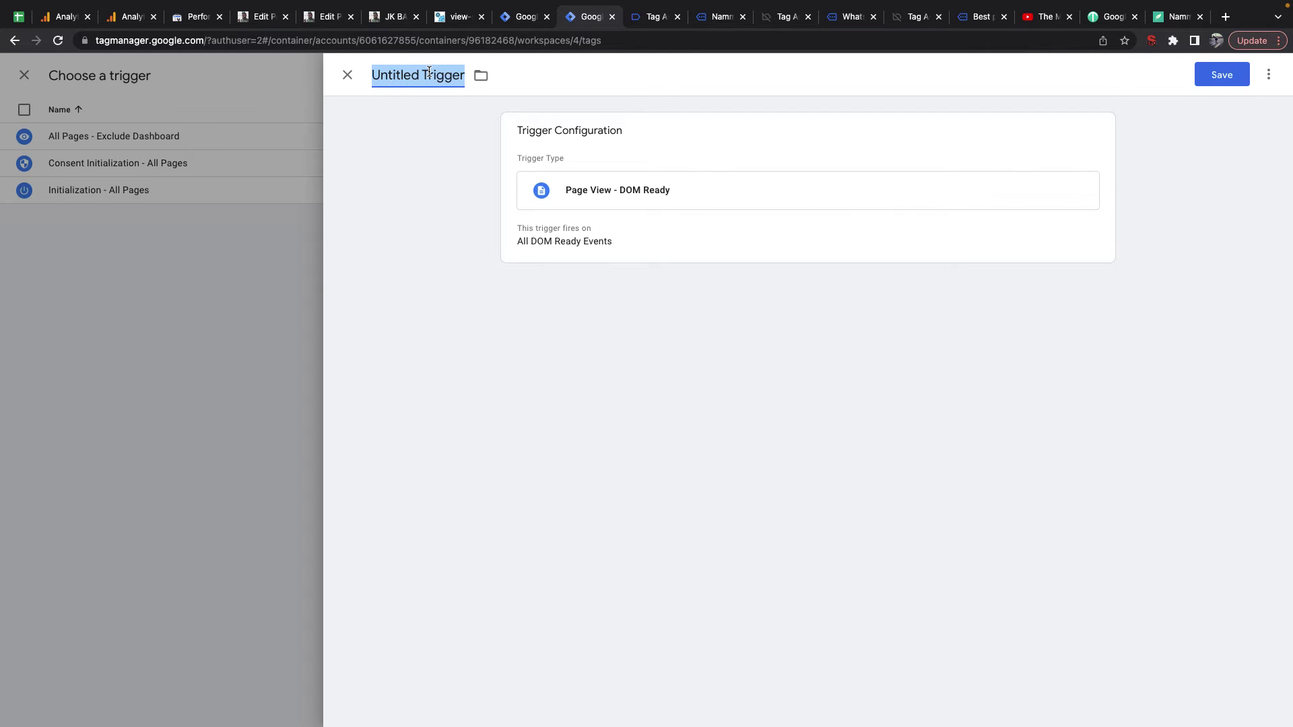
text(PAge)
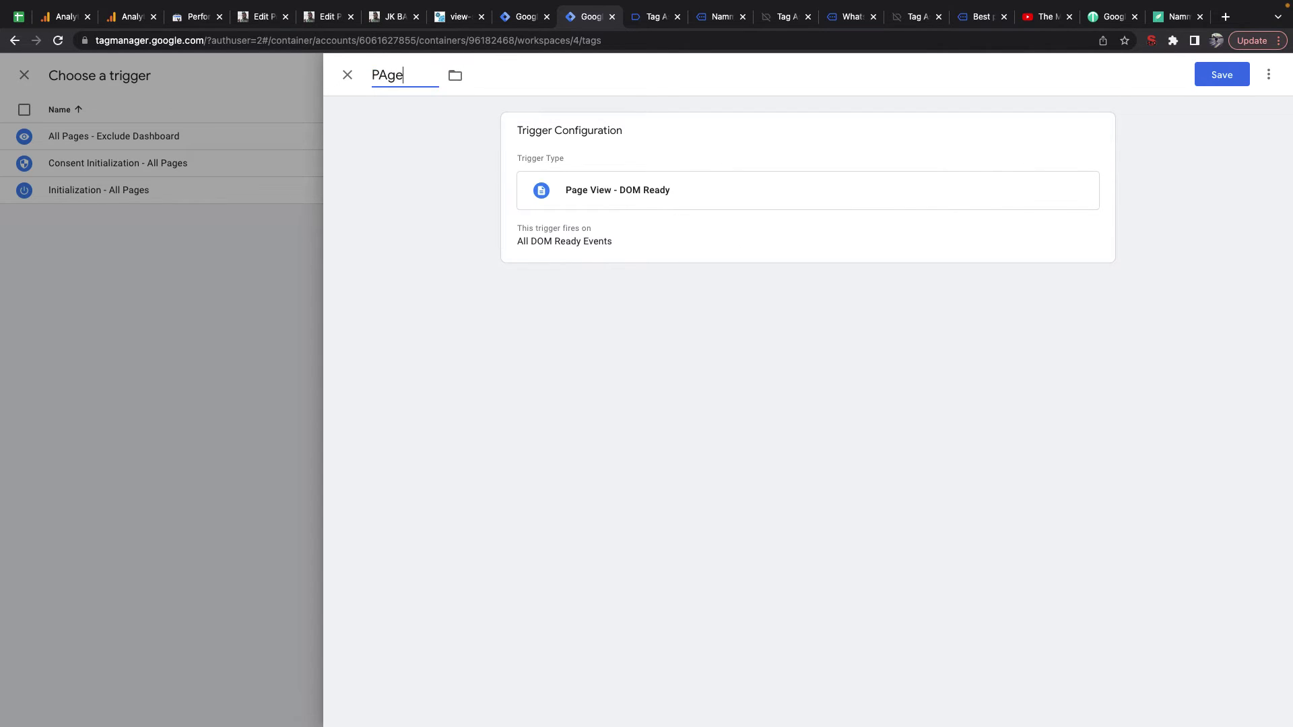
text( View - DOM Ready)
click(1209, 78)
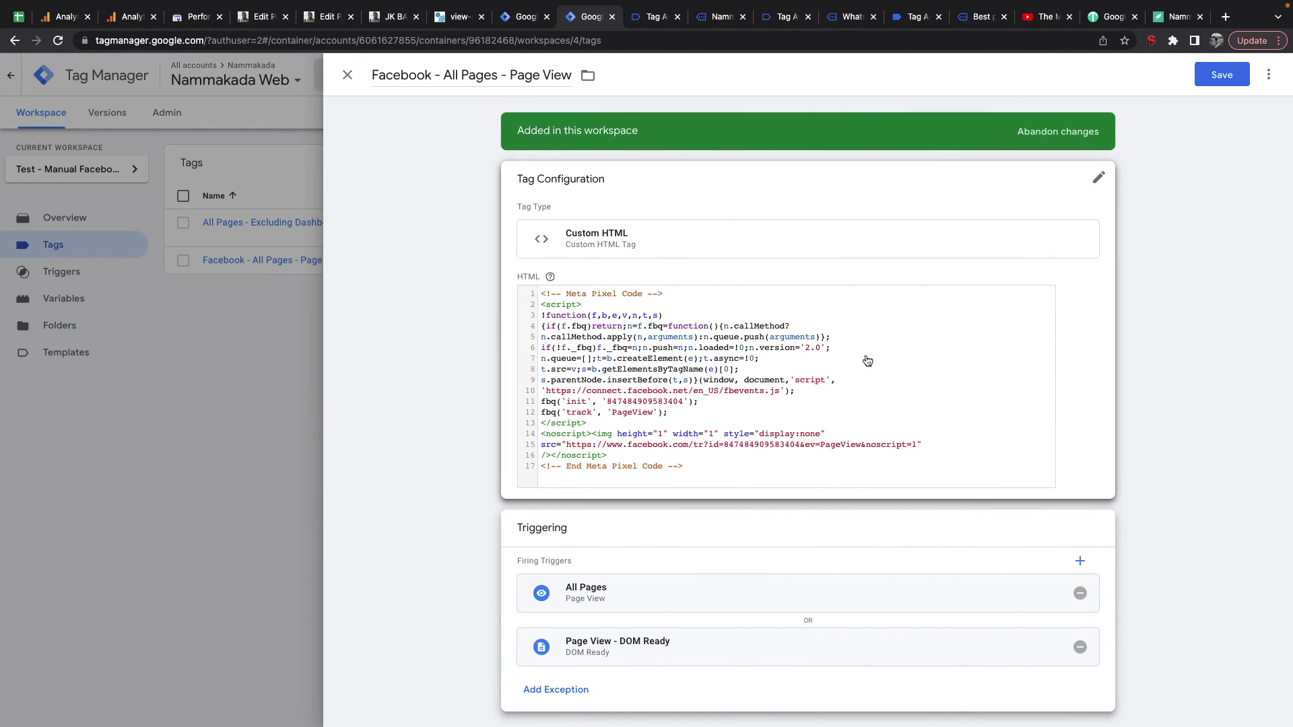
click(1080, 595)
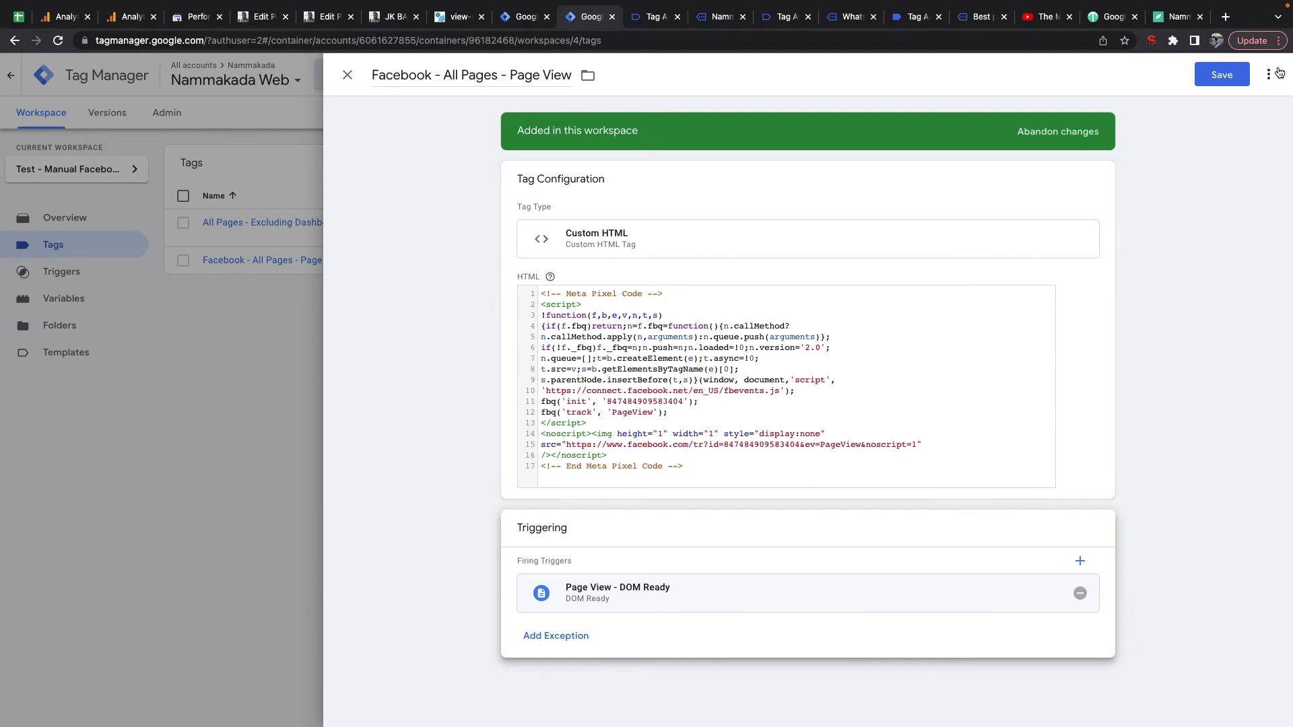
click(1221, 76)
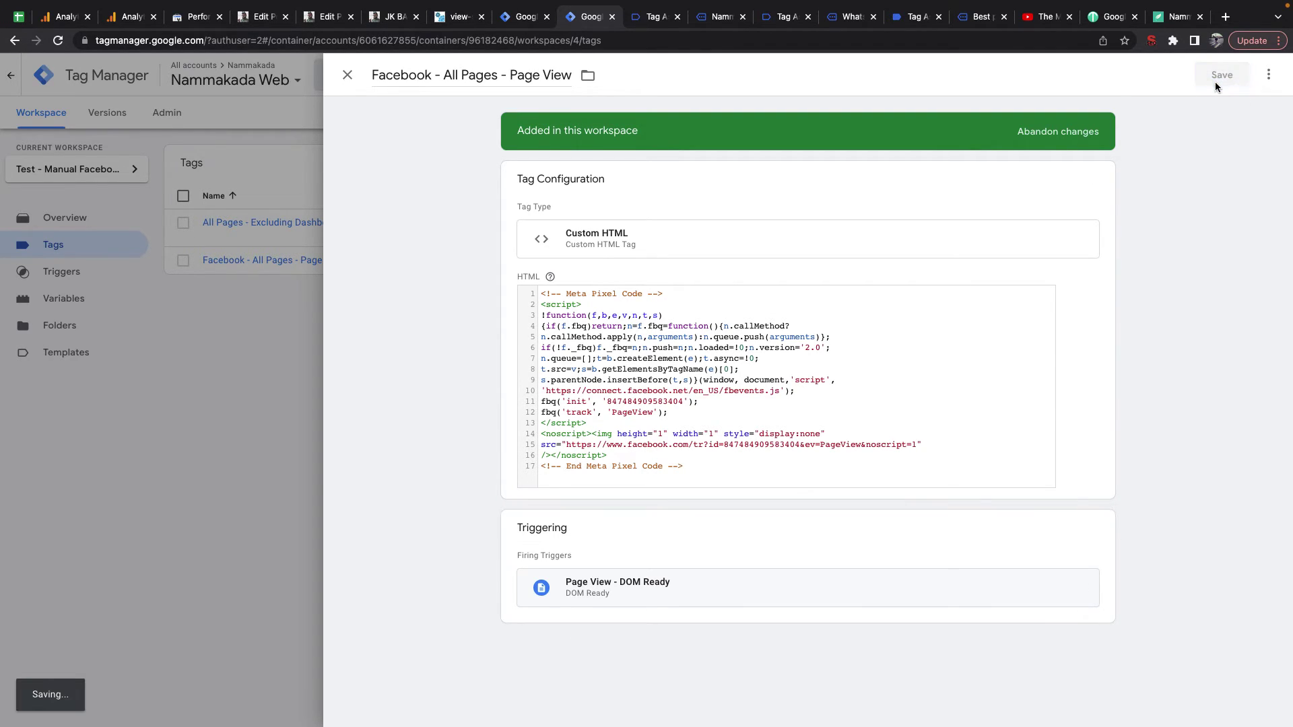
Step: Reload the connected nammakada.app page so Tag Assistant records another page load
click(716, 24)
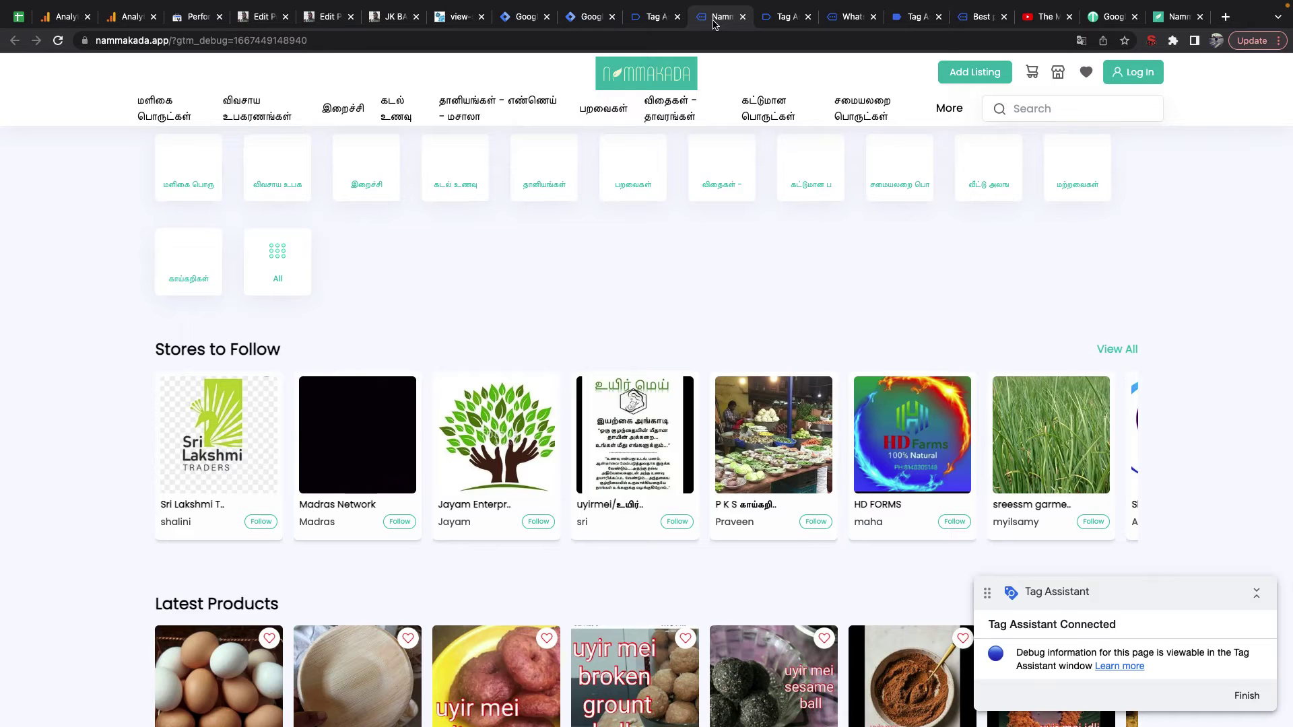
click(641, 24)
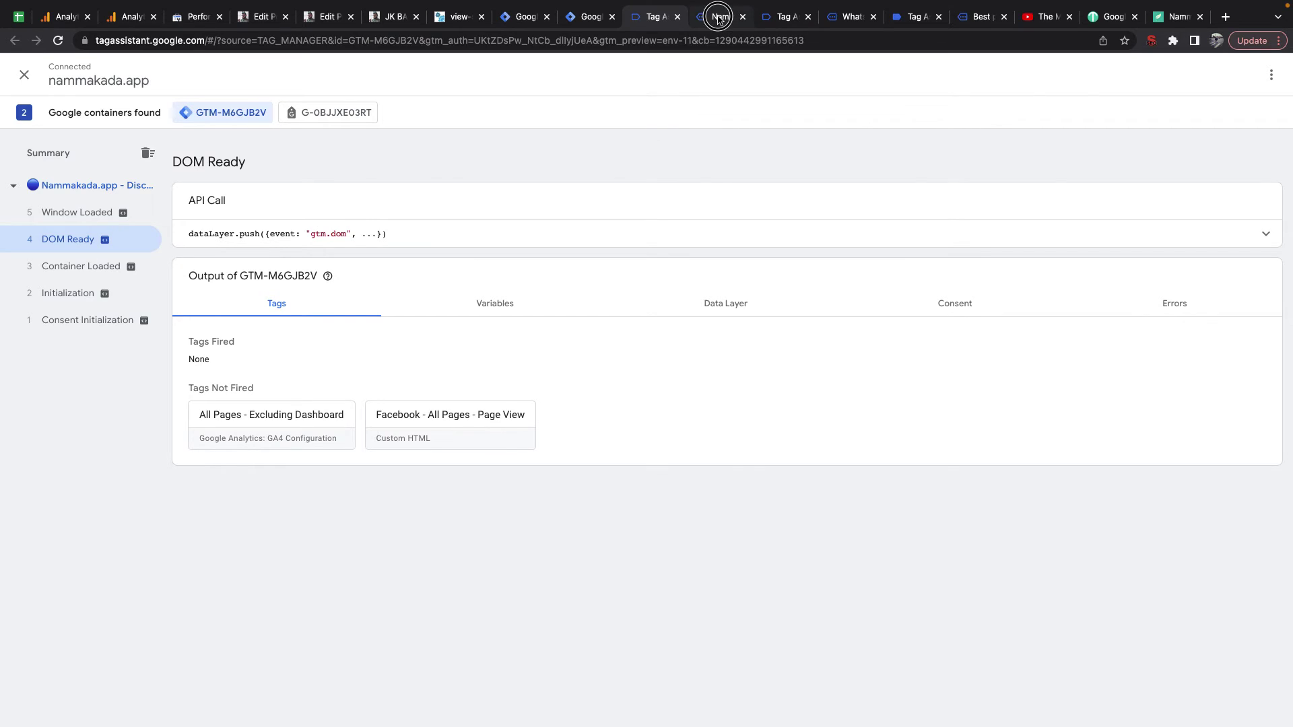
click(717, 16)
click(656, 19)
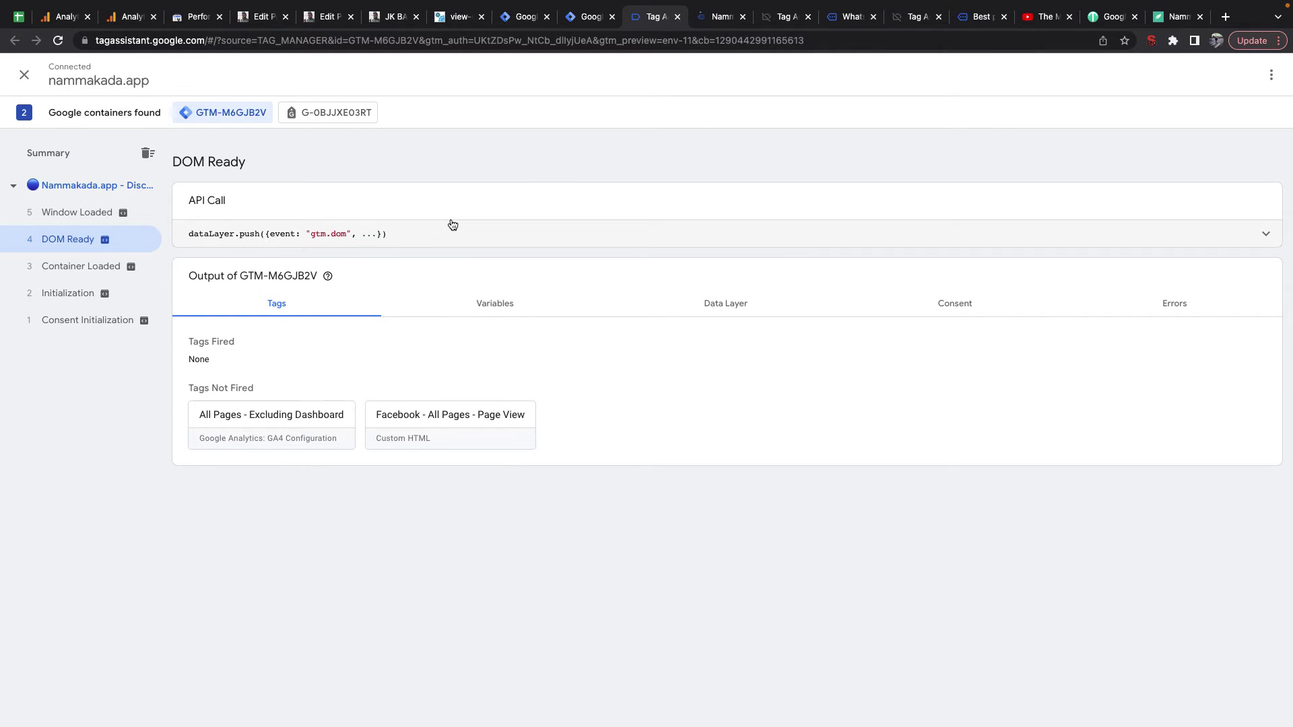
click(719, 20)
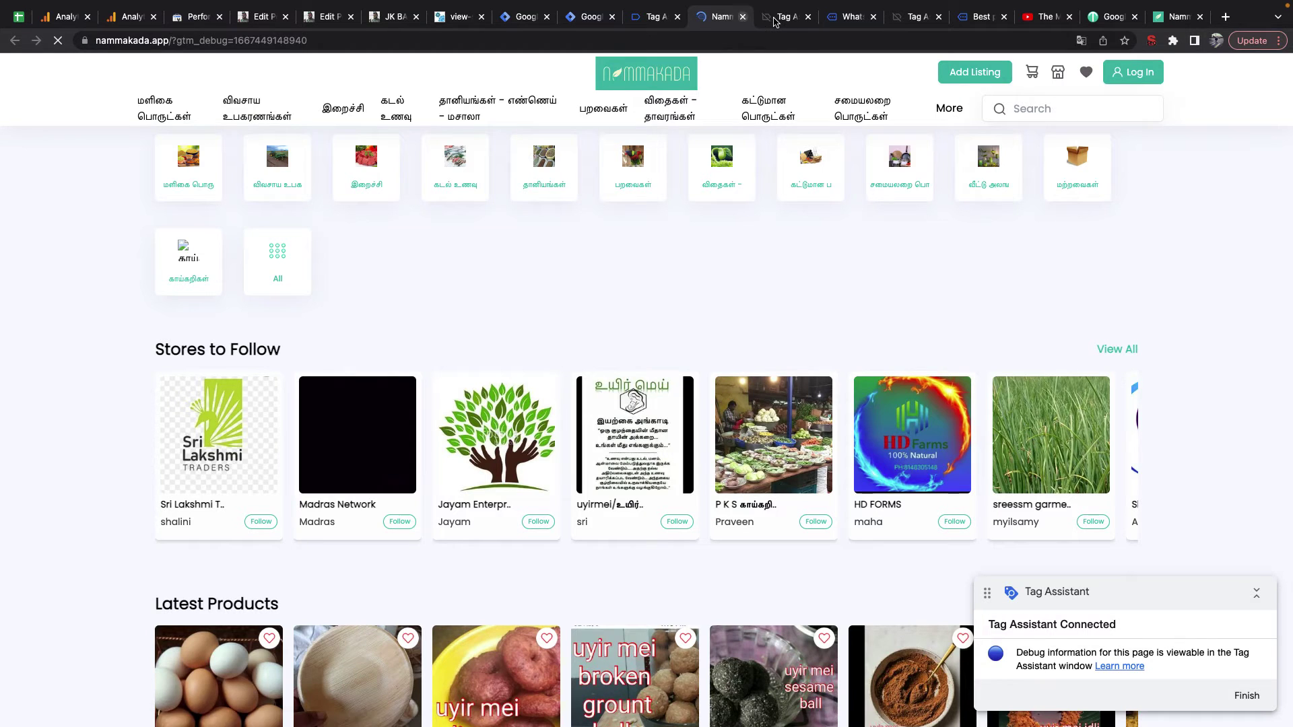
Step: Close the outdated jkbaseer.com and Nammakada debugging pages along with their disconnected Tag Assistant sessions
click(774, 21)
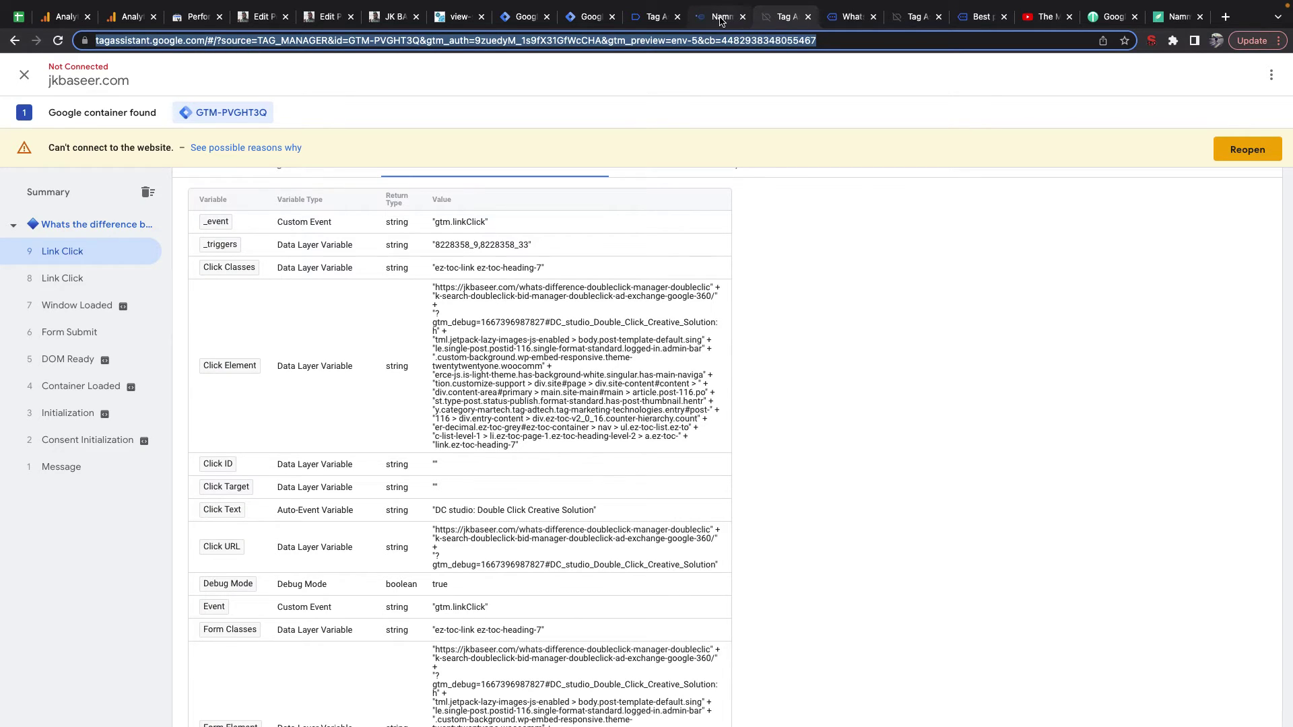
click(808, 19)
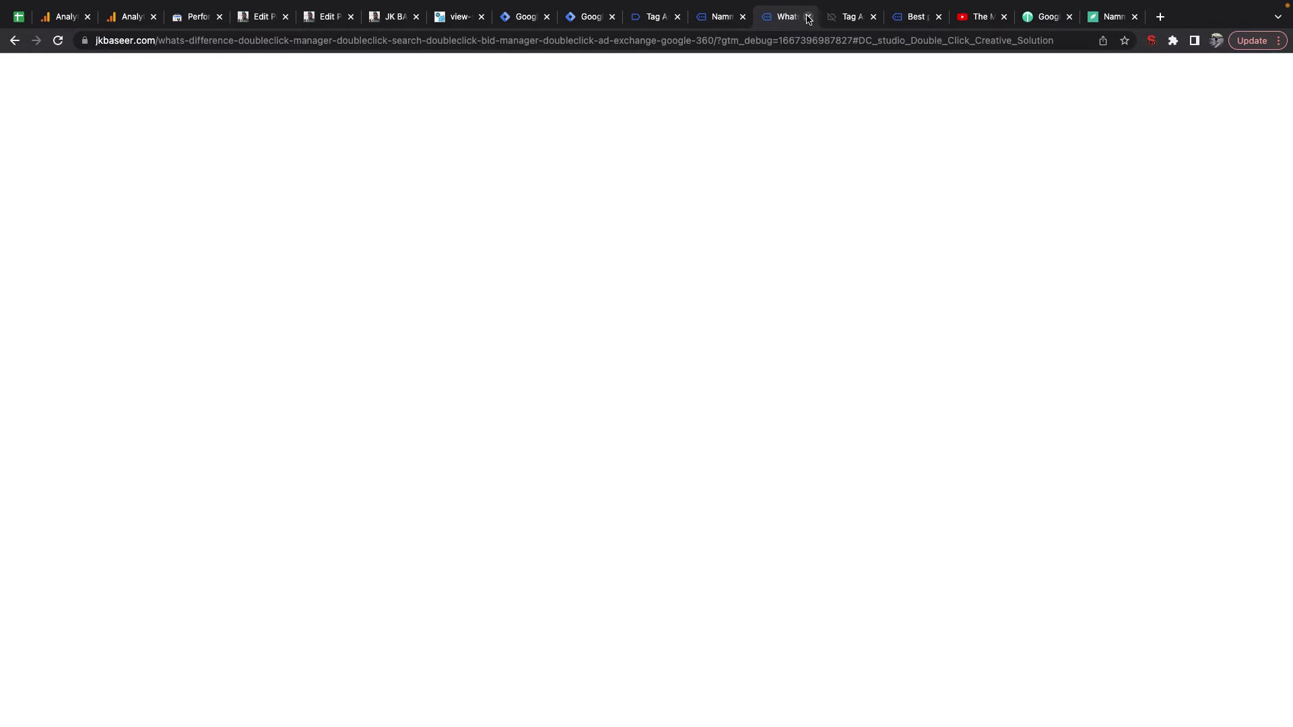
click(808, 19)
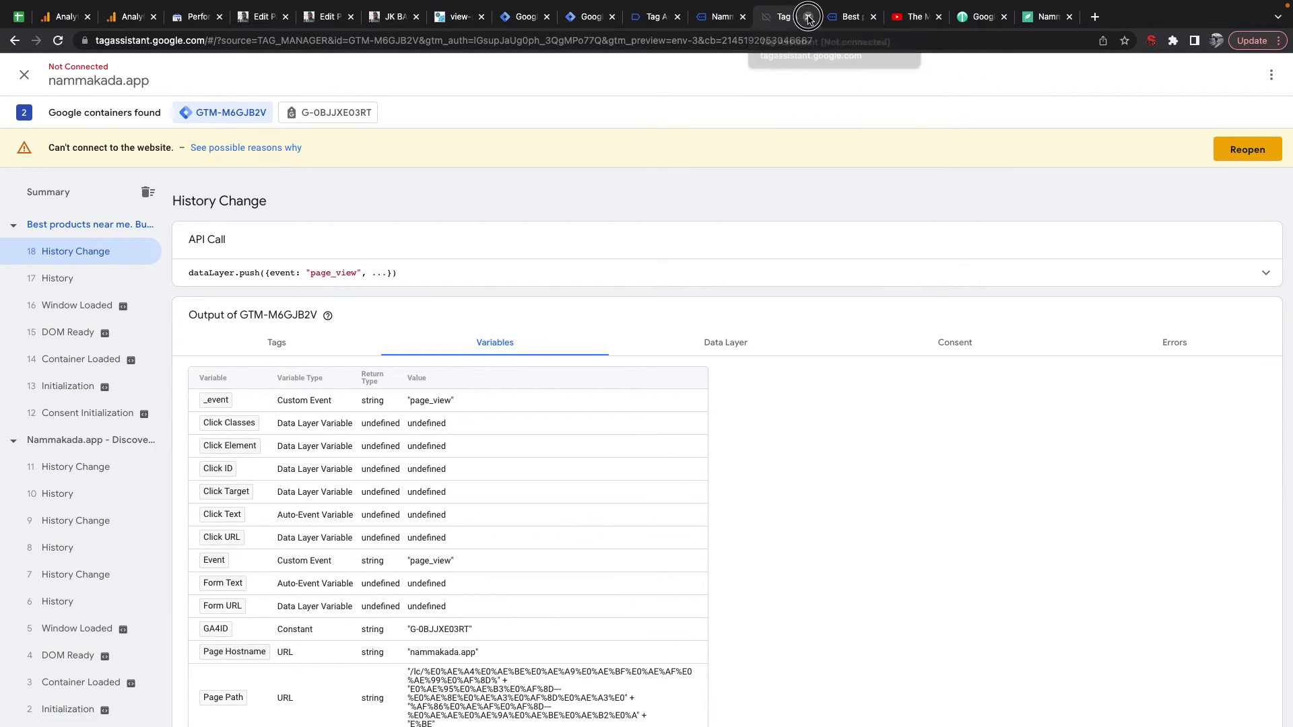
click(808, 19)
click(809, 19)
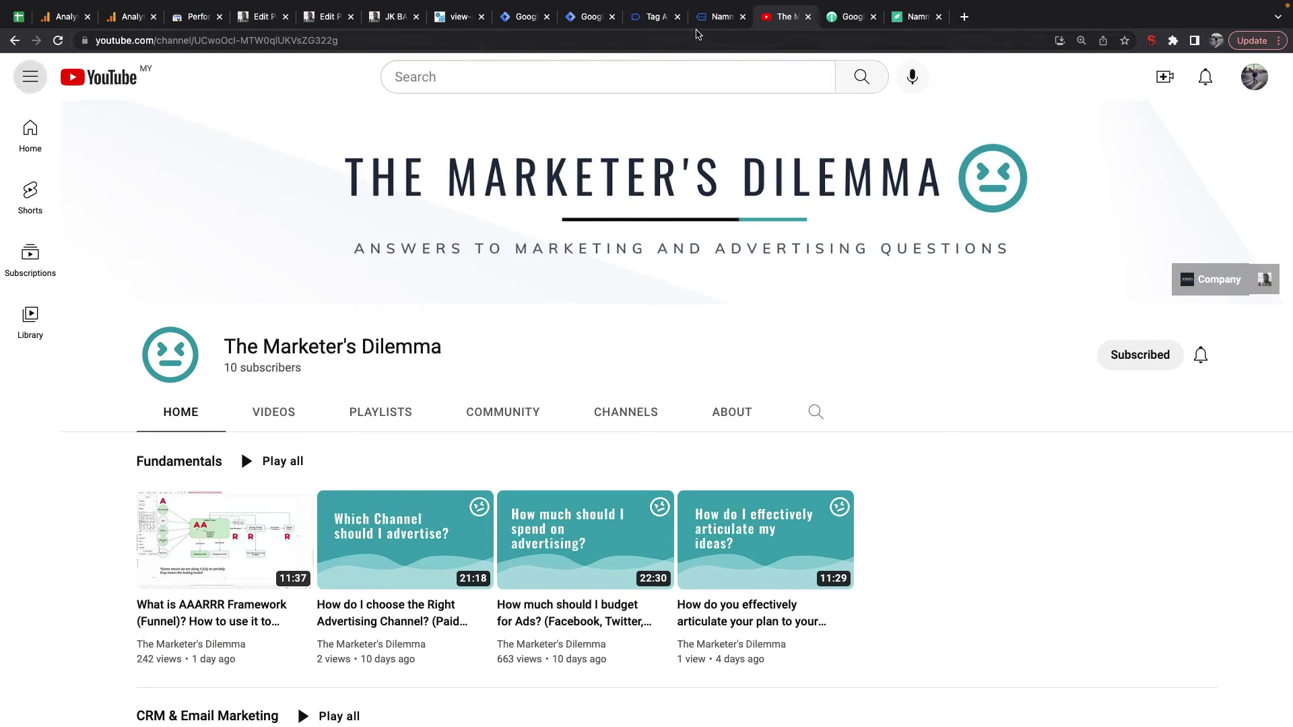
Step: Examine the tags fired on the Container Loaded, DOM Ready and Initialization events of the newest page load in Tag Assistant
click(716, 23)
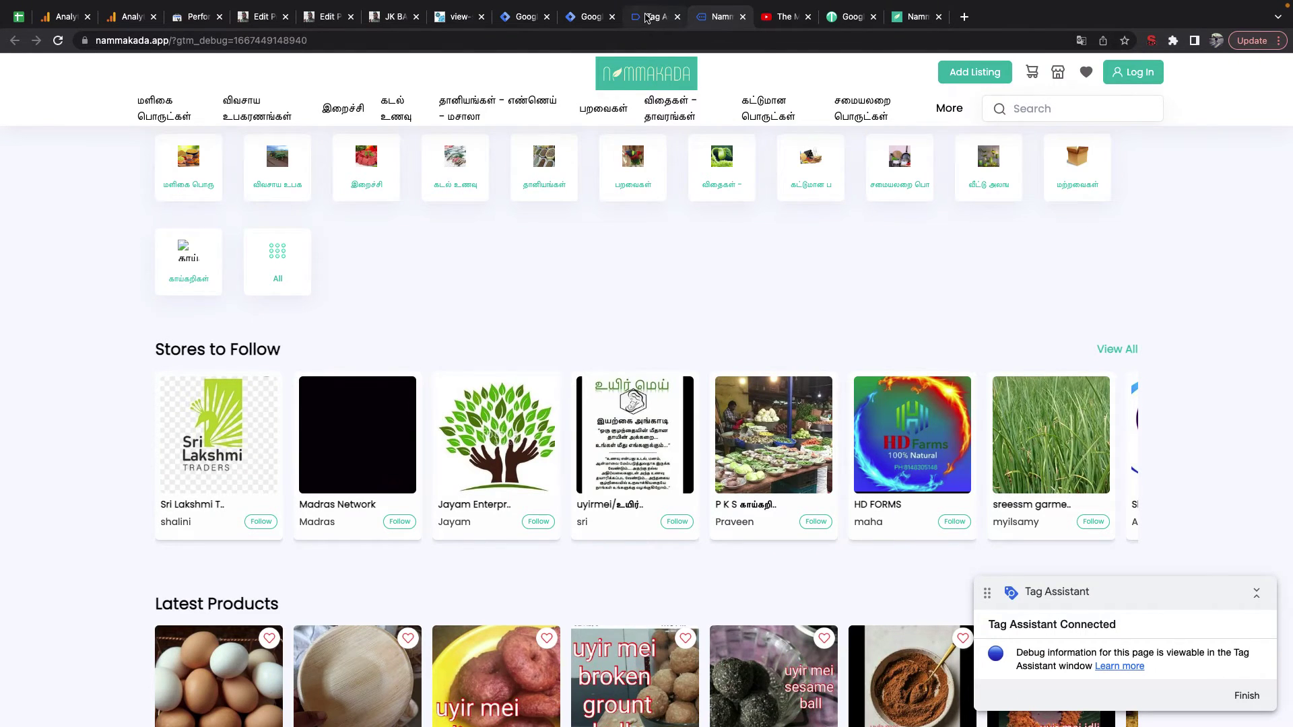
click(650, 17)
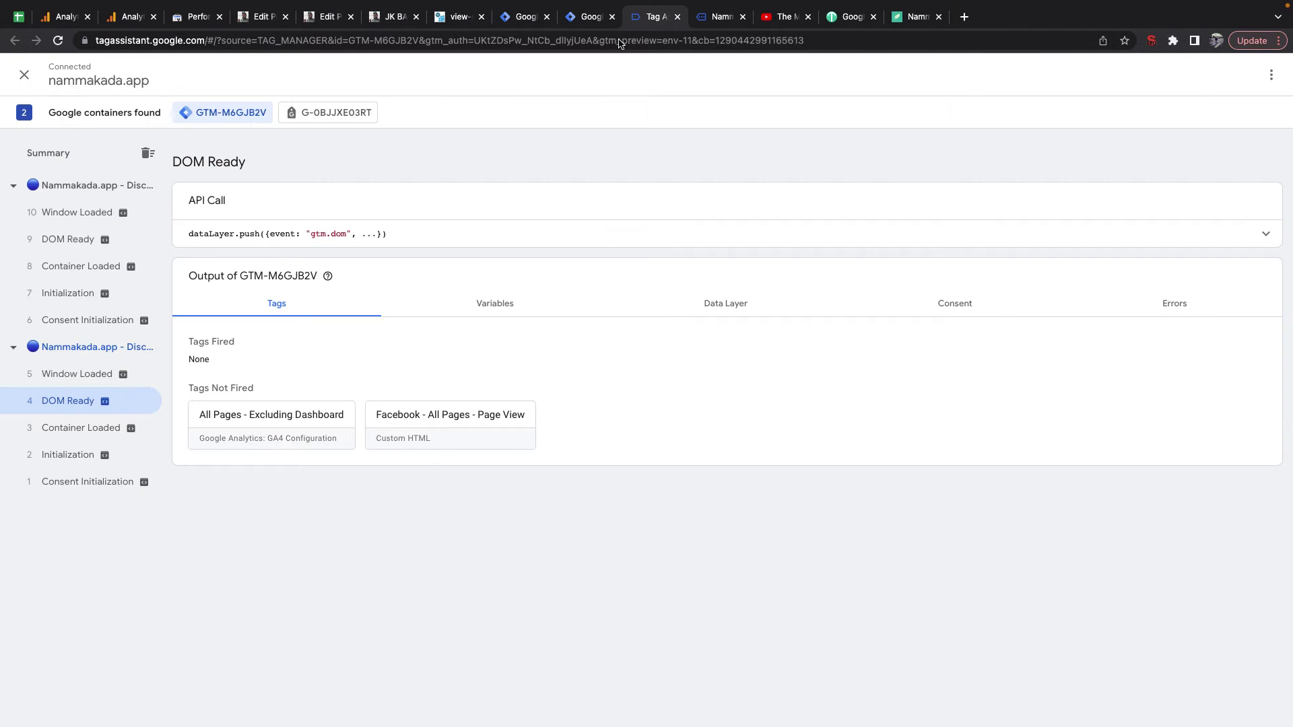
click(63, 268)
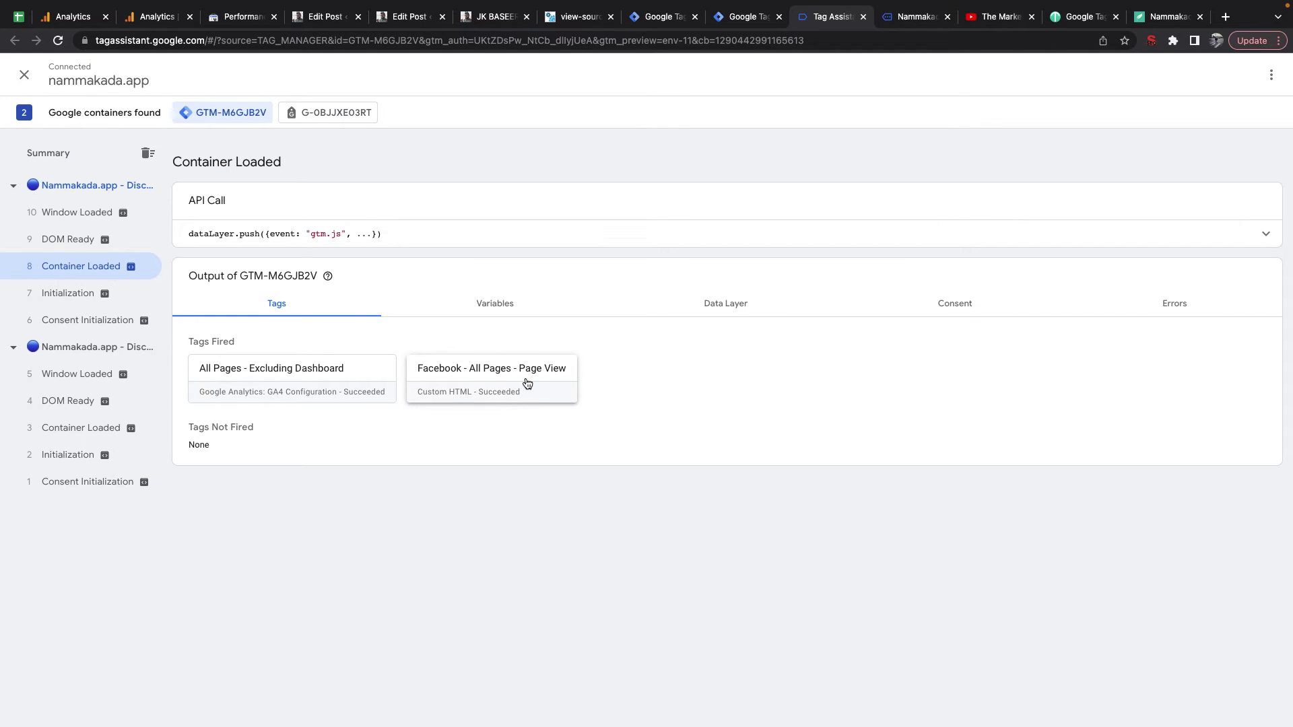
click(64, 240)
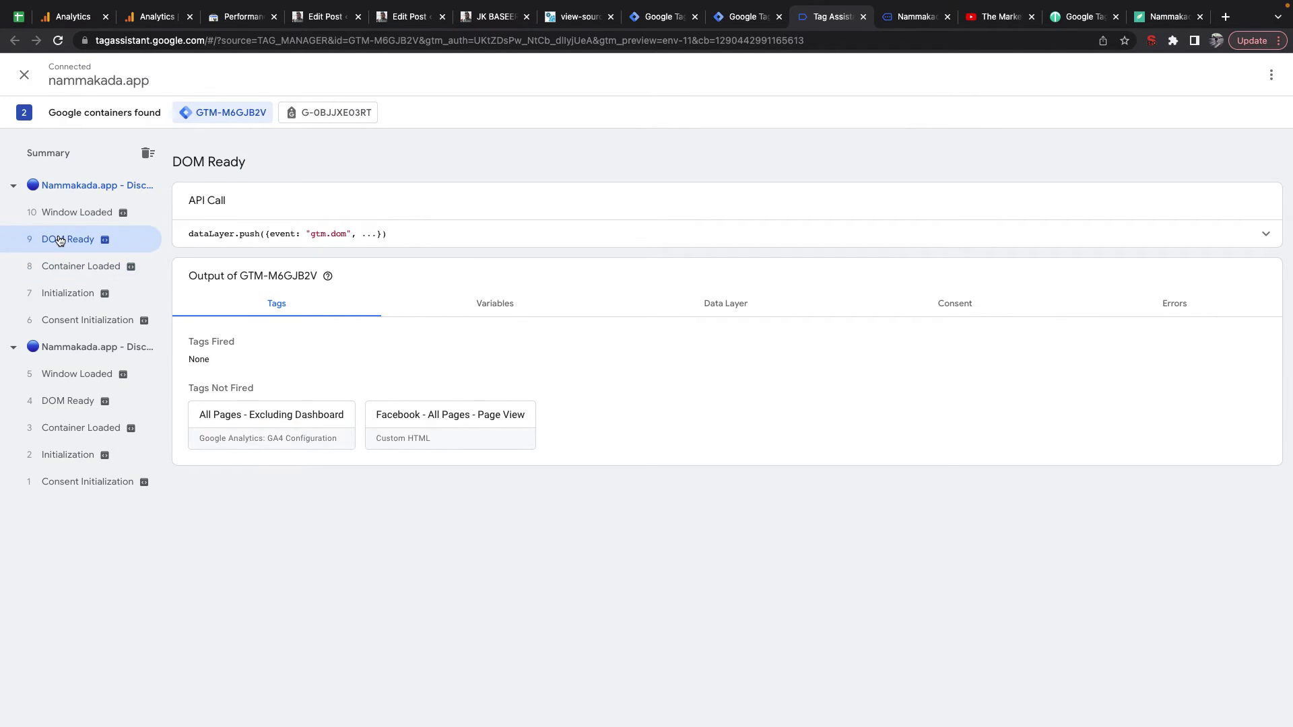
click(64, 266)
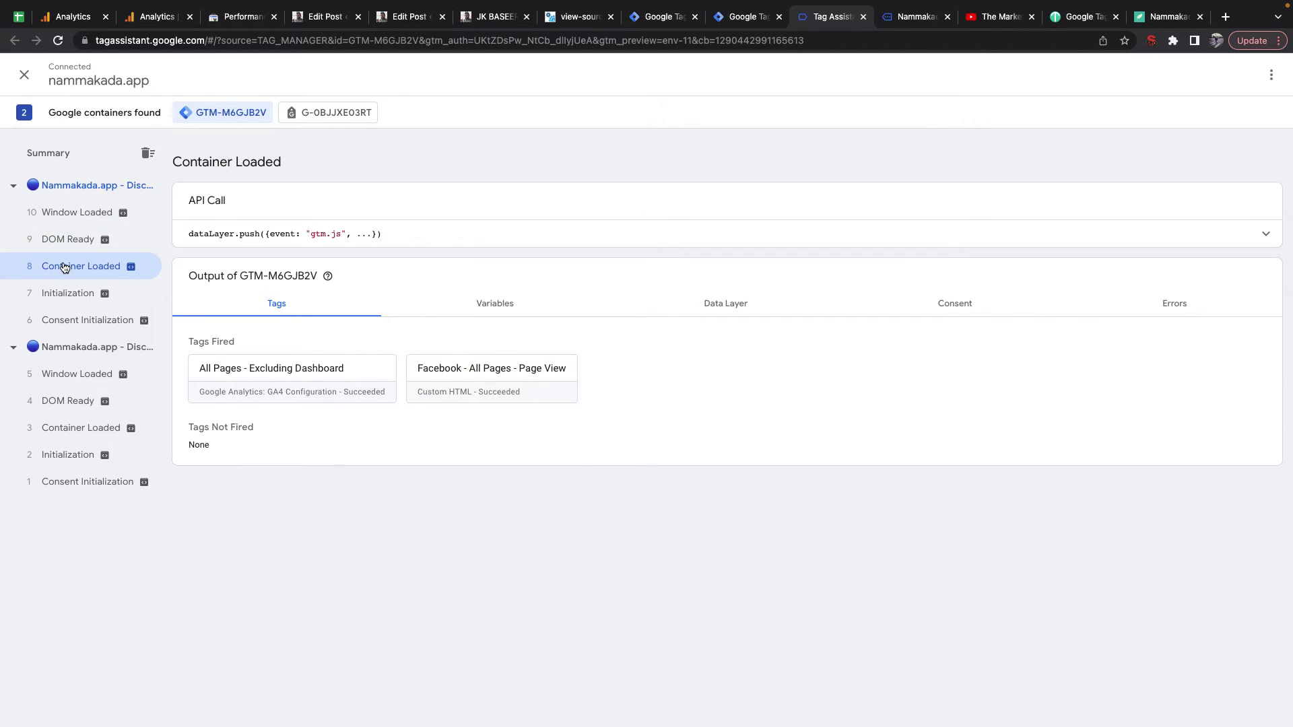
click(57, 300)
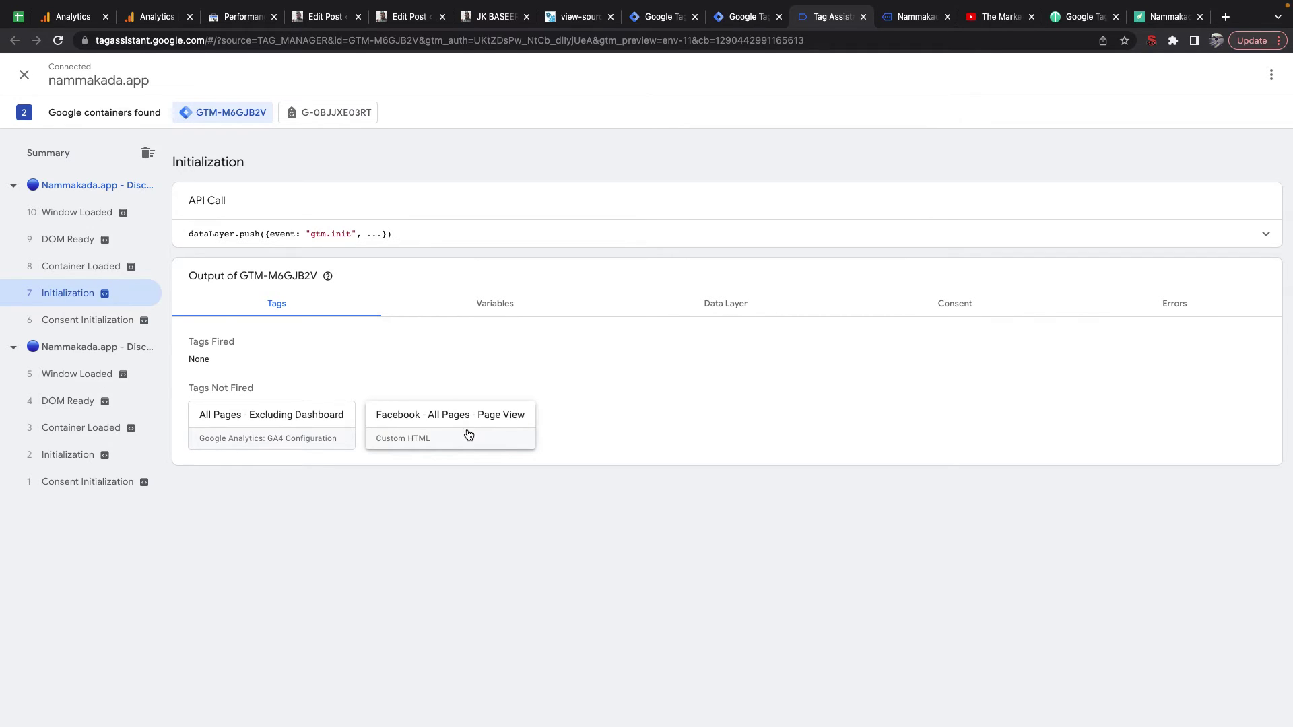
click(86, 272)
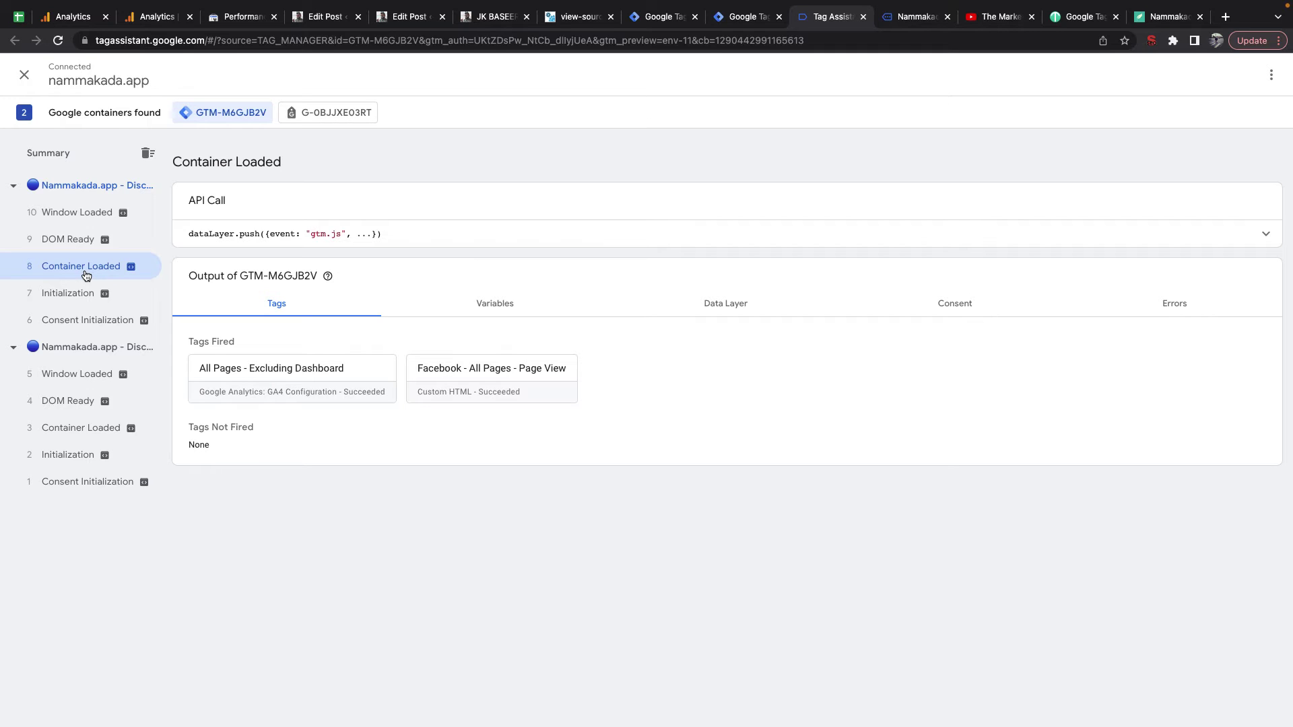
click(84, 244)
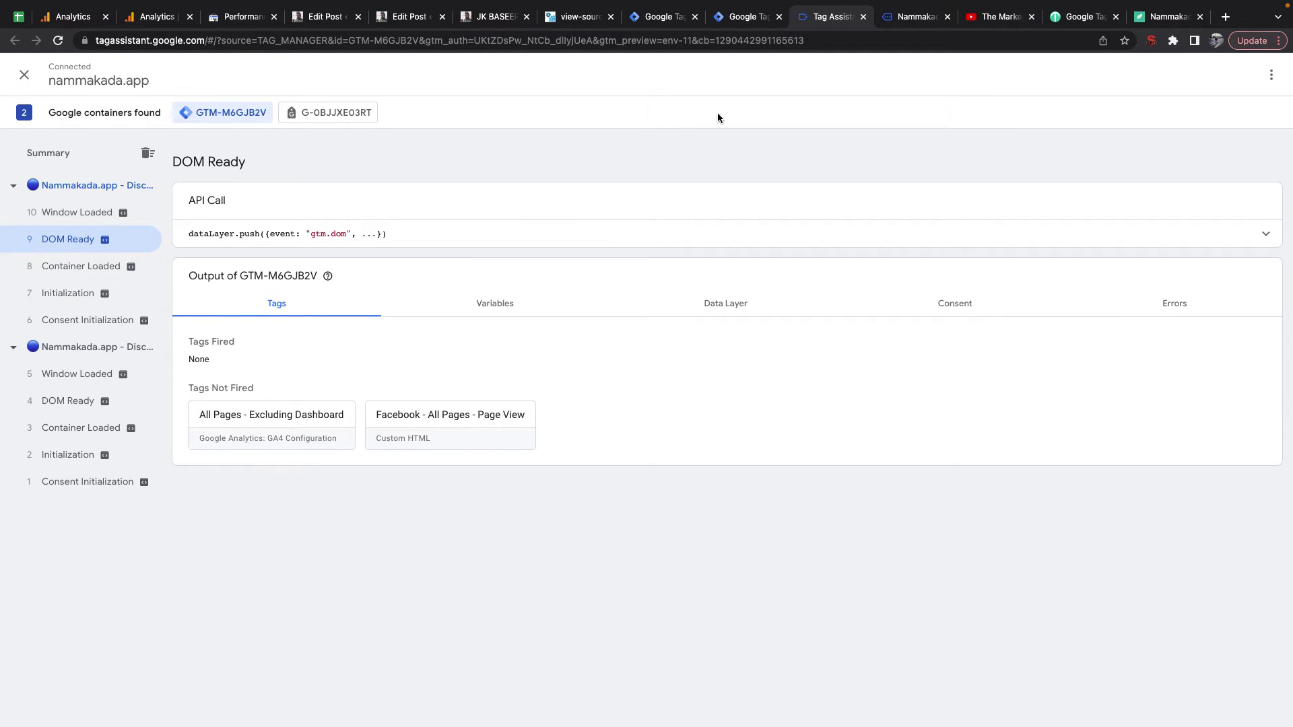
Step: Review the Page View - DOM Ready trigger's firing conditions and available trigger types in Tag Manager, and return to Tag Assistant
click(749, 21)
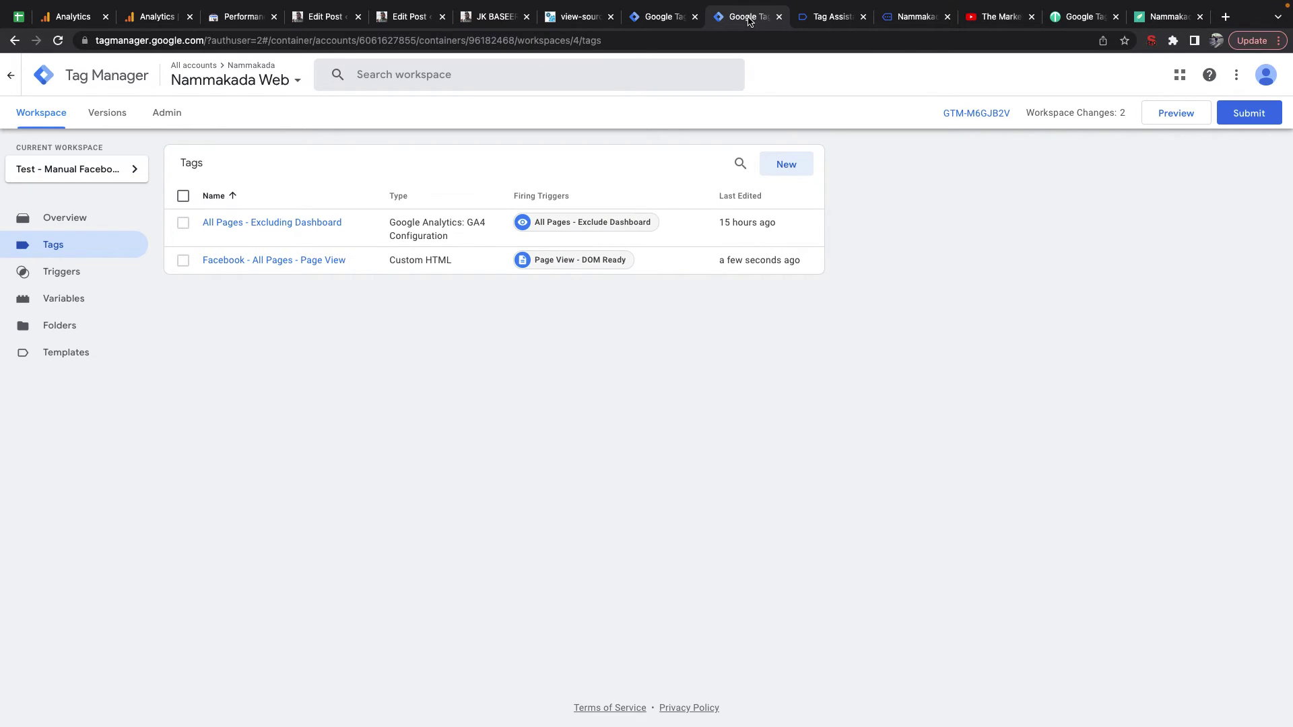
click(578, 262)
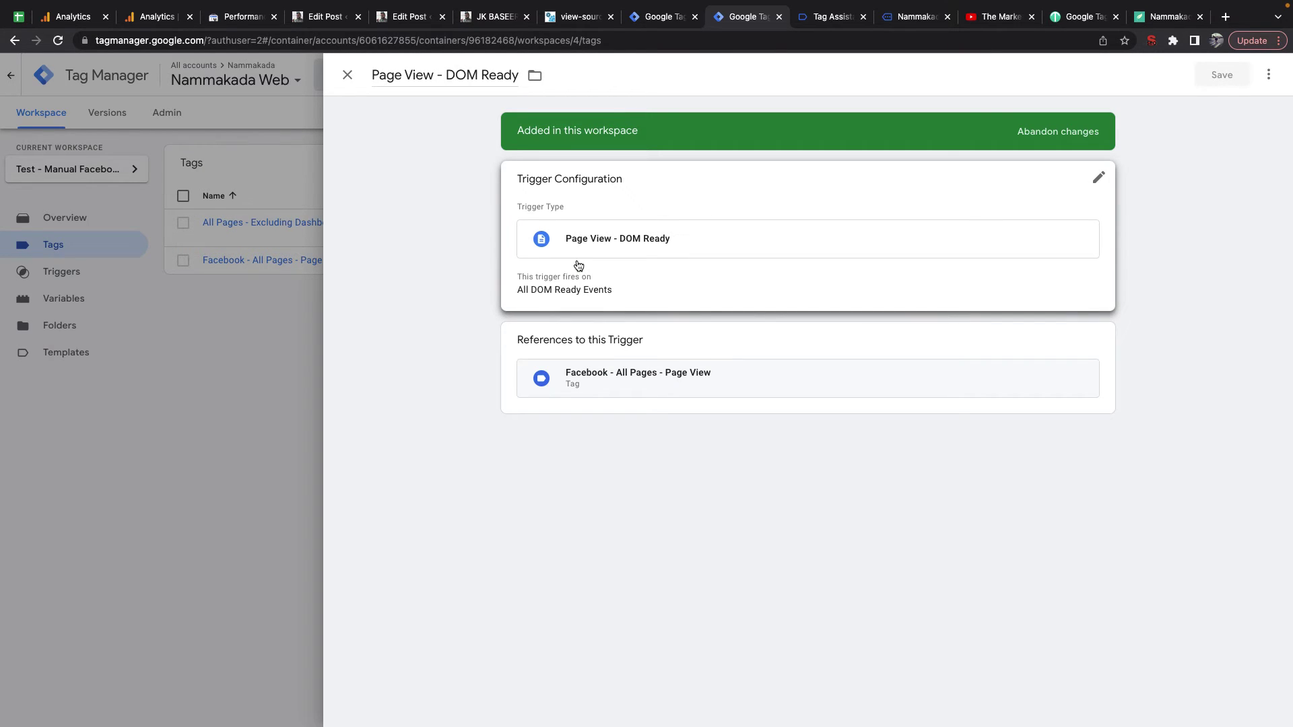
click(591, 293)
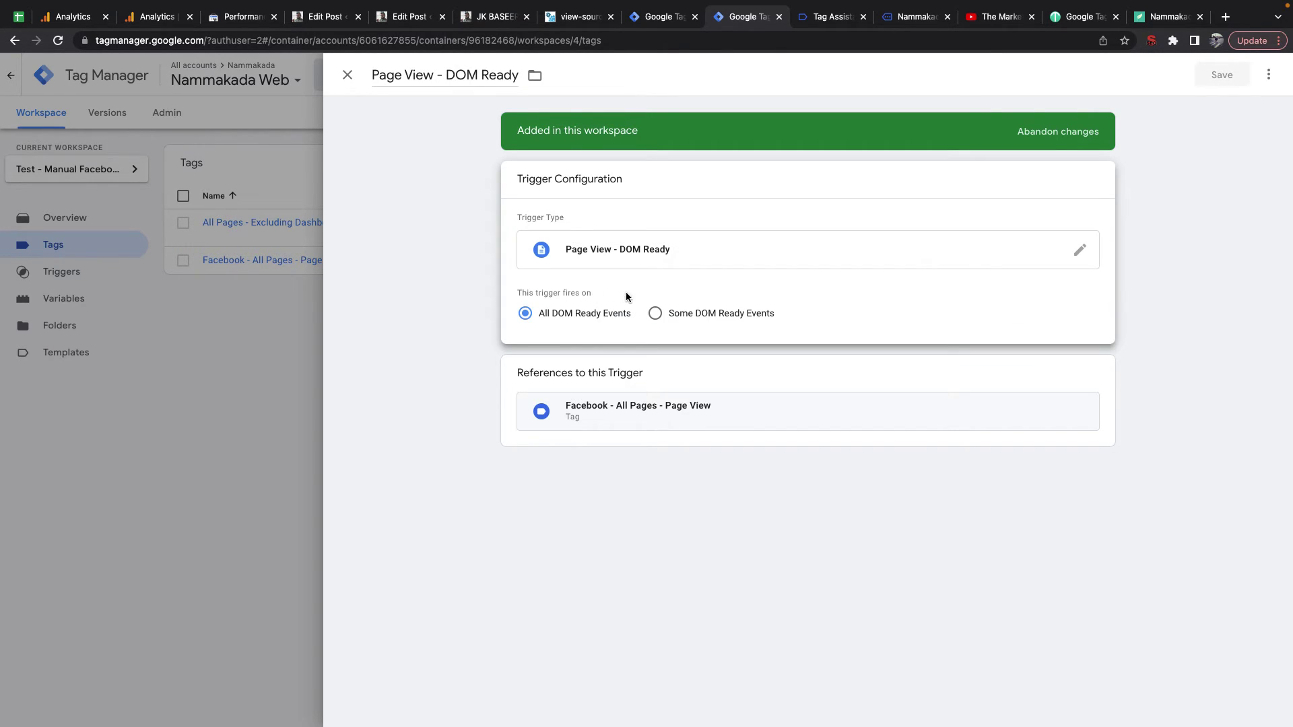
click(655, 314)
click(626, 360)
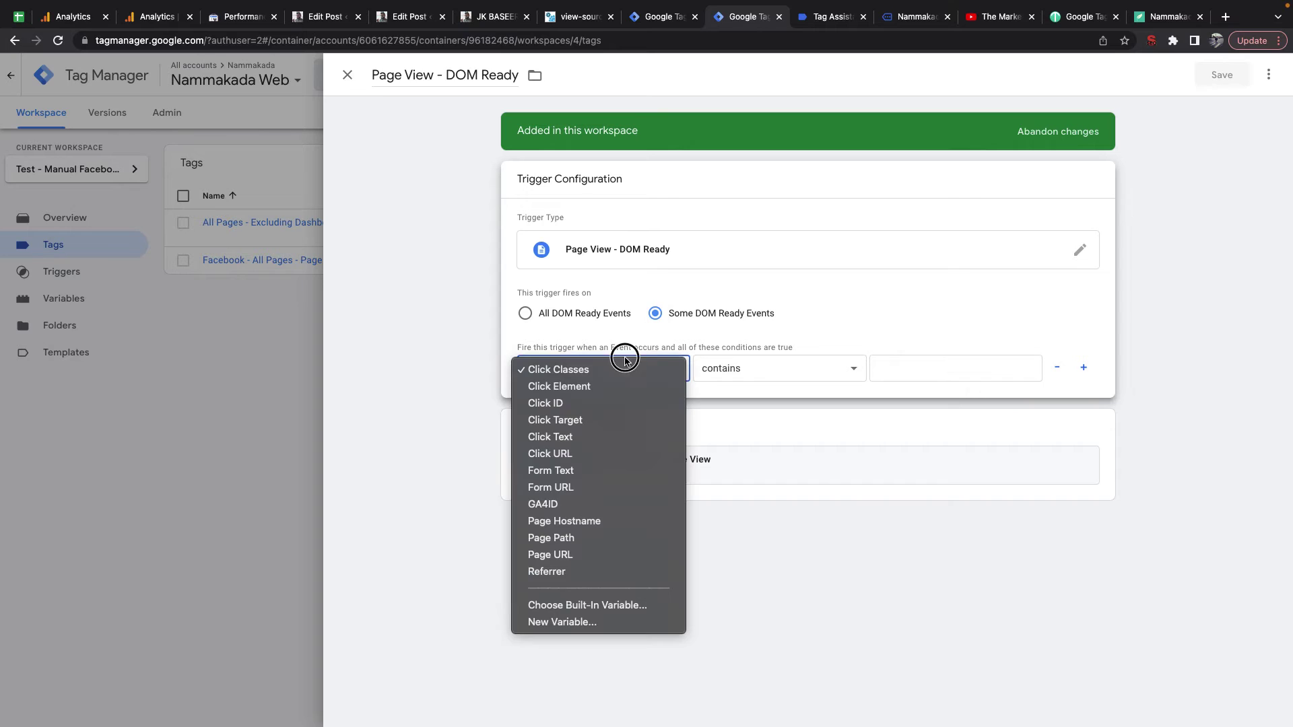
click(590, 323)
click(548, 312)
click(1078, 252)
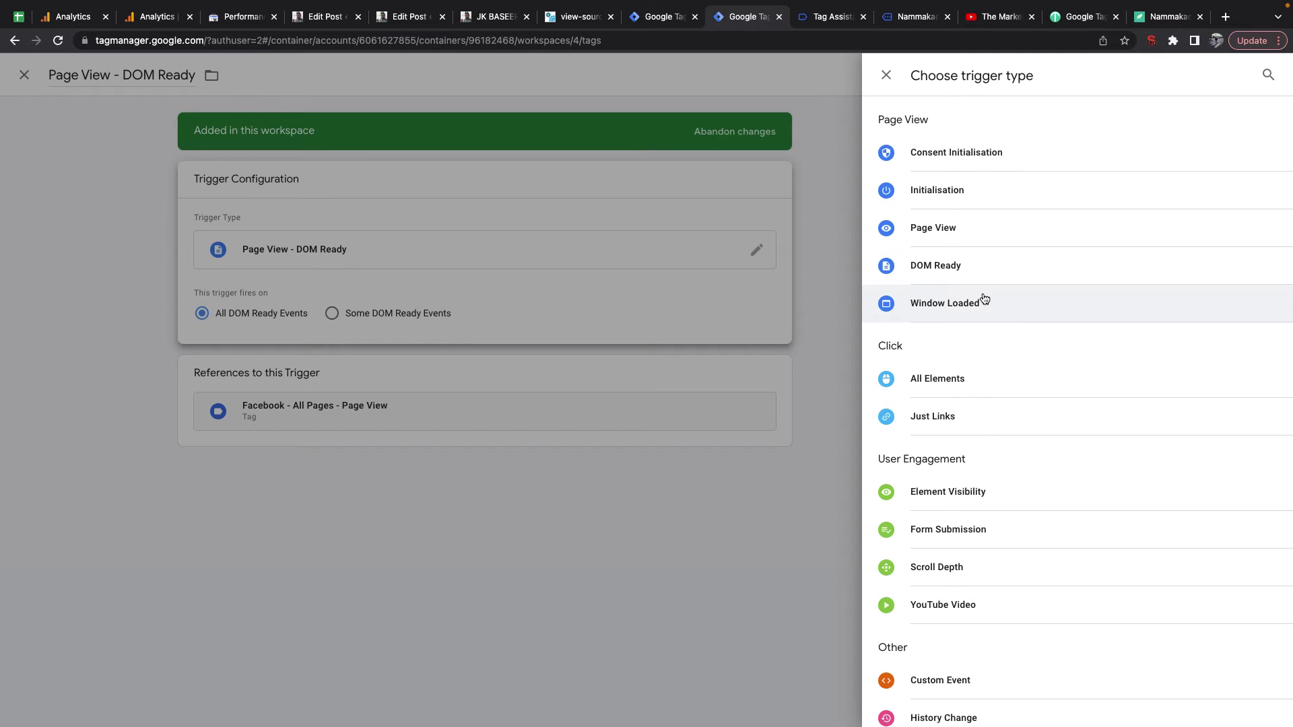
click(820, 25)
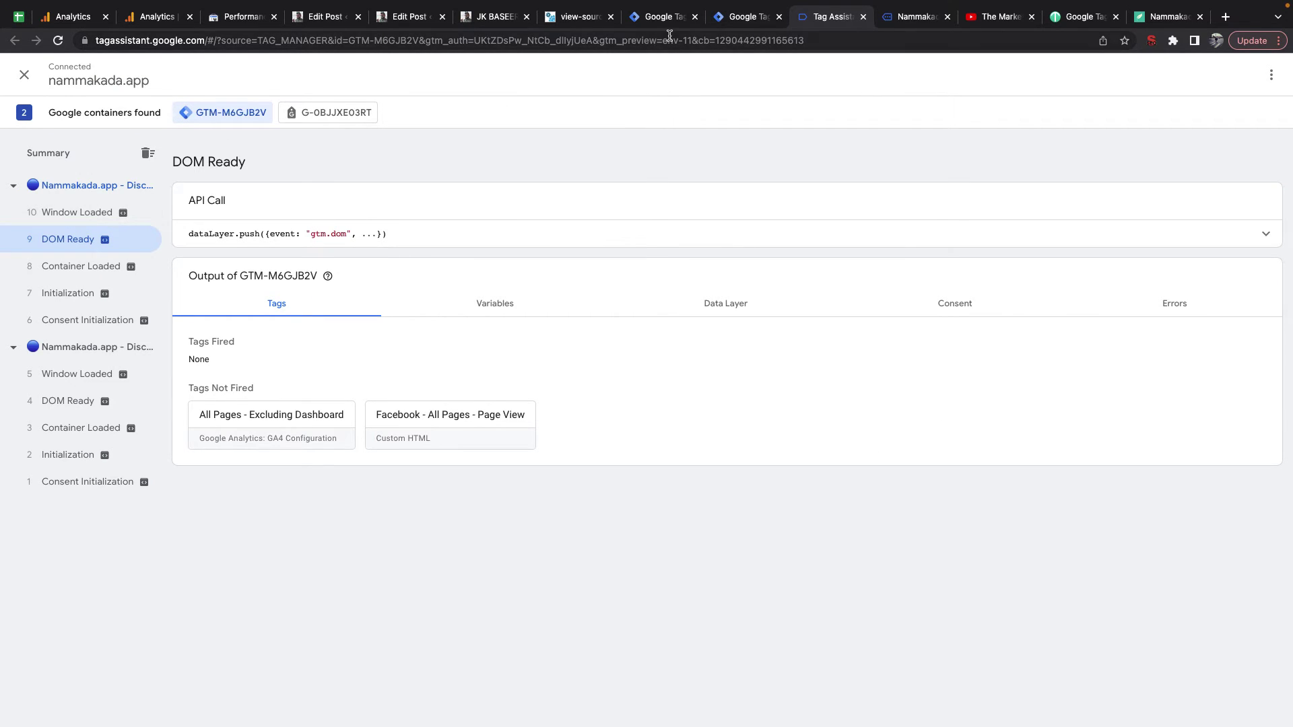
Step: Change the Page View - DOM Ready trigger's type to Window Loaded, rename it "Page View - Window Loaded" and save it
click(754, 20)
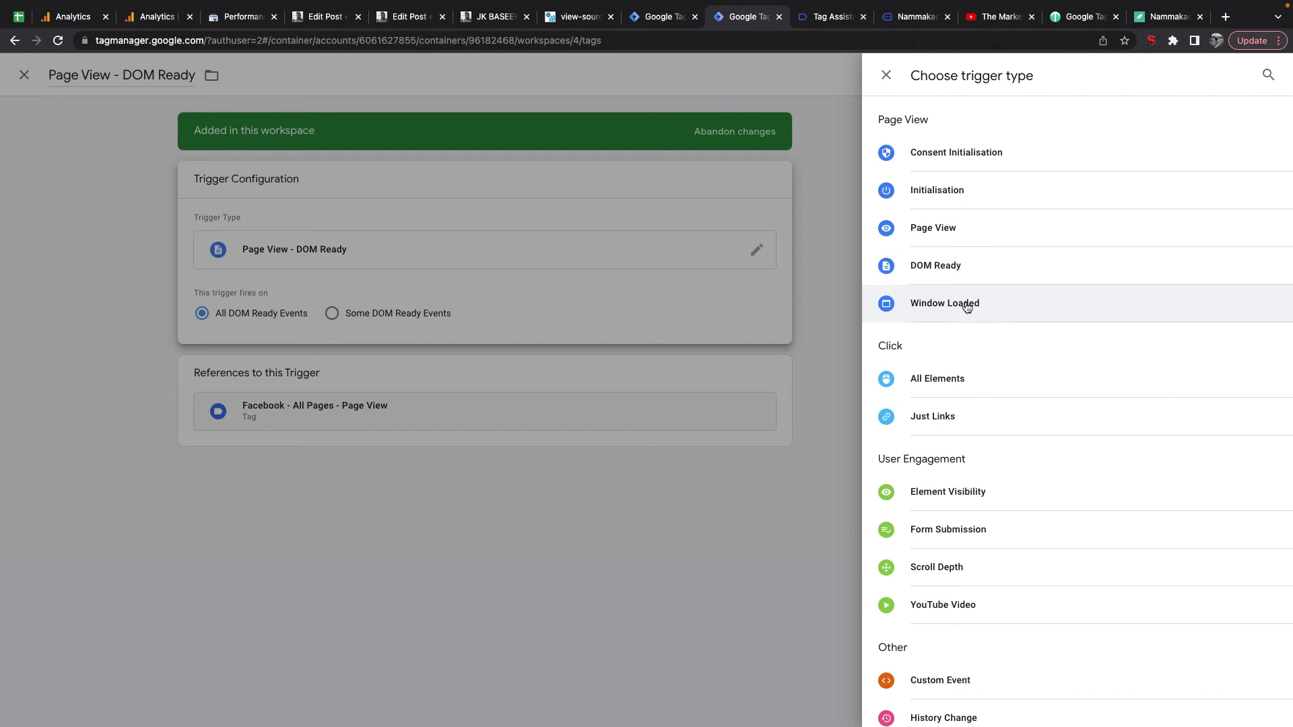
click(965, 301)
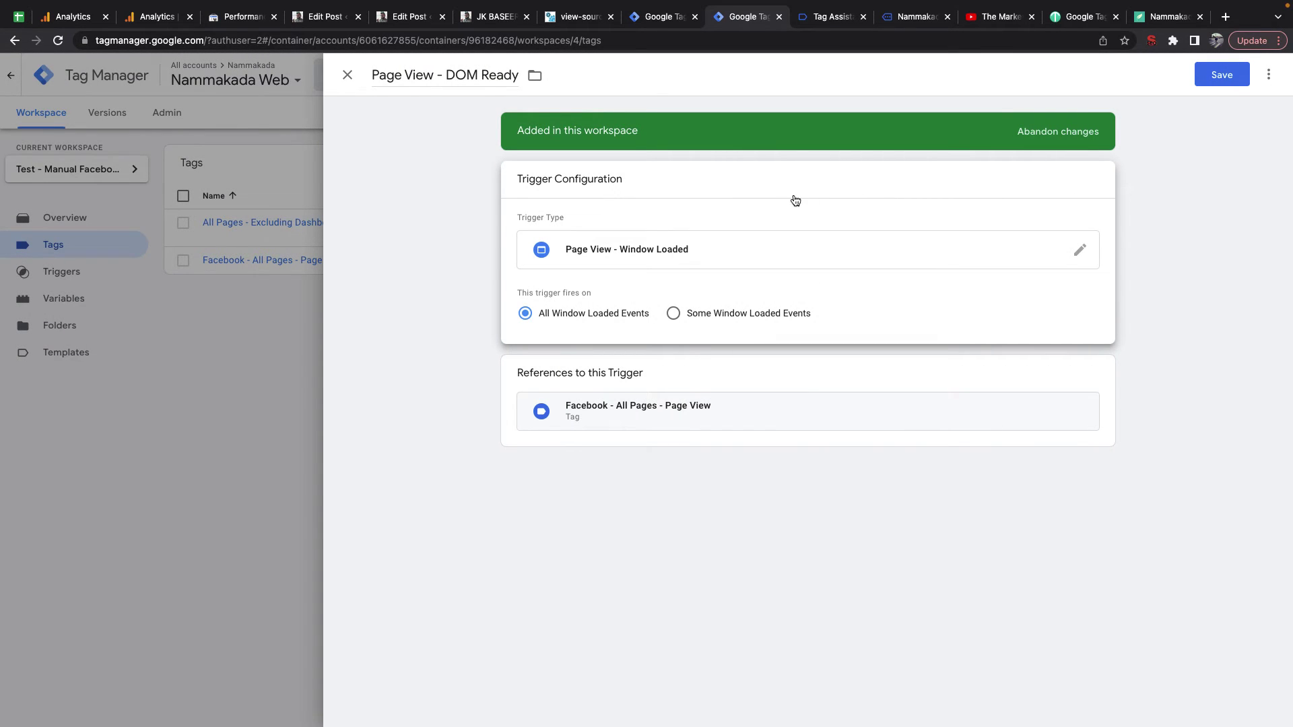
drag(446, 75, 611, 91)
text(Window)
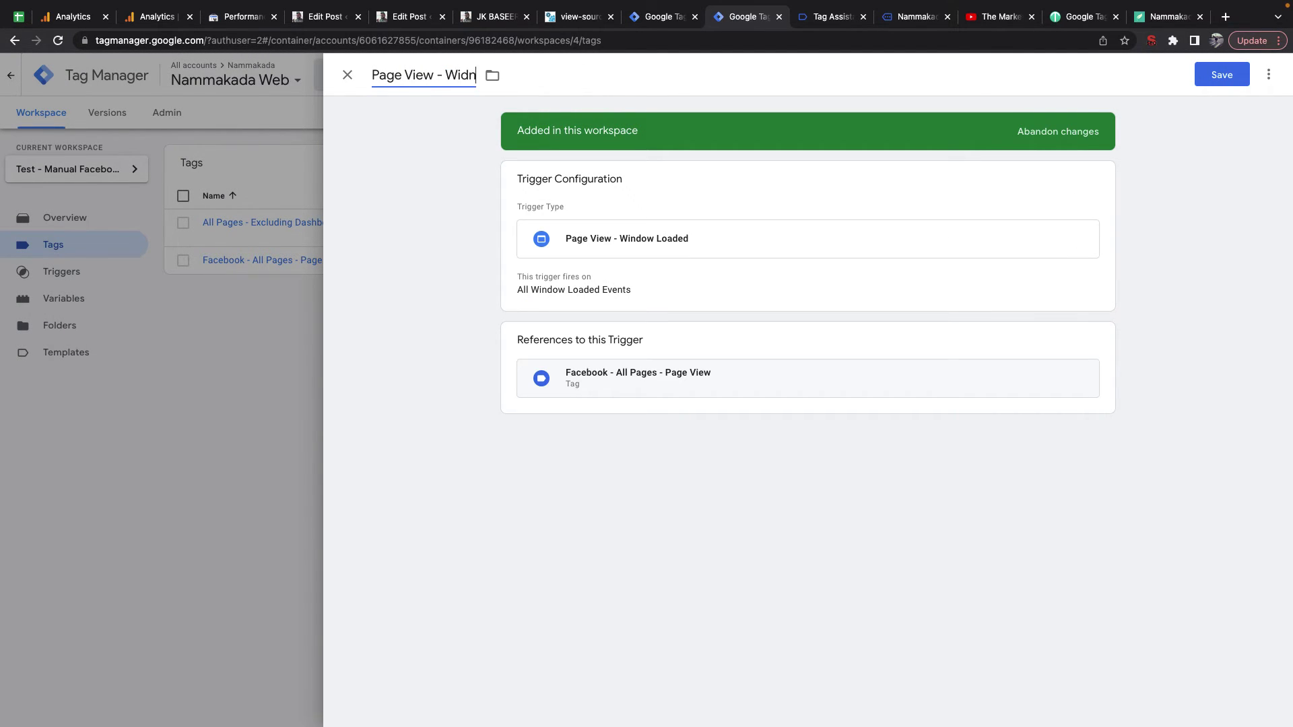
key(BackSpace)
key(BackSpace)
key(BackSpace)
key(BackSpace)
text(ndow Loaded)
click(1239, 73)
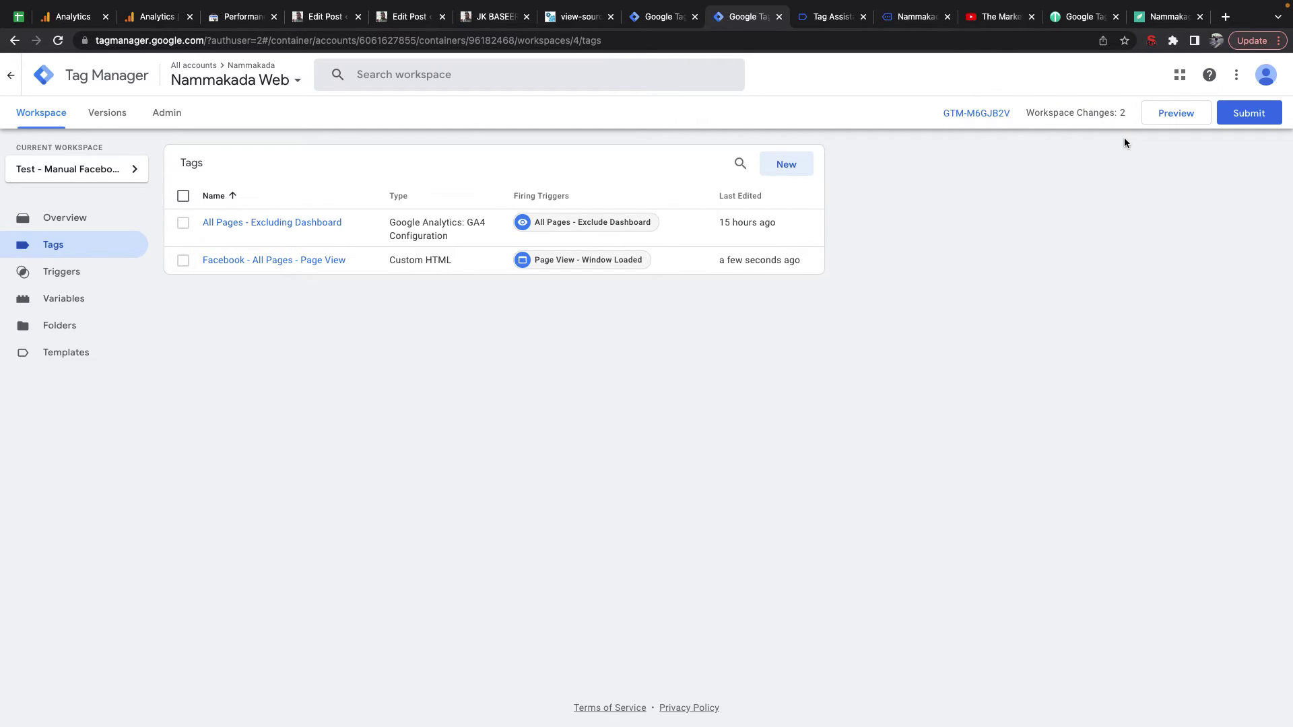
Step: Preview the container on nammakada.app and examine the tags fired on the DOM Ready and Window Loaded events in Tag Assistant
click(1180, 115)
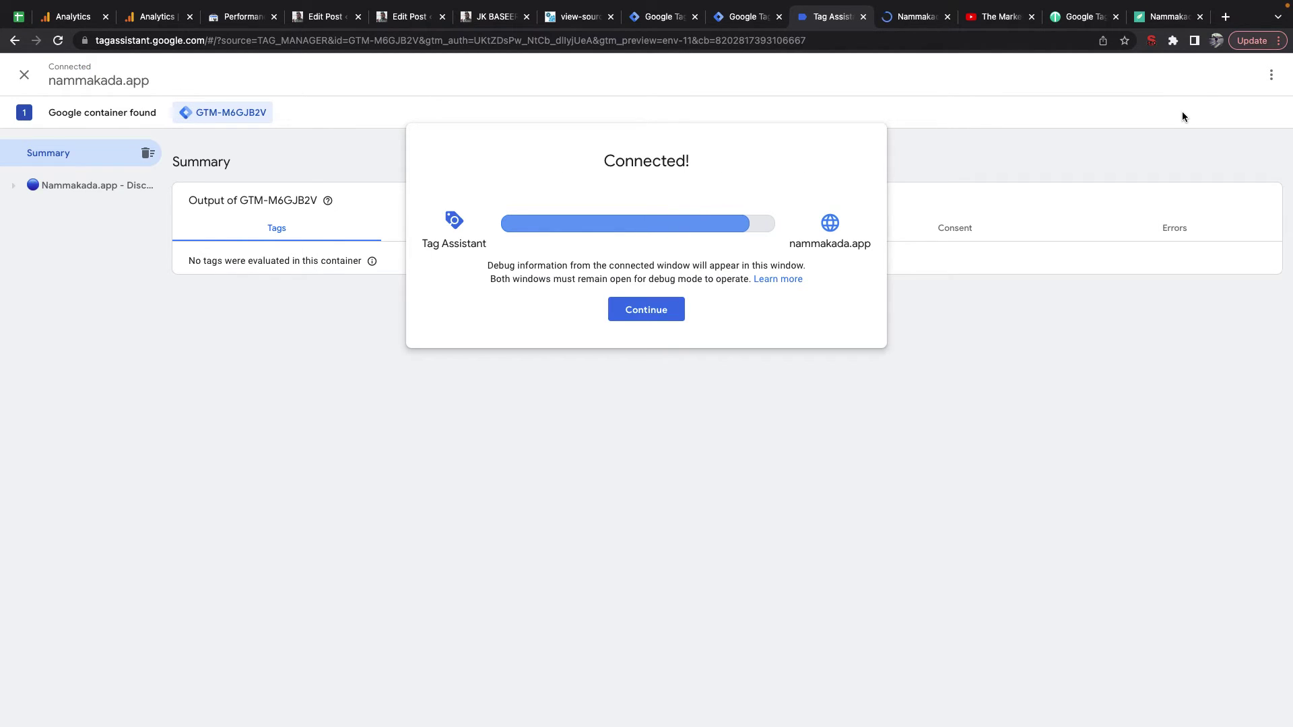
click(630, 312)
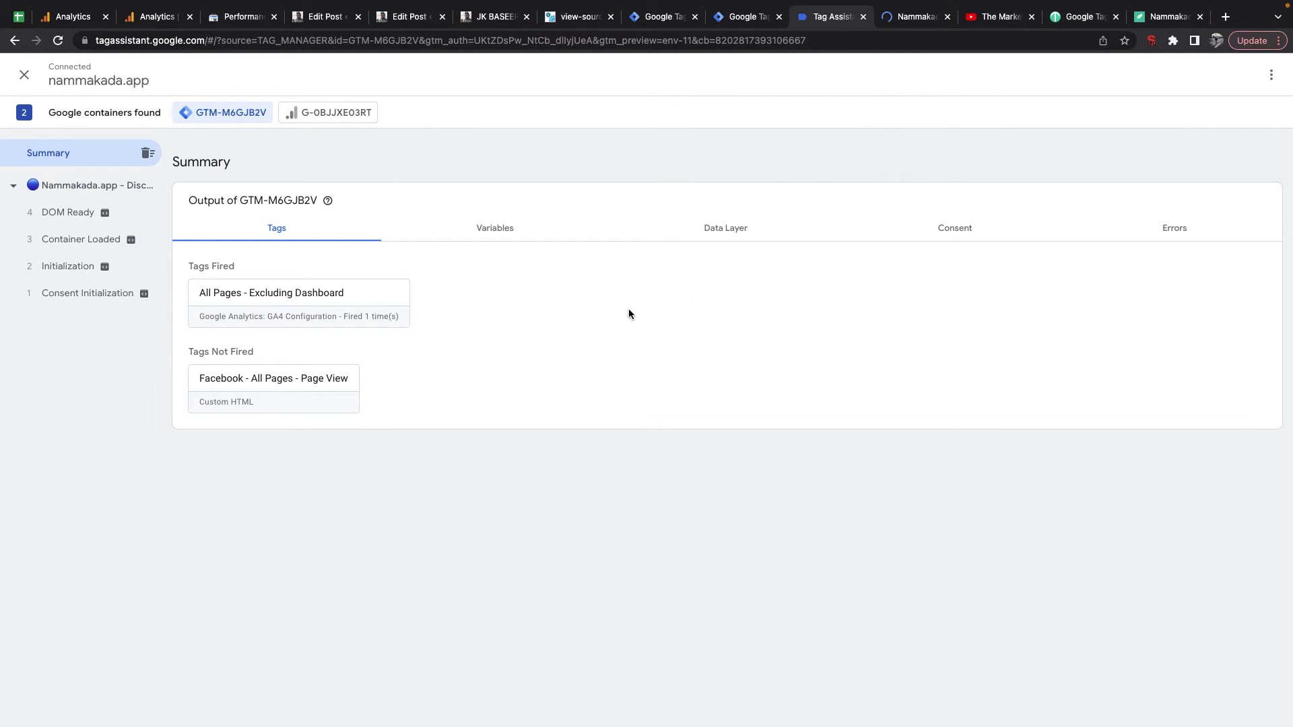
click(77, 213)
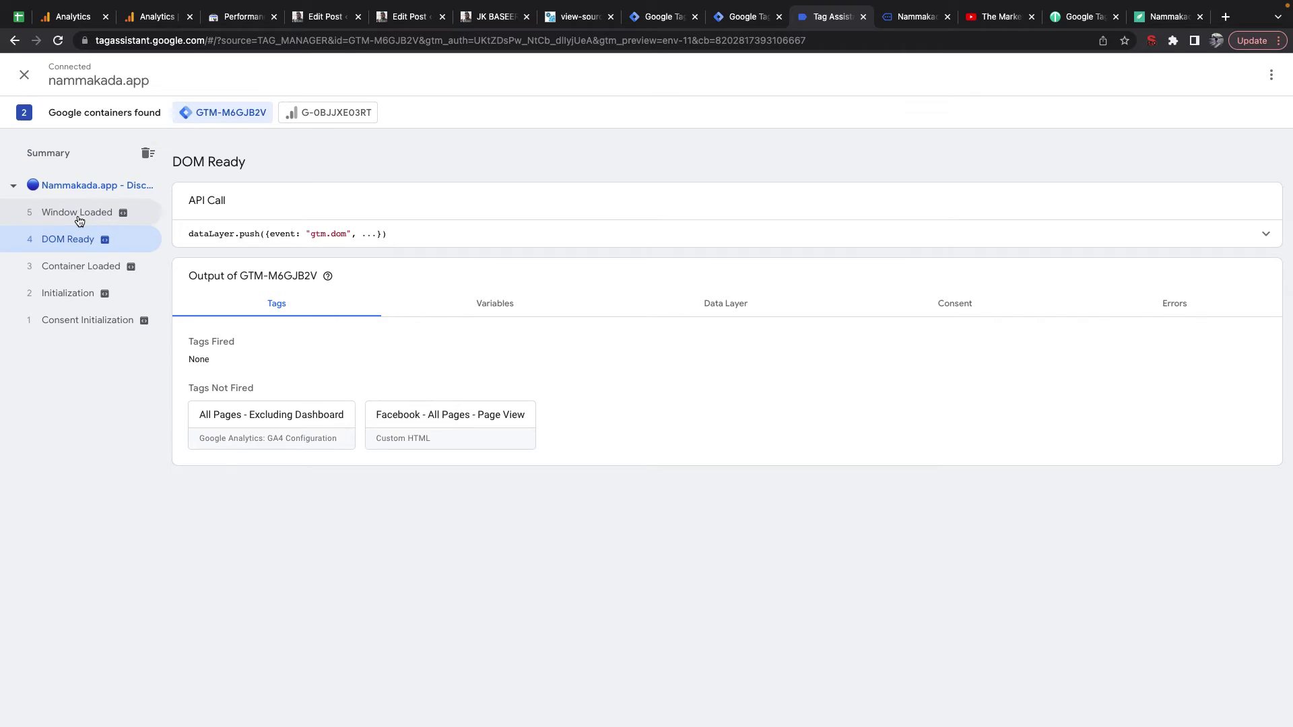
click(87, 215)
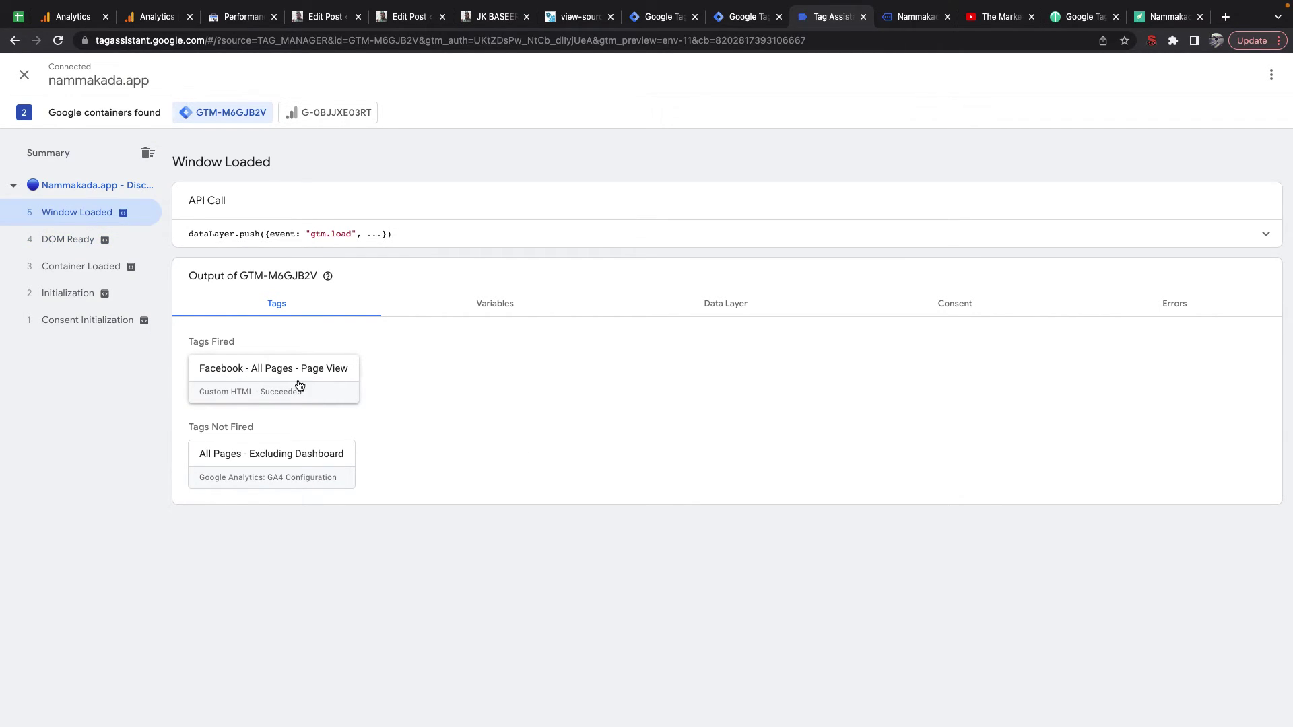
Step: Return to Tag Manager, publish the workspace changes to Live as "Test - Manual Facebook PIxel" and close the version summary
click(728, 19)
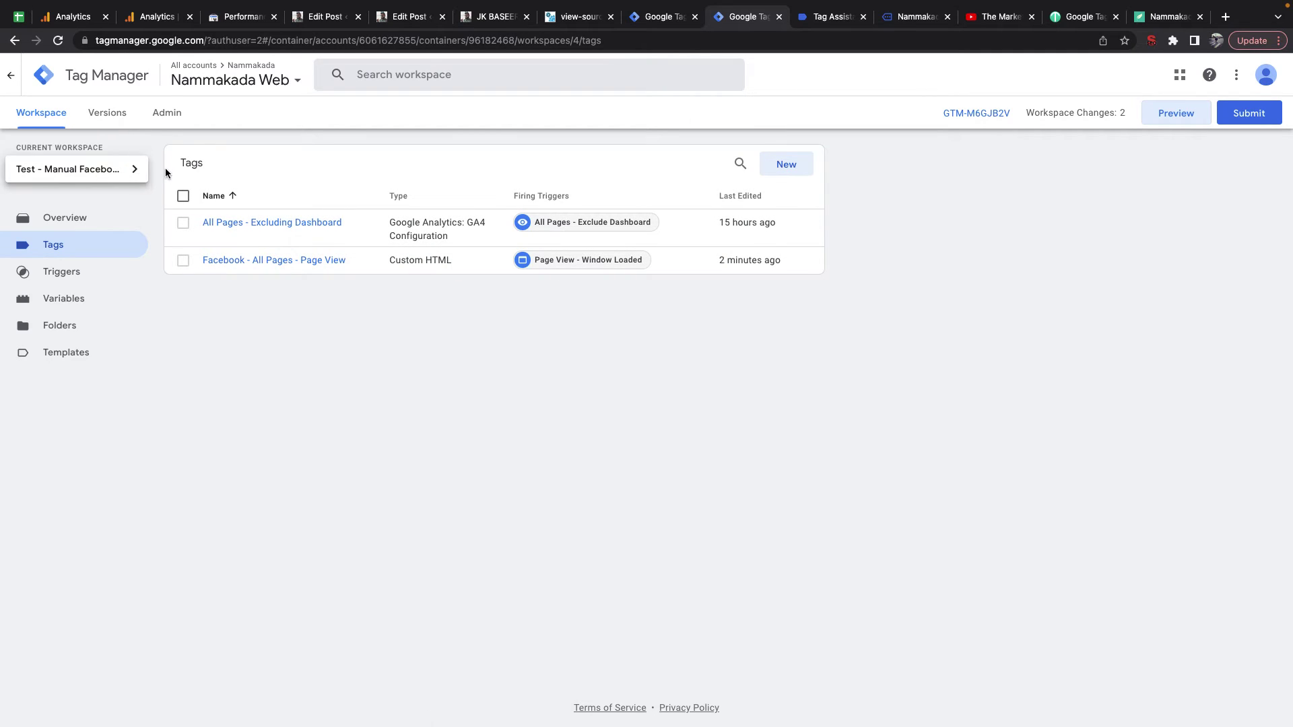
click(1220, 115)
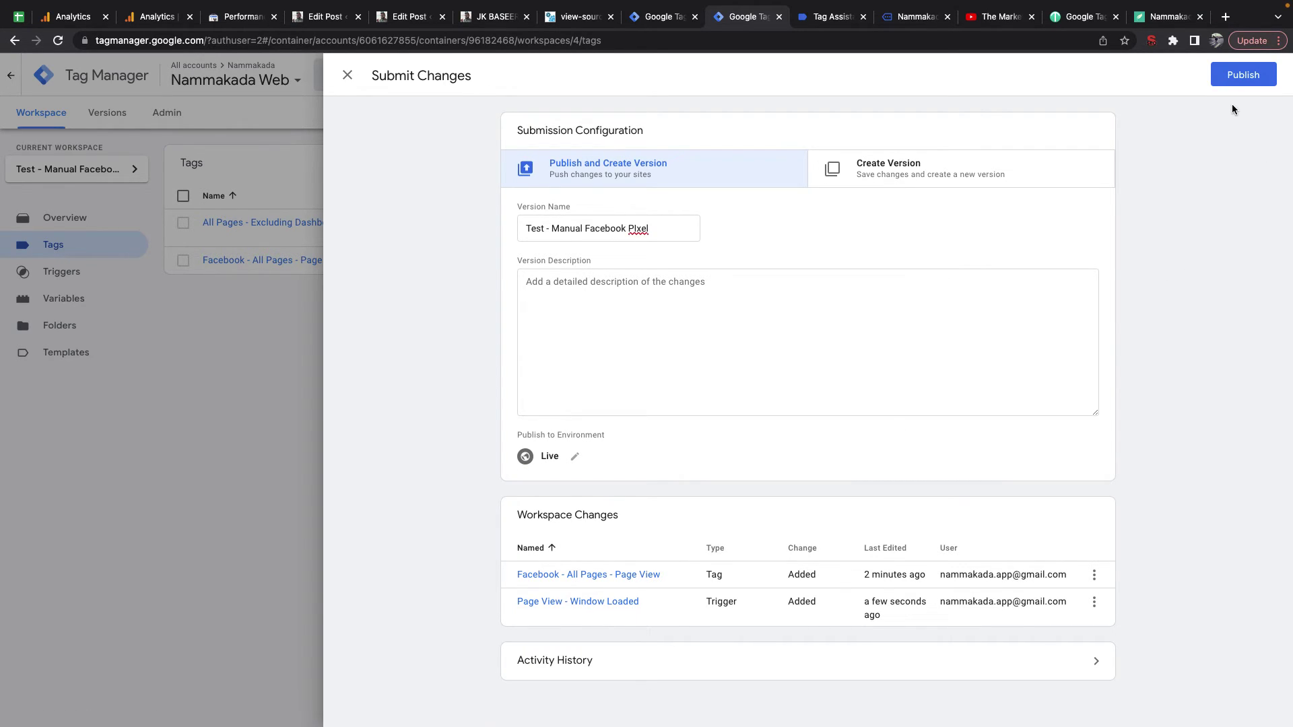
click(1239, 76)
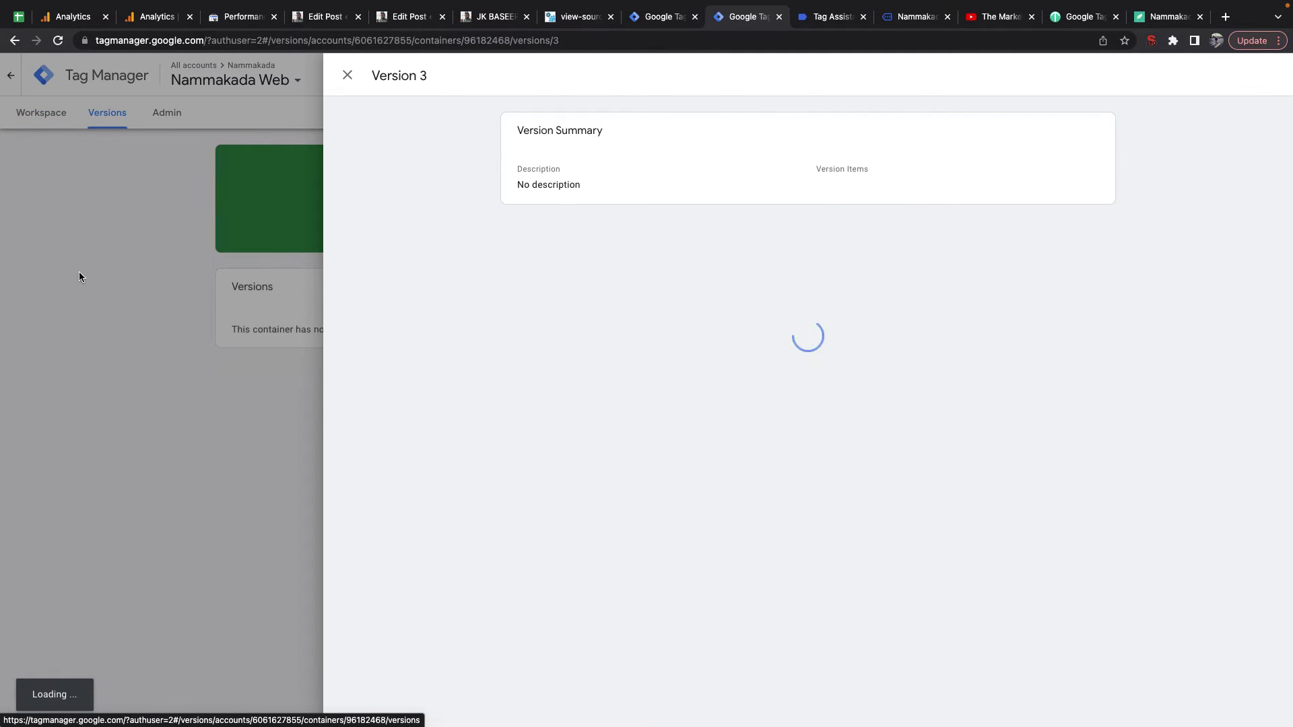
click(346, 75)
Step: Examine the Default Workspace's overview, tag list and workspace list for the newly published Facebook tag
click(31, 115)
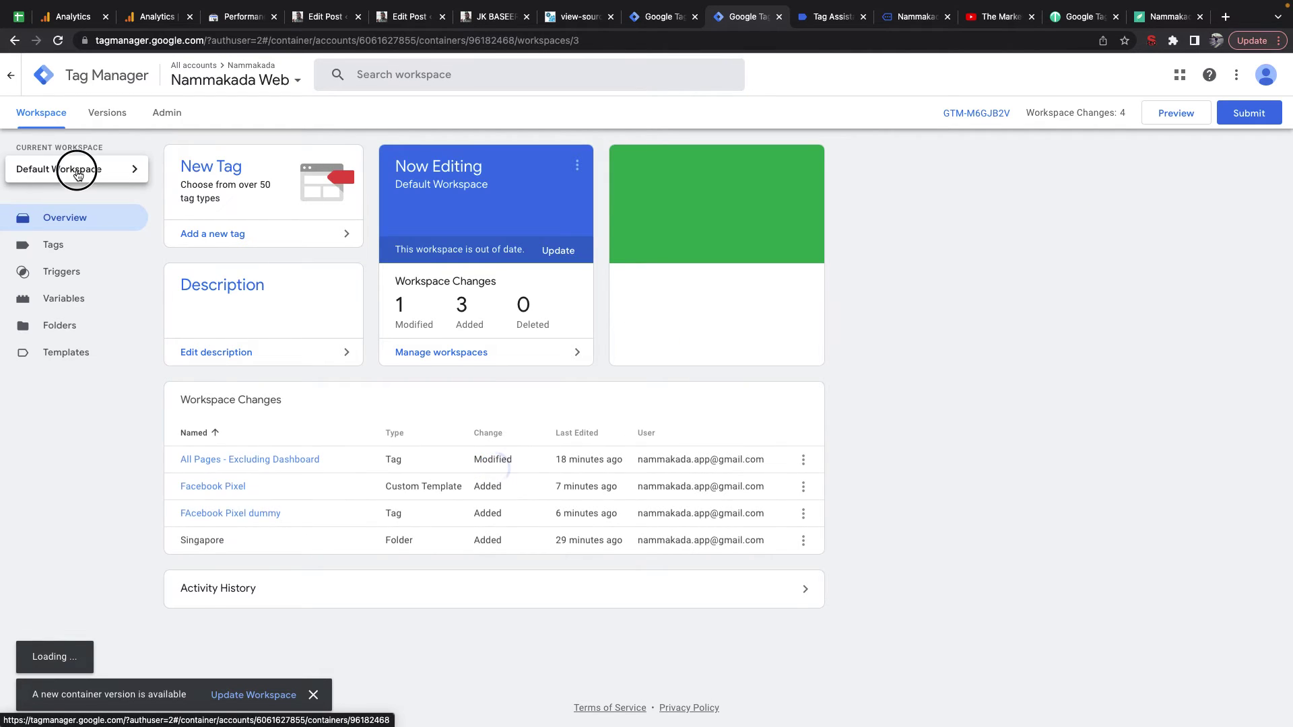
click(78, 172)
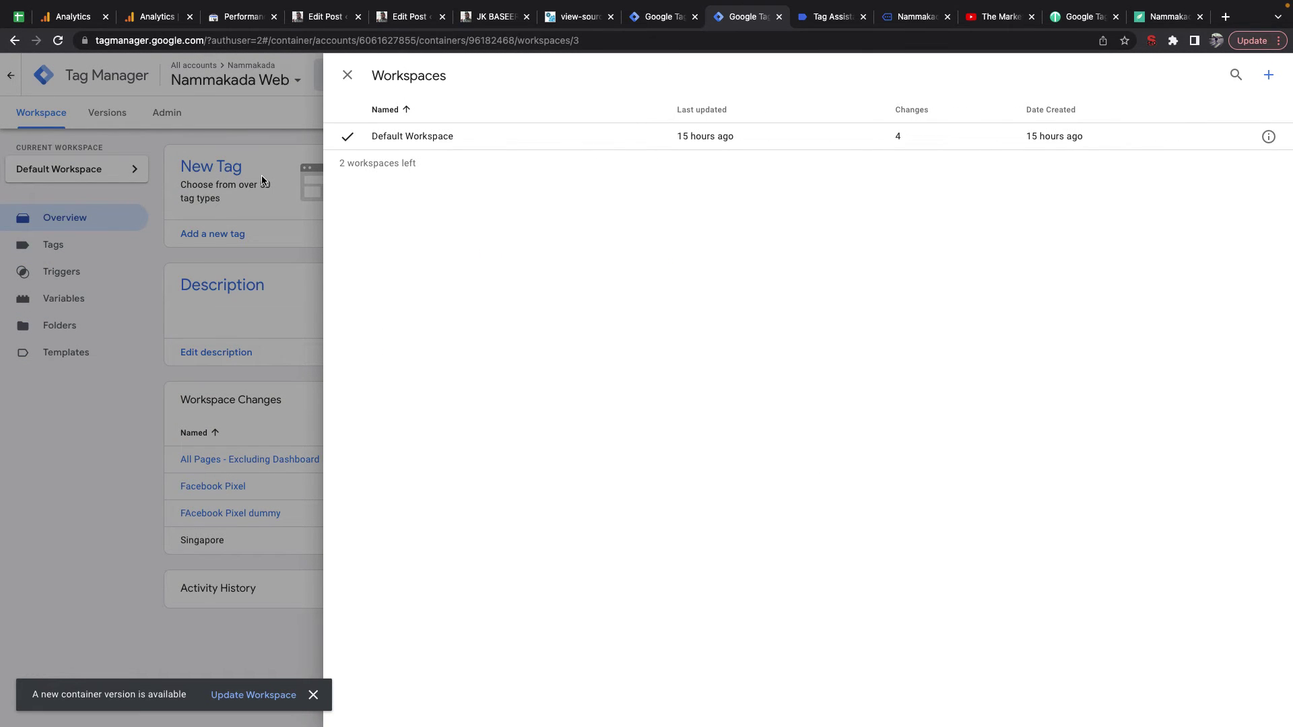
click(317, 179)
click(70, 247)
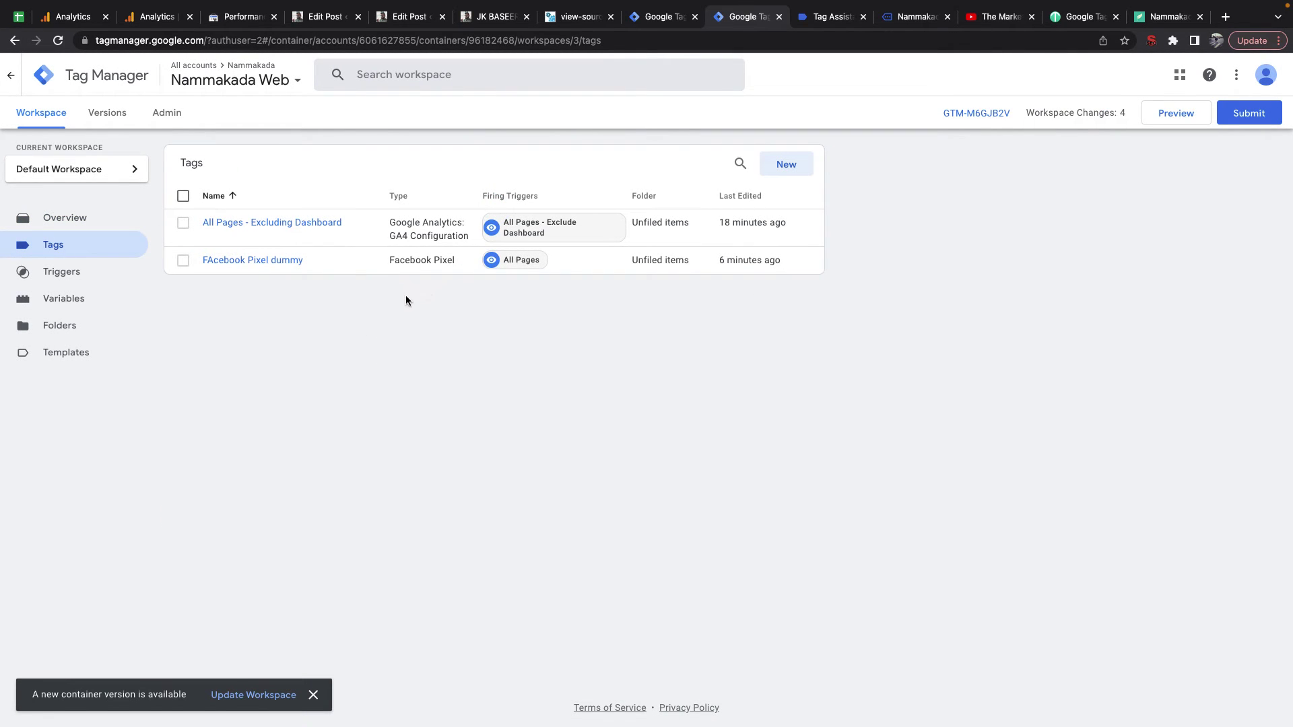
key(super+r)
click(99, 177)
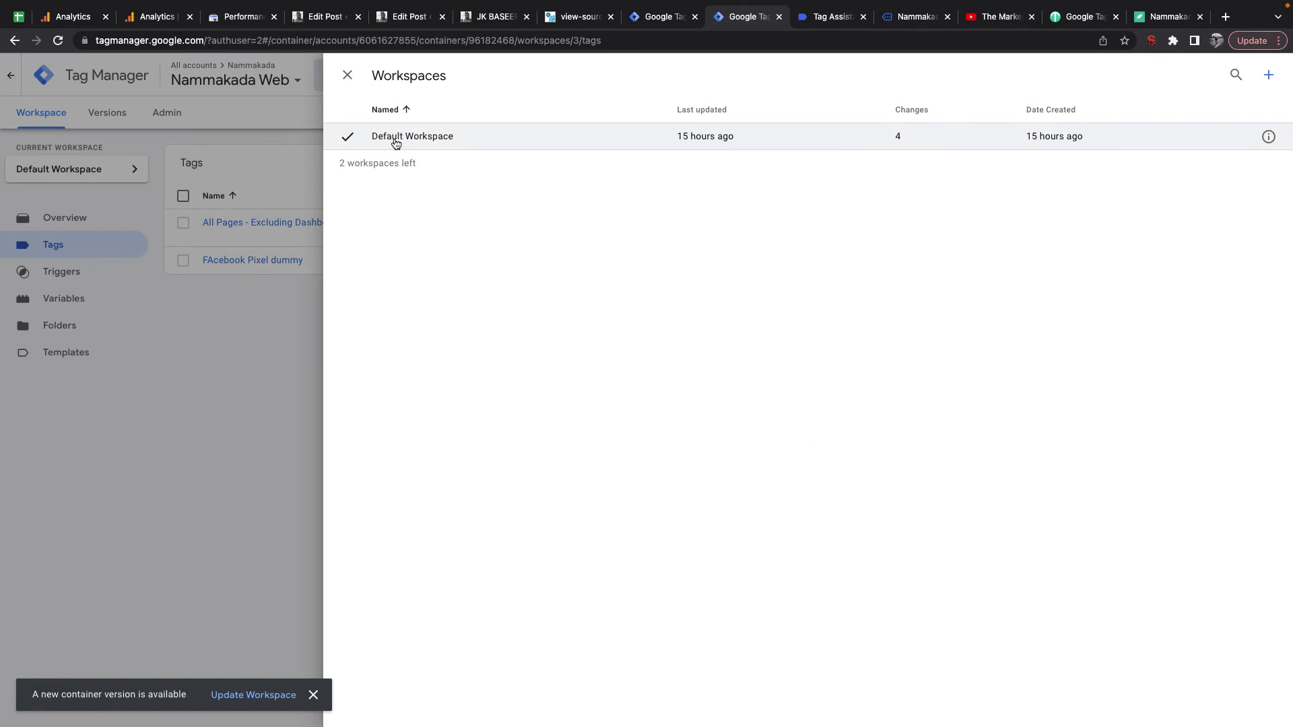
click(395, 140)
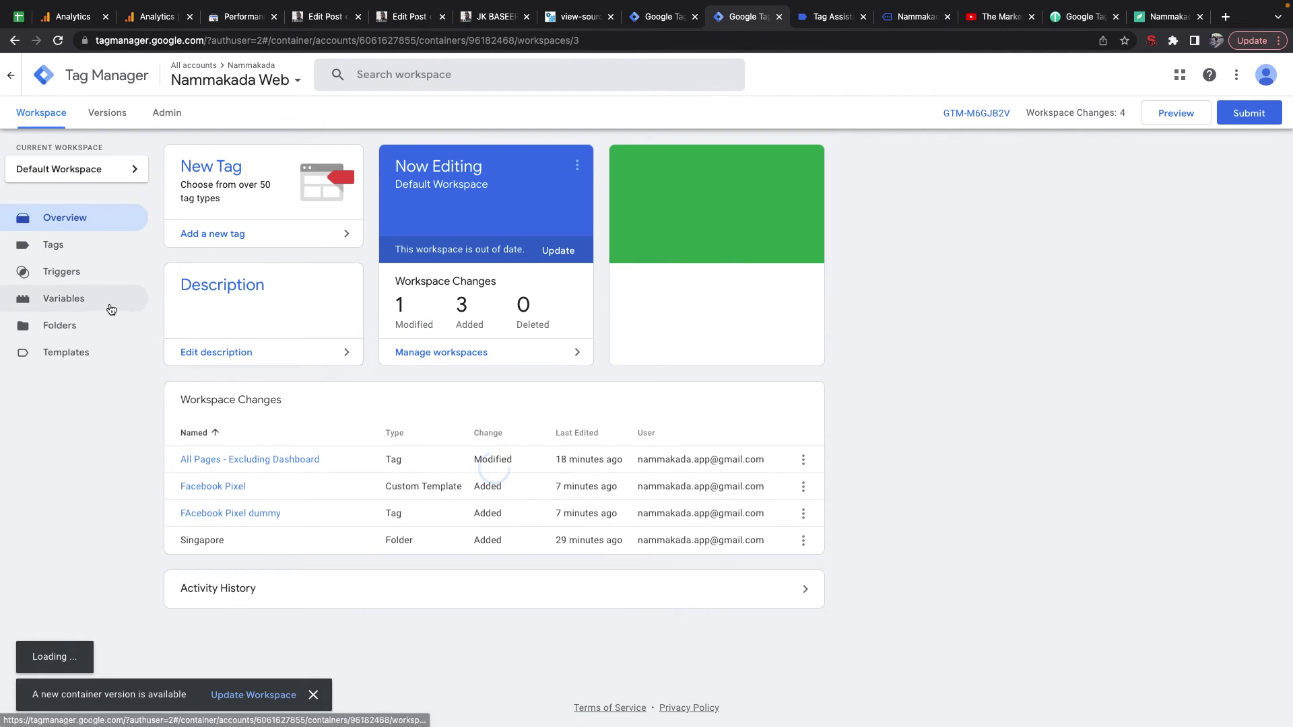
click(80, 247)
click(77, 220)
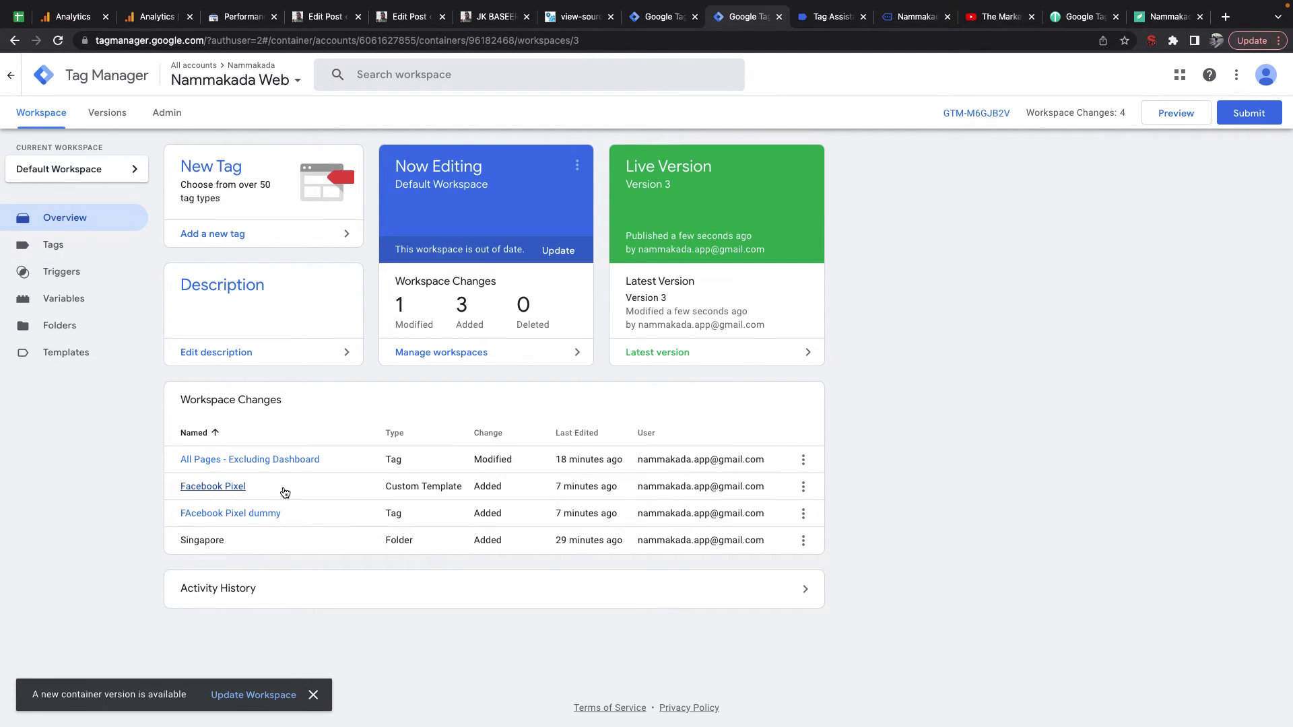
click(76, 245)
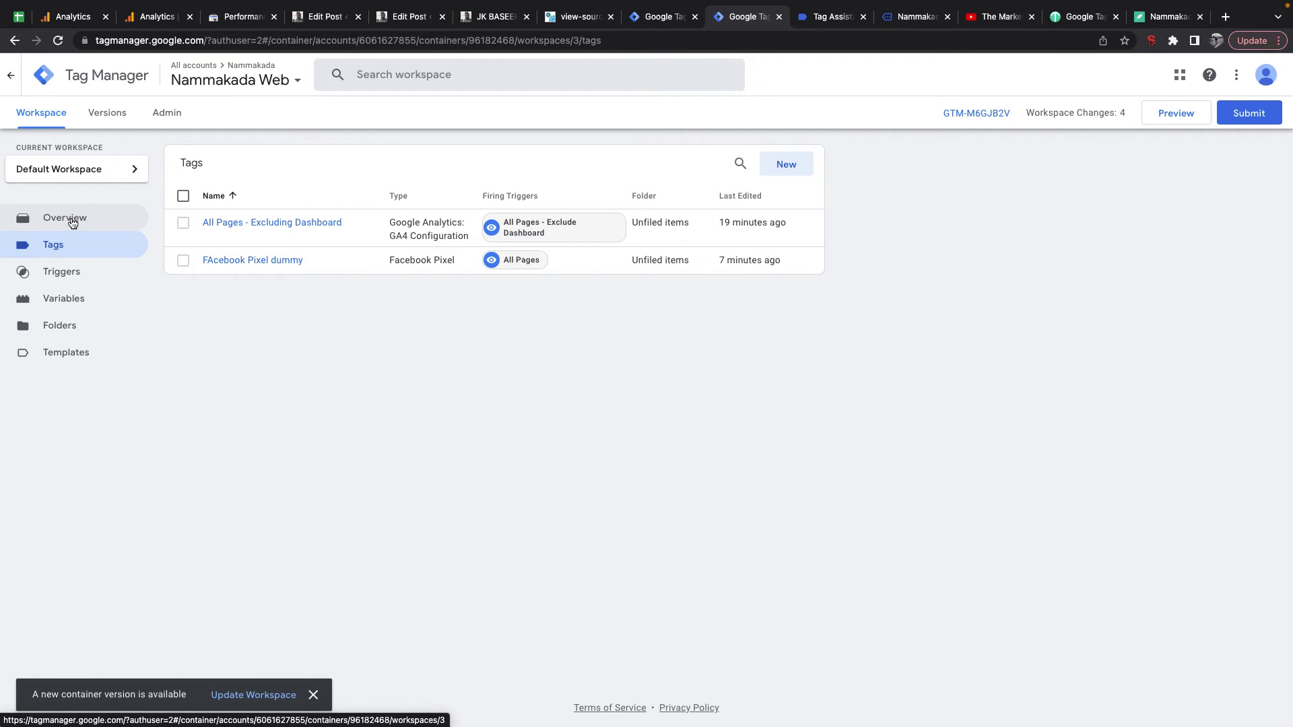
click(73, 222)
Step: Update the Default Workspace with the unmerged version 3 and show its tags
click(268, 695)
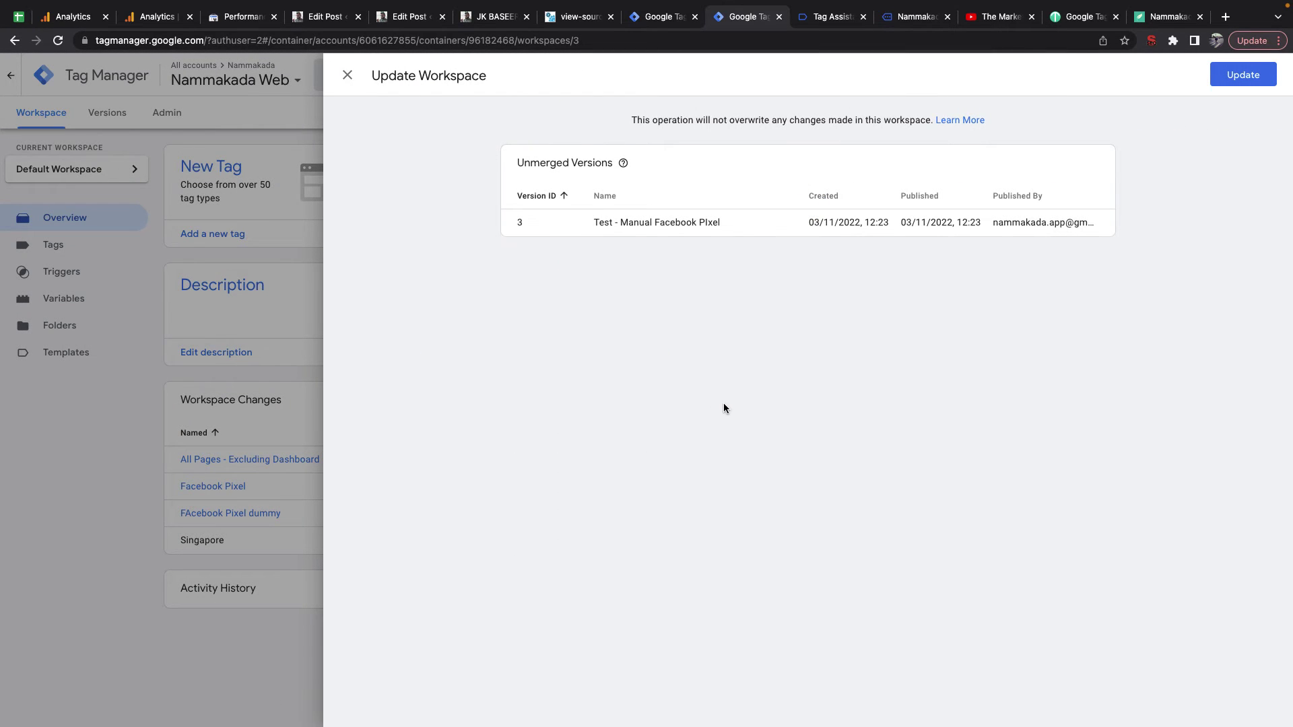
click(1229, 82)
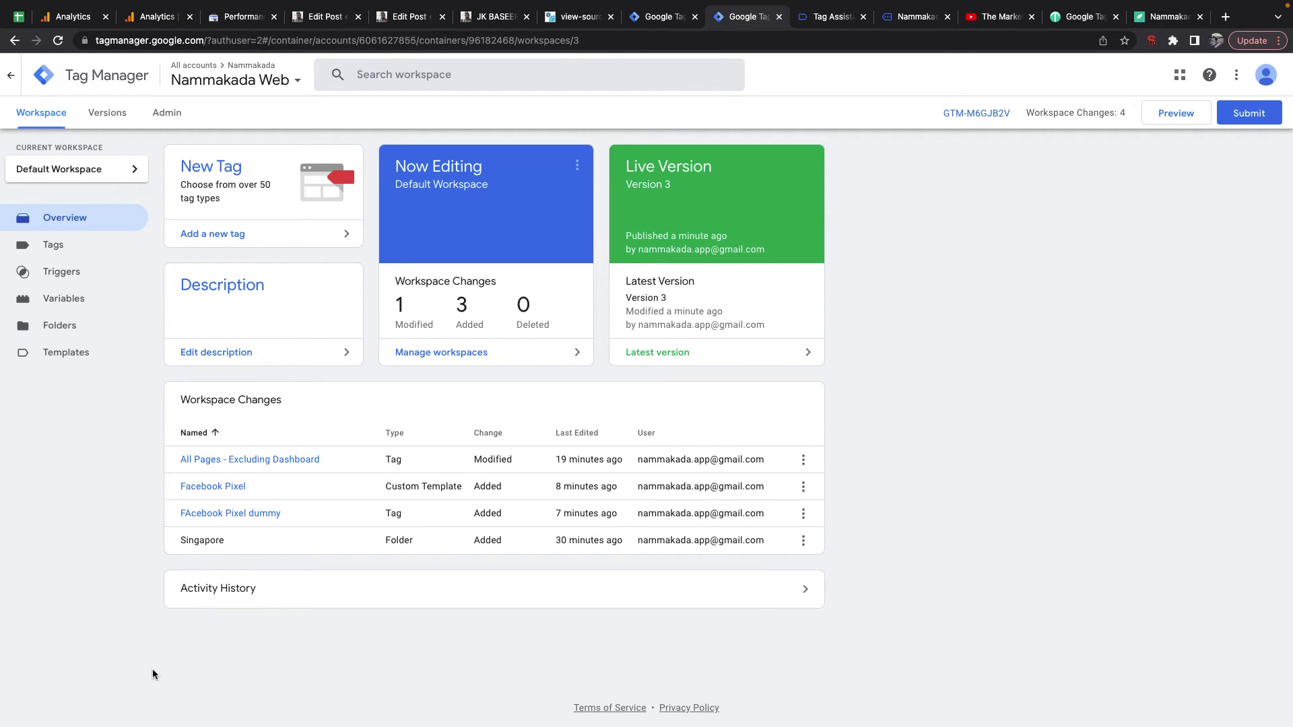
click(74, 241)
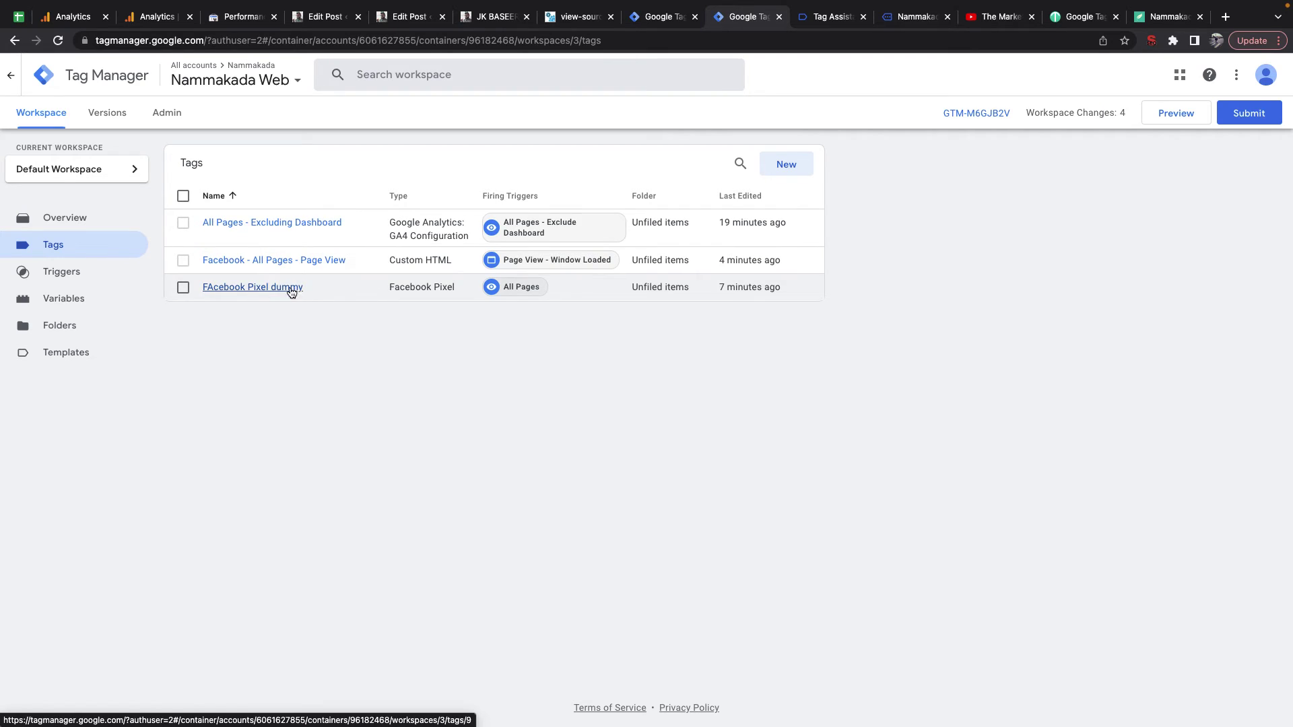
Step: Review the FAcebook Pixel dummy tag's pixel ID field and standard event name options, leaving the tag without changes
click(267, 290)
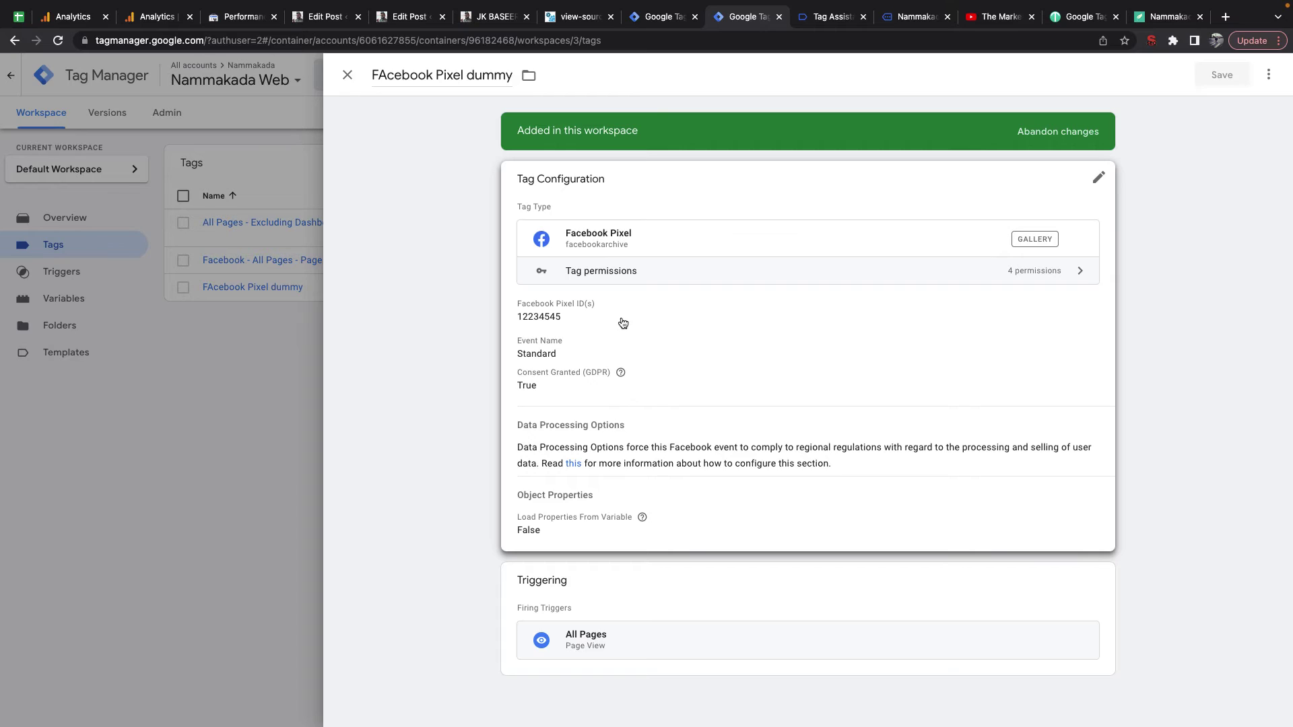
click(601, 317)
click(590, 342)
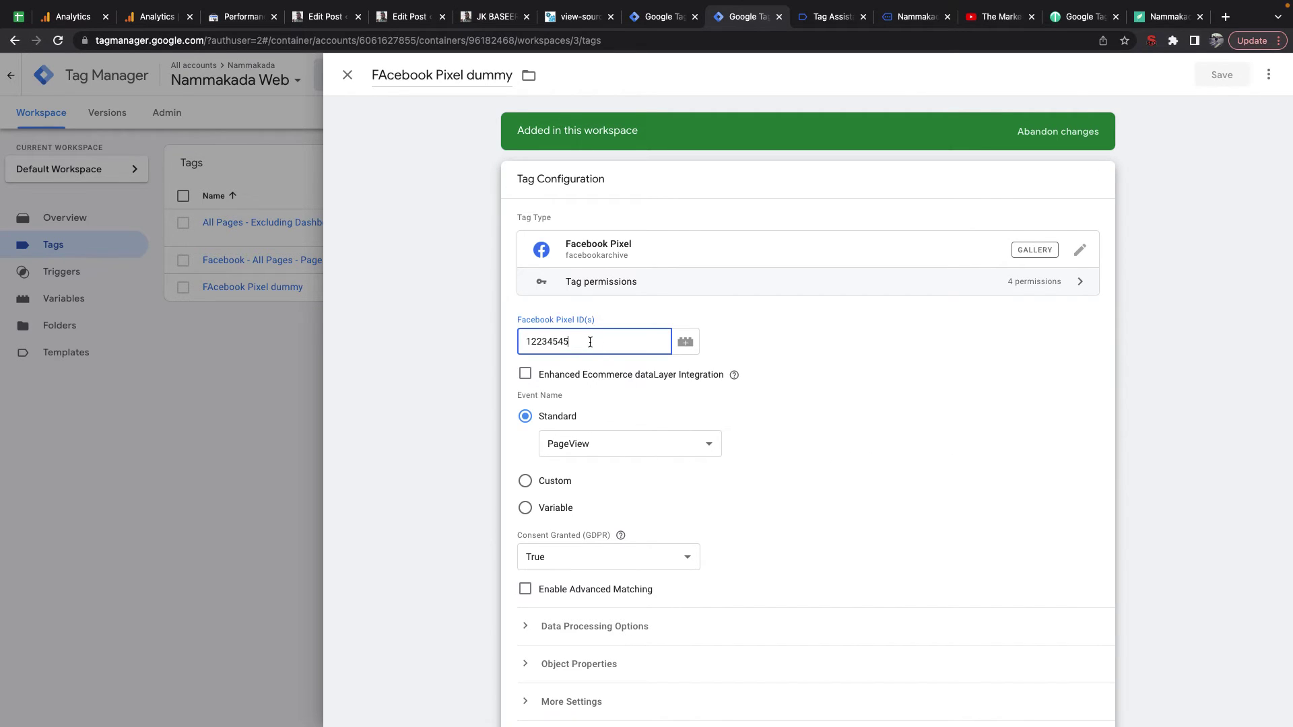
scroll(679, 489, down, 1)
click(618, 421)
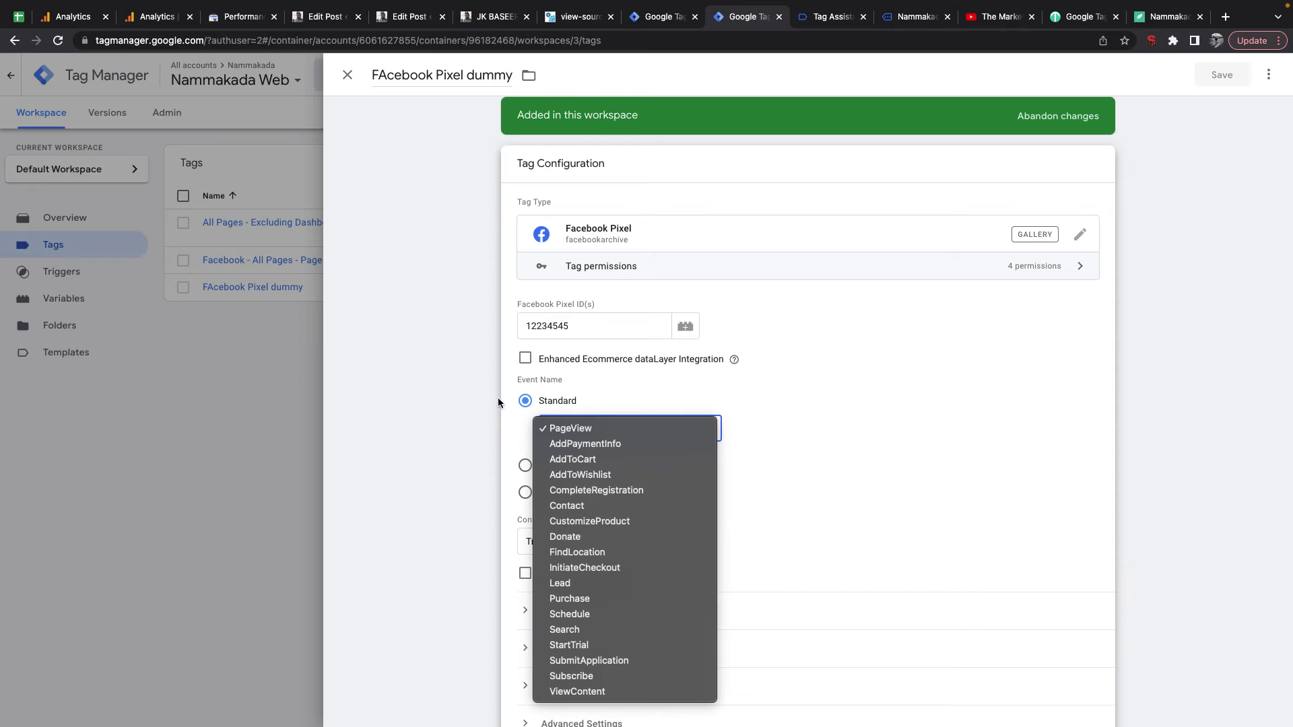
click(354, 90)
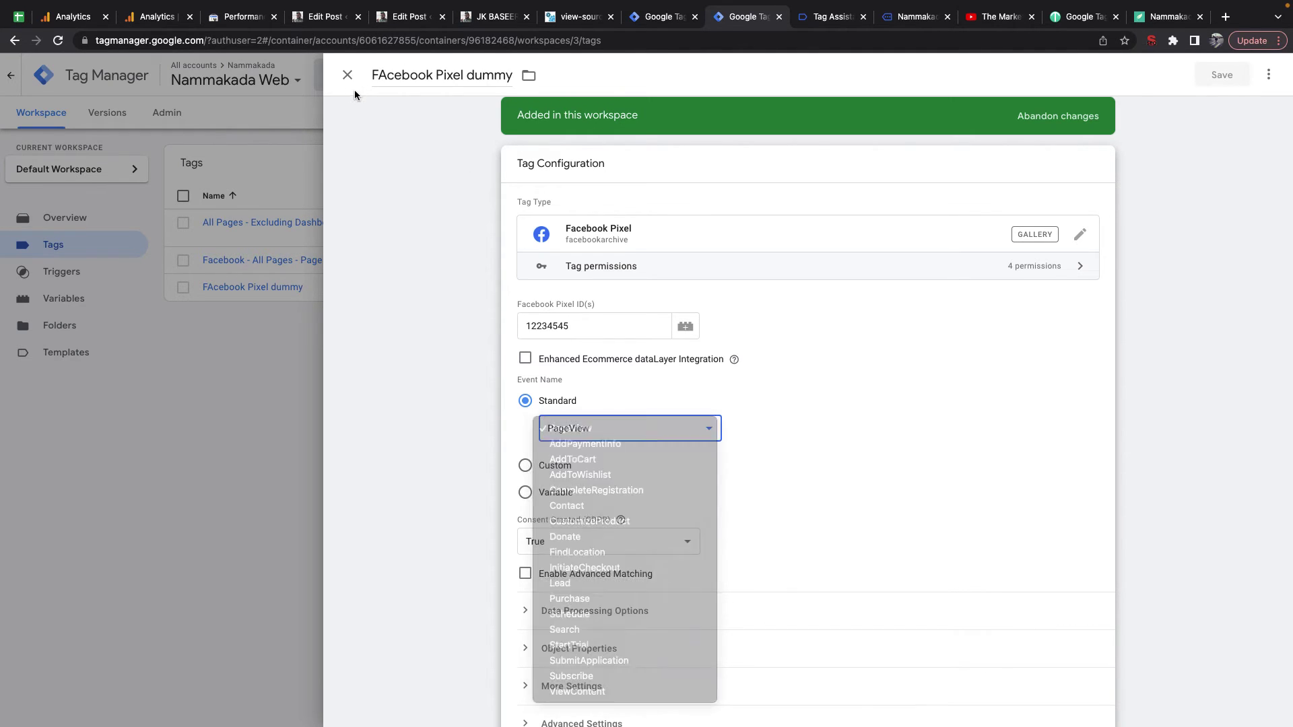
click(347, 75)
Step: Try replacing PageView with Customblah in the track call of the Facebook - All Pages - Page View tag's HTML
click(266, 260)
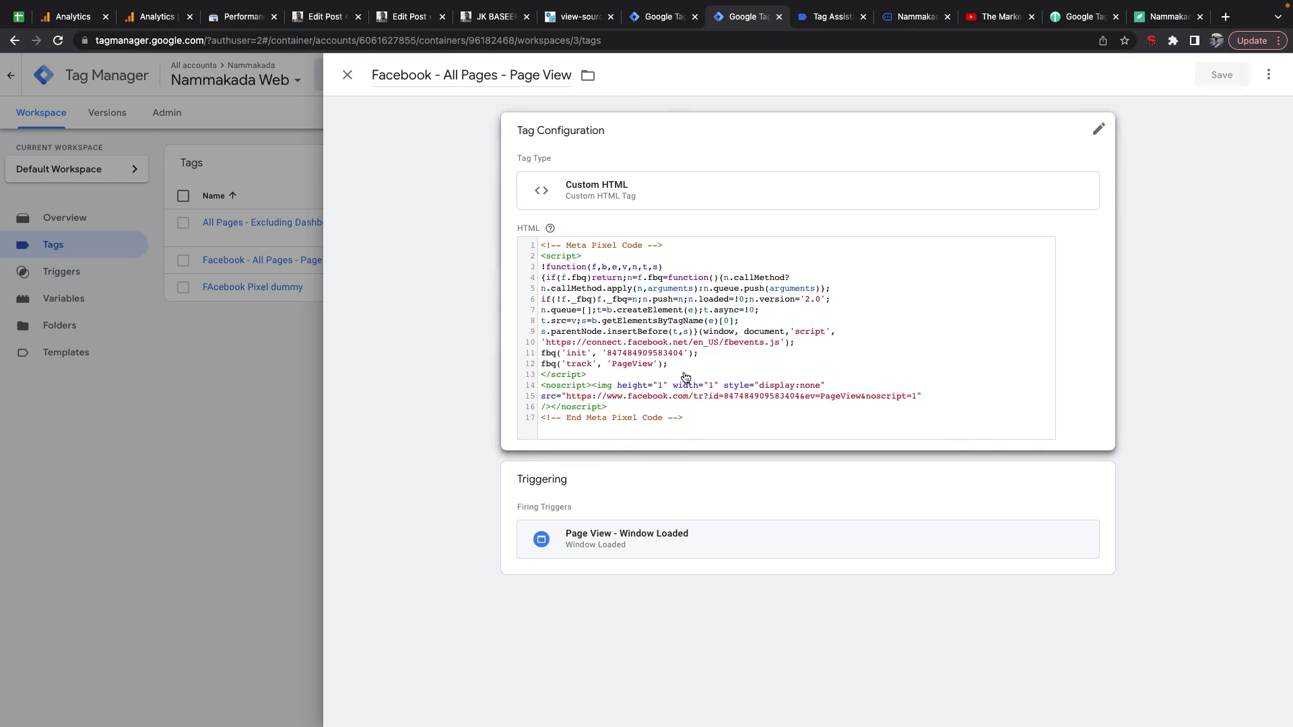
click(692, 355)
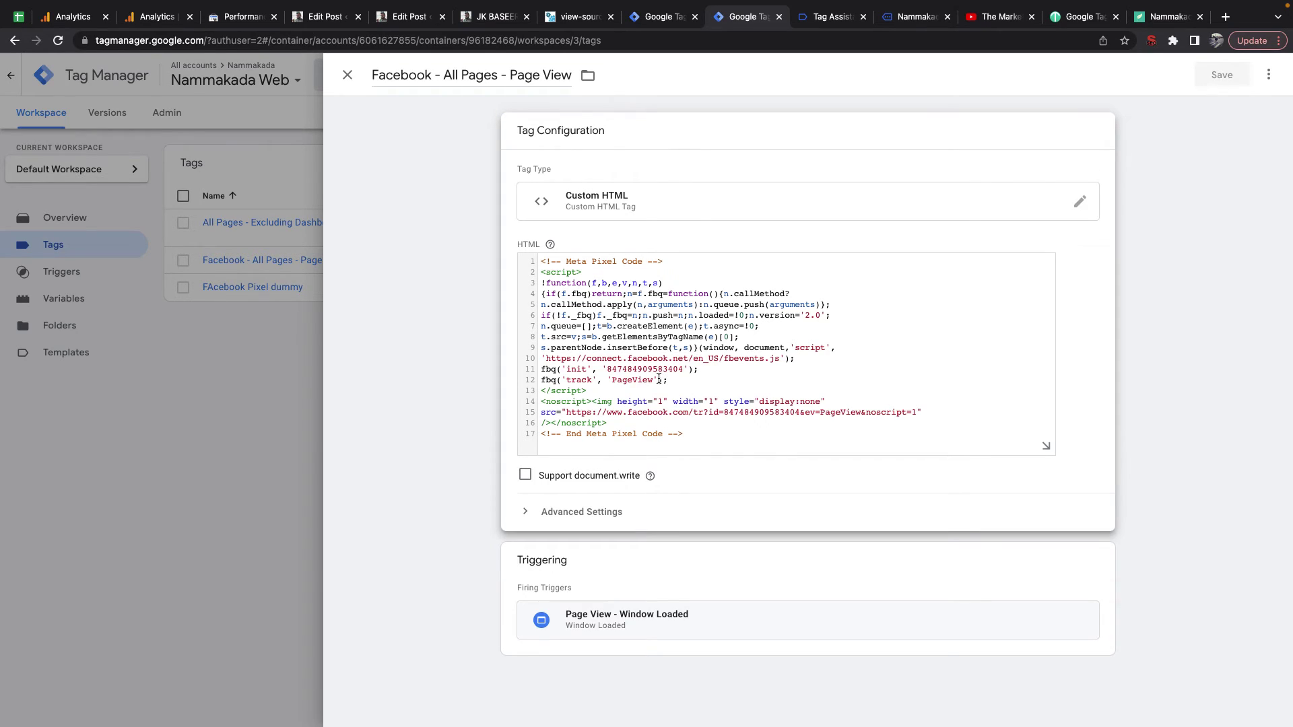
drag(653, 380, 614, 379)
text(Customblah)
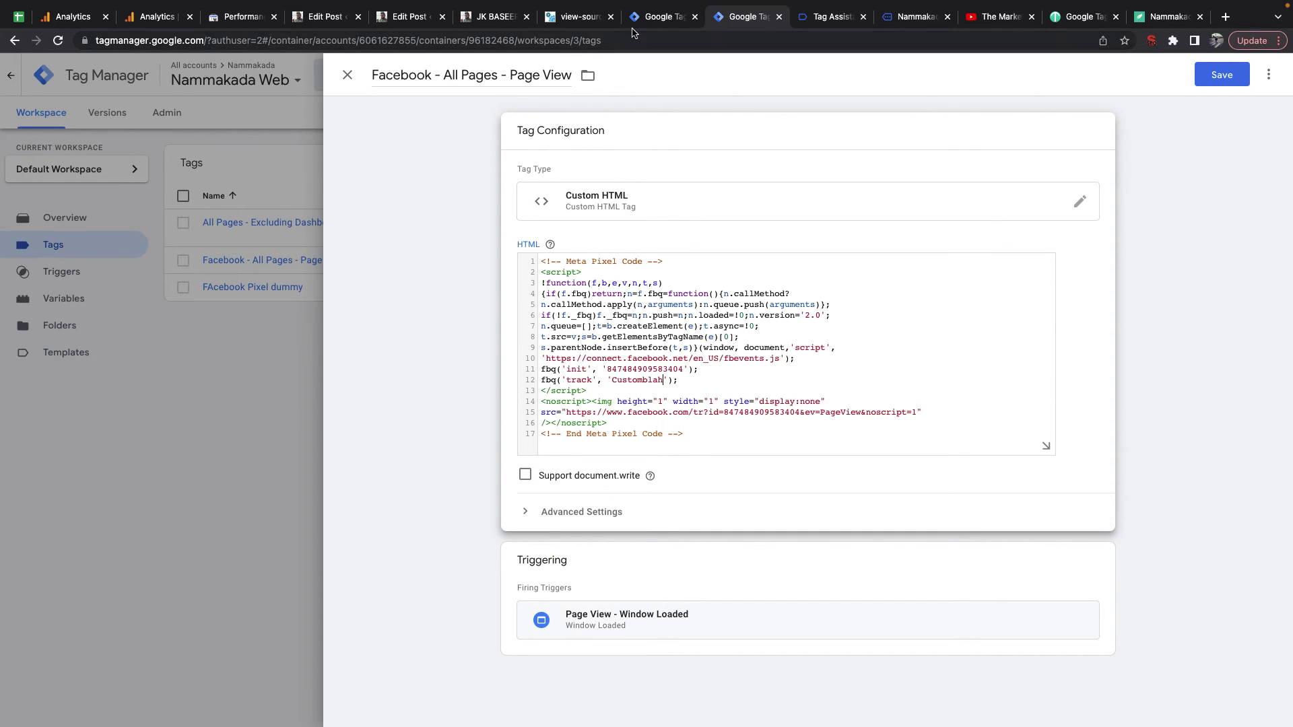
Step: Switch to Facebook Events Manager, show the Nammakada - Web pixel's test events and reload the page
key(ctrl+Left)
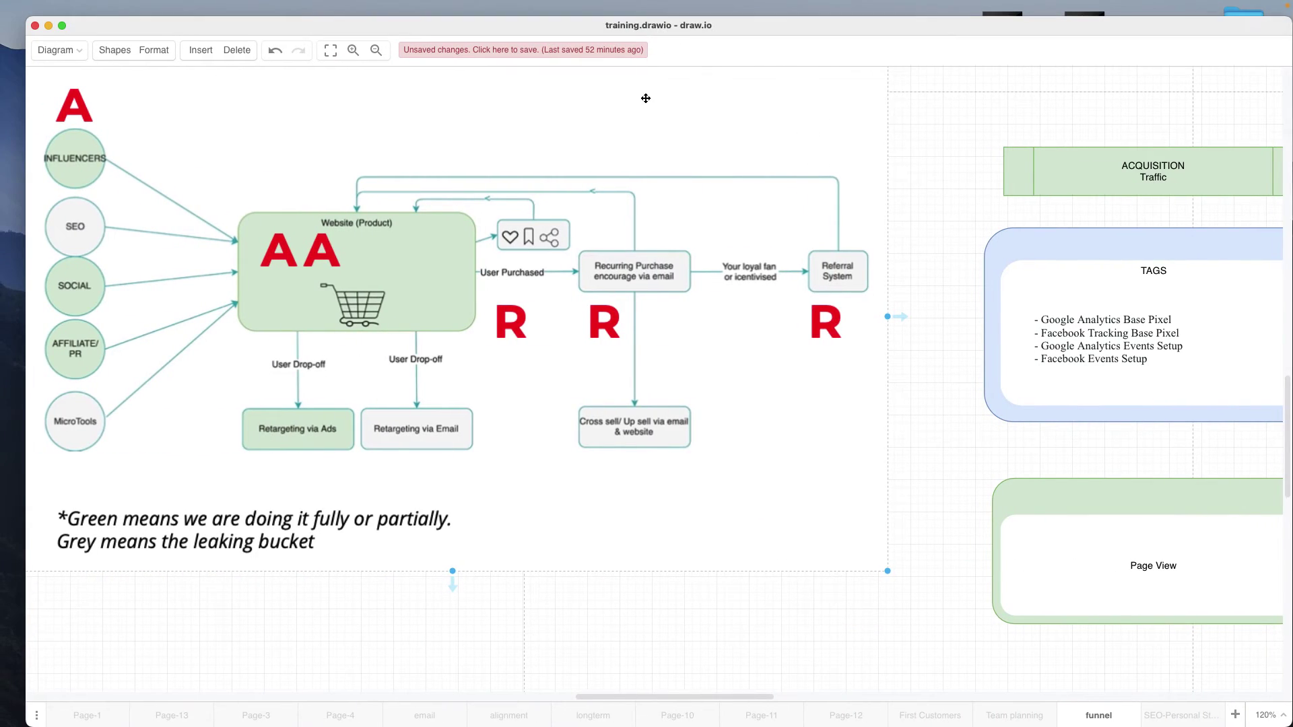
key(ctrl+Right)
key(ctrl+Right)
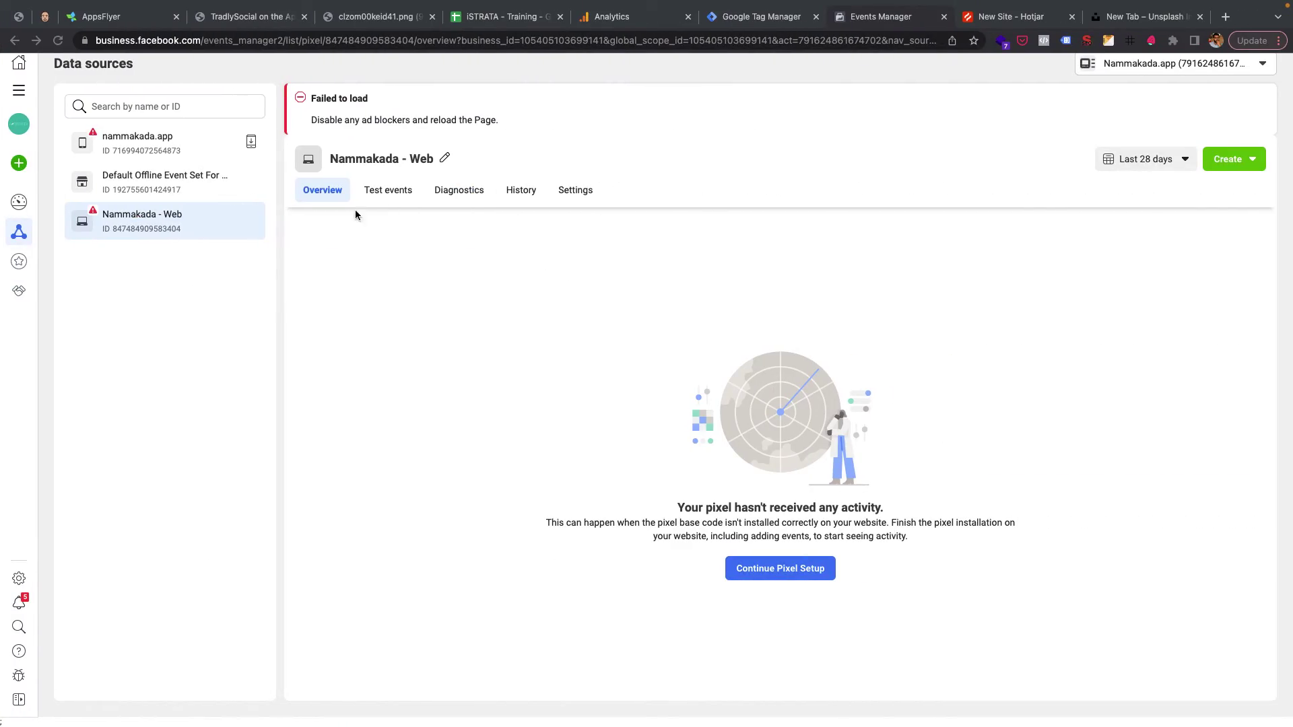
click(378, 192)
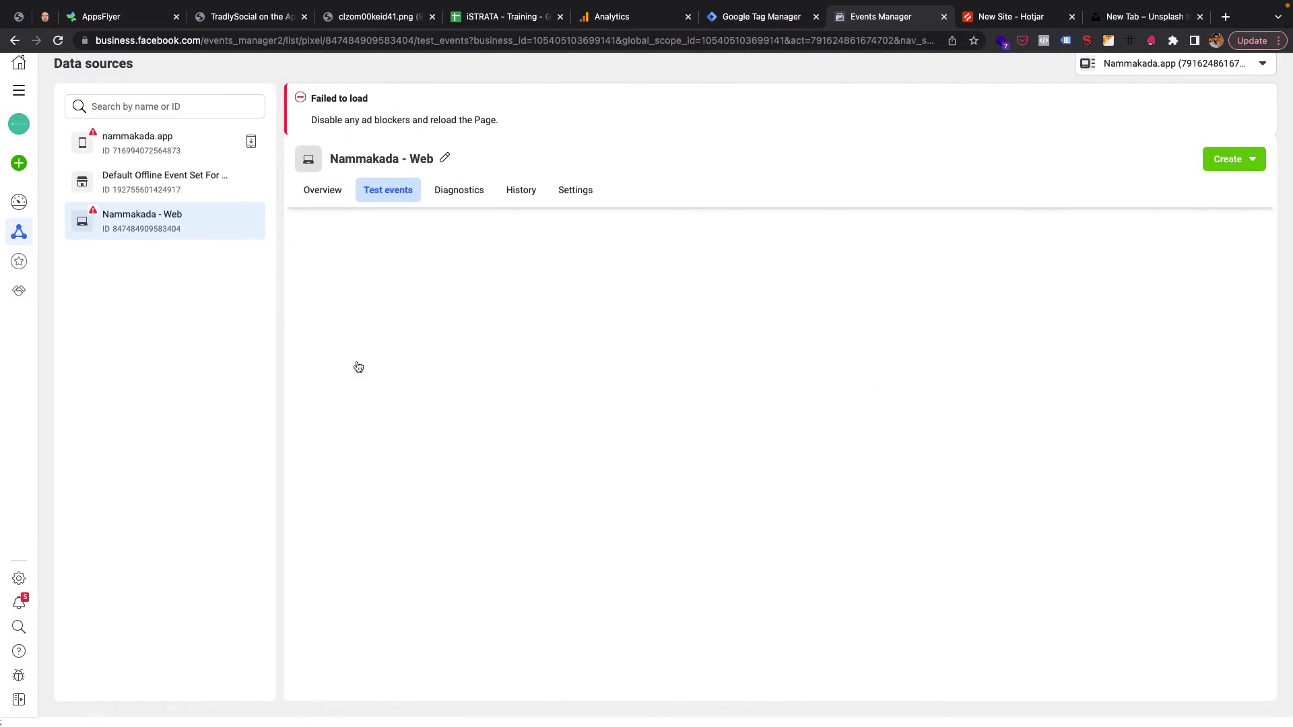
key(super+r)
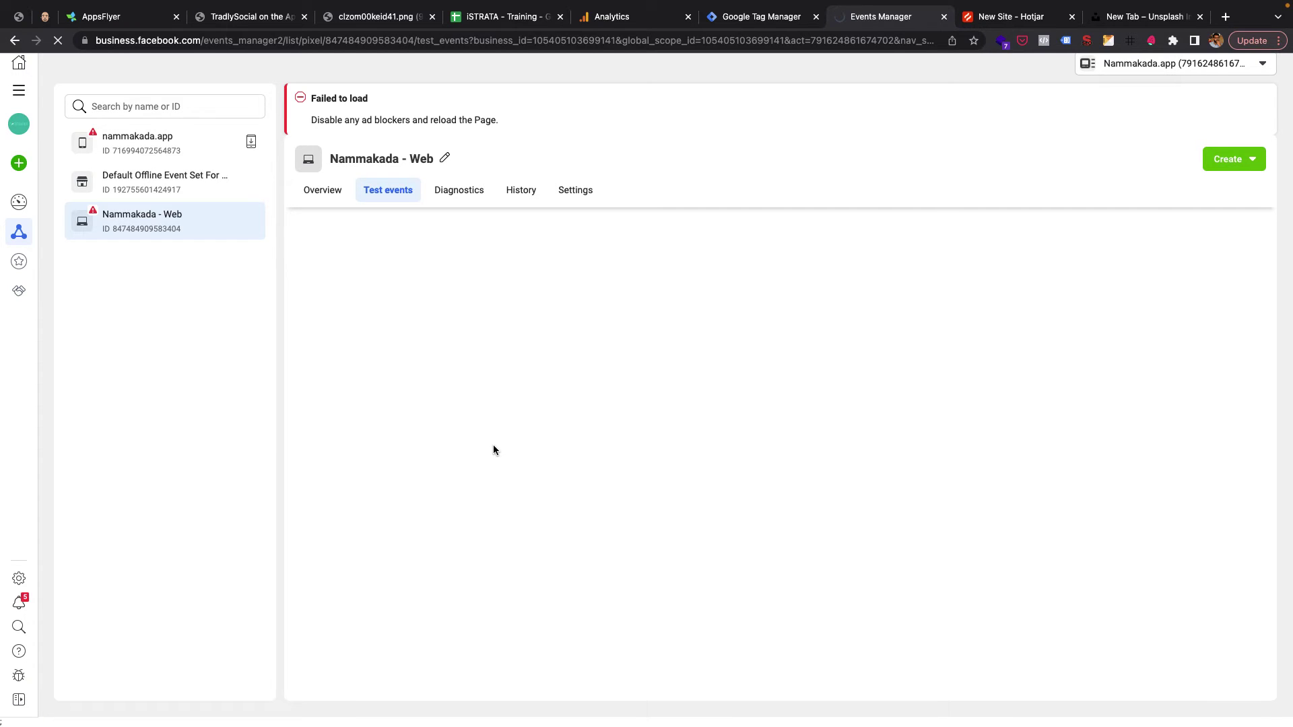
Step: Undo the track call edit in the Facebook - All Pages - Page View tag's HTML and close the tag, discarding unsaved changes
key(ctrl+Left)
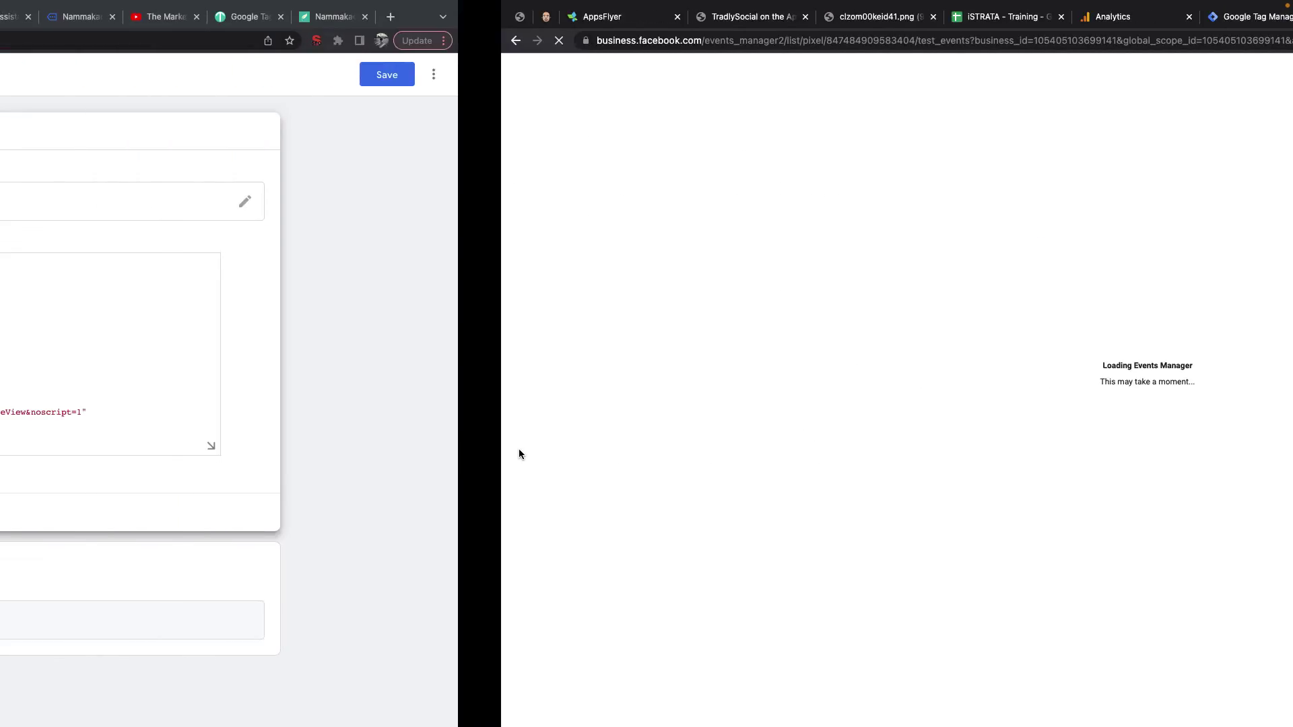
click(667, 380)
key(ctrl+z)
key(ctrl+Right)
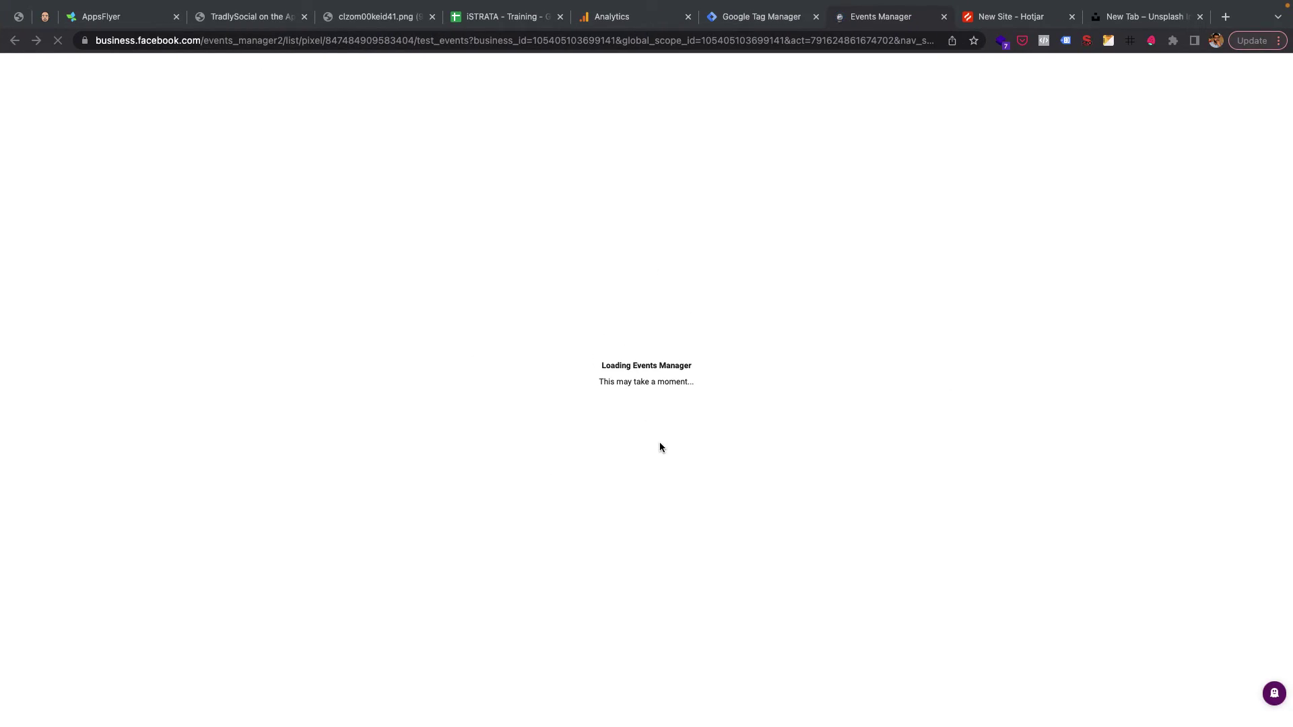
key(ctrl+Left)
click(348, 76)
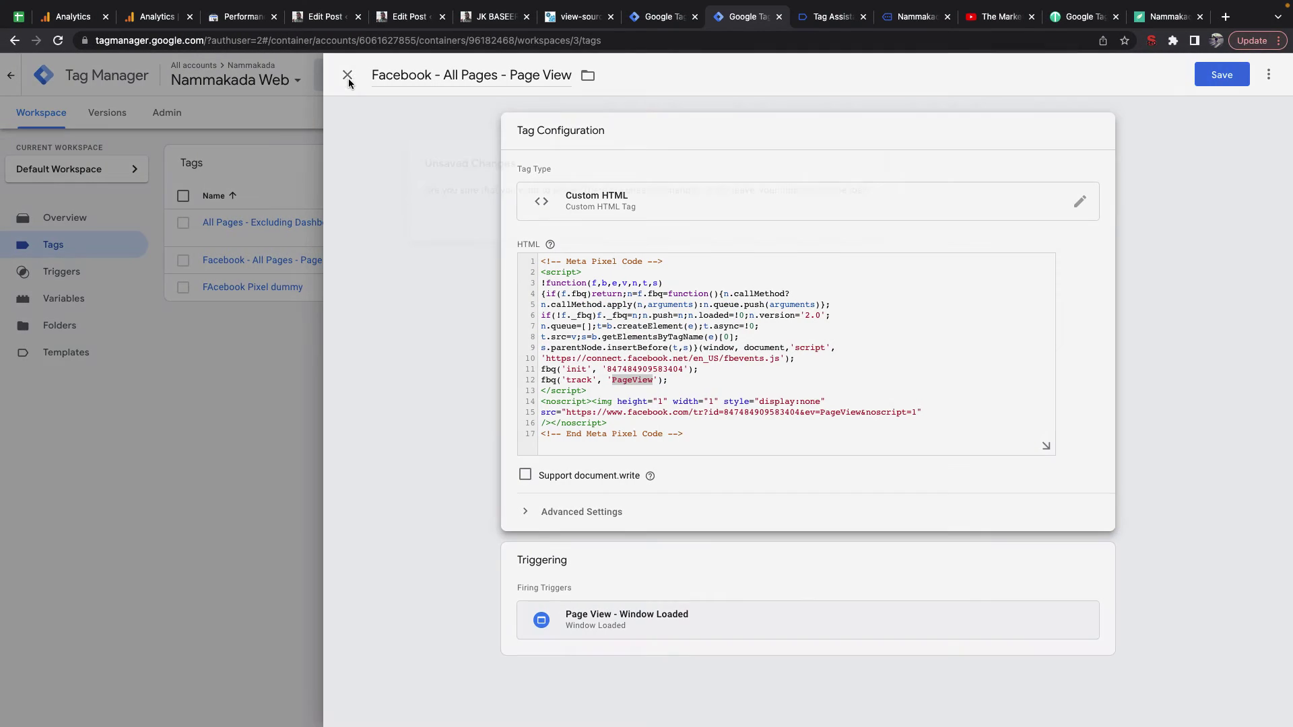
click(808, 226)
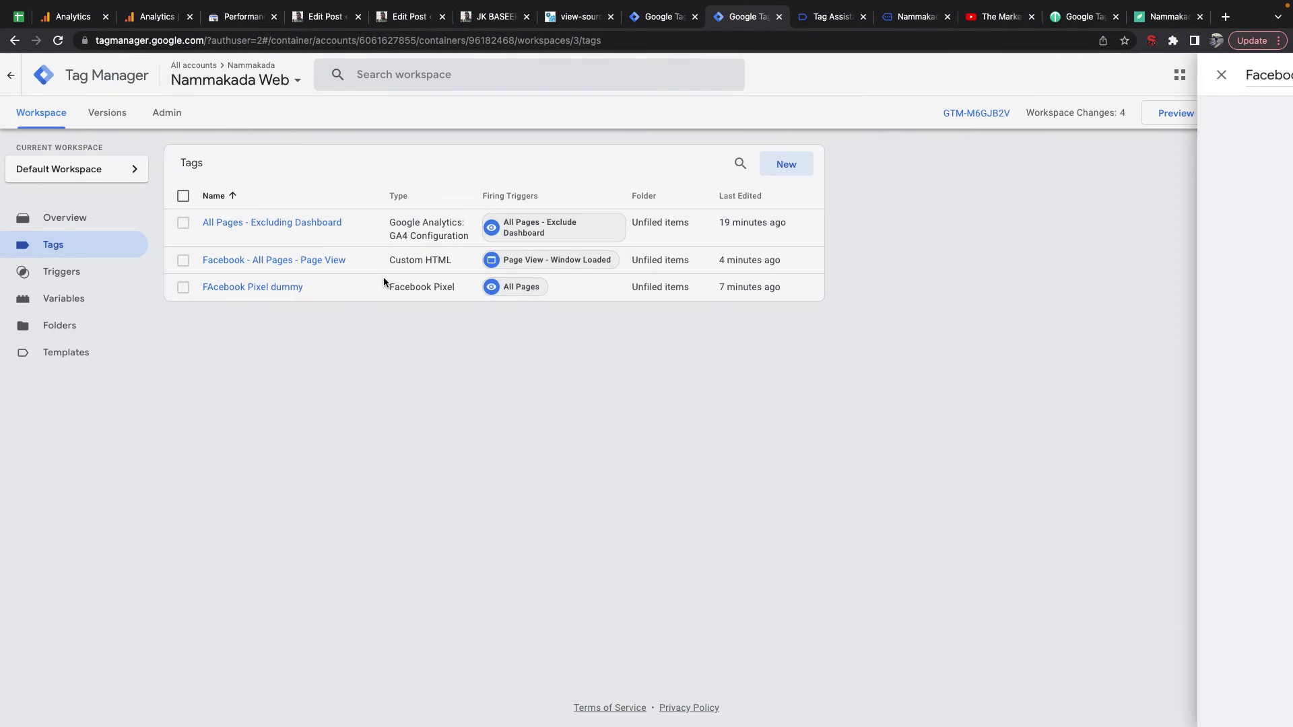
Step: Edit the FAcebook Pixel dummy tag's configuration and examine its list of standard event names, keeping PageView
click(280, 287)
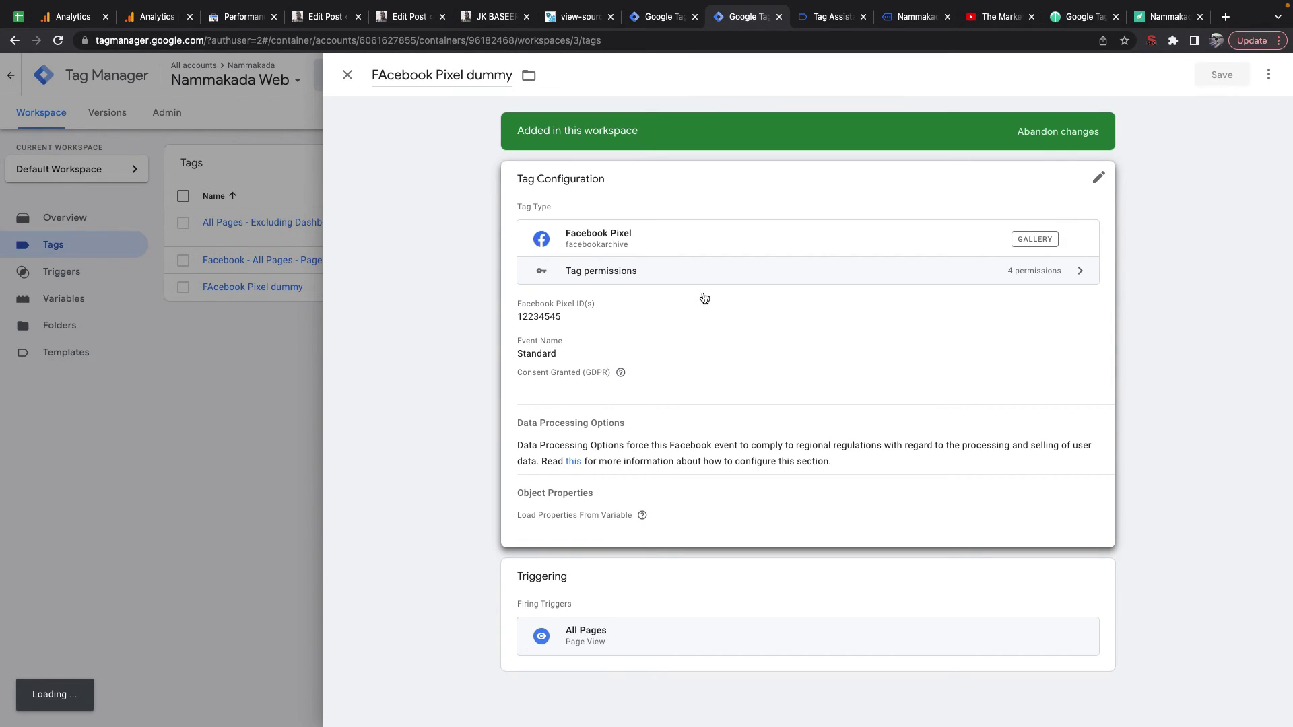
click(558, 352)
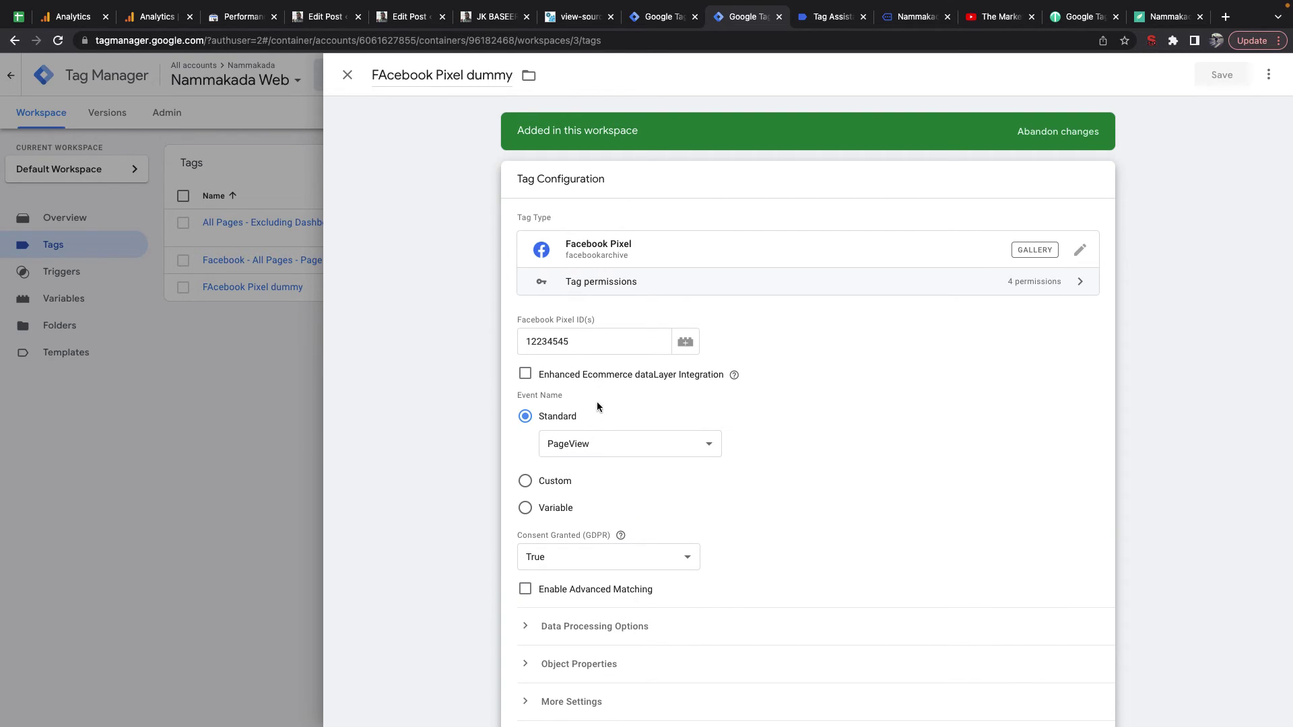
click(584, 441)
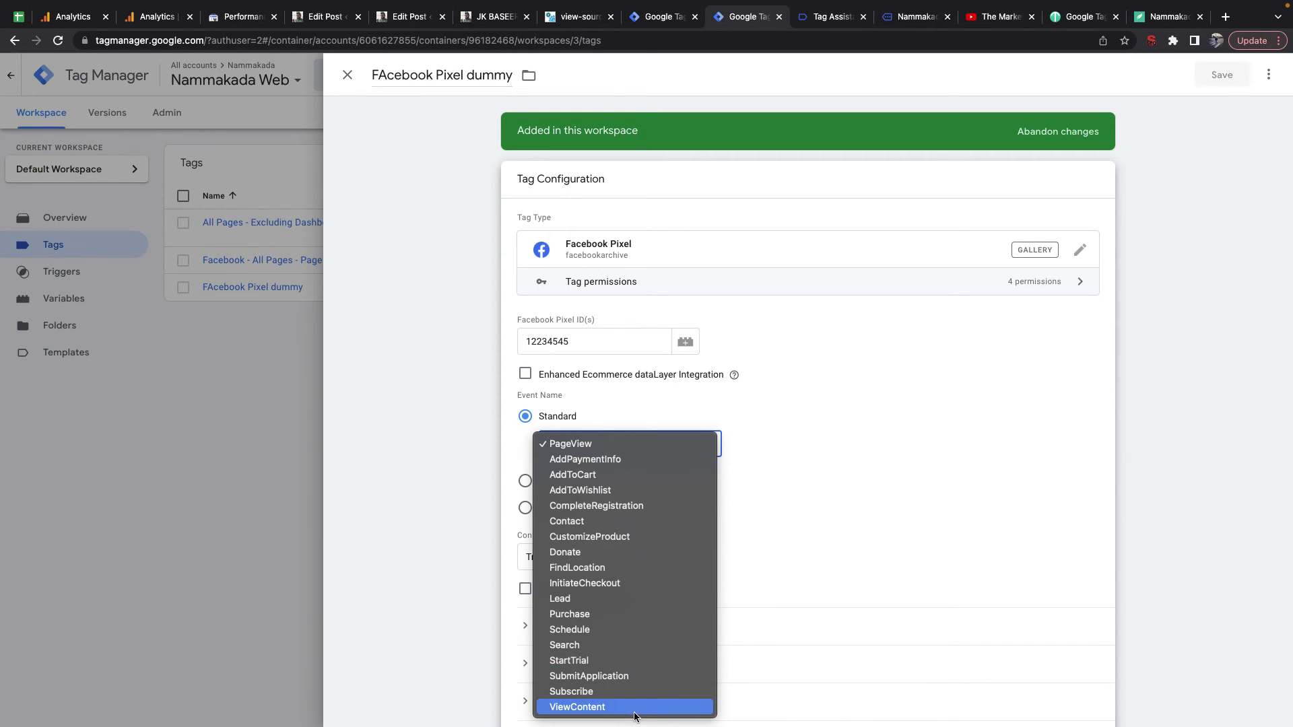
click(790, 566)
Step: Try the custom event name Lorembal in the dummy tag, then return the event name to Standard with PageView
click(526, 480)
click(597, 472)
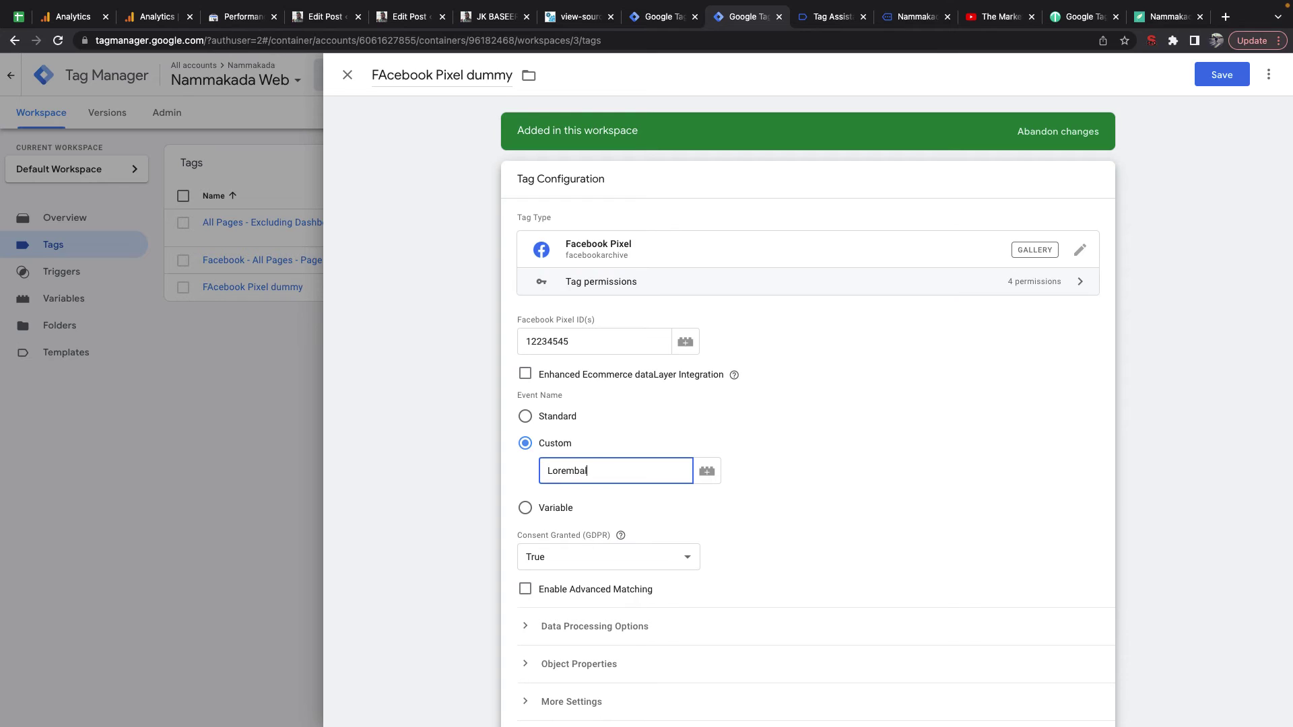
click(525, 417)
click(590, 446)
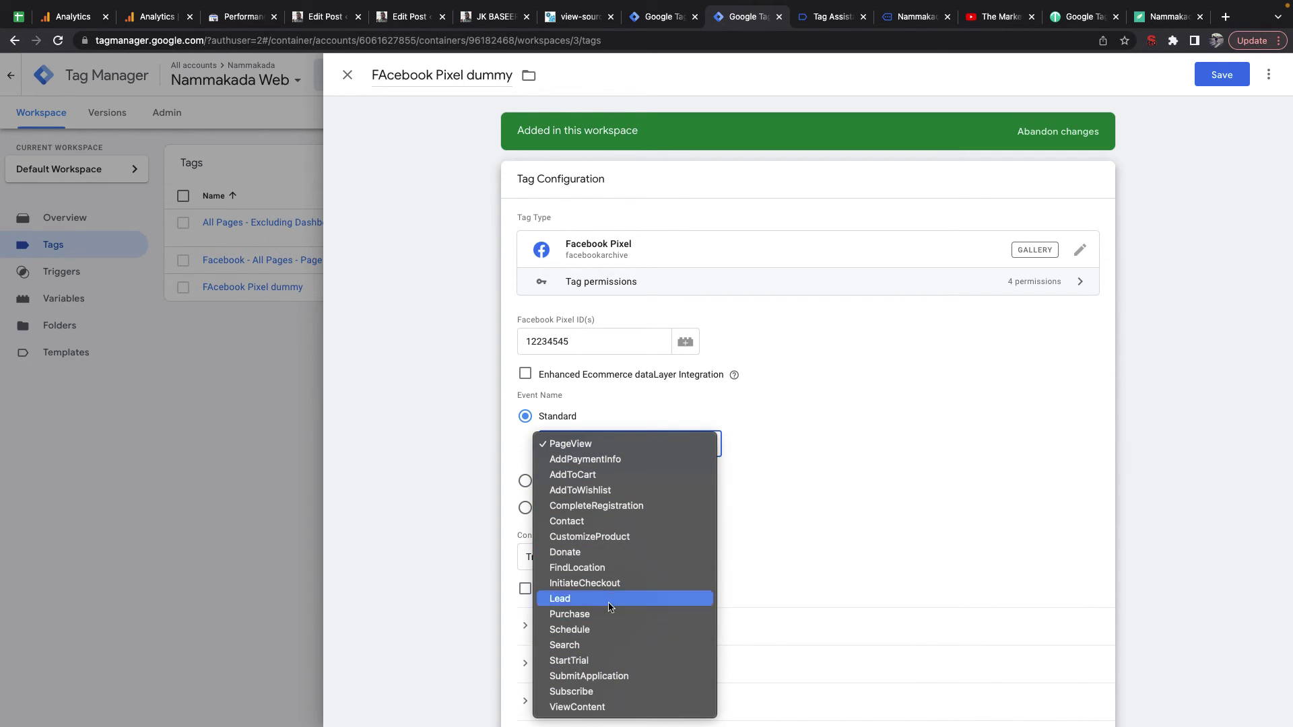
key(ctrl+Right)
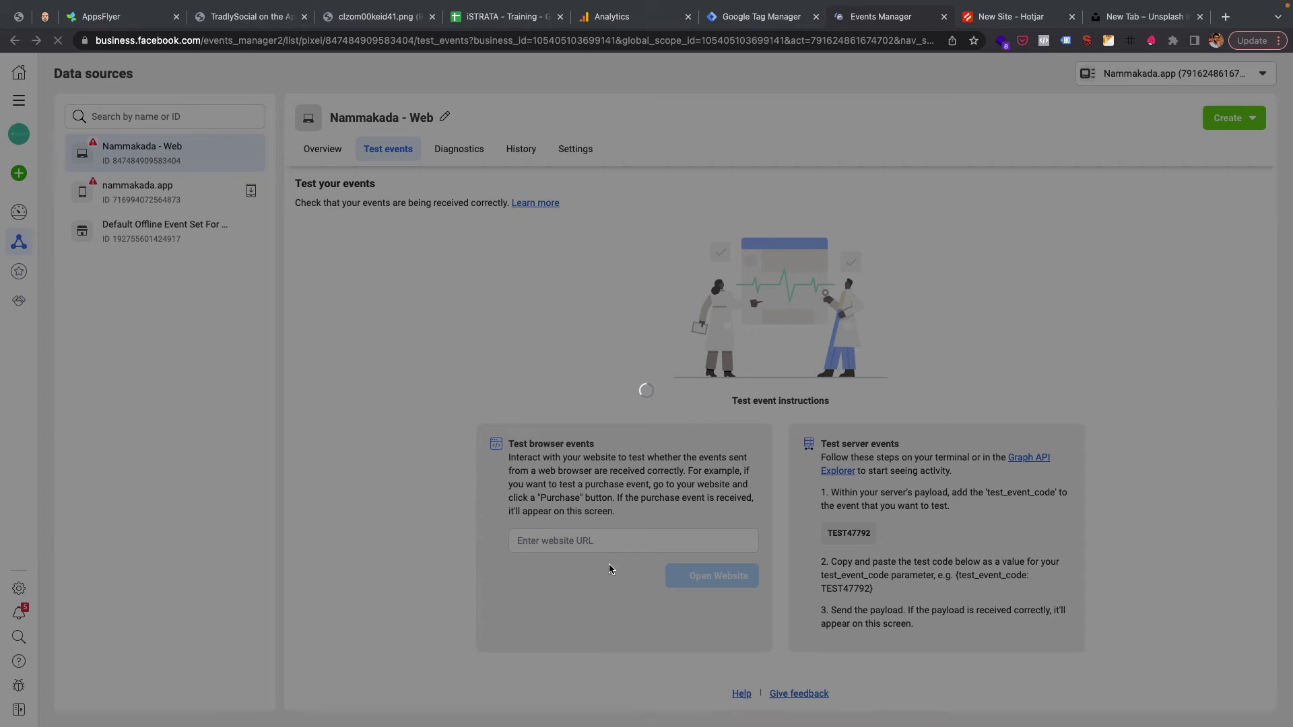
key(ctrl+Left)
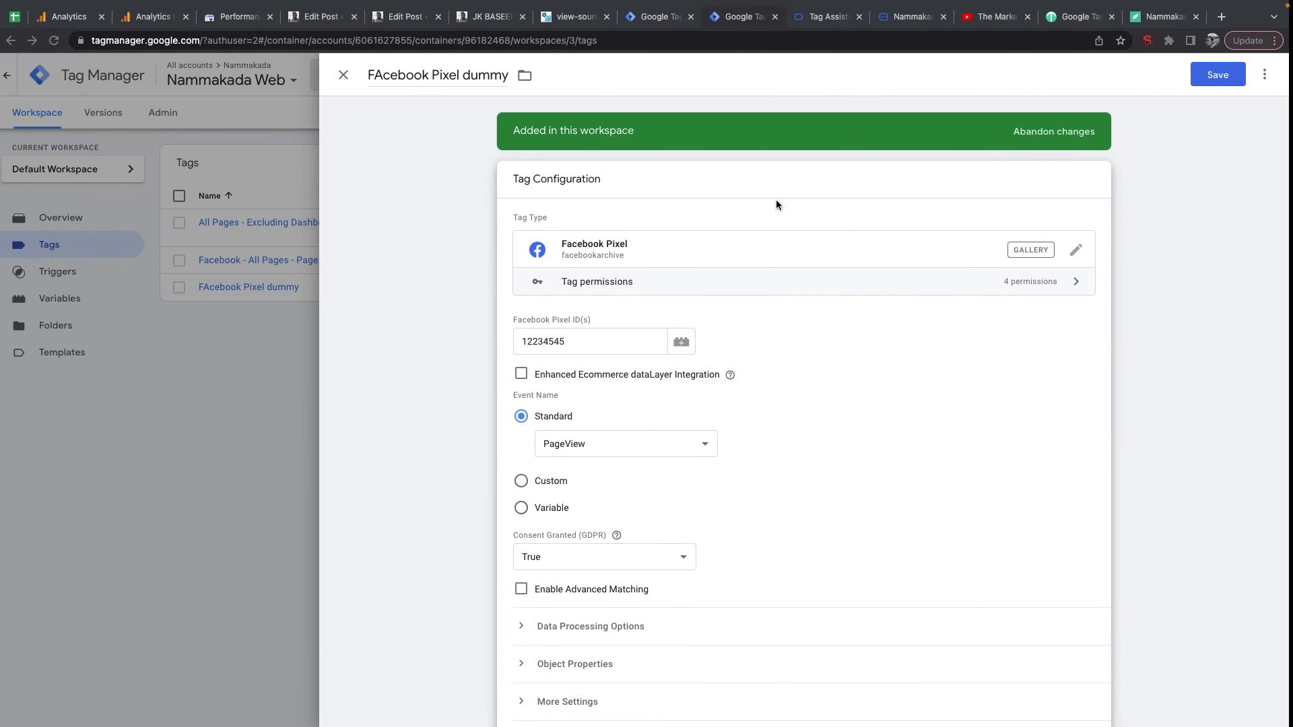
Step: Check the Window Loaded tags in Tag Assistant and open the விதைகள் - தாவரங்கள் category on the connected Nammakada site
click(1162, 17)
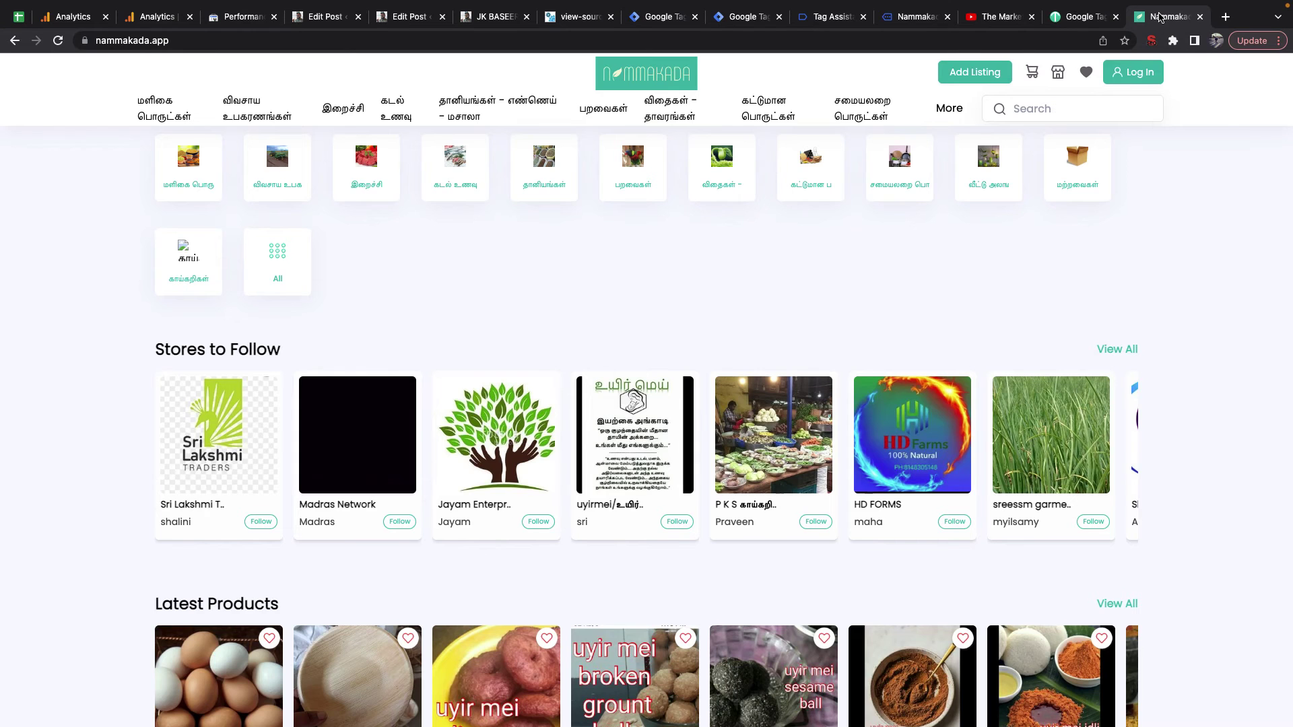
click(828, 20)
click(1154, 21)
click(821, 25)
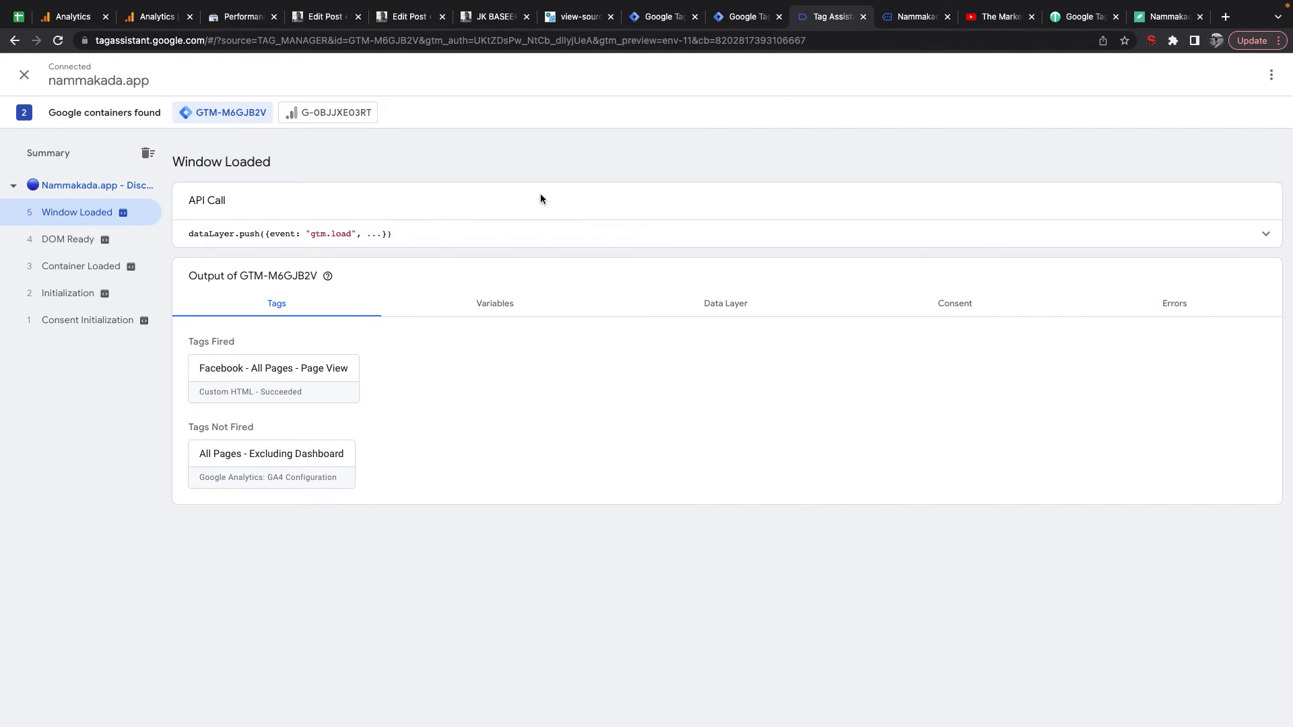
click(893, 27)
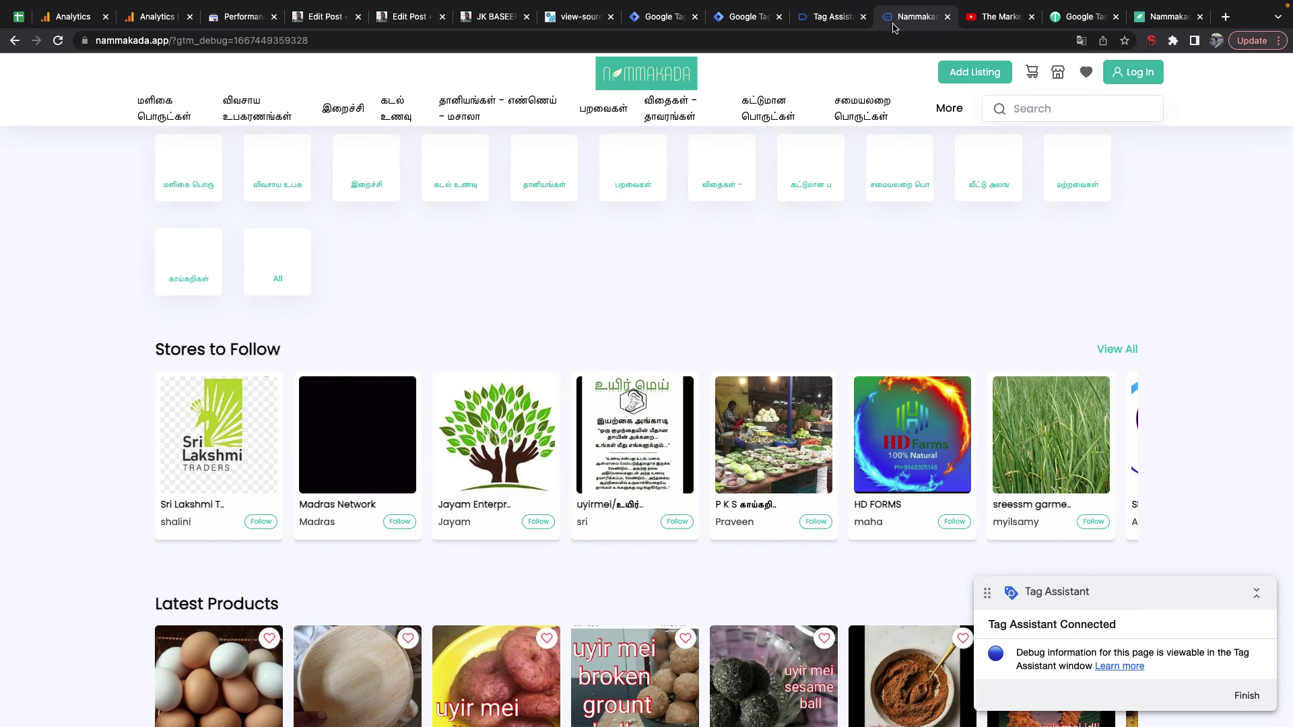
scroll(779, 458, down, 4)
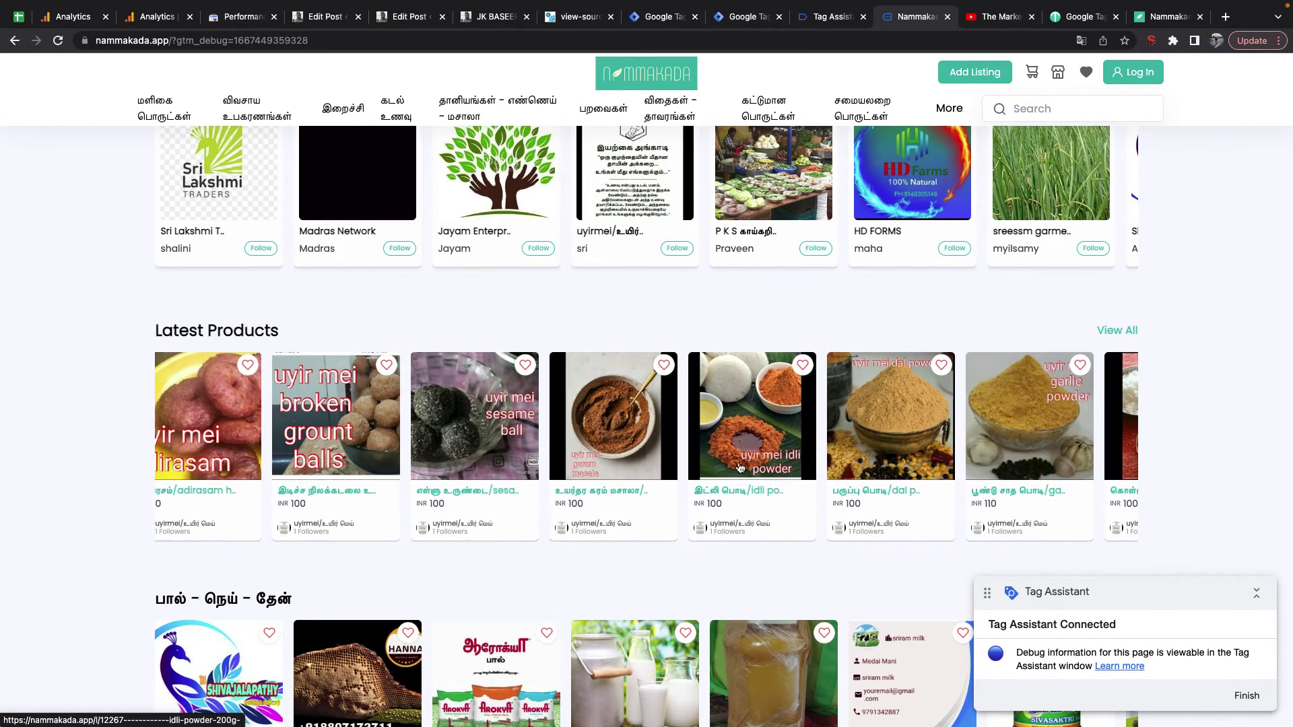
scroll(658, 713, down, 3)
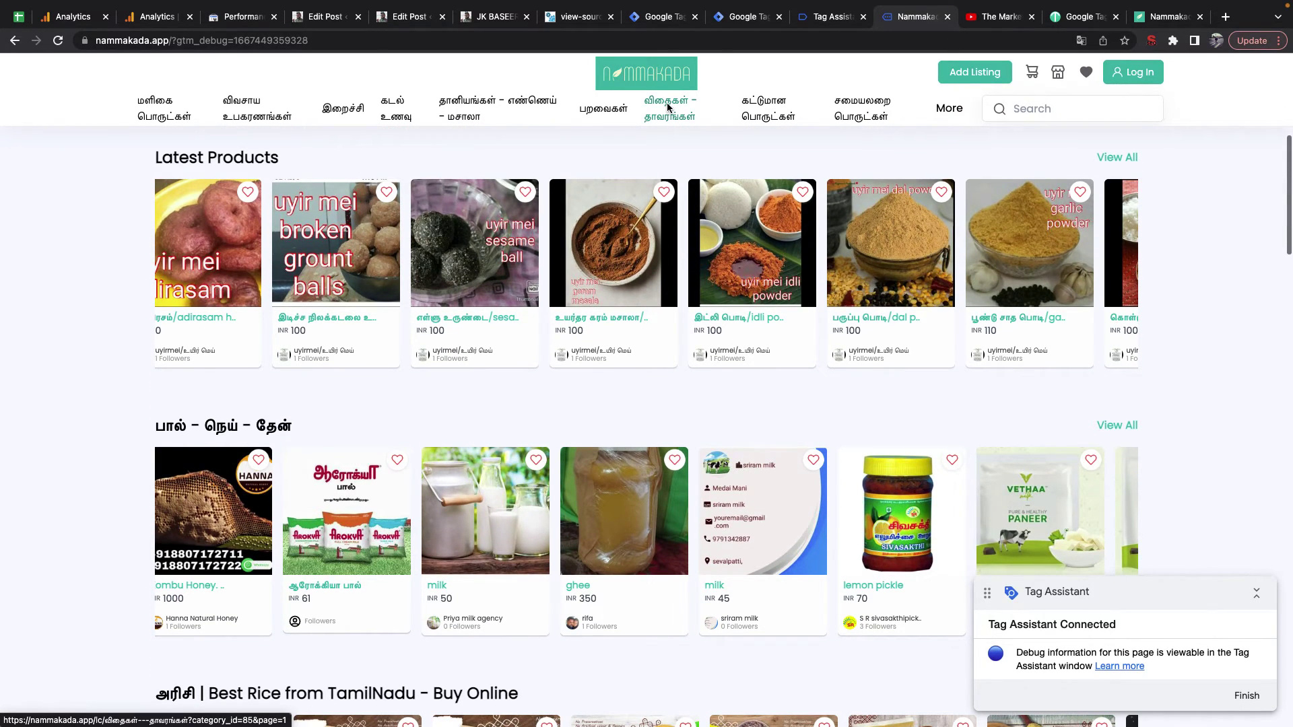
Step: Switch to Facebook Events Manager, check the Nammakada - Web pixel's overview for activity and return to its test events
key(ctrl+Right)
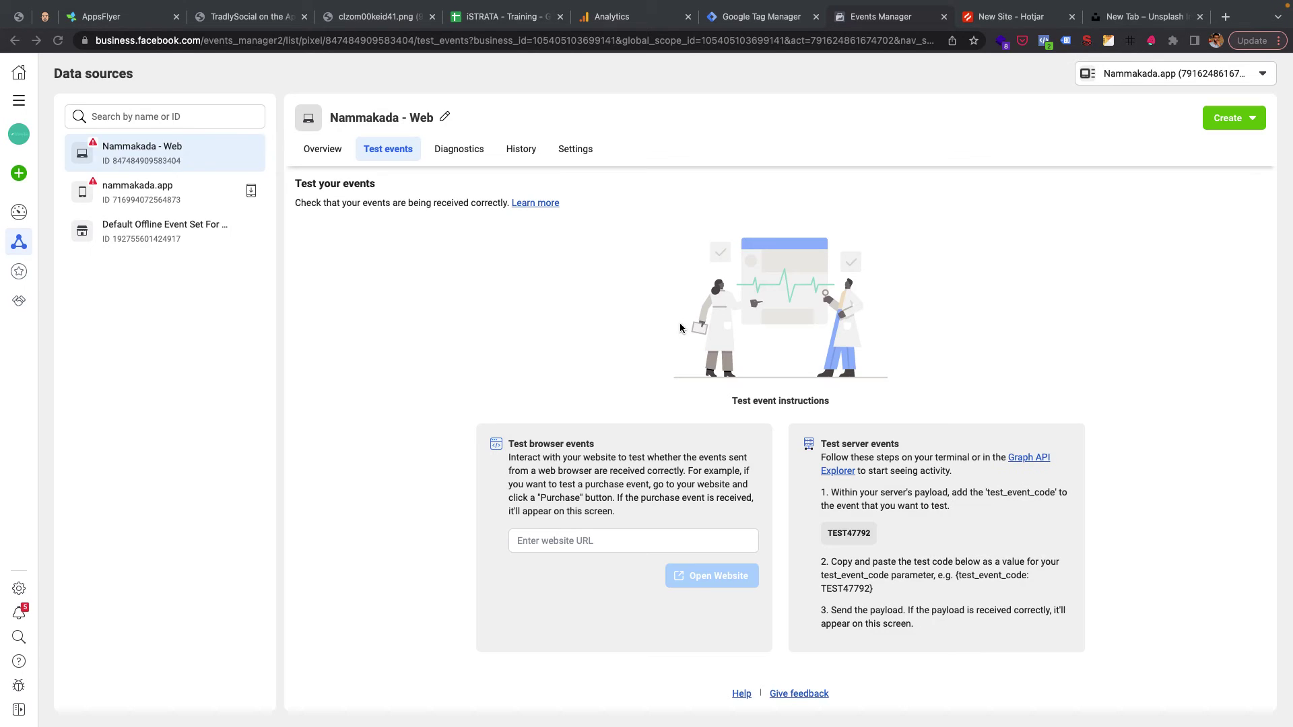
click(322, 149)
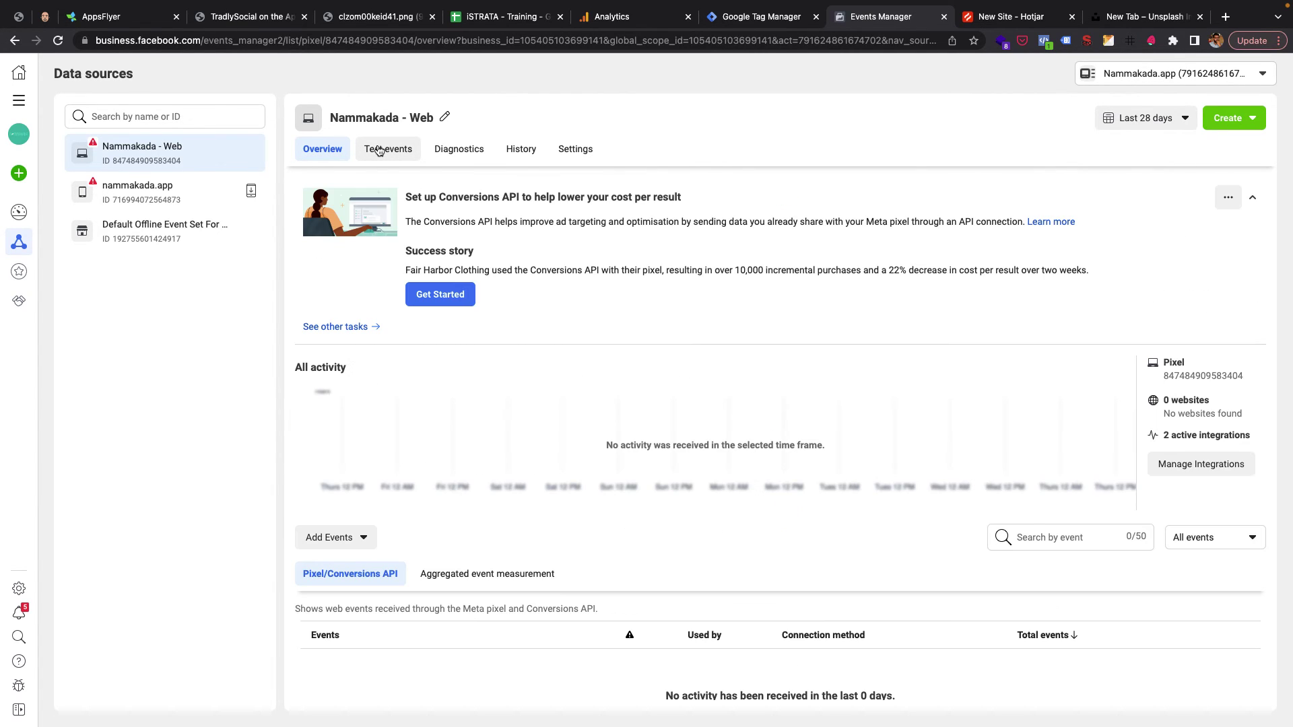
scroll(417, 303, down, 1)
scroll(447, 413, up, 1)
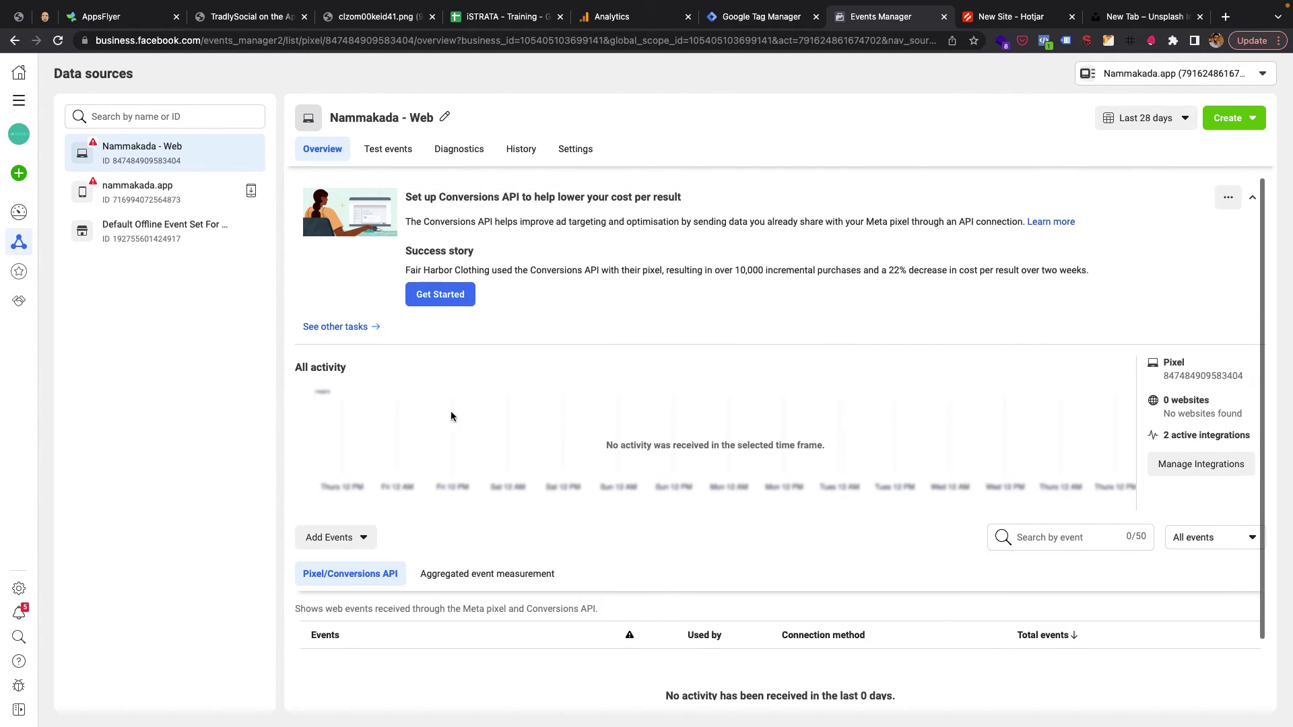
click(395, 149)
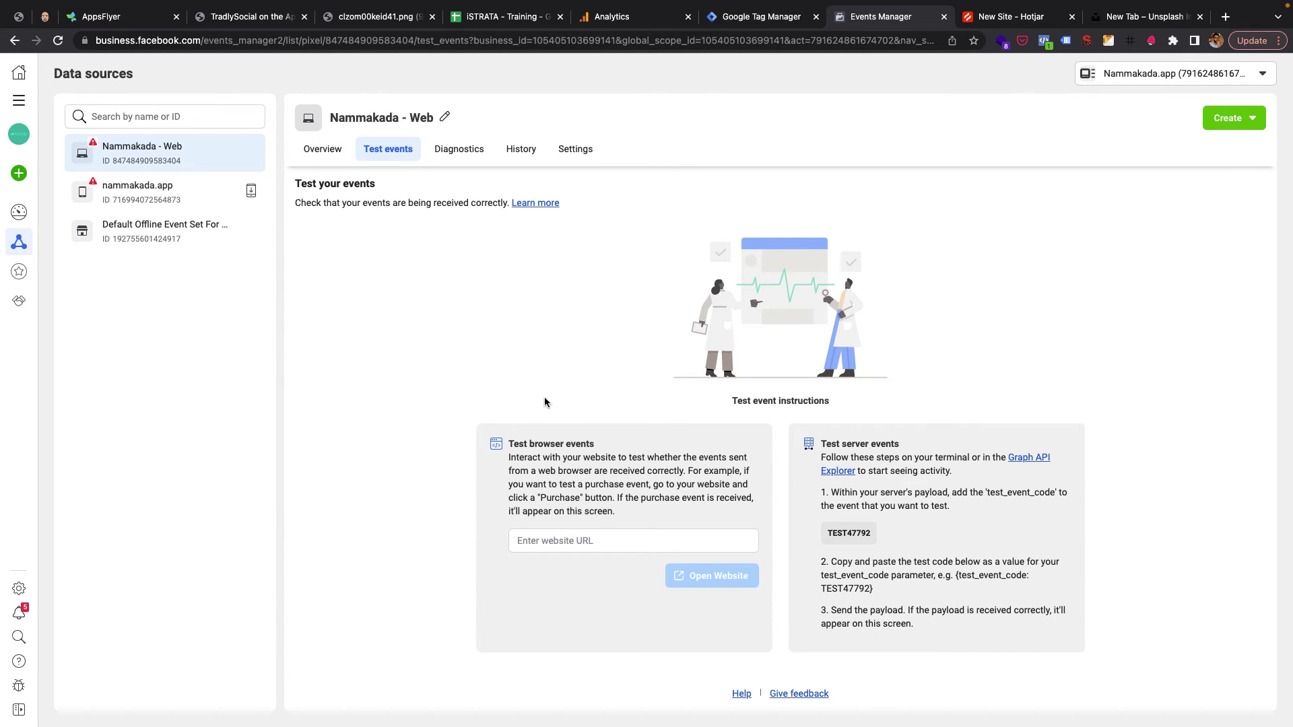
click(574, 539)
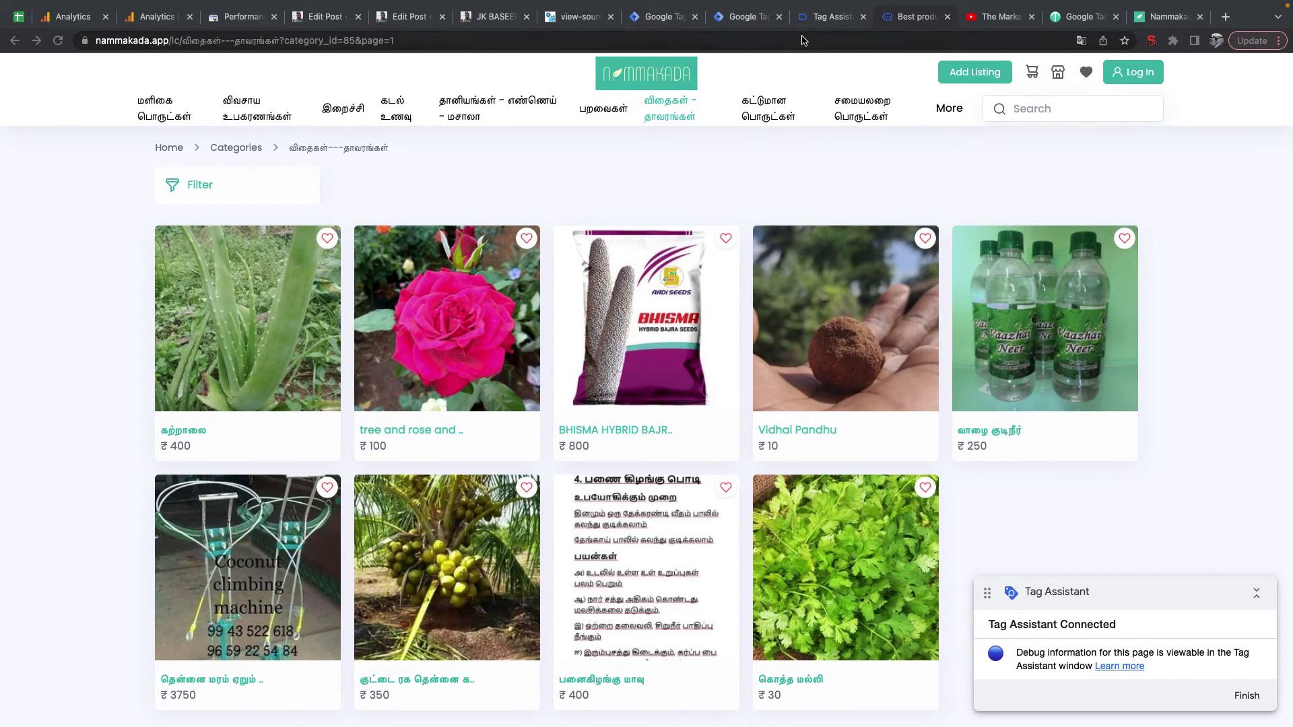
click(756, 27)
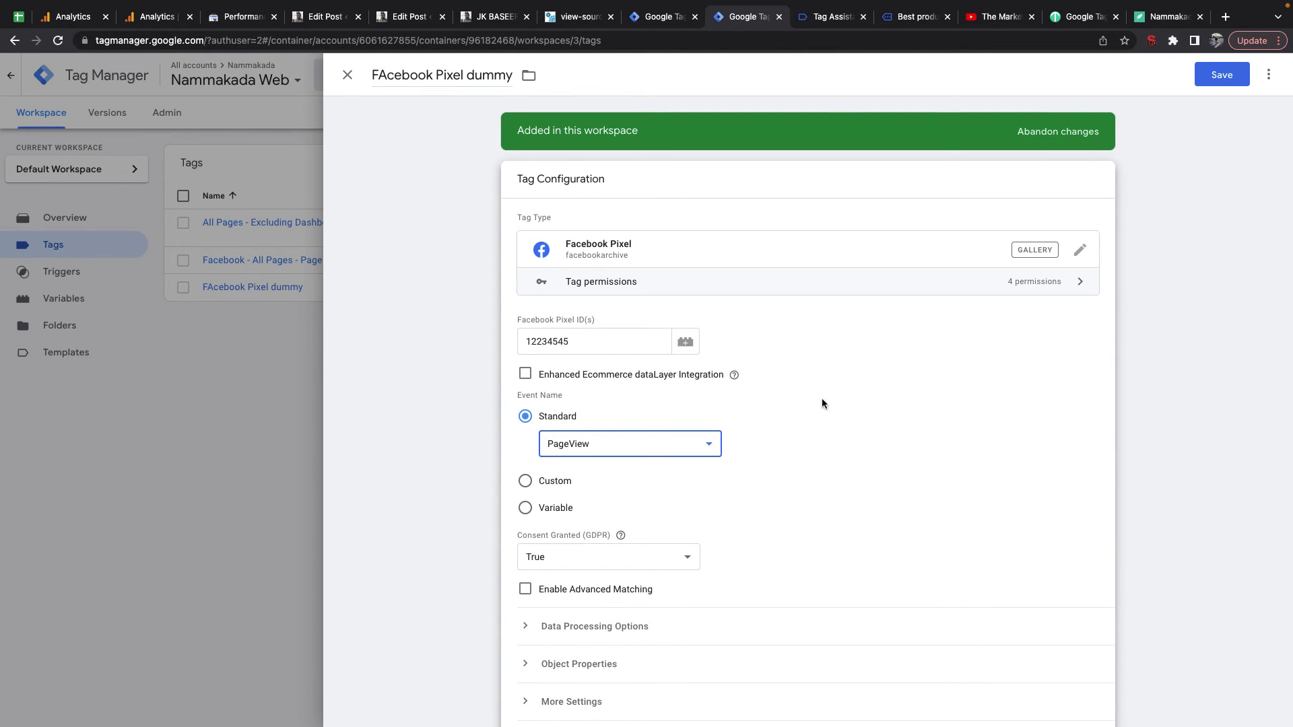
click(258, 301)
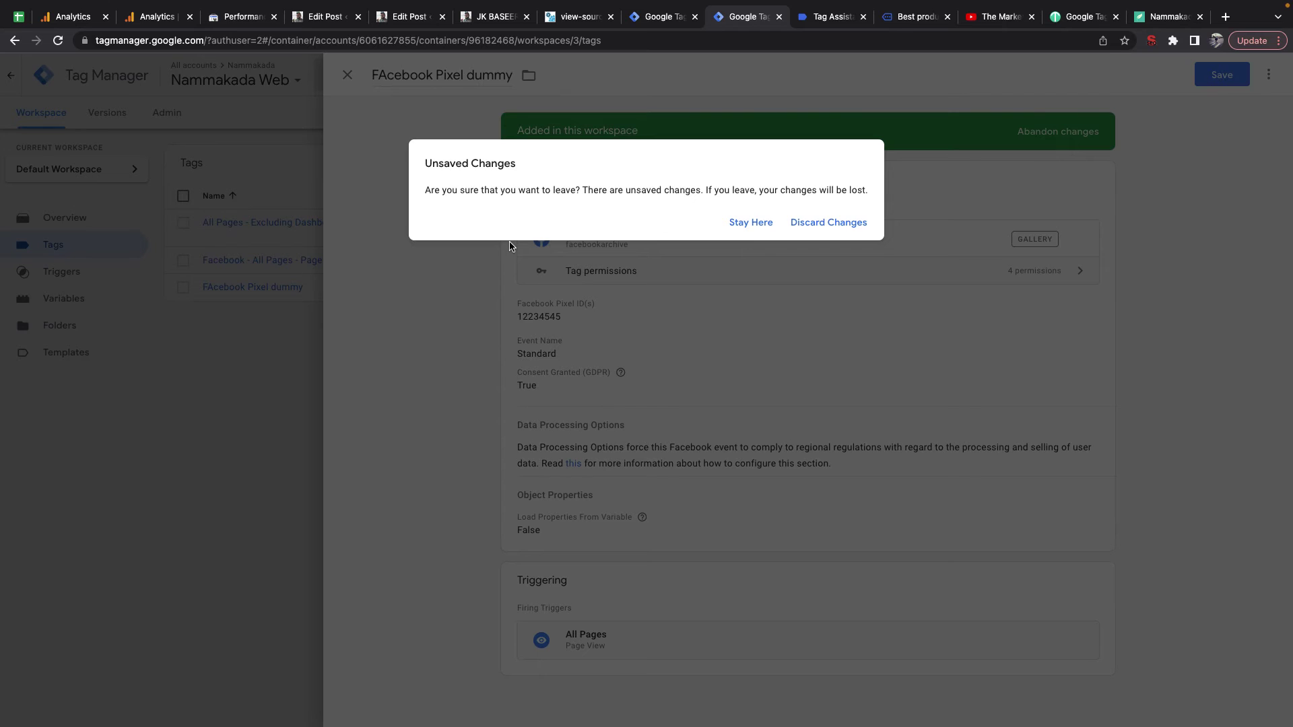
click(1167, 16)
click(581, 40)
key(super+c)
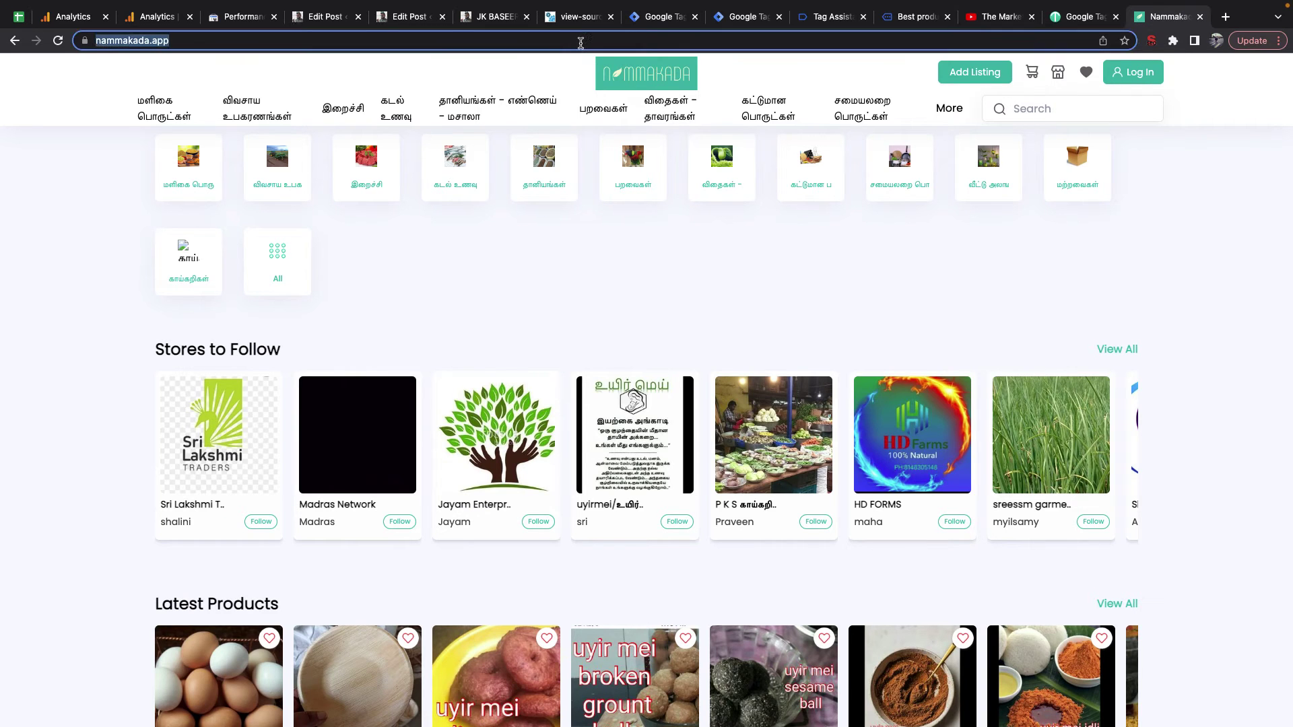
key(ctrl+Right)
click(537, 540)
key(super+v)
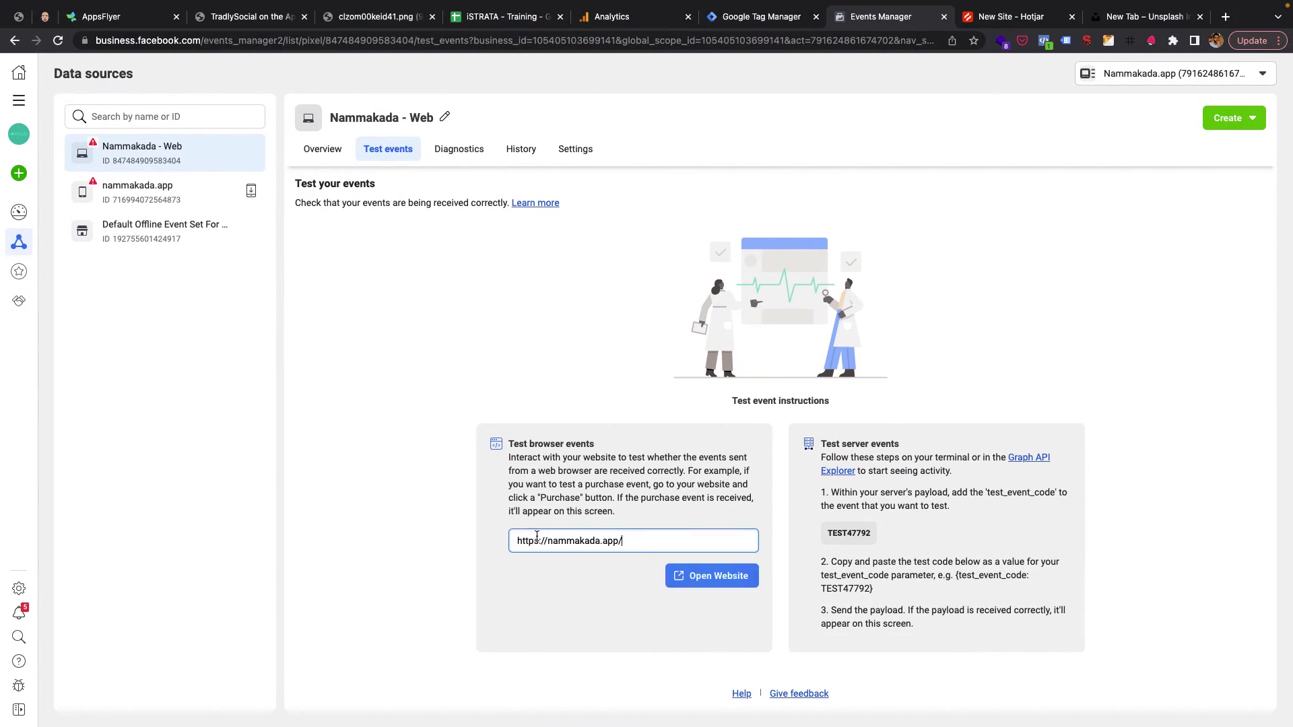
click(703, 581)
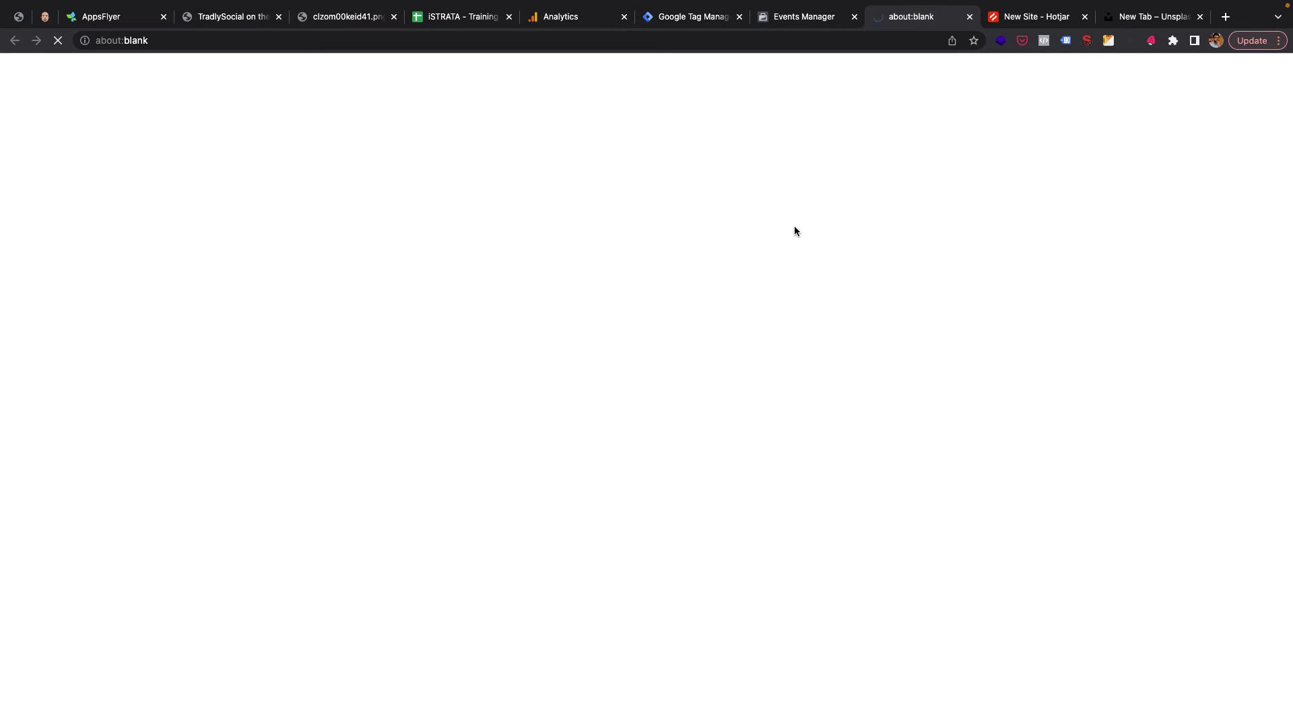
Step: Check the Nammakada - Web pixel's test events against the opened test website, then show the pixel's overview
click(788, 27)
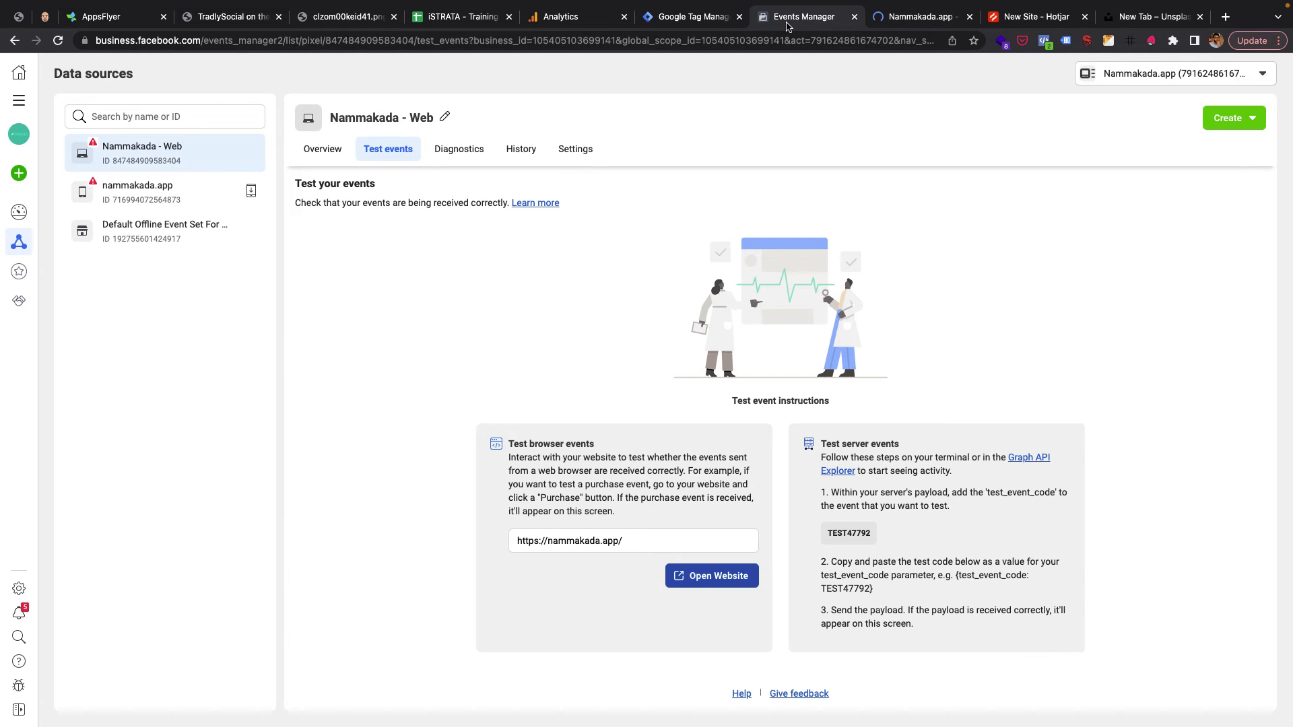
click(879, 20)
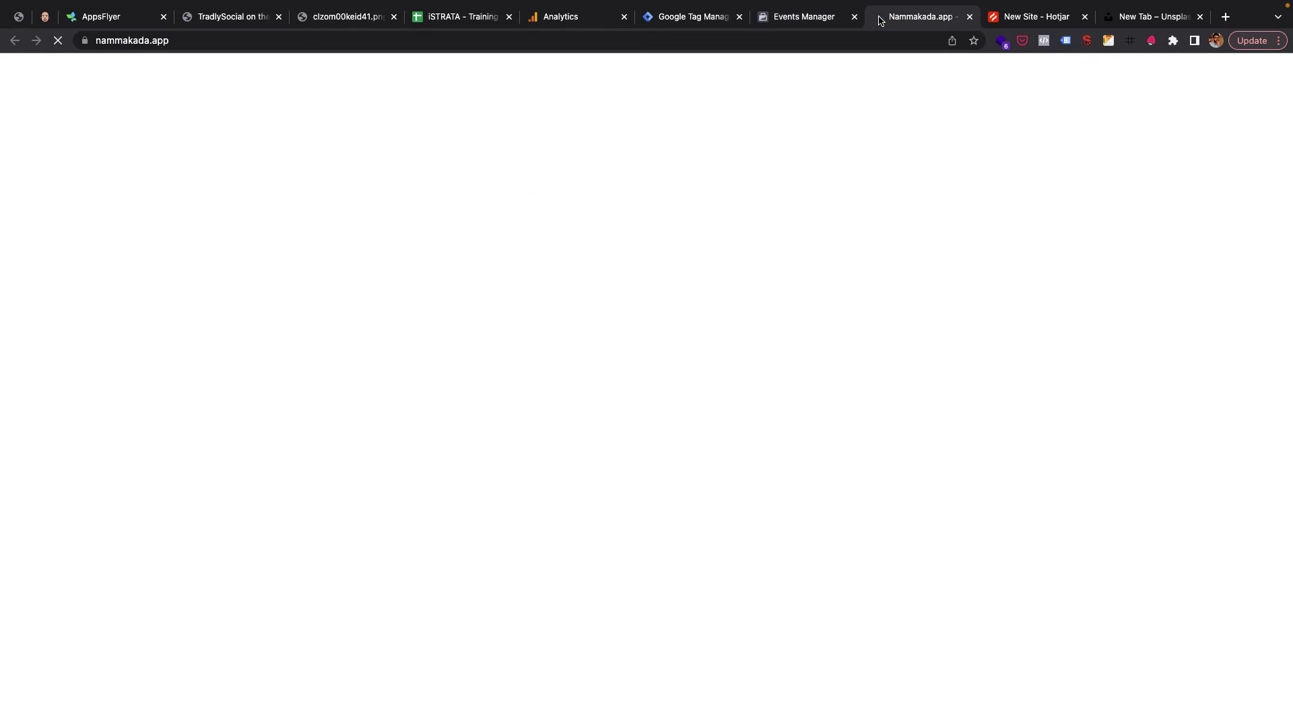
click(796, 20)
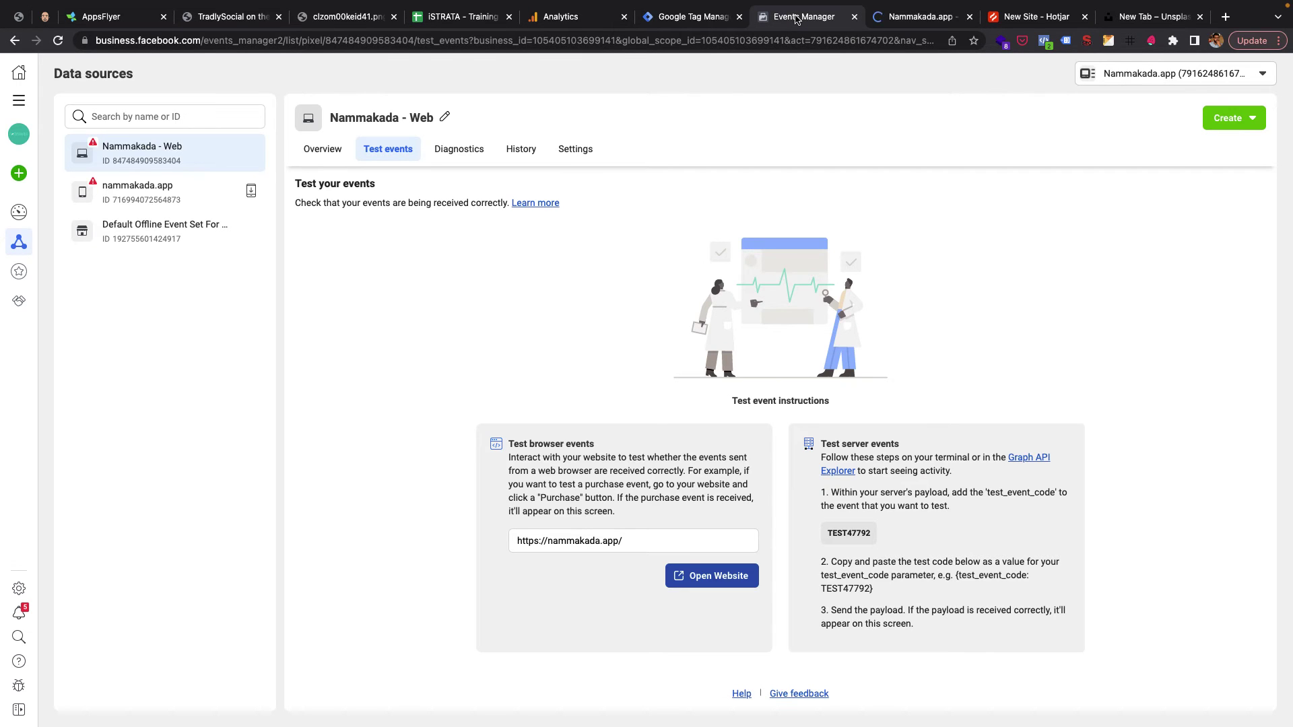
click(315, 152)
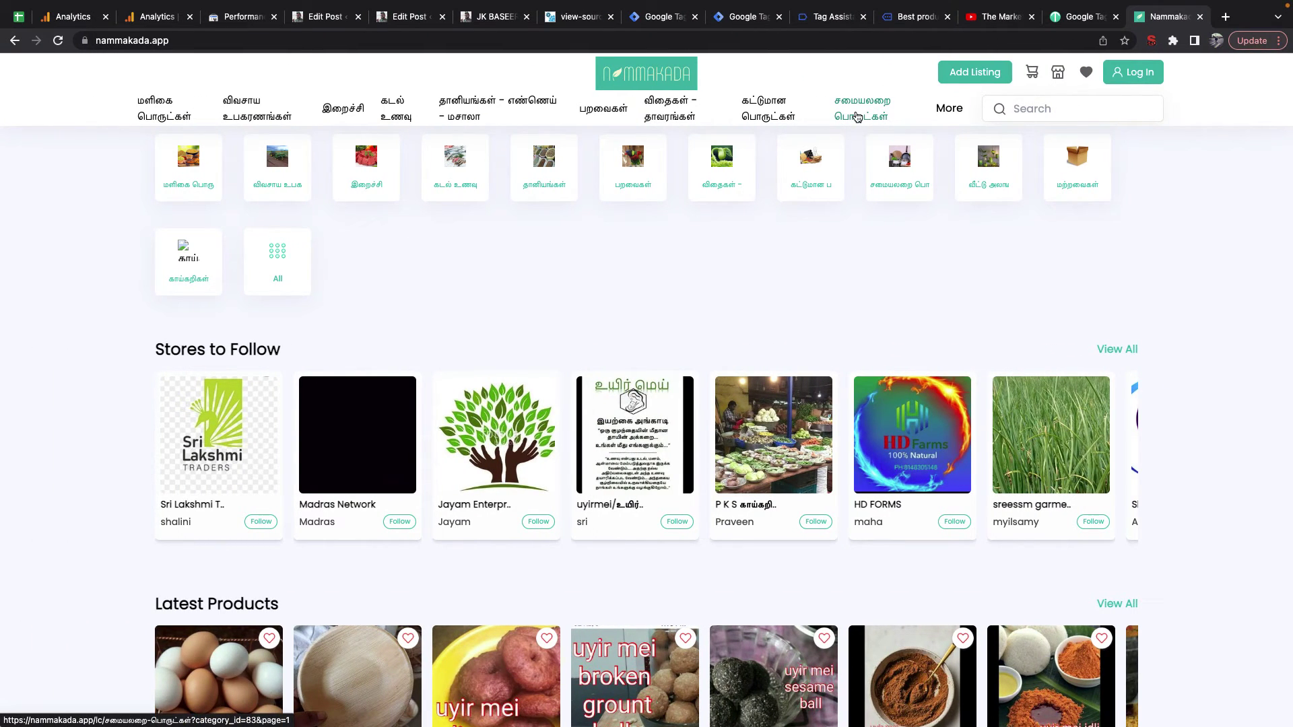
Step: Open the சமையலறை பொருட்கள் category on the live Nammakada site and check the pixel's activity in the Events Manager overview
click(801, 166)
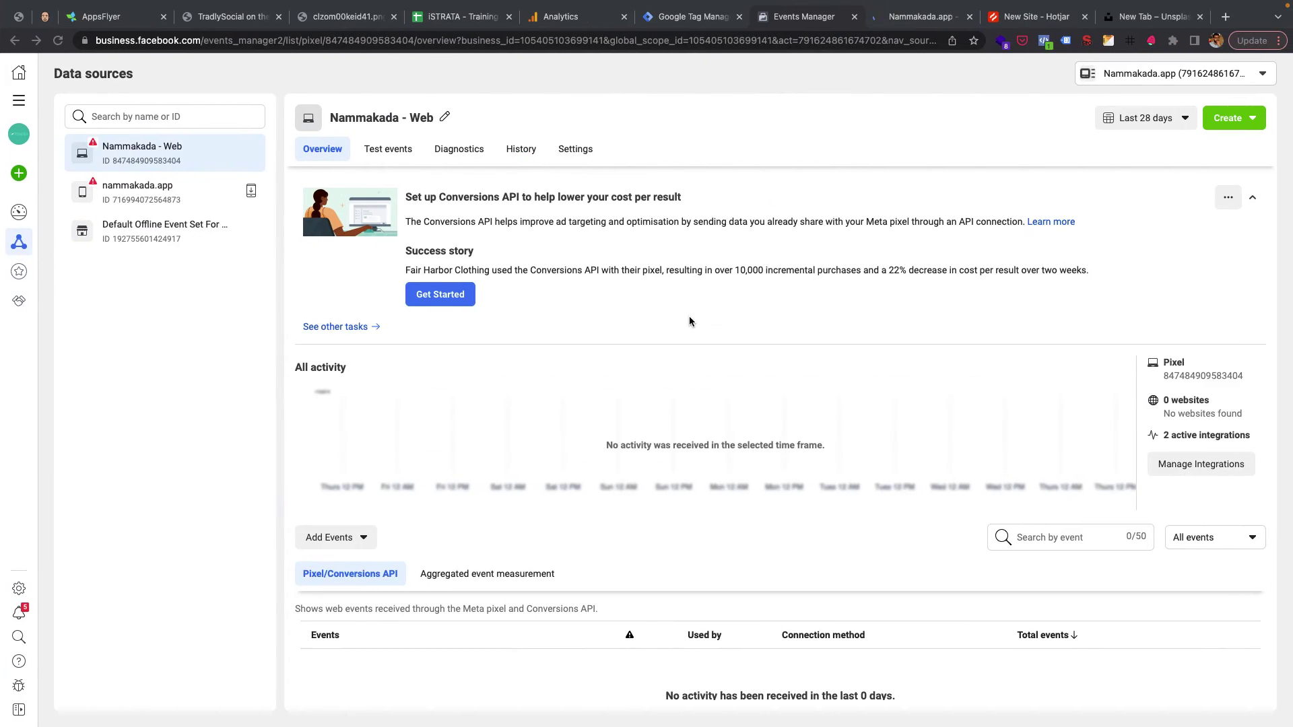
scroll(625, 653, down, 2)
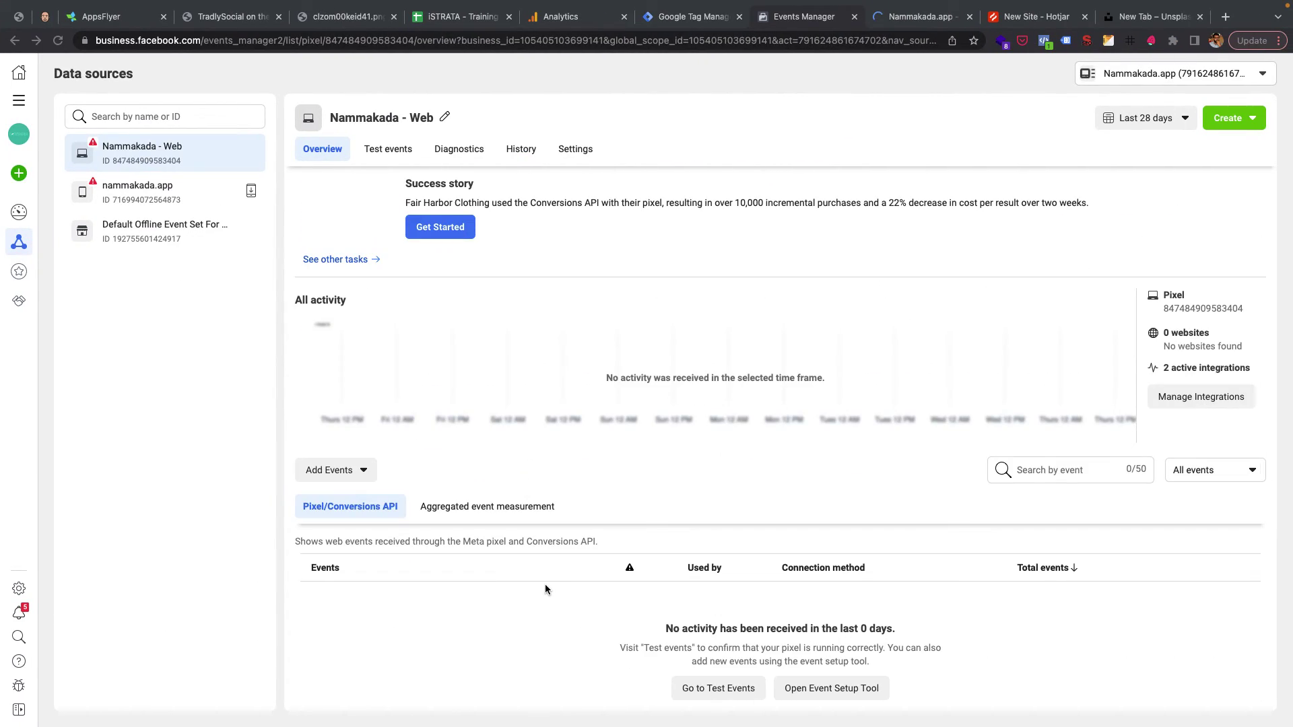
scroll(544, 584, up, 1)
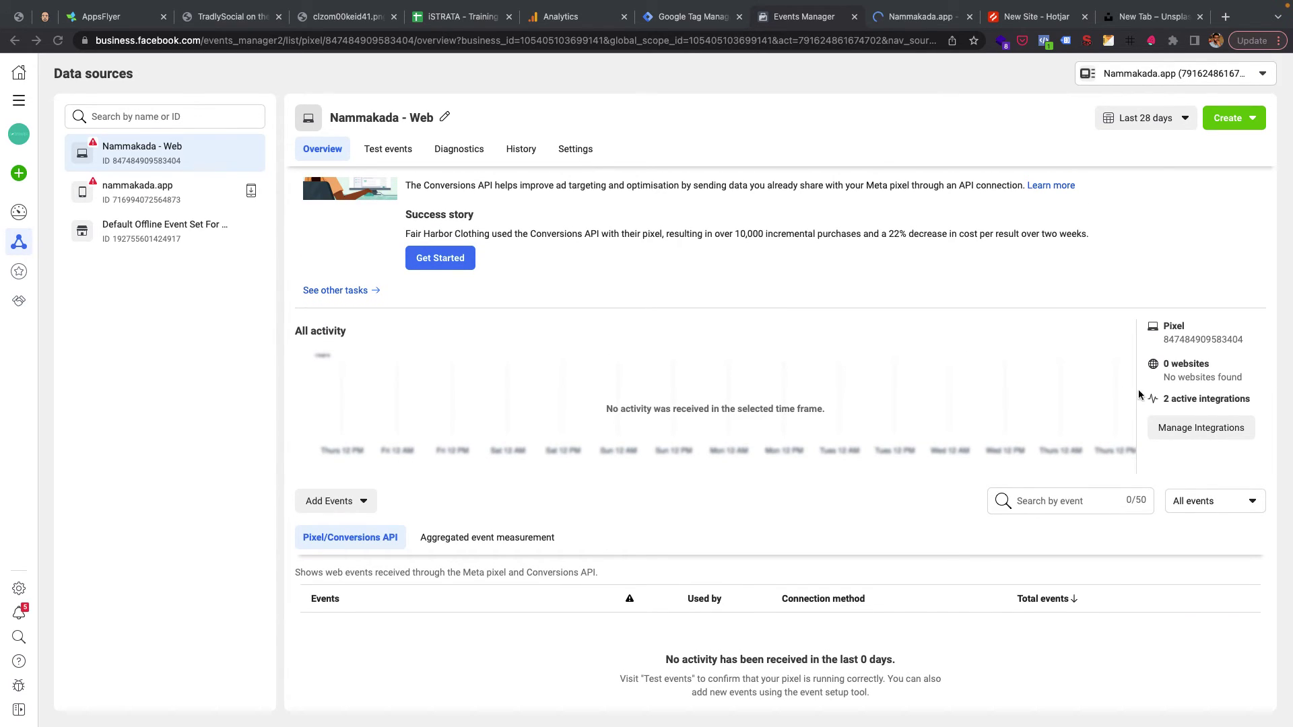
Step: Copy the Nammakada - Web pixel's ID from its overview and switch back to the browser window with the Nammakada site
drag(1243, 341, 1157, 340)
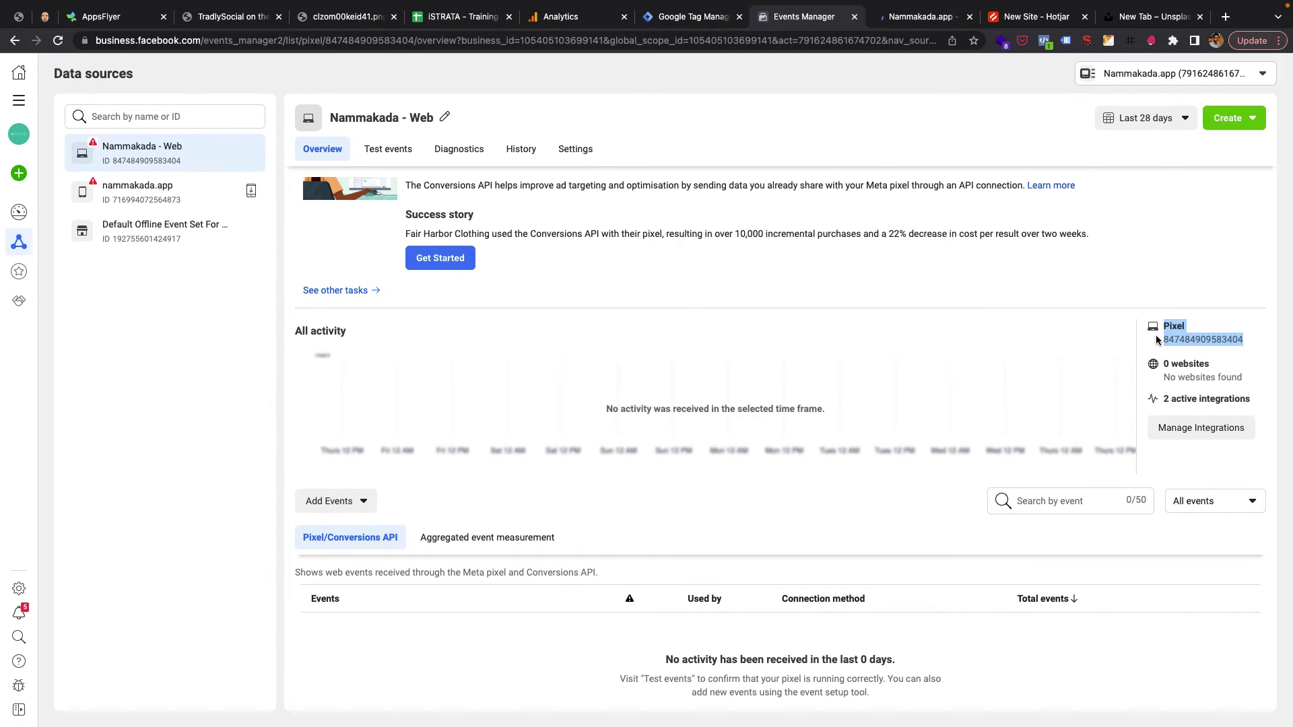
drag(1246, 340, 1166, 344)
key(super+c)
key(ctrl+Left)
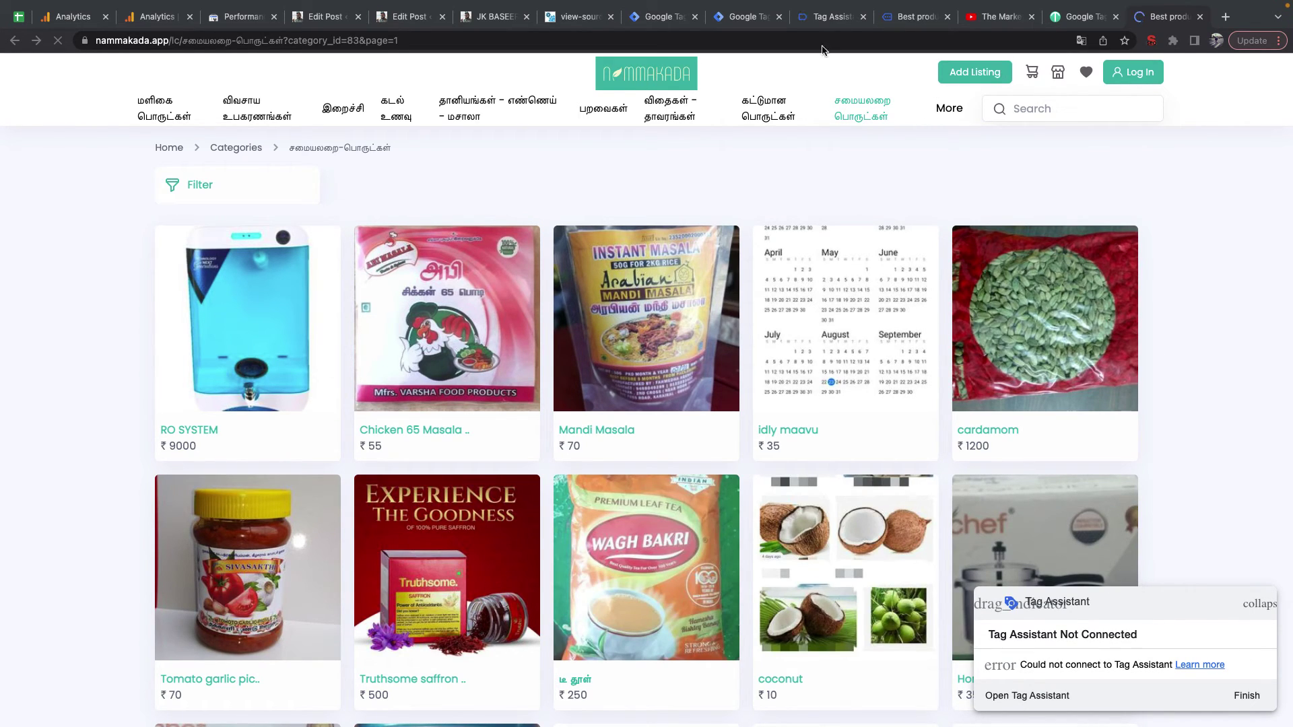
Step: Return to the Nammakada Web container in Tag Manager and close the FAcebook Pixel dummy tag, discarding its unsaved changes
click(736, 17)
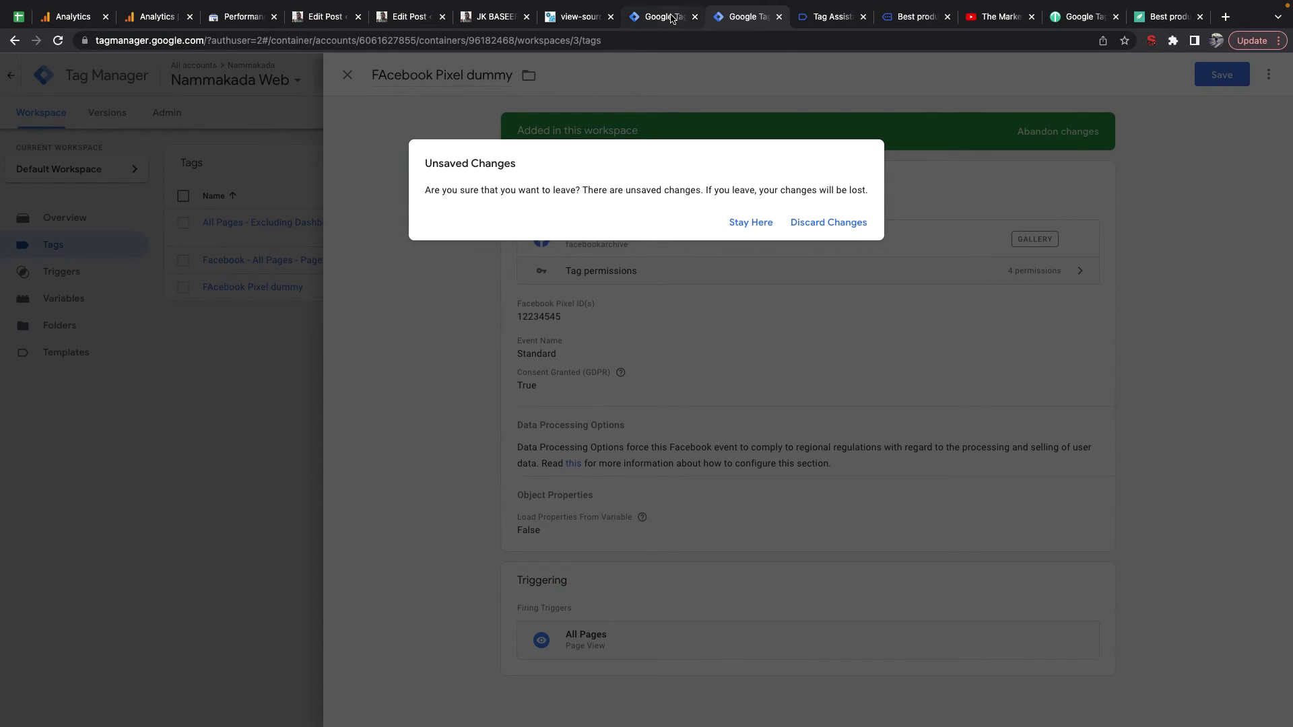
click(753, 225)
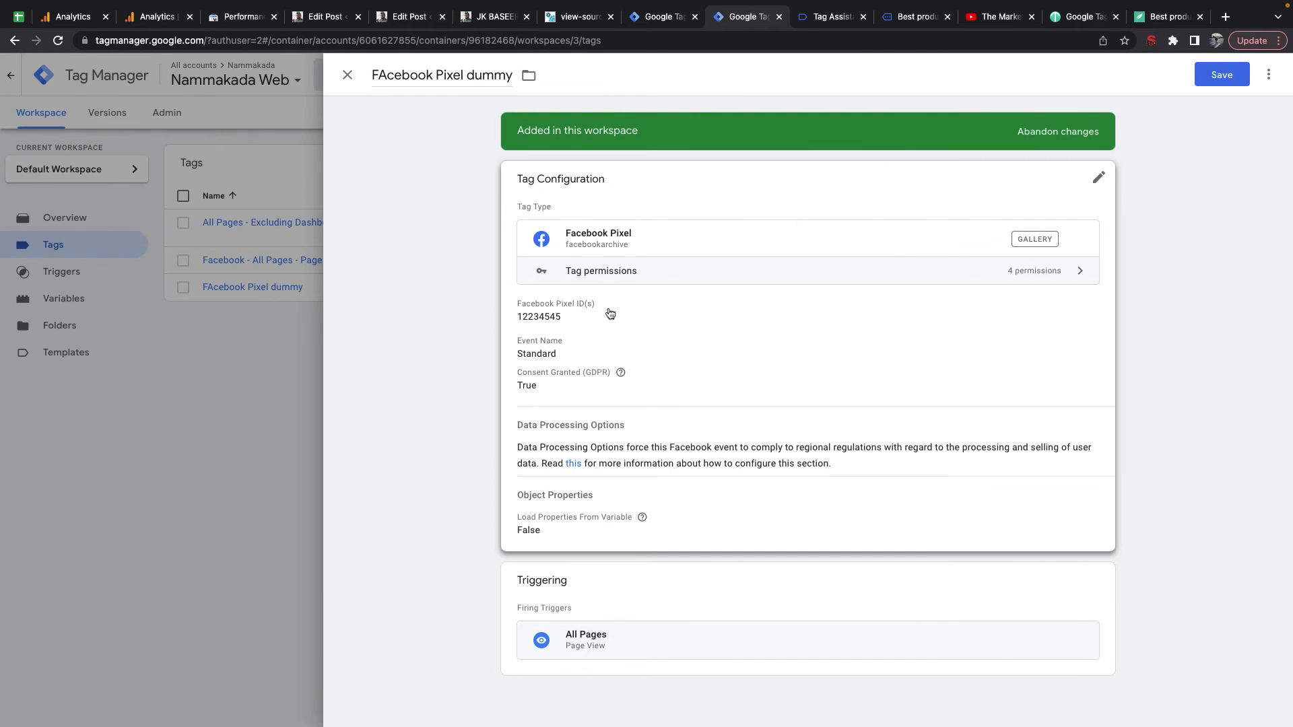
click(592, 307)
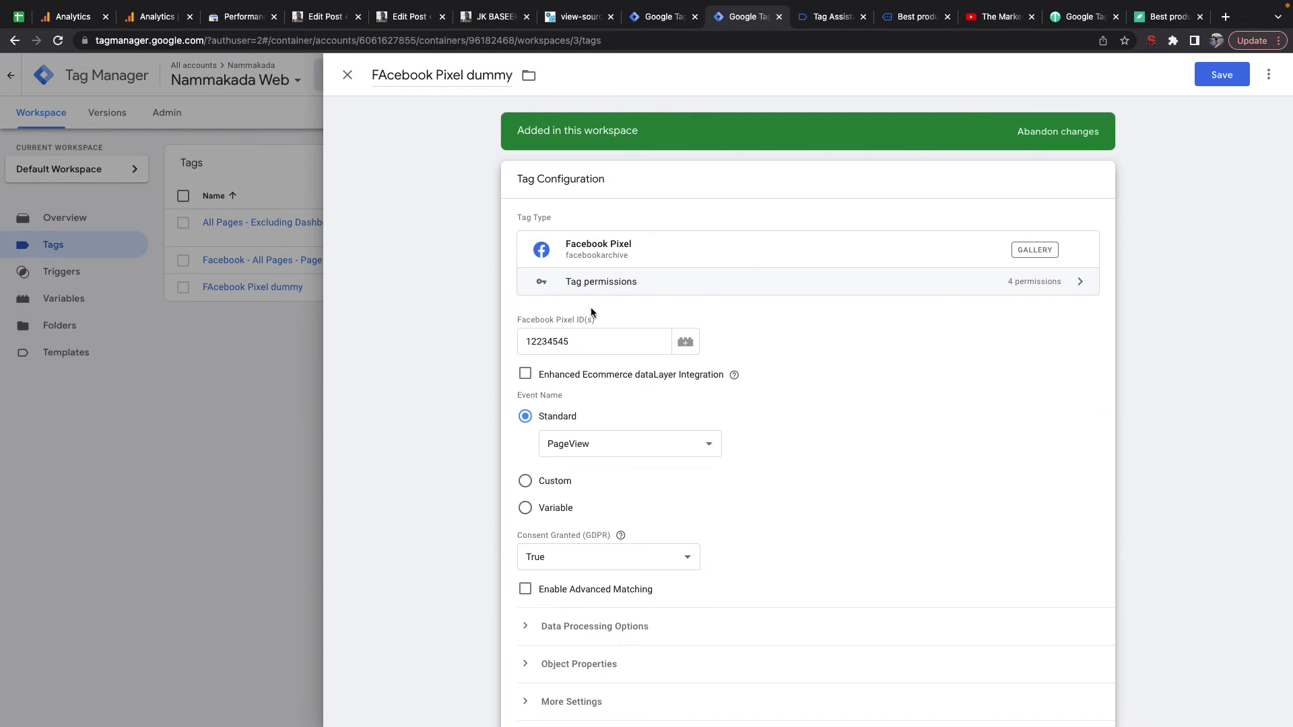
click(348, 76)
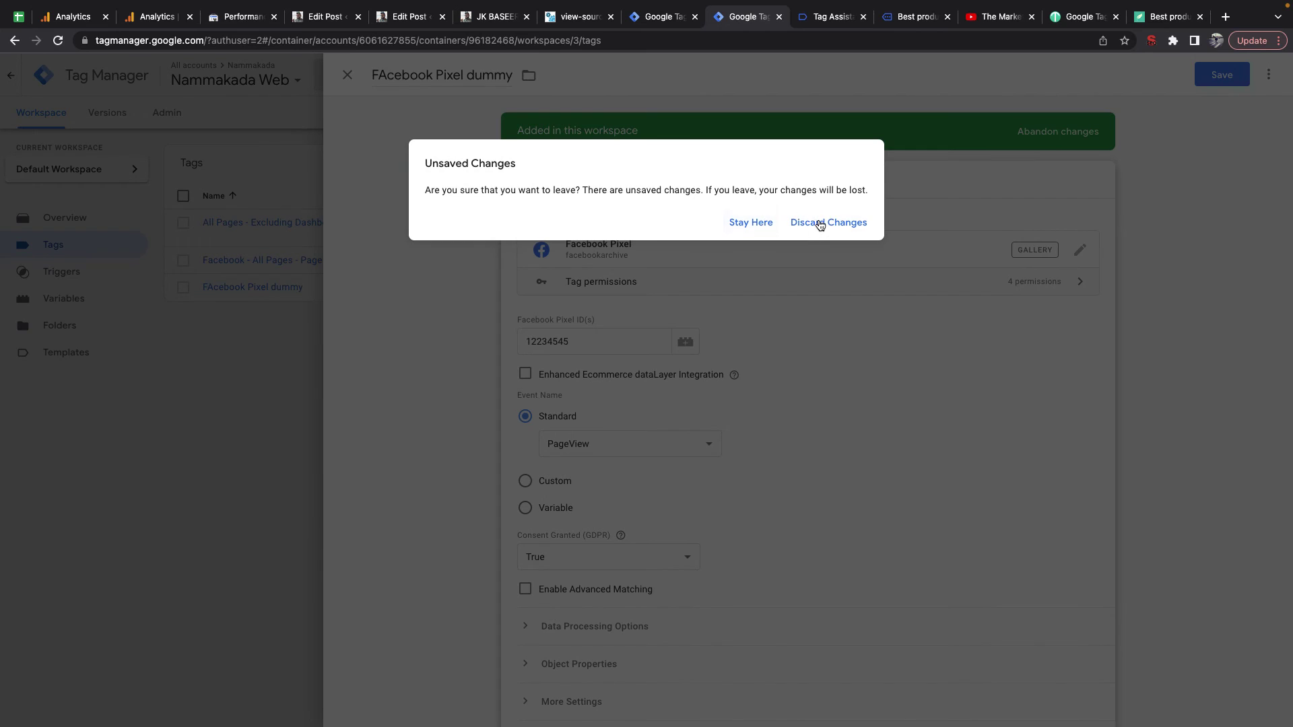
click(821, 222)
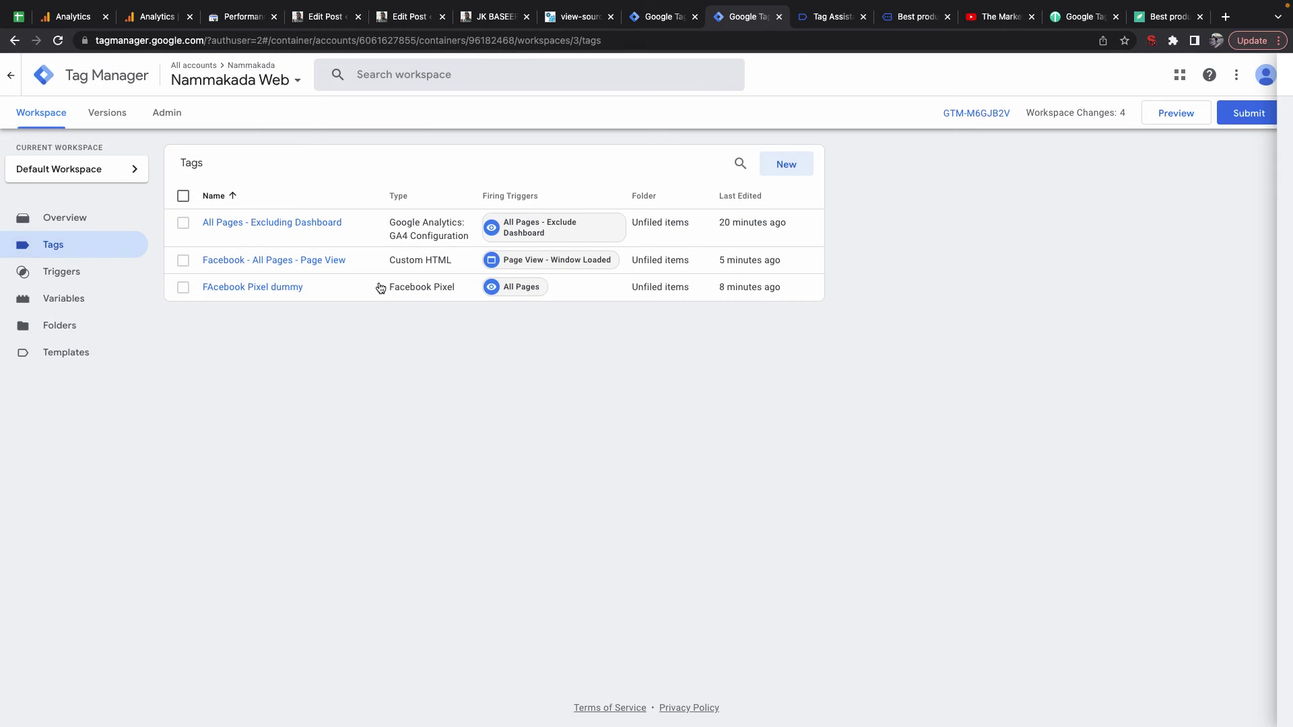
Step: Compare the pixel ID in the Facebook - All Pages - Page View tag's code with the copied pixel ID
click(274, 261)
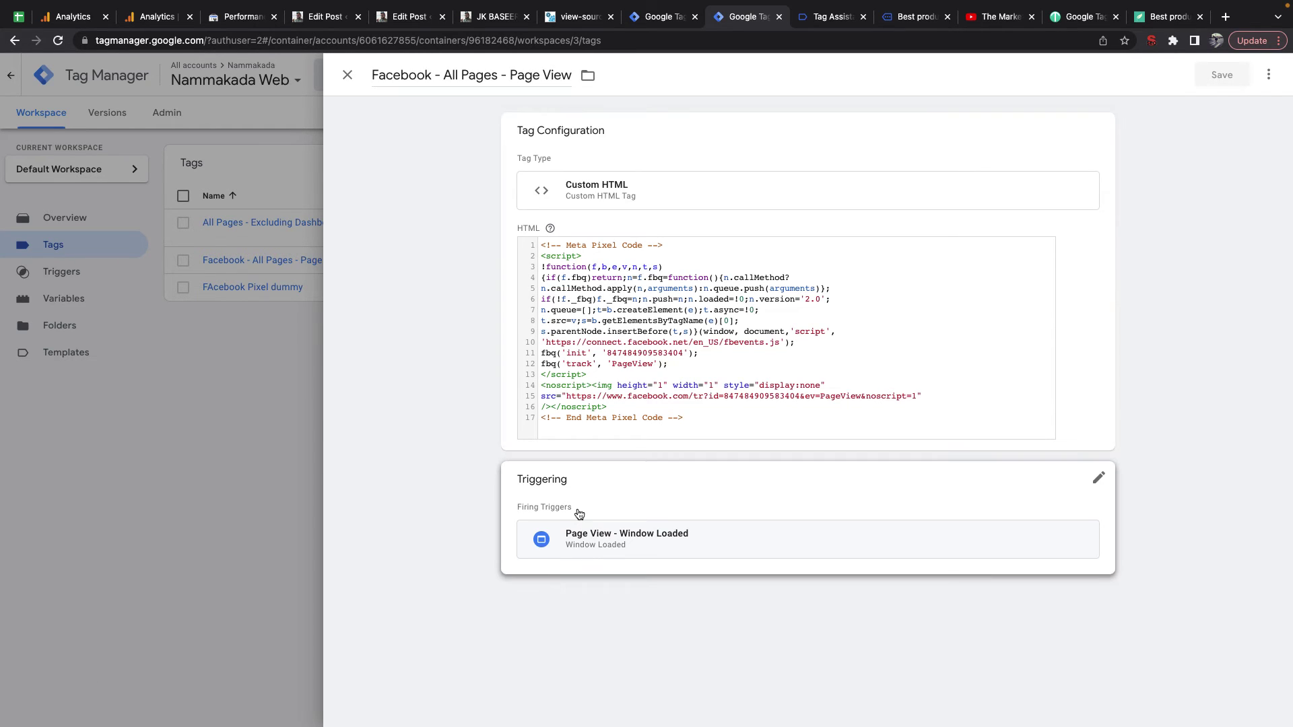
key(super+space)
key(super+v)
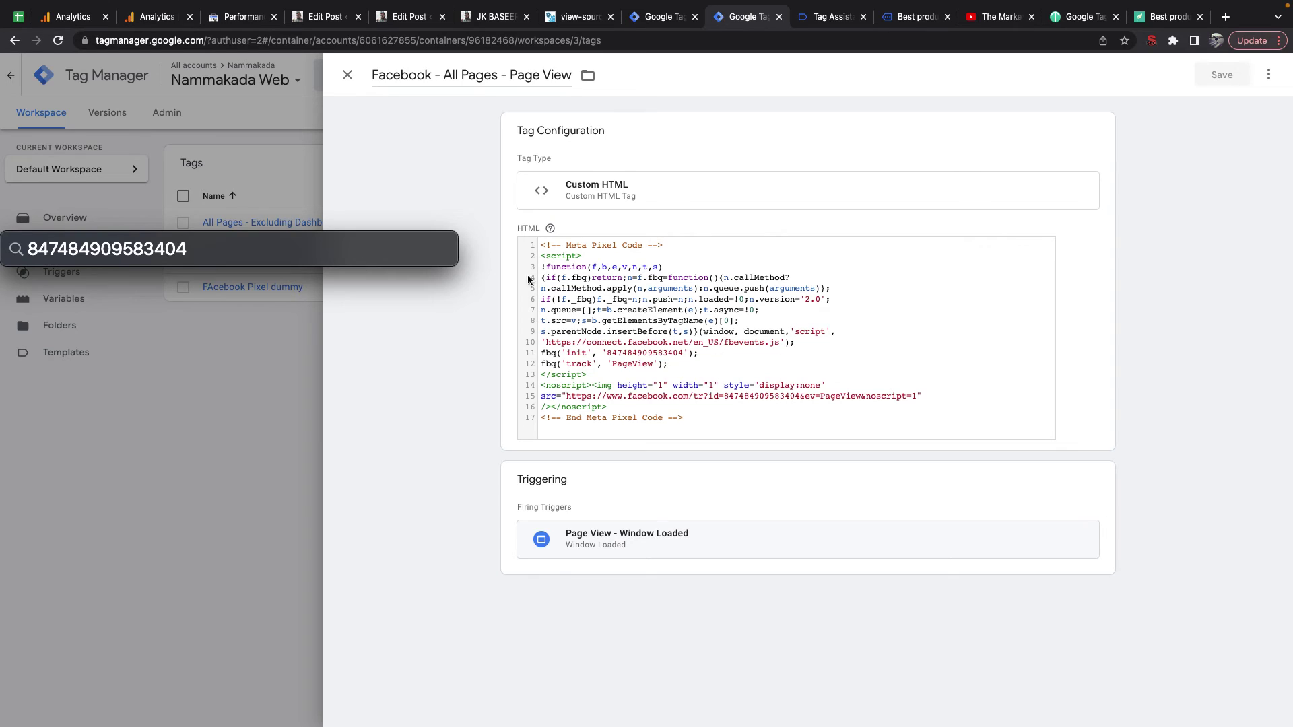
Step: Switch to Events Manager and check the Nammakada - Web pixel's aggregated event measurement and Pixel/Conversions API activity
key(super+grave)
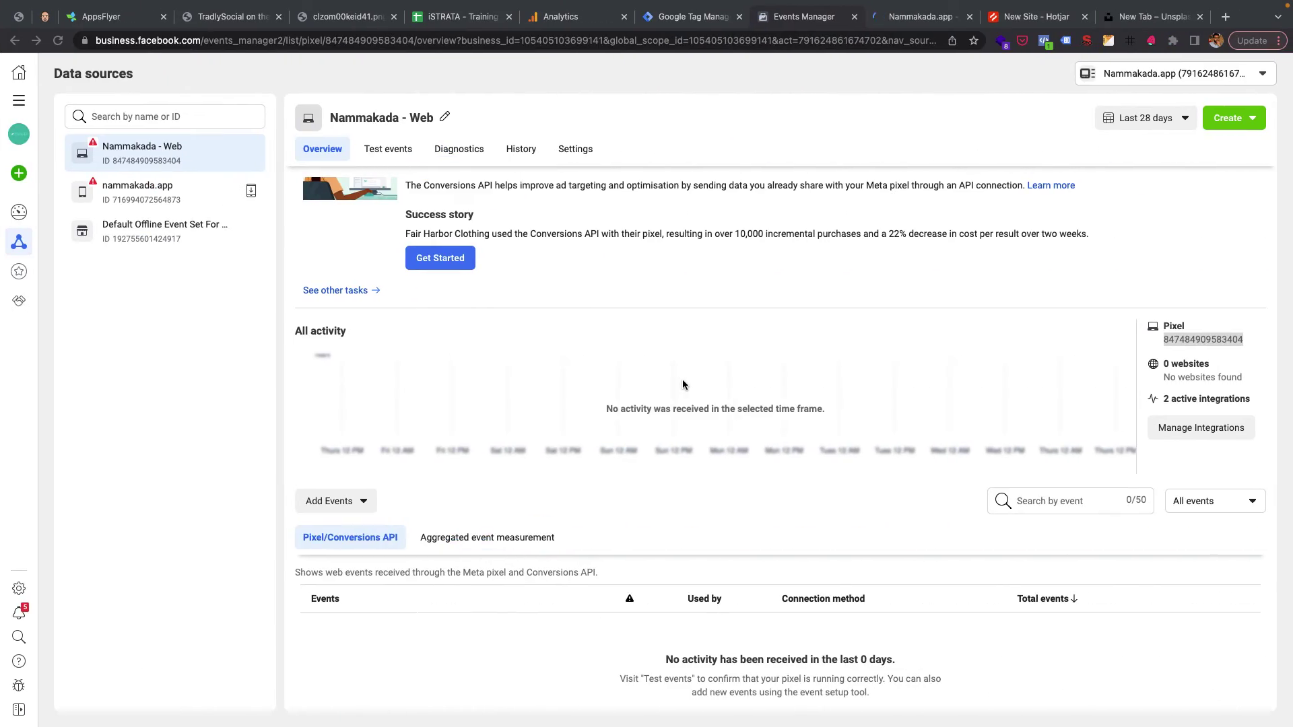
click(431, 509)
click(423, 510)
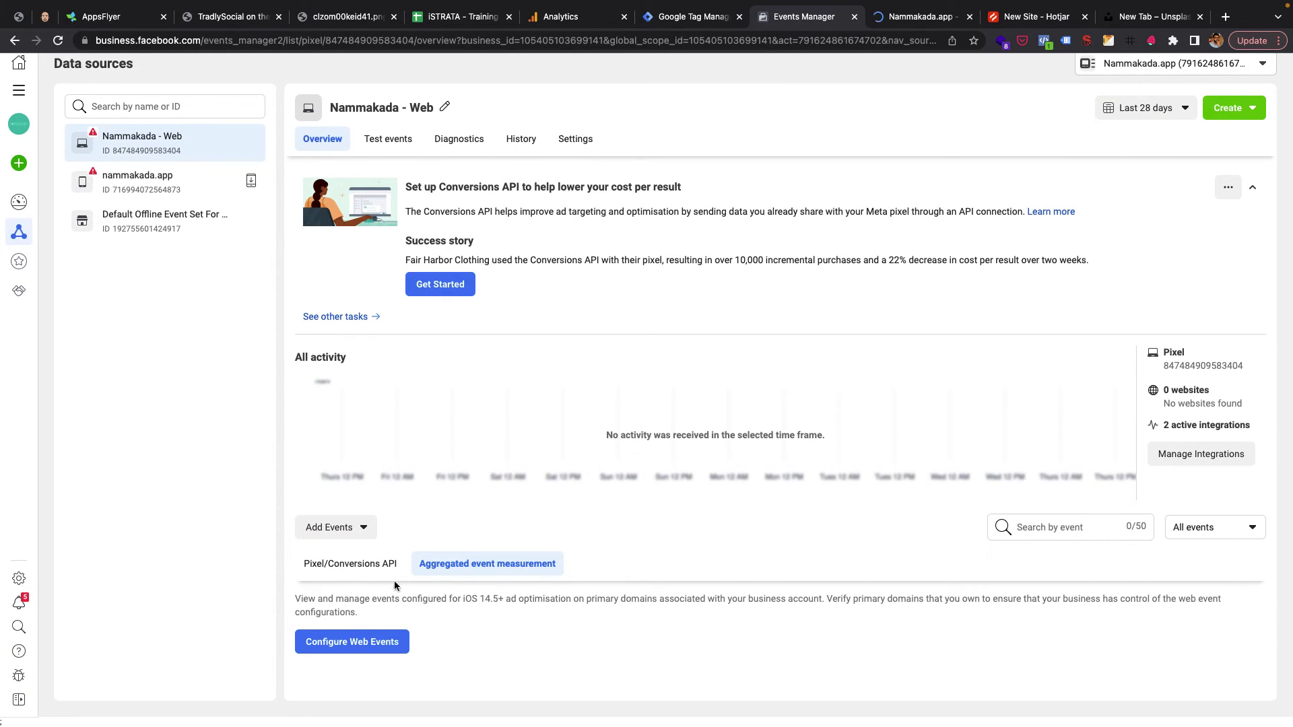
click(377, 567)
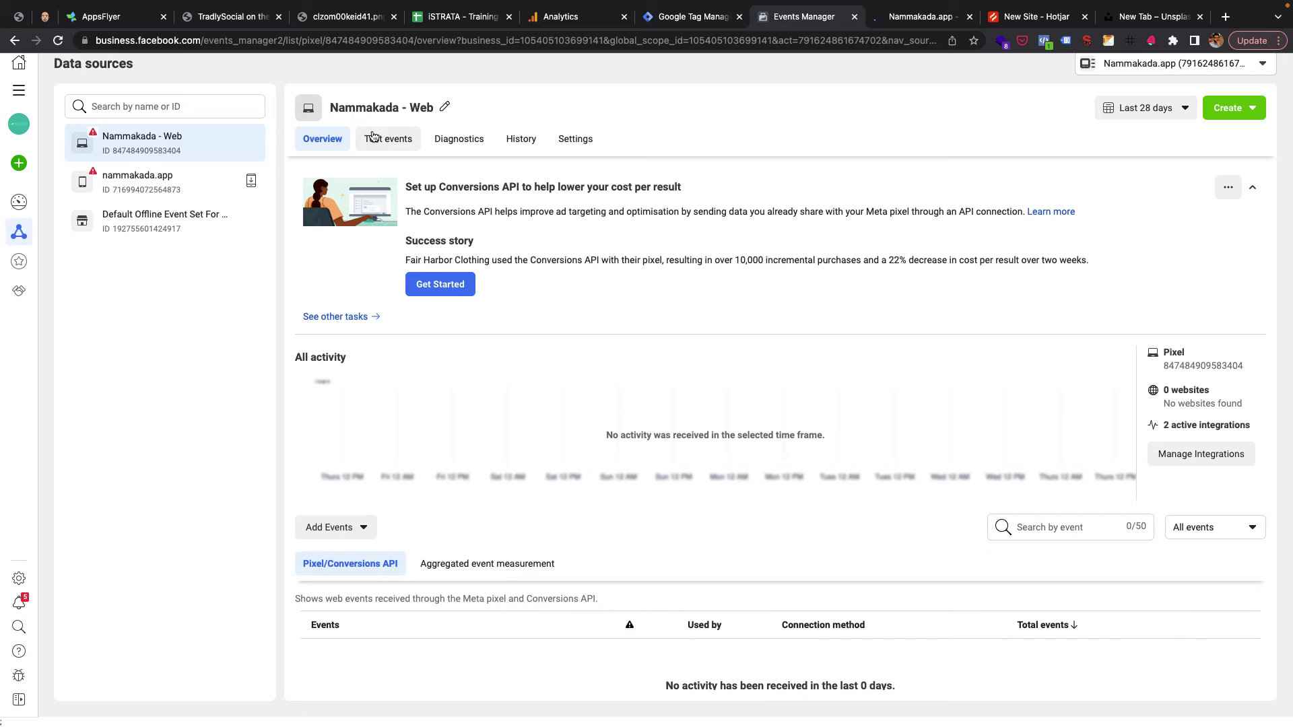
scroll(628, 349, down, 2)
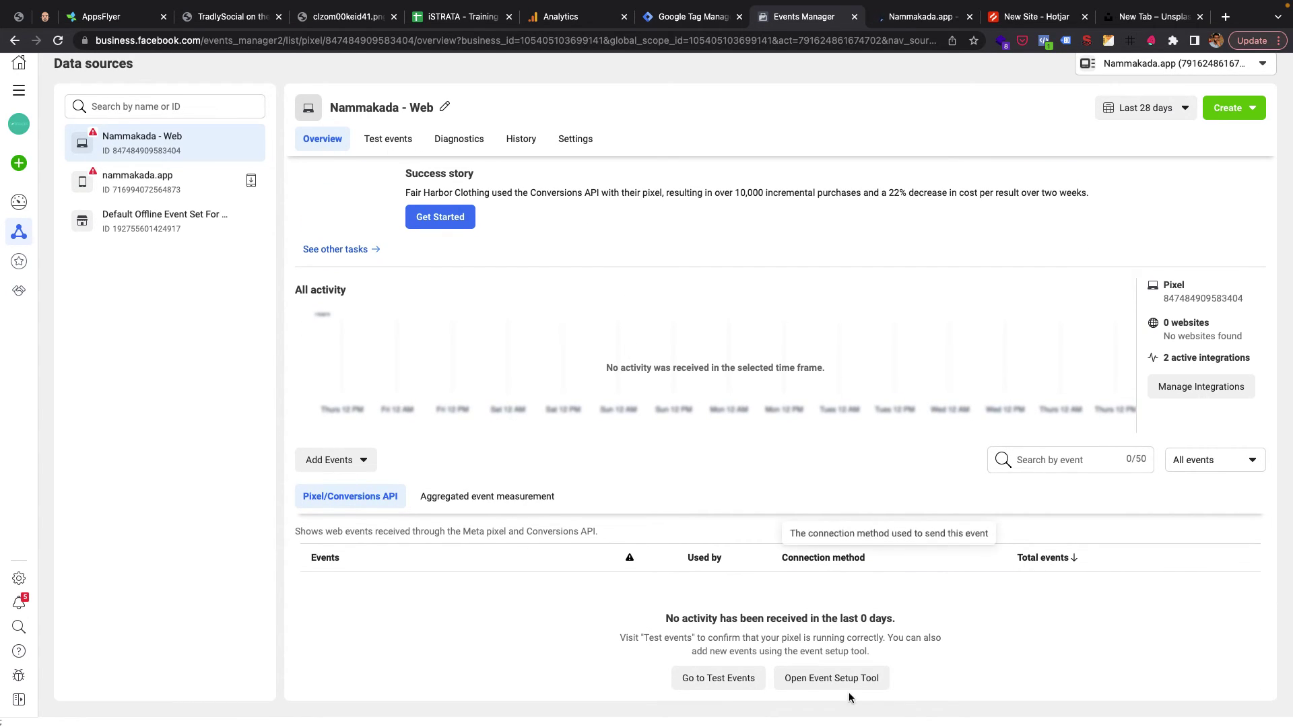
click(725, 680)
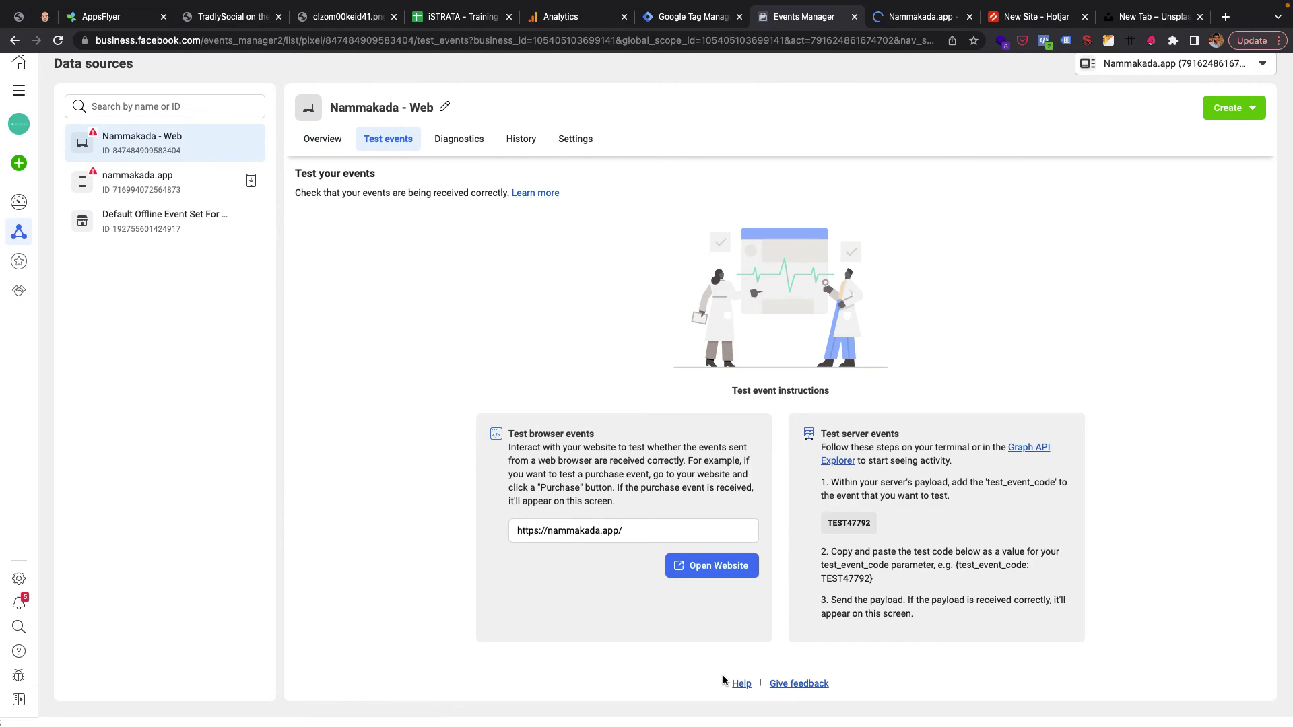
click(712, 567)
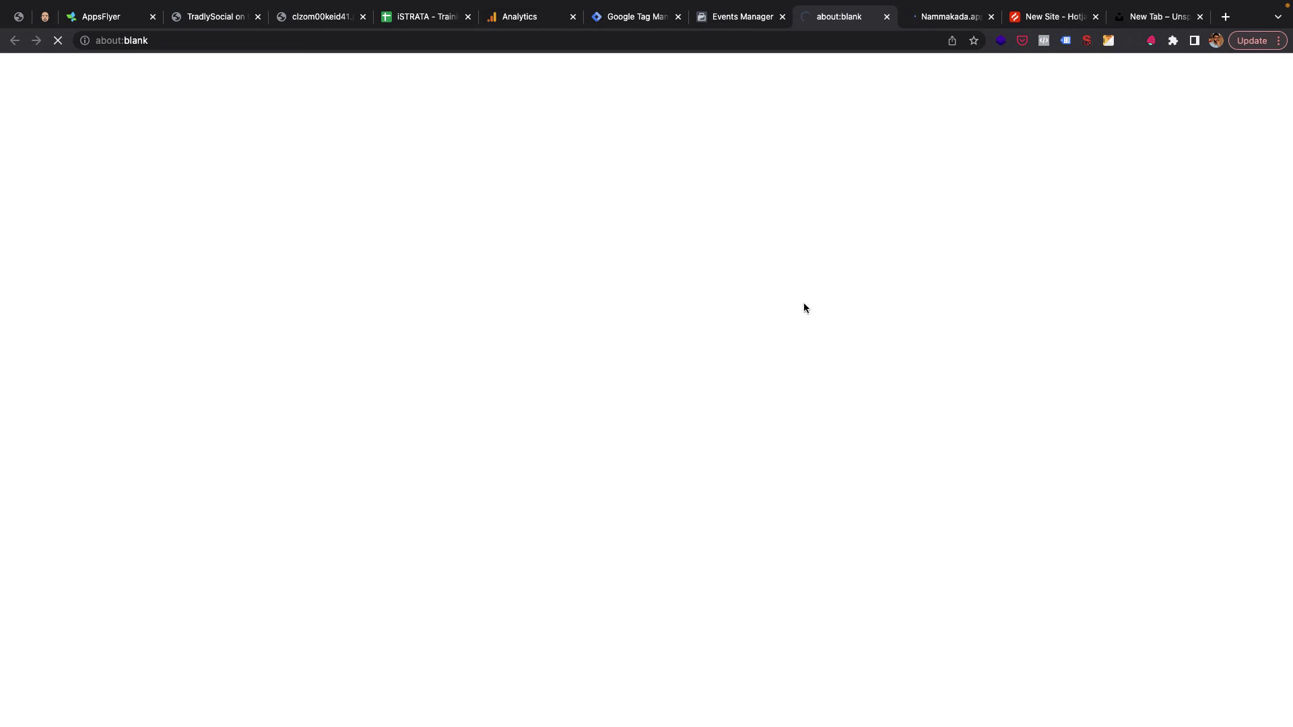
click(723, 24)
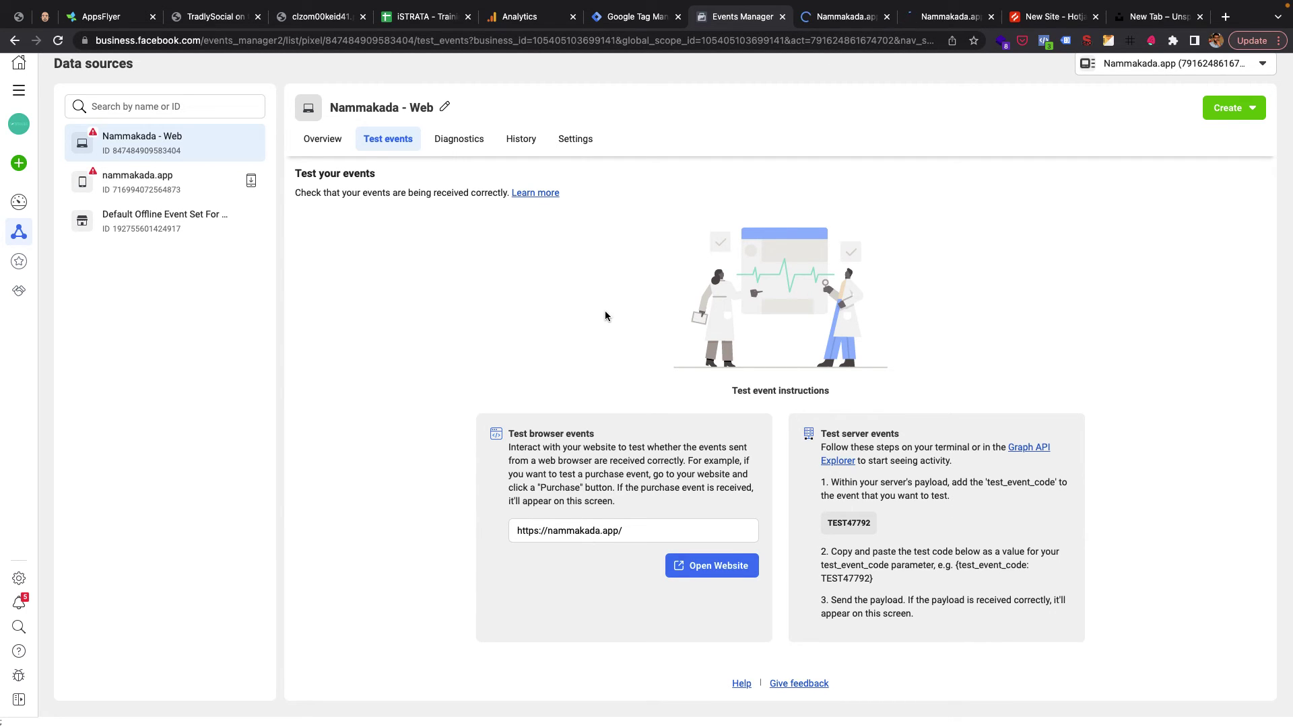
key(ctrl+Left)
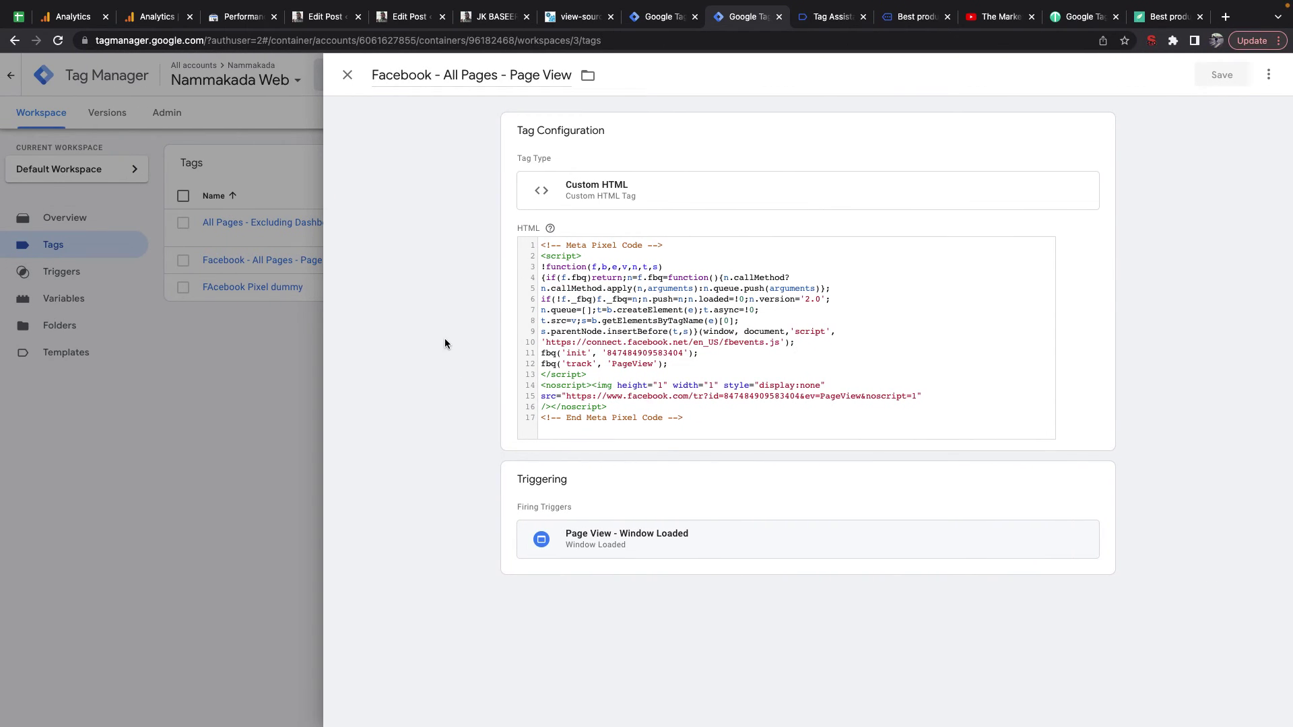
Step: Close the Facebook - All Pages - Page View tag and return to the tags list
click(348, 75)
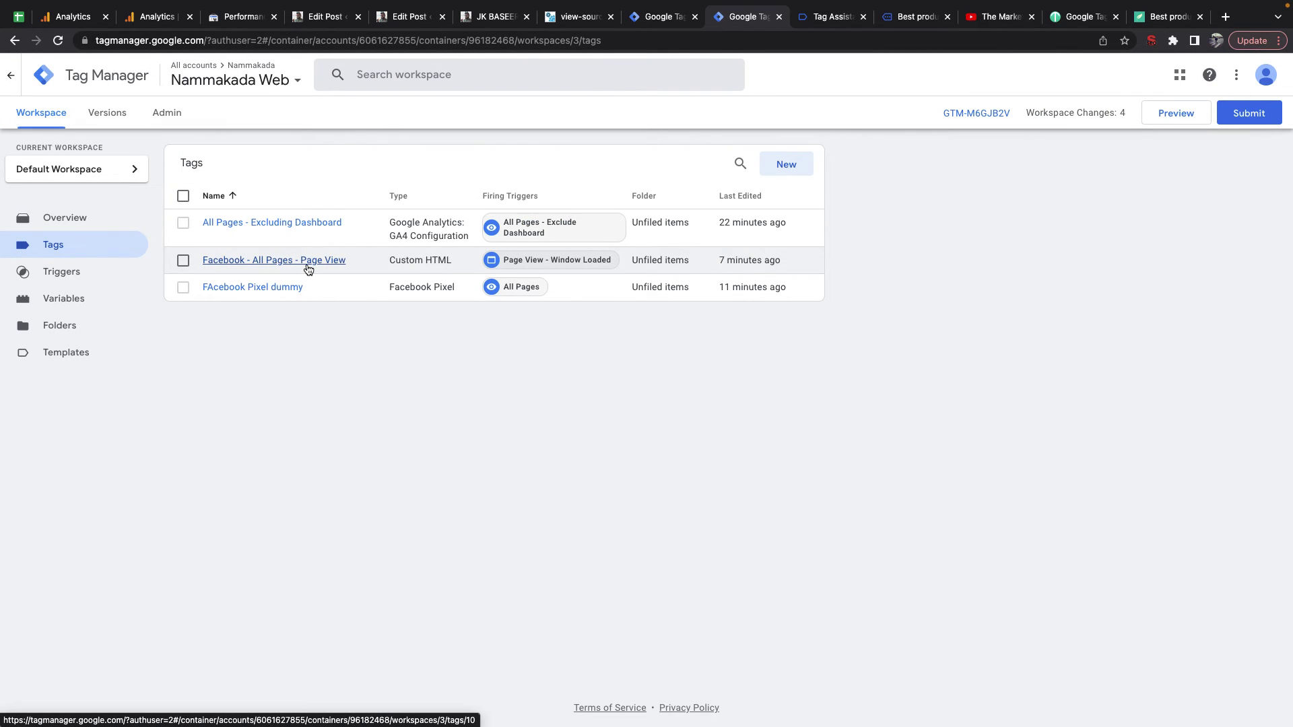
click(308, 265)
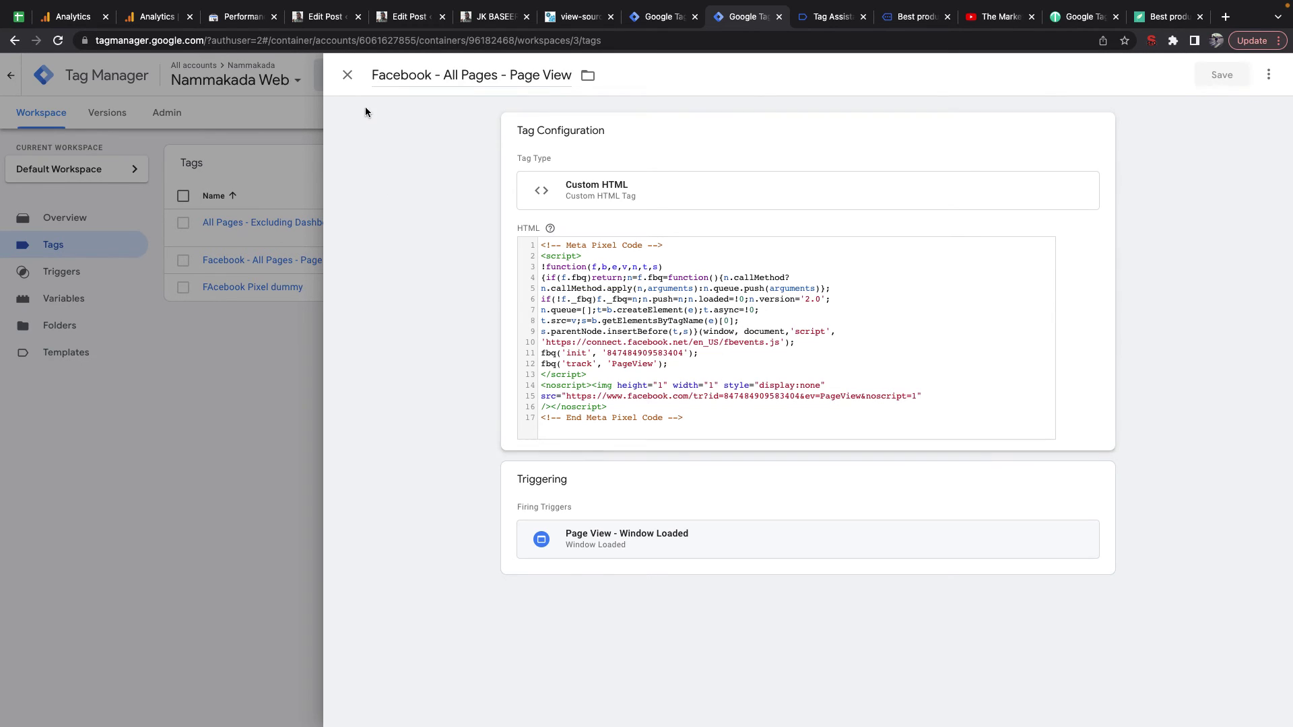
click(347, 76)
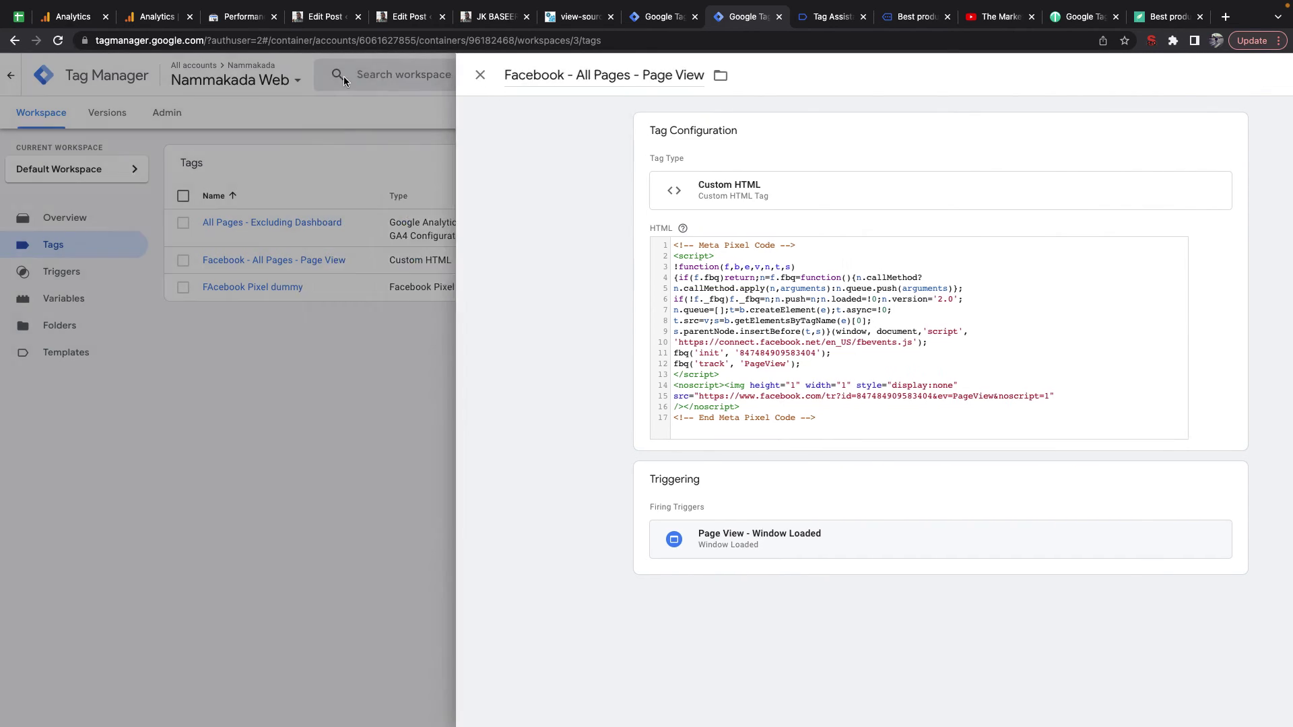
Step: Enter the copied Nammakada - Web pixel ID in the FAcebook Pixel dummy tag and set its standard event to AddToCart
click(249, 288)
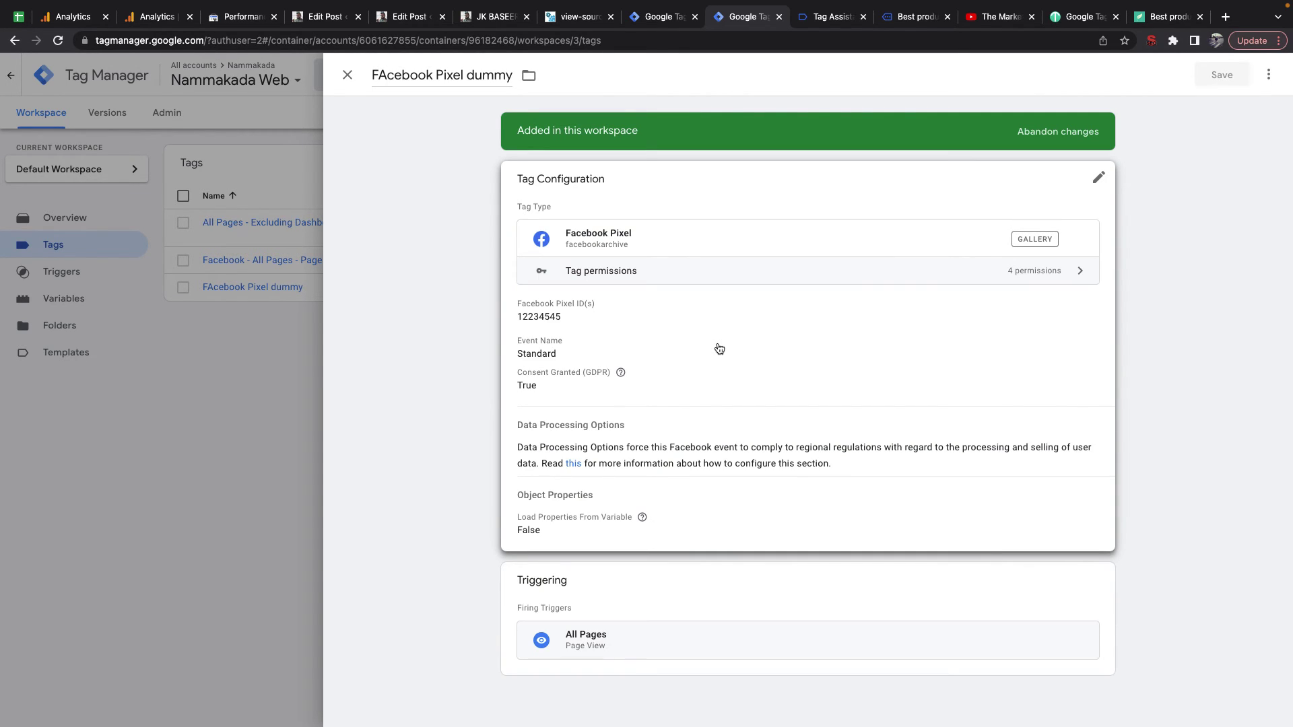
click(640, 352)
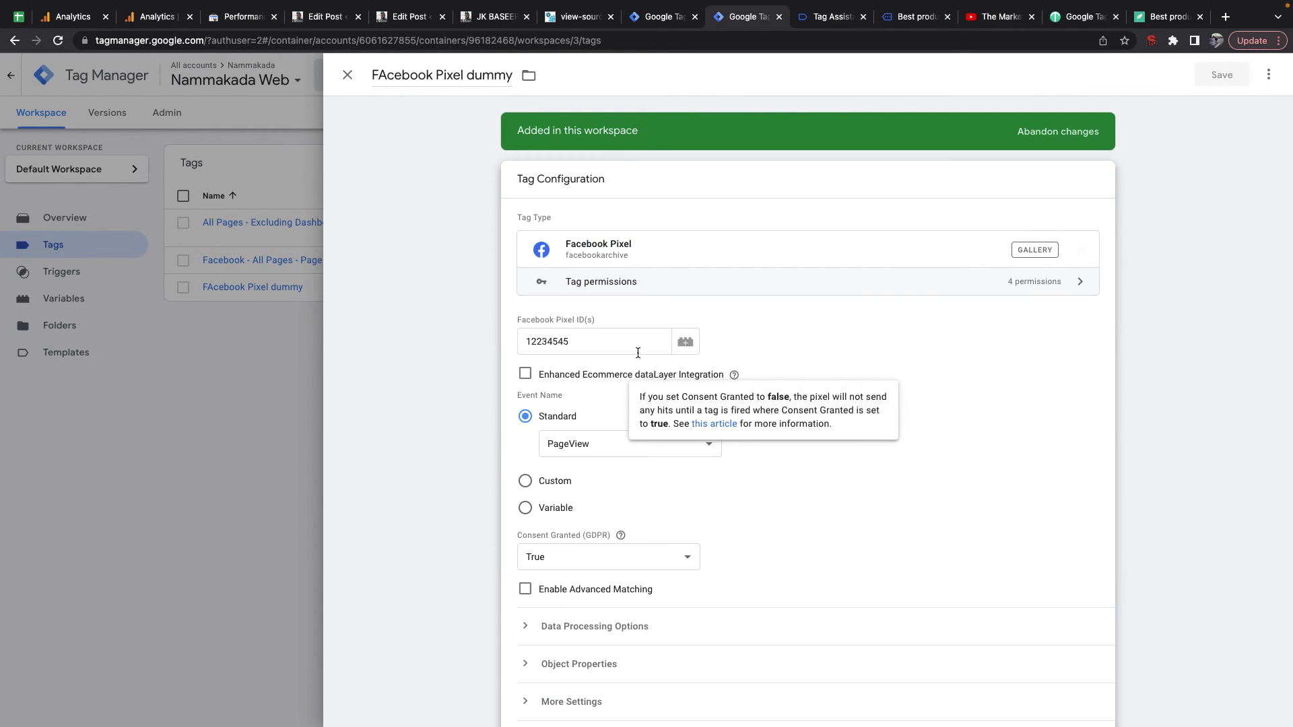
double_click(615, 347)
key(ctrl+v)
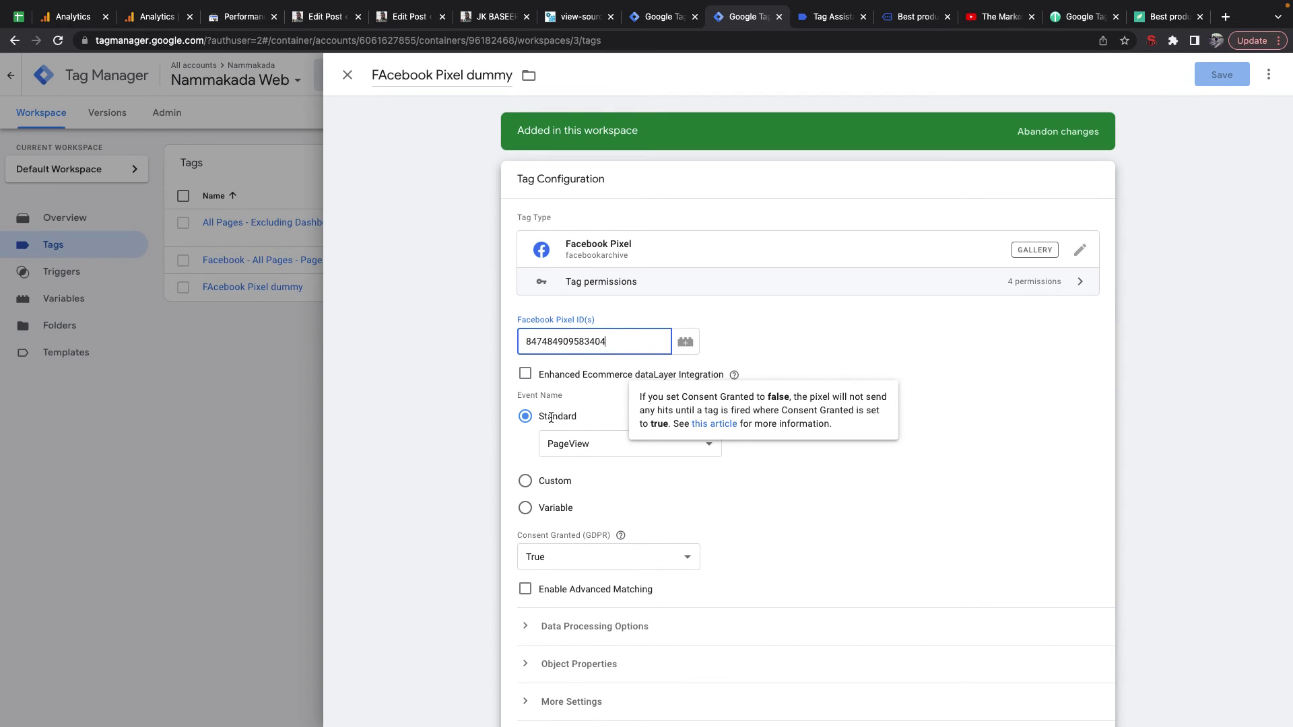
click(573, 444)
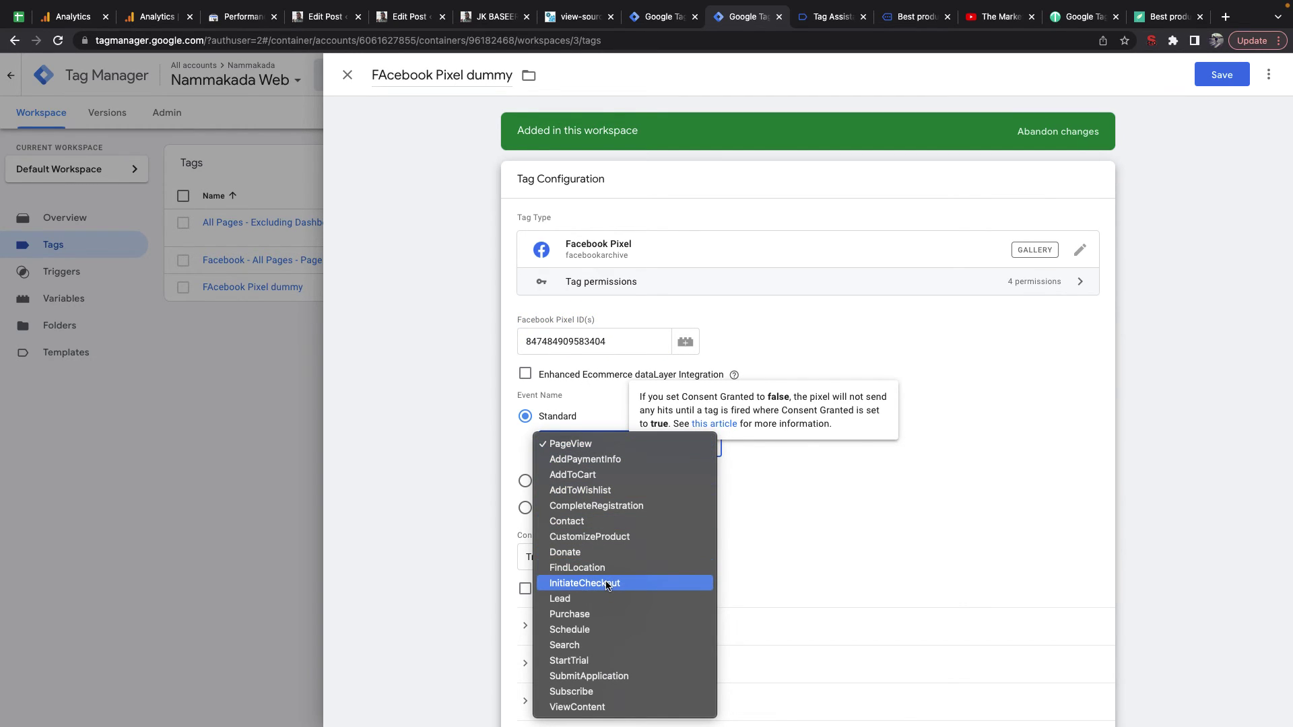
click(597, 475)
scroll(813, 528, down, 1)
scroll(812, 528, up, 1)
Step: Rename the FAcebook Pixel dummy tag as "Meta - Event - AddToCart"
click(426, 68)
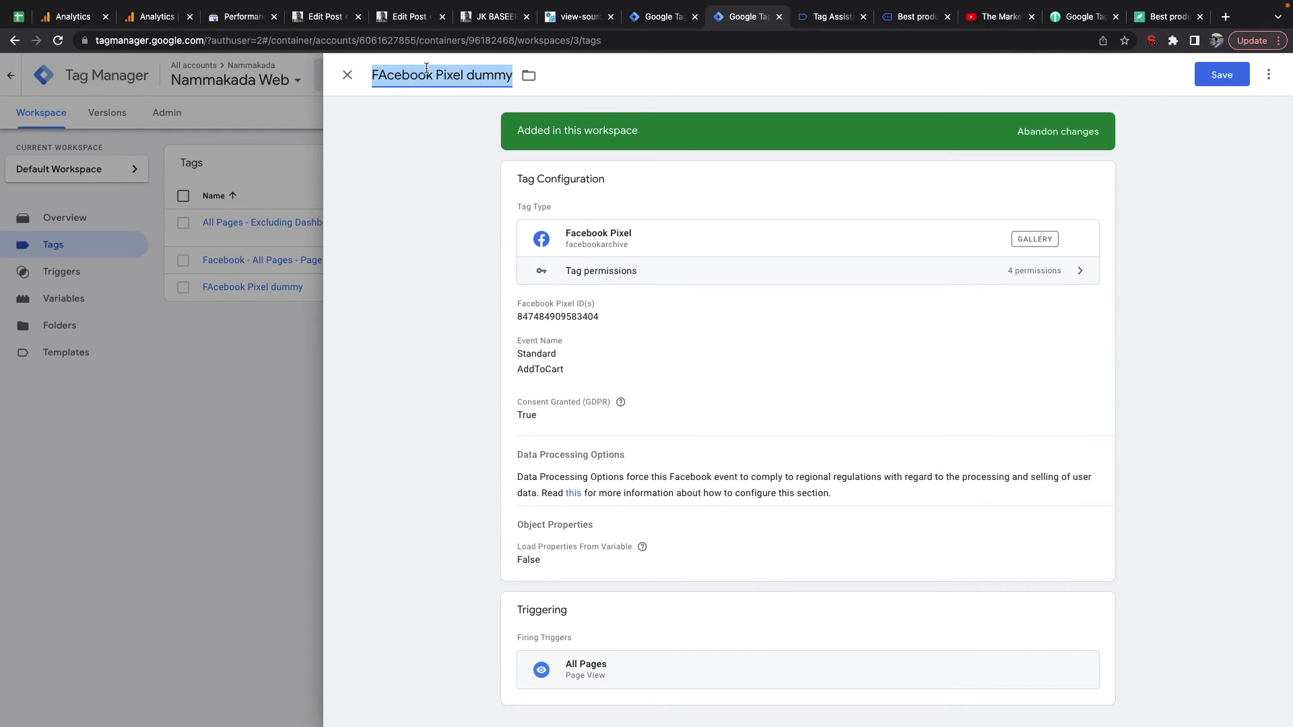
text(Fa)
key(BackSpace)
text(Meta - A)
key(BackSpace)
text(Event)
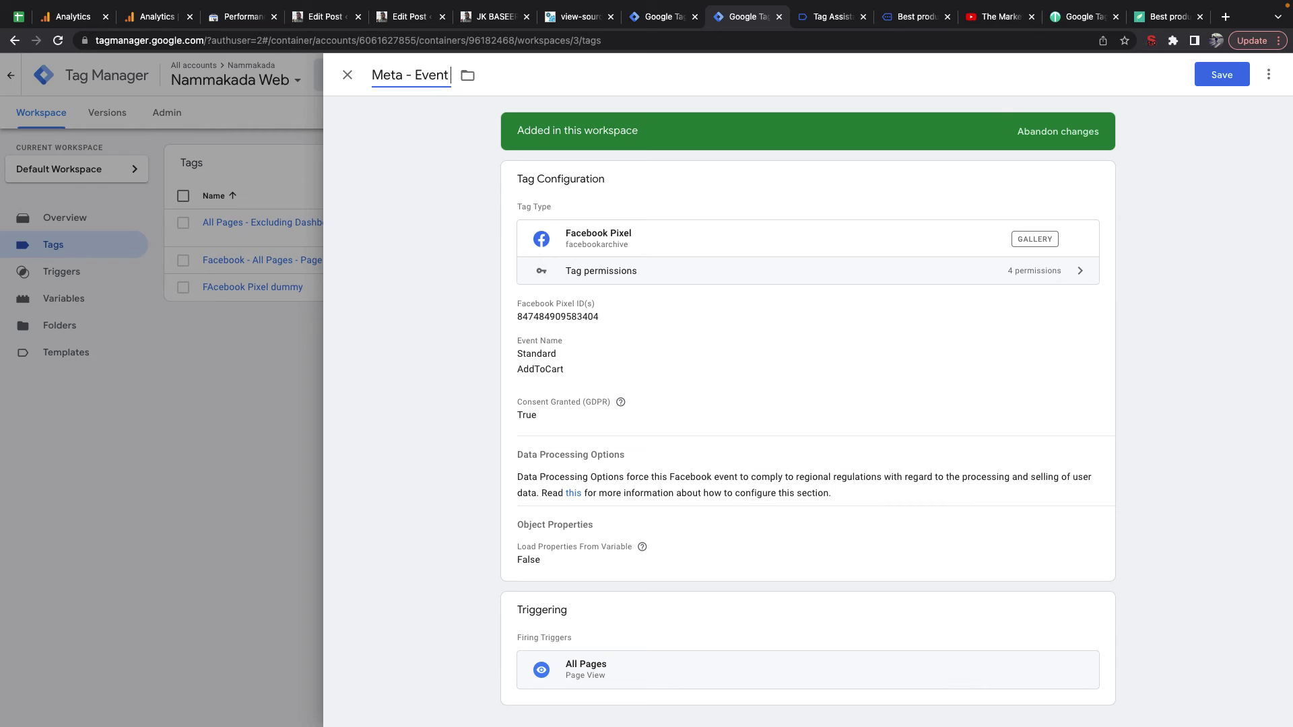
text( - AddToCart)
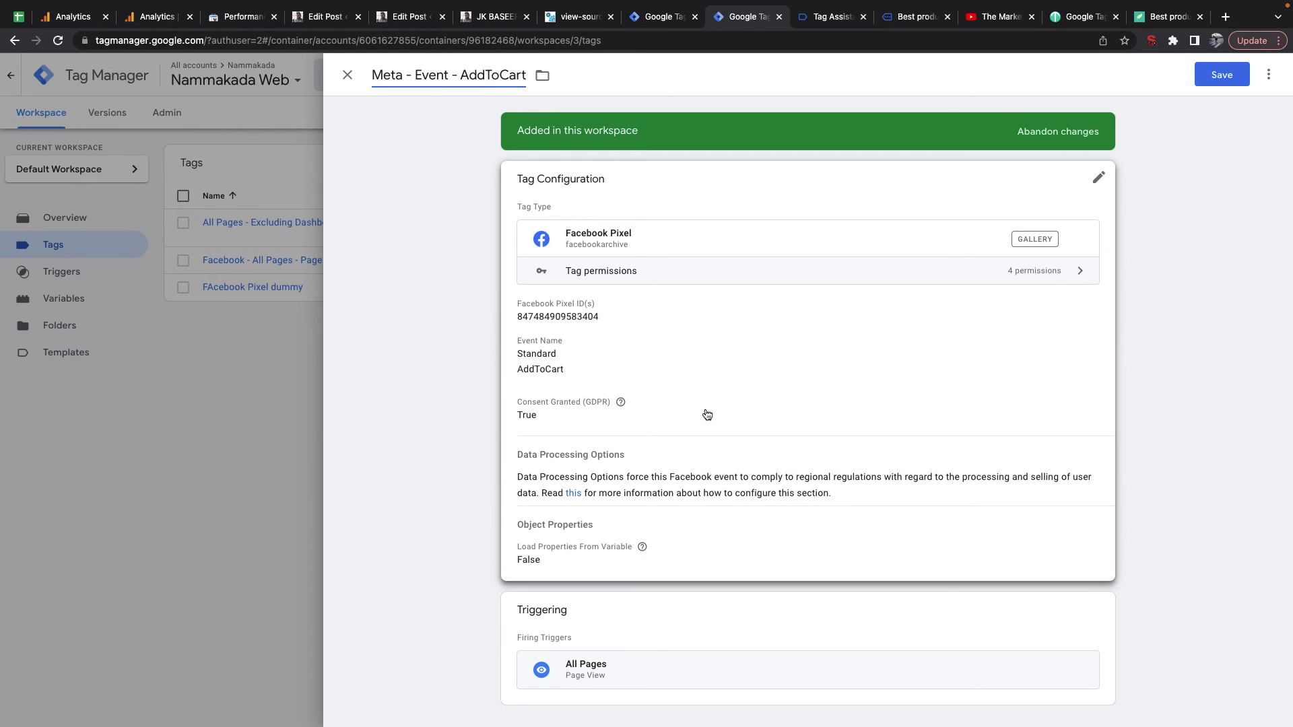
Step: Remove the All Pages firing trigger from the AddToCart tag and start creating a new trigger
click(1095, 615)
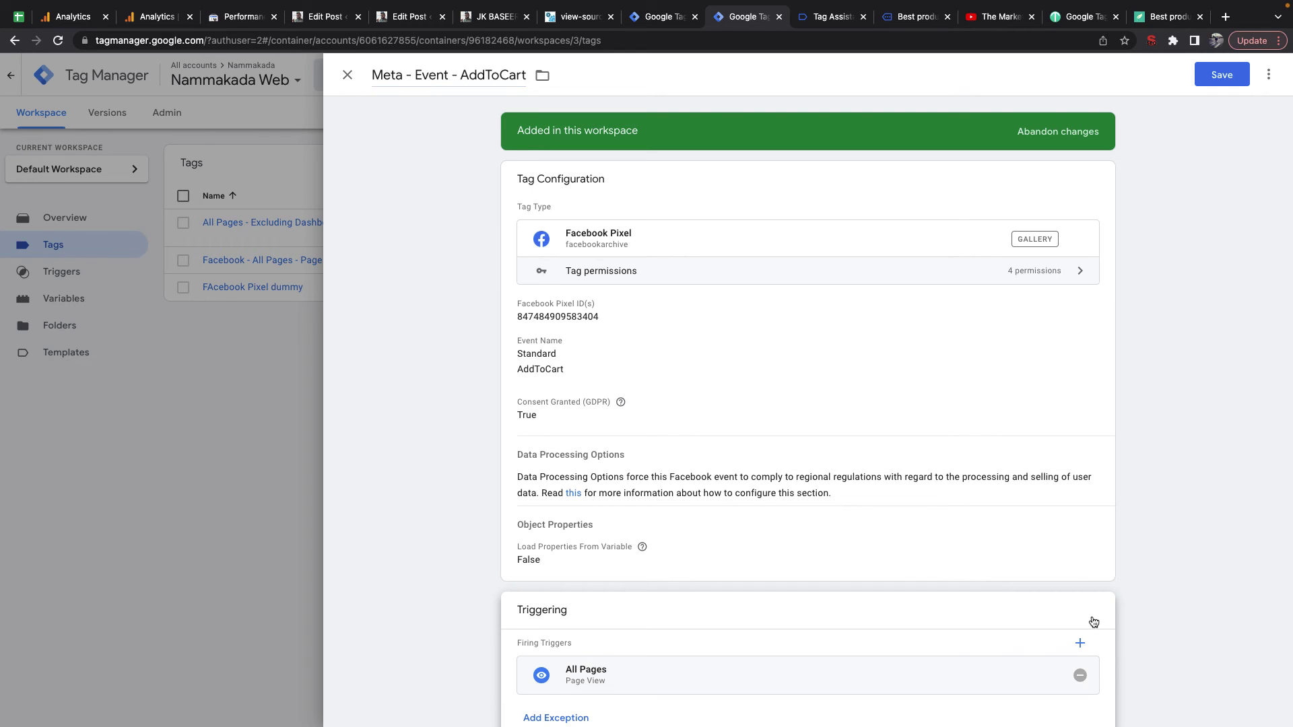
click(1077, 674)
click(894, 664)
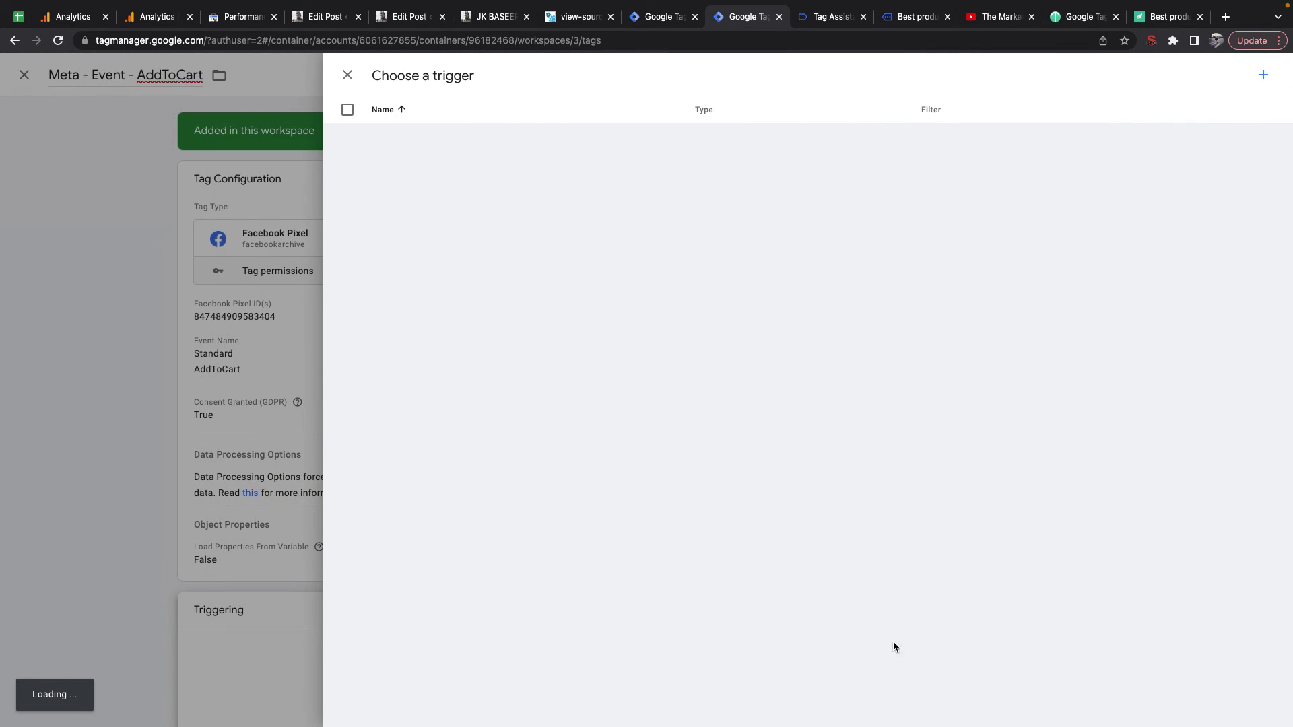
click(1263, 75)
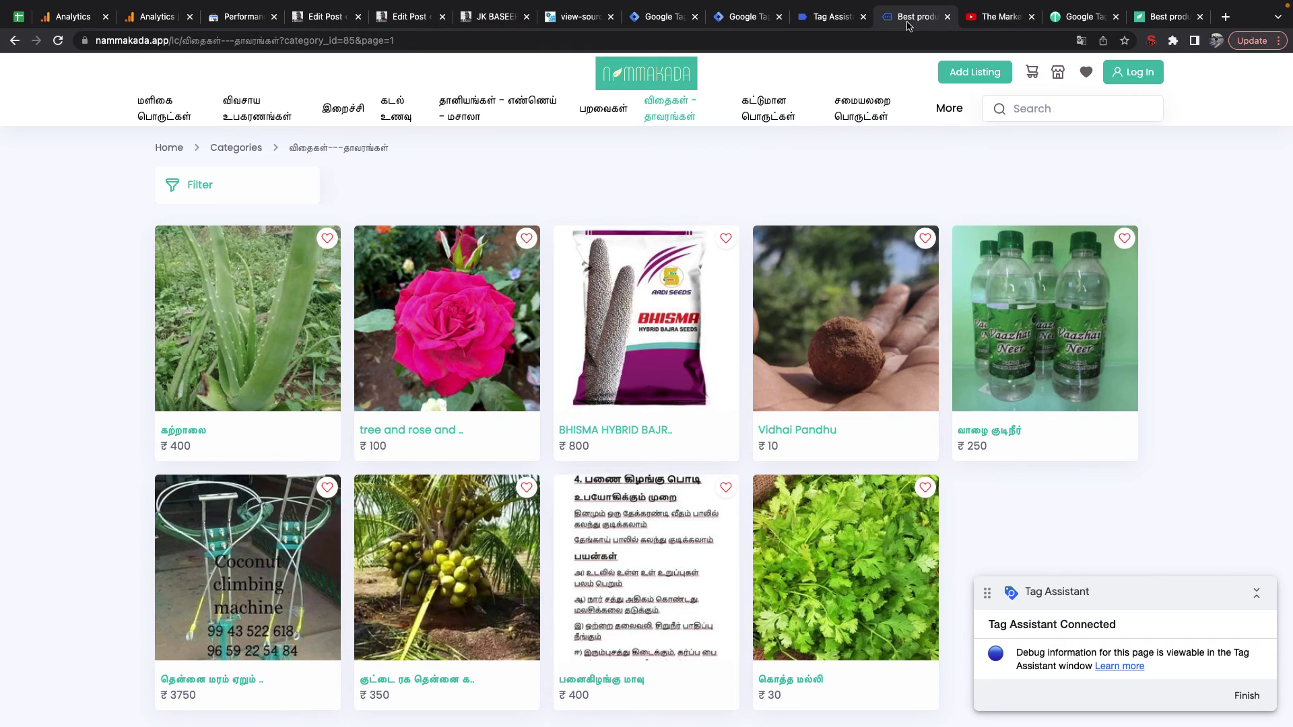
Step: Open the Vidhai Pandhu product on the debug-connected Nammakada site to view its Add To Cart option, then return to the untitled trigger
drag(911, 26, 833, 20)
click(772, 106)
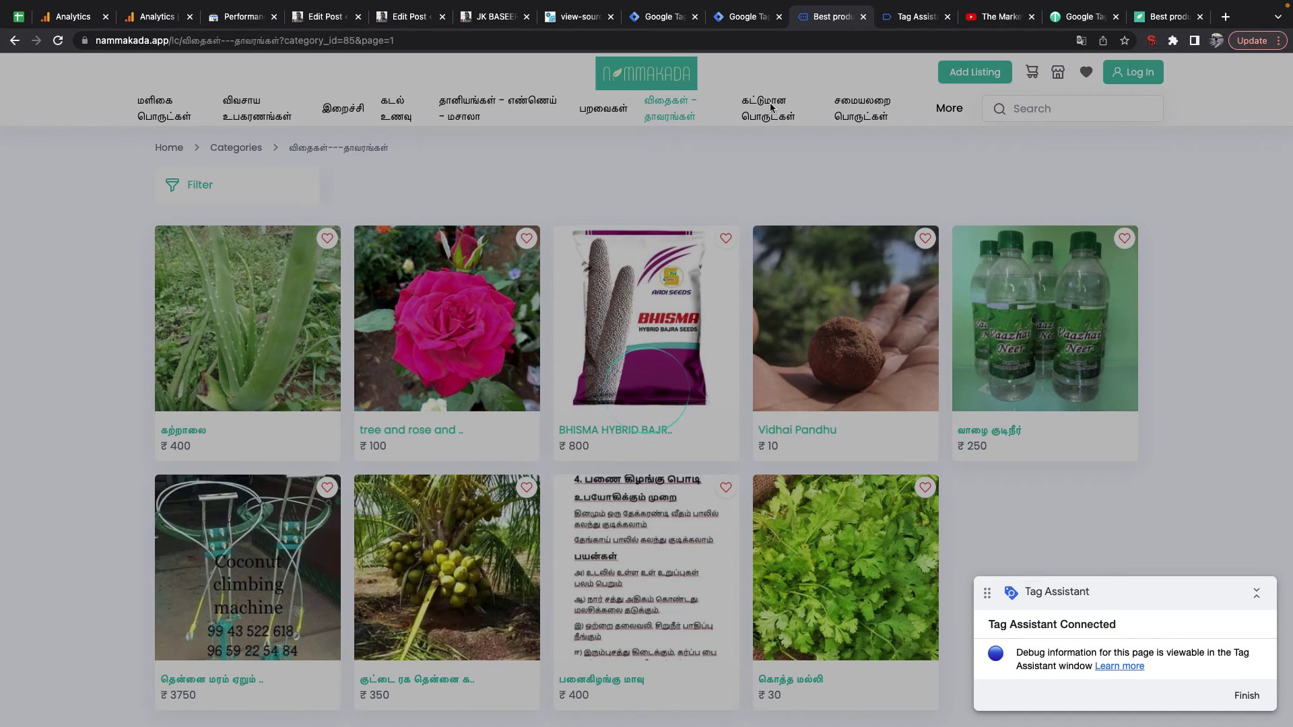
click(744, 20)
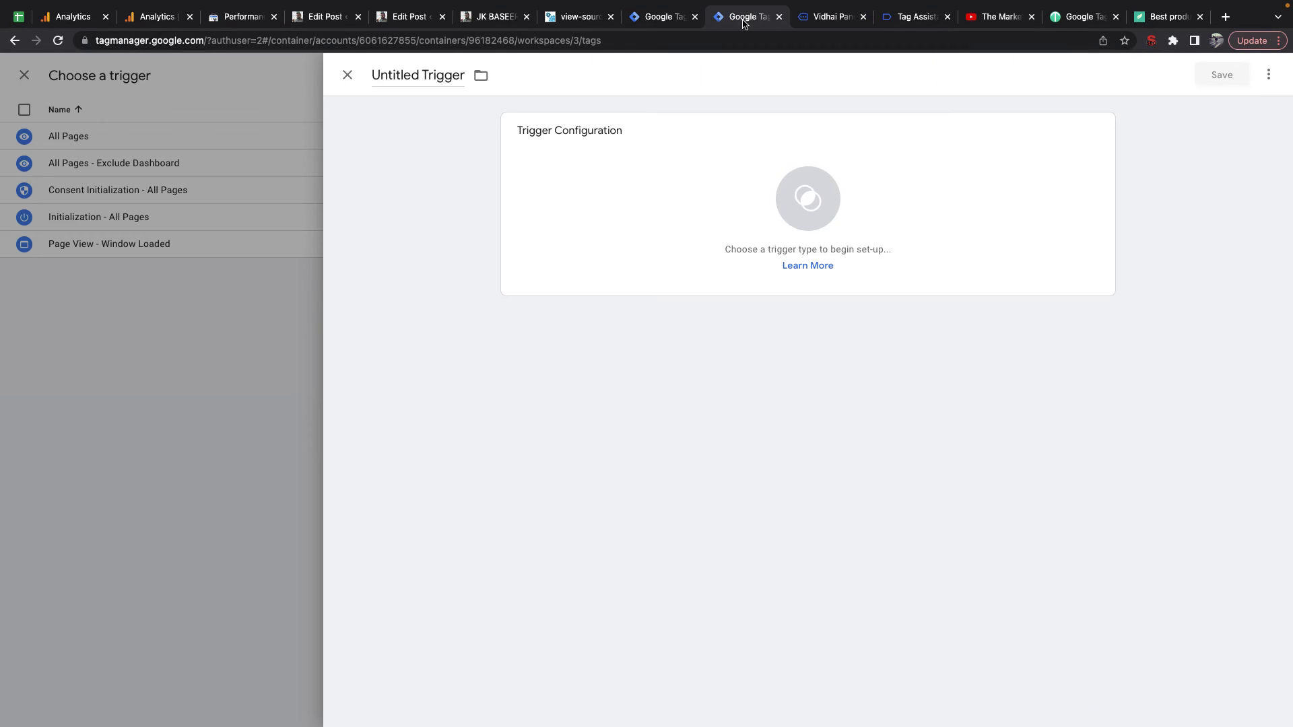
click(835, 19)
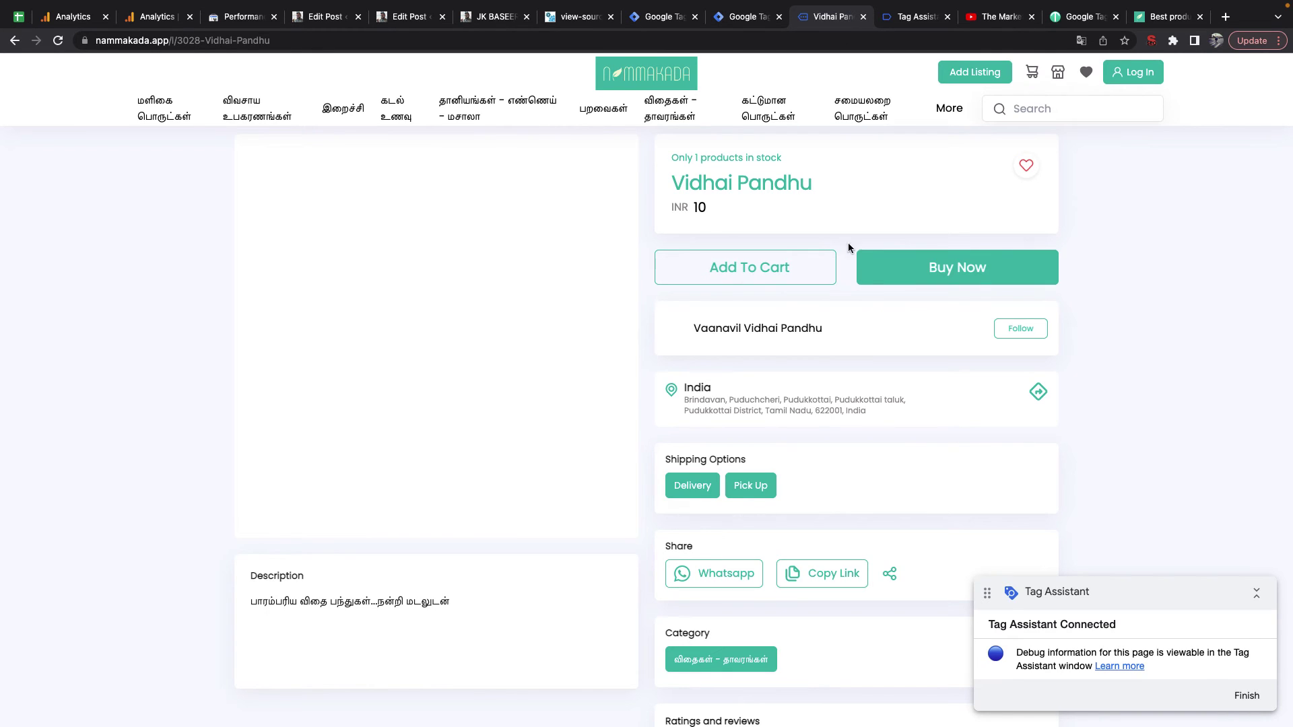
click(743, 20)
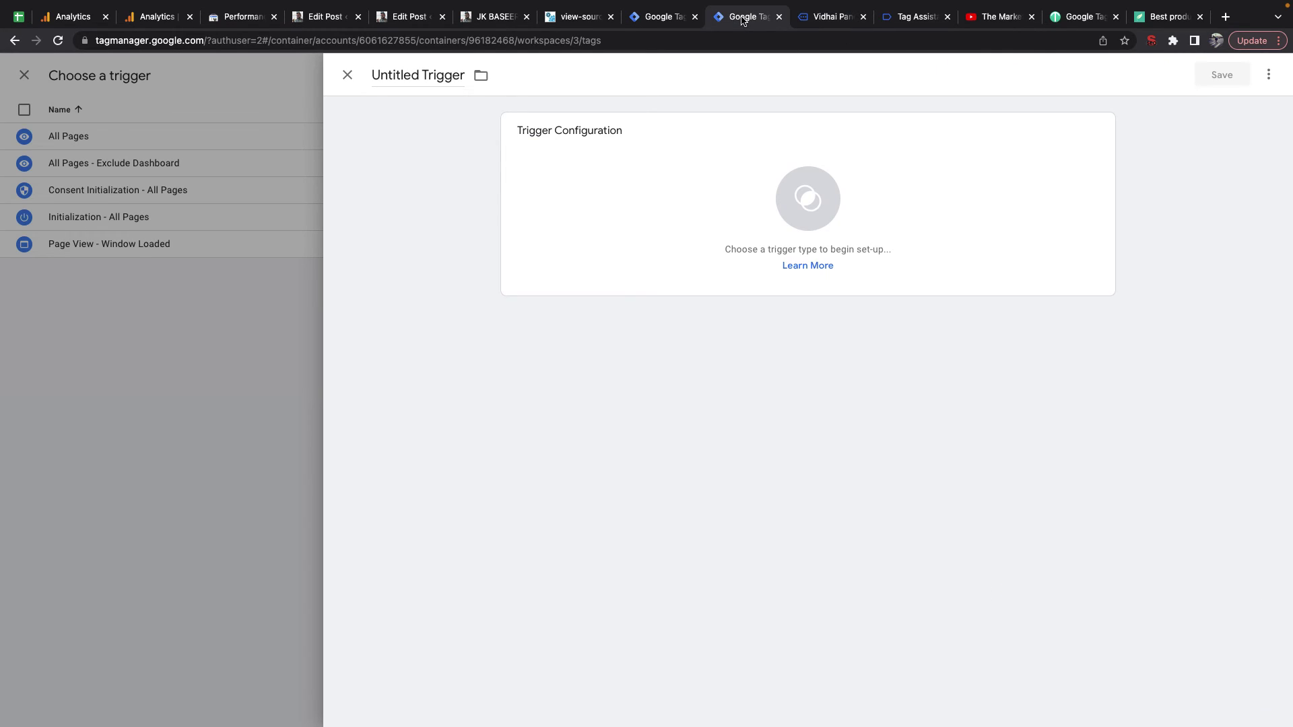
Step: Close the Jkbaseer.com Tag Manager tab and test Add To Cart on the Vidhai Pandhu product page of the Nammakada site
click(652, 19)
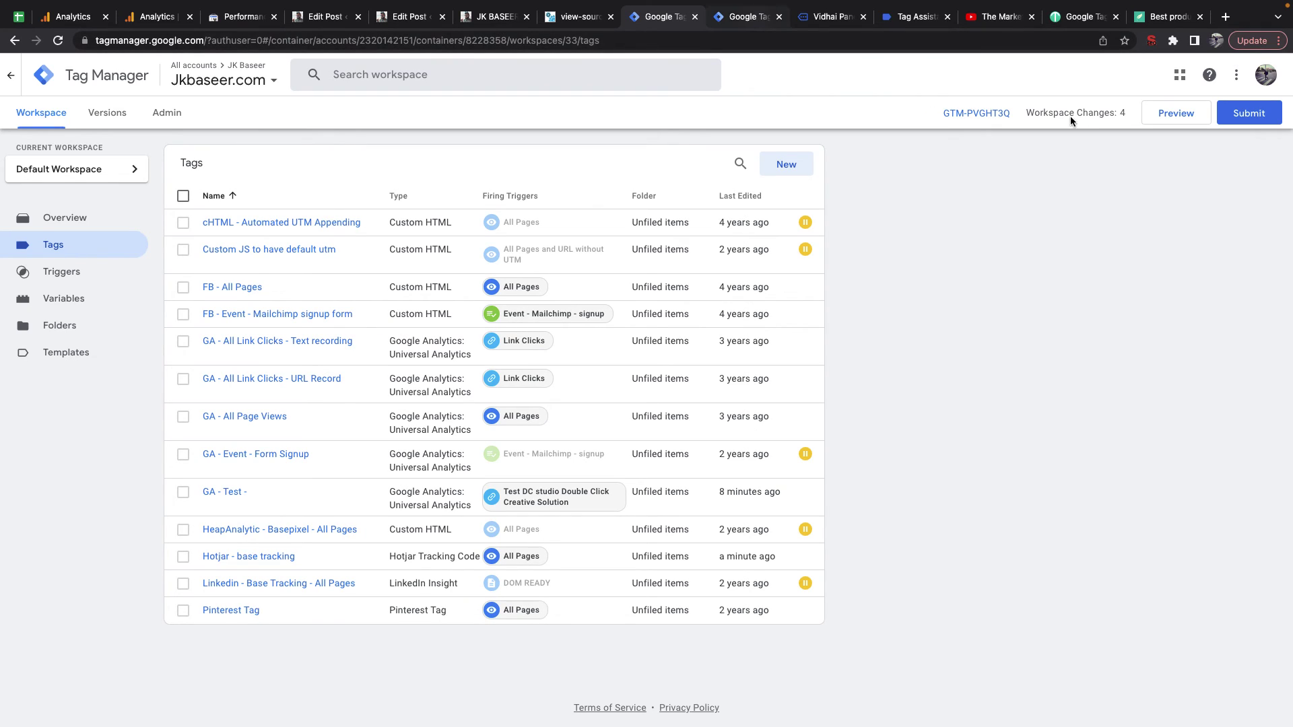
click(744, 17)
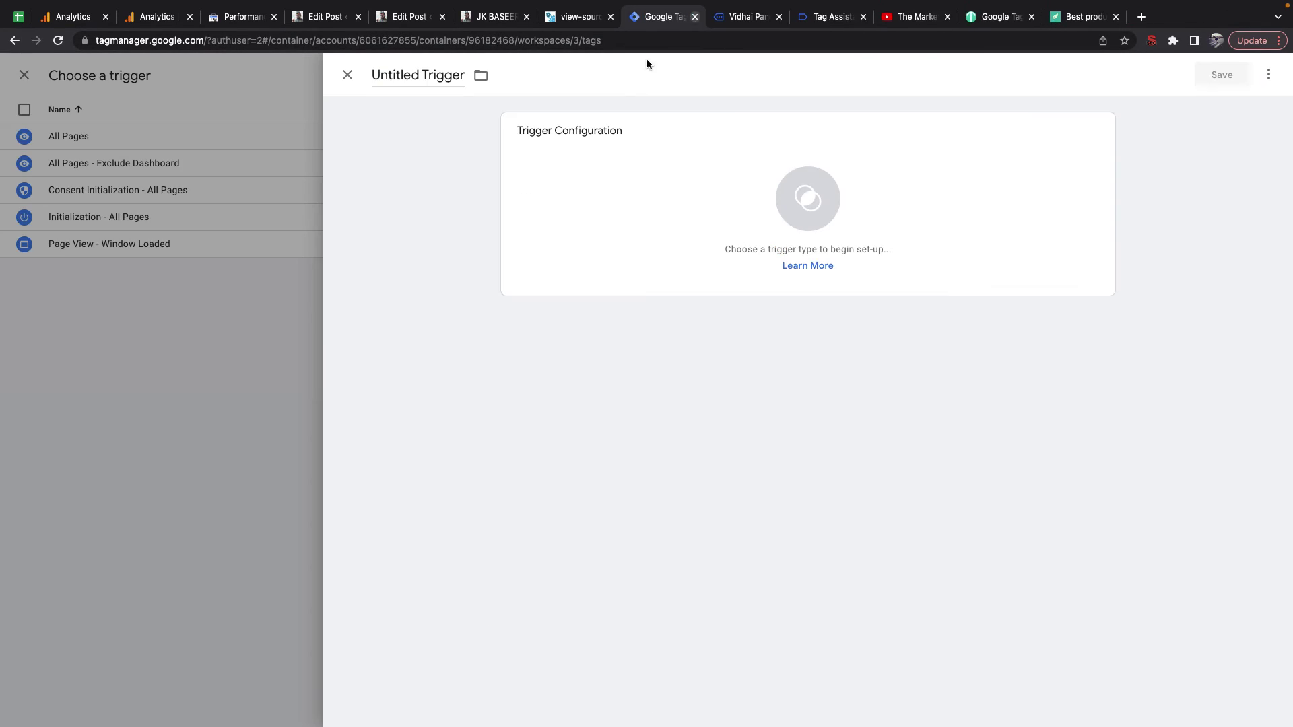
right_click(701, 16)
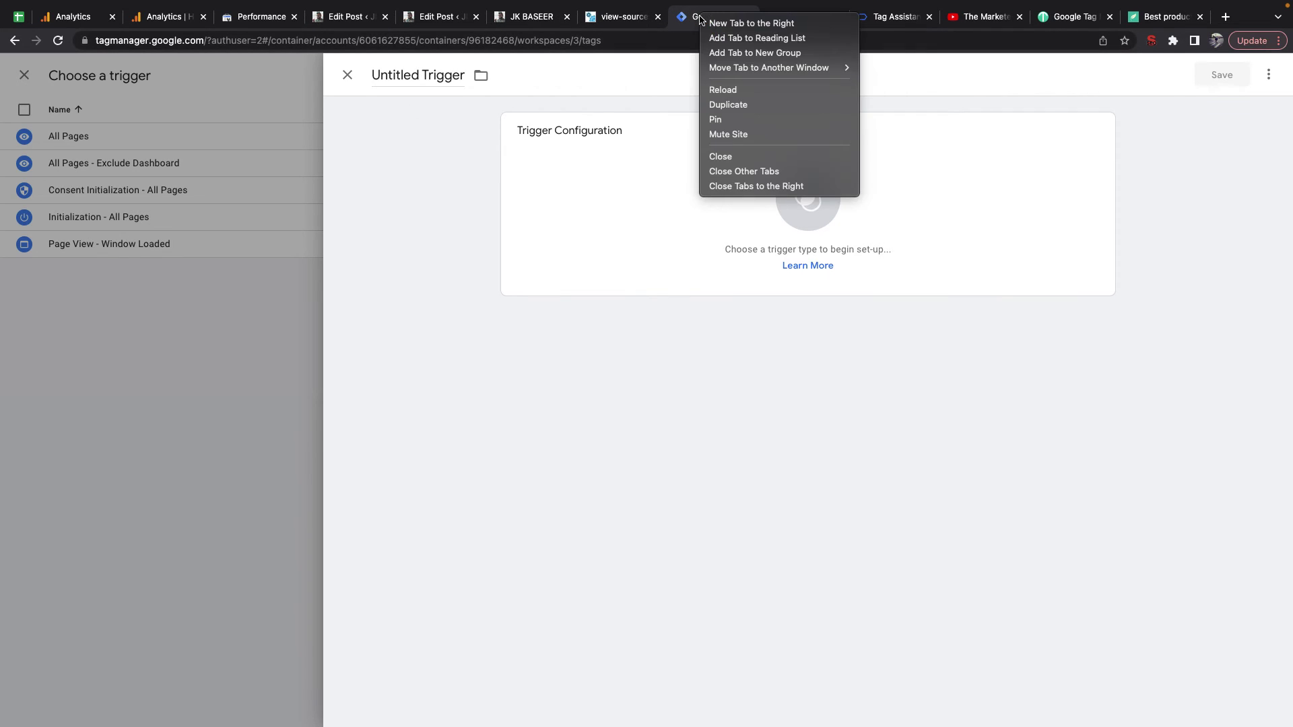
drag(889, 16, 869, 21)
click(876, 18)
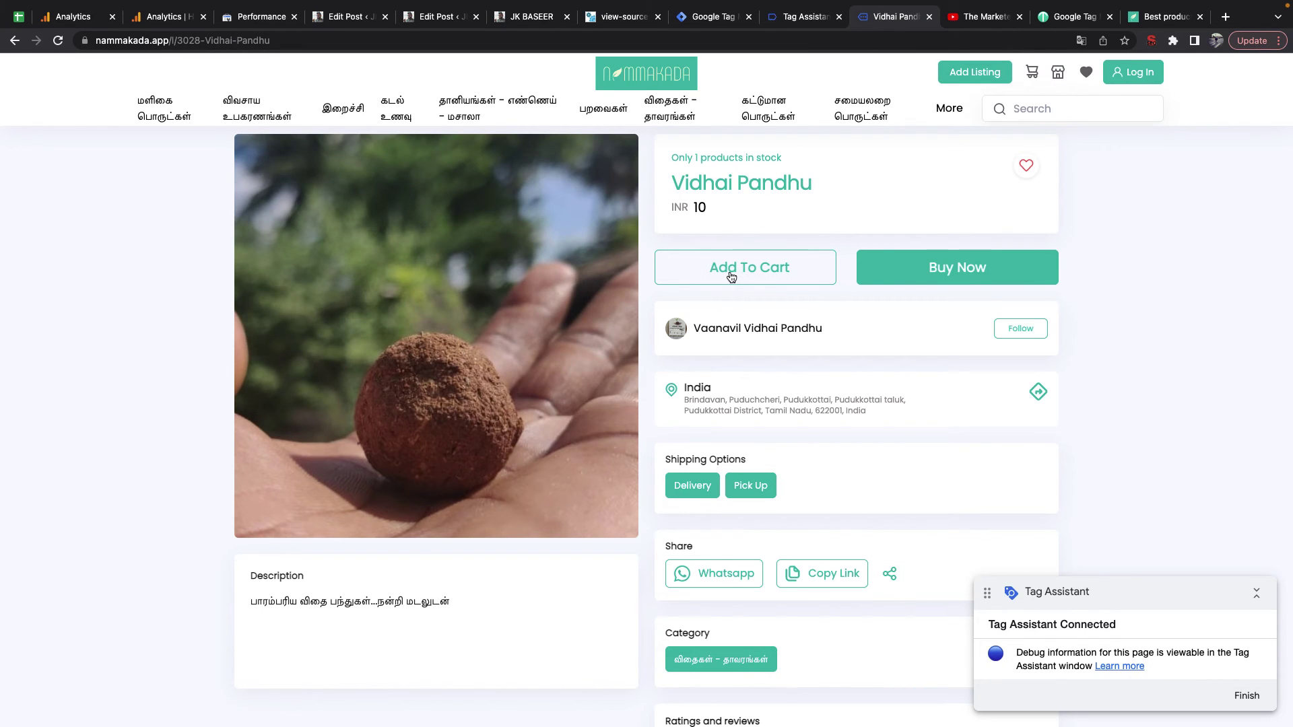
click(730, 277)
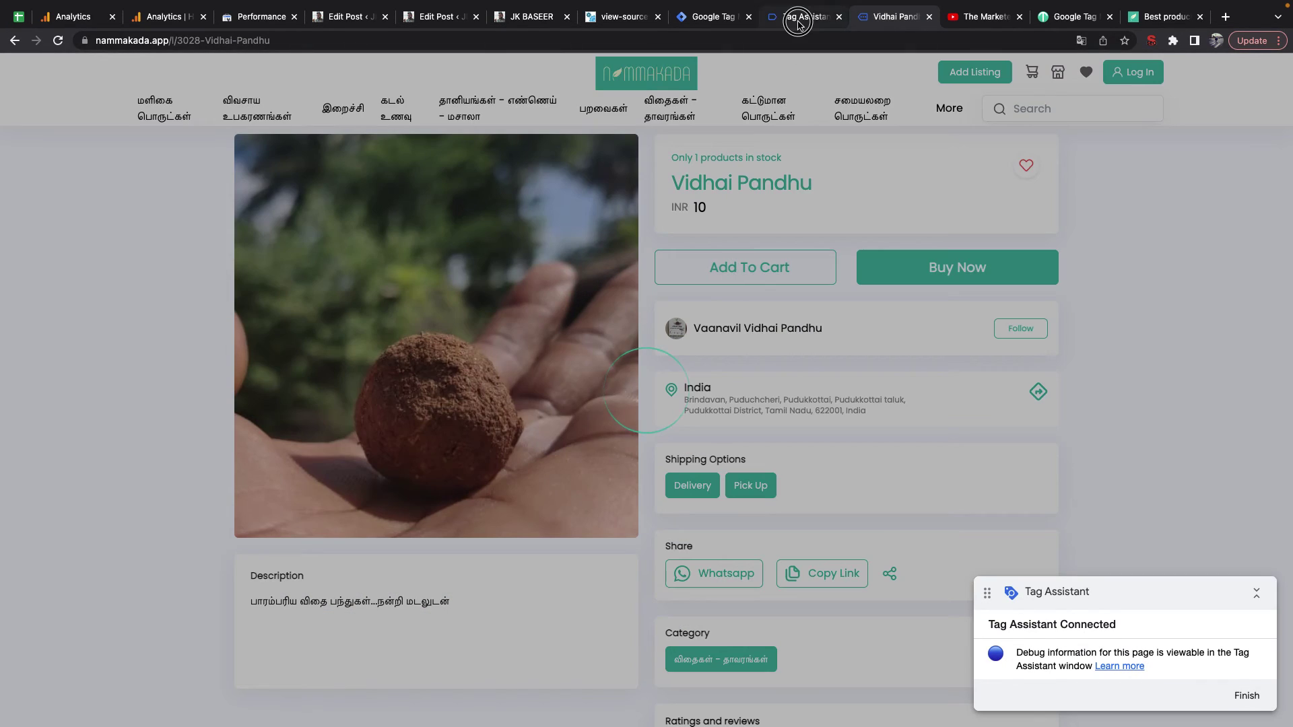
Step: View the variables of the Vidhai Pandhu page's latest History Change event in Tag Assistant
key(ctrl+shift+Tab)
click(110, 213)
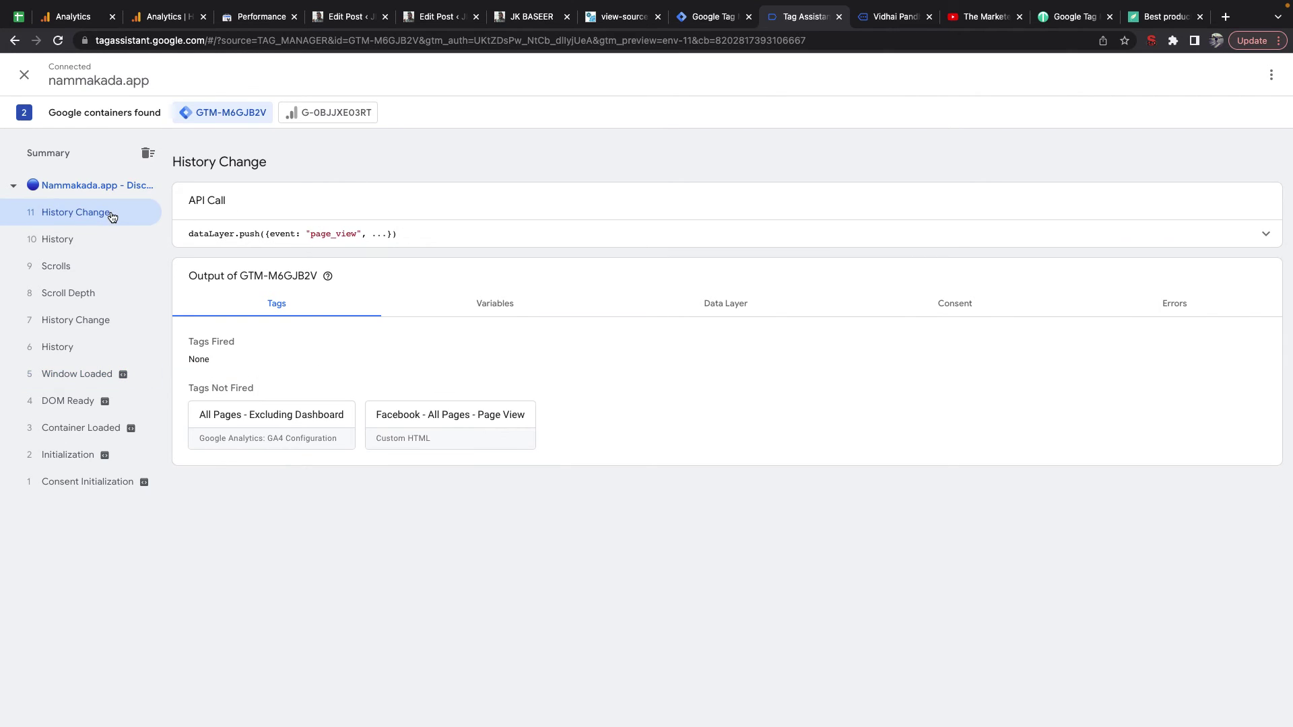
click(528, 311)
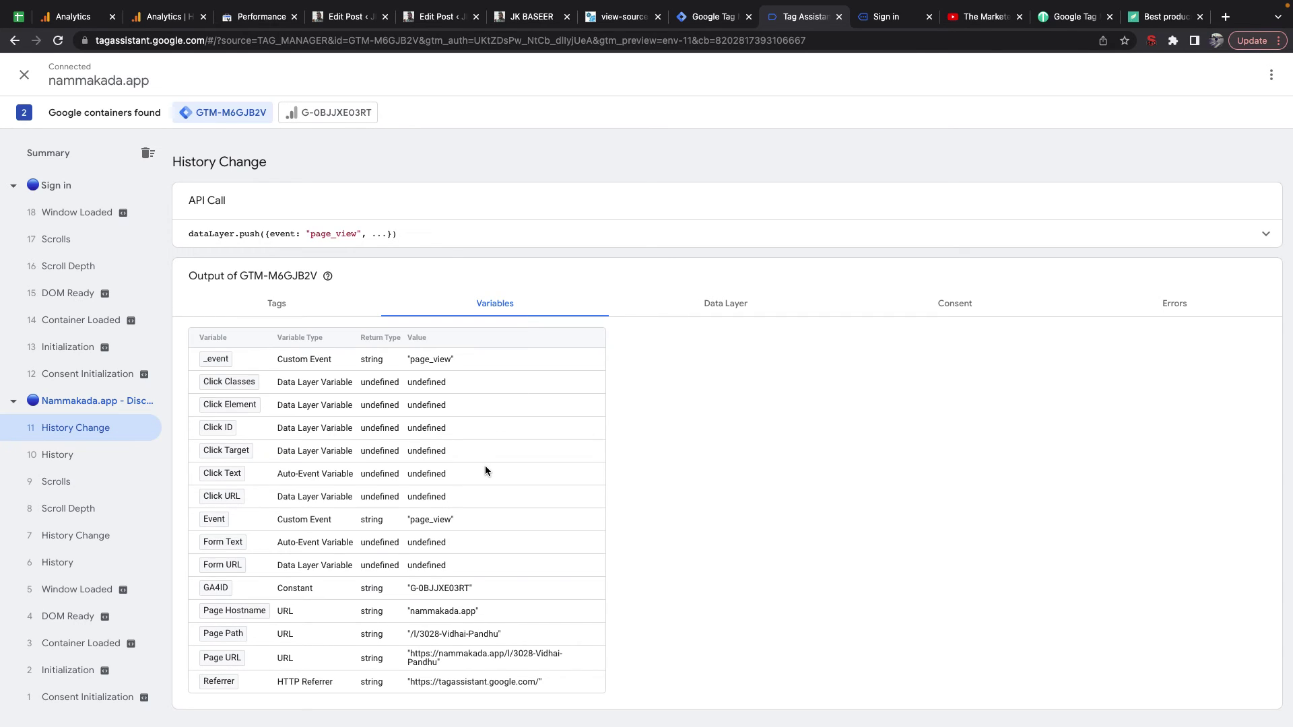
Step: Examine the variables of the Sign in page's events for click data and compare them with the product page's History Change event
click(67, 211)
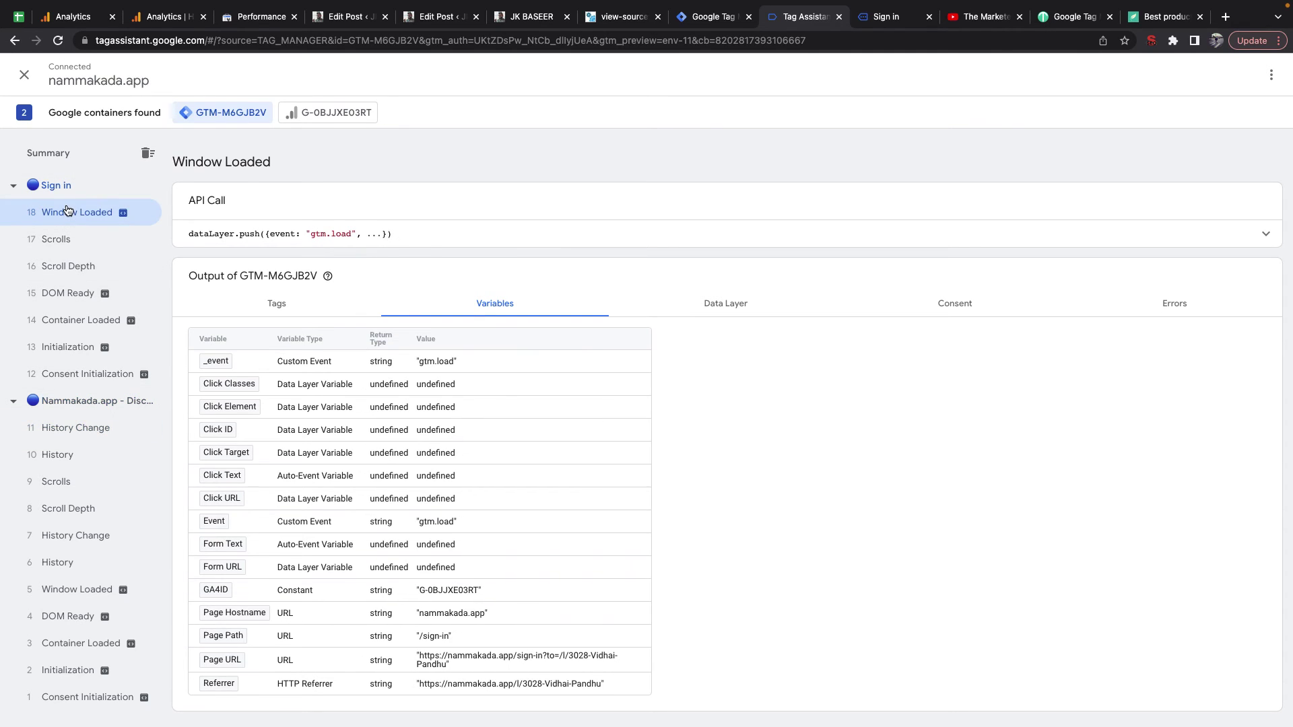
click(64, 243)
click(65, 264)
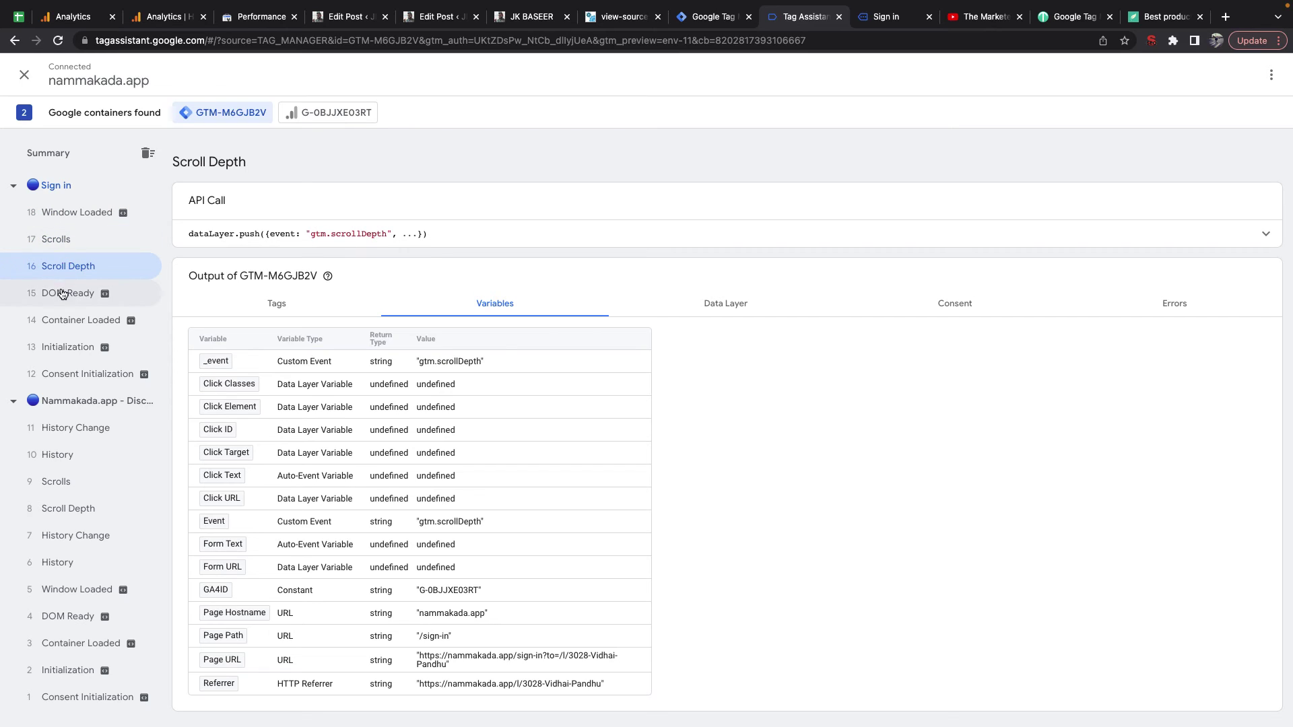
click(64, 293)
click(60, 316)
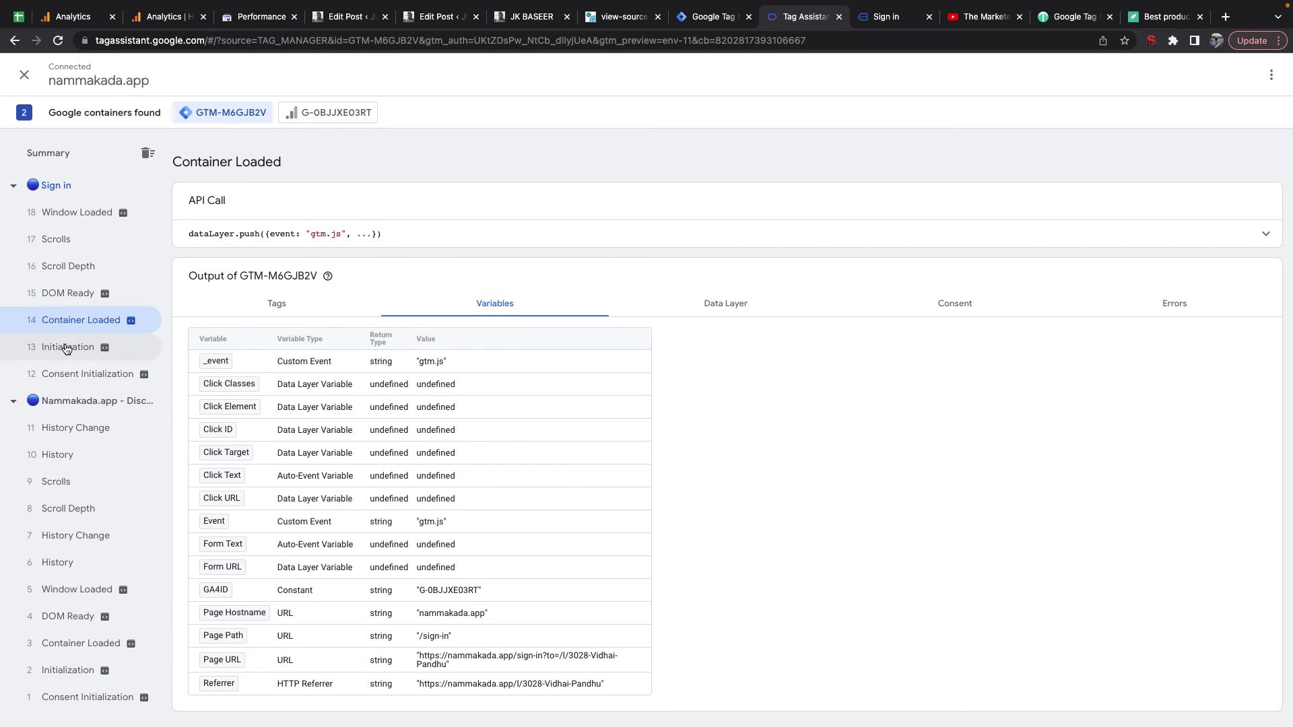
click(66, 347)
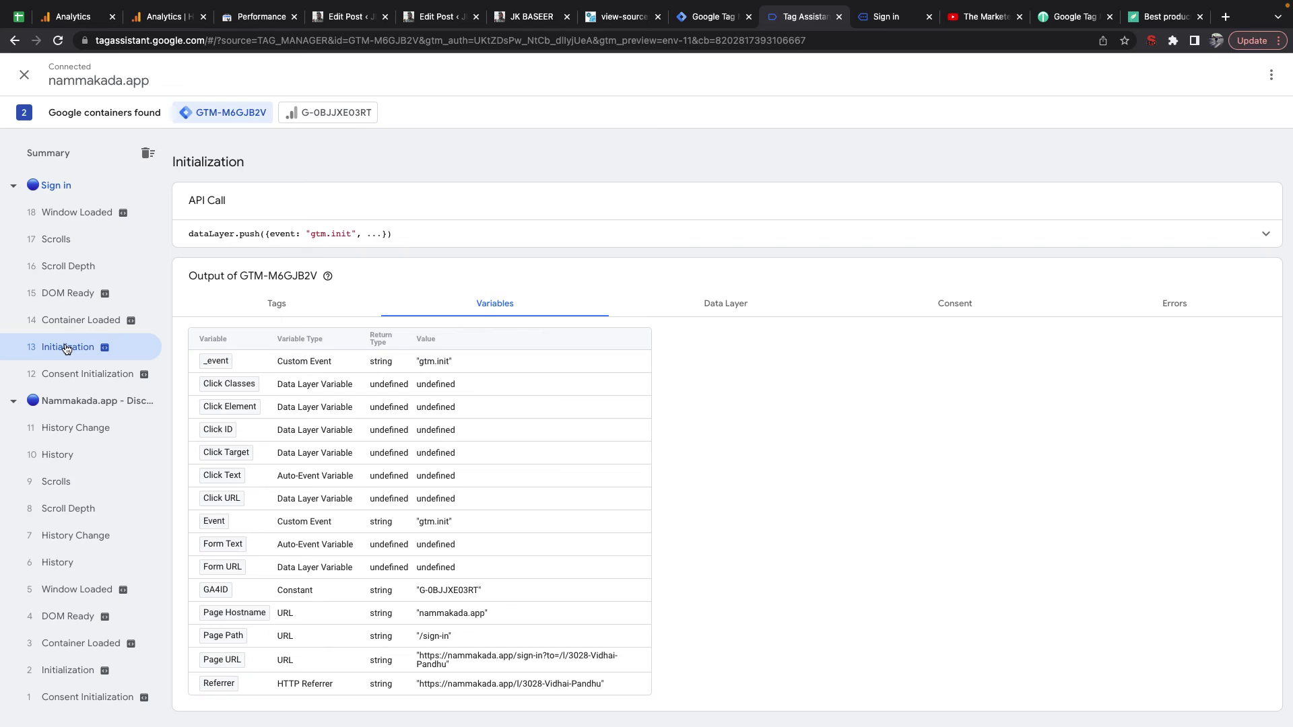
click(67, 378)
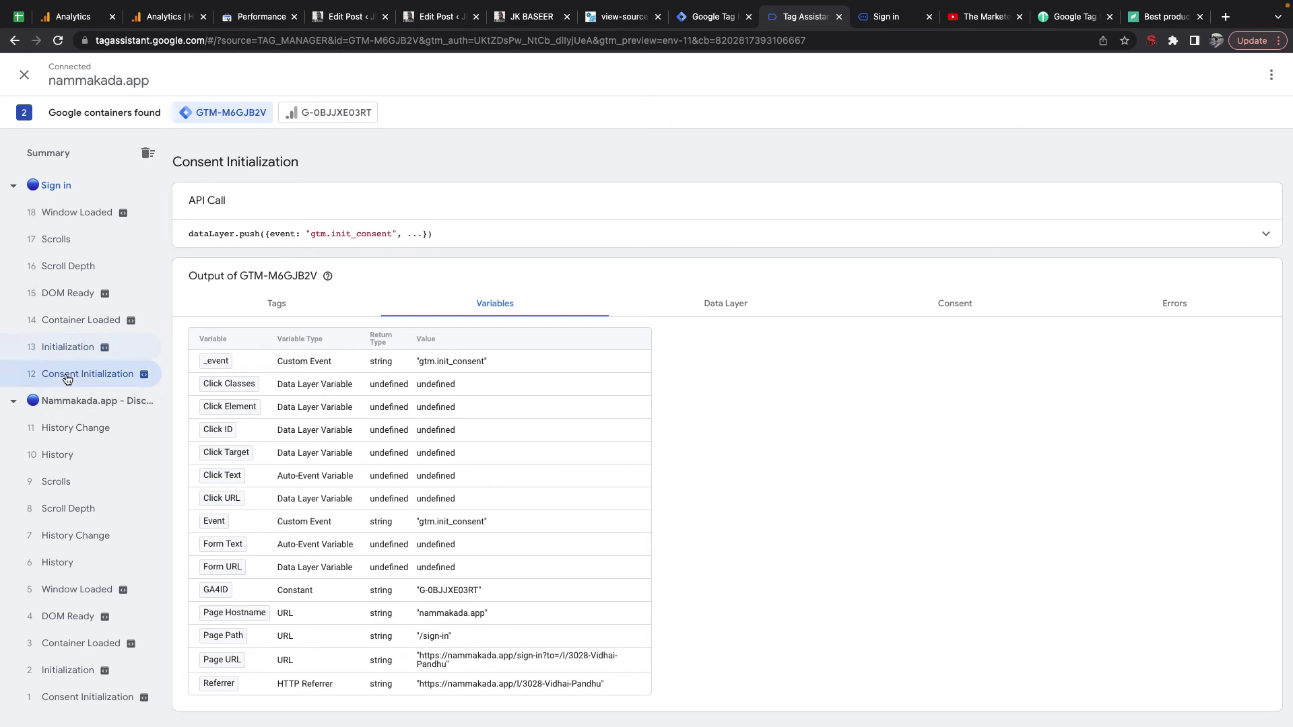
click(80, 429)
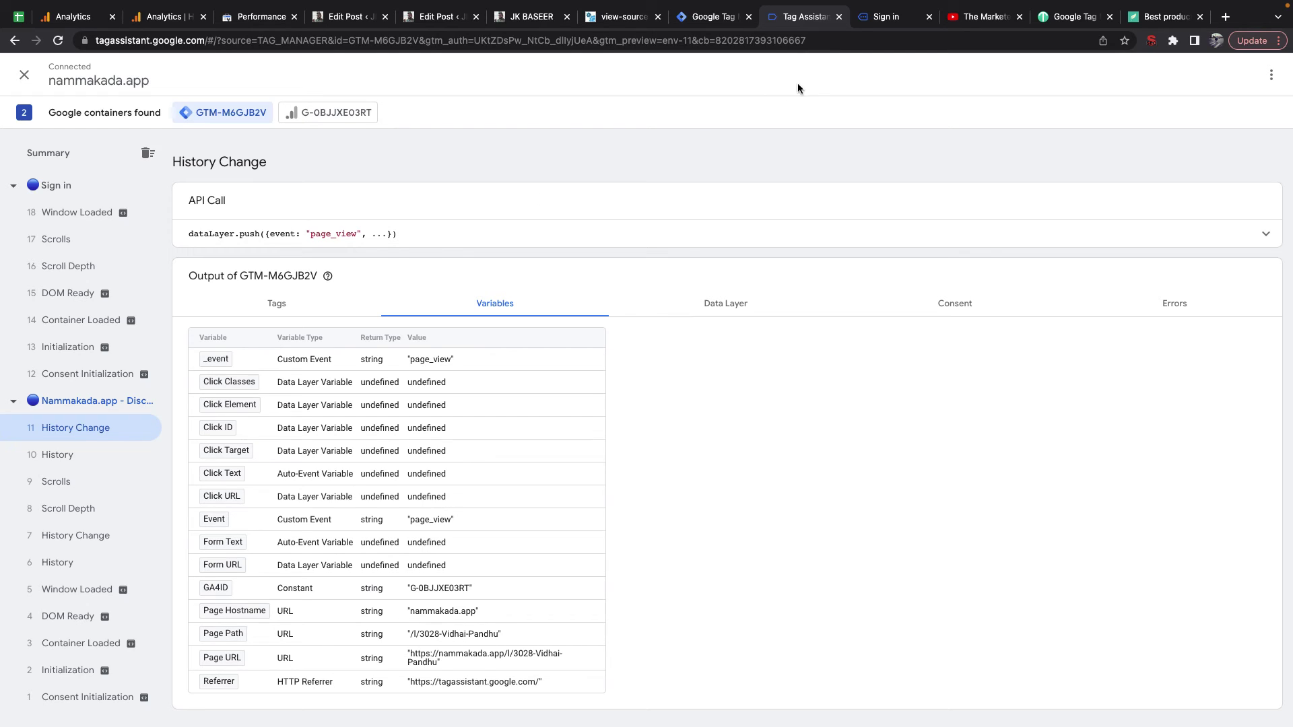
Step: Open the Mandi Masala product from the Nammakada category page, and check Tag Assistant and the JK BASEER site
drag(1162, 16, 896, 16)
click(645, 284)
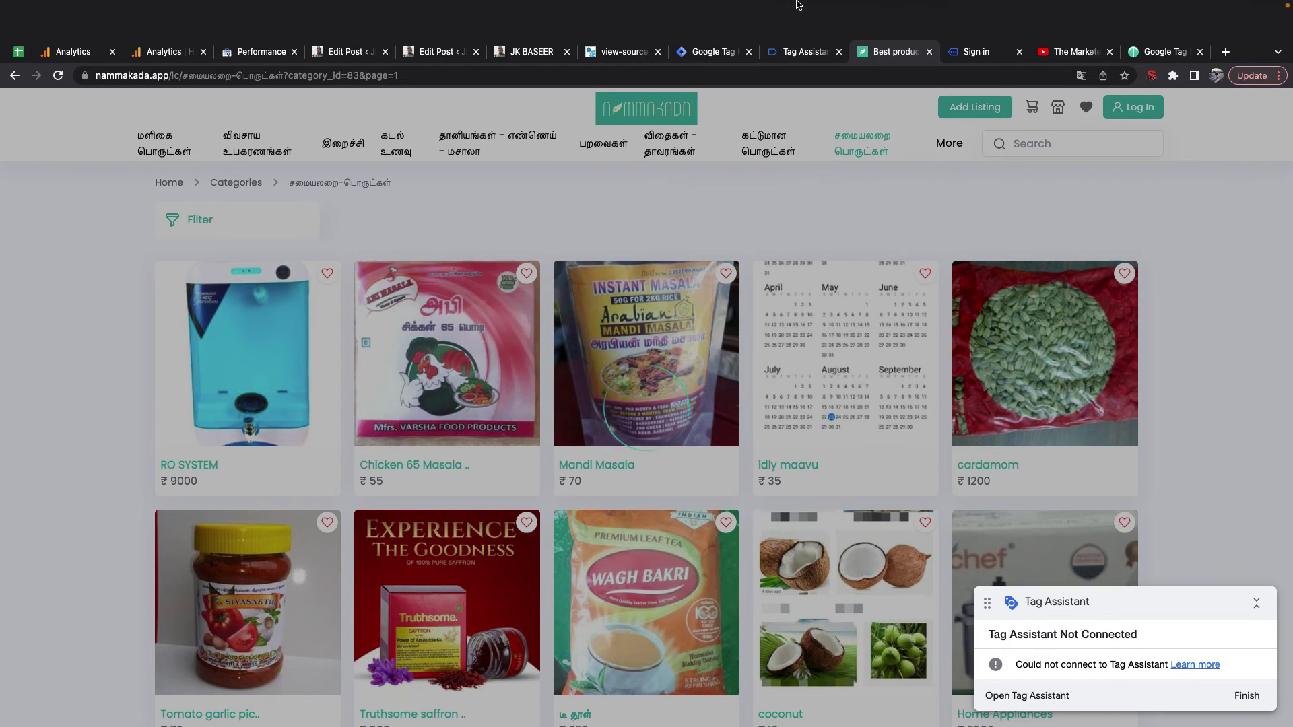
click(781, 60)
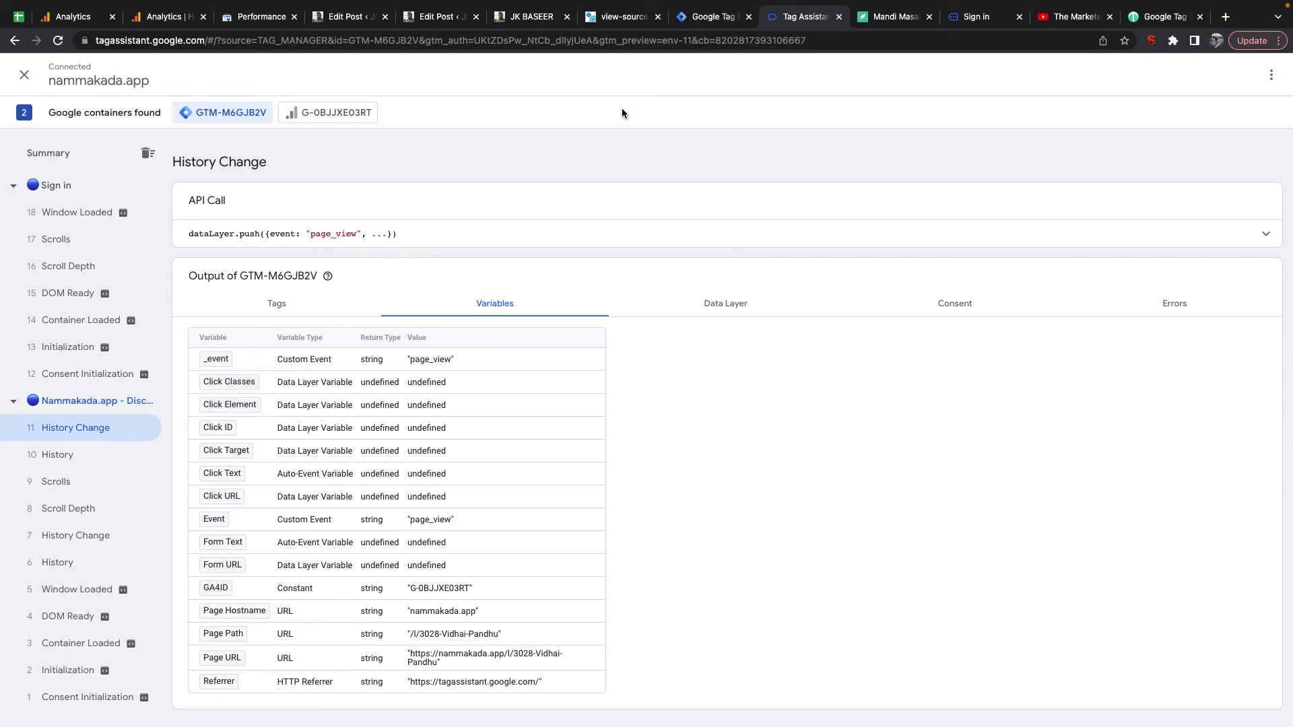
click(541, 22)
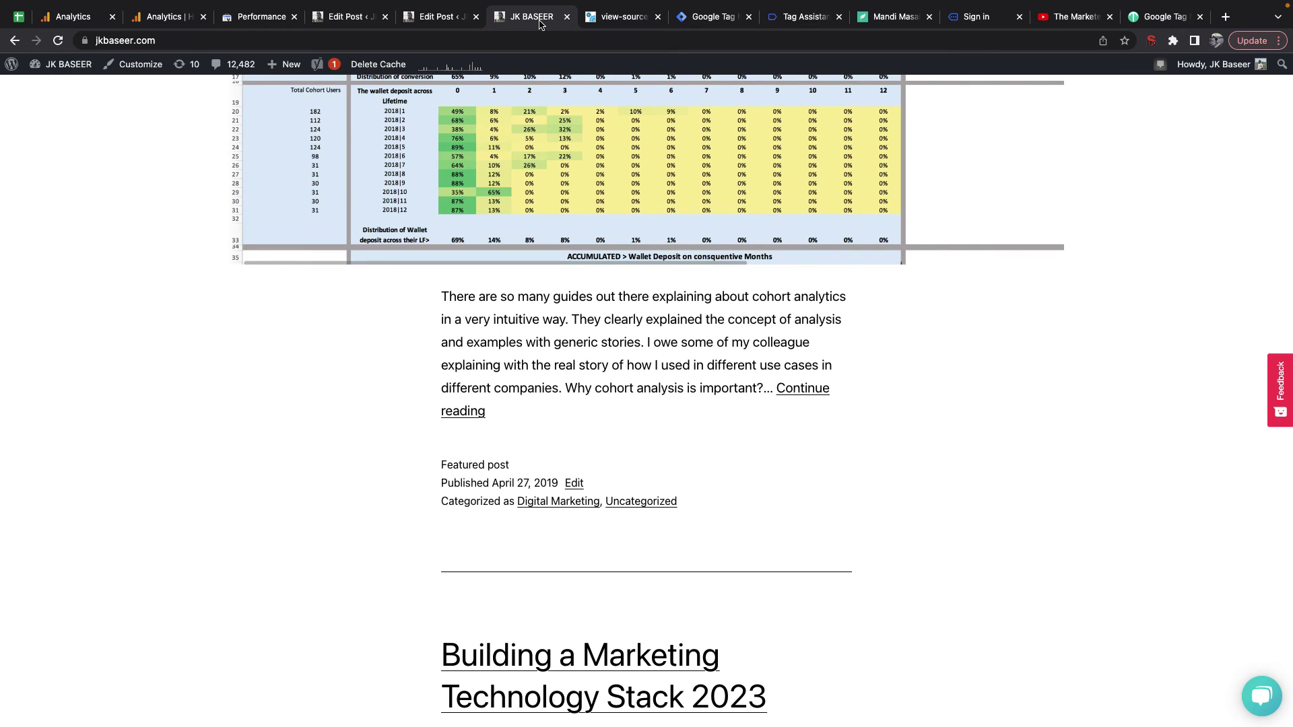
click(793, 23)
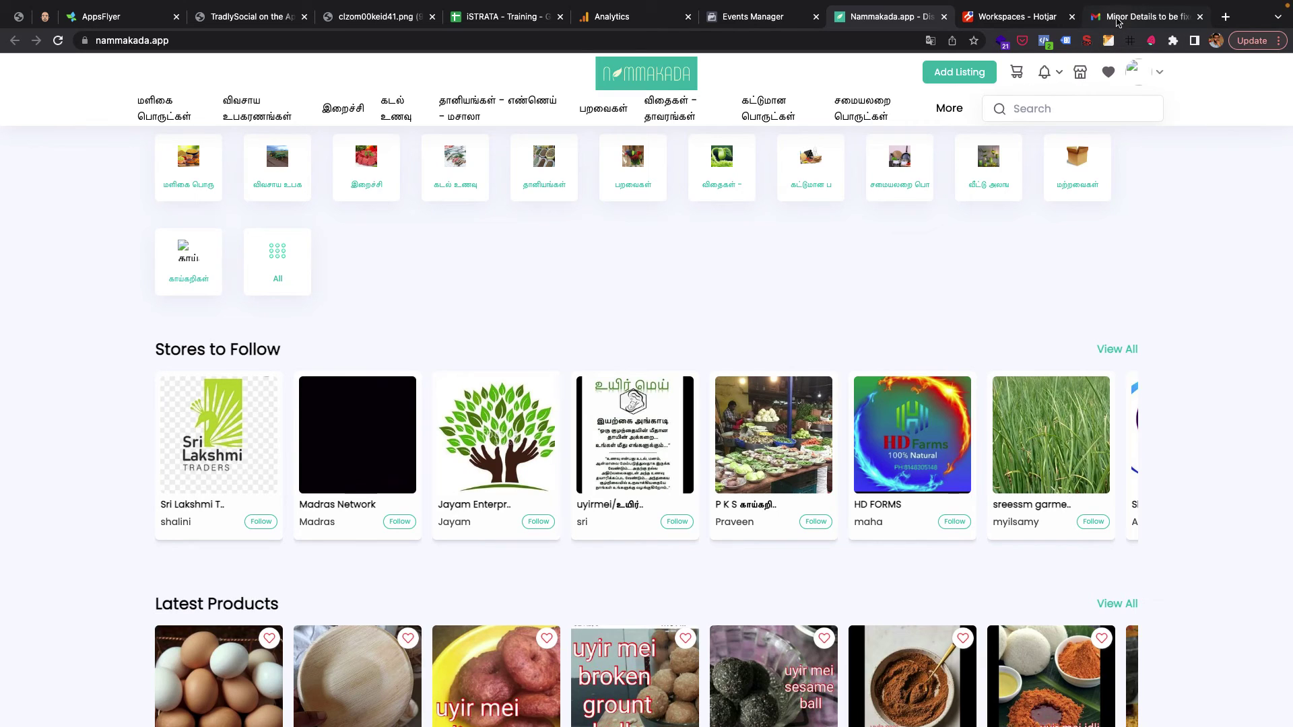
Step: Review the sent email about click variables, and view the Nammakada - Web test events in Events Manager
click(1117, 22)
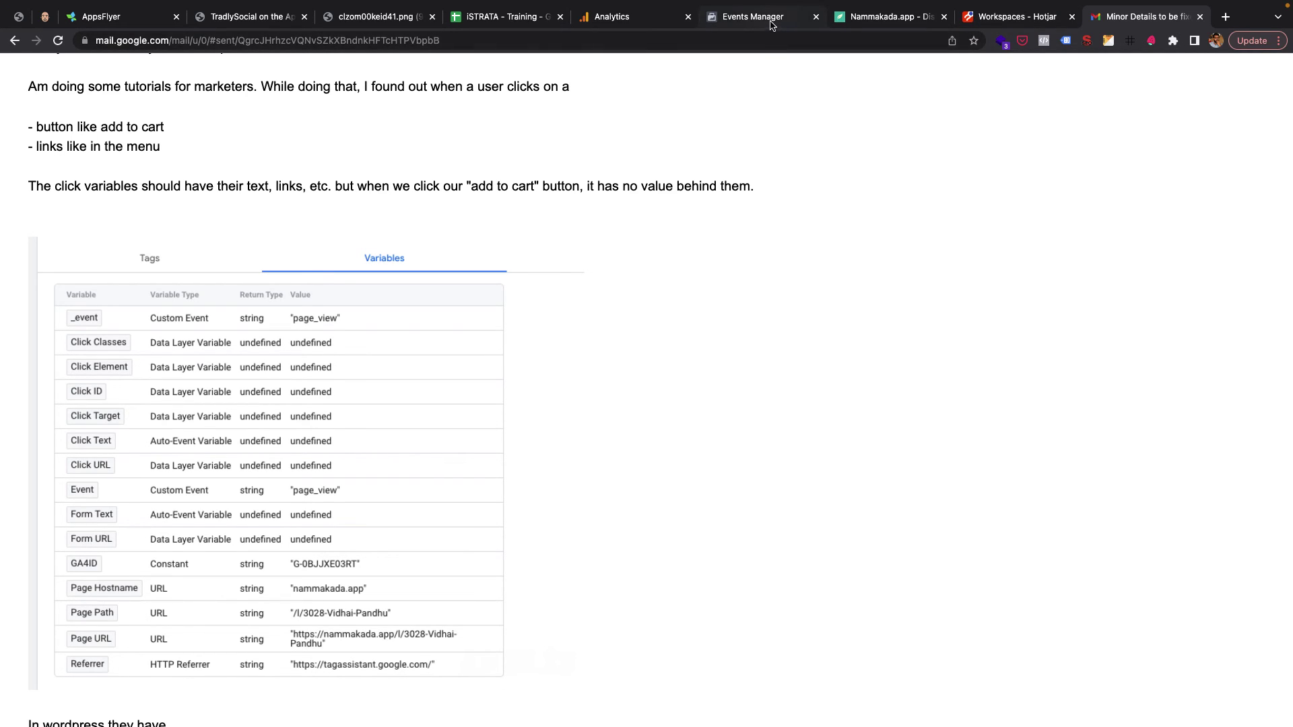
click(1008, 20)
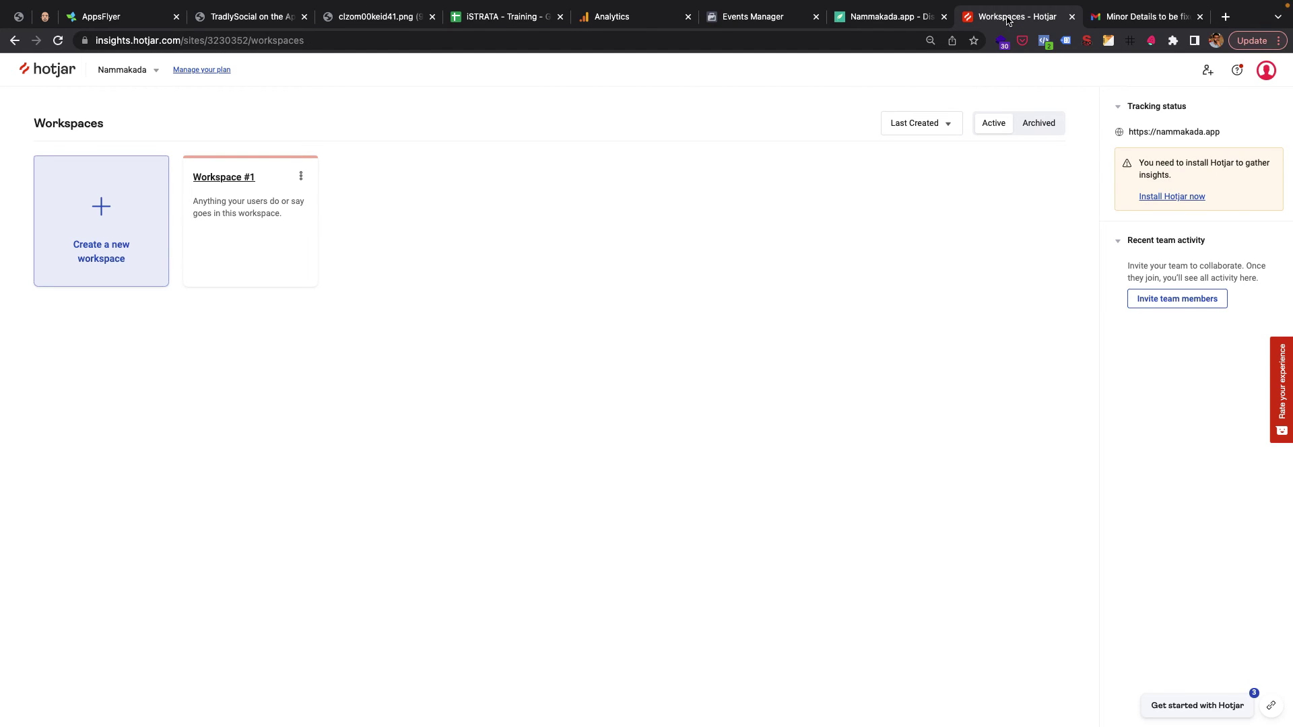
click(752, 27)
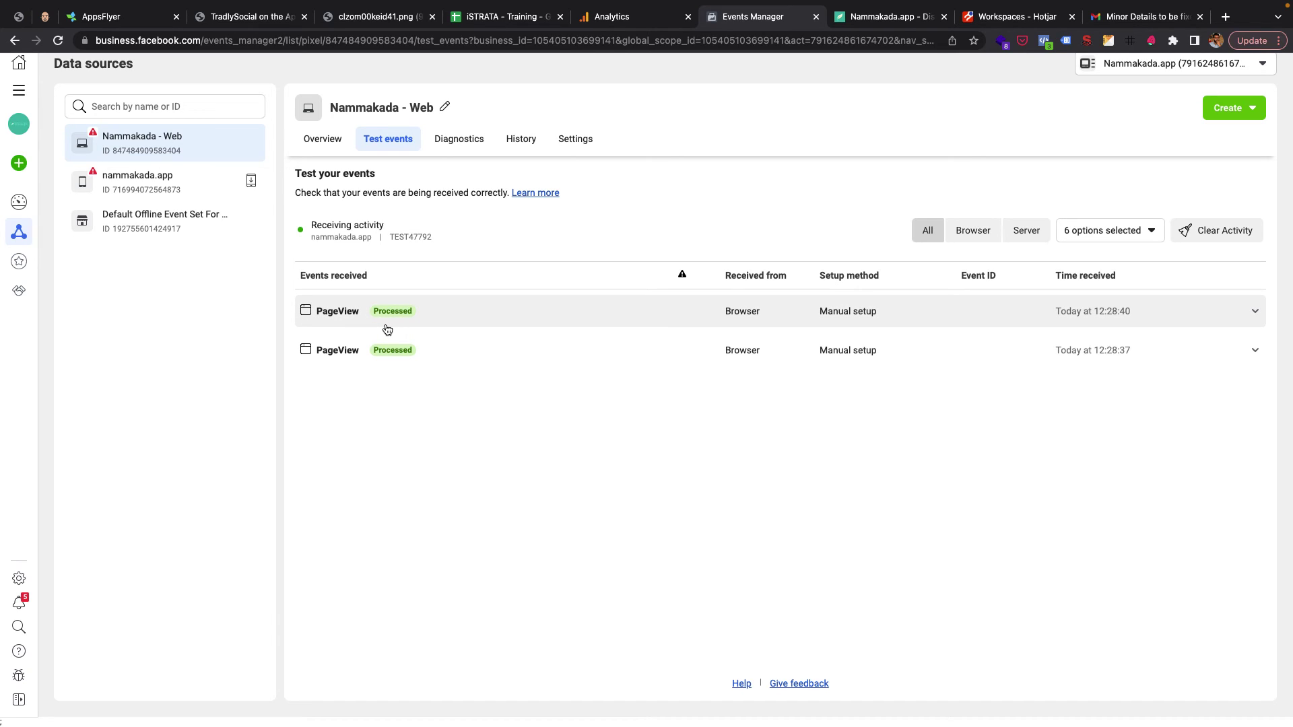
Step: Highlight the SELLER and BUYER event rows, A12:E17, in the Tracking sheet of the iSTRATA - Training spreadsheet
click(492, 16)
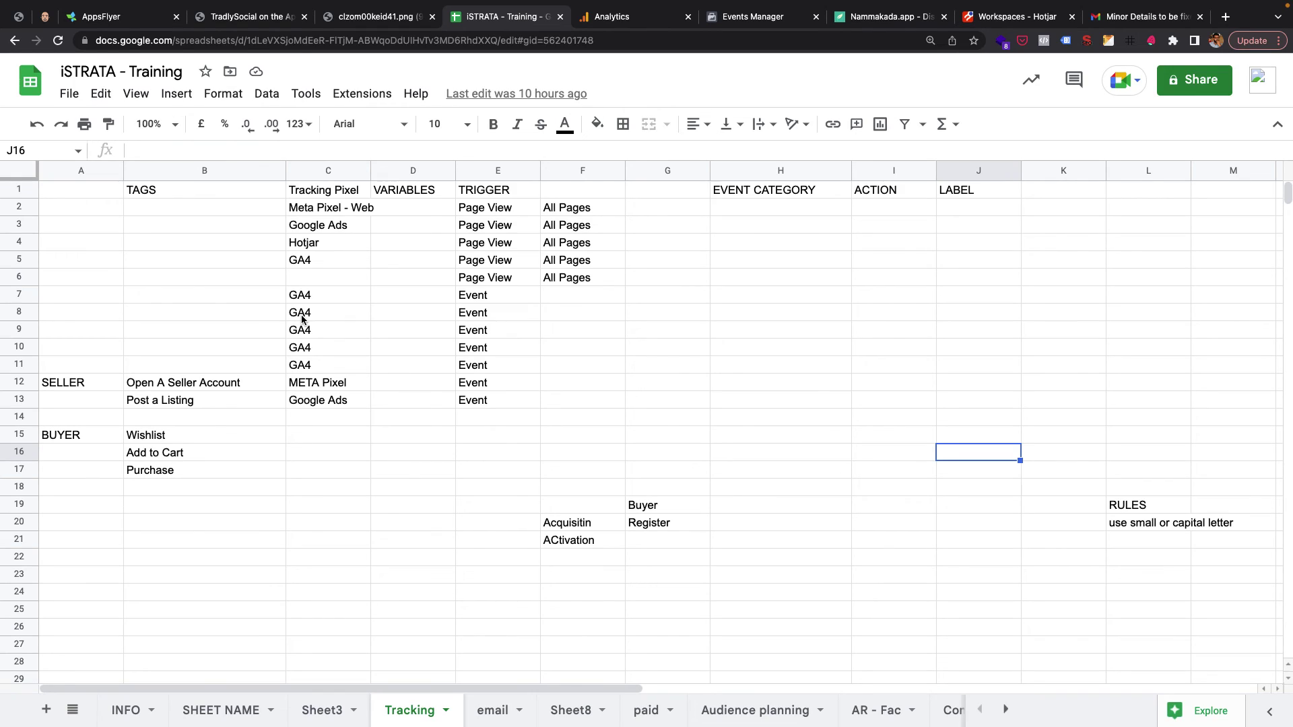
click(76, 384)
drag(76, 385, 474, 471)
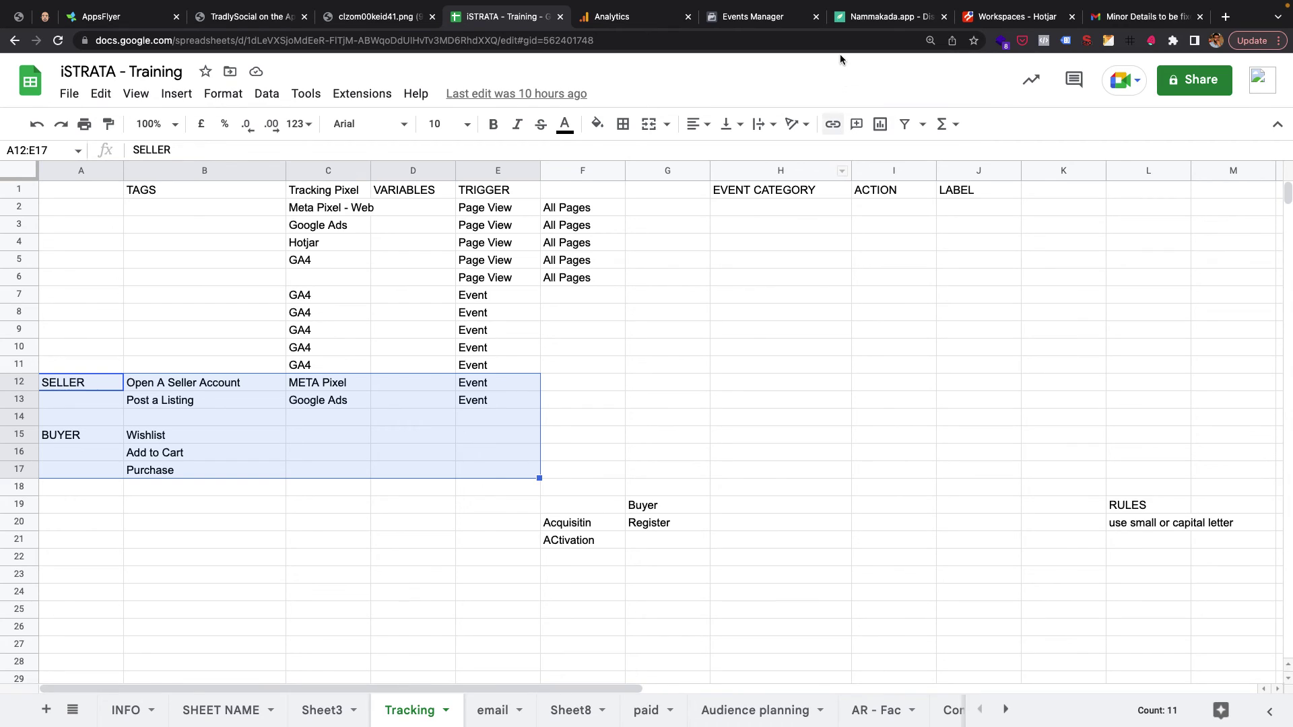
Step: Open Workspace #1 in Hotjar to view its overview, and look over the Nammakada home page
click(887, 17)
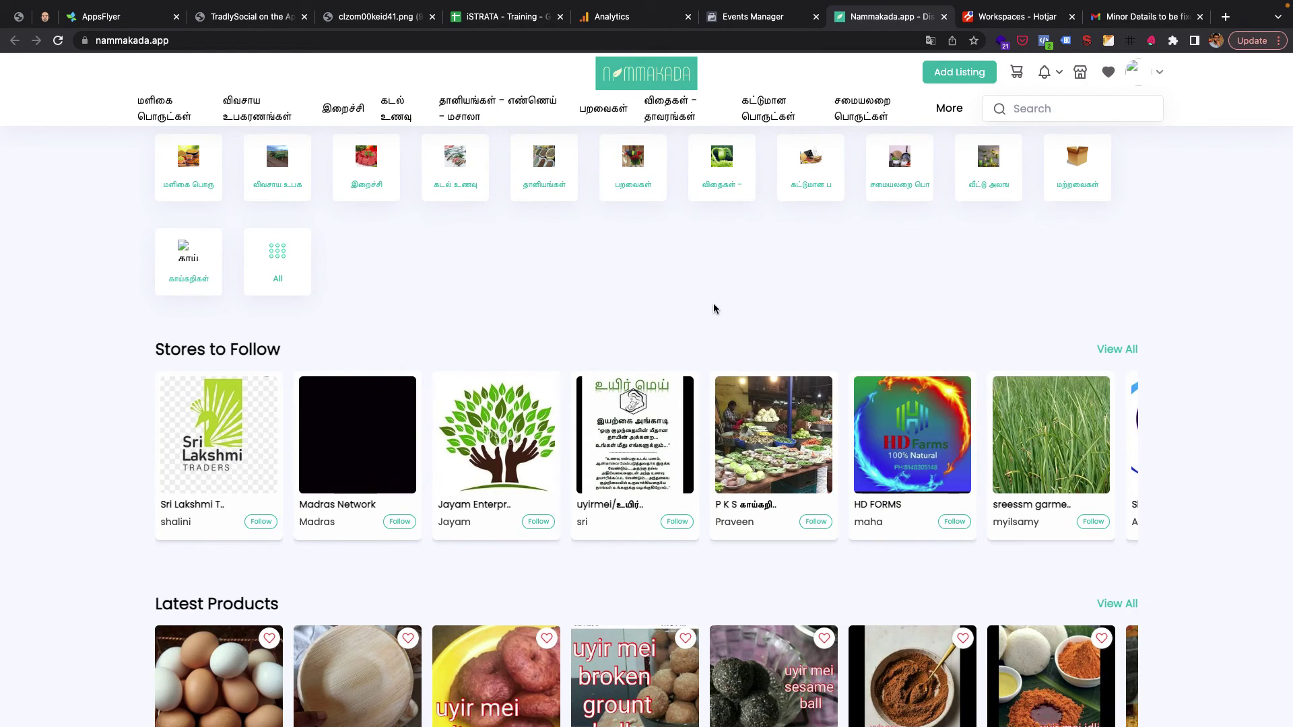
click(970, 21)
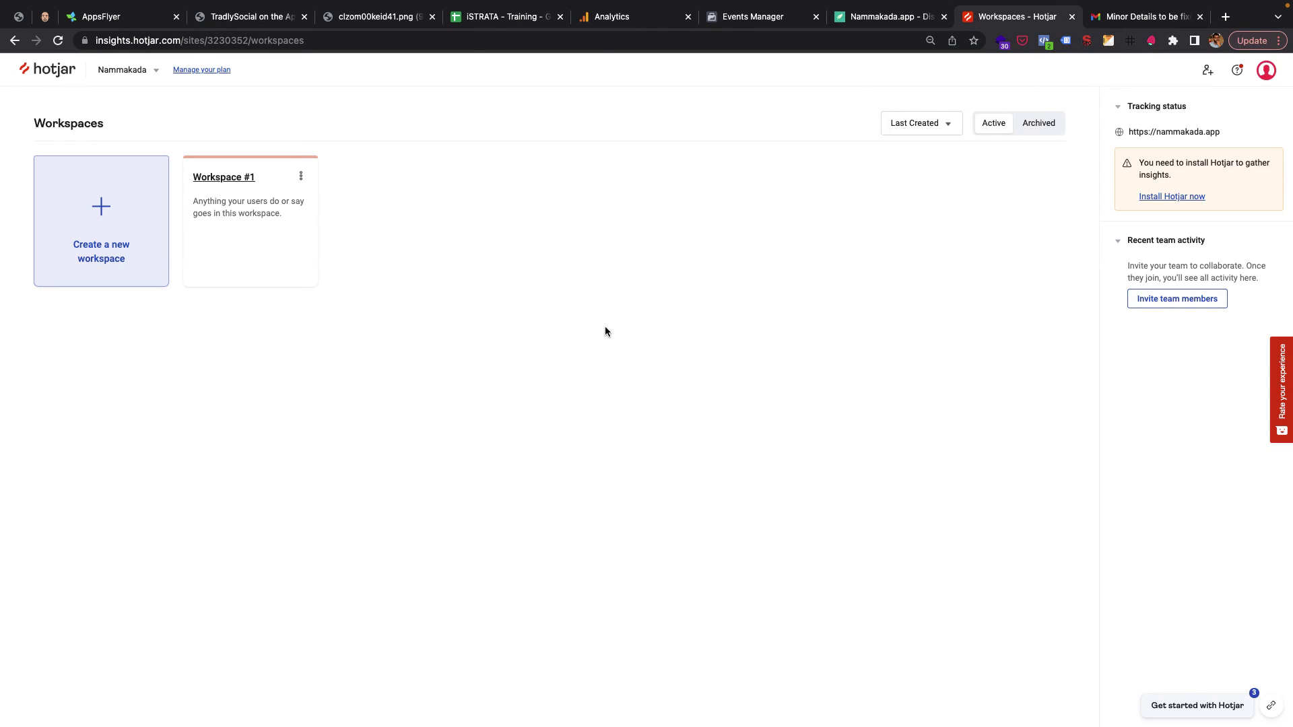
click(264, 216)
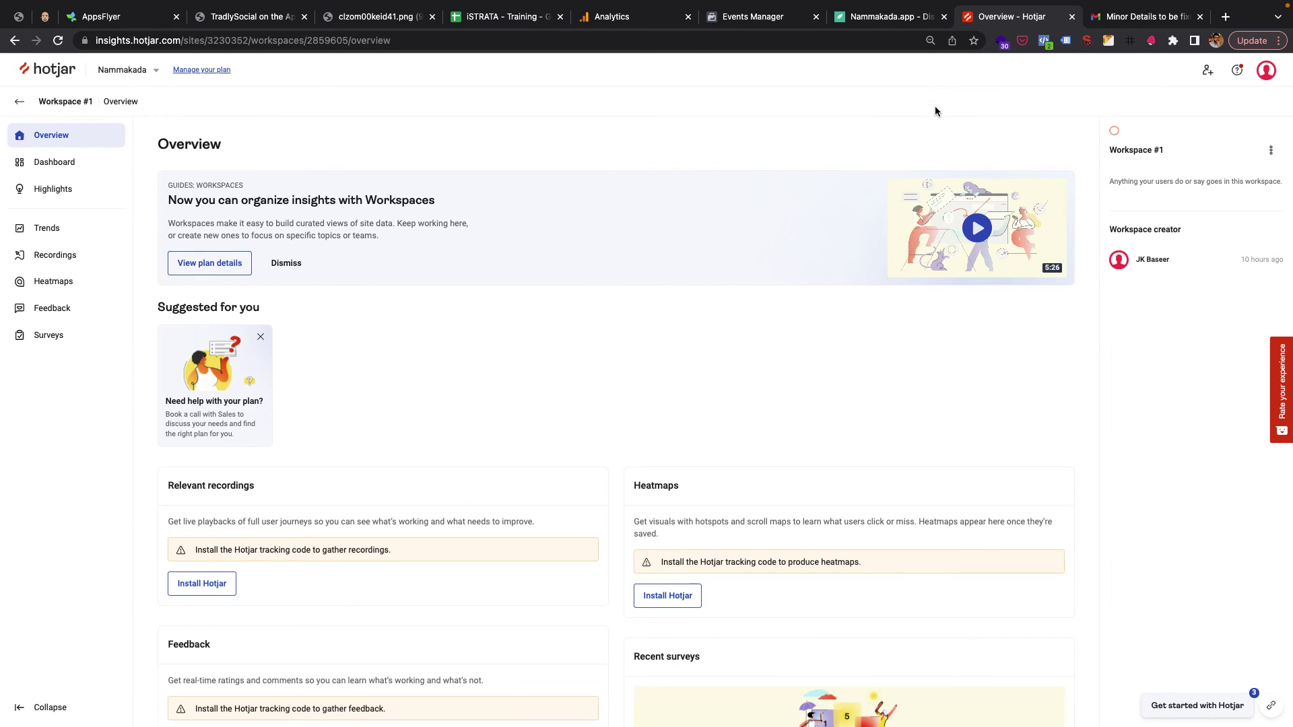
click(885, 19)
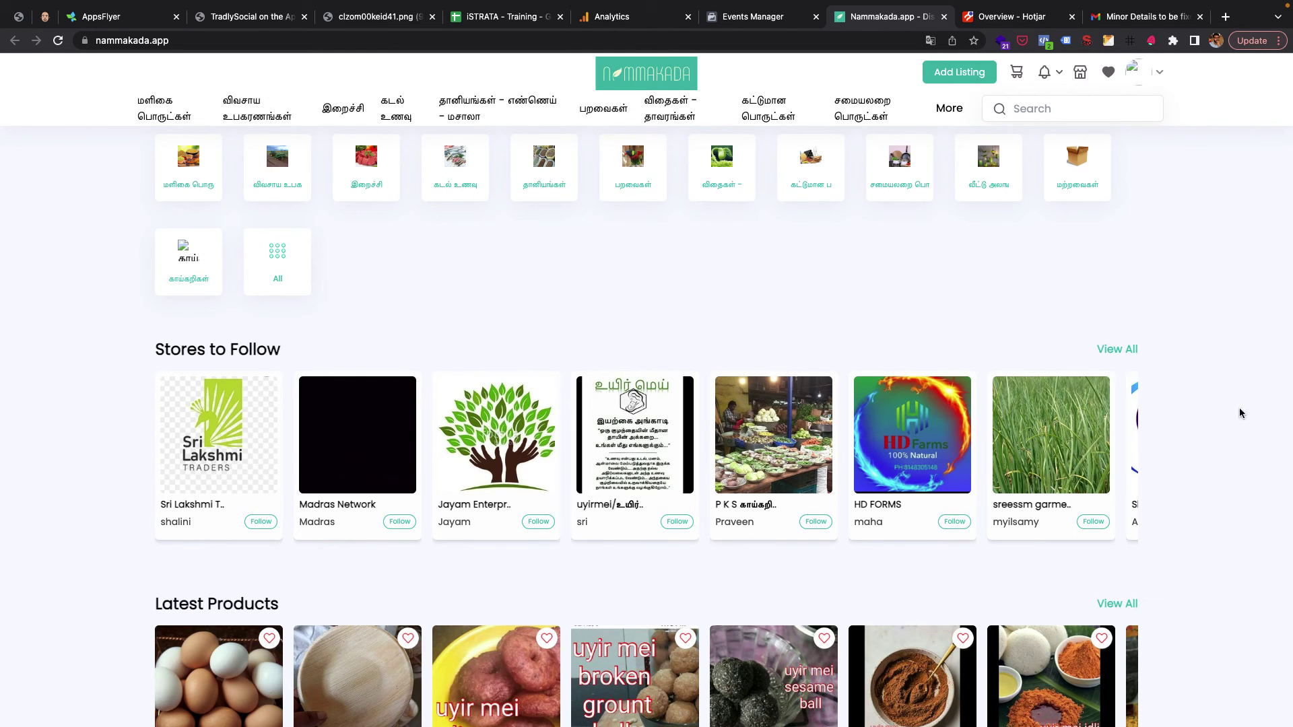
click(999, 19)
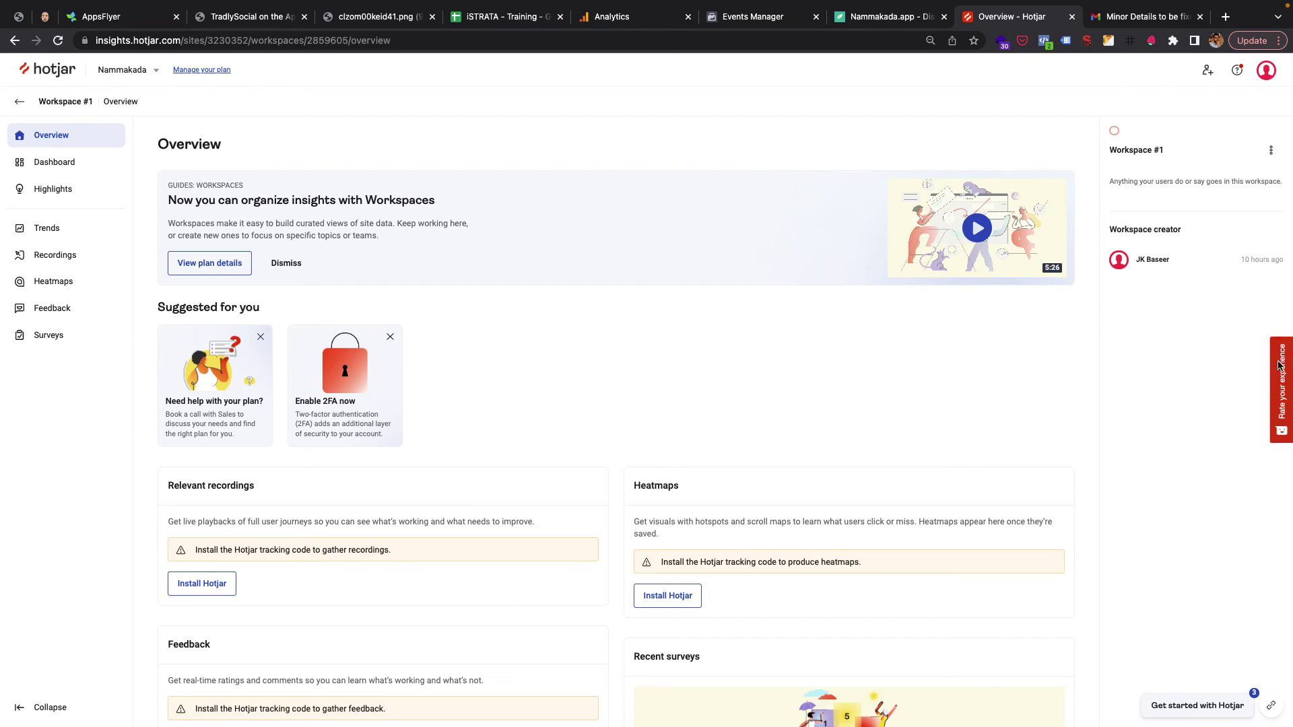
click(878, 20)
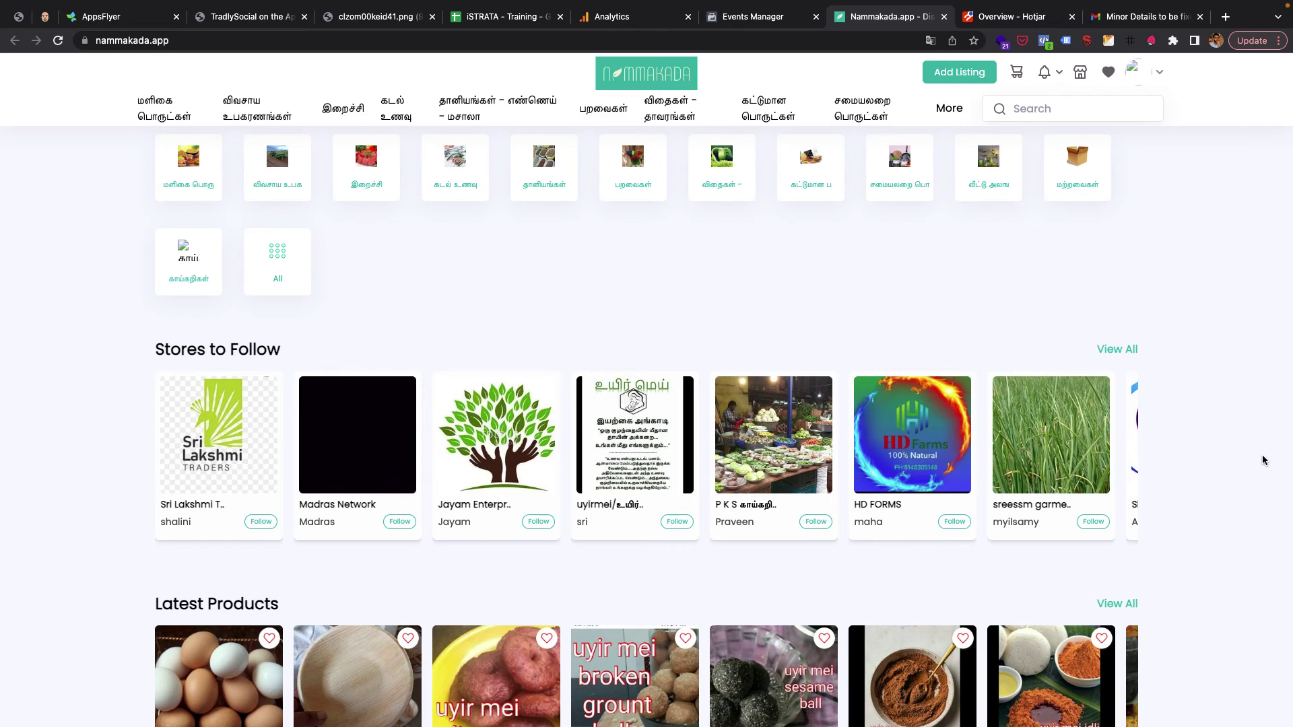
scroll(1263, 460, down, 4)
scroll(1263, 458, up, 4)
Step: Switch to Google Tag Manager and try to create a Nammakada Web workspace named "NExt set of pixels"
key(ctrl+Left)
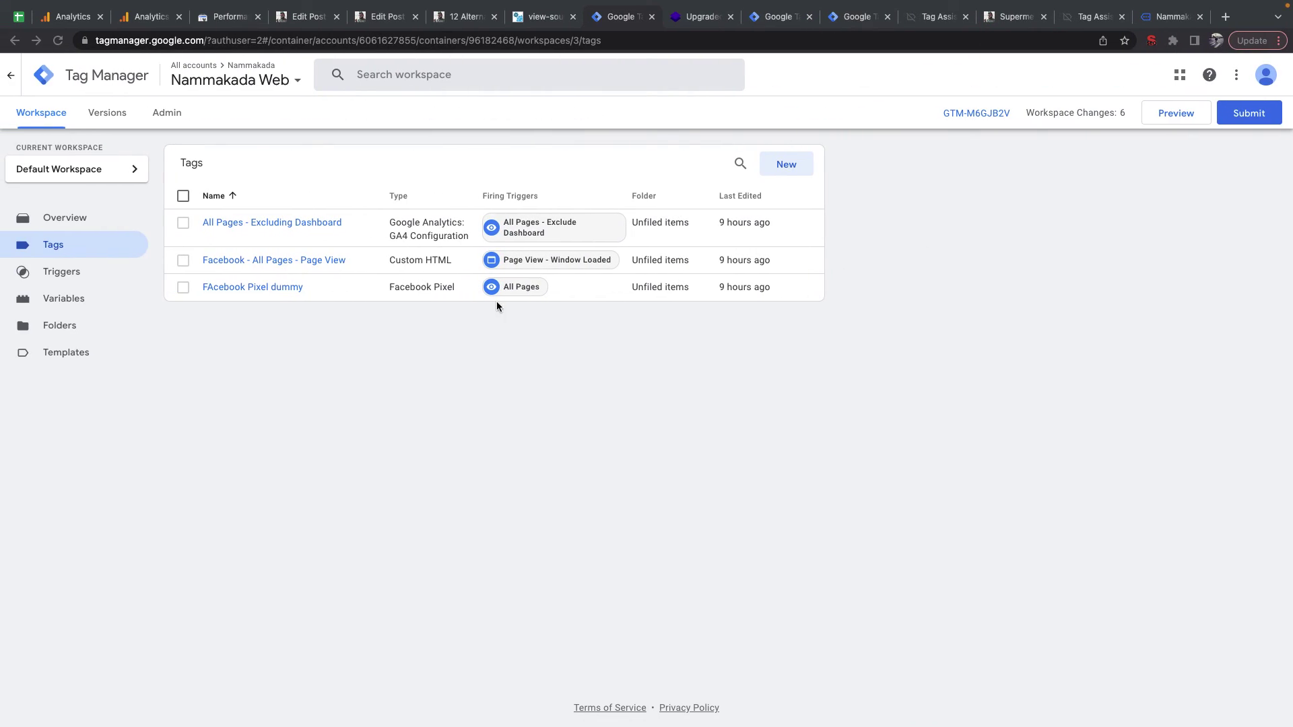
click(104, 177)
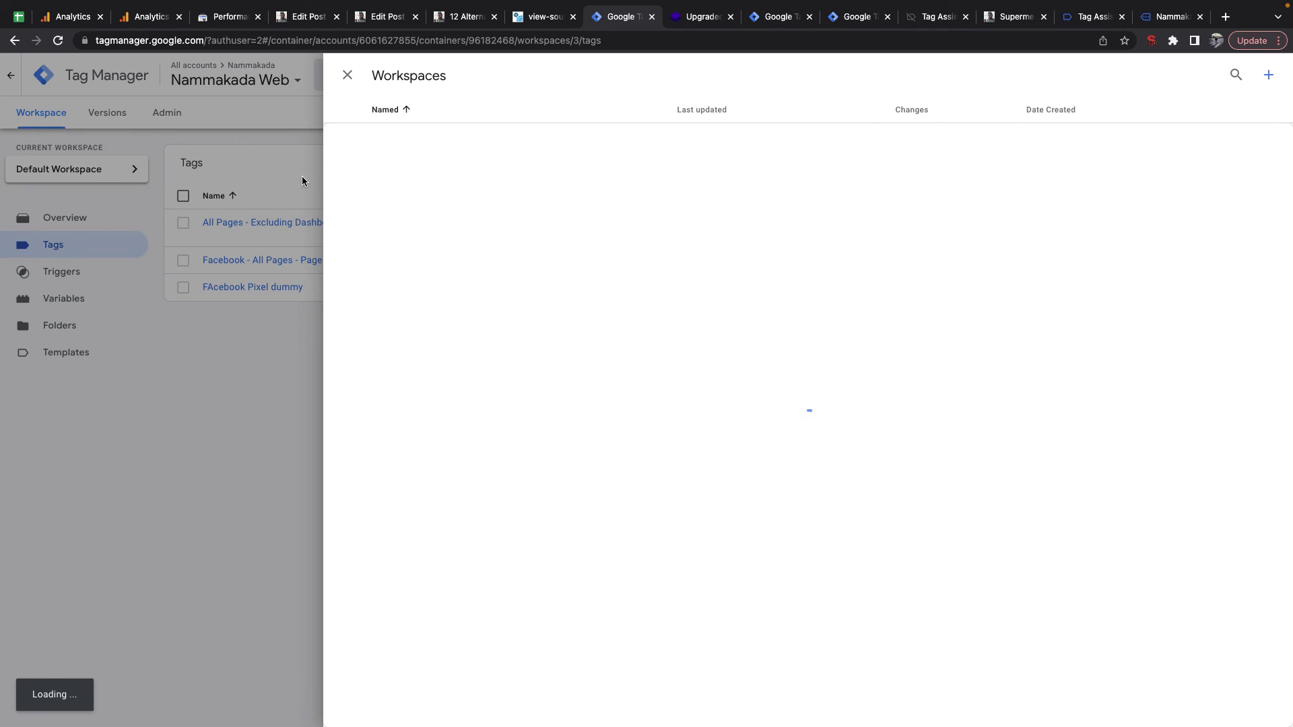
click(347, 75)
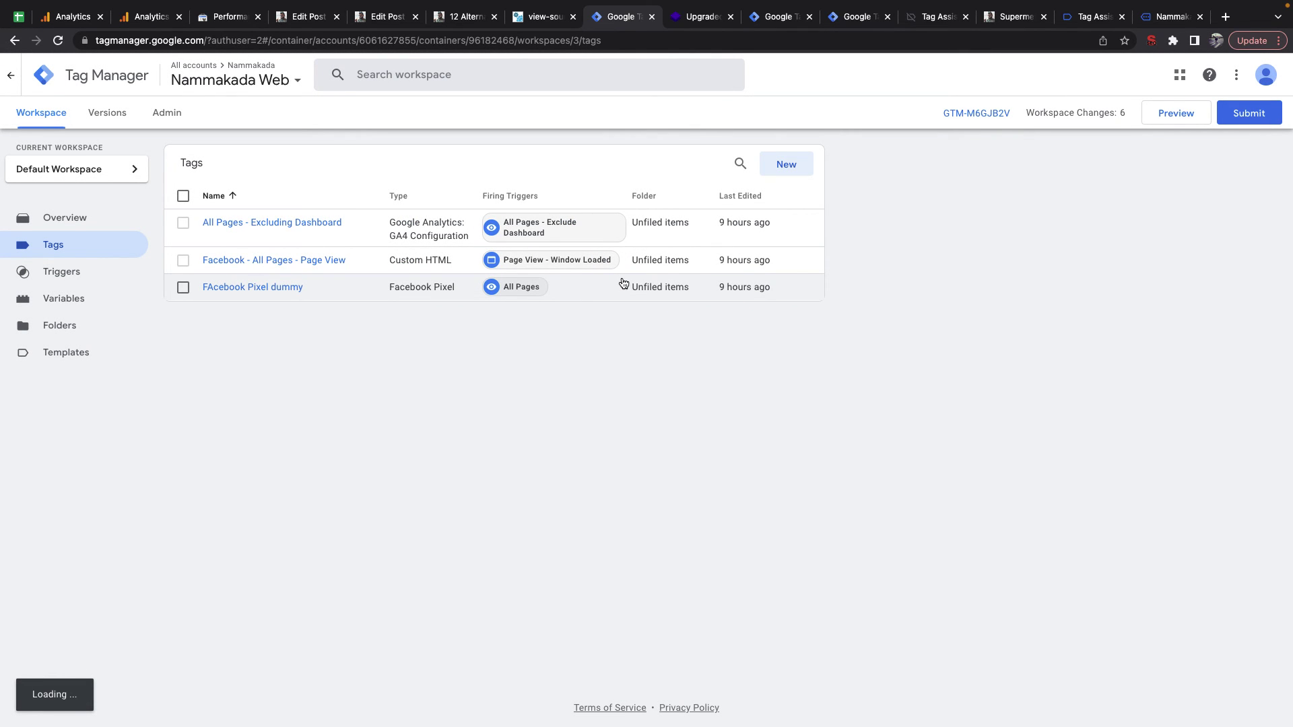
click(58, 170)
click(1269, 75)
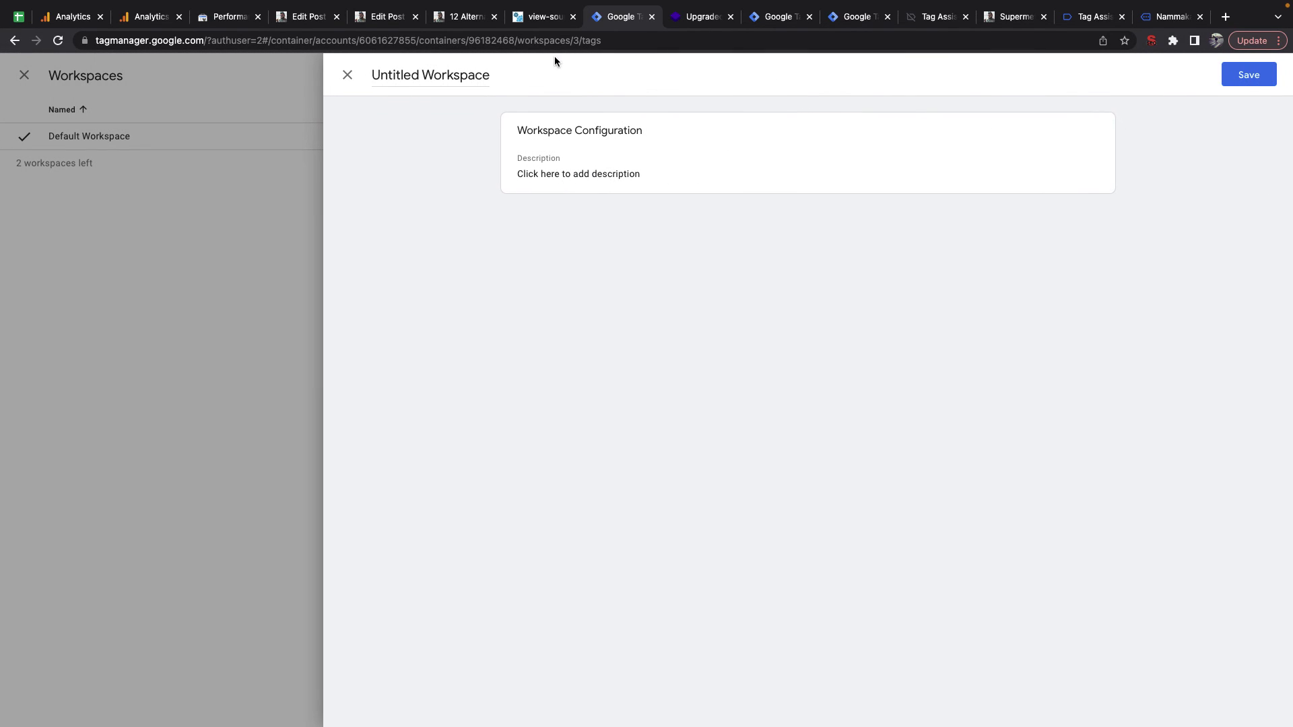
triple_click(480, 78)
text(NE)
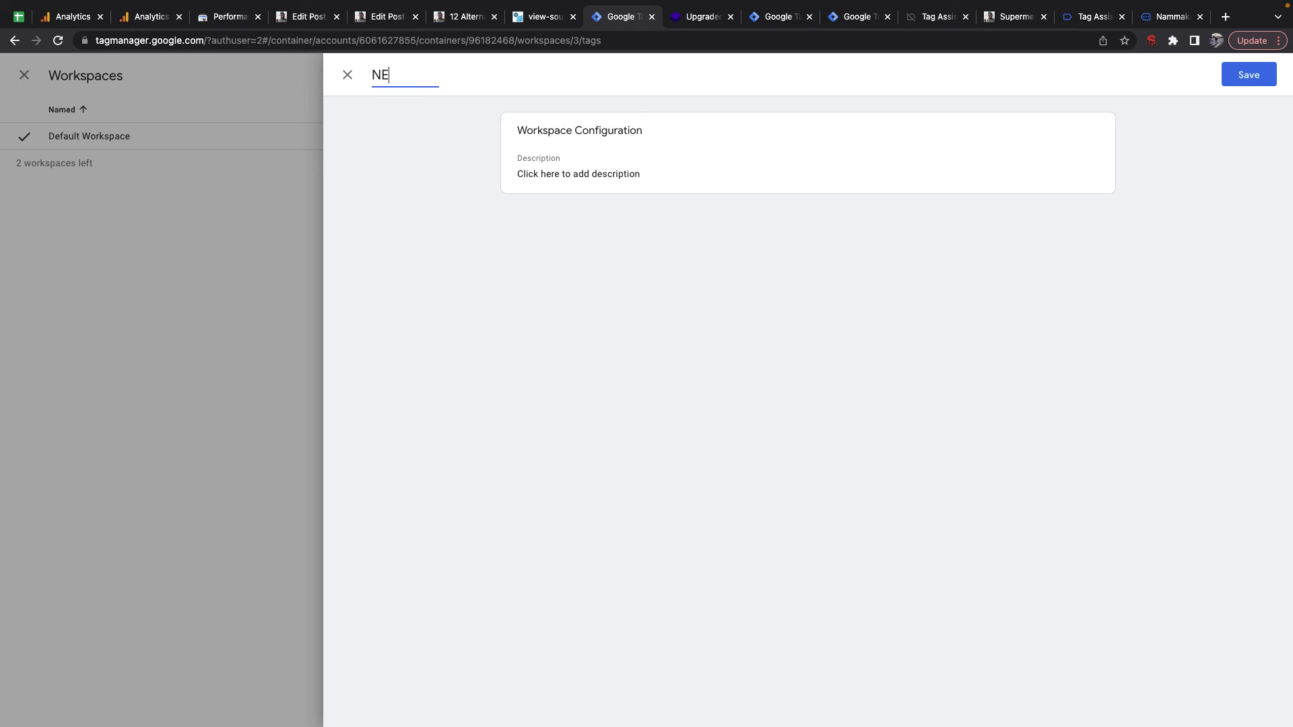
text(xt set of pixels)
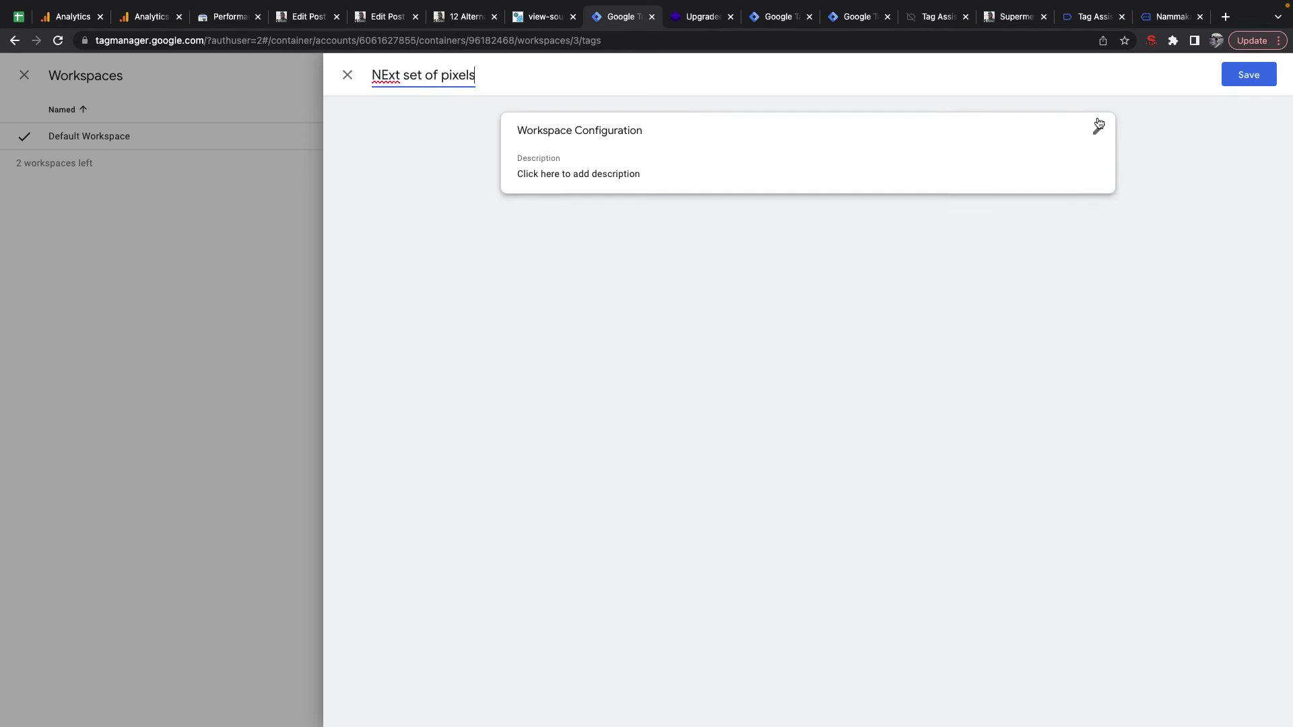
click(1248, 74)
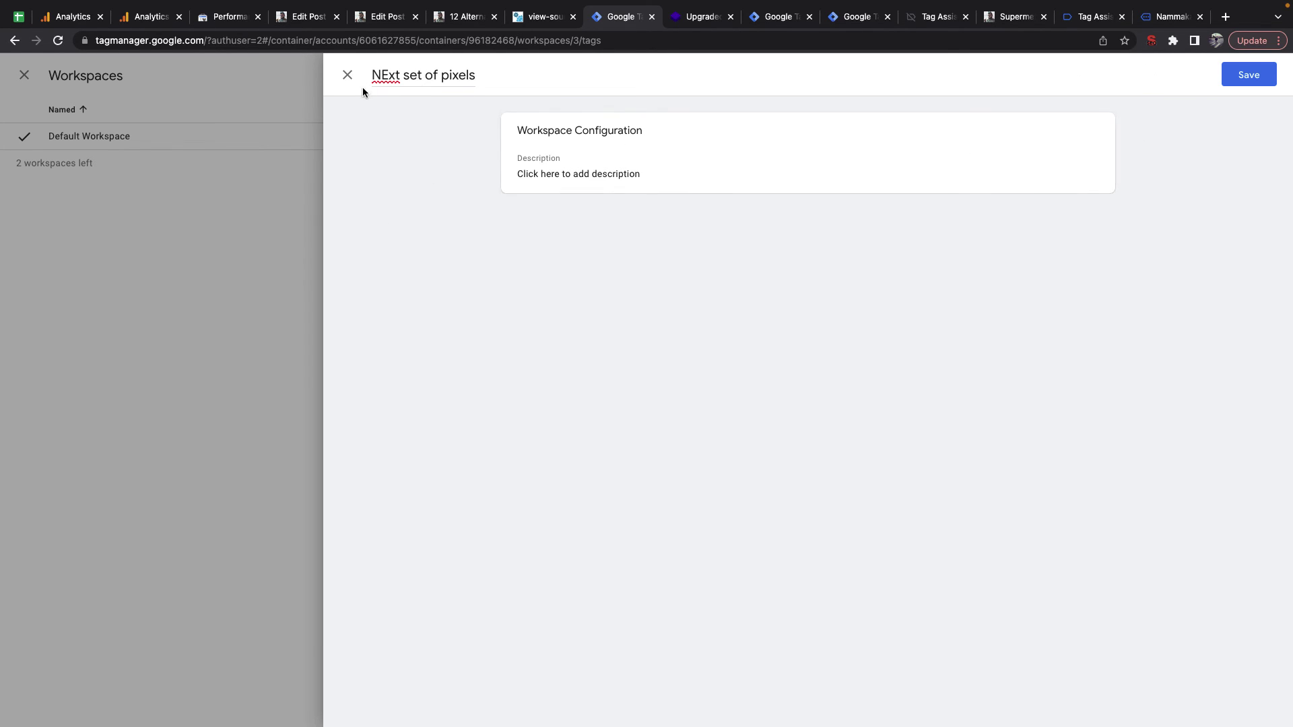
Step: Correct the new workspace's name to "Next set of pixels" and try to save it again
click(390, 73)
key(BackSpace)
text(e)
click(1233, 69)
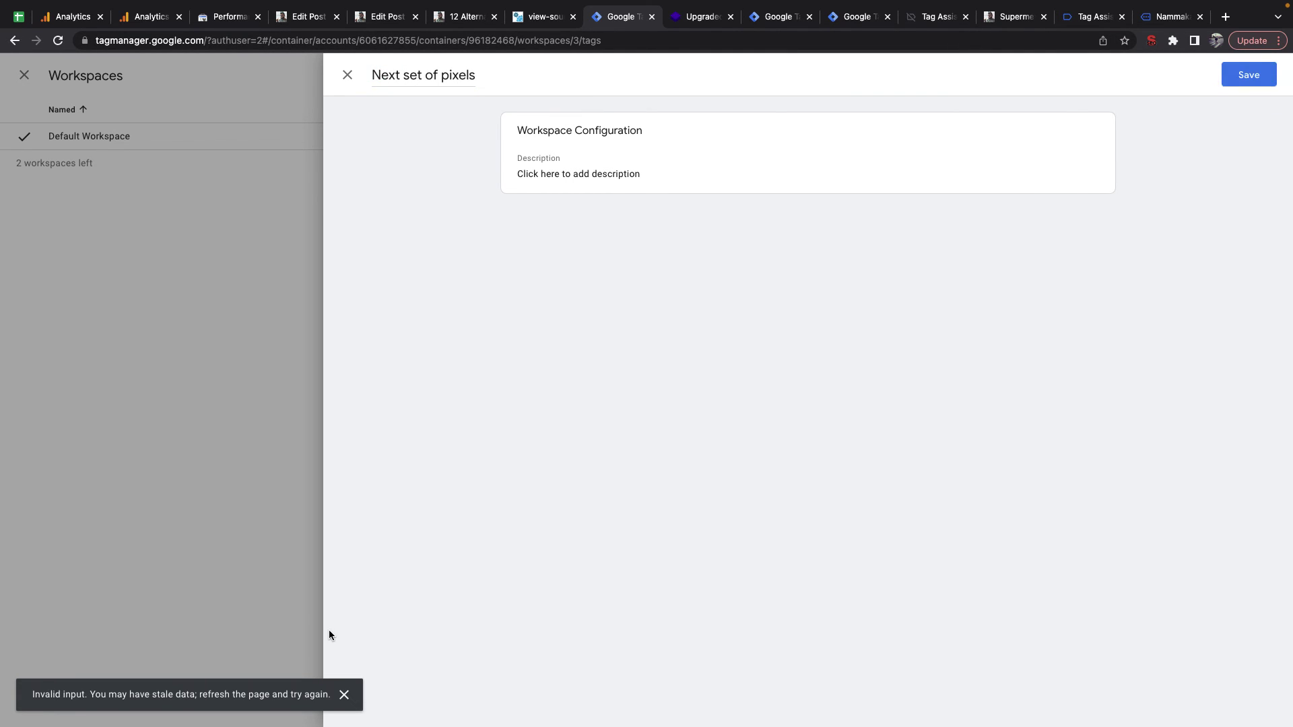
mouse_move(920, 3)
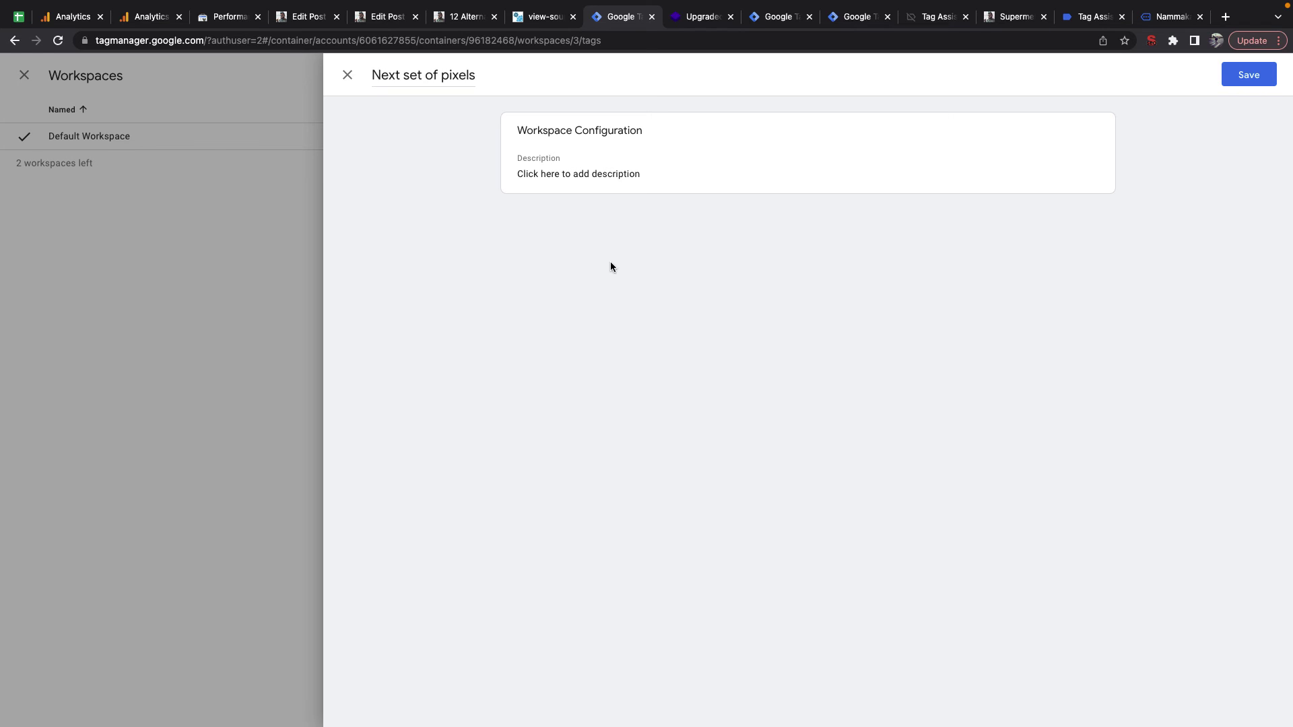
click(1251, 80)
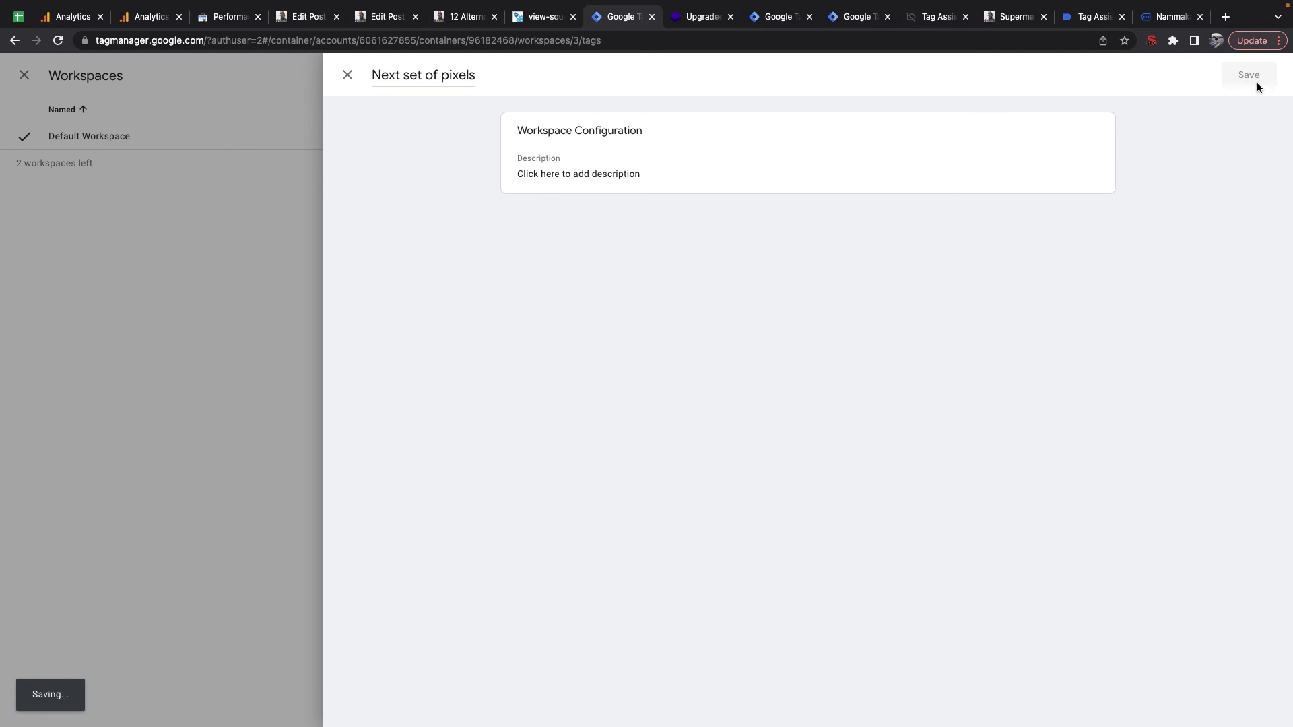
Step: Copy the workspace name "Next set of pixels" and reload the Tag Manager page
triple_click(441, 70)
key(ctrl+c)
key(super+r)
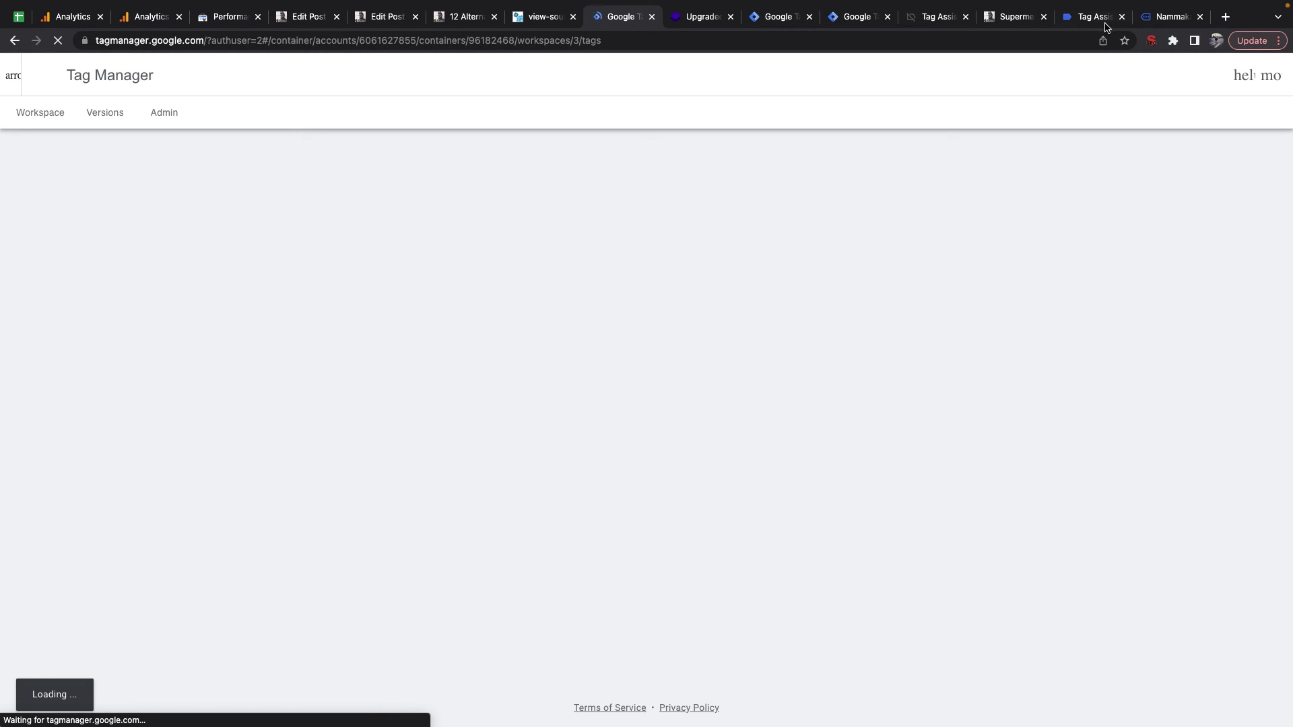
Step: Close the surplus browser tabs, including Tag Assistant, Nammakada, Wappalyzer and the duplicate Google Tag Manager pages
click(1122, 18)
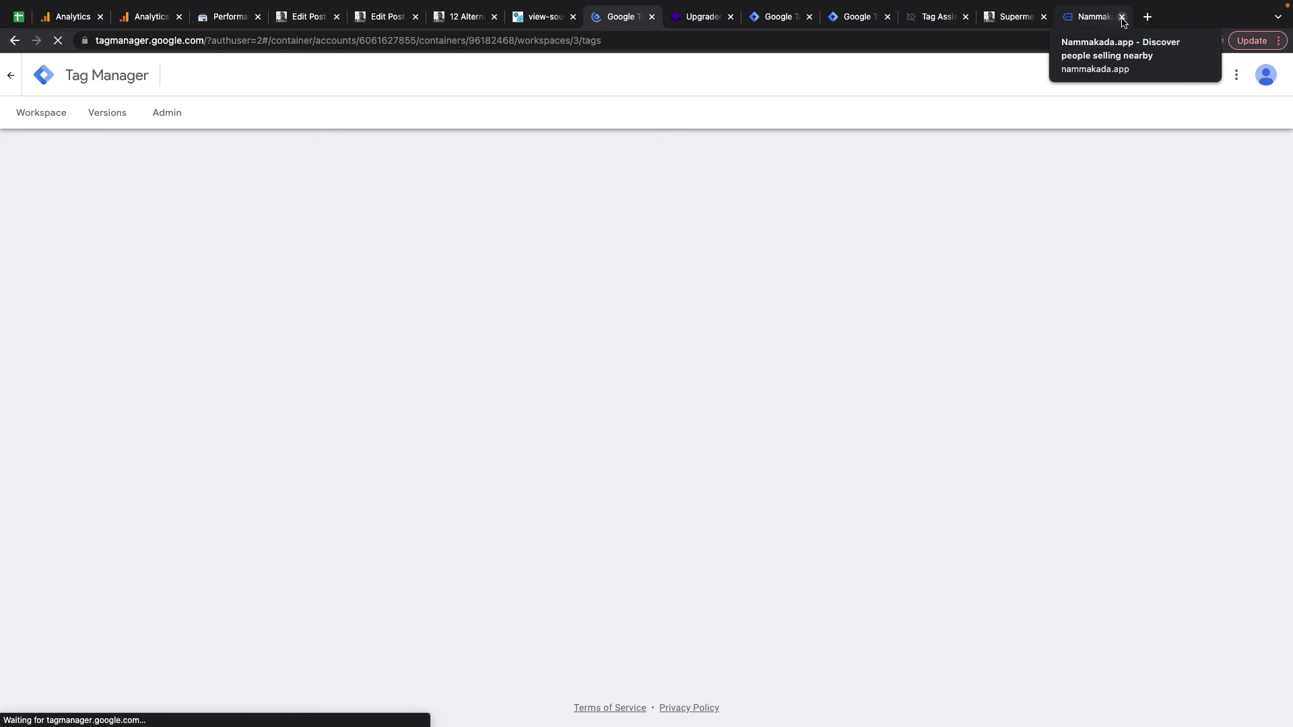
click(1122, 17)
click(1199, 17)
click(1201, 17)
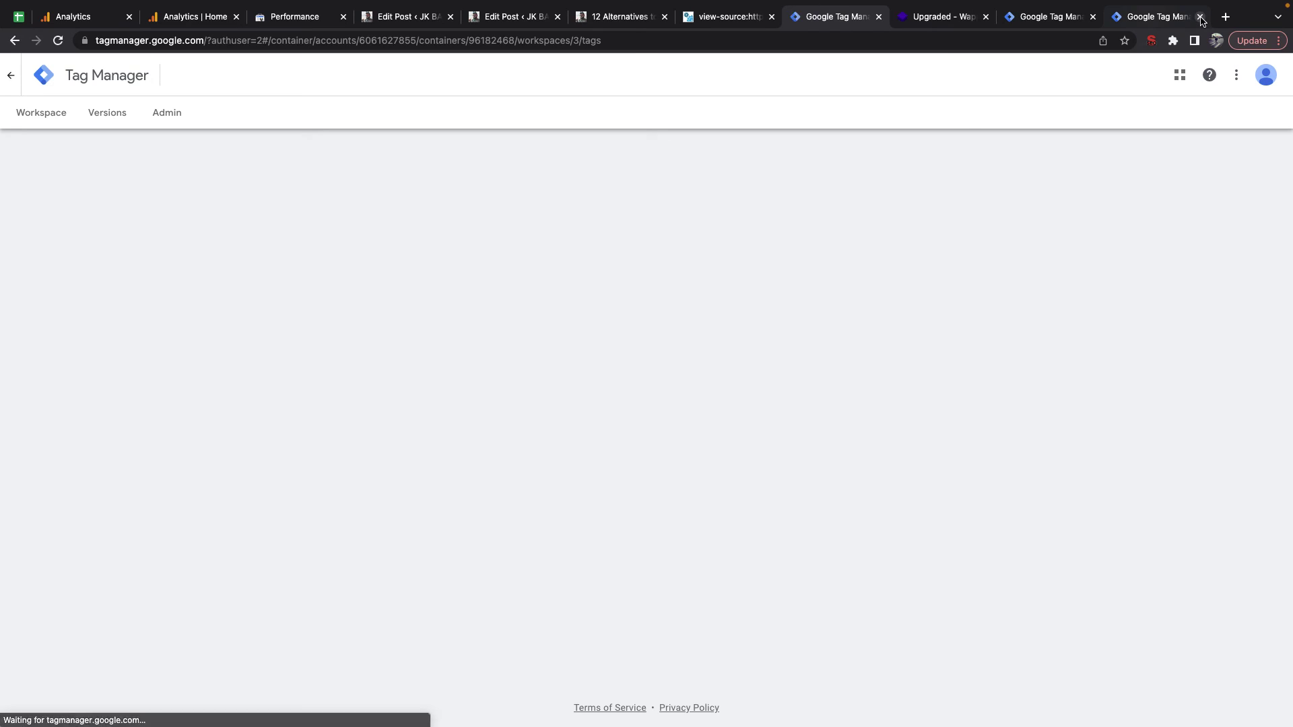
click(1200, 17)
click(1200, 17)
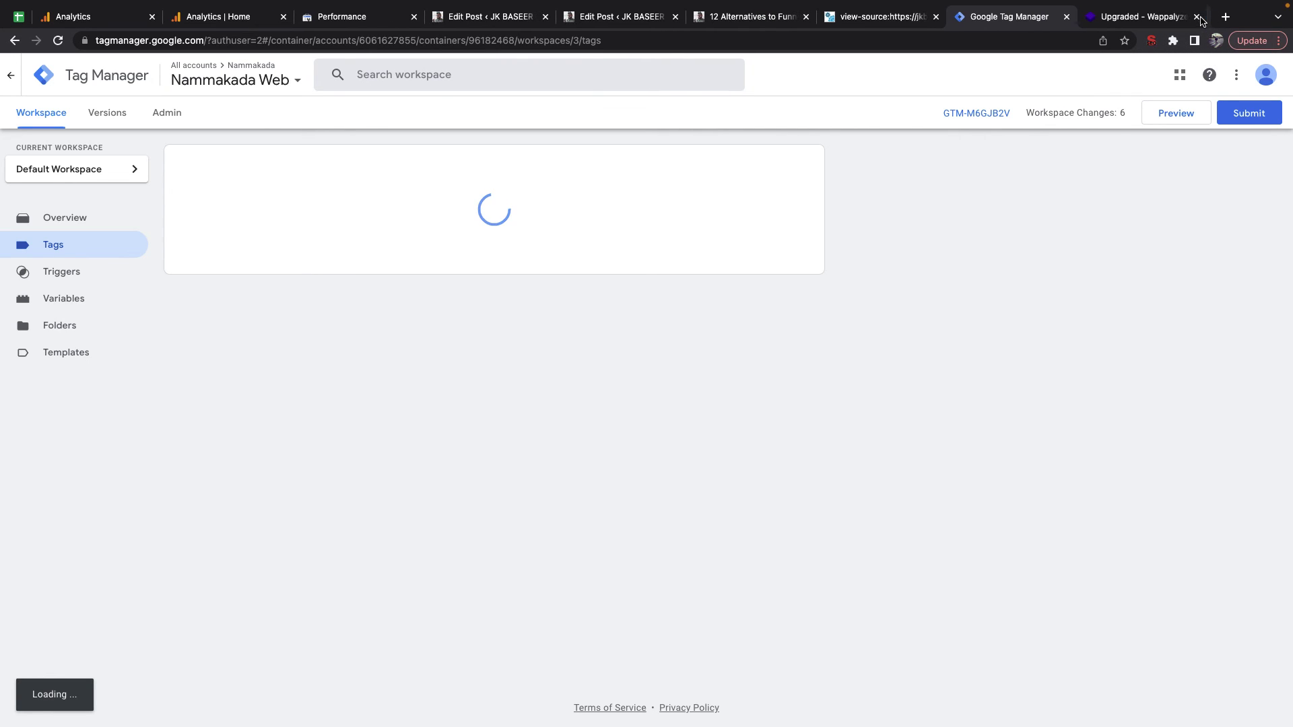
click(1200, 17)
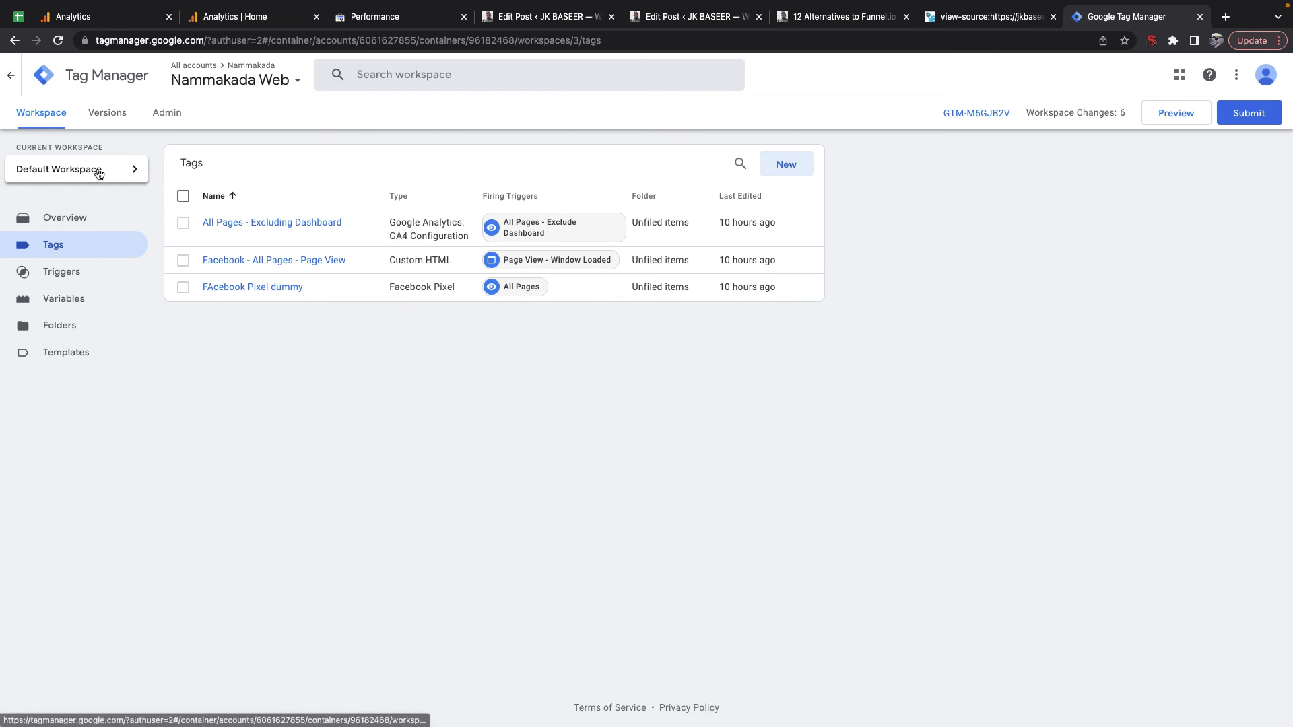
Step: Create a workspace in the Nammakada Web container, pasting "Next set of pixels" as its name
click(75, 170)
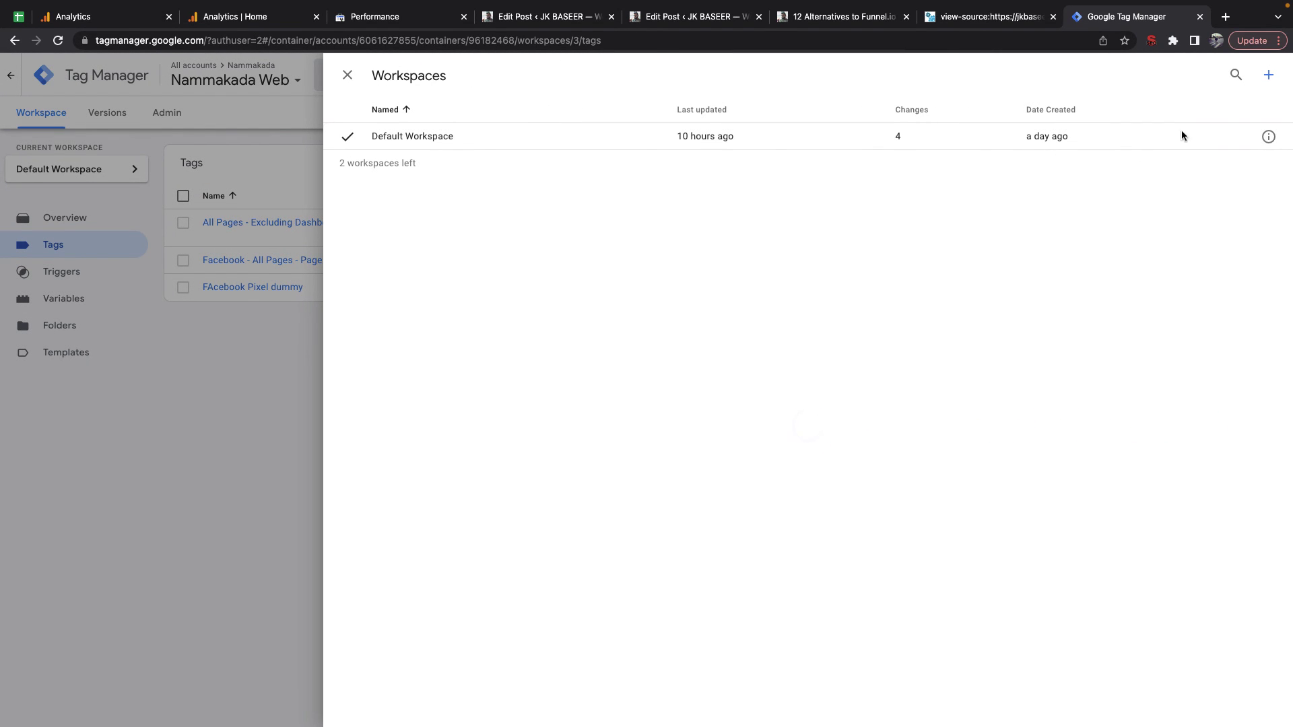
click(1269, 74)
click(431, 74)
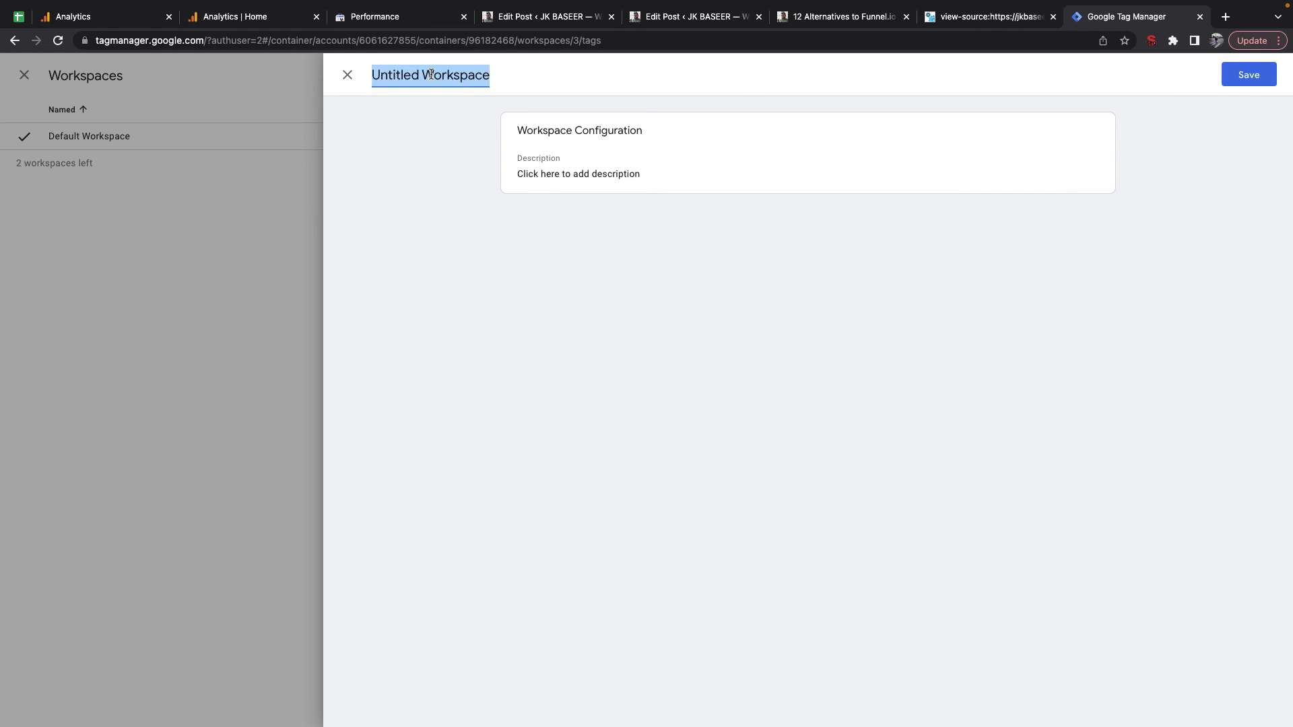
key(ctrl+v)
click(1253, 75)
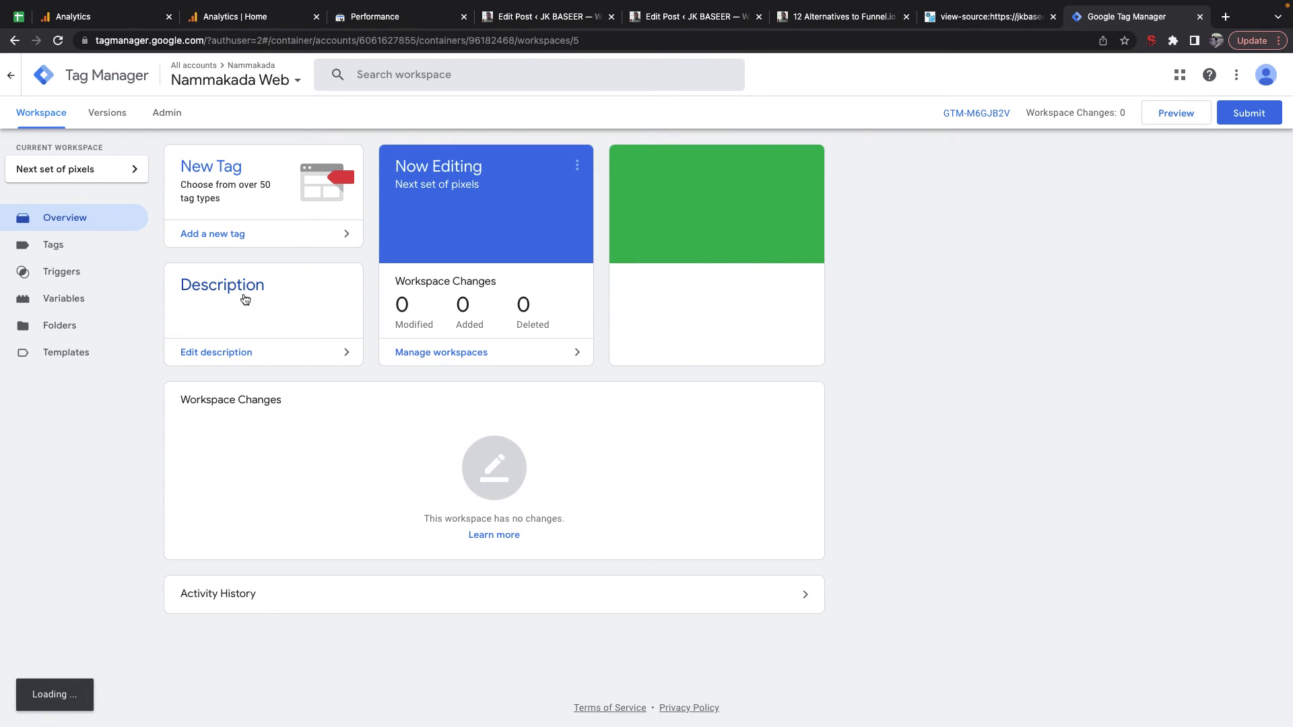
Step: Add a new tag to the workspace, searching the tag types for "hotj" and choosing Hotjar Tracking Code
click(202, 183)
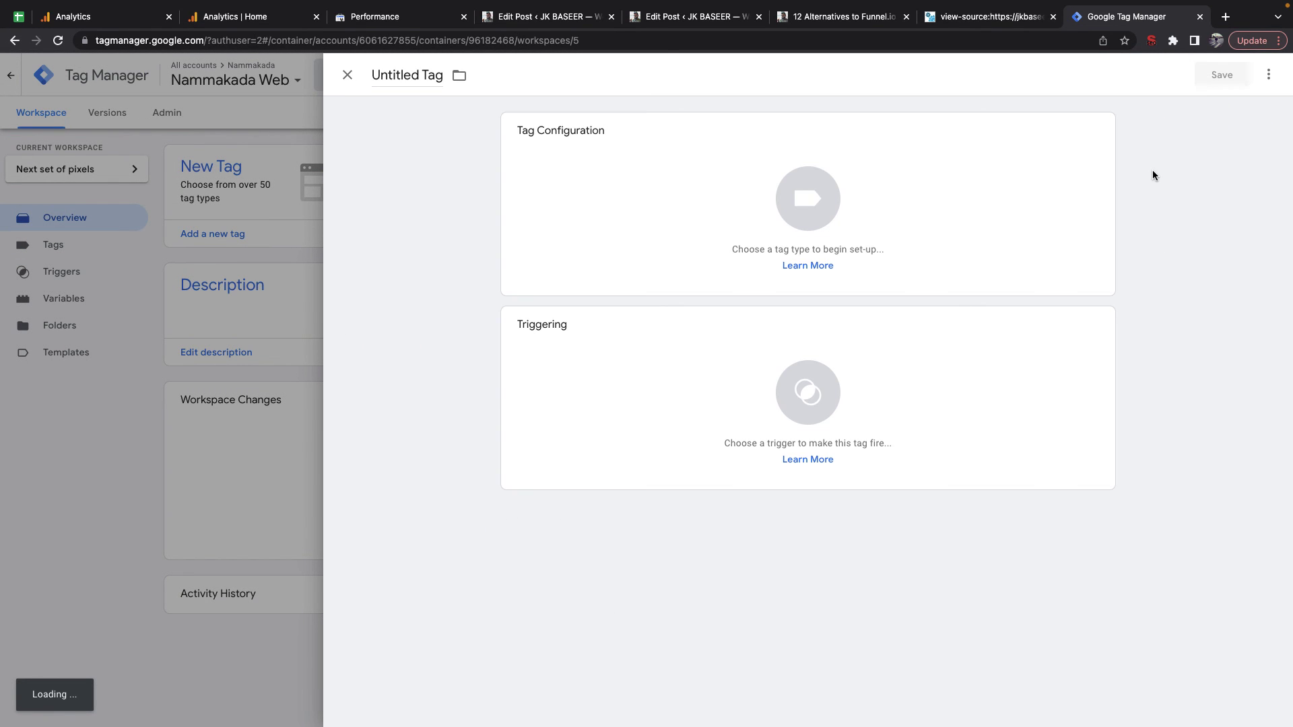
click(797, 217)
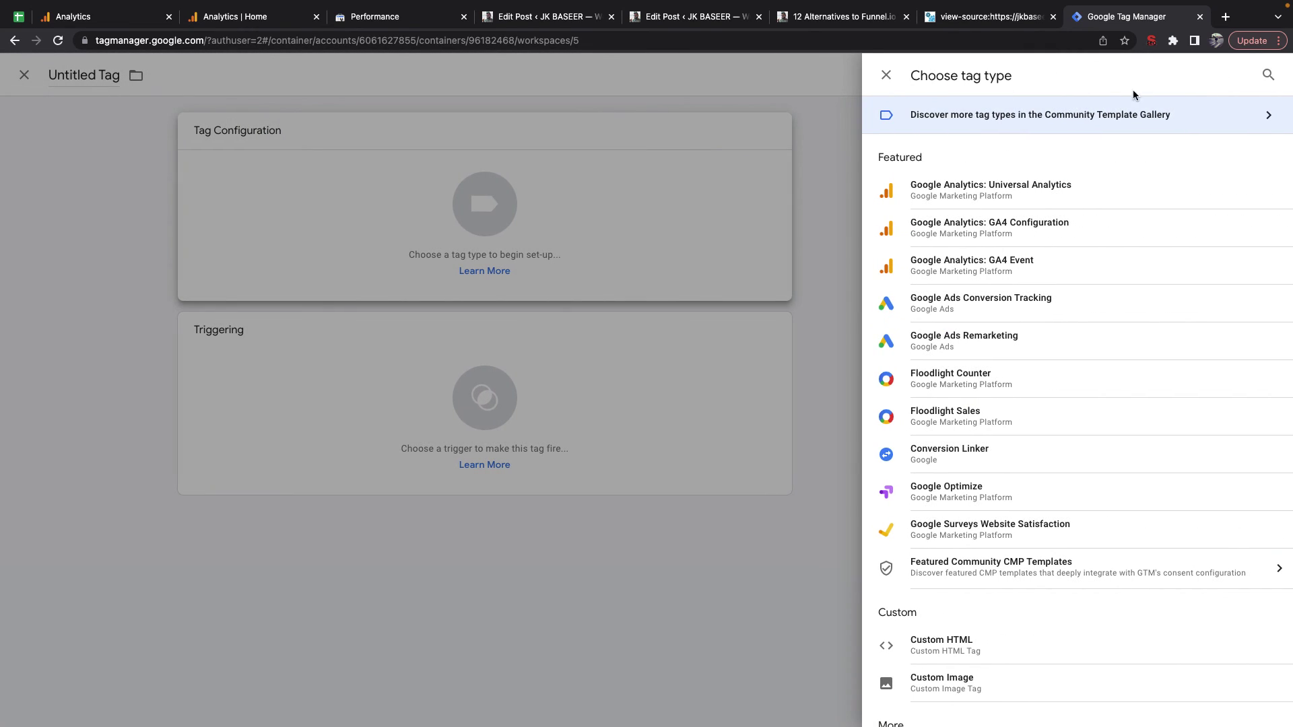
click(1268, 75)
text(hotj)
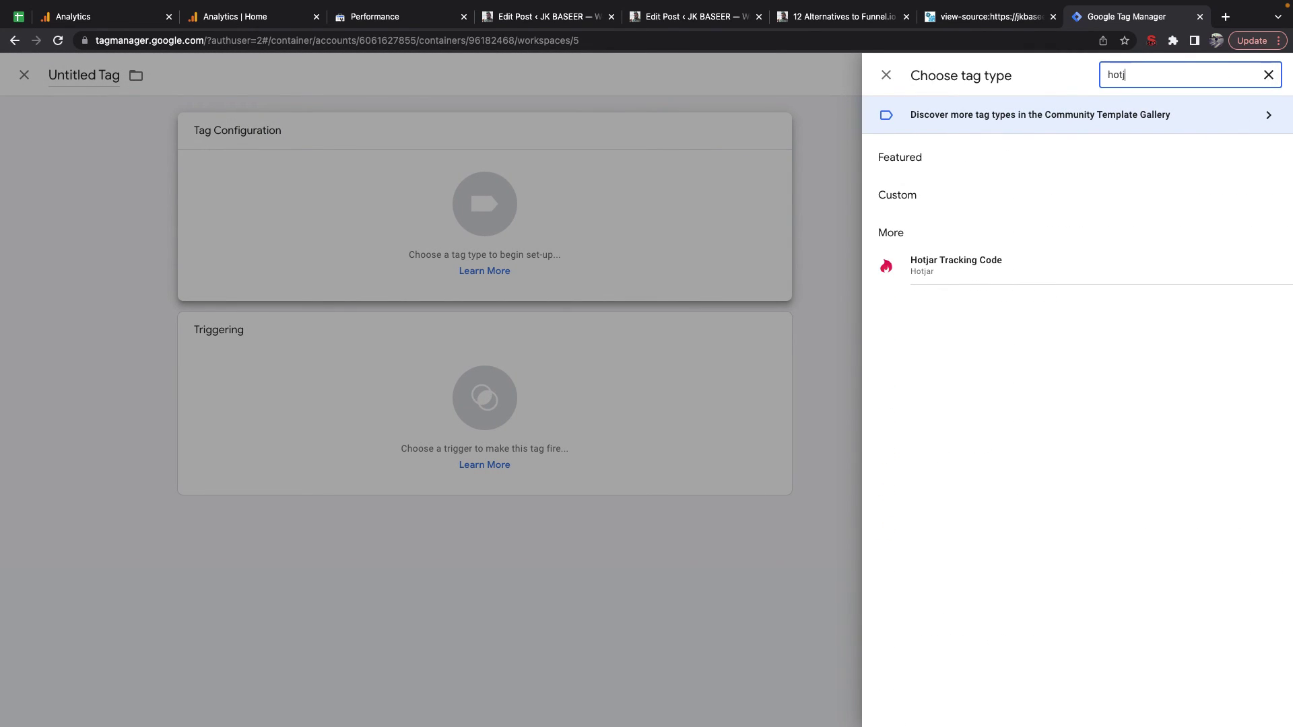
click(1029, 269)
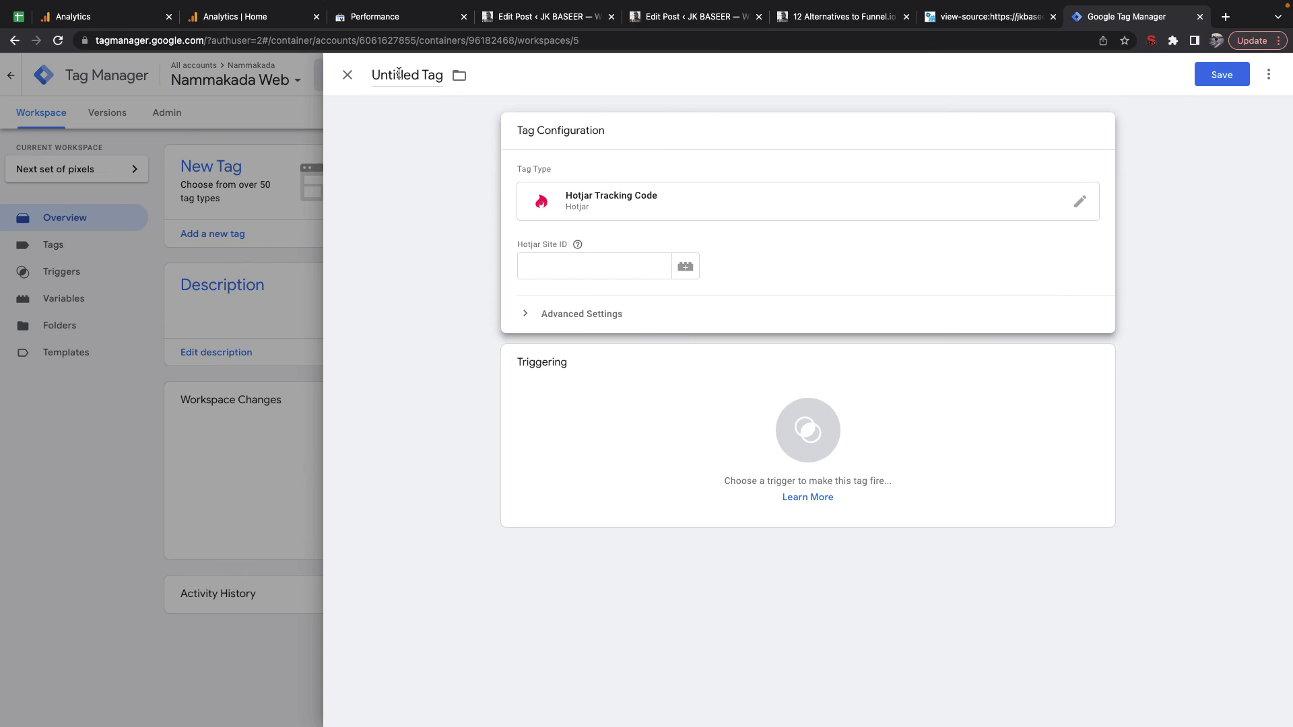
Step: Name the tag "Hotjar - All Pages - Everything" and set All Pages - Exclude Dashboard as its firing trigger
click(399, 72)
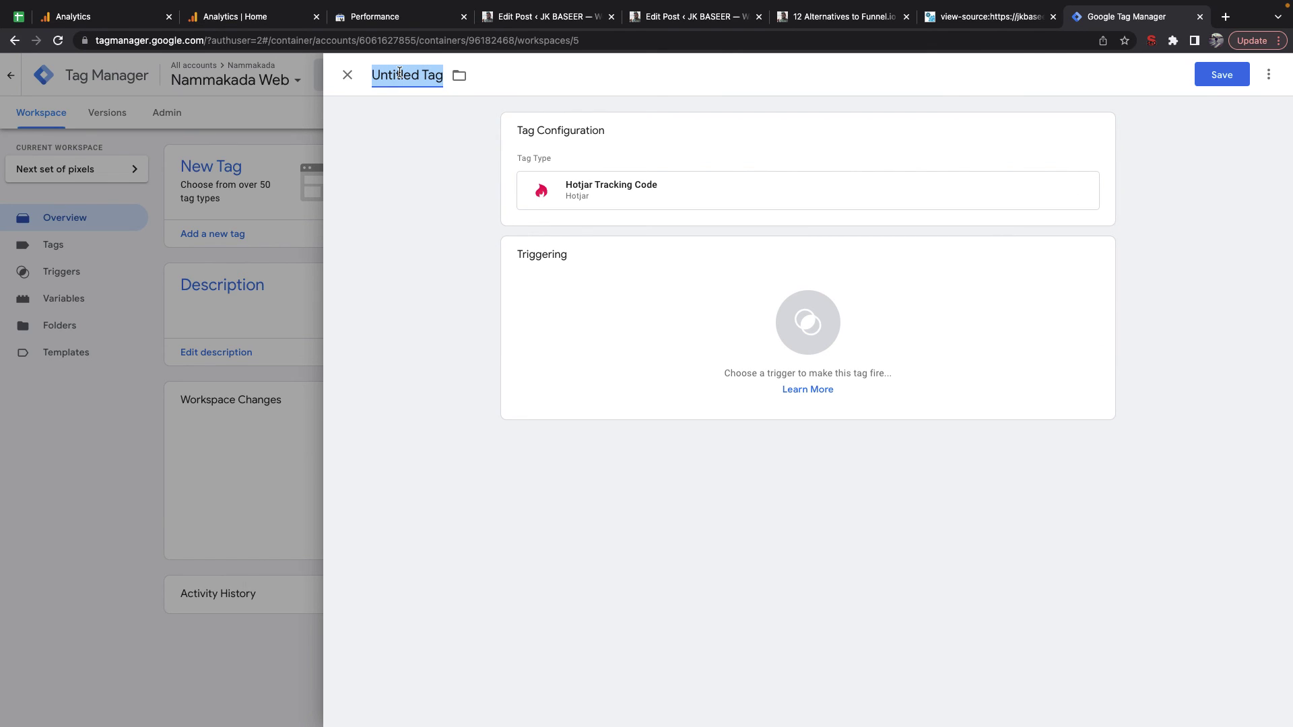
text(H)
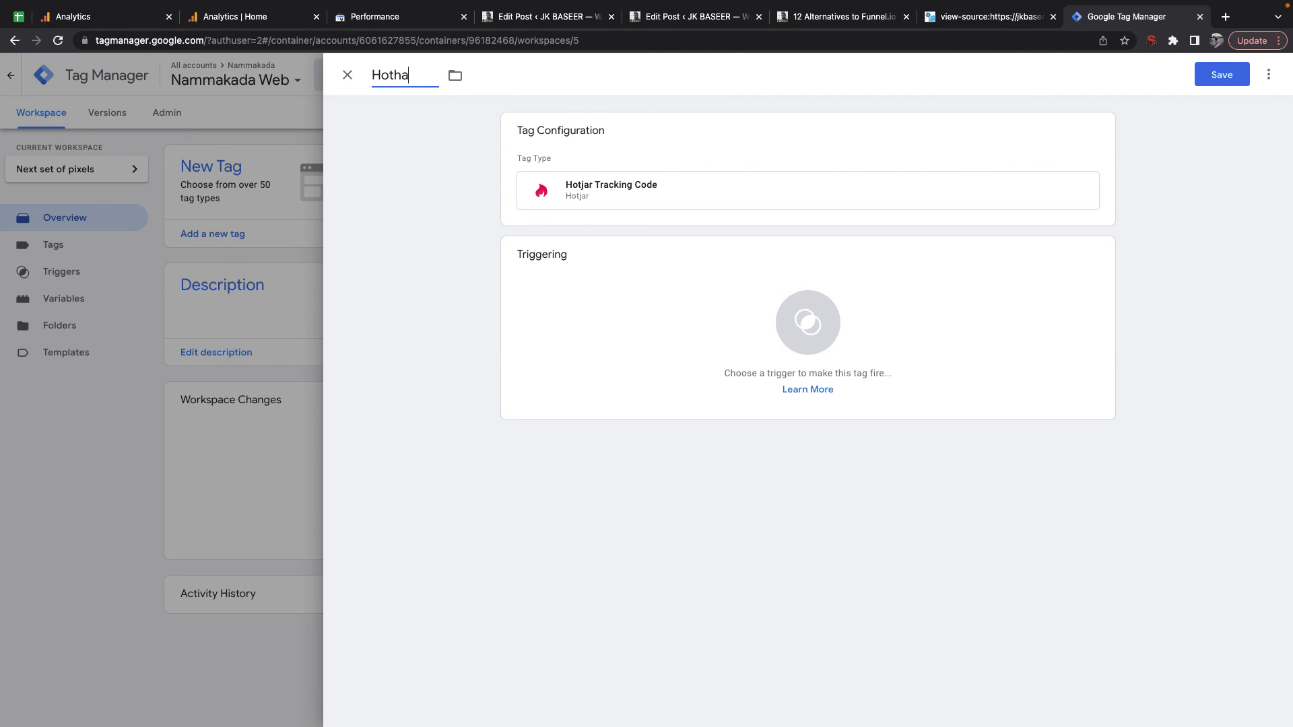
text(otjar - All Pages -)
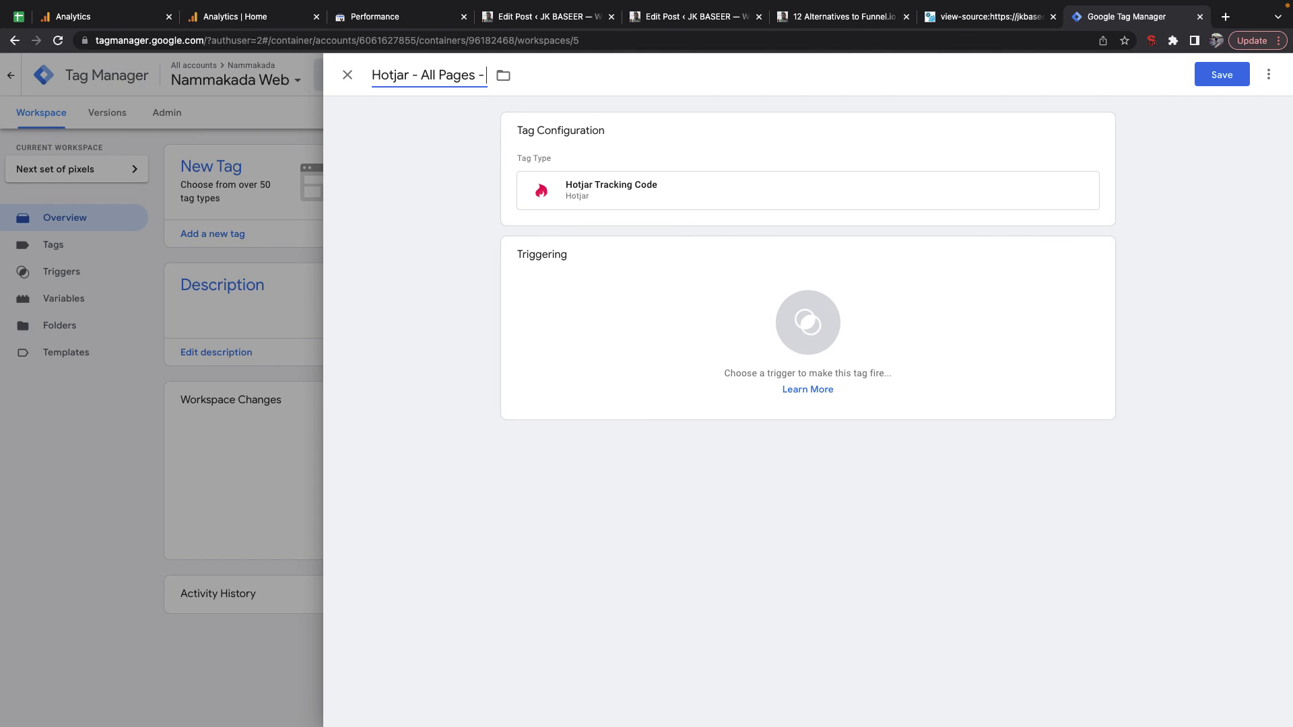
text(Everything)
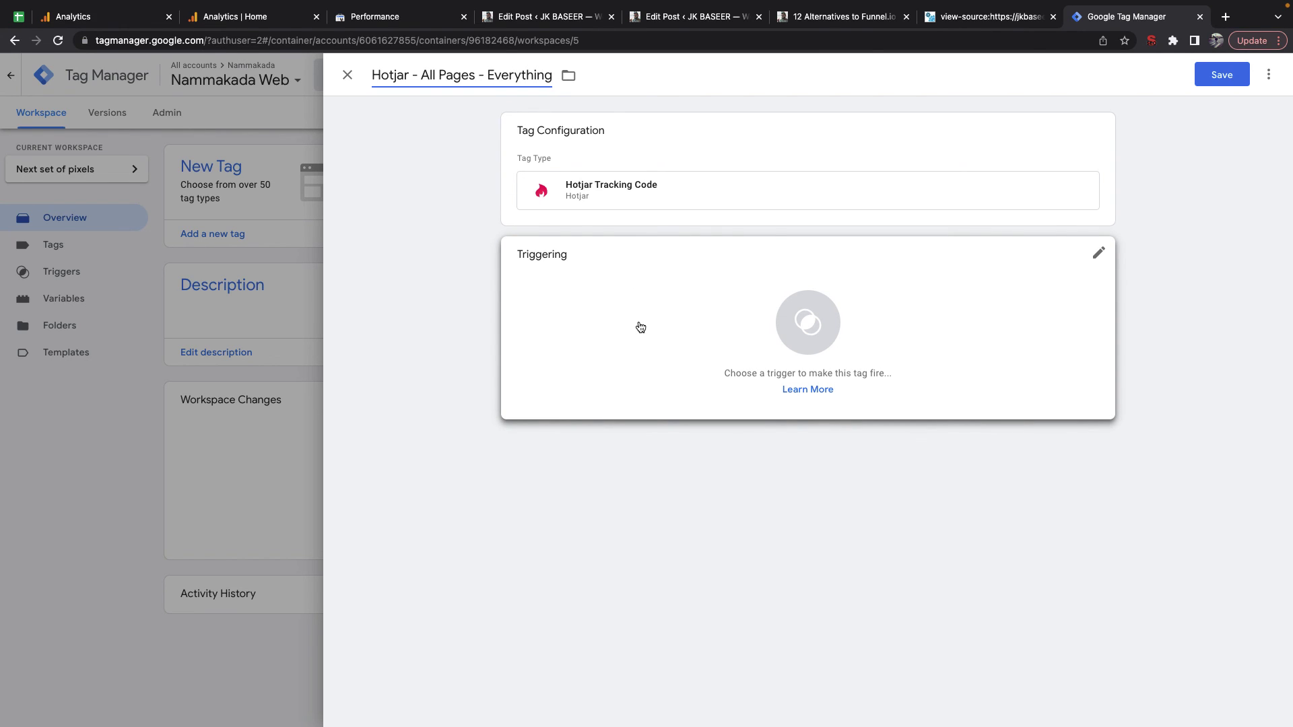
click(641, 328)
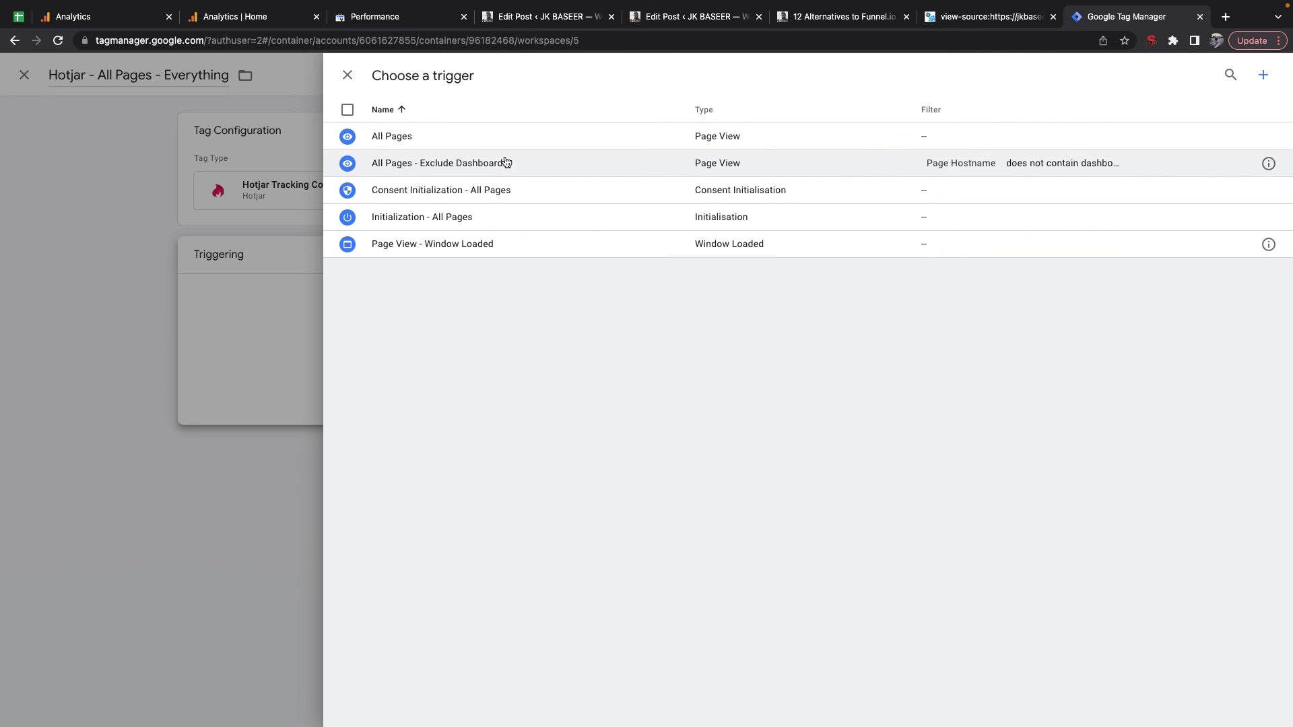
click(472, 163)
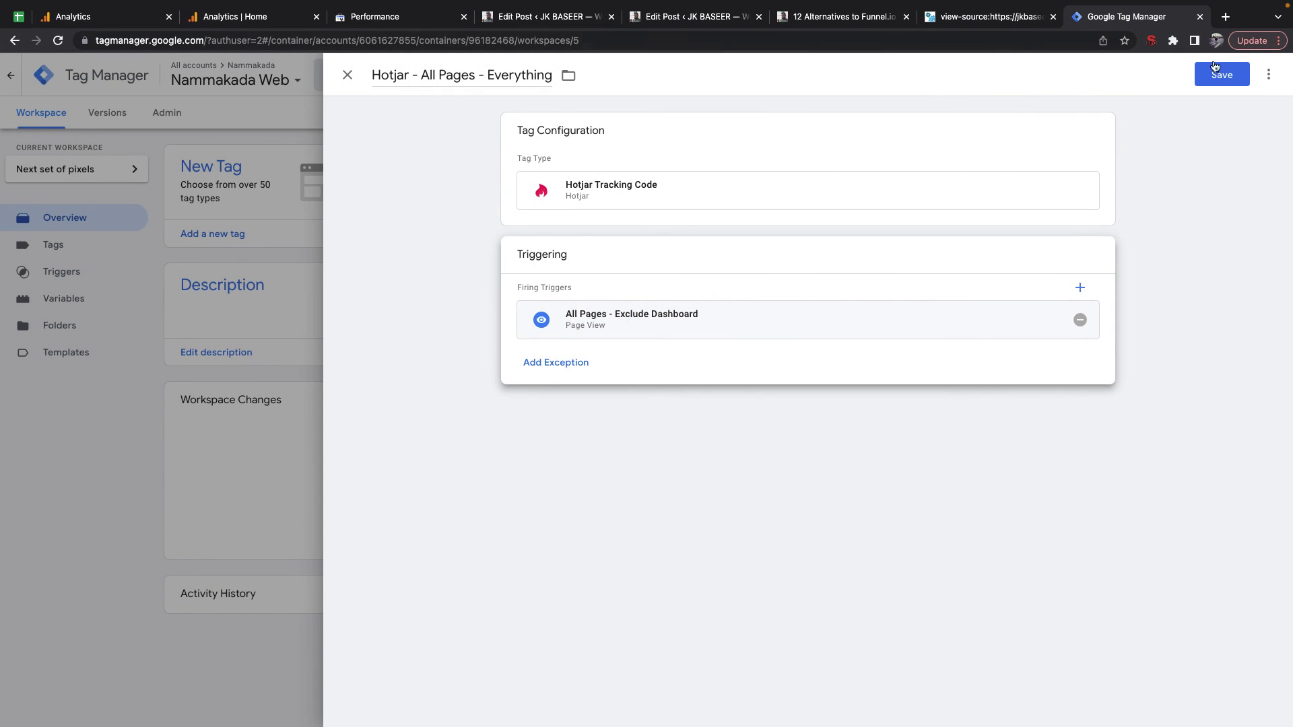
Step: Load nammakada.app in a new browser tab and return to the Hotjar tag in Tag Manager
click(1226, 18)
text(nammakada.app)
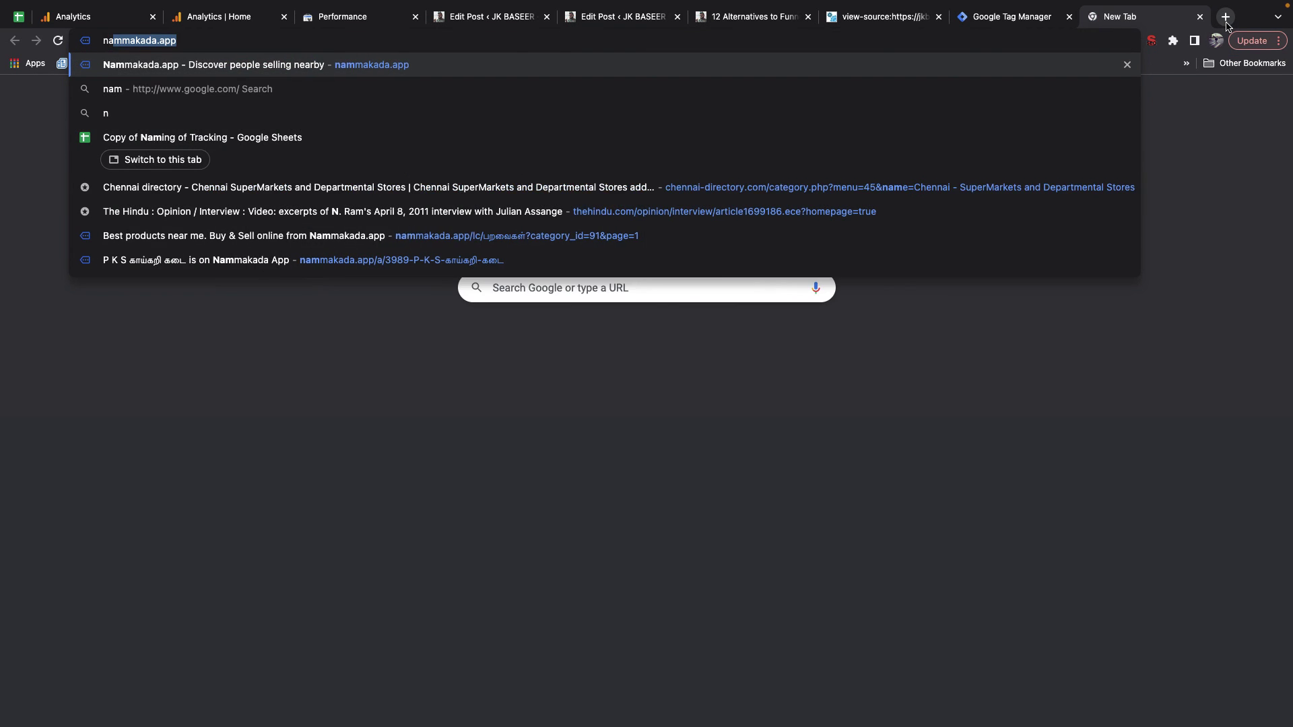
key(Return)
click(991, 19)
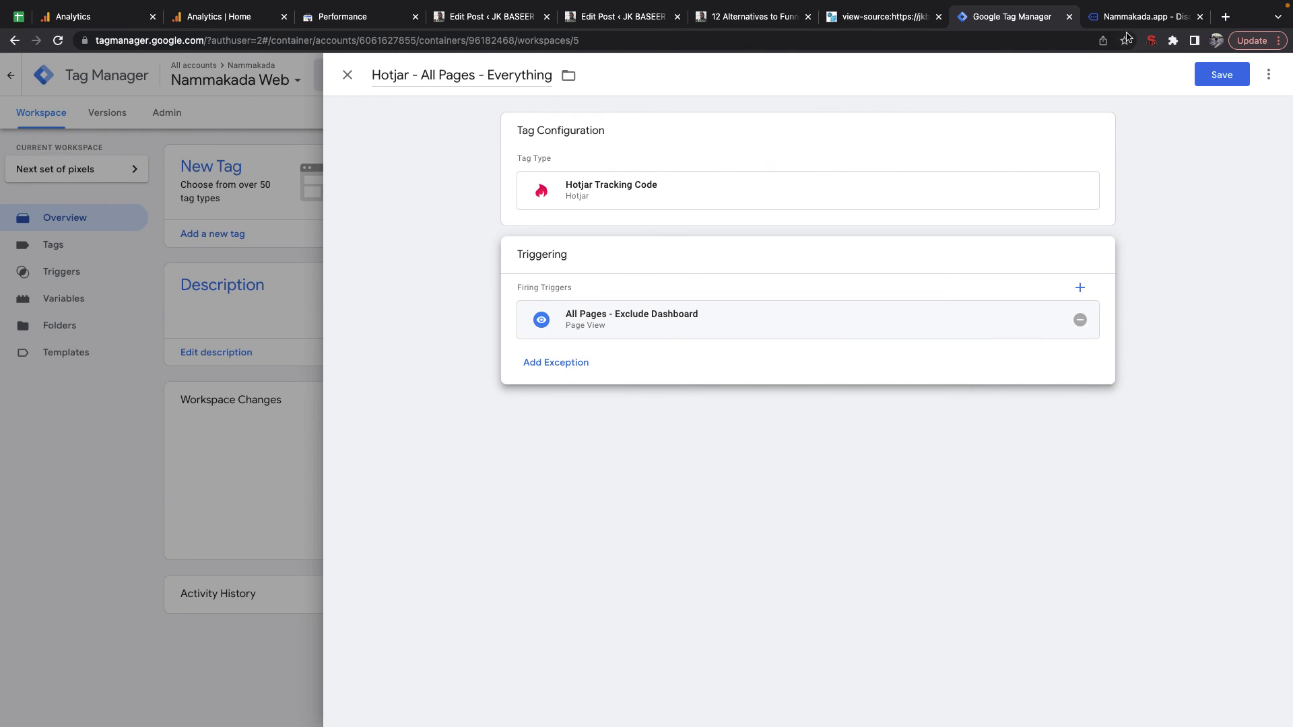
Step: Inspect the All Pages - Exclude Dashboard trigger's page hostname condition, and check the nammakada.app page
click(723, 325)
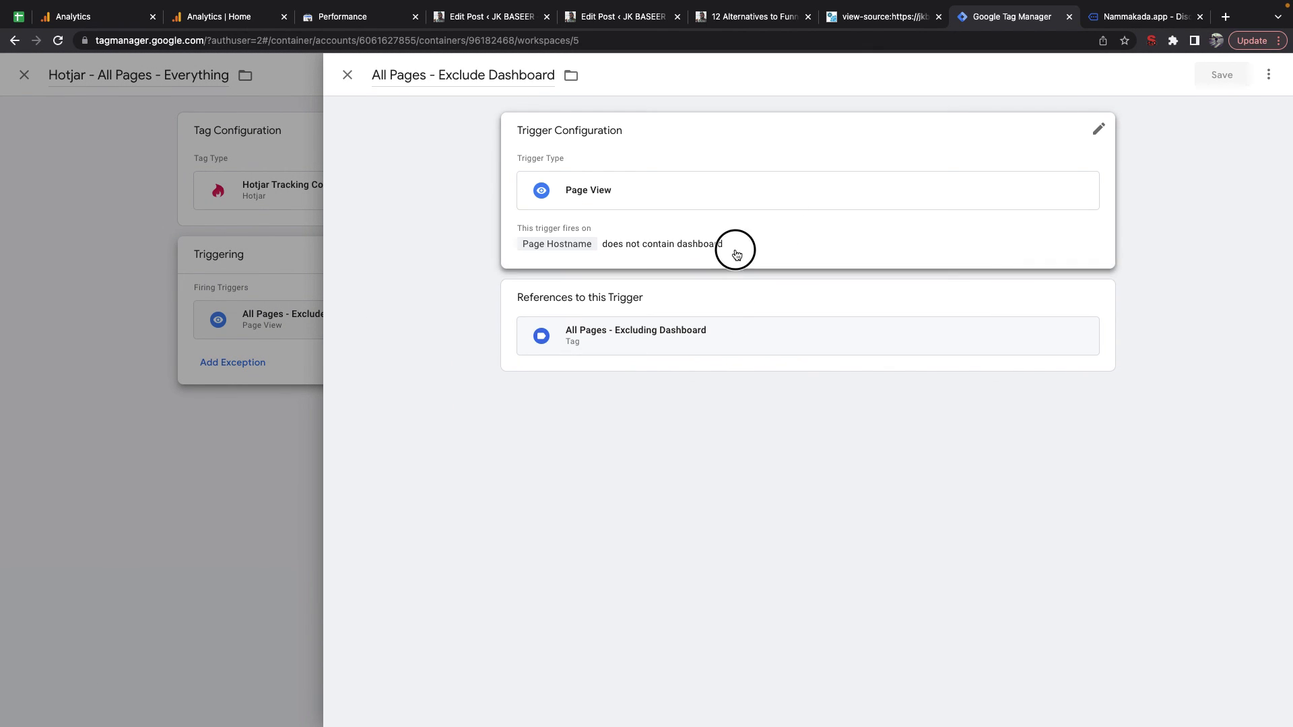
click(737, 255)
click(1104, 18)
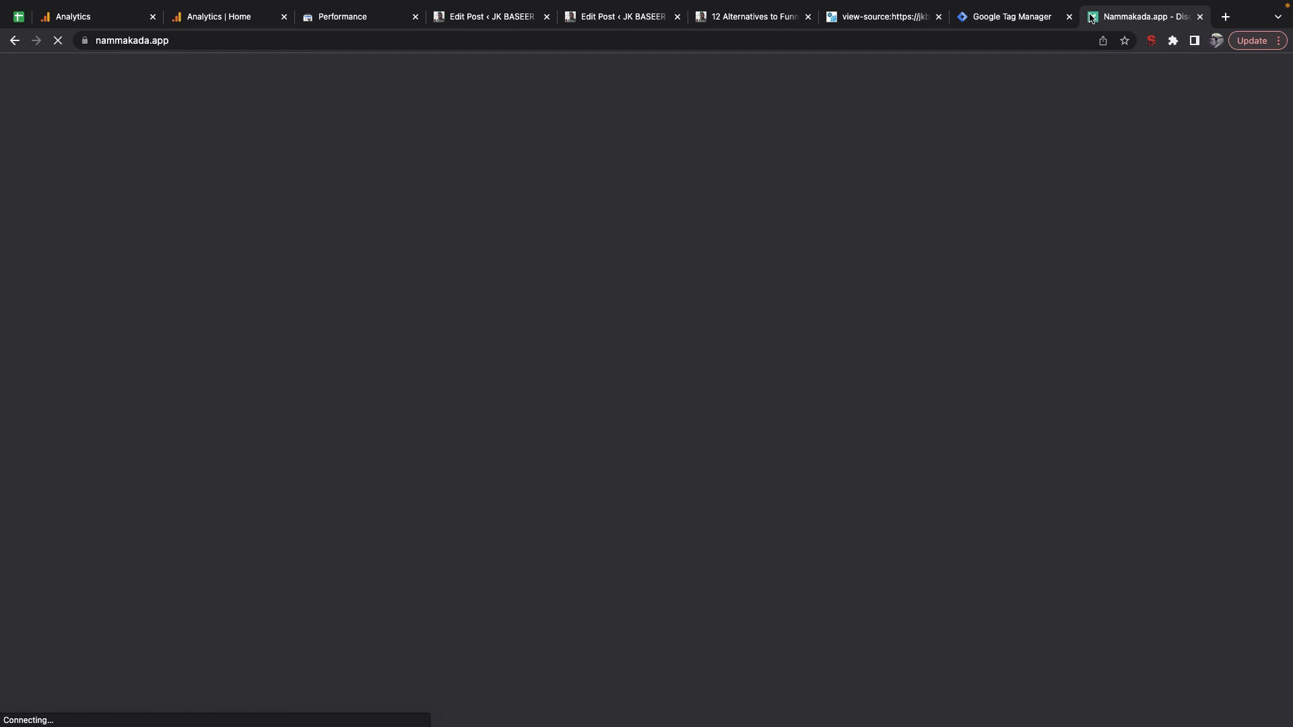
click(1014, 22)
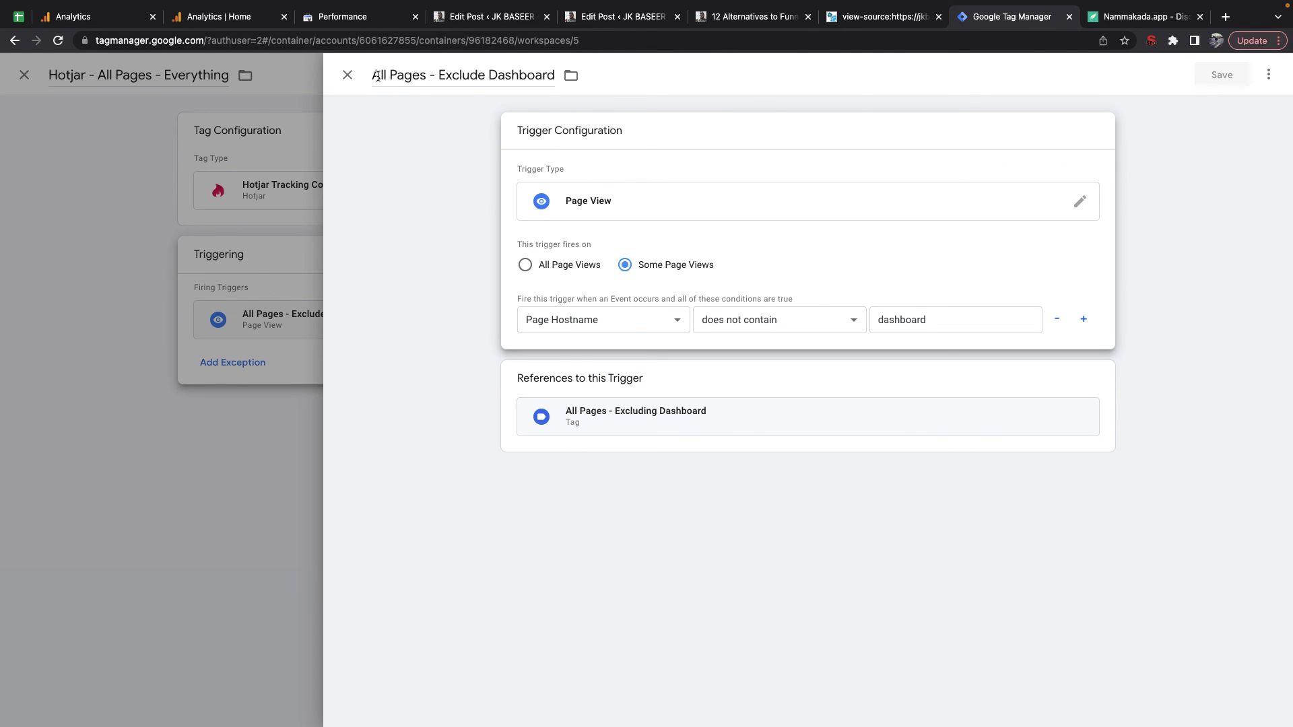
click(345, 74)
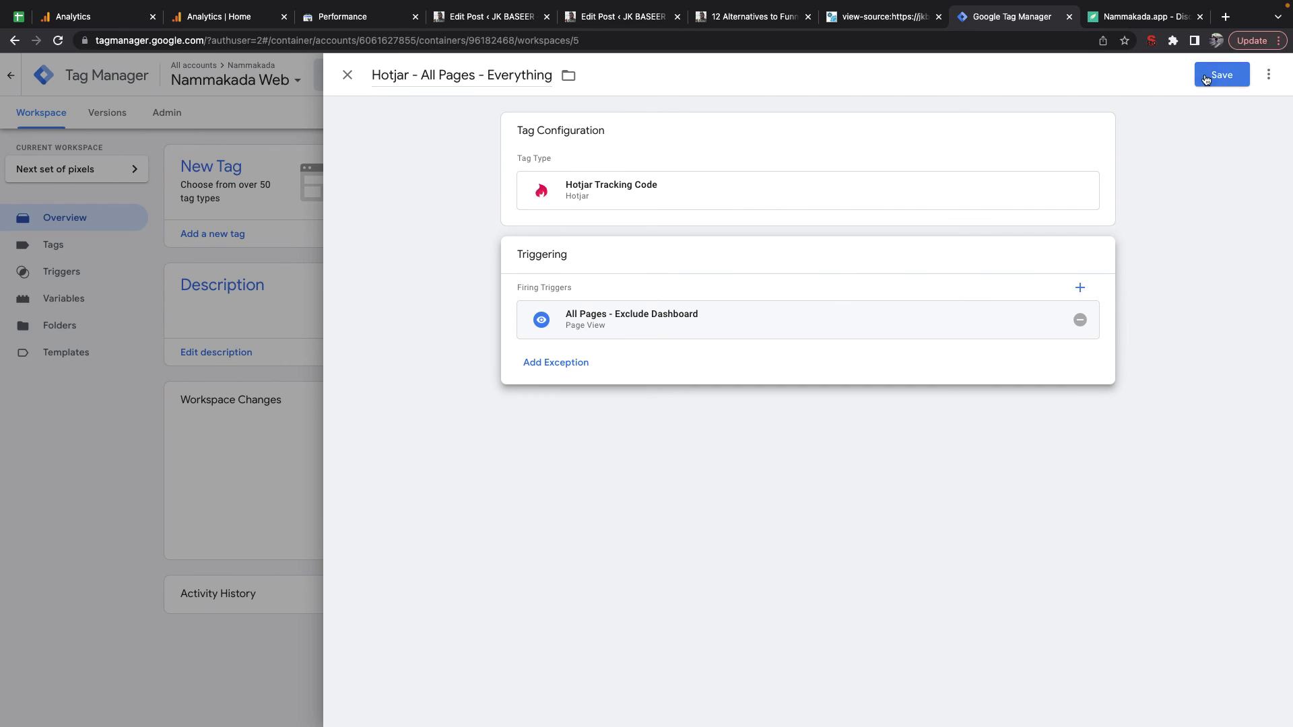
click(923, 321)
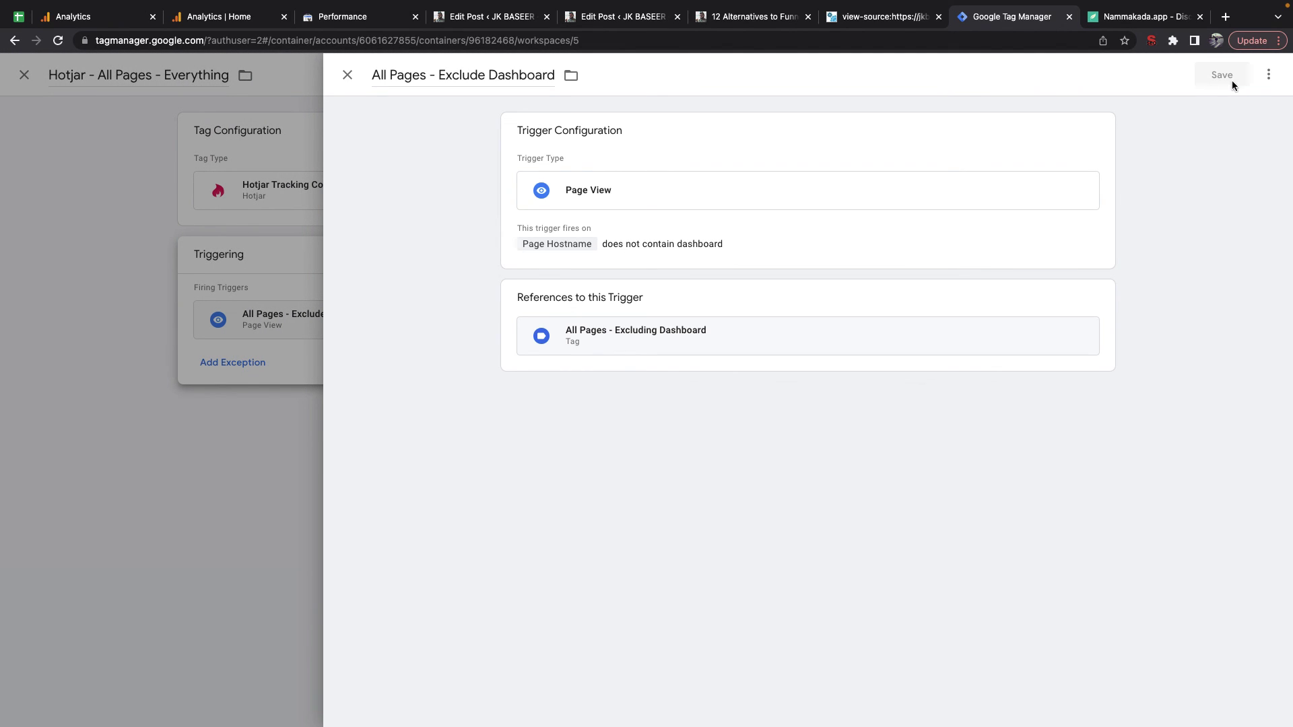
Step: Change the All Pages - Exclude Dashboard trigger's type to Window Loaded and save the trigger
click(1269, 74)
click(759, 200)
click(759, 200)
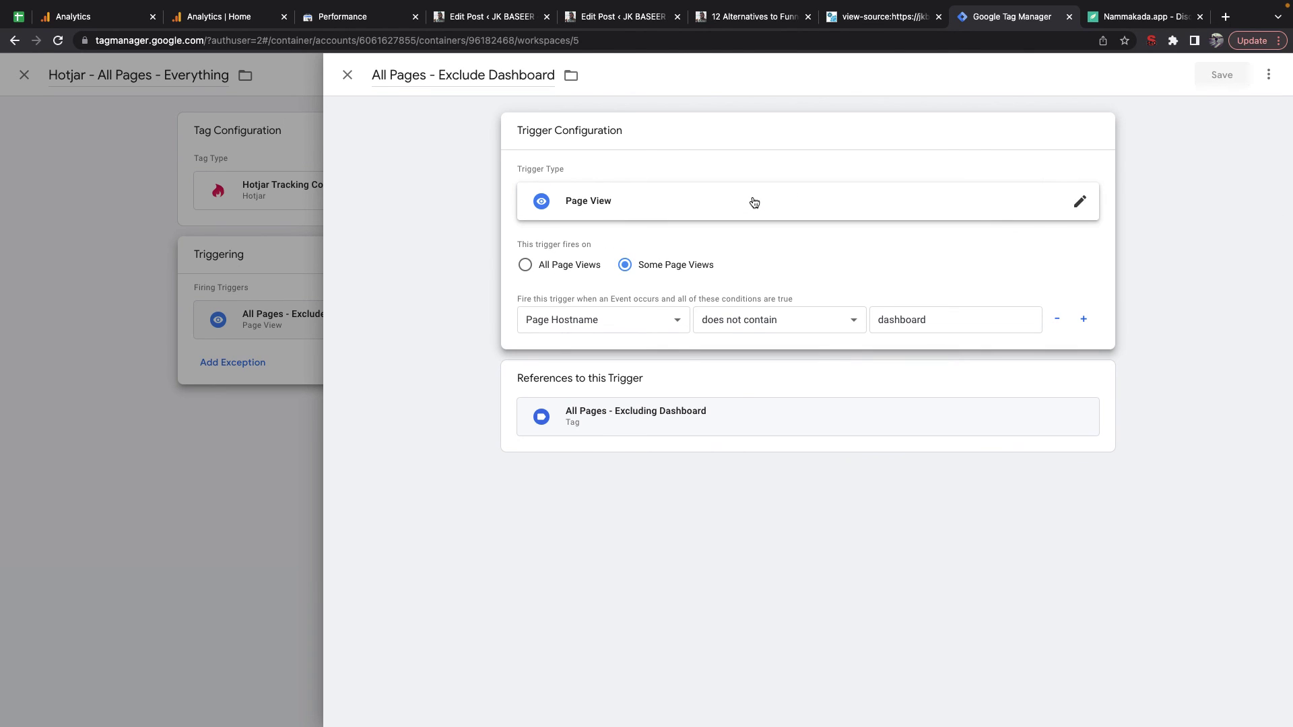
click(1077, 201)
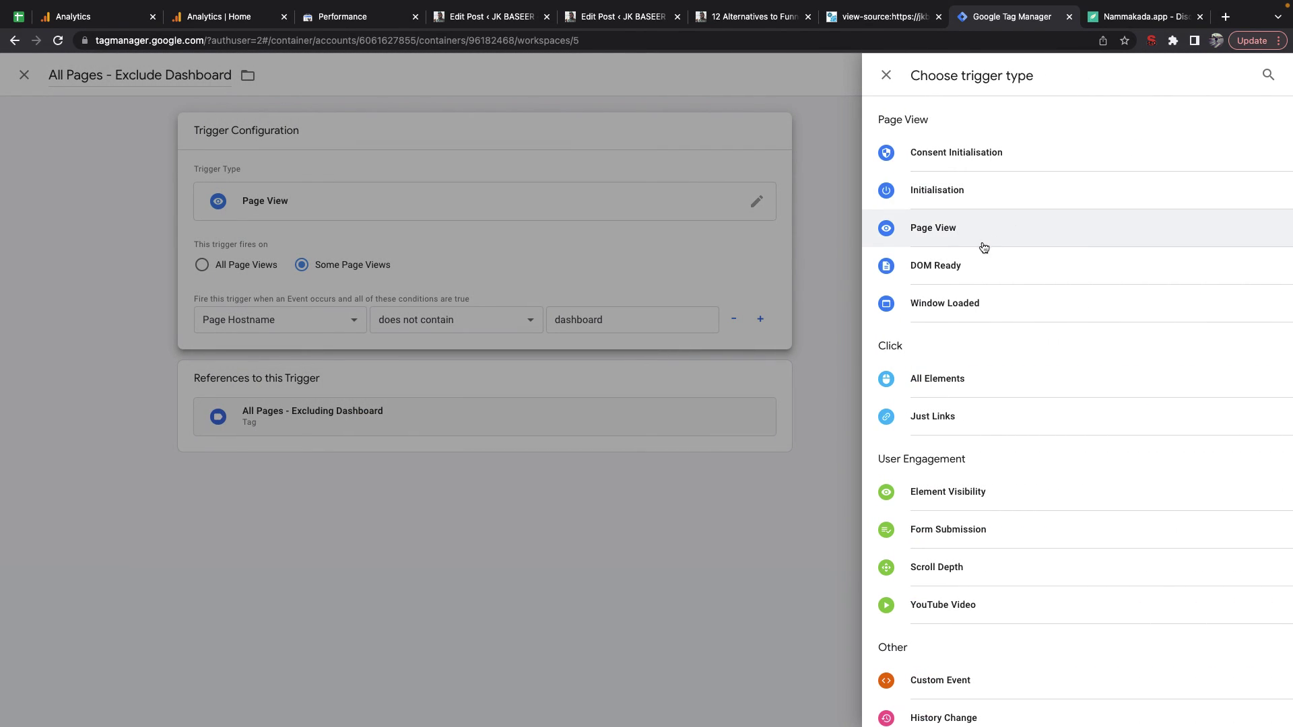
click(952, 317)
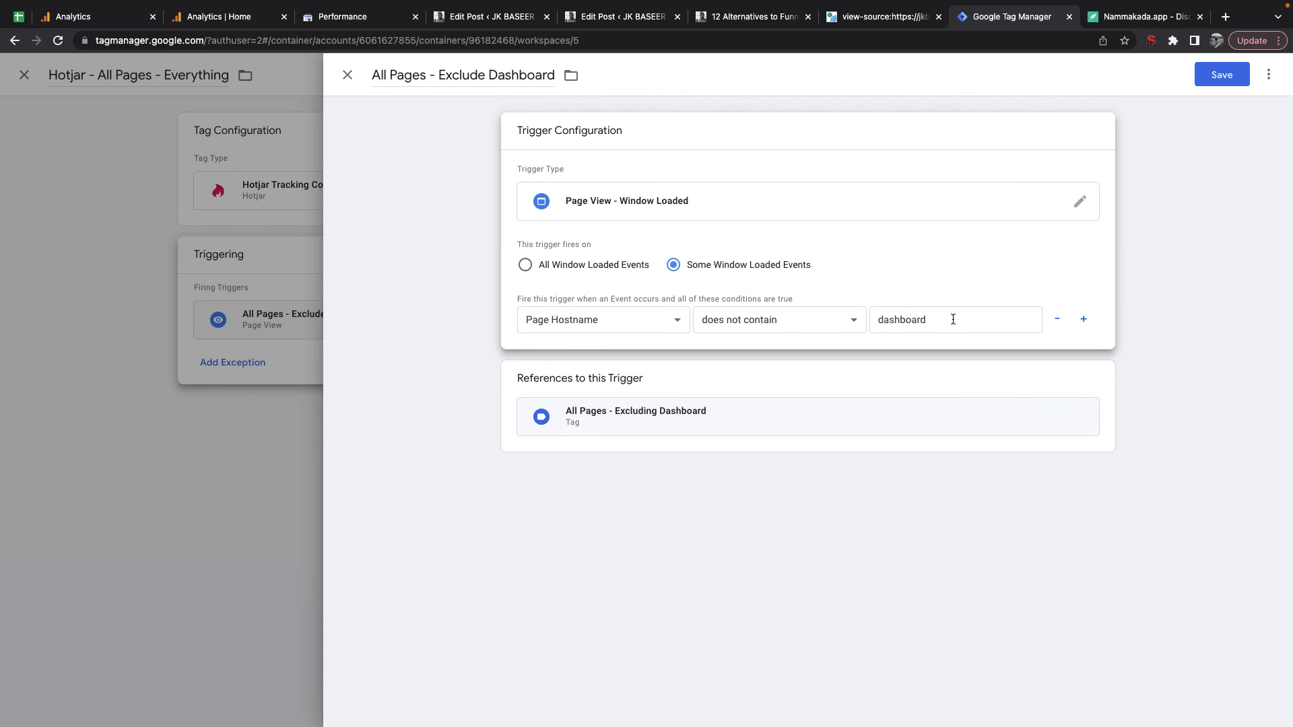
click(1214, 79)
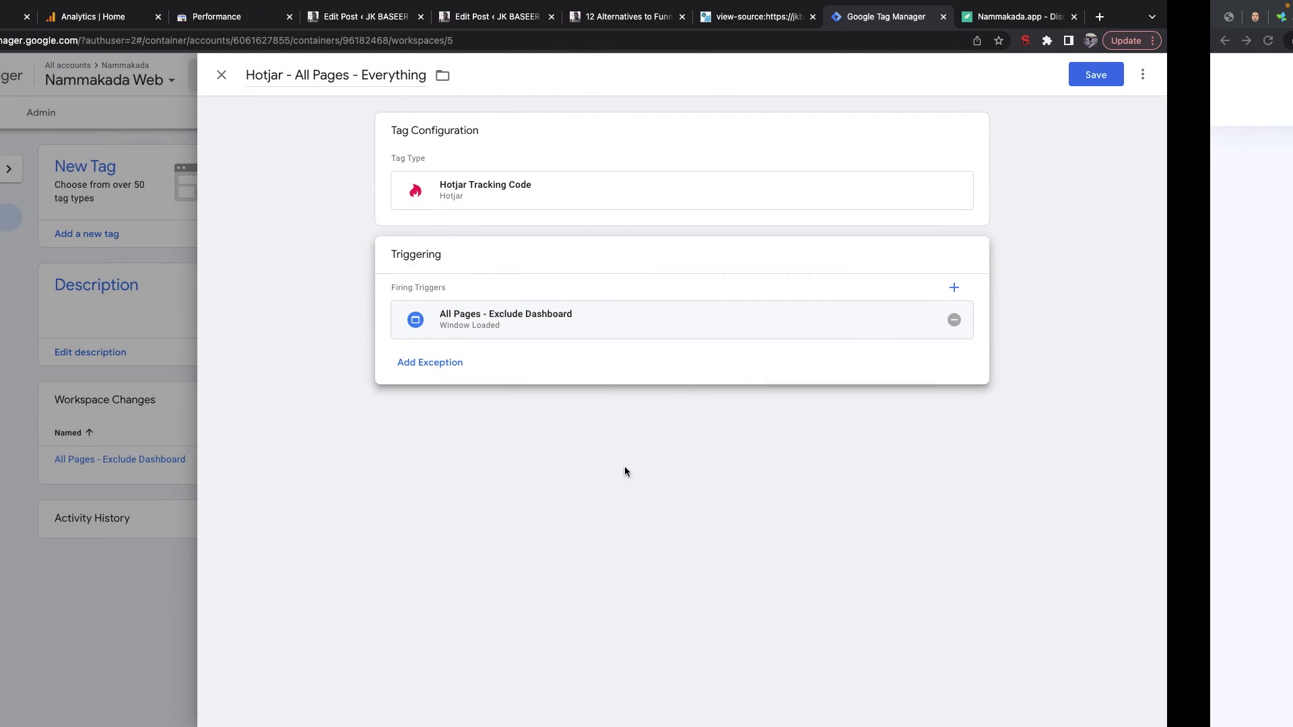
Step: Switch to Hotjar, open Nammakada's manual installation code, and copy the Site ID
key(ctrl+Right)
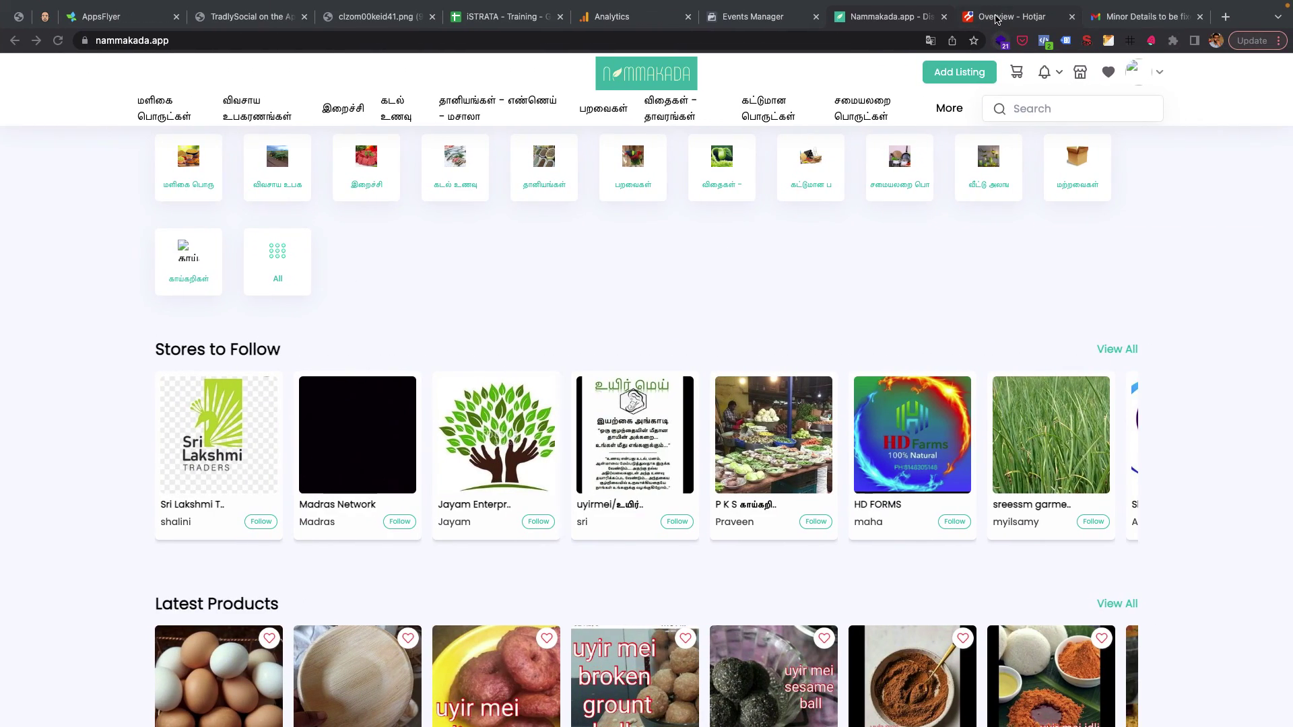
click(997, 19)
click(257, 41)
double_click(259, 41)
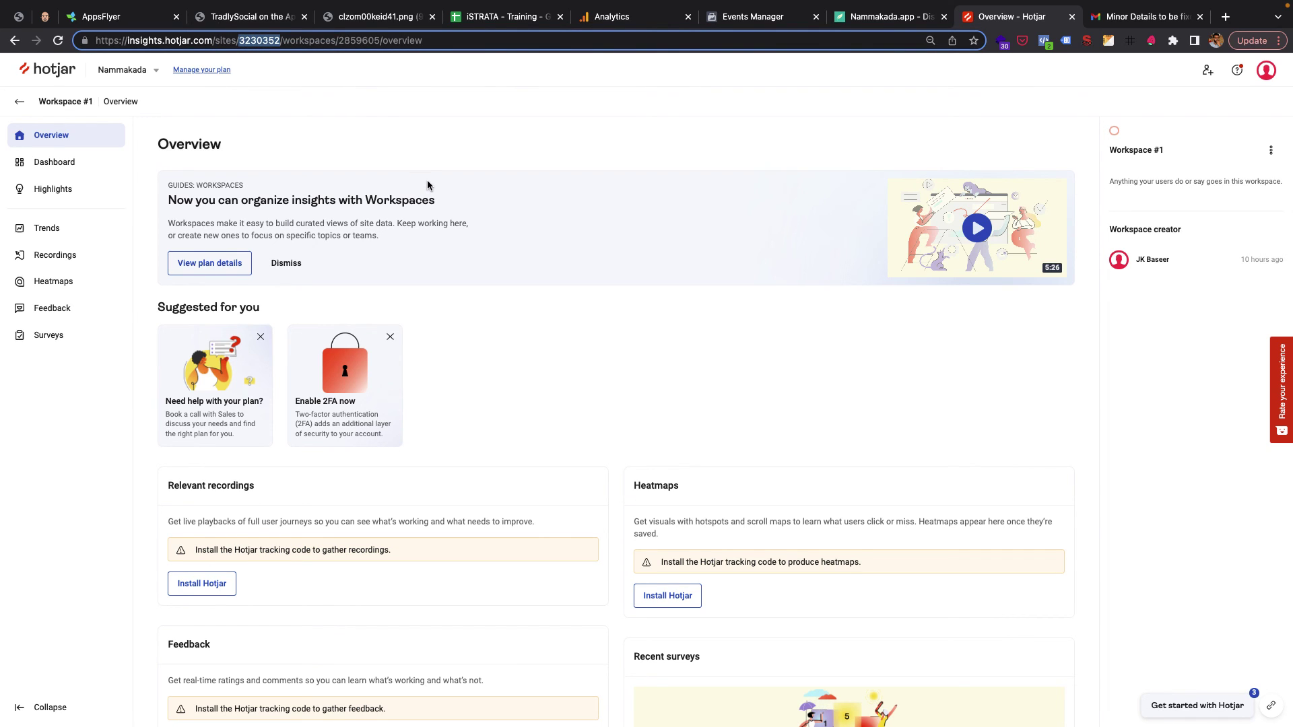
scroll(413, 488, down, 3)
click(202, 422)
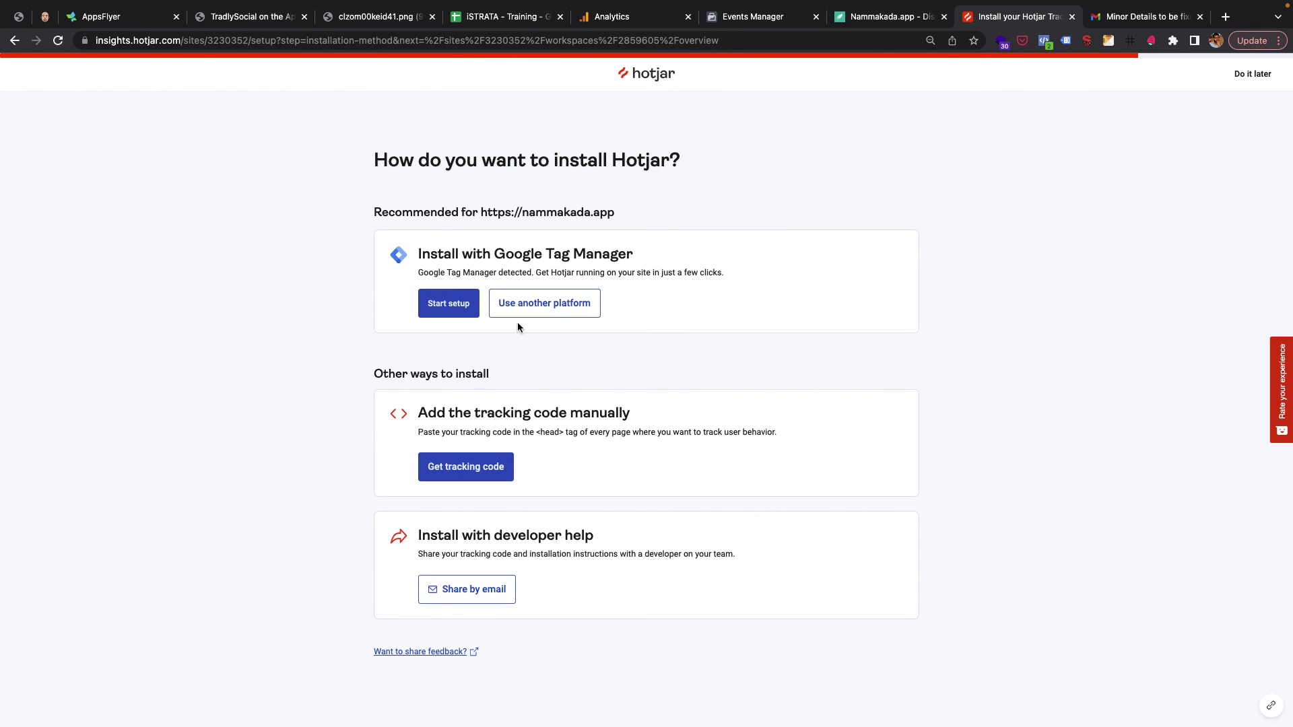
click(446, 466)
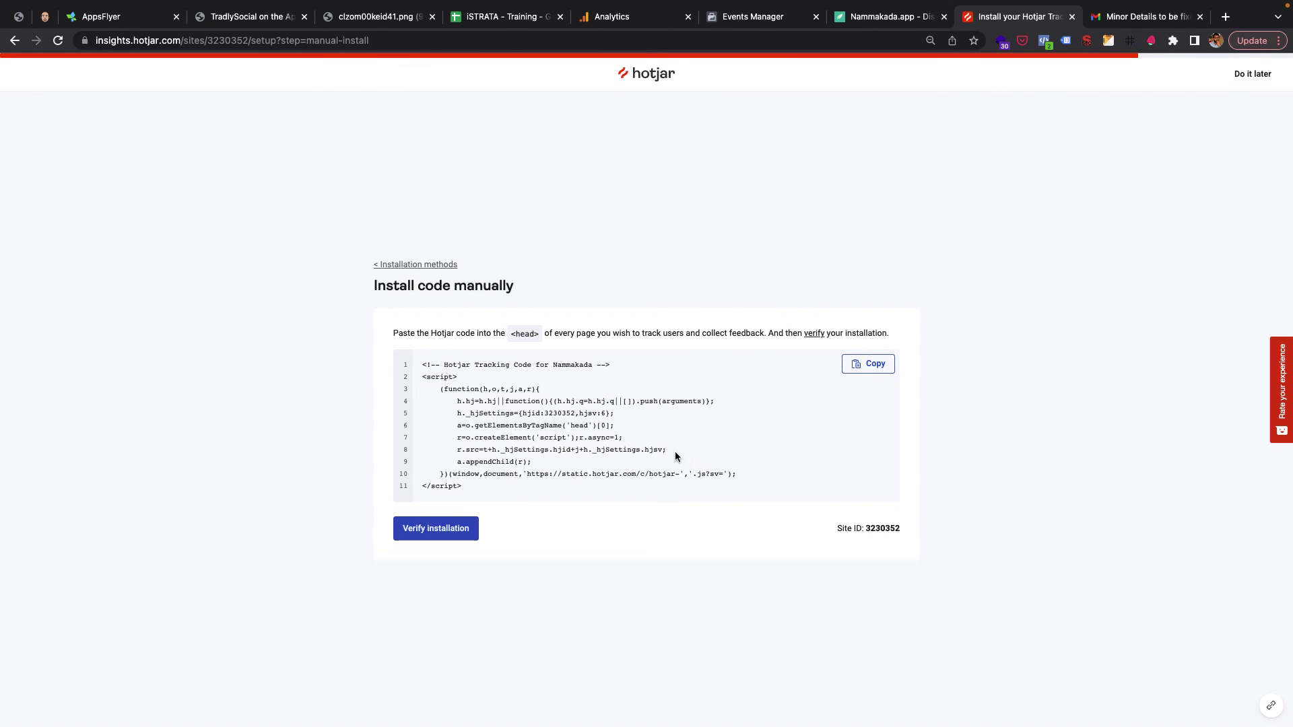
drag(887, 527, 865, 529)
key(ctrl+c)
Step: Back in Tag Manager, paste the copied Hotjar Site ID into the Hotjar - All Pages - Everything tag and save the tag
key(ctrl+Left)
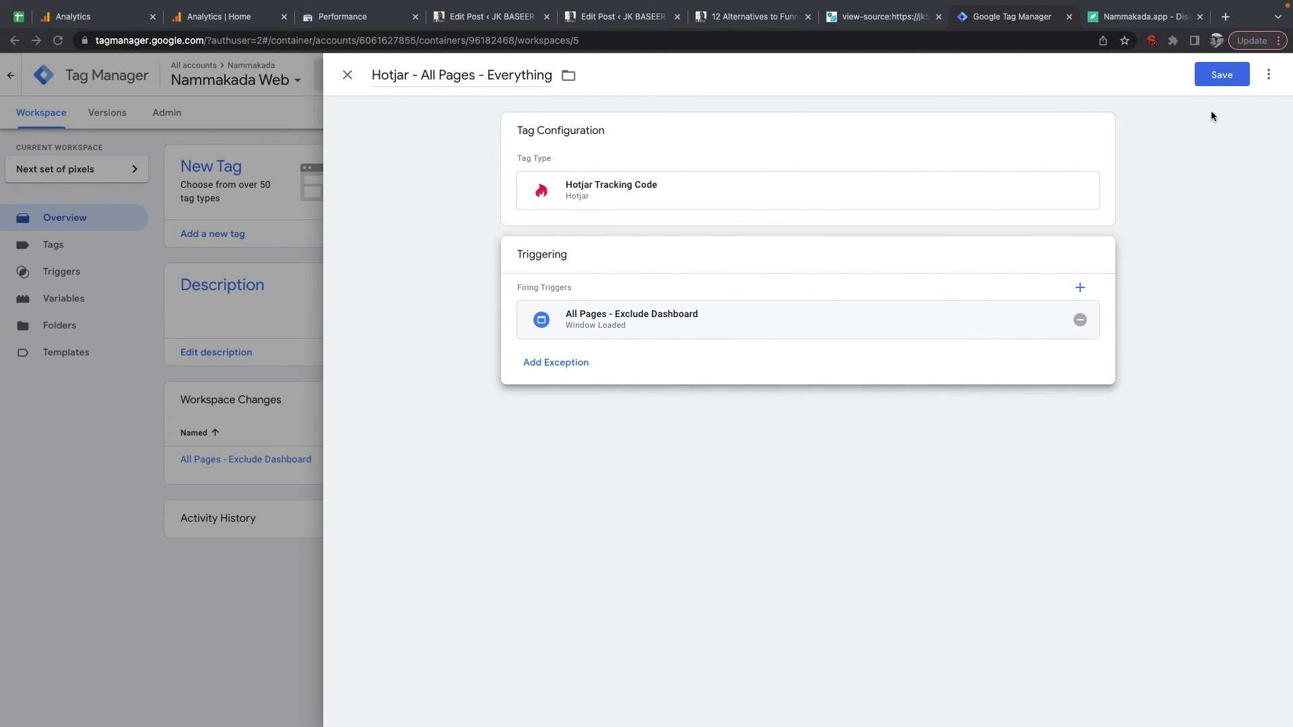
click(1000, 169)
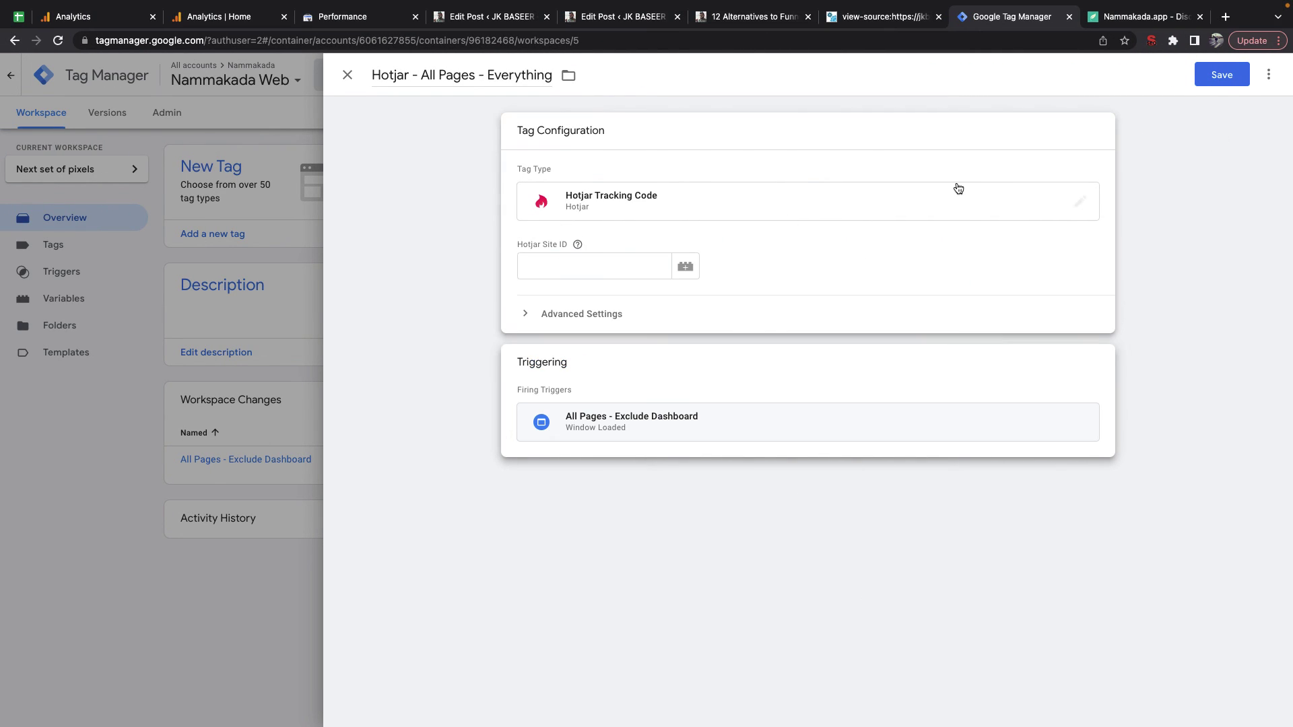
click(571, 262)
key(ctrl+v)
click(1218, 77)
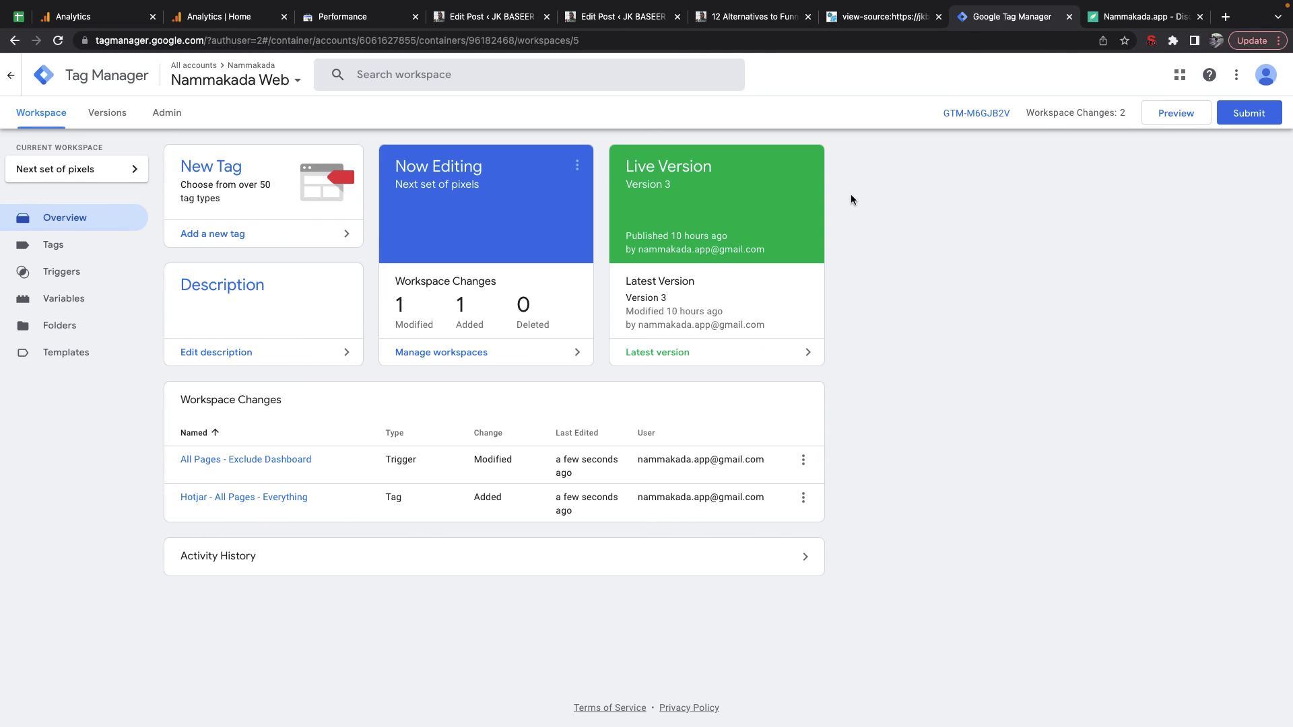
click(1162, 114)
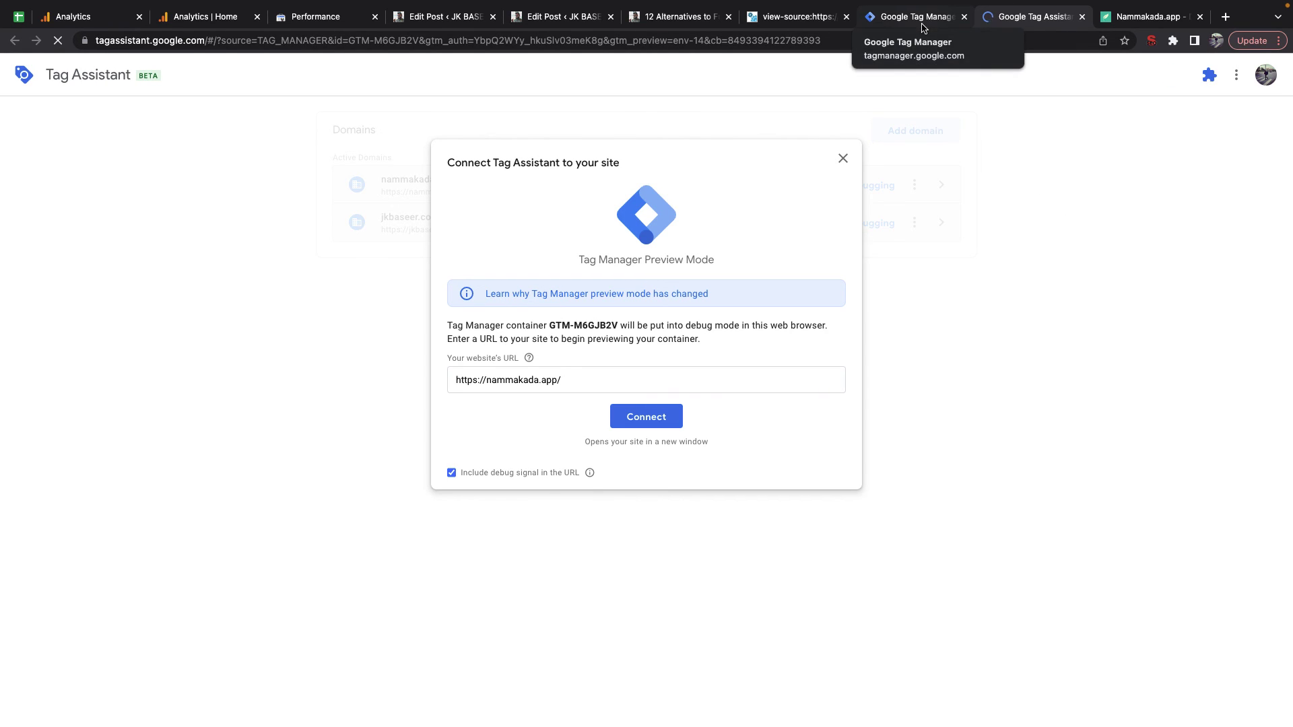
click(654, 414)
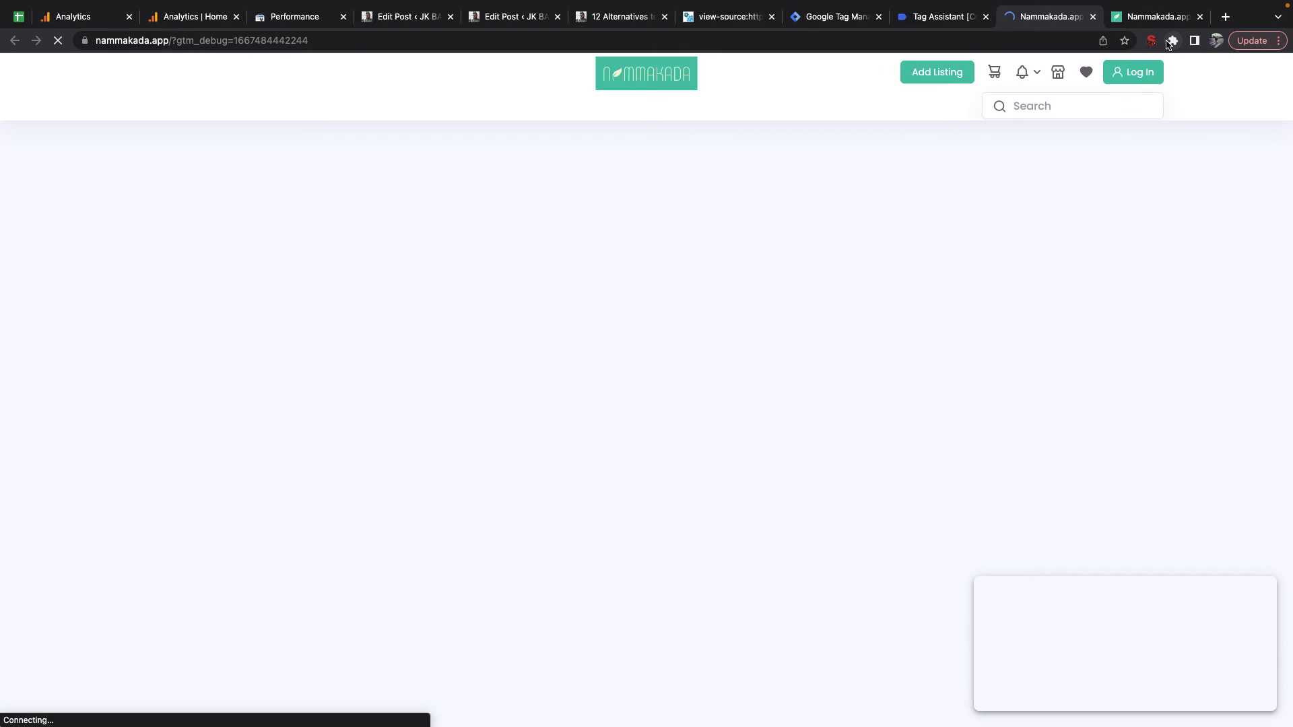
click(943, 16)
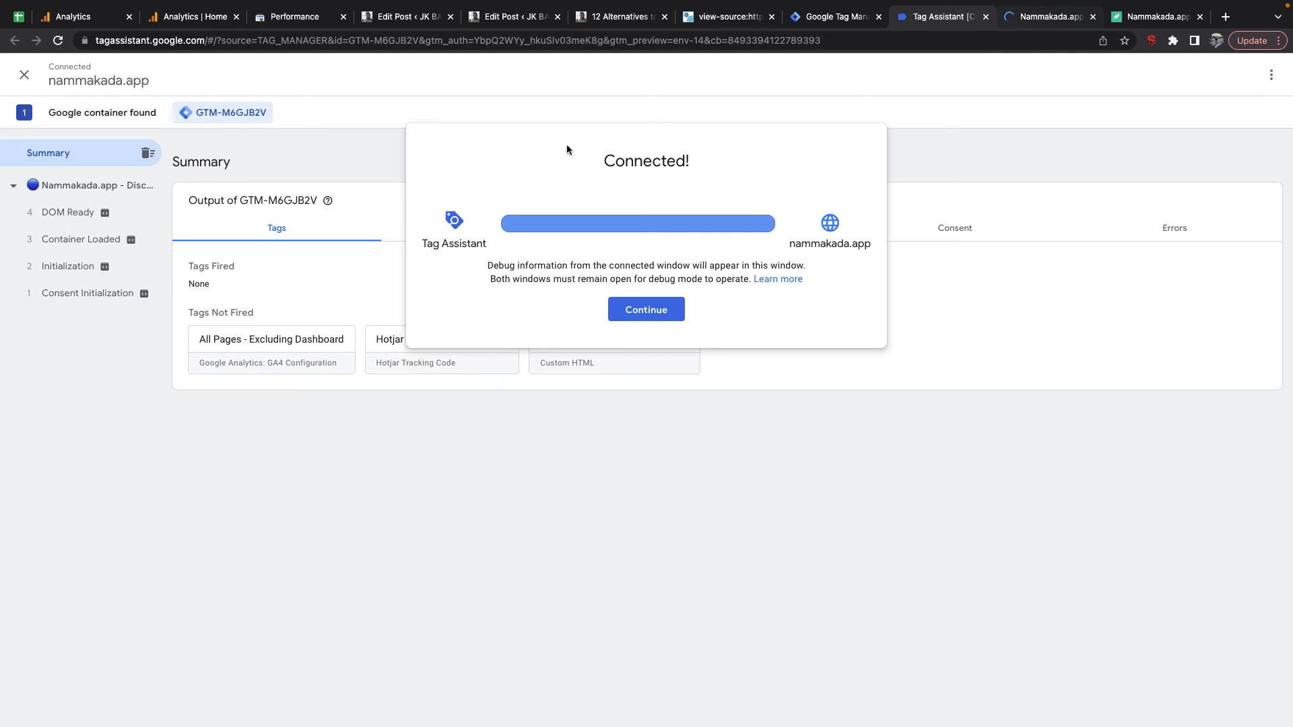
click(673, 154)
click(646, 309)
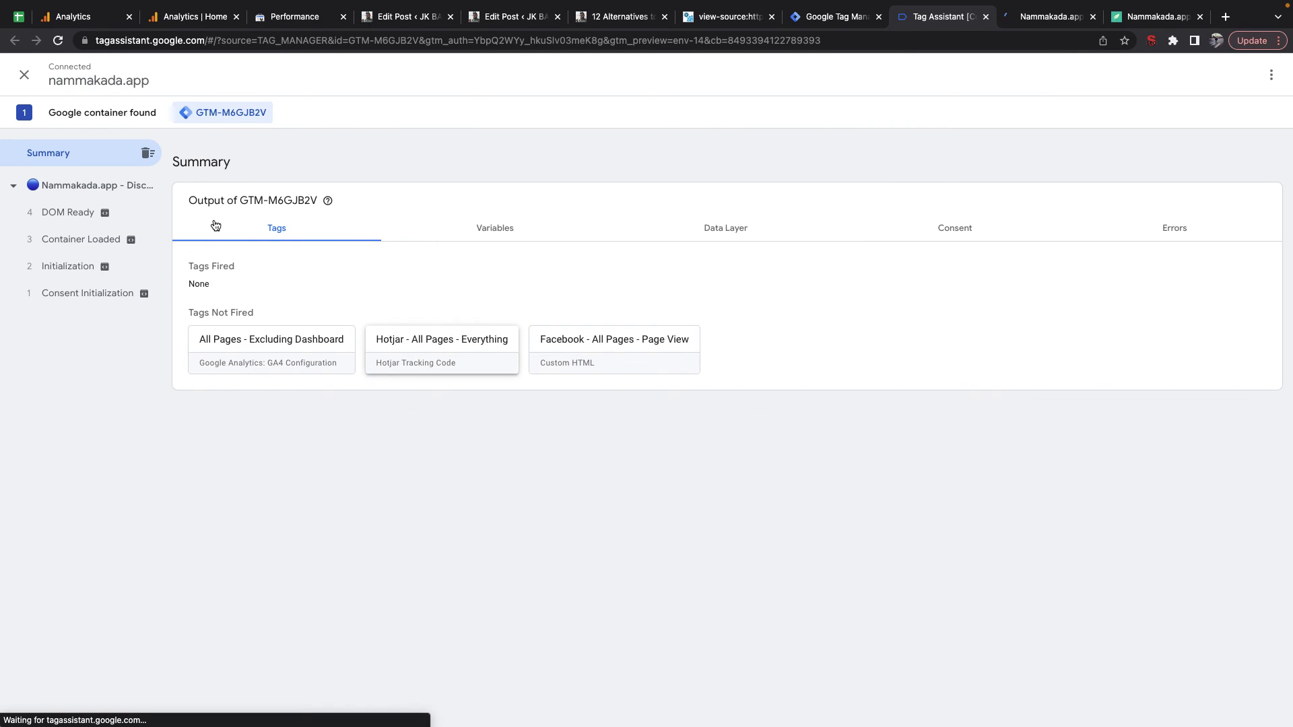
click(68, 212)
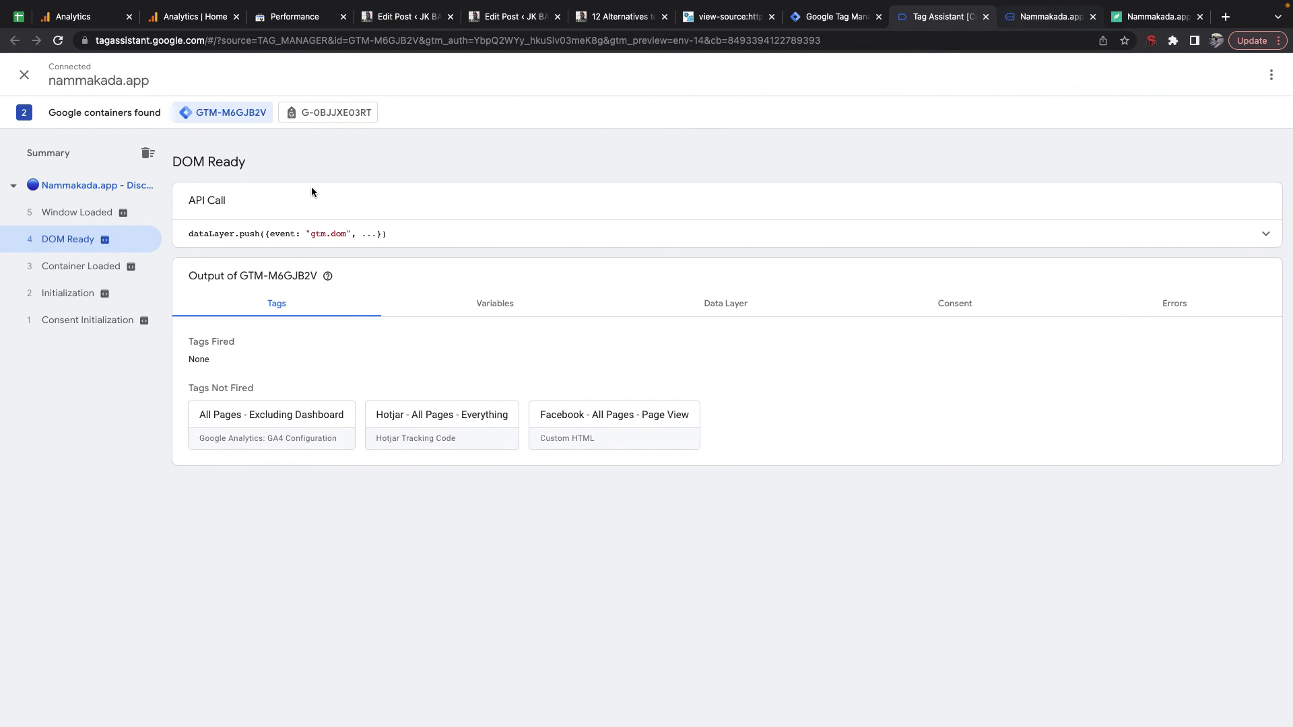
click(70, 212)
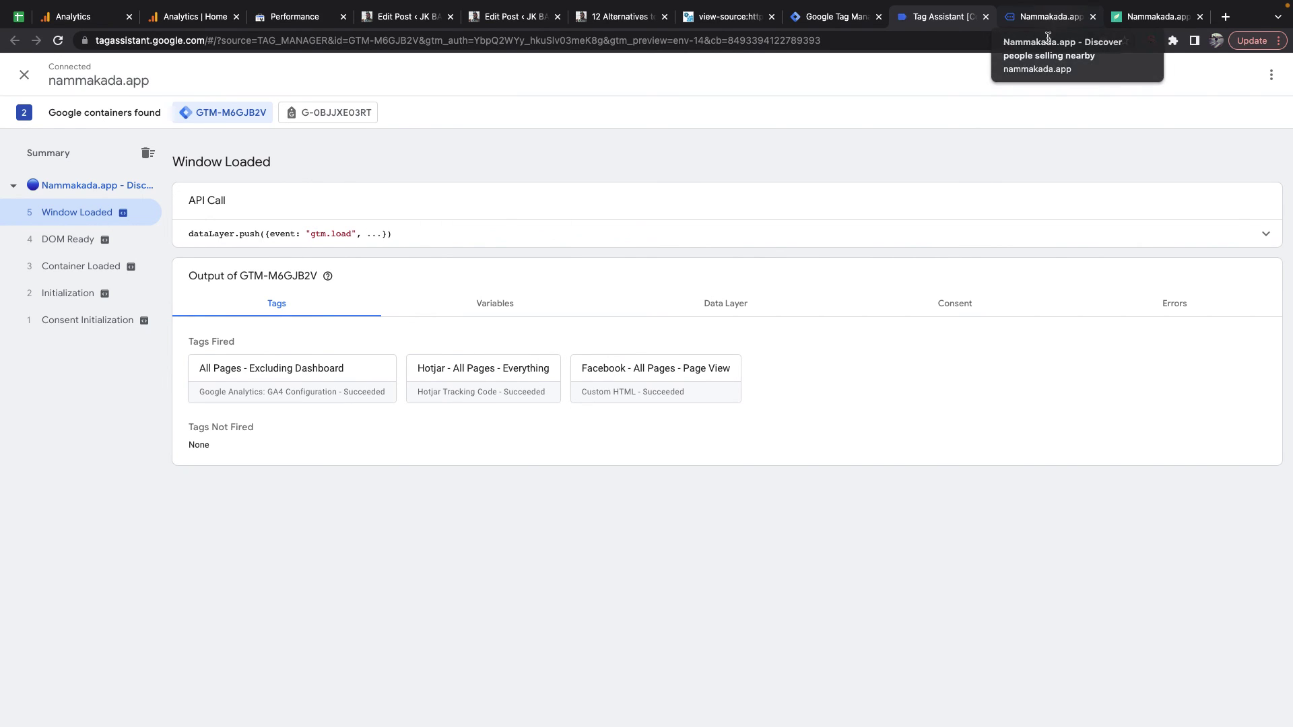
Step: Switch to Hotjar, open the Feedback section of Workspace #1, and start creating a new feedback widget
key(ctrl+Right)
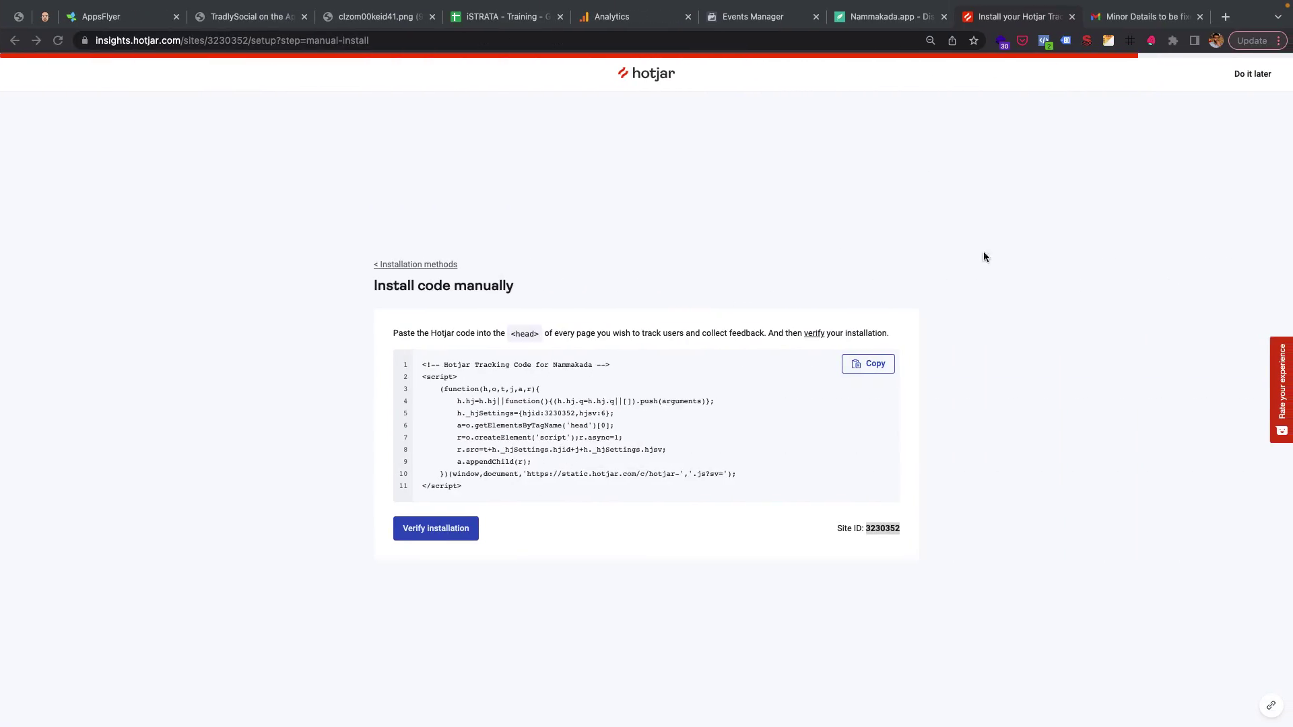
click(14, 41)
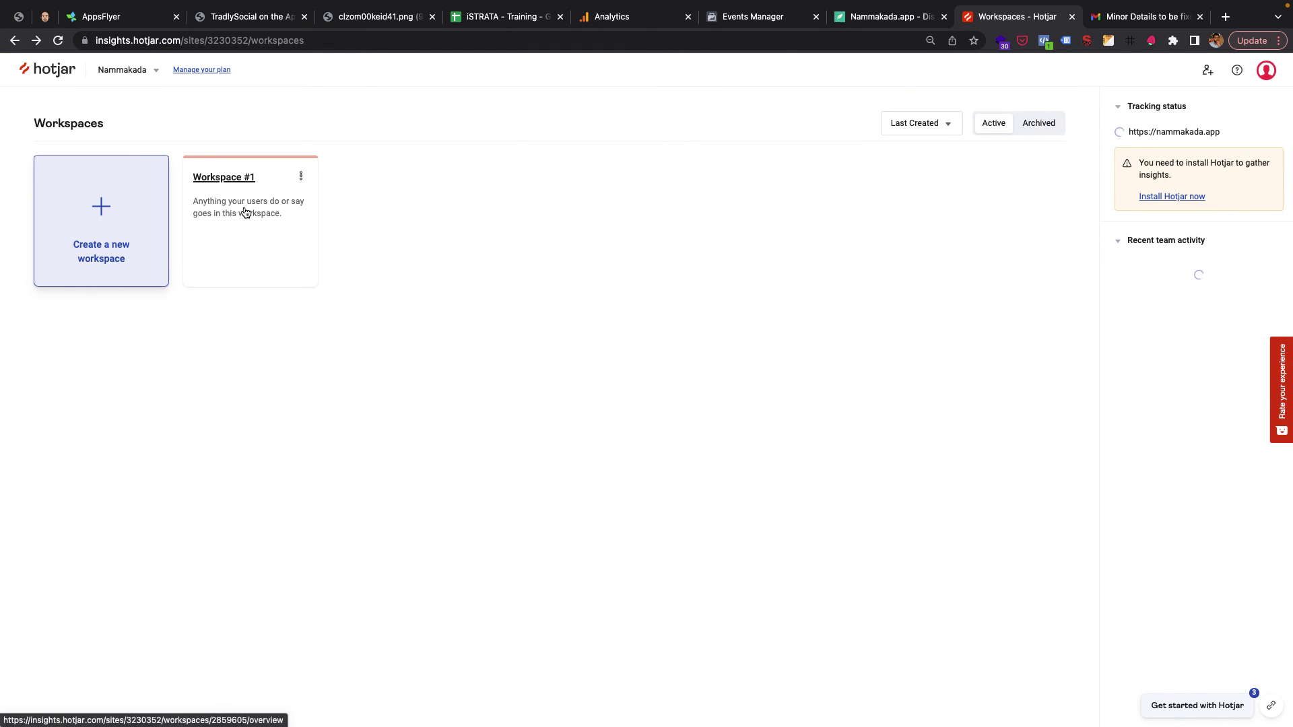
click(237, 206)
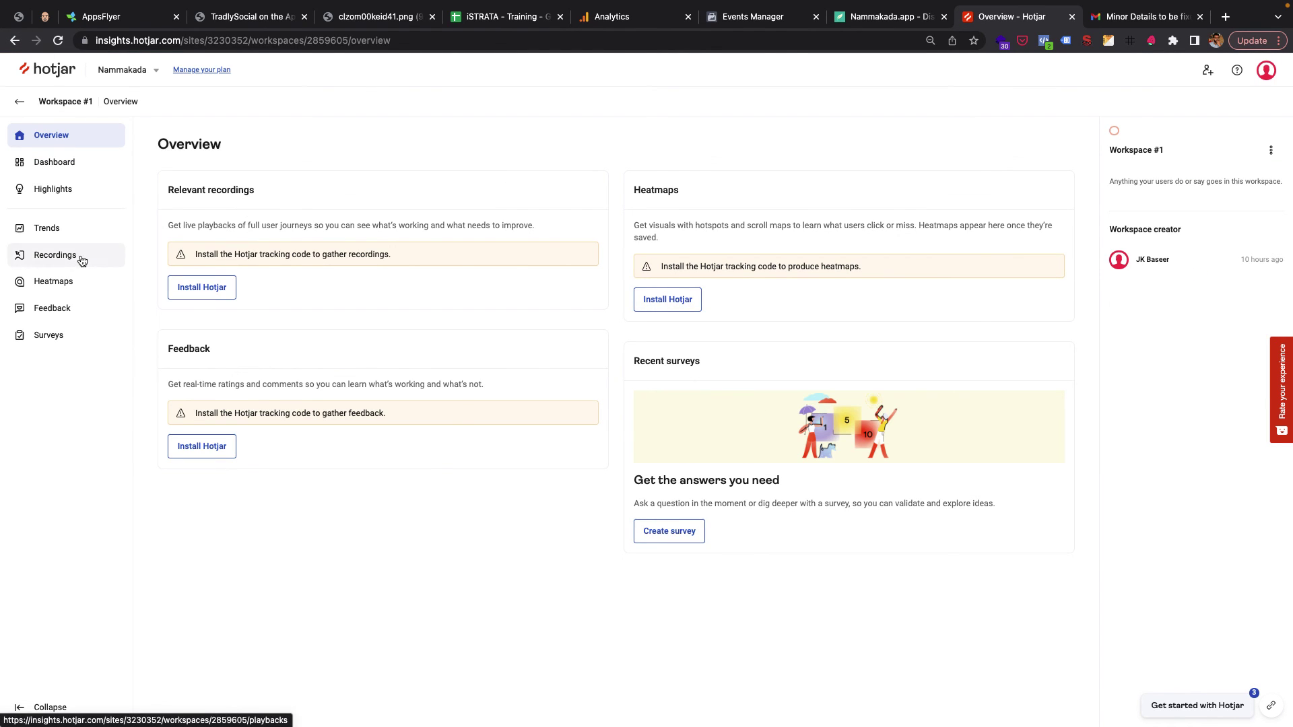
click(47, 309)
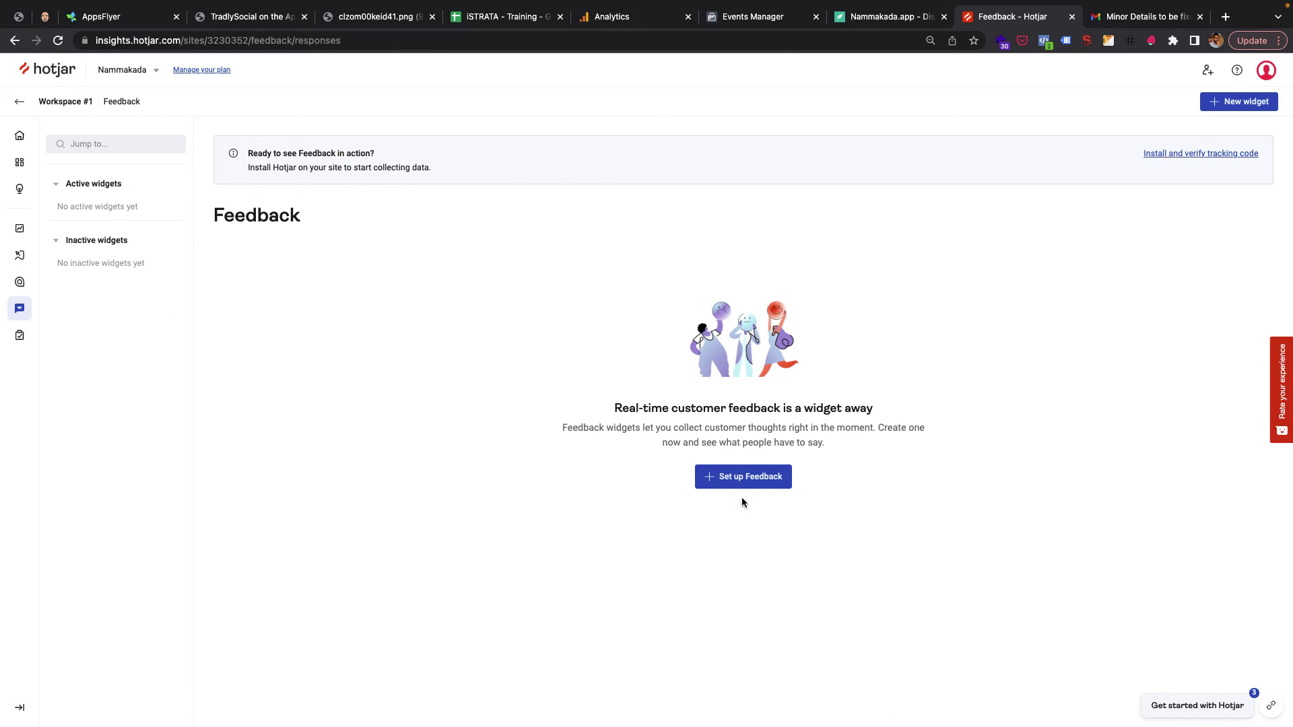
click(730, 477)
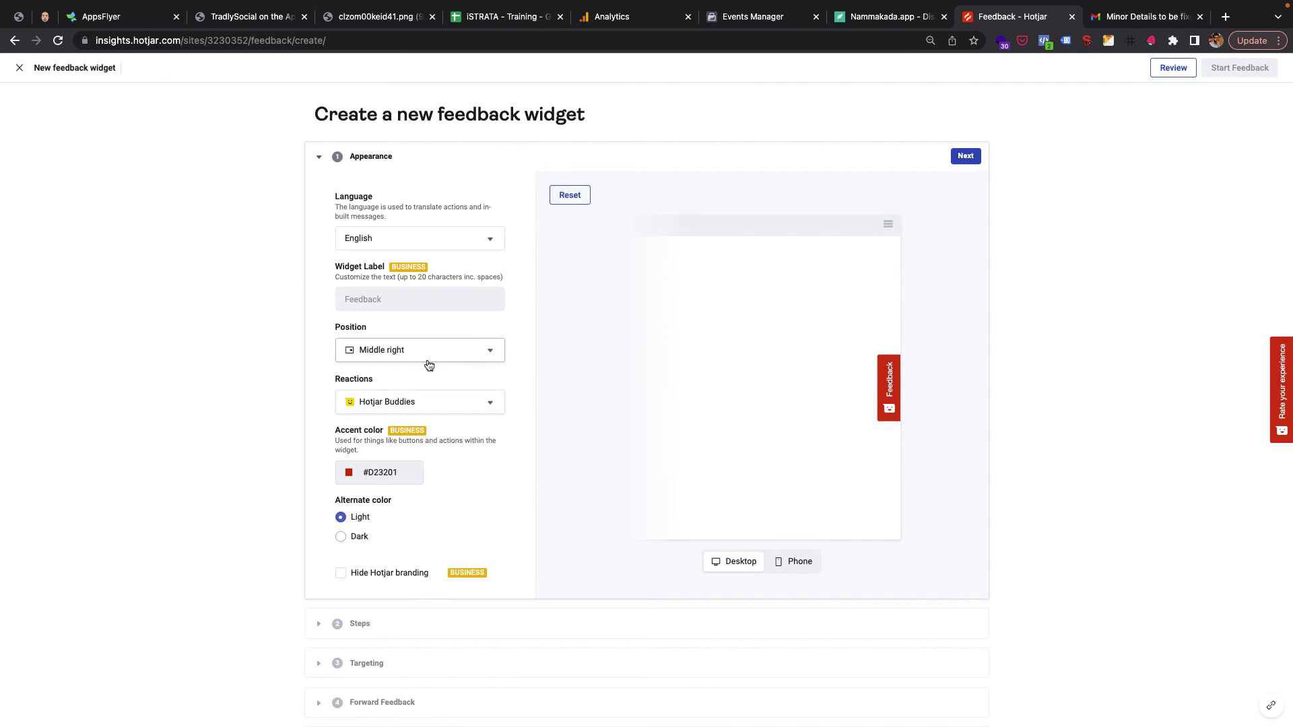
Step: Review the feedback widget's default appearance and question steps, and set its status to Active
scroll(442, 404, down, 1)
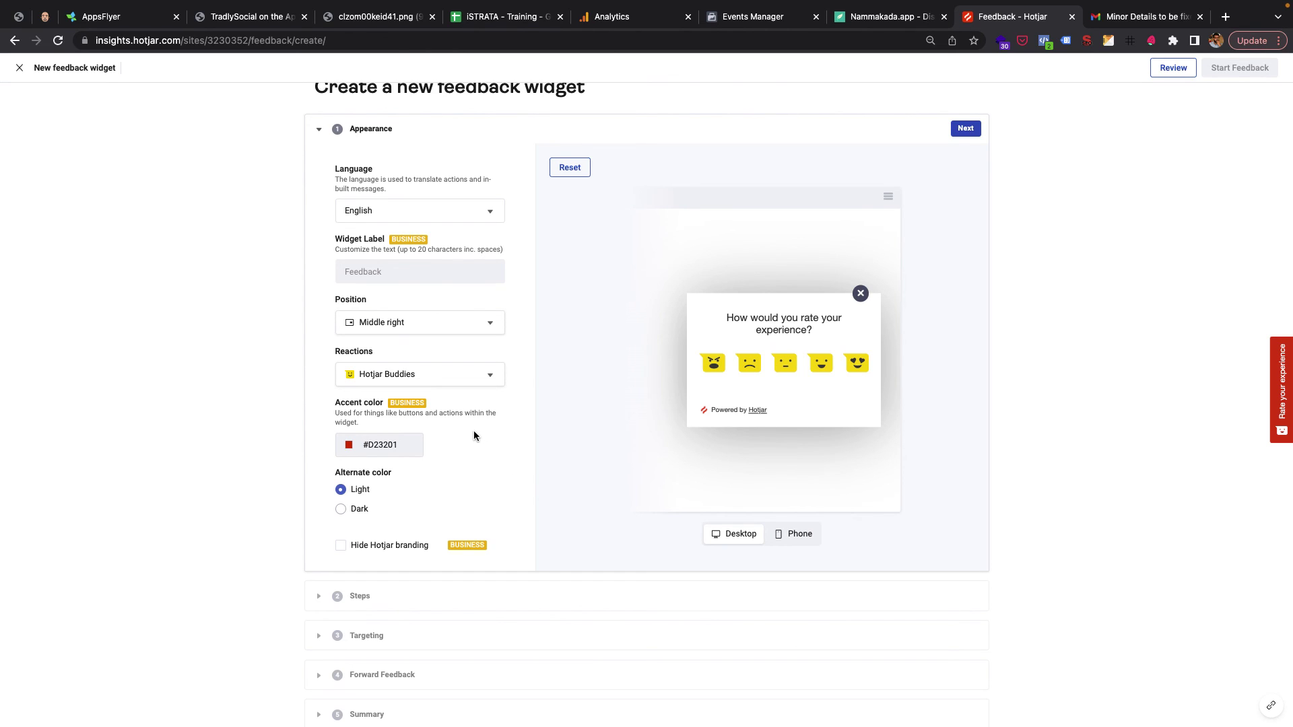
scroll(475, 432, down, 1)
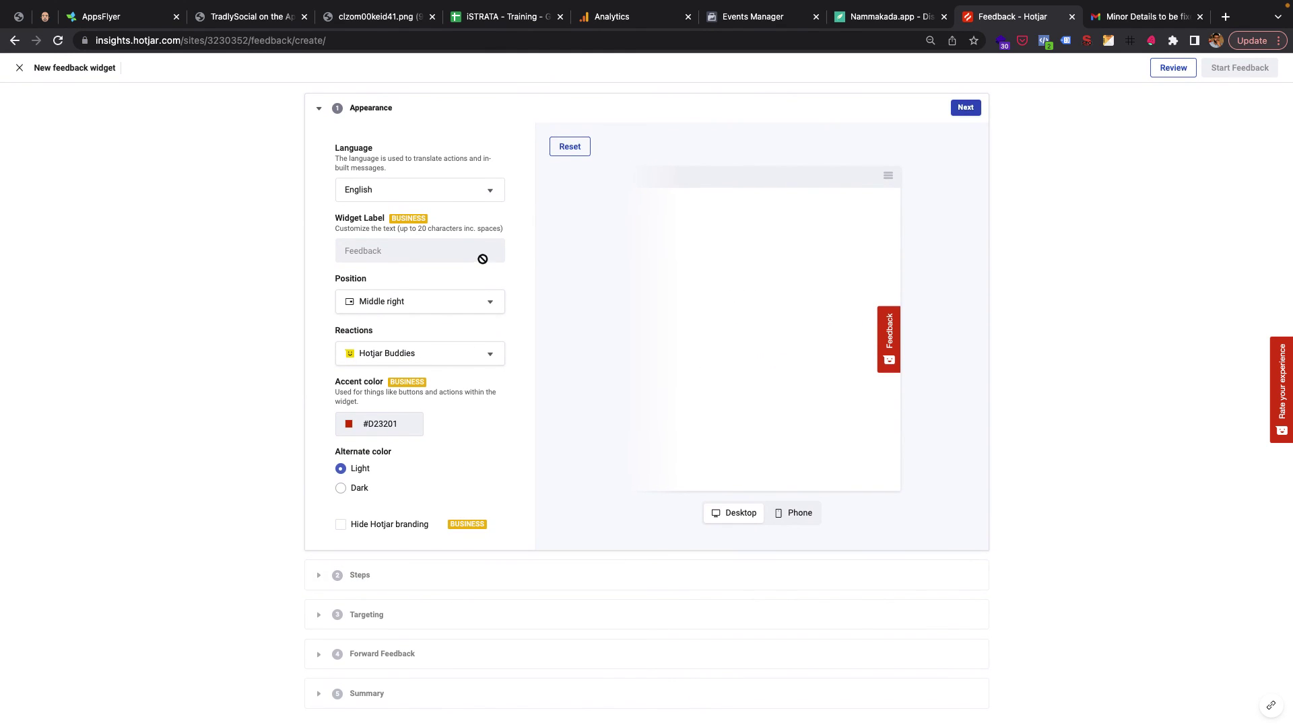
click(419, 583)
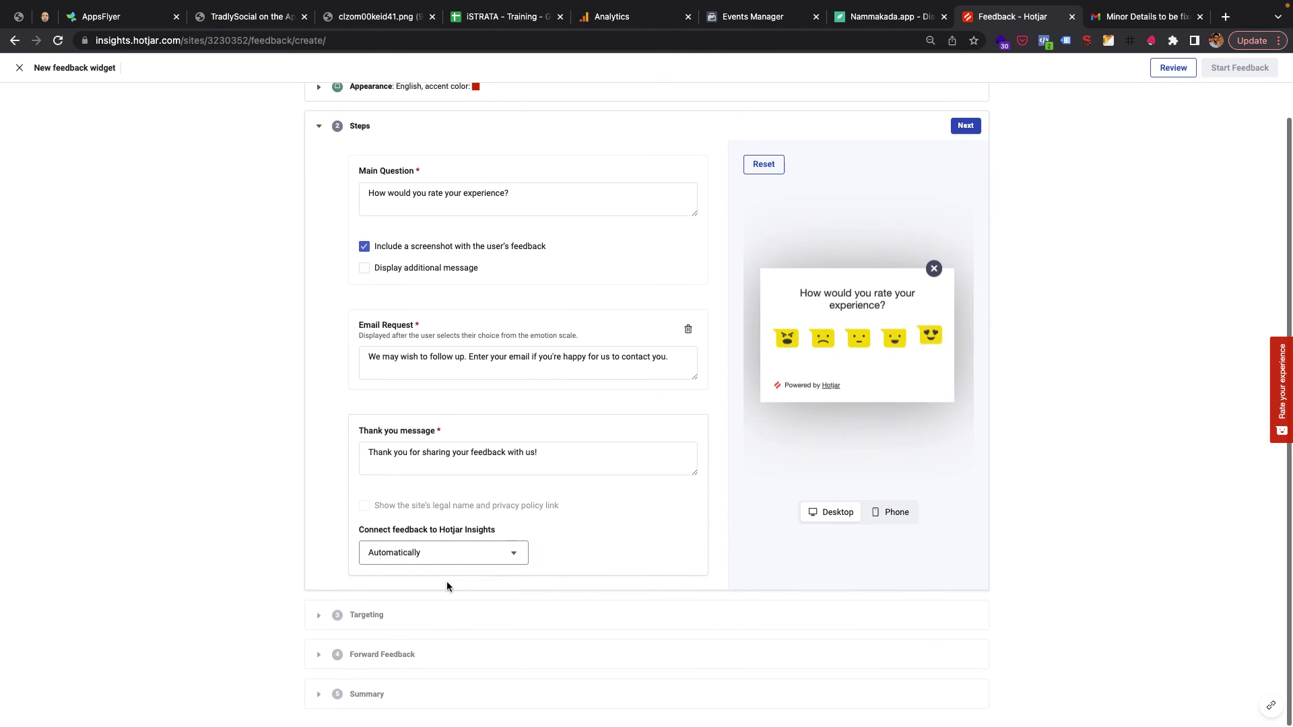
click(442, 691)
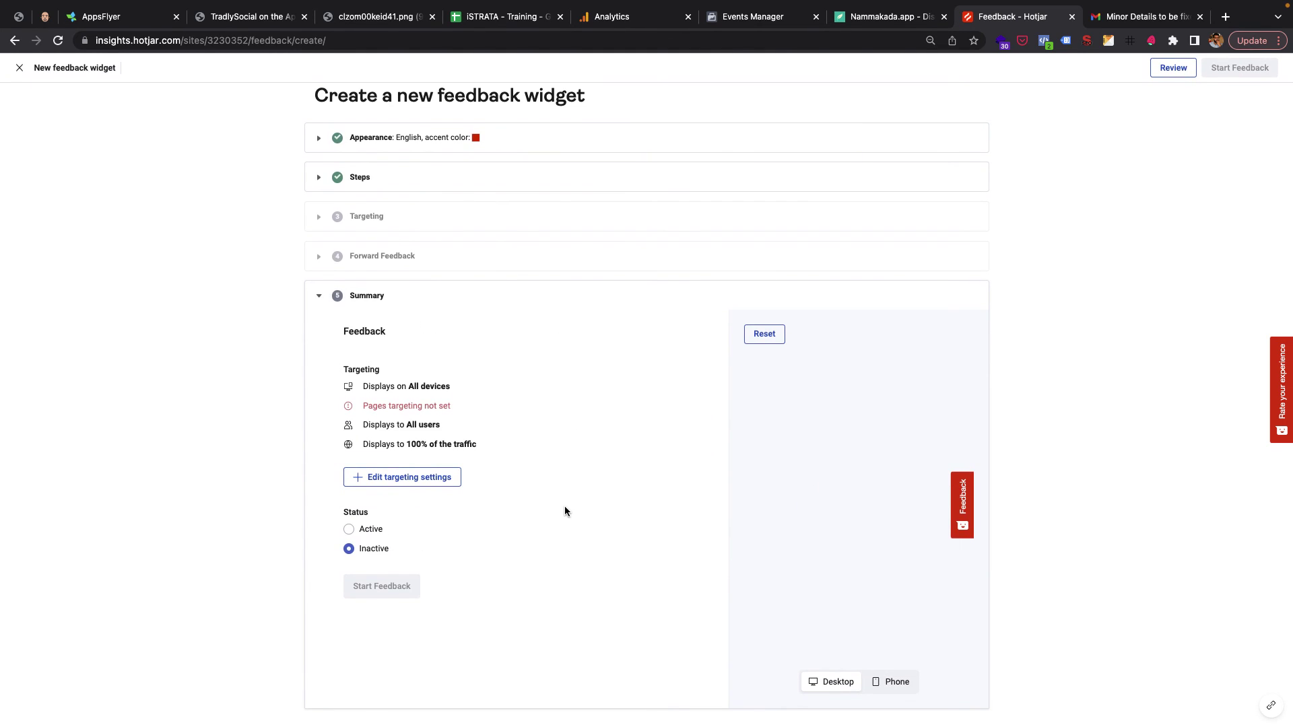
click(349, 531)
Step: Target the feedback widget at desktop devices only, excluding tablet and mobile, and show it on all pages
click(366, 216)
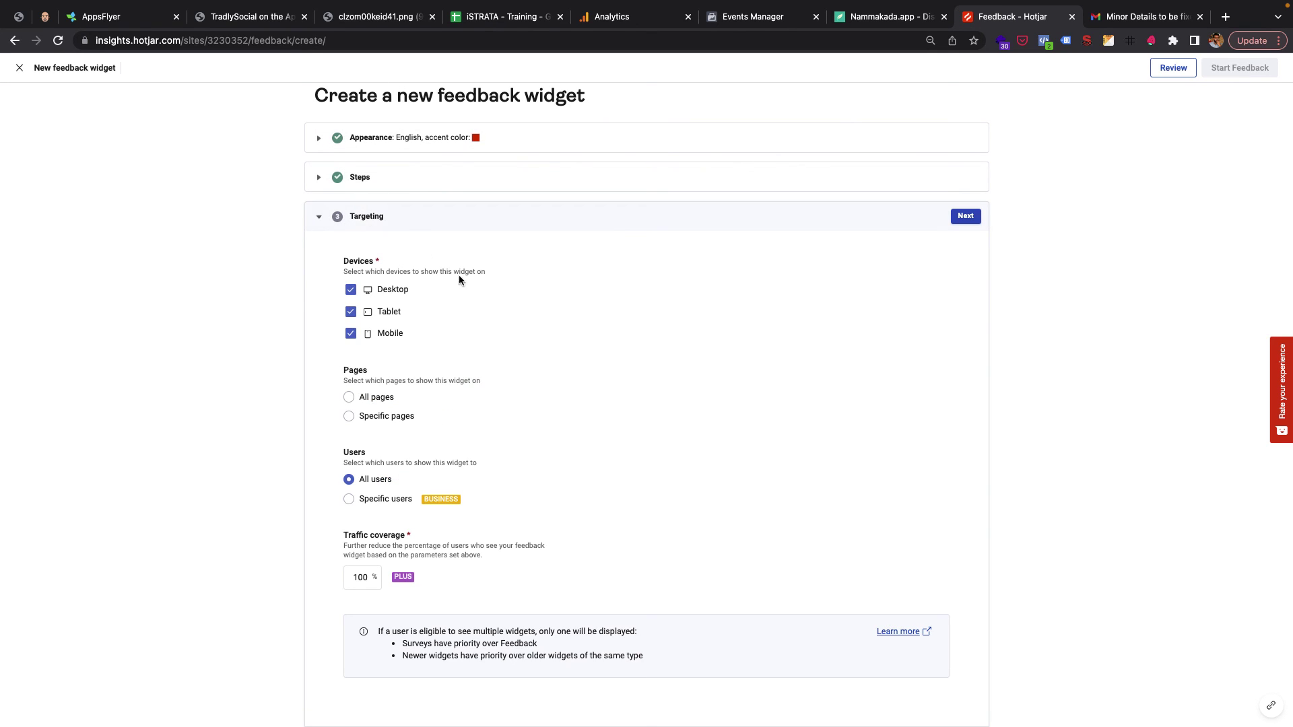
click(351, 312)
click(351, 334)
scroll(406, 461, down, 3)
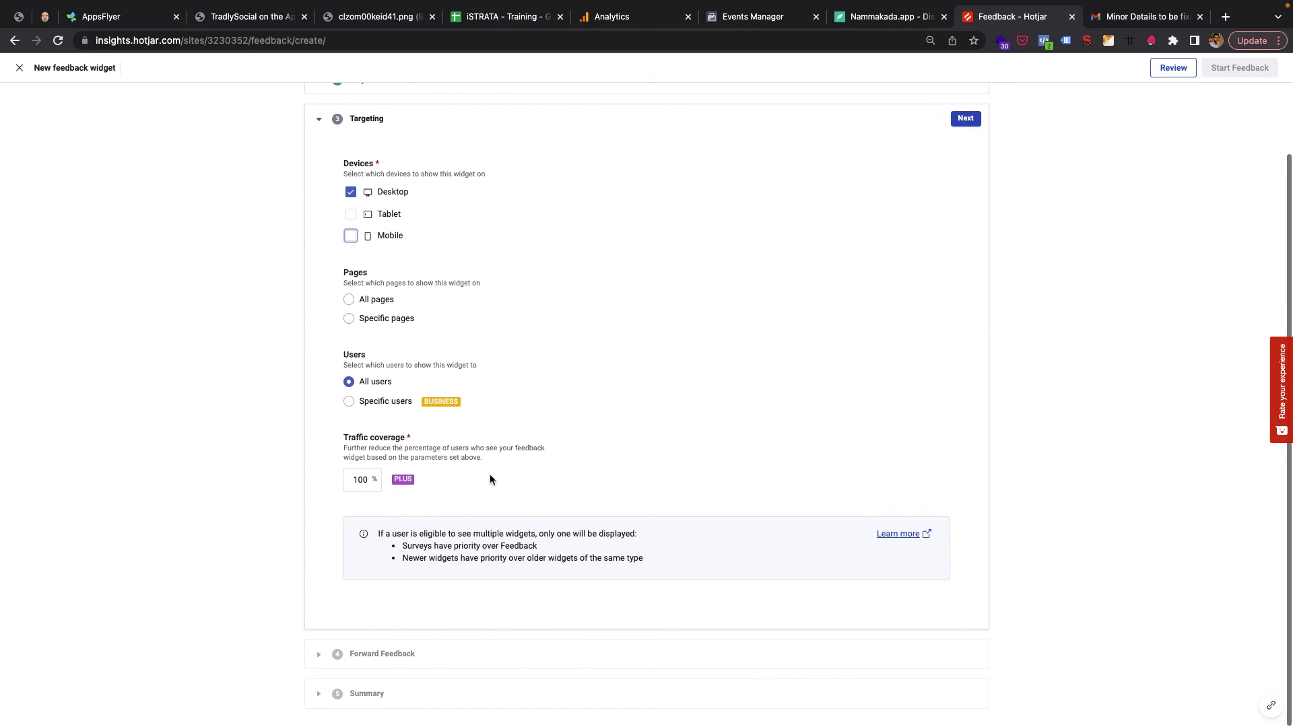
click(355, 301)
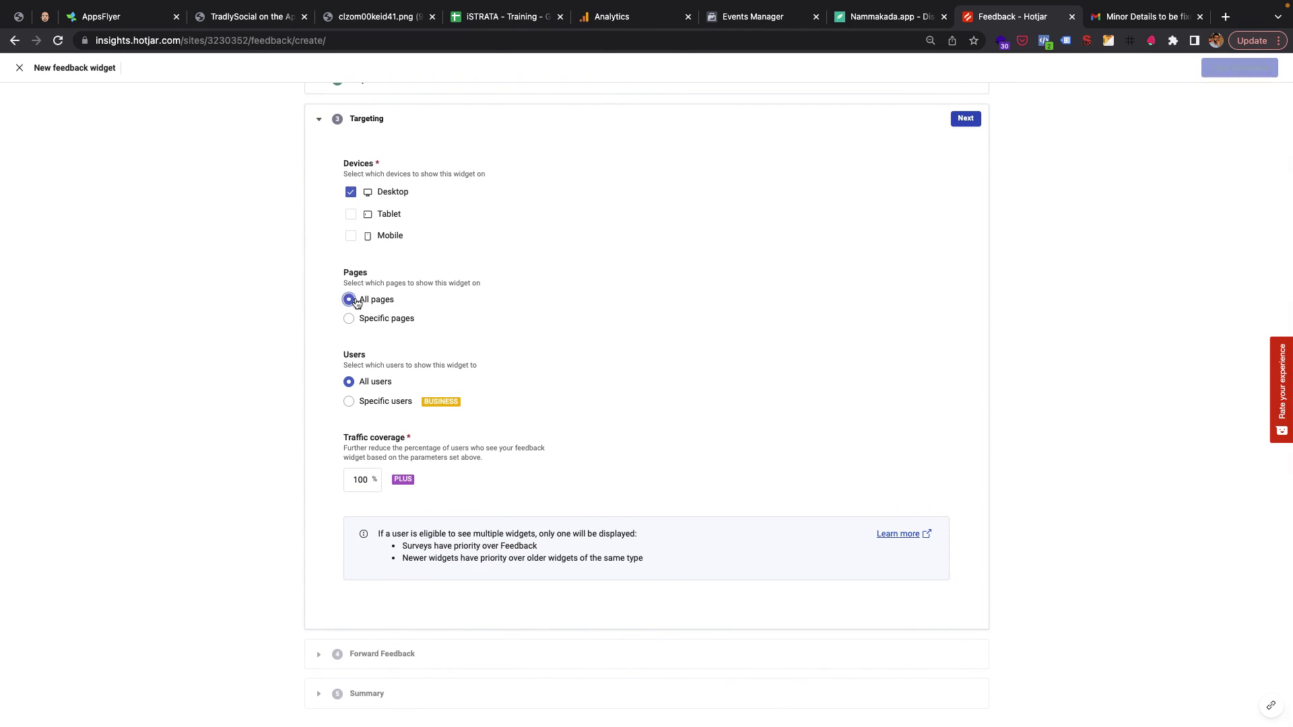
Step: Leave feedback forwarding unset, review the widget summary, and start the feedback widget
click(424, 666)
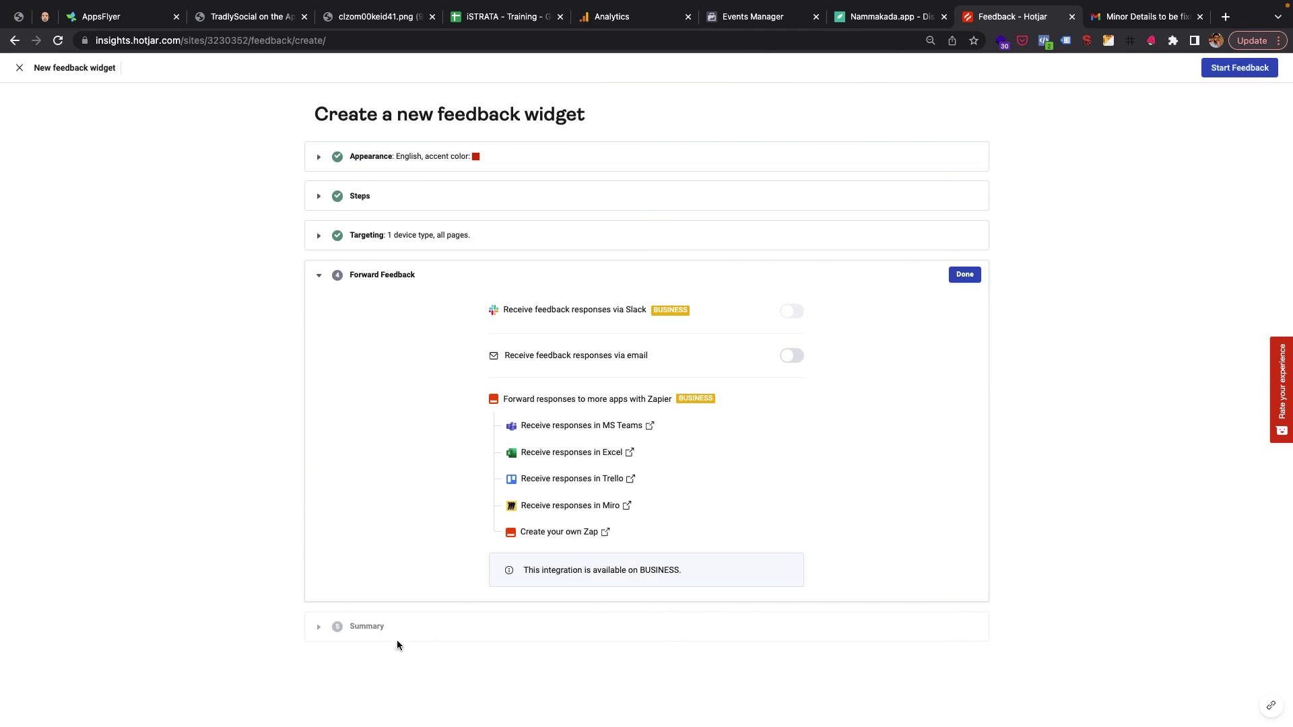
click(379, 626)
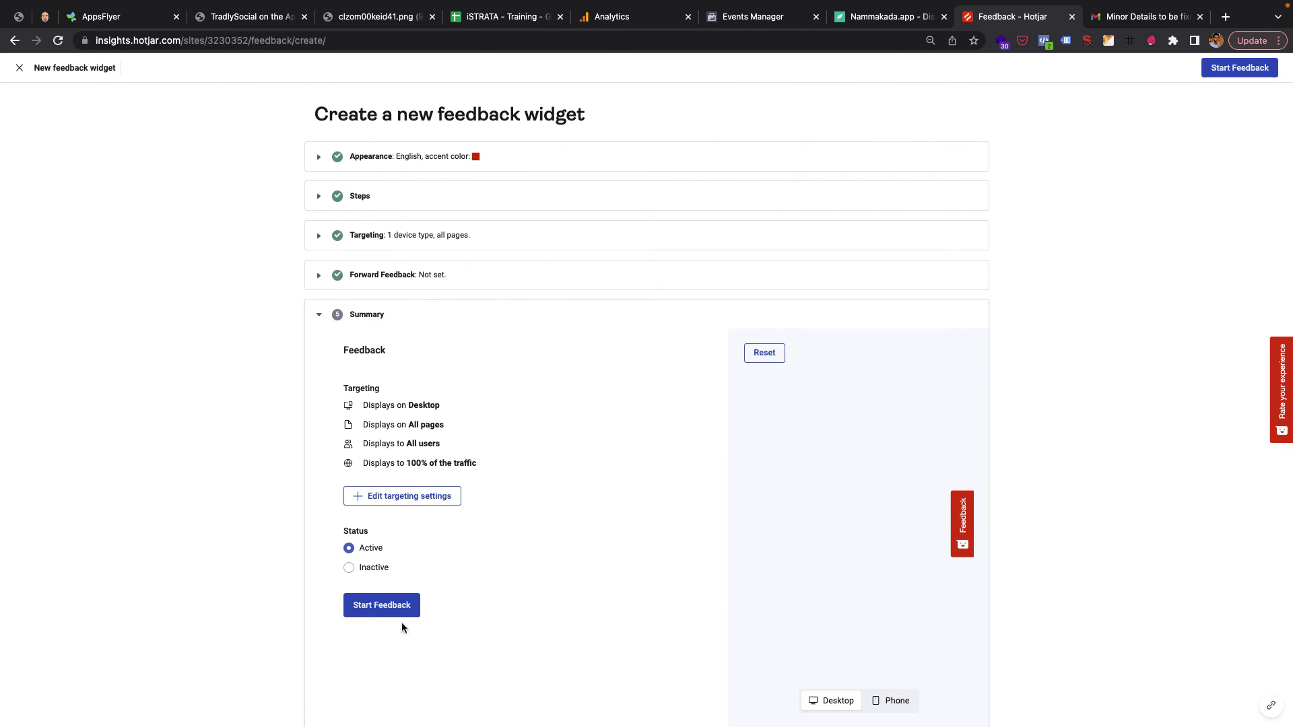
click(382, 605)
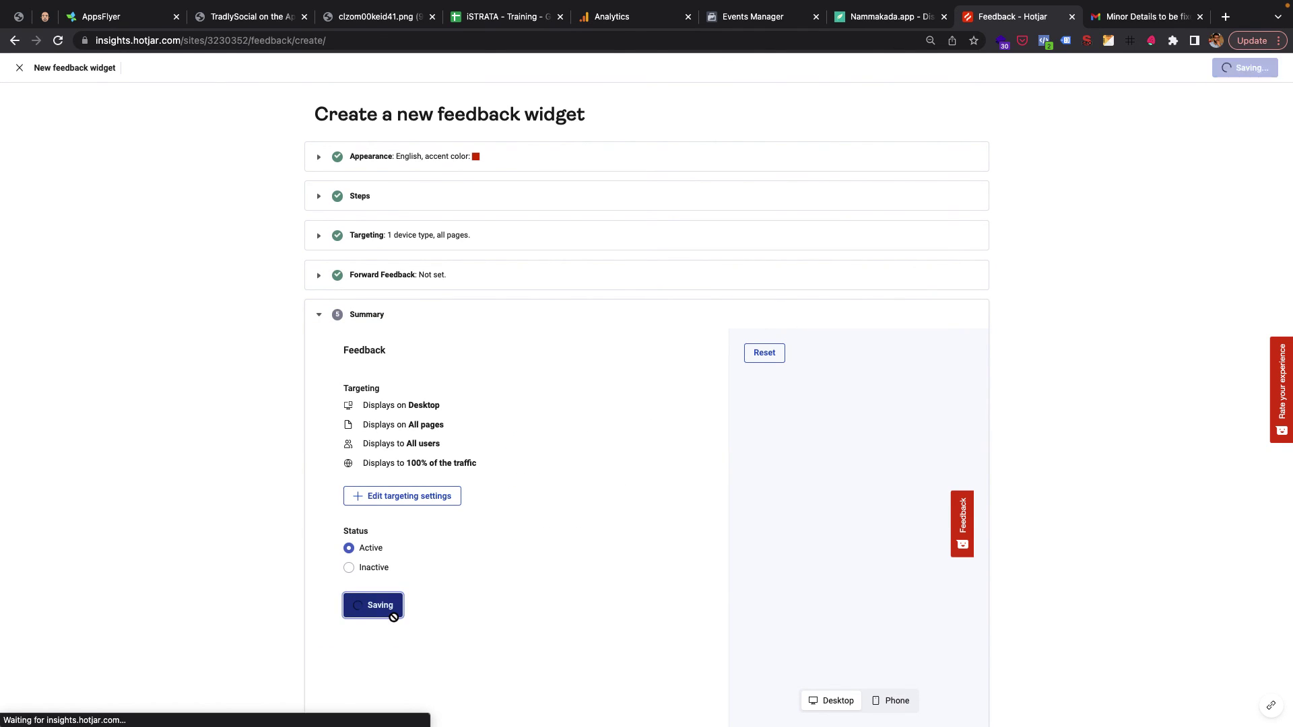
Step: Check the live Nammakada site, including the page connected to Tag Assistant, for the Hotjar feedback widget and its rating question
key(ctrl+Left)
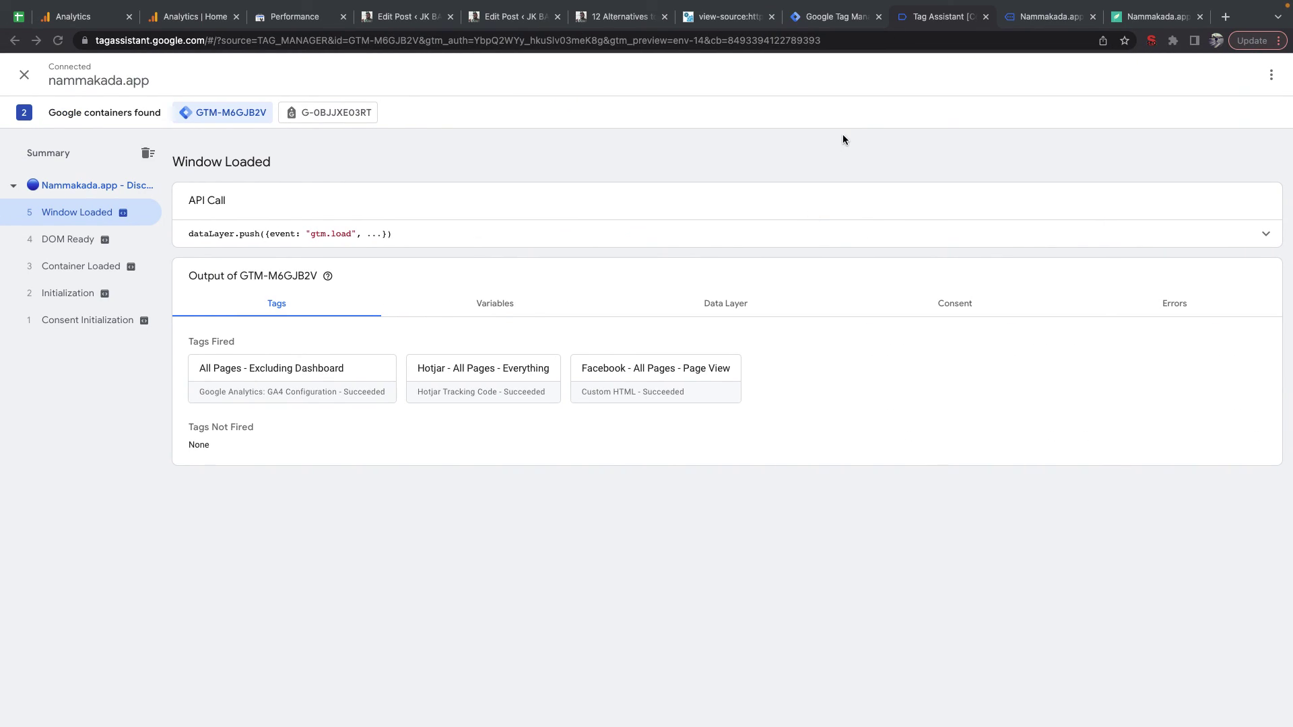
click(1132, 21)
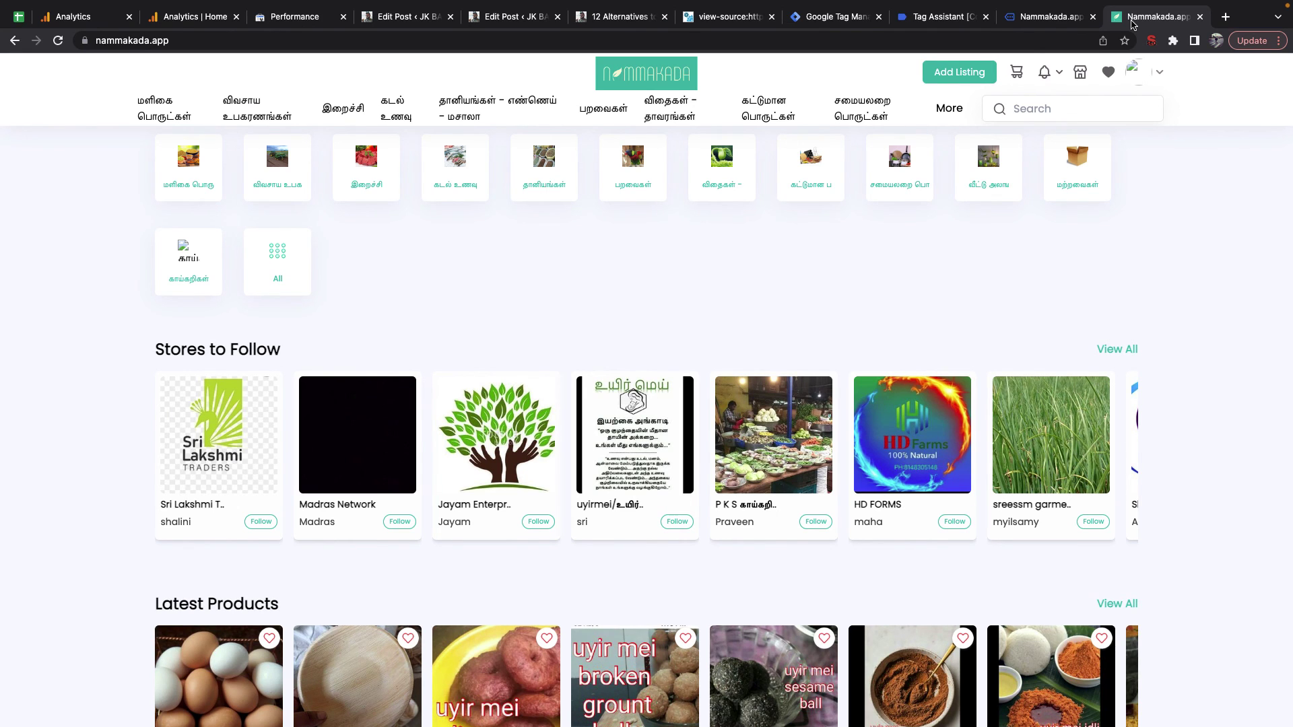
key(ctrl+Right)
key(ctrl+Left)
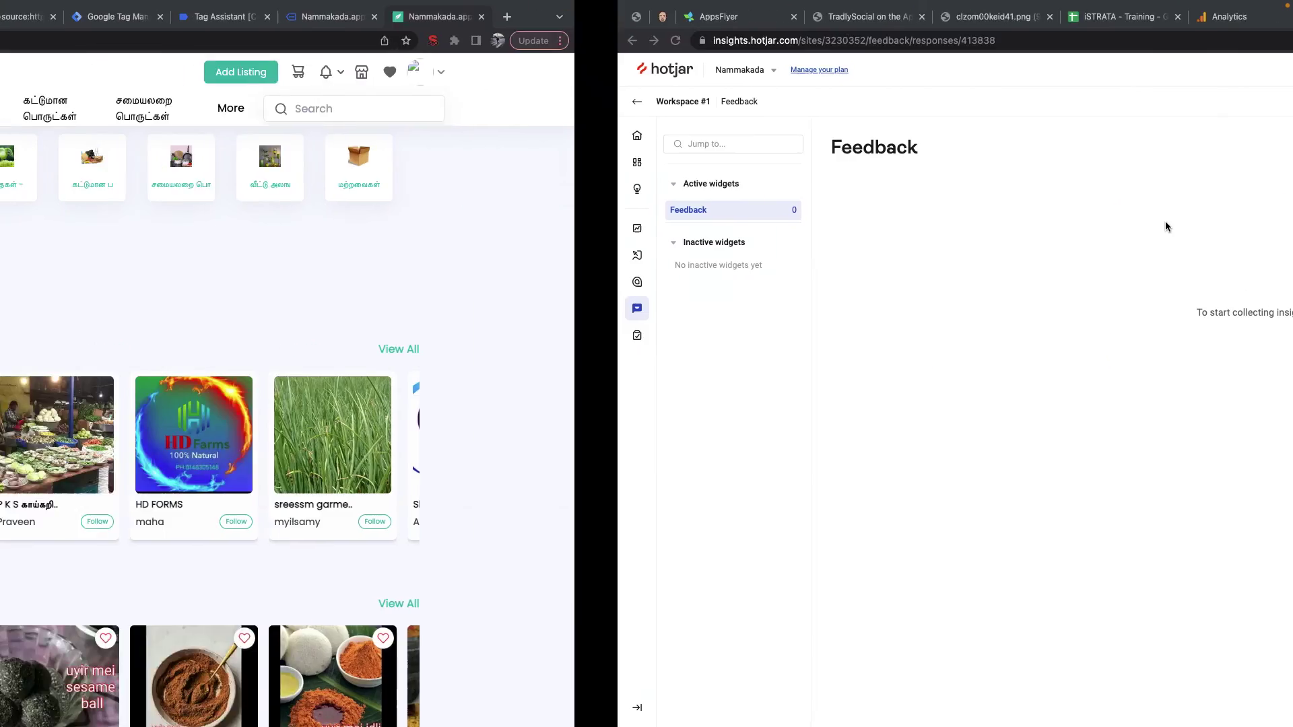
key(ctrl+Right)
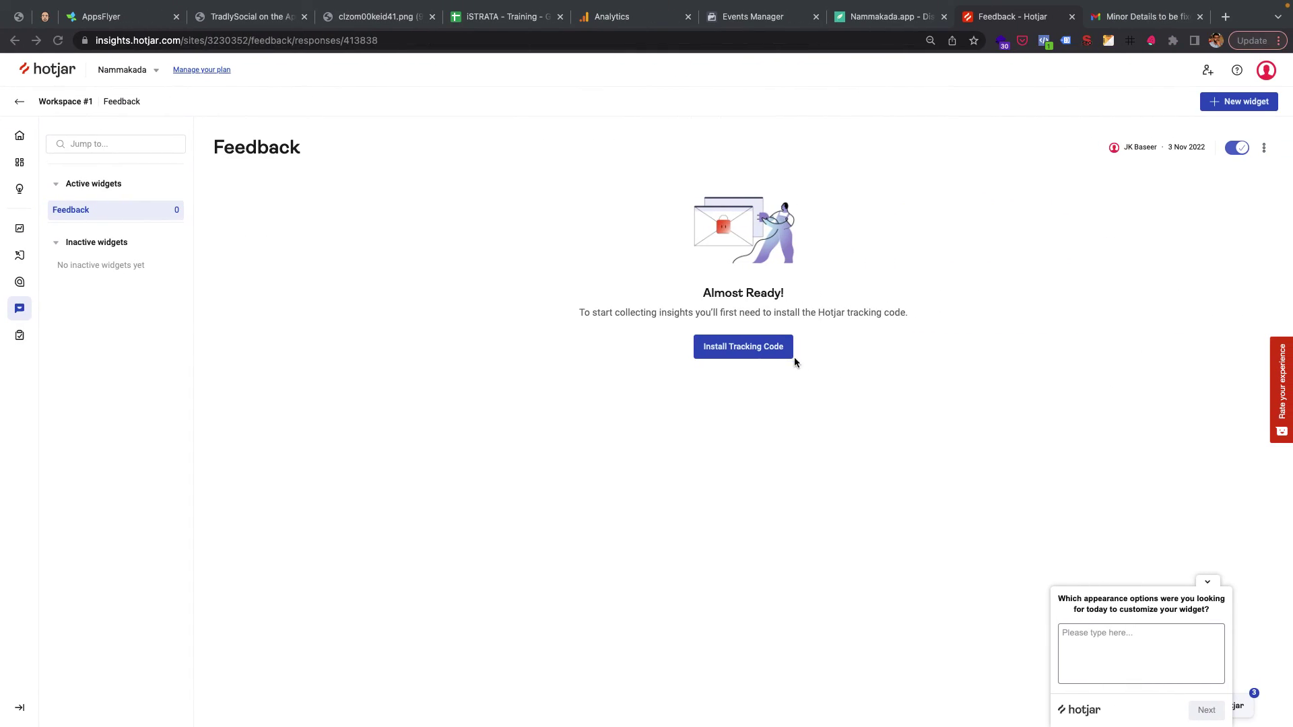
key(ctrl+Left)
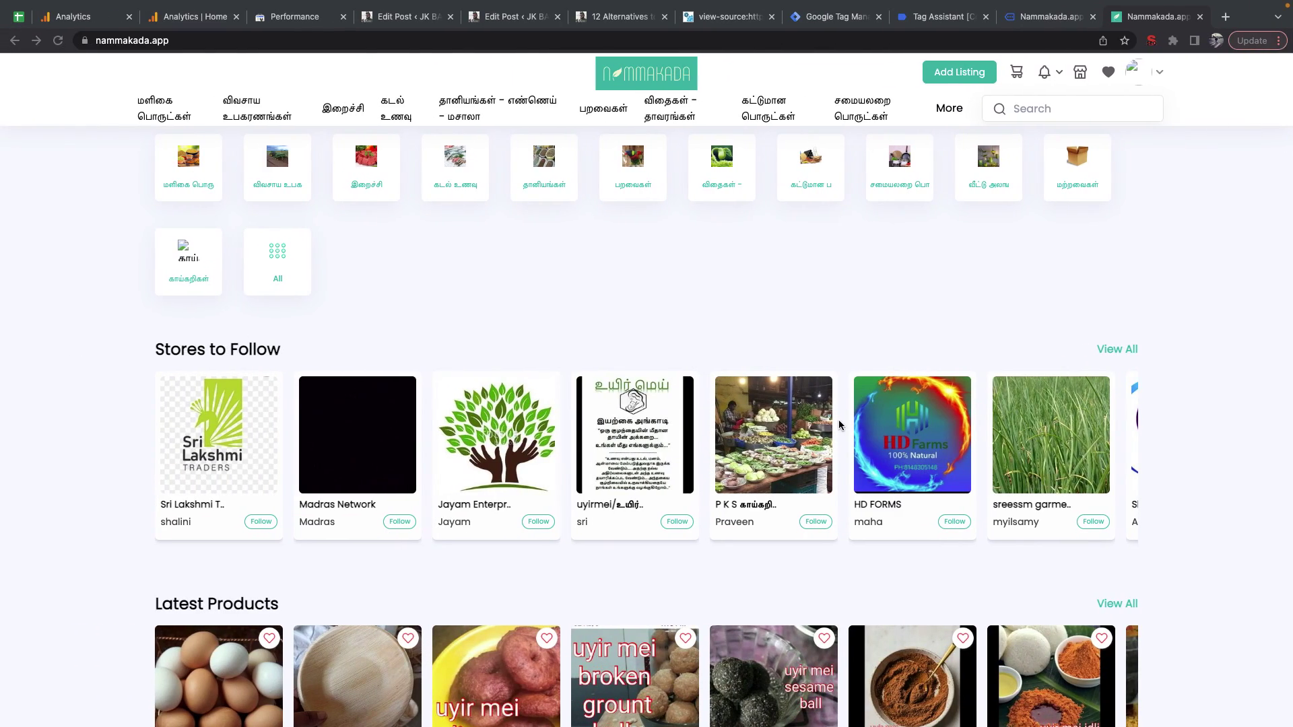
click(1041, 16)
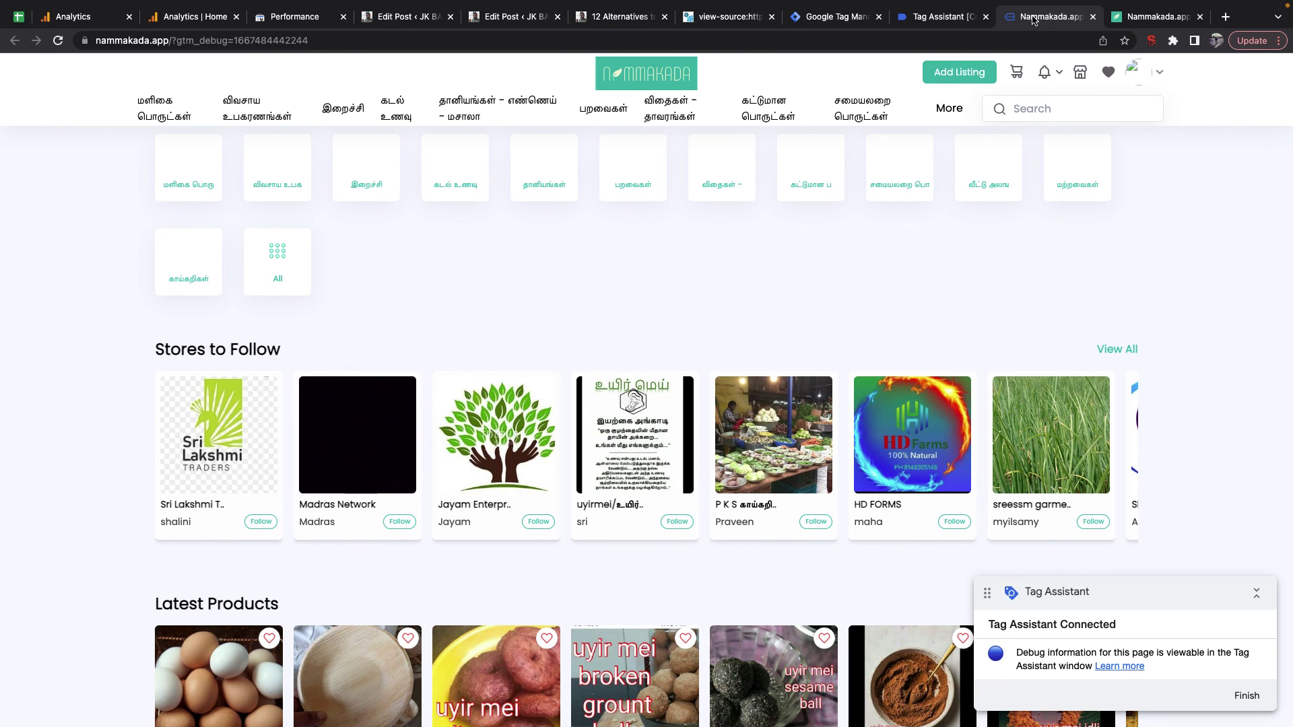
click(889, 173)
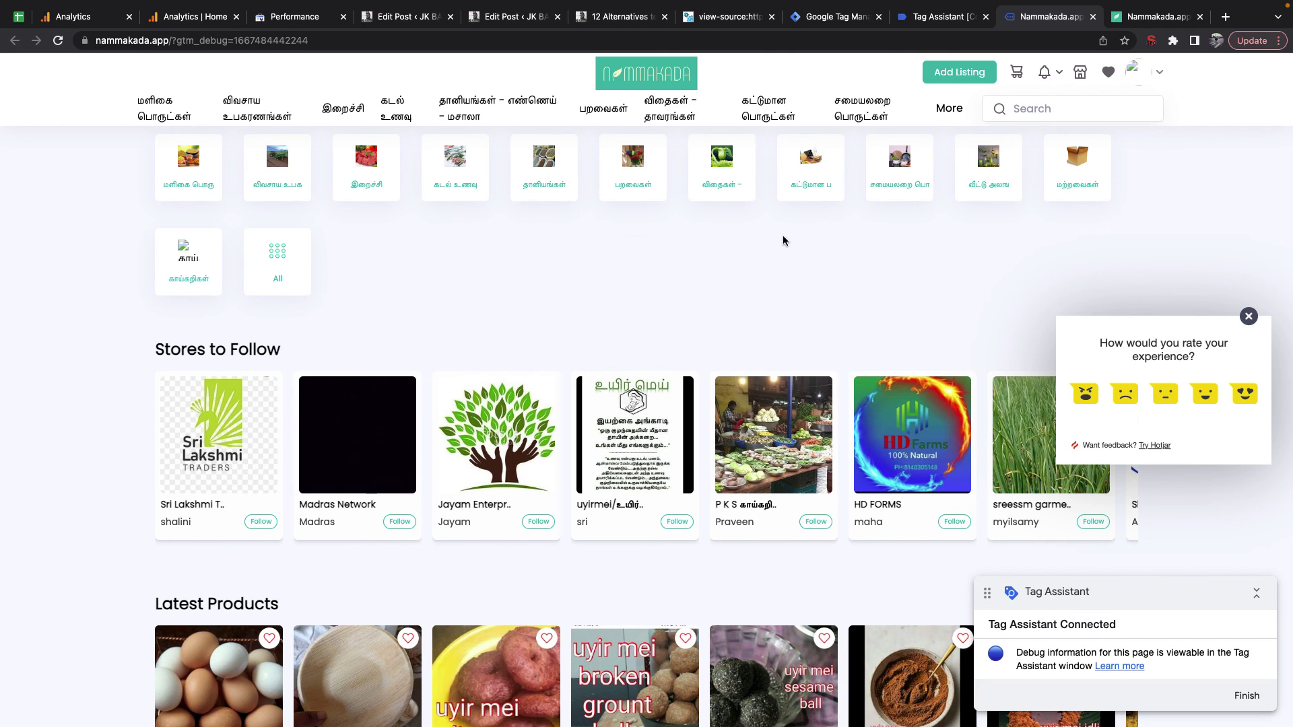
Step: Switch to Facebook Events Manager, open the overview of the Nammakada - Web data source, and return to the Nammakada site
key(ctrl+Right)
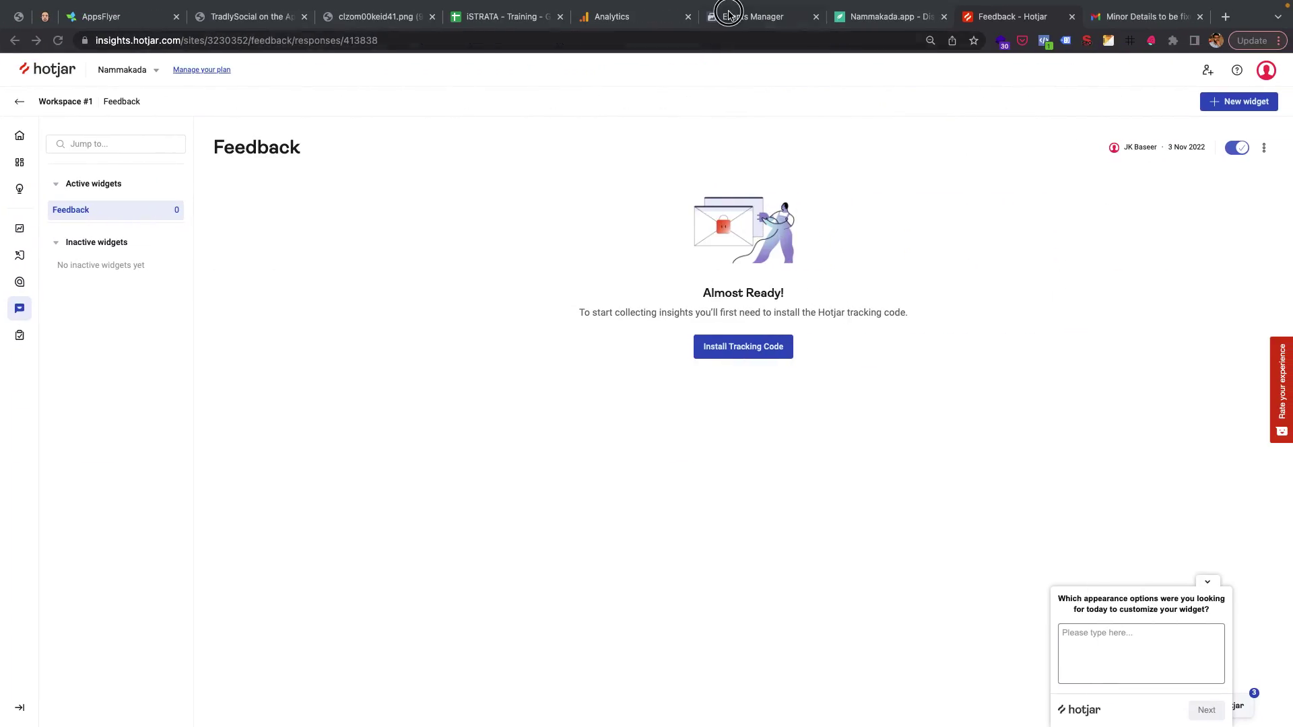
click(730, 15)
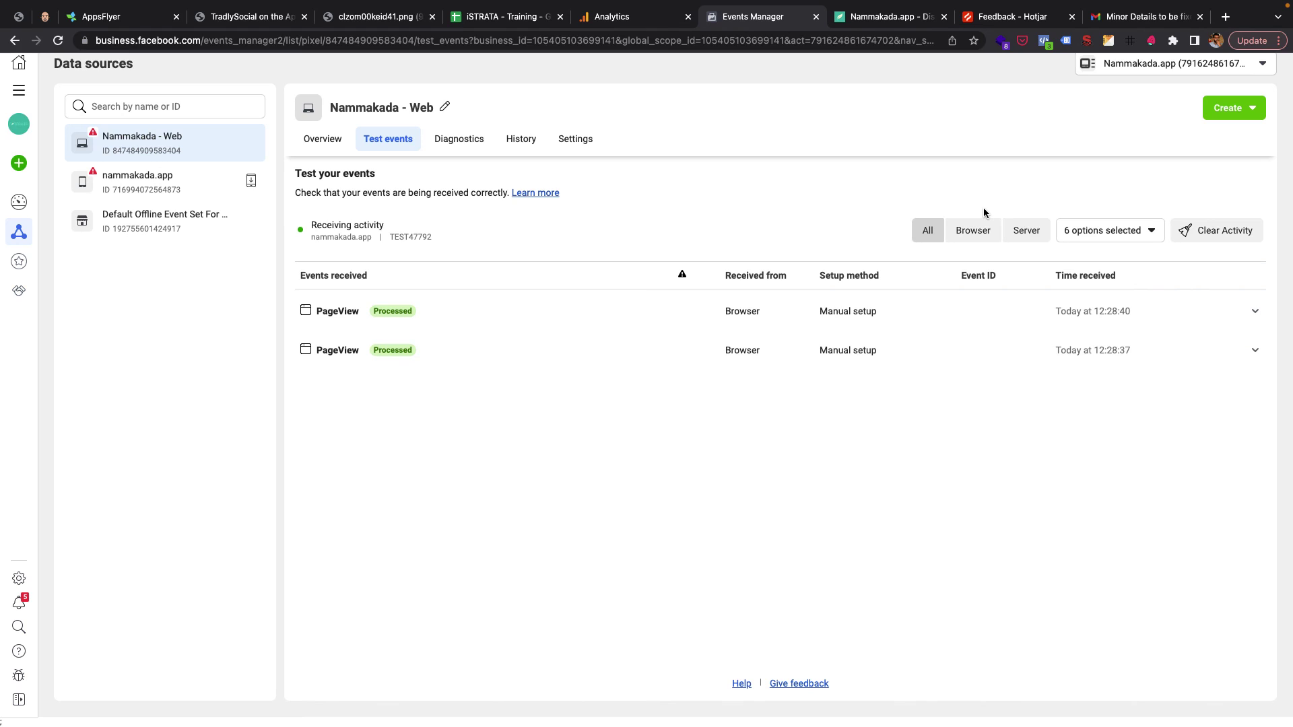
click(316, 139)
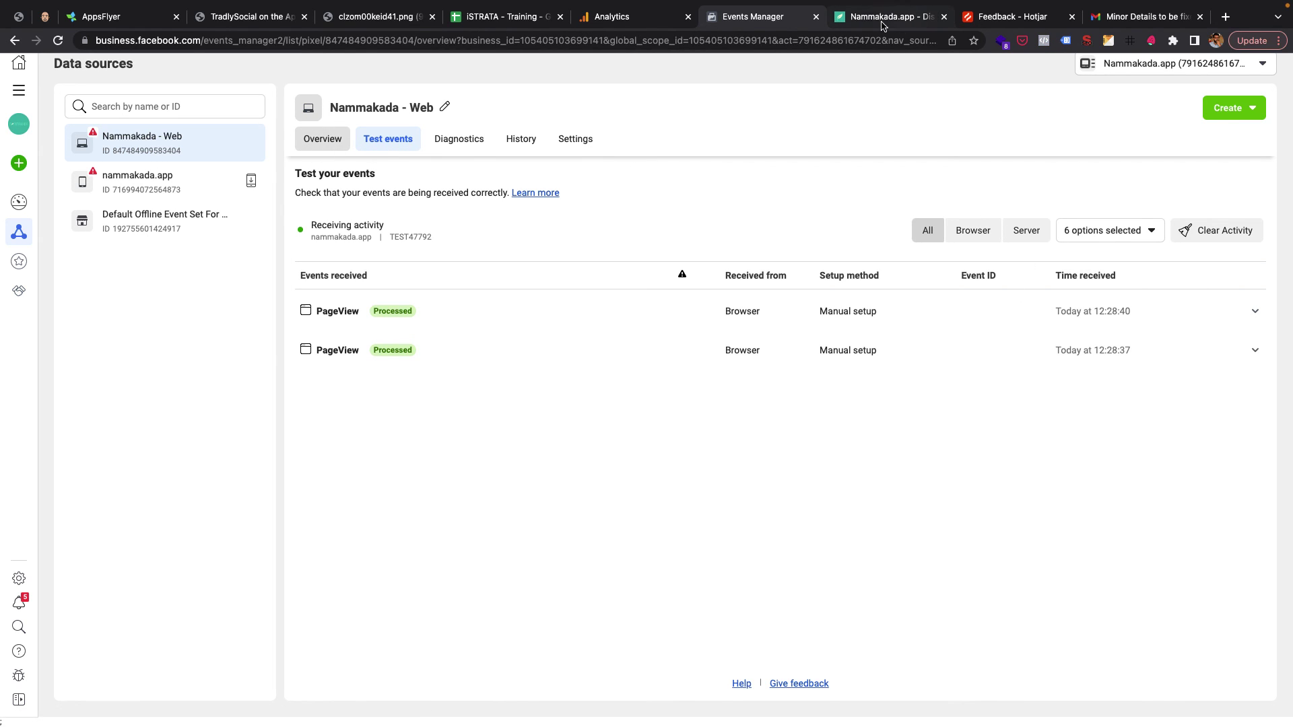
click(882, 18)
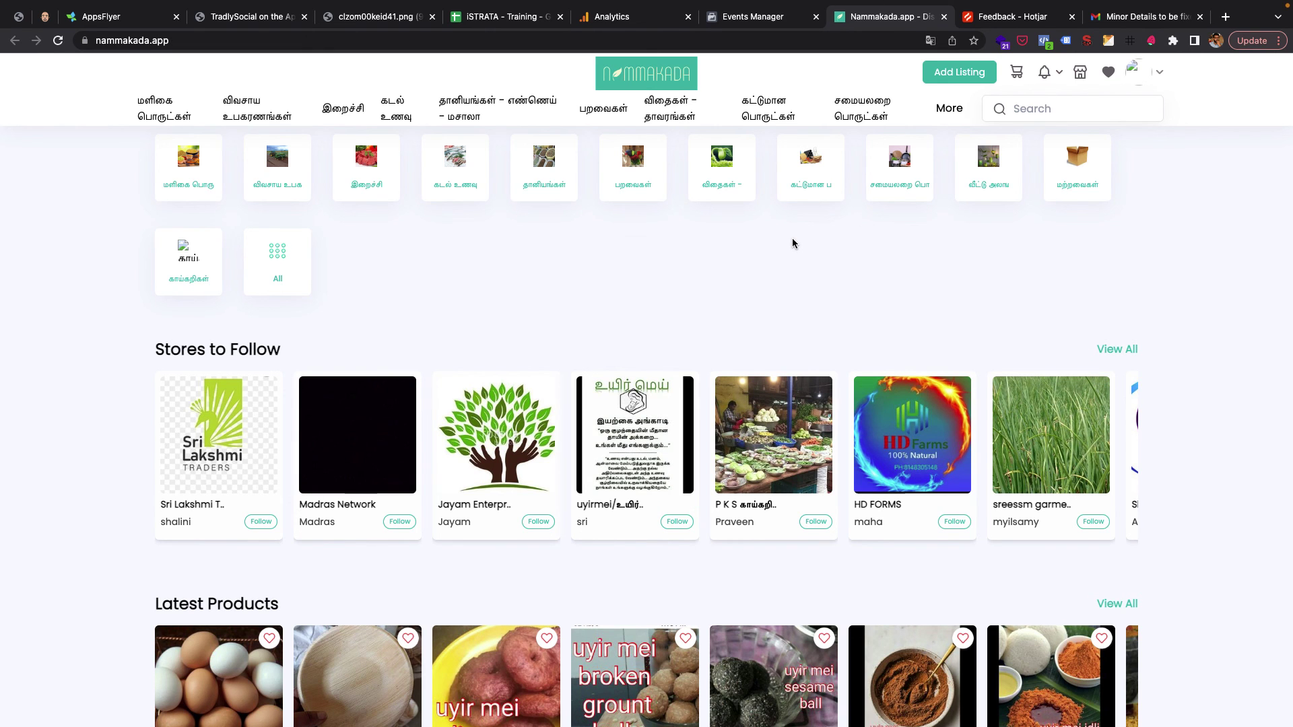